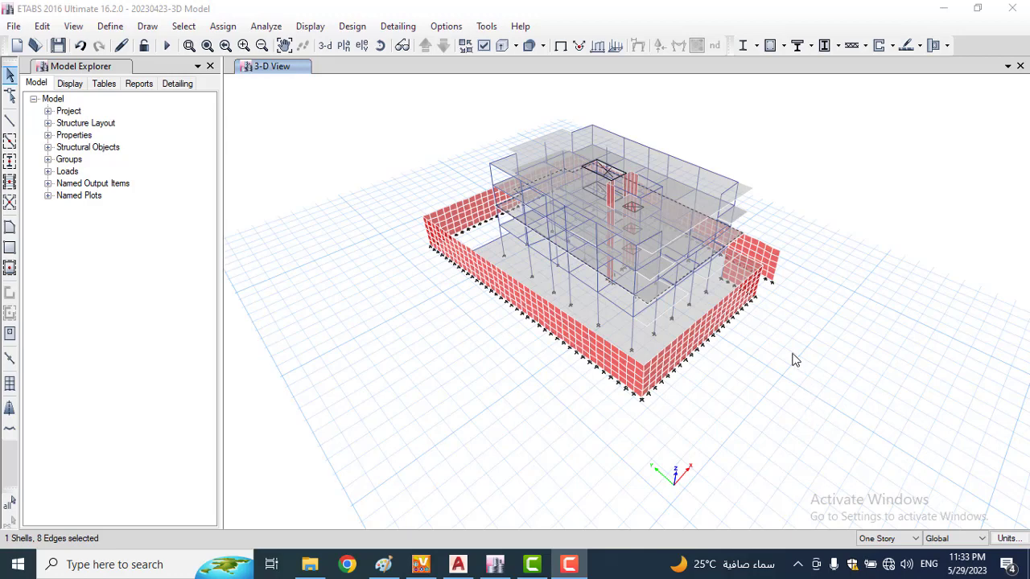
# Step: Switch from the 3-D view to the 01-Basement plan view and clear the dialog away from the plan
pyautogui.moveTo(779, 389); pyautogui.dragTo(733, 391, button='middle')
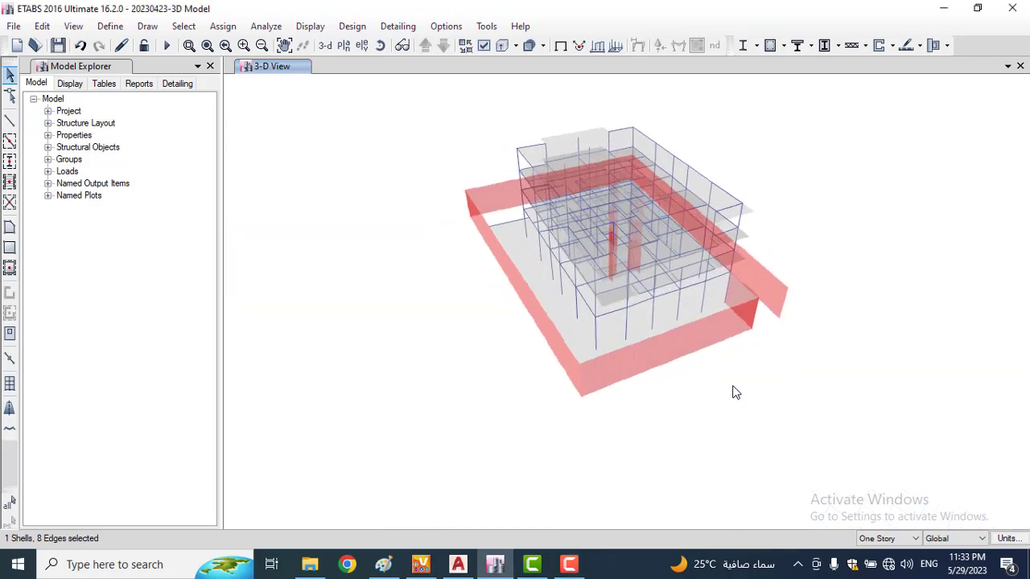
pyautogui.scroll(3, 725, 258)
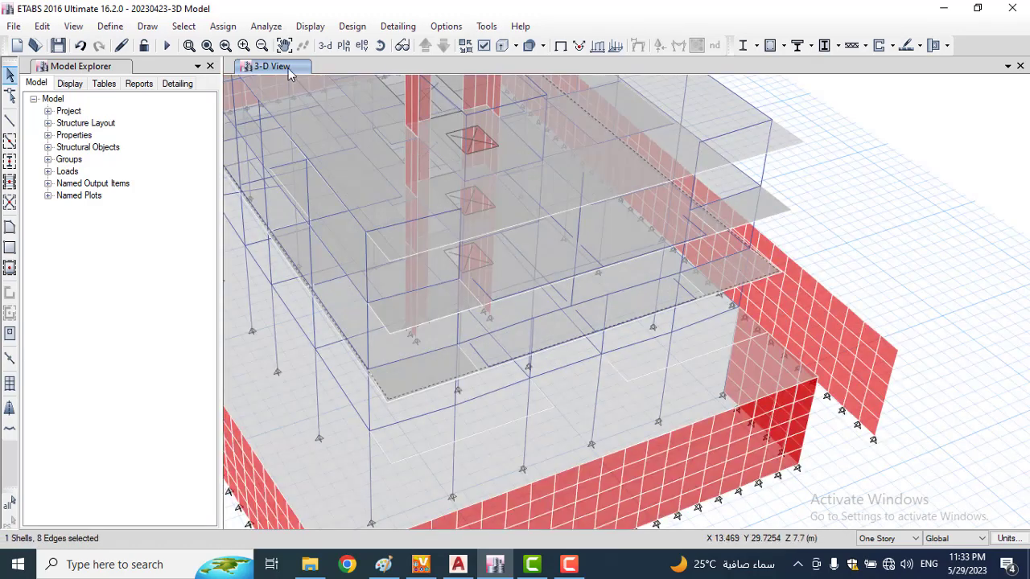
pyautogui.click(343, 46)
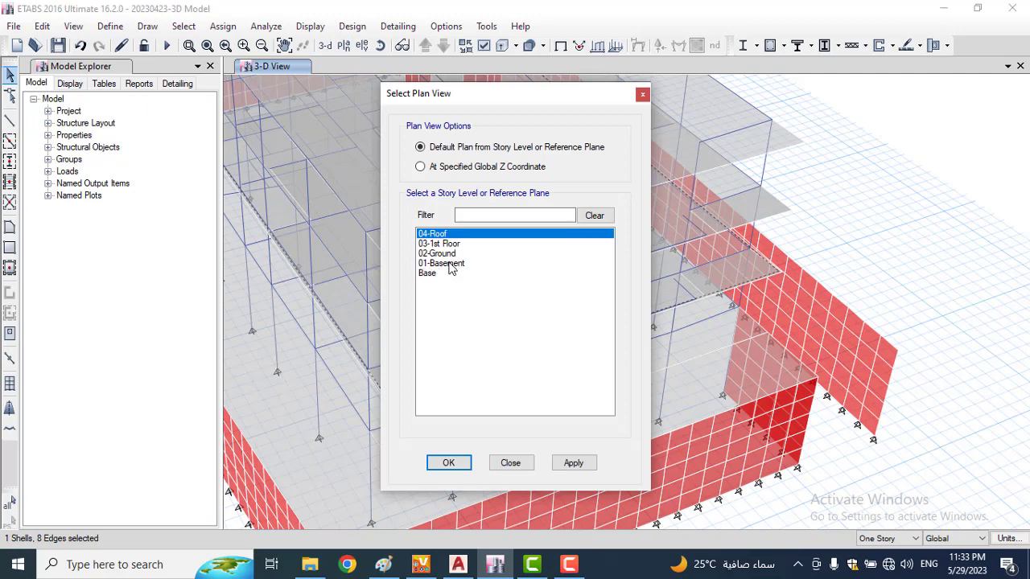
pyautogui.click(450, 264)
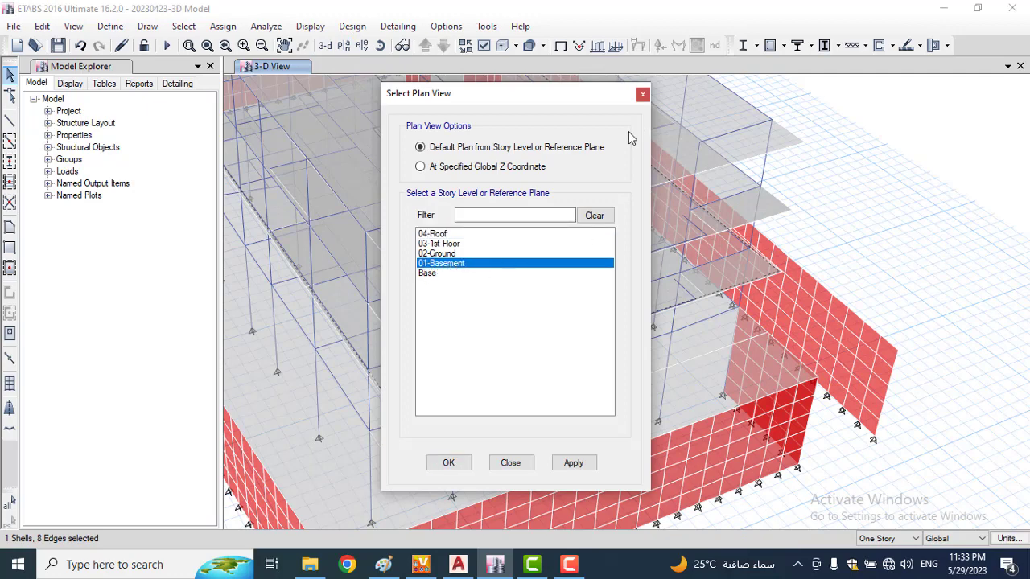
pyautogui.click(574, 463)
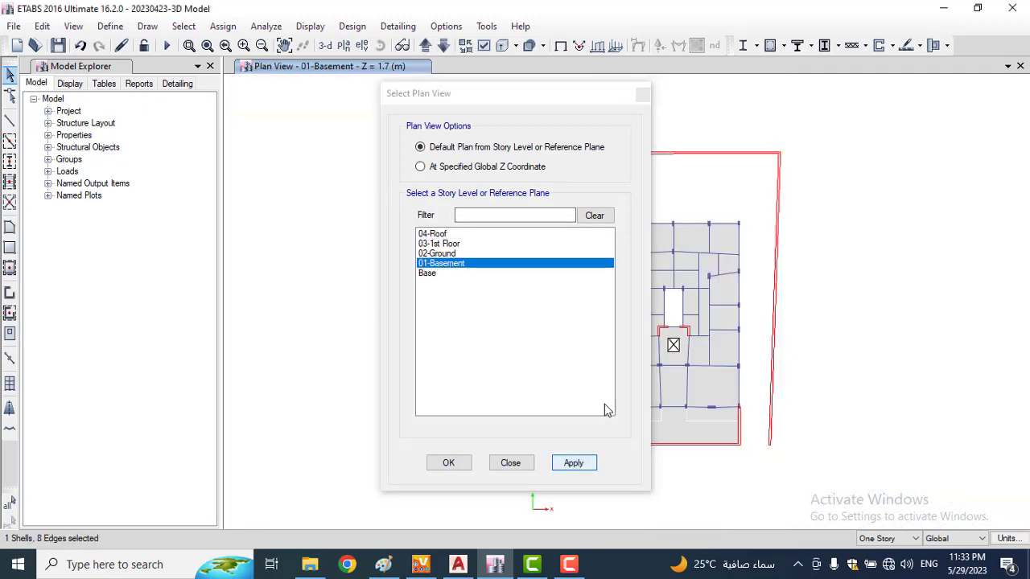
pyautogui.moveTo(547, 99); pyautogui.dragTo(346, 82)
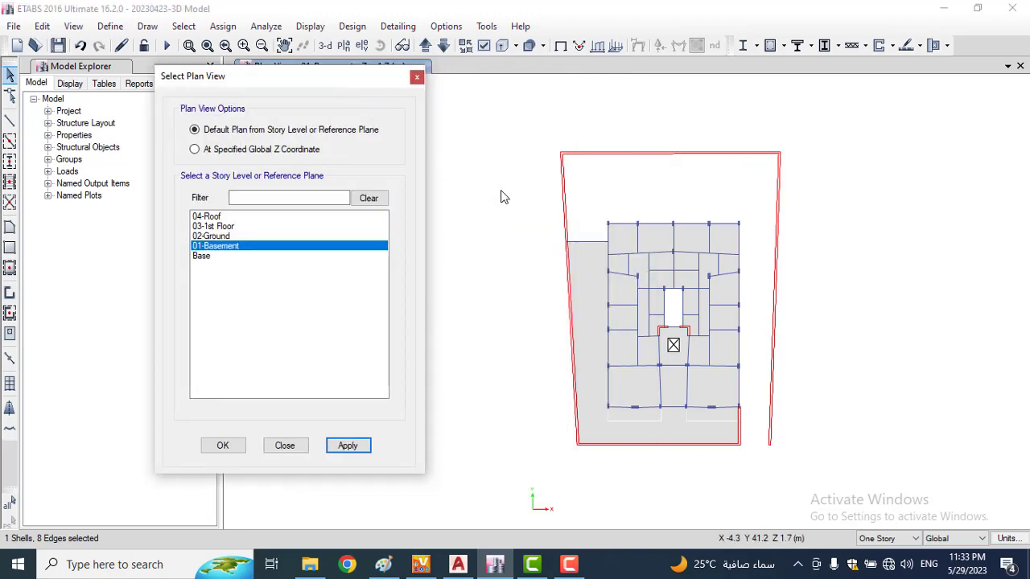
# Step: Assign slab section S200 to the two matching outer panels on either side of the central opening, checking the left panel's assignments first
pyautogui.scroll(3, 635, 330)
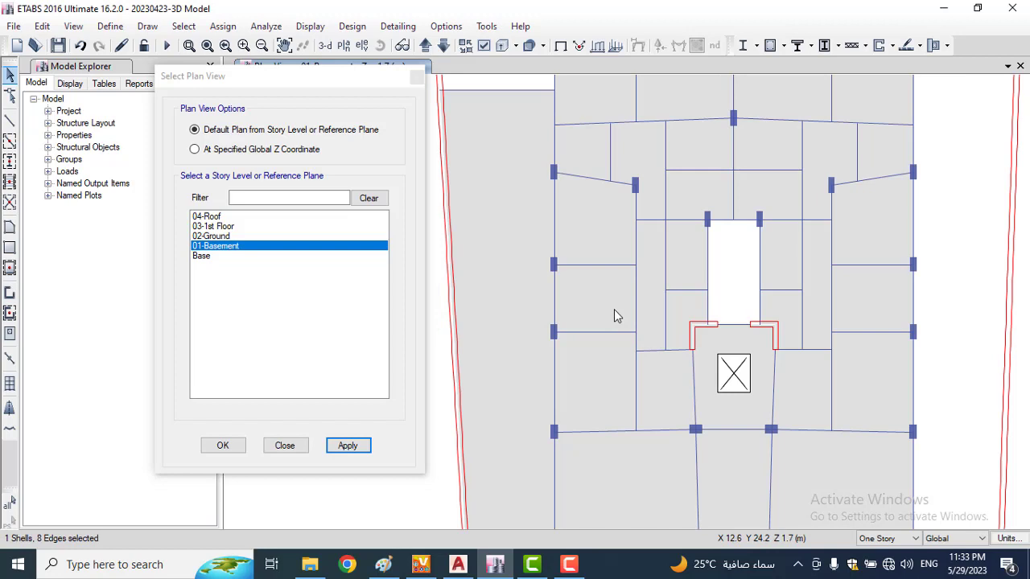
pyautogui.click(613, 308)
pyautogui.click(879, 293)
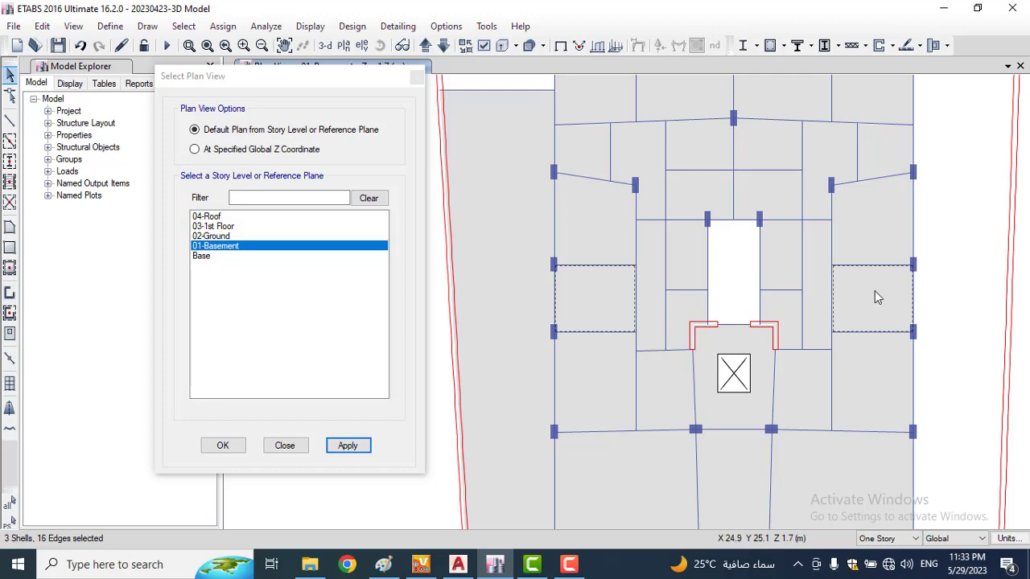
pyautogui.rightClick(620, 301)
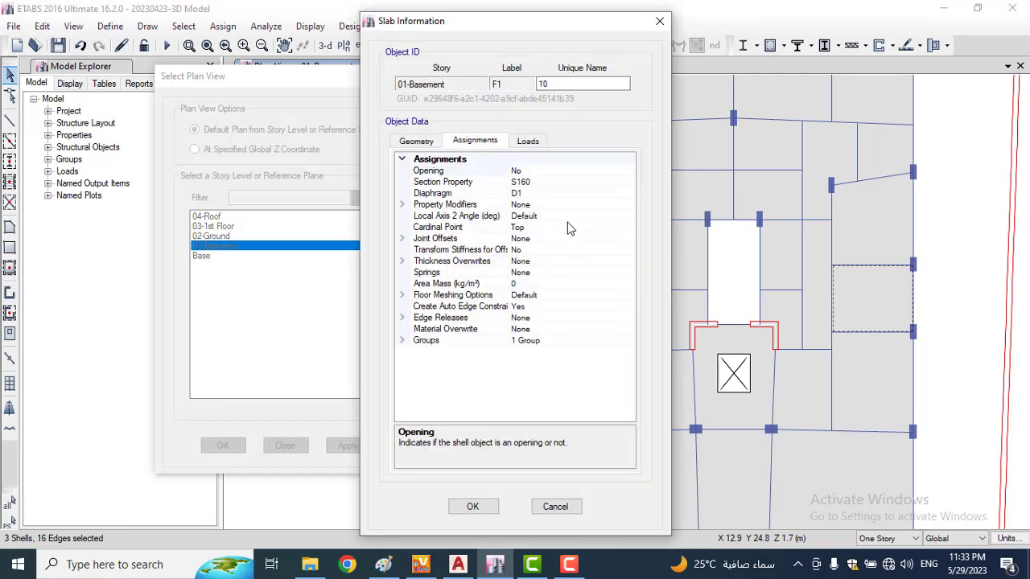
pyautogui.click(657, 22)
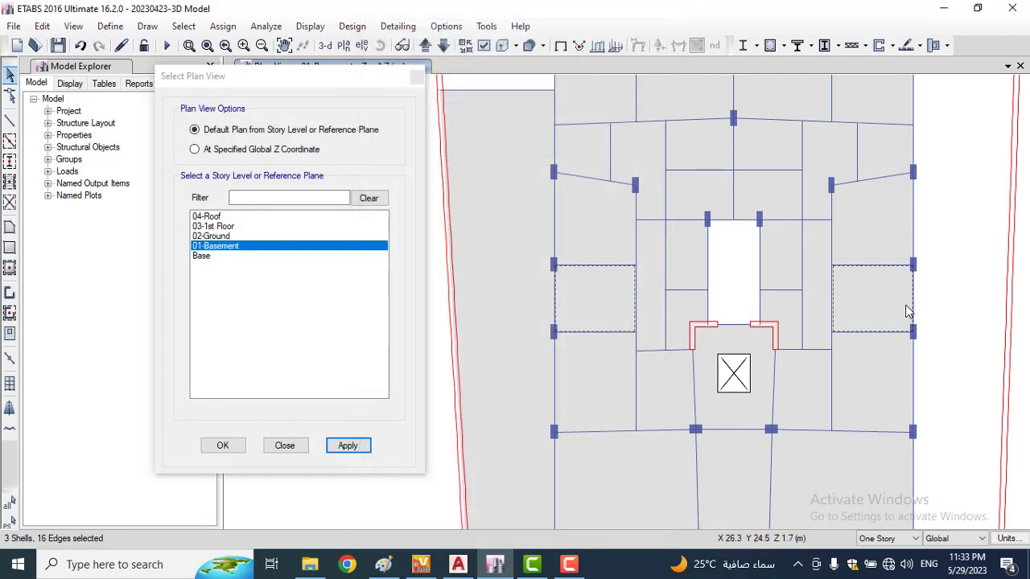
pyautogui.click(229, 29)
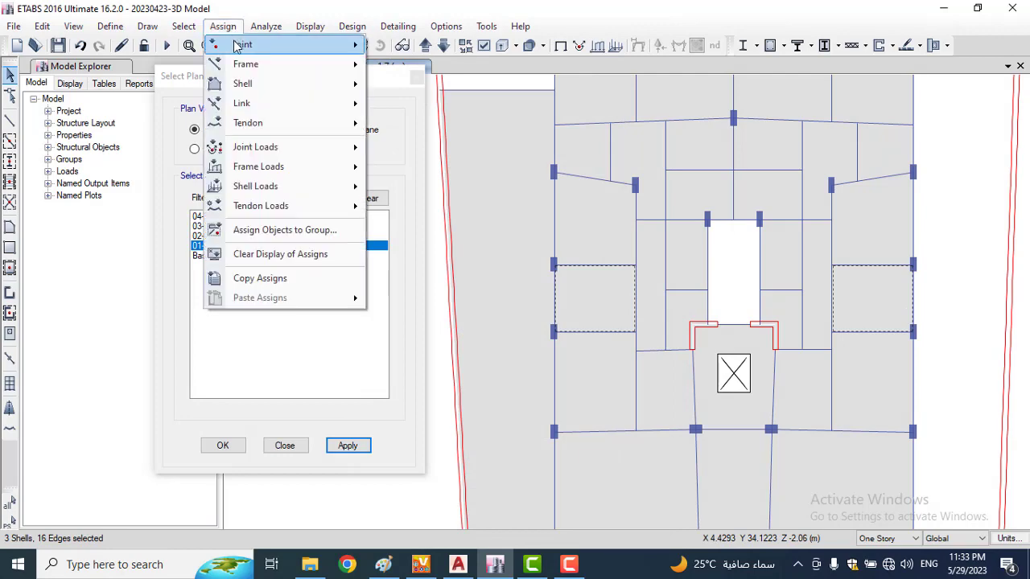
pyautogui.moveTo(254, 86)
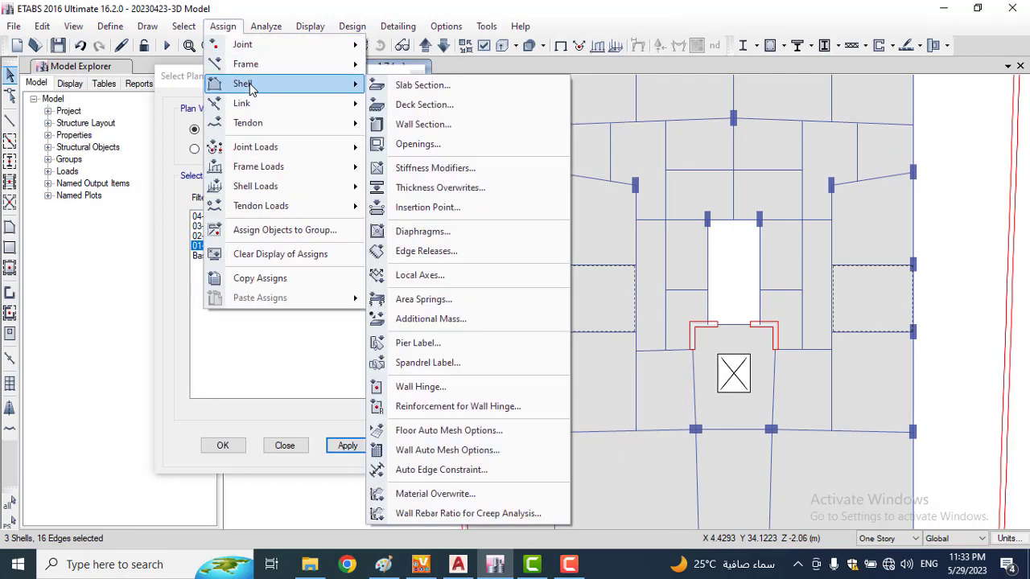
pyautogui.click(405, 86)
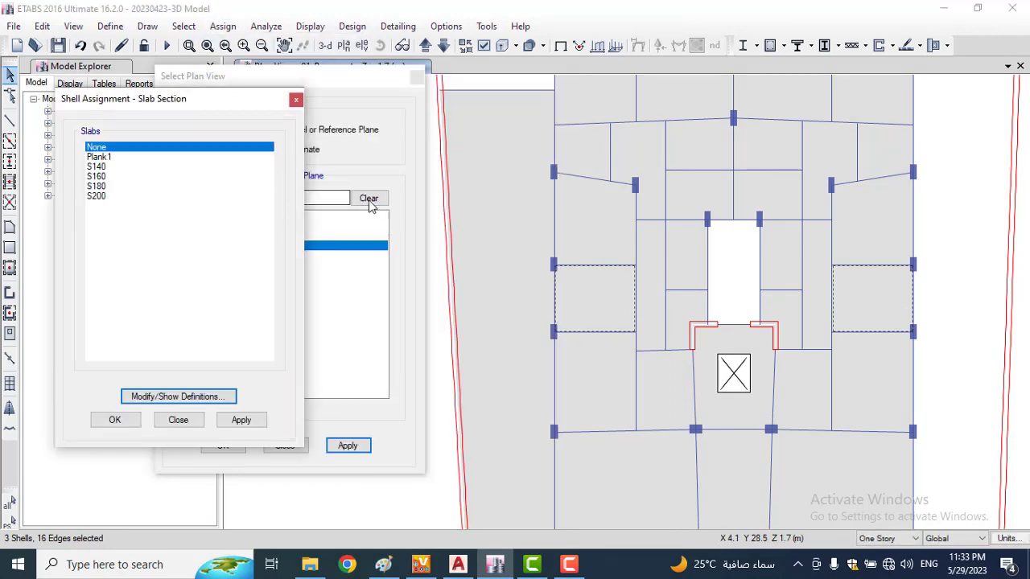
pyautogui.click(111, 197)
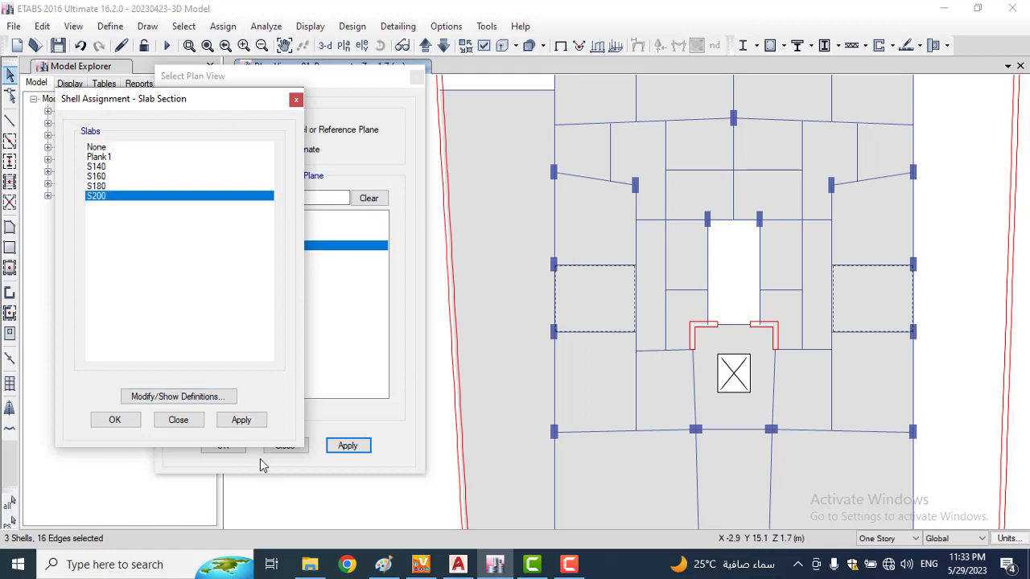
pyautogui.click(242, 420)
pyautogui.click(114, 419)
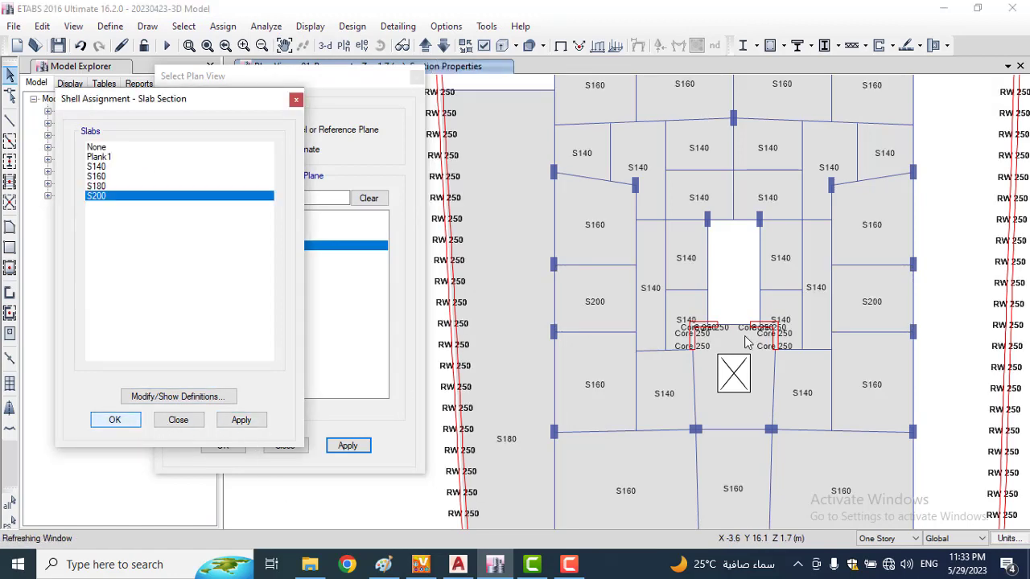
# Step: Move up one story to the 02-Ground plan and look over its slab section labels
pyautogui.scroll(-4, 714, 318)
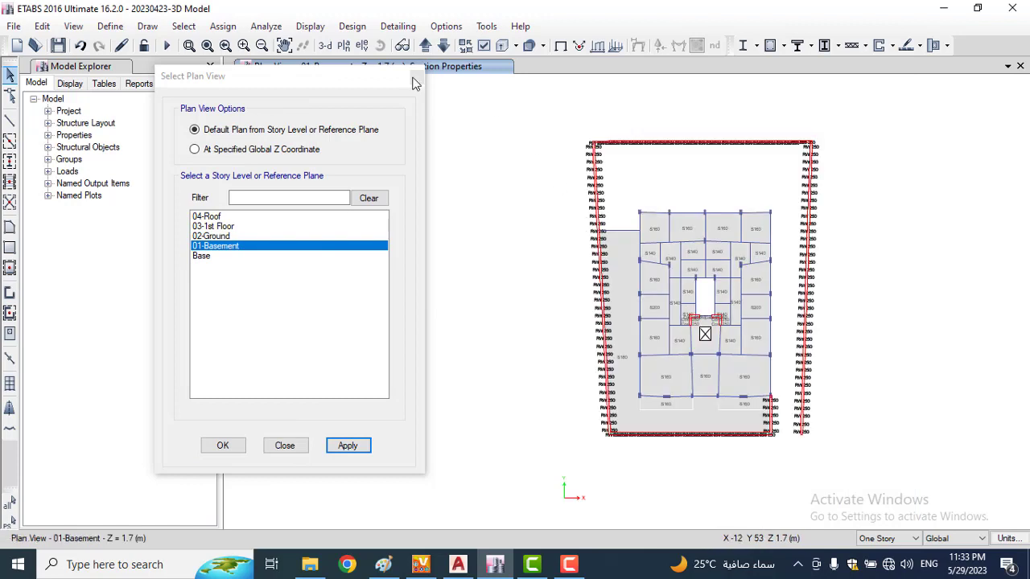
pyautogui.click(425, 45)
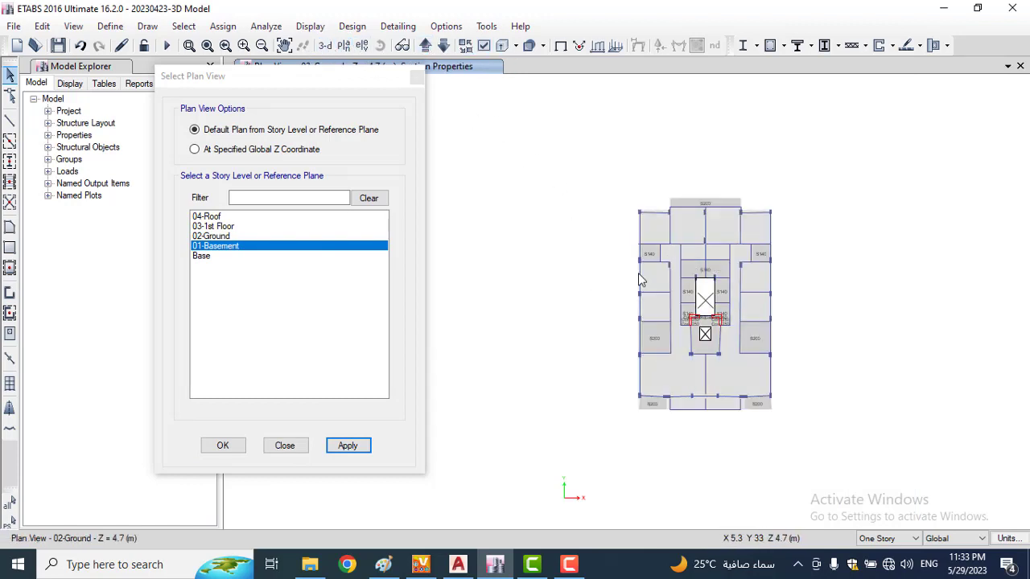
pyautogui.scroll(4, 706, 342)
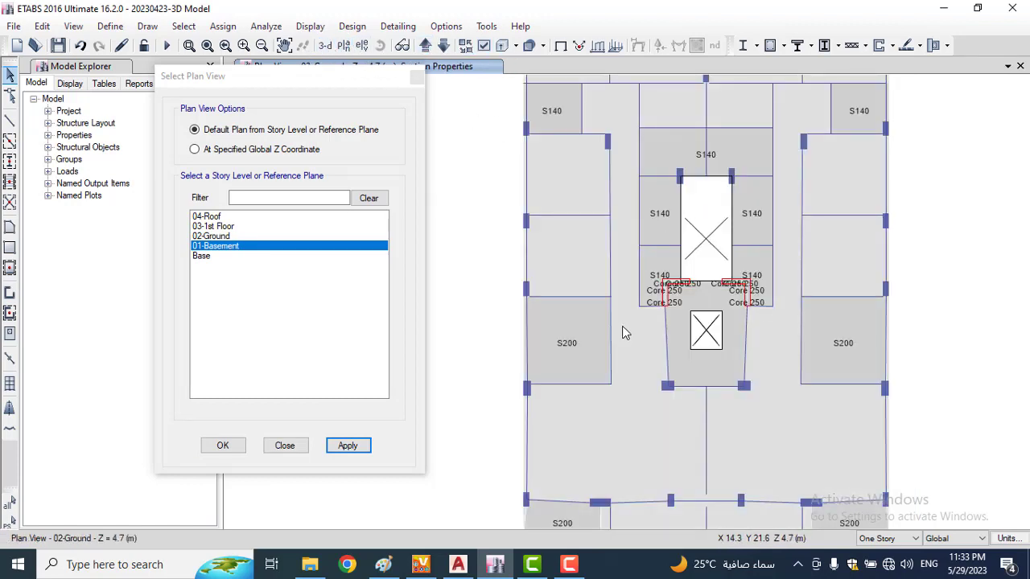
pyautogui.scroll(-4, 626, 334)
pyautogui.scroll(4, 655, 328)
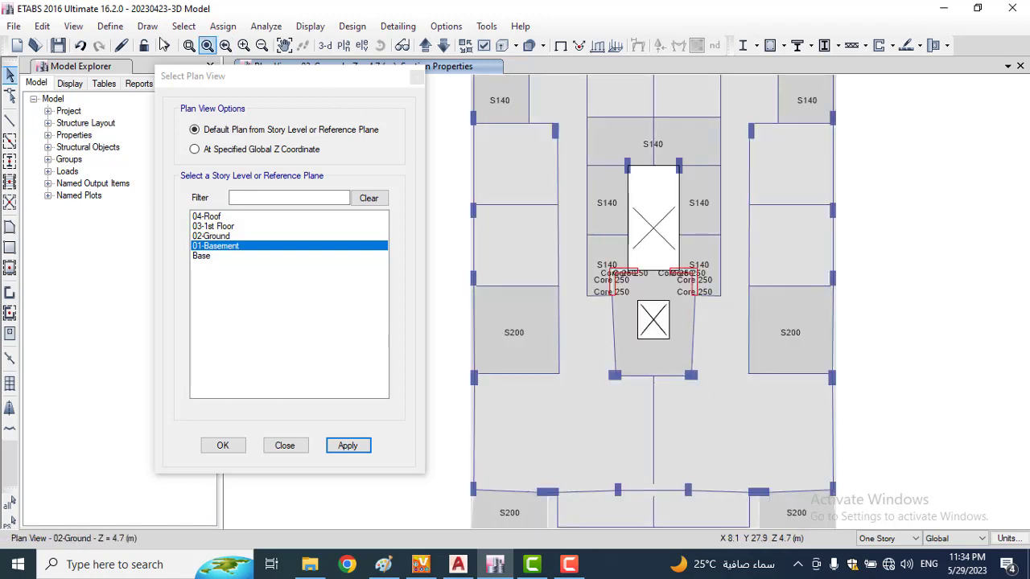
# Step: Define a slab property named S280 as a copy of S200 with a thickness of 280 mm
pyautogui.click(110, 26)
pyautogui.moveTo(153, 69)
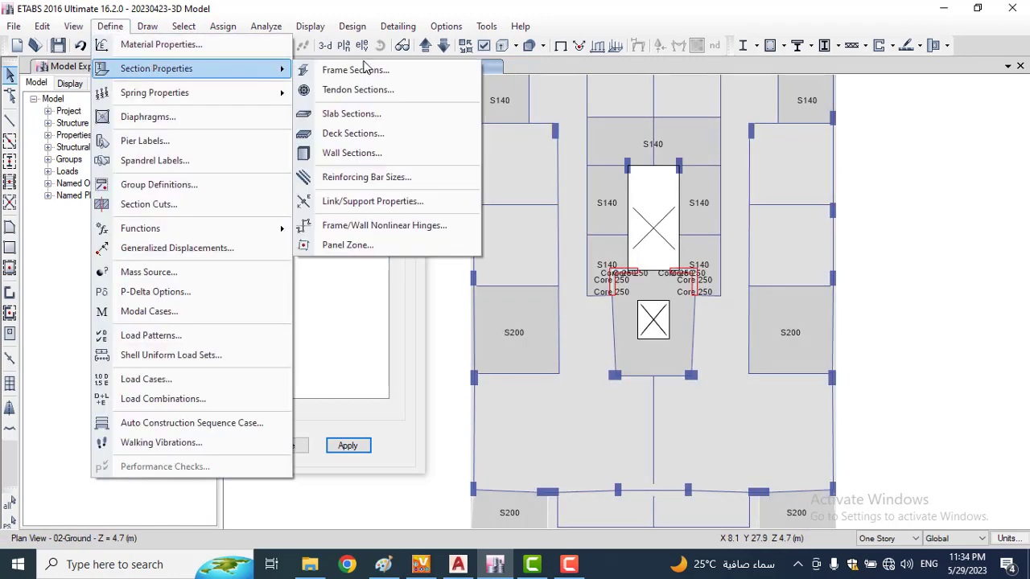
pyautogui.click(366, 115)
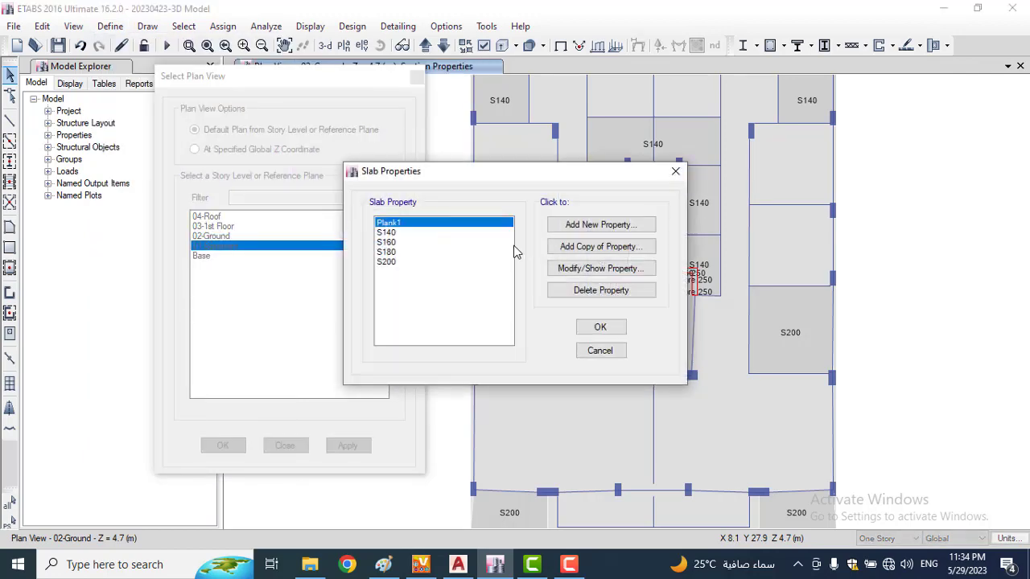
pyautogui.click(394, 262)
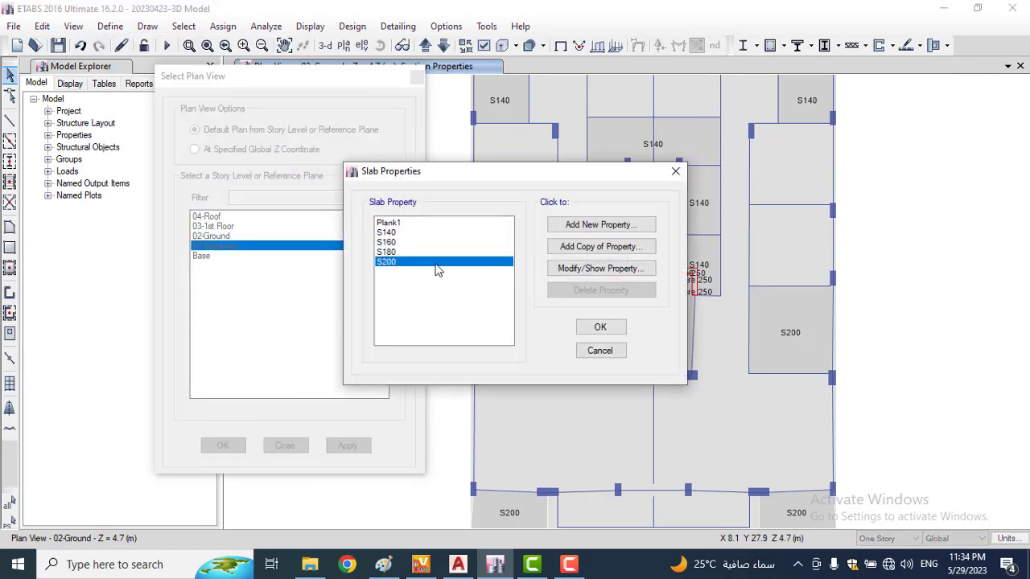
pyautogui.click(596, 247)
pyautogui.doubleClick(549, 119)
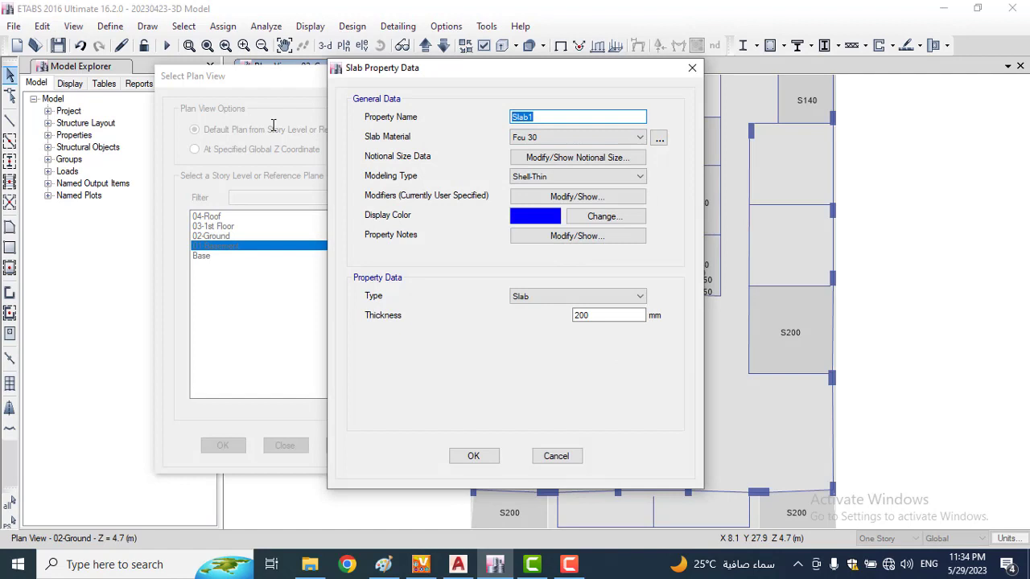
pyautogui.write('S280')
pyautogui.doubleClick(595, 315)
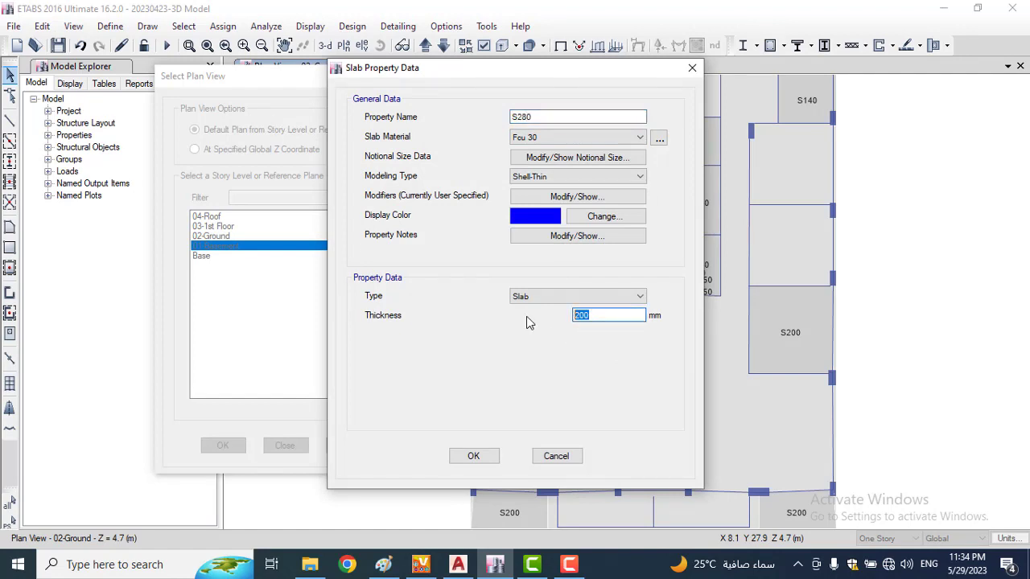
pyautogui.write('280')
pyautogui.click(492, 457)
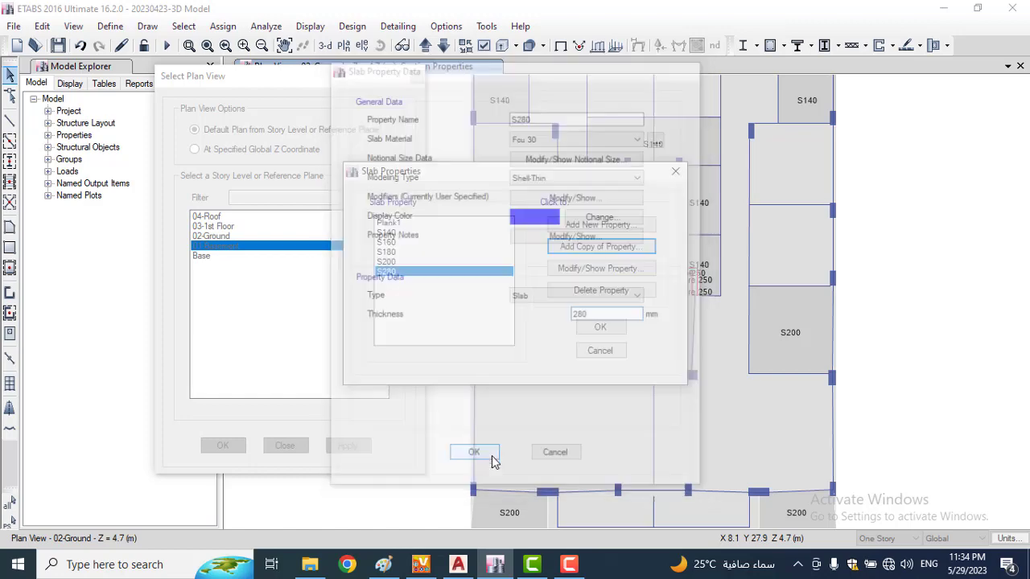
pyautogui.click(600, 327)
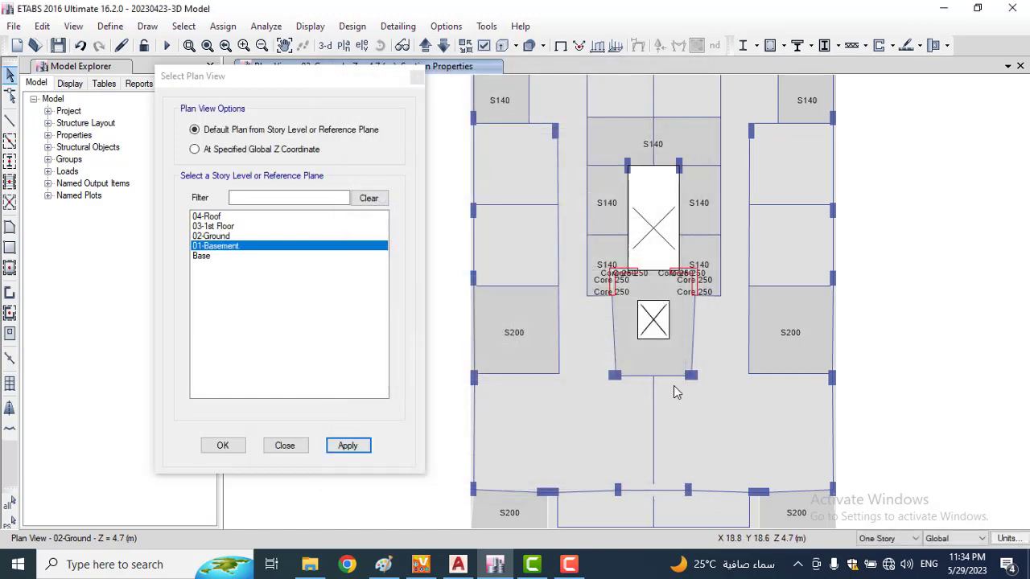
# Step: Assign slab section S280 to the main 02-Ground floor slab and check the section in its slab information
pyautogui.click(746, 421)
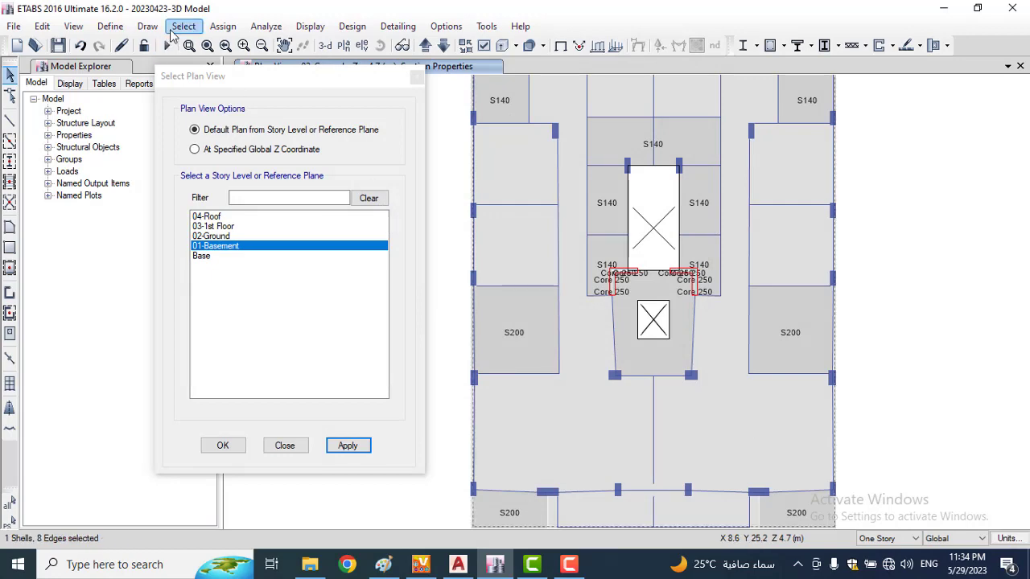
pyautogui.click(223, 26)
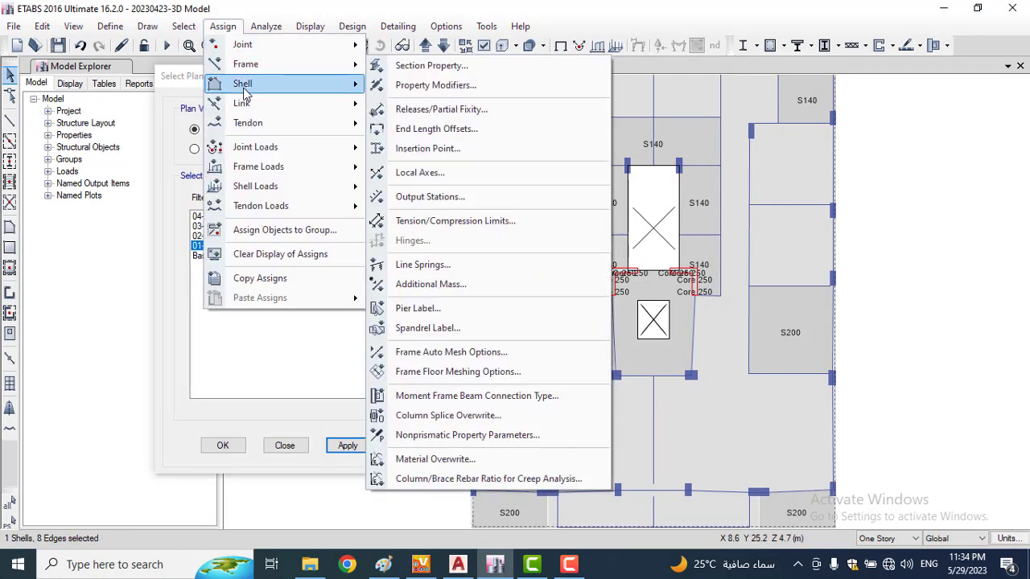
pyautogui.moveTo(241, 84)
pyautogui.click(413, 85)
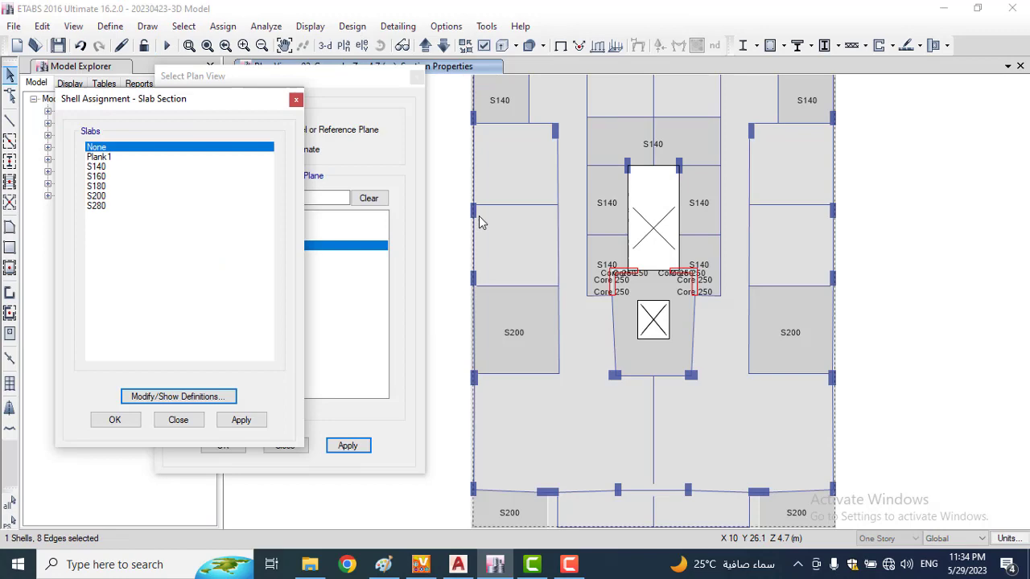
pyautogui.click(113, 206)
pyautogui.click(239, 420)
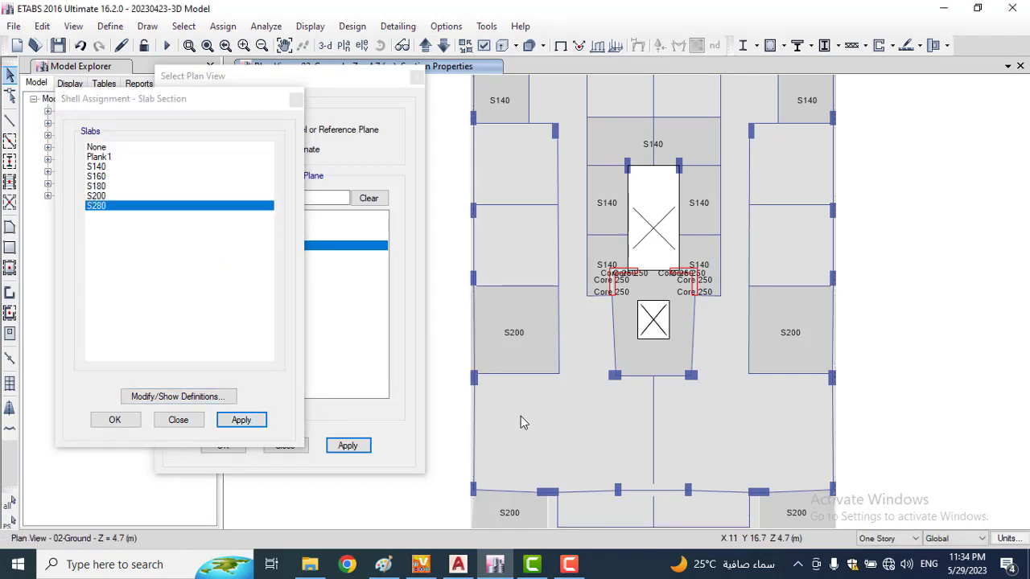
pyautogui.rightClick(745, 408)
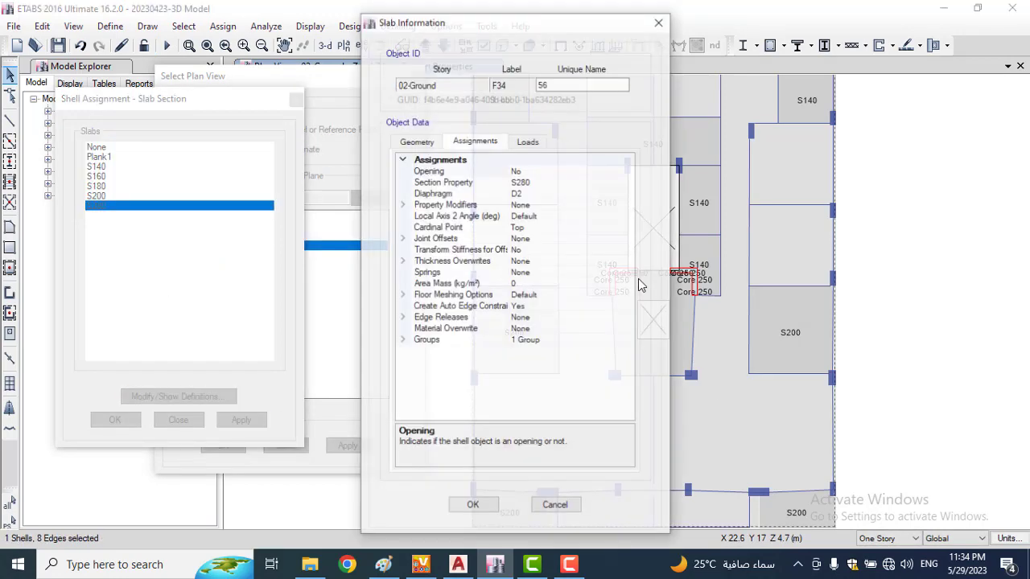
pyautogui.click(659, 22)
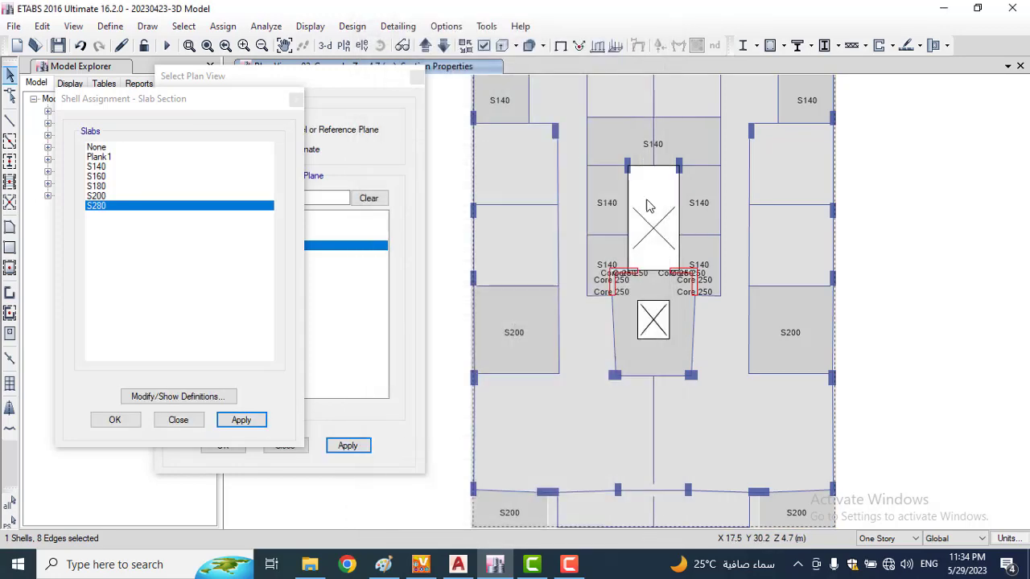
# Step: Assign slab section S280 to the S200 panels of 02-Ground: the upper strip, both side panels and the two lower corner panels
pyautogui.scroll(-4, 683, 274)
pyautogui.scroll(5, 697, 178)
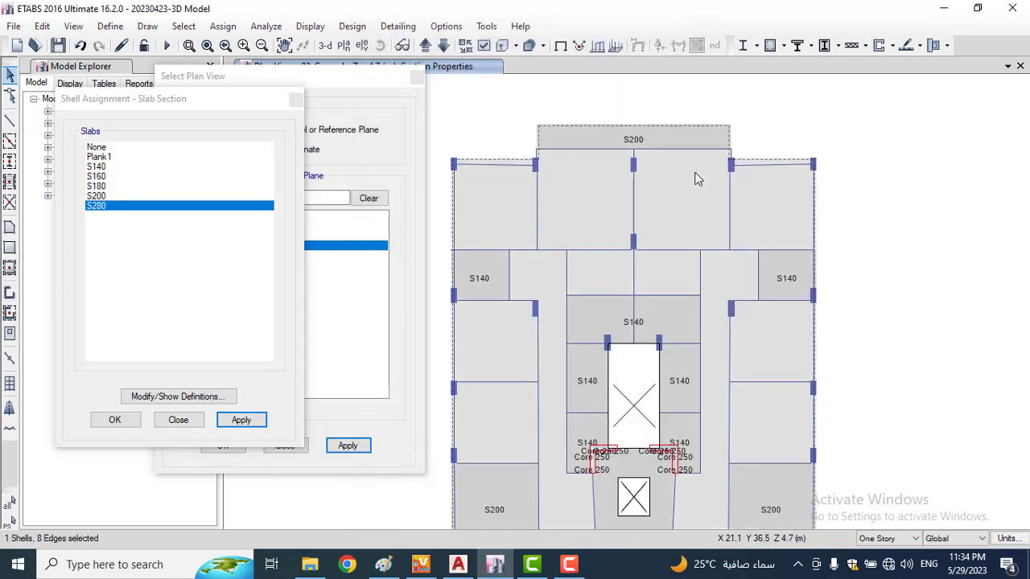
pyautogui.click(686, 143)
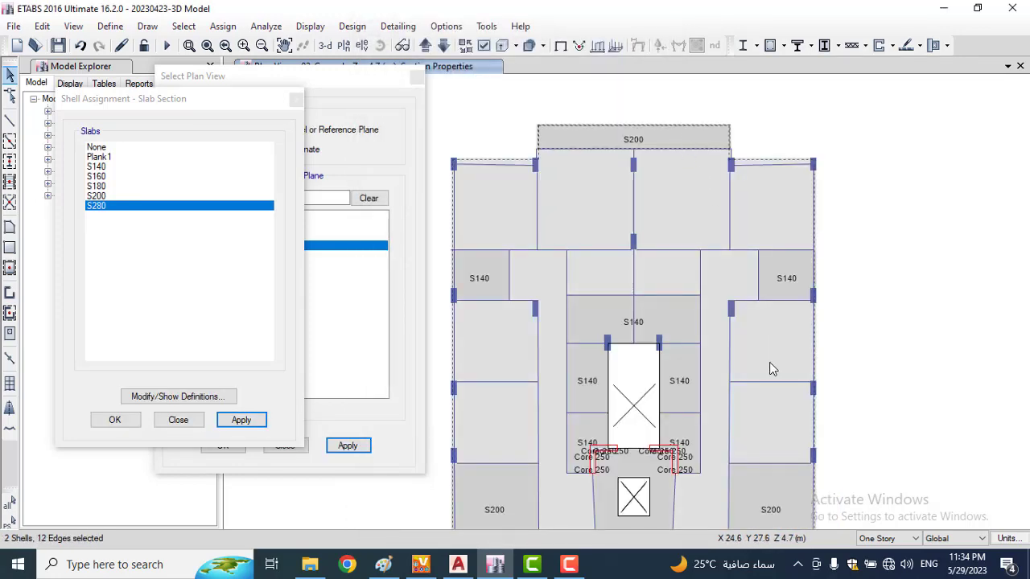
pyautogui.moveTo(769, 362); pyautogui.dragTo(753, 252, button='middle')
pyautogui.click(782, 420)
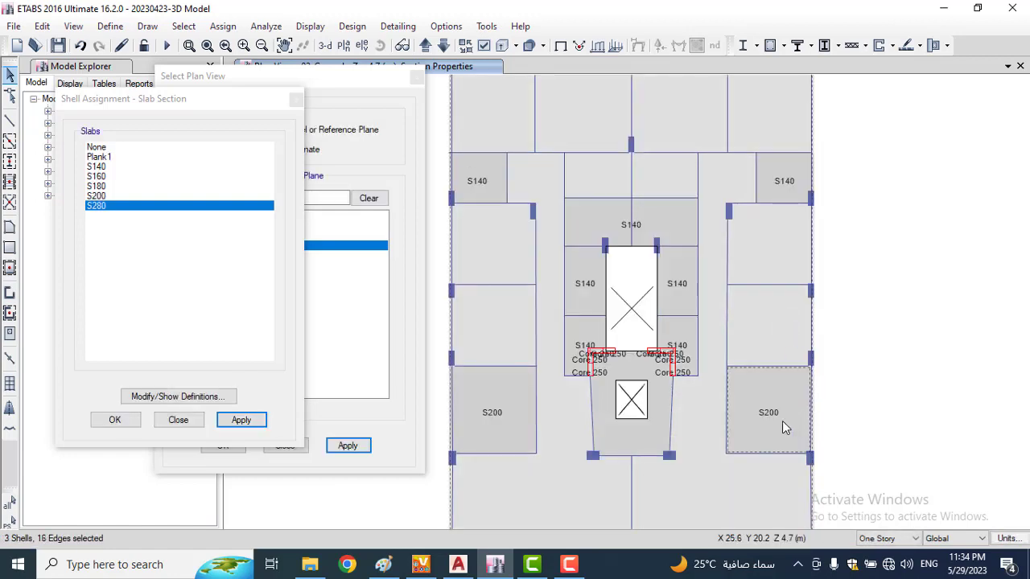
pyautogui.click(512, 418)
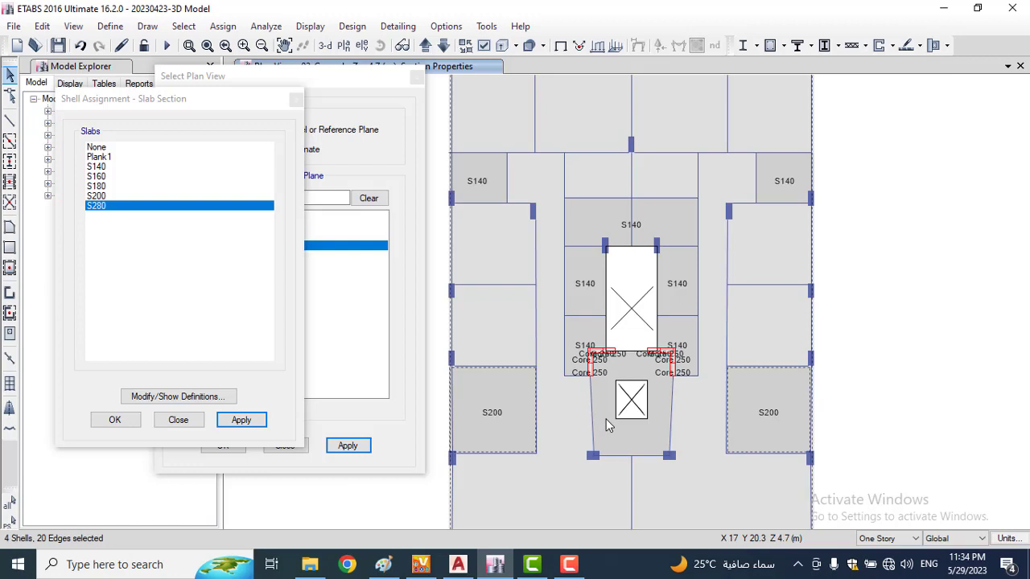
pyautogui.scroll(-3, 666, 421)
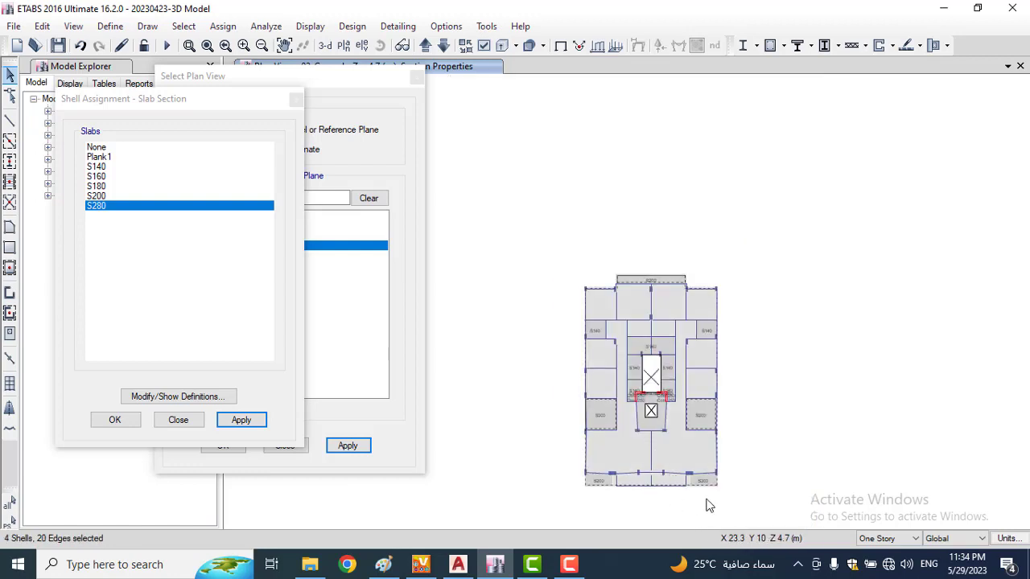
pyautogui.scroll(4, 709, 492)
pyautogui.click(673, 400)
pyautogui.scroll(-4, 830, 413)
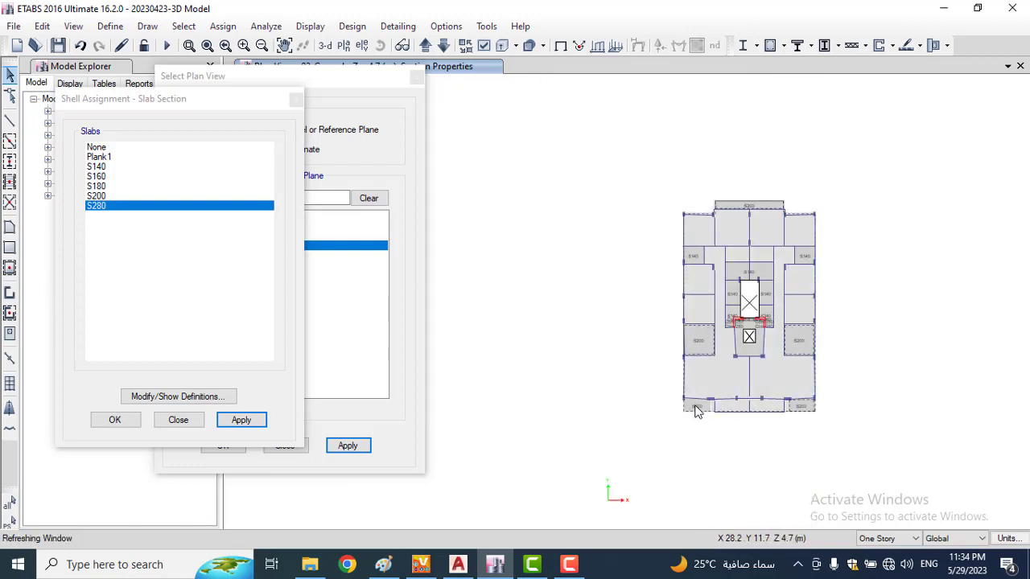
pyautogui.scroll(4, 697, 411)
pyautogui.click(698, 411)
pyautogui.moveTo(698, 411); pyautogui.dragTo(582, 347, button='middle')
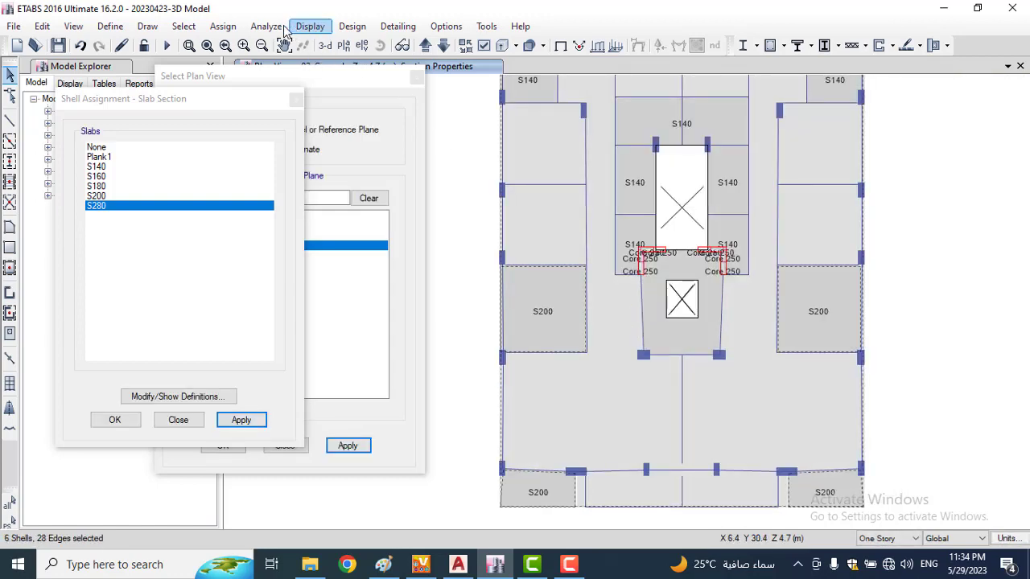
pyautogui.click(237, 28)
pyautogui.moveTo(259, 82)
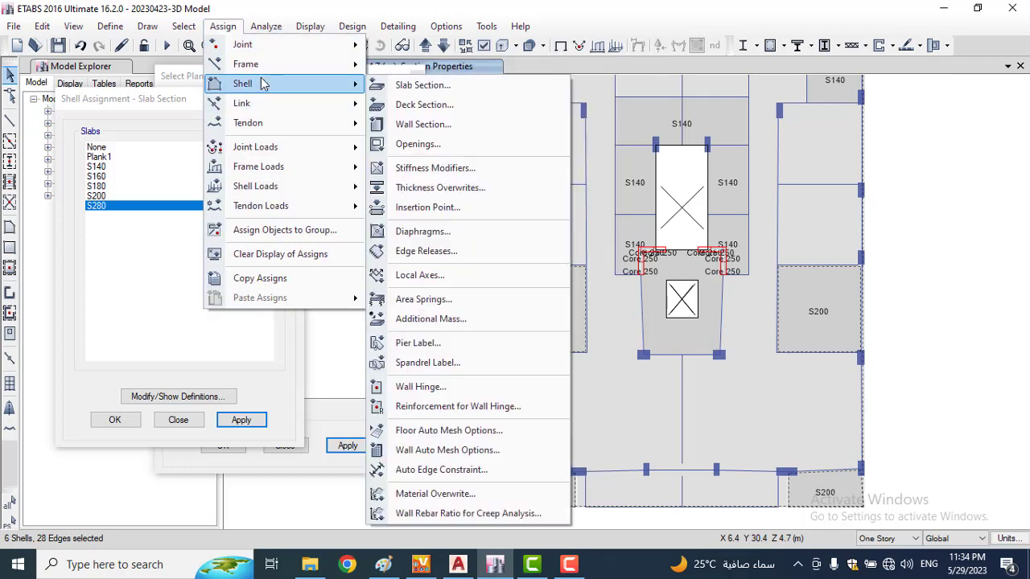
pyautogui.click(443, 84)
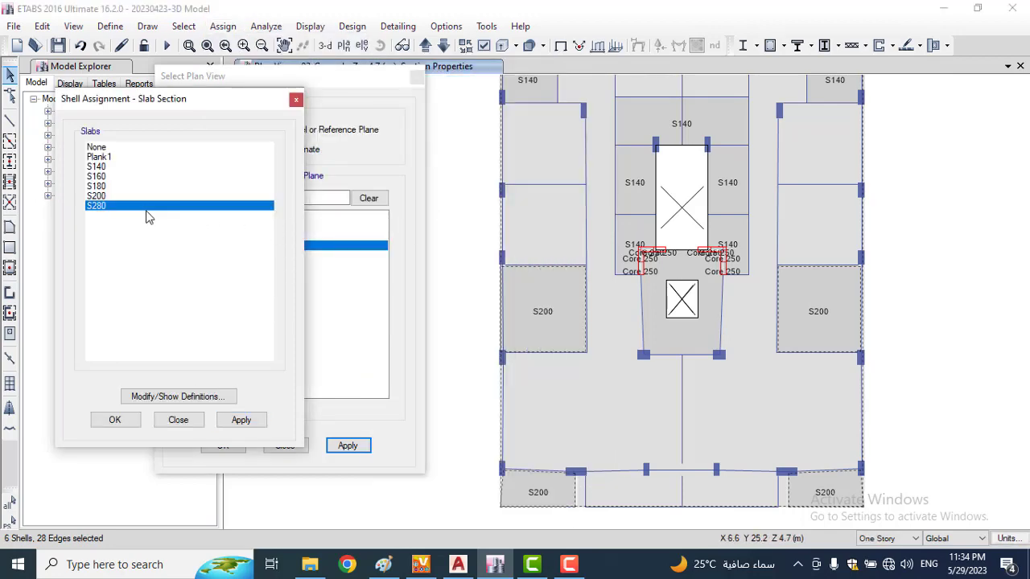
pyautogui.click(241, 419)
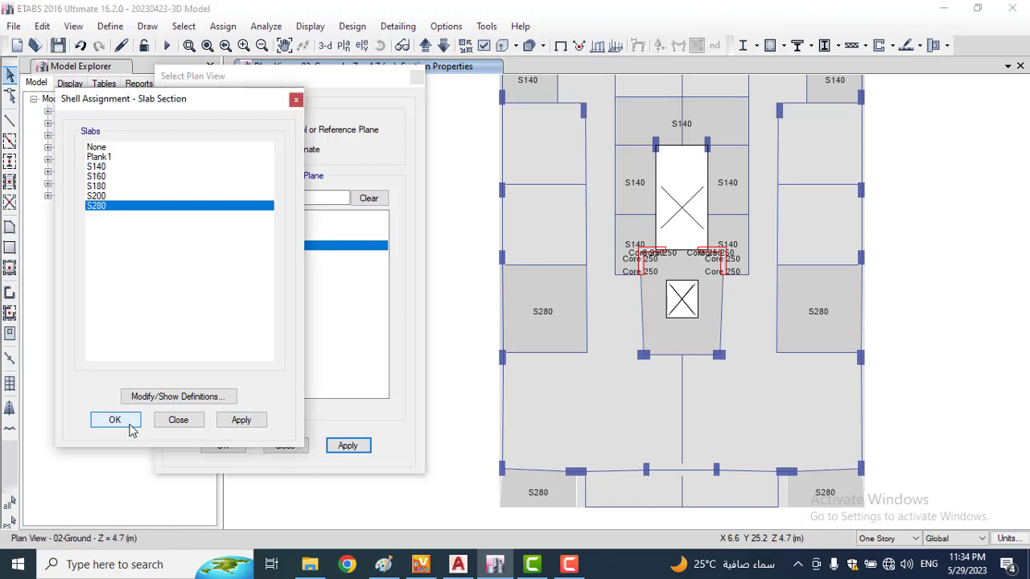
pyautogui.click(127, 422)
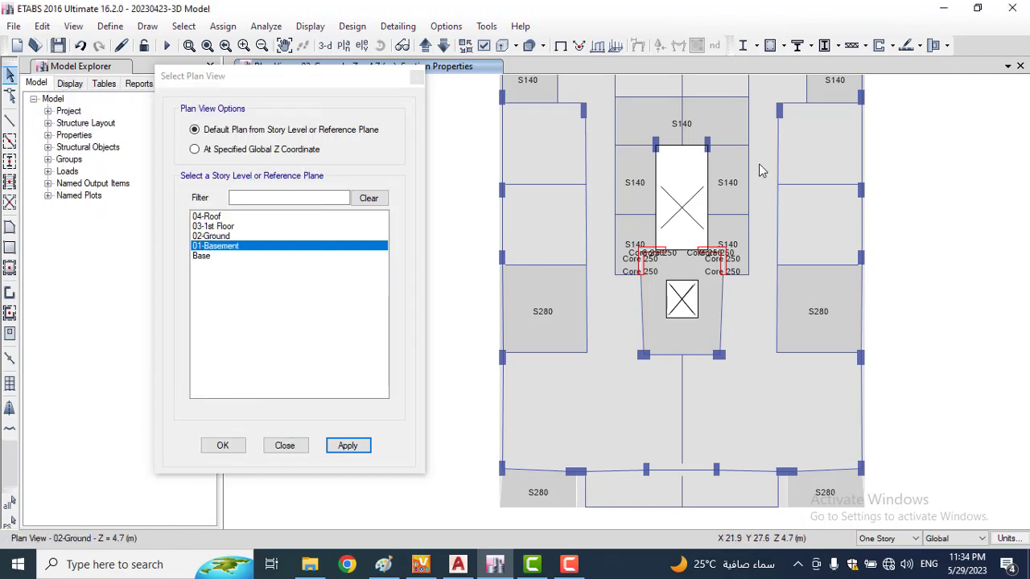
pyautogui.moveTo(764, 177); pyautogui.dragTo(742, 301, button='middle')
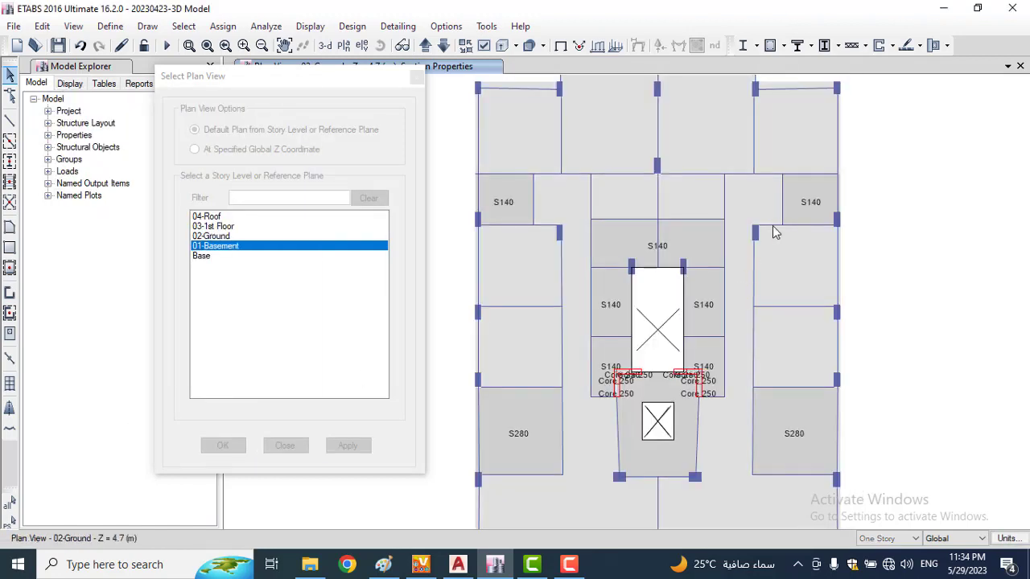
pyautogui.click(813, 208)
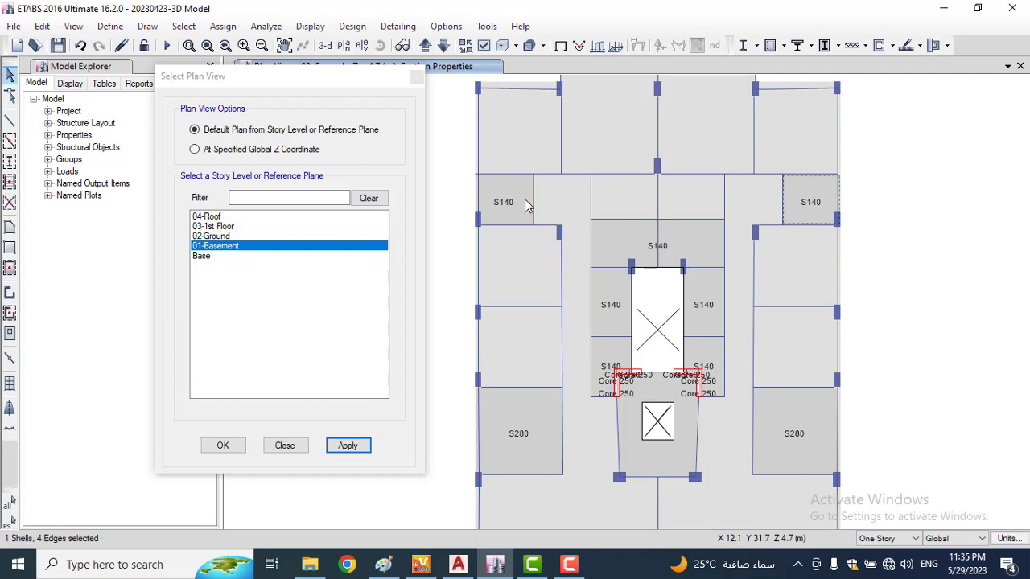
pyautogui.press('Escape')
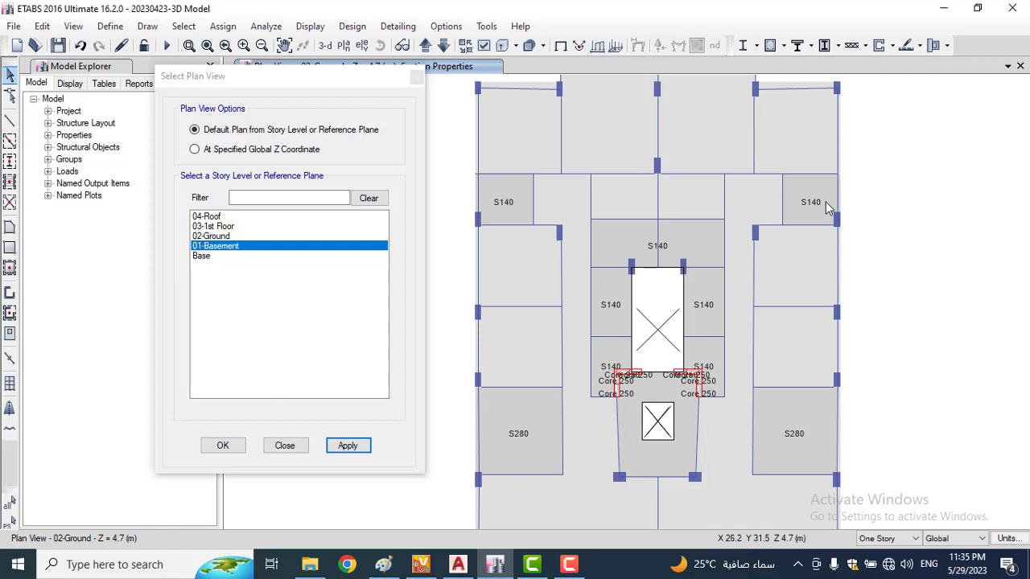
# Step: Close the plan view selection and define a slab property named S220 as a copy of S280 with a thickness of 220 mm
pyautogui.click(417, 76)
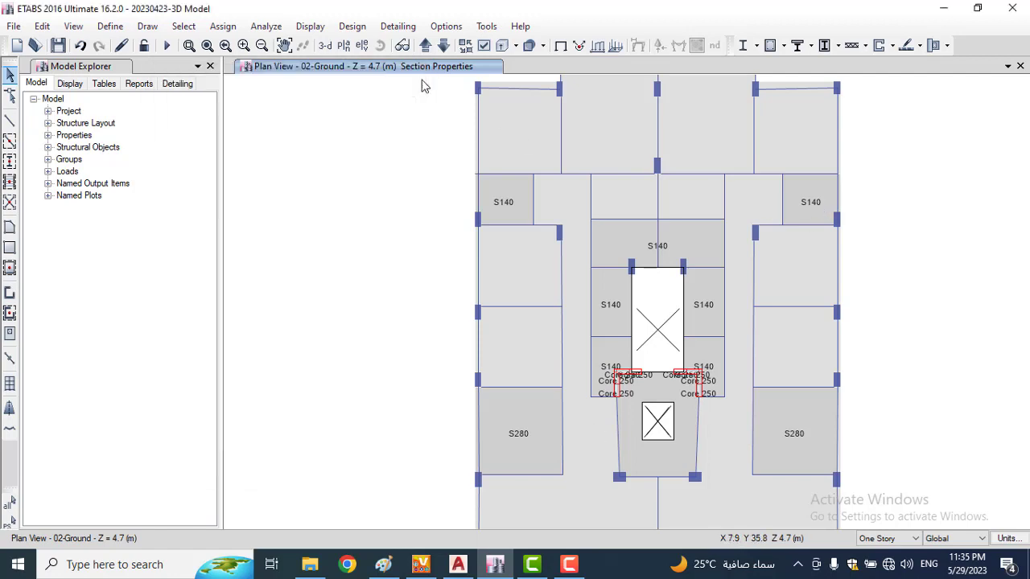
pyautogui.click(111, 26)
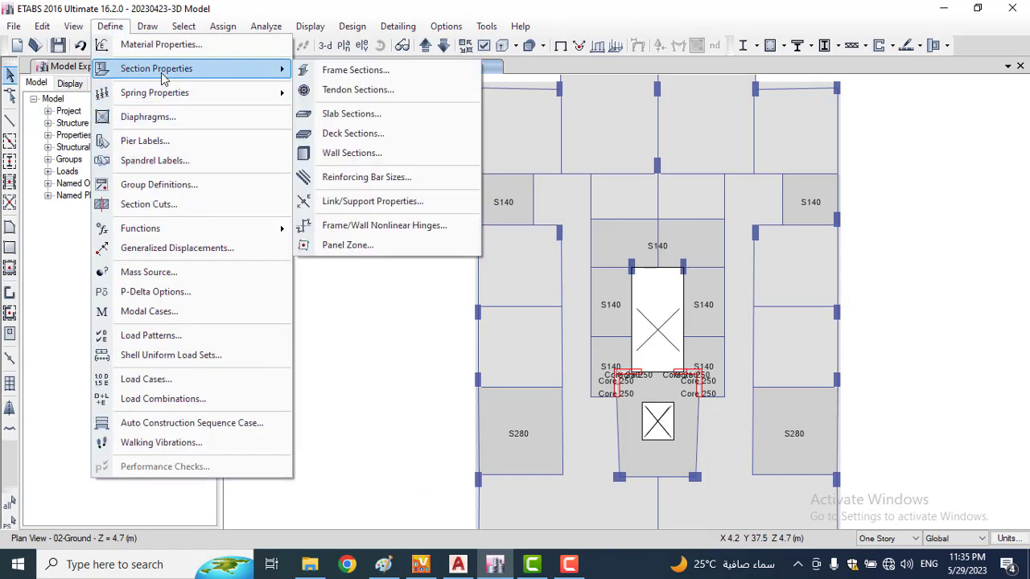
pyautogui.click(347, 113)
pyautogui.click(394, 275)
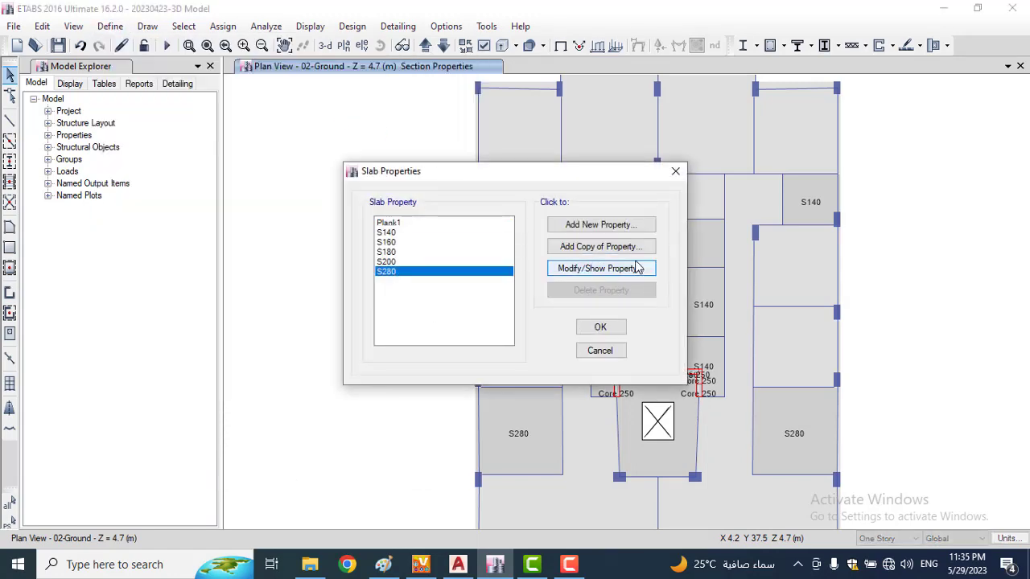
pyautogui.click(625, 249)
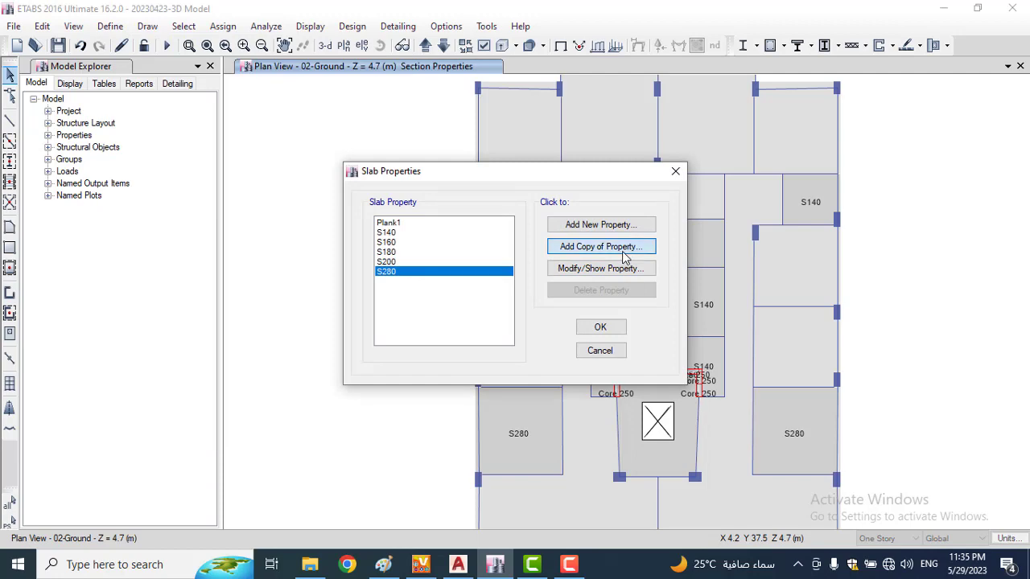
pyautogui.doubleClick(521, 120)
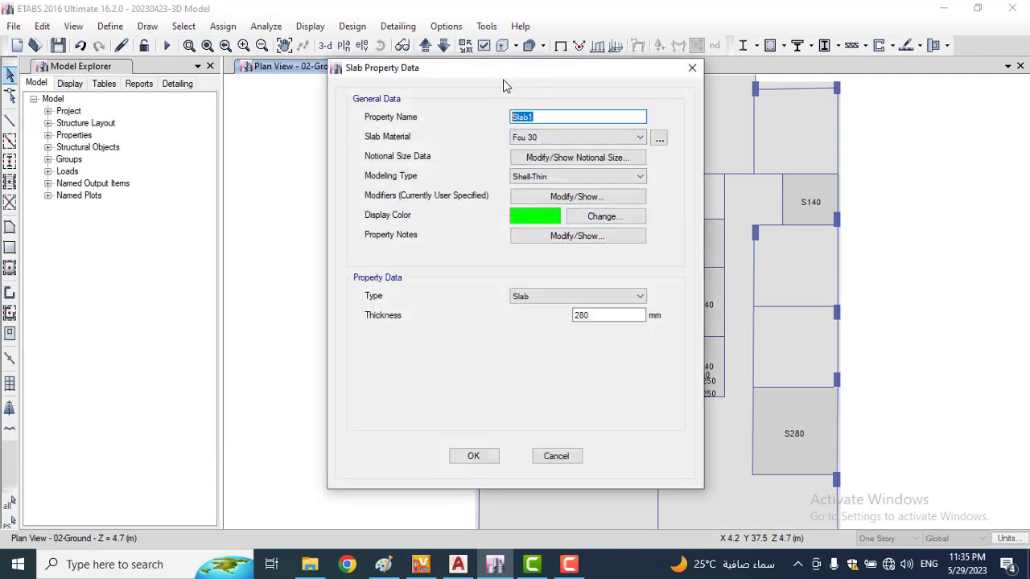
pyautogui.moveTo(497, 73); pyautogui.dragTo(113, 98)
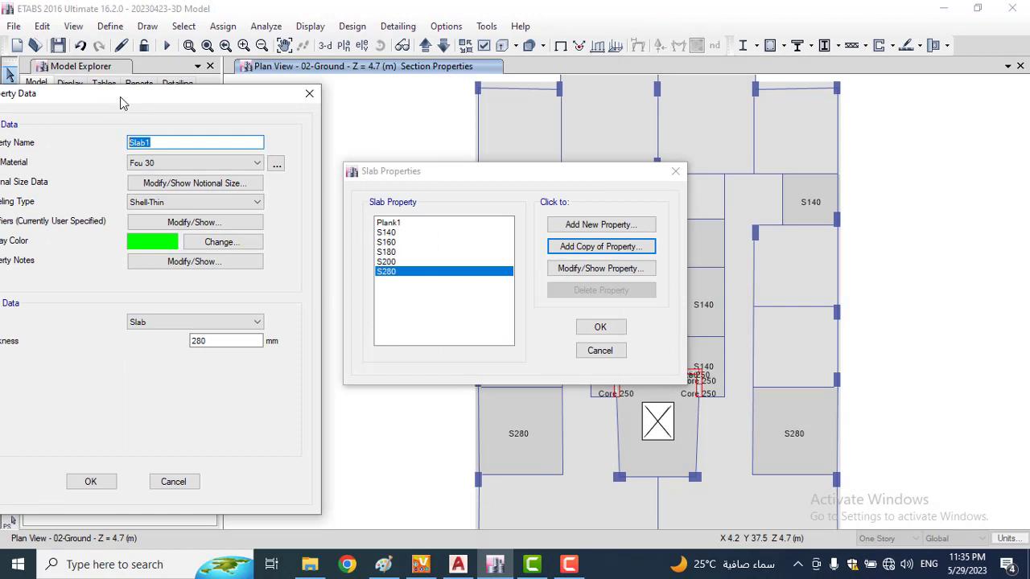
pyautogui.write('S220')
pyautogui.moveTo(223, 341); pyautogui.dragTo(140, 346)
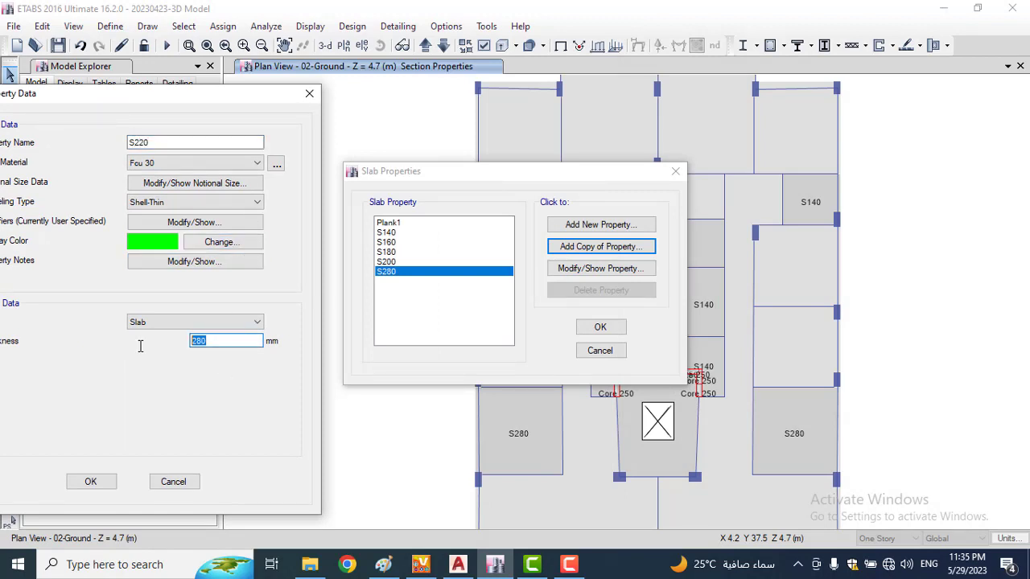
pyautogui.click(91, 481)
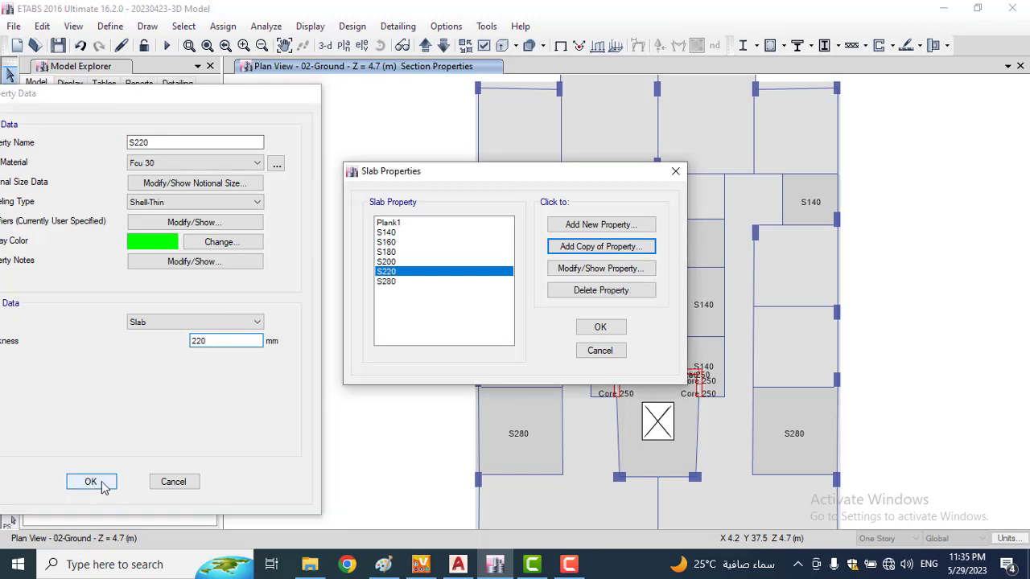
pyautogui.click(600, 332)
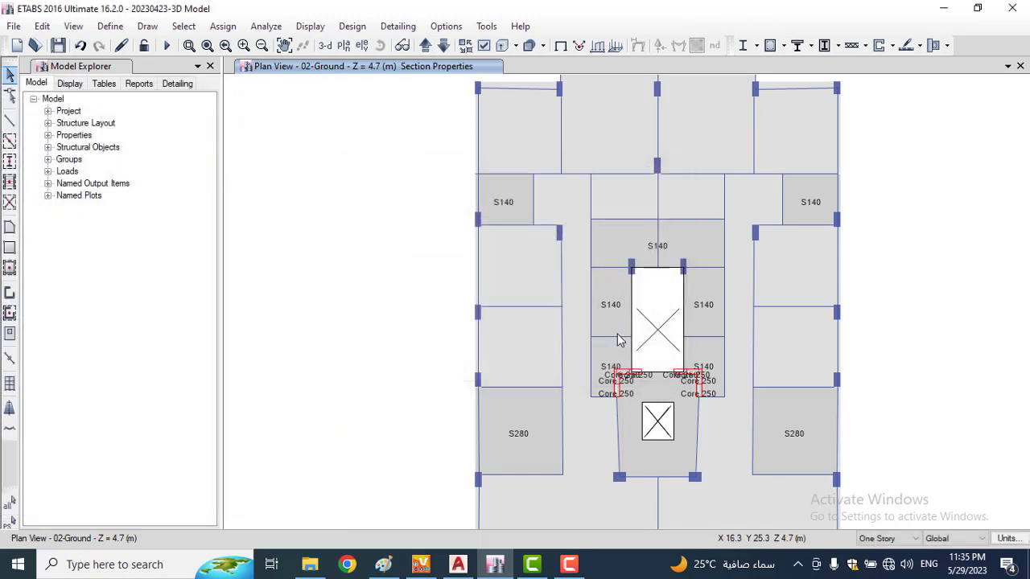
# Step: Assign slab section S220 to all seven S140 panels of 02-Ground, both outer ones and the five around the central opening
pyautogui.click(807, 211)
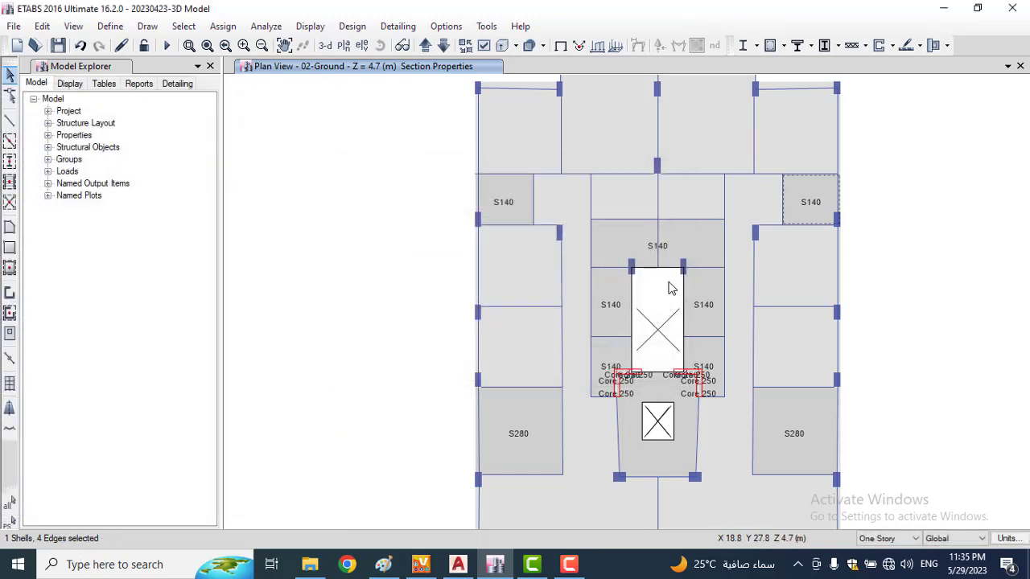
pyautogui.click(713, 246)
pyautogui.click(707, 289)
pyautogui.click(692, 356)
pyautogui.click(623, 362)
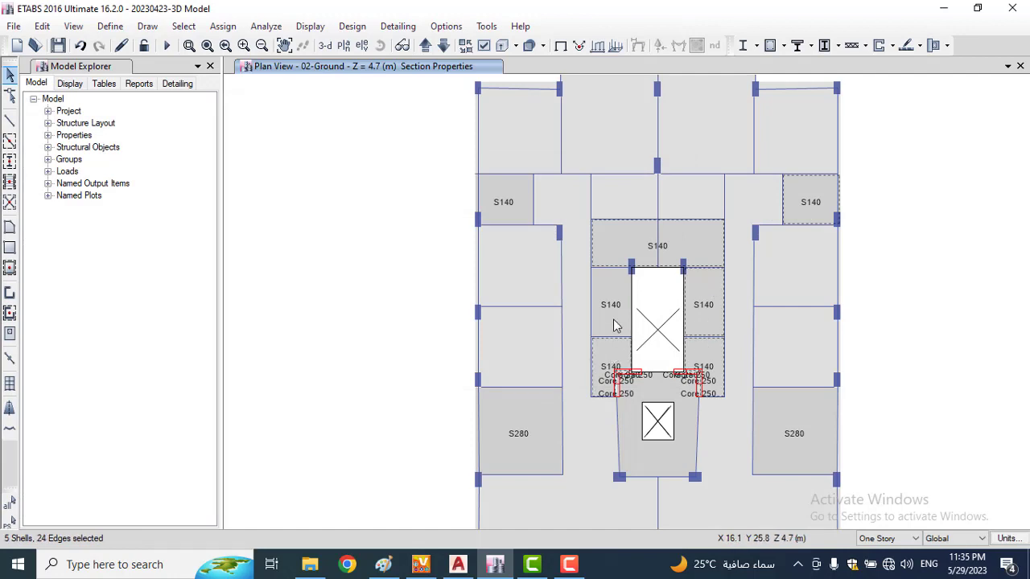
pyautogui.click(618, 325)
pyautogui.click(507, 210)
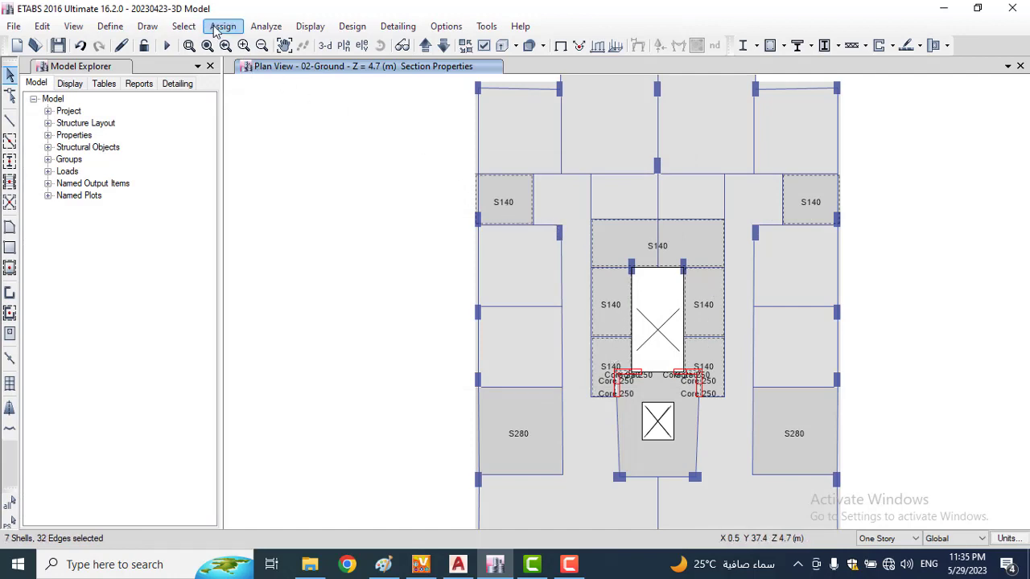
pyautogui.click(223, 26)
pyautogui.moveTo(257, 87)
pyautogui.click(406, 85)
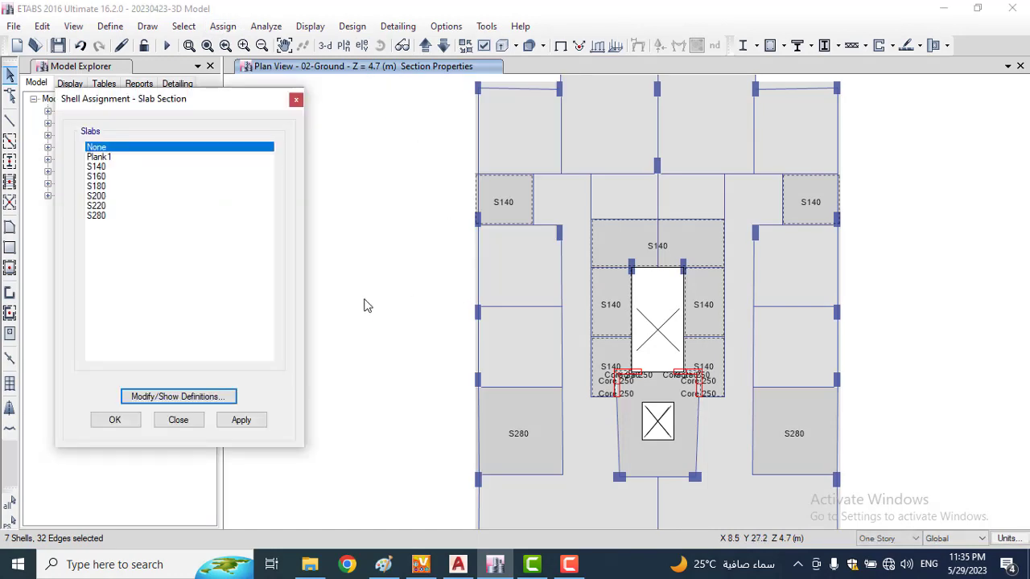
pyautogui.click(117, 206)
pyautogui.click(243, 420)
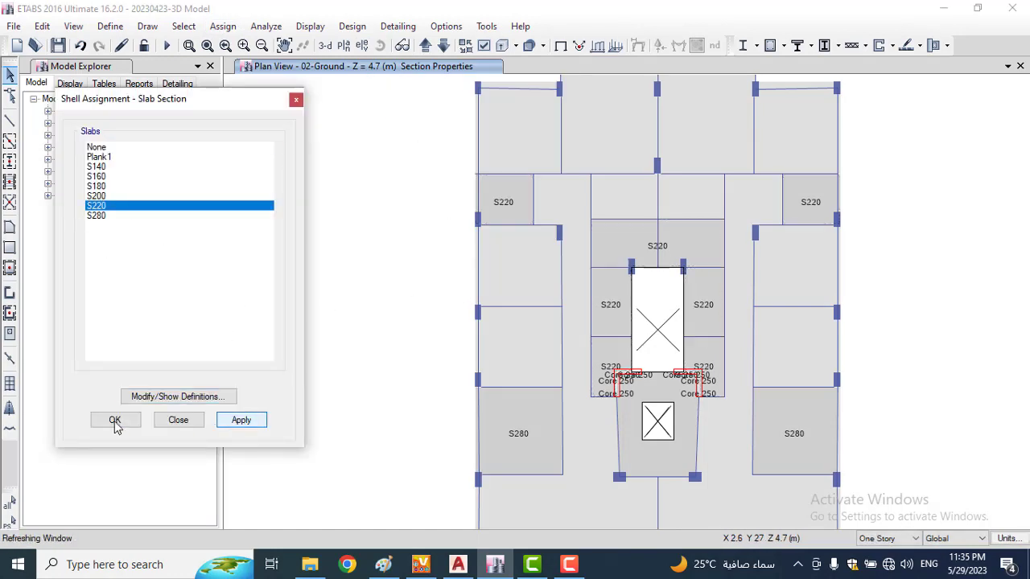
pyautogui.click(115, 419)
# Step: Move up one story to the 03-1st Floor plan and look over its slab section labels
pyautogui.scroll(-3, 386, 375)
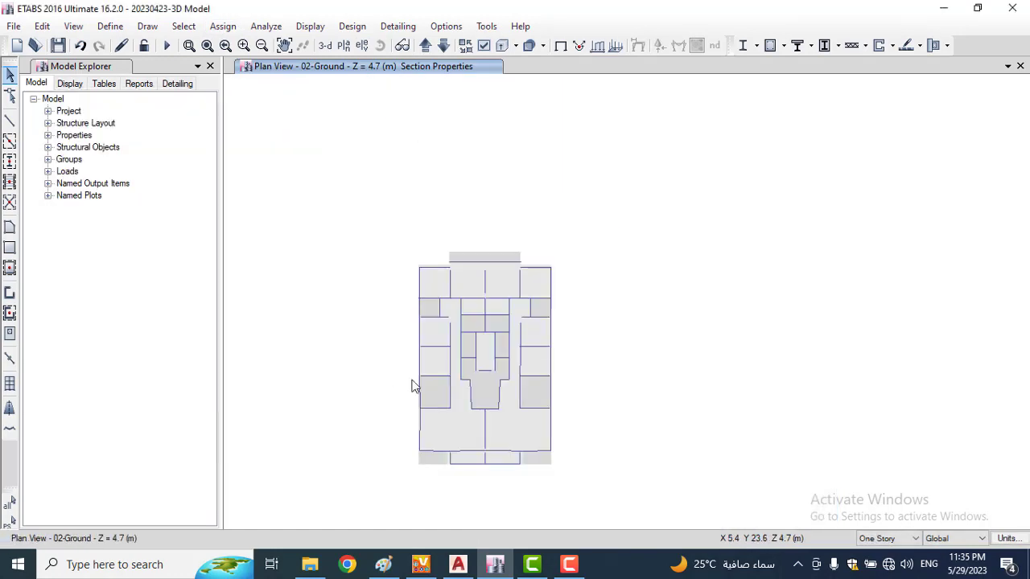
pyautogui.click(425, 46)
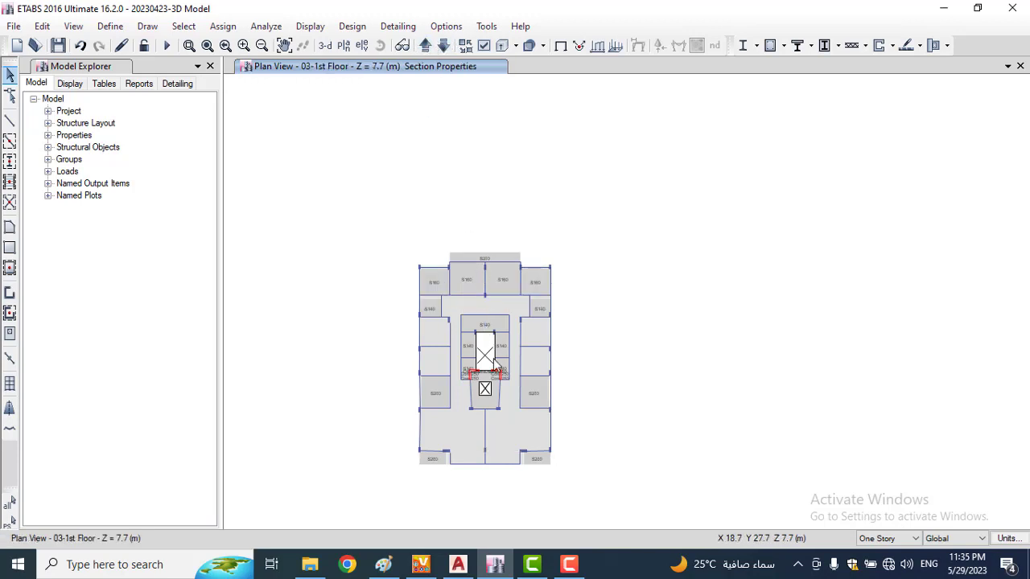
pyautogui.scroll(3, 502, 383)
pyautogui.scroll(-3, 531, 387)
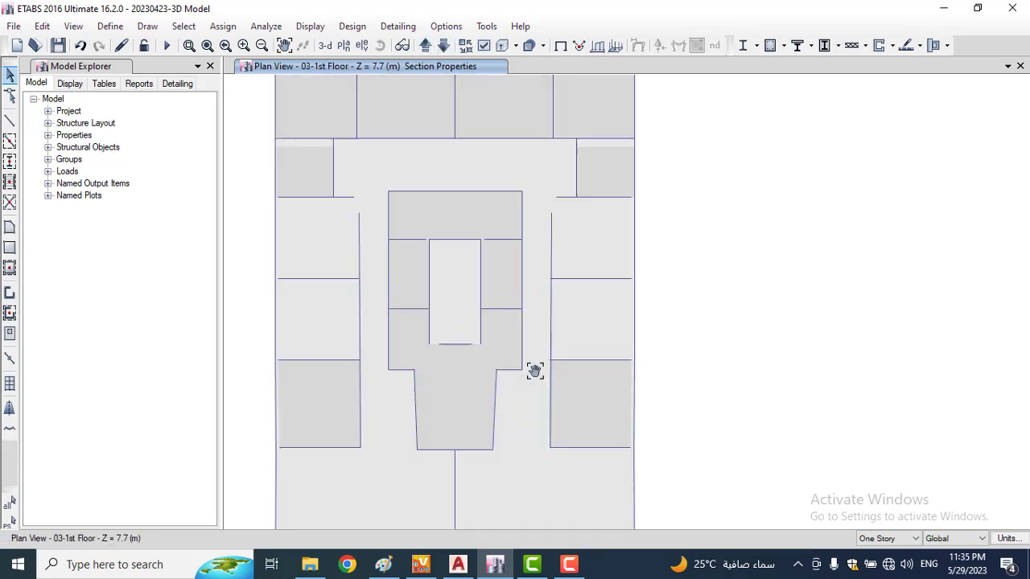
pyautogui.scroll(-1, 525, 358)
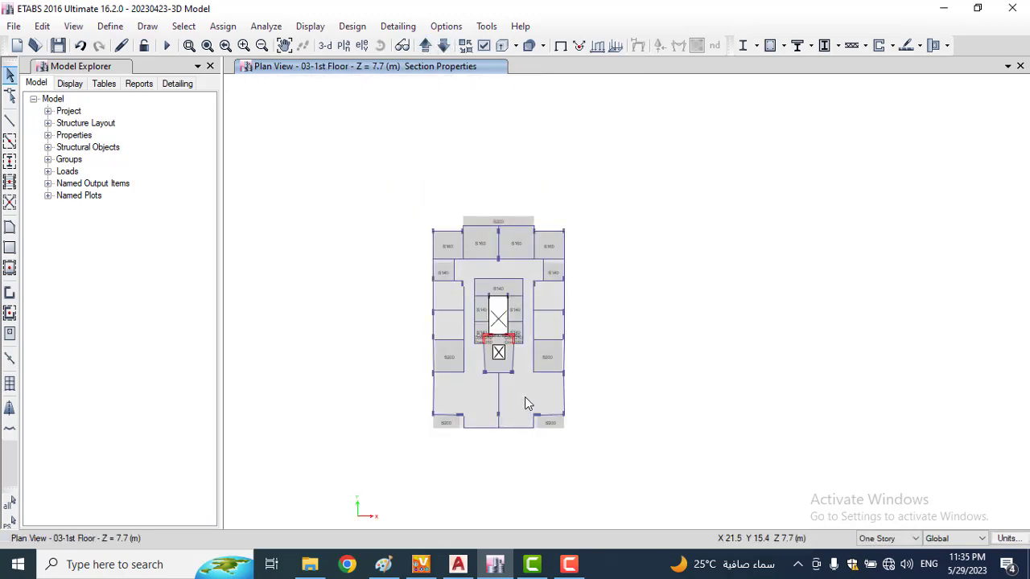
# Step: Assign slab section S280 to the main slab, upper strip, both S200 side panels and two lower corner panels of 03-1st Floor
pyautogui.click(525, 396)
pyautogui.scroll(3, 525, 397)
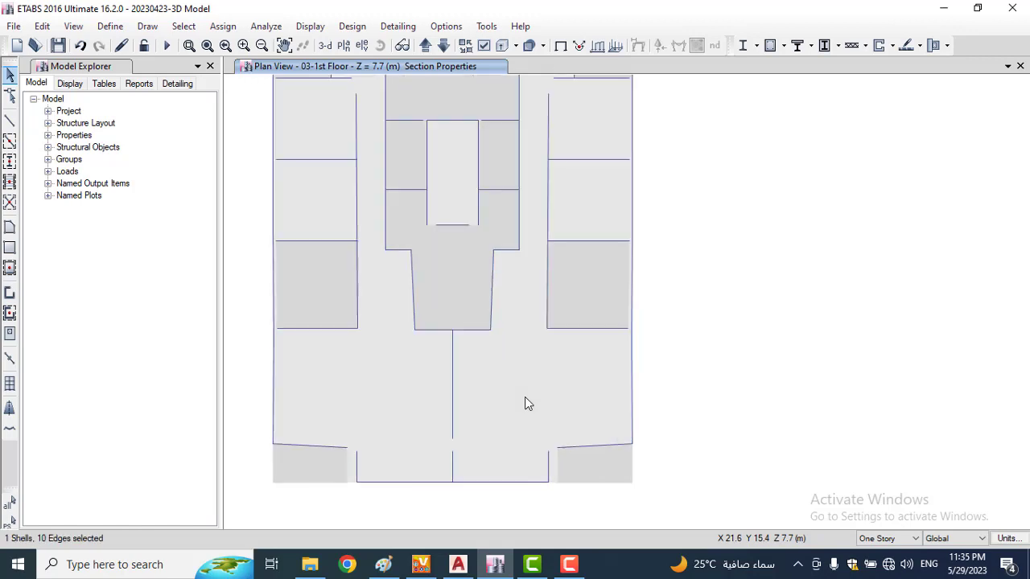
pyautogui.click(600, 298)
pyautogui.click(316, 291)
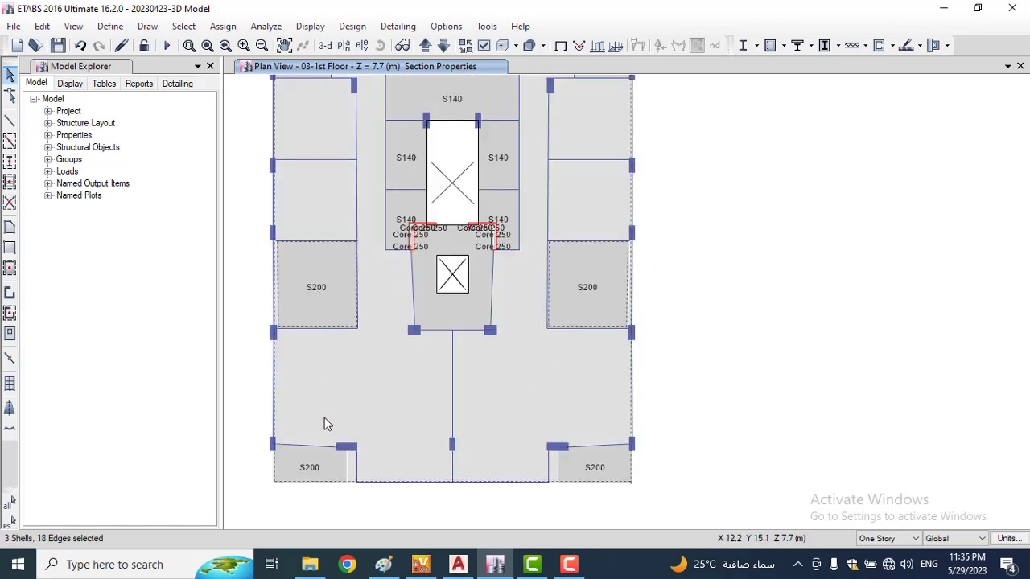
pyautogui.click(319, 464)
pyautogui.click(601, 472)
pyautogui.scroll(-4, 603, 474)
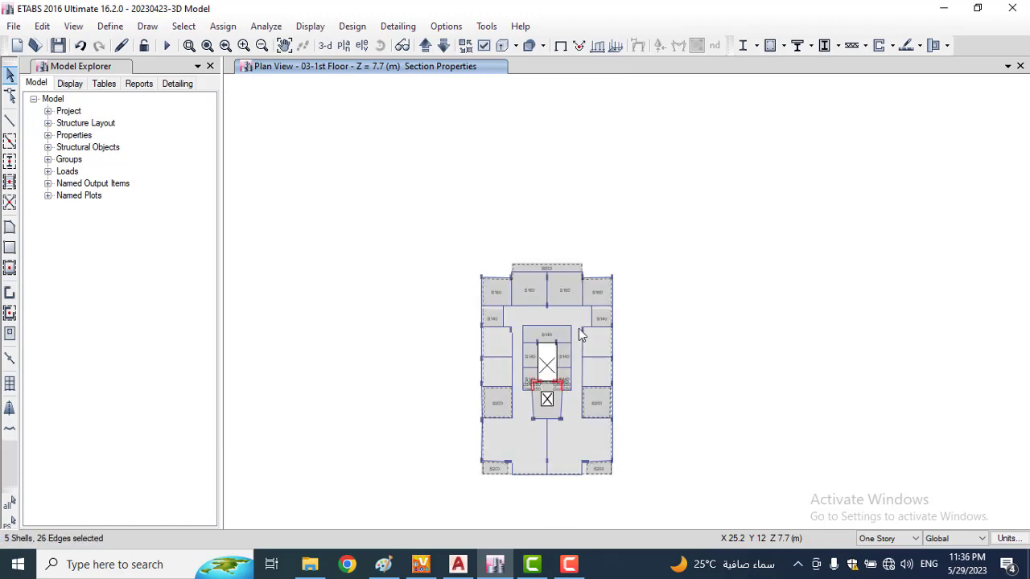
pyautogui.scroll(4, 581, 334)
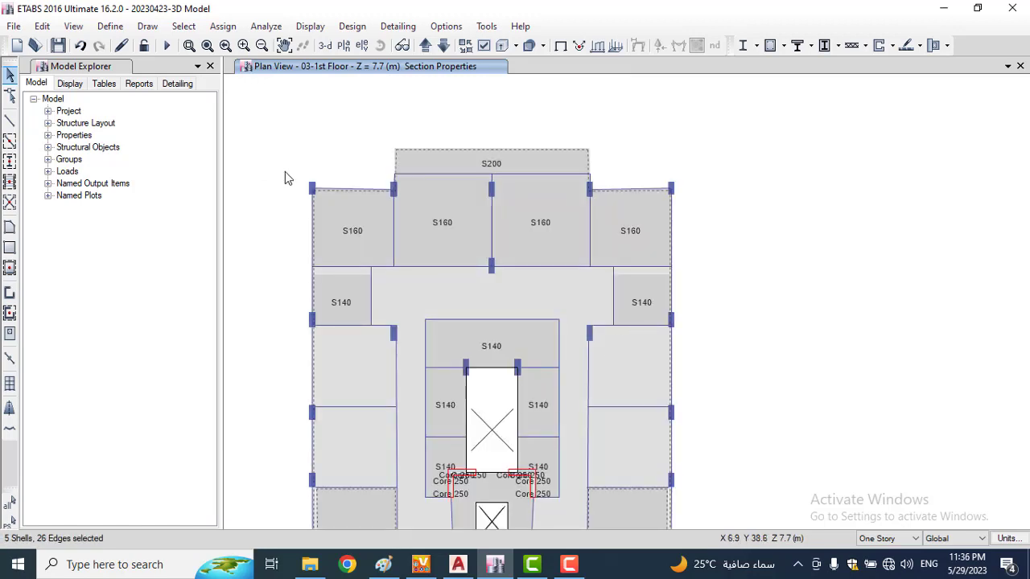
pyautogui.click(562, 158)
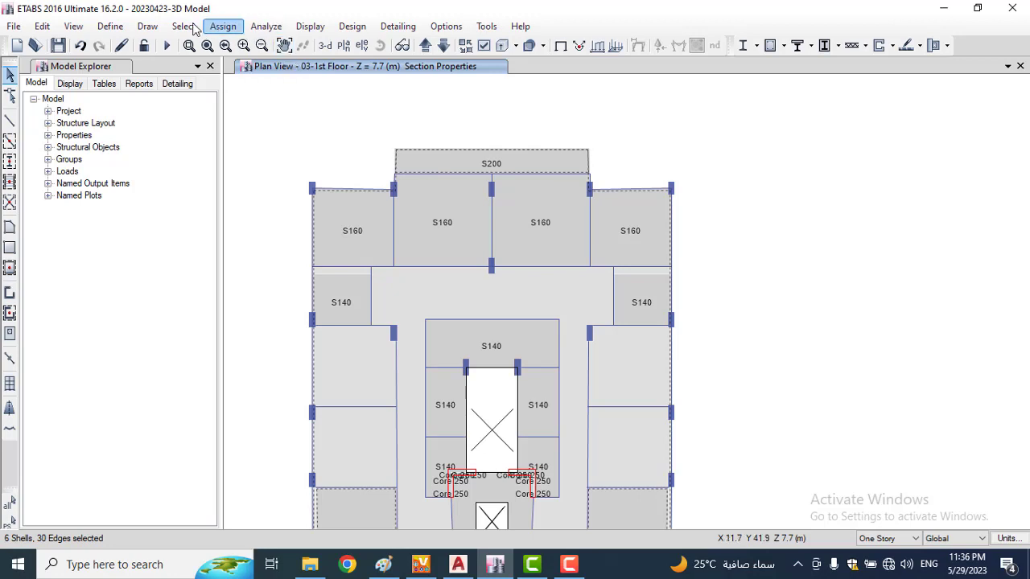
pyautogui.click(222, 26)
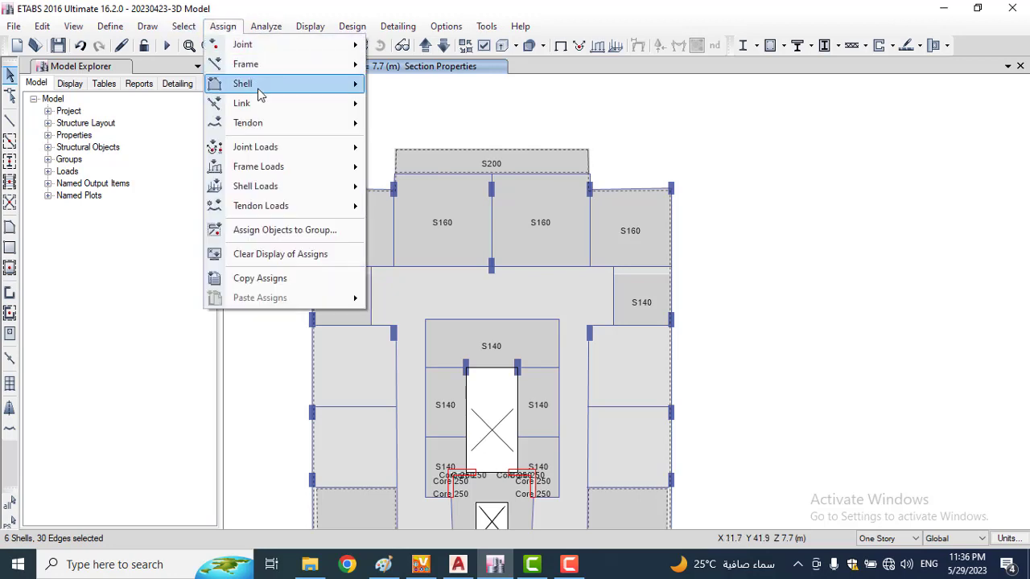
pyautogui.moveTo(259, 95)
pyautogui.click(427, 85)
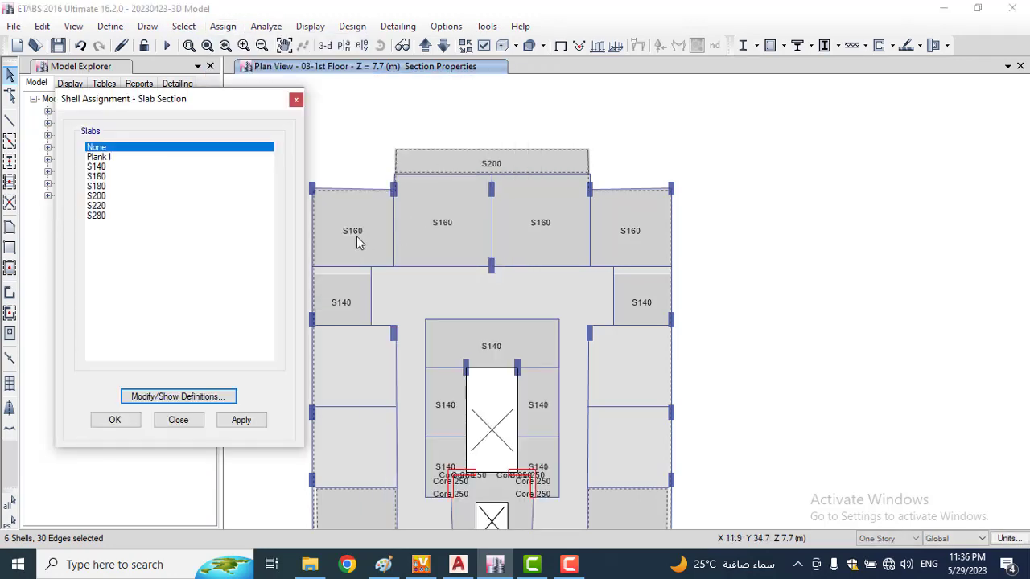
pyautogui.click(119, 216)
pyautogui.click(251, 420)
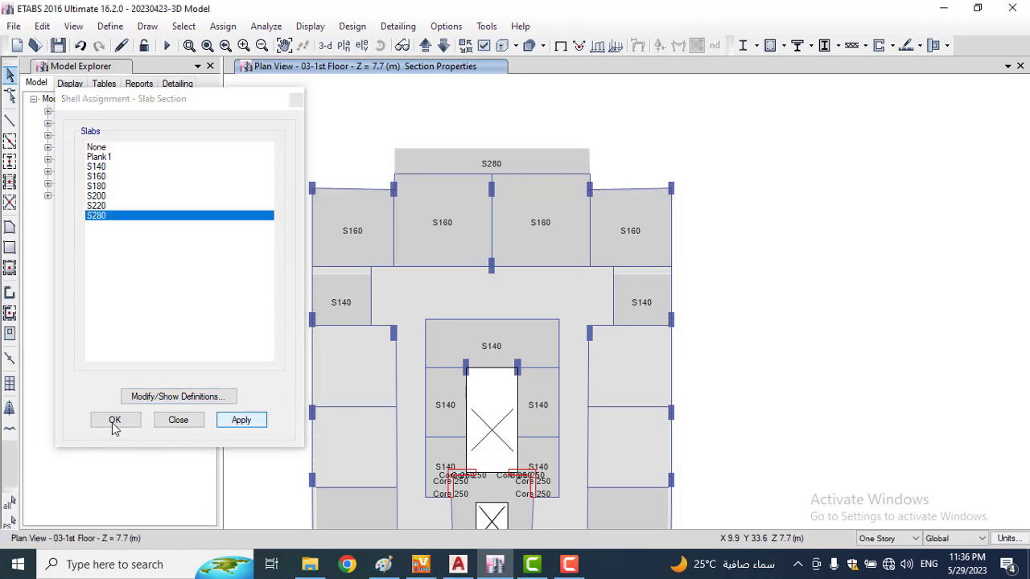
# Step: Assign slab section S220 to all seven S140 panels of 03-1st Floor, both outer ones and the five around the central opening
pyautogui.click(637, 311)
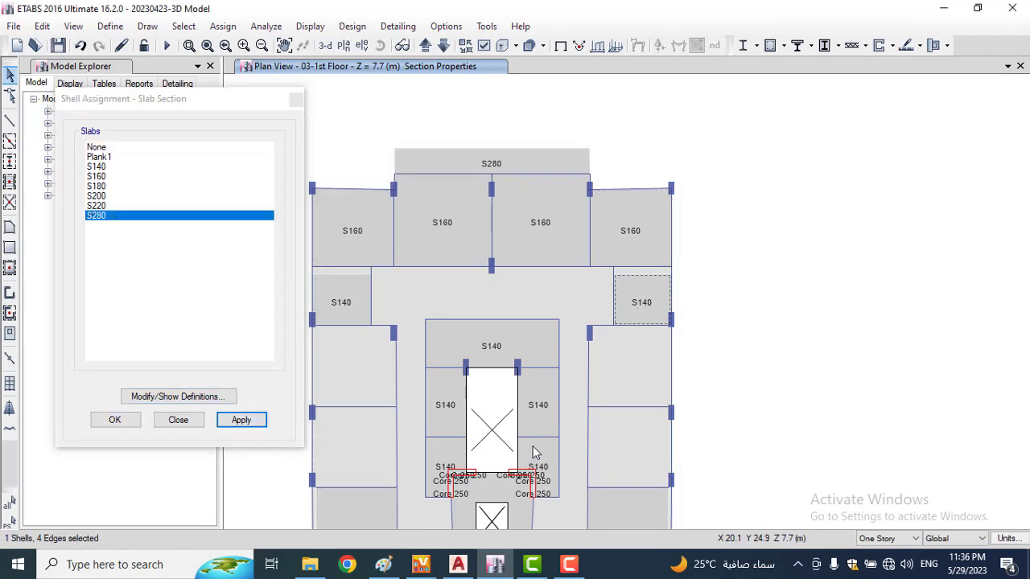
pyautogui.click(545, 448)
pyautogui.click(545, 412)
pyautogui.click(539, 357)
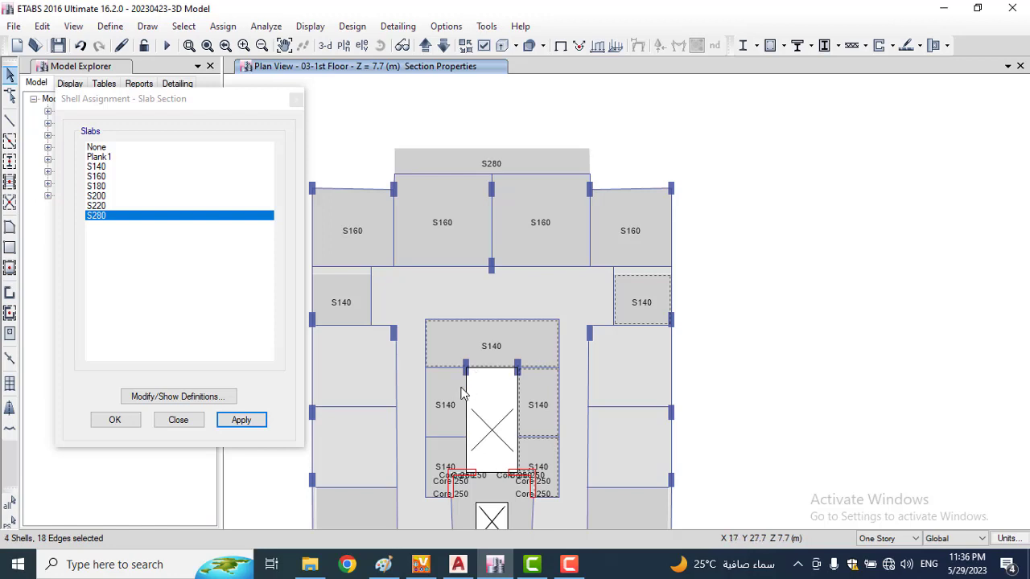
pyautogui.click(453, 450)
pyautogui.click(427, 416)
pyautogui.click(368, 306)
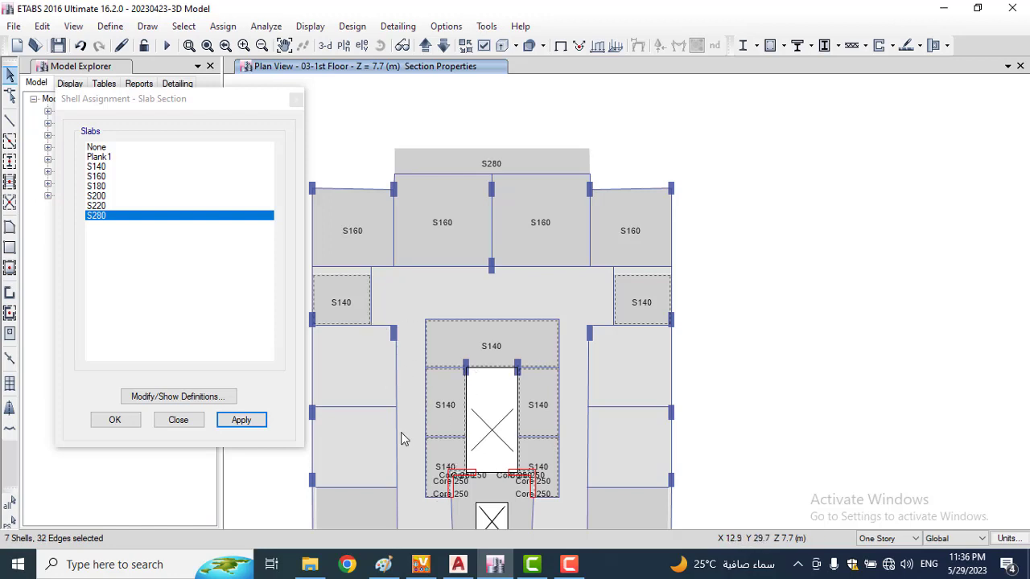
pyautogui.moveTo(458, 467); pyautogui.dragTo(459, 161, button='middle')
pyautogui.moveTo(515, 190); pyautogui.dragTo(513, 230, button='middle')
pyautogui.click(115, 206)
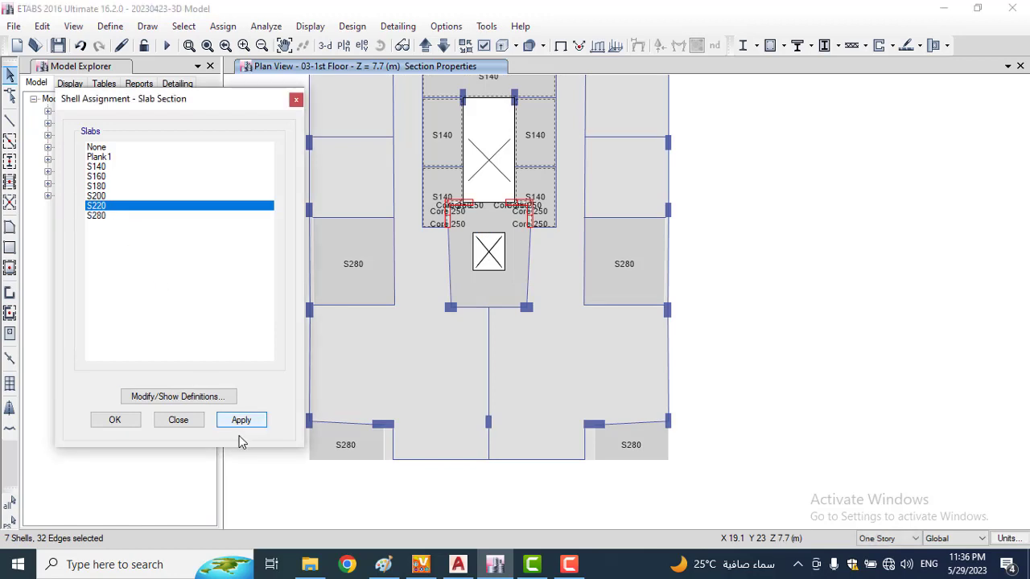
pyautogui.click(241, 420)
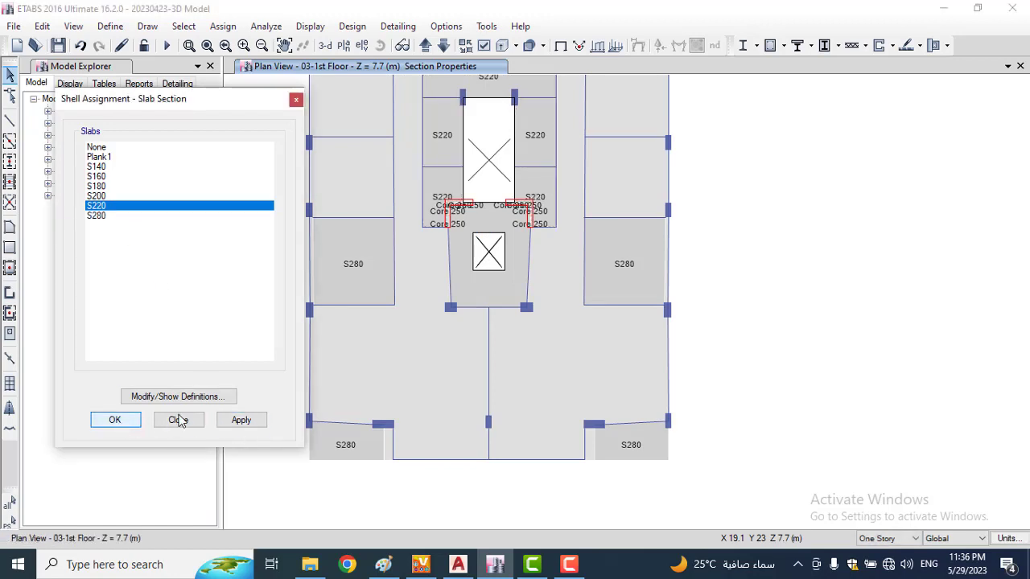
pyautogui.click(178, 420)
# Step: Switch from the 03-1st Floor plan to the 3-D view and run the structural analysis
pyautogui.scroll(-3, 338, 395)
pyautogui.scroll(5, 398, 258)
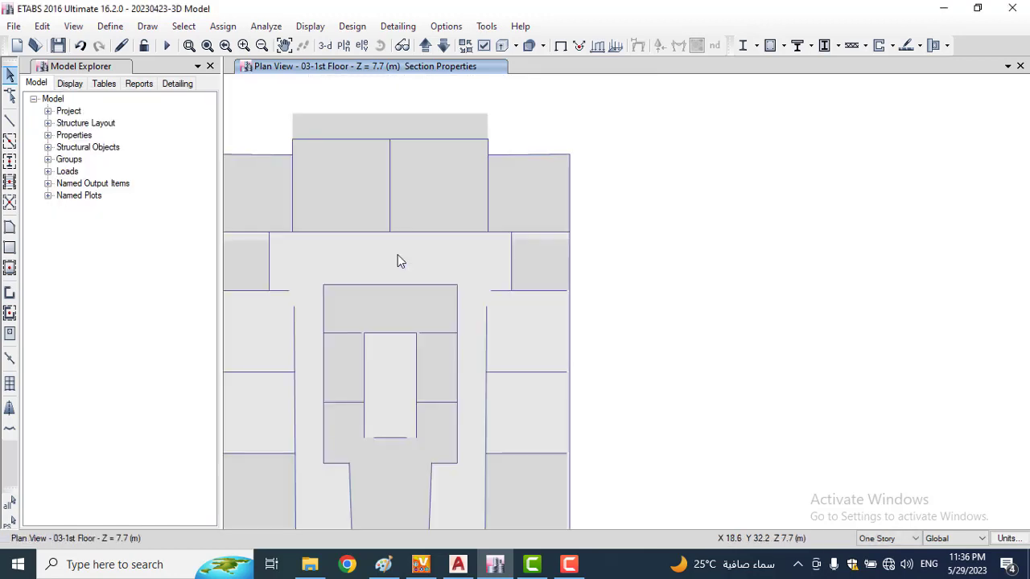
pyautogui.click(324, 45)
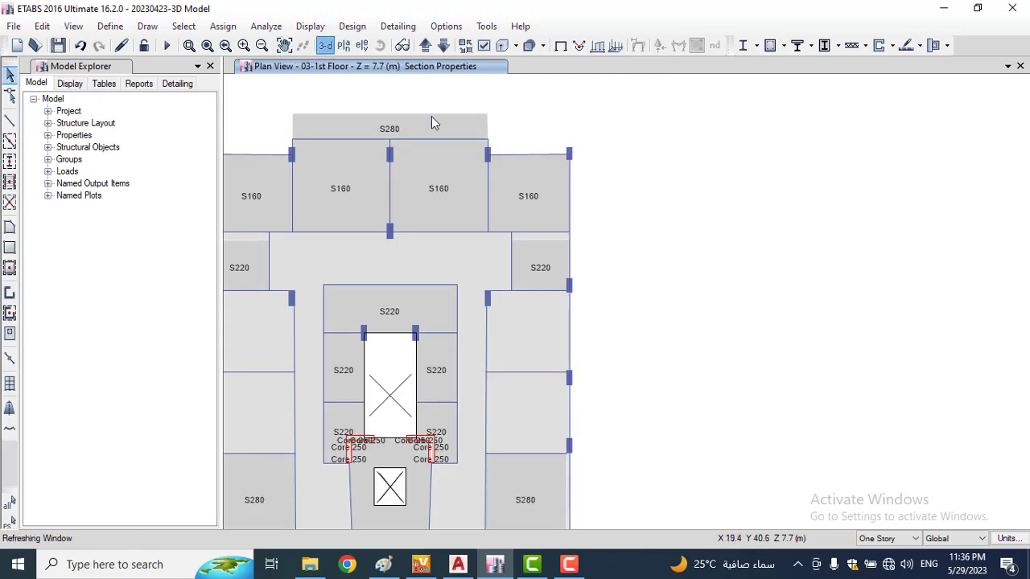
pyautogui.click(167, 46)
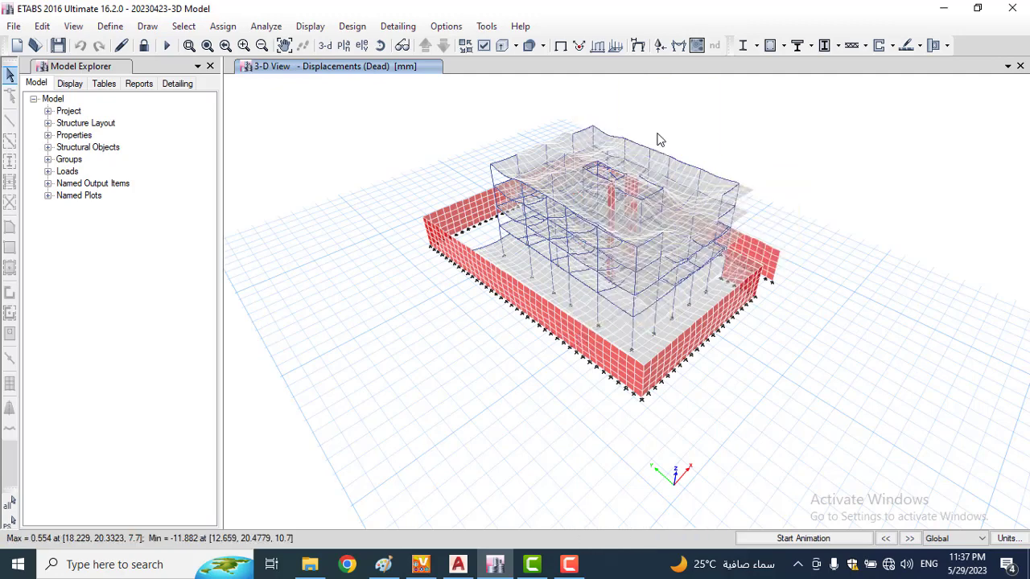
# Step: Select all objects of type Columns and show only them in the 3-D view
pyautogui.click(184, 26)
pyautogui.moveTo(207, 47)
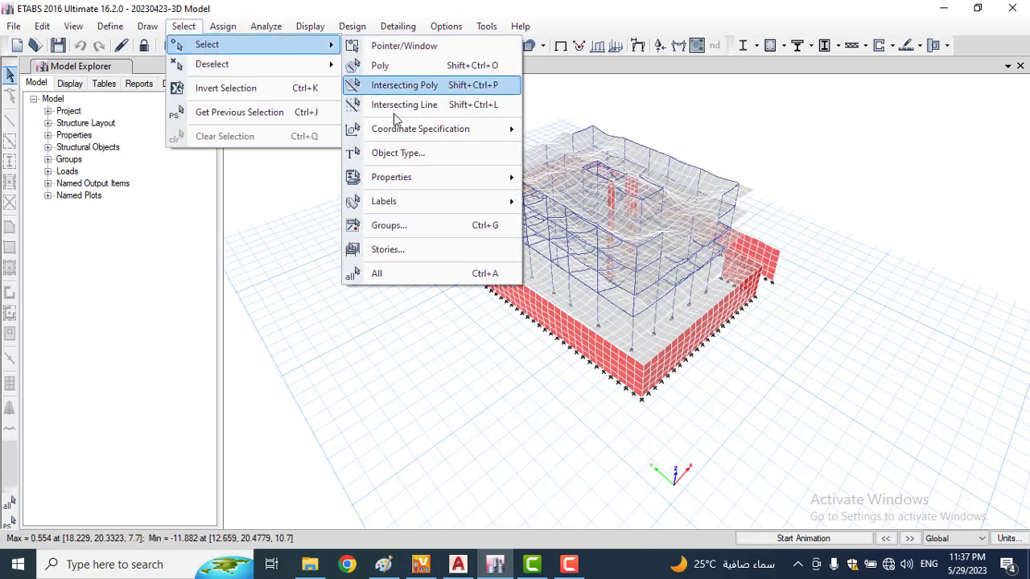
pyautogui.click(410, 154)
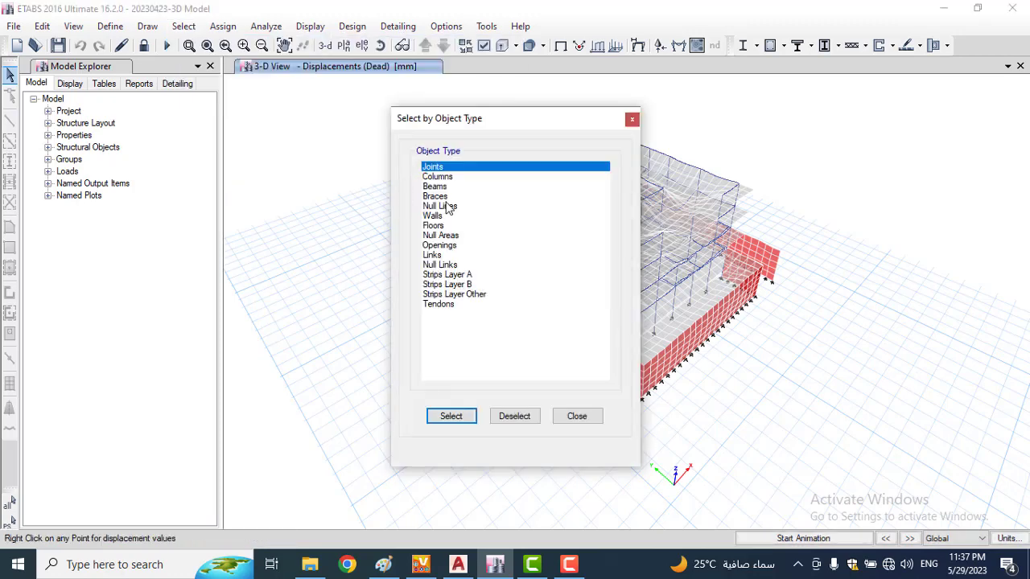
pyautogui.click(447, 177)
pyautogui.click(451, 417)
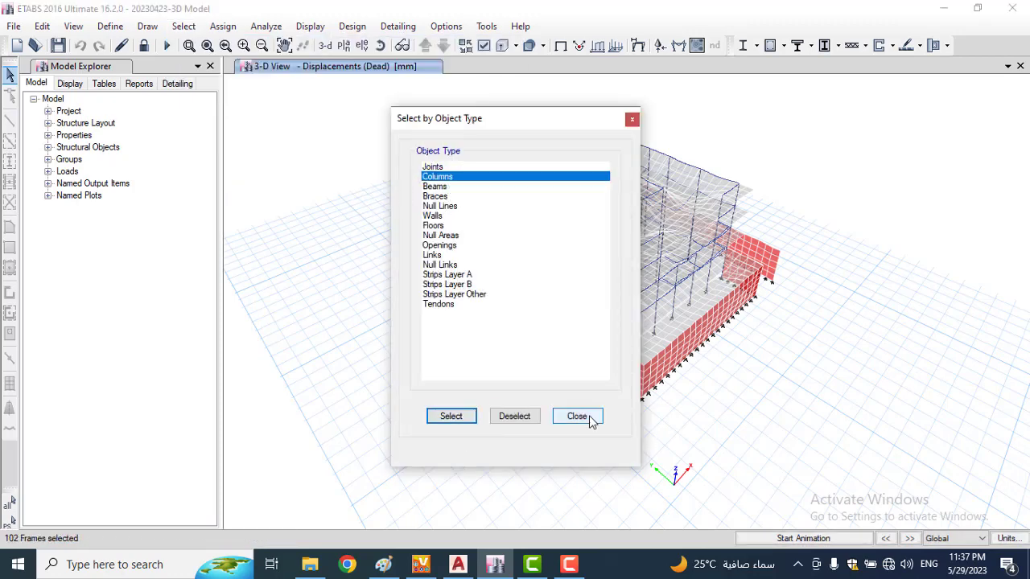
pyautogui.click(577, 416)
pyautogui.rightClick(350, 321)
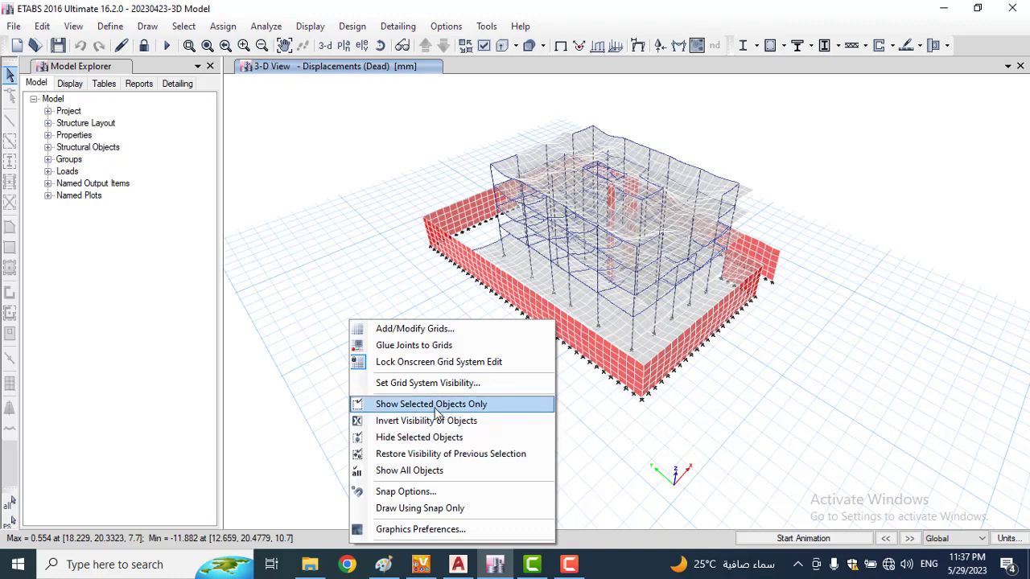
pyautogui.click(458, 405)
# Step: Run the concrete frame design for the columns and display the Column P-M-M Interaction Ratios
pyautogui.moveTo(800, 96); pyautogui.dragTo(429, 415)
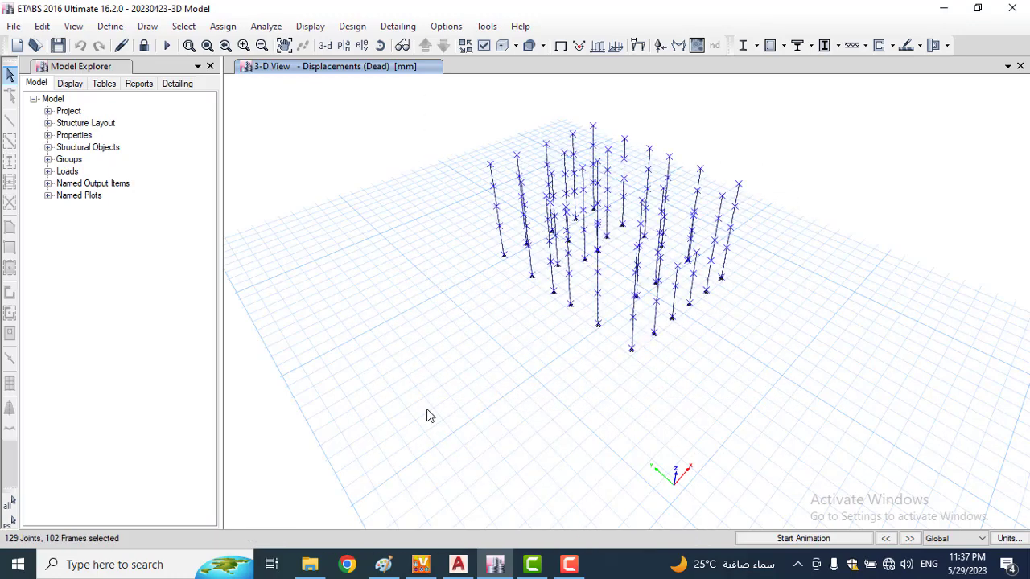
pyautogui.click(768, 49)
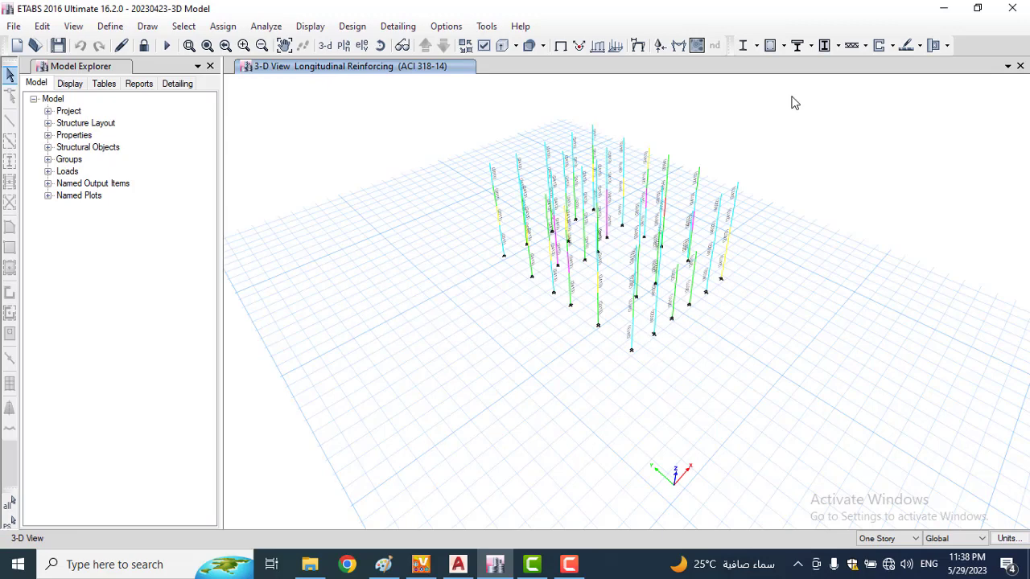
pyautogui.click(784, 47)
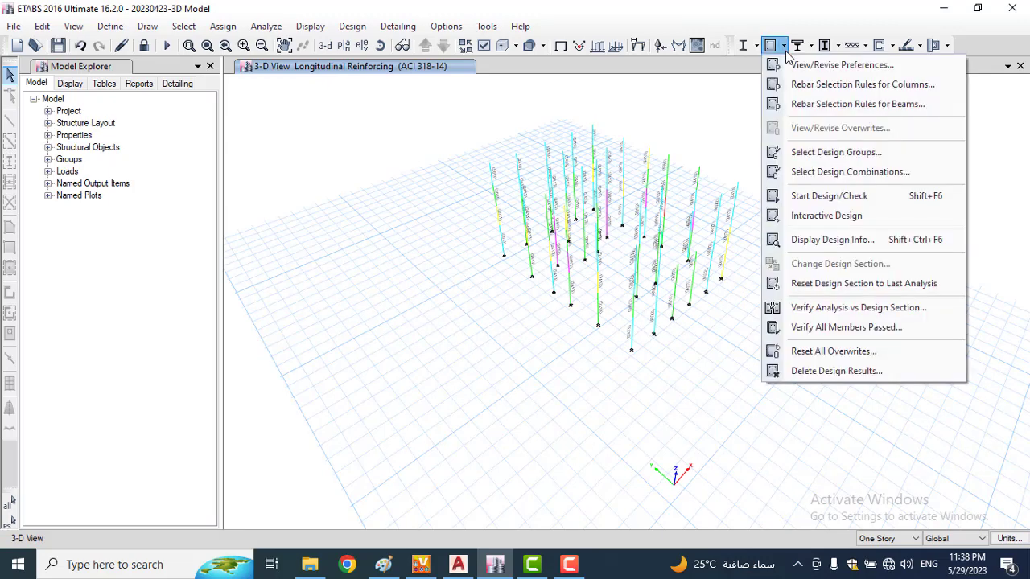
pyautogui.click(836, 243)
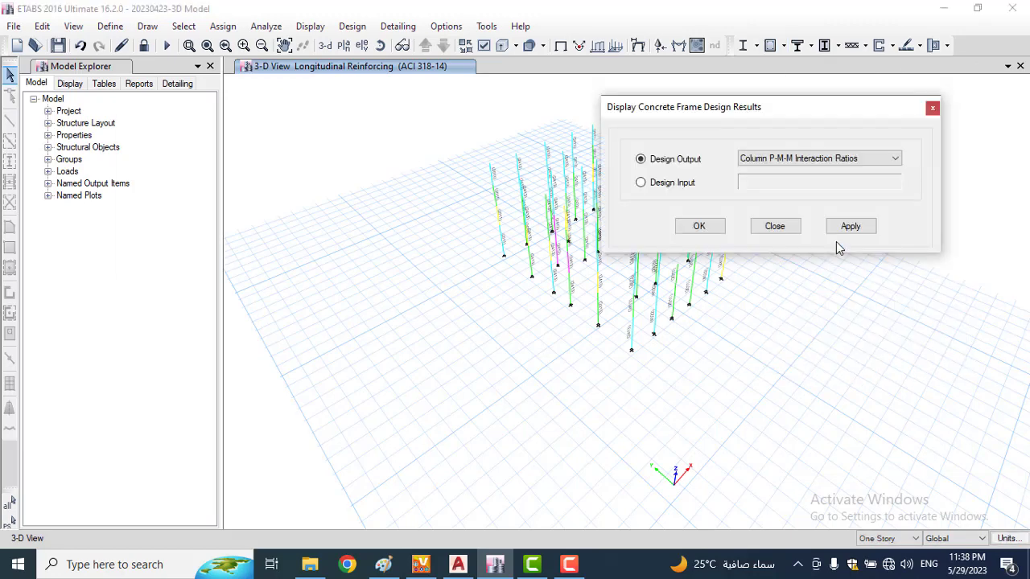
pyautogui.click(836, 229)
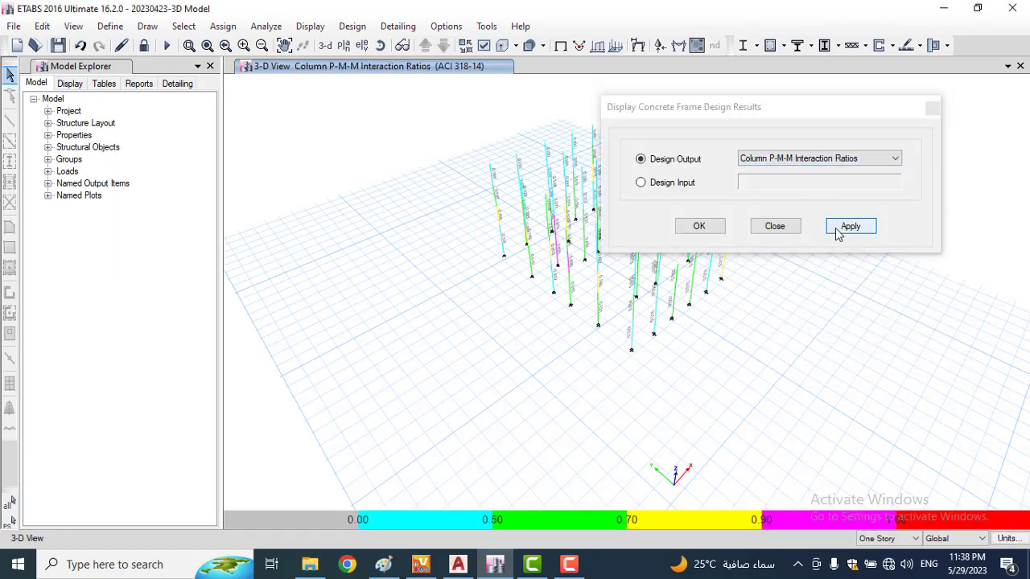
pyautogui.click(699, 227)
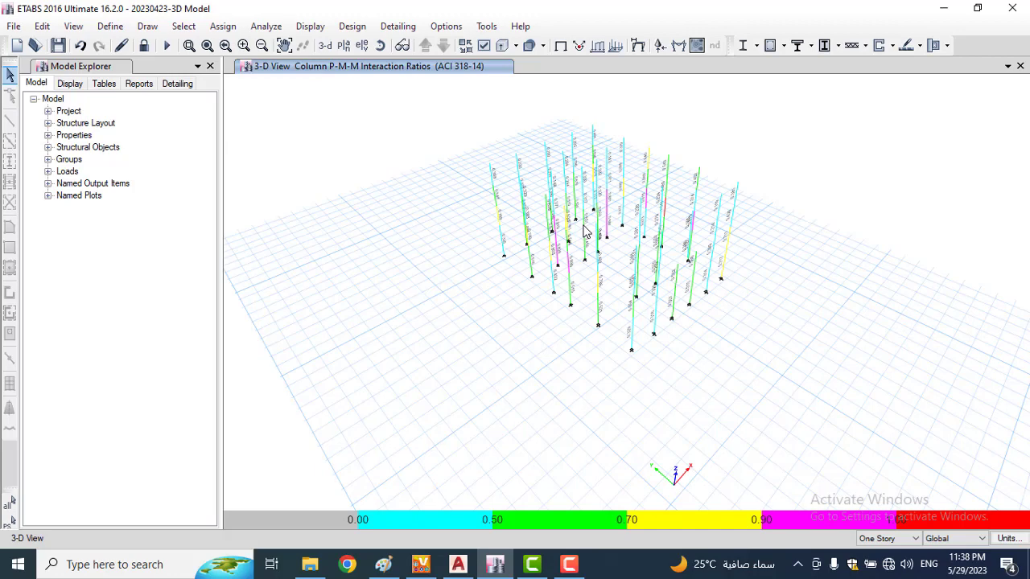
# Step: Examine the design information and flexural details of the red column C6 on 02-Ground for combination 102-1.5(D+L)
pyautogui.scroll(3, 600, 244)
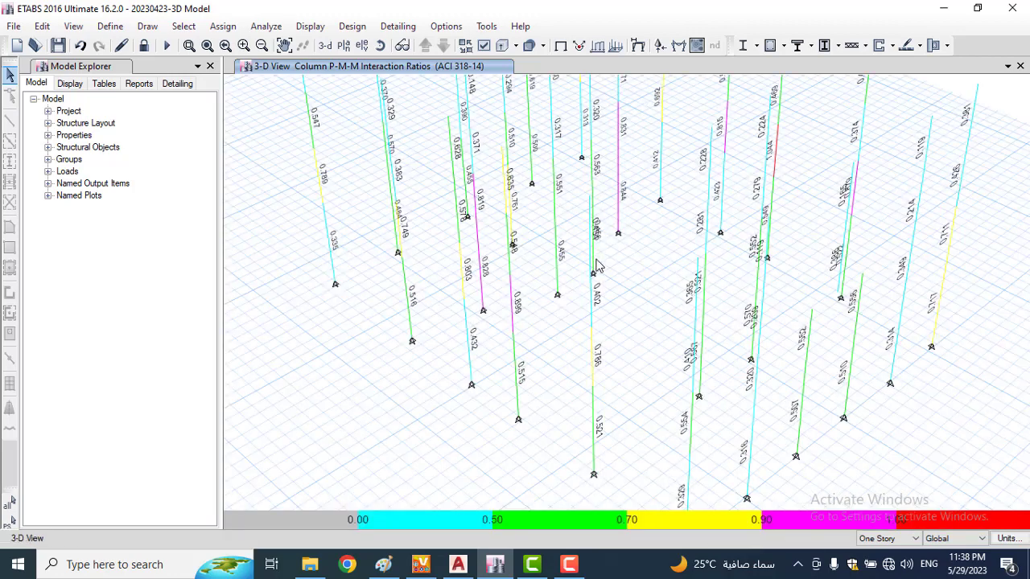
pyautogui.moveTo(620, 321); pyautogui.dragTo(576, 391, button='middle')
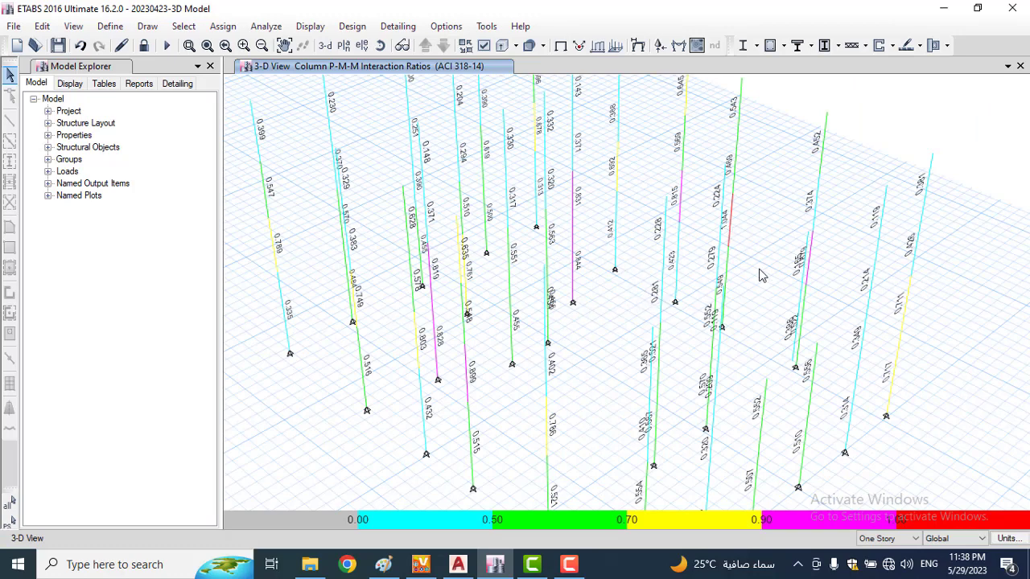
pyautogui.keyDown('shift'); pyautogui.moveTo(760, 276); pyautogui.dragTo(650, 464, button='middle'); pyautogui.keyUp('shift')
pyautogui.keyDown('shift'); pyautogui.moveTo(648, 416); pyautogui.dragTo(755, 382, button='middle'); pyautogui.keyUp('shift')
pyautogui.scroll(4, 732, 333)
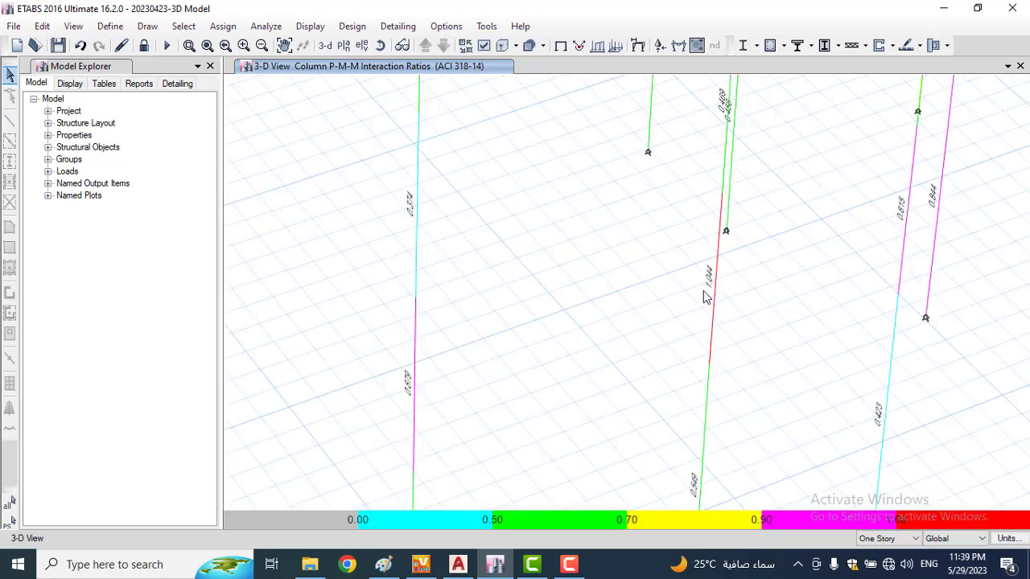
pyautogui.click(715, 298)
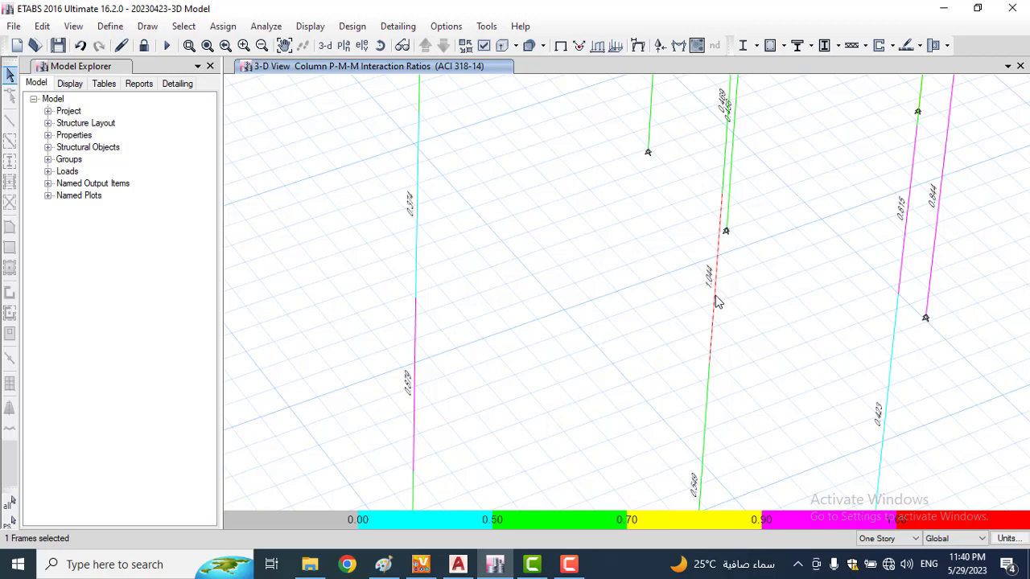
pyautogui.rightClick(719, 302)
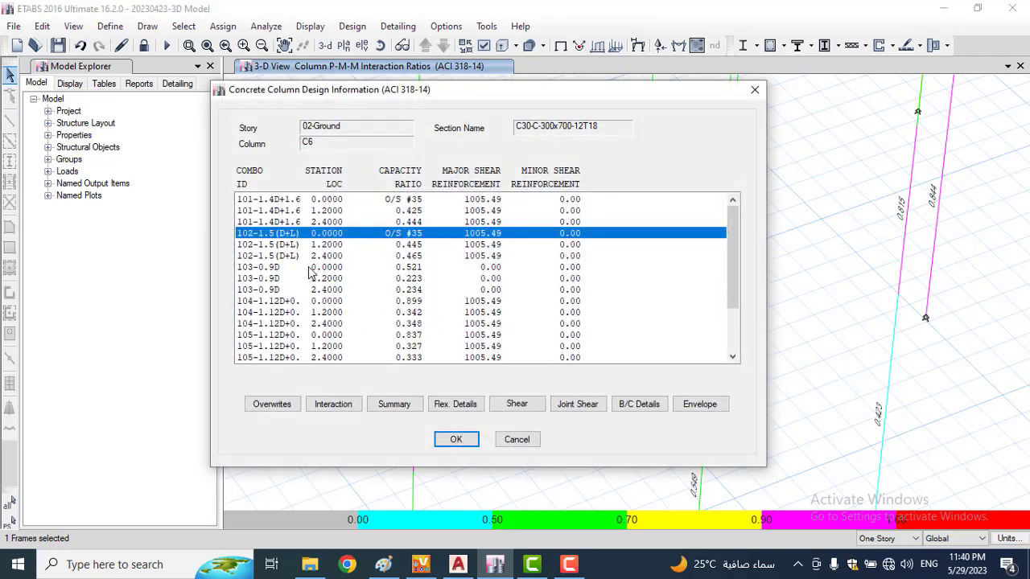
pyautogui.click(455, 404)
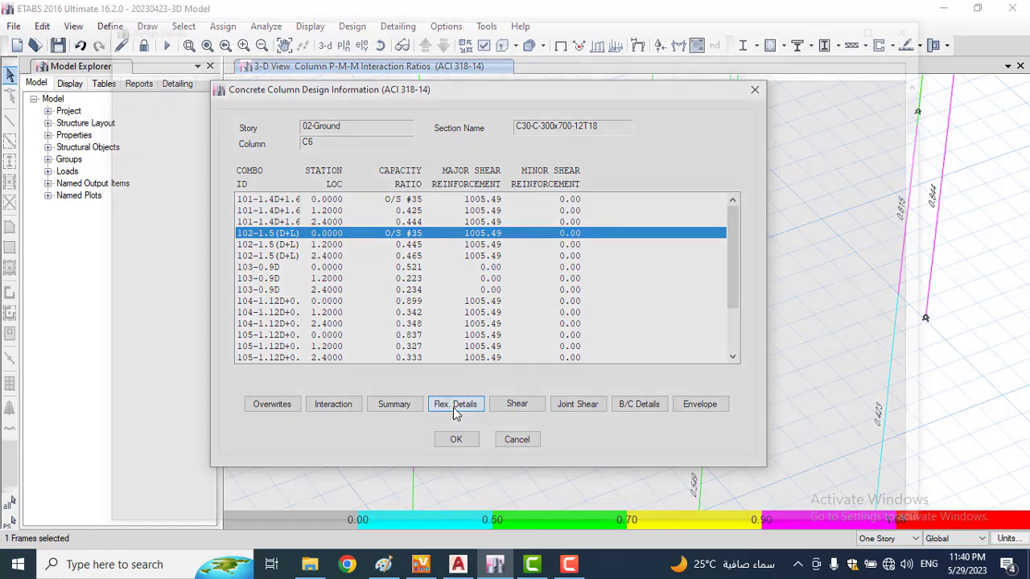
pyautogui.scroll(-3, 494, 280)
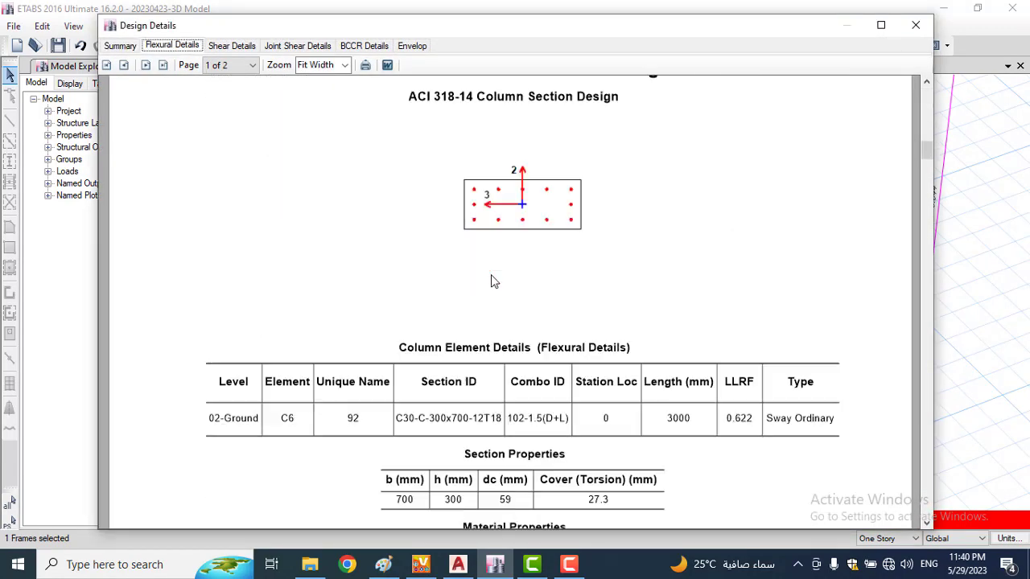
pyautogui.scroll(2, 538, 216)
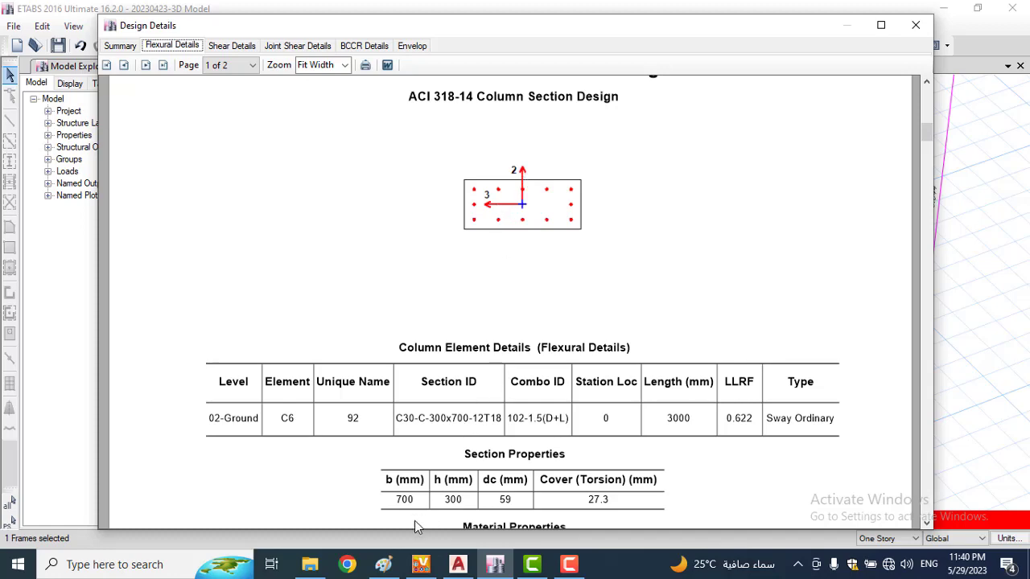
# Step: Switch to Paint and sketch a black rectangular column section with red local axis arrows, 2 pointing up and 3 pointing left
pyautogui.click(382, 564)
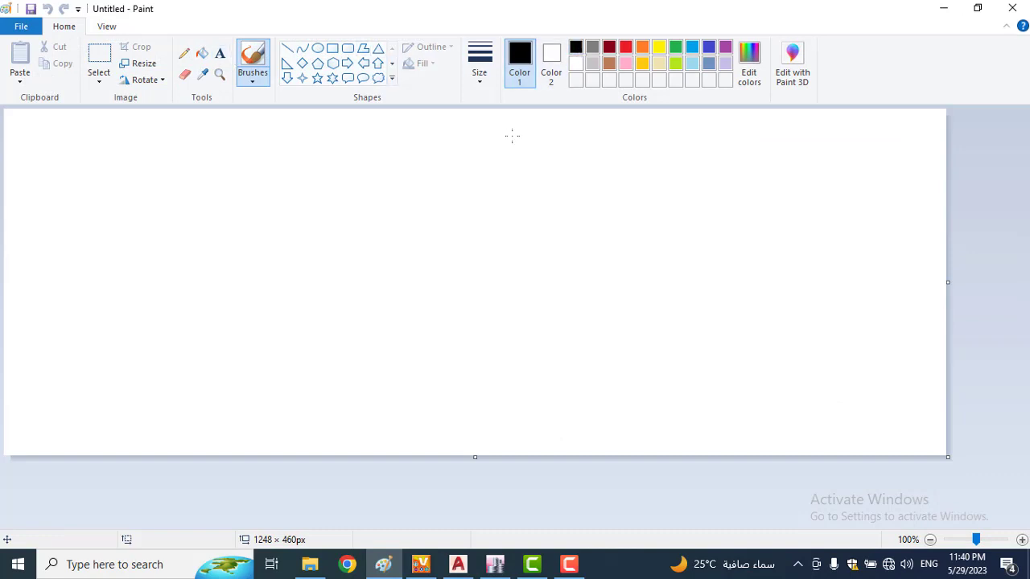
pyautogui.moveTo(427, 204)
pyautogui.mouseDown()
pyautogui.moveTo(287, 203)
pyautogui.moveTo(285, 308)
pyautogui.moveTo(508, 306)
pyautogui.moveTo(512, 207)
pyautogui.moveTo(411, 204)
pyautogui.mouseUp()
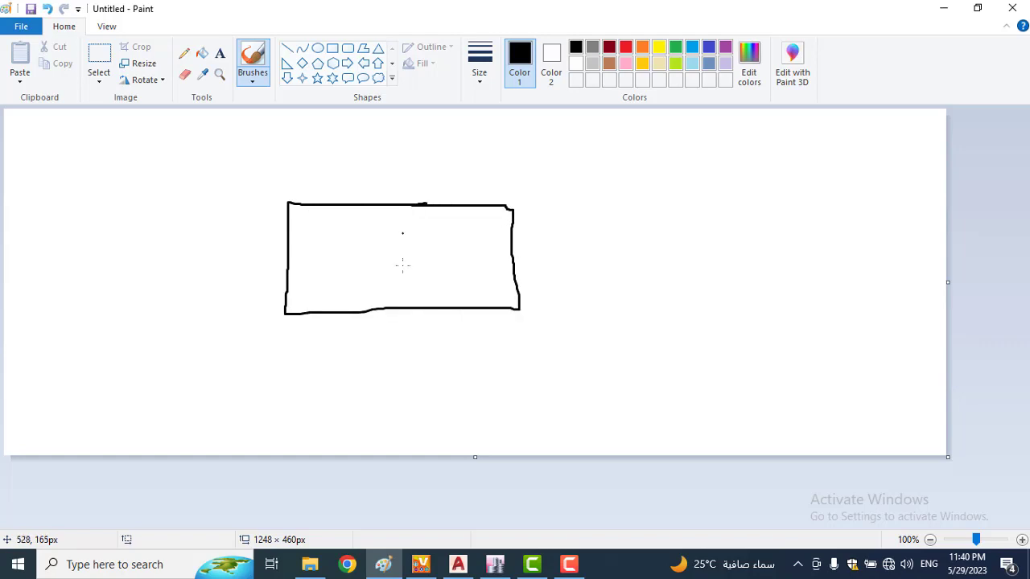
pyautogui.click(625, 47)
pyautogui.moveTo(397, 256)
pyautogui.mouseDown()
pyautogui.moveTo(394, 161)
pyautogui.moveTo(386, 177)
pyautogui.moveTo(407, 173)
pyautogui.moveTo(412, 153)
pyautogui.moveTo(413, 163)
pyautogui.moveTo(430, 161)
pyautogui.mouseUp()
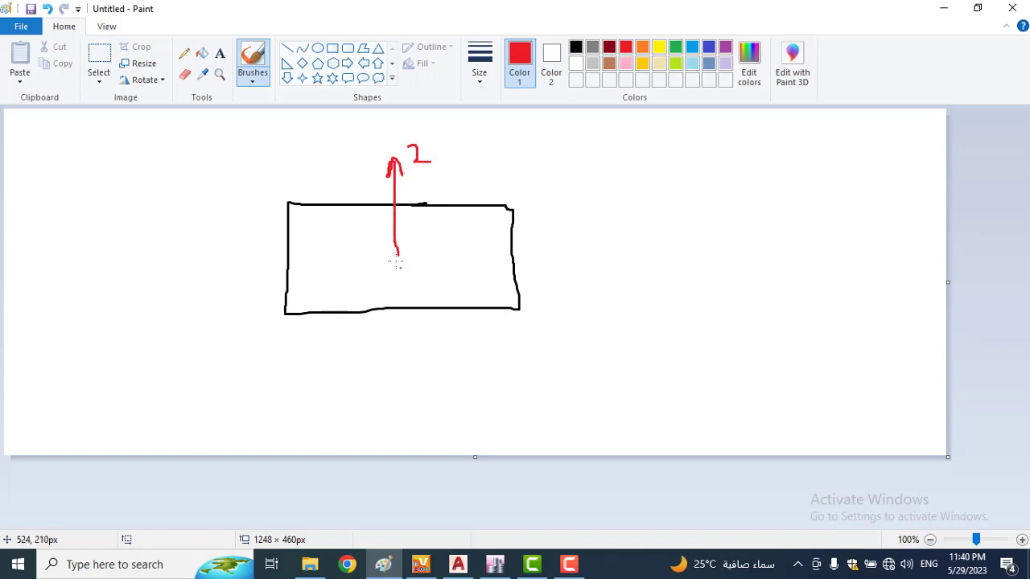
pyautogui.moveTo(397, 256)
pyautogui.mouseDown()
pyautogui.moveTo(312, 248)
pyautogui.moveTo(339, 264)
pyautogui.moveTo(323, 280)
pyautogui.mouseUp()
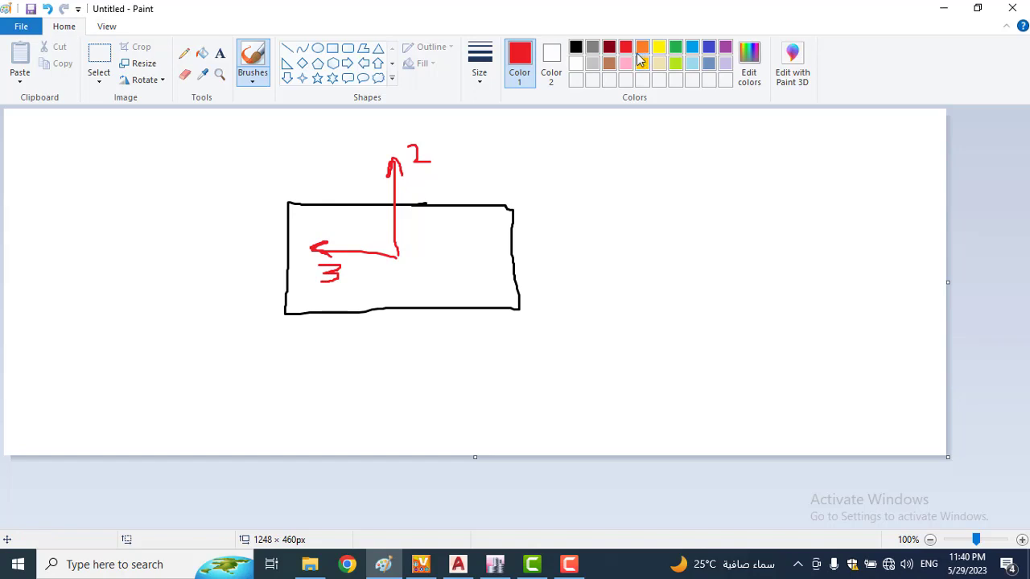
# Step: Draw black double-headed moment arrows across the section along its local axes and label them M22 and M33
pyautogui.click(579, 50)
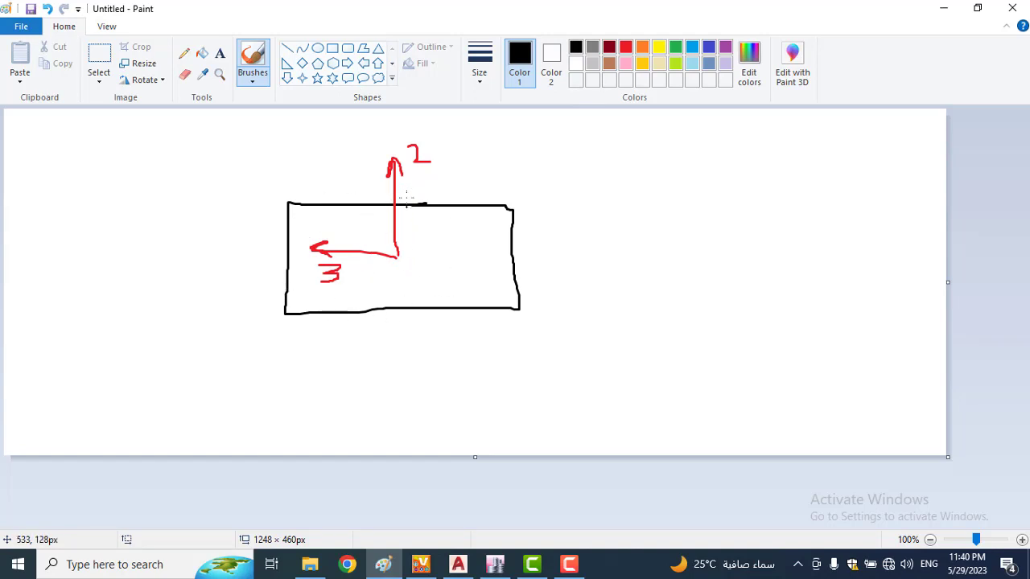
pyautogui.moveTo(224, 239)
pyautogui.mouseDown()
pyautogui.moveTo(500, 225)
pyautogui.moveTo(576, 243)
pyautogui.moveTo(592, 252)
pyautogui.moveTo(566, 251)
pyautogui.moveTo(609, 258)
pyautogui.moveTo(593, 264)
pyautogui.moveTo(624, 277)
pyautogui.moveTo(635, 248)
pyautogui.moveTo(644, 284)
pyautogui.moveTo(686, 284)
pyautogui.mouseUp()
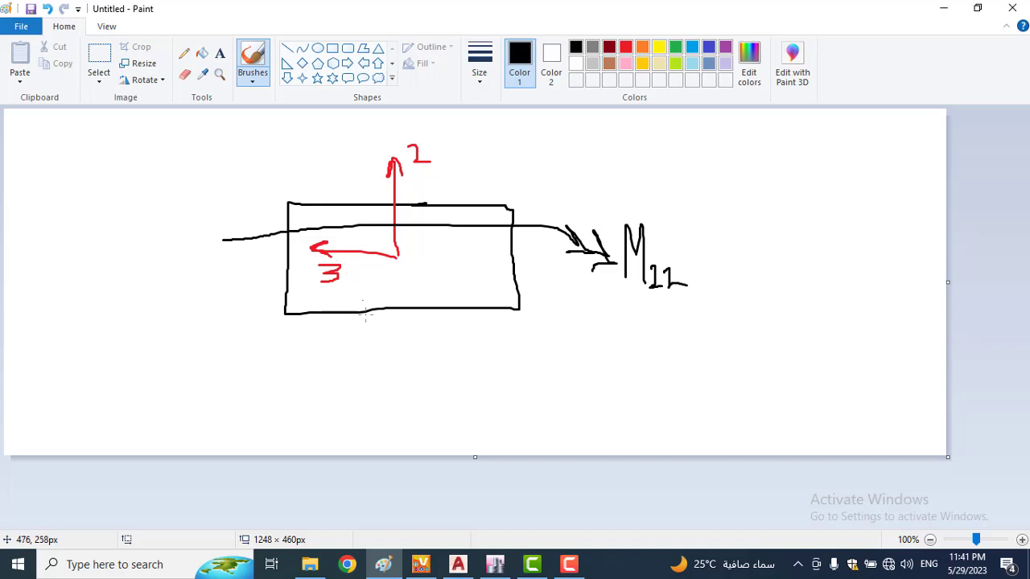
pyautogui.moveTo(366, 342)
pyautogui.mouseDown()
pyautogui.moveTo(363, 209)
pyautogui.moveTo(374, 183)
pyautogui.mouseUp()
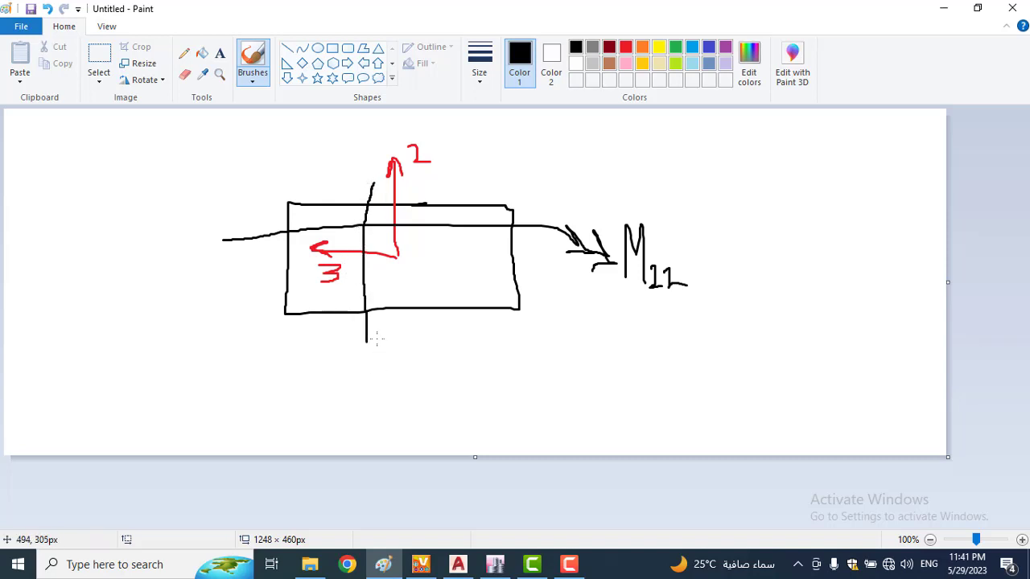
pyautogui.moveTo(377, 337)
pyautogui.mouseDown()
pyautogui.moveTo(369, 346)
pyautogui.moveTo(362, 339)
pyautogui.moveTo(373, 357)
pyautogui.moveTo(357, 356)
pyautogui.moveTo(413, 343)
pyautogui.moveTo(415, 376)
pyautogui.moveTo(444, 370)
pyautogui.moveTo(433, 386)
pyautogui.mouseUp()
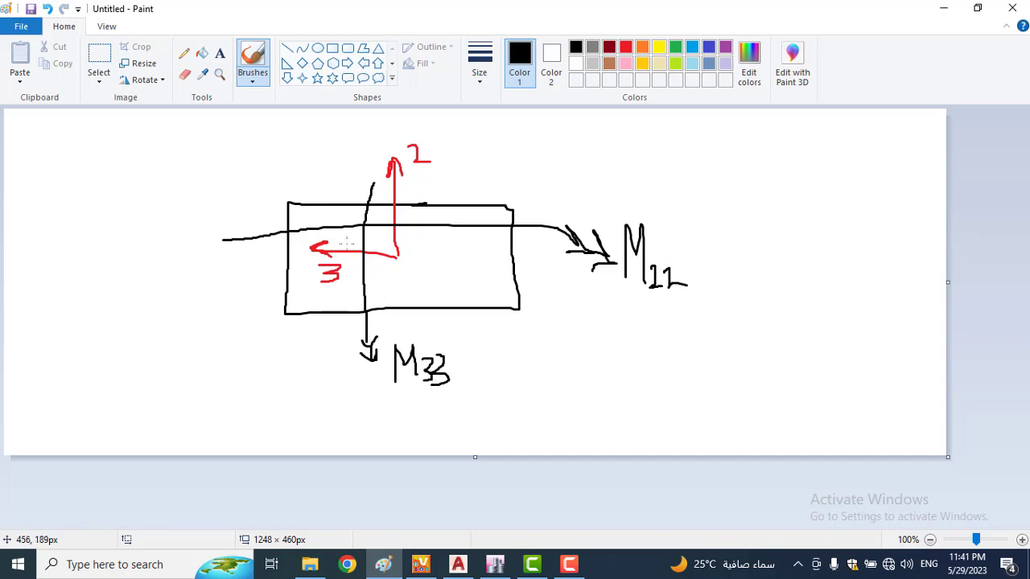
# Step: Thicken the section's top and left edges and write the comparison M22 > M33 beside the sketch
pyautogui.moveTo(286, 199); pyautogui.dragTo(504, 207)
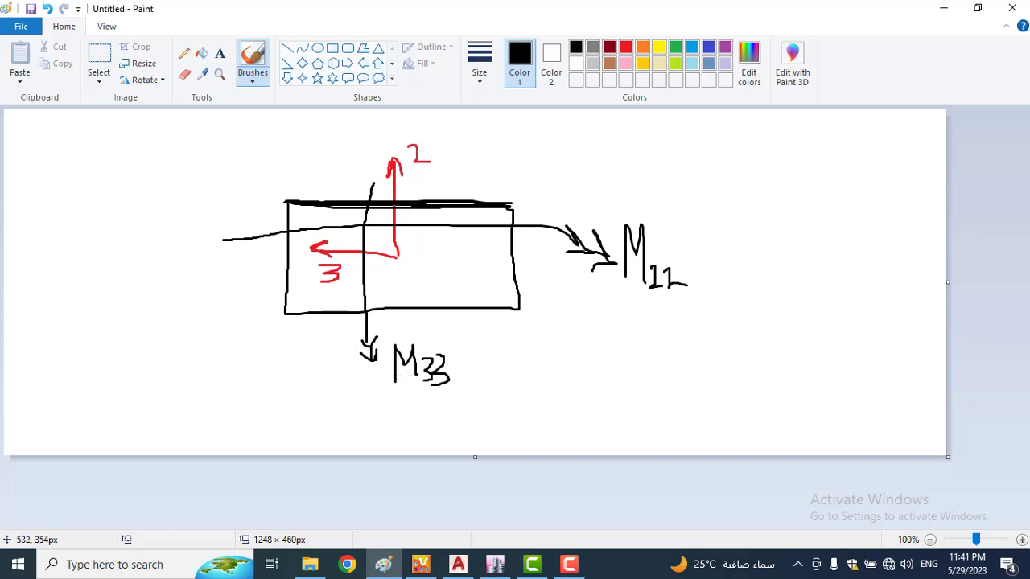
pyautogui.moveTo(287, 315)
pyautogui.mouseDown()
pyautogui.moveTo(290, 205)
pyautogui.moveTo(285, 323)
pyautogui.mouseUp()
pyautogui.moveTo(607, 373)
pyautogui.mouseDown()
pyautogui.moveTo(606, 396)
pyautogui.moveTo(628, 364)
pyautogui.moveTo(632, 390)
pyautogui.moveTo(638, 376)
pyautogui.moveTo(716, 396)
pyautogui.moveTo(732, 362)
pyautogui.moveTo(742, 406)
pyautogui.moveTo(760, 388)
pyautogui.moveTo(764, 402)
pyautogui.moveTo(776, 391)
pyautogui.moveTo(798, 396)
pyautogui.moveTo(799, 407)
pyautogui.mouseUp()
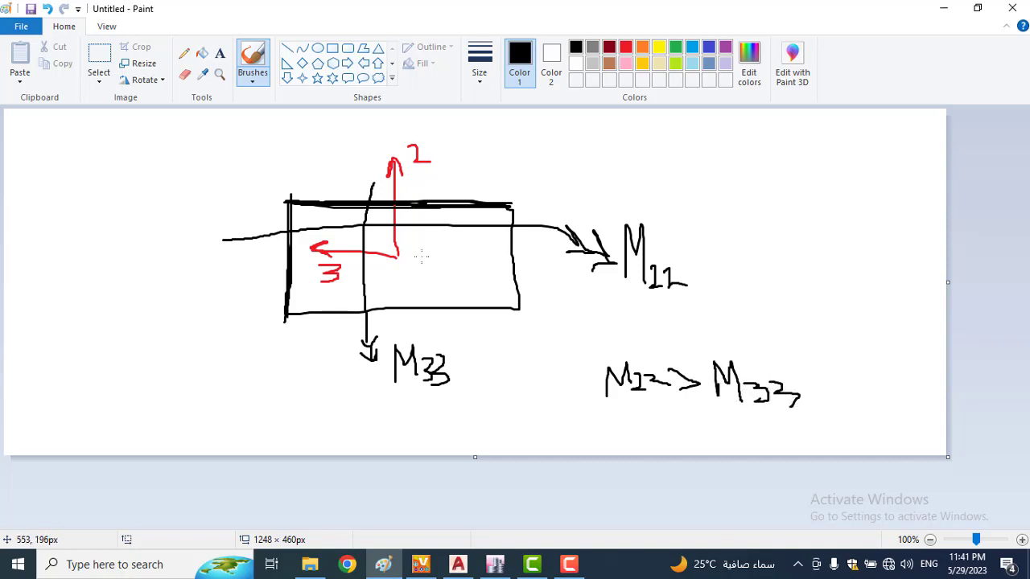
pyautogui.moveTo(291, 201)
pyautogui.mouseDown()
pyautogui.moveTo(371, 194)
pyautogui.moveTo(523, 207)
pyautogui.moveTo(306, 204)
pyautogui.mouseUp()
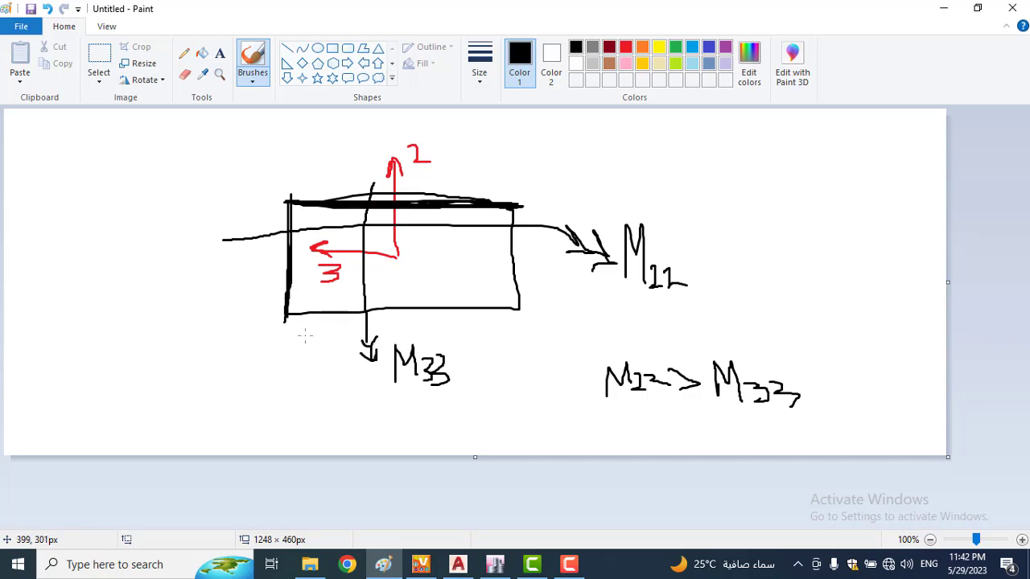
pyautogui.moveTo(291, 319)
pyautogui.mouseDown()
pyautogui.moveTo(288, 210)
pyautogui.moveTo(288, 304)
pyautogui.mouseUp()
# Step: Switch to ETABS and review C6's section properties, design moments and moment factors against the Paint sketch
pyautogui.click(496, 566)
pyautogui.scroll(-3, 403, 263)
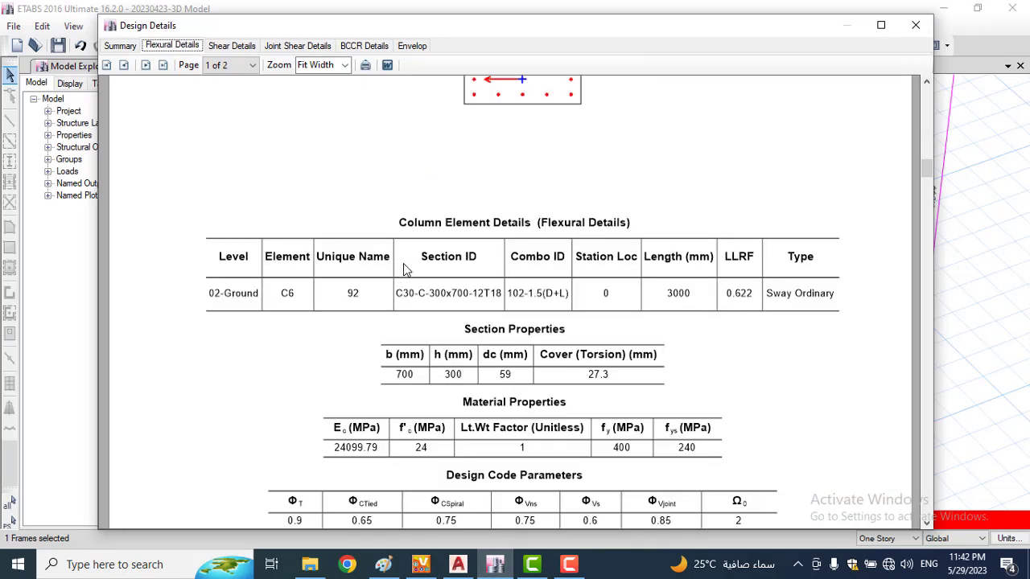
pyautogui.scroll(-3, 395, 337)
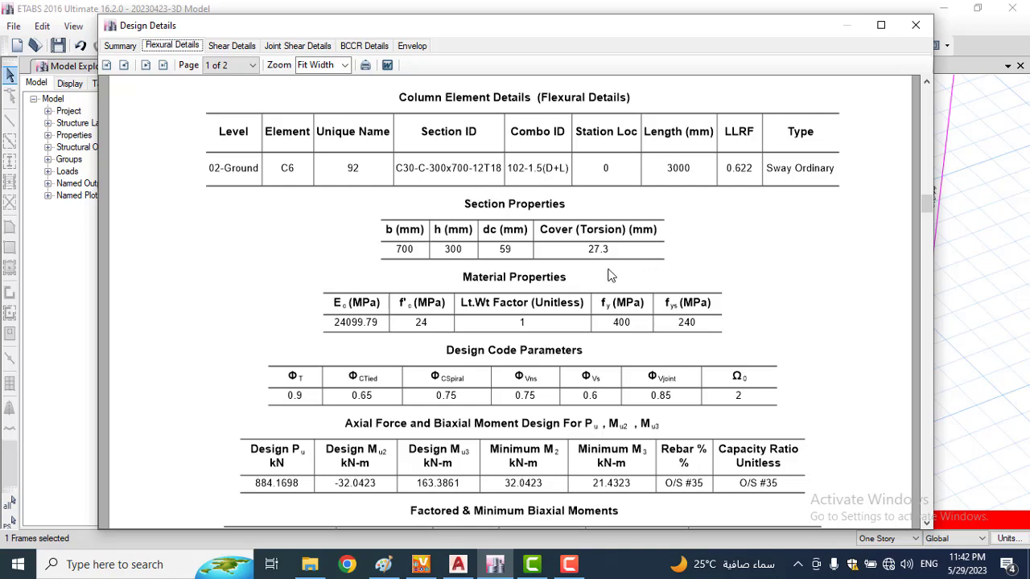
pyautogui.scroll(-5, 422, 342)
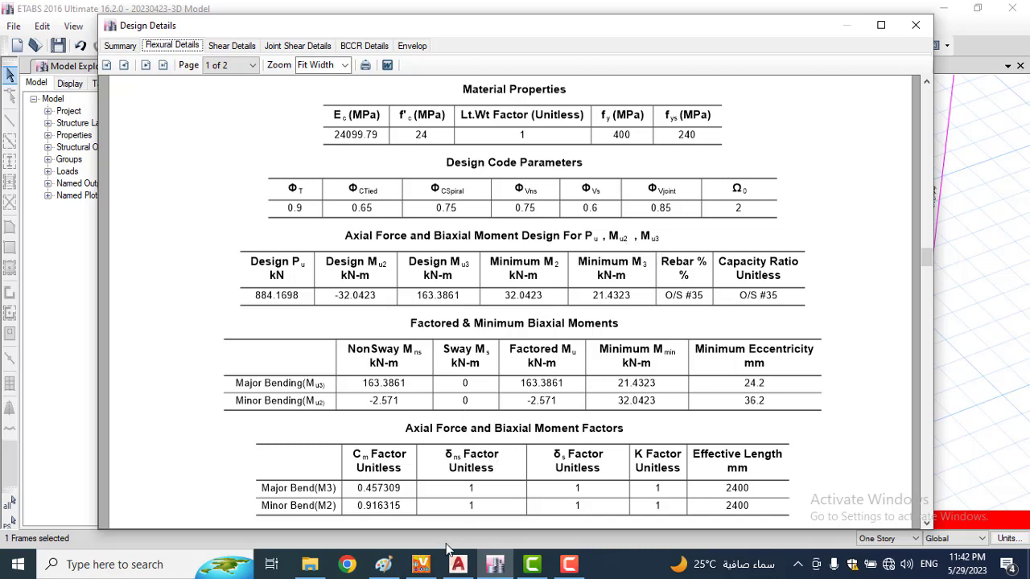
pyautogui.click(386, 565)
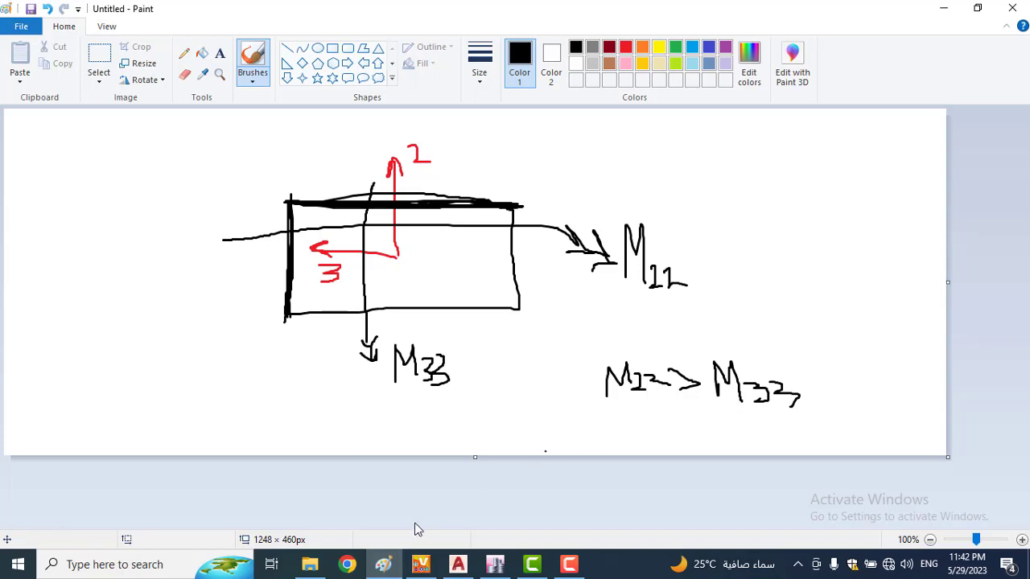
pyautogui.click(388, 563)
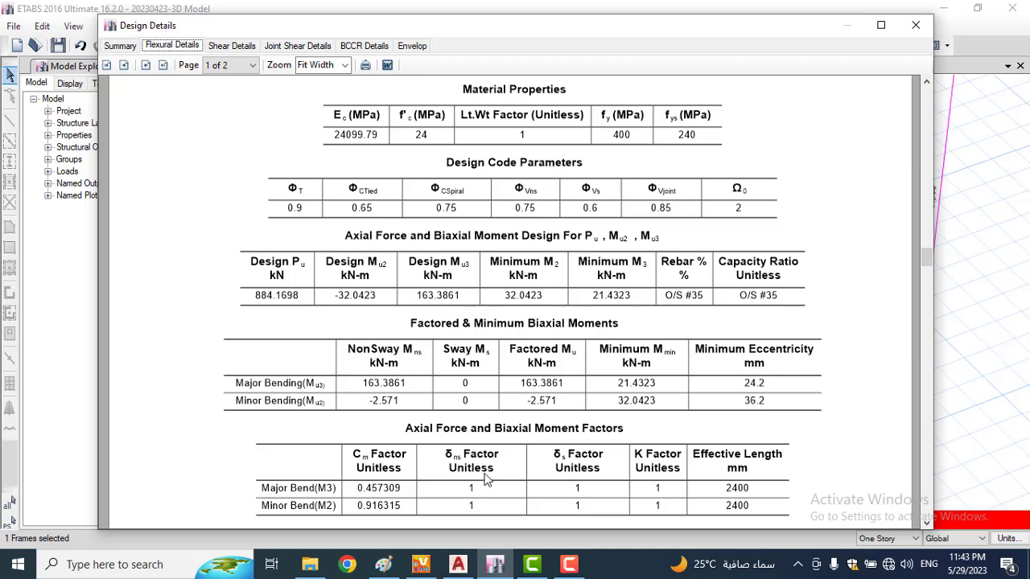
# Step: Switch to Paint and retrace the section's top edge past its right corner, undoing the stray mark below
pyautogui.click(383, 564)
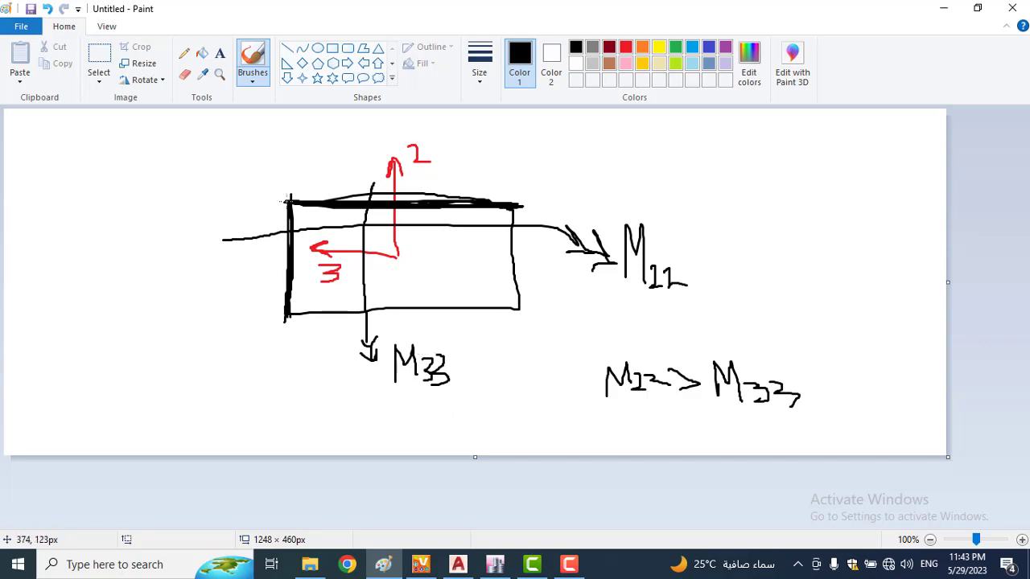
pyautogui.moveTo(419, 204); pyautogui.dragTo(547, 201)
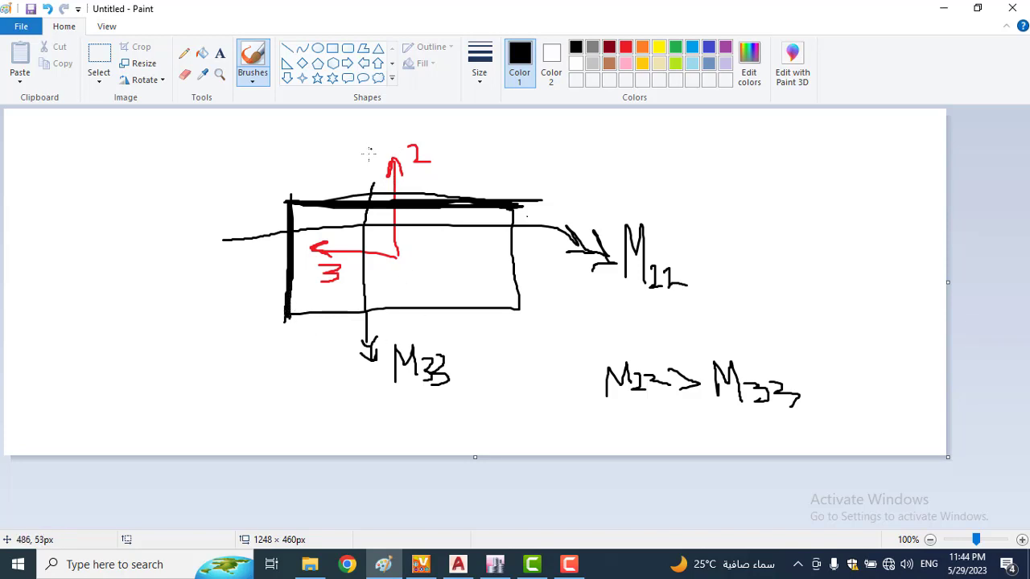
pyautogui.click(361, 447)
pyautogui.hotkey('ctrl', 'z')
pyautogui.click(581, 452)
# Step: Review C6's section details in ETABS, and write option 1) 12T22 and the number 2) beside the sketch in Paint
pyautogui.click(495, 564)
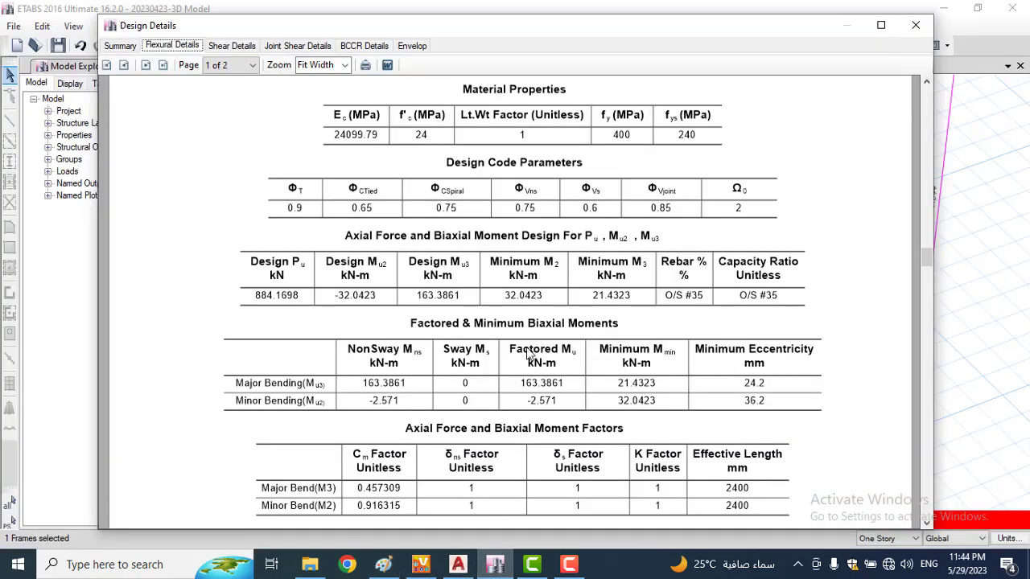
pyautogui.scroll(5, 530, 355)
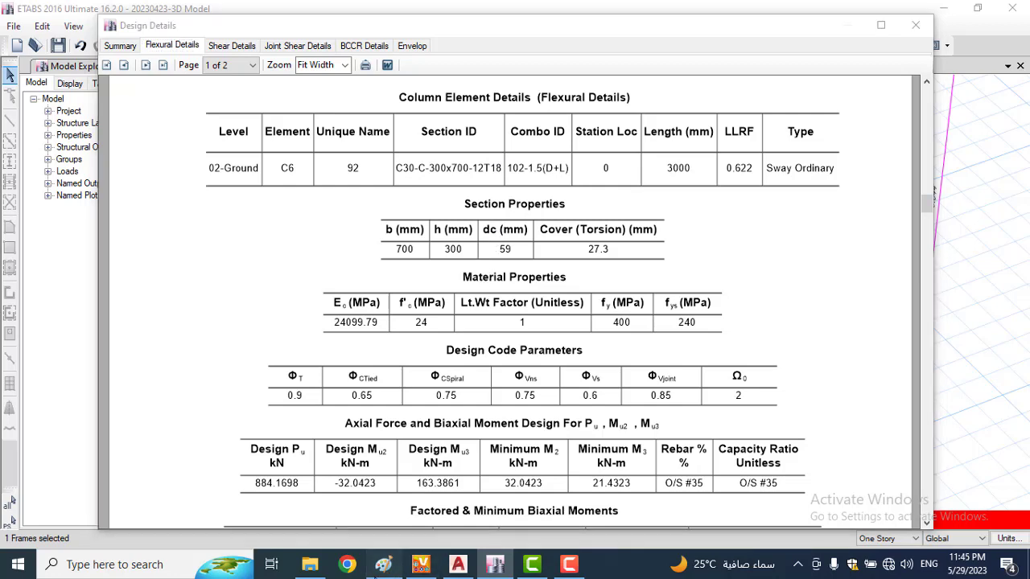
pyautogui.click(383, 564)
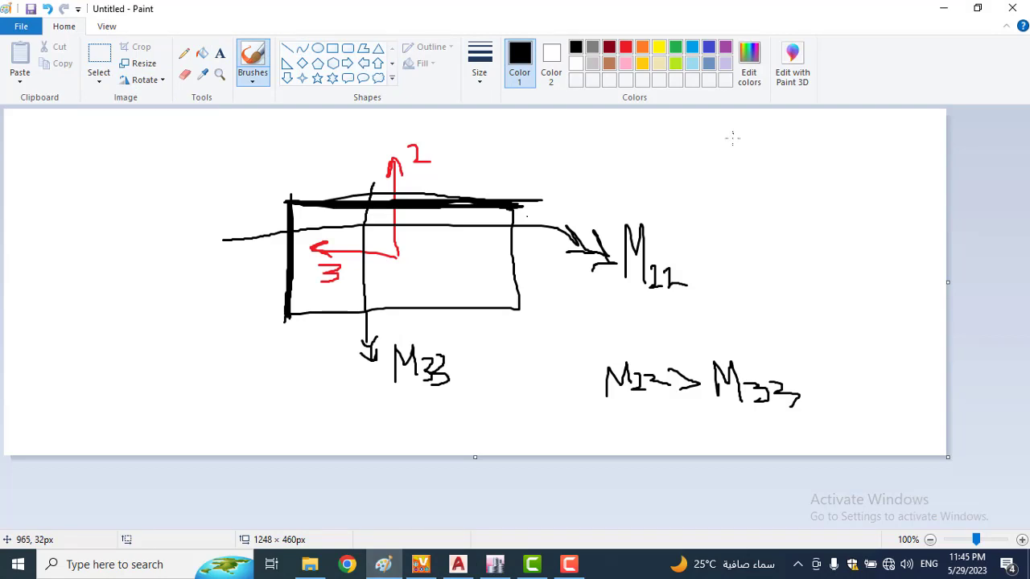
pyautogui.moveTo(734, 127)
pyautogui.mouseDown()
pyautogui.moveTo(751, 142)
pyautogui.moveTo(748, 158)
pyautogui.moveTo(794, 128)
pyautogui.moveTo(791, 142)
pyautogui.moveTo(824, 149)
pyautogui.moveTo(793, 117)
pyautogui.moveTo(857, 147)
pyautogui.moveTo(896, 146)
pyautogui.mouseUp()
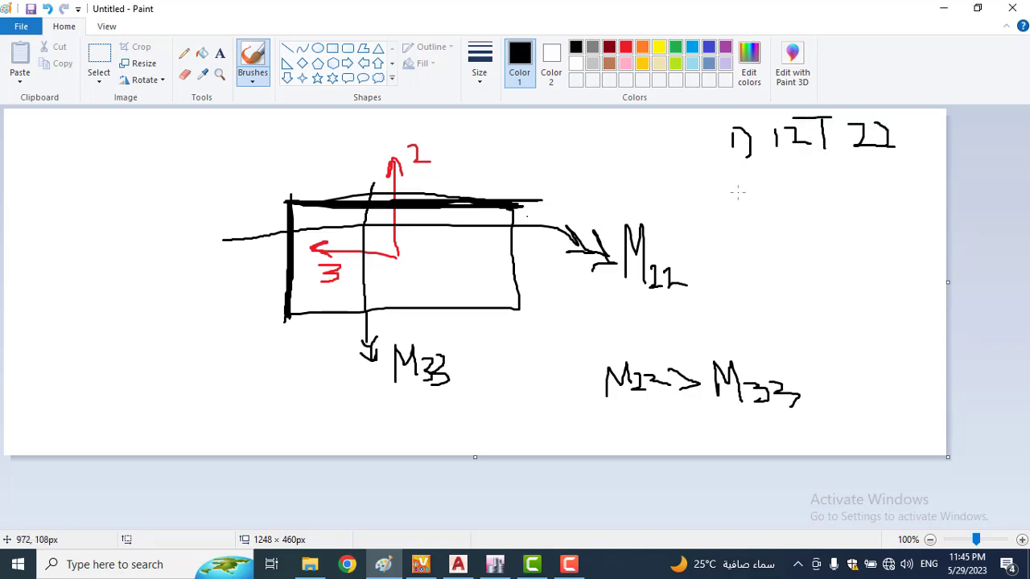
pyautogui.moveTo(734, 190)
pyautogui.mouseDown()
pyautogui.moveTo(739, 207)
pyautogui.moveTo(756, 211)
pyautogui.mouseUp()
pyautogui.moveTo(756, 176); pyautogui.dragTo(775, 241)
# Step: Recheck the C6 details in ETABS, and write 800 as option 2 and 350 as option 3 in Paint
pyautogui.click(495, 564)
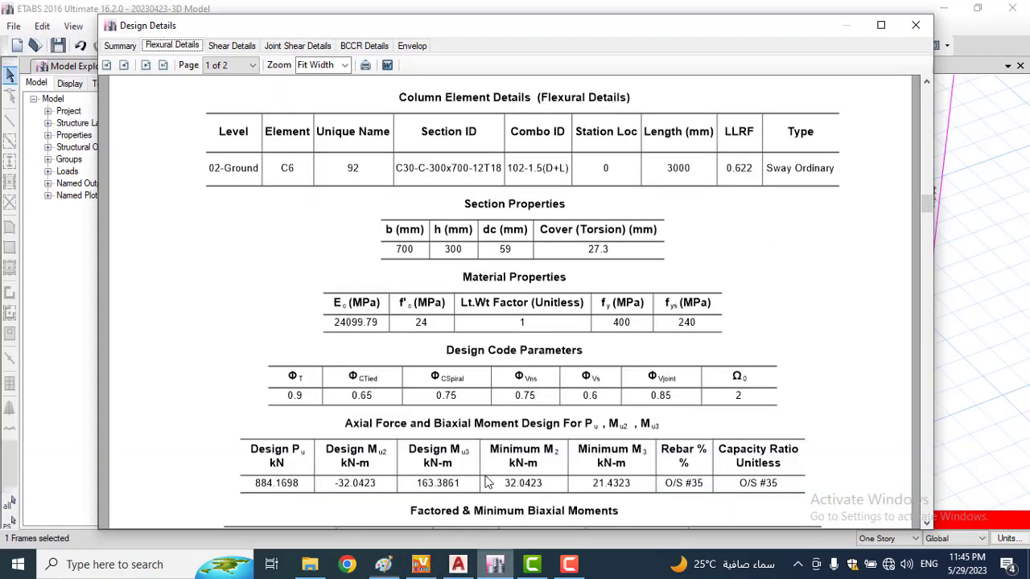
pyautogui.click(489, 563)
pyautogui.click(391, 566)
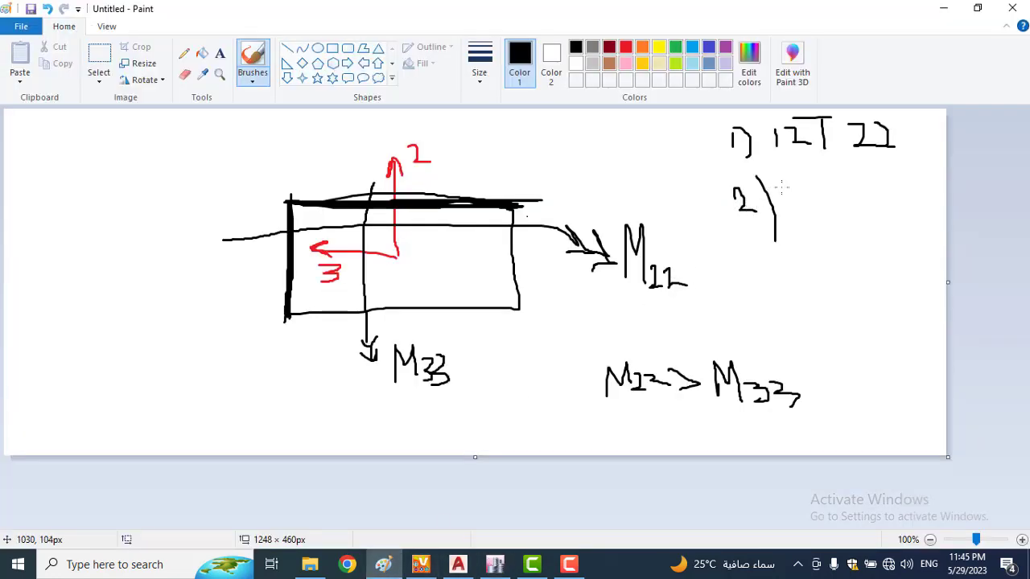
pyautogui.moveTo(817, 185)
pyautogui.mouseDown()
pyautogui.moveTo(813, 220)
pyautogui.moveTo(827, 194)
pyautogui.mouseUp()
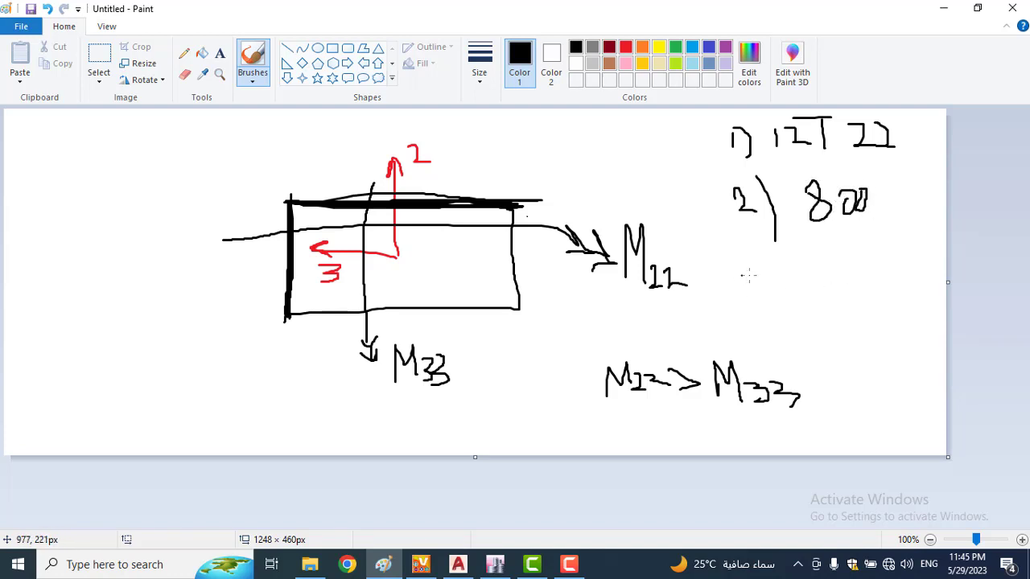
pyautogui.moveTo(741, 259); pyautogui.dragTo(797, 308)
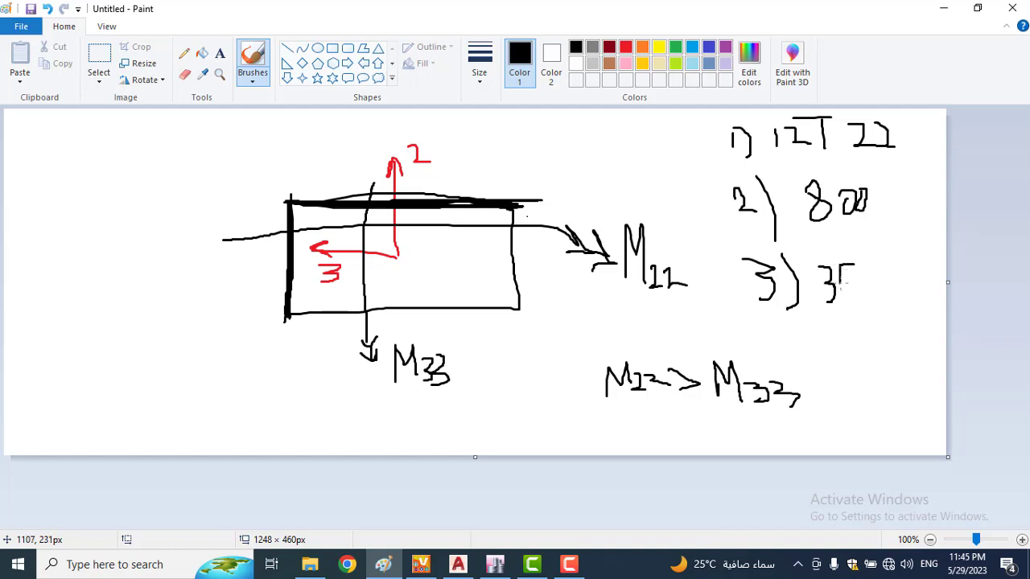
pyautogui.moveTo(842, 281); pyautogui.dragTo(849, 312)
pyautogui.moveTo(877, 274)
pyautogui.mouseDown()
pyautogui.moveTo(888, 293)
pyautogui.moveTo(876, 278)
pyautogui.mouseUp()
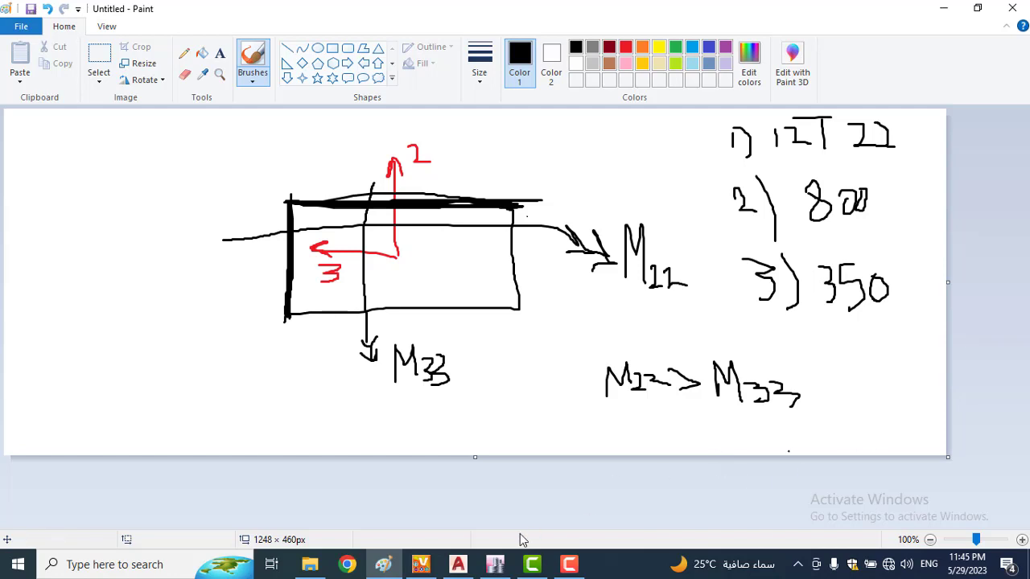
# Step: Return to ETABS, close the C6 design results and unlock the model, accepting deletion of the analysis results
pyautogui.click(495, 564)
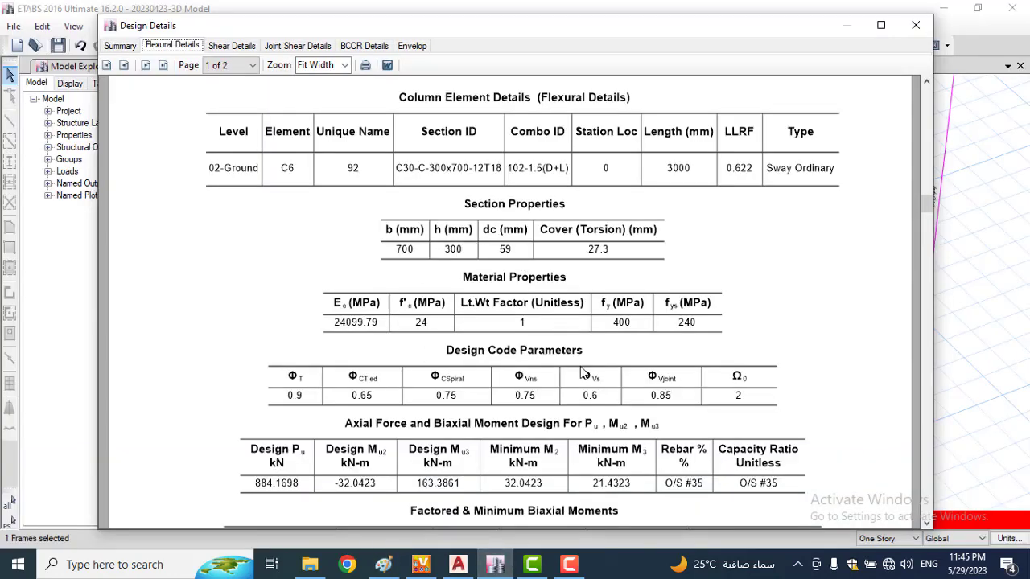
pyautogui.click(486, 557)
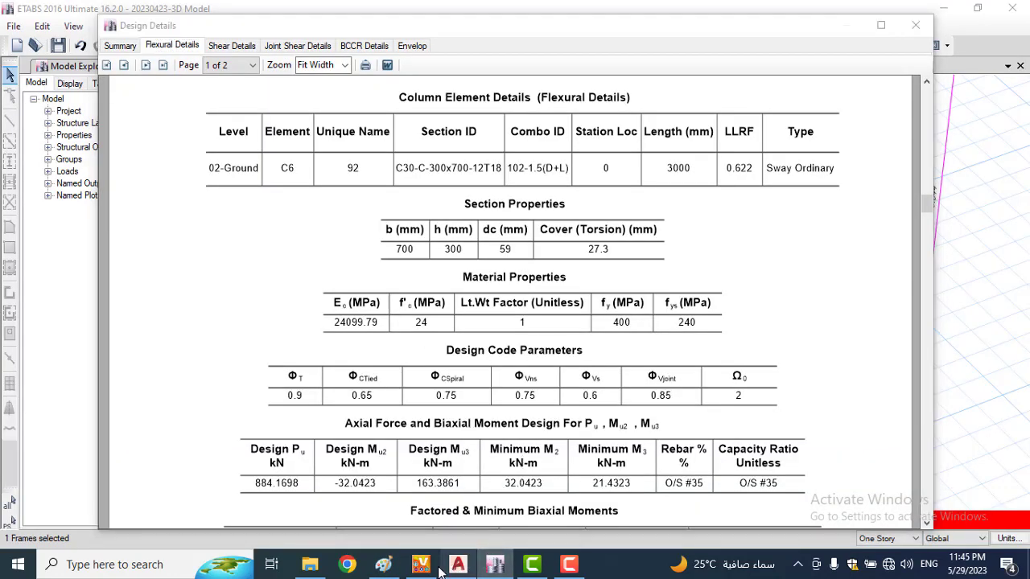
pyautogui.click(383, 564)
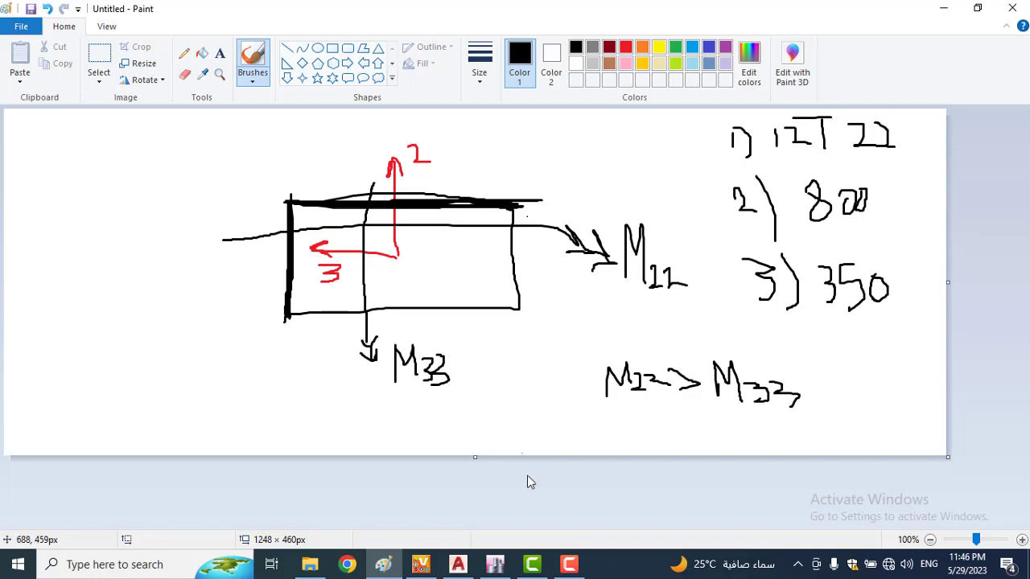
pyautogui.click(495, 563)
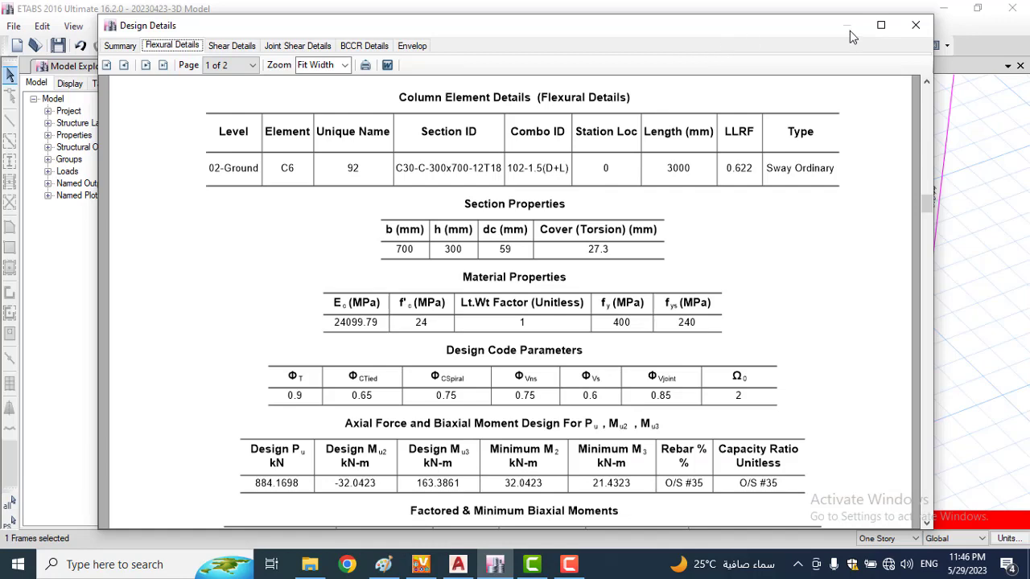
pyautogui.click(915, 25)
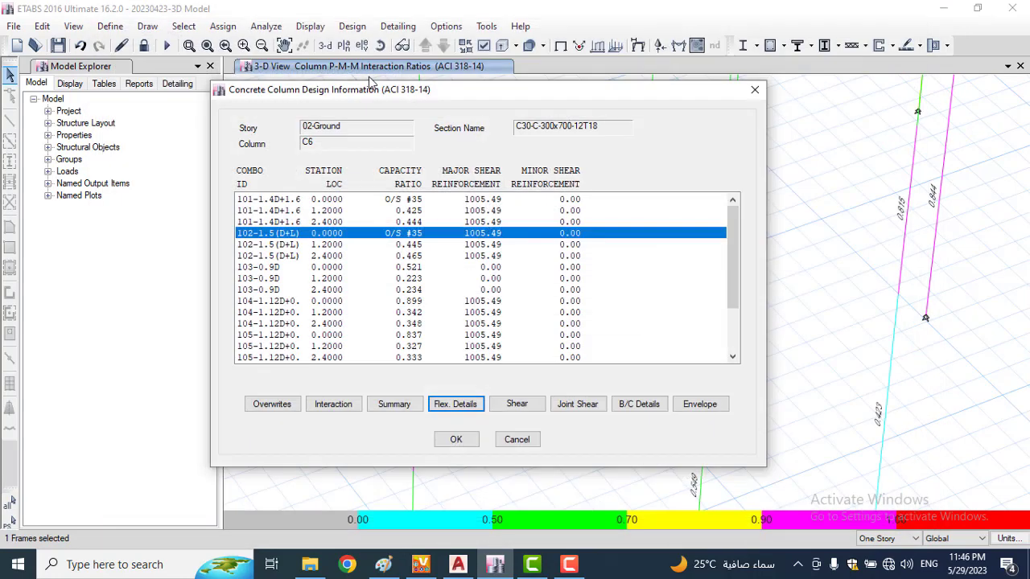
pyautogui.click(754, 89)
pyautogui.click(143, 45)
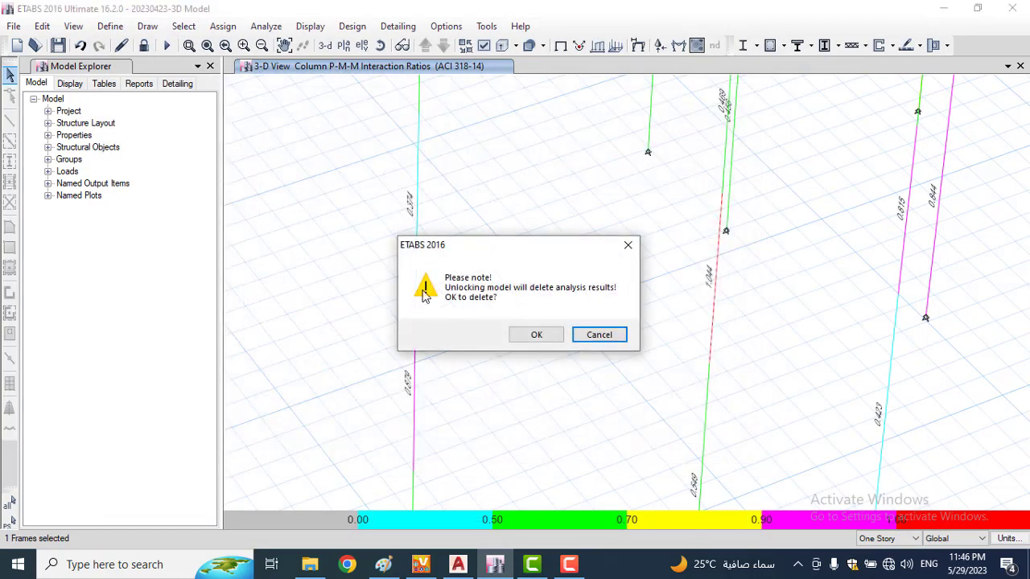
pyautogui.click(536, 334)
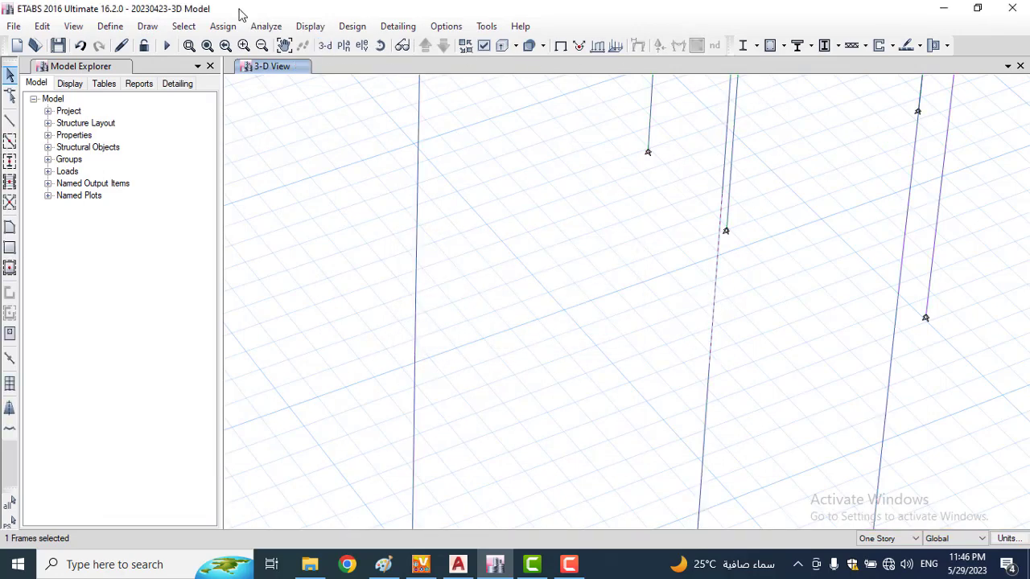
# Step: Add a copy of frame section C30-C-300x700-12T18 named C30-C-300x700-12T22, and check option 1 in the Paint notes
pyautogui.click(110, 25)
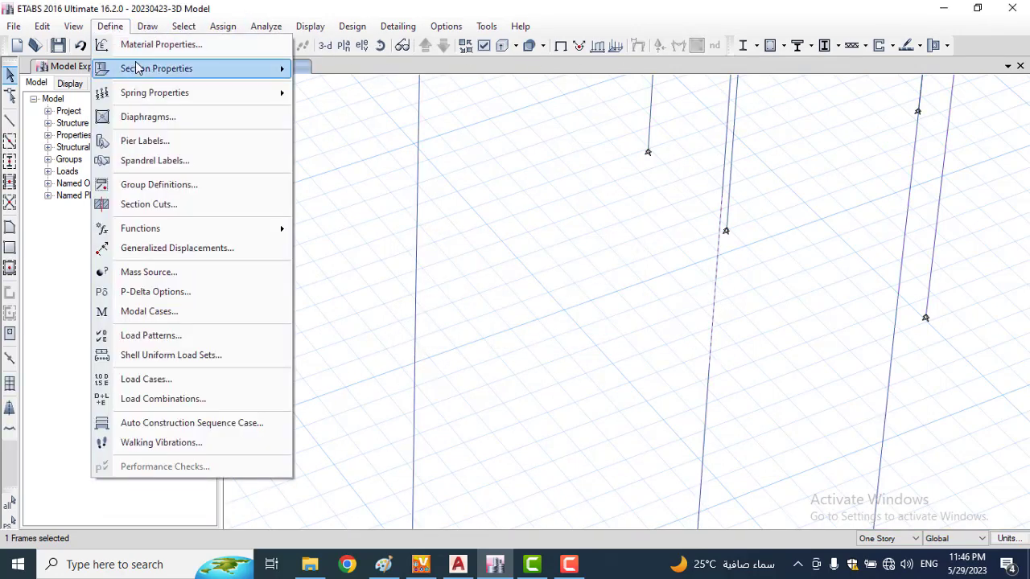
pyautogui.moveTo(137, 68)
pyautogui.click(356, 70)
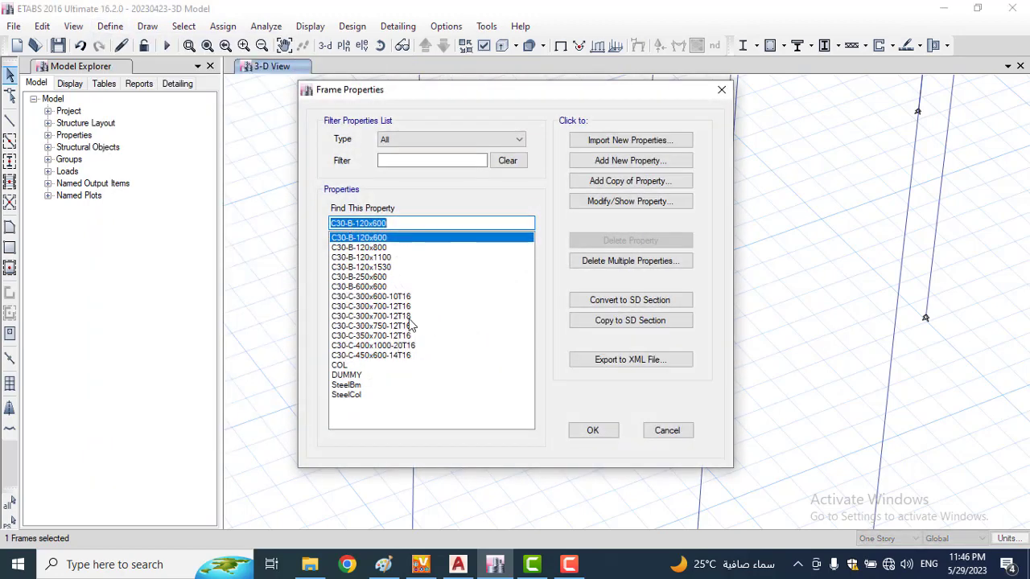
pyautogui.click(400, 318)
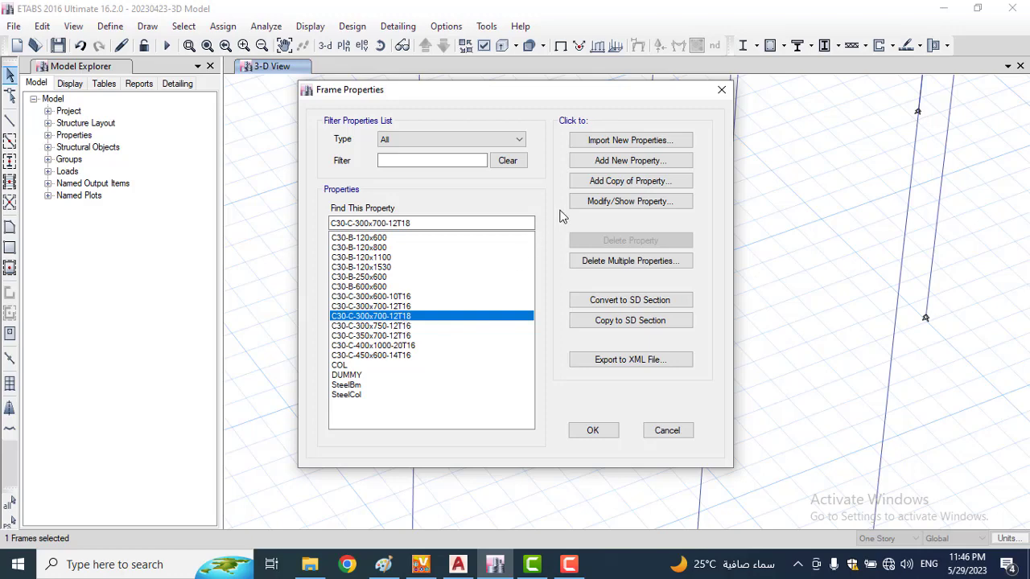
pyautogui.doubleClick(491, 319)
pyautogui.click(695, 440)
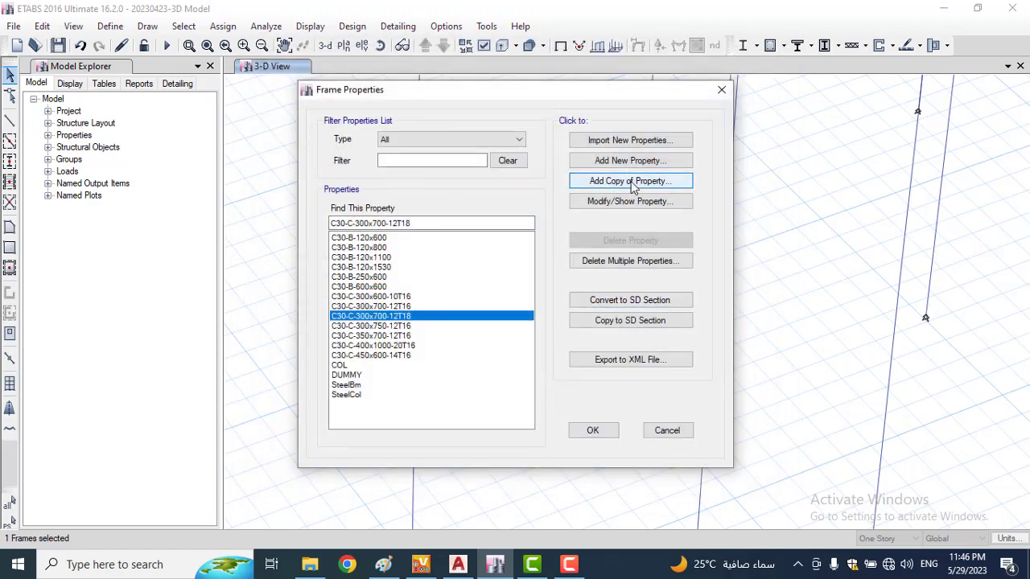
pyautogui.click(633, 183)
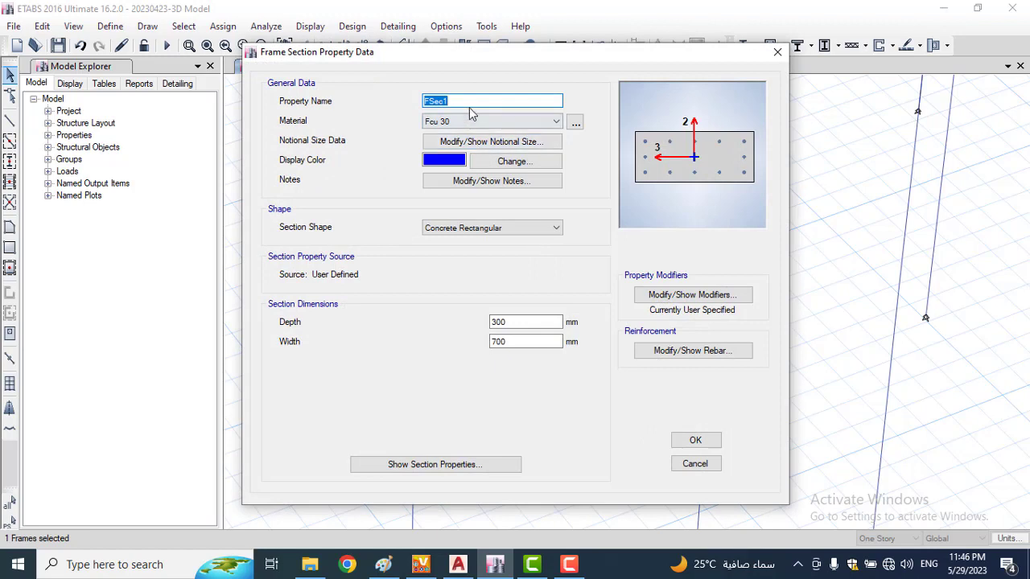
pyautogui.write('C30-C-300x700-12T18')
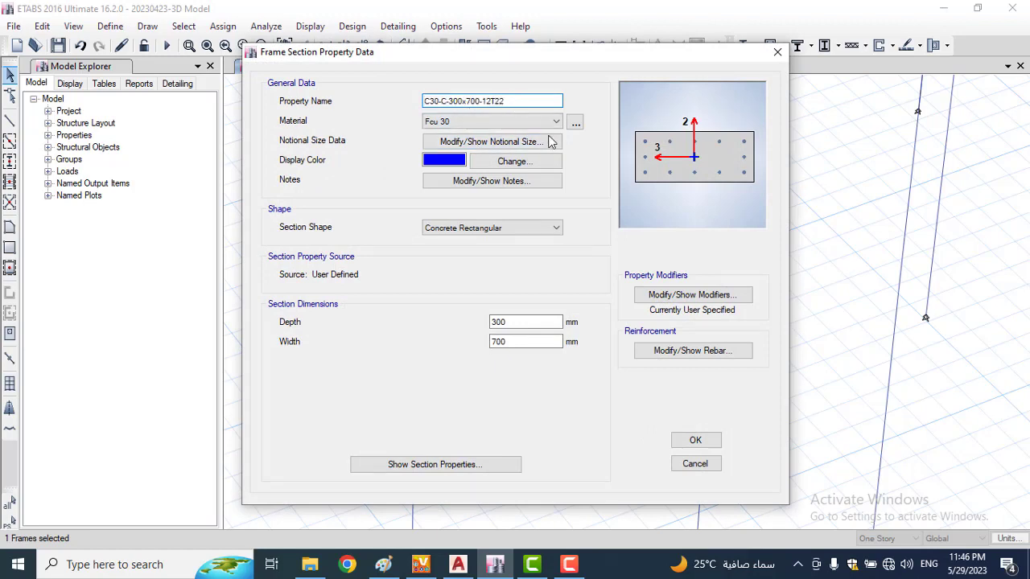
pyautogui.click(383, 564)
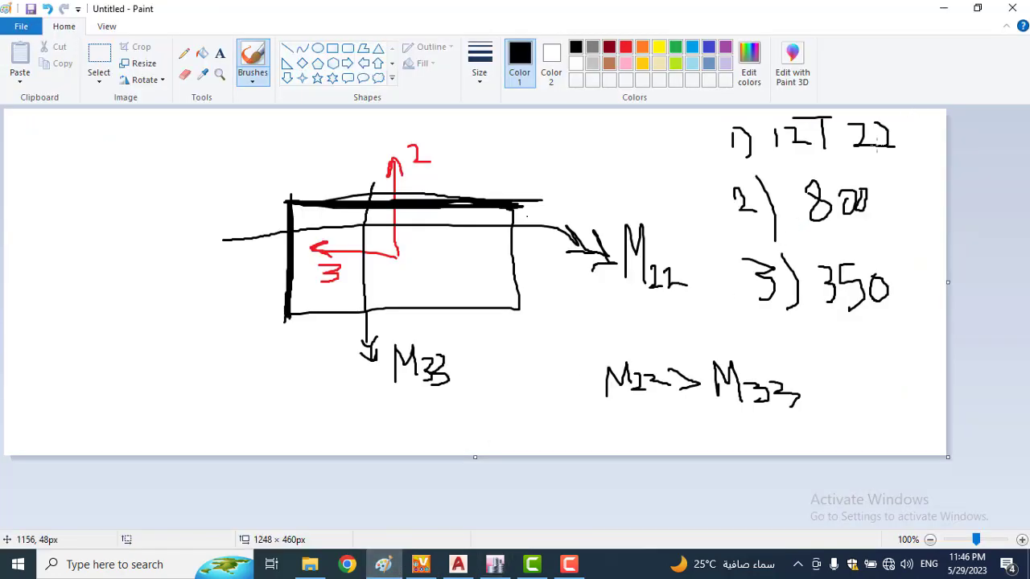
pyautogui.click(495, 564)
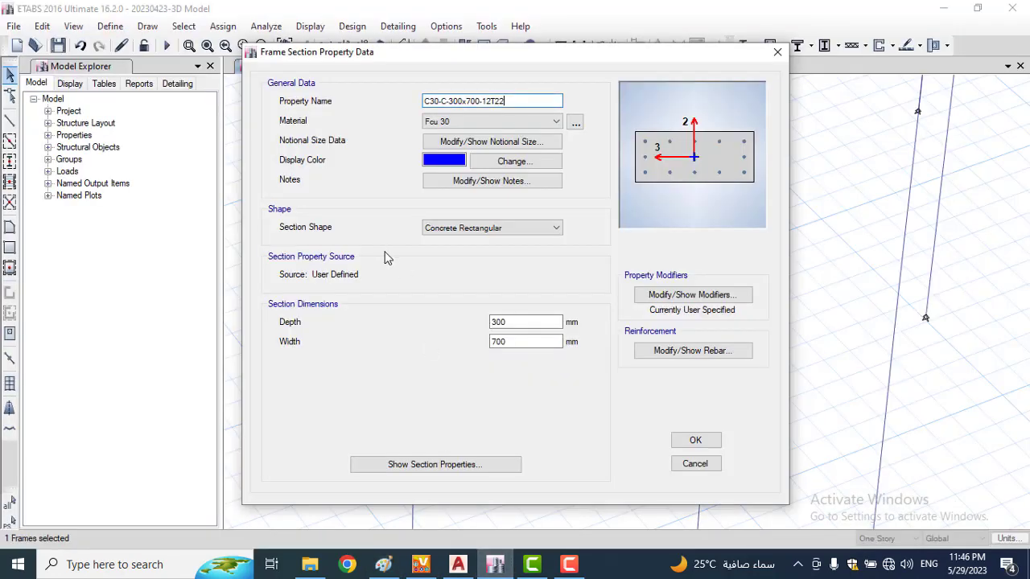
# Step: Set the new section's longitudinal and corner bar sizes to 22 and accept the frame property definitions
pyautogui.click(692, 350)
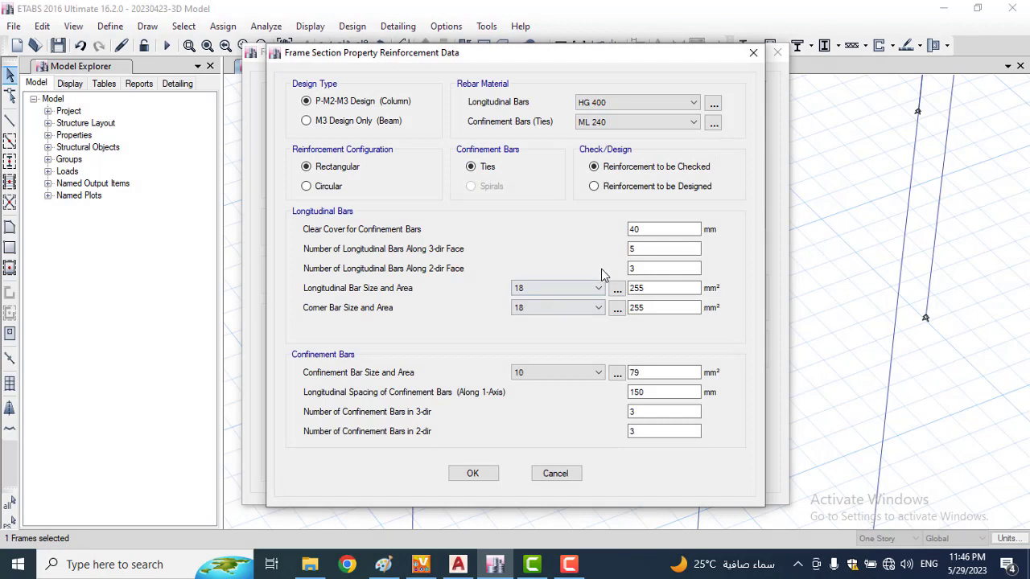
pyautogui.click(598, 288)
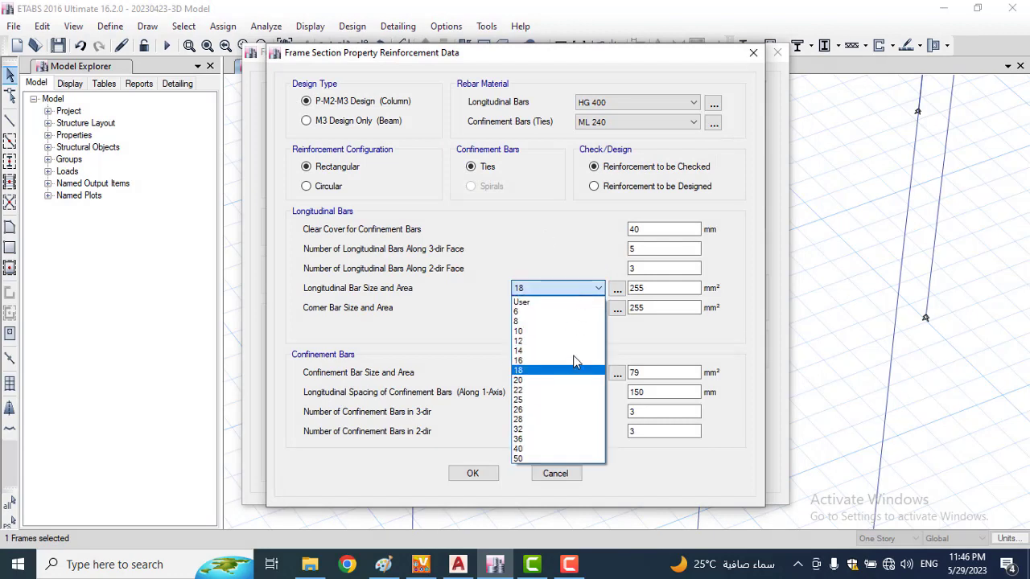
pyautogui.click(539, 395)
pyautogui.click(538, 309)
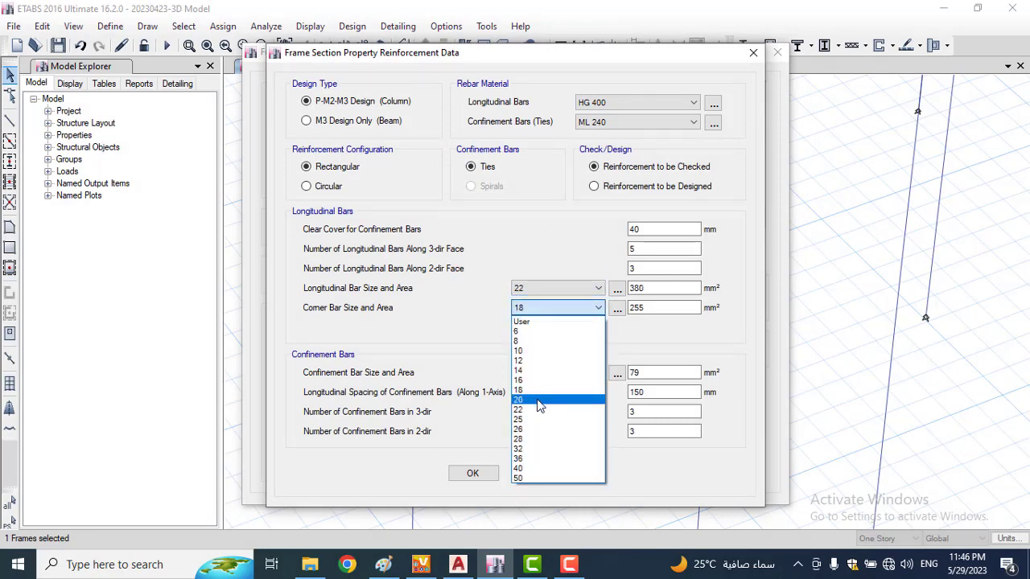
pyautogui.click(538, 410)
pyautogui.click(473, 473)
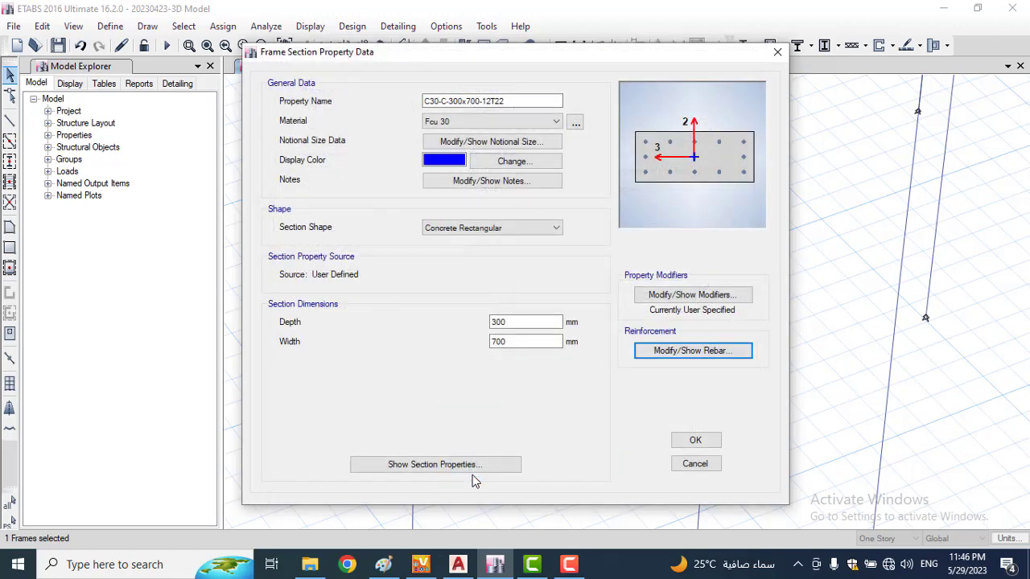
pyautogui.click(691, 440)
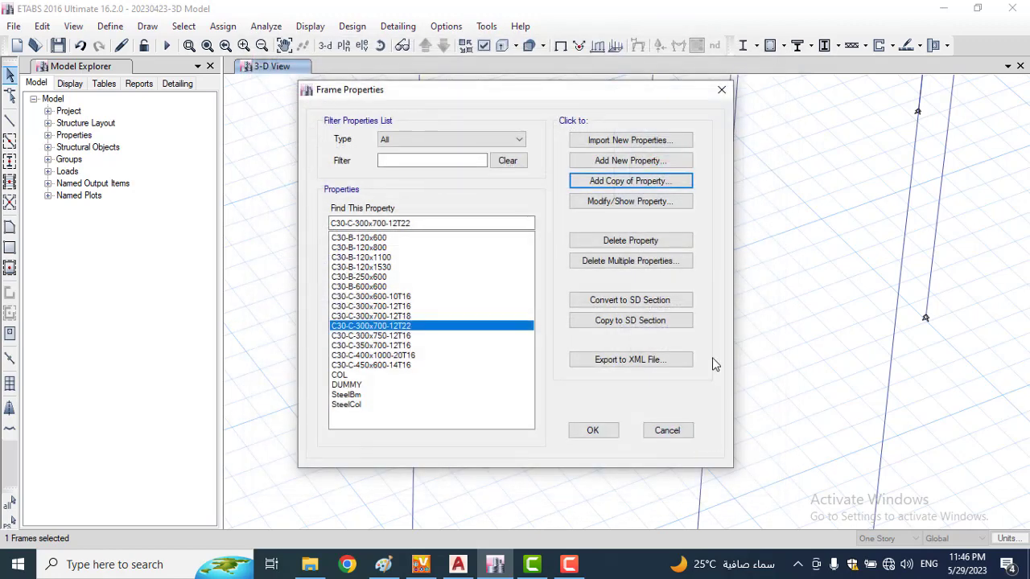
pyautogui.click(594, 432)
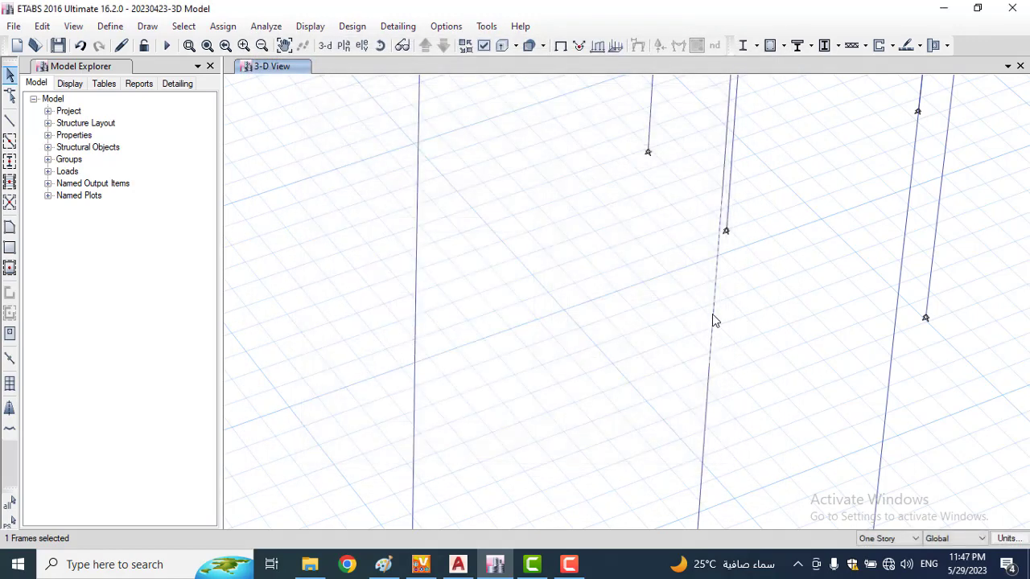
# Step: Assign section C30-C-300x700-12T22 to the selected column and inspect the section labels along that column
pyautogui.click(227, 27)
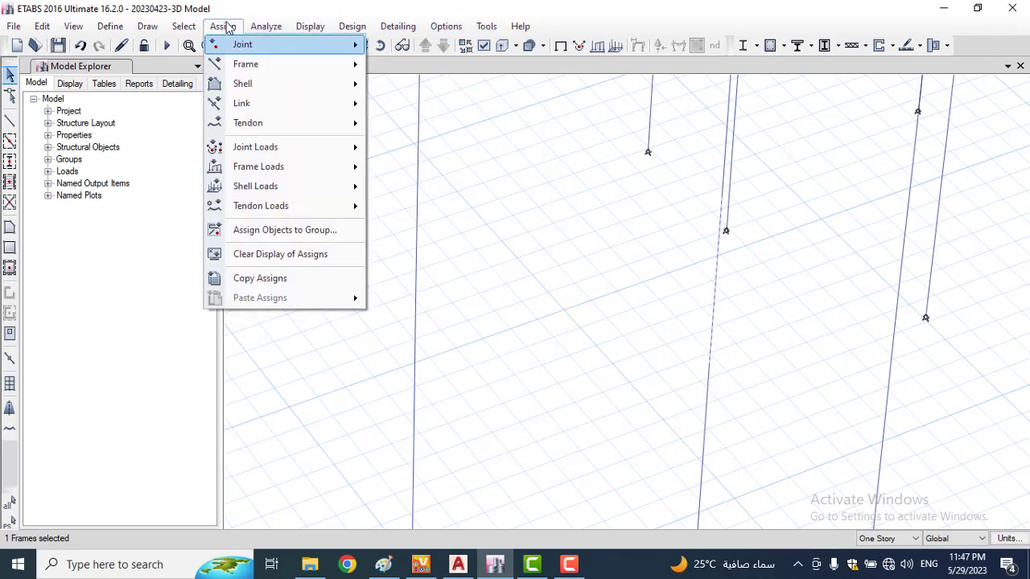
pyautogui.moveTo(246, 64)
pyautogui.click(494, 64)
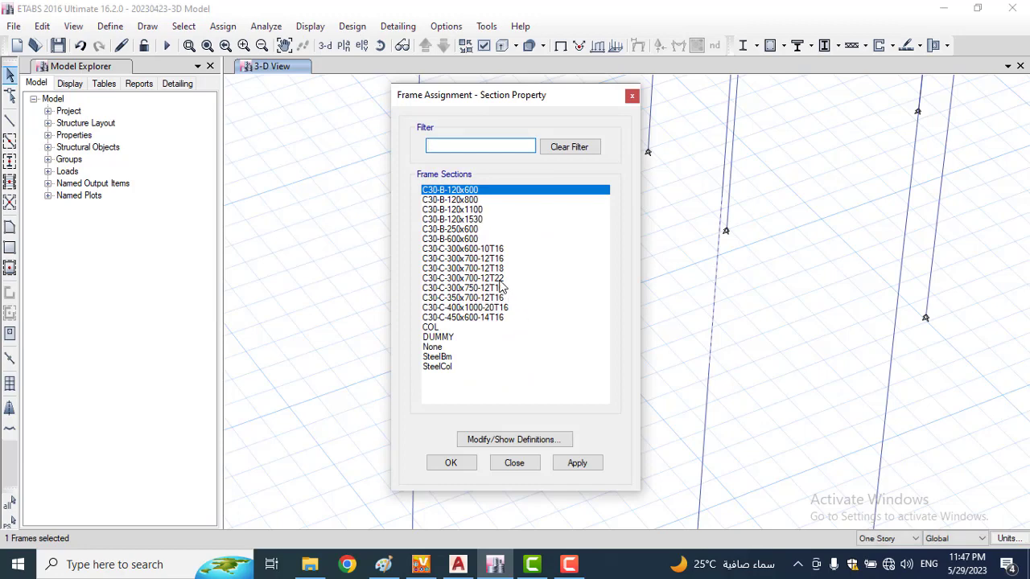
pyautogui.click(500, 280)
pyautogui.click(590, 466)
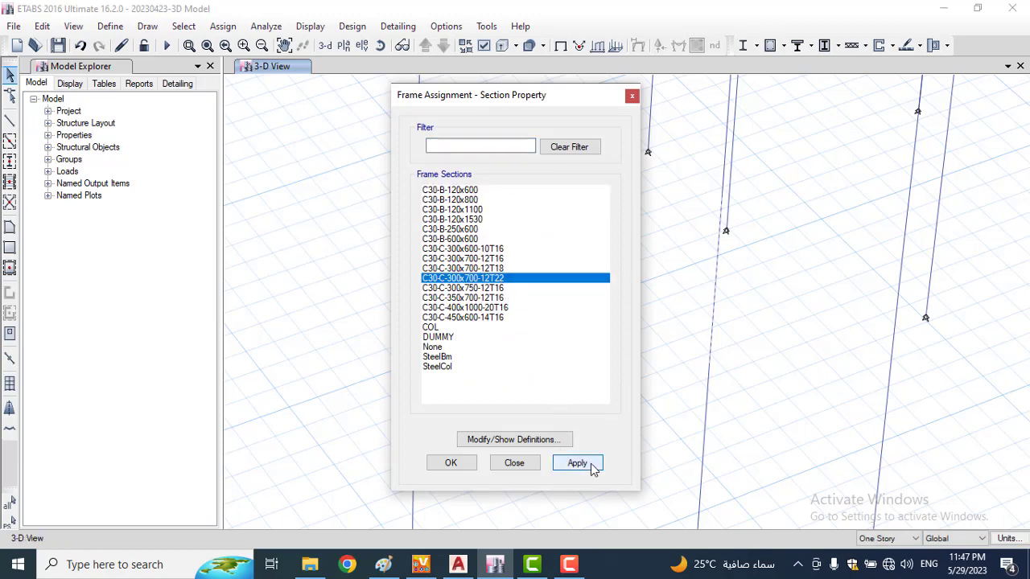
pyautogui.click(471, 465)
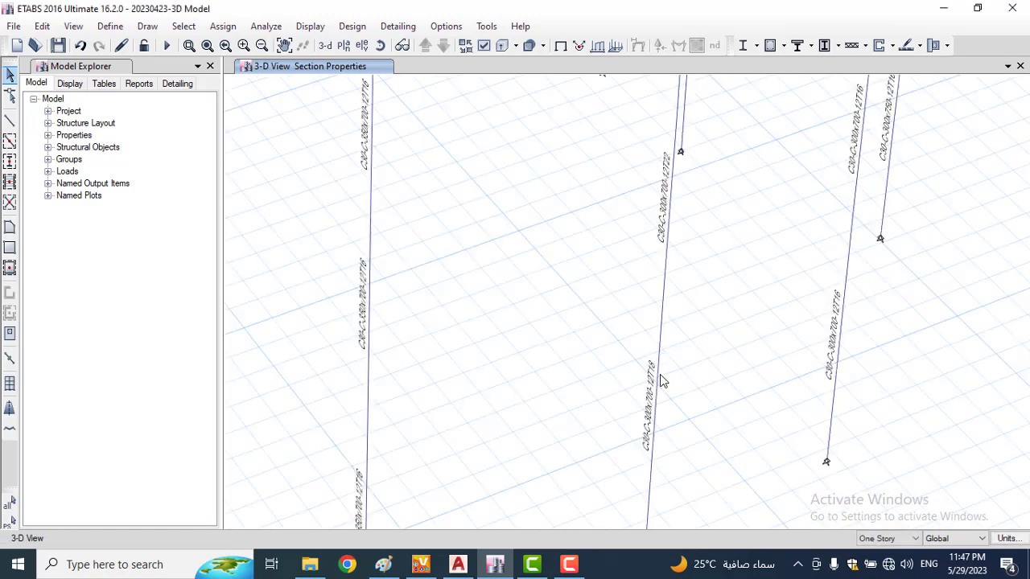
pyautogui.scroll(3, 653, 452)
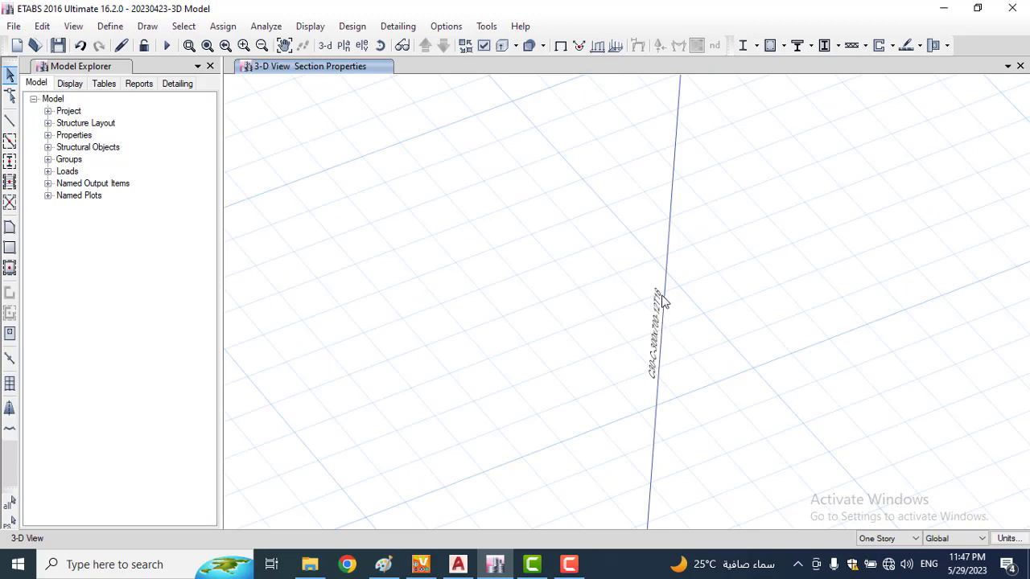
pyautogui.moveTo(641, 86); pyautogui.dragTo(605, 397, button='middle')
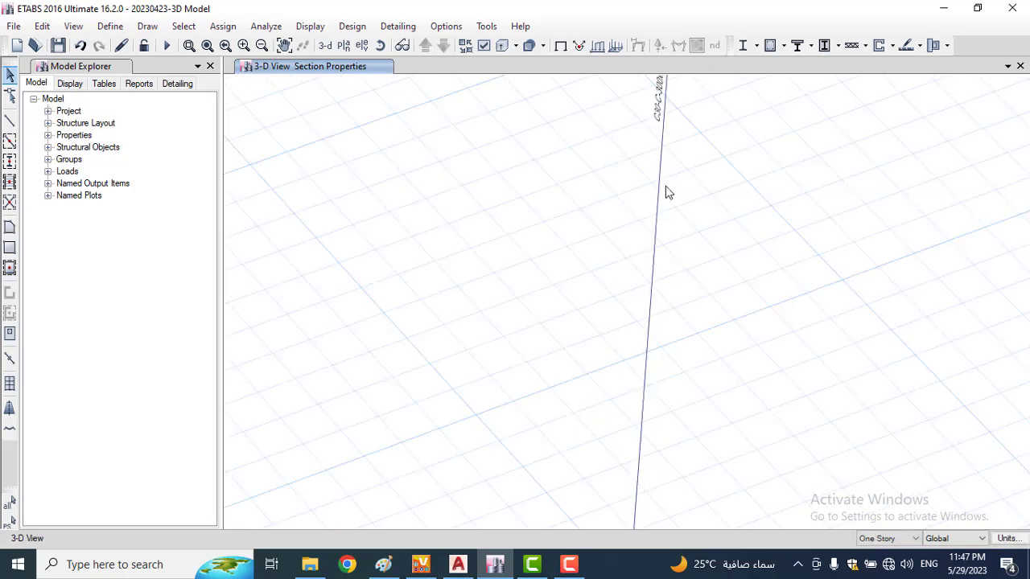
pyautogui.moveTo(662, 101); pyautogui.dragTo(632, 303, button='middle')
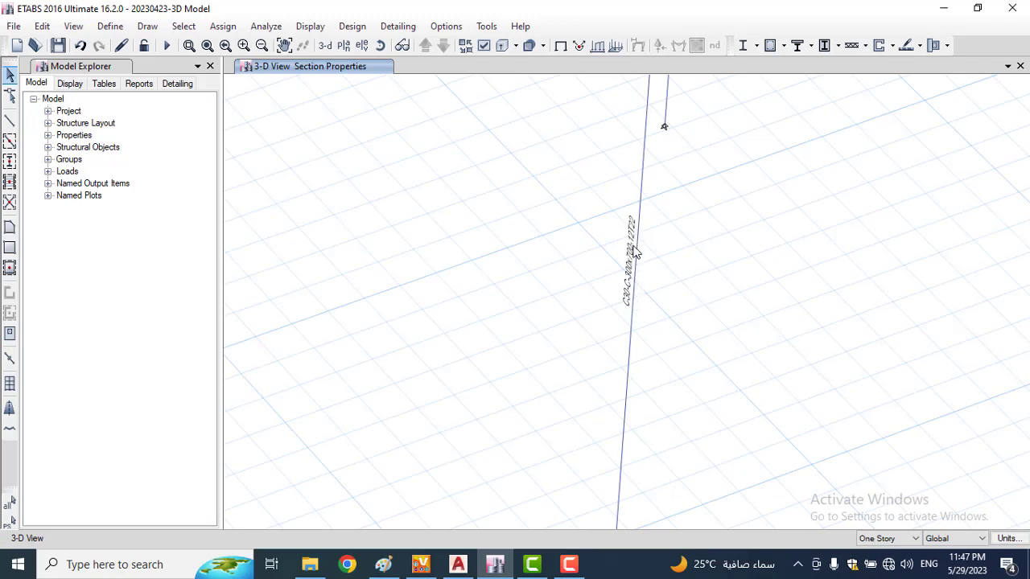
pyautogui.scroll(-2, 633, 268)
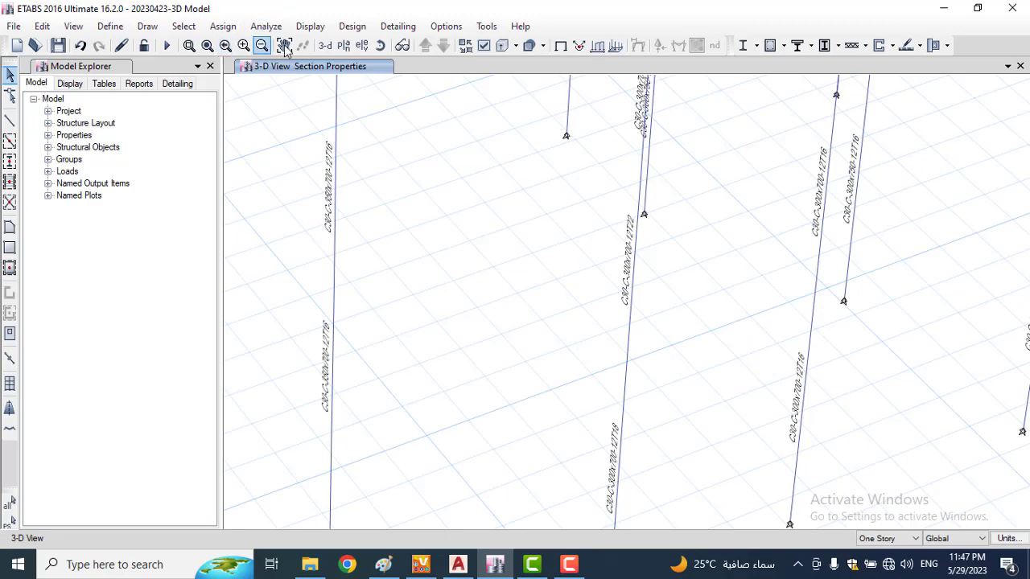
# Step: Run the model analysis, looking over the option notes in Paint before returning to ETABS
pyautogui.click(167, 45)
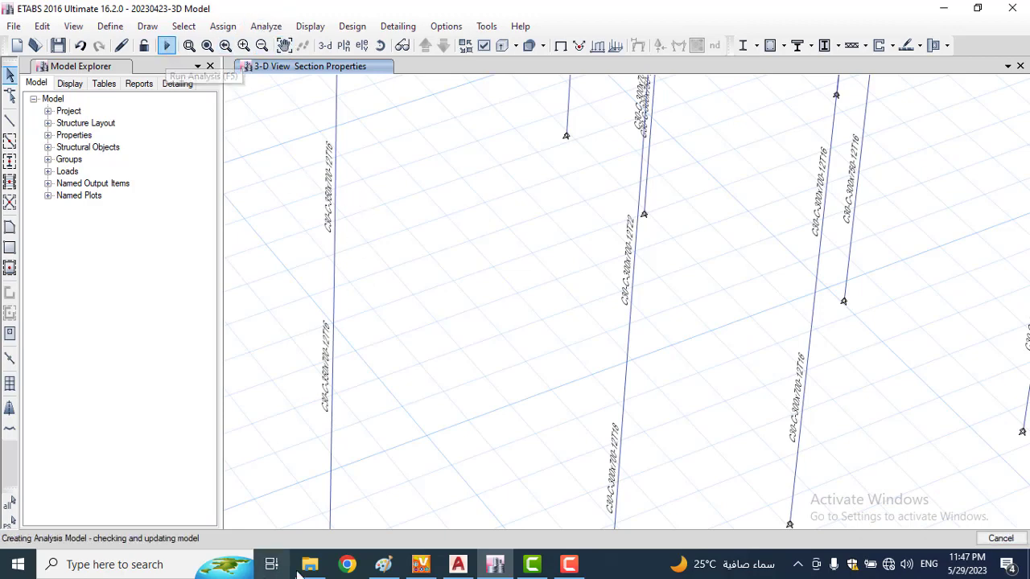
pyautogui.click(383, 564)
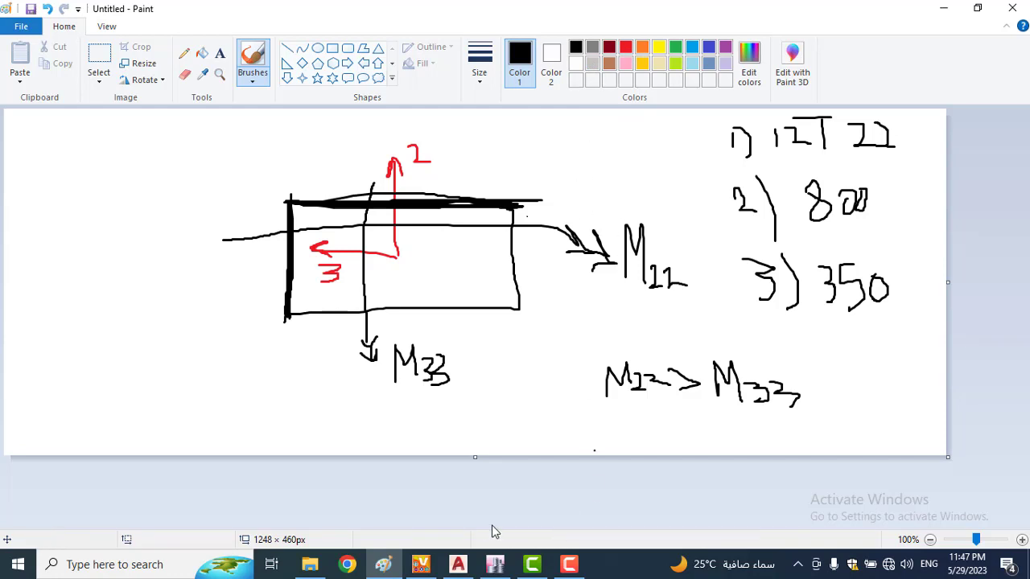
pyautogui.click(495, 564)
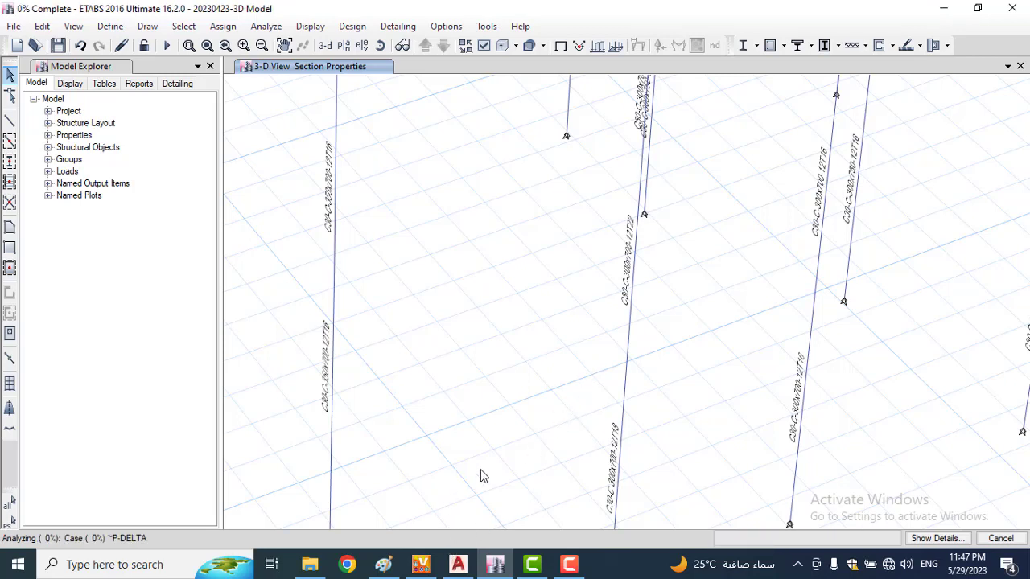
# Step: Switch to Paint and write 1.04 in the blank area beside the section sketch
pyautogui.click(383, 564)
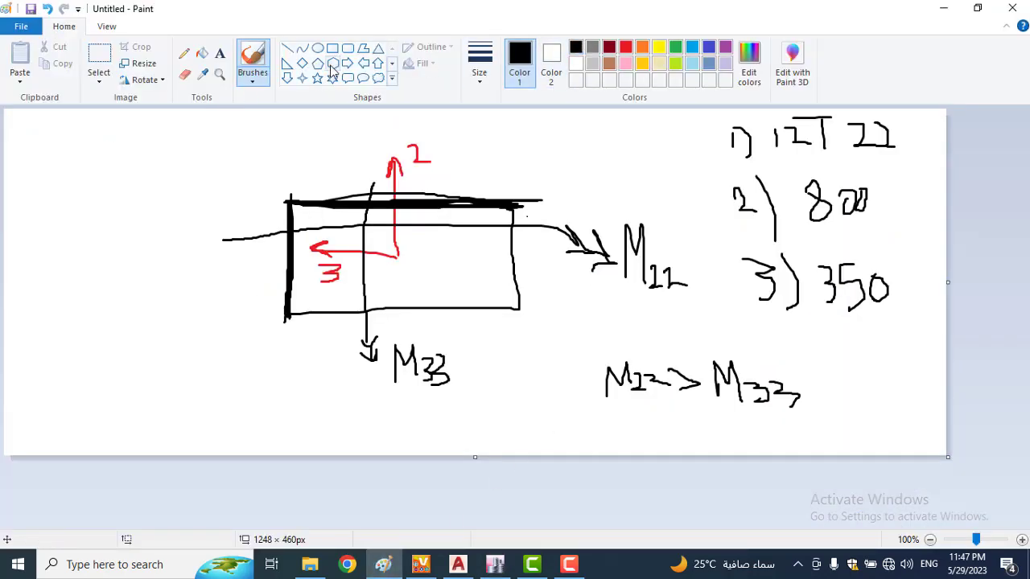
pyautogui.moveTo(49, 179)
pyautogui.mouseDown()
pyautogui.moveTo(48, 211)
pyautogui.moveTo(85, 197)
pyautogui.mouseUp()
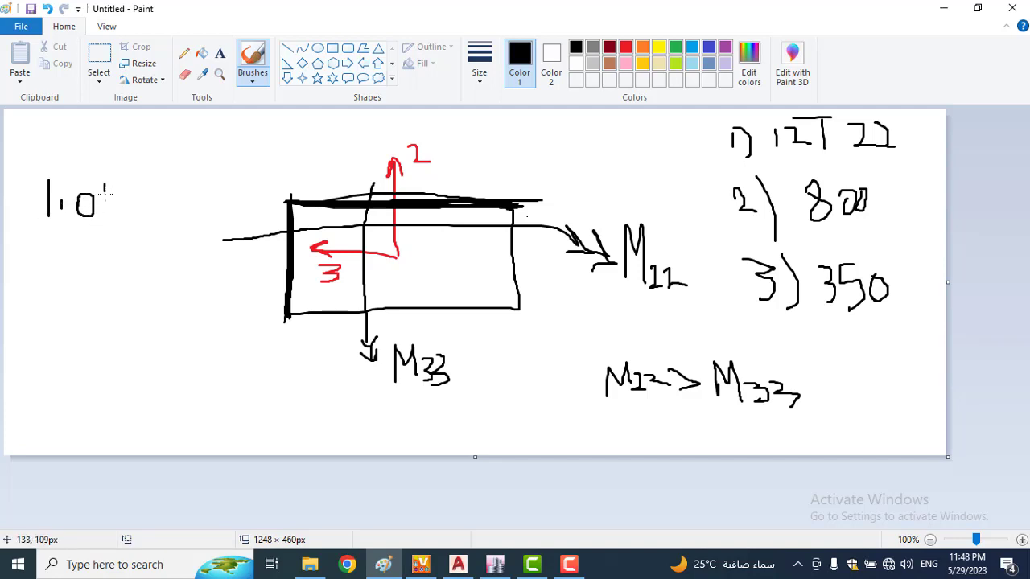
pyautogui.moveTo(109, 197)
pyautogui.mouseDown()
pyautogui.moveTo(125, 198)
pyautogui.moveTo(123, 213)
pyautogui.mouseUp()
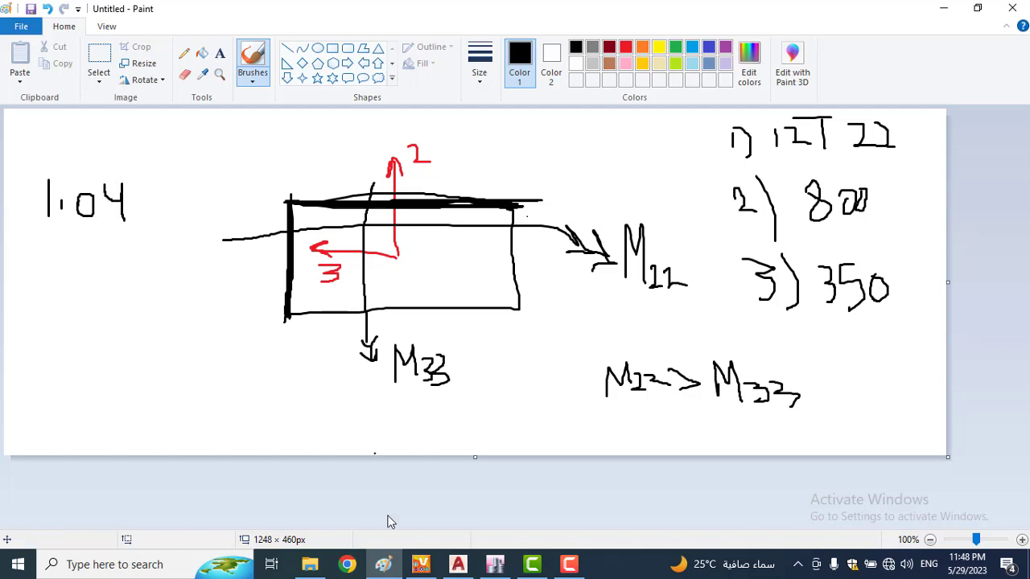
# Step: Return to ETABS, bring the whole model into view and start the concrete frame design check
pyautogui.click(495, 563)
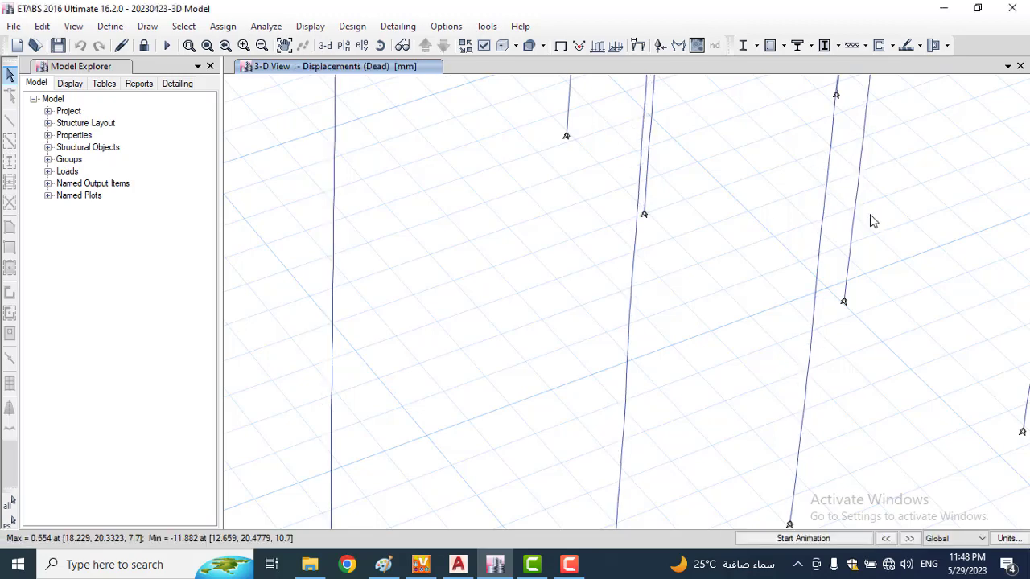
pyautogui.scroll(-3, 740, 265)
pyautogui.moveTo(810, 171); pyautogui.dragTo(621, 336)
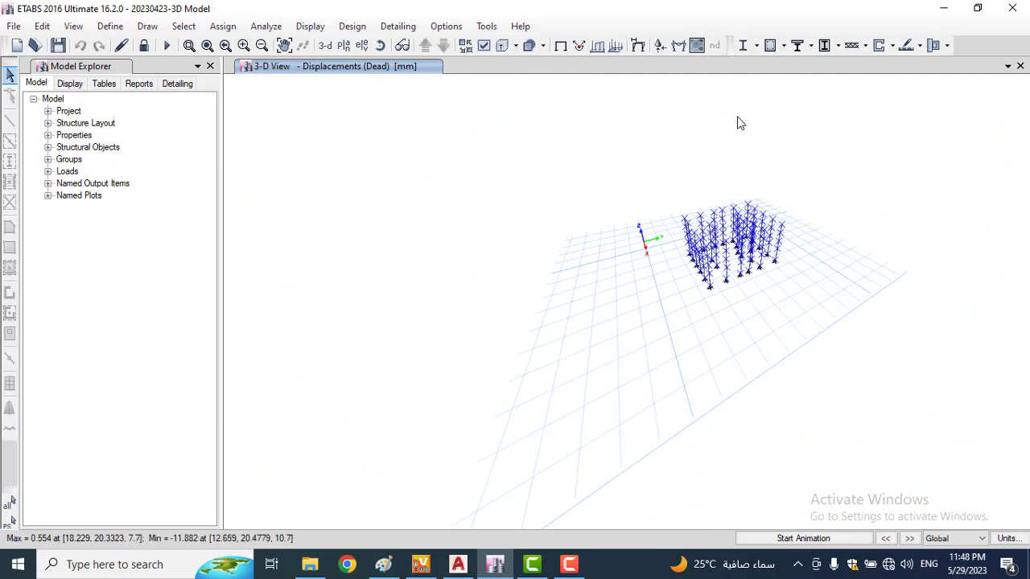
pyautogui.click(768, 47)
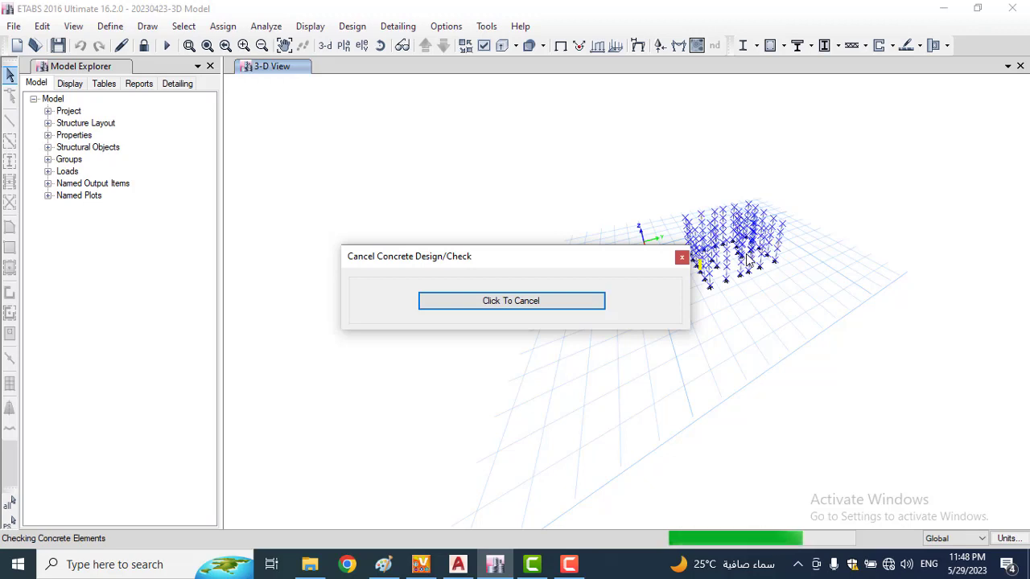
# Step: Display the column P-M-M interaction ratios on the model and inspect the ratio of the red column segment and its neighbours
pyautogui.scroll(4, 747, 260)
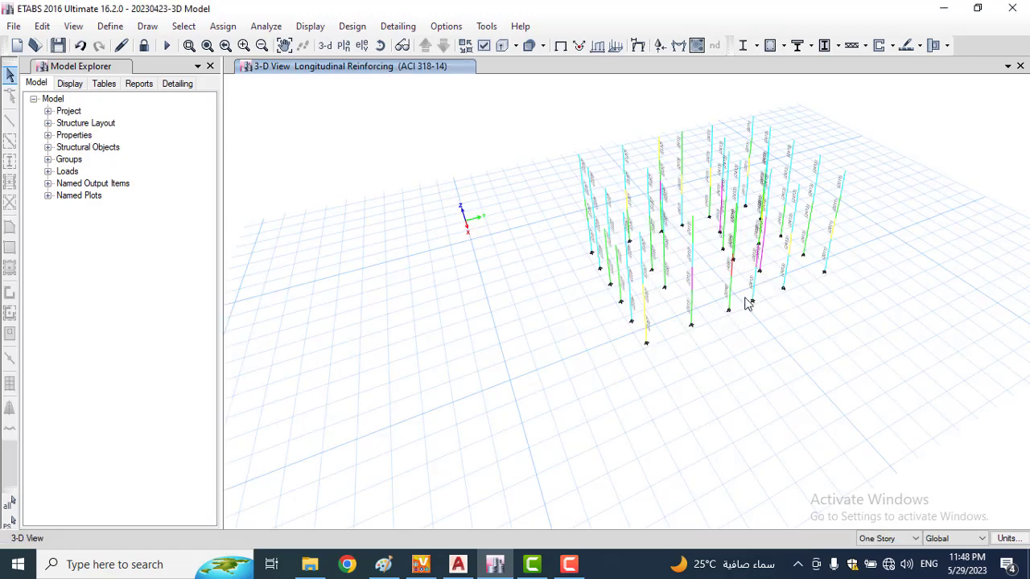
pyautogui.keyDown('shift'); pyautogui.moveTo(747, 304); pyautogui.dragTo(727, 305, button='middle'); pyautogui.keyUp('shift')
pyautogui.scroll(5, 718, 278)
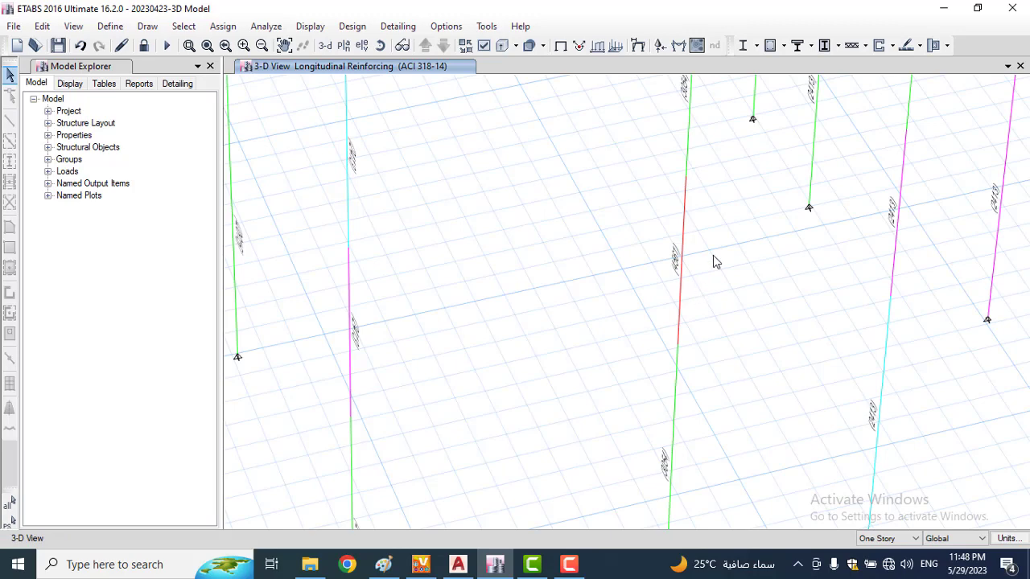
pyautogui.click(783, 46)
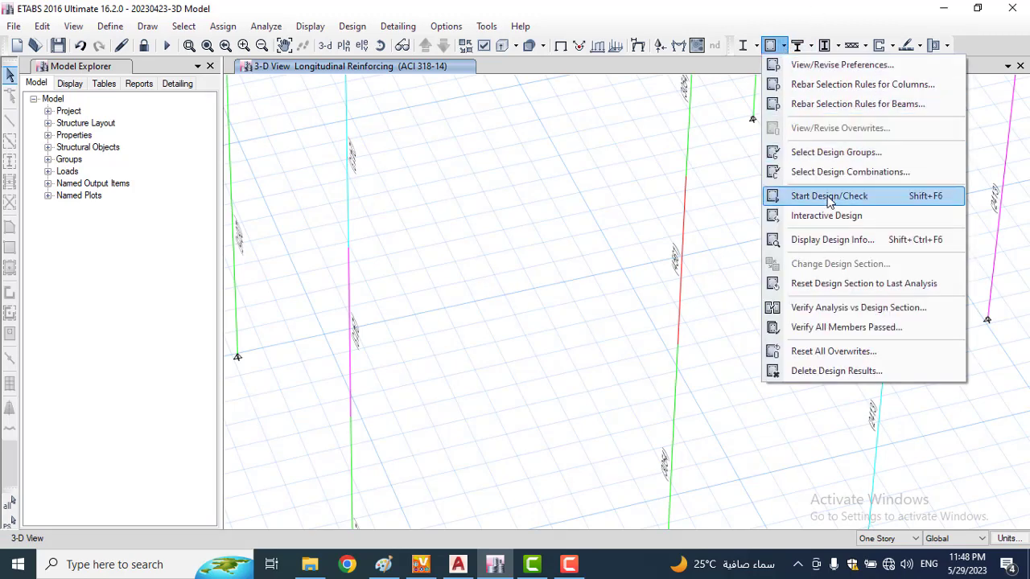
pyautogui.click(860, 238)
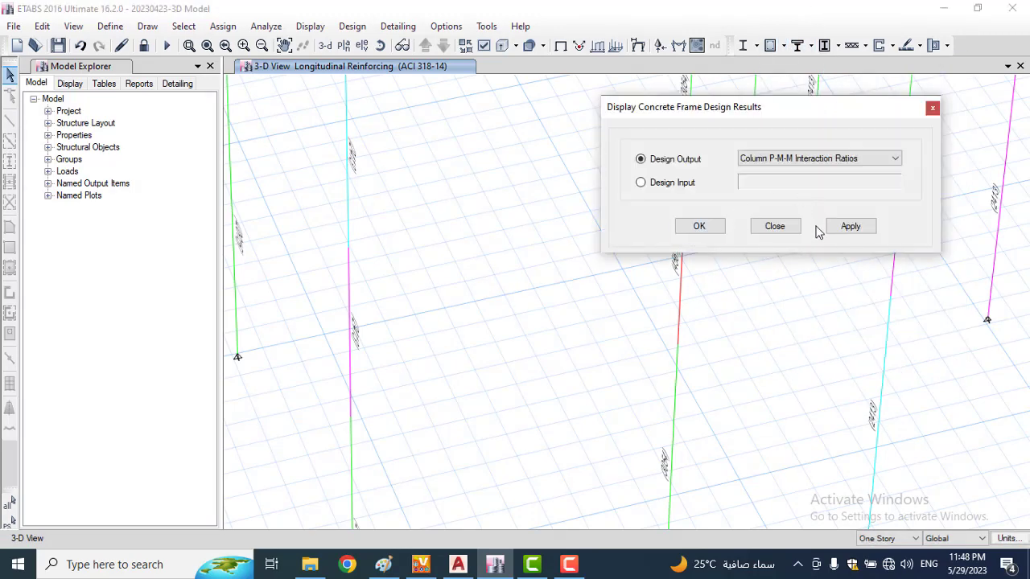
pyautogui.click(851, 226)
pyautogui.click(698, 227)
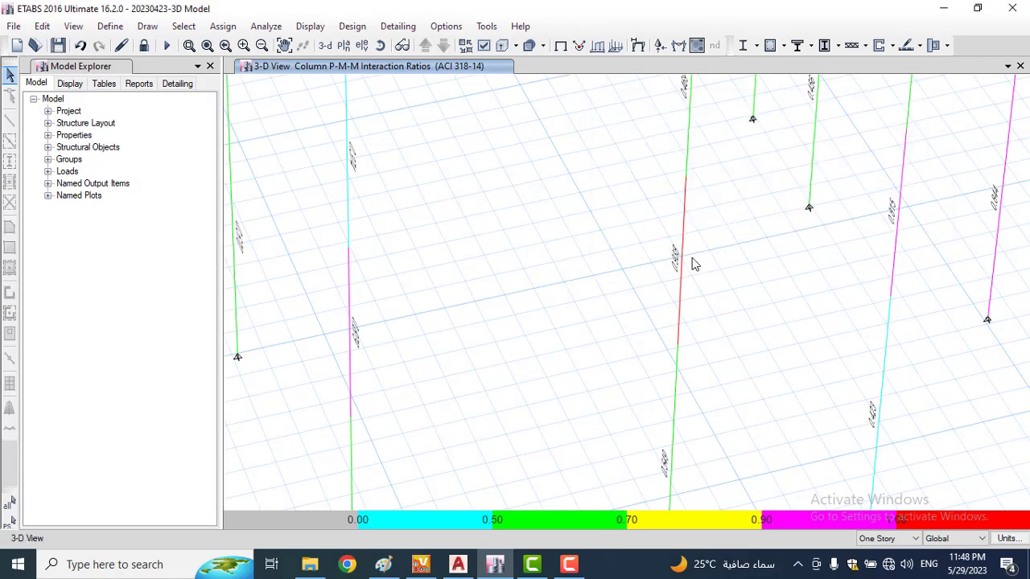
pyautogui.scroll(-5, 695, 265)
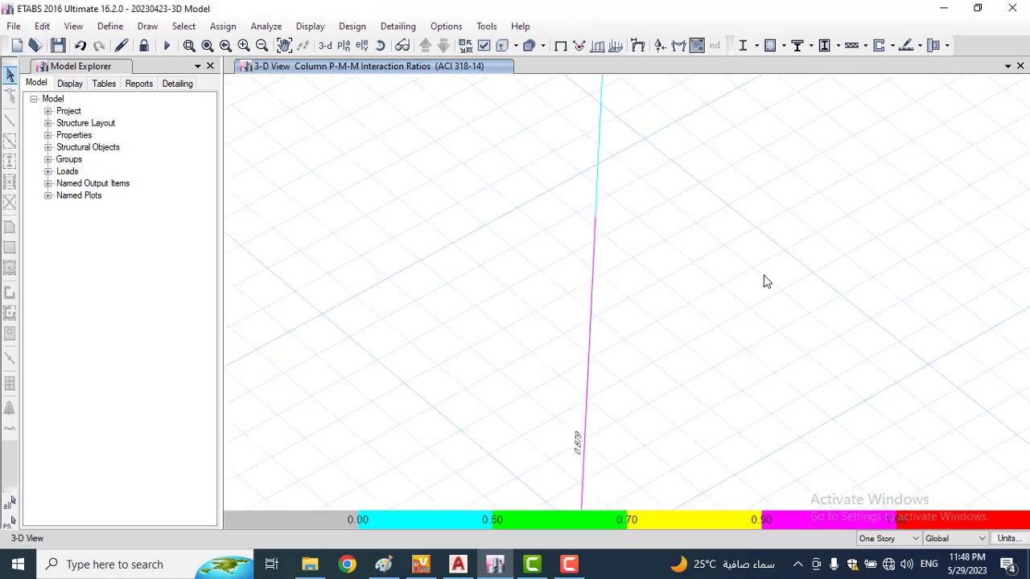
pyautogui.scroll(5, 767, 281)
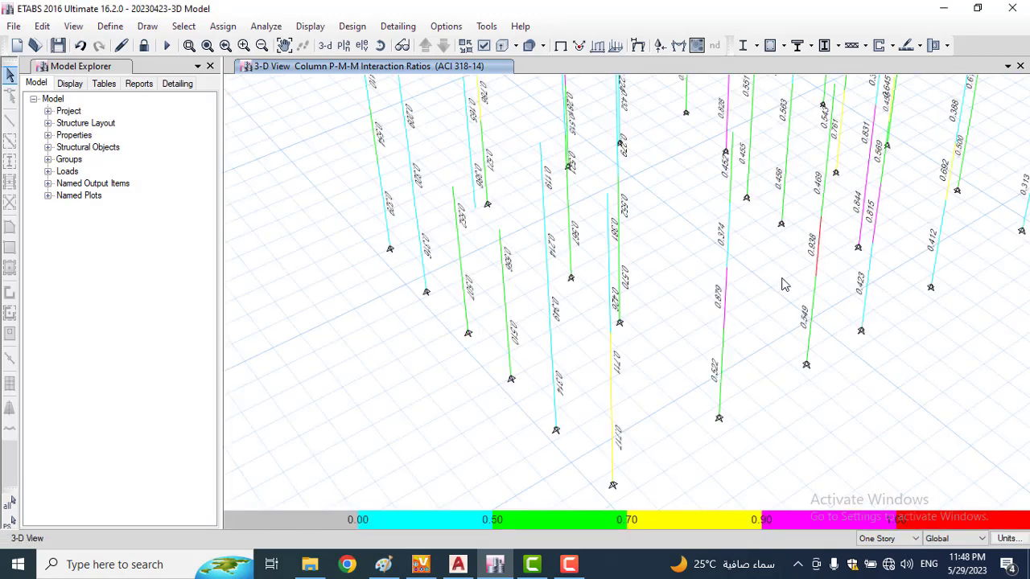
pyautogui.scroll(3, 828, 256)
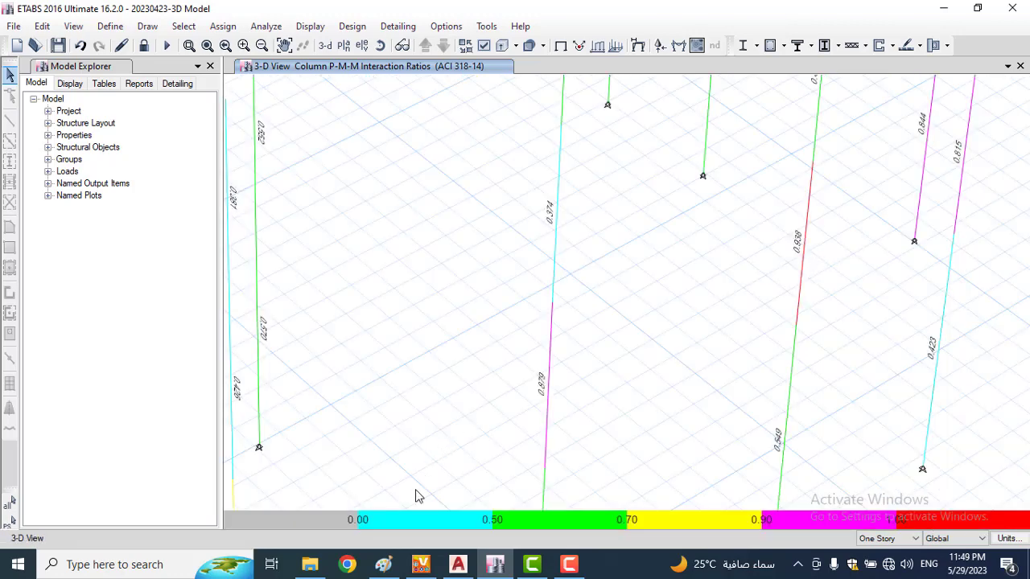
# Step: Switch to Paint, underline 1.04, write "1) 0.938" below it and start a second line numbered 2), rechecking the ratio in ETABS
pyautogui.click(382, 564)
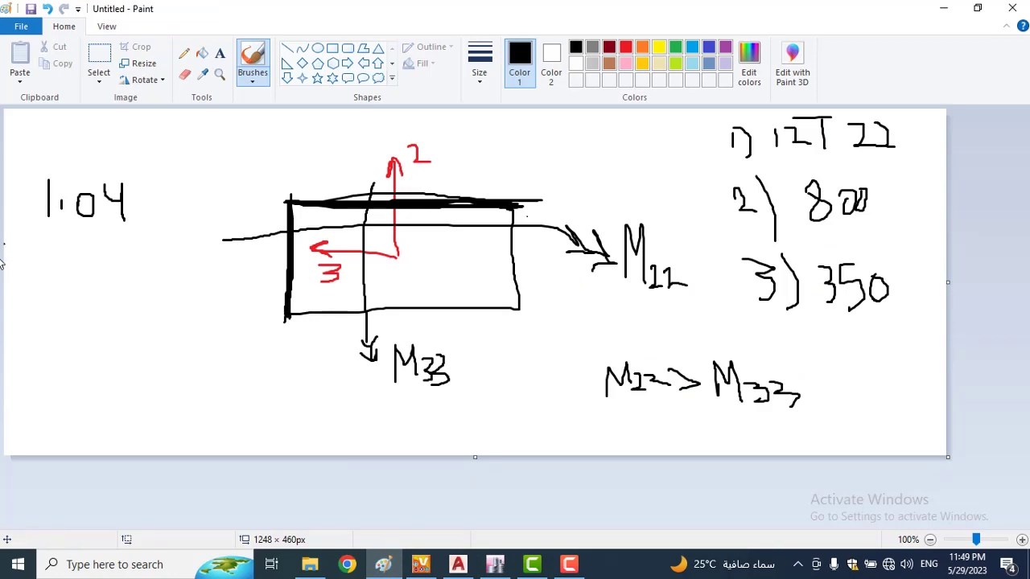
pyautogui.moveTo(58, 233); pyautogui.dragTo(113, 235)
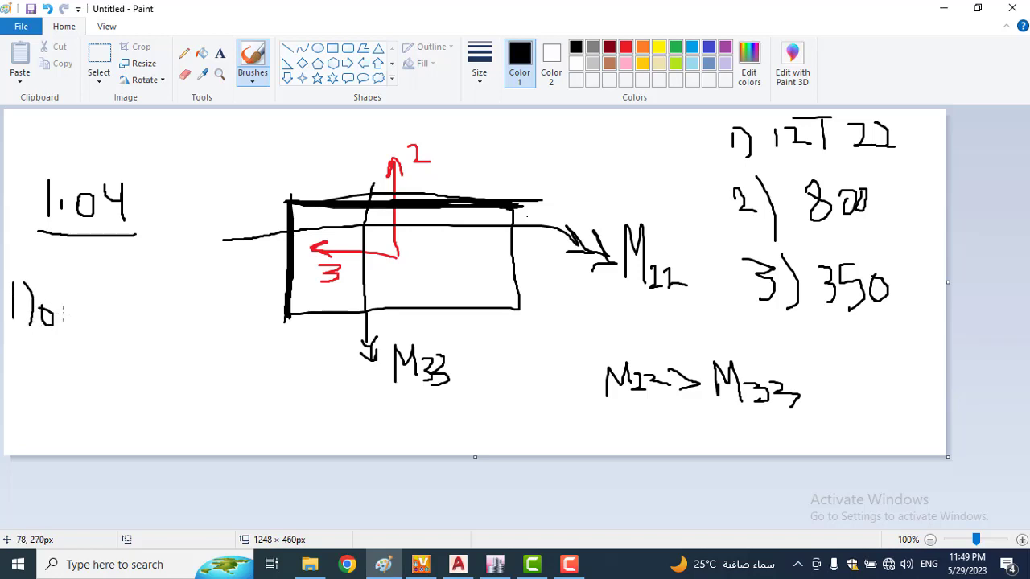
pyautogui.moveTo(83, 296); pyautogui.dragTo(90, 307)
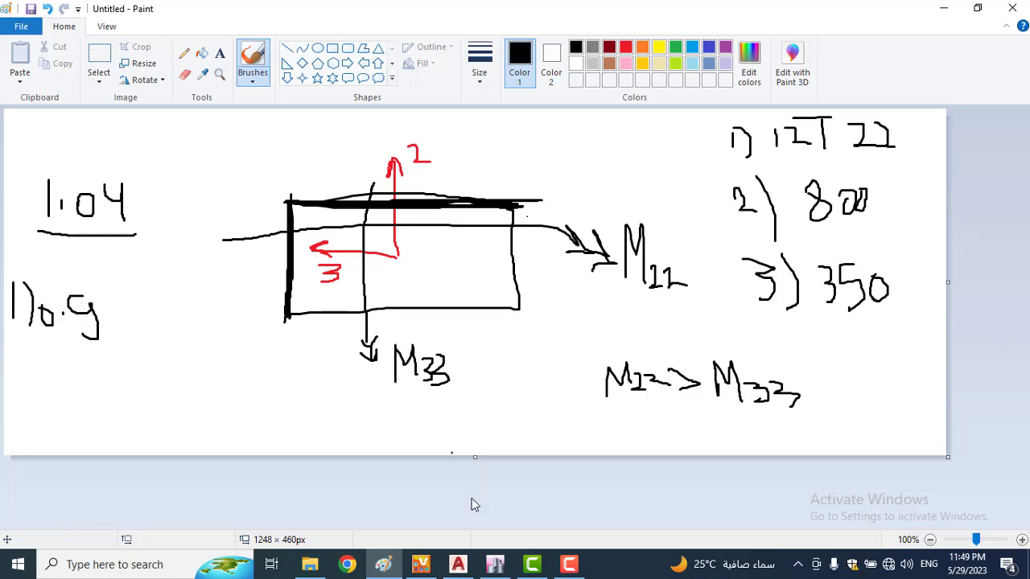
pyautogui.click(502, 563)
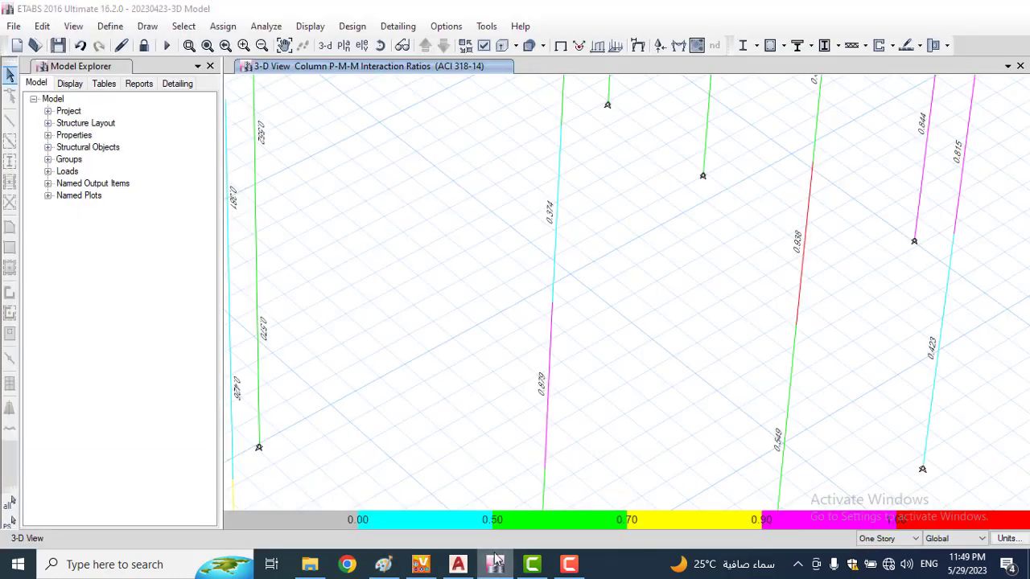
pyautogui.click(382, 564)
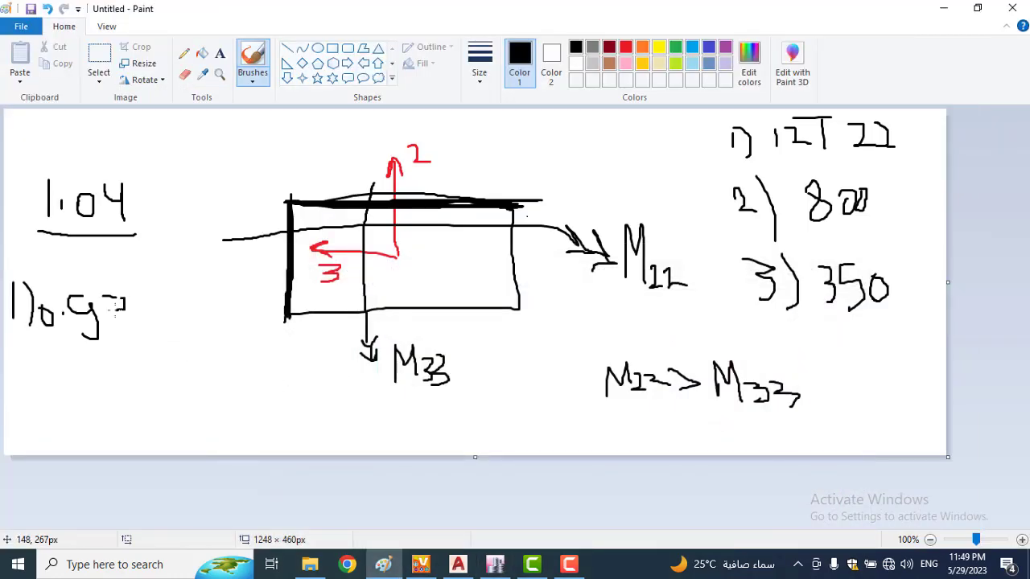
pyautogui.moveTo(145, 294)
pyautogui.mouseDown()
pyautogui.moveTo(142, 318)
pyautogui.moveTo(146, 296)
pyautogui.mouseUp()
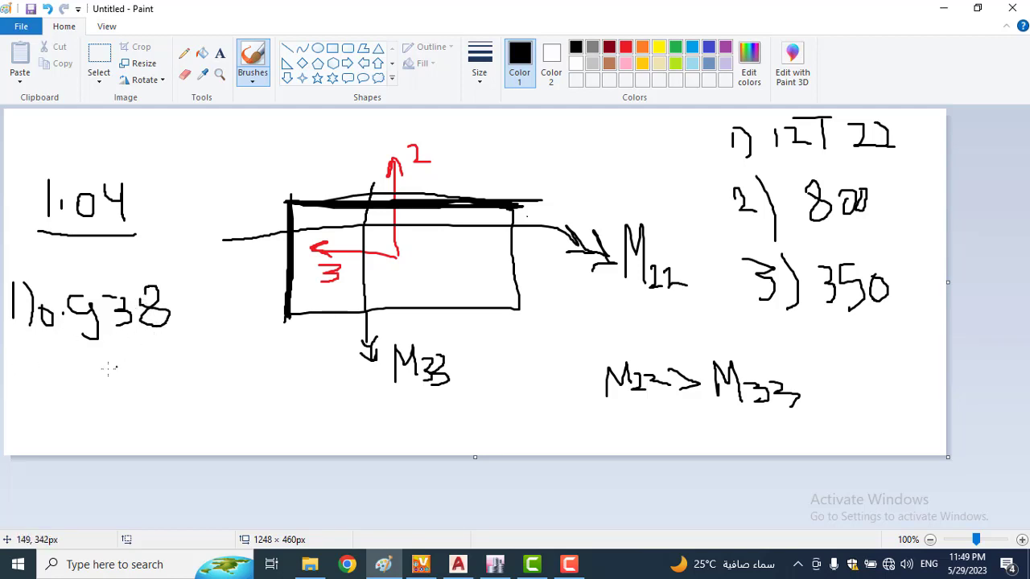
pyautogui.moveTo(14, 359)
pyautogui.mouseDown()
pyautogui.moveTo(18, 376)
pyautogui.moveTo(39, 378)
pyautogui.moveTo(41, 362)
pyautogui.moveTo(44, 384)
pyautogui.mouseUp()
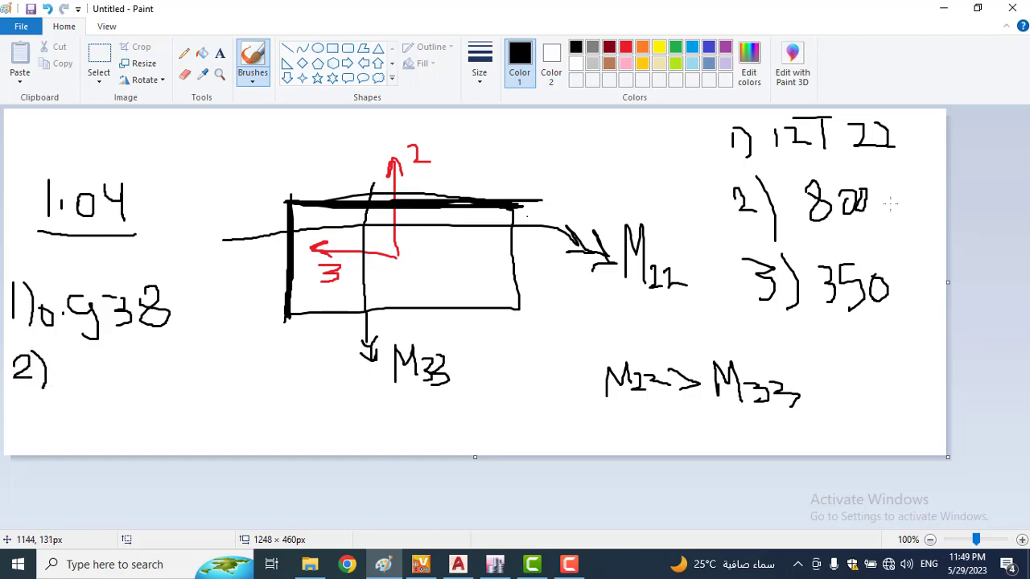
# Step: Return to ETABS and unlock the model, accepting deletion of the analysis results
pyautogui.click(495, 564)
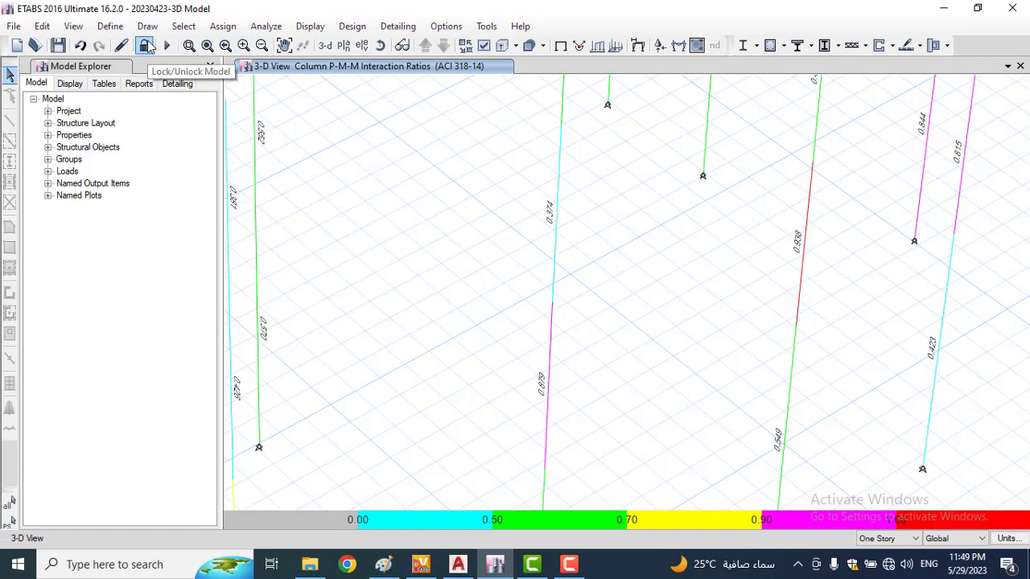
pyautogui.click(146, 45)
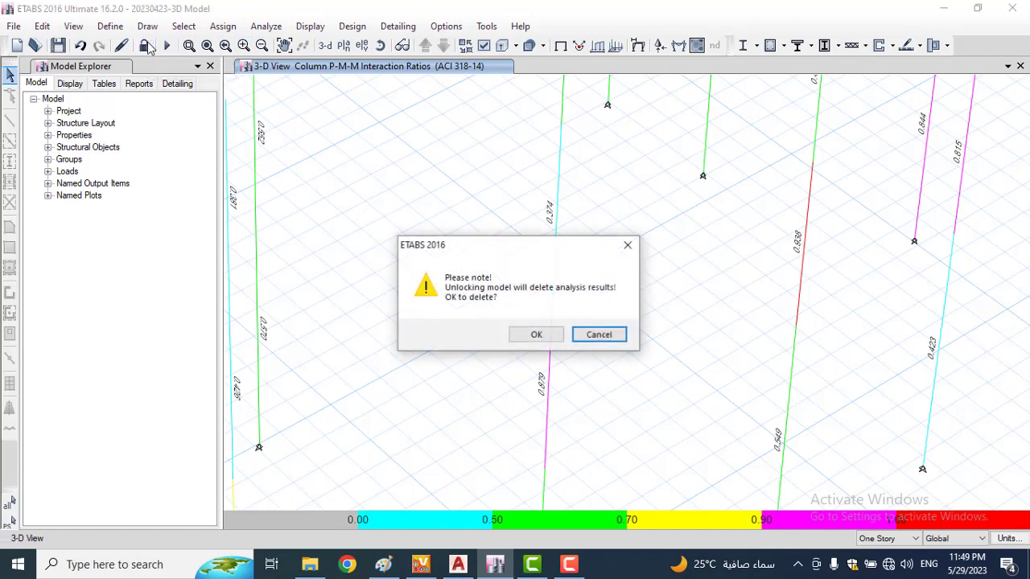
pyautogui.click(537, 335)
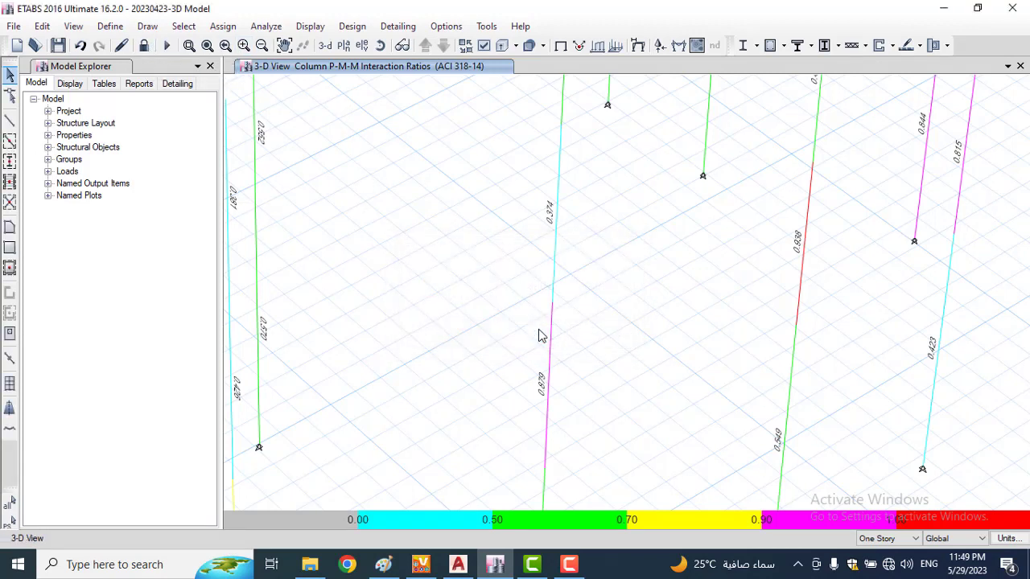
# Step: Open frame section C30-C-300x700-12T22 for editing, rename it C30-C-300x800-12T18 and set its width to 800 mm
pyautogui.click(115, 29)
pyautogui.moveTo(172, 71)
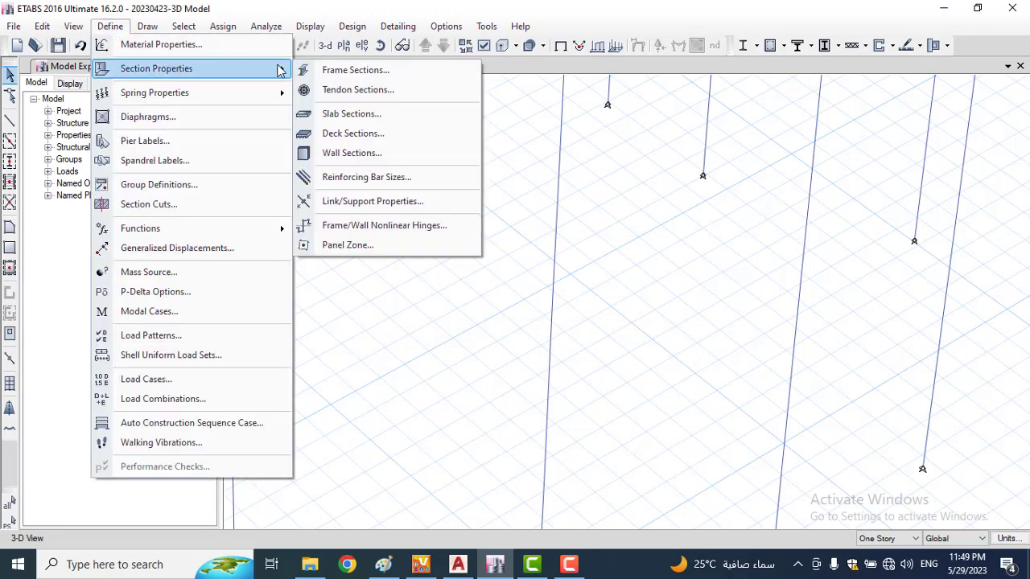
pyautogui.click(384, 72)
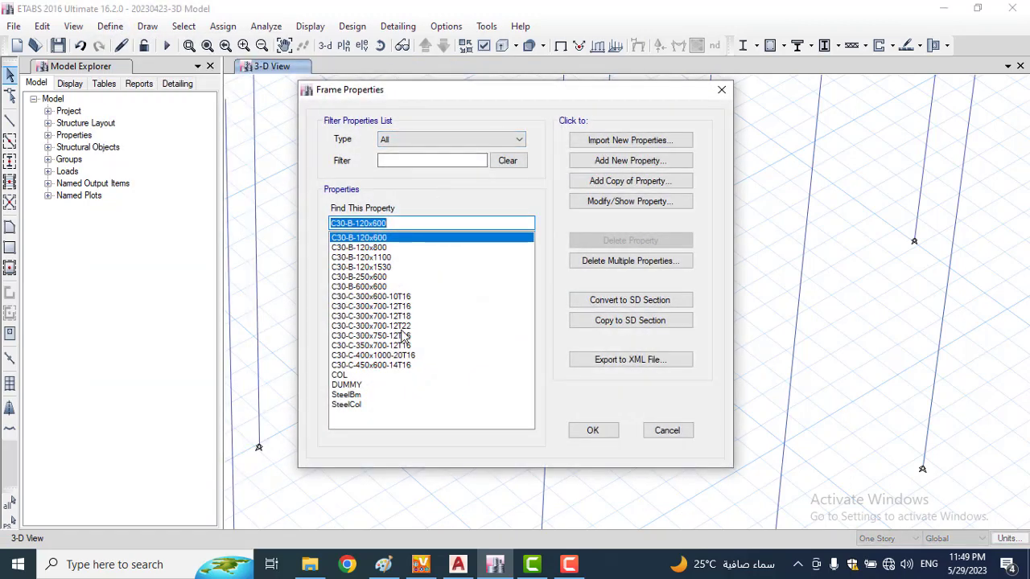
pyautogui.doubleClick(401, 327)
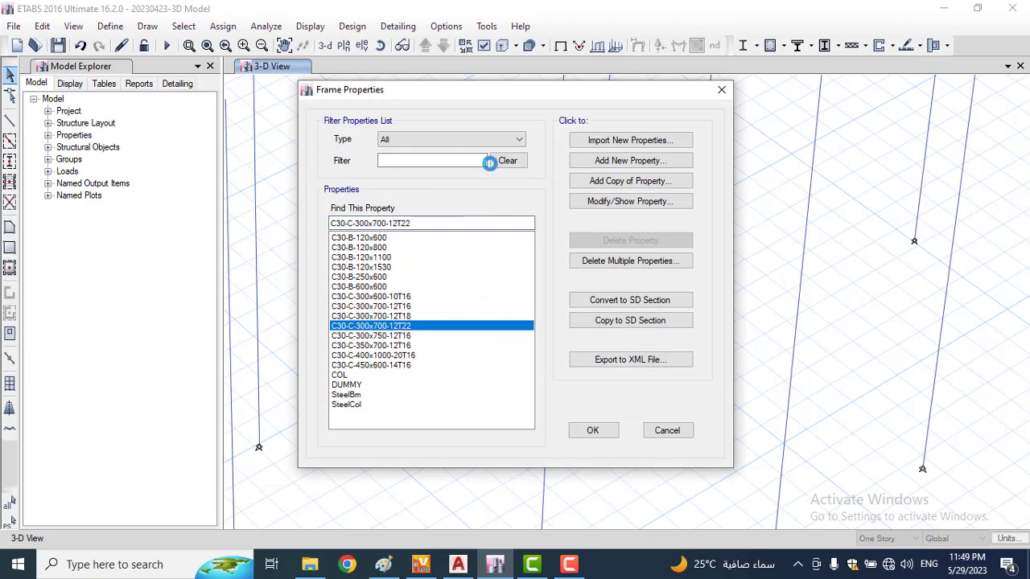
pyautogui.click(513, 104)
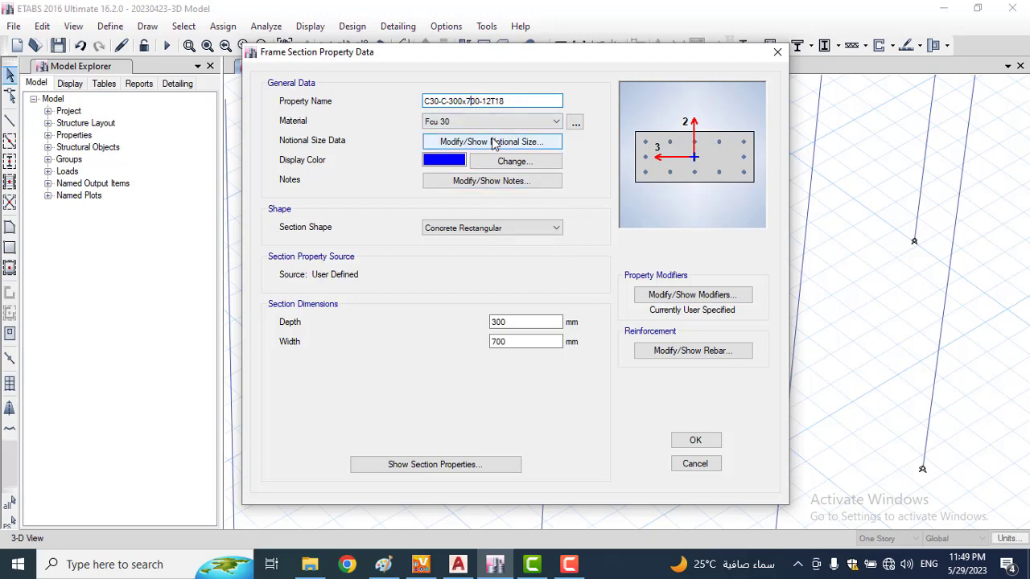
pyautogui.press('BackSpace')
pyautogui.write('8')
pyautogui.moveTo(515, 345); pyautogui.dragTo(416, 347)
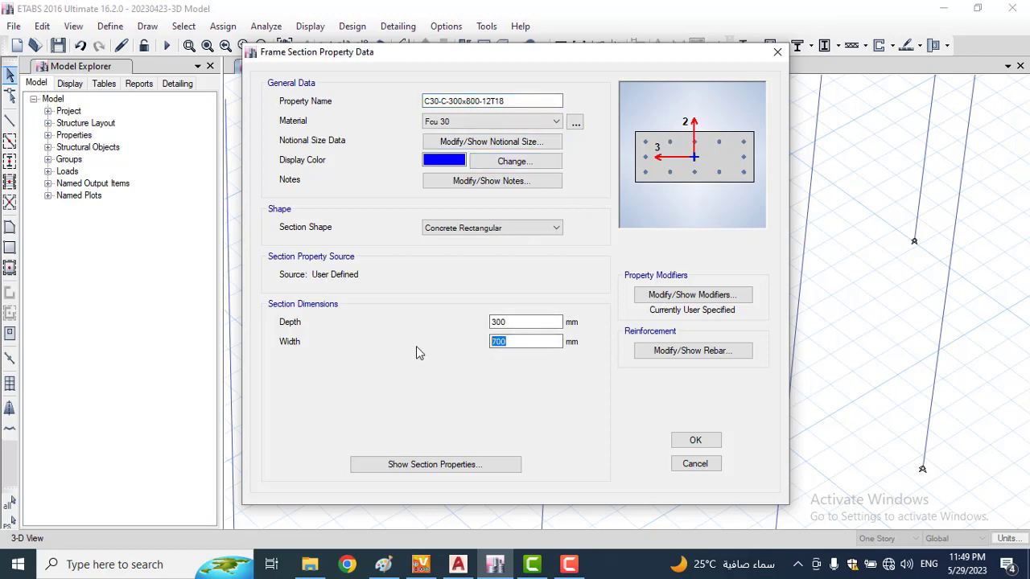
pyautogui.write('800')
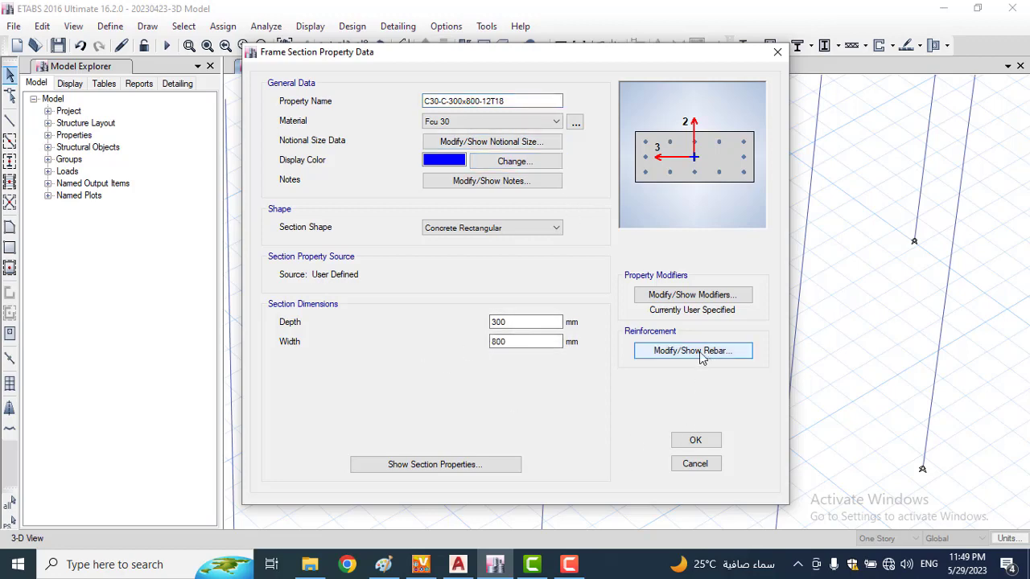
# Step: Set the section's longitudinal and corner bar sizes to 18 and save the frame section definition
pyautogui.click(693, 352)
pyautogui.click(550, 290)
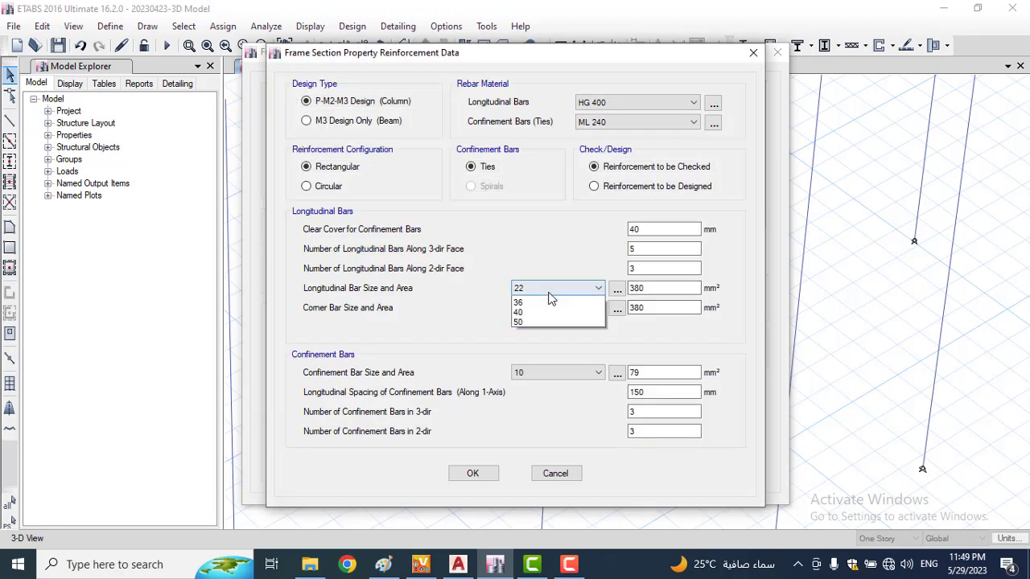
pyautogui.click(541, 372)
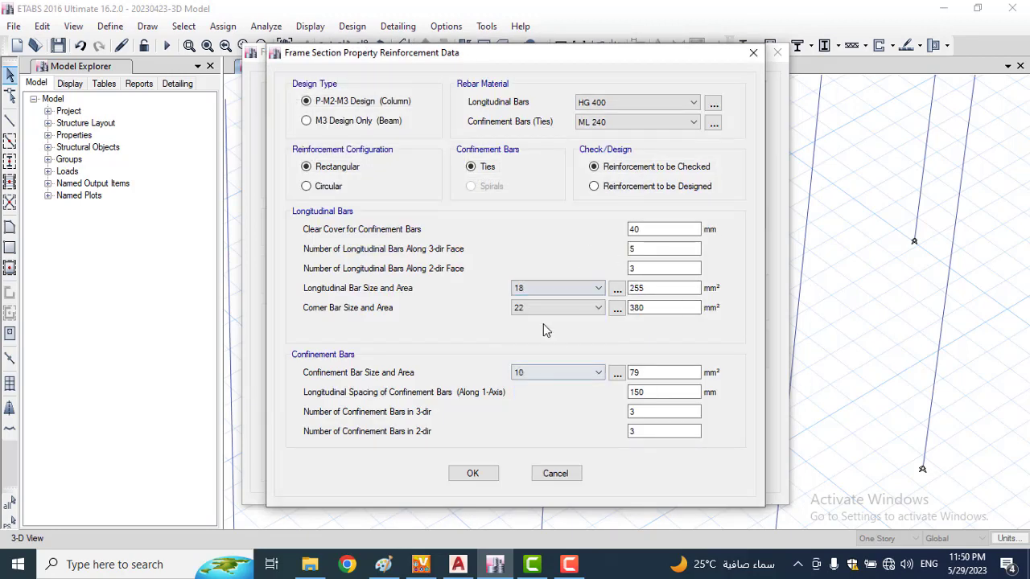
pyautogui.click(543, 311)
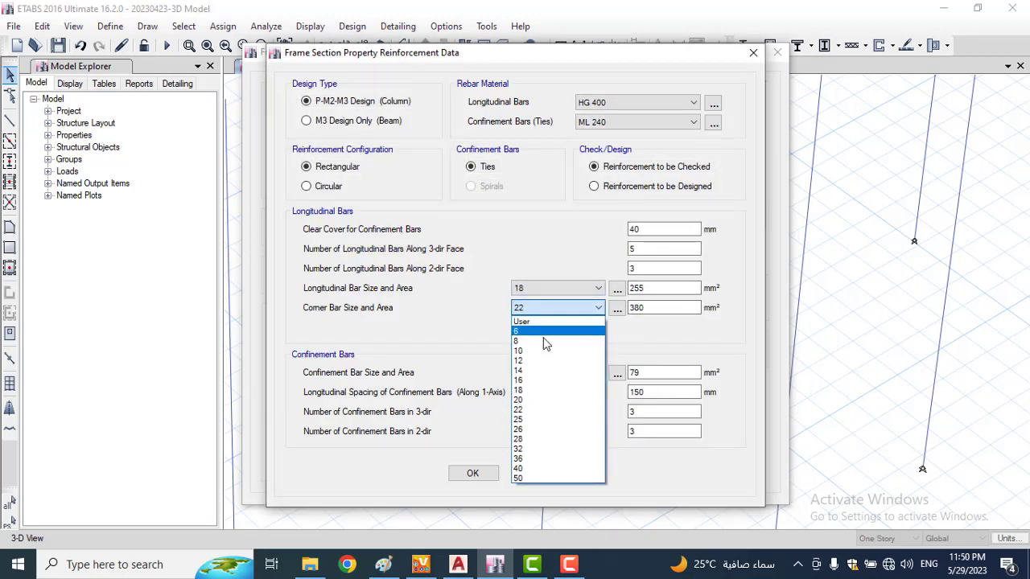
pyautogui.click(537, 391)
pyautogui.click(473, 473)
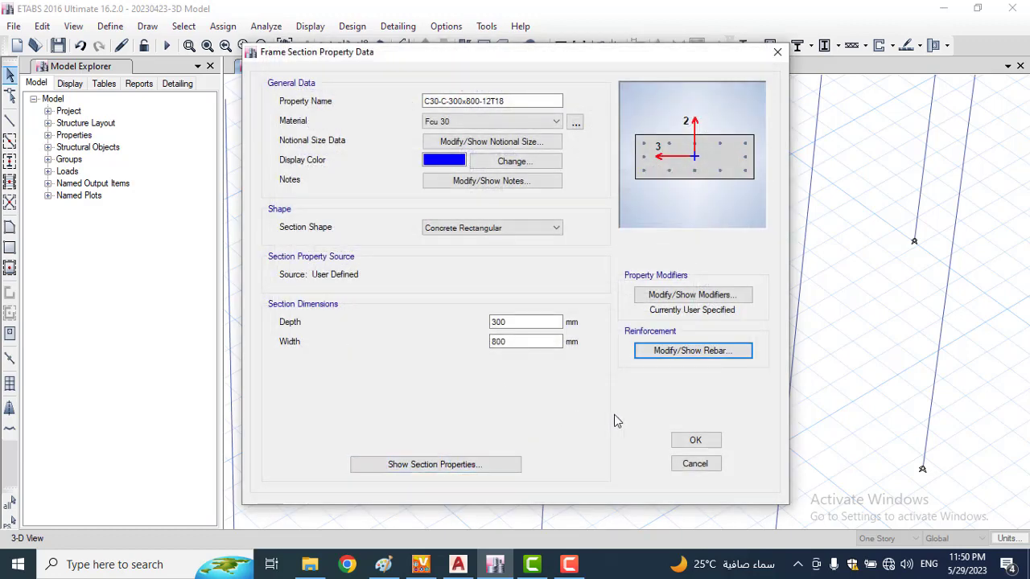
pyautogui.click(683, 441)
pyautogui.click(594, 432)
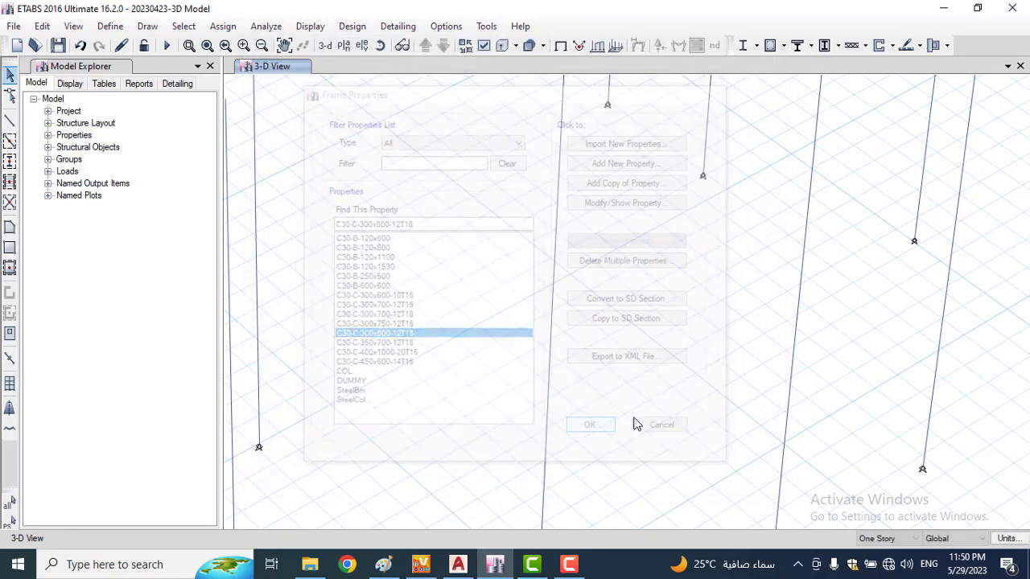
# Step: Check the section property assigned to ground-story column C6 in its column information
pyautogui.scroll(-3, 772, 329)
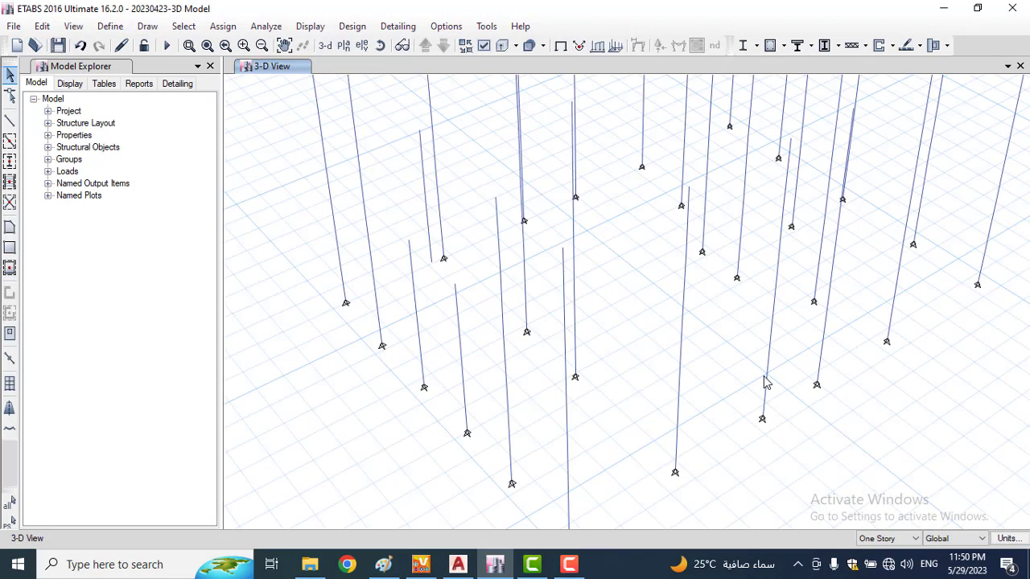
pyautogui.click(773, 323)
pyautogui.rightClick(773, 321)
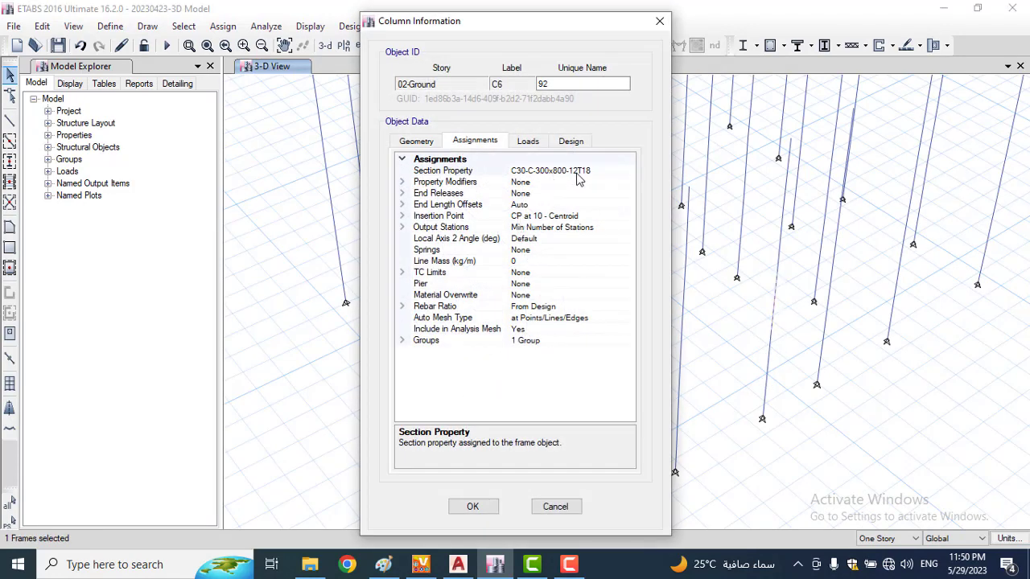
pyautogui.click(659, 21)
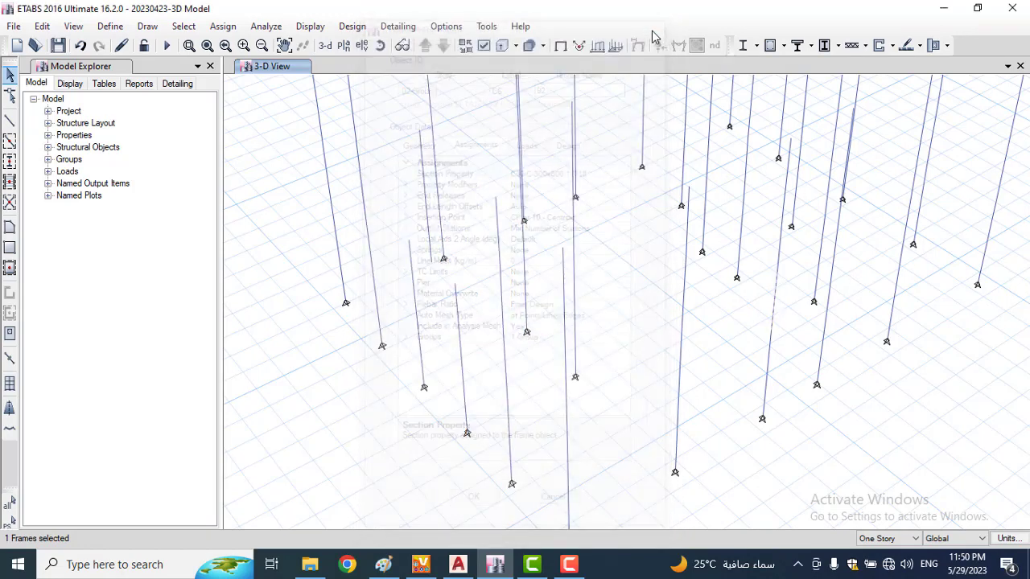
# Step: Run the model analysis, looking over the option notes in Paint while it runs, and return to ETABS
pyautogui.click(166, 45)
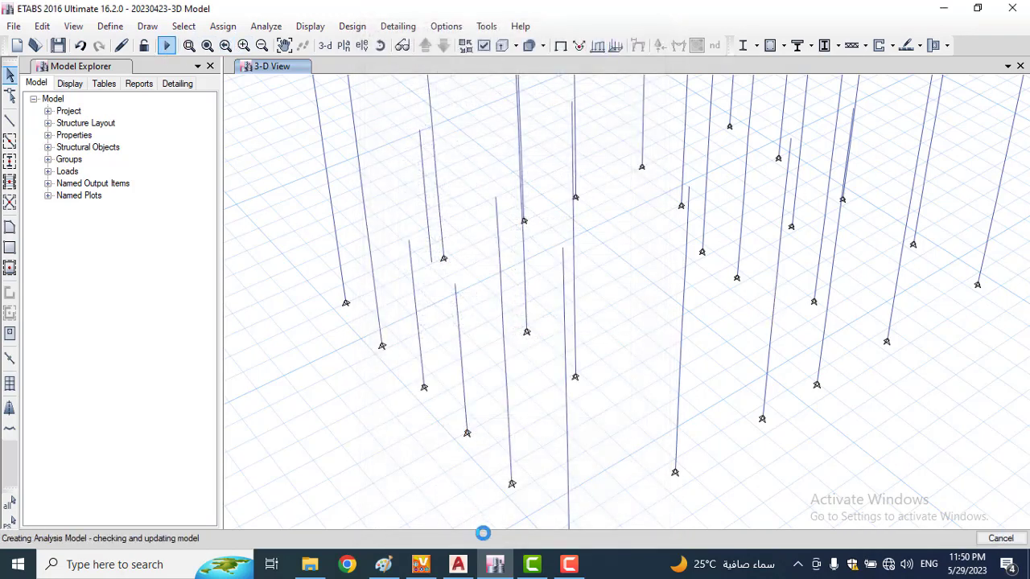
pyautogui.click(383, 564)
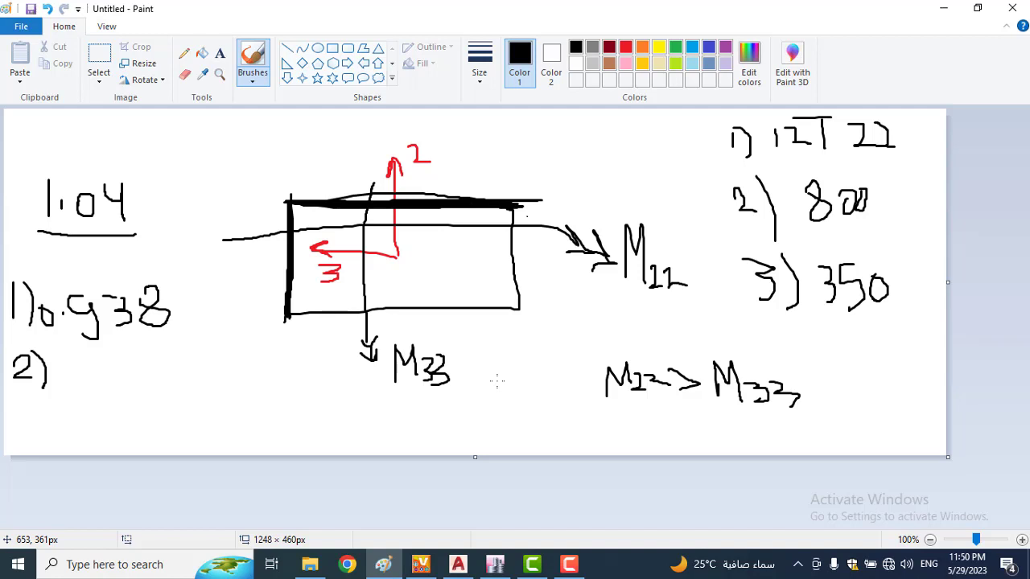
pyautogui.click(495, 565)
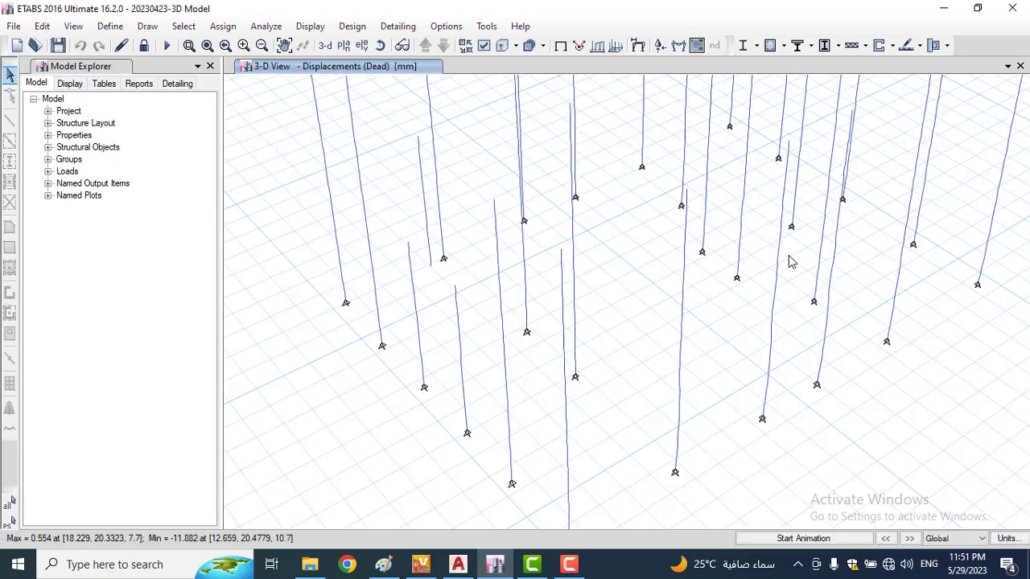
# Step: Select the ground-story column C6 and run the concrete frame design check on it
pyautogui.moveTo(789, 255); pyautogui.dragTo(763, 362)
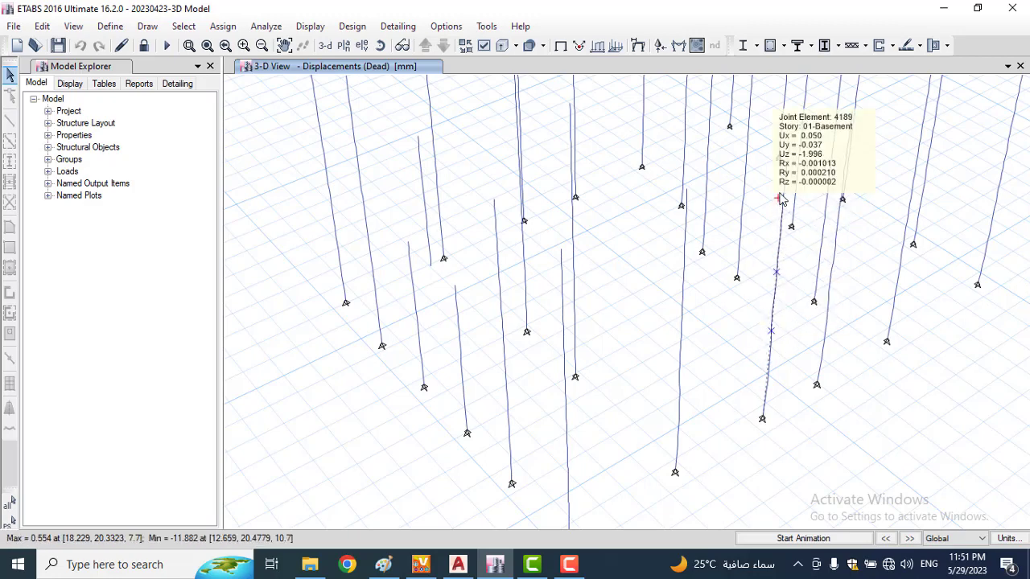
pyautogui.rightClick(729, 320)
pyautogui.click(769, 405)
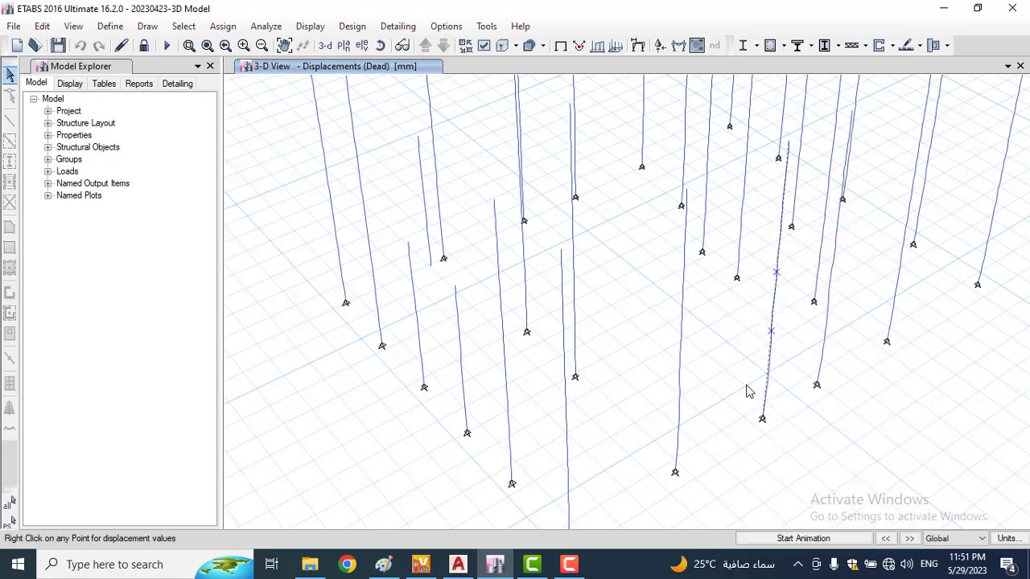
pyautogui.moveTo(743, 243); pyautogui.dragTo(674, 412)
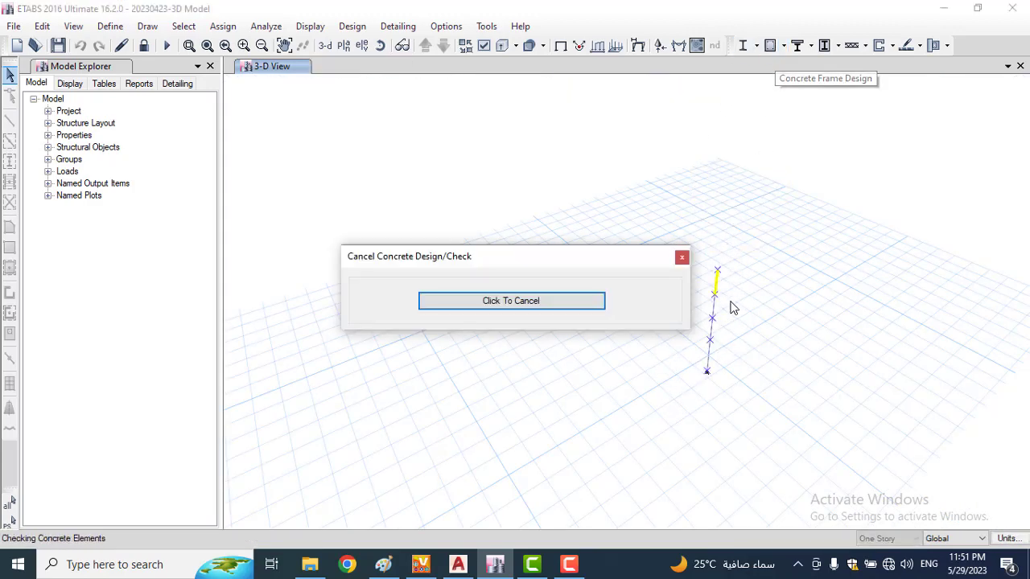
pyautogui.scroll(5, 712, 348)
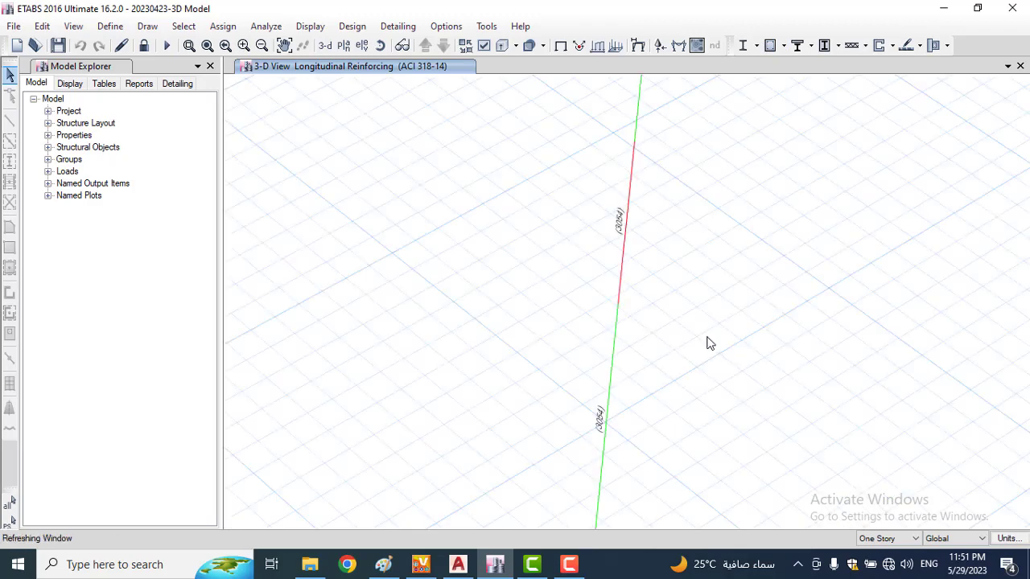
pyautogui.scroll(2, 640, 233)
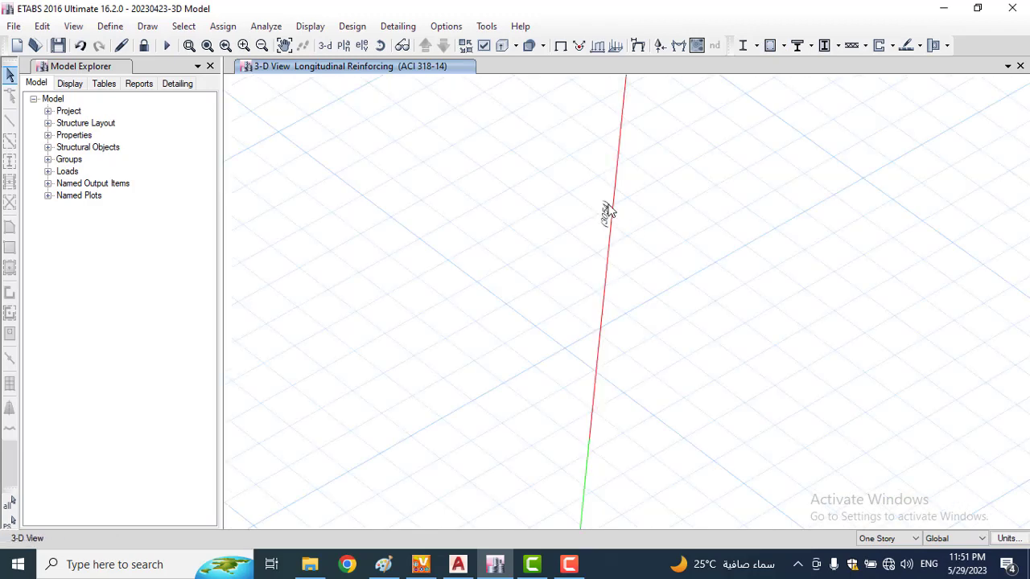
# Step: Display the Column P-M-M Interaction Ratios as the concrete design output for the checked column
pyautogui.click(782, 46)
pyautogui.click(851, 236)
pyautogui.click(850, 226)
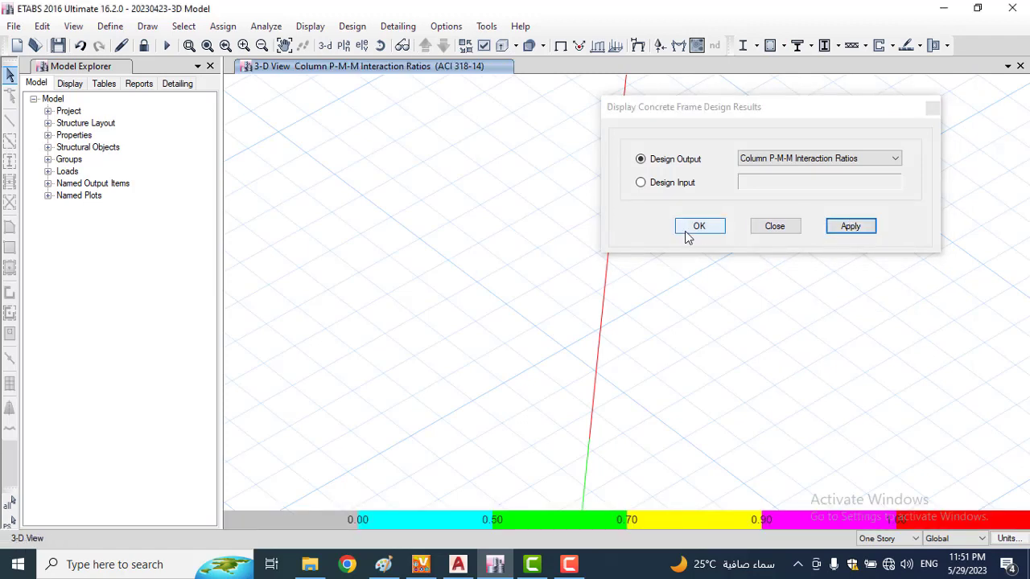
pyautogui.click(685, 231)
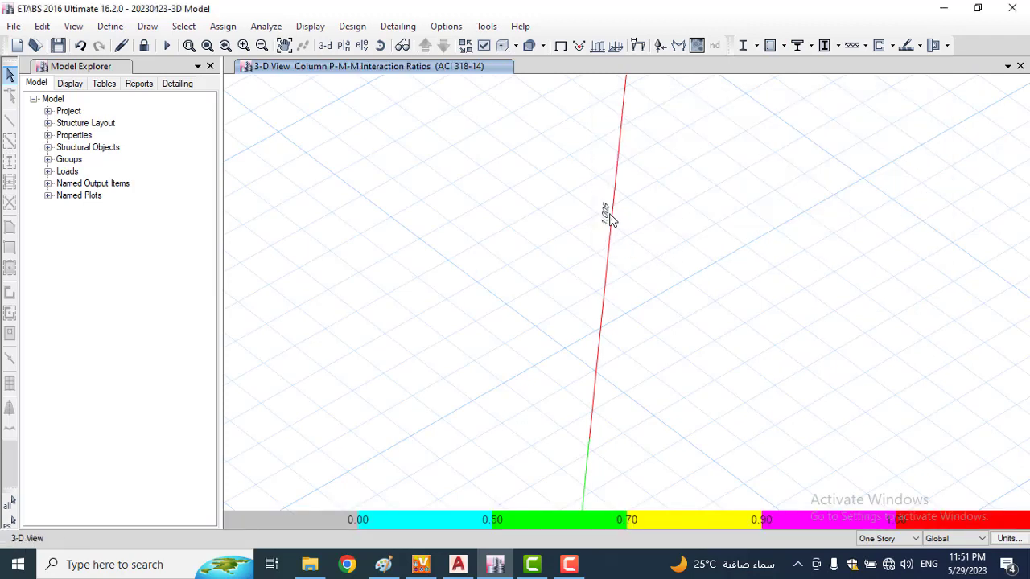
# Step: Switch to Paint, write "2) 1.005" below the first option's ratio and start a new entry with "3)"
pyautogui.click(382, 573)
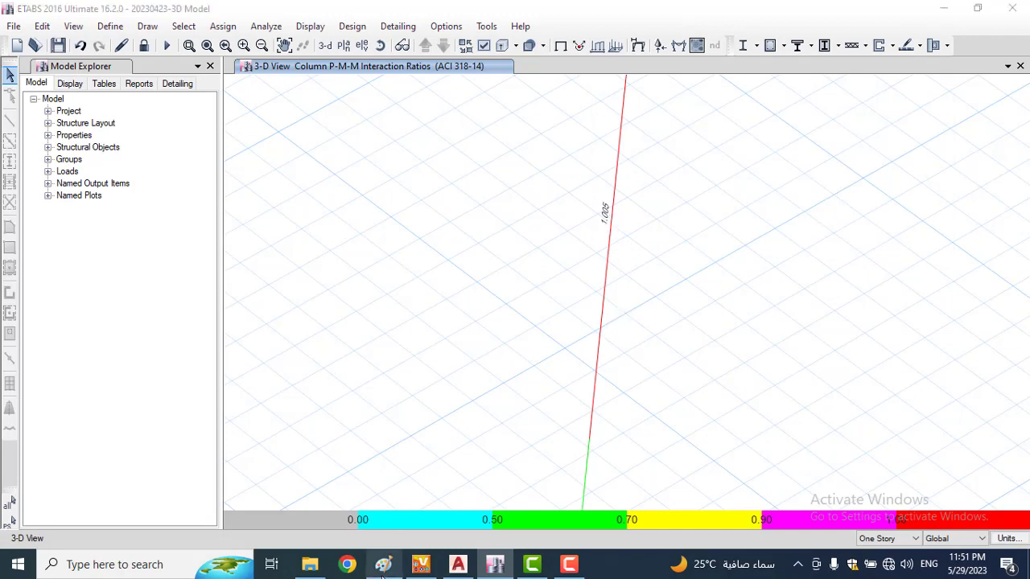
pyautogui.moveTo(59, 359)
pyautogui.mouseDown()
pyautogui.moveTo(60, 392)
pyautogui.moveTo(83, 375)
pyautogui.moveTo(110, 383)
pyautogui.moveTo(99, 373)
pyautogui.moveTo(129, 361)
pyautogui.moveTo(136, 382)
pyautogui.mouseUp()
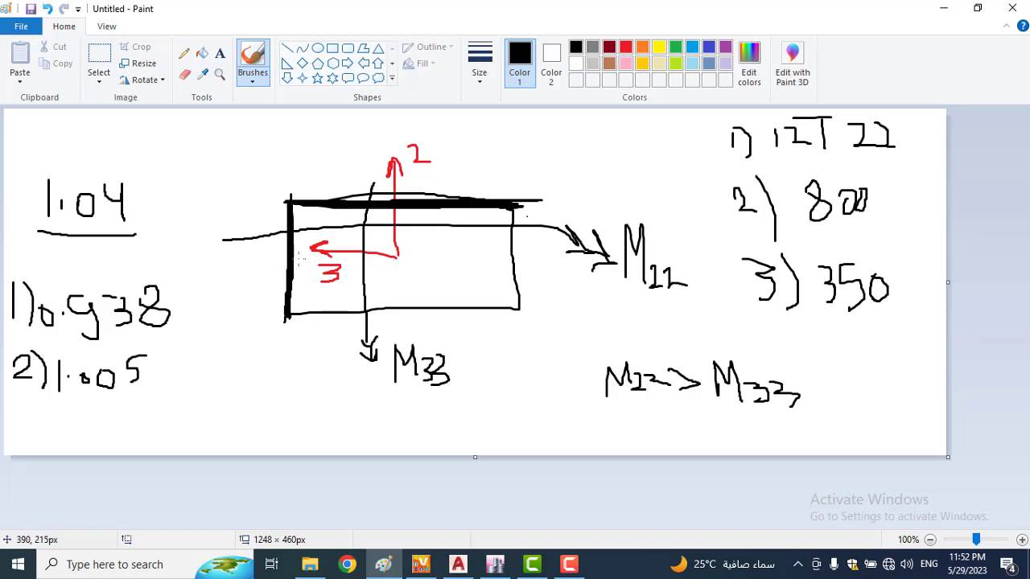
pyautogui.moveTo(290, 204); pyautogui.dragTo(507, 200)
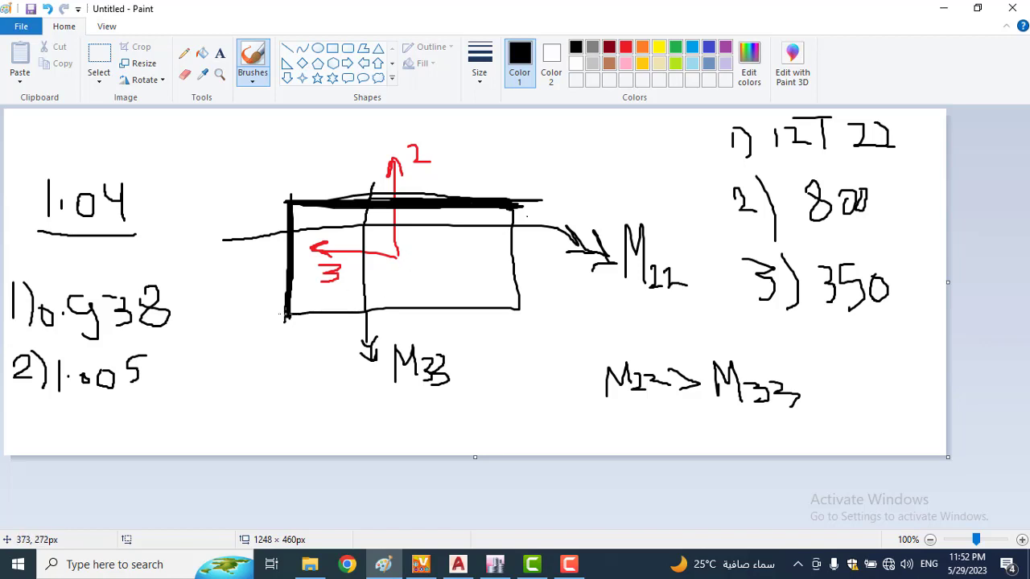
pyautogui.moveTo(15, 405); pyautogui.dragTo(13, 439)
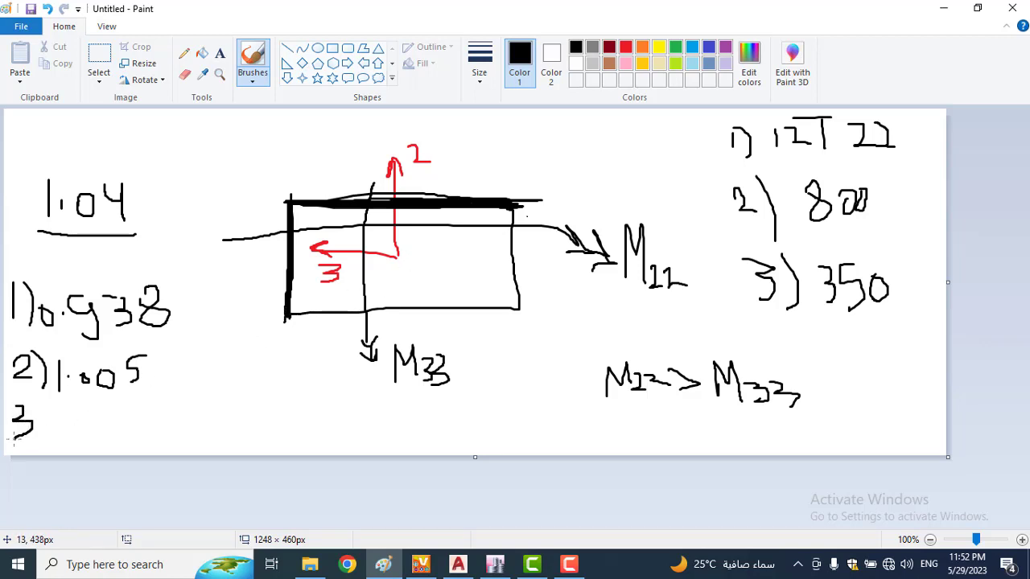
pyautogui.moveTo(42, 400); pyautogui.dragTo(55, 444)
# Step: Return to ETABS, unlock the model and open frame section C30-C-300x800-12T18 for editing
pyautogui.click(497, 563)
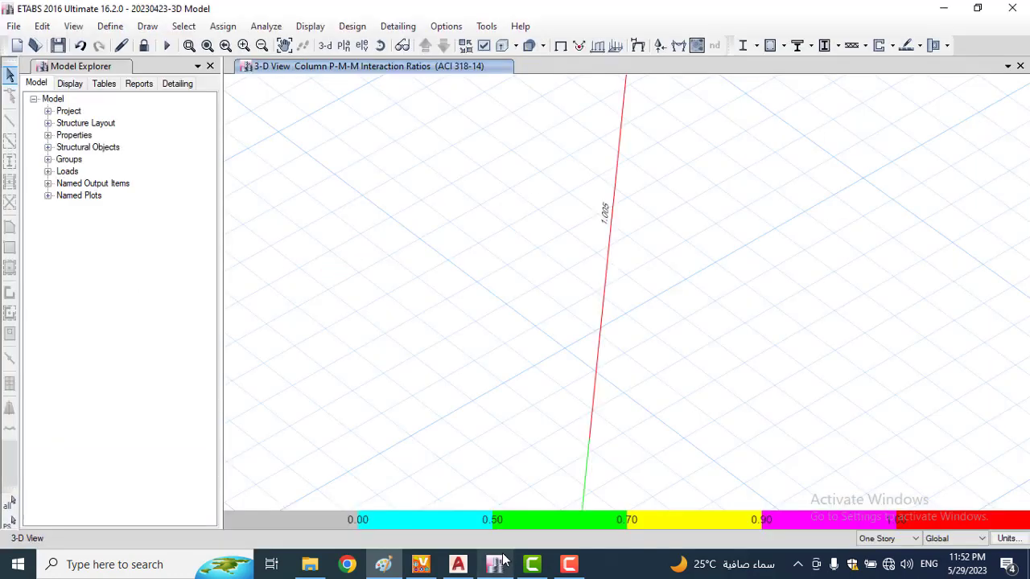
pyautogui.click(148, 47)
pyautogui.click(510, 336)
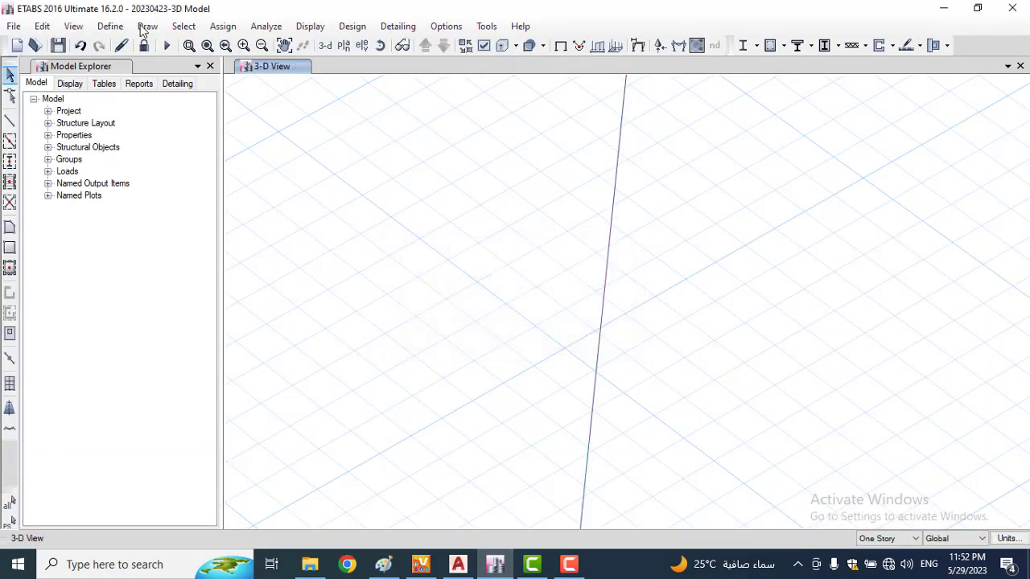
pyautogui.click(111, 26)
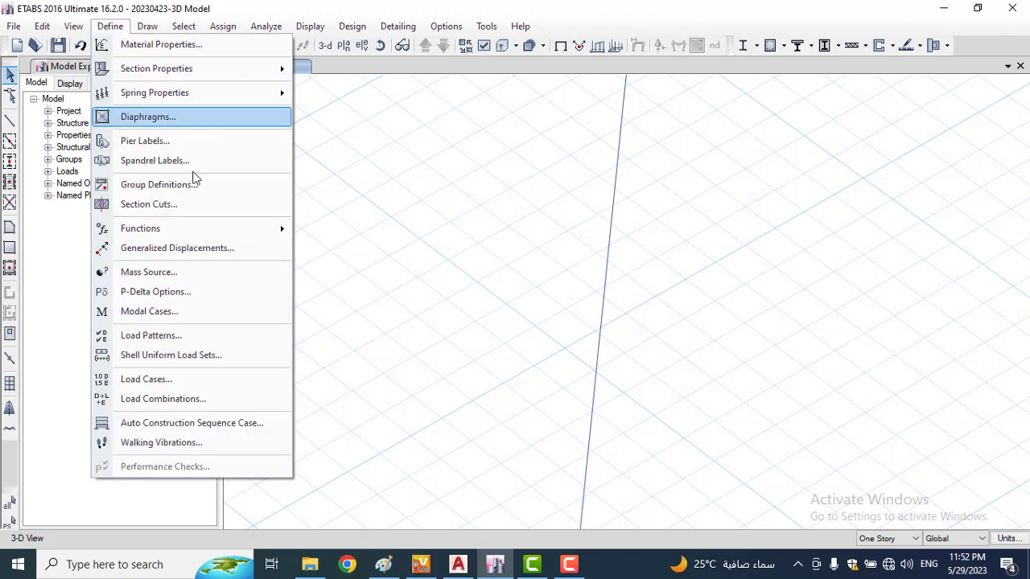
pyautogui.moveTo(163, 77)
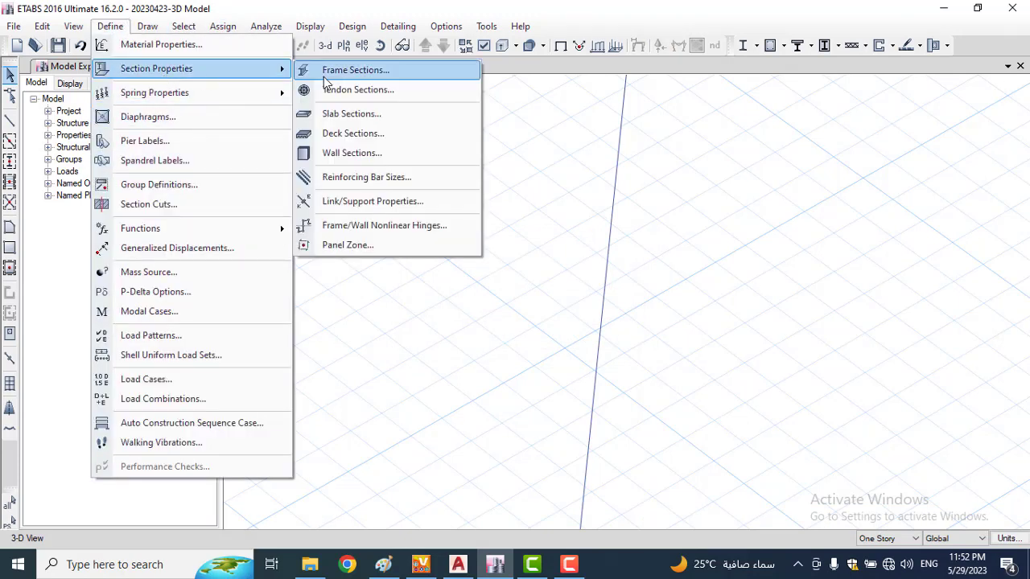
pyautogui.click(354, 68)
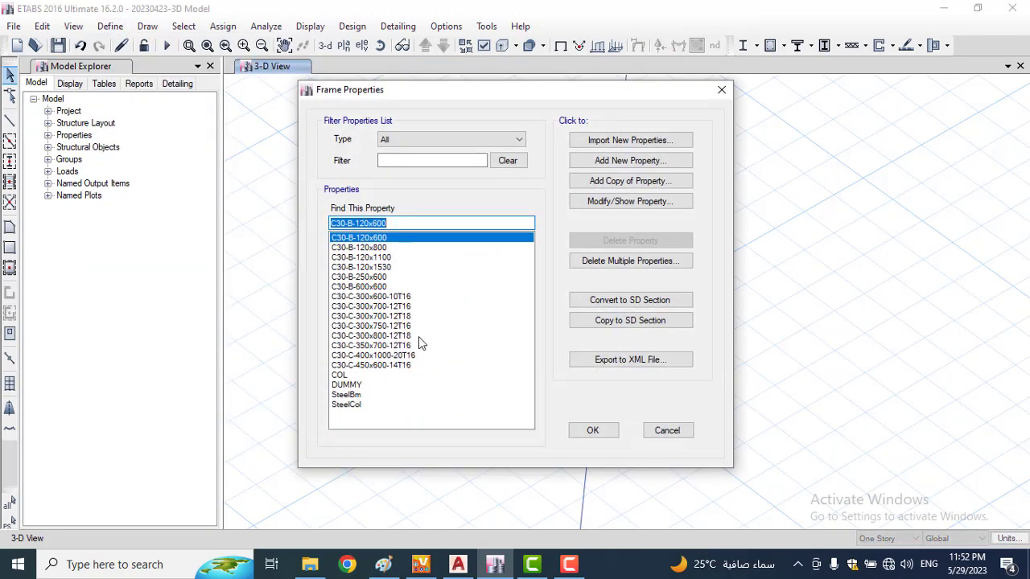
pyautogui.click(407, 336)
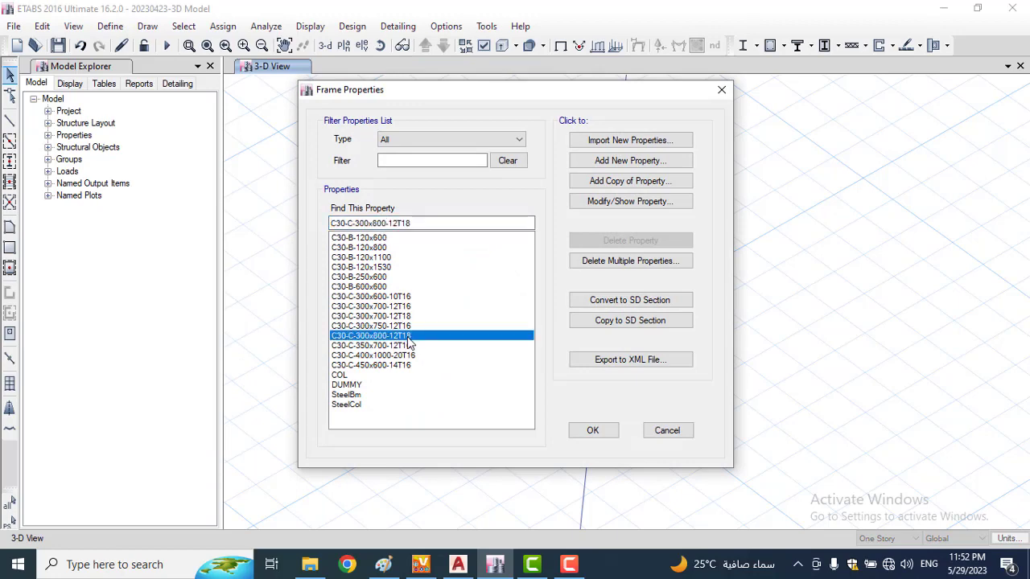
pyautogui.doubleClick(407, 338)
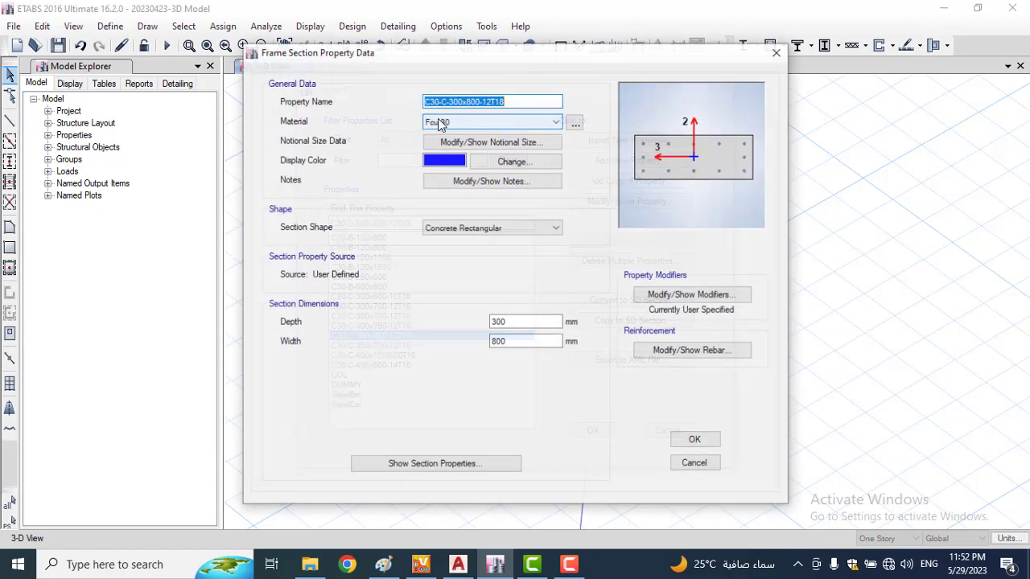
# Step: Rename the section C30-C-350x700-12T18, set its depth to 350 mm and save the frame section definition
pyautogui.click(470, 101)
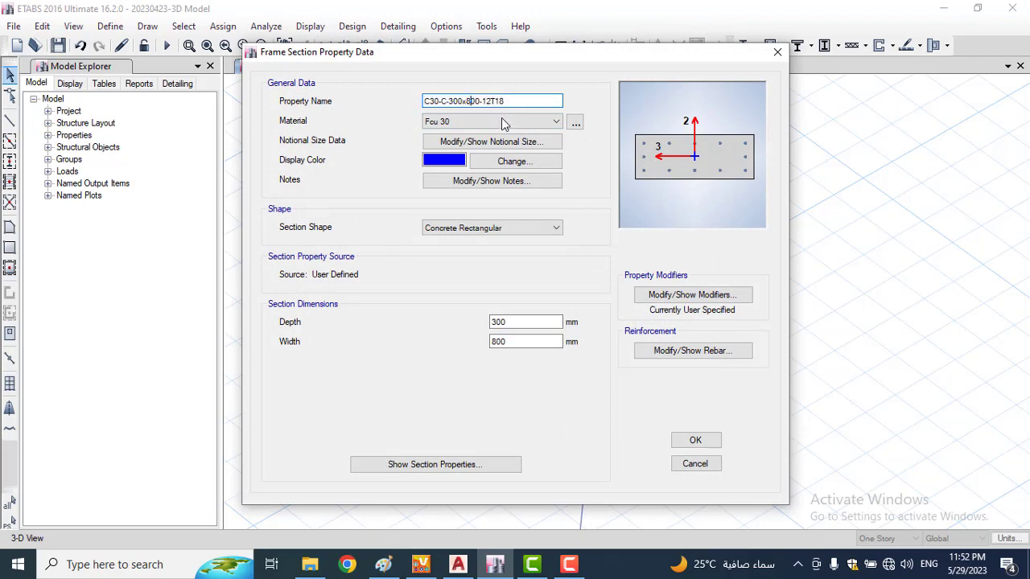
pyautogui.press('BackSpace')
pyautogui.write('7')
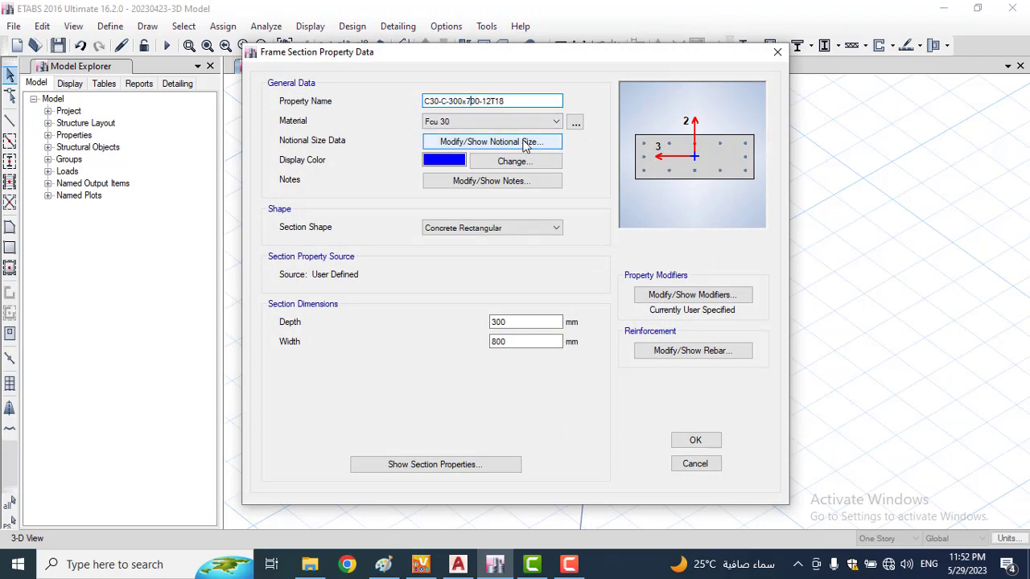
pyautogui.press('BackSpace')
pyautogui.write('5')
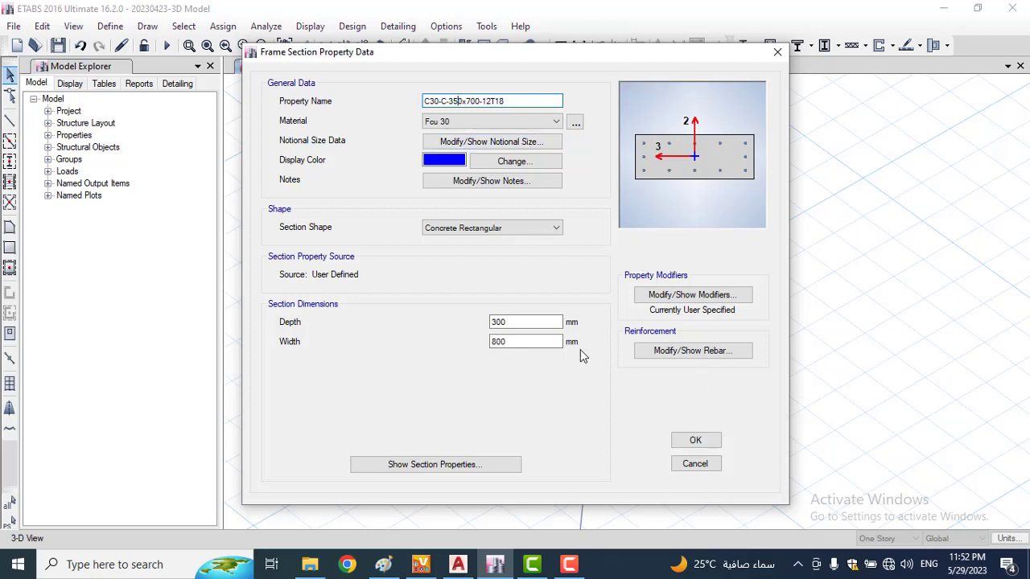
pyautogui.moveTo(541, 322); pyautogui.dragTo(402, 328)
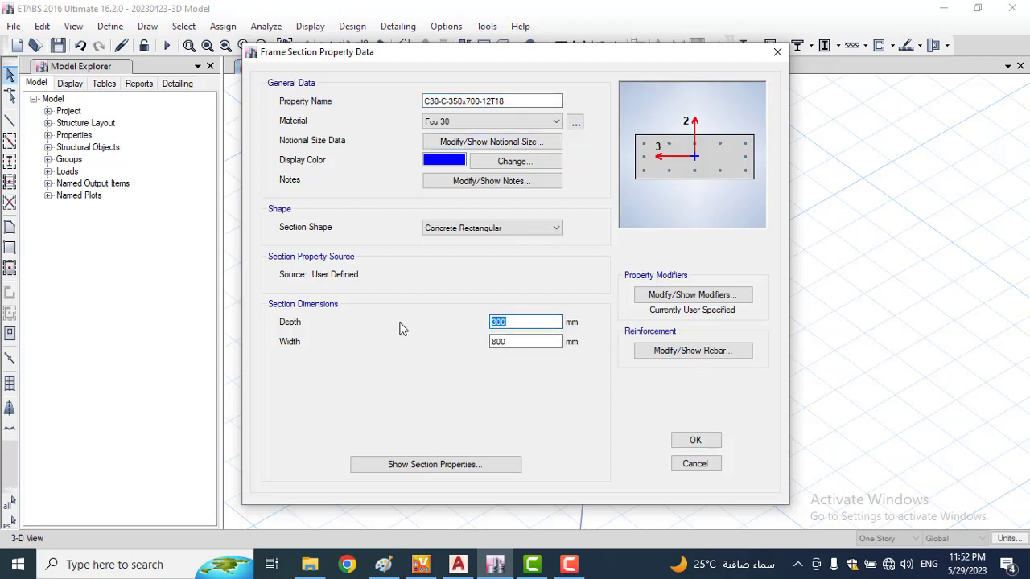
pyautogui.write('350')
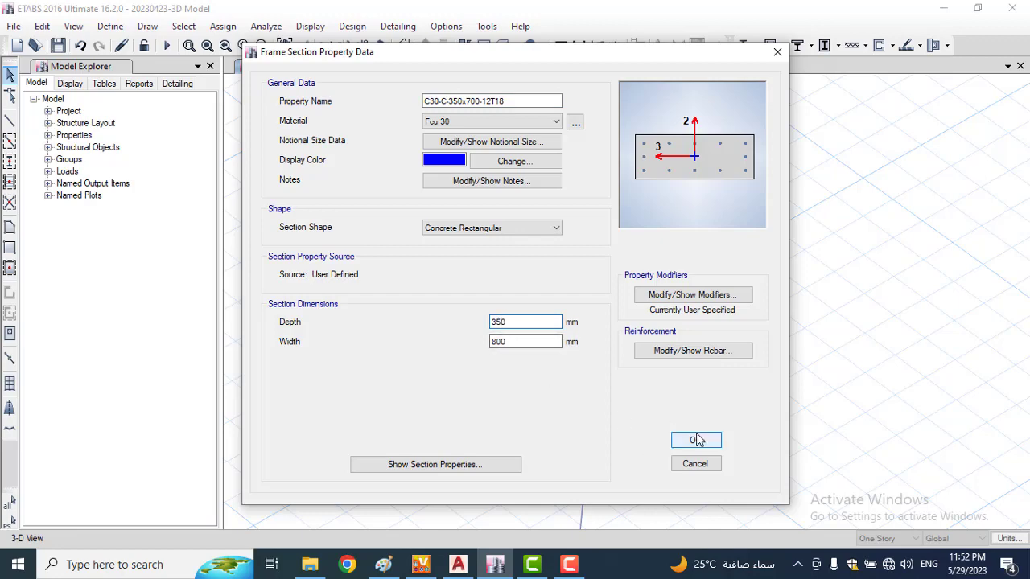
pyautogui.click(698, 440)
pyautogui.click(592, 434)
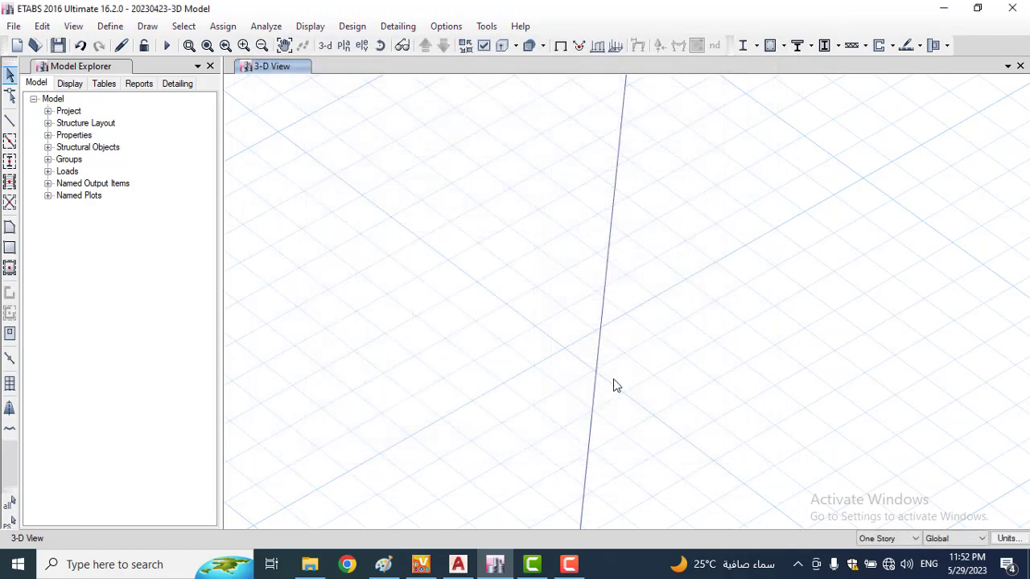
# Step: Check which section property is assigned to ground-story column C6 in its column information
pyautogui.scroll(-3, 653, 334)
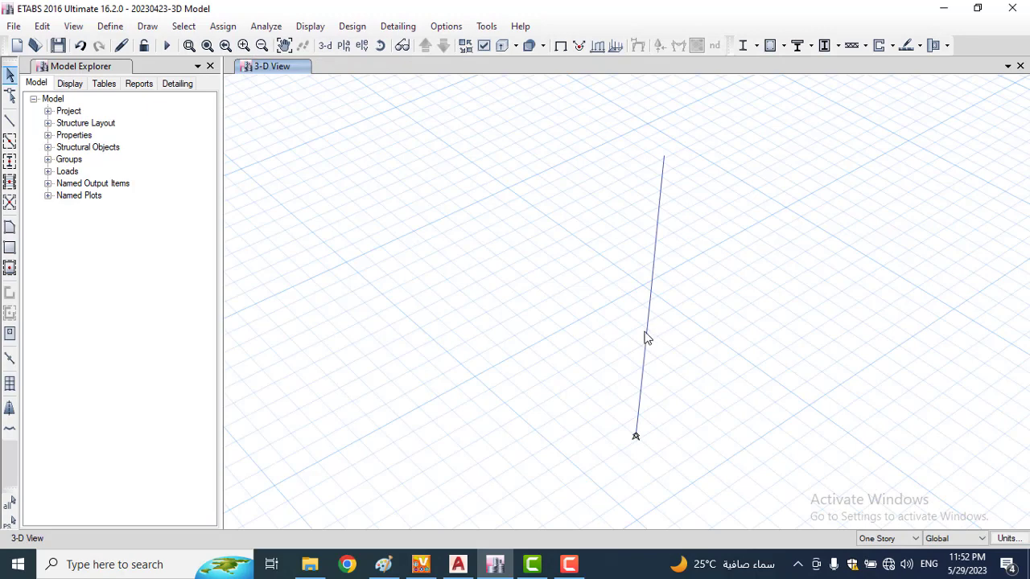
pyautogui.click(647, 338)
pyautogui.rightClick(648, 337)
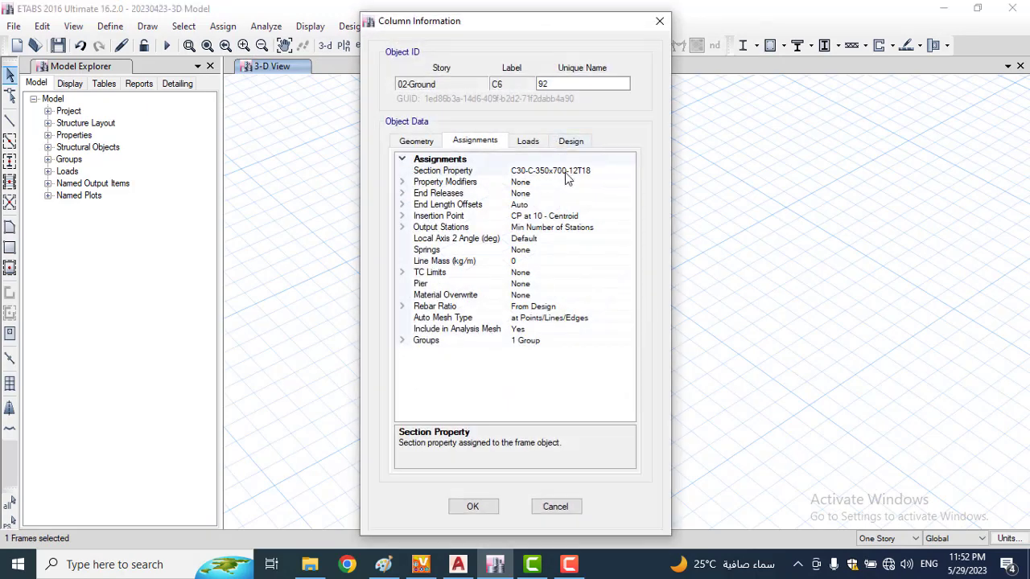
pyautogui.click(660, 22)
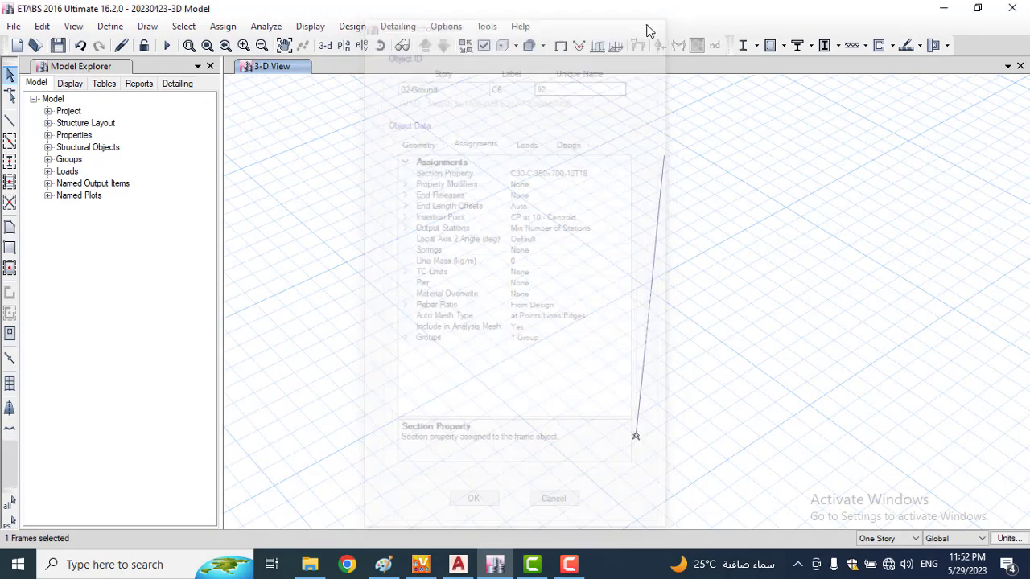
# Step: Run the model analysis and meanwhile, in Paint, extend the column sketch below its lower long side and thicken one short side
pyautogui.click(167, 45)
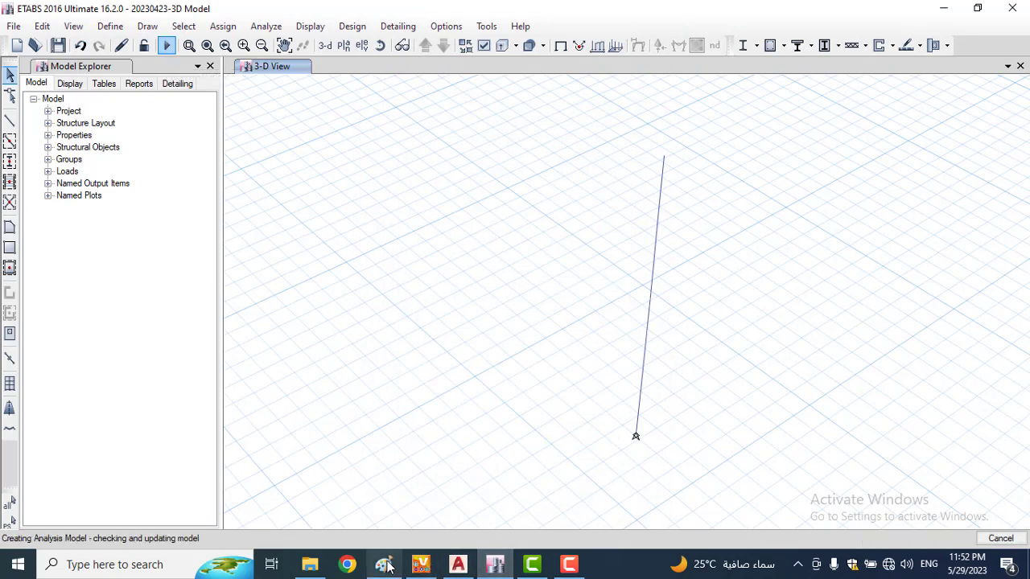
pyautogui.click(385, 564)
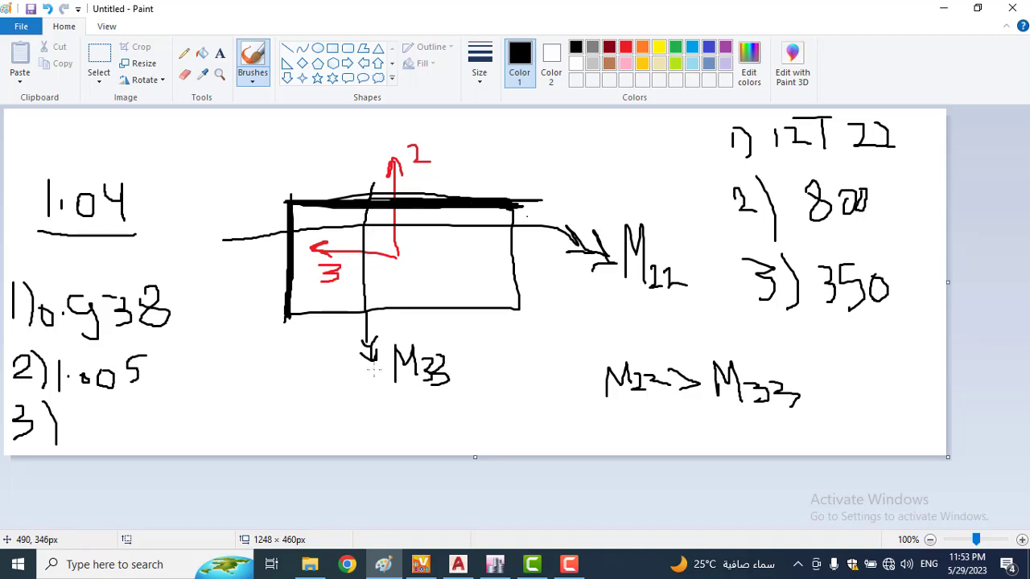
pyautogui.moveTo(292, 320); pyautogui.dragTo(291, 190)
pyautogui.moveTo(286, 310)
pyautogui.mouseDown()
pyautogui.moveTo(288, 346)
pyautogui.moveTo(522, 341)
pyautogui.moveTo(520, 309)
pyautogui.mouseUp()
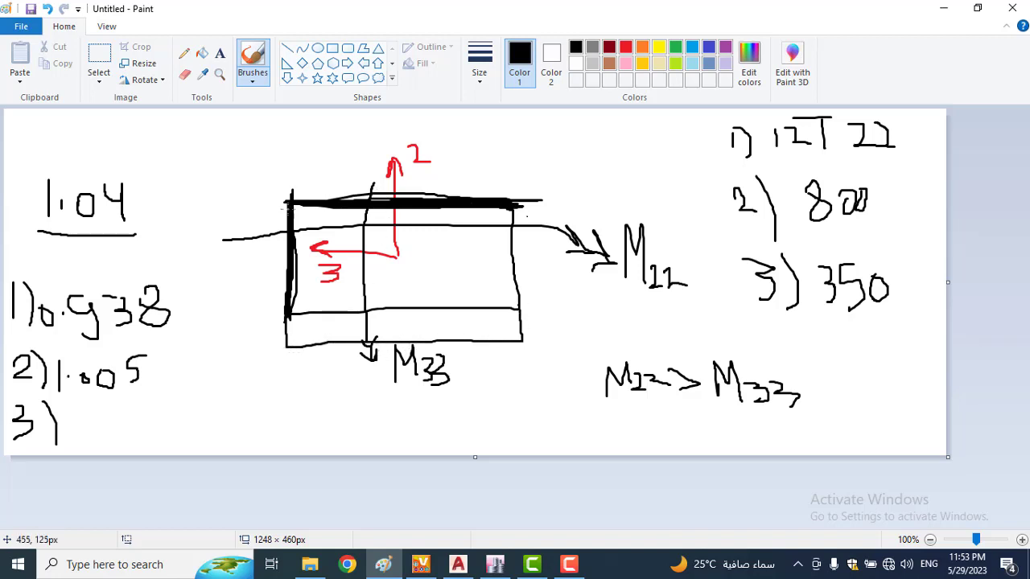
pyautogui.moveTo(286, 322)
pyautogui.mouseDown()
pyautogui.moveTo(288, 346)
pyautogui.moveTo(286, 294)
pyautogui.mouseUp()
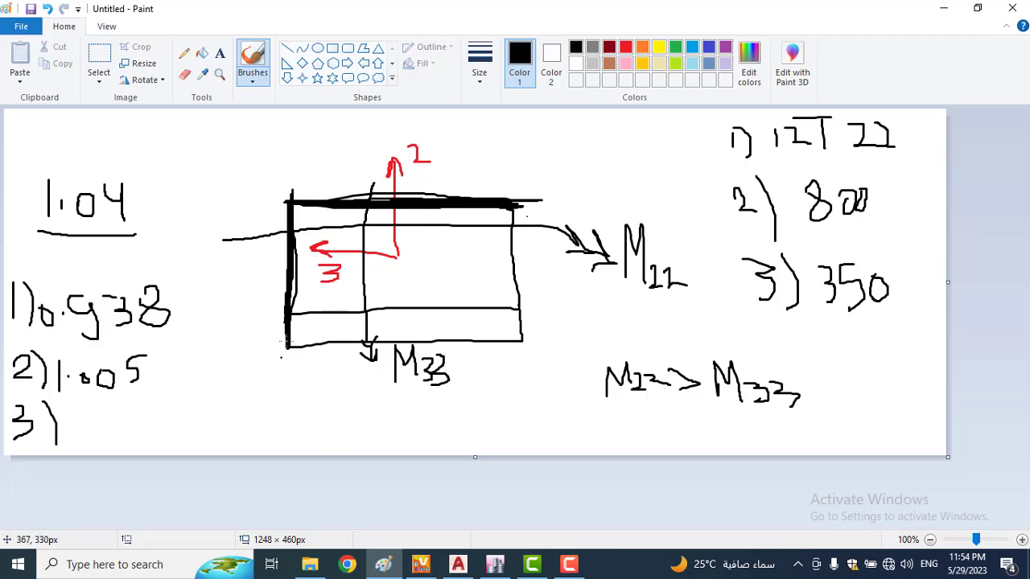
pyautogui.moveTo(291, 352); pyautogui.dragTo(305, 208)
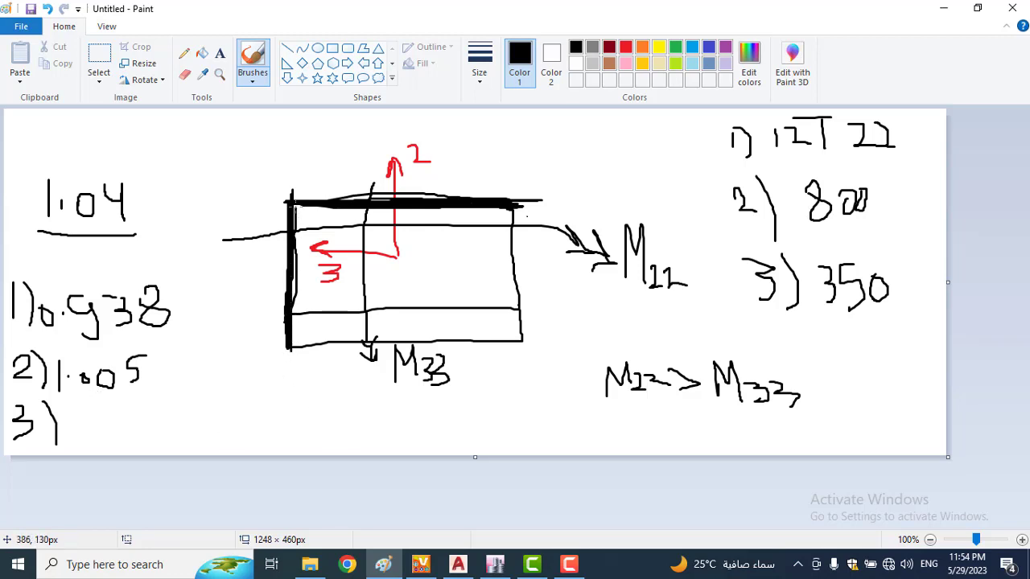
# Step: Return to ETABS, select the column in the deformed shape view and run the concrete frame design check
pyautogui.click(495, 564)
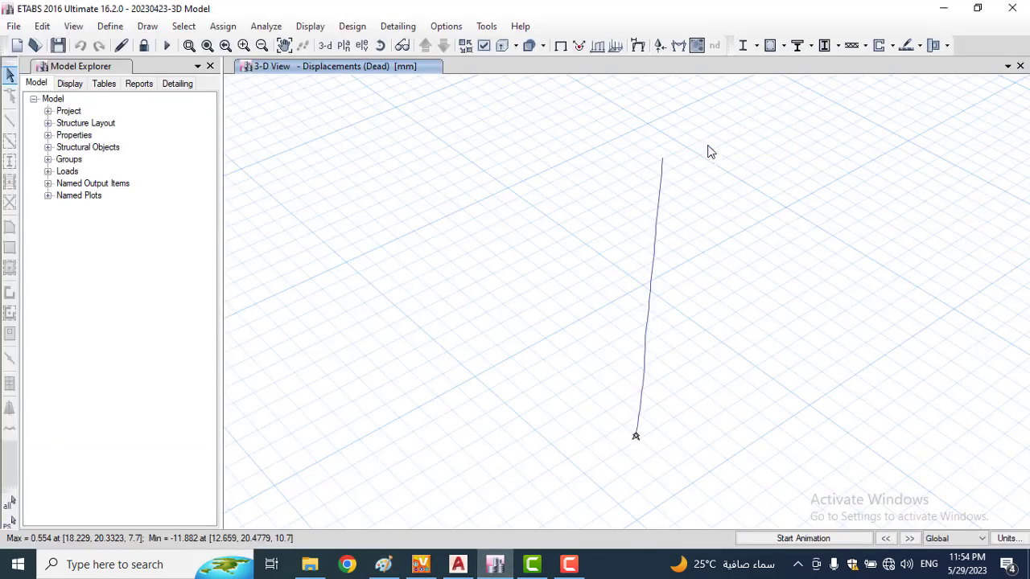
pyautogui.moveTo(711, 132); pyautogui.dragTo(564, 474)
pyautogui.moveTo(660, 216)
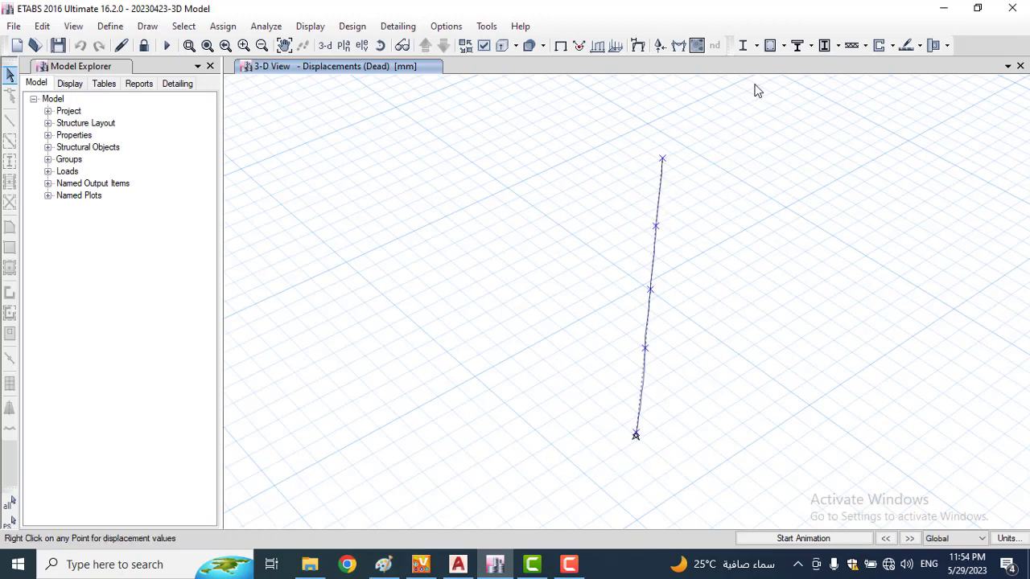
pyautogui.click(770, 45)
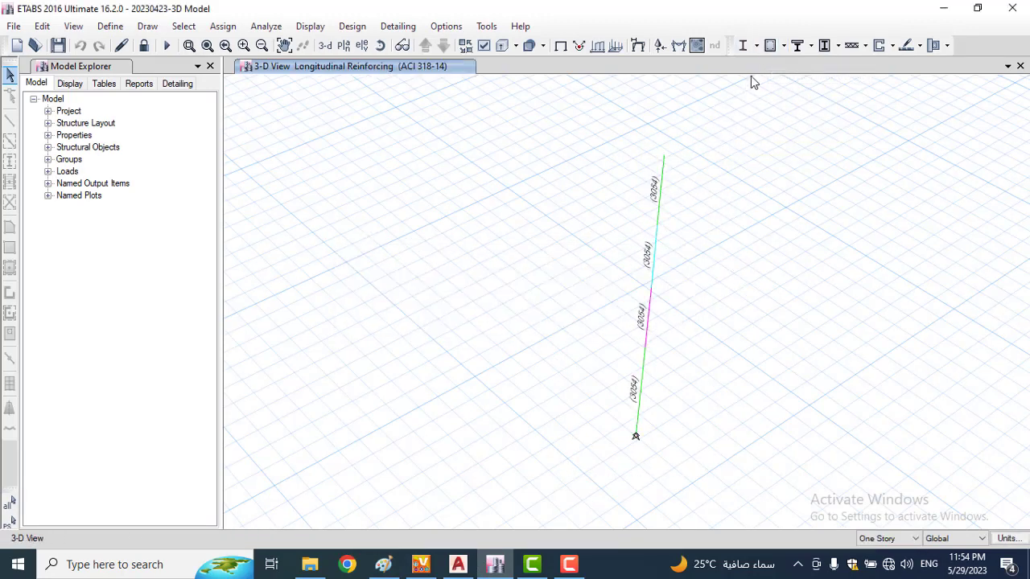
# Step: Display the column P-M-M interaction ratios from the concrete frame design results
pyautogui.click(784, 45)
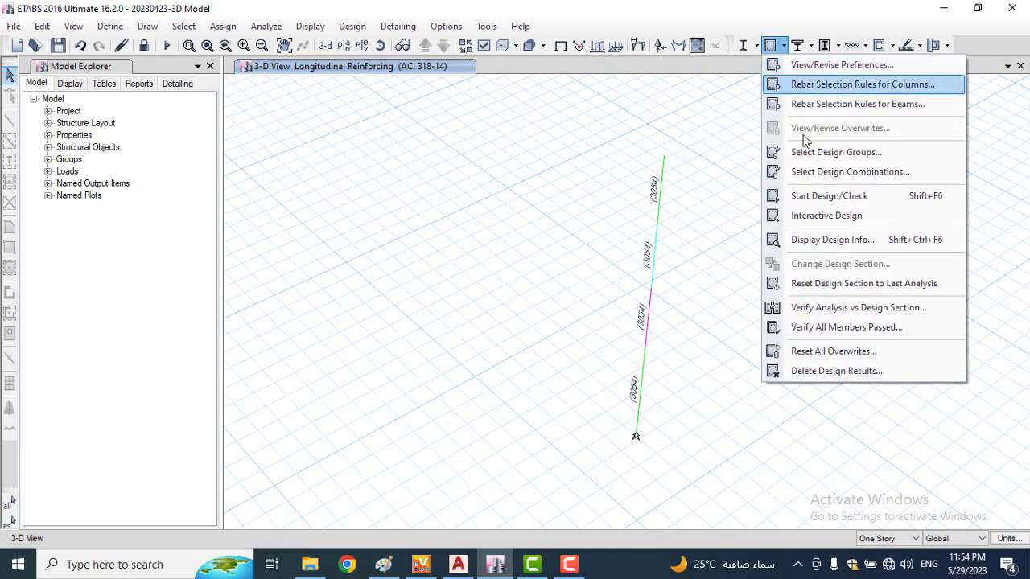
pyautogui.click(825, 240)
pyautogui.click(851, 226)
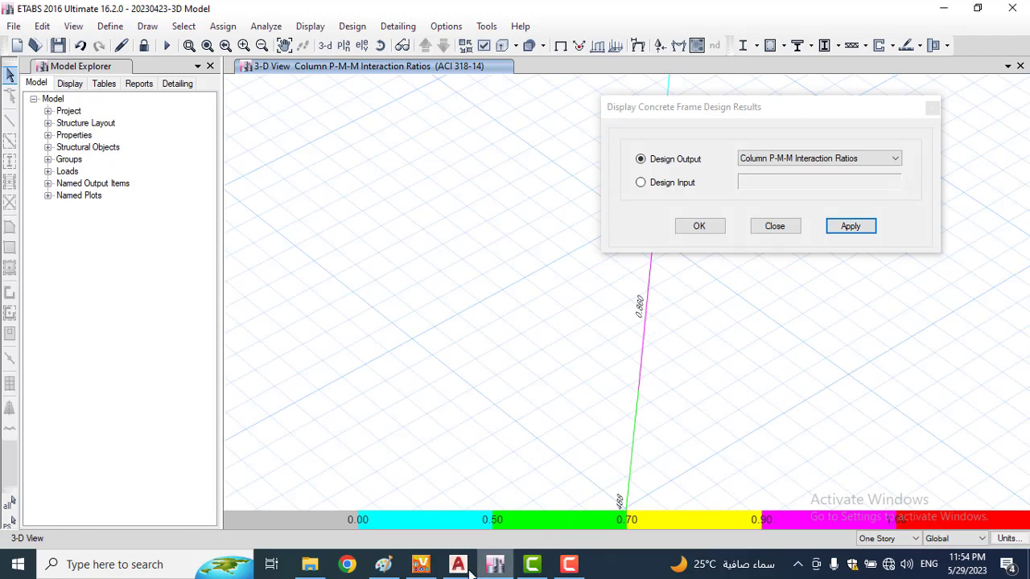
# Step: Switch to Paint, note 0.86 as the third option's ratio and thicken the column sketch's short side further
pyautogui.click(383, 564)
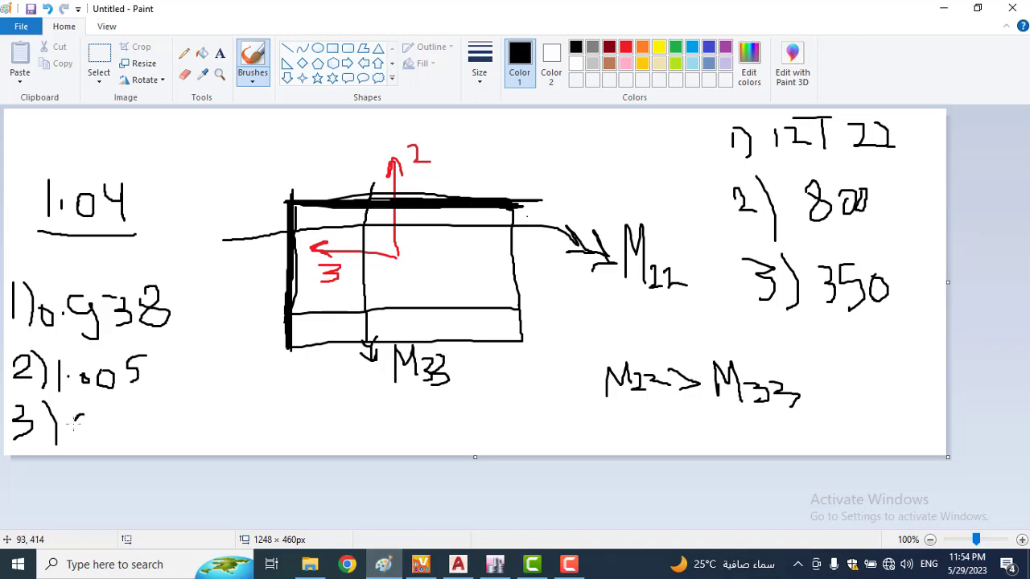
pyautogui.moveTo(74, 418)
pyautogui.mouseDown()
pyautogui.moveTo(105, 412)
pyautogui.moveTo(125, 436)
pyautogui.moveTo(127, 418)
pyautogui.mouseUp()
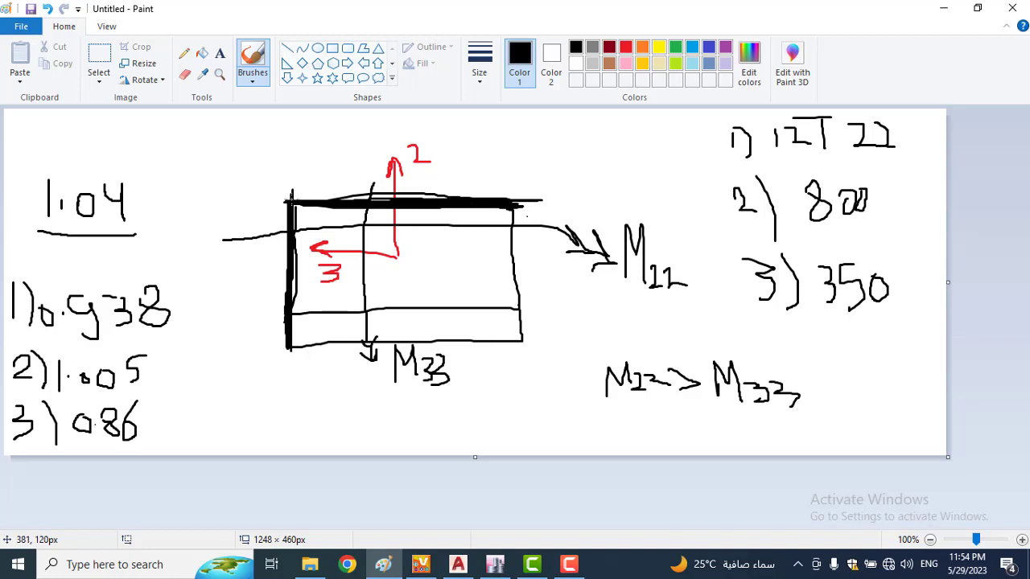
pyautogui.moveTo(294, 267)
pyautogui.mouseDown()
pyautogui.moveTo(294, 342)
pyautogui.moveTo(287, 213)
pyautogui.mouseUp()
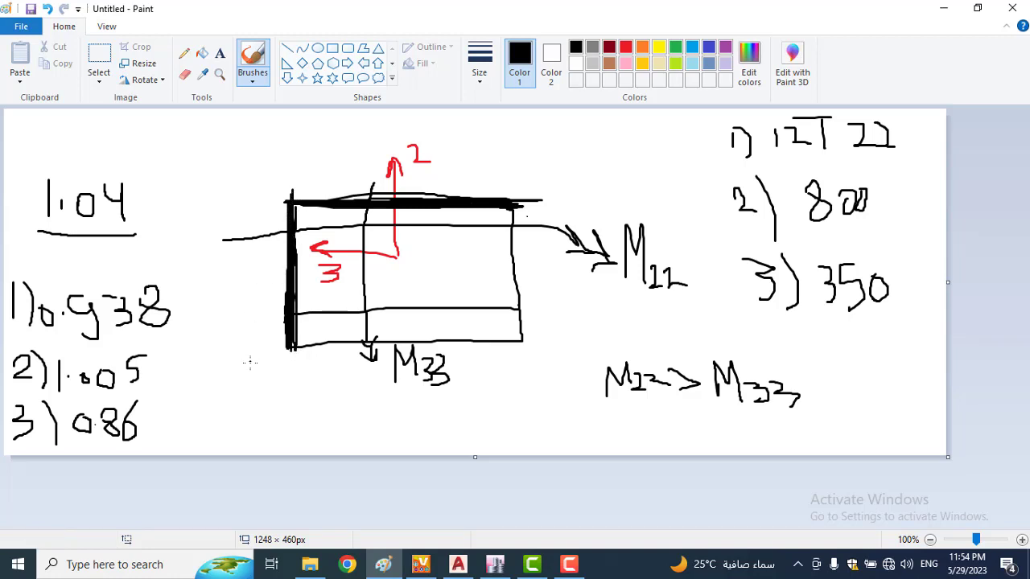
# Step: Return to ETABS and review the flexural design details of ground-story column C6 for combination 102-1.5(D+L), including section axes and design moments
pyautogui.click(495, 564)
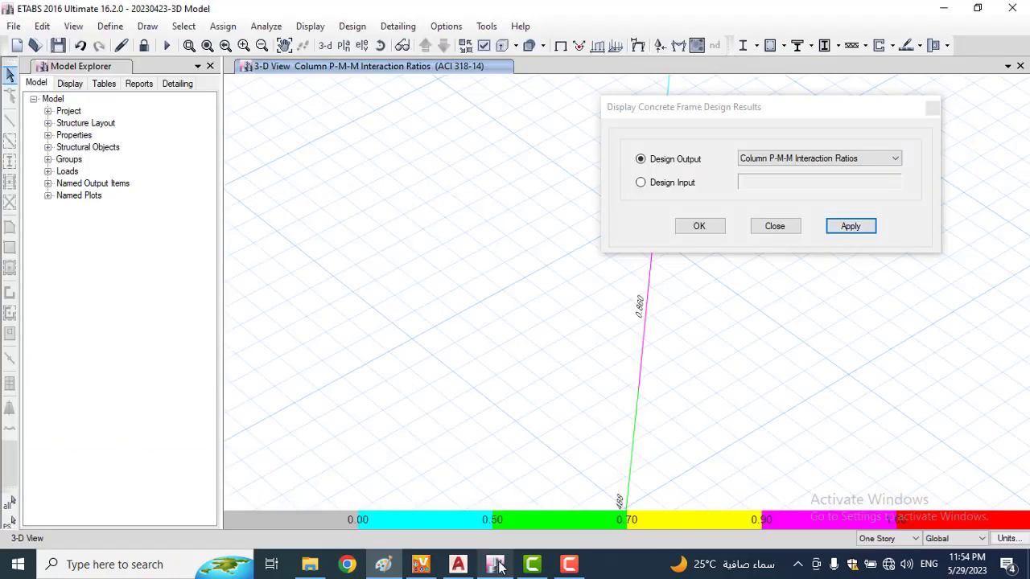
pyautogui.click(779, 227)
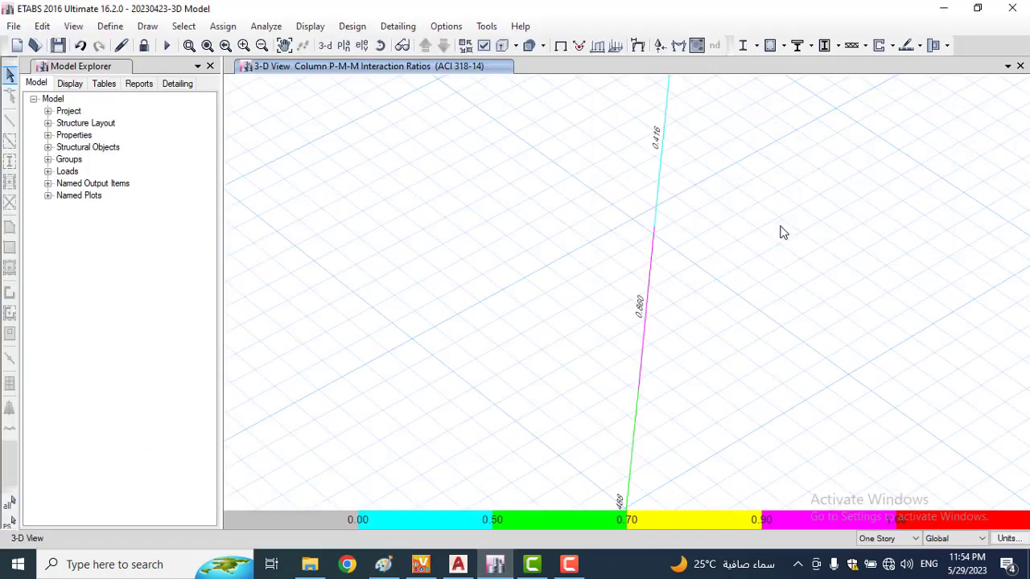
pyautogui.click(651, 278)
pyautogui.rightClick(649, 274)
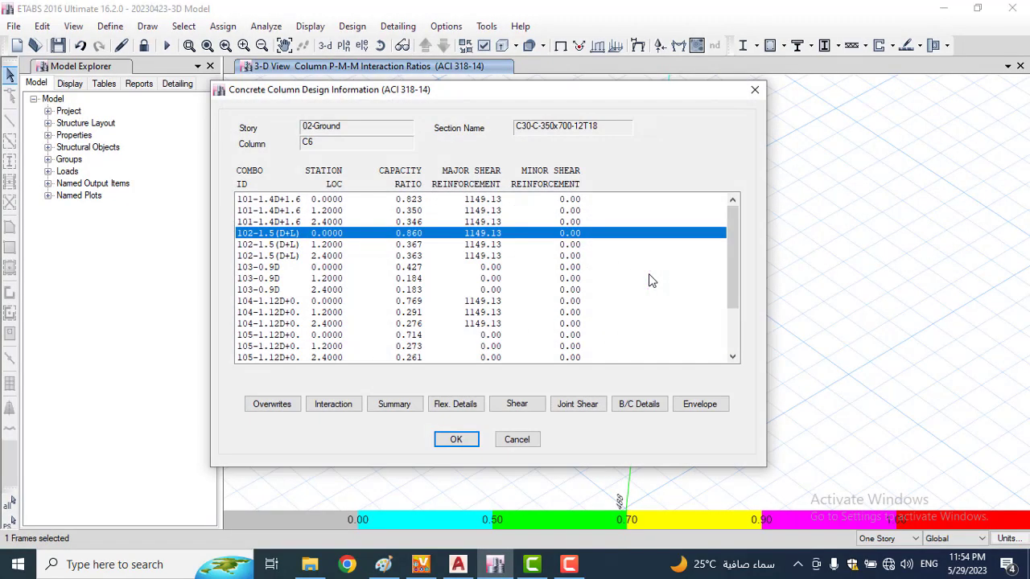
pyautogui.click(455, 404)
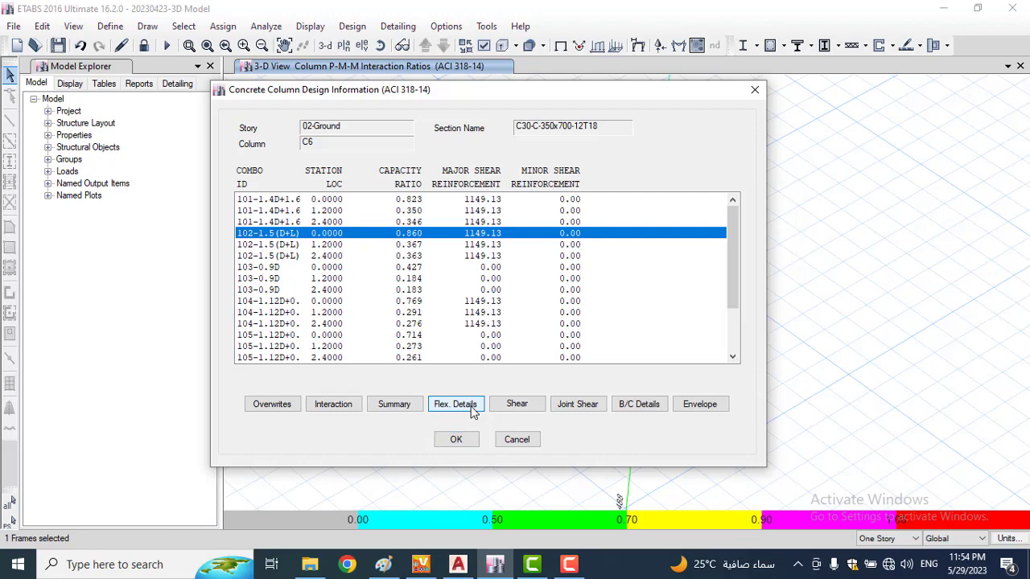
pyautogui.scroll(-5, 419, 366)
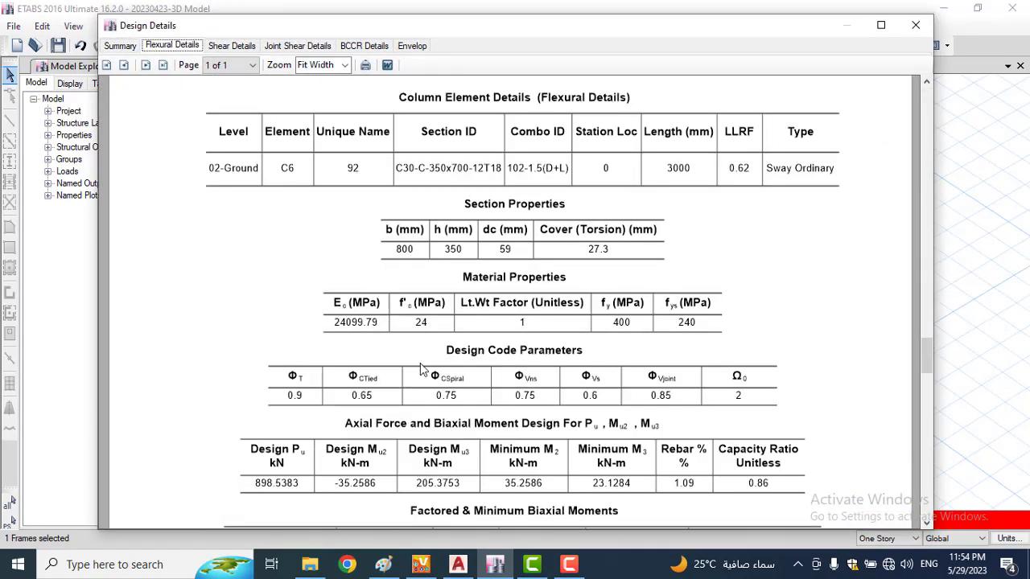
pyautogui.scroll(-3, 420, 367)
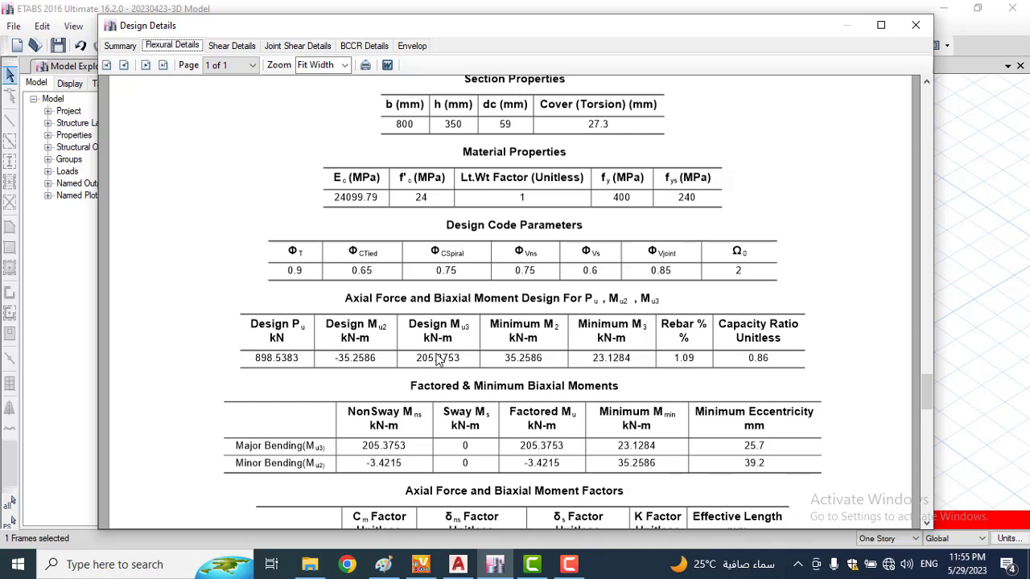
pyautogui.scroll(3, 450, 358)
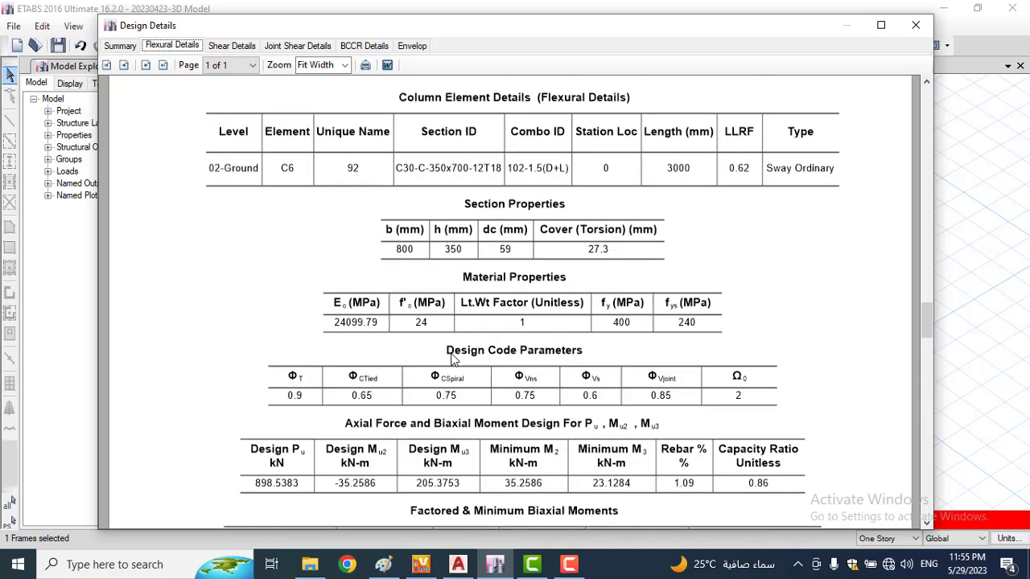
pyautogui.scroll(4, 450, 358)
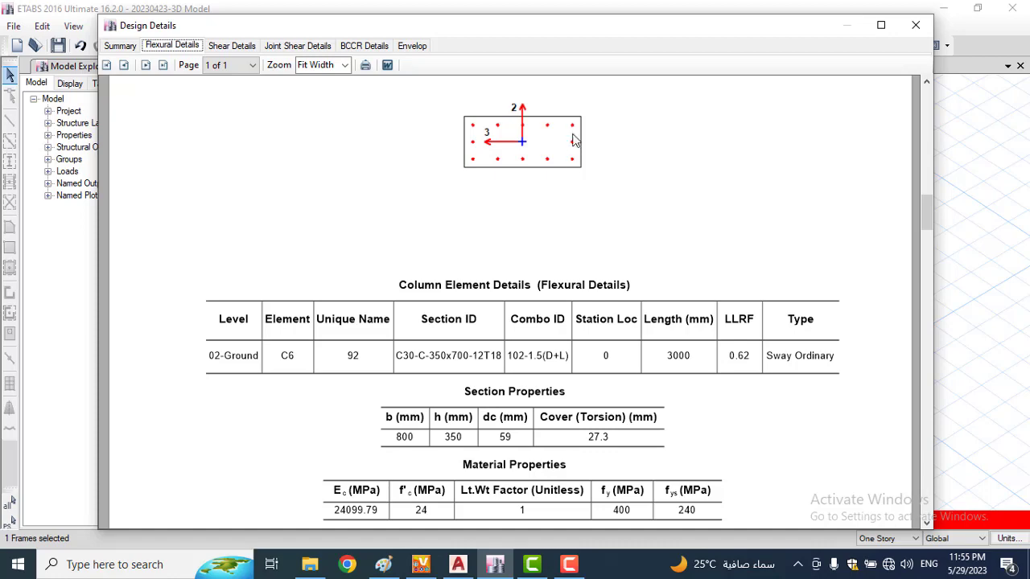
pyautogui.scroll(-7, 524, 264)
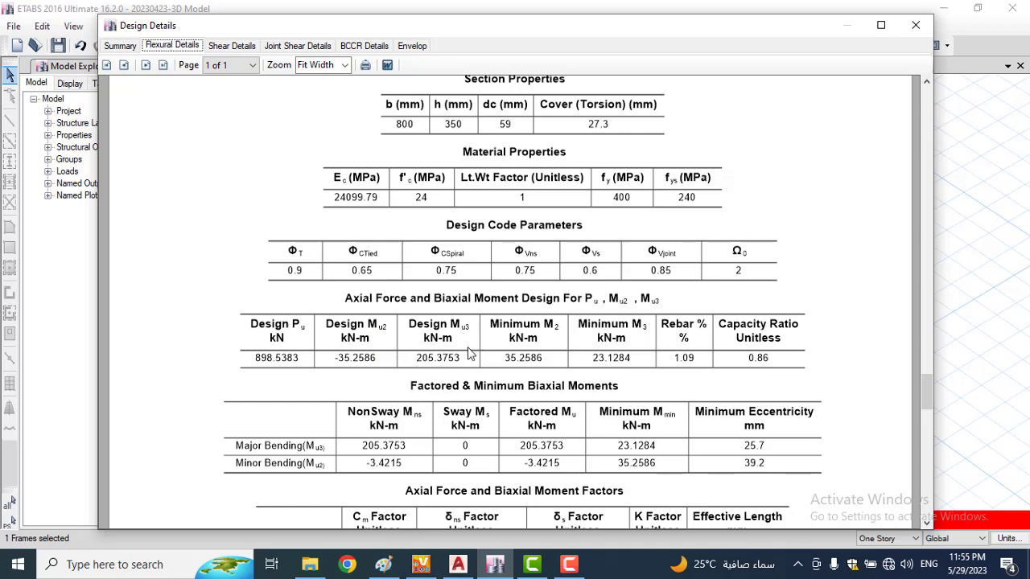
pyautogui.scroll(4, 464, 371)
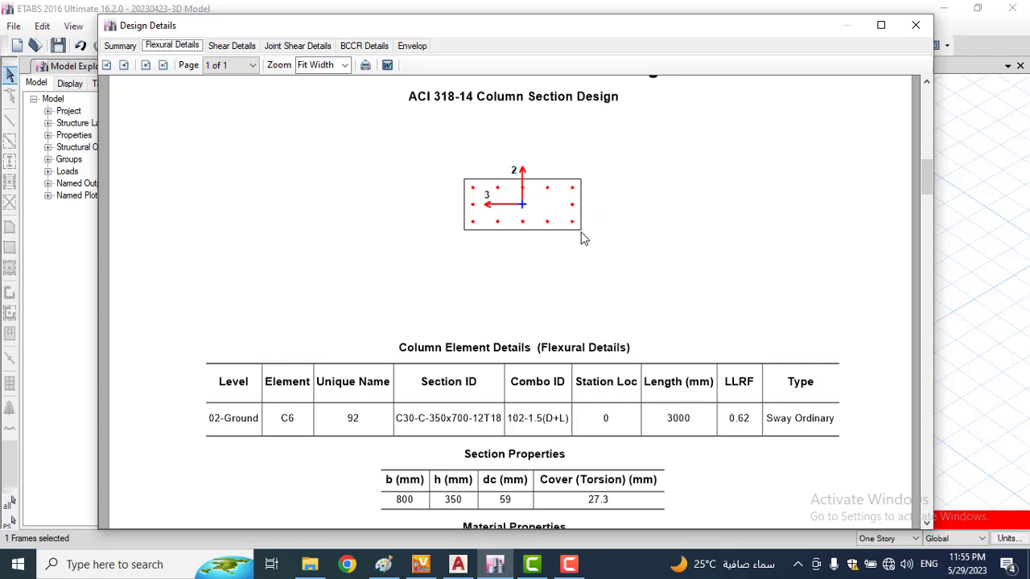
pyautogui.click(917, 28)
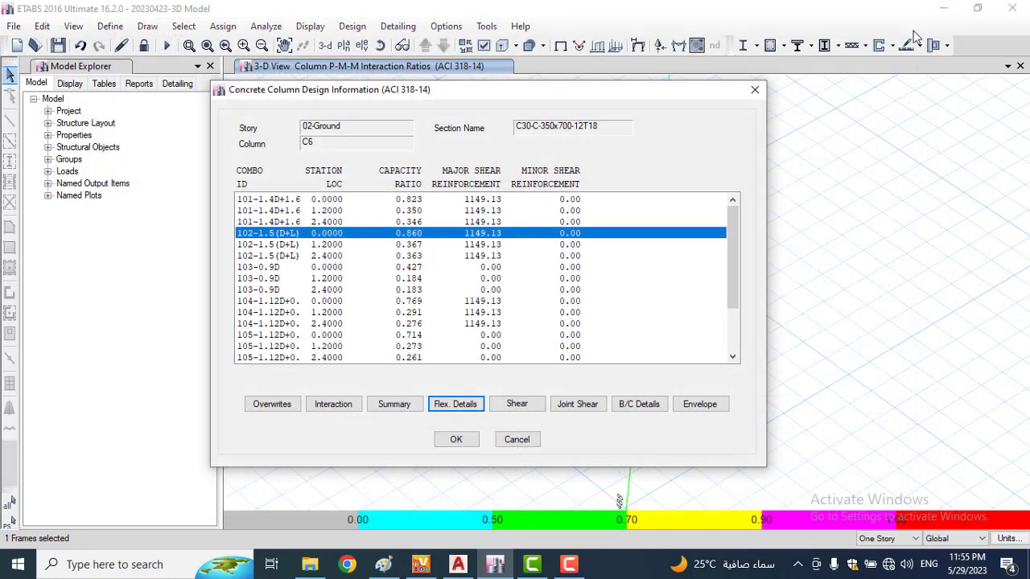
pyautogui.click(755, 90)
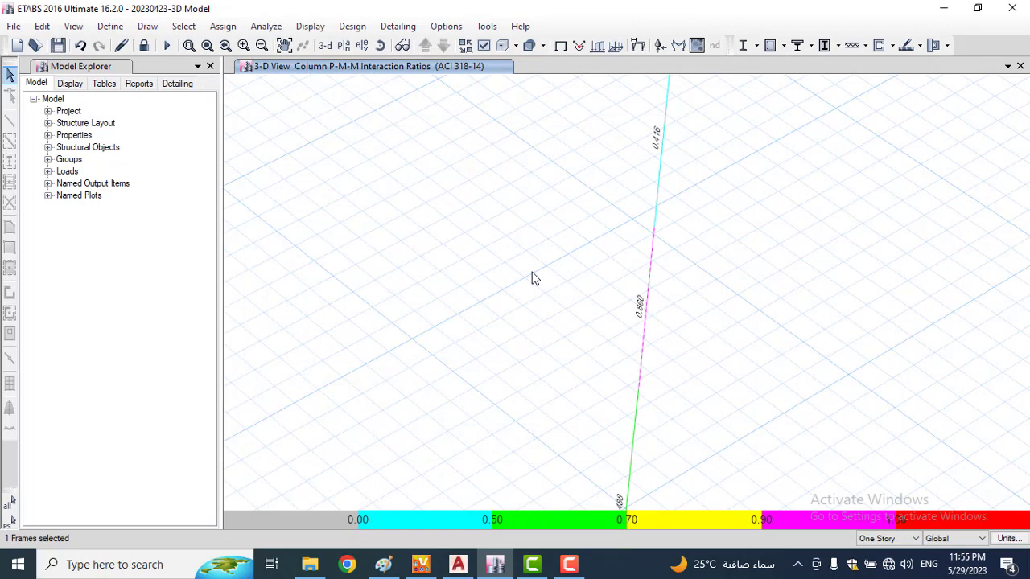
# Step: Select all columns by object type and restore the visibility of all model objects
pyautogui.scroll(-2, 531, 282)
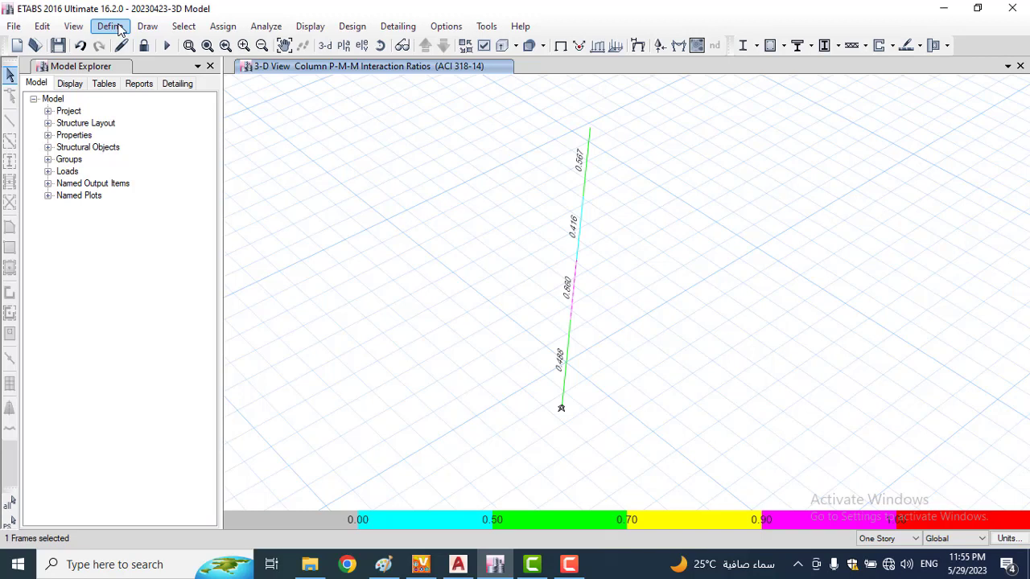
pyautogui.click(184, 26)
pyautogui.moveTo(197, 44)
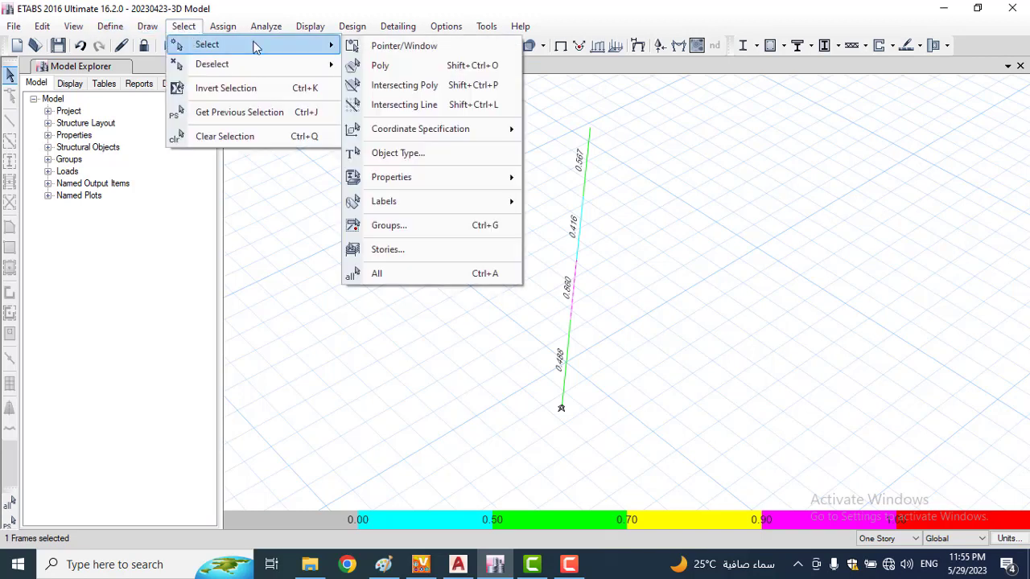
pyautogui.click(412, 153)
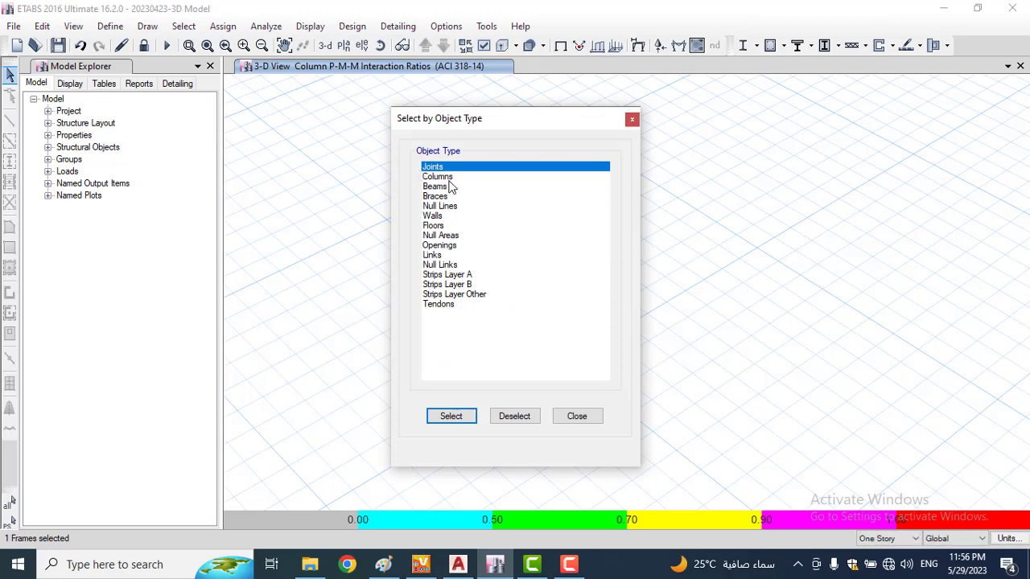
pyautogui.click(447, 177)
pyautogui.click(452, 416)
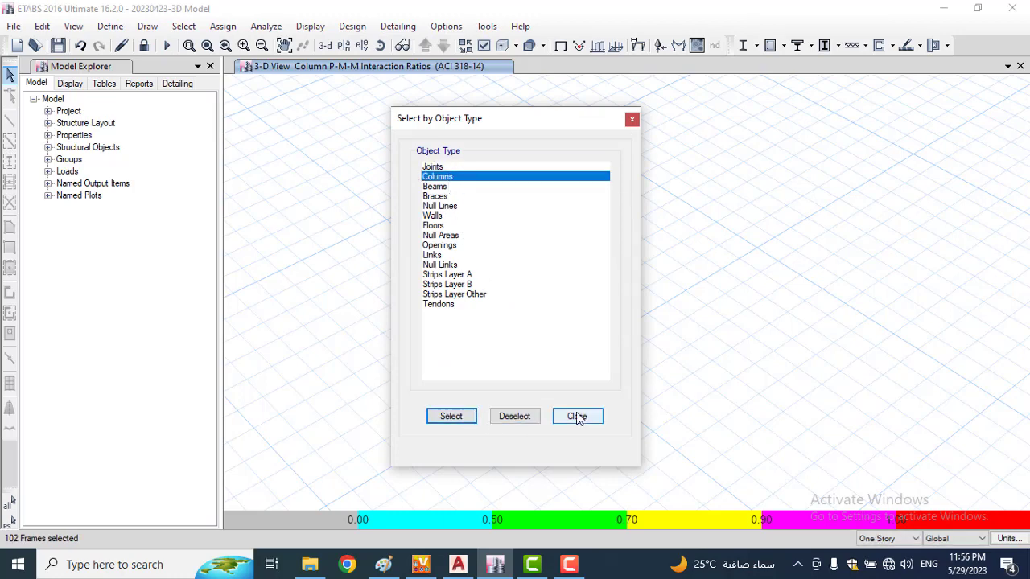
pyautogui.click(576, 416)
pyautogui.rightClick(674, 281)
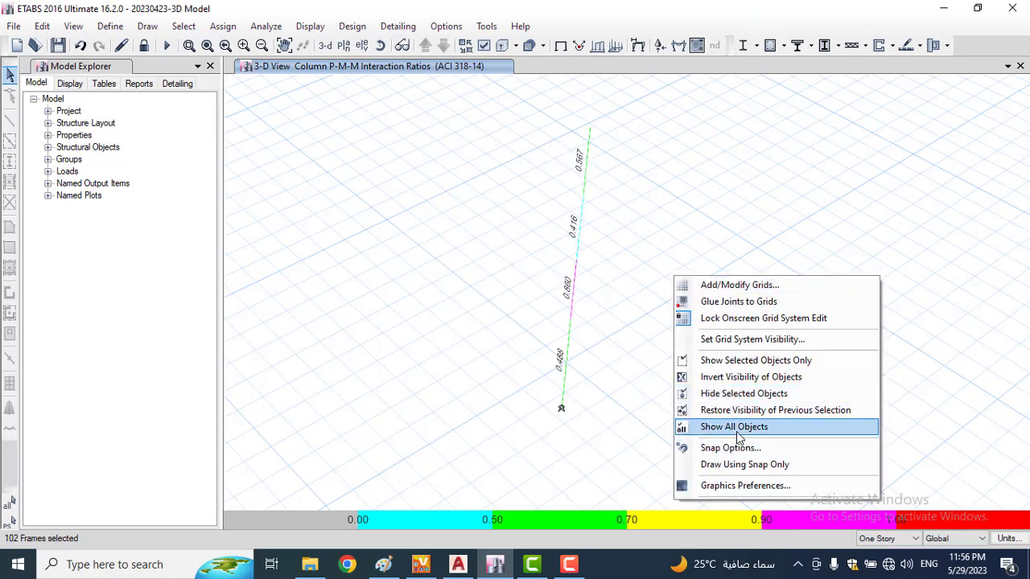
pyautogui.click(737, 434)
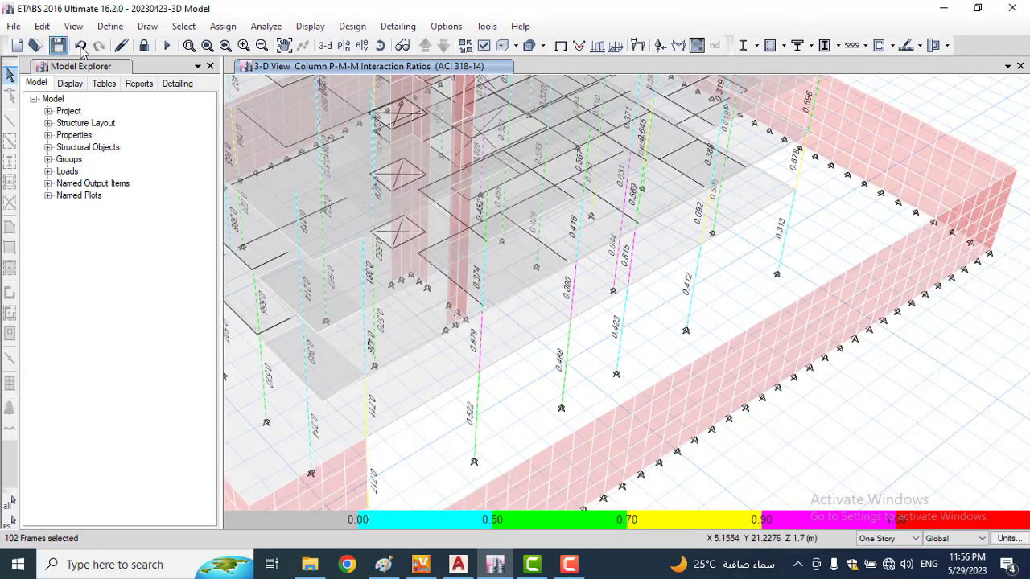
# Step: Isolate the selected columns in the 3D view, hiding every other object
pyautogui.click(183, 25)
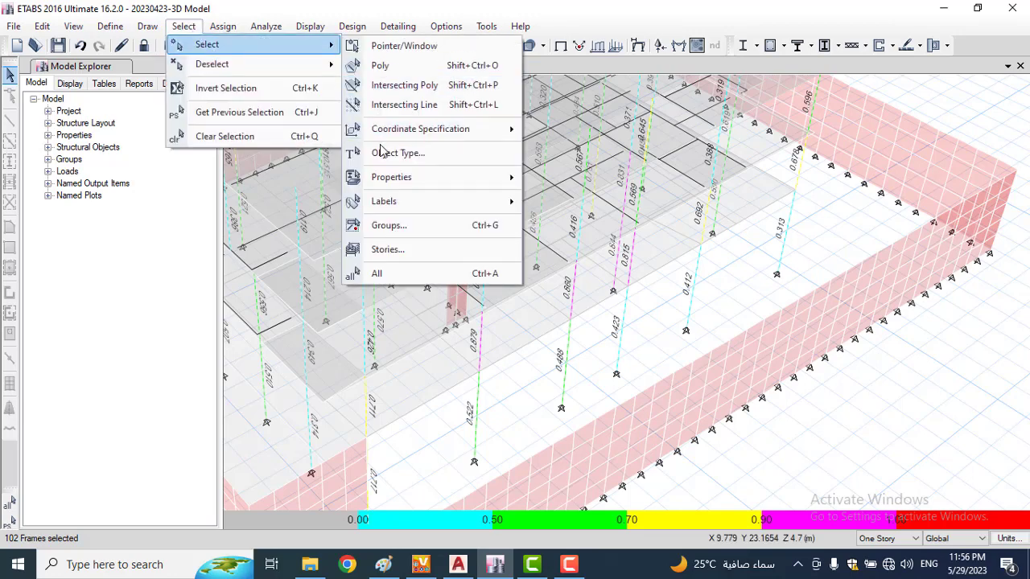
pyautogui.click(383, 152)
pyautogui.click(437, 176)
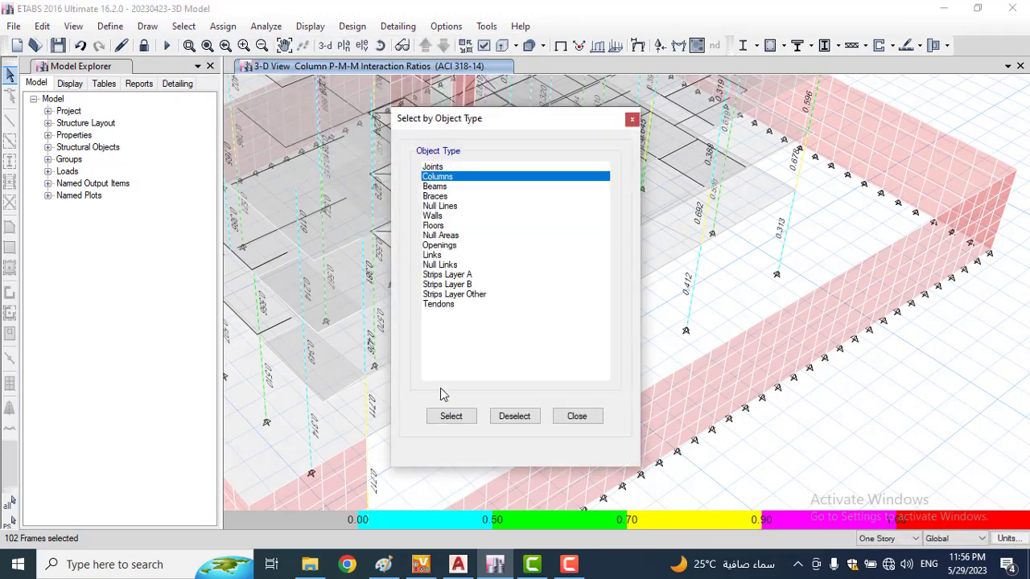
pyautogui.click(577, 415)
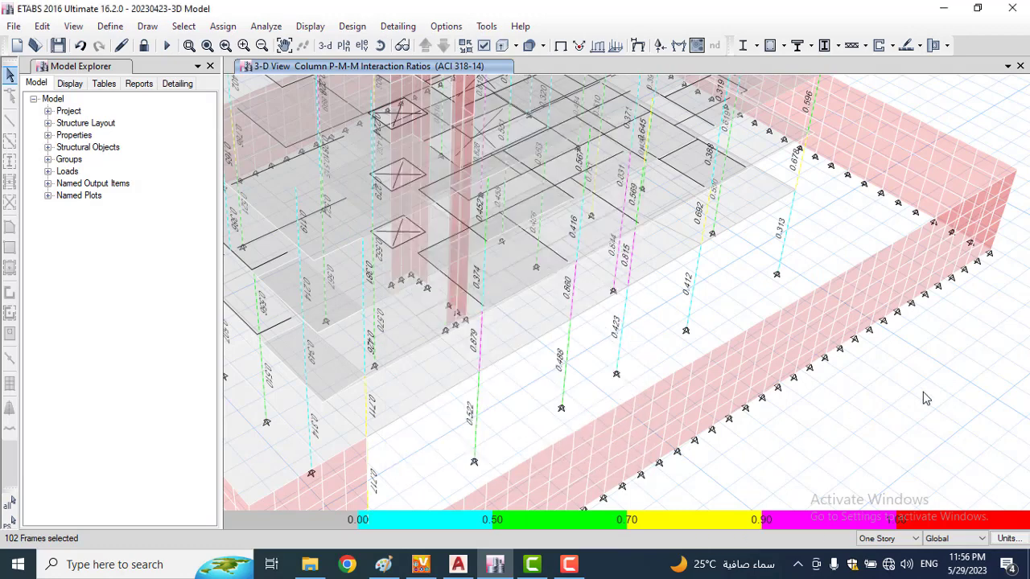
pyautogui.rightClick(924, 397)
pyautogui.click(913, 408)
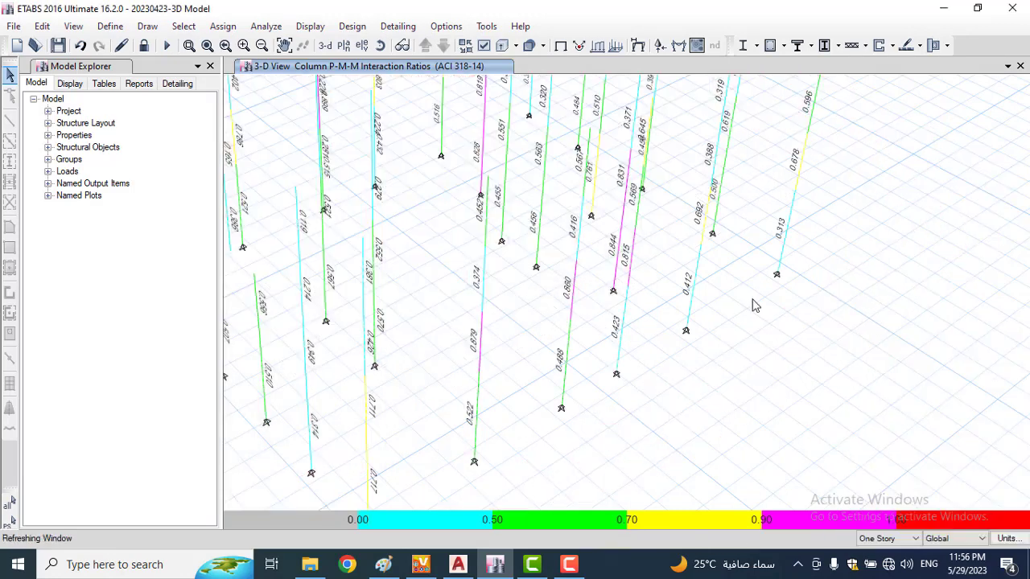
# Step: Examine the P-M-M interaction ratios of the columns throughout the building for overstressed and lightly loaded members
pyautogui.scroll(-5, 703, 282)
pyautogui.scroll(8, 683, 281)
pyautogui.scroll(-3, 674, 293)
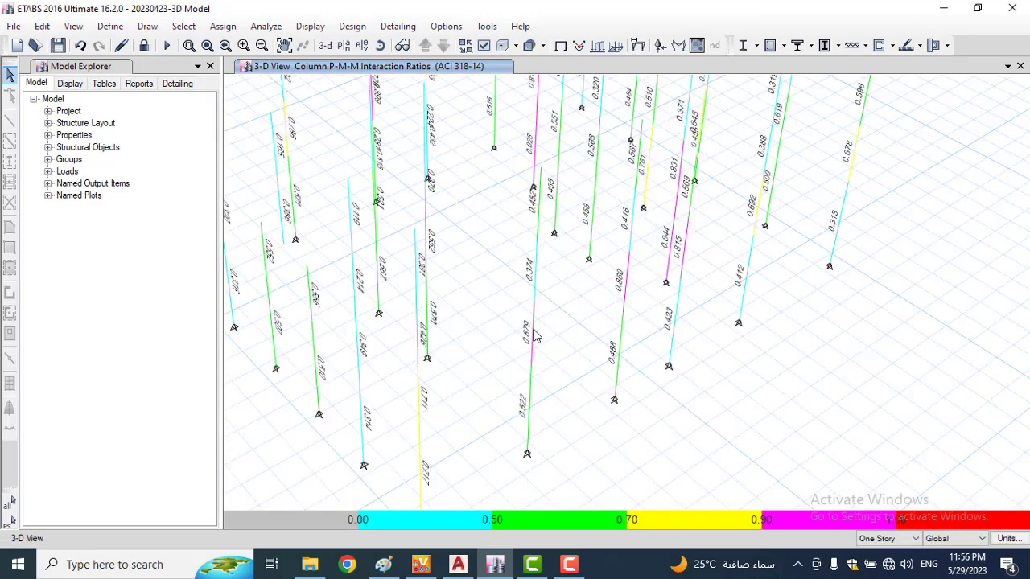
pyautogui.scroll(-3, 510, 276)
pyautogui.moveTo(493, 284); pyautogui.dragTo(567, 285, button='middle')
pyautogui.moveTo(498, 306); pyautogui.dragTo(455, 313, button='middle')
pyautogui.scroll(5, 460, 297)
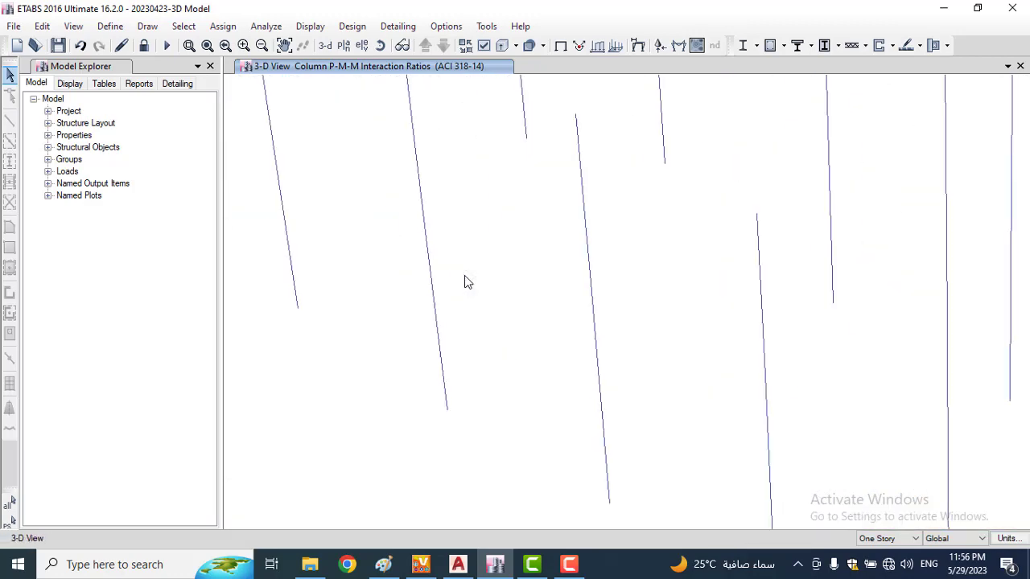
pyautogui.moveTo(474, 247); pyautogui.dragTo(473, 334, button='middle')
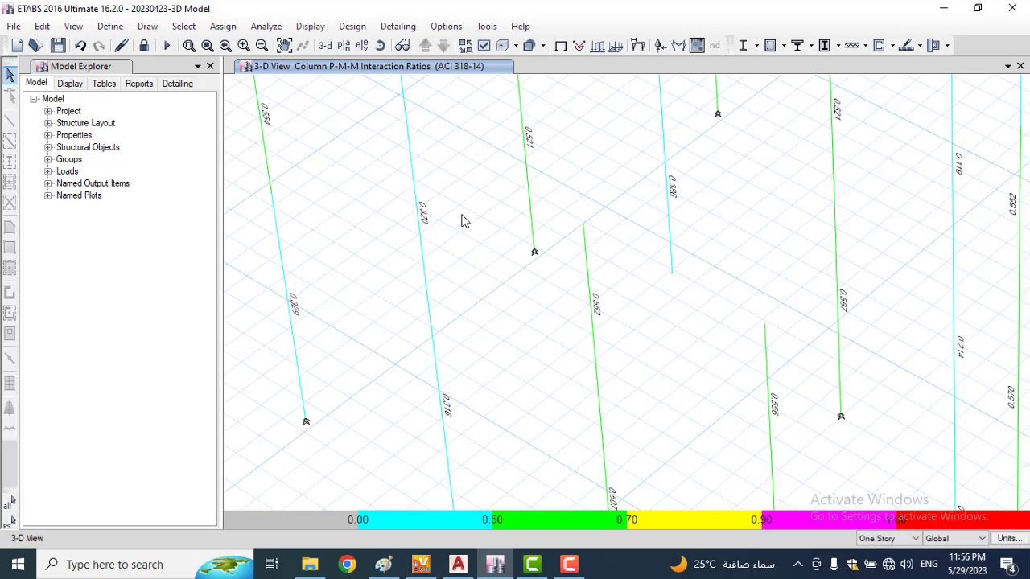
pyautogui.moveTo(461, 218); pyautogui.dragTo(474, 432, button='middle')
pyautogui.scroll(-4, 443, 319)
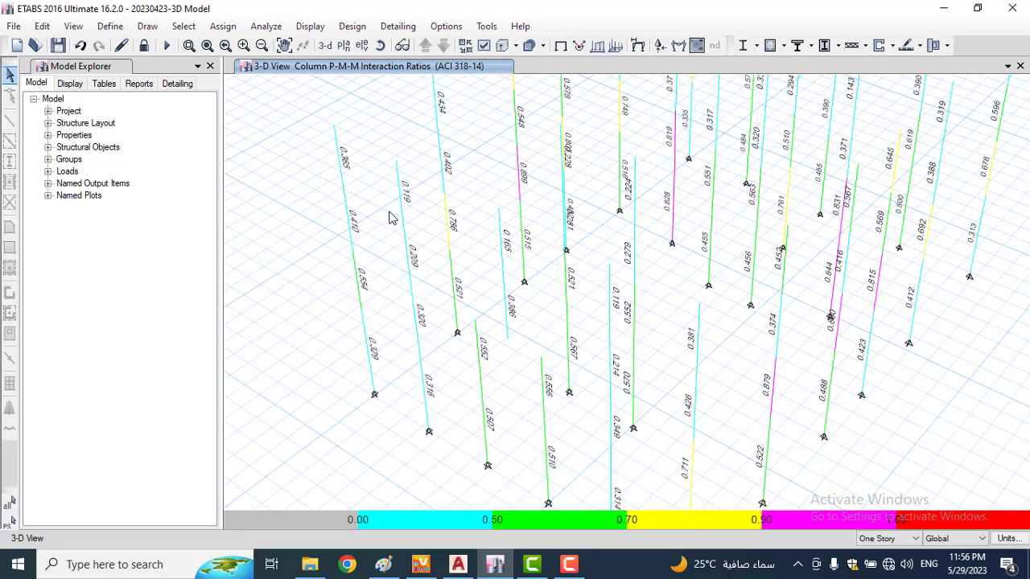
# Step: Check the assigned section and capacity ratios of basement column C14 in its design information
pyautogui.click(428, 397)
pyautogui.rightClick(427, 397)
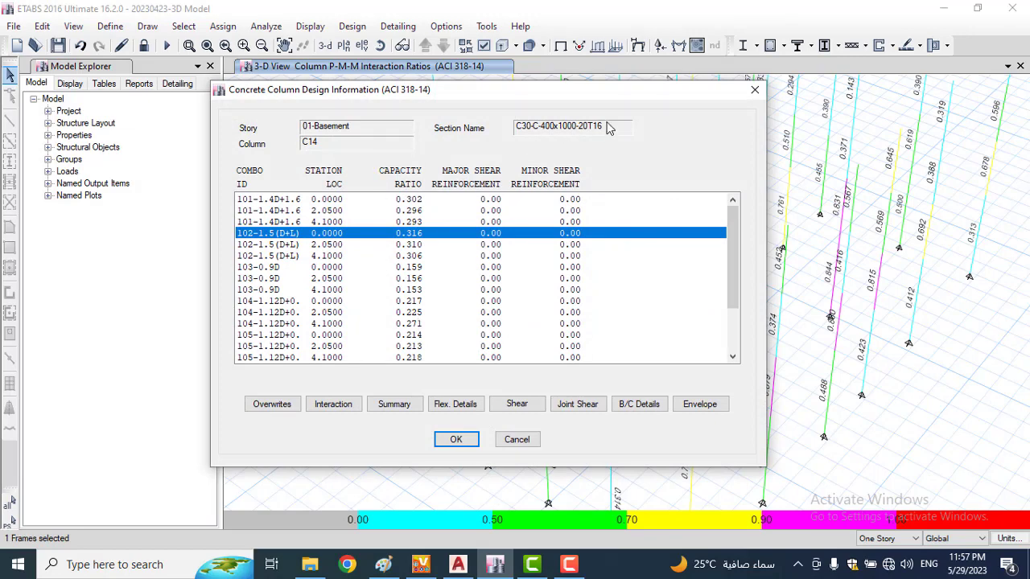
pyautogui.click(755, 90)
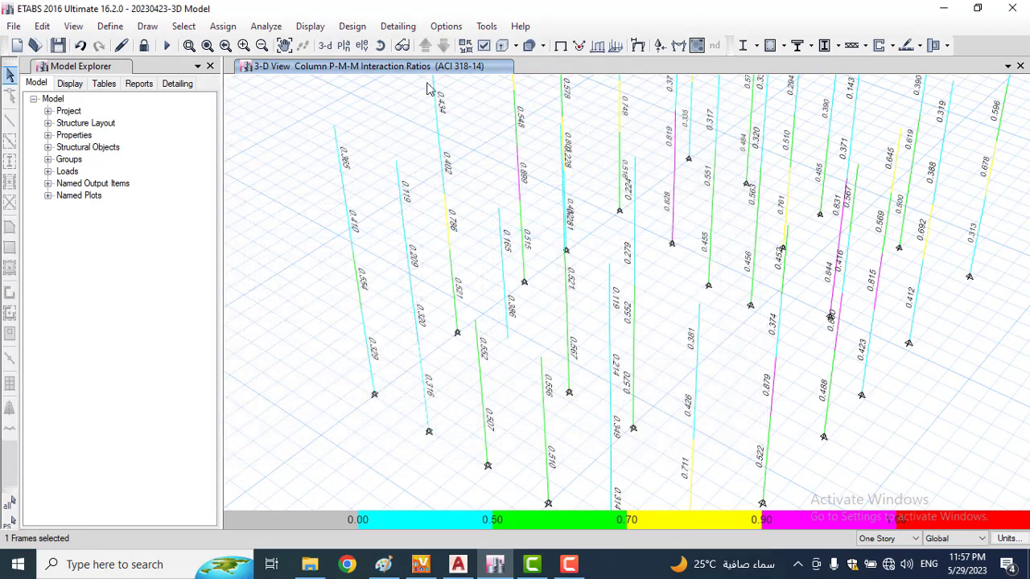
# Step: Unlock the model and accept deleting the analysis results
pyautogui.click(144, 47)
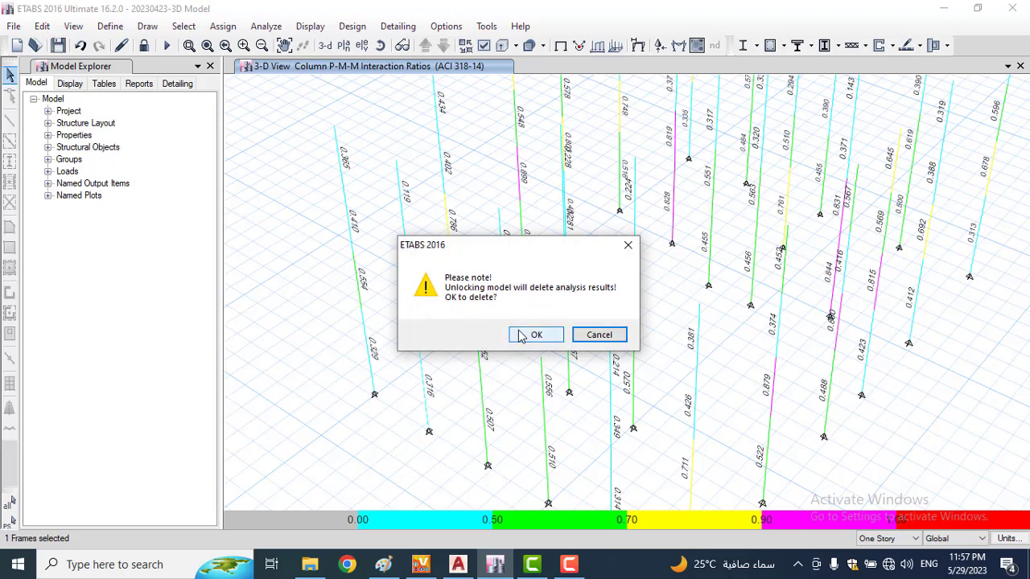
pyautogui.click(522, 337)
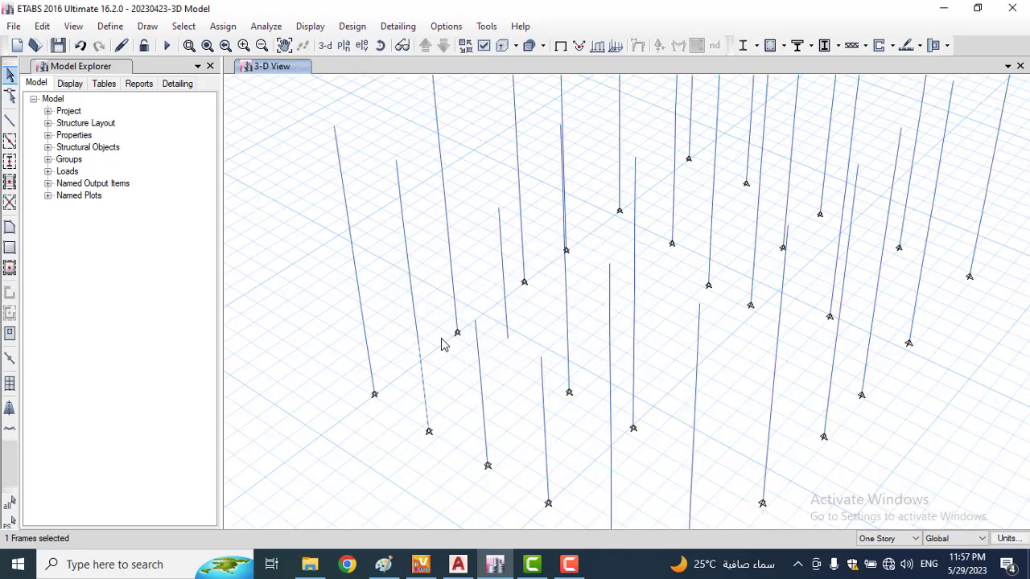
# Step: Assign frame section C30-C-300x700-12T16 to the full-height perimeter column beside the corner column
pyautogui.moveTo(426, 239); pyautogui.dragTo(400, 406)
pyautogui.click(397, 222)
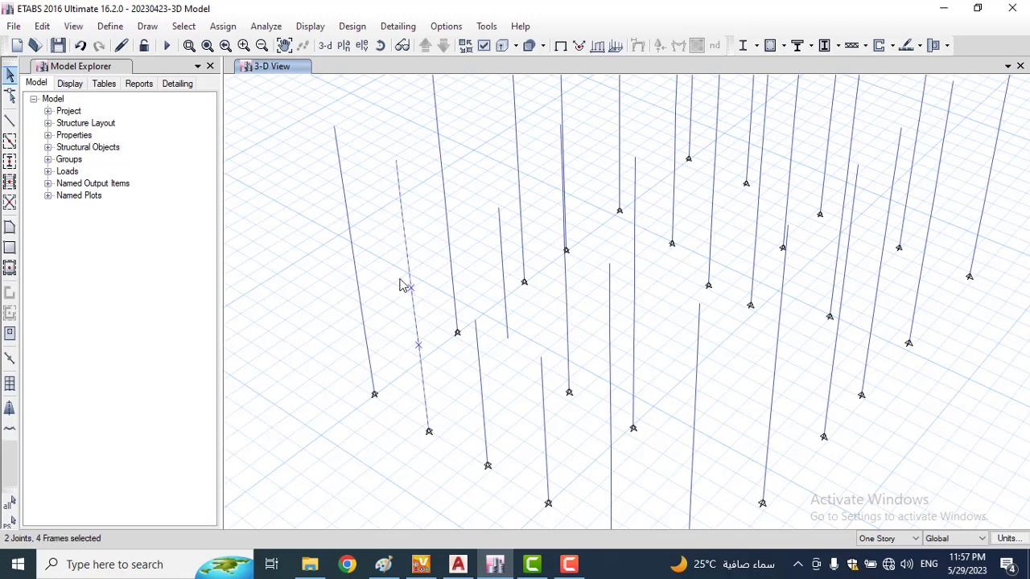
pyautogui.click(222, 25)
pyautogui.moveTo(245, 74)
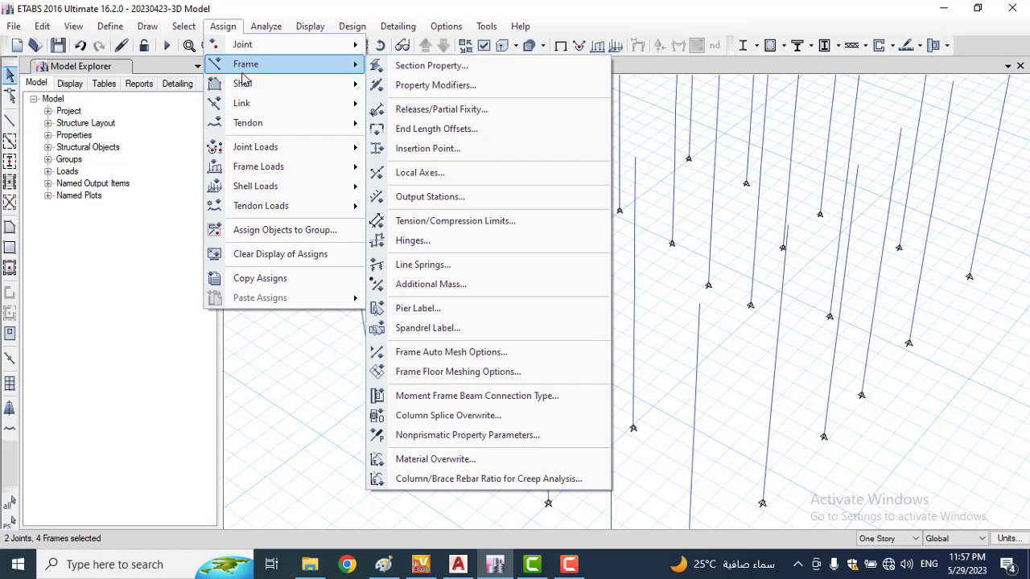
pyautogui.click(418, 68)
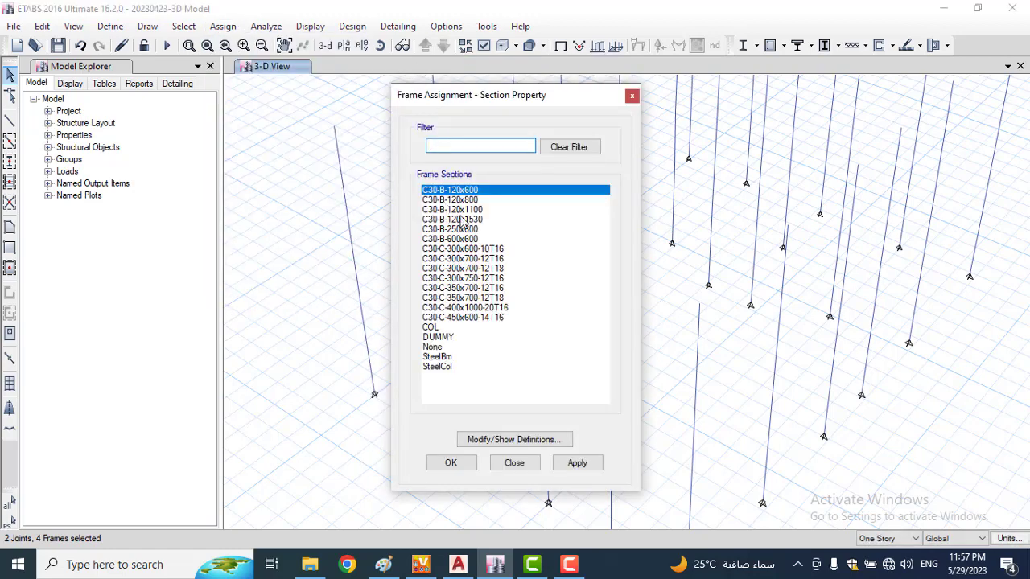
pyautogui.click(487, 259)
pyautogui.click(579, 463)
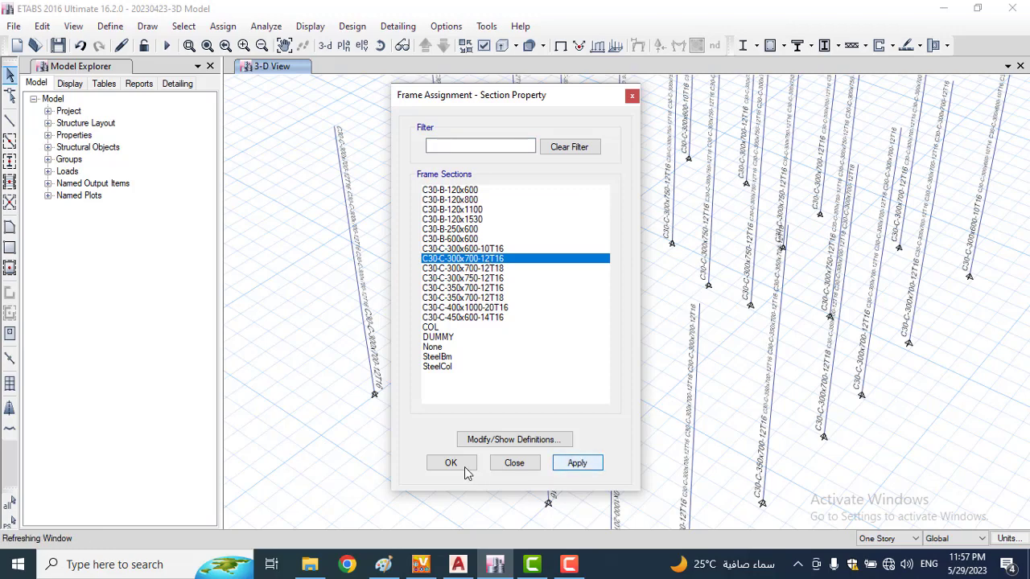
pyautogui.click(452, 471)
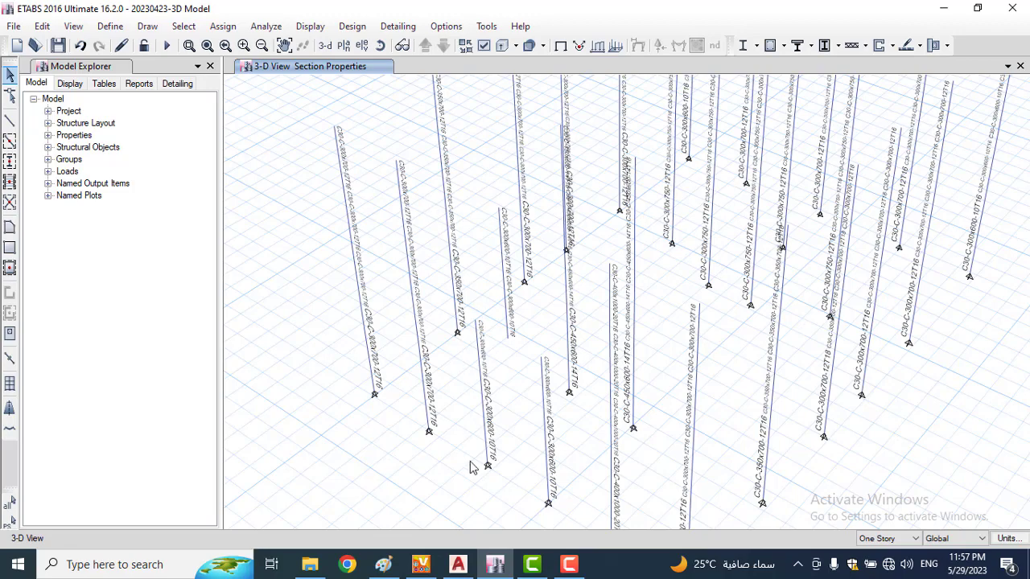
# Step: Switch to AutoCAD, examine the column layout along the plan's lower edge, and return to ETABS
pyautogui.hotkey('alt', 'Tab')
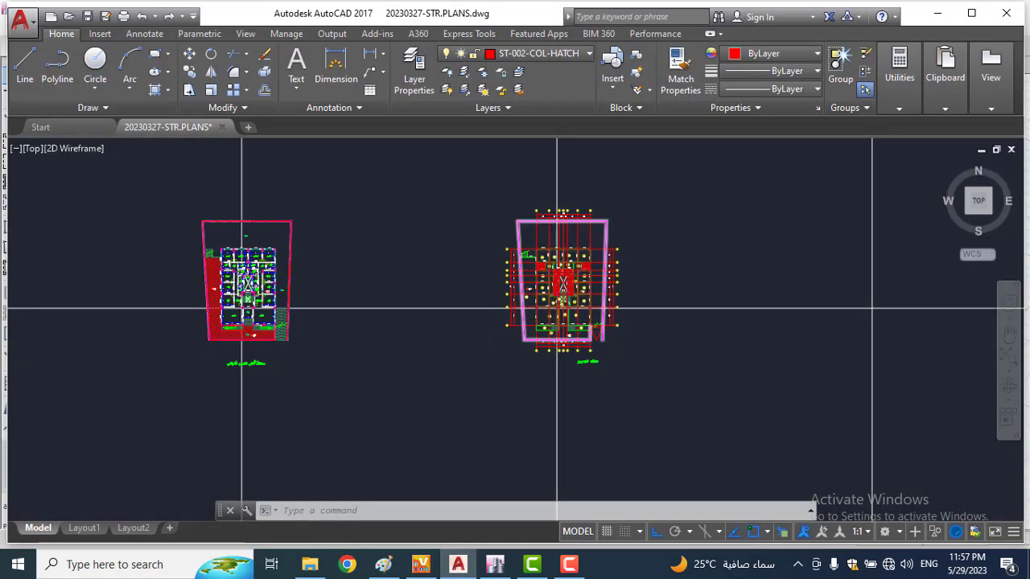
pyautogui.scroll(10, 531, 313)
pyautogui.moveTo(591, 321); pyautogui.dragTo(427, 324, button='middle')
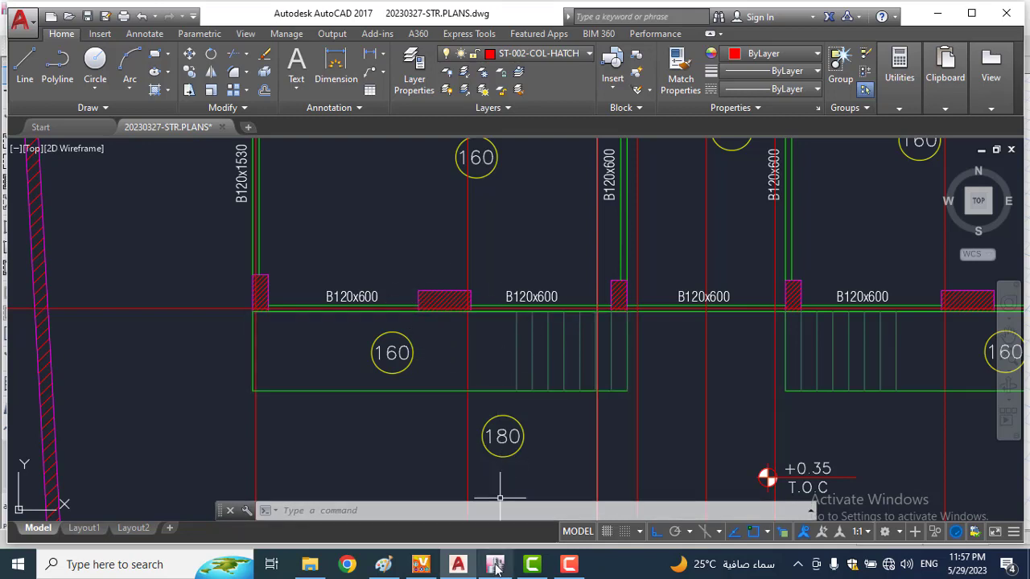
pyautogui.moveTo(496, 568)
pyautogui.click(495, 515)
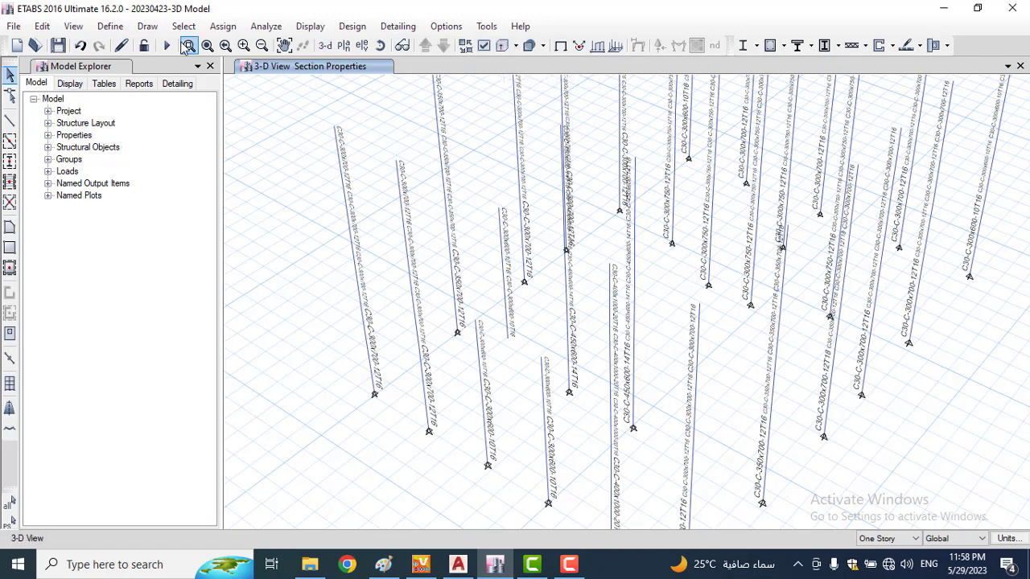
# Step: Clear the section labels, show the columns as extruded shapes, and compare their orientation with the AutoCAD structural plan
pyautogui.click(325, 45)
pyautogui.moveTo(484, 315); pyautogui.dragTo(351, 326, button='middle')
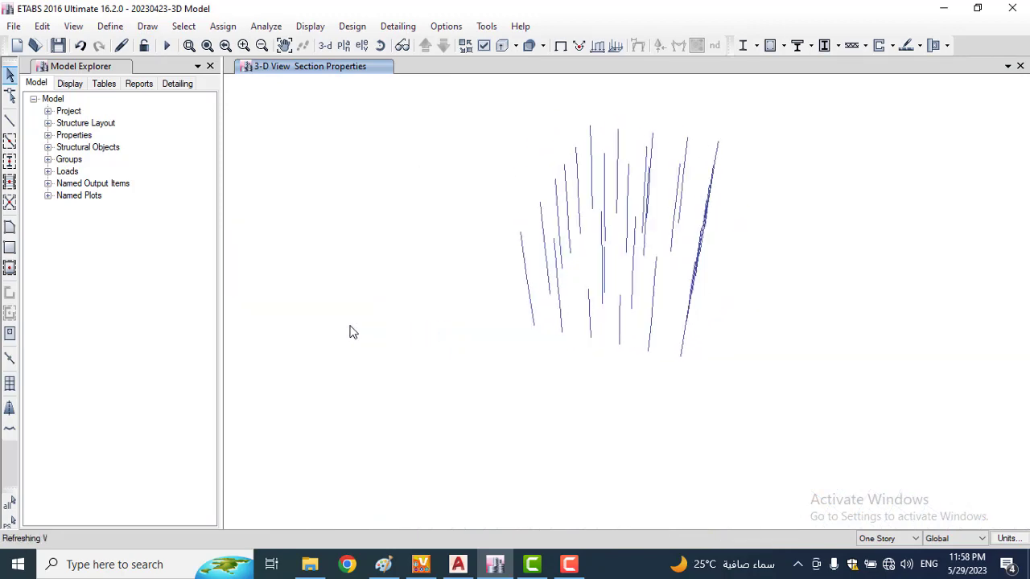
pyautogui.click(503, 50)
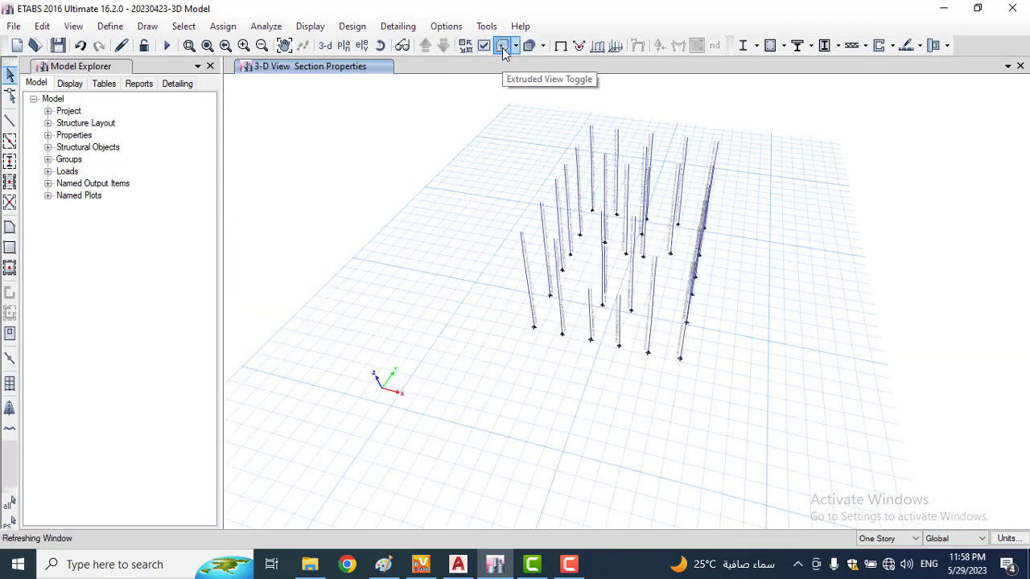
pyautogui.moveTo(680, 346); pyautogui.dragTo(621, 320, button='middle')
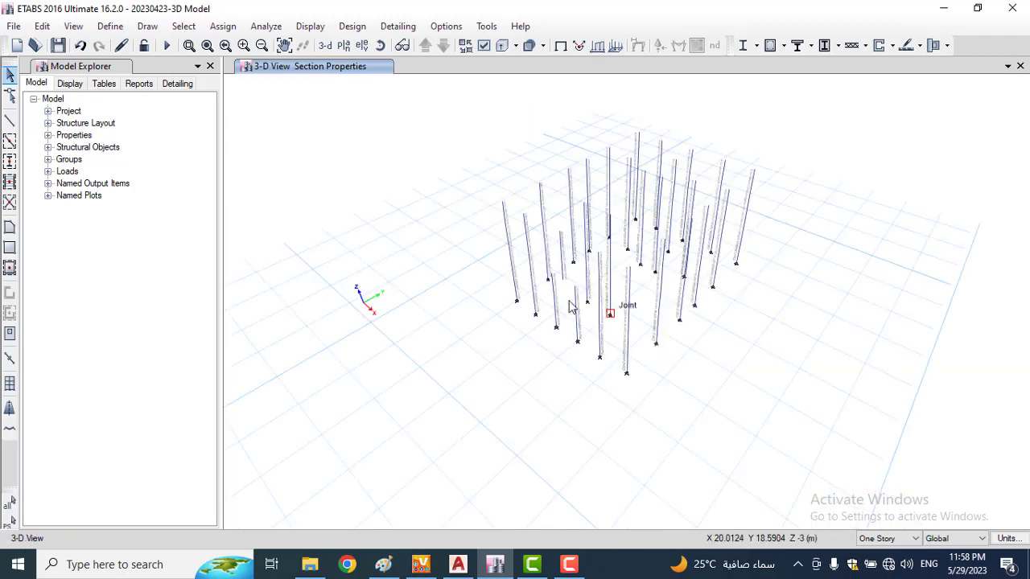
pyautogui.click(501, 50)
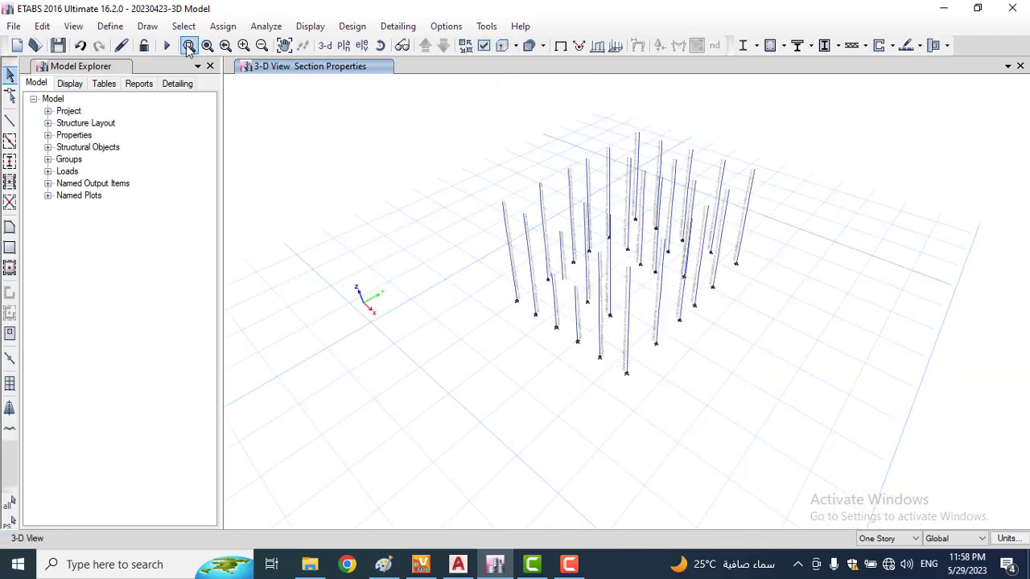
pyautogui.click(561, 47)
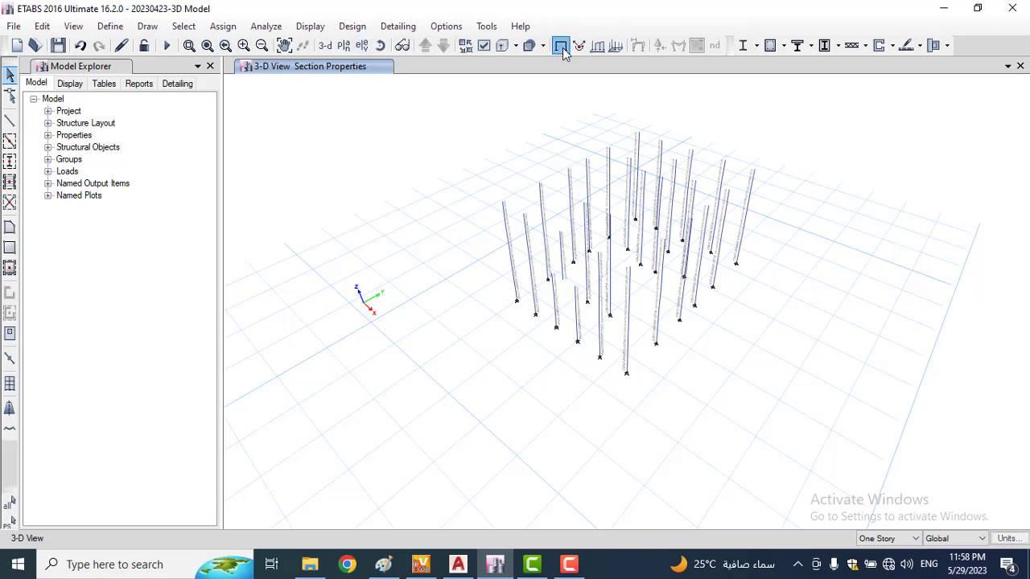
pyautogui.click(499, 50)
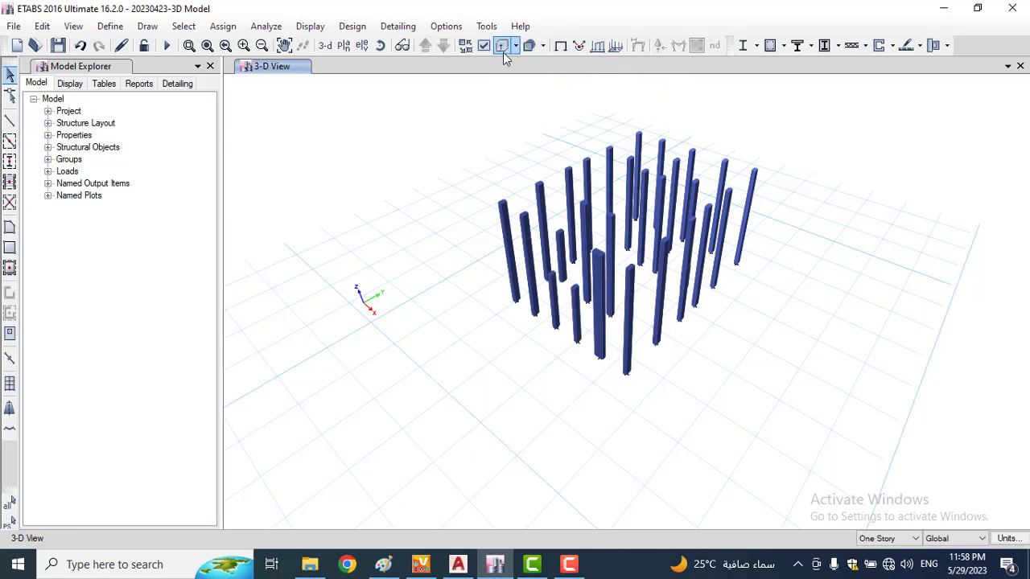
pyautogui.scroll(3, 547, 291)
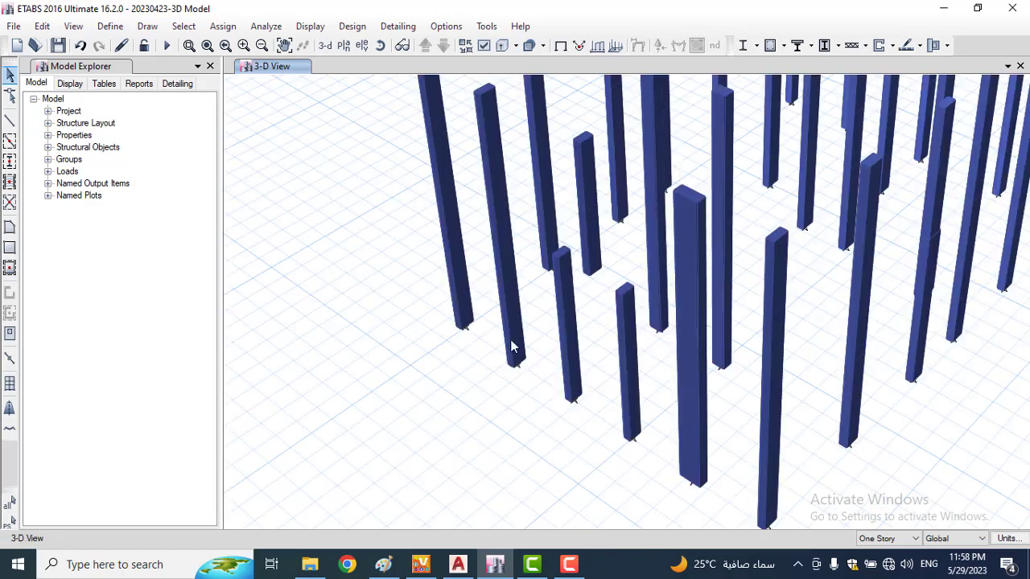
pyautogui.moveTo(501, 259); pyautogui.dragTo(498, 314, button='middle')
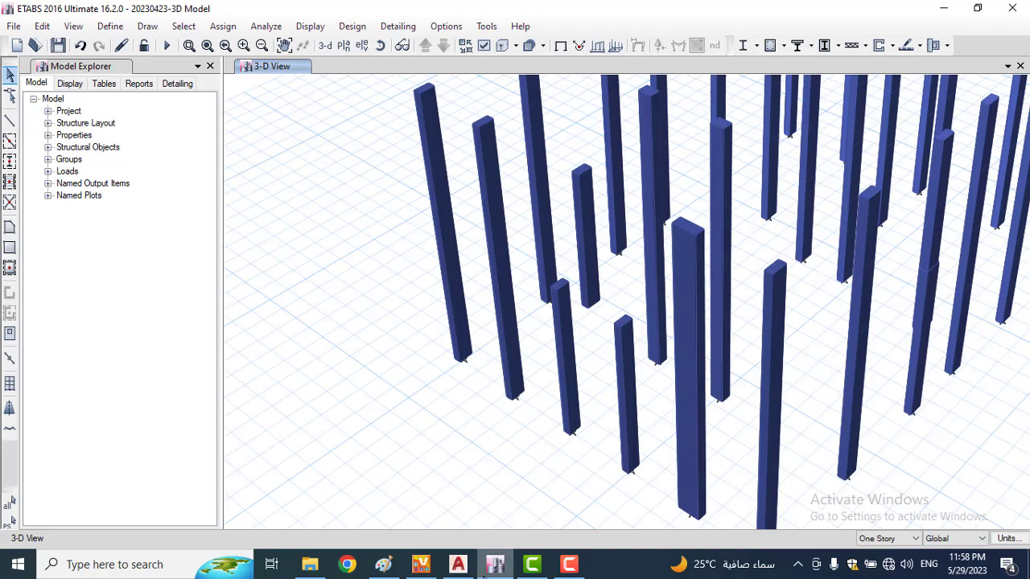
pyautogui.click(466, 569)
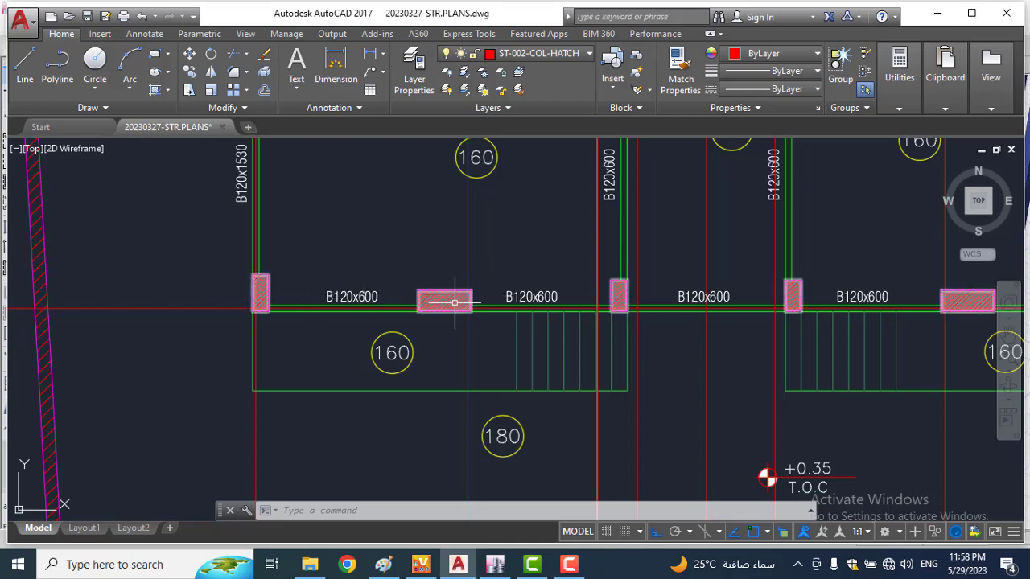
pyautogui.click(495, 564)
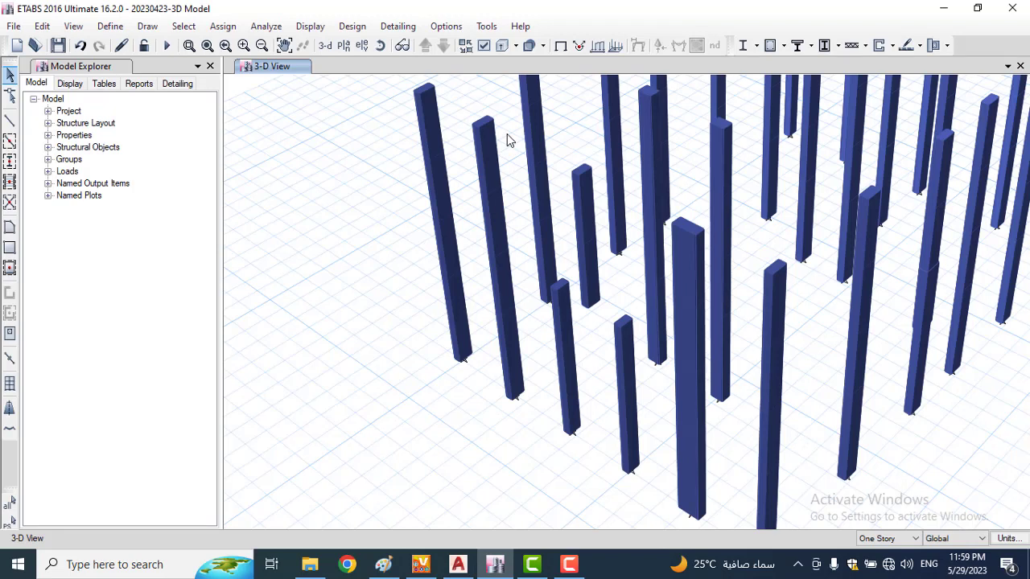
# Step: Set the local axis angle to 90 degrees for all four segments of the revised perimeter column
pyautogui.click(495, 201)
pyautogui.moveTo(519, 300); pyautogui.dragTo(493, 393)
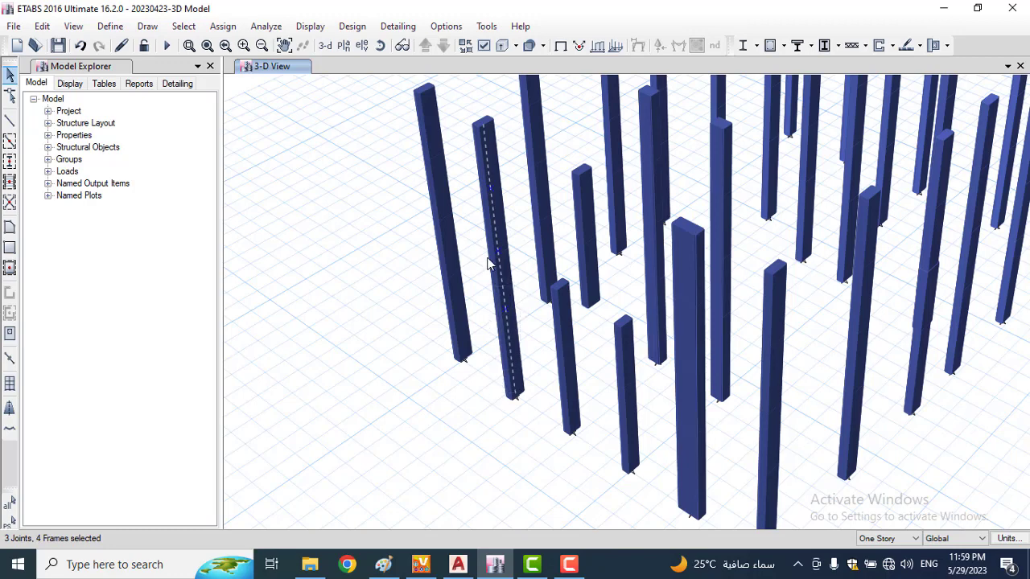
pyautogui.click(225, 26)
pyautogui.moveTo(244, 72)
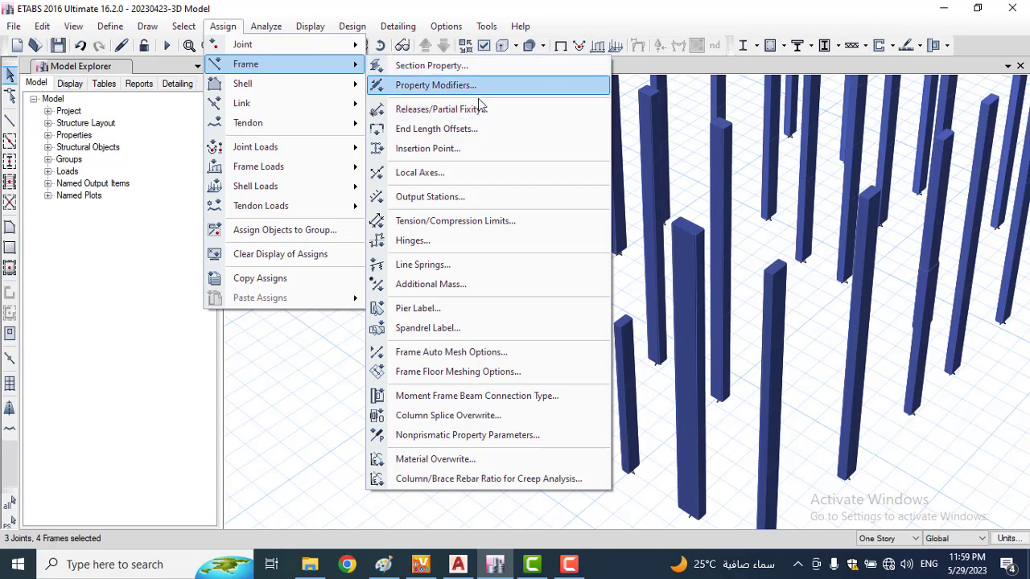
pyautogui.click(457, 172)
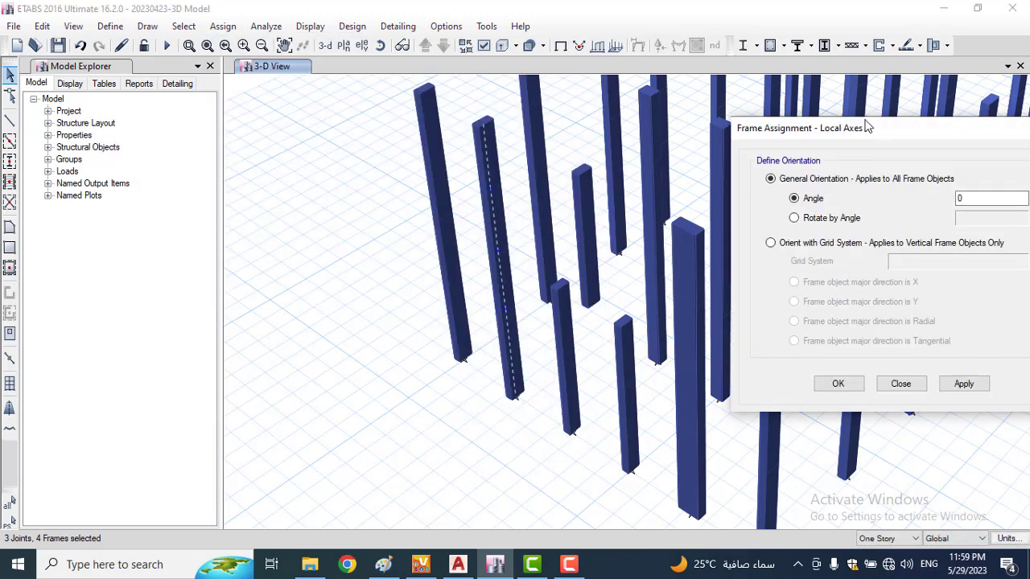
pyautogui.moveTo(865, 127); pyautogui.dragTo(846, 45)
pyautogui.moveTo(504, 214); pyautogui.dragTo(363, 276, button='middle')
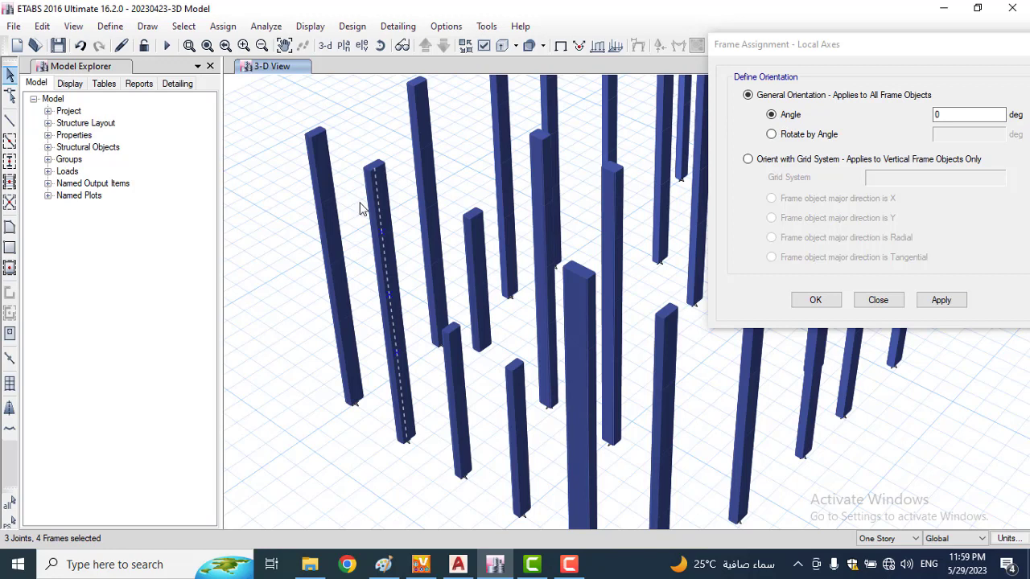
pyautogui.click(939, 118)
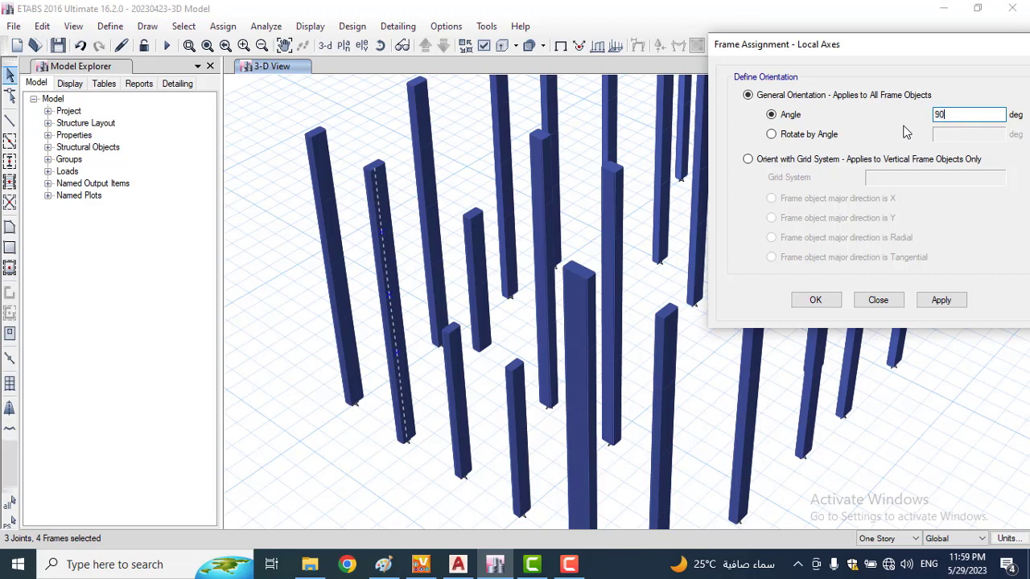
pyautogui.write('90')
pyautogui.click(941, 300)
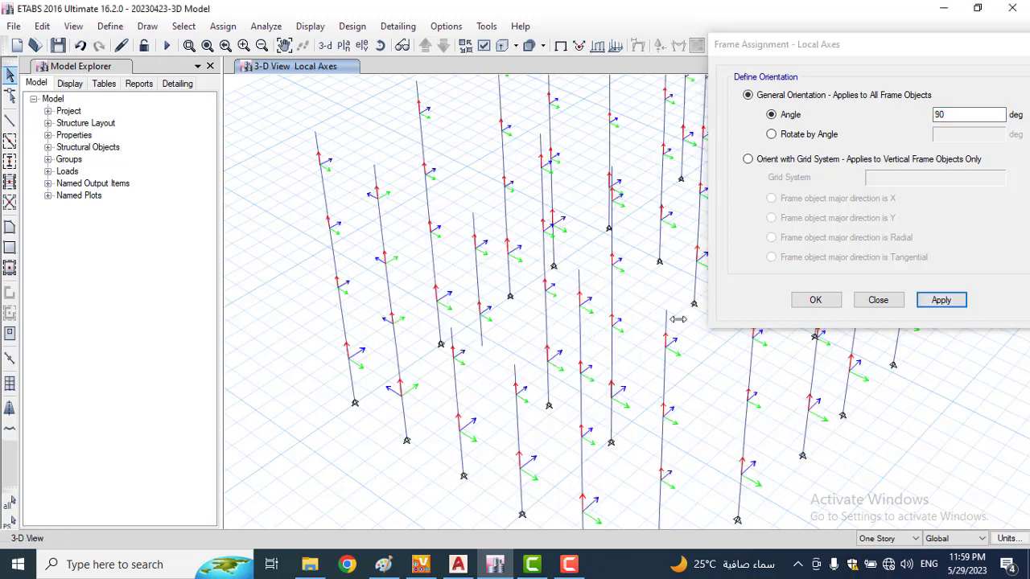
# Step: Check the rotated column's orientation in the extruded view, finish the local axes assignment, and restore the line display
pyautogui.click(561, 46)
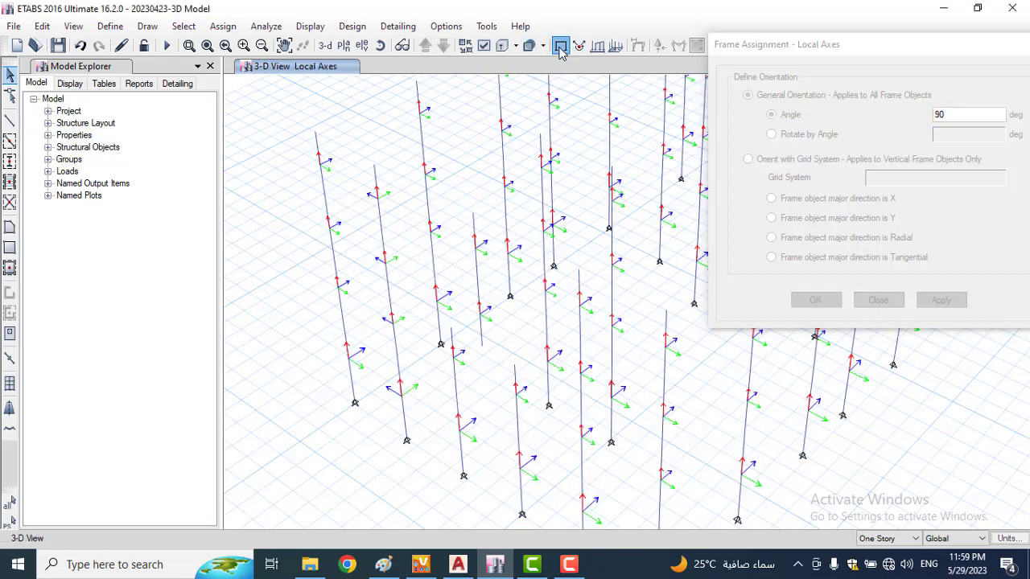
pyautogui.click(502, 45)
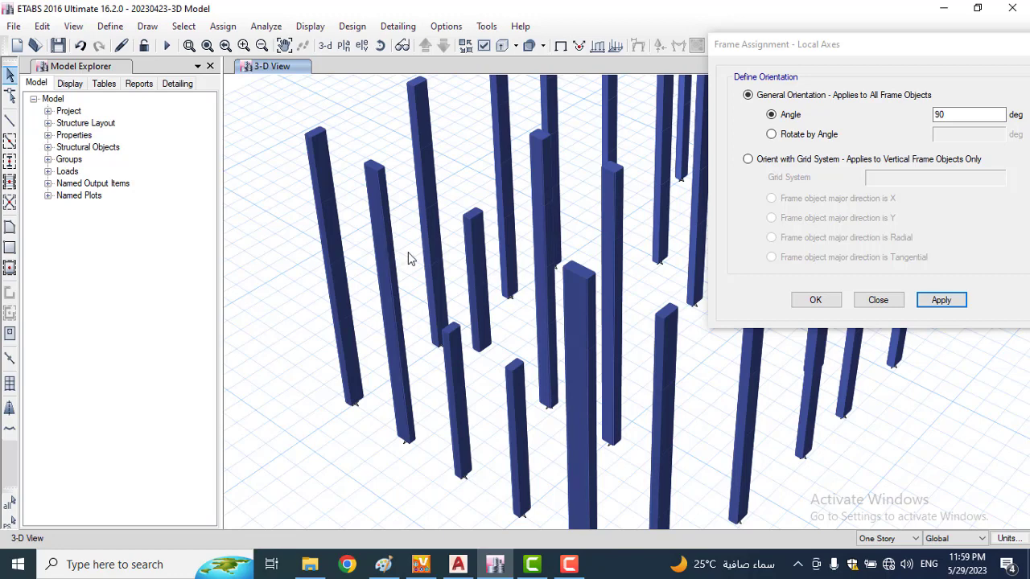
pyautogui.click(875, 299)
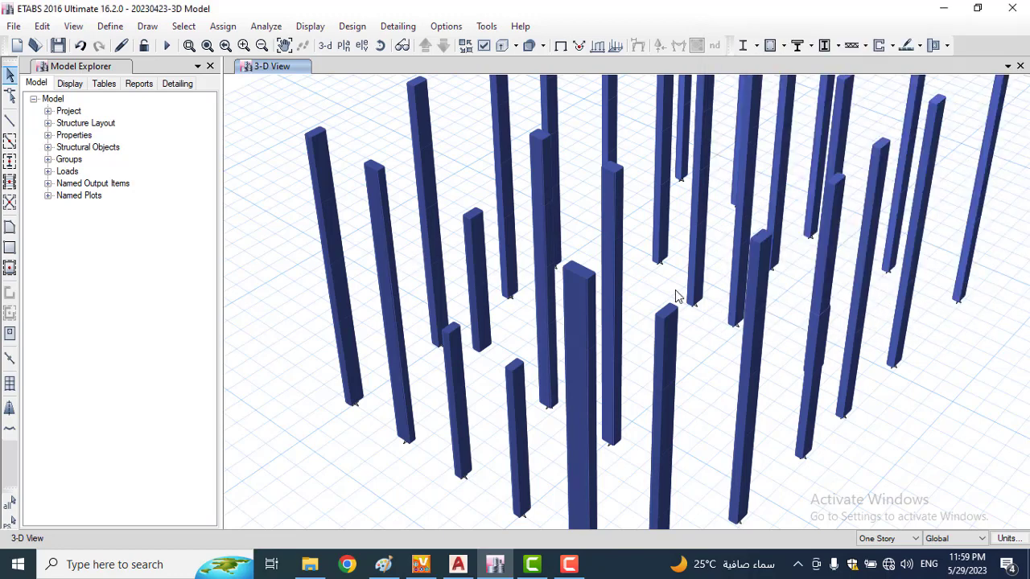
pyautogui.scroll(-5, 676, 290)
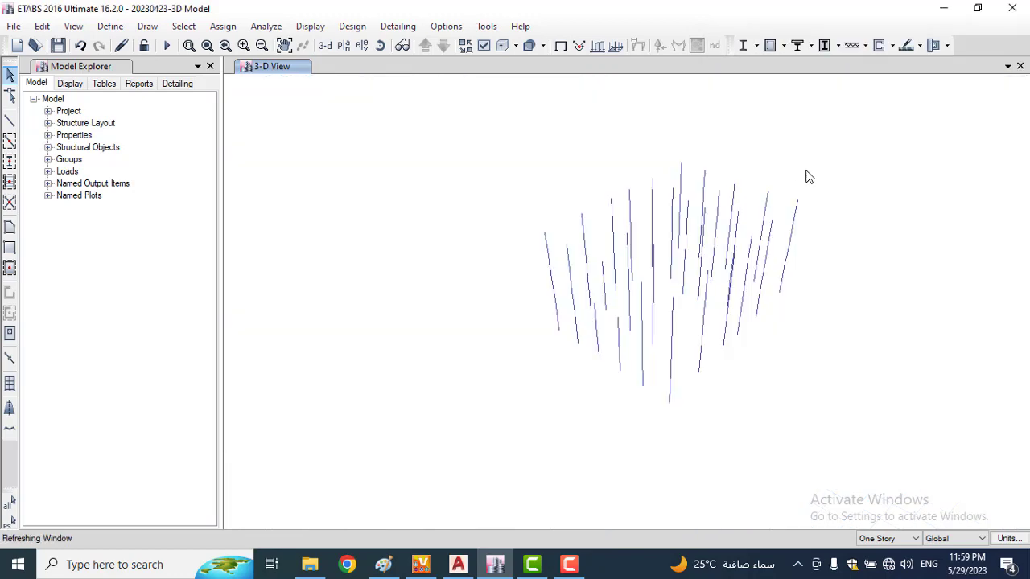
pyautogui.click(502, 46)
# Step: Run the analysis on the model with the revised column
pyautogui.moveTo(834, 115)
pyautogui.mouseDown()
pyautogui.moveTo(481, 408)
pyautogui.moveTo(480, 437)
pyautogui.mouseUp()
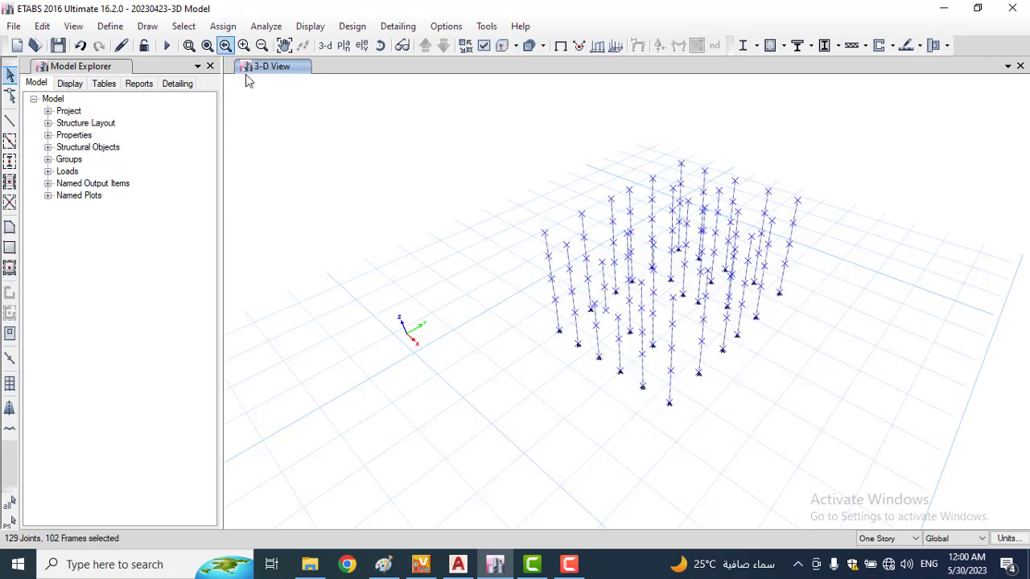
pyautogui.click(425, 164)
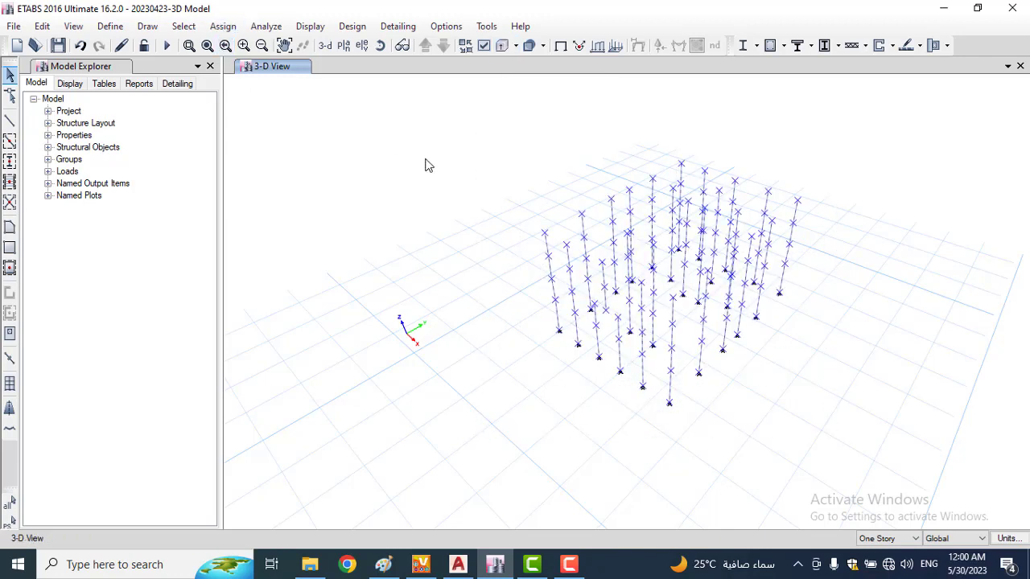
pyautogui.click(167, 46)
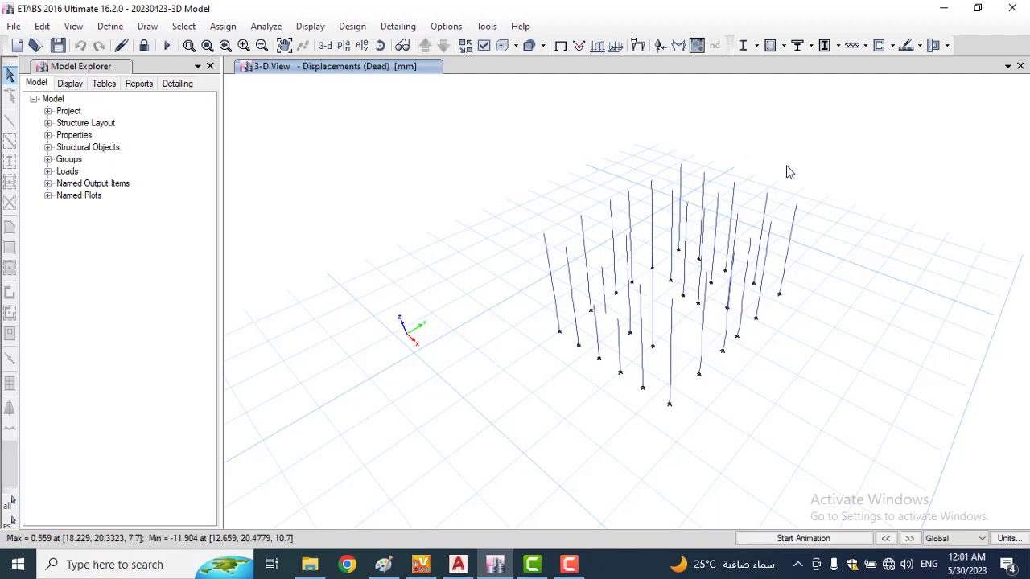
# Step: Select all the displayed columns and run the concrete frame design check on them
pyautogui.moveTo(864, 124); pyautogui.dragTo(481, 426)
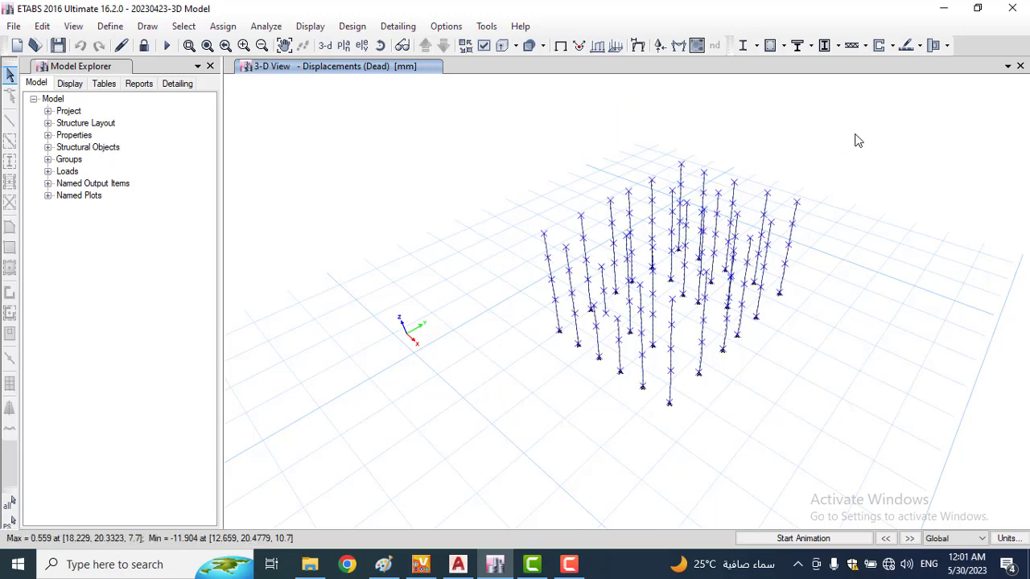
pyautogui.click(771, 51)
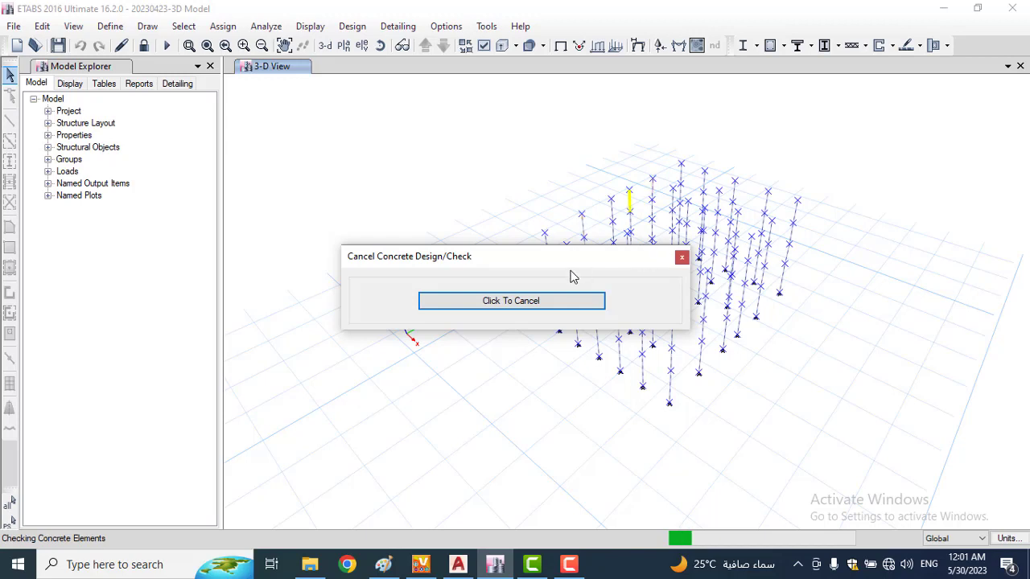
pyautogui.moveTo(573, 269); pyautogui.dragTo(302, 231)
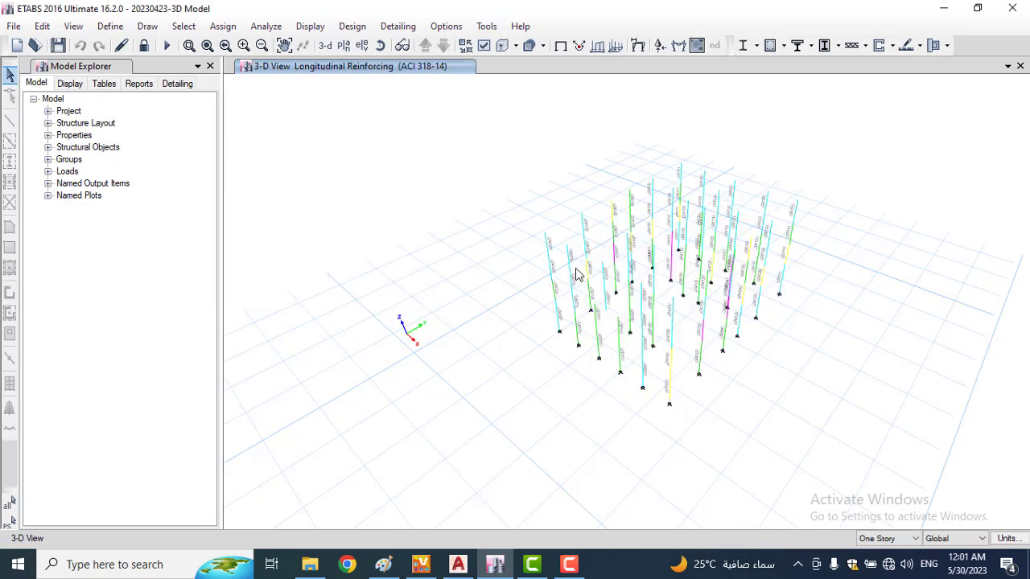
pyautogui.scroll(3, 577, 277)
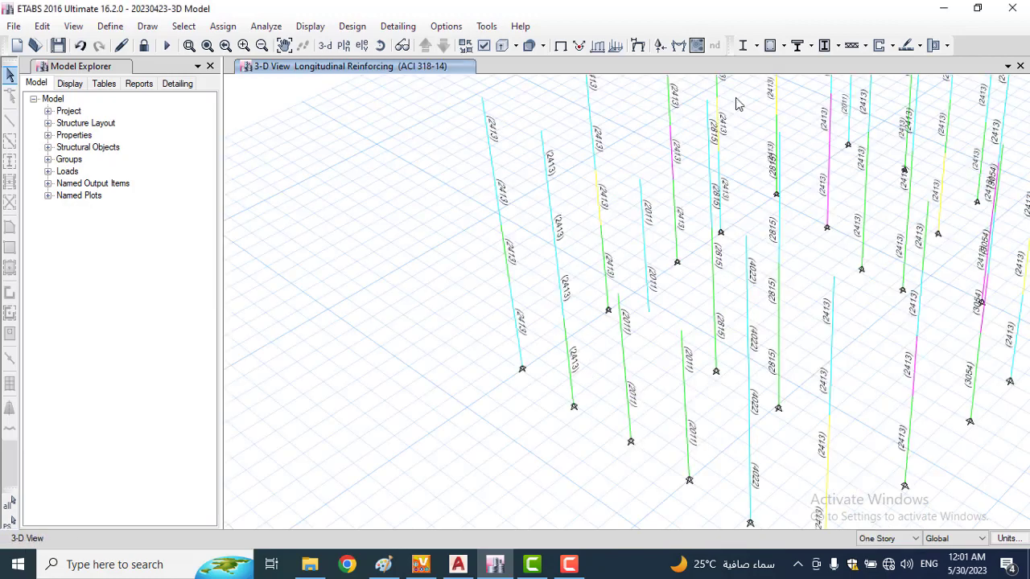
# Step: Display the Column P-M-M Interaction Ratios as the concrete frame design output on the model
pyautogui.click(782, 46)
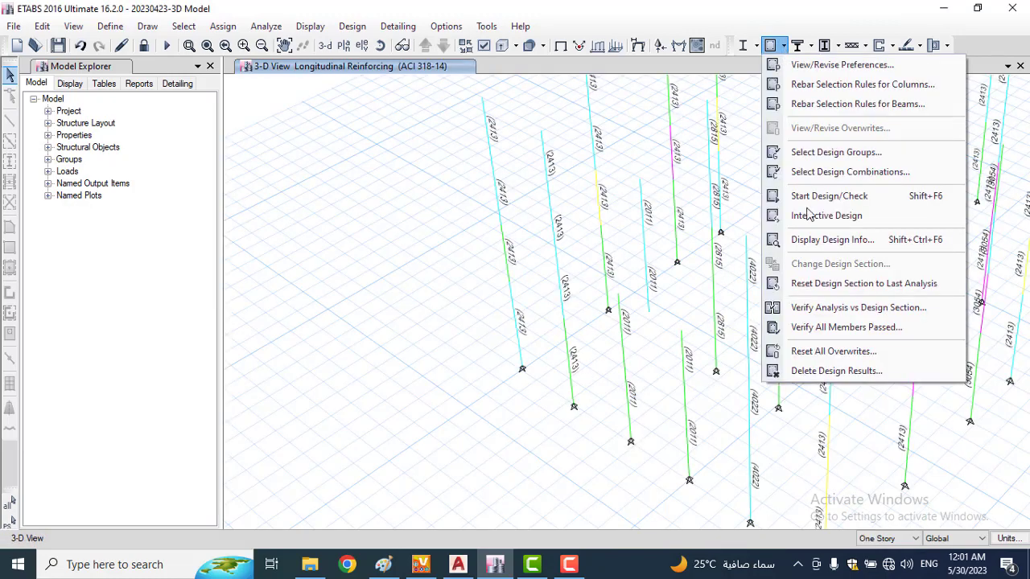
pyautogui.click(837, 241)
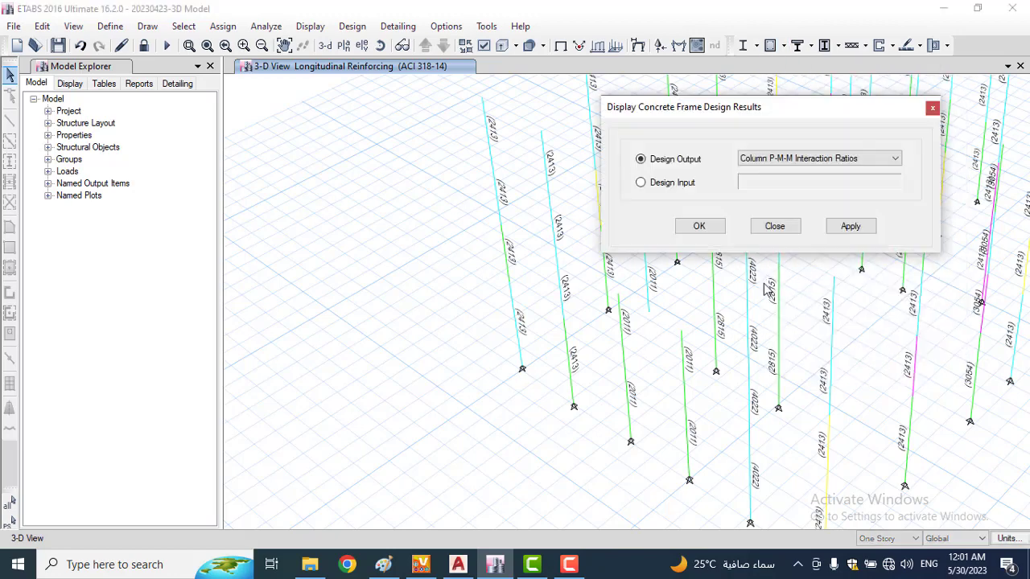
pyautogui.click(850, 226)
pyautogui.click(710, 231)
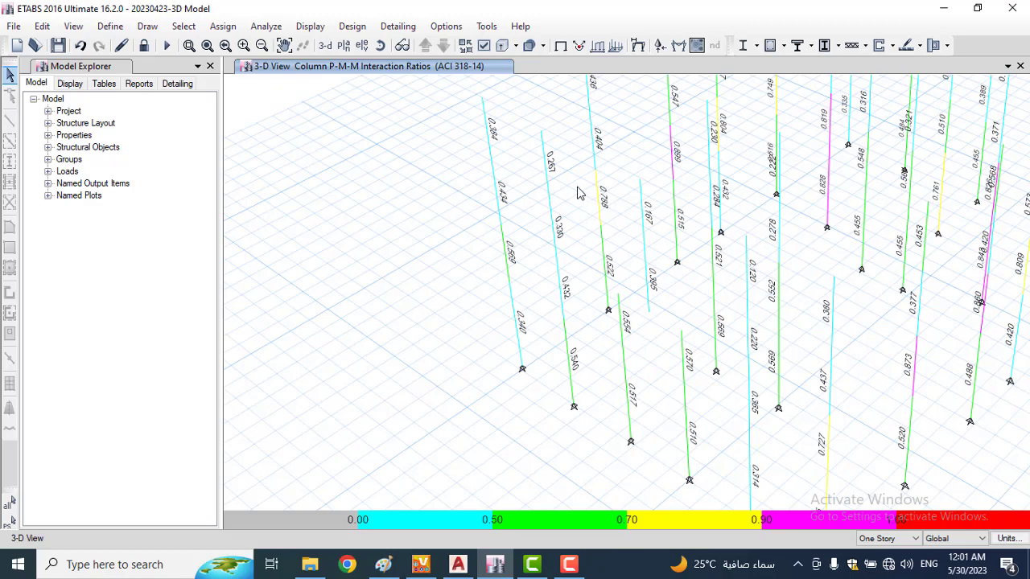
# Step: Examine the P-M-M interaction ratios along all columns, including the revised perimeter column and the far corner column's segments
pyautogui.scroll(-3, 555, 270)
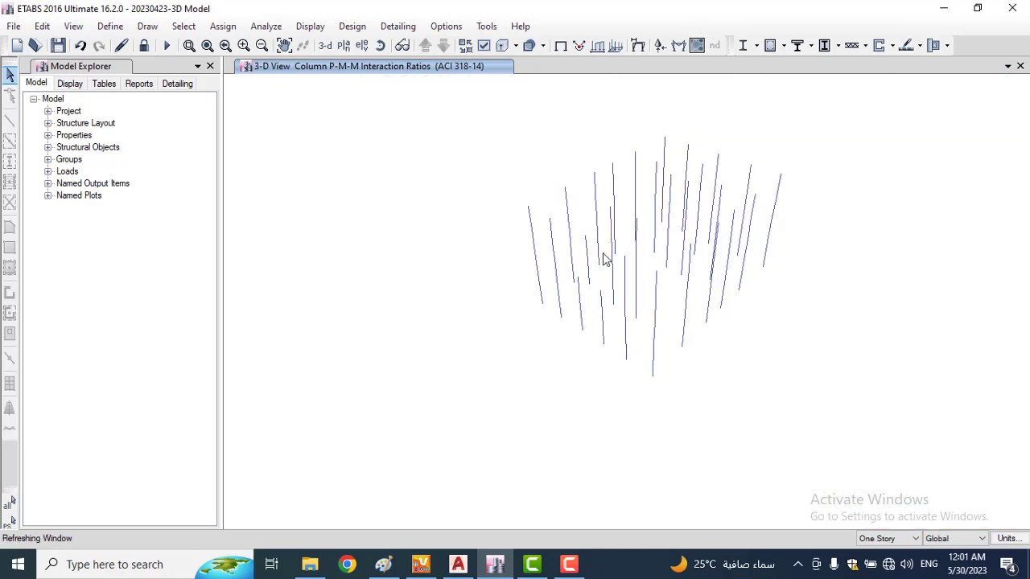
pyautogui.scroll(3, 682, 221)
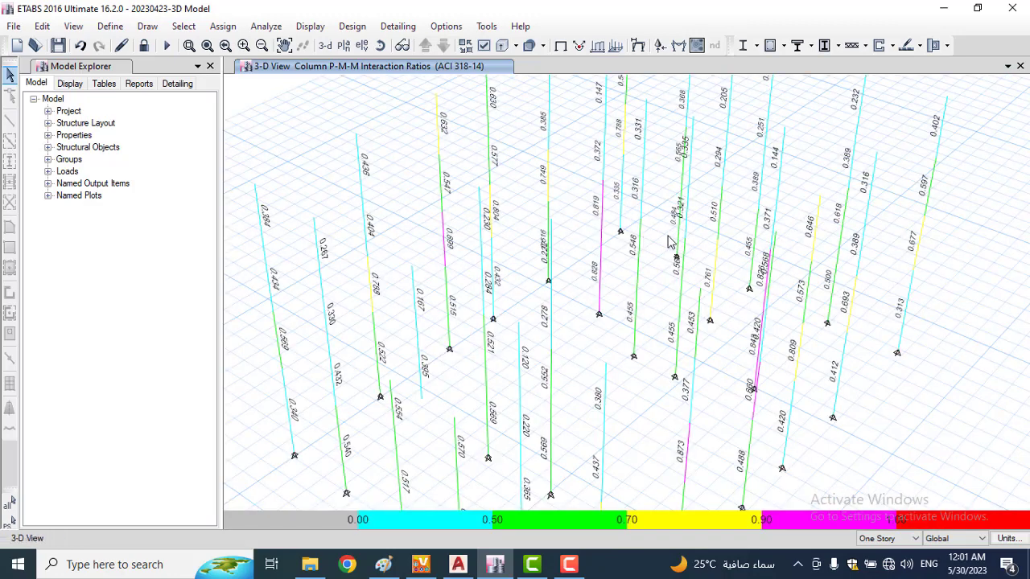
pyautogui.moveTo(604, 282); pyautogui.dragTo(785, 243, button='middle')
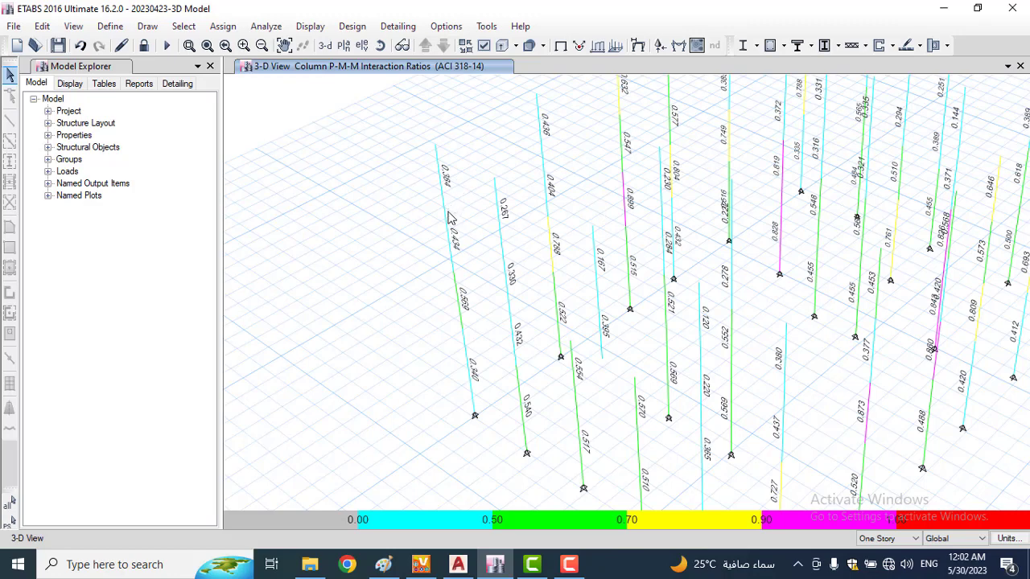
pyautogui.scroll(-5, 451, 218)
pyautogui.scroll(8, 683, 181)
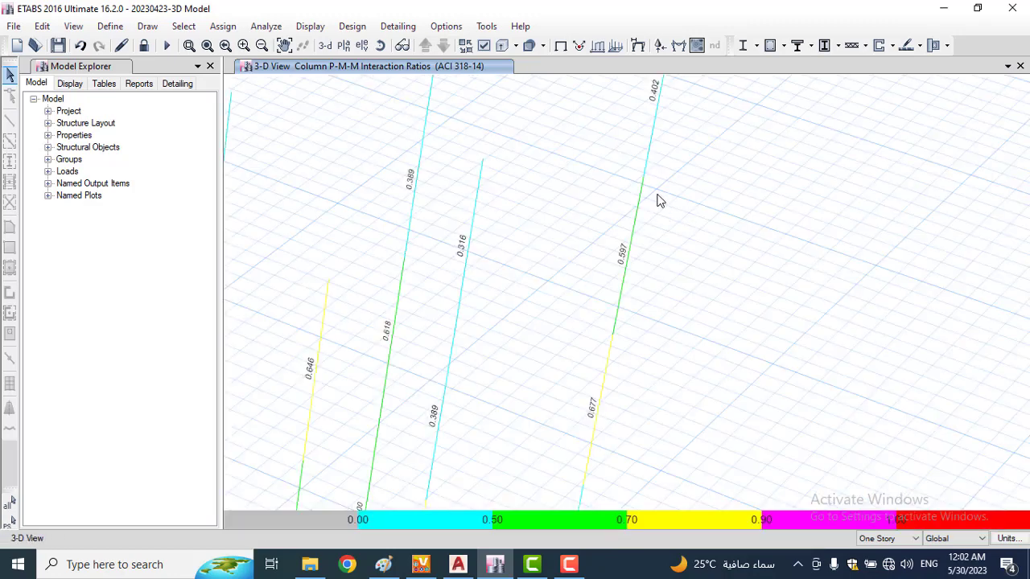
pyautogui.moveTo(650, 283); pyautogui.dragTo(616, 290, button='middle')
pyautogui.moveTo(635, 234); pyautogui.dragTo(620, 378, button='middle')
pyautogui.scroll(-3, 625, 248)
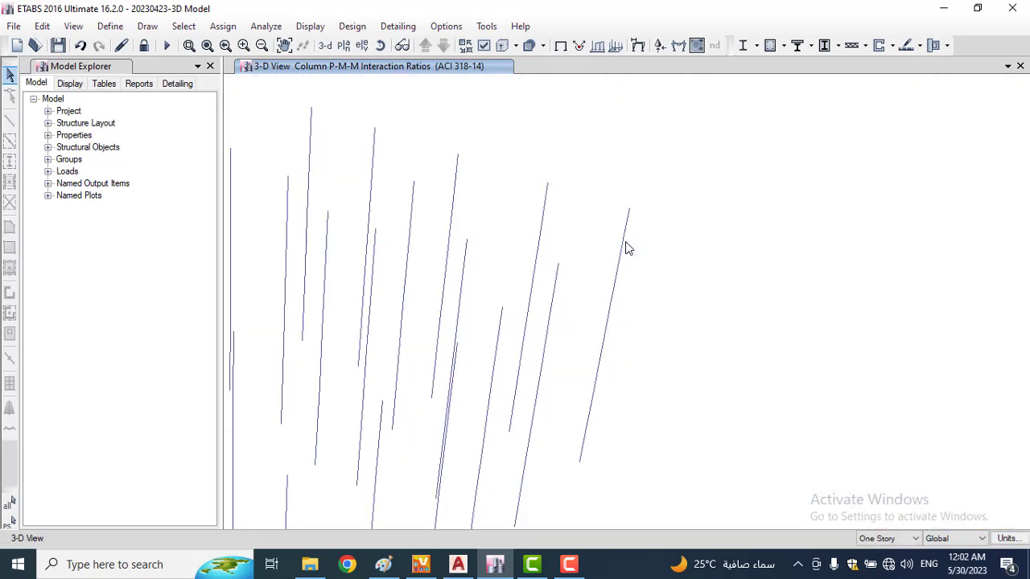
pyautogui.moveTo(511, 401); pyautogui.dragTo(701, 360, button='middle')
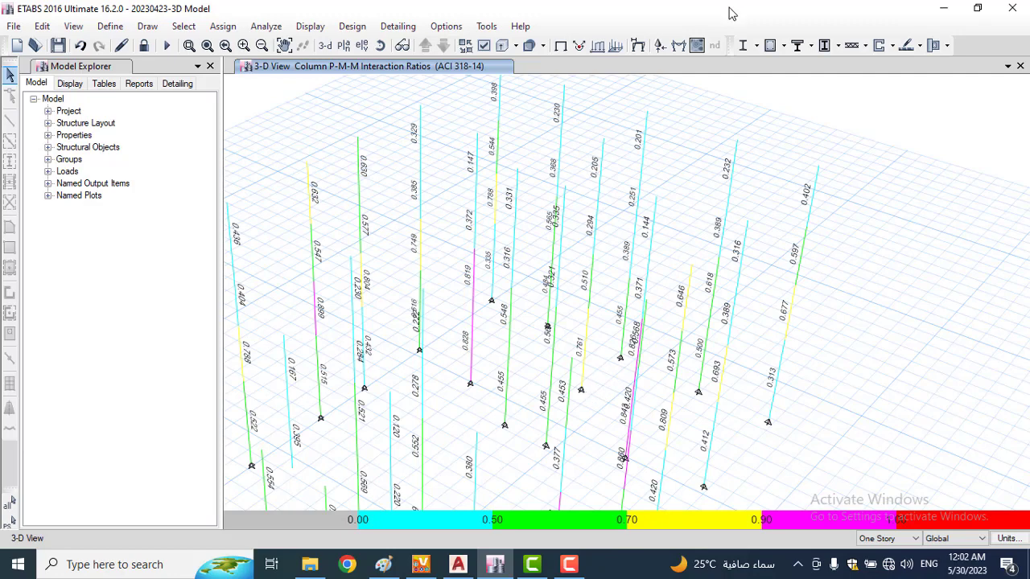
pyautogui.scroll(-3, 666, 170)
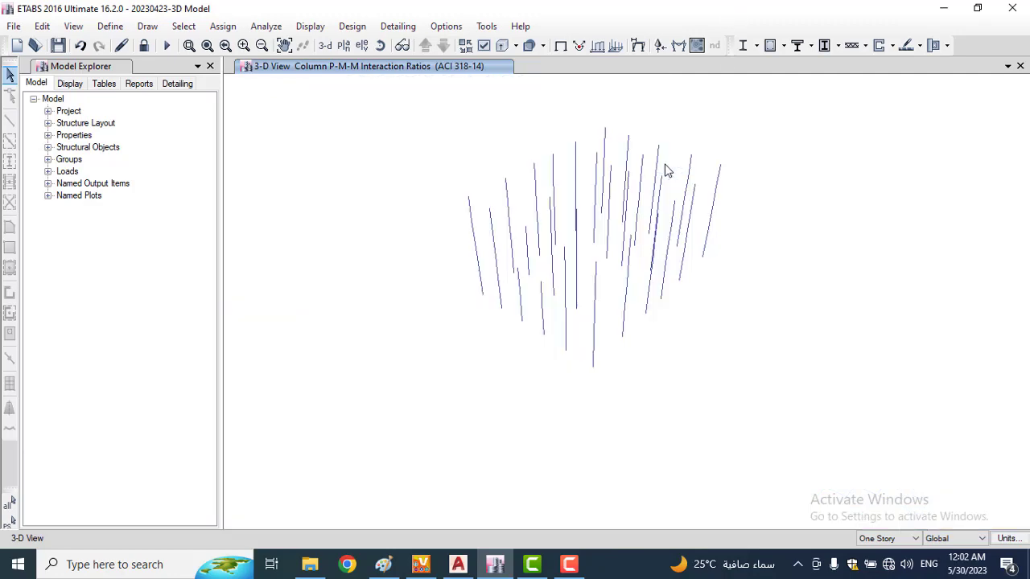
# Step: Examine the column P-M-M interaction ratios across the 3-D view, including the lower stories
pyautogui.scroll(3, 670, 236)
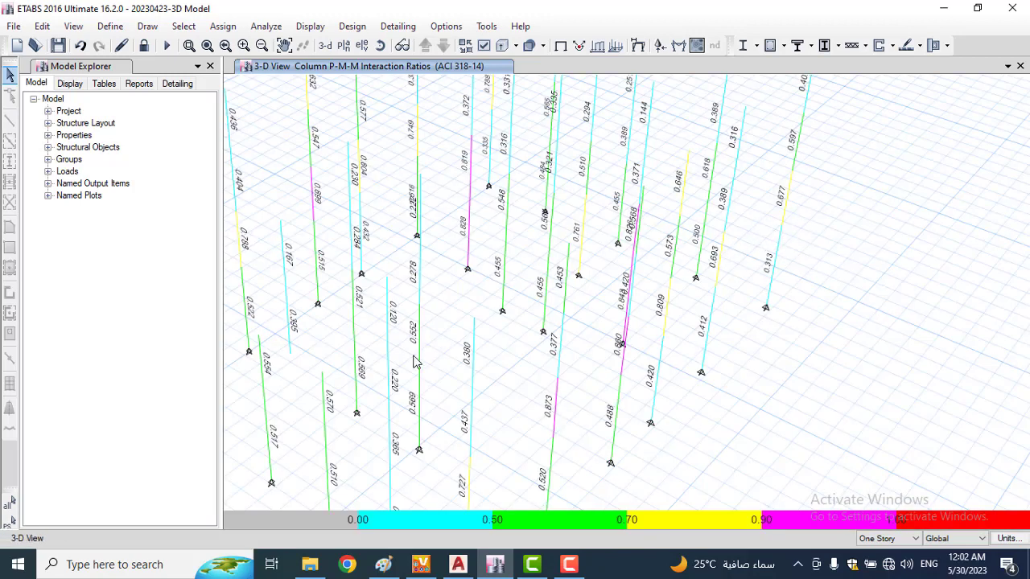
pyautogui.scroll(-3, 414, 361)
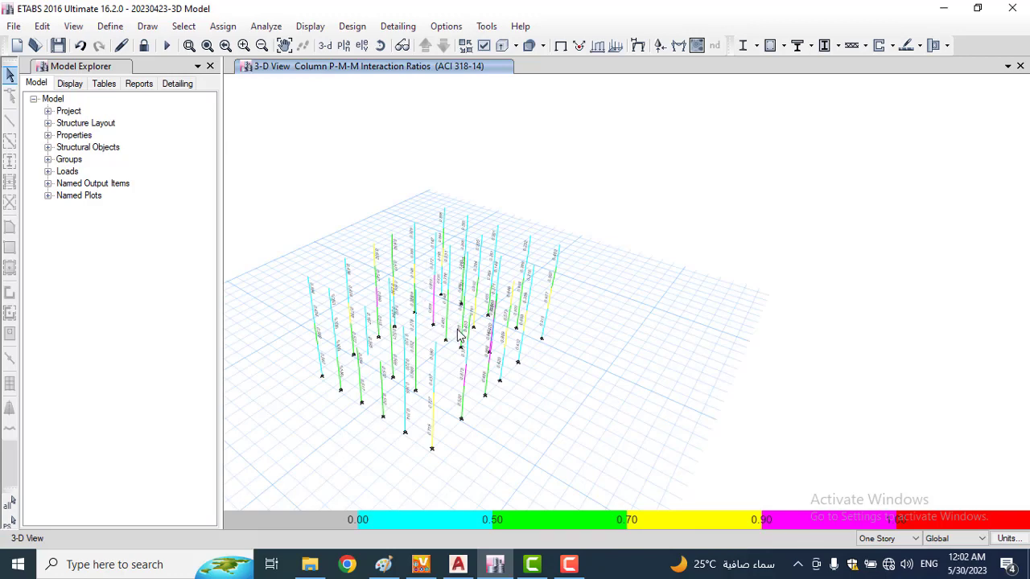
pyautogui.scroll(3, 458, 335)
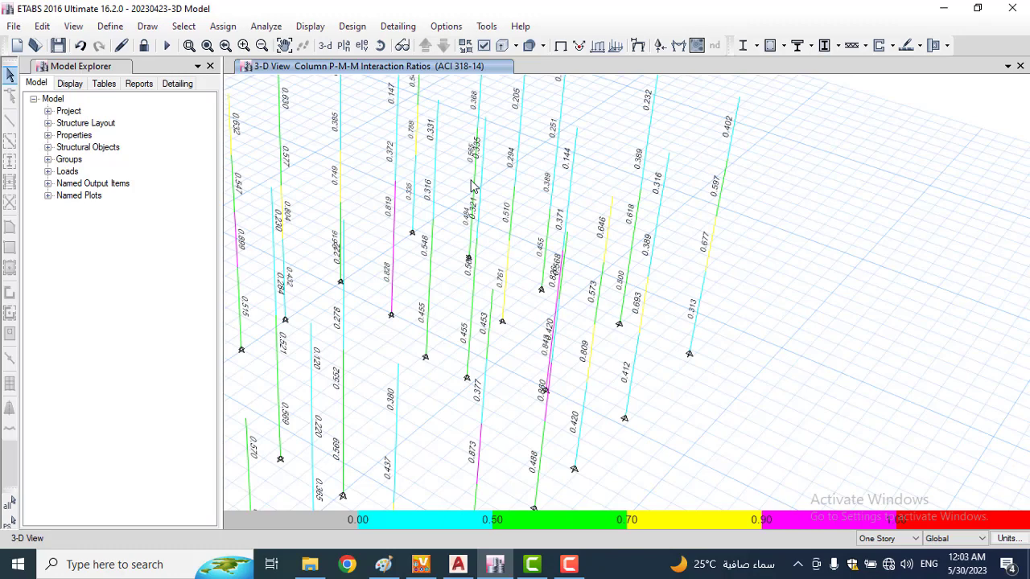
pyautogui.scroll(-3, 473, 187)
pyautogui.scroll(3, 470, 185)
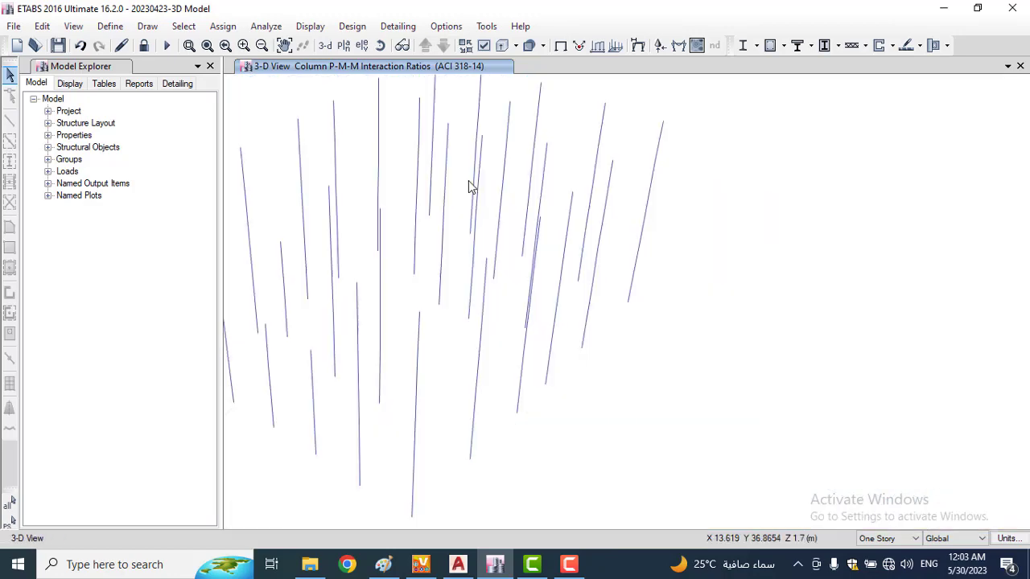
pyautogui.moveTo(448, 179); pyautogui.dragTo(483, 230, button='middle')
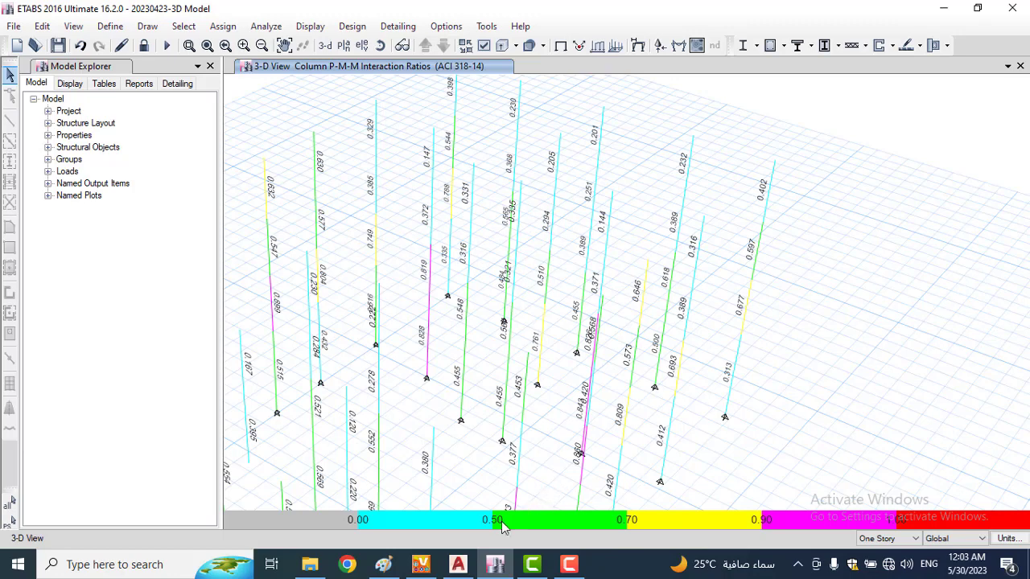
pyautogui.scroll(-3, 537, 352)
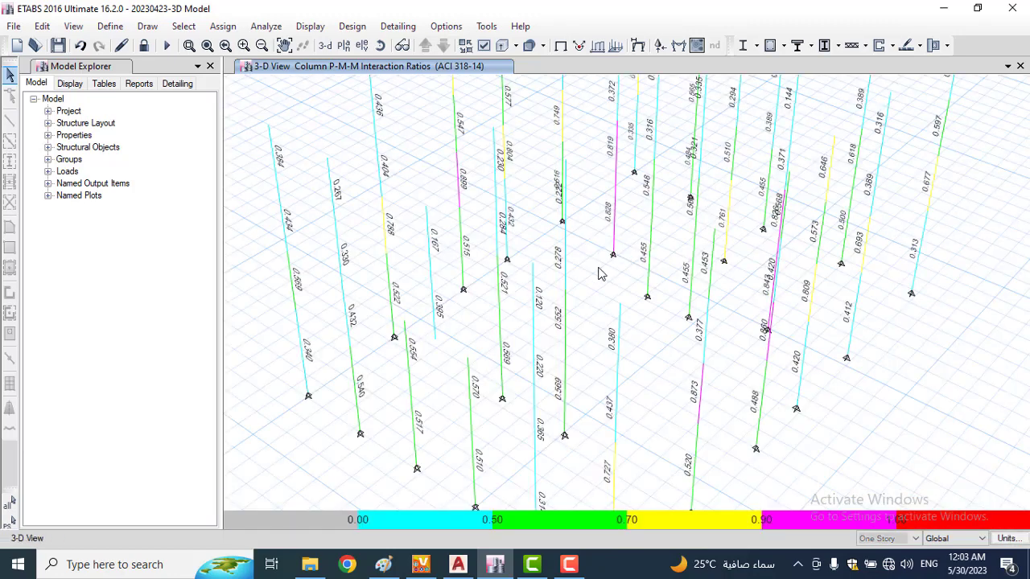
pyautogui.scroll(-3, 568, 281)
pyautogui.scroll(3, 617, 351)
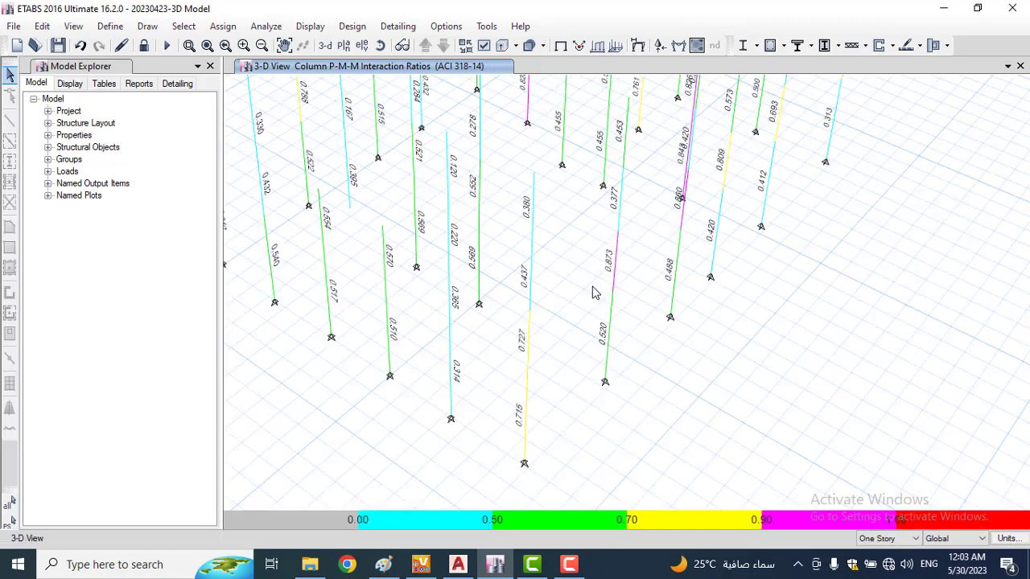
# Step: Switch to AutoCAD and copy the basement-roof plan's columns and axes straight down to the next construction-line intersection
pyautogui.click(458, 564)
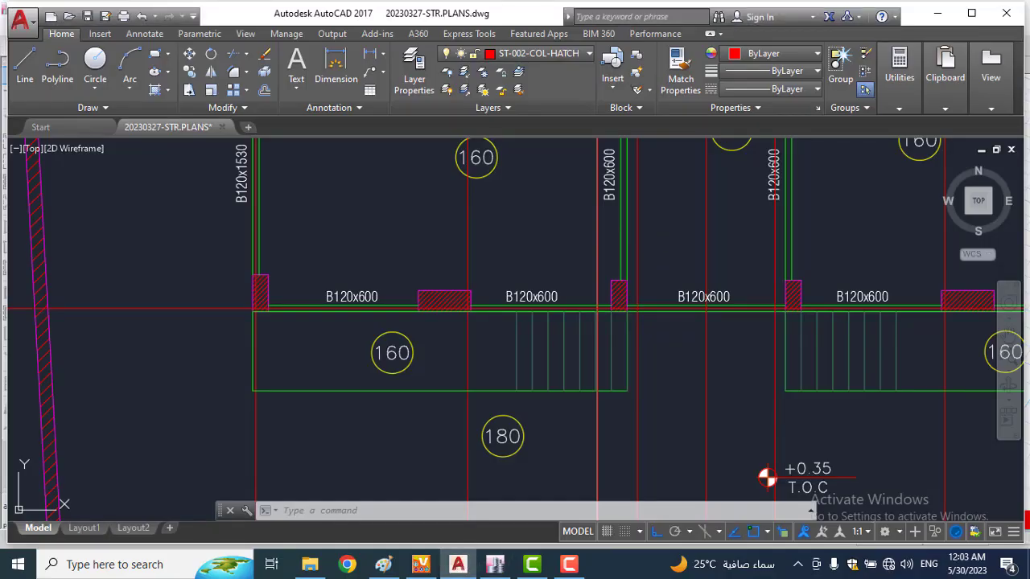
pyautogui.scroll(-4, 498, 252)
pyautogui.scroll(6, 498, 251)
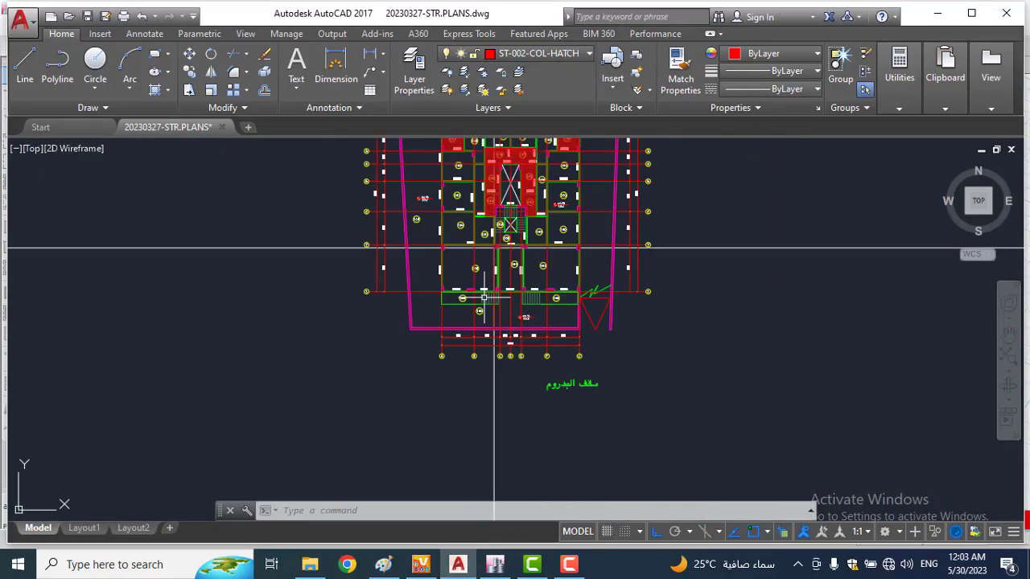
pyautogui.click(425, 268)
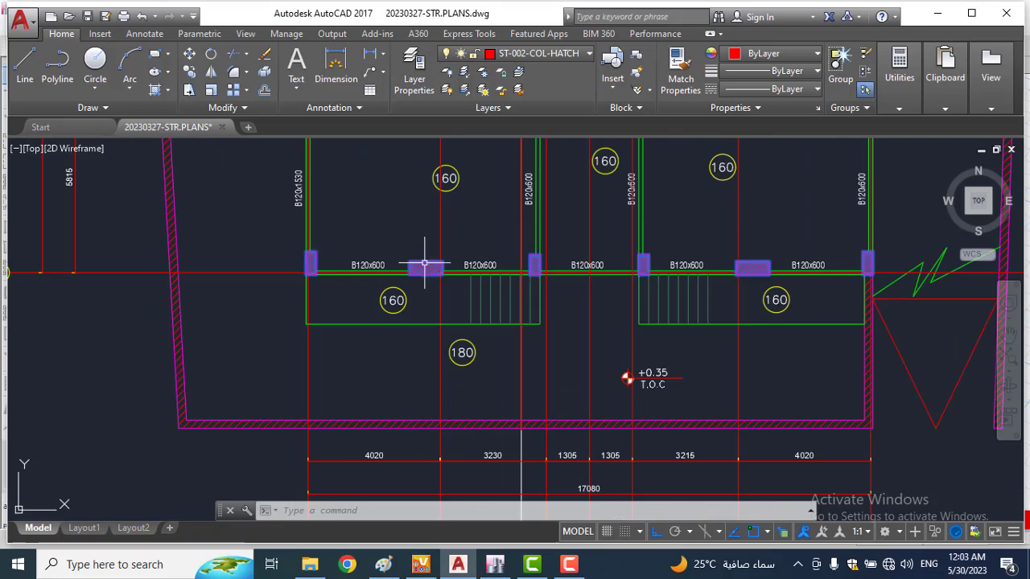
pyautogui.click(319, 369)
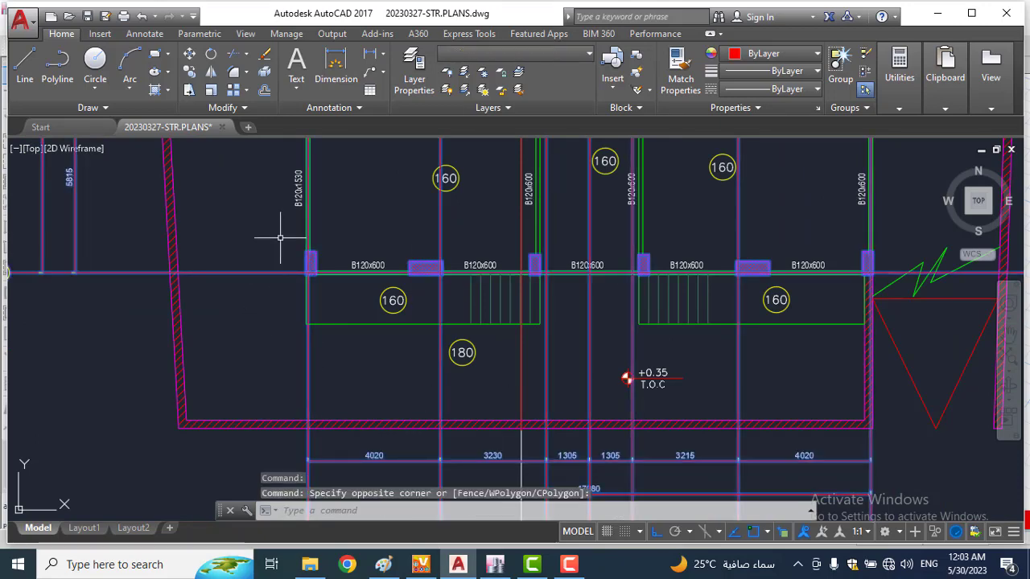
pyautogui.scroll(-5, 286, 239)
pyautogui.write('c')
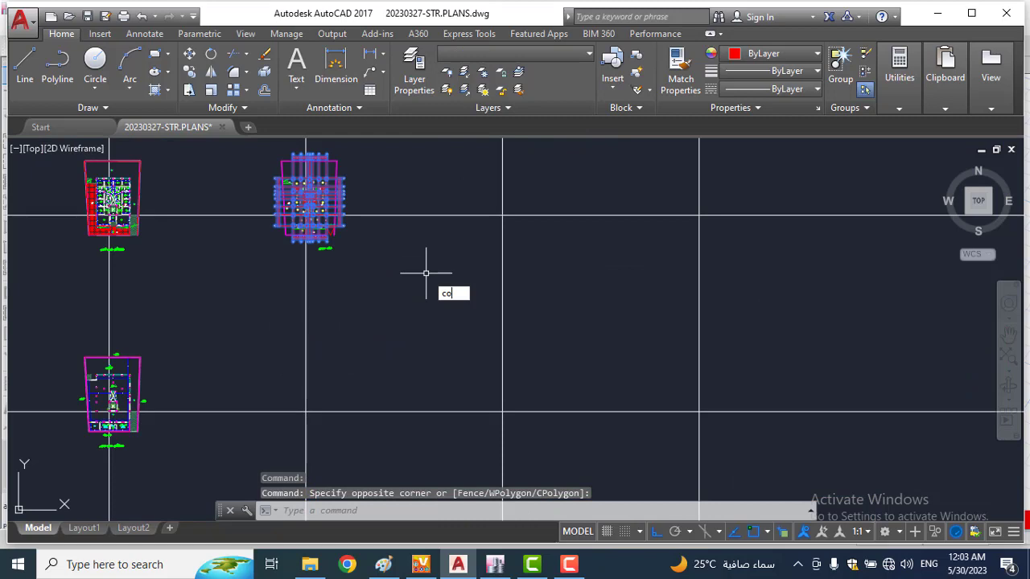
pyautogui.write('o')
pyautogui.press('Return')
pyautogui.click(502, 216)
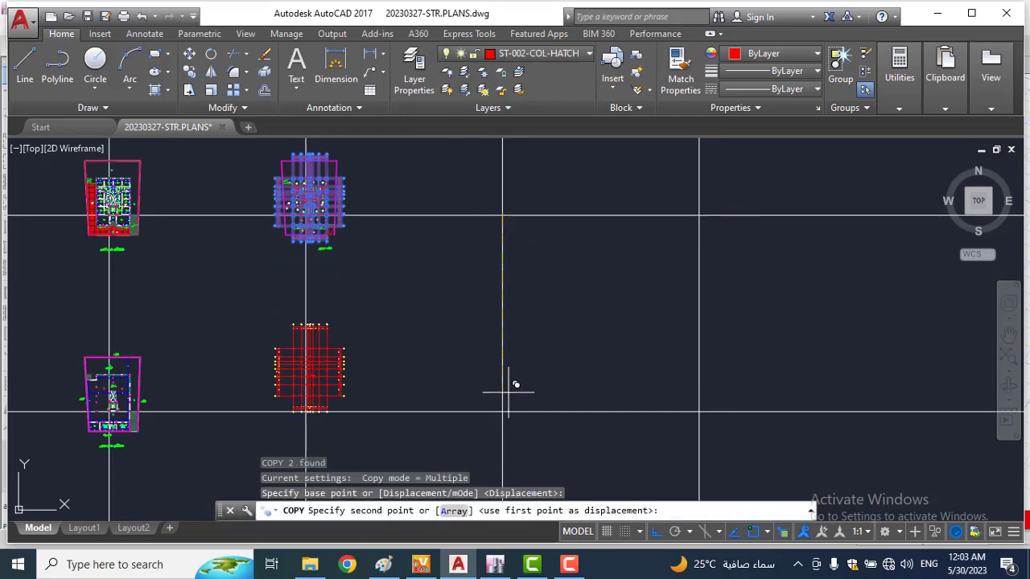
pyautogui.click(502, 412)
pyautogui.press('Escape')
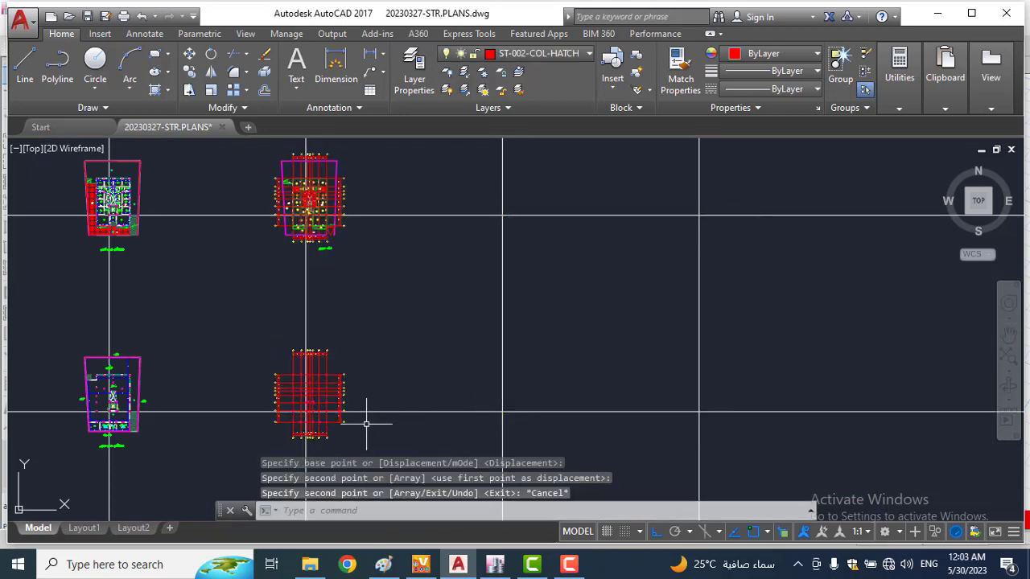
# Step: Compare the copied column layout in AutoCAD with the column interaction ratios in ETABS
pyautogui.scroll(6, 333, 420)
pyautogui.moveTo(295, 391); pyautogui.dragTo(383, 312, button='middle')
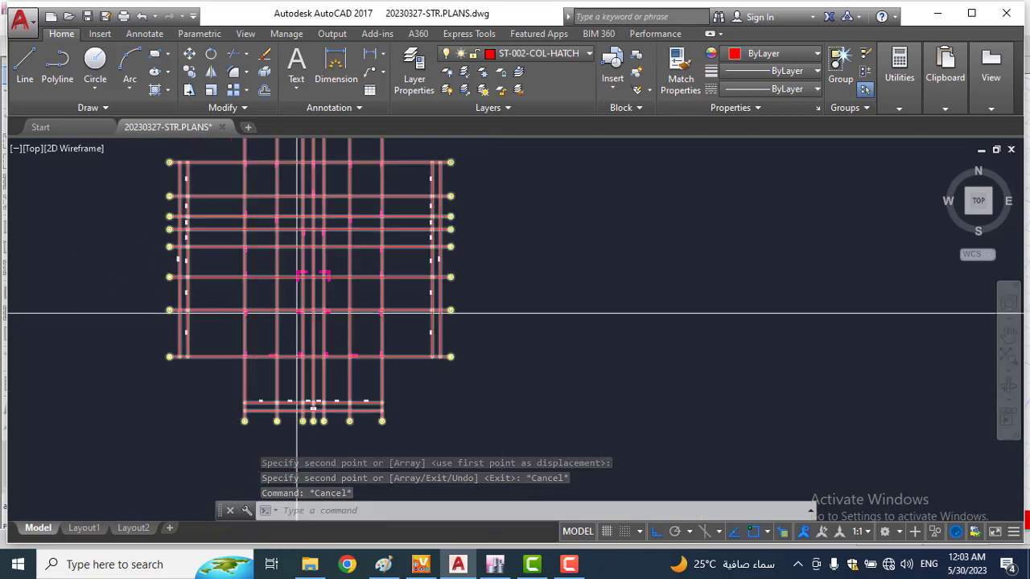
pyautogui.scroll(8, 283, 349)
pyautogui.scroll(-5, 322, 330)
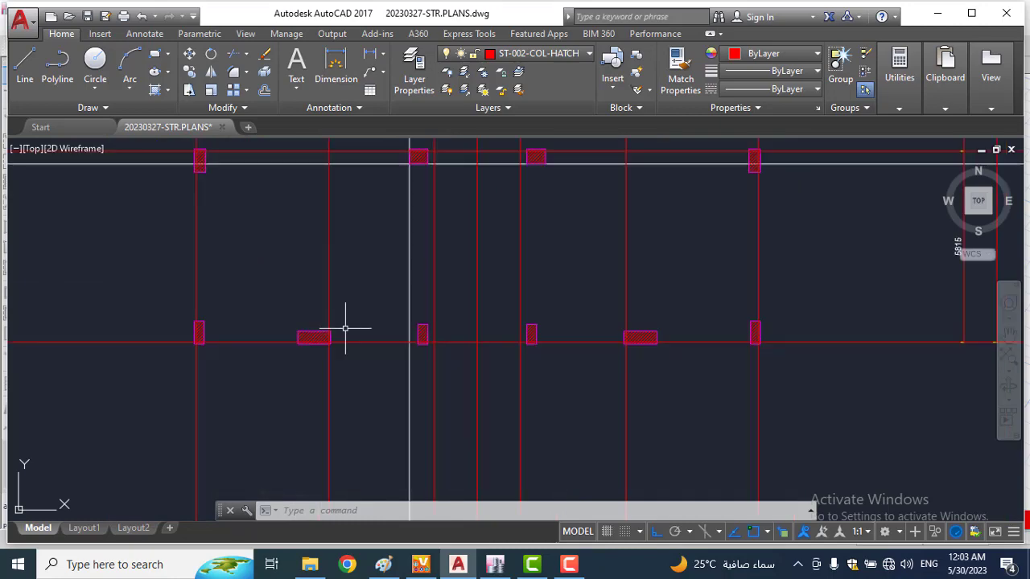
pyautogui.click(503, 567)
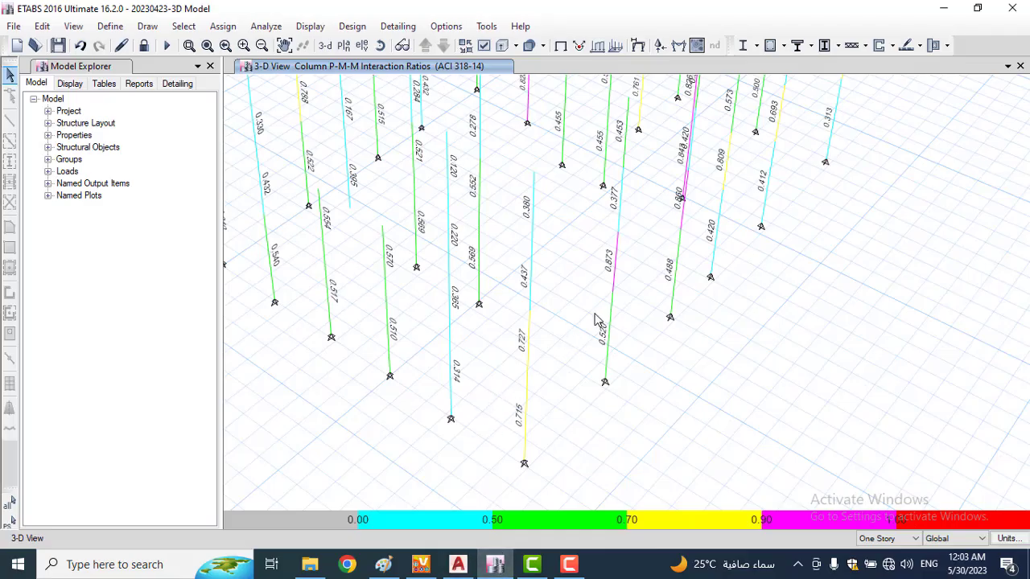
pyautogui.click(458, 565)
pyautogui.moveTo(306, 299); pyautogui.dragTo(303, 382, button='middle')
pyautogui.scroll(-2, 303, 382)
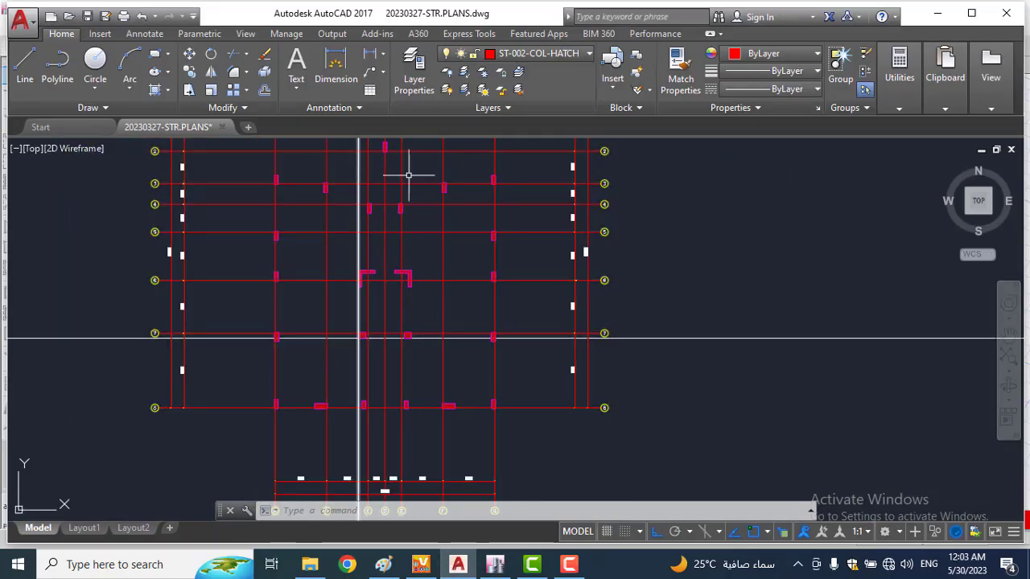
pyautogui.moveTo(410, 175); pyautogui.dragTo(413, 303, button='middle')
pyautogui.moveTo(421, 414); pyautogui.dragTo(414, 155, button='middle')
pyautogui.scroll(10, 322, 269)
pyautogui.moveTo(292, 306); pyautogui.dragTo(357, 247, button='middle')
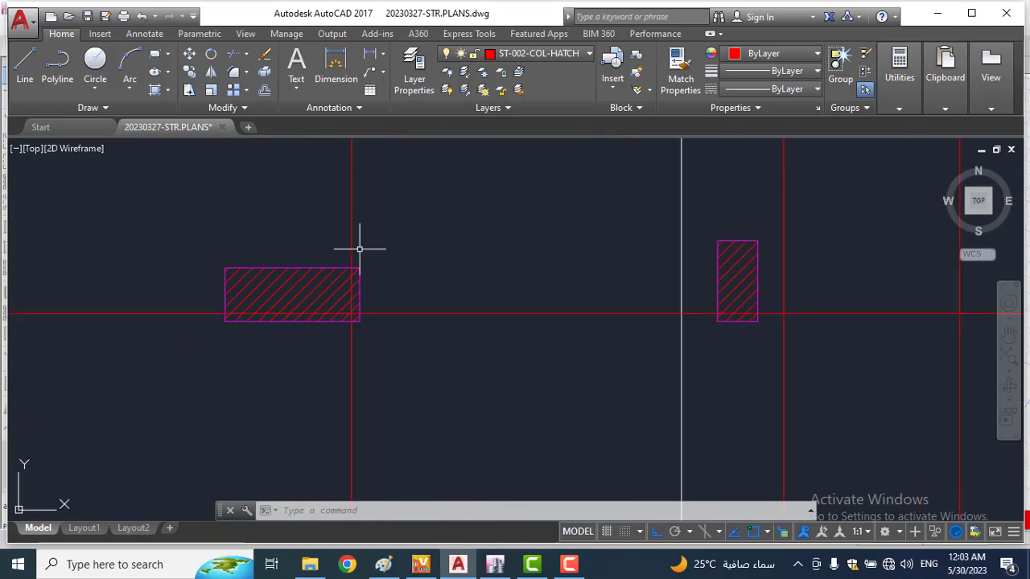
pyautogui.click(300, 269)
pyautogui.rightClick(300, 268)
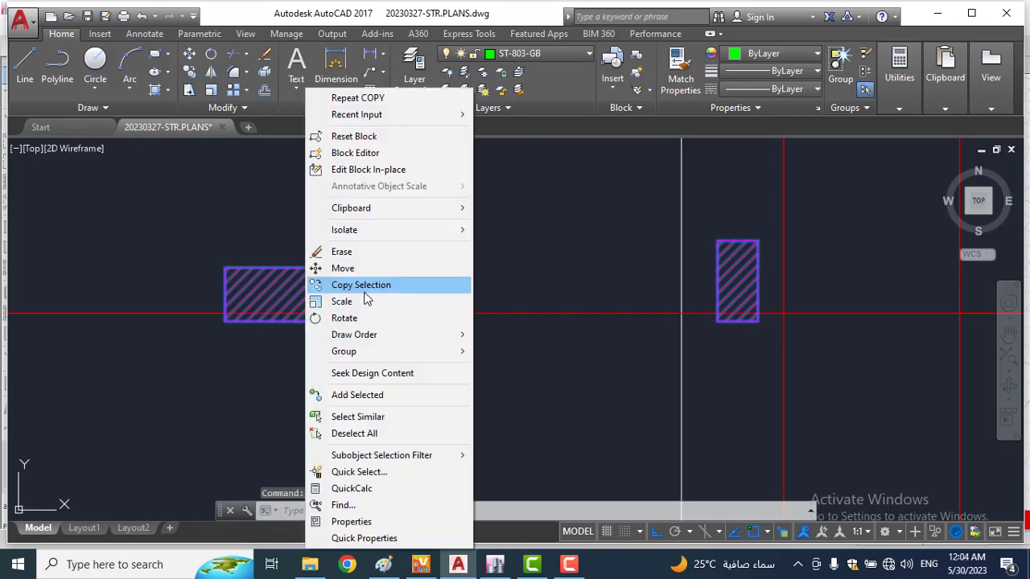
pyautogui.click(367, 169)
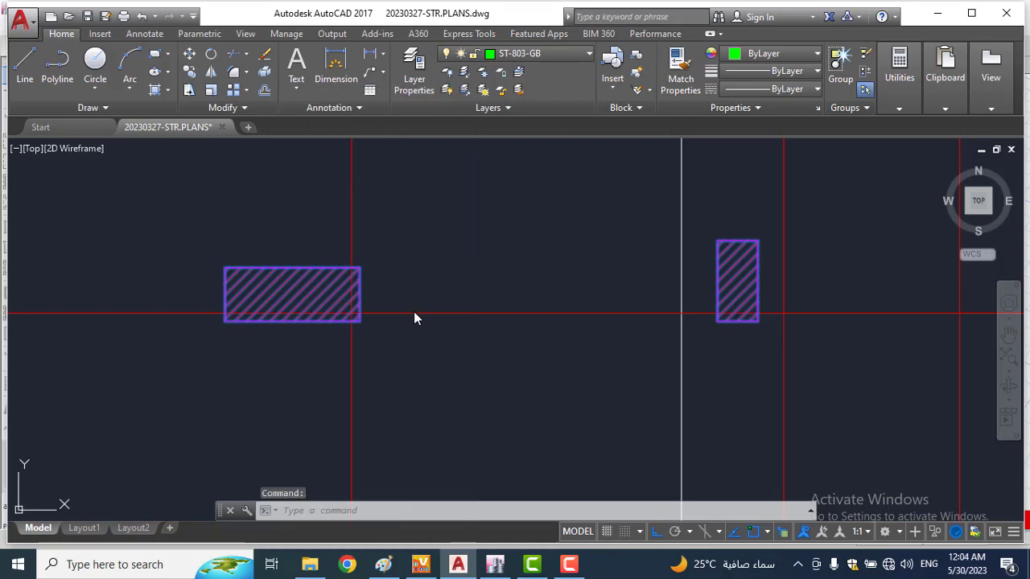
pyautogui.press('Escape')
pyautogui.press('Escape')
pyautogui.scroll(-5, 469, 306)
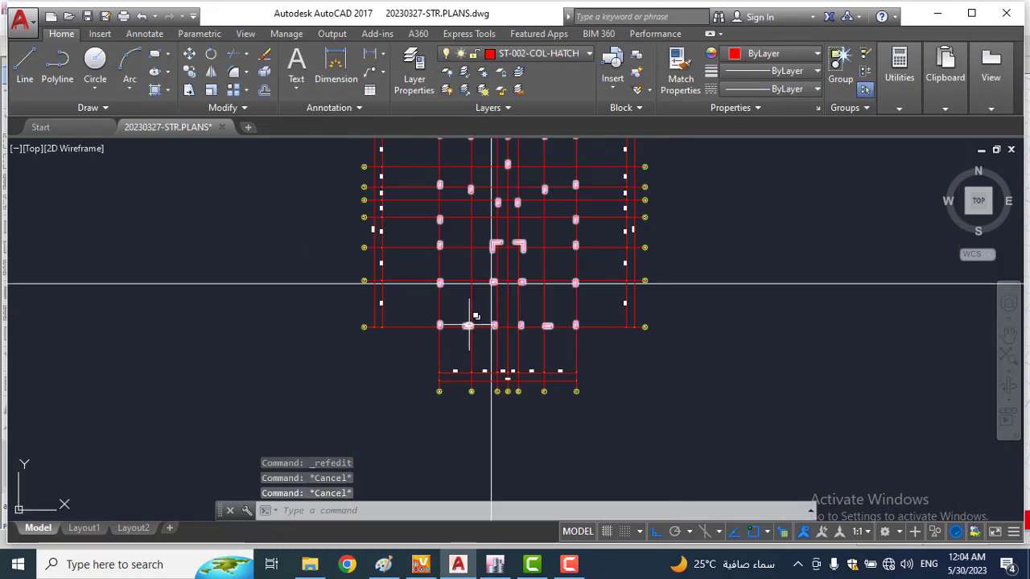
pyautogui.scroll(3, 475, 319)
pyautogui.click(476, 320)
pyautogui.write('X')
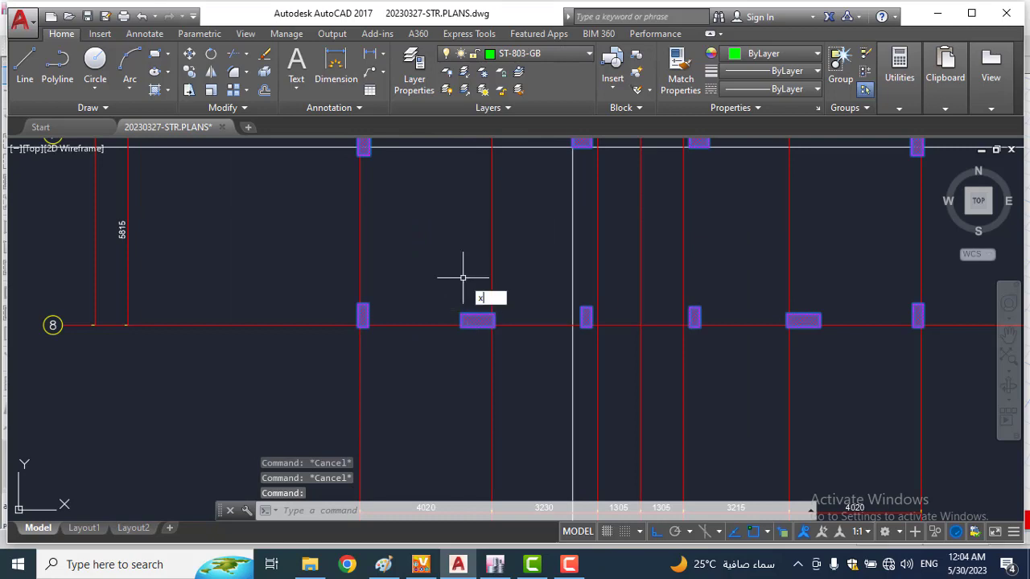
pyautogui.press('Return')
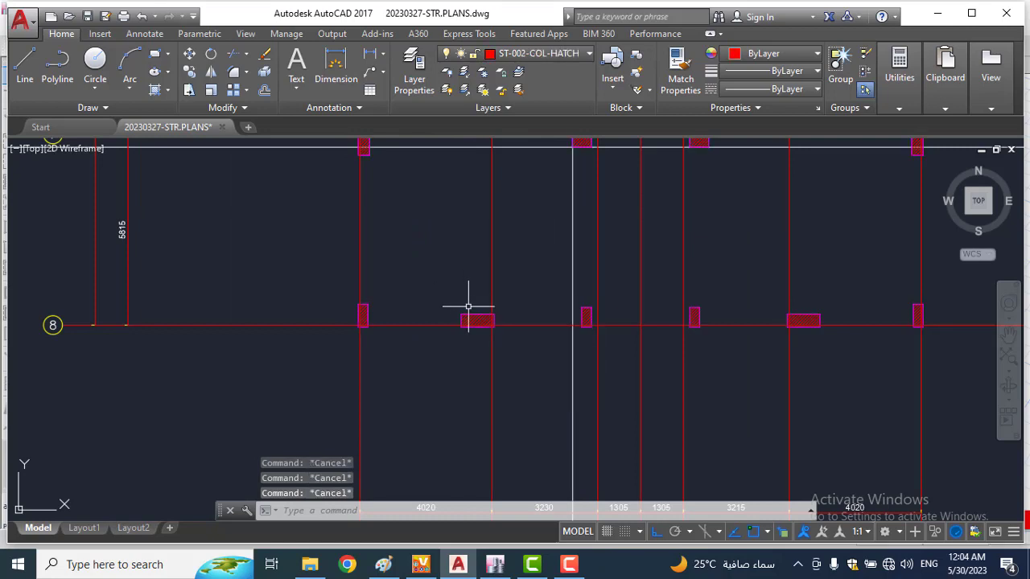
# Step: Open the copied columns block for in-place editing at the left wide column on axis 8
pyautogui.click(472, 312)
pyautogui.scroll(2, 470, 315)
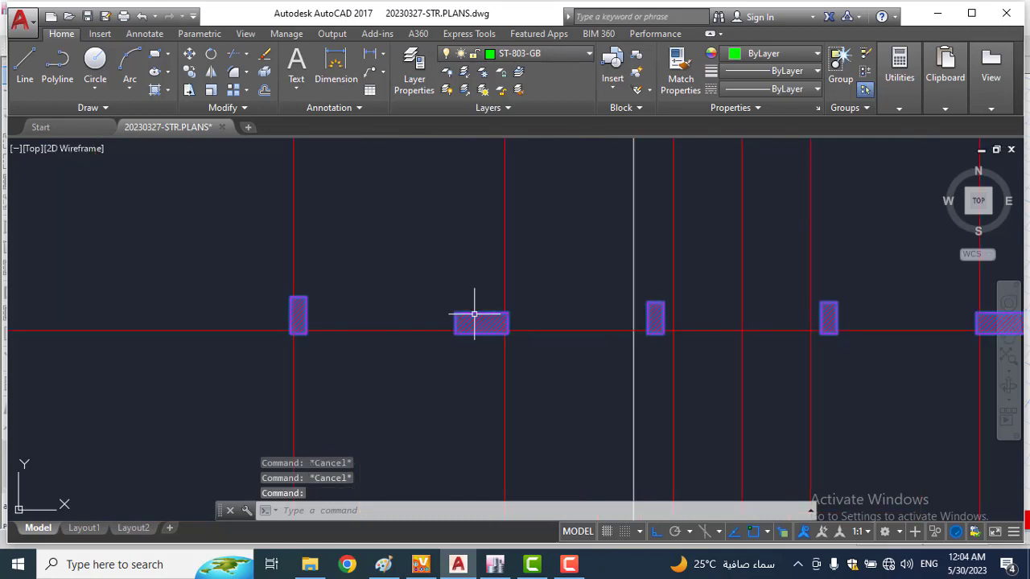
pyautogui.rightClick(475, 314)
pyautogui.click(523, 168)
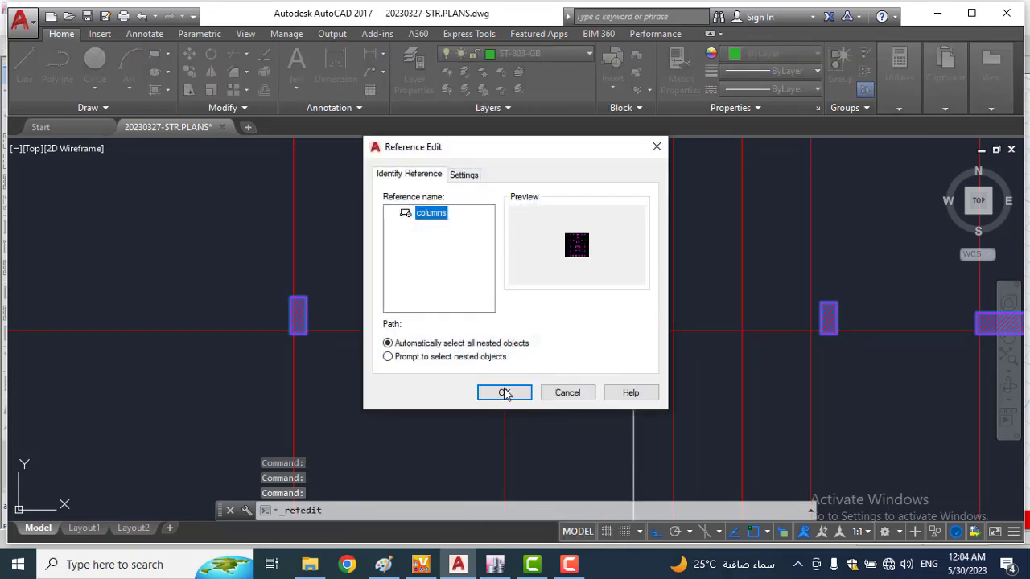
pyautogui.click(505, 392)
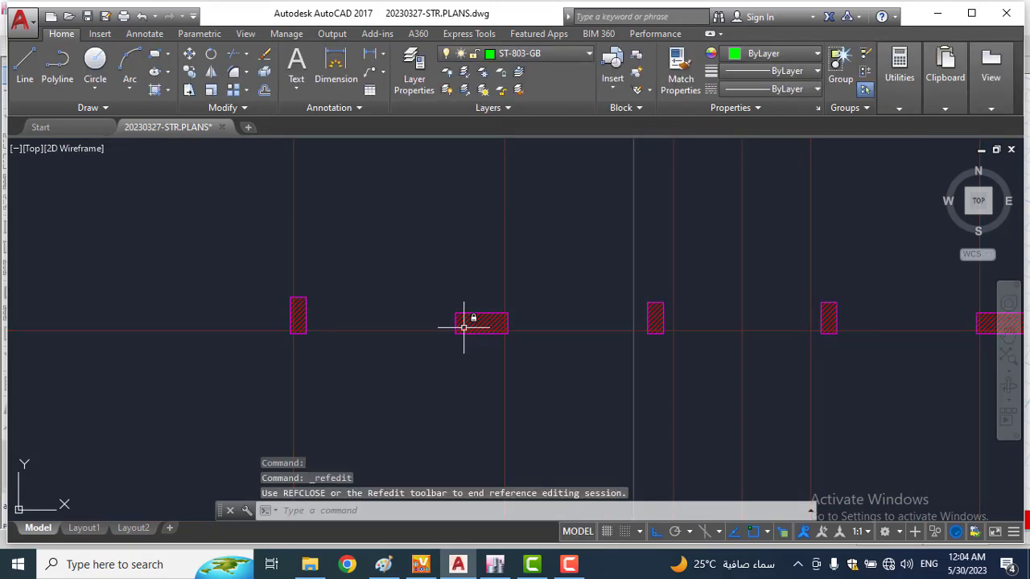
pyautogui.press('Escape')
pyautogui.press('Escape')
pyautogui.scroll(5, 474, 321)
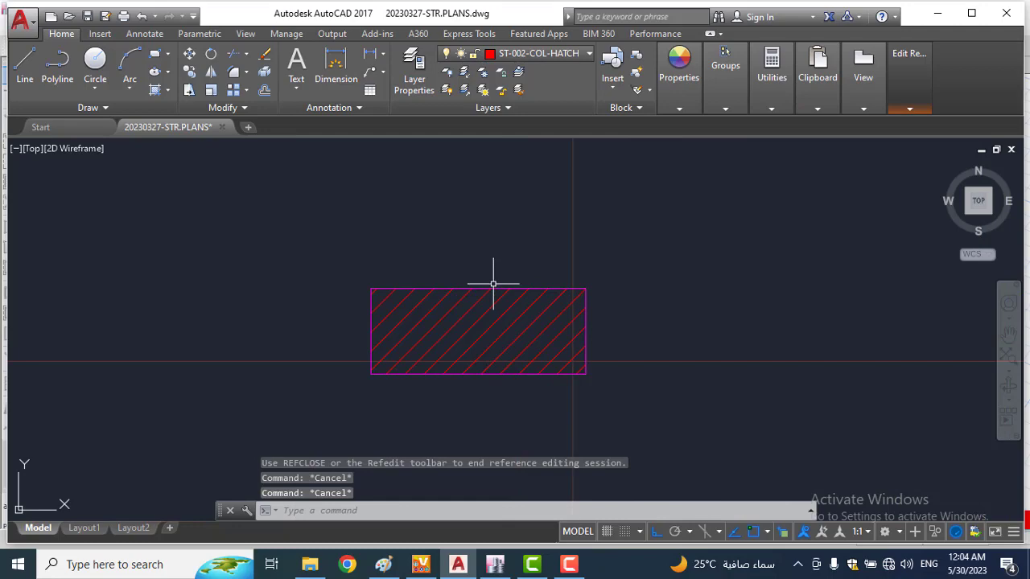
pyautogui.click(493, 284)
pyautogui.click(485, 290)
pyautogui.press('Escape')
pyautogui.press('Escape')
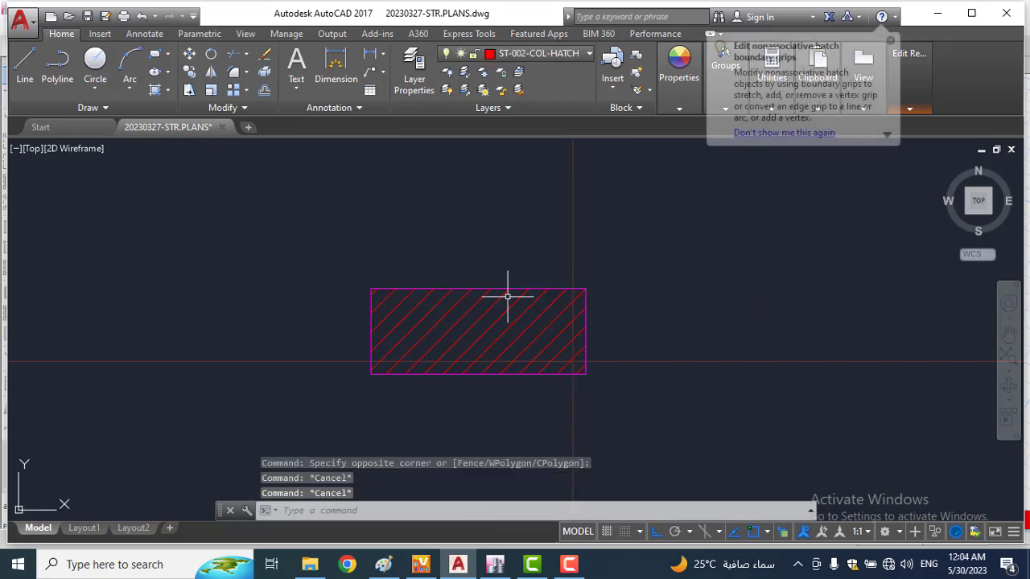
# Step: Stretch the upper edge of the wide column's outline and hatch on axis 8 downward by 100
pyautogui.click(507, 289)
pyautogui.click(488, 258)
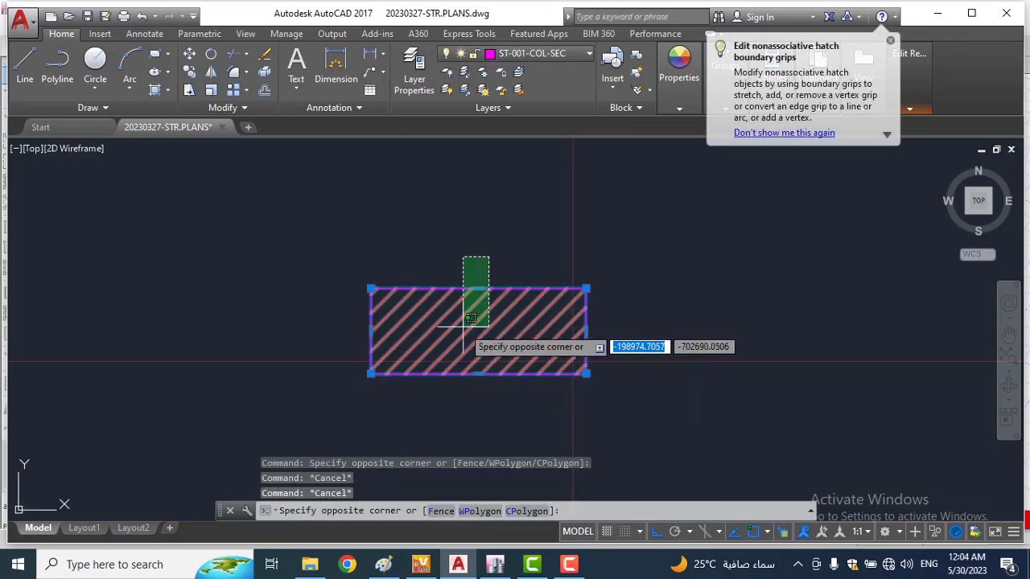
pyautogui.click(471, 318)
pyautogui.click(480, 288)
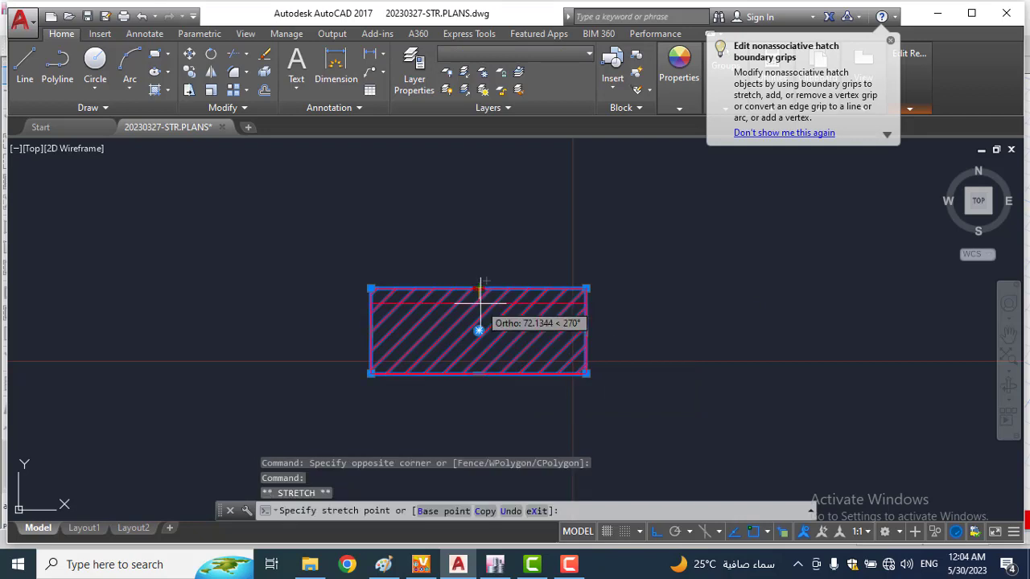
pyautogui.write('100')
pyautogui.press('Return')
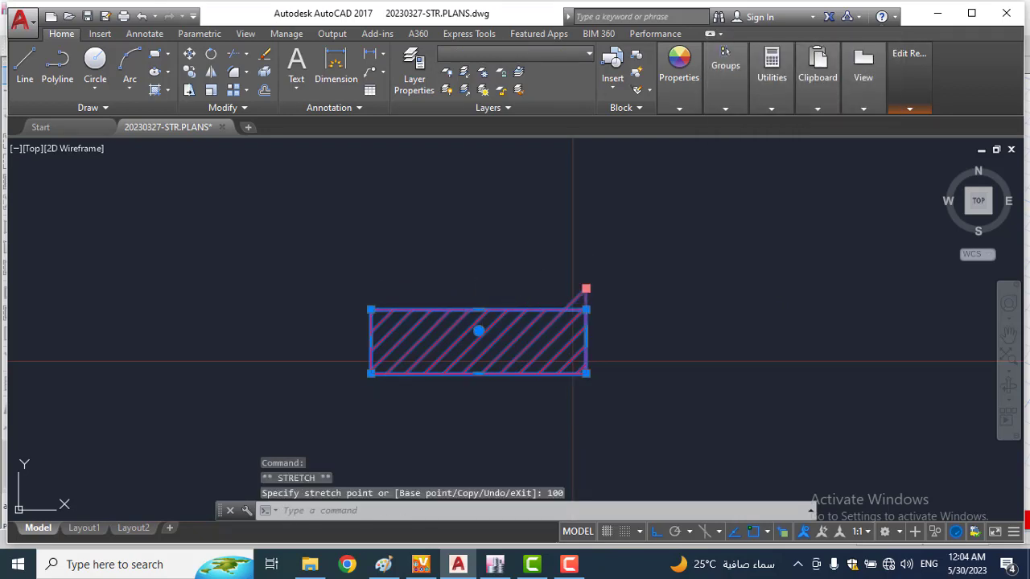
# Step: Stretch the hatch's protruding upper-right vertex down onto the corner of the shortened column outline
pyautogui.click(586, 288)
pyautogui.scroll(2, 609, 338)
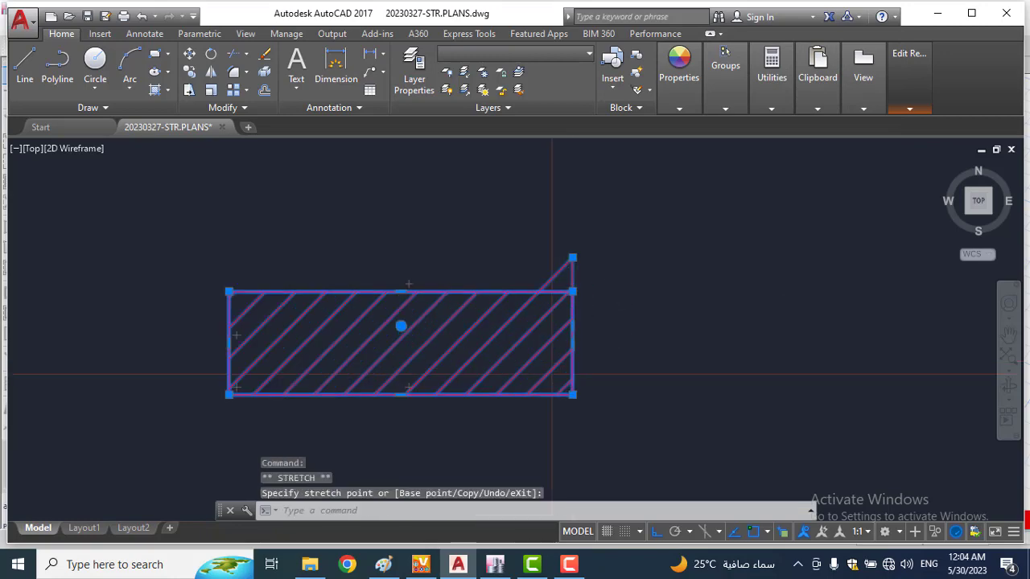
pyautogui.scroll(4, 616, 358)
pyautogui.scroll(-2, 570, 292)
pyautogui.click(529, 177)
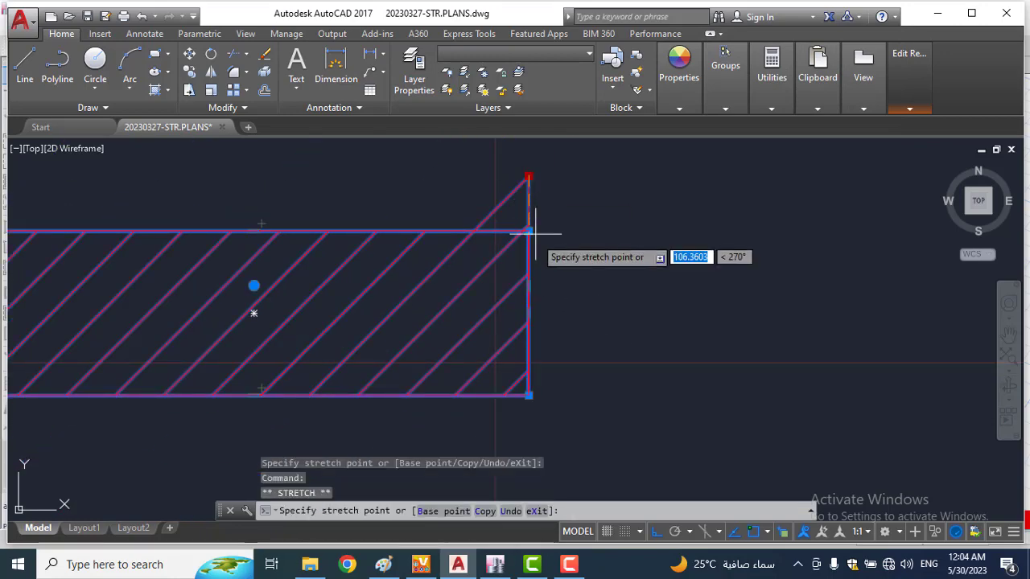
pyautogui.click(528, 232)
pyautogui.press('Escape')
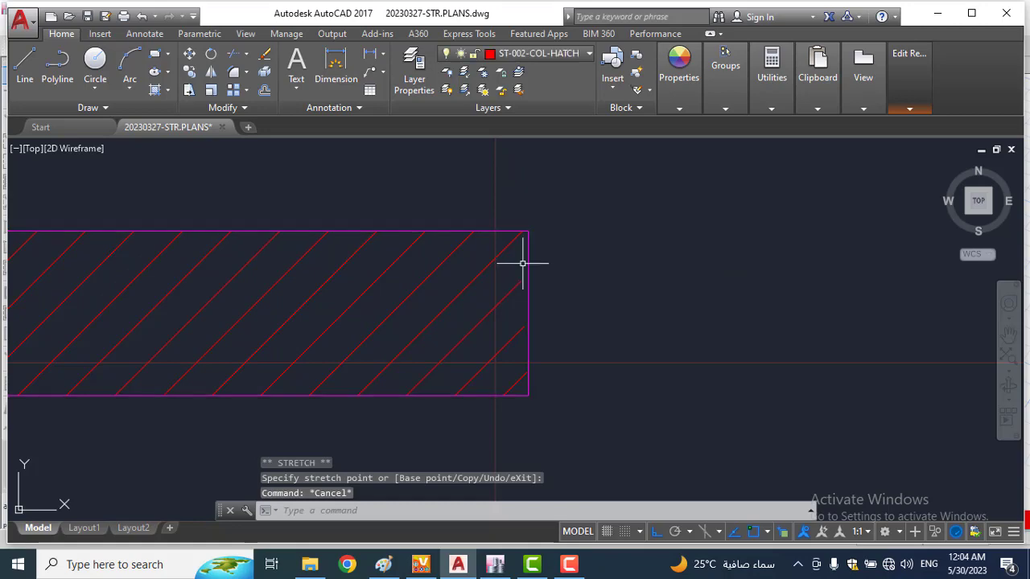
# Step: Stretch the hatch's inner upper-right vertex across onto the upper-right corner of the wide column's outline on axis 8
pyautogui.click(511, 227)
pyautogui.click(501, 250)
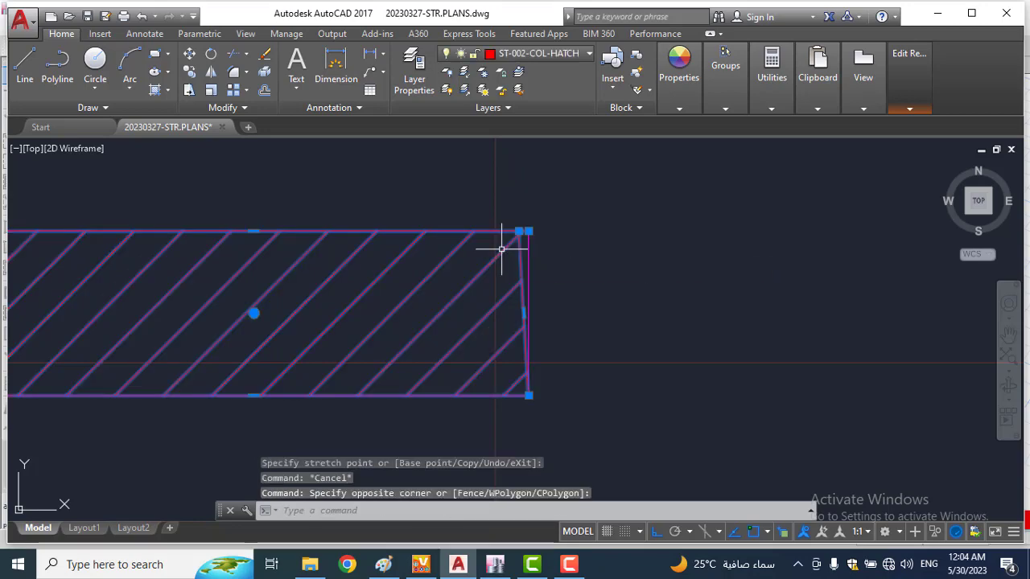
pyautogui.scroll(4, 599, 211)
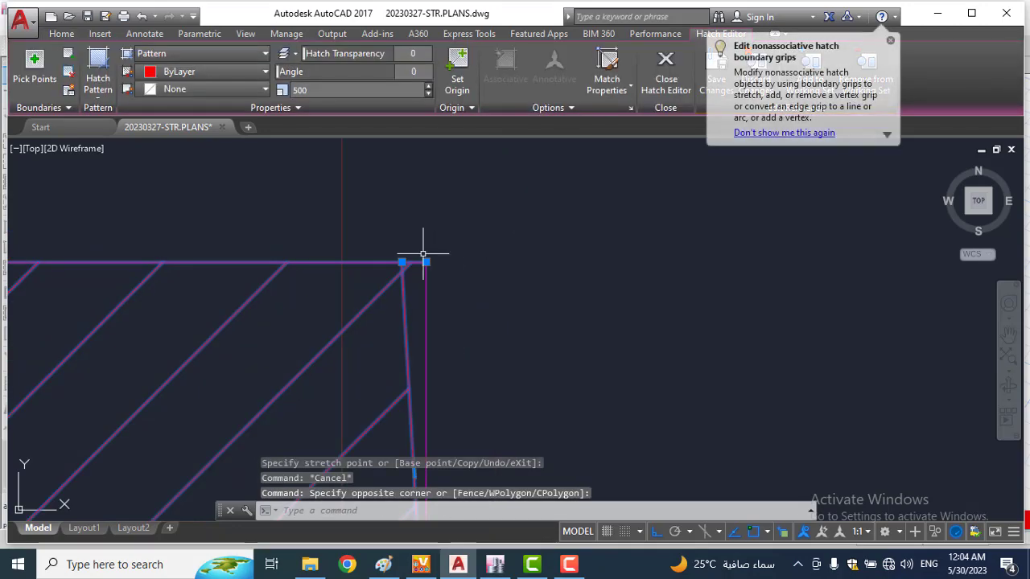
pyautogui.click(427, 262)
pyautogui.click(427, 261)
pyautogui.click(402, 262)
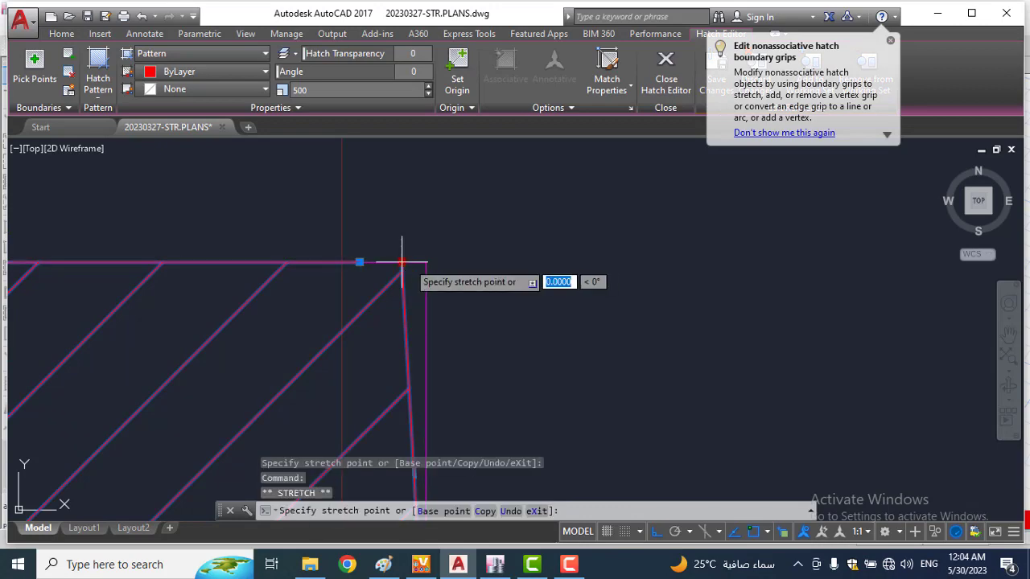
pyautogui.click(426, 261)
pyautogui.scroll(-5, 531, 233)
pyautogui.press('Escape')
pyautogui.press('Escape')
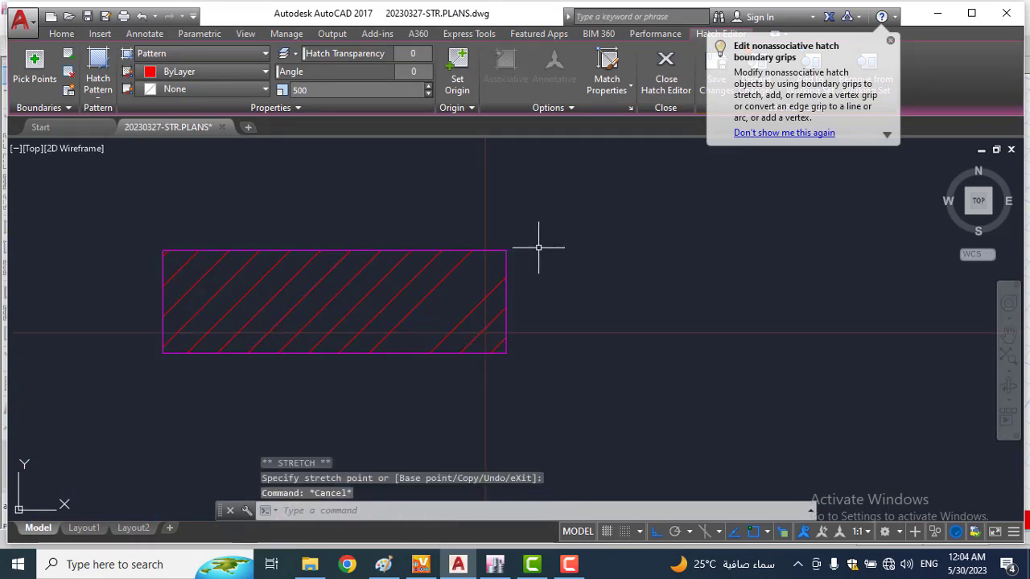
pyautogui.click(487, 247)
pyautogui.click(459, 260)
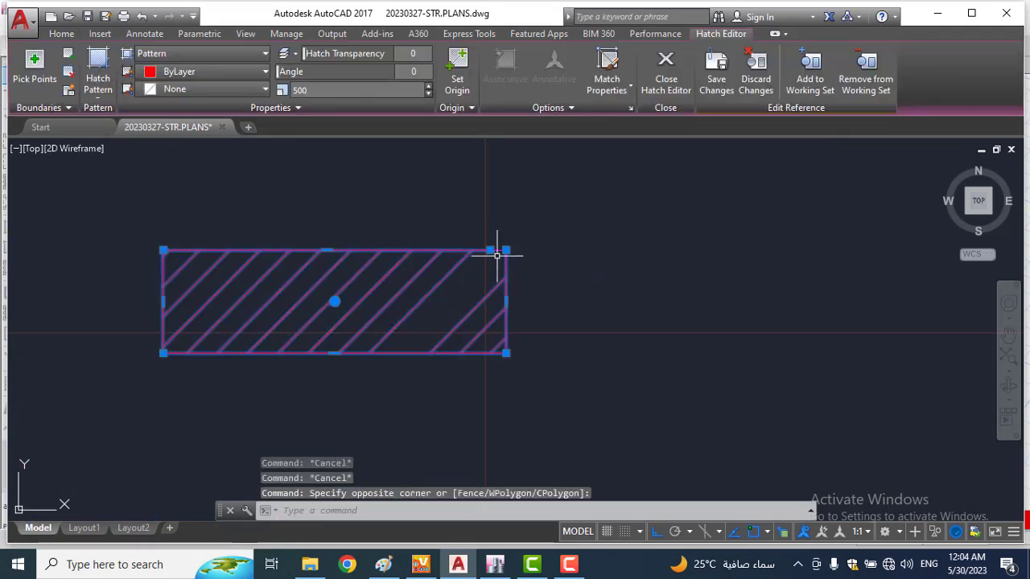
pyautogui.click(489, 249)
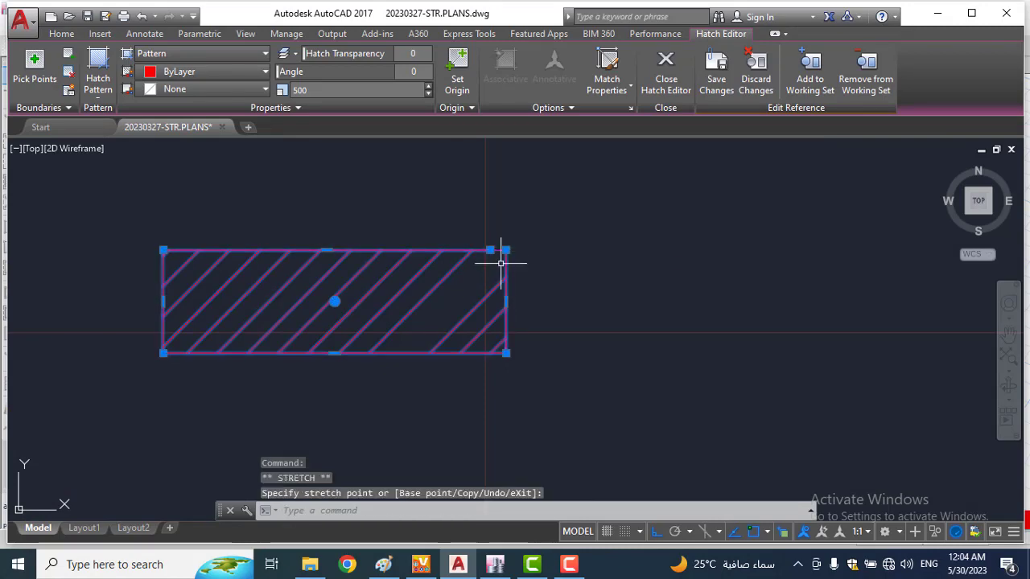
pyautogui.press('Escape')
pyautogui.press('Escape')
pyautogui.press('Escape')
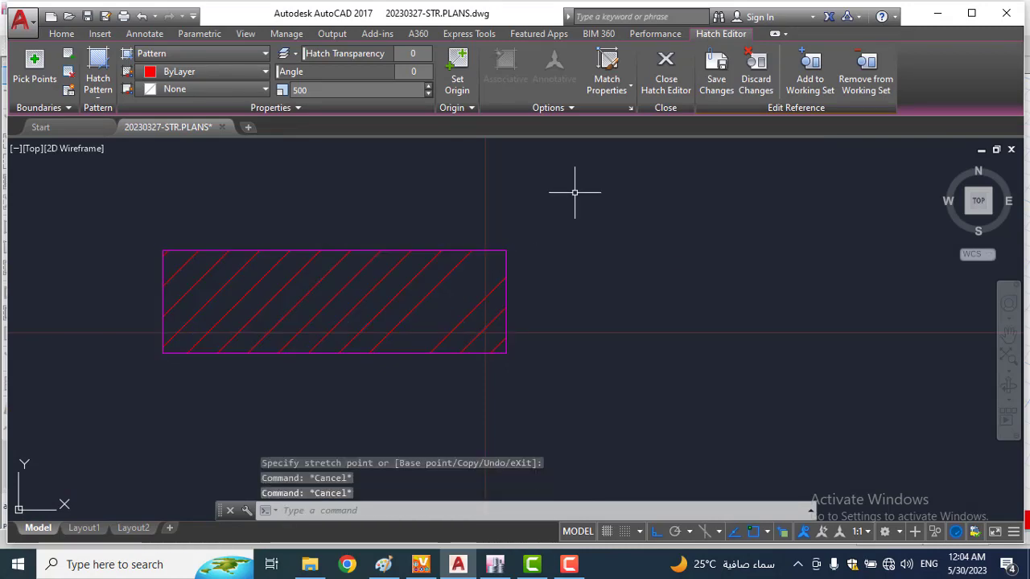
# Step: Stretch the left edge of the wide column's outline and hatch on axis 8 inward by 300
pyautogui.scroll(-4, 555, 255)
pyautogui.scroll(-2, 555, 255)
pyautogui.scroll(6, 523, 263)
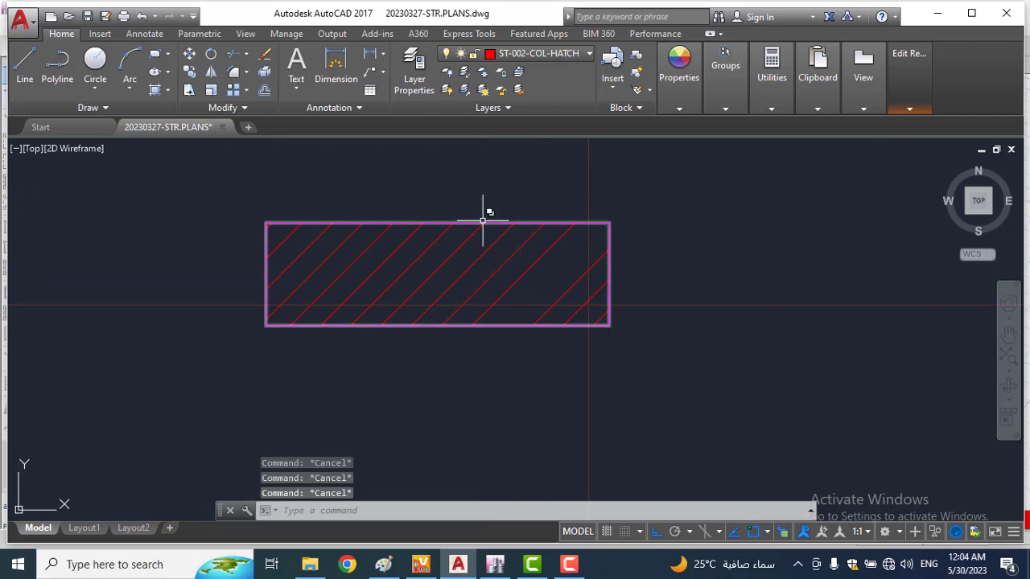
pyautogui.click(419, 208)
pyautogui.click(356, 232)
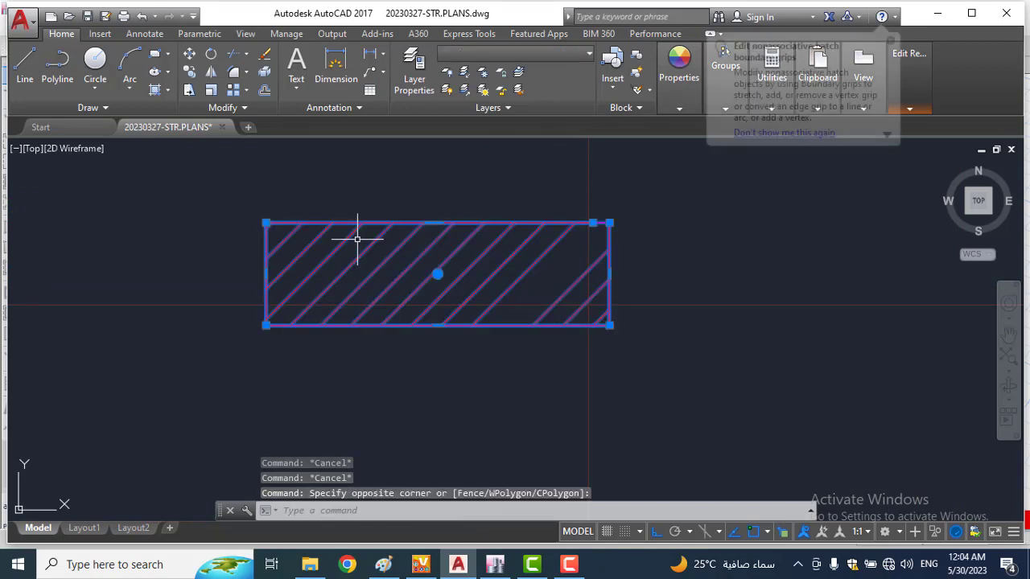
pyautogui.click(266, 273)
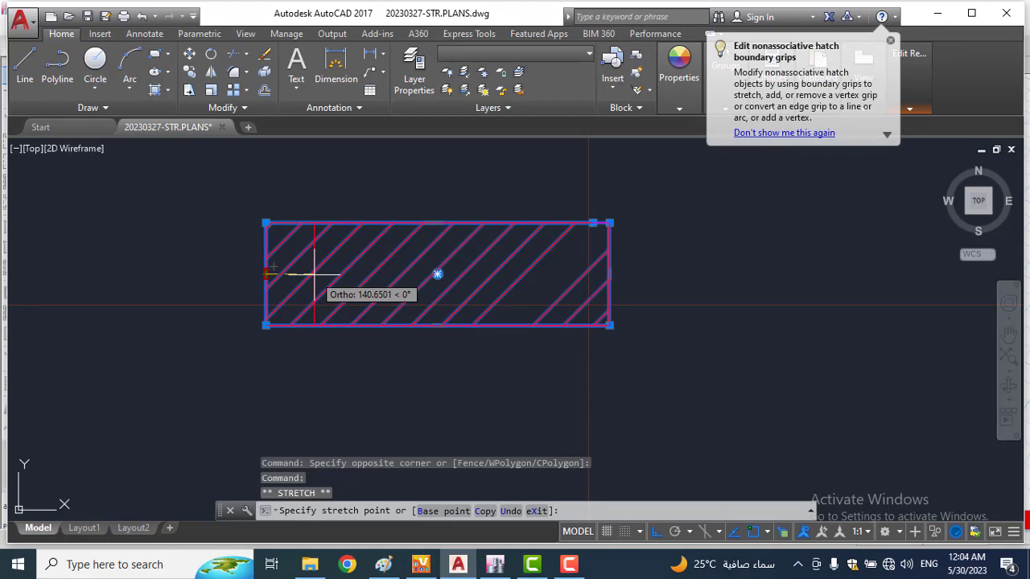
pyautogui.write('300')
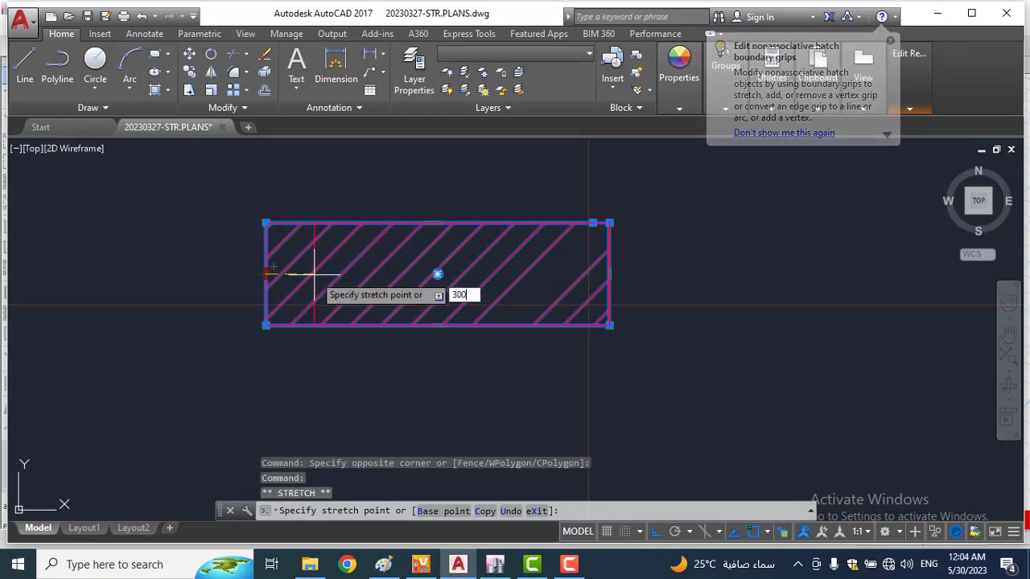
pyautogui.press('Return')
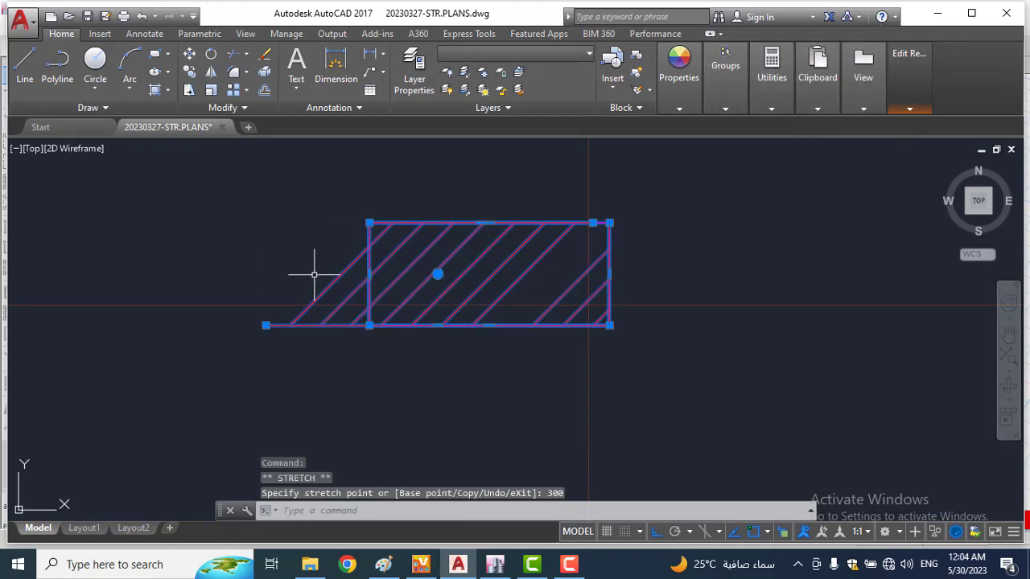
# Step: Stretch the hatch's leftover lower-left vertex onto the lower-left corner of the shortened column outline
pyautogui.click(266, 325)
pyautogui.press('Escape')
pyautogui.press('Escape')
# Step: Stretch the left edge of the outline and hatch of the column at axes G and 6 outward by 50
pyautogui.scroll(-8, 378, 320)
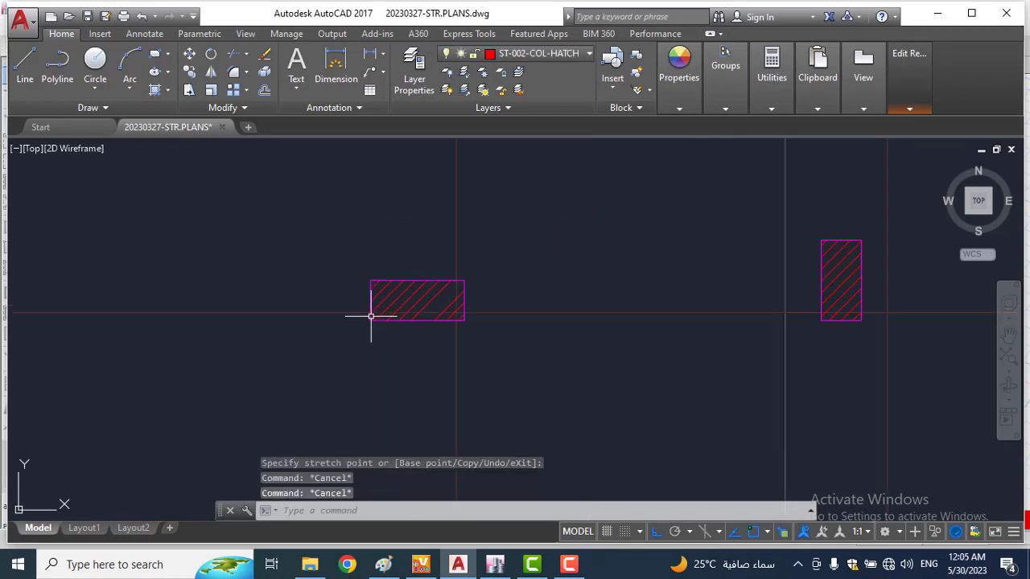
pyautogui.moveTo(416, 348); pyautogui.dragTo(405, 341, button='middle')
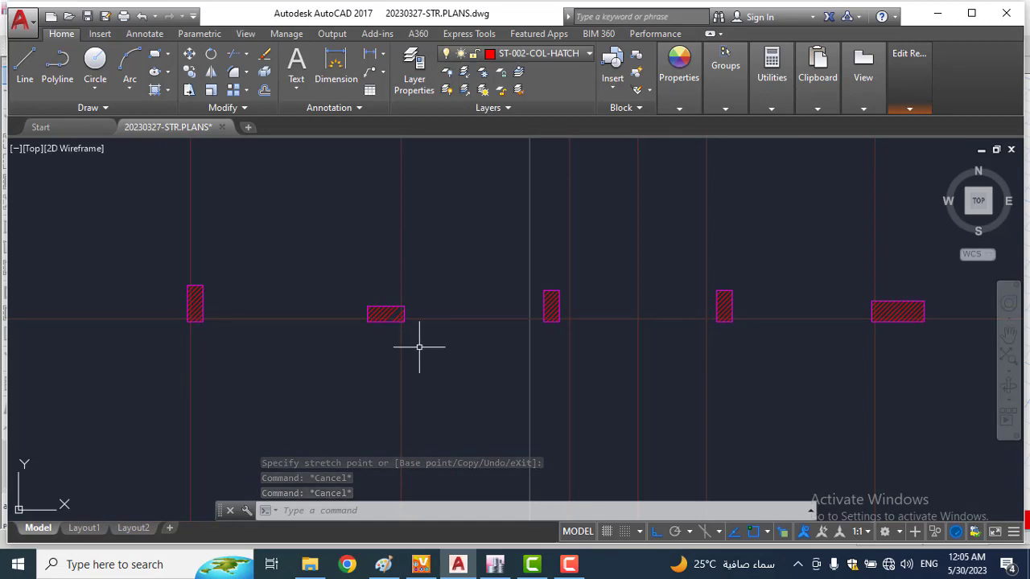
pyautogui.scroll(-4, 419, 346)
pyautogui.moveTo(642, 221); pyautogui.dragTo(636, 228, button='middle')
pyautogui.scroll(10, 501, 409)
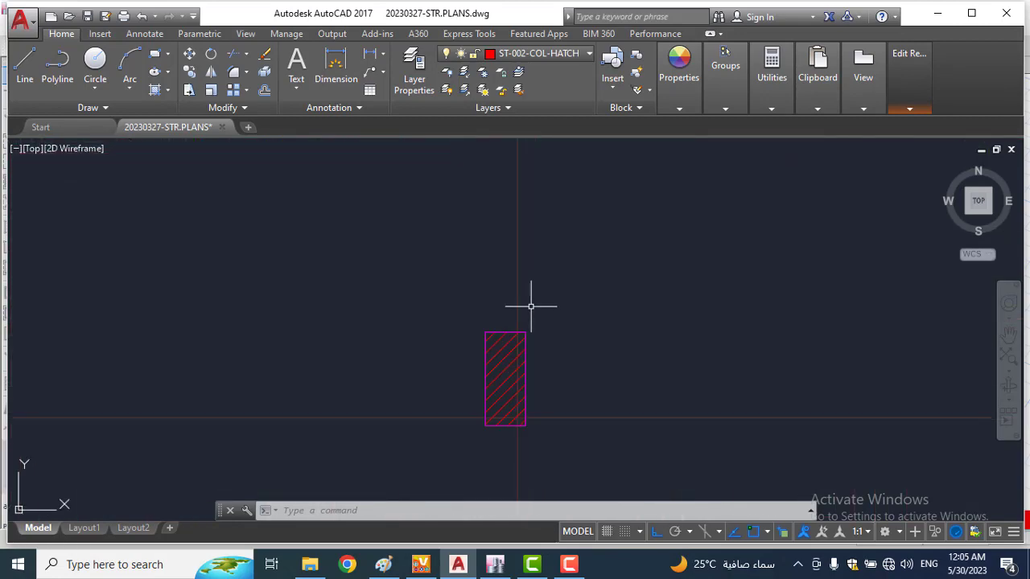
pyautogui.moveTo(507, 329); pyautogui.dragTo(494, 237, button='middle')
pyautogui.scroll(5, 495, 239)
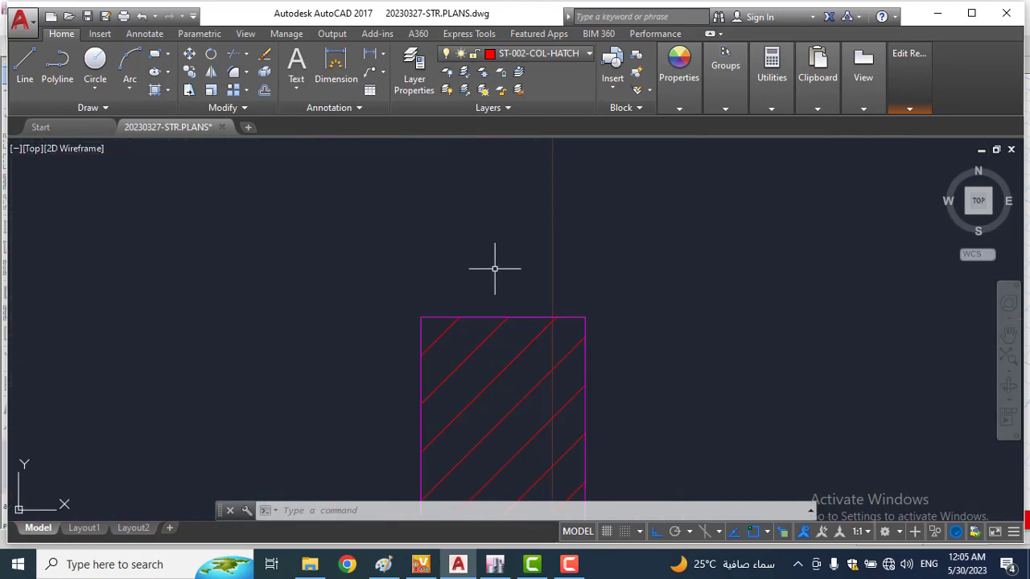
pyautogui.click(496, 291)
pyautogui.click(421, 317)
pyautogui.scroll(-2, 420, 193)
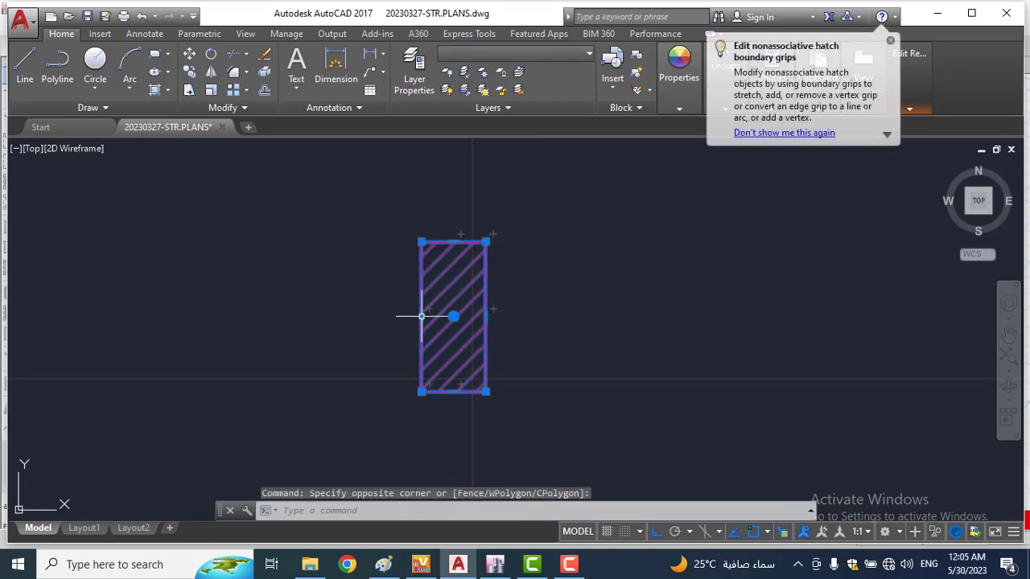
pyautogui.click(420, 316)
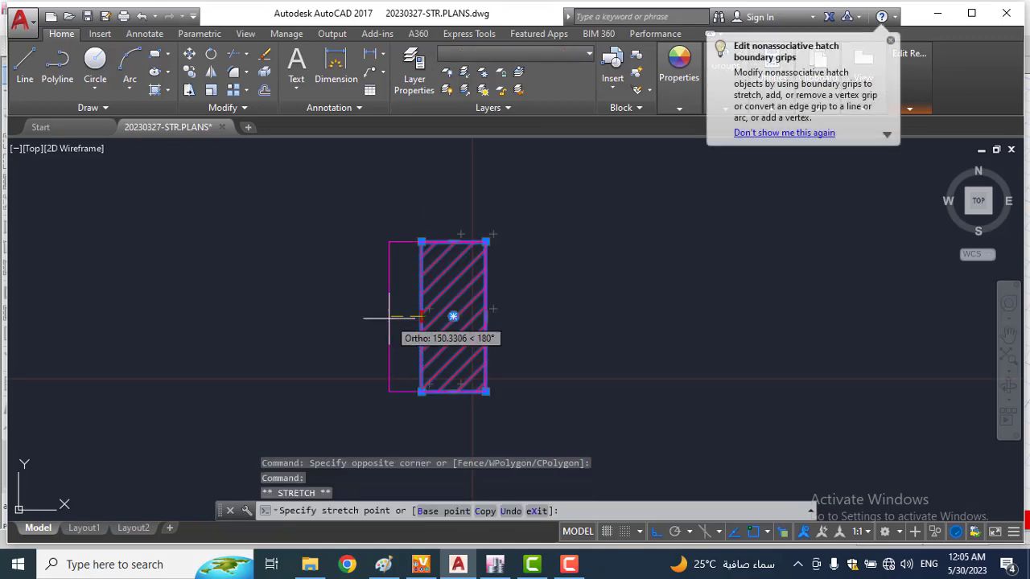
pyautogui.write('50')
pyautogui.press('Return')
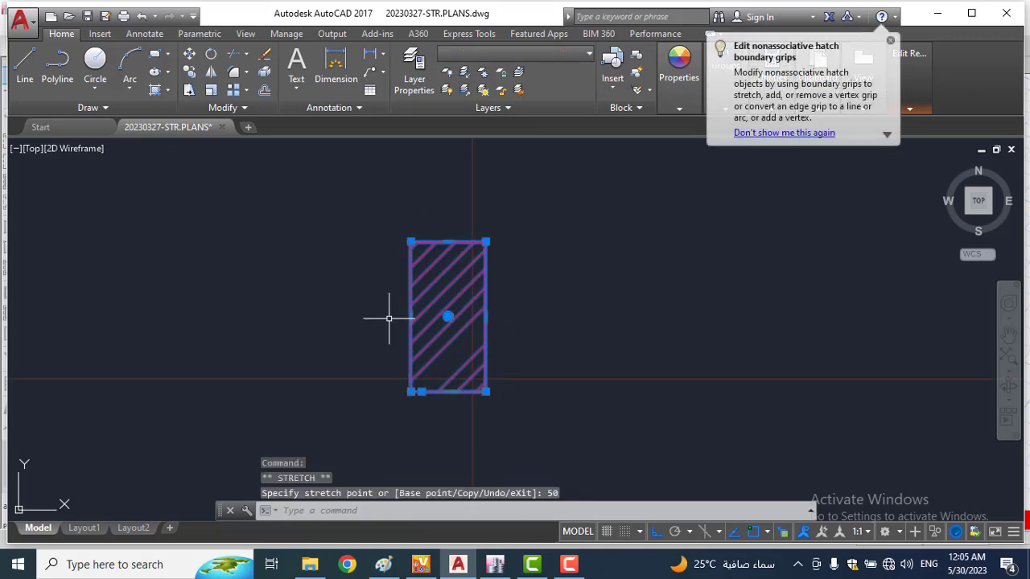
pyautogui.press('Escape')
pyautogui.press('Escape')
# Step: Save the in-place edits back to the columns block and confirm the reference changes
pyautogui.scroll(-6, 450, 327)
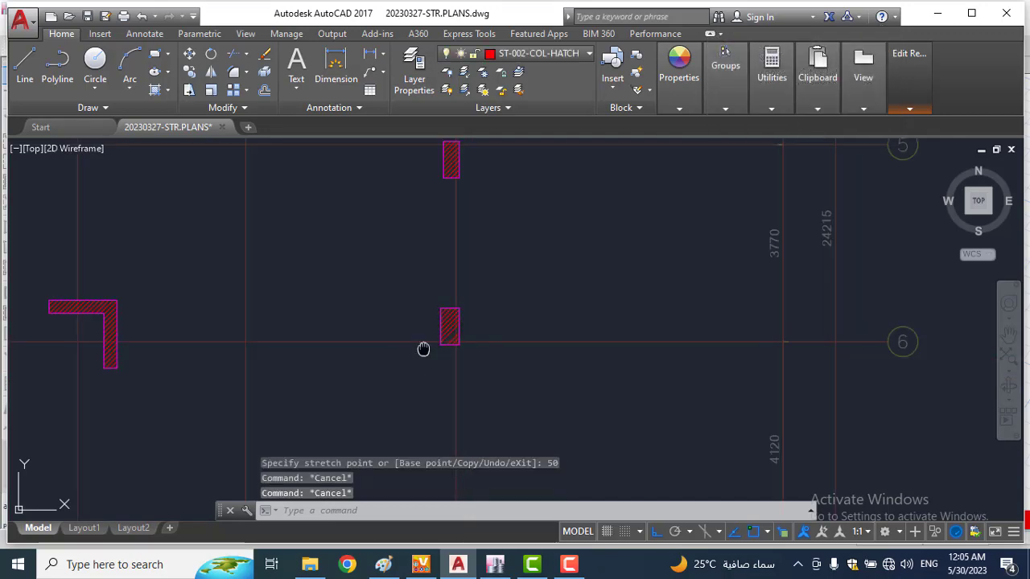
pyautogui.moveTo(423, 349); pyautogui.dragTo(467, 288, button='middle')
pyautogui.scroll(-2, 437, 281)
pyautogui.scroll(-2, 340, 223)
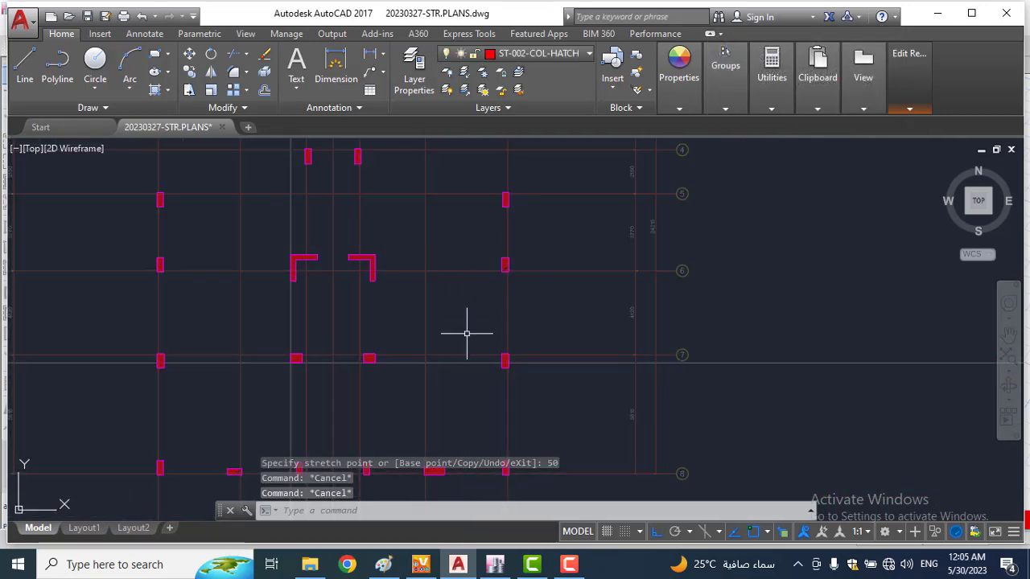
pyautogui.scroll(-2, 467, 356)
pyautogui.moveTo(332, 210); pyautogui.dragTo(337, 280, button='middle')
pyautogui.click(916, 71)
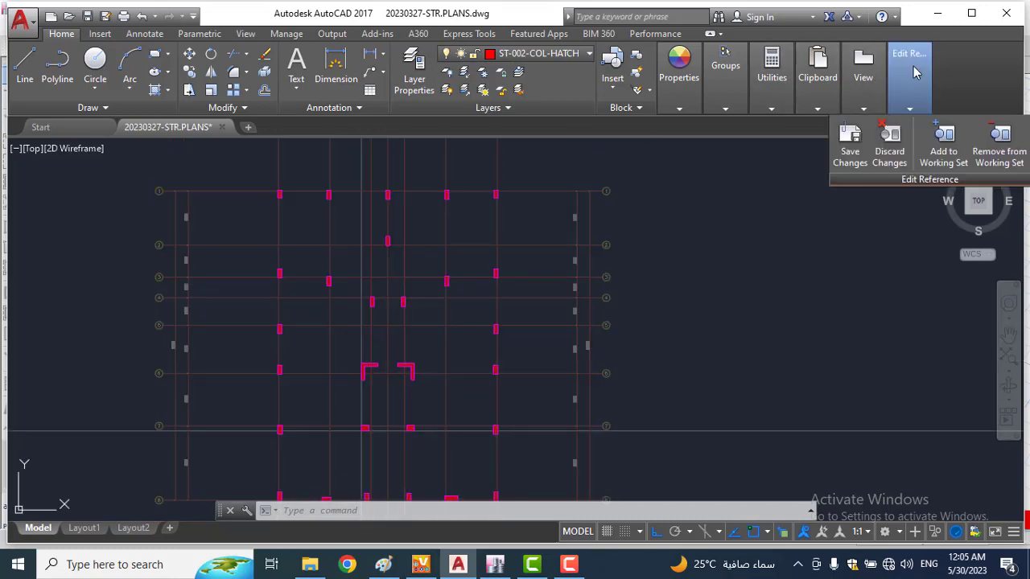
pyautogui.click(844, 169)
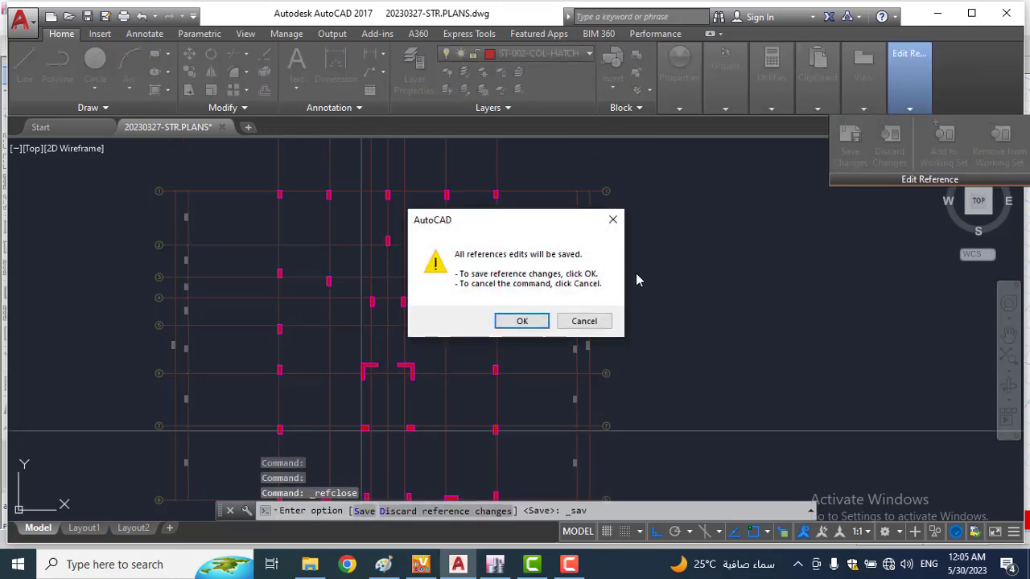
pyautogui.click(521, 322)
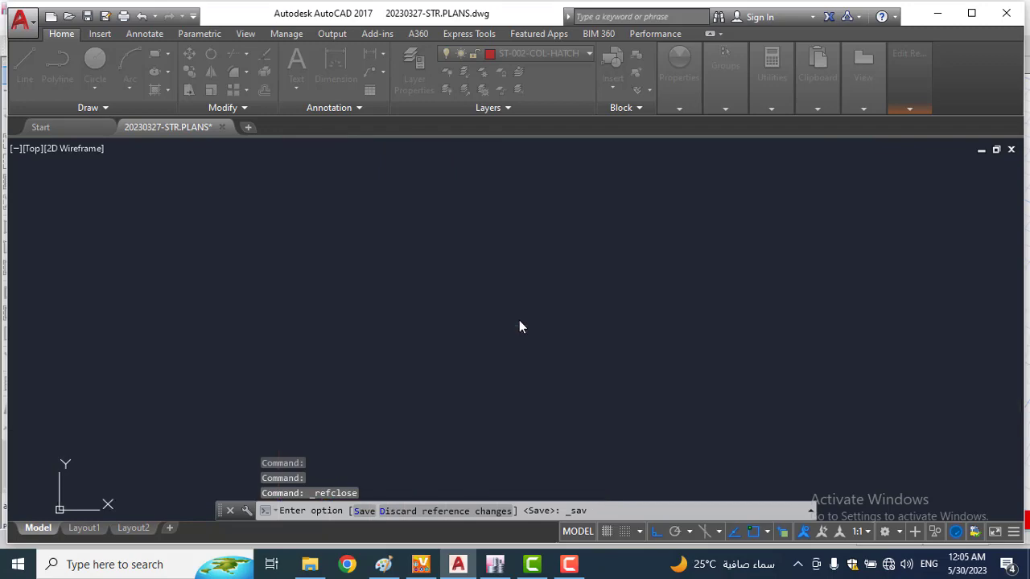
# Step: Examine the columns along axis 8 and how their edges sit relative to the lettered and numbered grid lines
pyautogui.scroll(4, 450, 362)
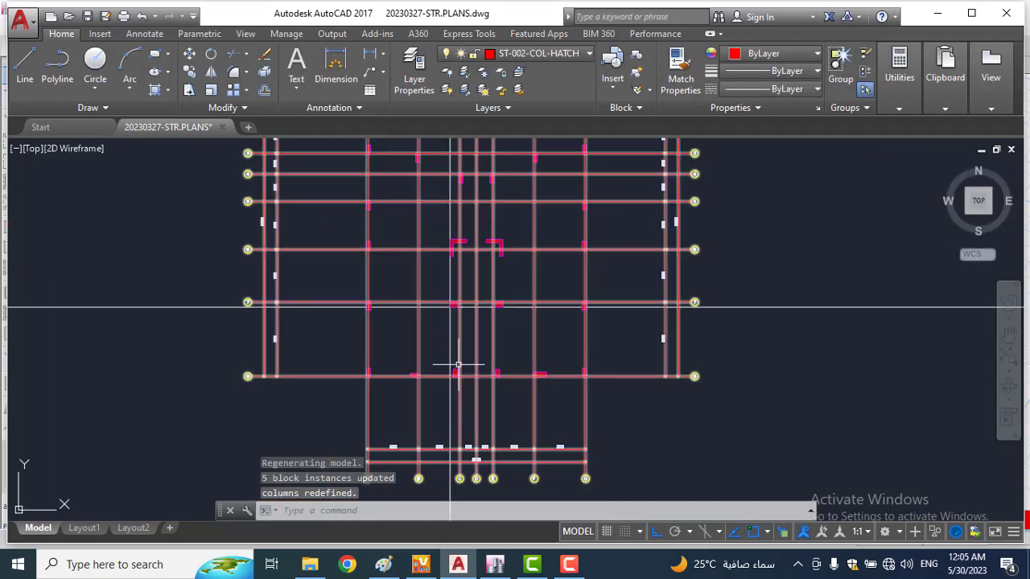
pyautogui.scroll(8, 455, 298)
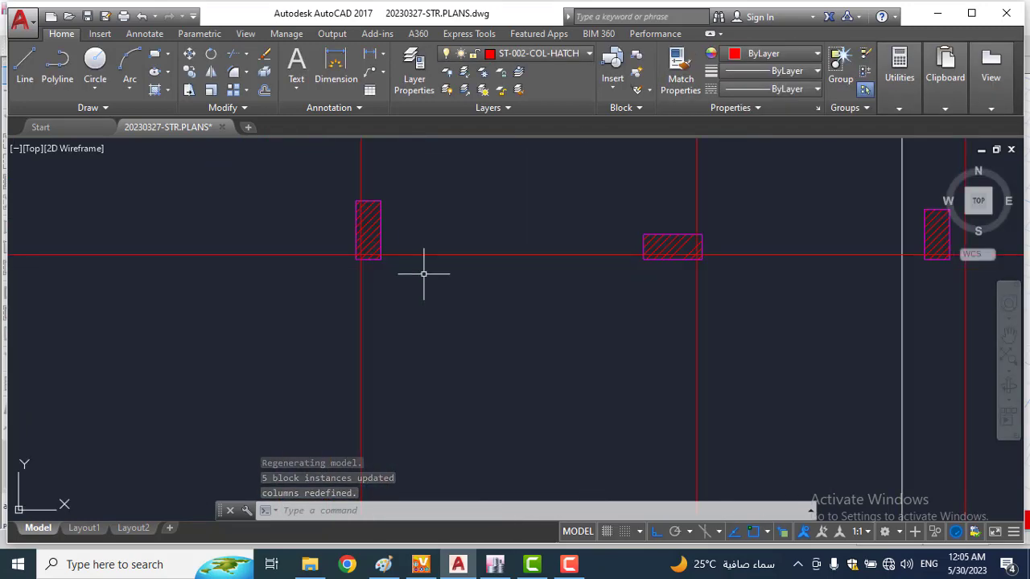
pyautogui.moveTo(405, 224); pyautogui.dragTo(405, 261, button='middle')
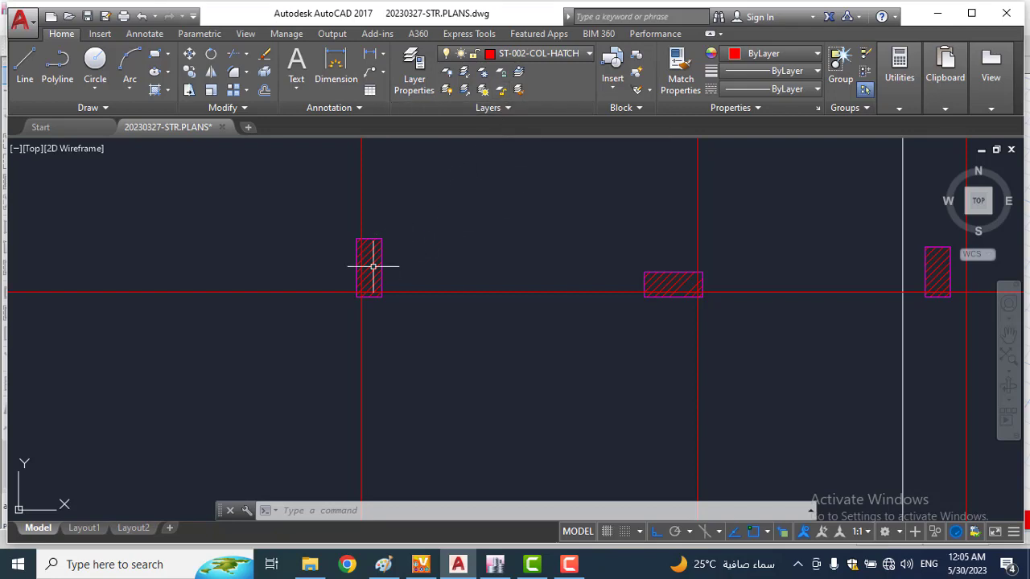
pyautogui.scroll(4, 373, 266)
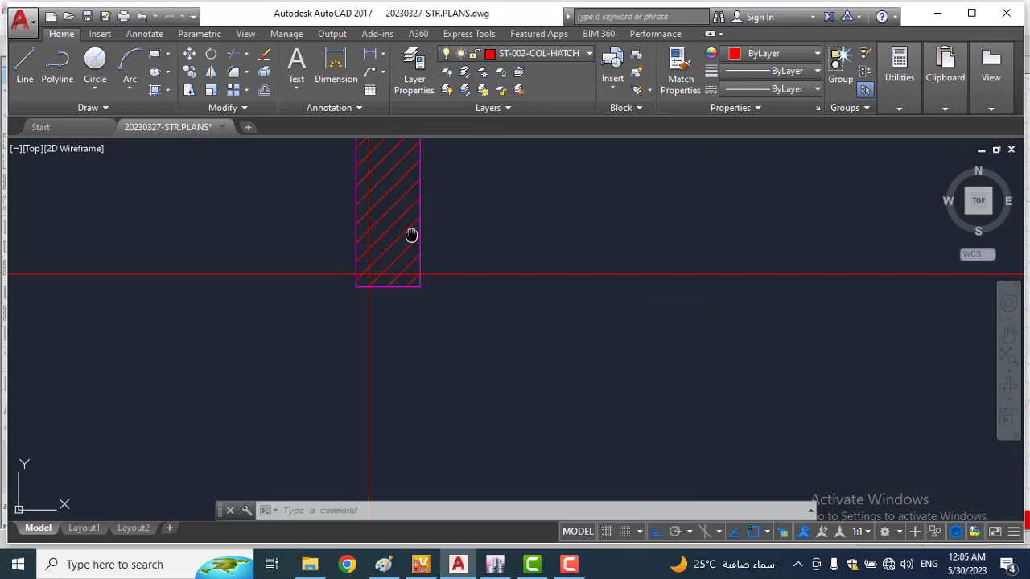
pyautogui.moveTo(411, 235); pyautogui.dragTo(397, 269, button='middle')
pyautogui.scroll(2, 347, 324)
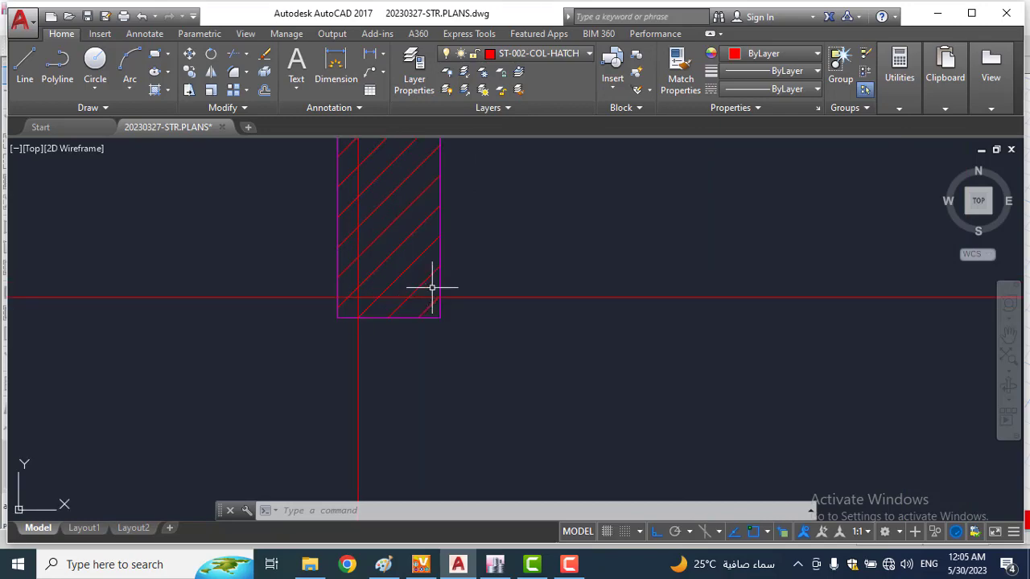
pyautogui.scroll(-10, 432, 287)
pyautogui.moveTo(469, 391); pyautogui.dragTo(451, 263, button='middle')
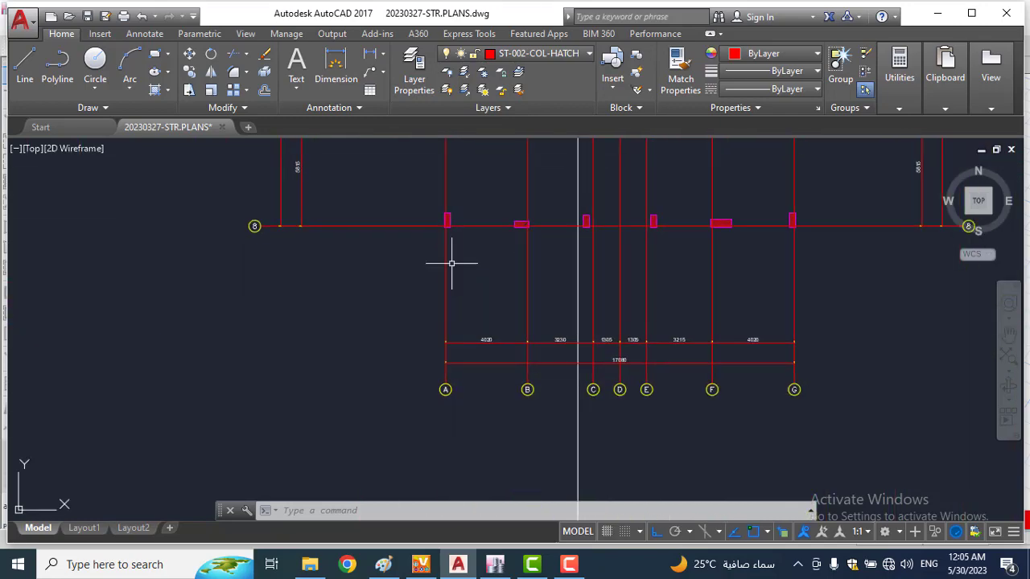
pyautogui.scroll(2, 254, 226)
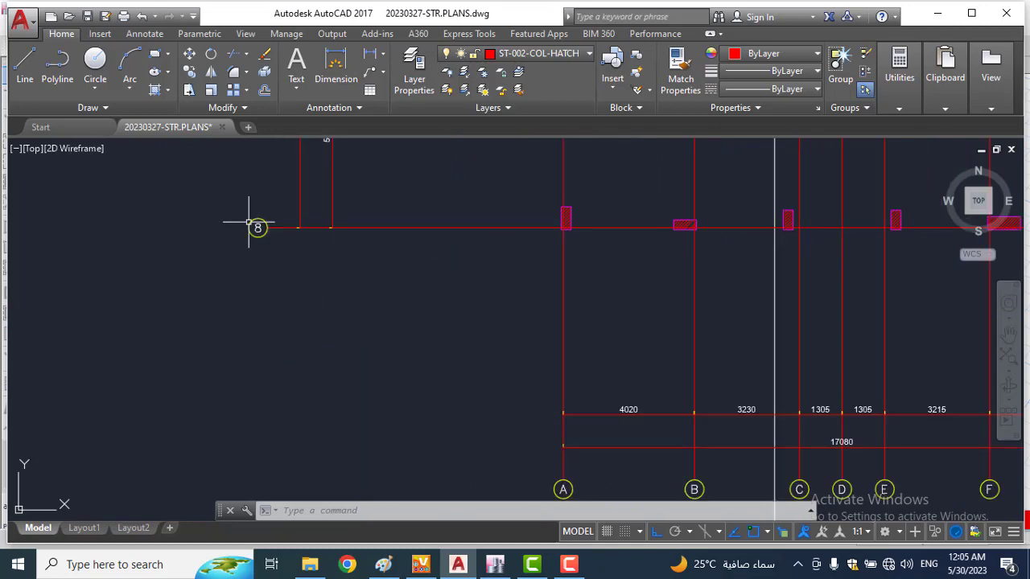
pyautogui.scroll(-2, 413, 223)
pyautogui.scroll(5, 467, 232)
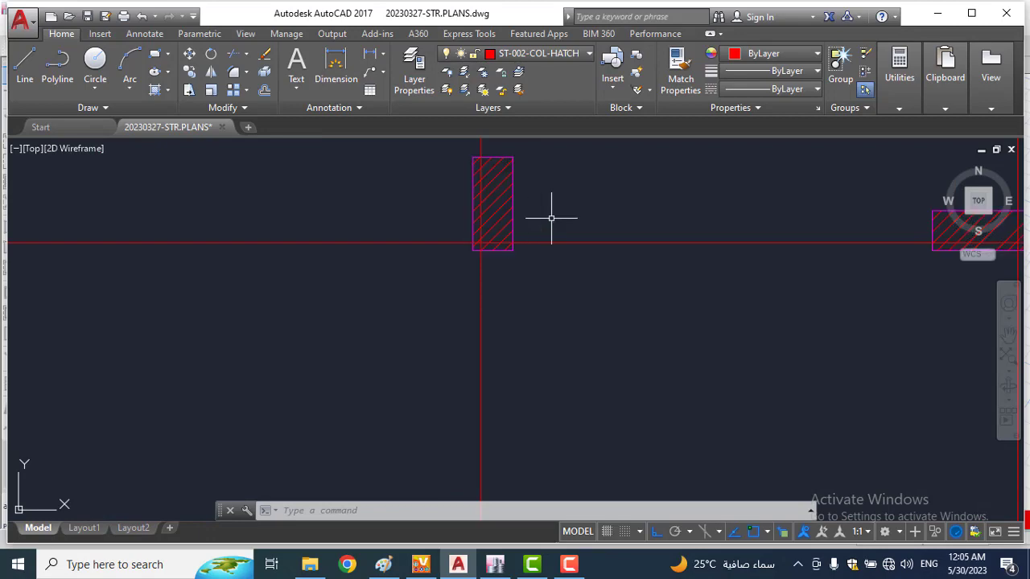
# Step: Make ST-206-SLAB-DIM the current layer and dimension the horizontal offset from column A-8's left edge to axis A, below the column
pyautogui.click(526, 53)
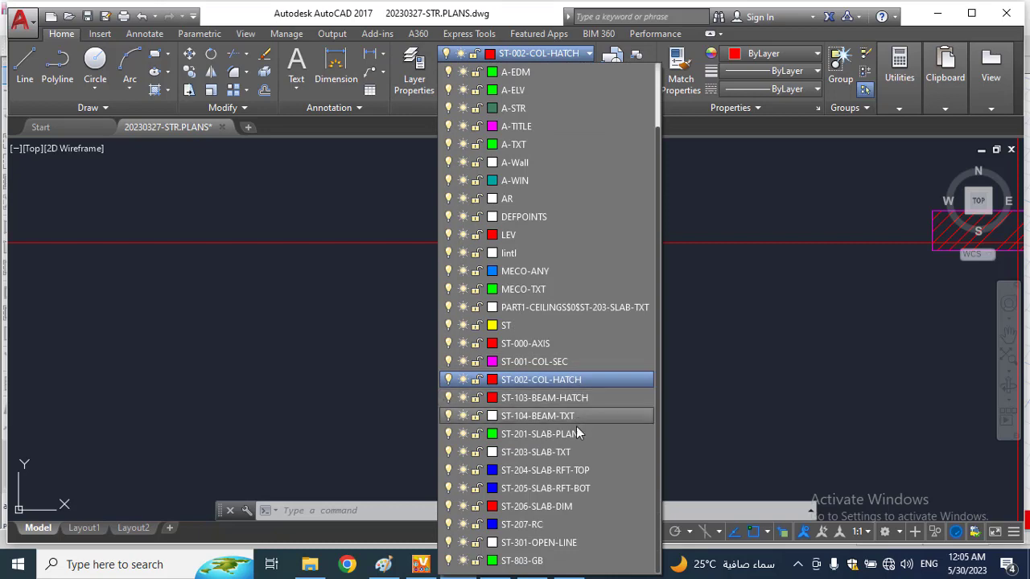
pyautogui.click(563, 506)
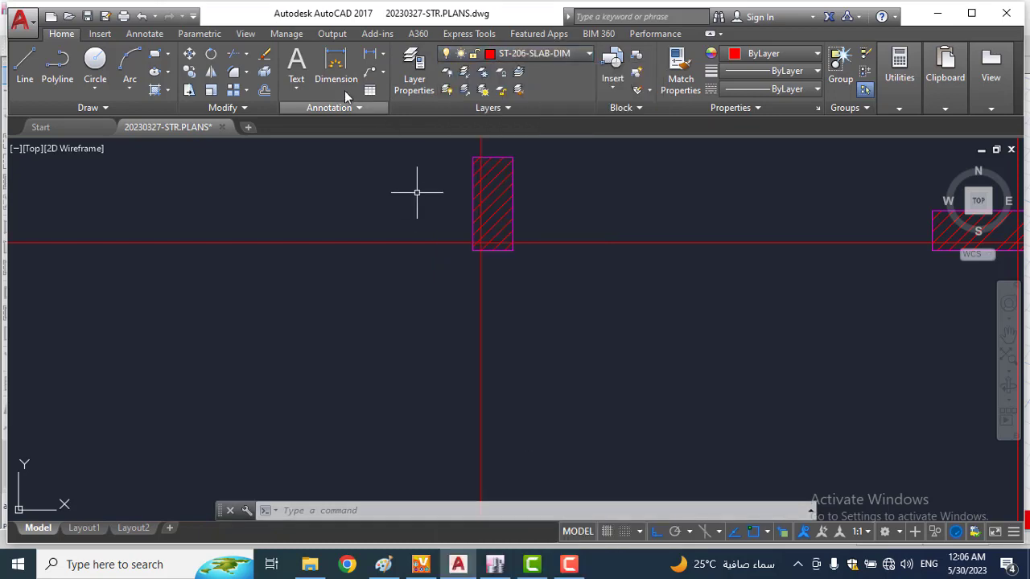
pyautogui.click(371, 52)
pyautogui.scroll(2, 459, 313)
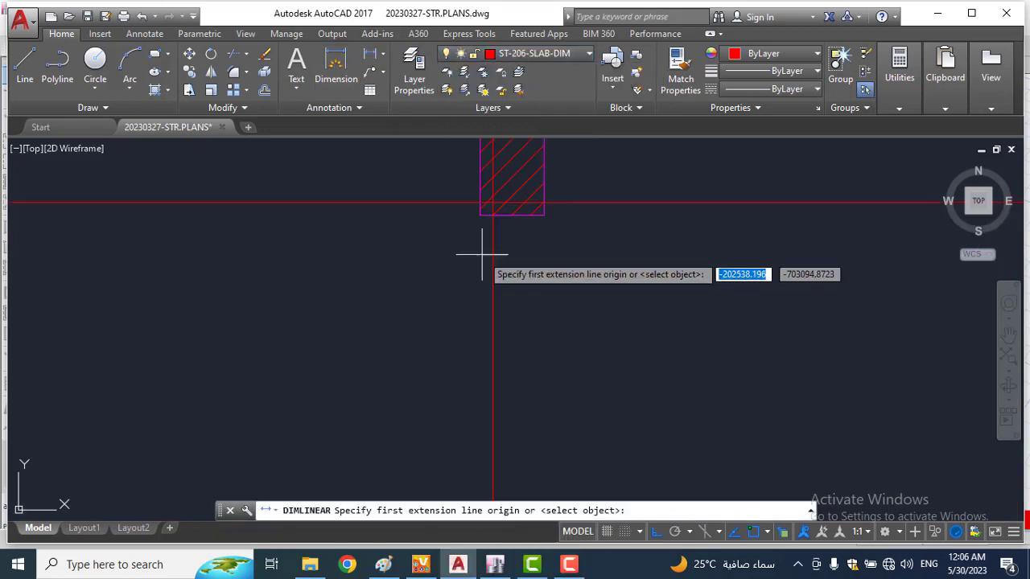
pyautogui.click(481, 215)
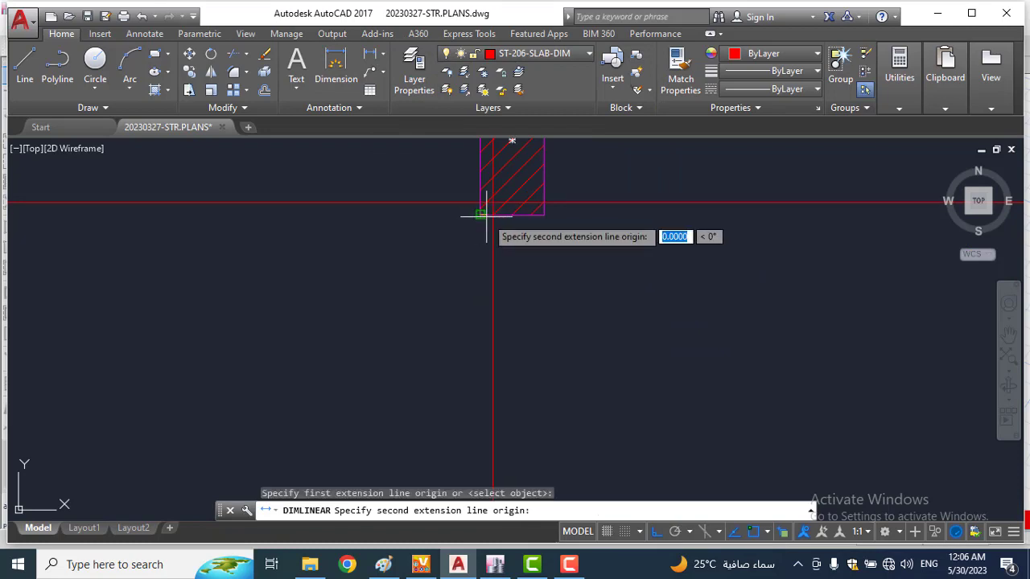
pyautogui.click(488, 215)
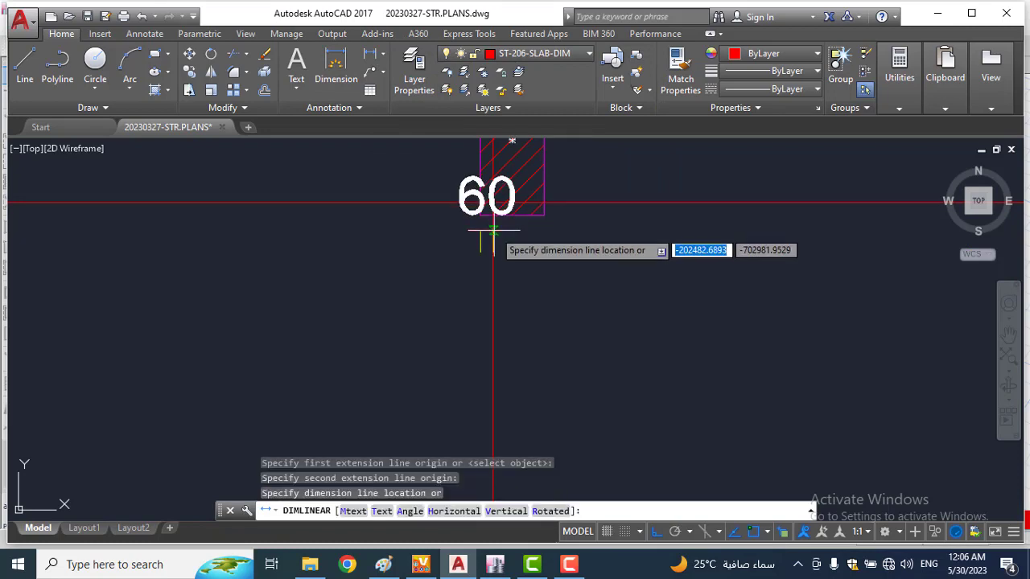
pyautogui.scroll(2, 512, 286)
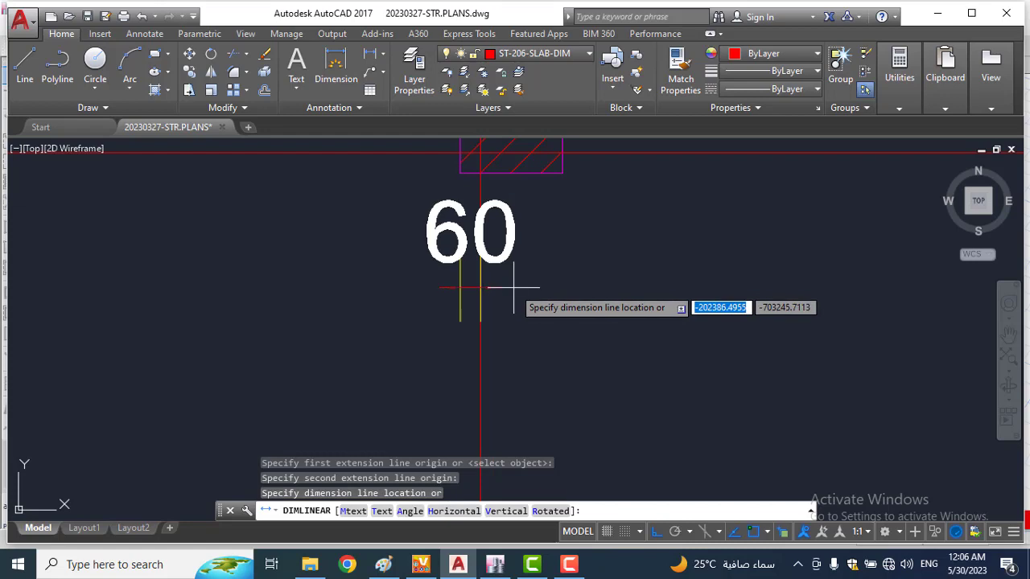
pyautogui.click(472, 289)
pyautogui.moveTo(419, 172); pyautogui.dragTo(418, 218, button='middle')
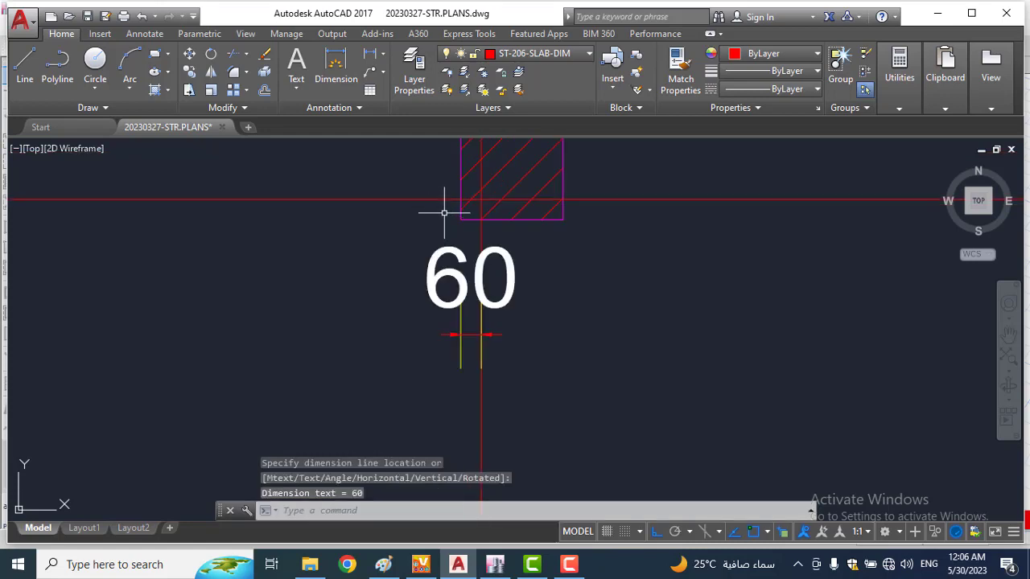
# Step: Add a vertical linear dimension from the bottom edge of column A-8 to axis 8, placed left of the column
pyautogui.press('space')
pyautogui.click(460, 219)
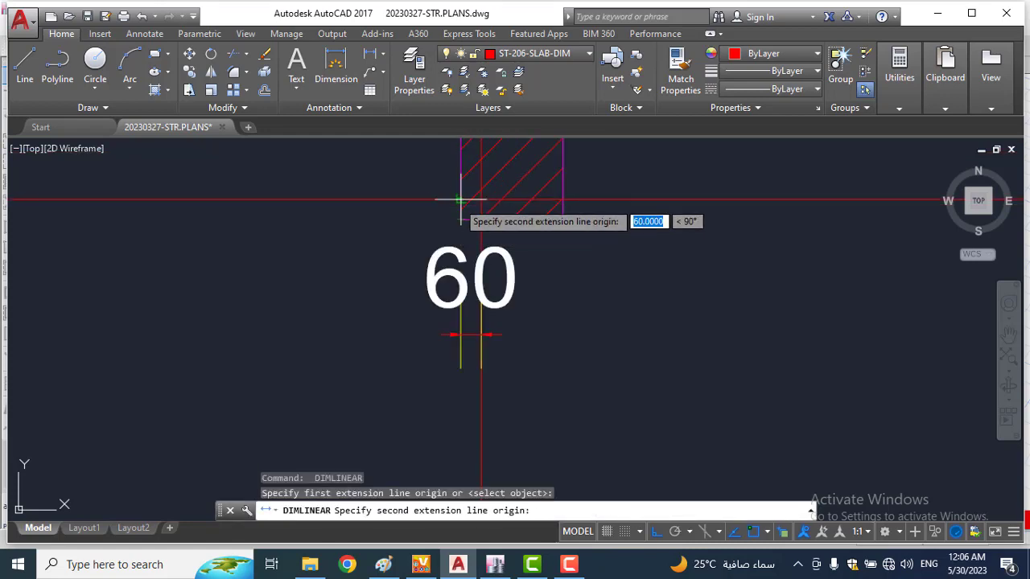
pyautogui.click(460, 200)
pyautogui.click(404, 214)
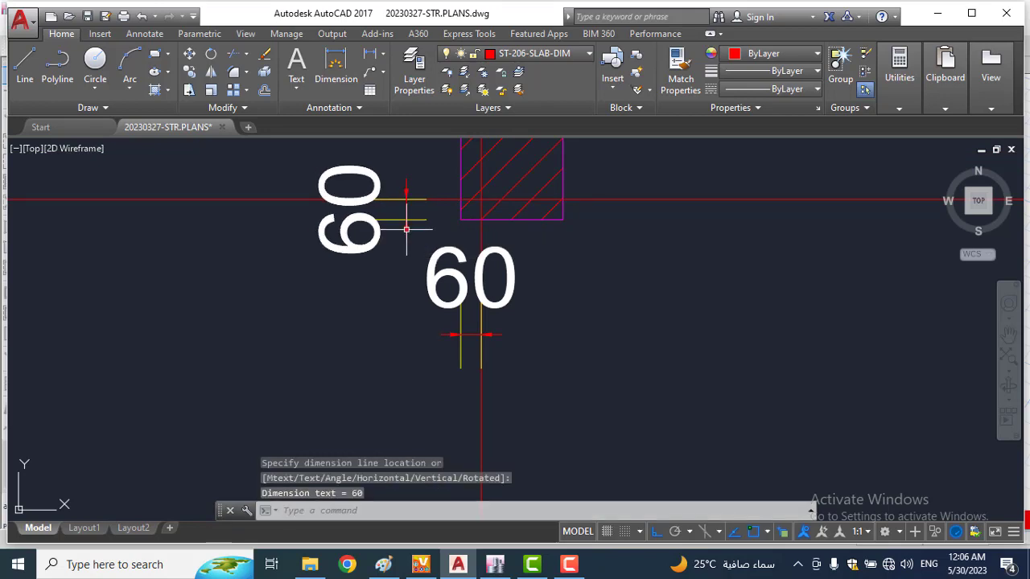
# Step: Add a vertical linear dimension from axis 8 to the bottom edge of the column at axis B, placed right of the column
pyautogui.scroll(-5, 350, 280)
pyautogui.scroll(5, 672, 281)
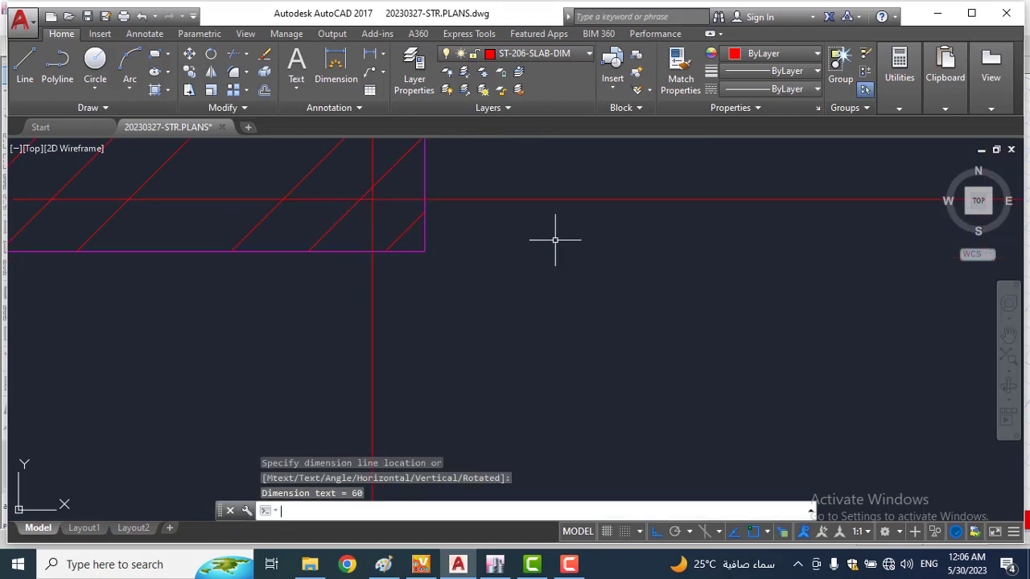
pyautogui.press('space')
pyautogui.click(422, 201)
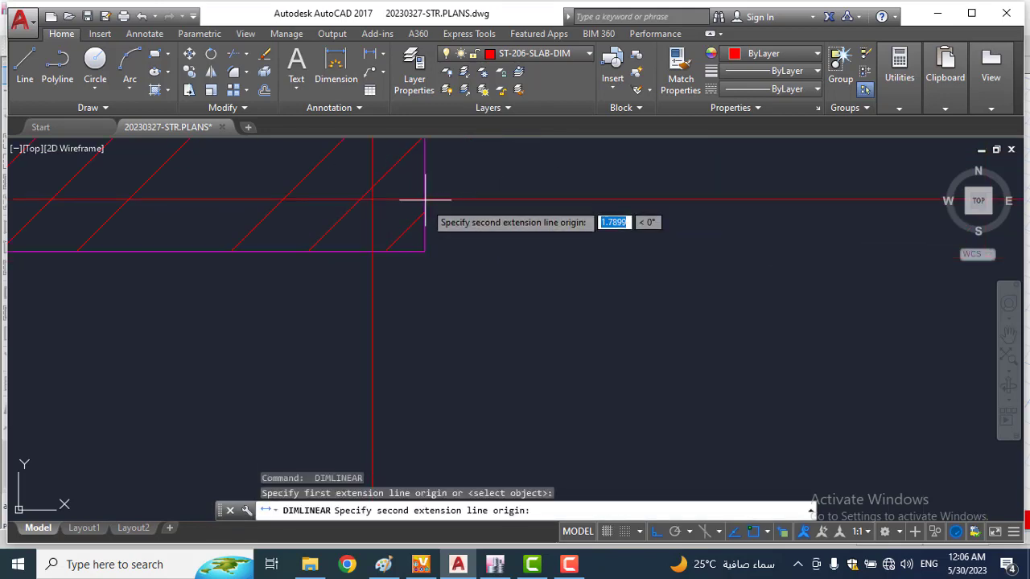
pyautogui.click(423, 252)
pyautogui.scroll(-5, 434, 251)
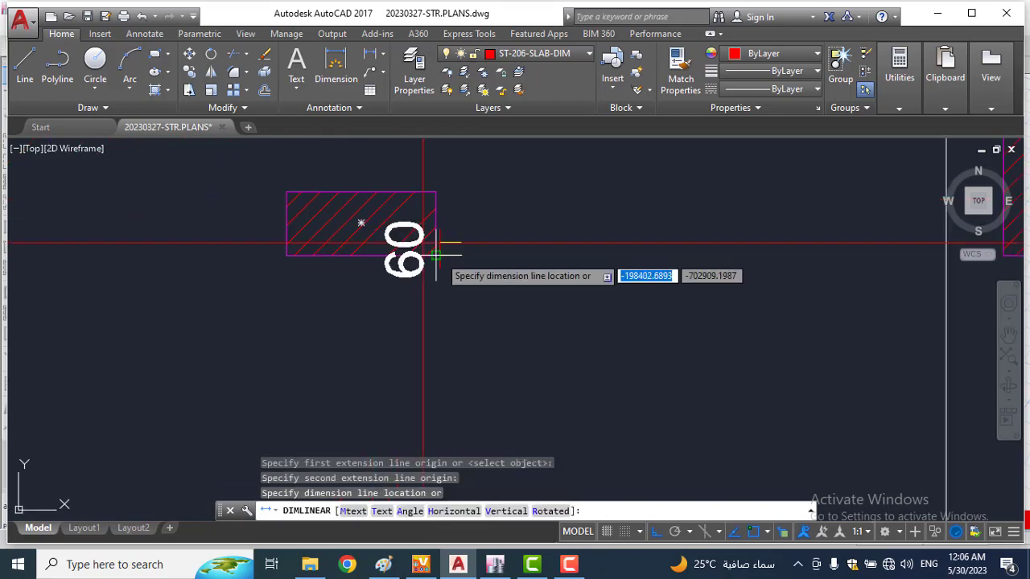
pyautogui.click(510, 261)
# Step: Dimension the horizontal offset from axis B to the right edge of the column at axis 8, placed below the column
pyautogui.press('space')
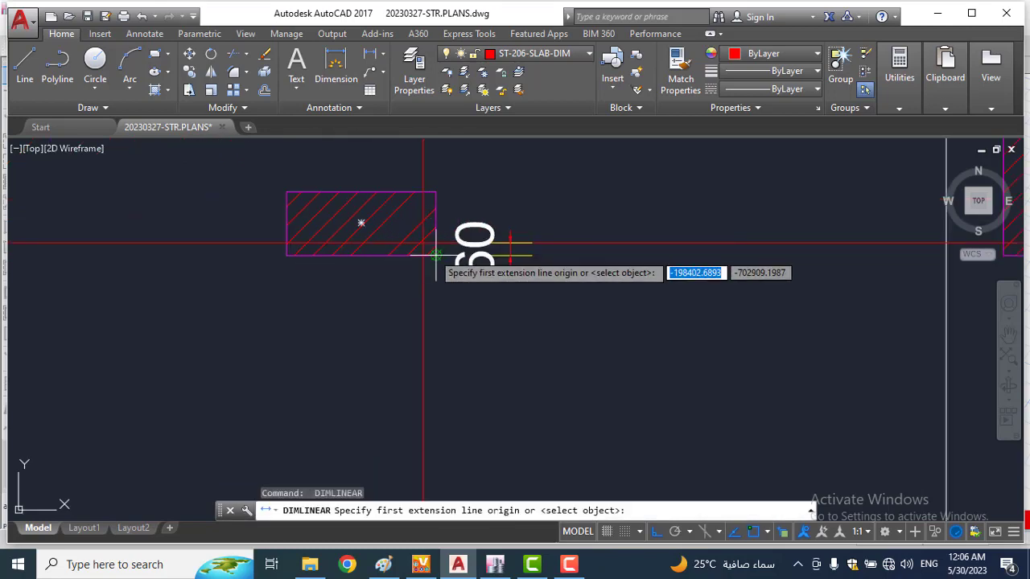
pyautogui.click(424, 256)
pyautogui.click(436, 256)
pyautogui.click(427, 329)
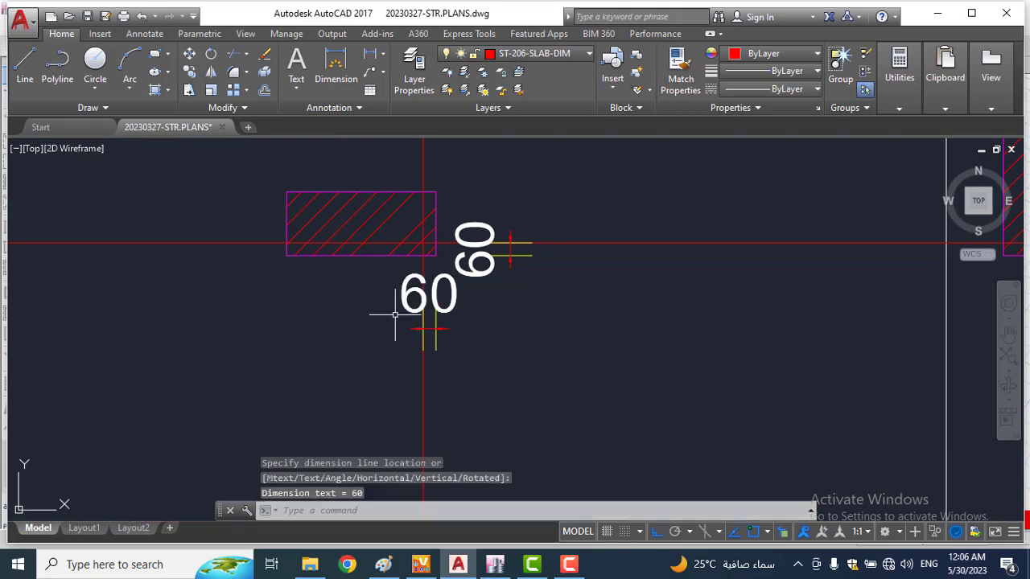
# Step: Examine how the columns along axes 1 to 8 sit relative to the grid lines, especially those on axis 7
pyautogui.scroll(-5, 395, 314)
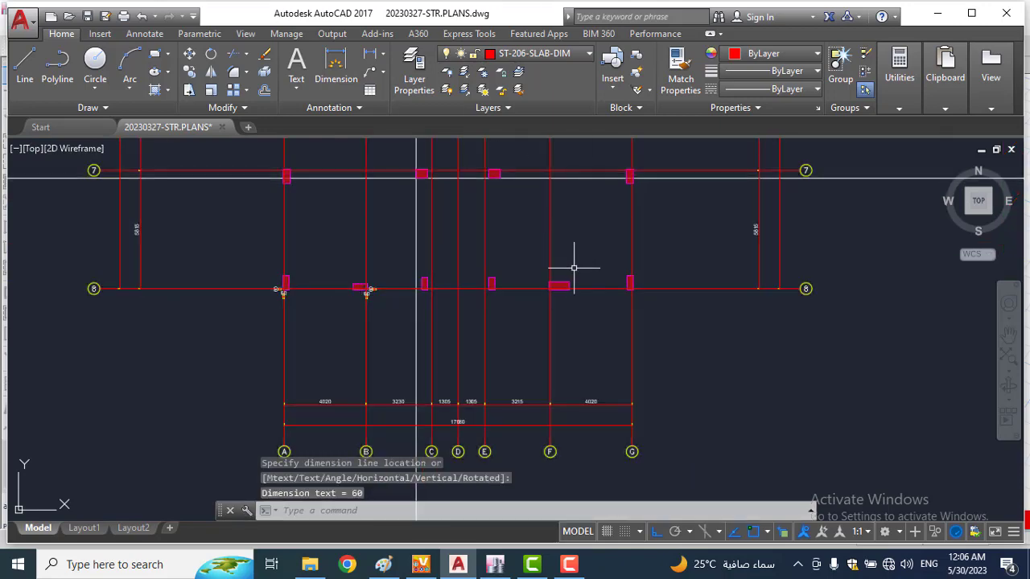
pyautogui.scroll(3, 482, 148)
pyautogui.scroll(-5, 524, 177)
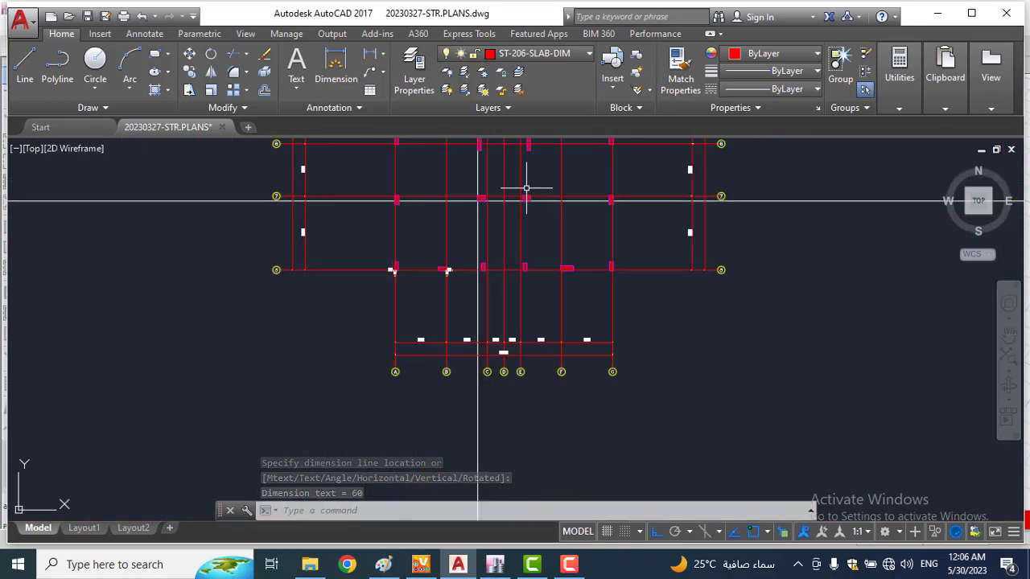
pyautogui.scroll(1, 515, 329)
pyautogui.scroll(4, 515, 329)
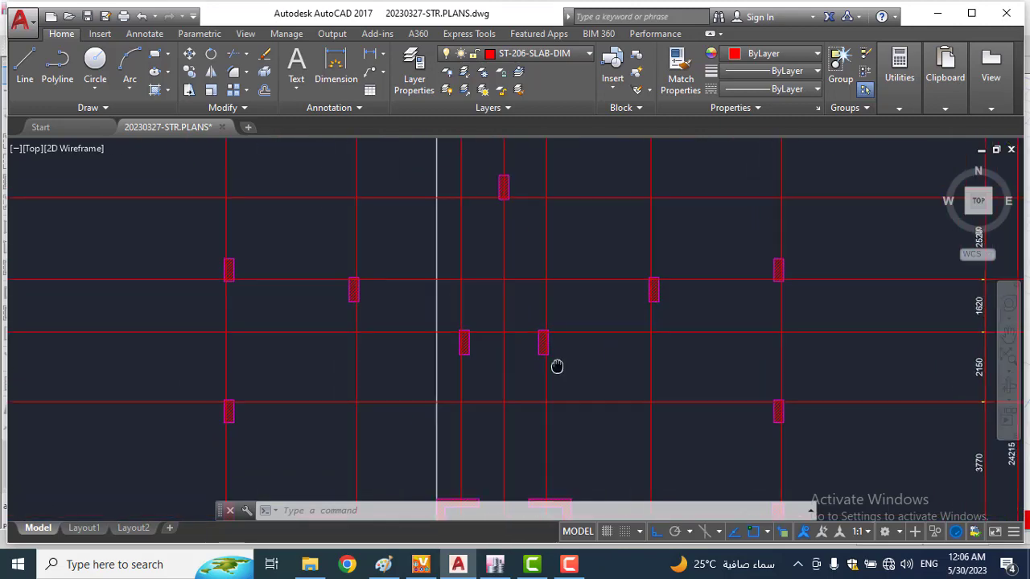
pyautogui.scroll(-4, 580, 284)
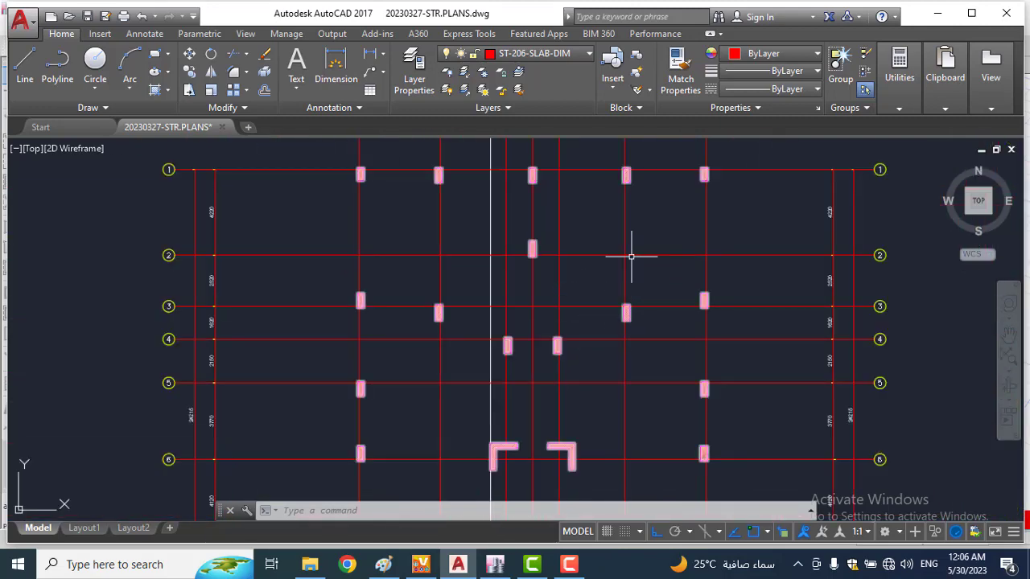
pyautogui.scroll(5, 643, 161)
pyautogui.scroll(-3, 637, 180)
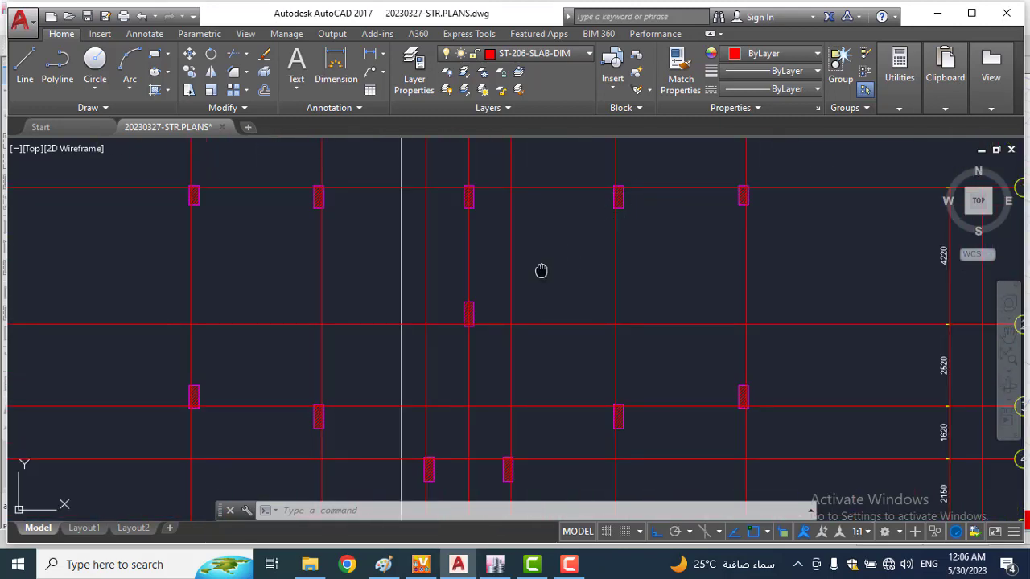
pyautogui.moveTo(541, 270); pyautogui.dragTo(509, 106, button='middle')
pyautogui.scroll(-3, 594, 187)
pyautogui.scroll(1, 613, 263)
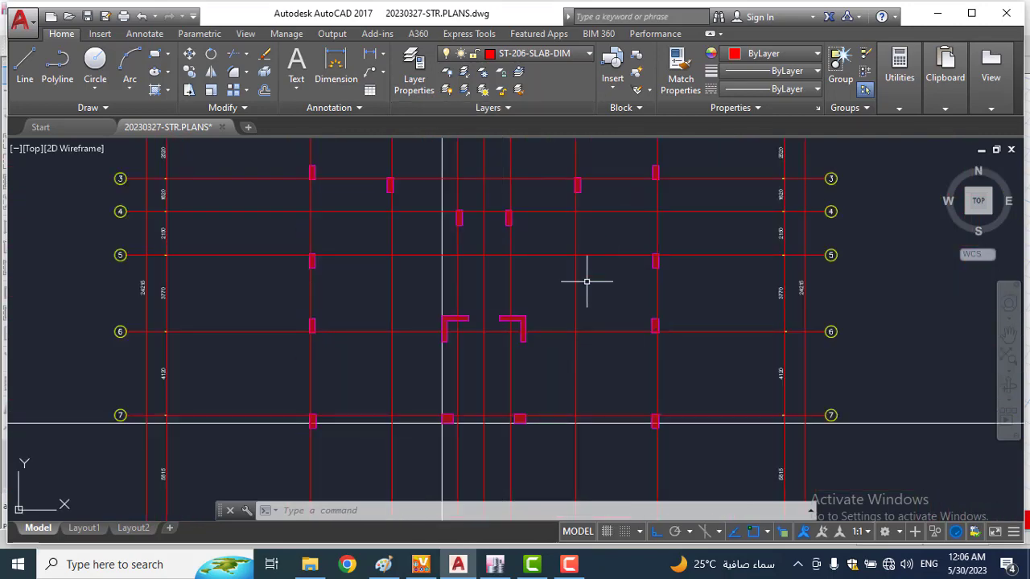
pyautogui.moveTo(587, 281); pyautogui.dragTo(587, 152, button='middle')
pyautogui.scroll(6, 592, 299)
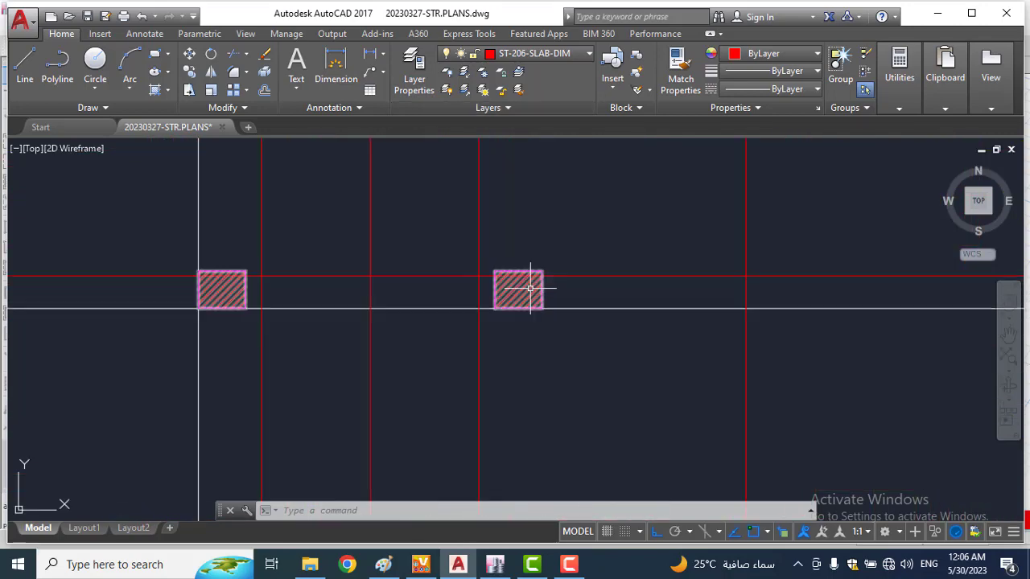
pyautogui.moveTo(574, 299); pyautogui.dragTo(517, 241, button='middle')
pyautogui.scroll(-3, 507, 257)
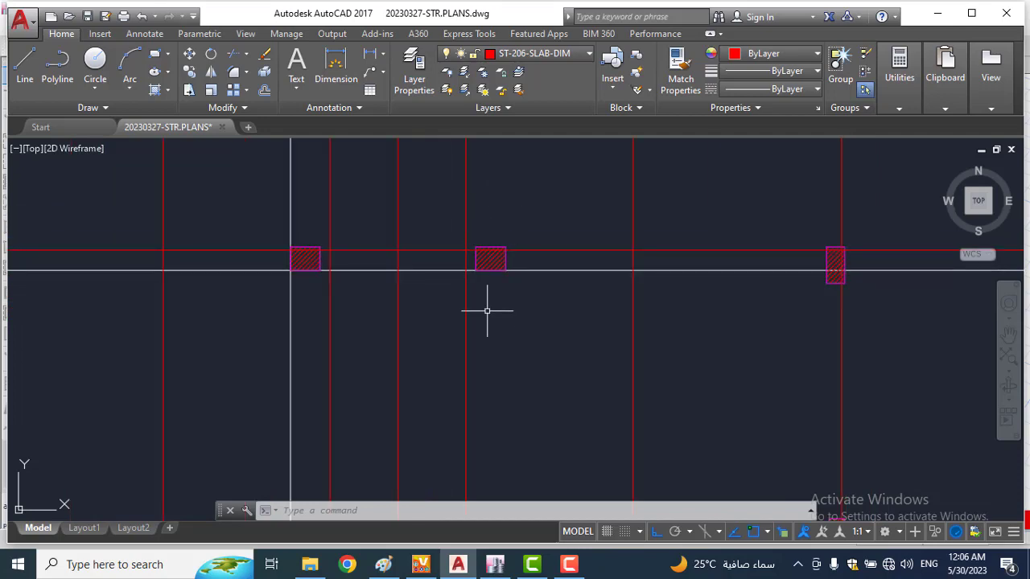
# Step: Dimension the horizontal offset from the left edge of the column near axes E and 7 to axis E, above the column
pyautogui.scroll(6, 477, 245)
pyautogui.press('space')
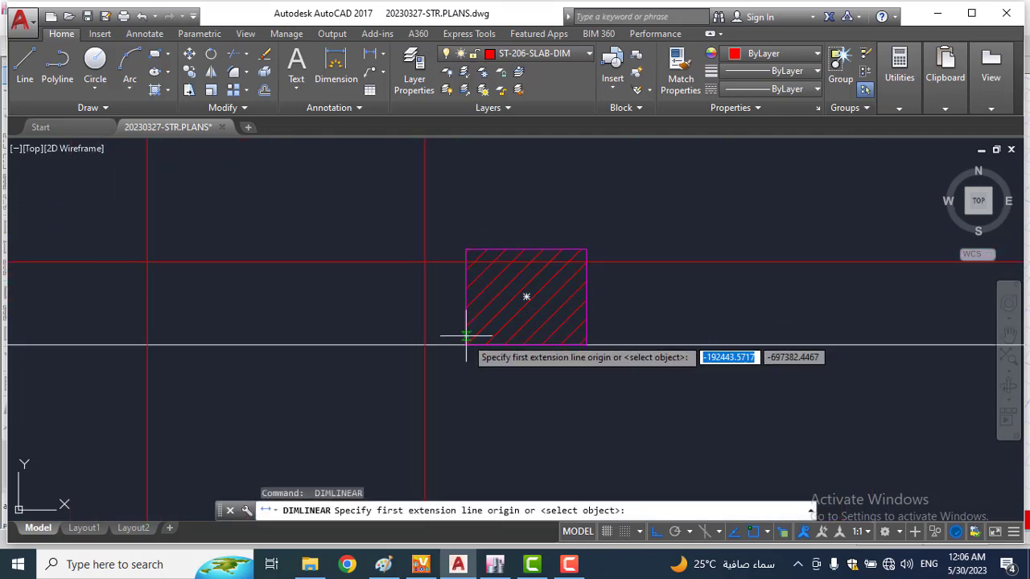
pyautogui.click(467, 242)
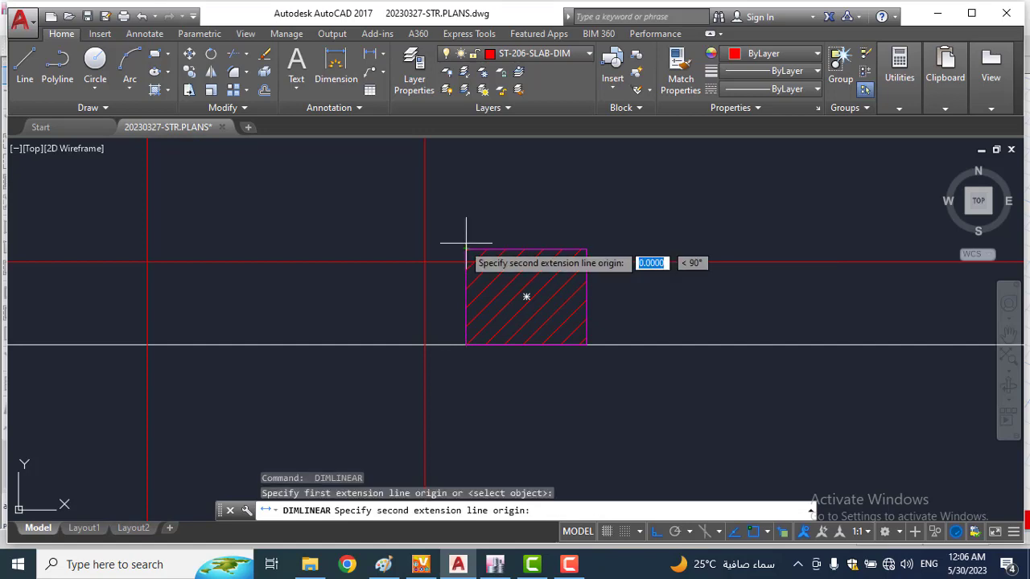
pyautogui.click(424, 248)
pyautogui.click(473, 222)
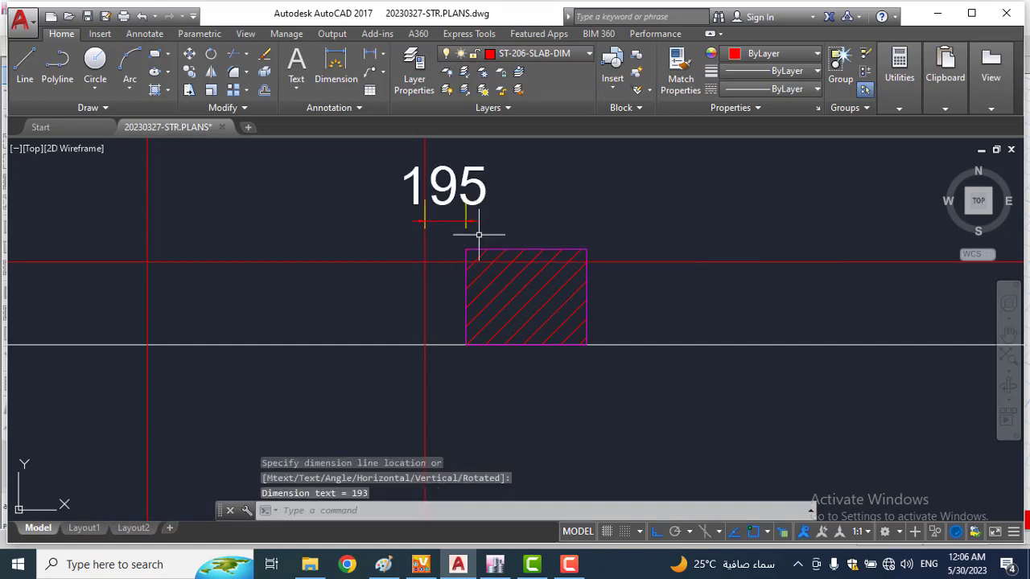
# Step: Add a vertical linear dimension from the top edge of the column near axis E to axis 7, placed left of the column
pyautogui.press('space')
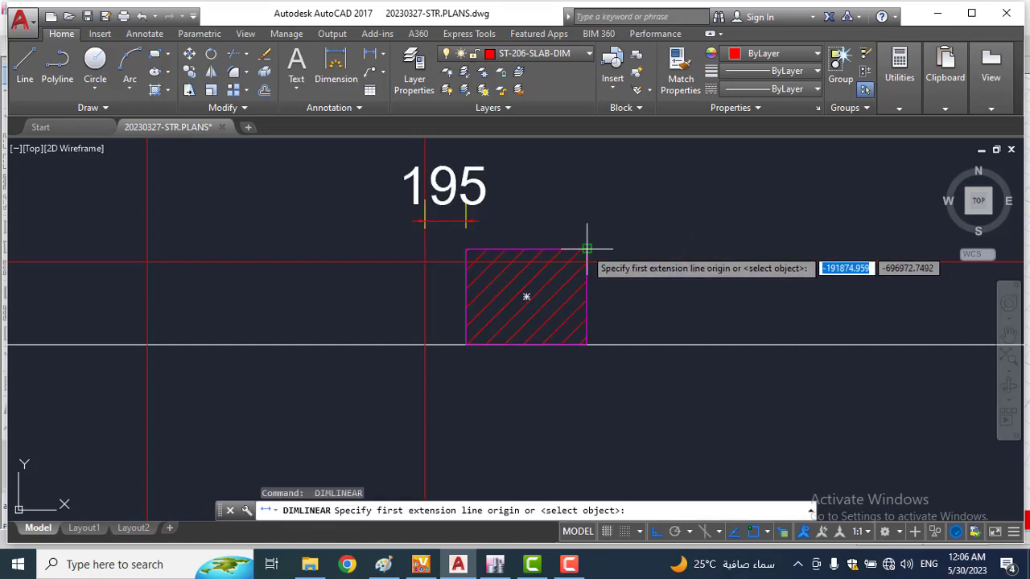
pyautogui.scroll(5, 466, 246)
pyautogui.click(472, 232)
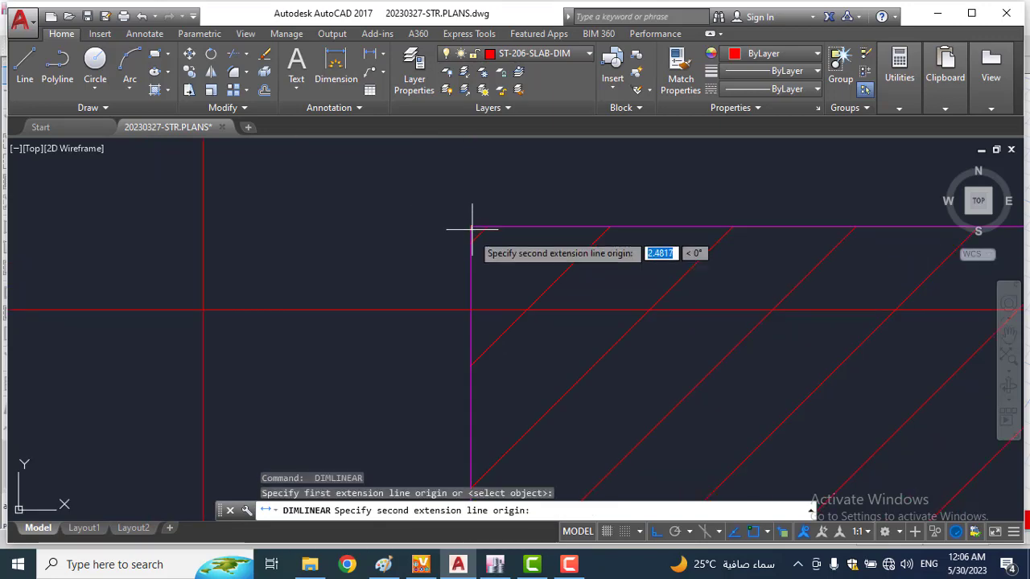
pyautogui.click(472, 307)
pyautogui.scroll(-8, 503, 310)
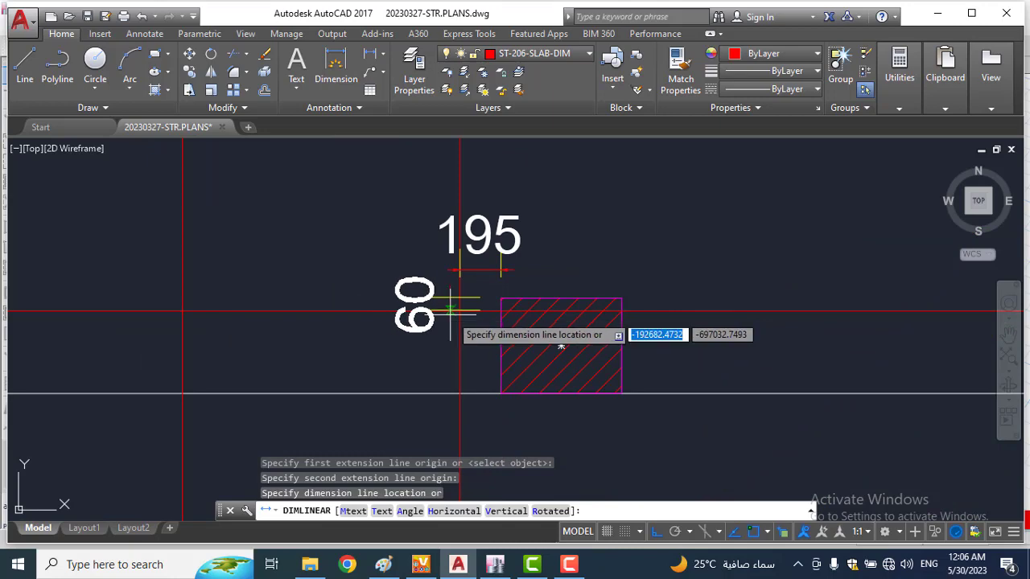
pyautogui.click(467, 321)
# Step: Dimension the horizontal offset from axis C to the right edge of the column near axes C and 7, above the column
pyautogui.scroll(-8, 467, 321)
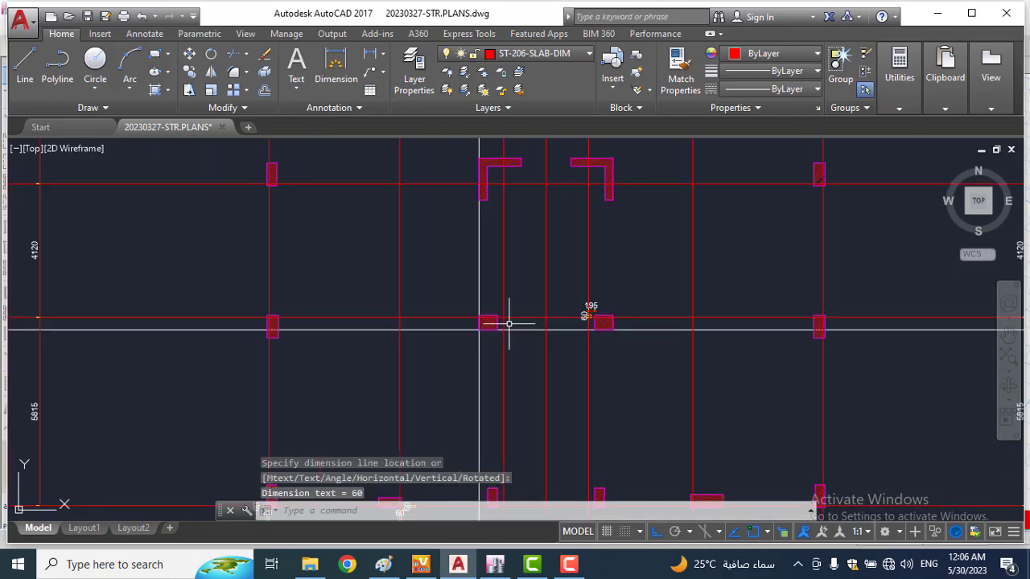
pyautogui.scroll(10, 508, 323)
pyautogui.press('space')
pyautogui.scroll(4, 496, 269)
pyautogui.scroll(-4, 509, 269)
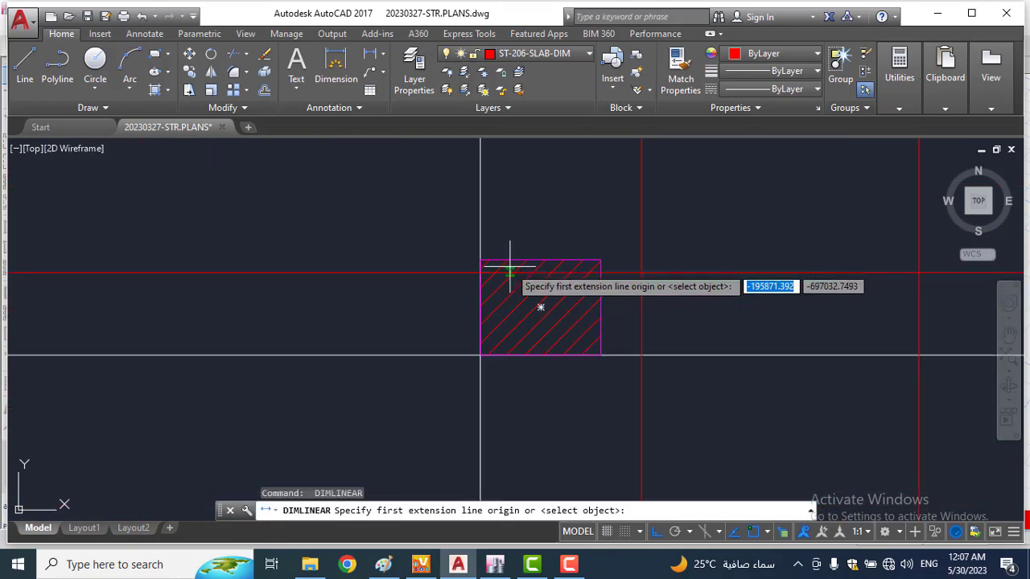
pyautogui.click(641, 271)
pyautogui.click(602, 267)
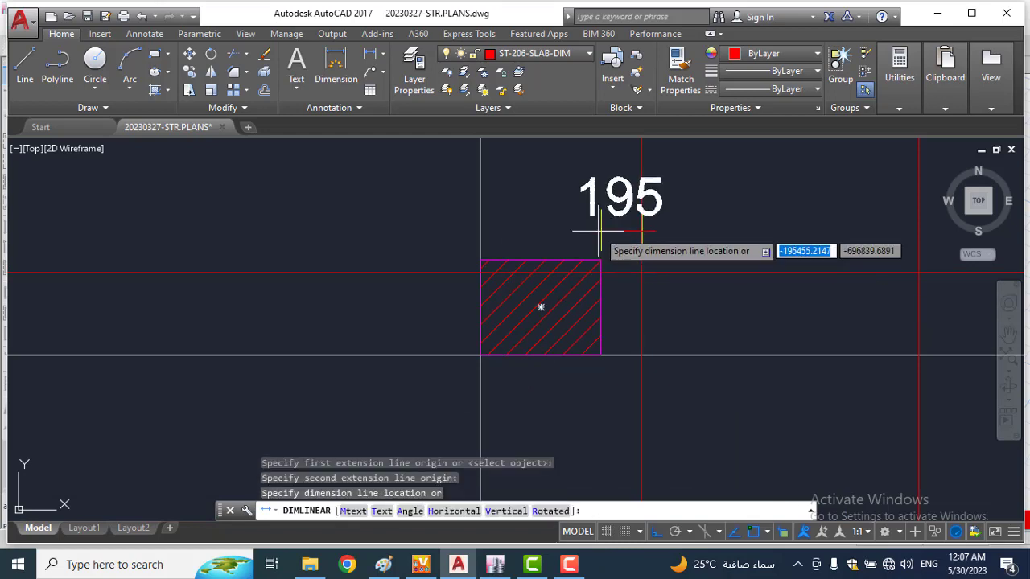
pyautogui.click(605, 241)
pyautogui.press('space')
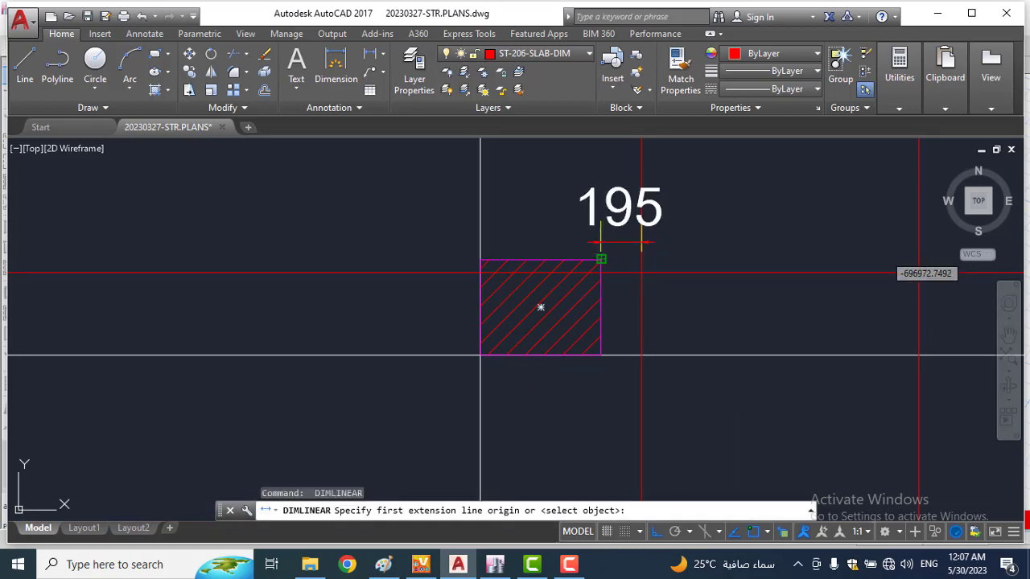
pyautogui.click(600, 259)
pyautogui.click(600, 274)
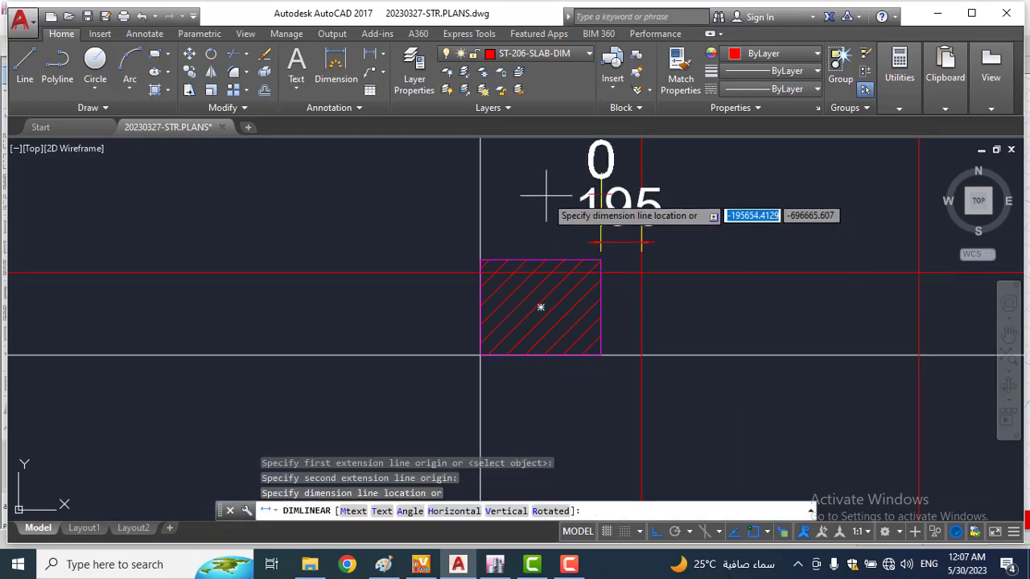
pyautogui.press('Escape')
# Step: Add a vertical linear dimension from the top edge of the column near axes C and 7 to axis 7, placed right of the column
pyautogui.press('space')
pyautogui.click(601, 260)
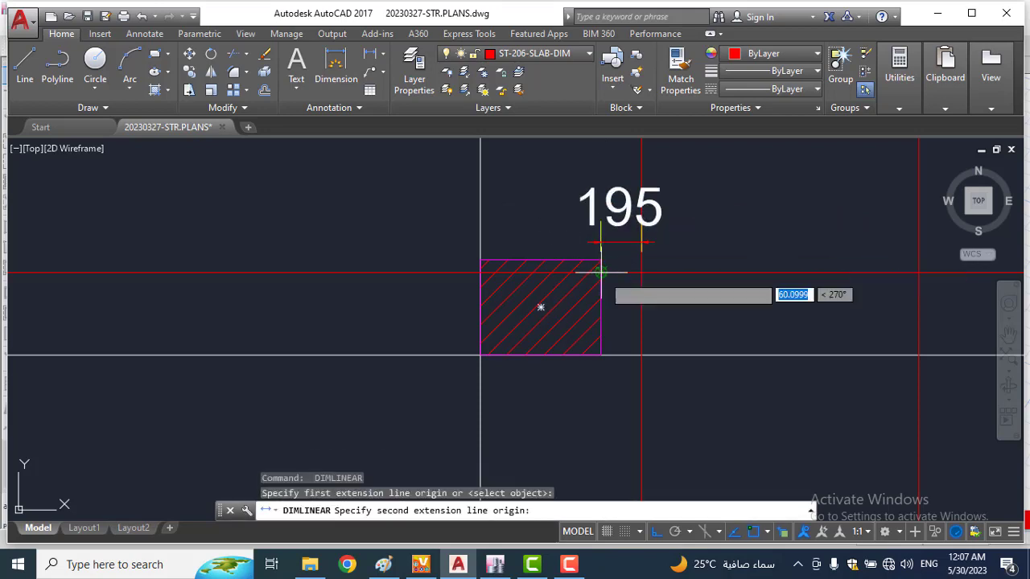
pyautogui.click(600, 274)
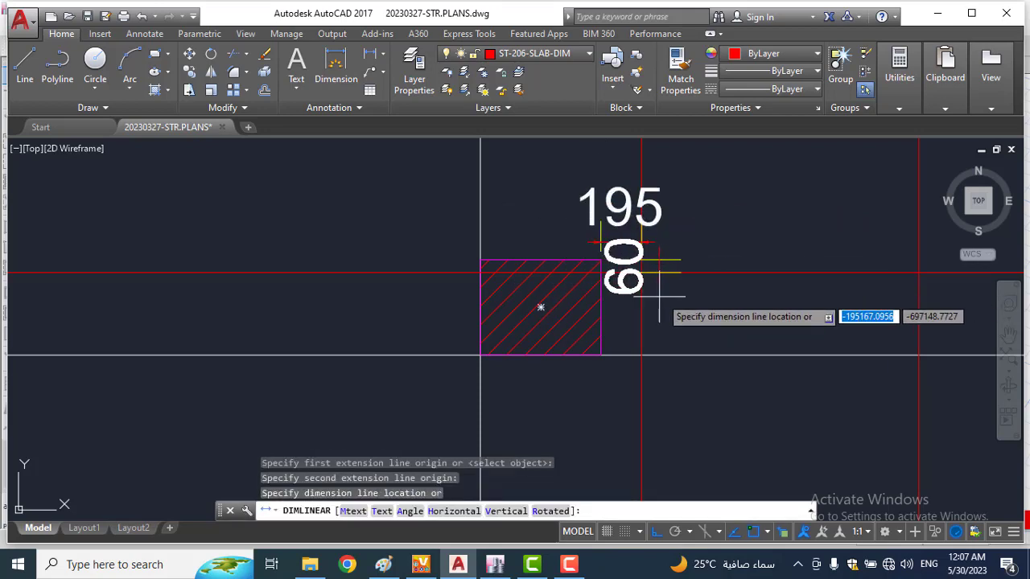
pyautogui.click(703, 277)
pyautogui.scroll(-5, 627, 259)
pyautogui.press('Escape')
pyautogui.press('Escape')
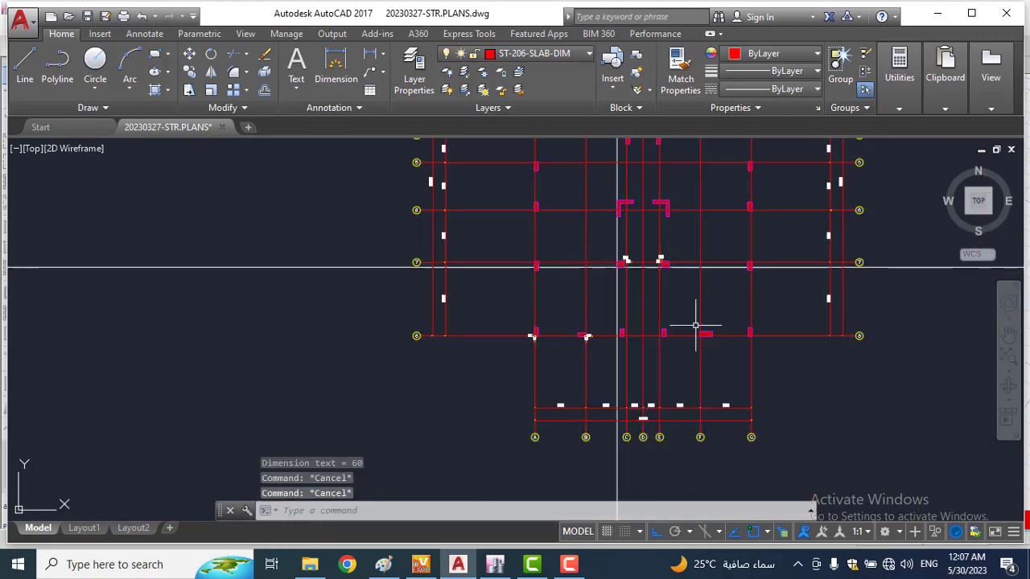
# Step: Examine the column plan for columns still without offset dimensions, especially those along axes 6 to 8
pyautogui.moveTo(612, 283); pyautogui.dragTo(575, 363, button='middle')
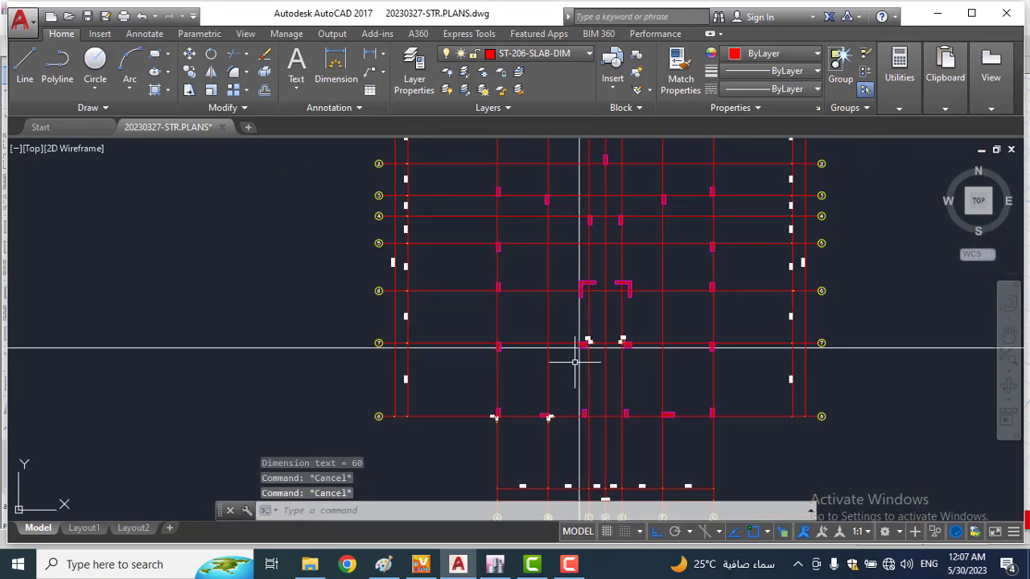
pyautogui.scroll(2, 499, 197)
pyautogui.scroll(-4, 535, 200)
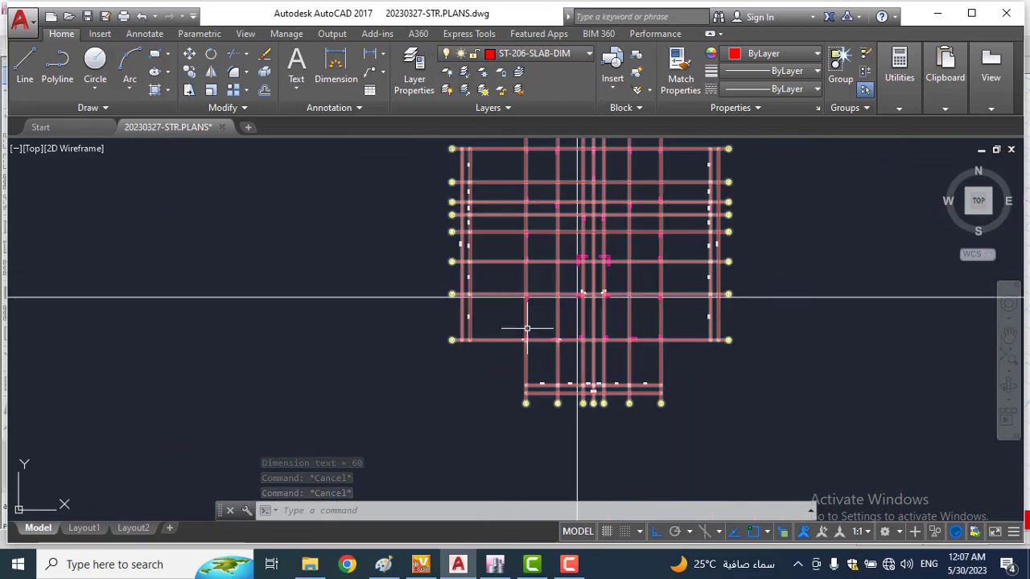
pyautogui.scroll(6, 531, 345)
pyautogui.scroll(2, 531, 344)
pyautogui.moveTo(667, 338); pyautogui.dragTo(421, 218, button='middle')
pyautogui.scroll(-4, 632, 304)
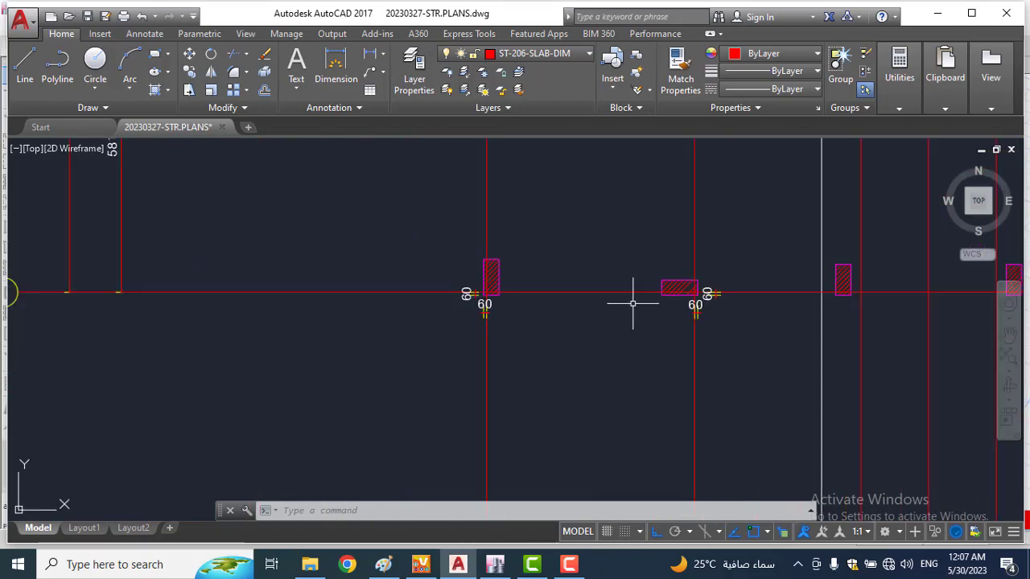
pyautogui.moveTo(802, 257); pyautogui.dragTo(499, 276, button='middle')
pyautogui.moveTo(767, 238); pyautogui.dragTo(638, 415, button='middle')
pyautogui.scroll(-4, 666, 346)
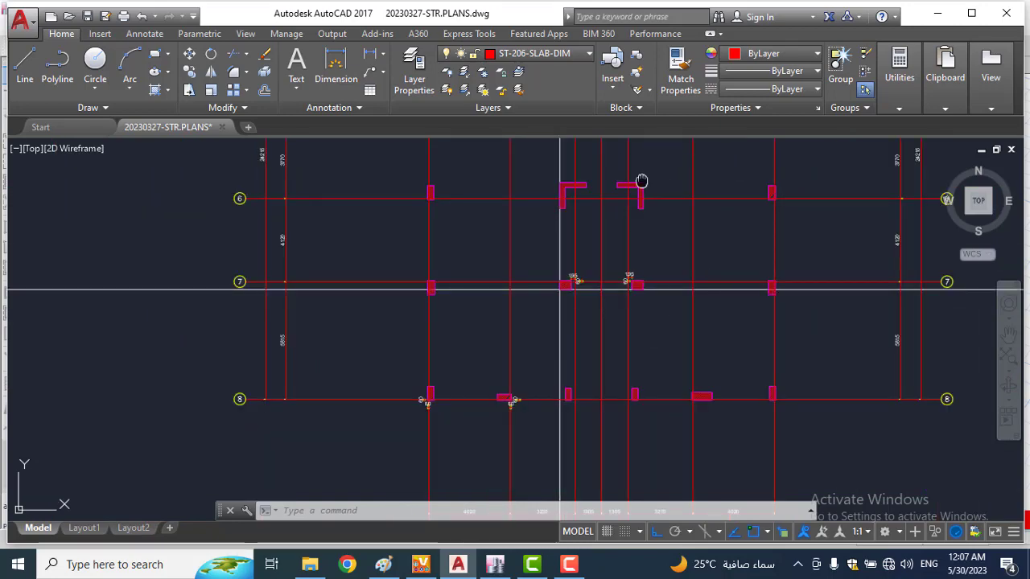
pyautogui.moveTo(641, 180); pyautogui.dragTo(616, 294, button='middle')
pyautogui.scroll(-2, 615, 302)
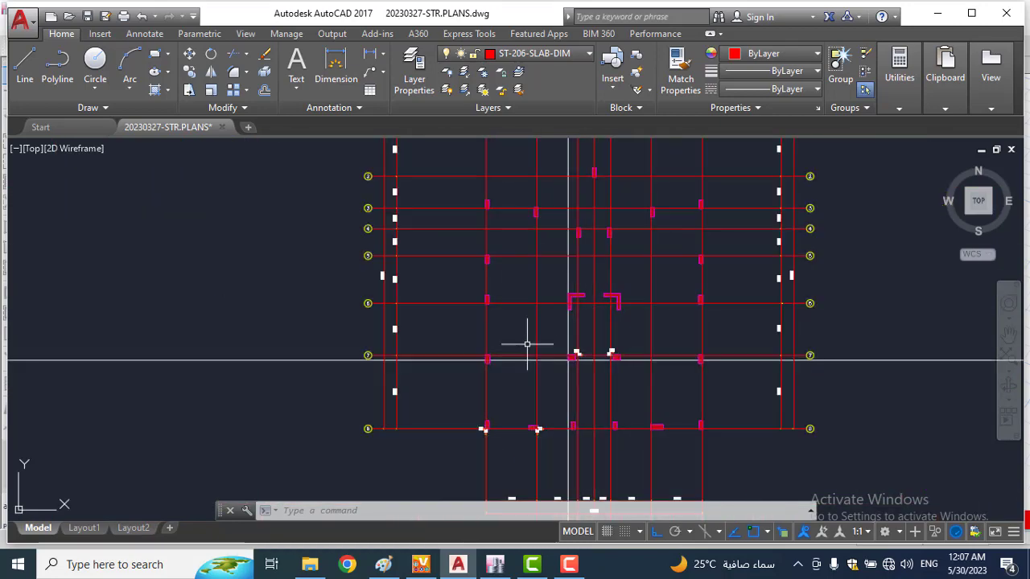
pyautogui.scroll(3, 486, 429)
pyautogui.moveTo(485, 427); pyautogui.dragTo(512, 350, button='middle')
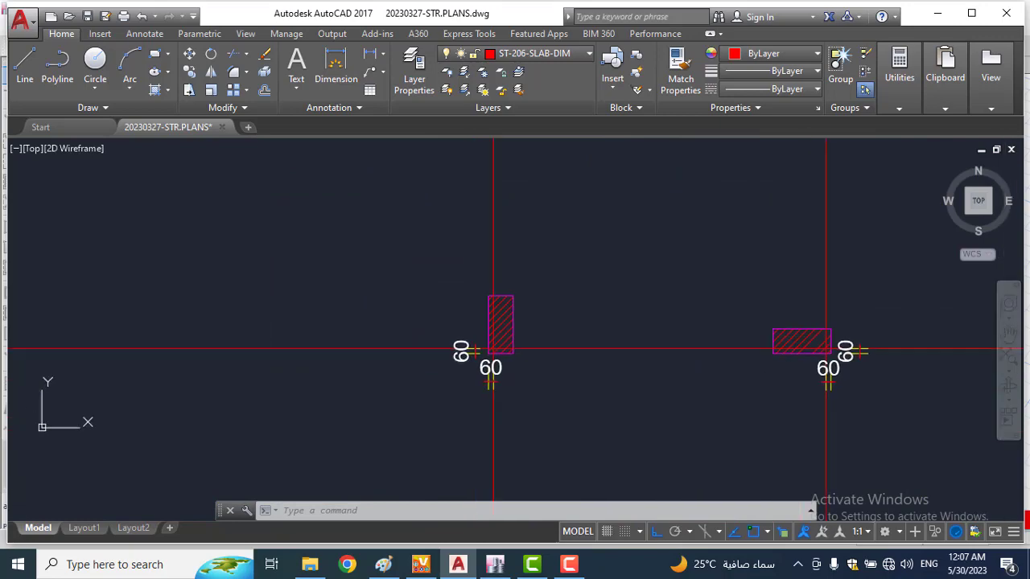
pyautogui.scroll(-5, 512, 332)
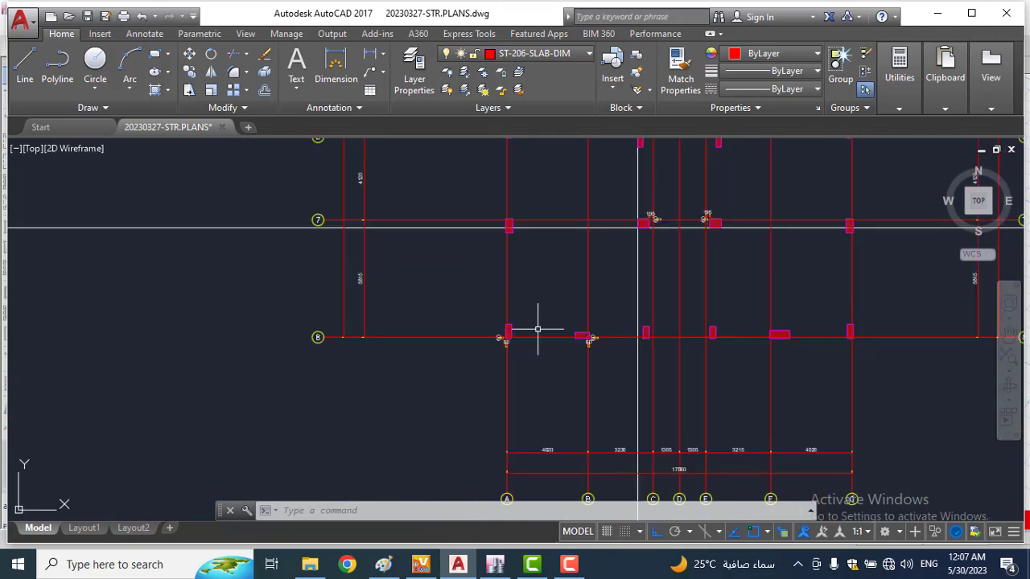
pyautogui.scroll(2, 567, 347)
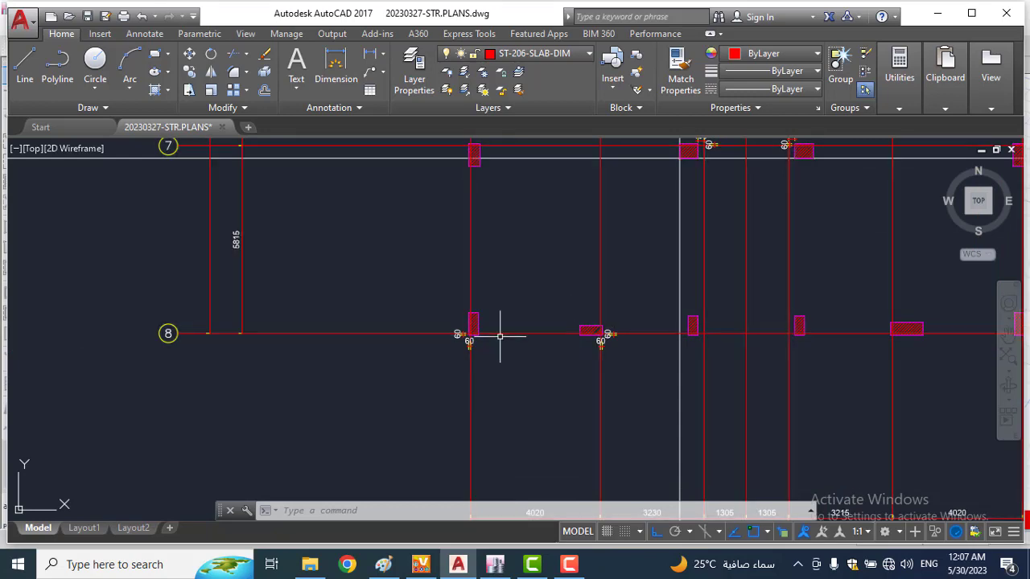
pyautogui.scroll(2, 499, 336)
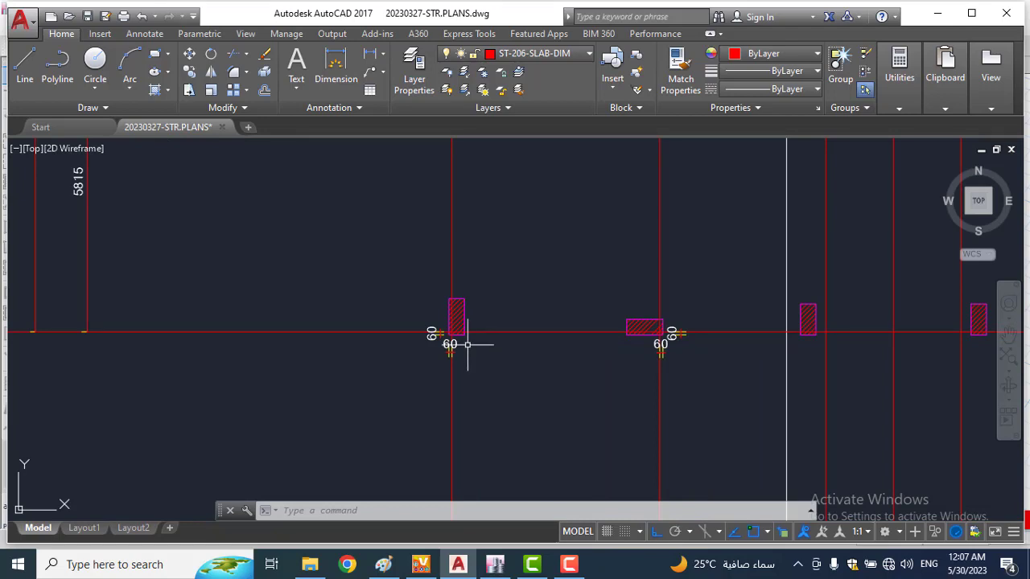
# Step: Measure the length and width of the column at axes A and 8 with linear dimensions, without placing them
pyautogui.scroll(4, 466, 344)
pyautogui.write('dim')
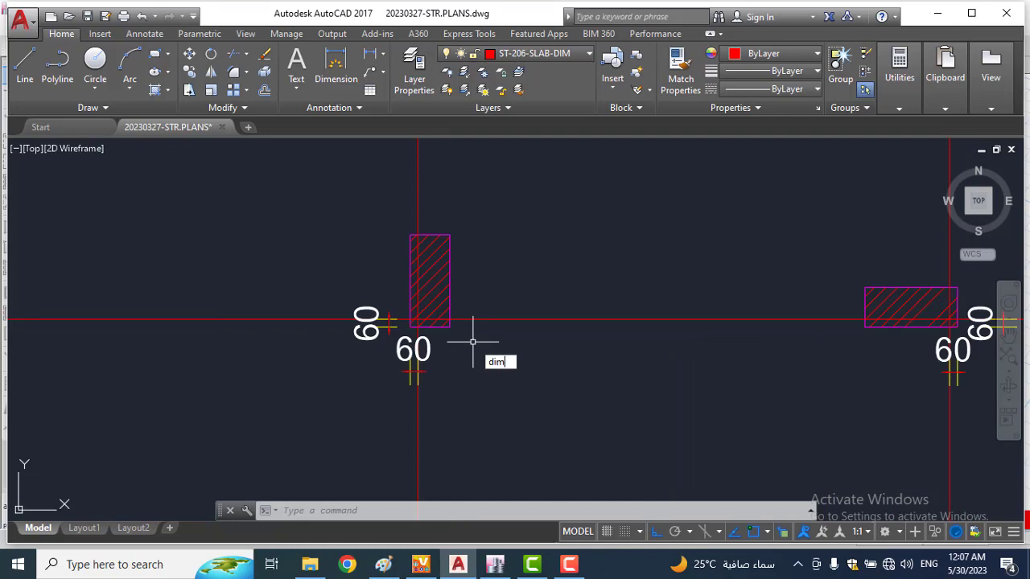
pyautogui.write('l')
pyautogui.press('Return')
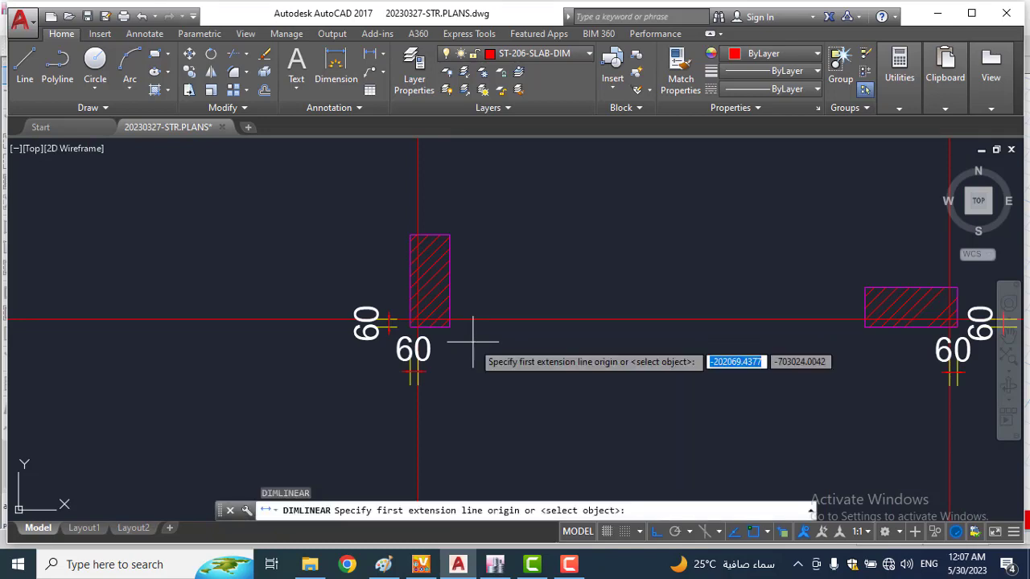
pyautogui.click(450, 236)
pyautogui.click(449, 327)
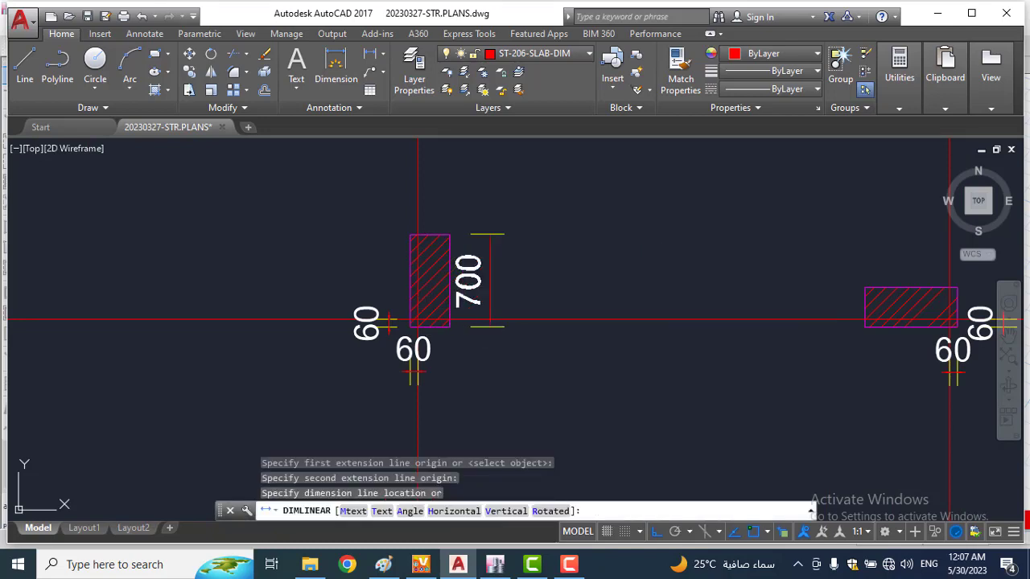
pyautogui.press('Escape')
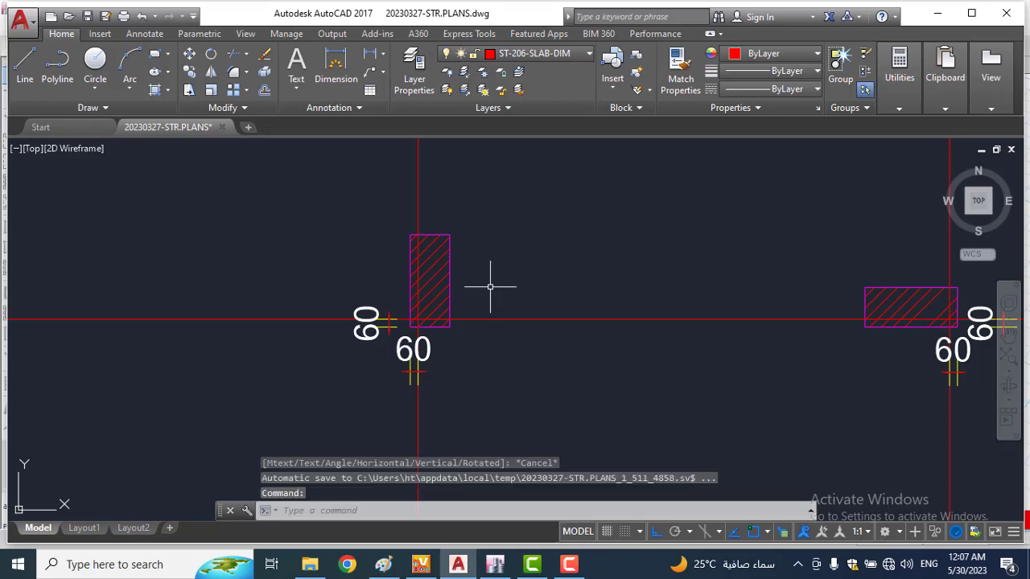
pyautogui.press('Return')
pyautogui.click(439, 235)
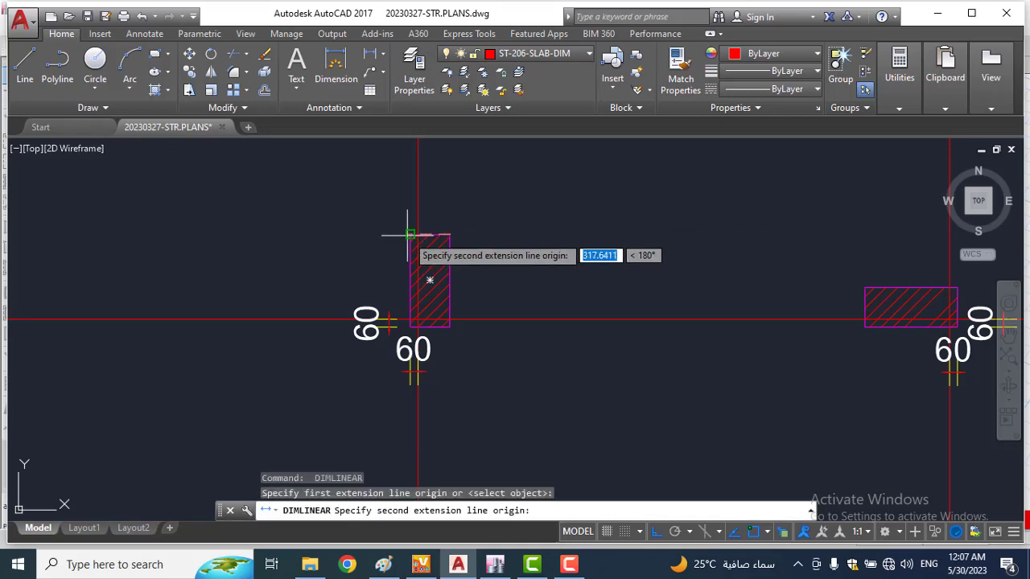
pyautogui.click(410, 235)
pyautogui.press('Escape')
pyautogui.press('Escape')
# Step: Measure both sides of the column at axes B and 8 with linear dimensions, without placing them
pyautogui.press('Return')
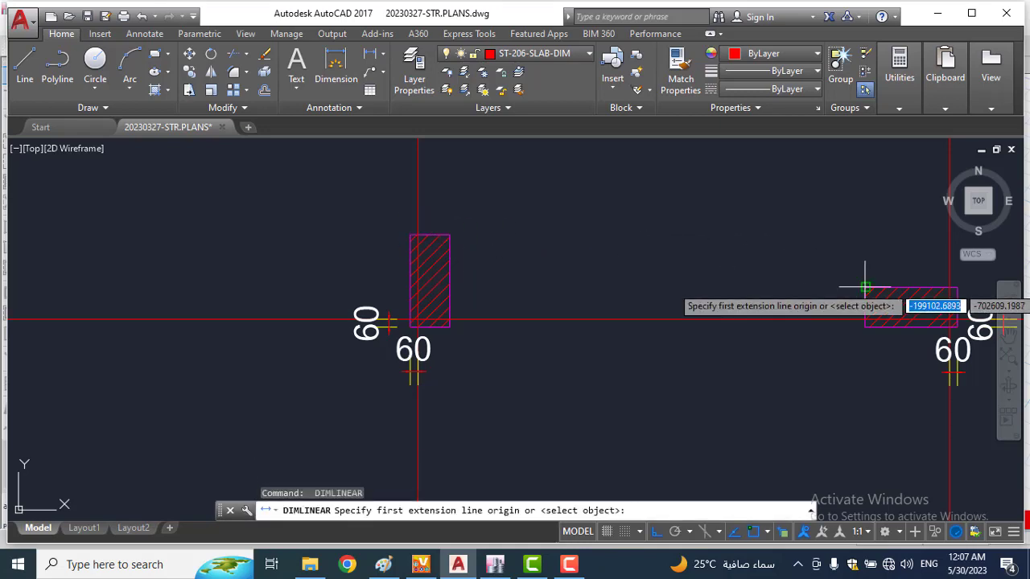
pyautogui.click(865, 288)
pyautogui.click(865, 327)
pyautogui.press('Escape')
pyautogui.press('Return')
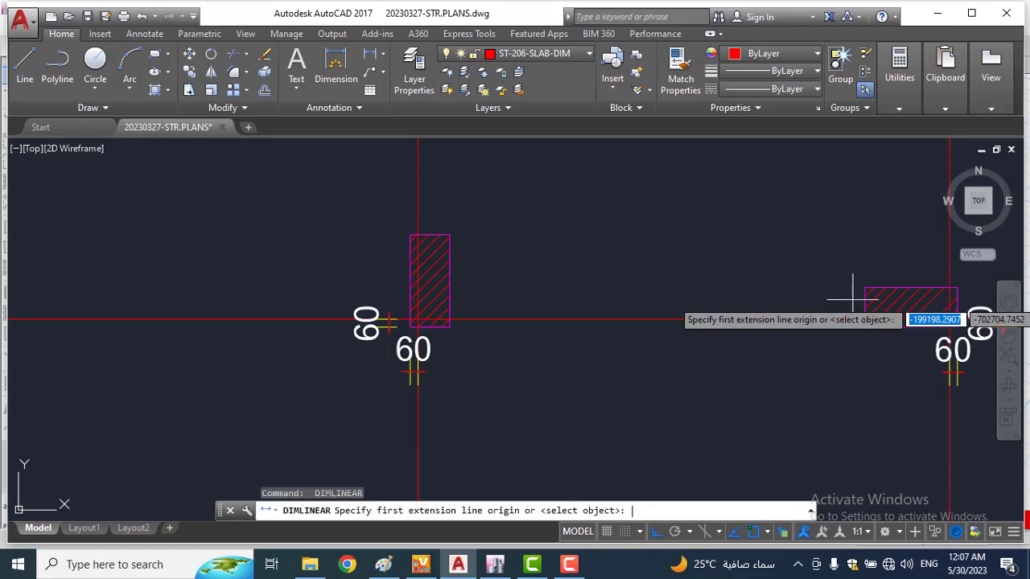
pyautogui.click(865, 287)
pyautogui.click(957, 287)
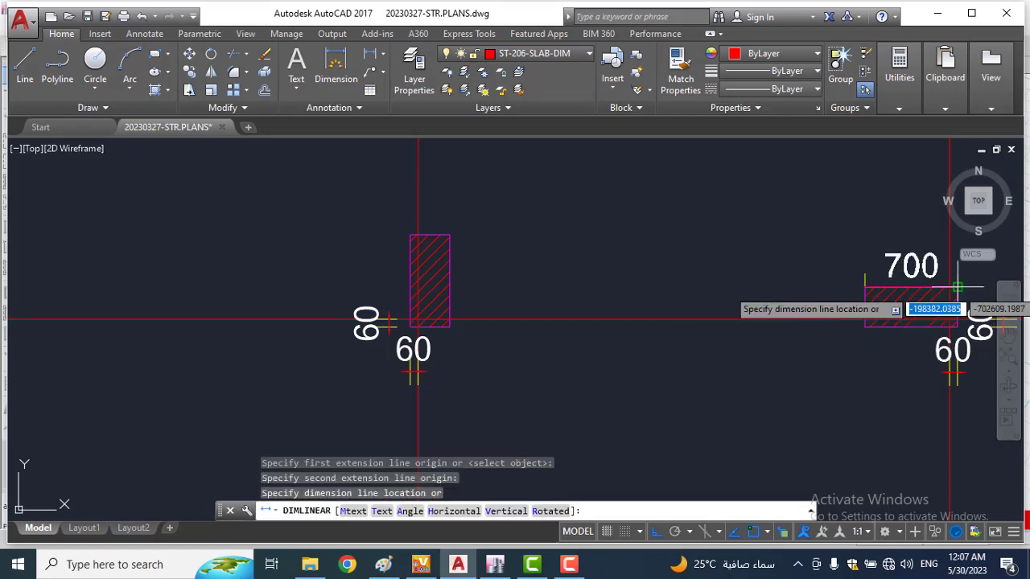
pyautogui.press('Escape')
pyautogui.press('Escape')
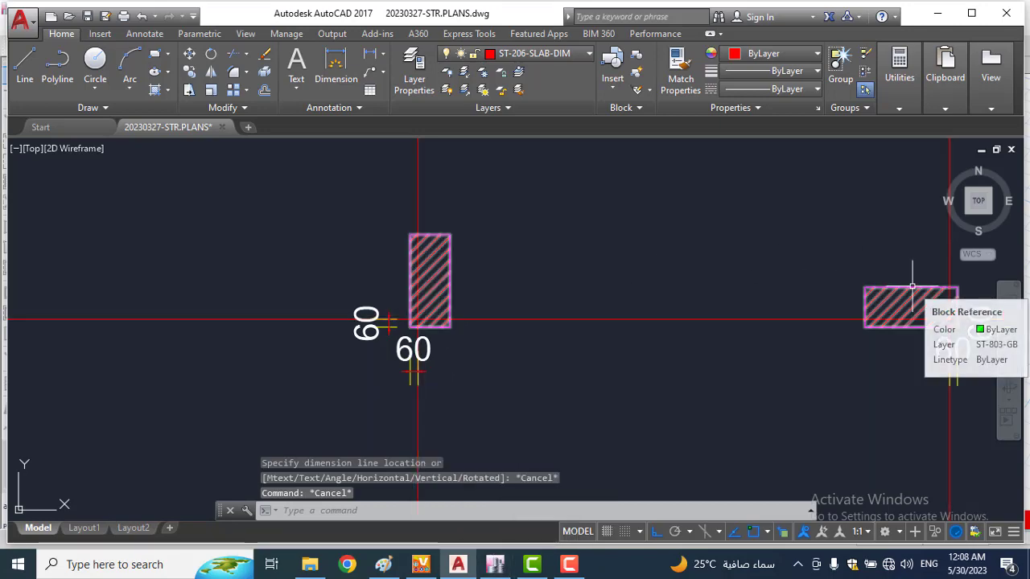
# Step: Switch to ETABS and check the section names of basement columns C21 and C14 in their concrete column design information
pyautogui.moveTo(800, 299); pyautogui.dragTo(633, 284, button='middle')
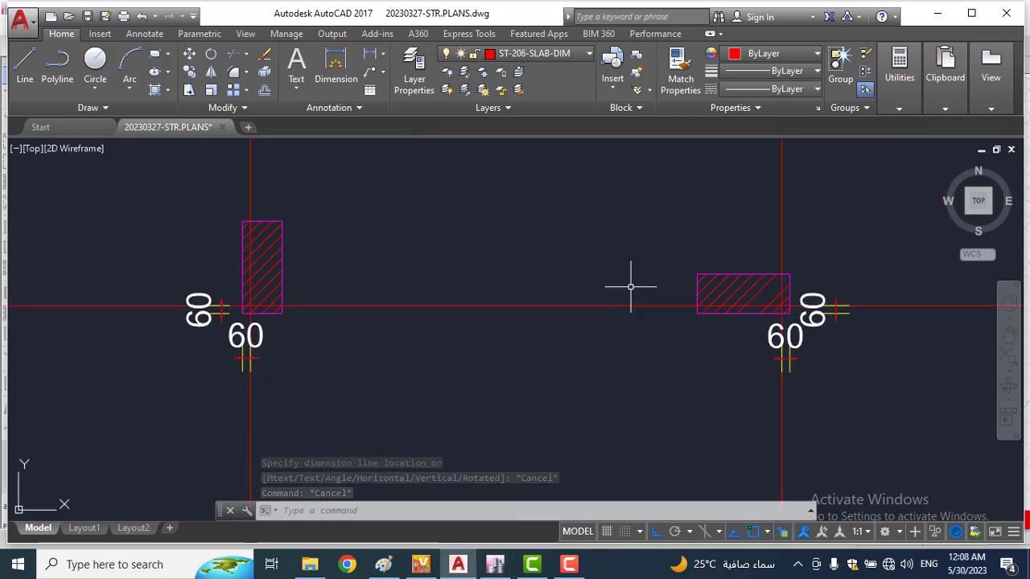
pyautogui.scroll(-7, 631, 286)
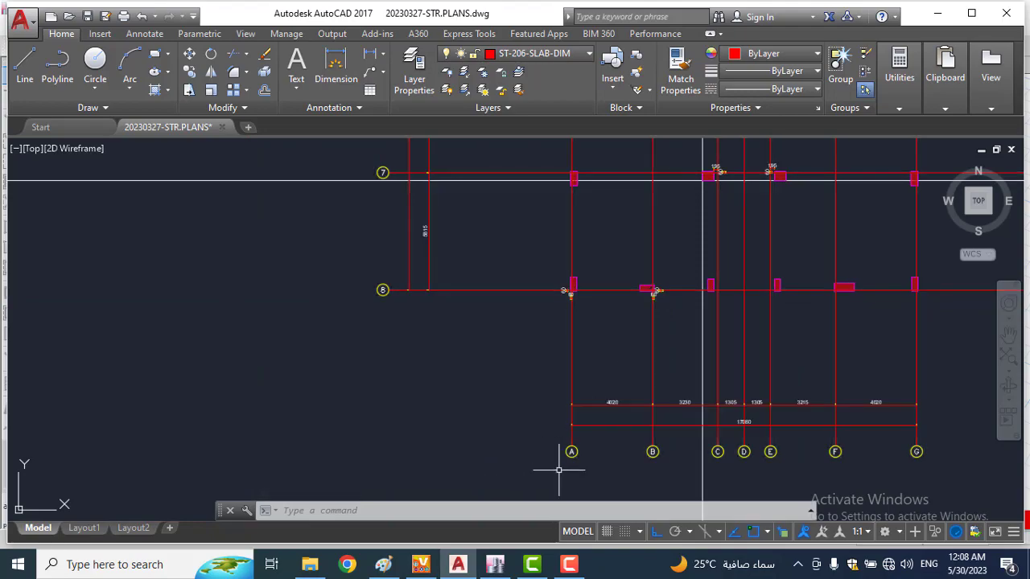
pyautogui.click(500, 568)
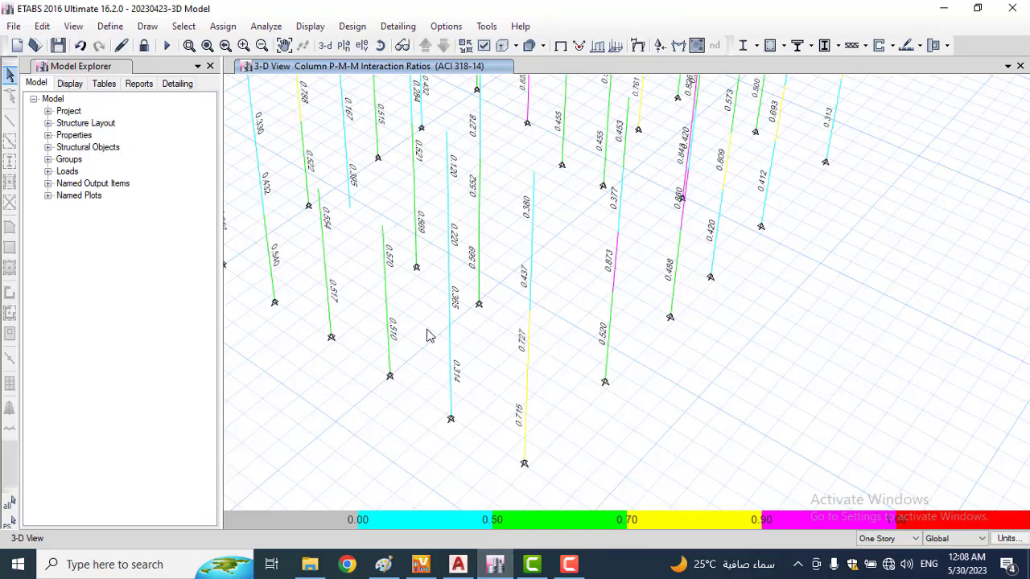
pyautogui.moveTo(448, 340); pyautogui.dragTo(593, 403, button='middle')
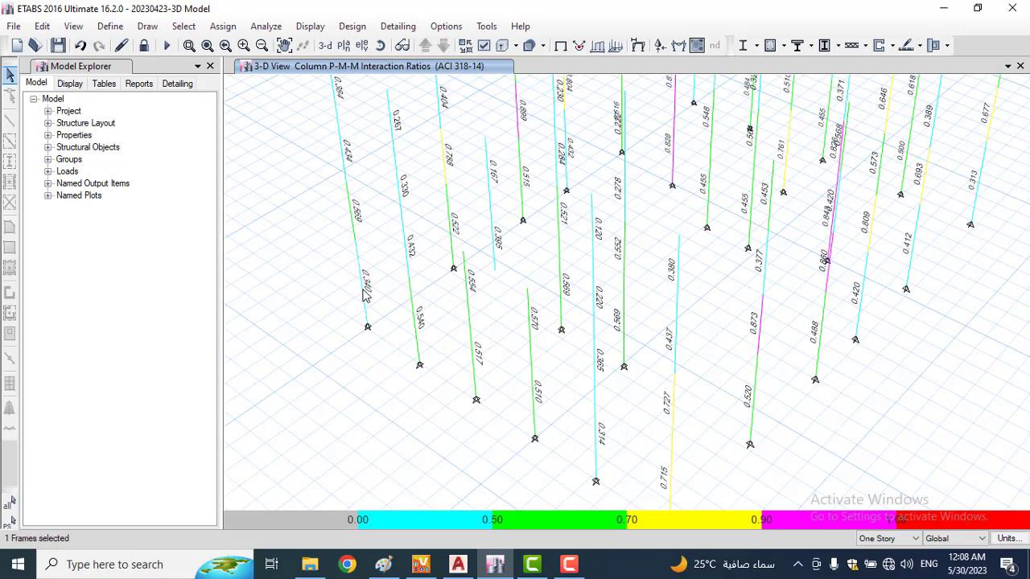
pyautogui.rightClick(364, 296)
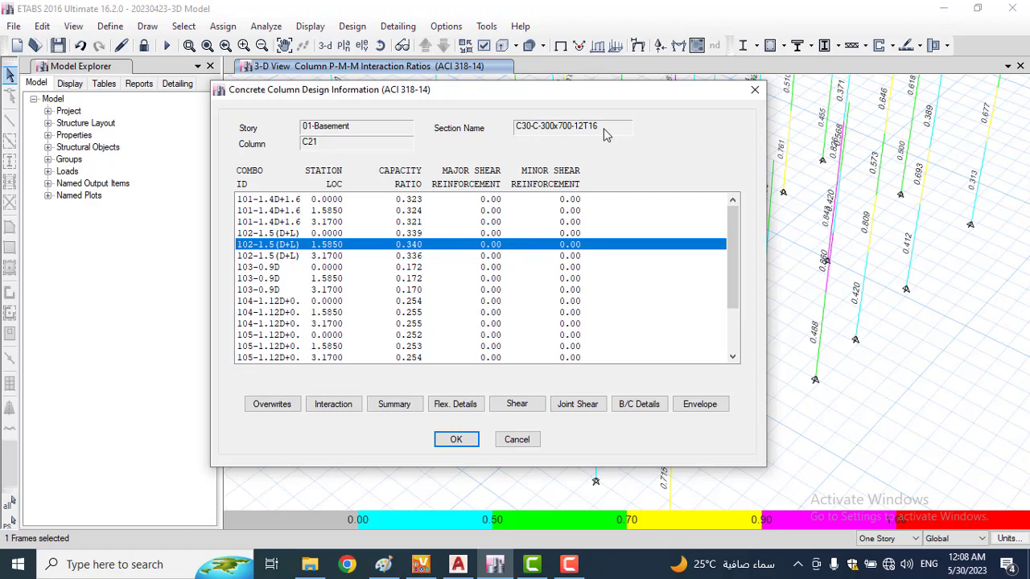
pyautogui.click(754, 90)
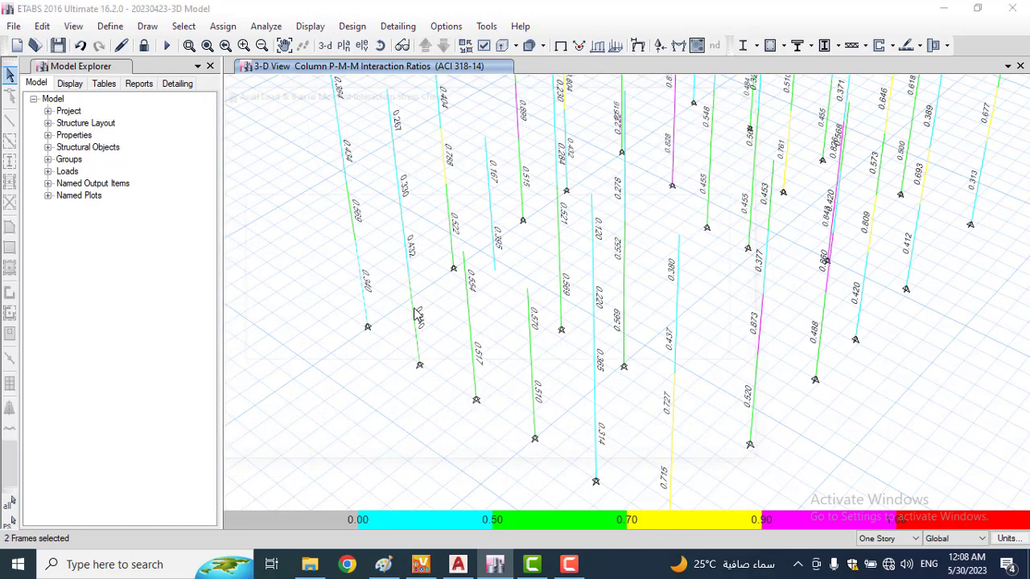
pyautogui.rightClick(417, 314)
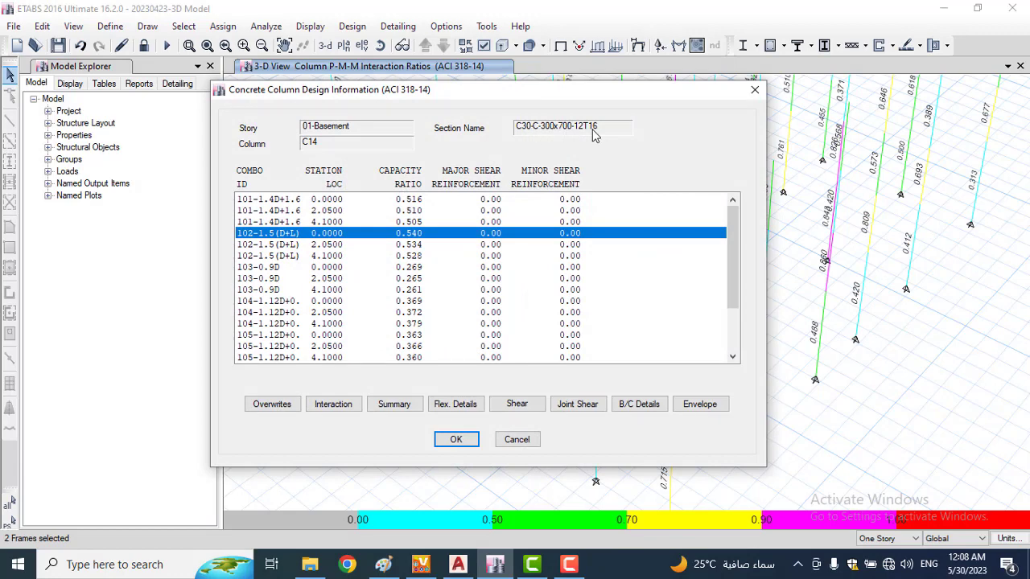
pyautogui.click(755, 91)
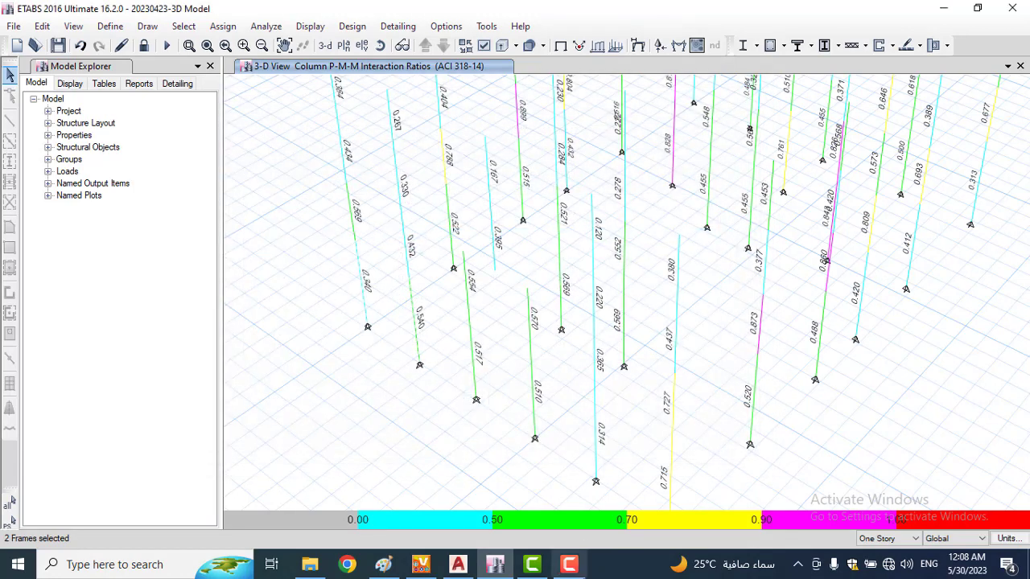
# Step: Switch back to AutoCAD and copy one B120x600 beam label from the beam plan to the clipboard
pyautogui.click(458, 564)
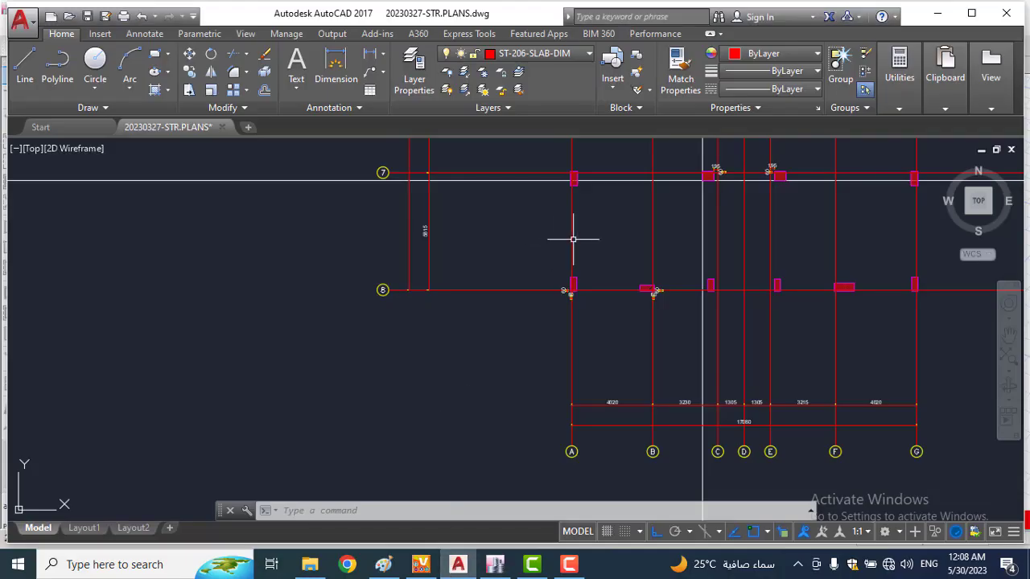
pyautogui.scroll(-4, 559, 414)
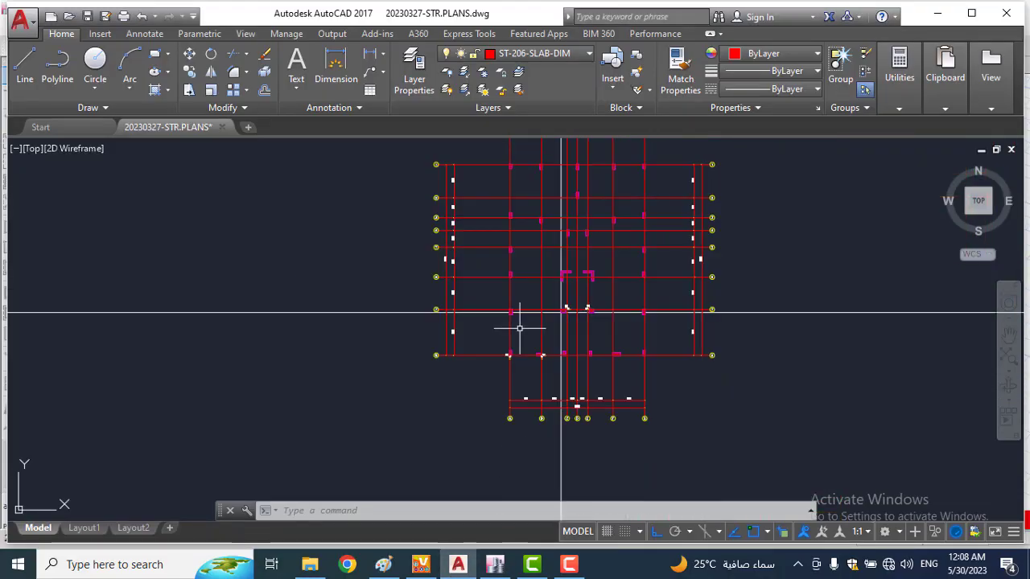
pyautogui.scroll(5, 536, 295)
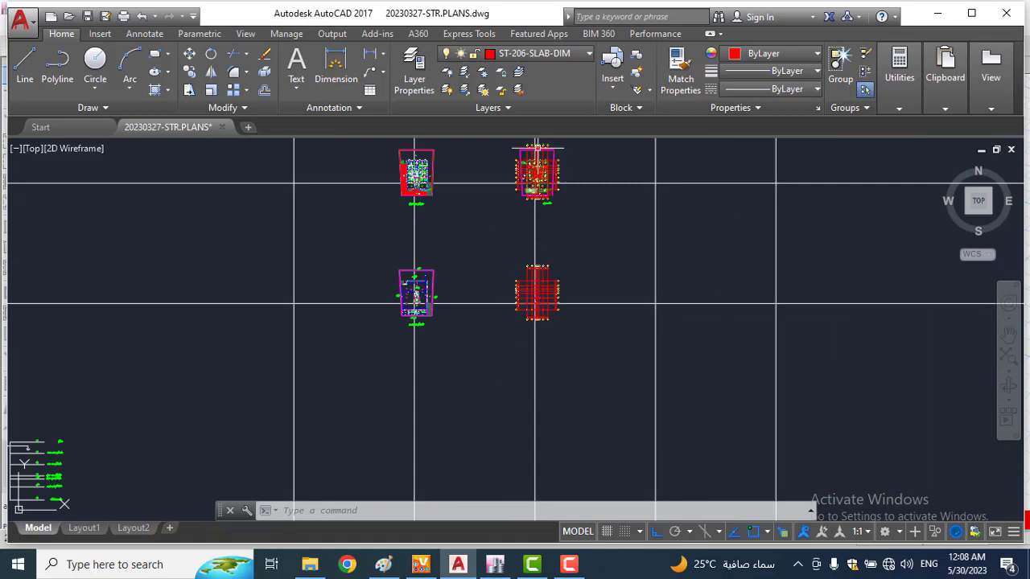
pyautogui.scroll(-3, 536, 232)
pyautogui.scroll(6, 565, 392)
pyautogui.click(590, 306)
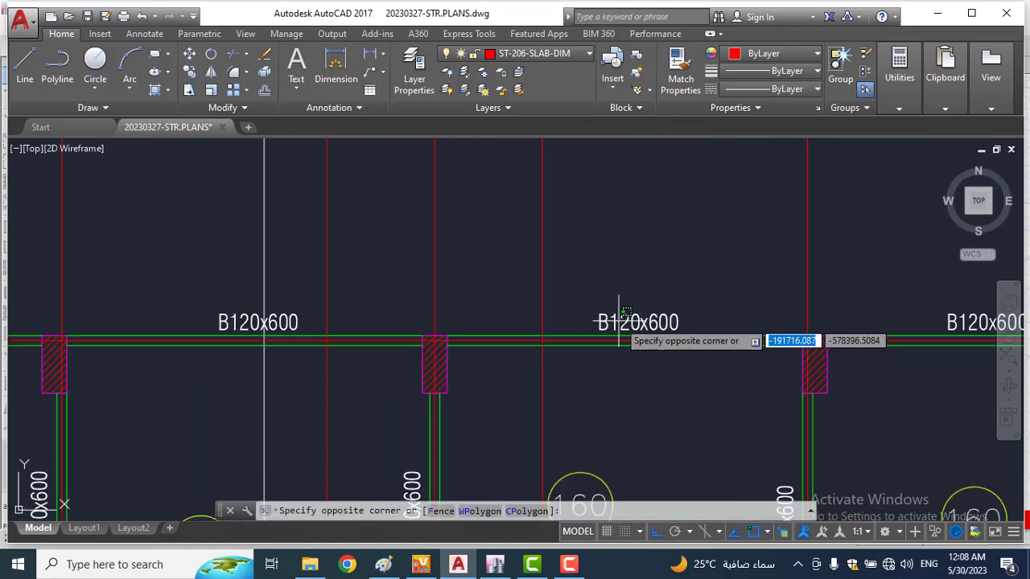
pyautogui.click(576, 319)
pyautogui.hotkey('ctrl', 'c')
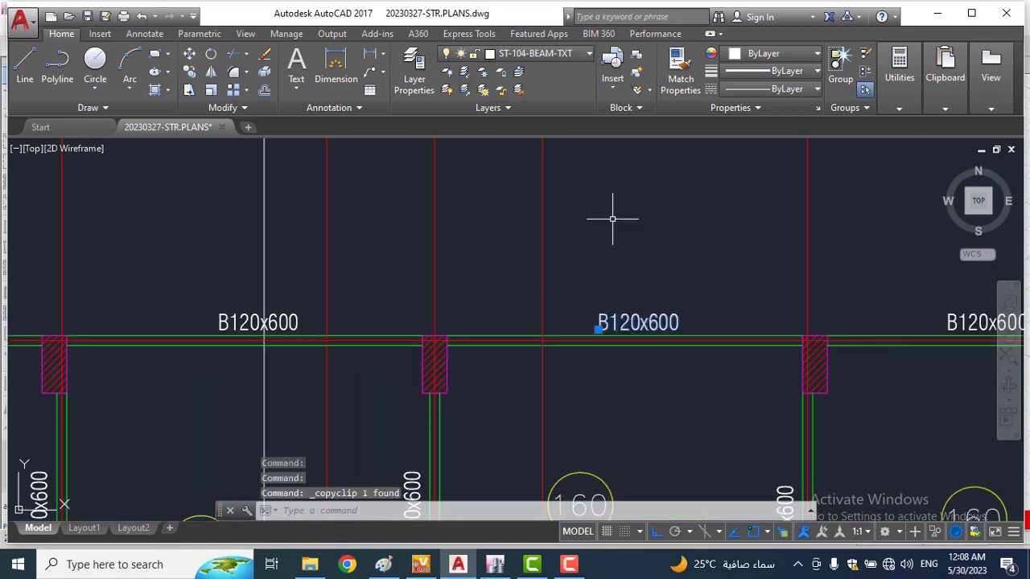
# Step: Paste the copied B120x600 label above the column at axes A and 8 in the column plan
pyautogui.scroll(-8, 612, 225)
pyautogui.scroll(2, 596, 265)
pyautogui.scroll(-3, 551, 439)
pyautogui.scroll(8, 548, 476)
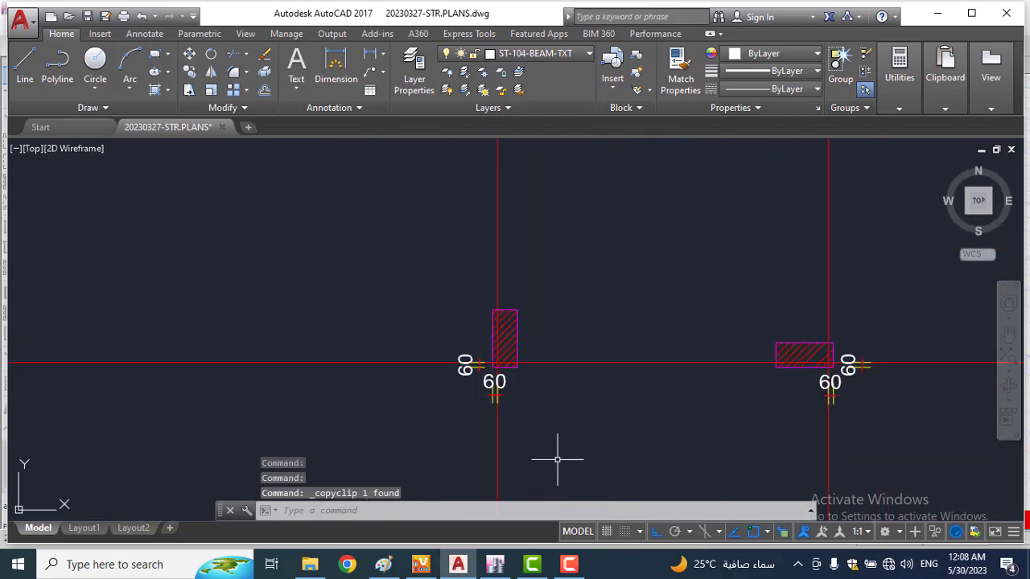
pyautogui.hotkey('ctrl', 'v')
pyautogui.click(438, 335)
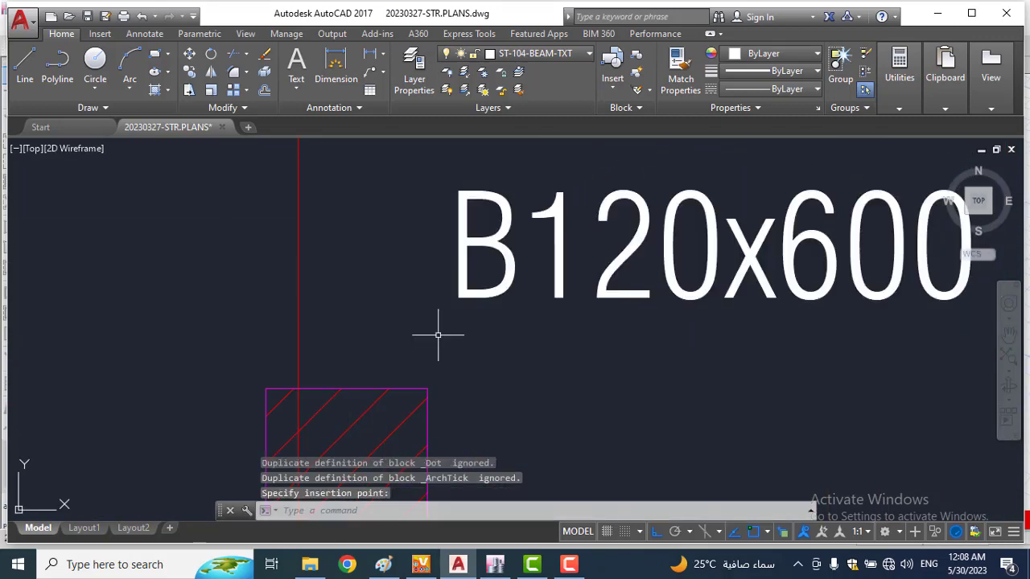
# Step: Change the text of the pasted label at axes A and 8 to C1
pyautogui.click(494, 286)
pyautogui.click(496, 299)
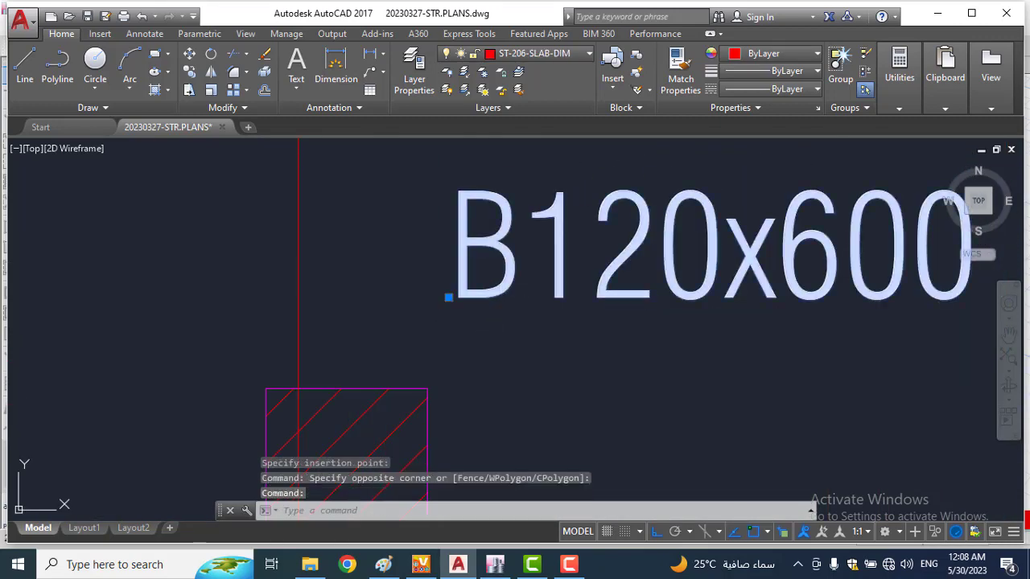
pyautogui.doubleClick(496, 298)
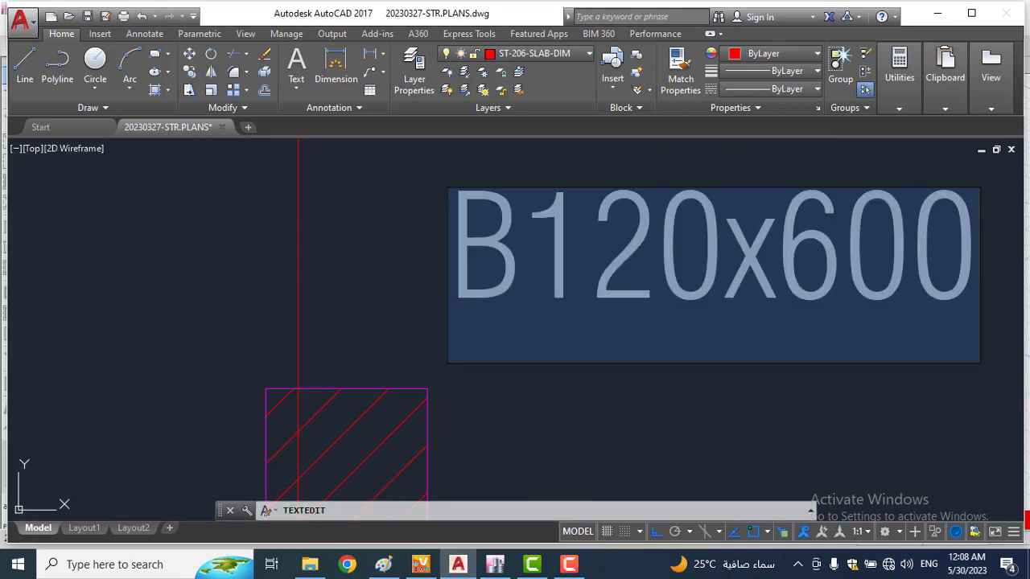
pyautogui.write('C1')
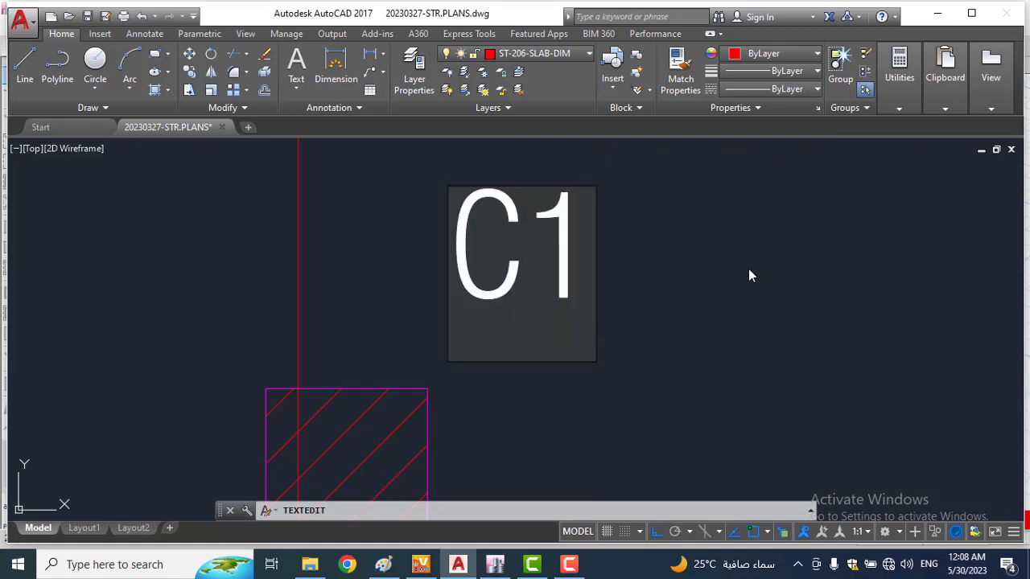
pyautogui.click(638, 279)
pyautogui.press('Escape')
pyautogui.moveTo(544, 343); pyautogui.dragTo(496, 287, button='middle')
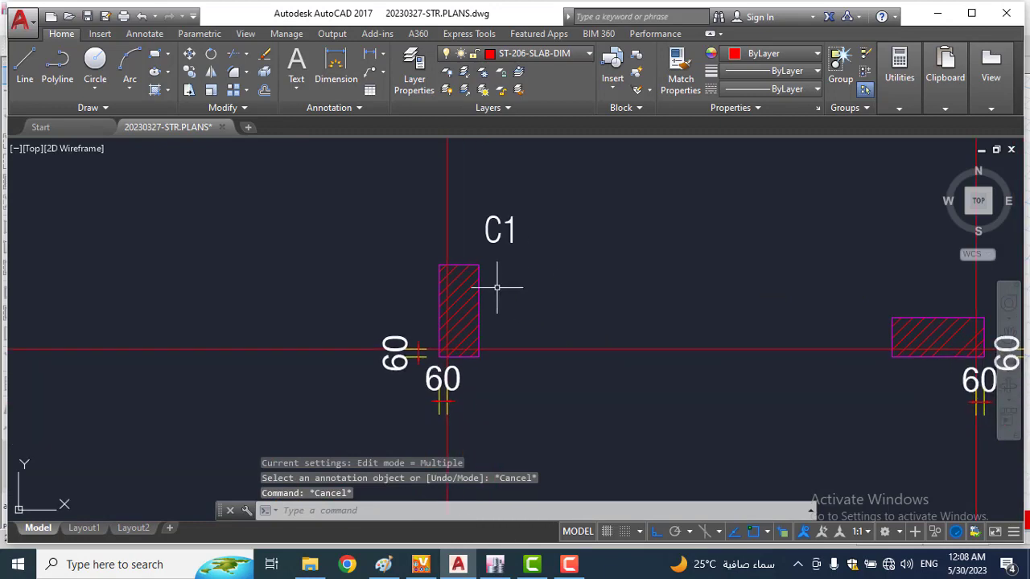
# Step: Copy the C1 label with a base point at the column's upper corner and paste it above the column at axes B and 8
pyautogui.scroll(-2, 499, 281)
pyautogui.scroll(2, 499, 278)
pyautogui.click(518, 204)
pyautogui.click(464, 261)
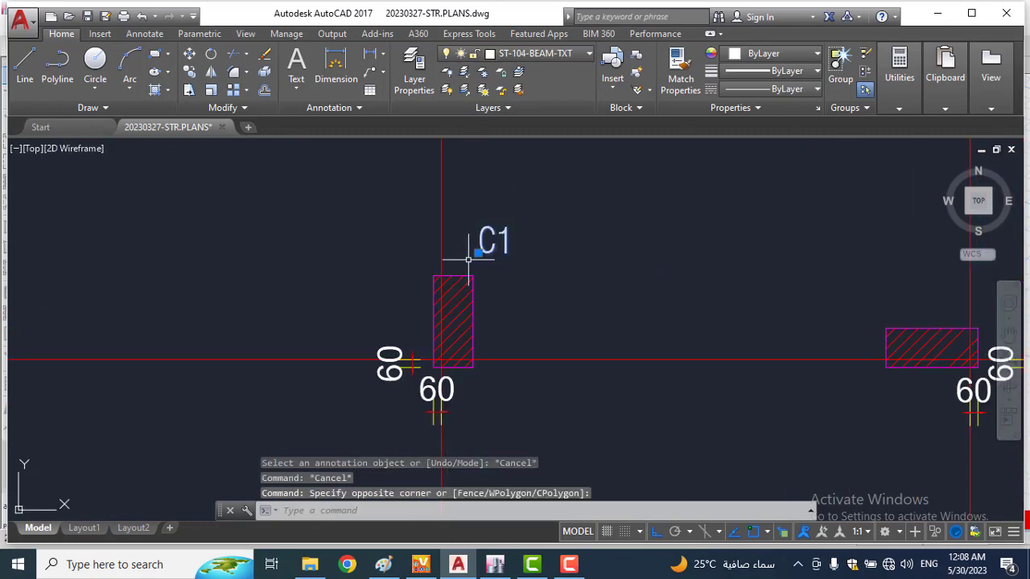
pyautogui.hotkey('ctrl', 'shift', 'c')
pyautogui.click(470, 274)
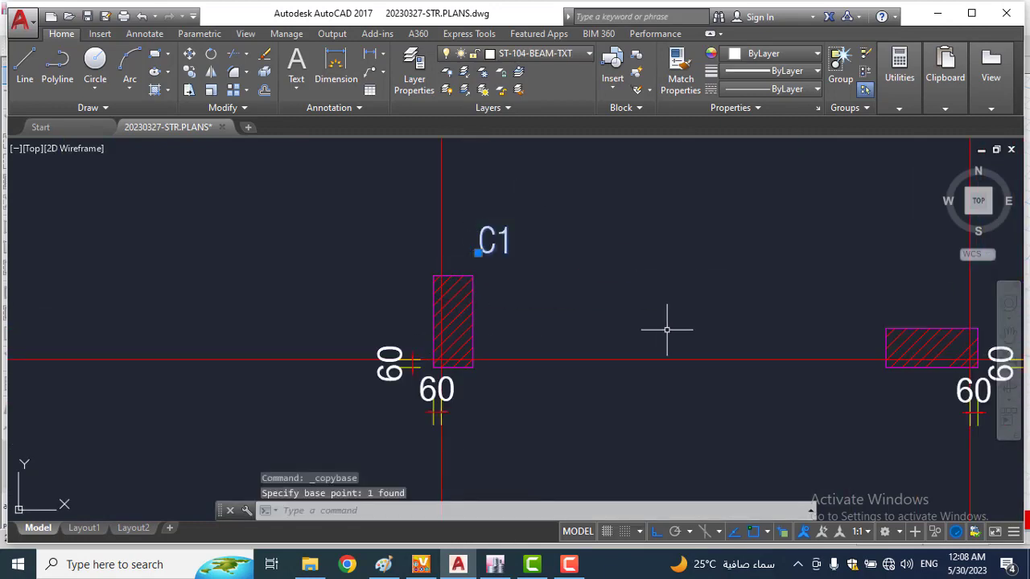
pyautogui.hotkey('ctrl', 'v')
pyautogui.moveTo(672, 332); pyautogui.dragTo(485, 329, button='middle')
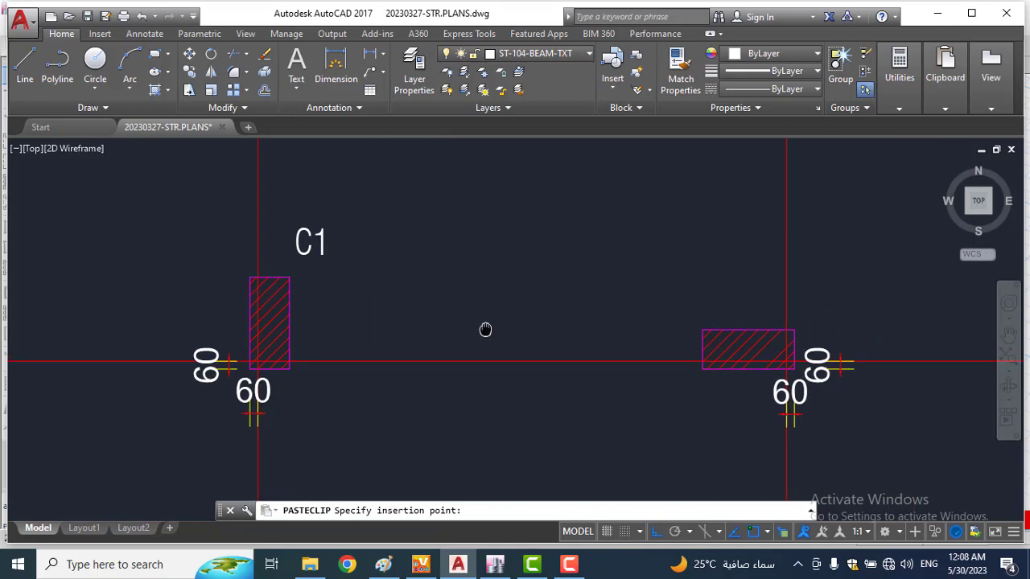
pyautogui.click(684, 331)
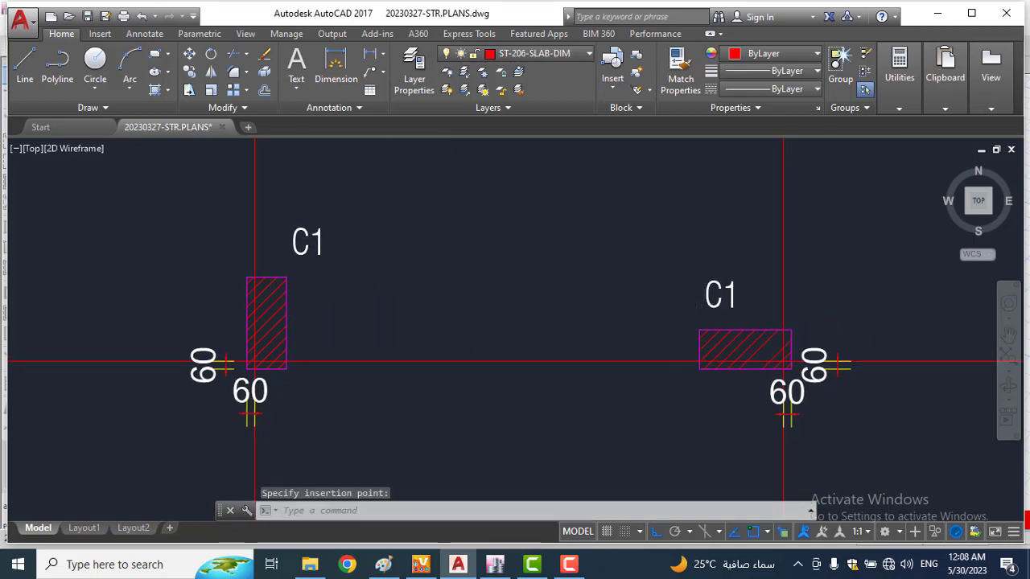
# Step: Open the columns block for in-place editing from the wide column at axes F and 8
pyautogui.scroll(-3, 585, 320)
pyautogui.moveTo(686, 326); pyautogui.dragTo(353, 290, button='middle')
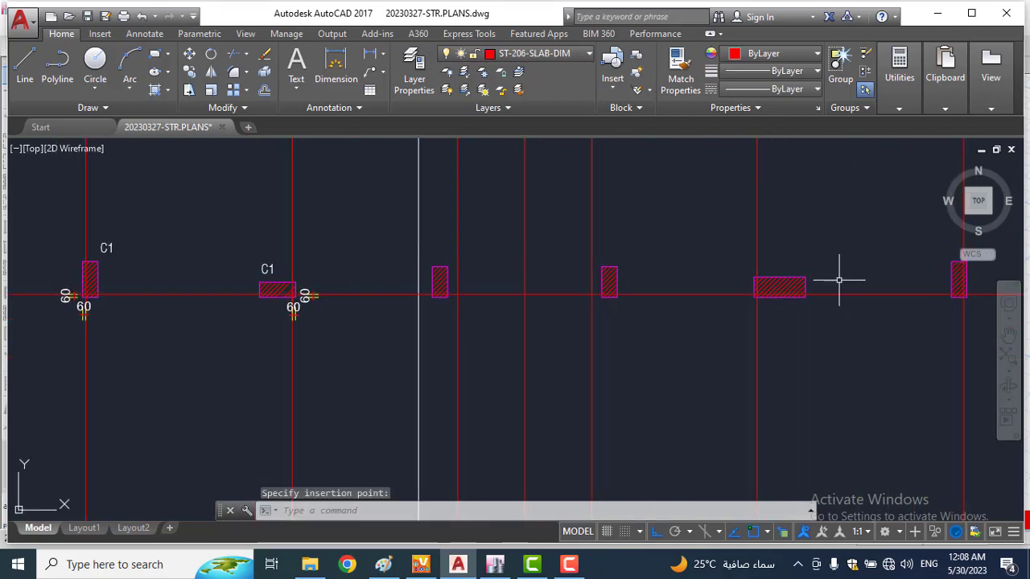
pyautogui.scroll(3, 834, 280)
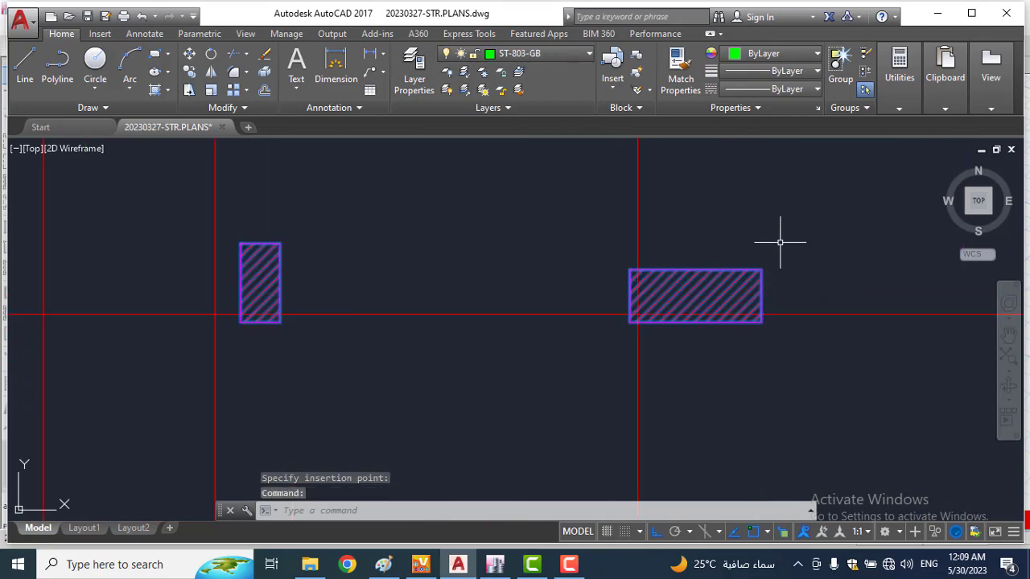
pyautogui.rightClick(761, 298)
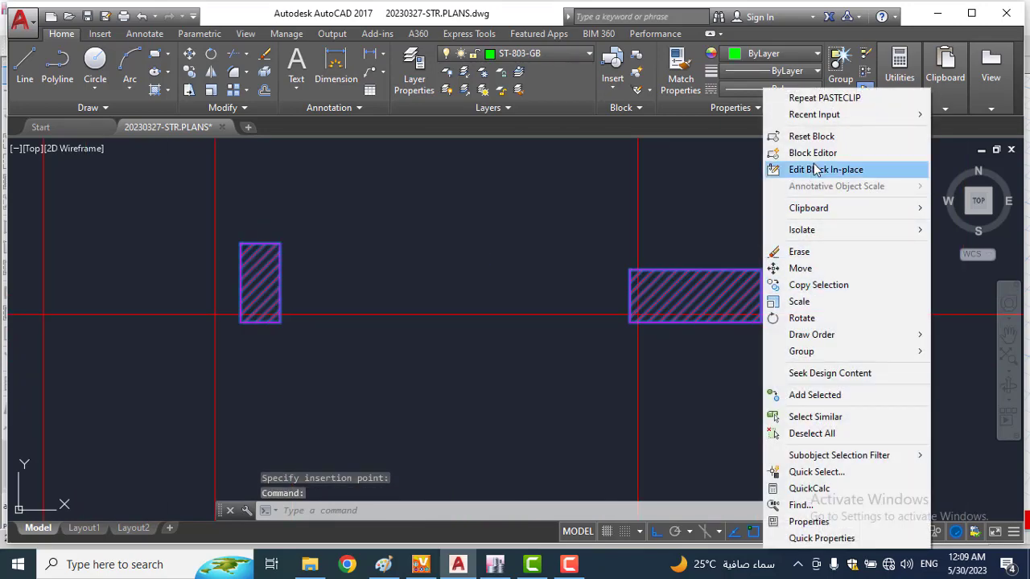
pyautogui.click(814, 165)
pyautogui.press('Return')
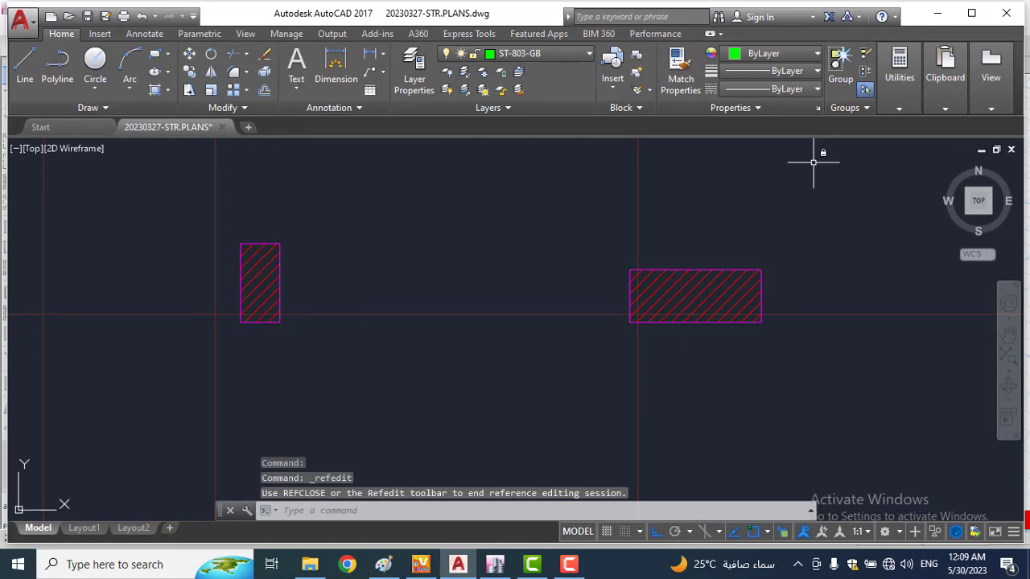
# Step: Stretch the upper edge of the column at axes F and 8 inward by 100
pyautogui.click(788, 246)
pyautogui.click(728, 294)
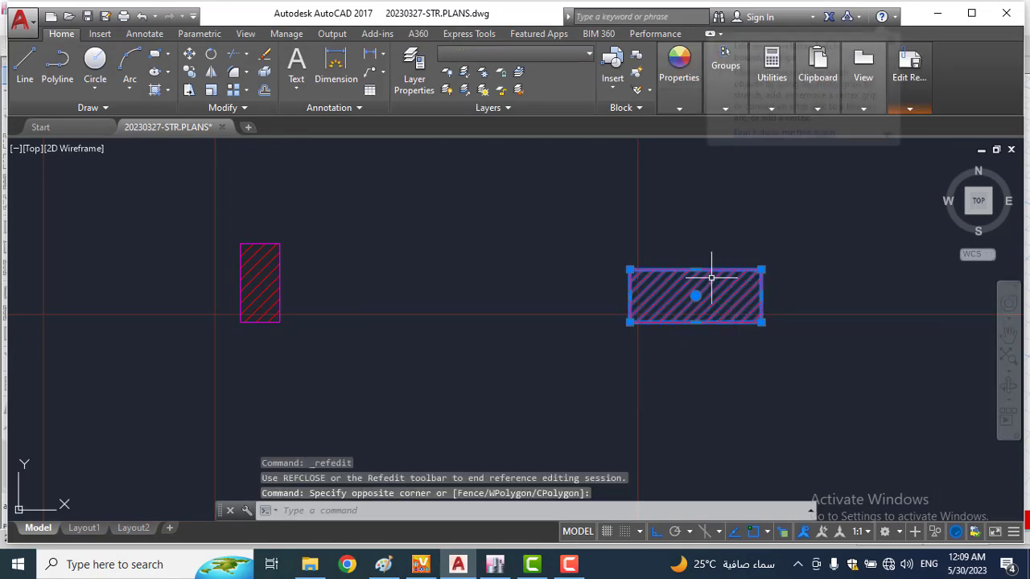
pyautogui.click(696, 269)
pyautogui.scroll(8, 681, 267)
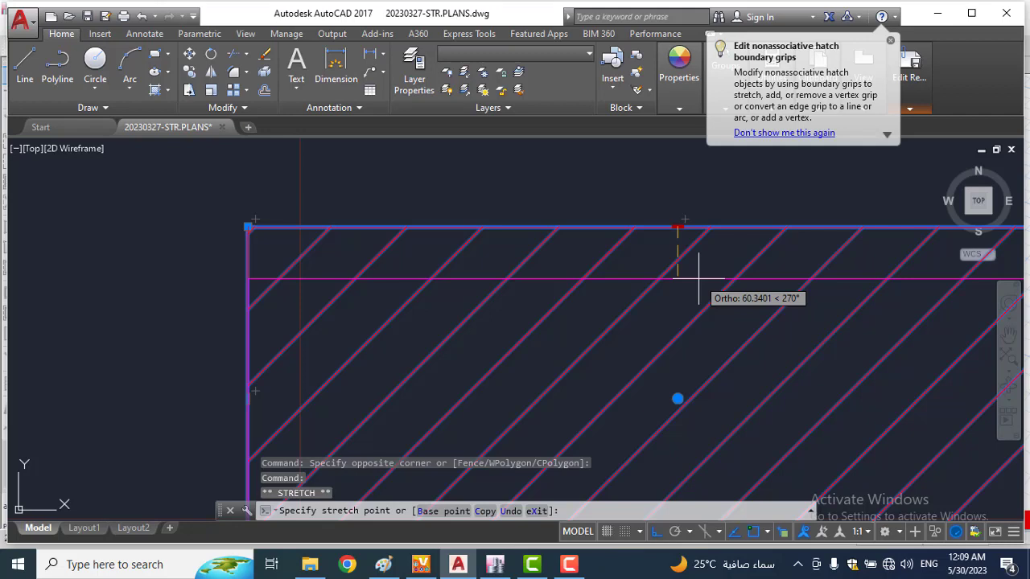
pyautogui.write('100')
pyautogui.press('Return')
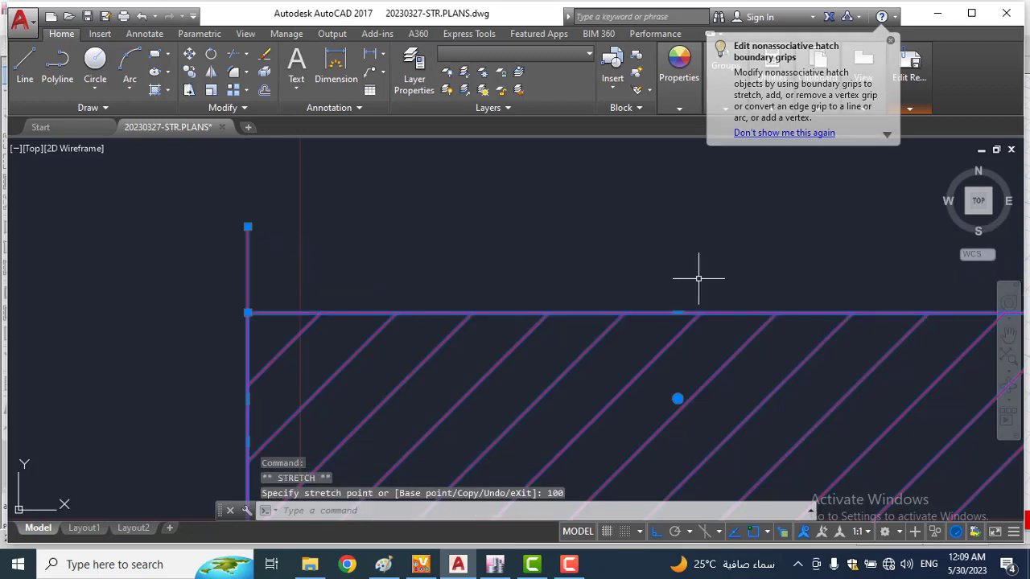
# Step: Pull the leftover upper-left corner point of the column at axes F and 8 down to its lowered upper edge
pyautogui.click(248, 226)
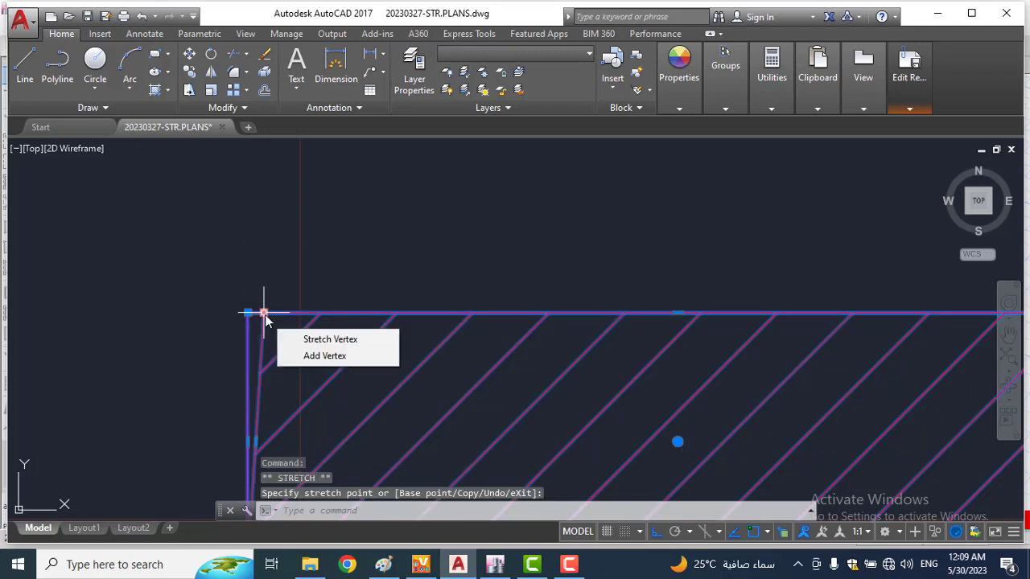
pyautogui.click(264, 312)
pyautogui.click(248, 312)
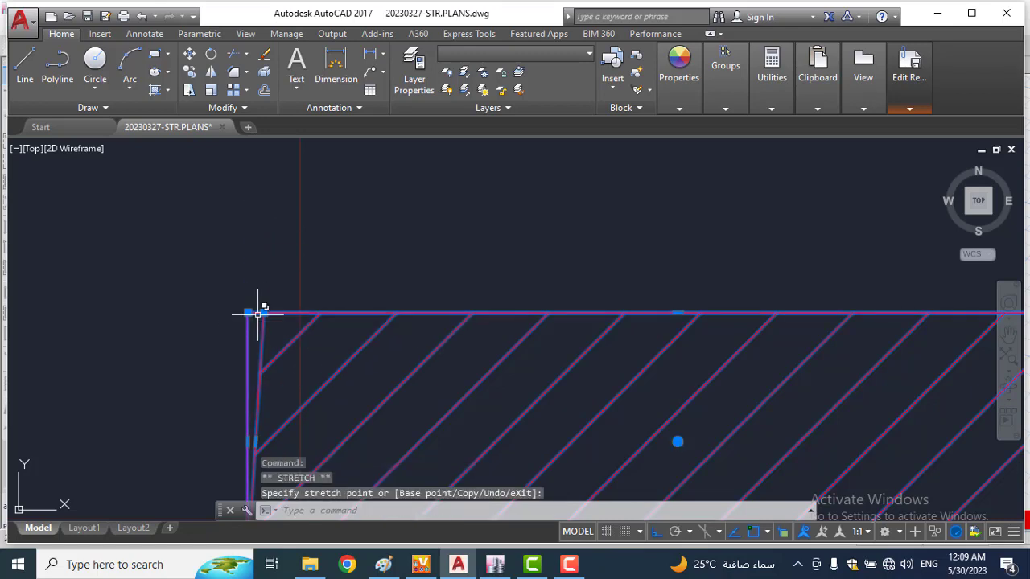
pyautogui.press('Escape')
pyautogui.press('Escape')
pyautogui.scroll(-5, 271, 344)
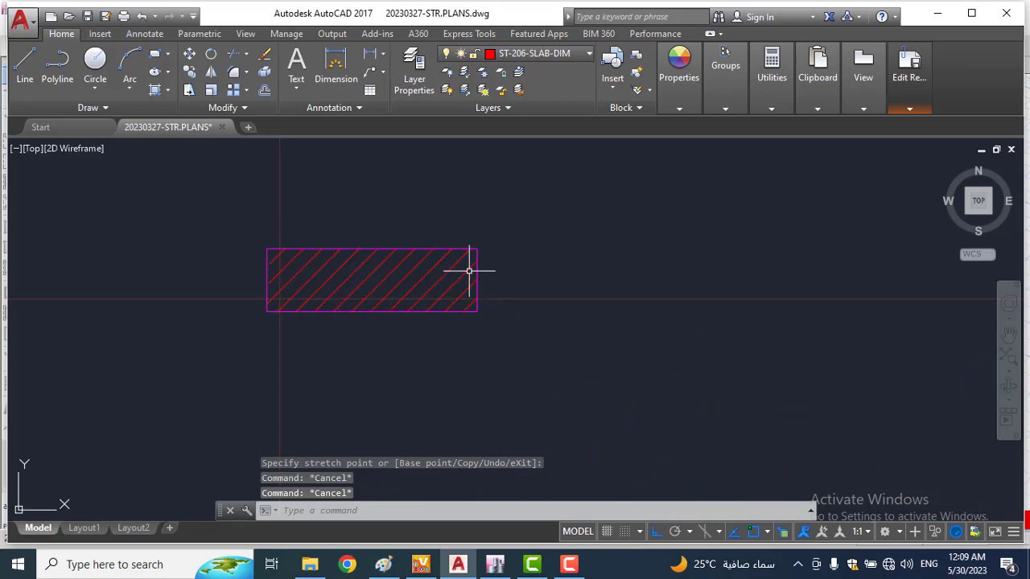
# Step: Shorten the column at axes F and 8 by stretching its right edge inward, including the leftover corner point
pyautogui.click(475, 234)
pyautogui.click(448, 271)
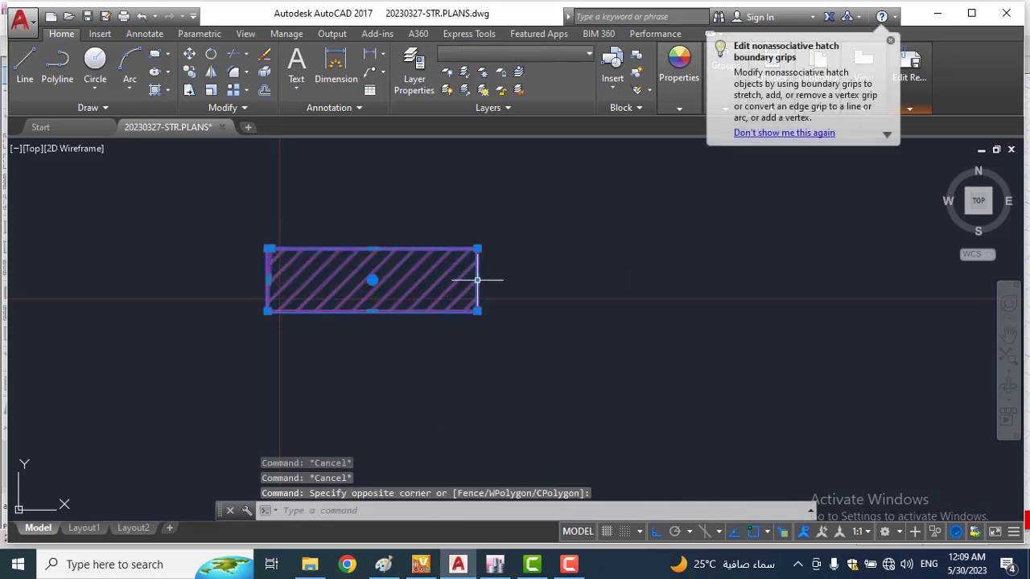
pyautogui.click(477, 279)
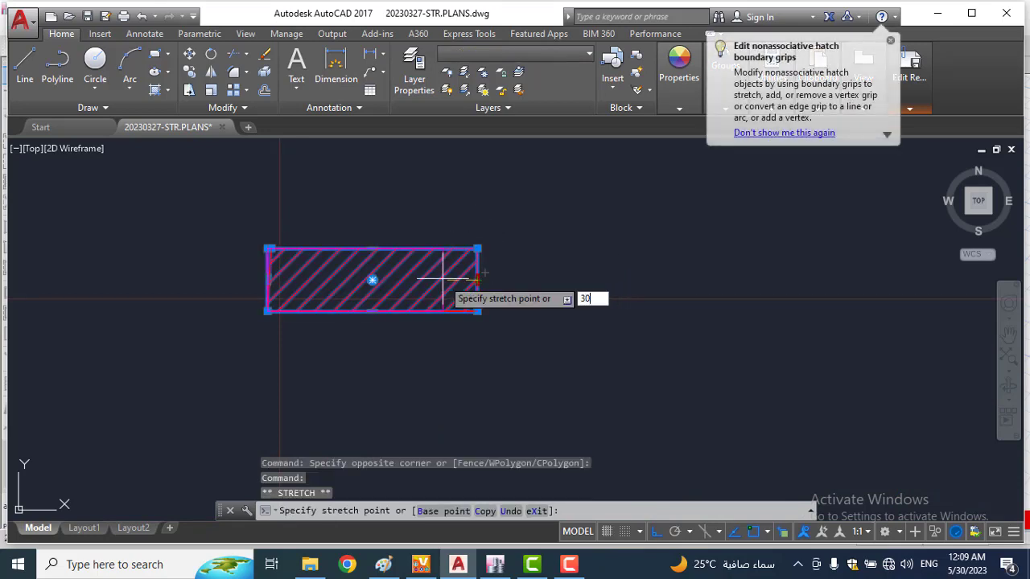
pyautogui.press('Return')
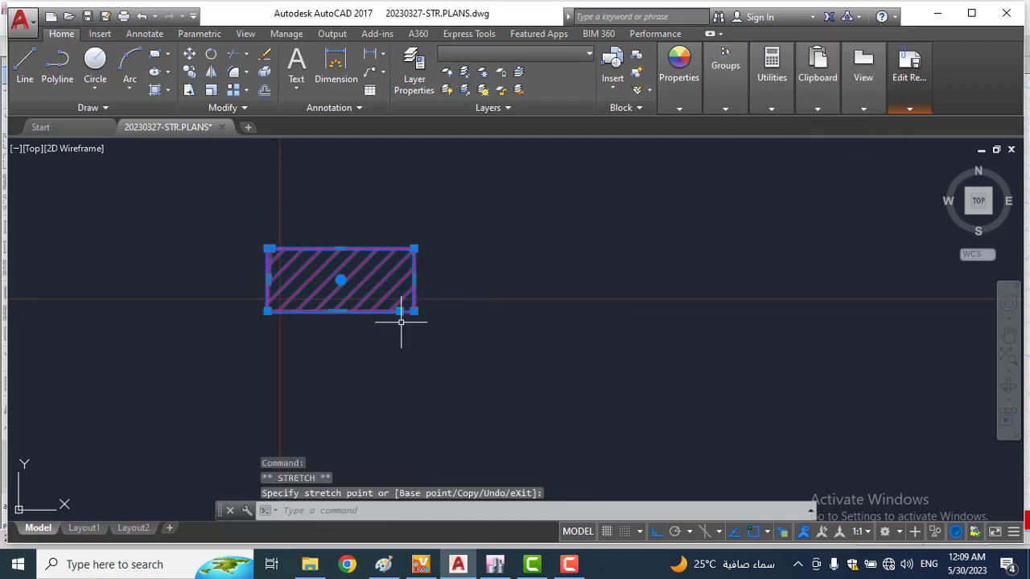
pyautogui.press('Escape')
pyautogui.press('Escape')
# Step: Save the in-place edits to the columns block and close the reference editing session
pyautogui.scroll(-5, 476, 325)
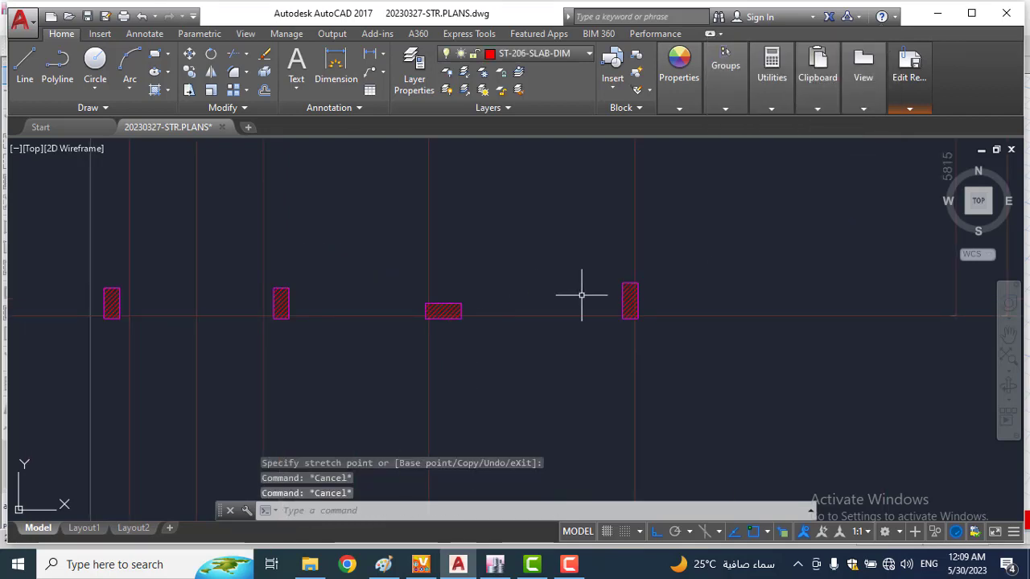
pyautogui.scroll(-3, 581, 296)
pyautogui.click(917, 85)
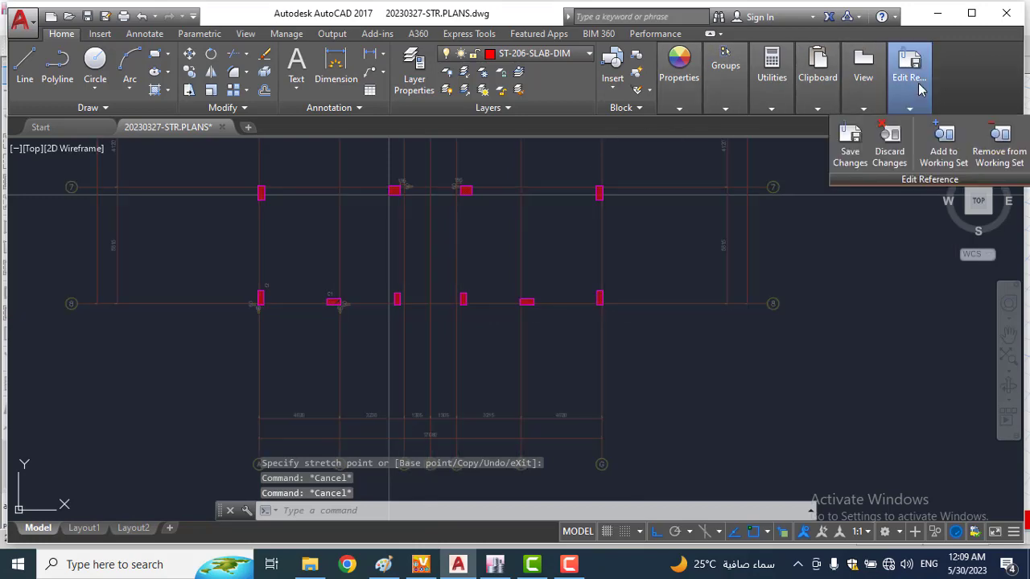
pyautogui.click(853, 162)
pyautogui.press('Return')
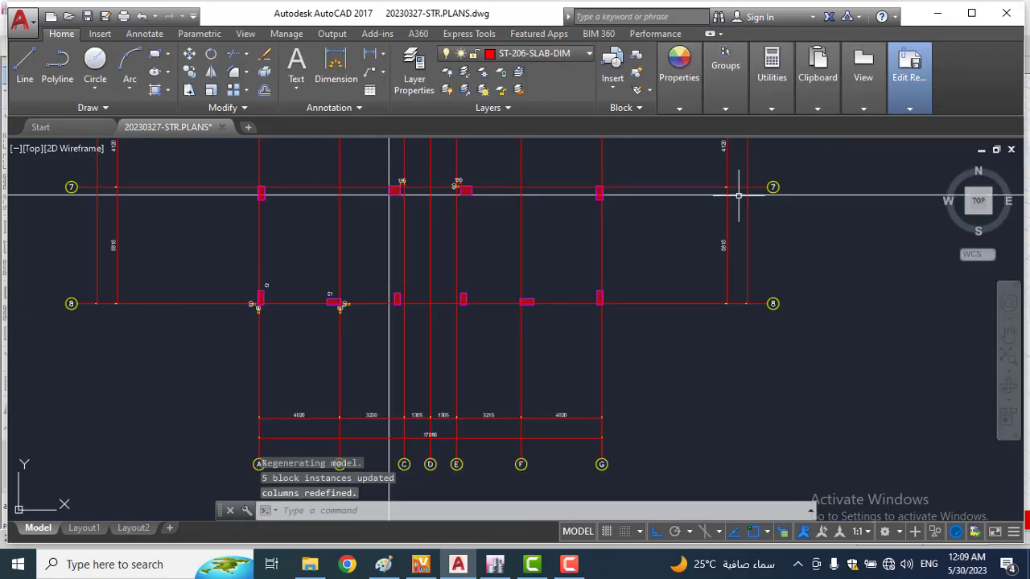
# Step: Paste the C1 label above the resized column at axes F and 8
pyautogui.scroll(7, 537, 314)
pyautogui.hotkey('ctrl', 'v')
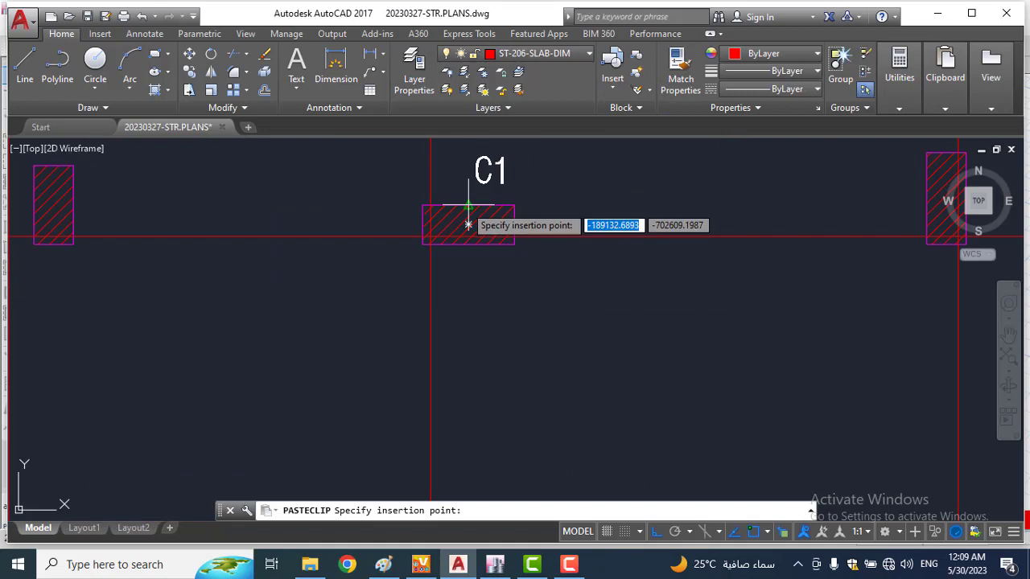
pyautogui.click(500, 208)
pyautogui.scroll(-3, 648, 217)
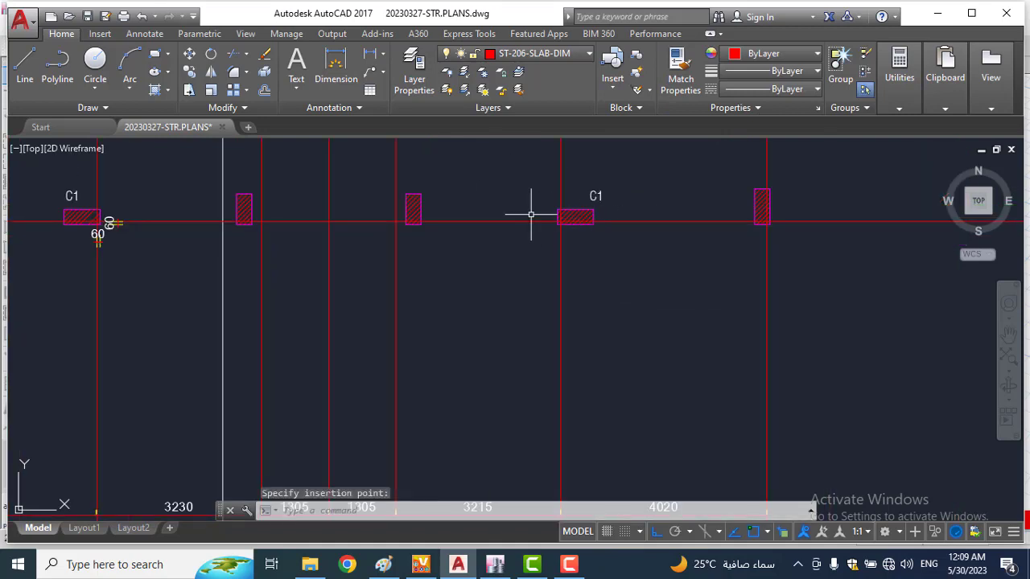
pyautogui.moveTo(531, 214); pyautogui.dragTo(564, 248, button='middle')
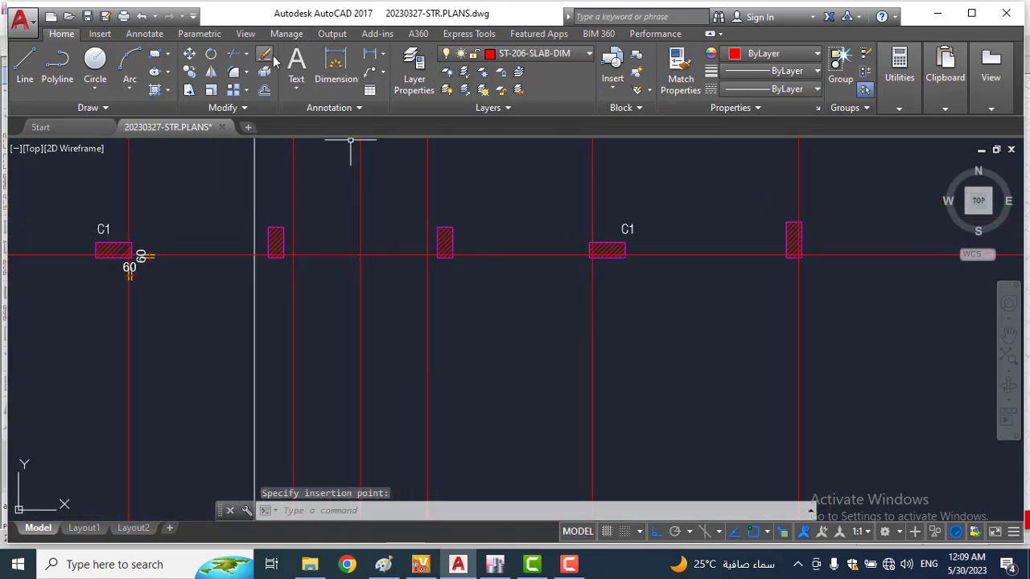
pyautogui.click(335, 66)
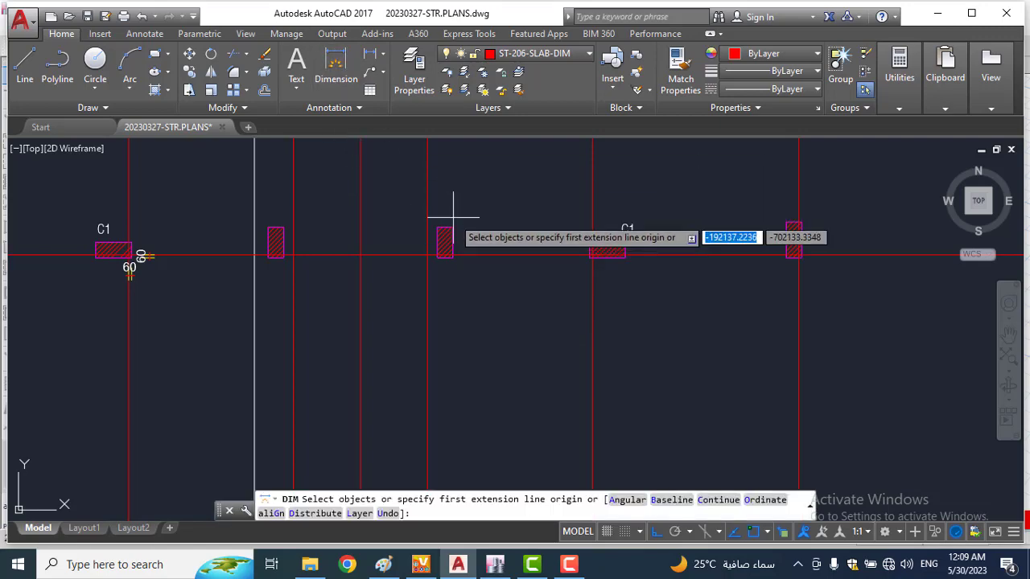
pyautogui.scroll(-5, 439, 230)
pyautogui.press('Escape')
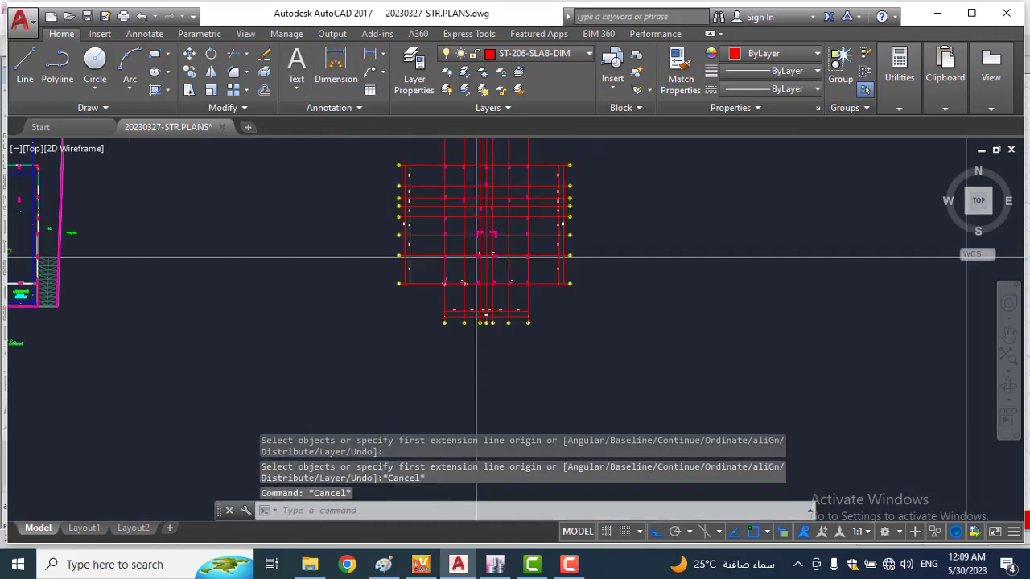
# Step: Examine the columns along axis 8 in the other floors' beam plans for comparison with the column plan
pyautogui.scroll(-4, 532, 300)
pyautogui.moveTo(534, 157); pyautogui.dragTo(526, 464, button='middle')
pyautogui.scroll(10, 494, 217)
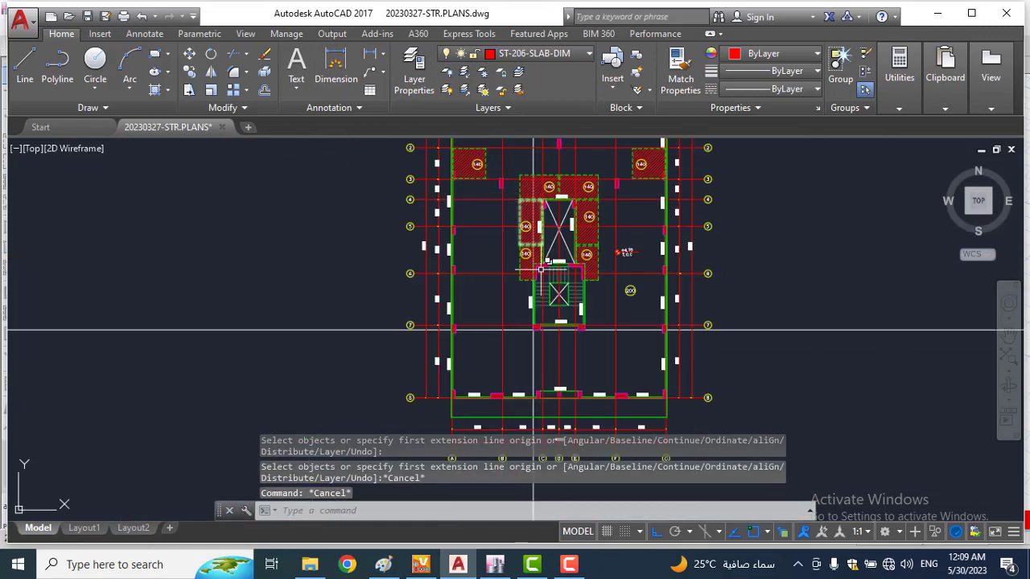
pyautogui.scroll(-5, 533, 315)
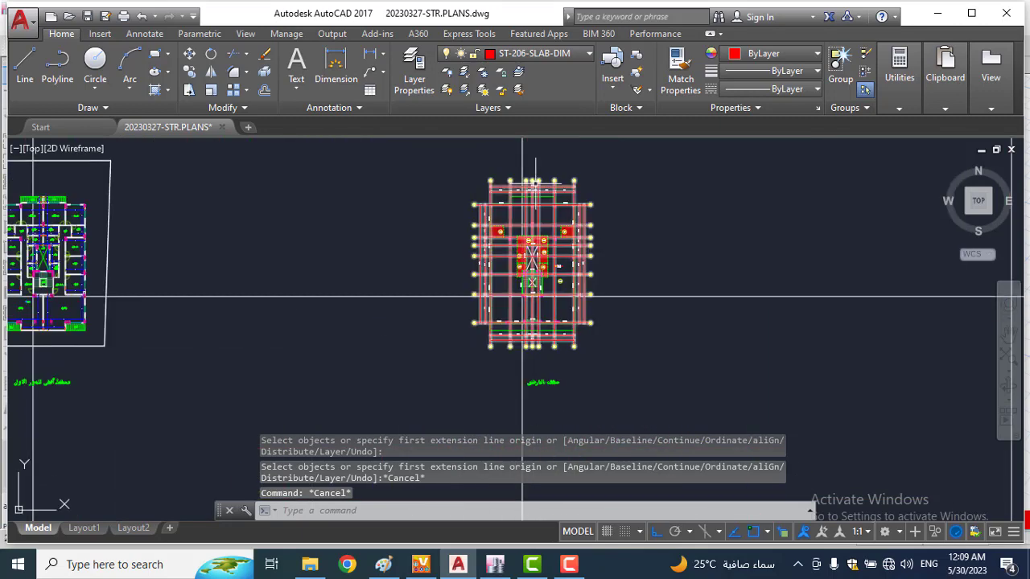
pyautogui.moveTo(532, 157); pyautogui.dragTo(528, 471, button='middle')
pyautogui.scroll(4, 532, 142)
pyautogui.scroll(2, 531, 252)
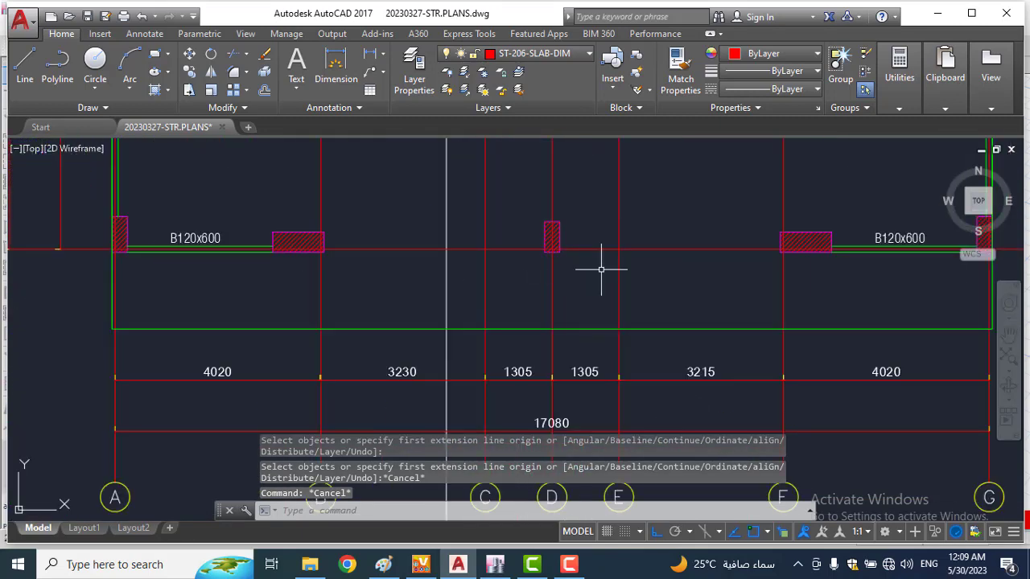
pyautogui.scroll(-4, 567, 220)
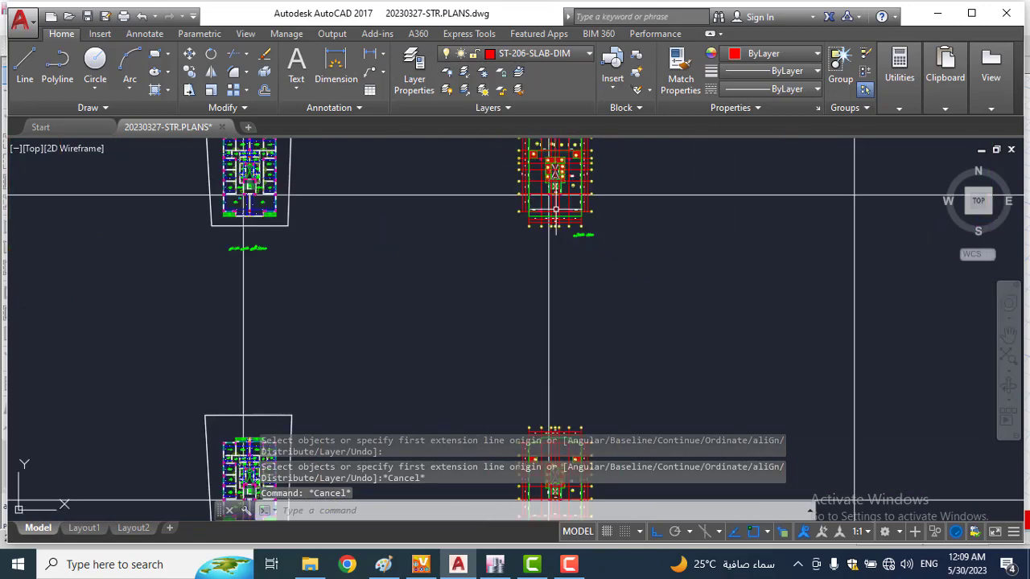
# Step: Copy the C1 label from the column at axes B and 8 to above the column beside axis C on axis 8
pyautogui.scroll(3, 599, 378)
pyautogui.moveTo(595, 345); pyautogui.dragTo(590, 257, button='middle')
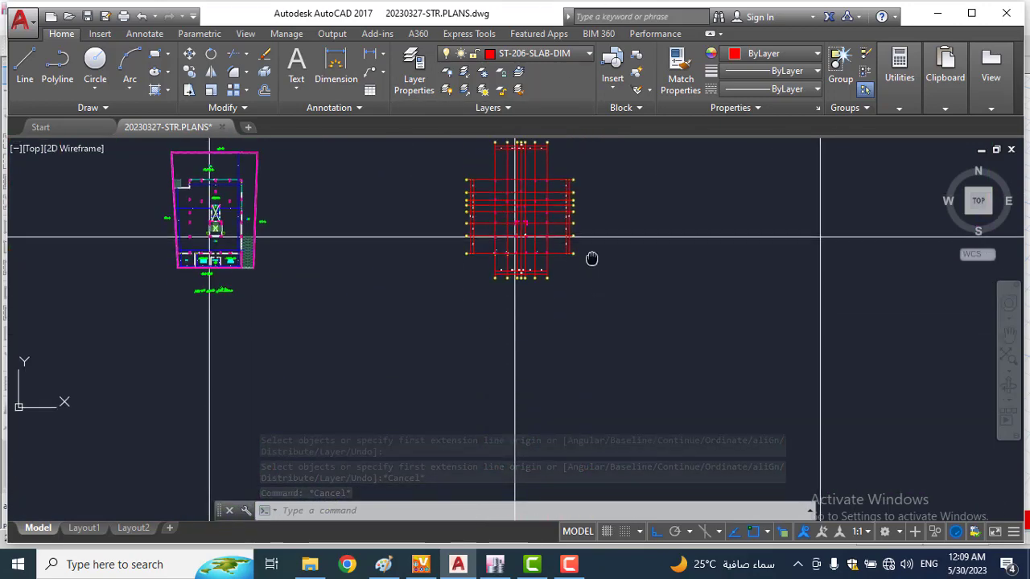
pyautogui.scroll(5, 551, 338)
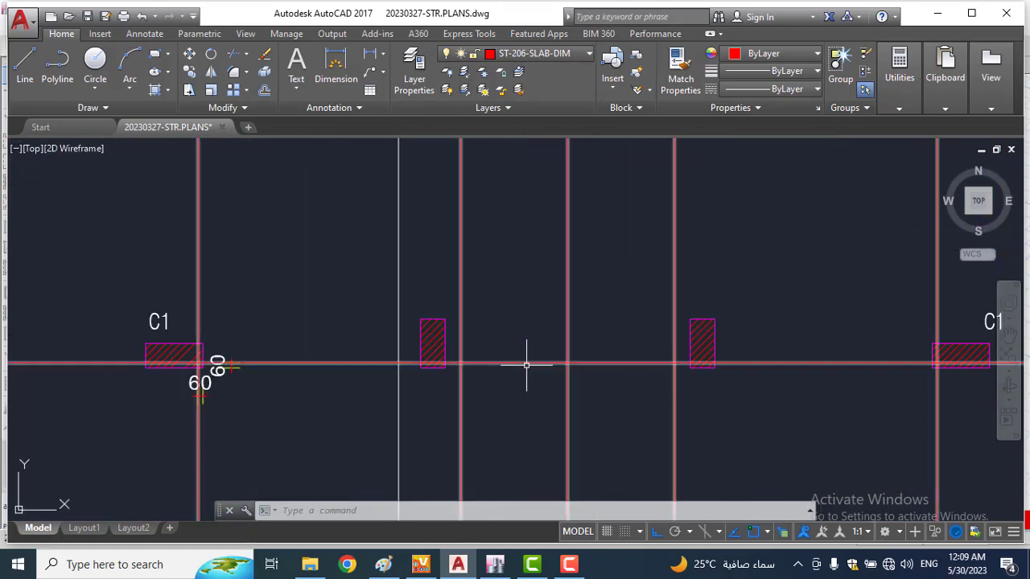
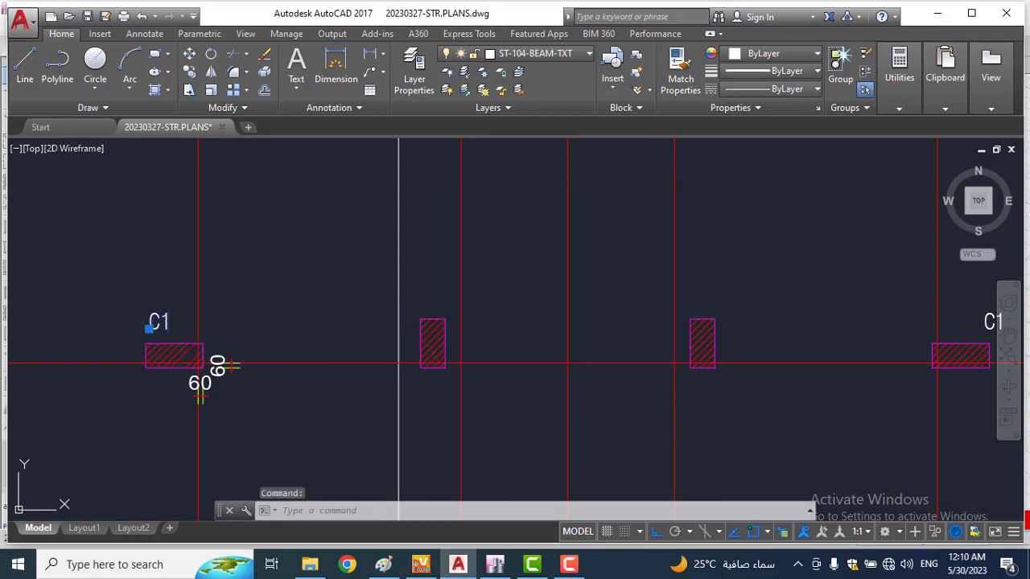
pyautogui.hotkey('ctrl', 'c')
pyautogui.hotkey('ctrl', 'v')
pyautogui.scroll(4, 439, 310)
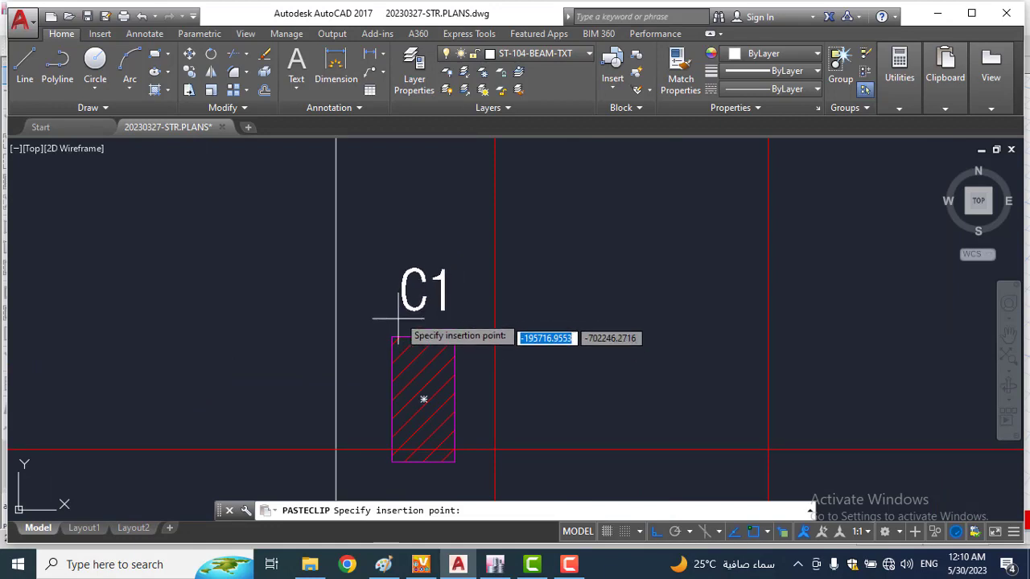
pyautogui.click(400, 309)
pyautogui.click(439, 280)
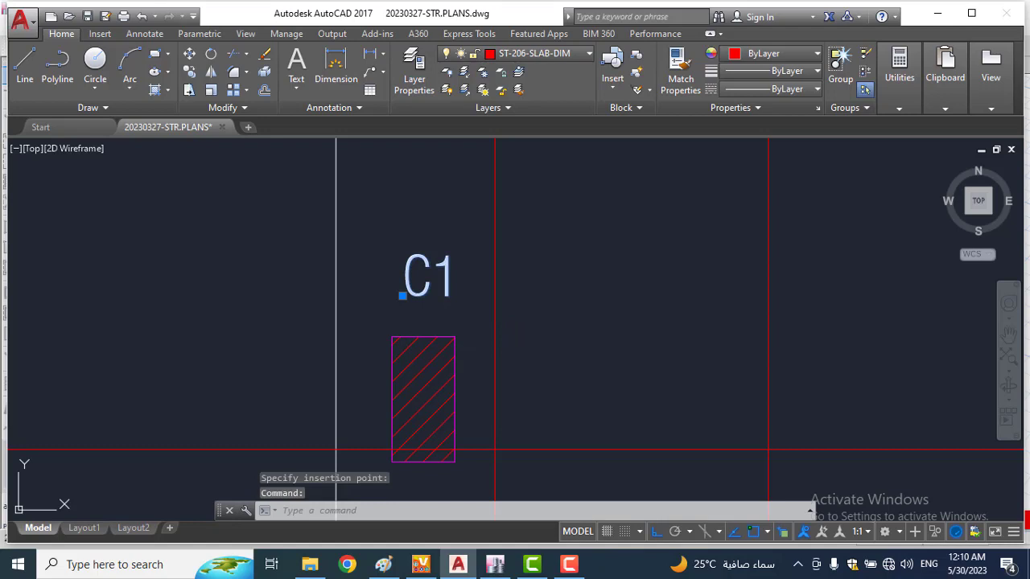
# Step: Change the copied label above the column near axes C and 8 to C2
pyautogui.doubleClick(443, 277)
pyautogui.moveTo(432, 280); pyautogui.dragTo(480, 281)
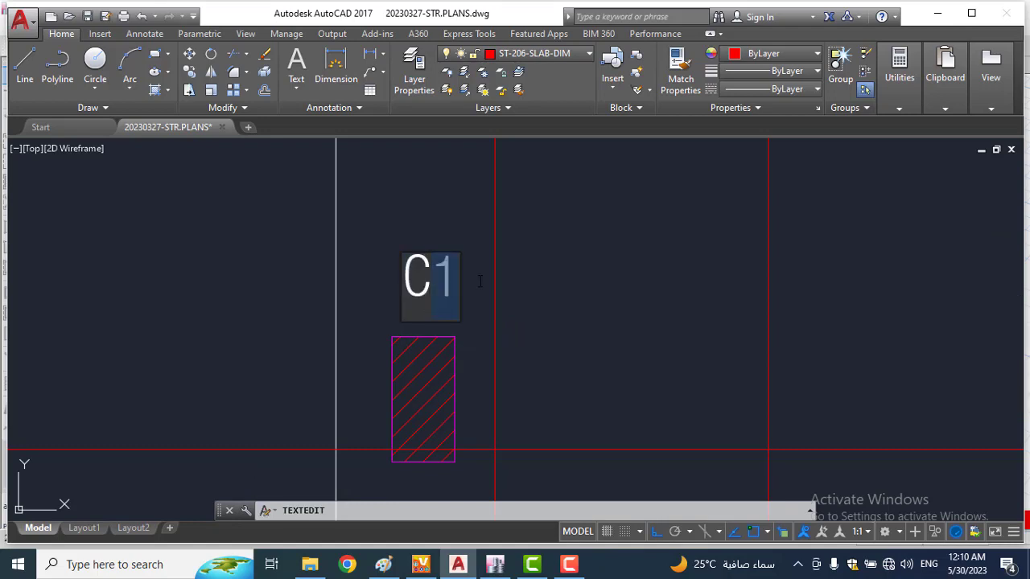
pyautogui.click(535, 249)
pyautogui.scroll(-7, 536, 324)
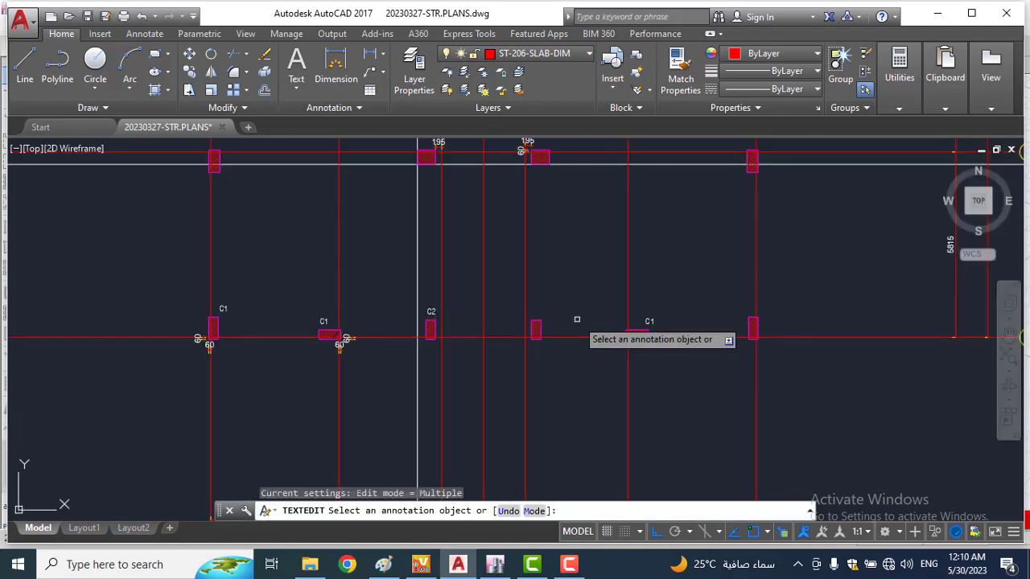
pyautogui.scroll(5, 531, 322)
pyautogui.press('Escape')
# Step: Copy the C2 label to above the matching column beside axis E on axis 8
pyautogui.click(186, 275)
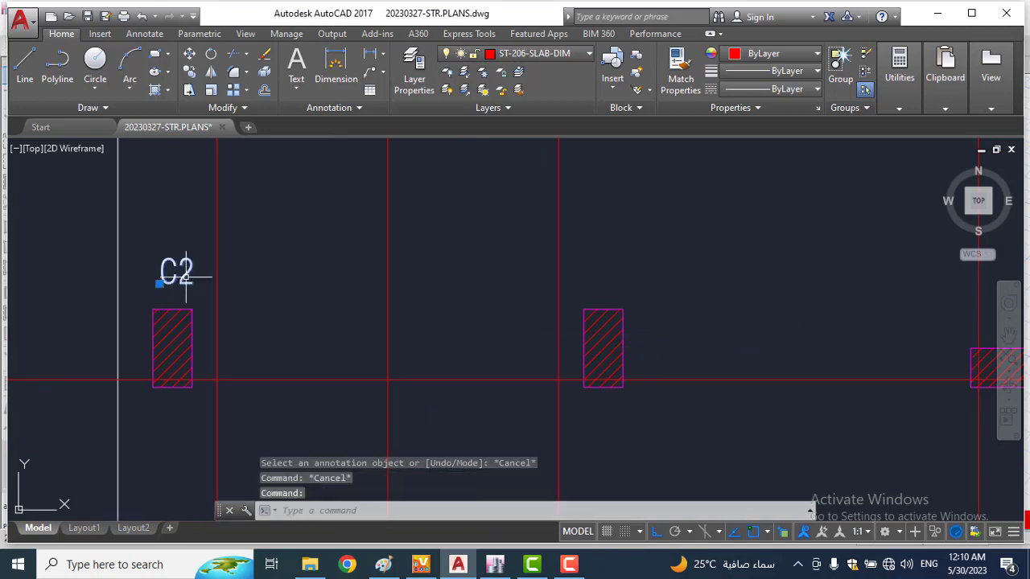
pyautogui.hotkey('ctrl', 'c')
pyautogui.hotkey('ctrl', 'v')
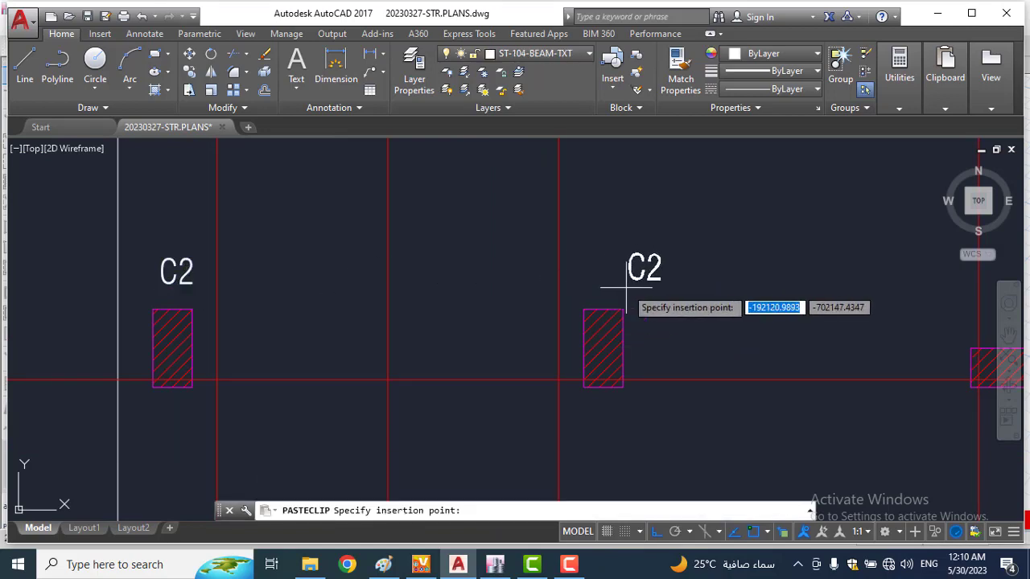
pyautogui.scroll(-5, 625, 288)
pyautogui.scroll(6, 317, 329)
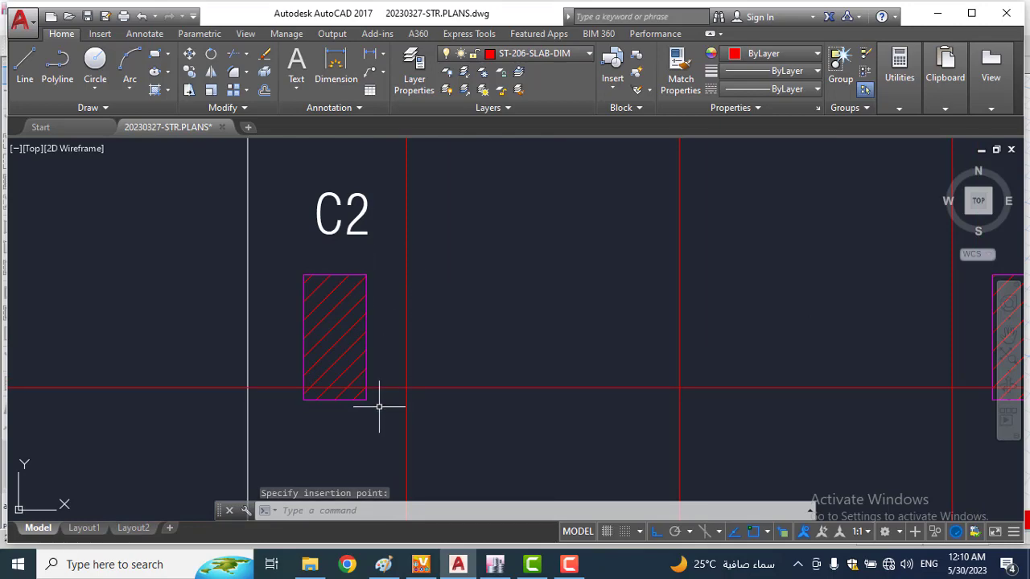
pyautogui.scroll(-5, 370, 391)
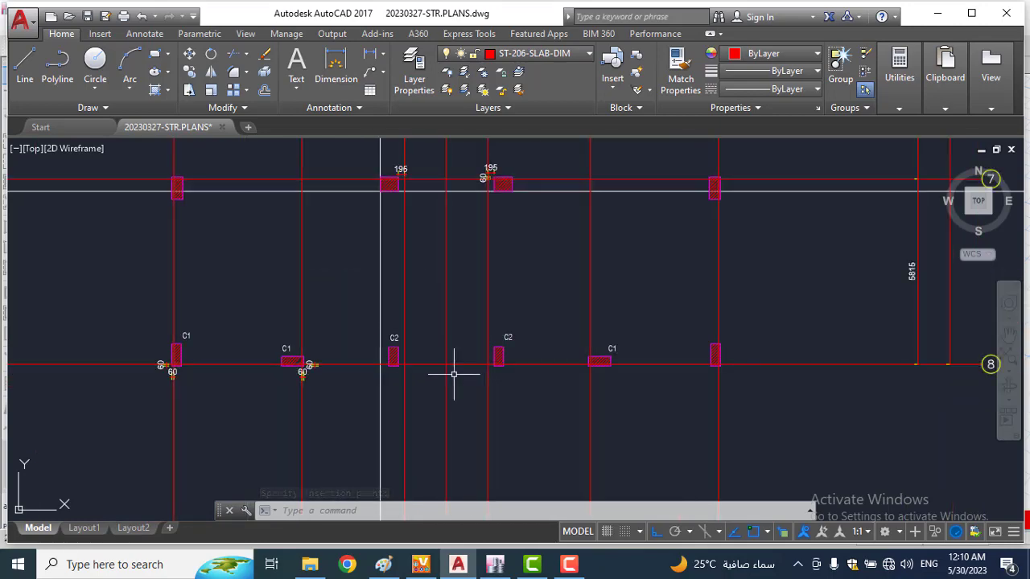
pyautogui.moveTo(435, 369); pyautogui.dragTo(476, 354, button='middle')
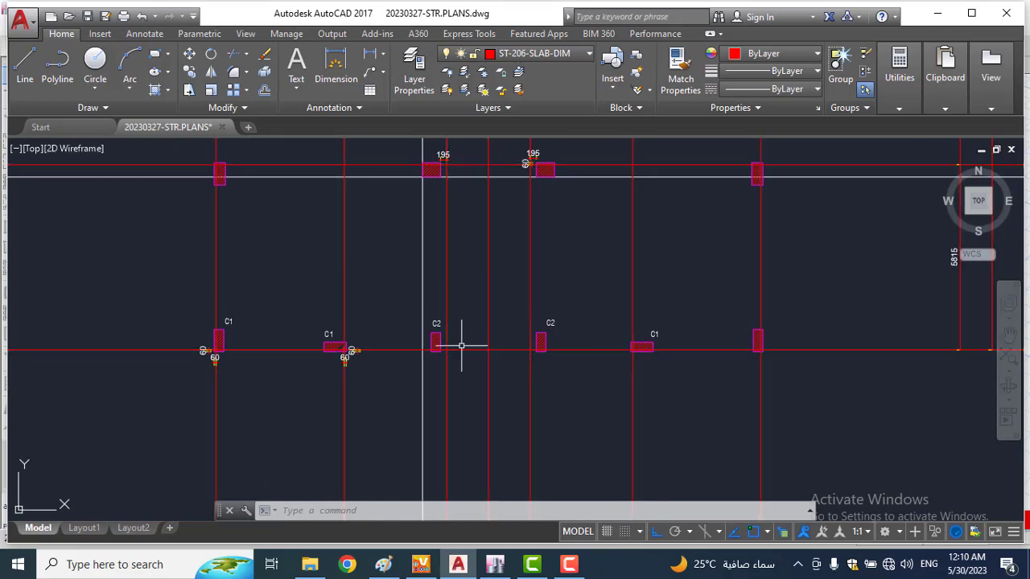
# Step: Trace a rectangle over the column at axes D and 8 in the repeated floor's beam plan
pyautogui.scroll(-14, 498, 340)
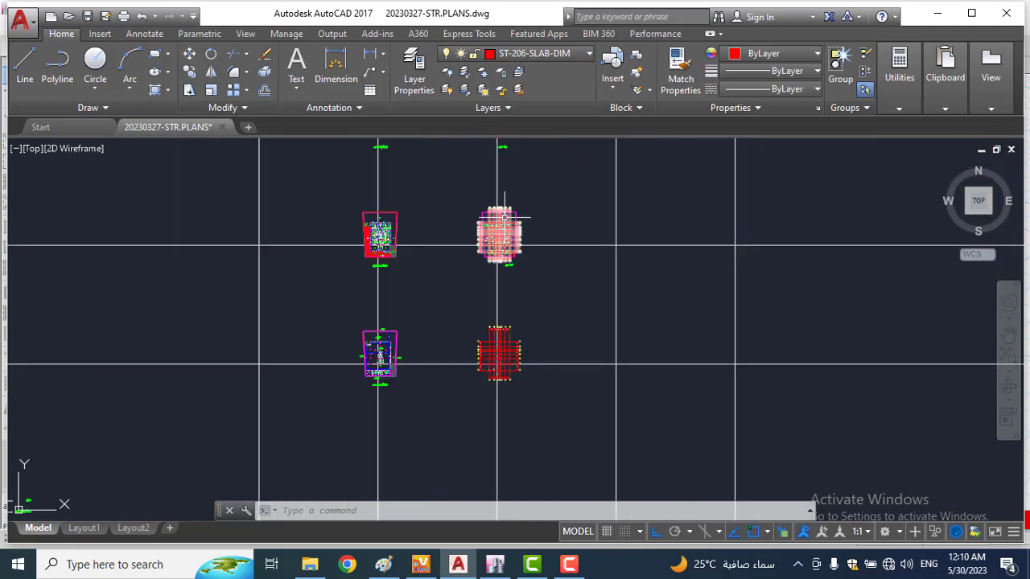
pyautogui.moveTo(504, 239); pyautogui.dragTo(494, 483, button='middle')
pyautogui.scroll(10, 492, 302)
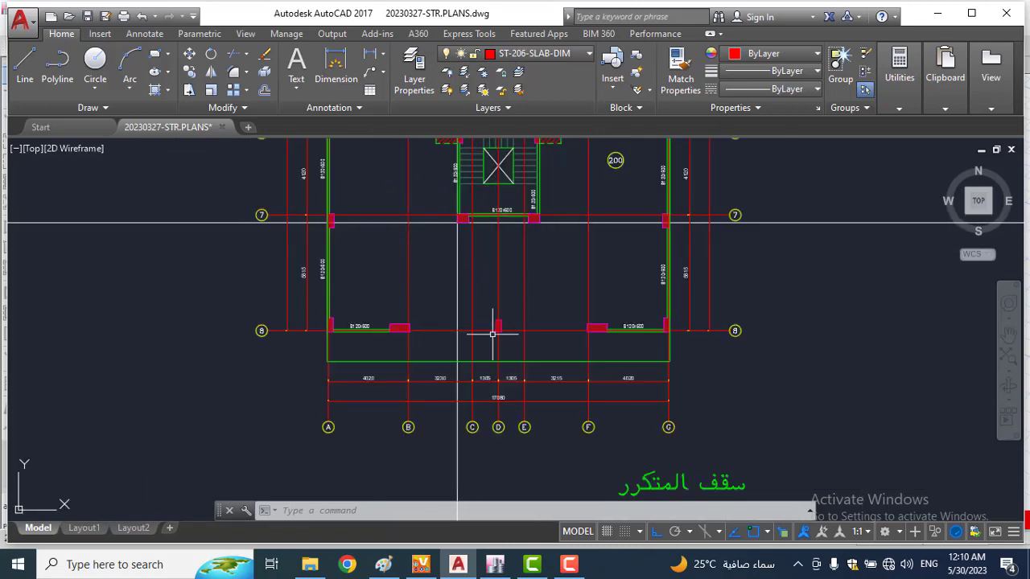
pyautogui.write('re')
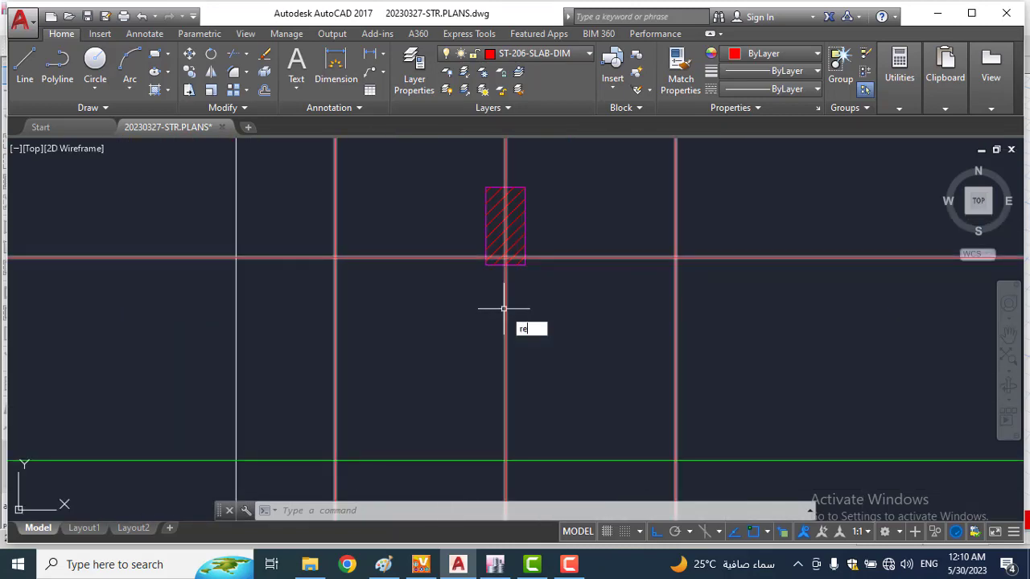
pyautogui.write('c')
pyautogui.press('Return')
pyautogui.click(486, 187)
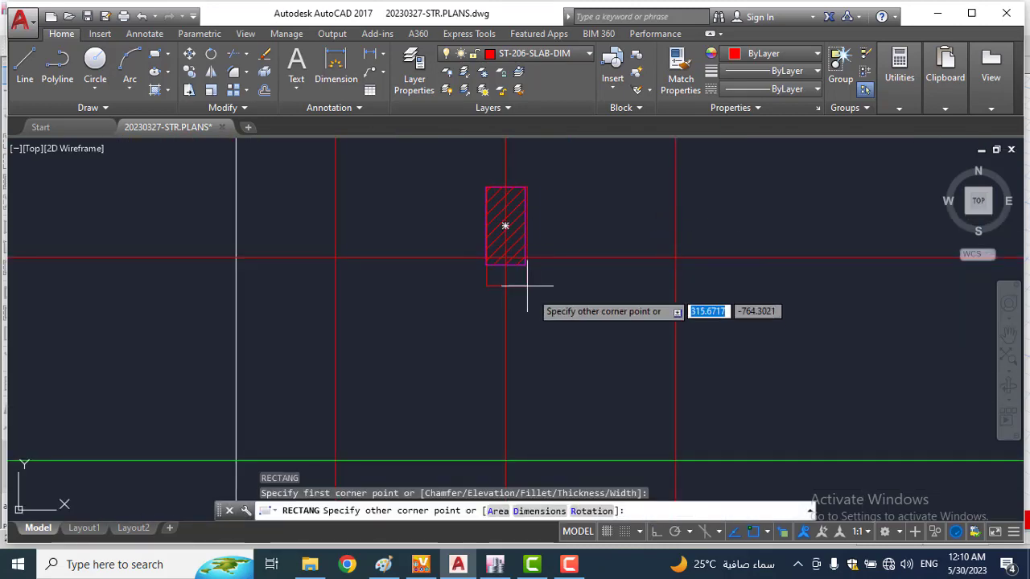
pyautogui.press('Escape')
pyautogui.press('Escape')
# Step: Move the traced rectangle 300000 straight down into the column plan, using matching construction-line intersections as base and second points
pyautogui.click(527, 224)
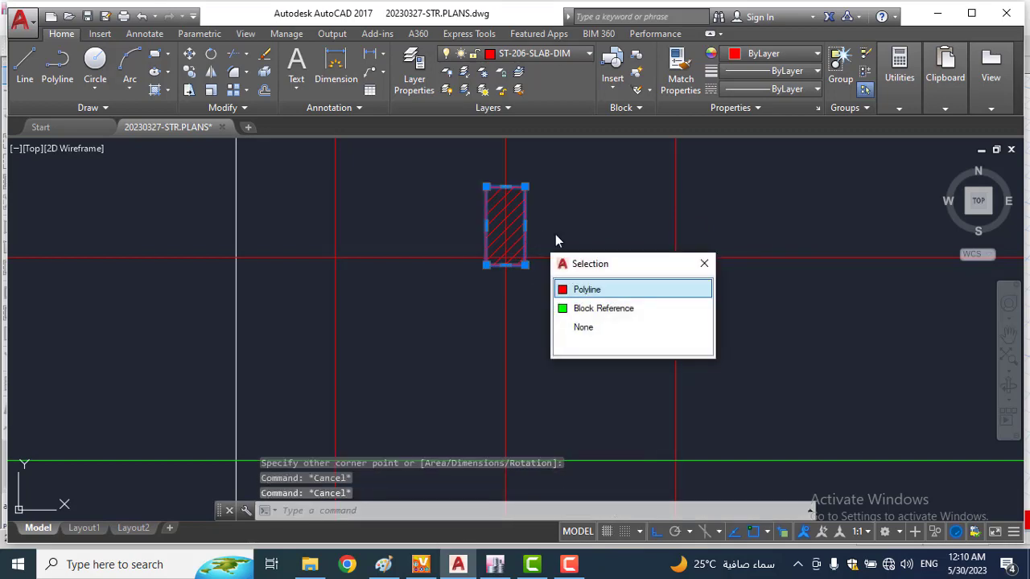
pyautogui.click(561, 225)
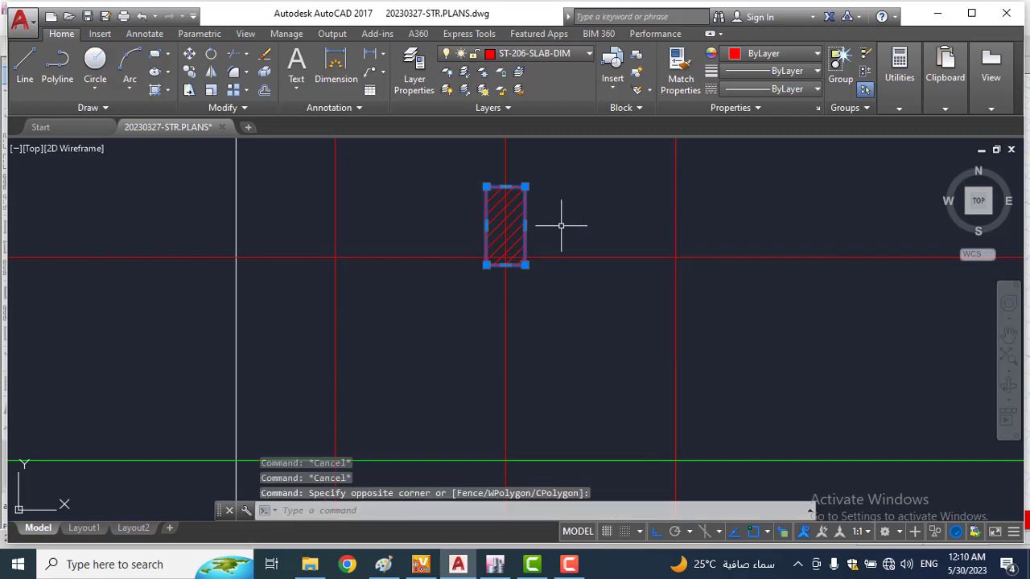
pyautogui.scroll(-2, 590, 213)
pyautogui.write('m')
pyautogui.press('Return')
pyautogui.scroll(-6, 535, 216)
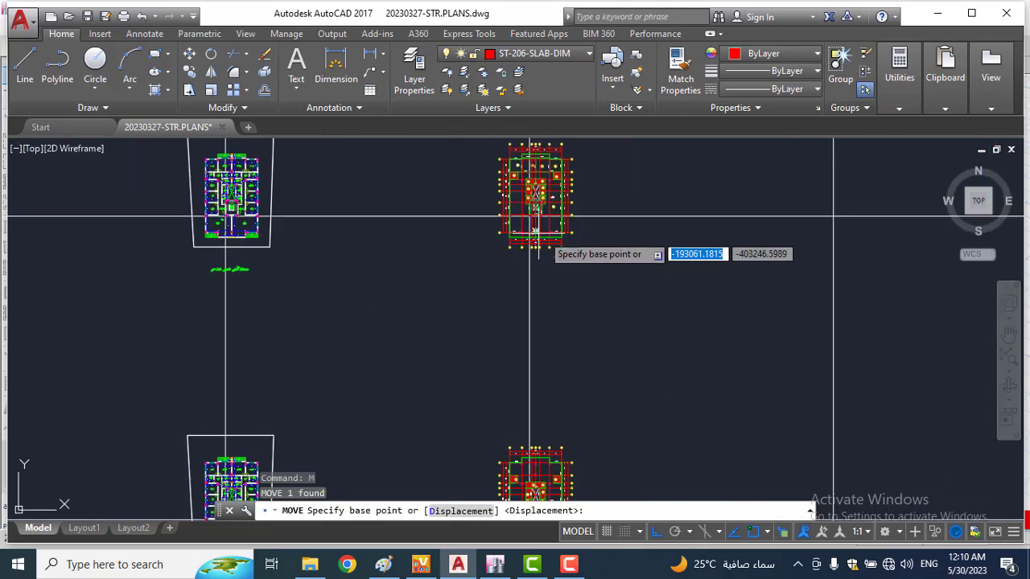
pyautogui.click(836, 202)
pyautogui.scroll(-4, 716, 227)
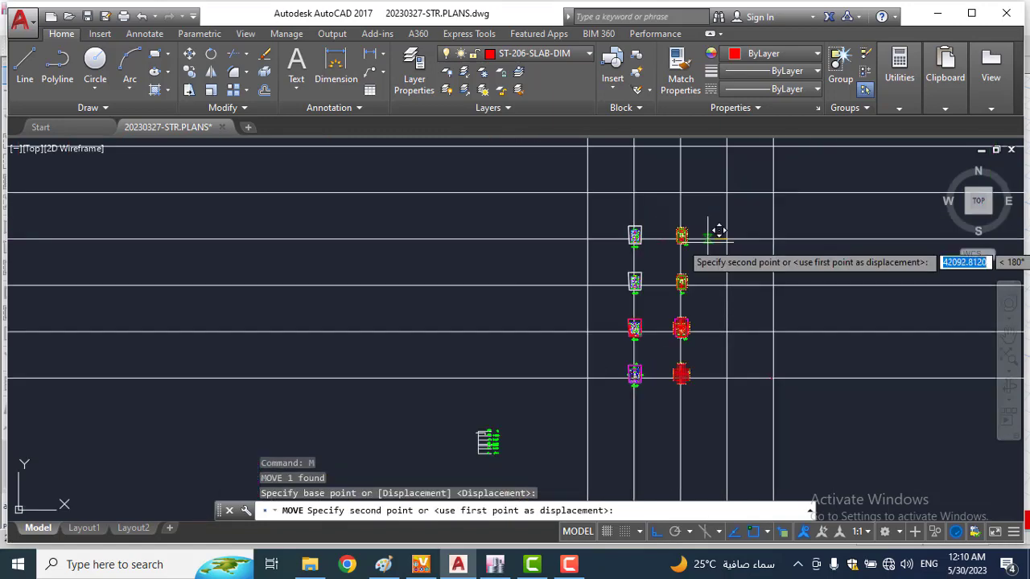
pyautogui.scroll(5, 745, 342)
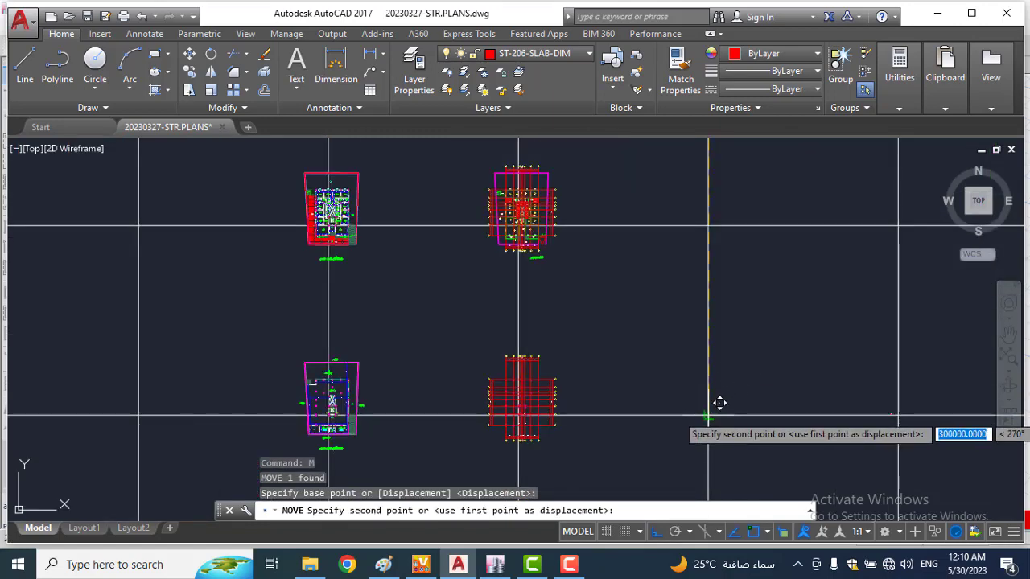
pyautogui.press('Escape')
pyautogui.press('Escape')
# Step: Assign the moved column rectangle at axes D and 8 to the layer ST-001-COL-SEC
pyautogui.scroll(8, 519, 398)
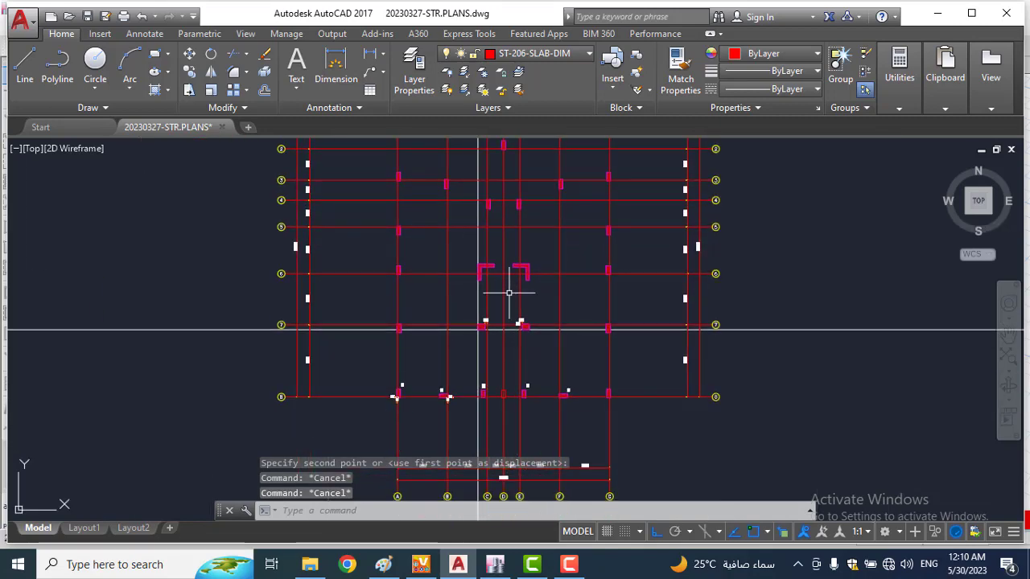
pyautogui.scroll(6, 509, 392)
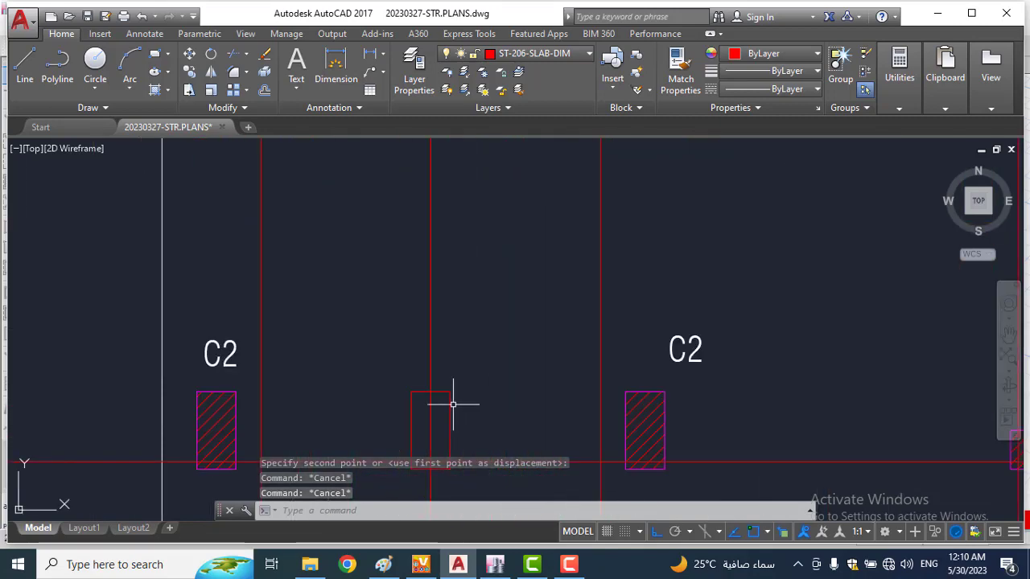
pyautogui.doubleClick(449, 404)
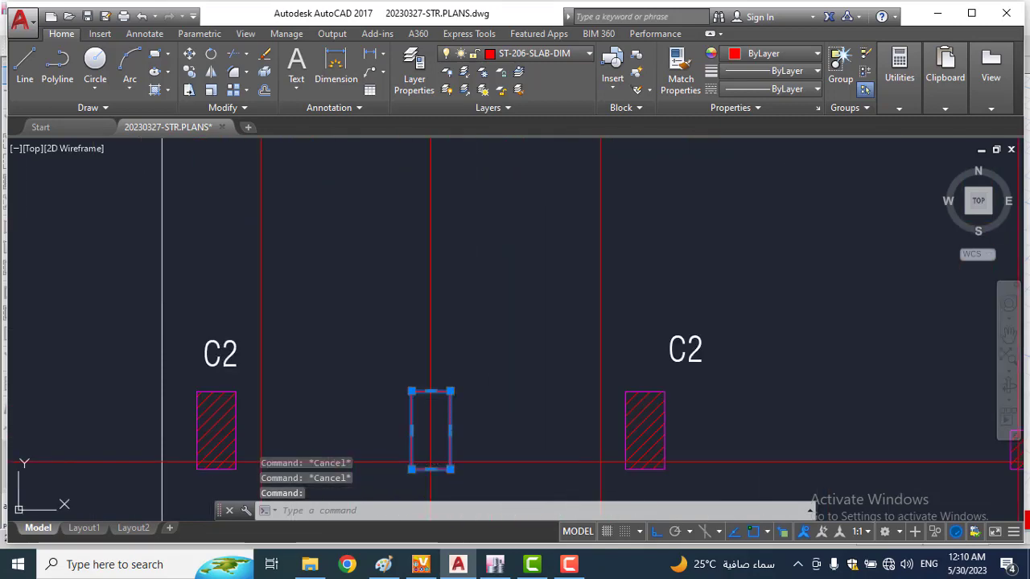
pyautogui.click(521, 55)
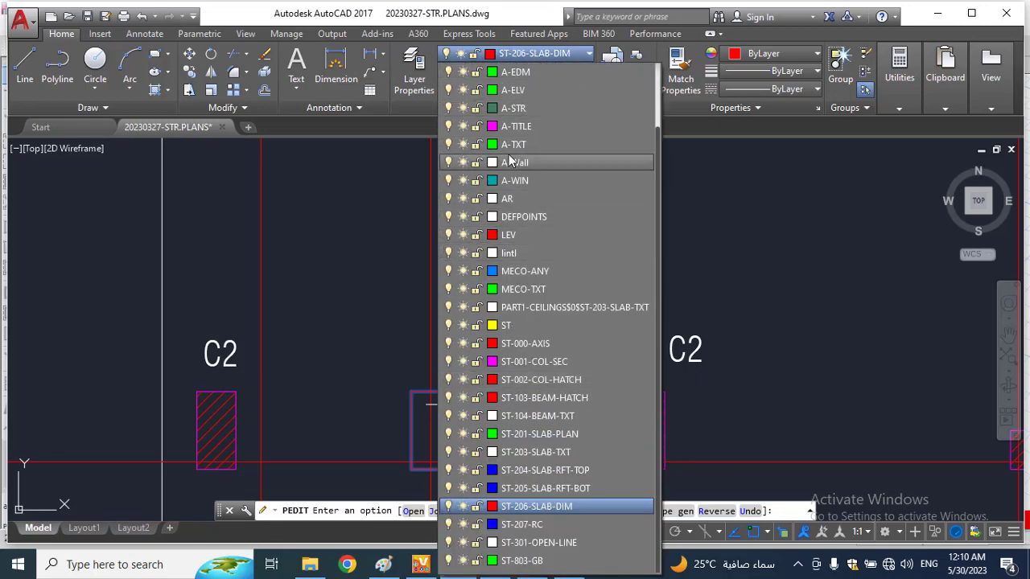
pyautogui.click(552, 361)
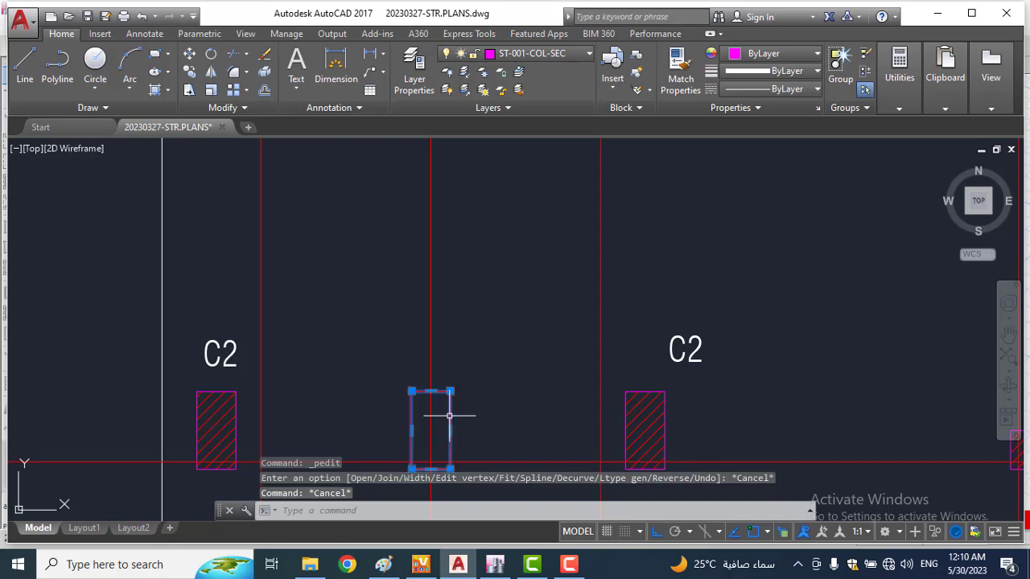
pyautogui.press('Escape')
pyautogui.click(563, 56)
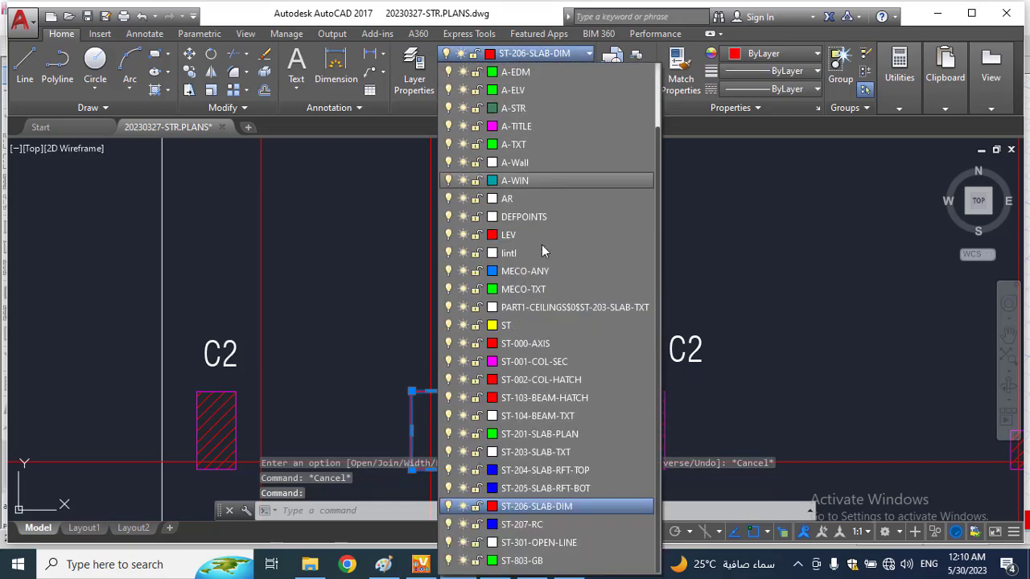
pyautogui.click(550, 365)
pyautogui.press('Escape')
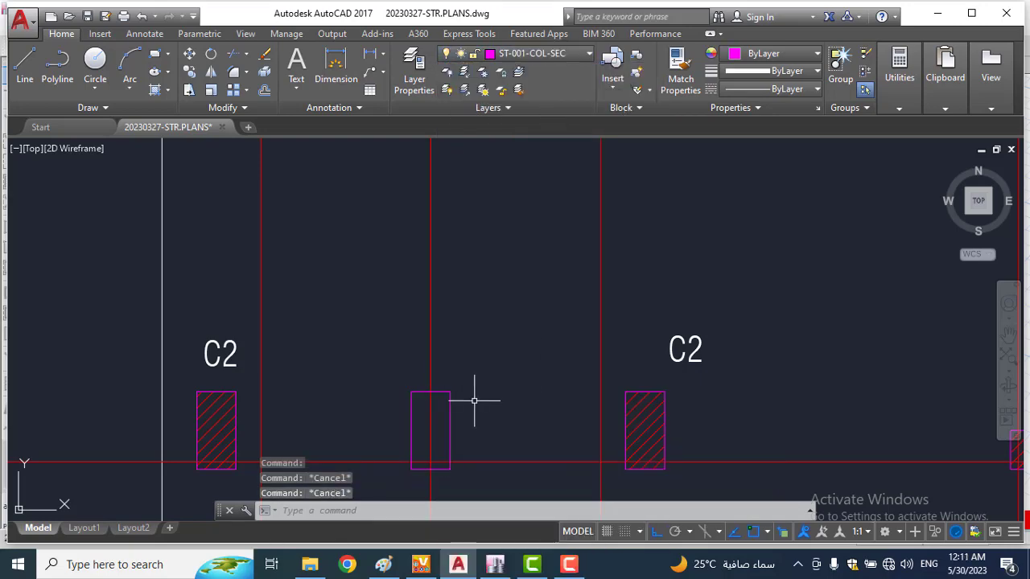
pyautogui.write('l')
pyautogui.press('Return')
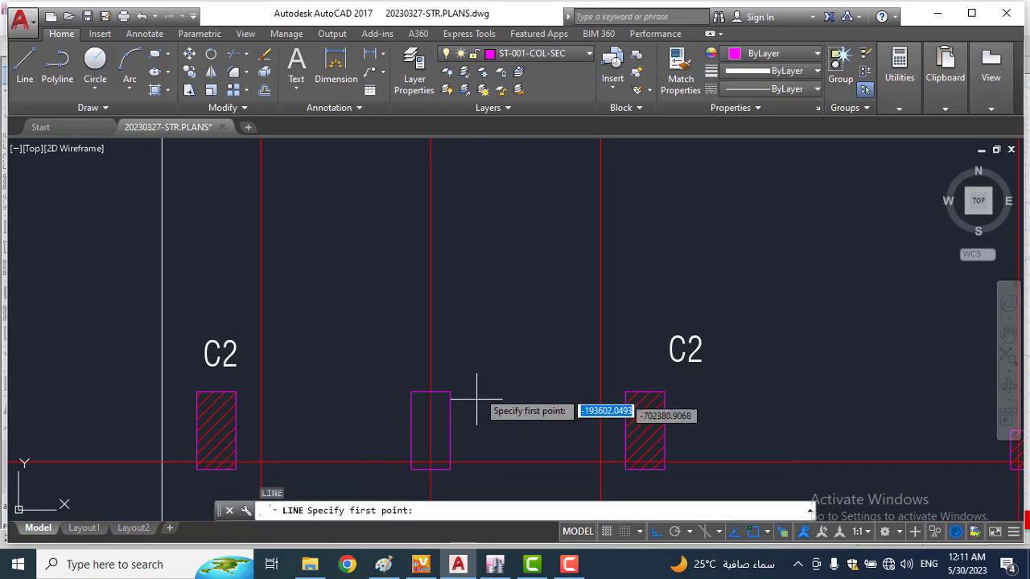
pyautogui.press('Escape')
pyautogui.press('Escape')
# Step: Make ST-002-COL-HATCH the current layer and draw a diagonal line from the rectangle's upper-right corner to its lower-left corner
pyautogui.click(530, 56)
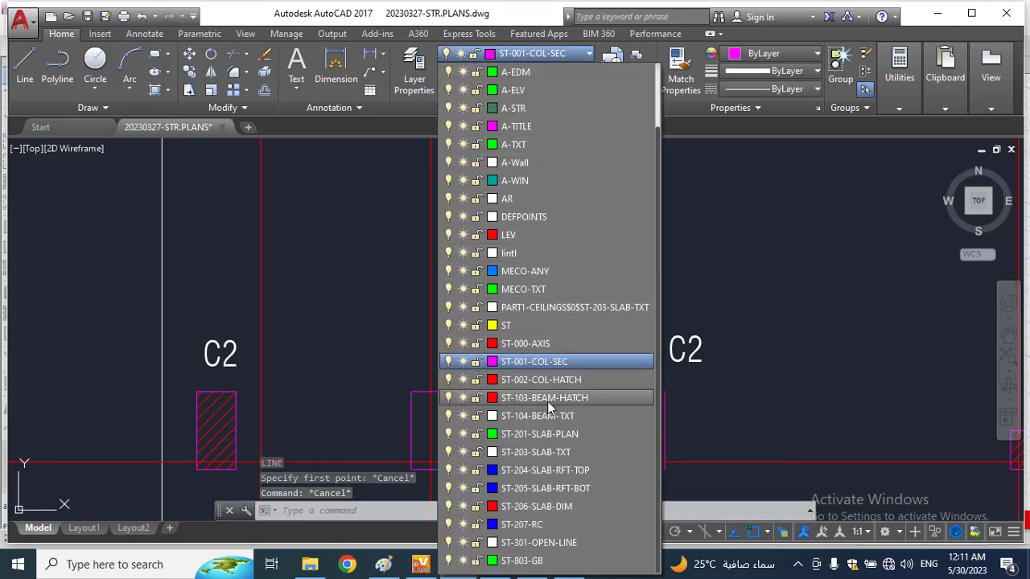
pyautogui.click(541, 380)
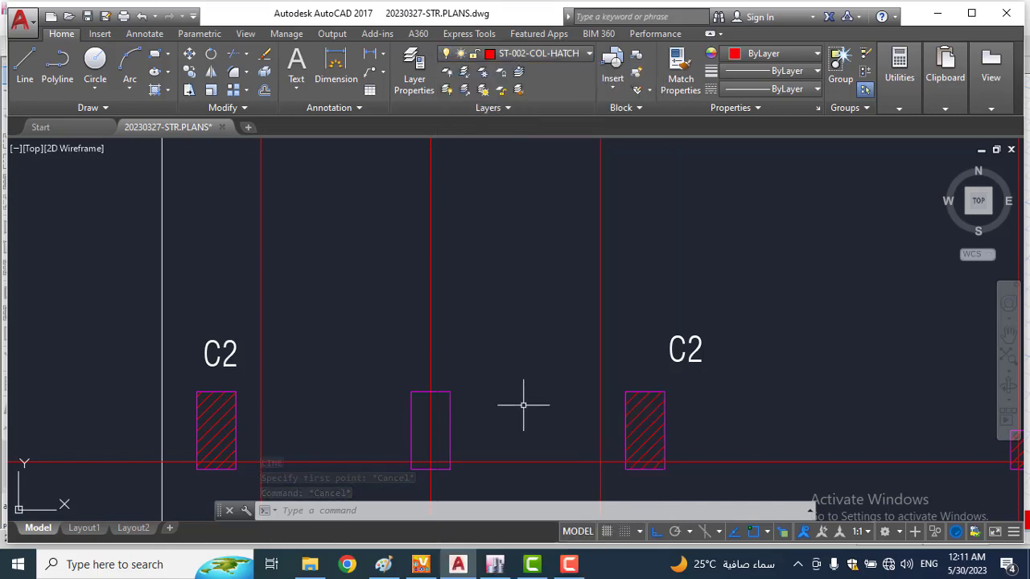
pyautogui.write('l')
pyautogui.press('Return')
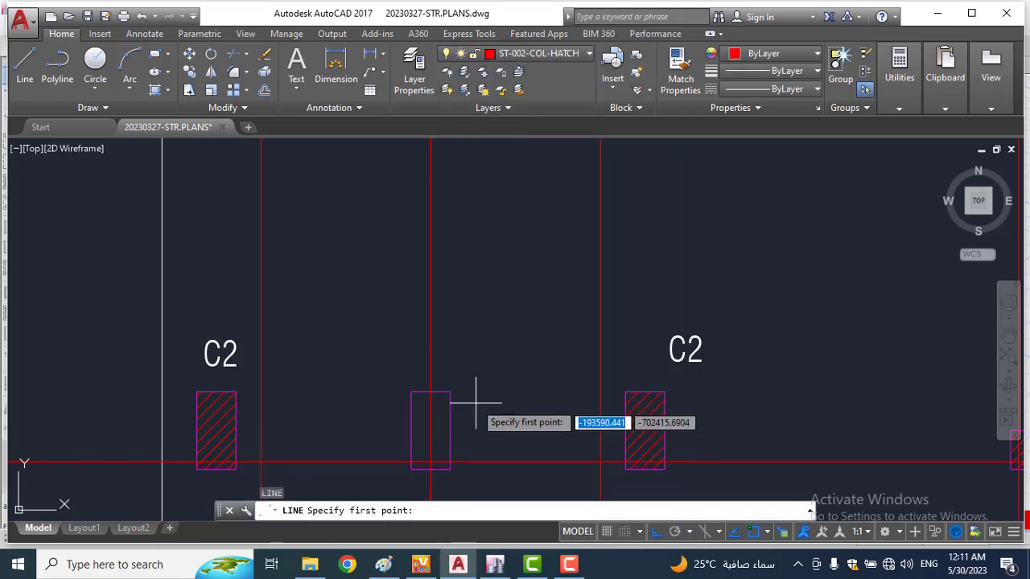
pyautogui.click(451, 394)
pyautogui.scroll(8, 408, 476)
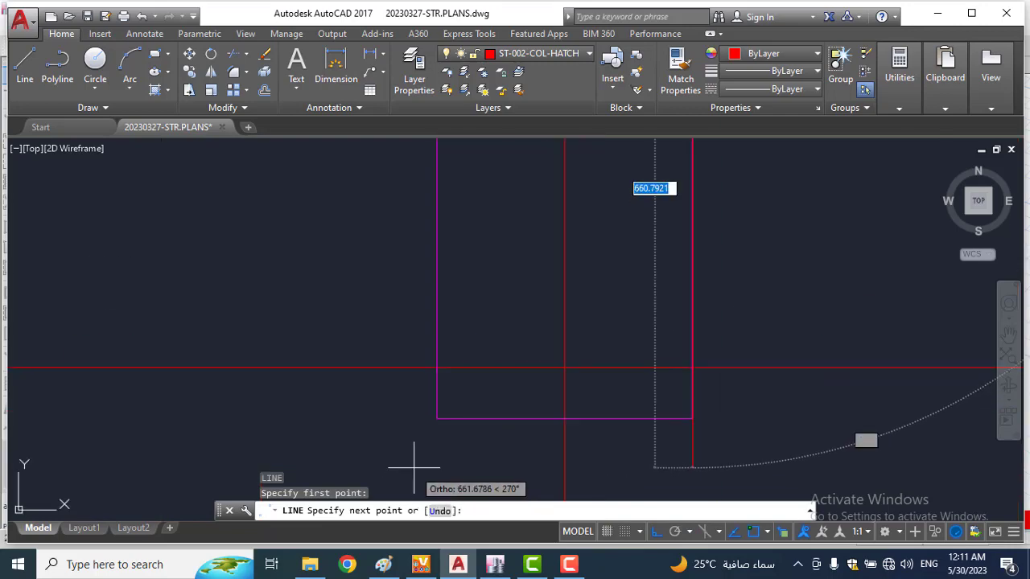
pyautogui.click(437, 418)
pyautogui.press('Return')
# Step: Draw the second diagonal of the column rectangle at axes D and 8, from its lower-right corner to its upper-left corner
pyautogui.press('Return')
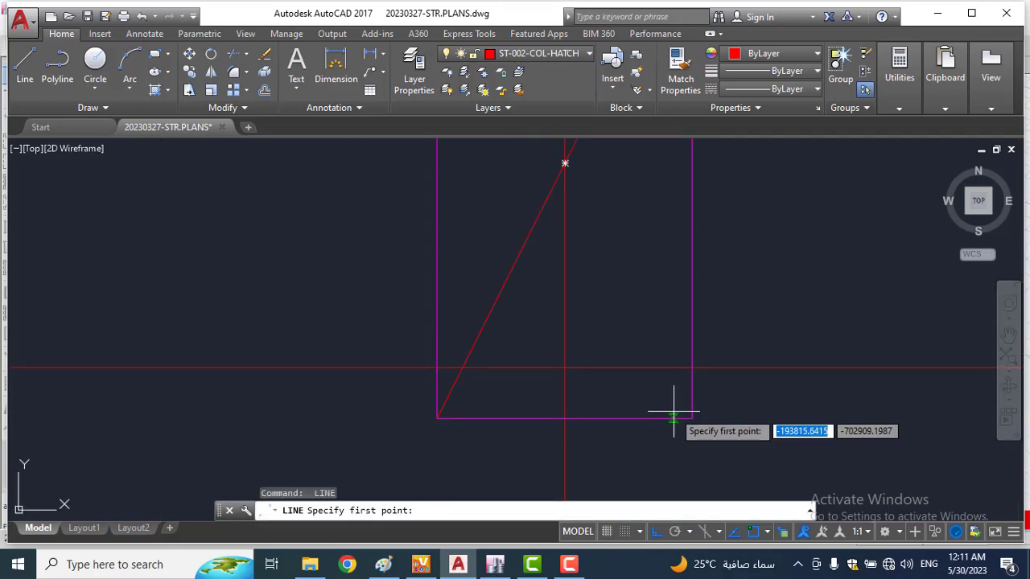
pyautogui.click(682, 417)
pyautogui.scroll(-6, 682, 416)
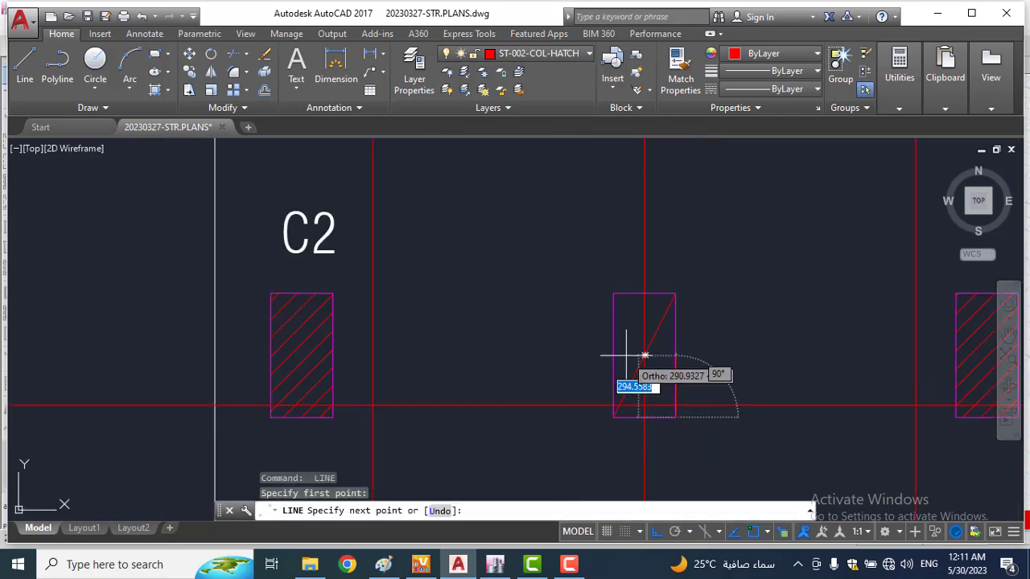
pyautogui.click(613, 295)
pyautogui.press('Escape')
pyautogui.press('Escape')
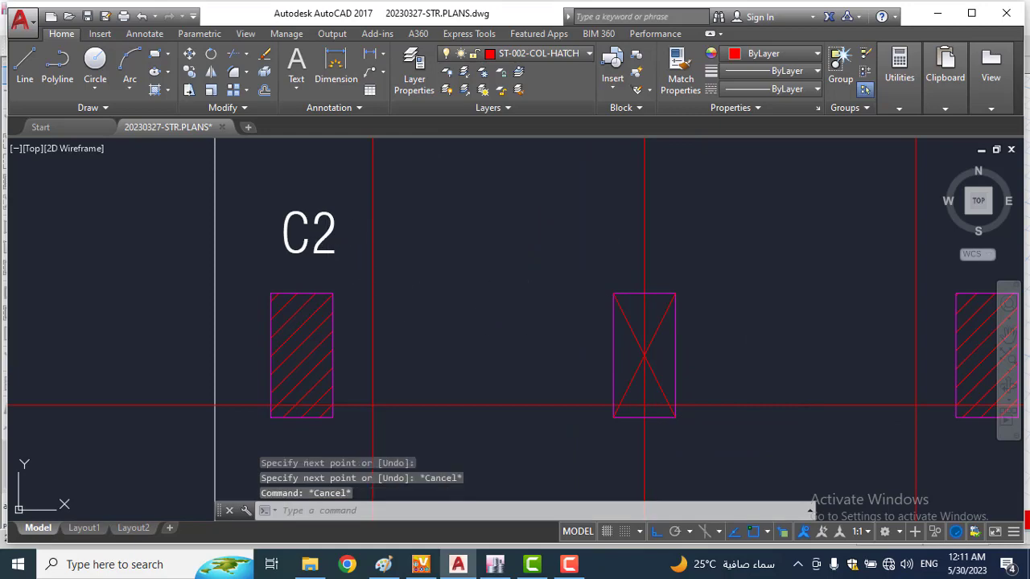
# Step: Copy the C2 label from the neighbouring column and place it above and right of the column at axes D and 8
pyautogui.click(318, 242)
pyautogui.hotkey('ctrl', 'c')
pyautogui.hotkey('ctrl', 'v')
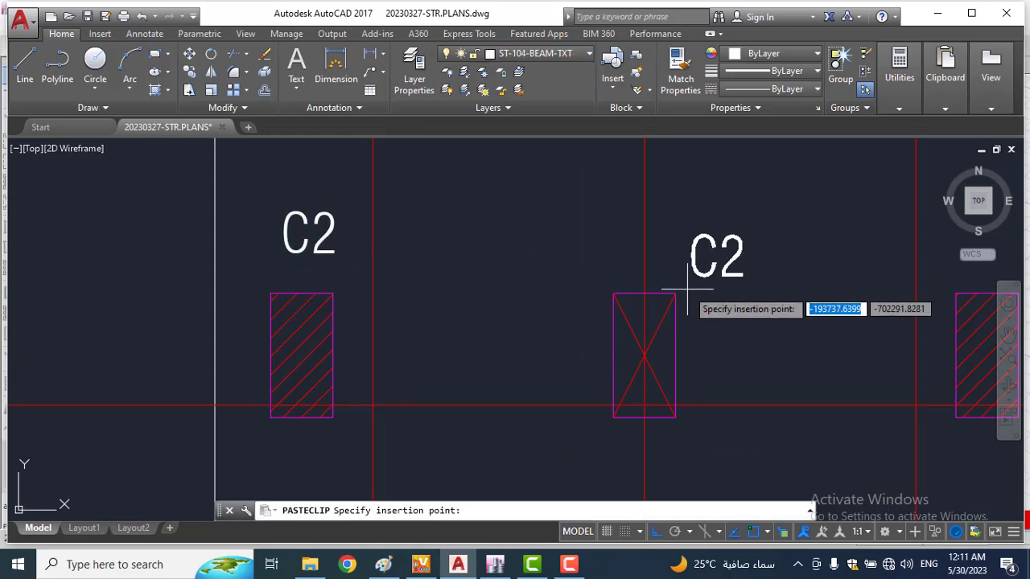
pyautogui.click(688, 290)
# Step: Look over the floor slab plans and the column plan, examining the labelled columns on axis 8 and the unlabelled ones above it
pyautogui.scroll(-8, 673, 295)
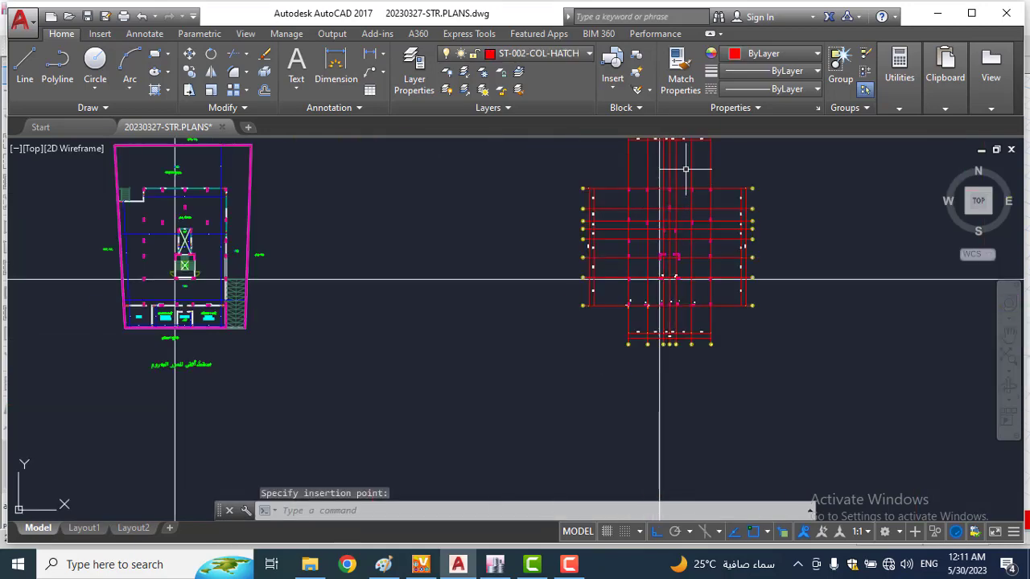
pyautogui.moveTo(685, 168); pyautogui.dragTo(672, 519, button='middle')
pyautogui.moveTo(678, 338); pyautogui.dragTo(680, 563, button='middle')
pyautogui.scroll(6, 680, 361)
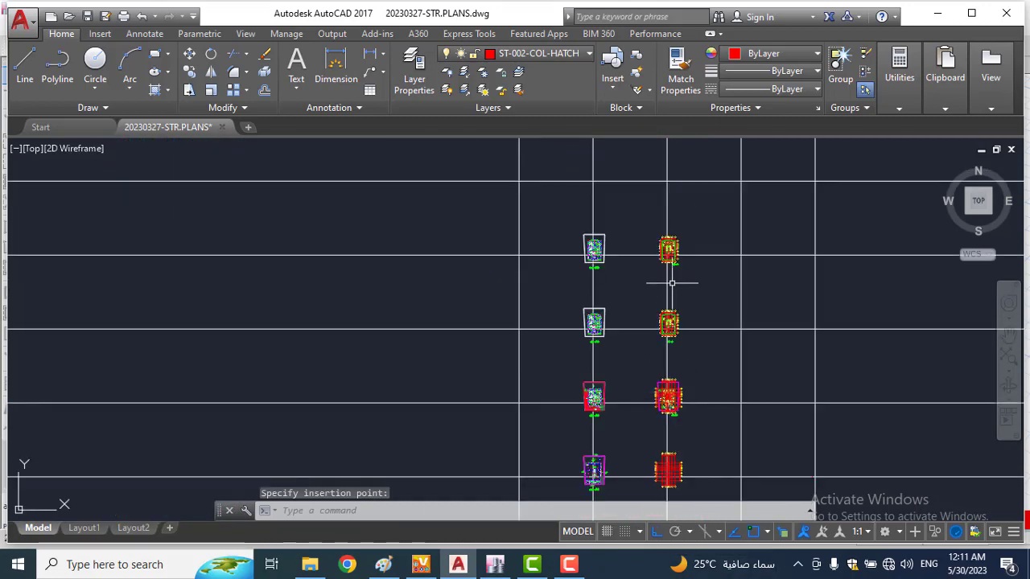
pyautogui.scroll(2, 583, 382)
pyautogui.moveTo(536, 265); pyautogui.dragTo(543, 329, button='middle')
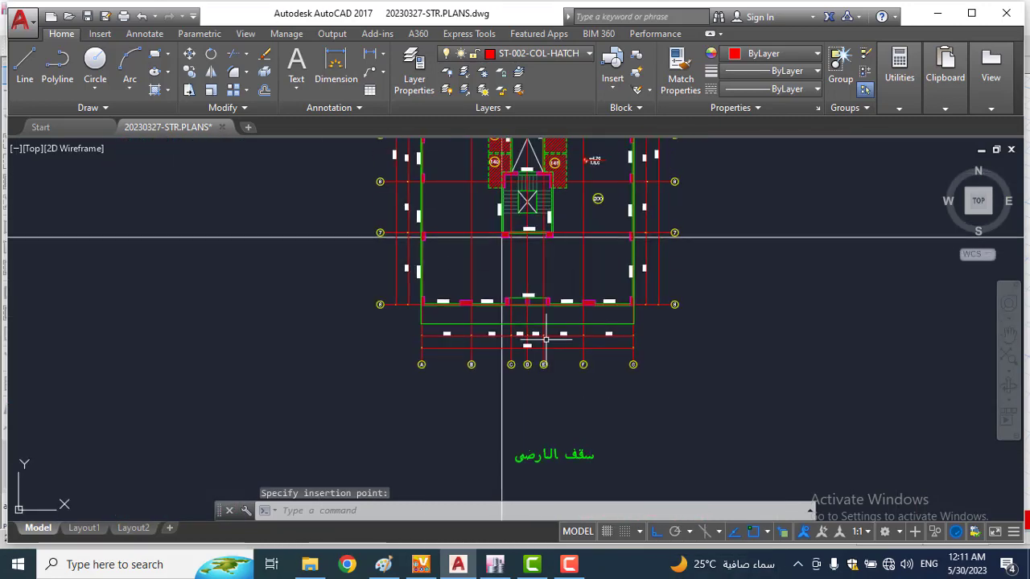
pyautogui.scroll(-10, 556, 392)
pyautogui.scroll(3, 567, 306)
pyautogui.scroll(-10, 569, 302)
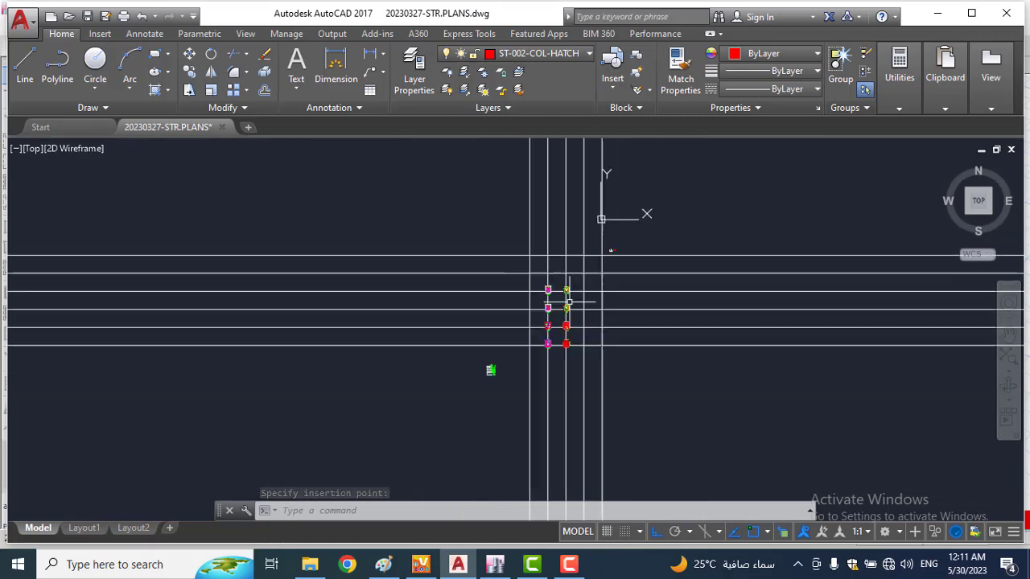
pyautogui.scroll(-5, 566, 354)
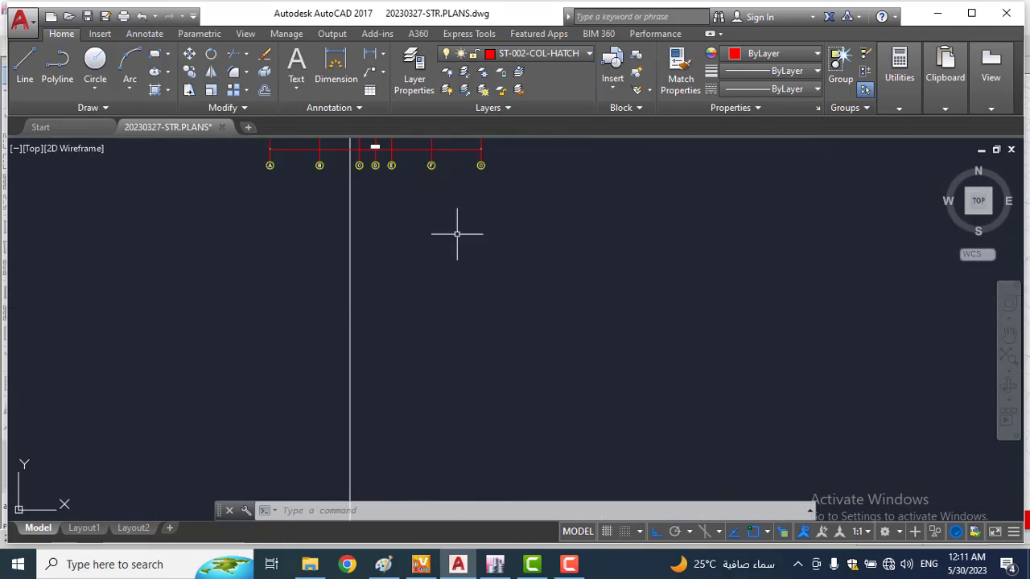
pyautogui.scroll(5, 363, 256)
pyautogui.scroll(5, 368, 196)
pyautogui.scroll(3, 448, 196)
pyautogui.scroll(-4, 559, 195)
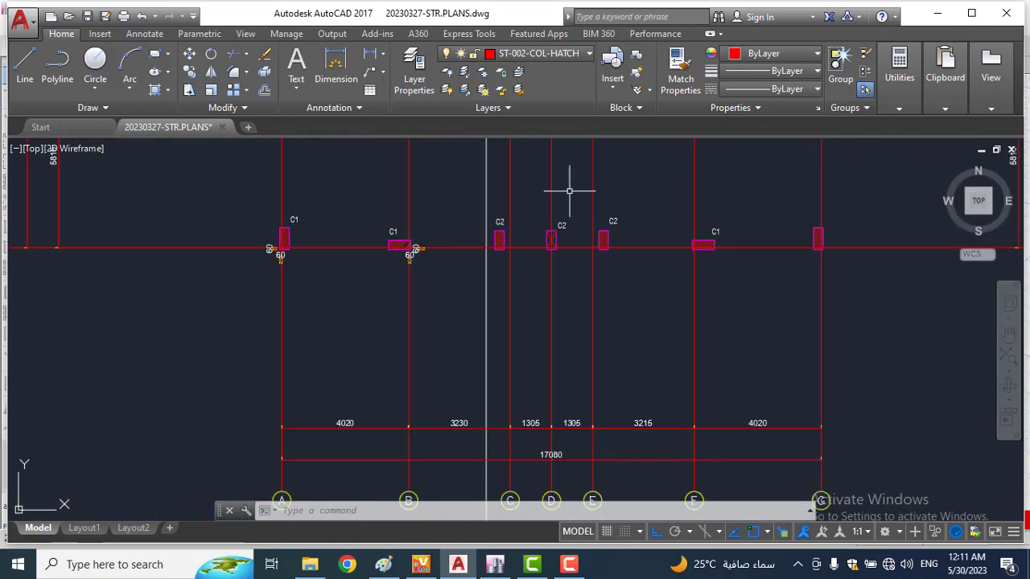
pyautogui.moveTo(558, 195); pyautogui.dragTo(506, 349, button='middle')
pyautogui.scroll(-5, 627, 326)
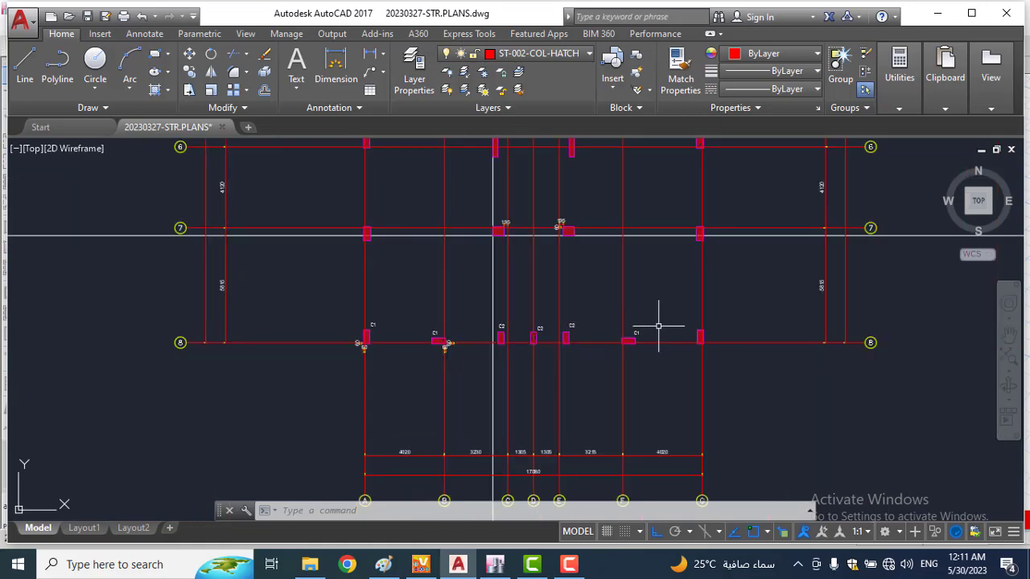
pyautogui.scroll(4, 634, 376)
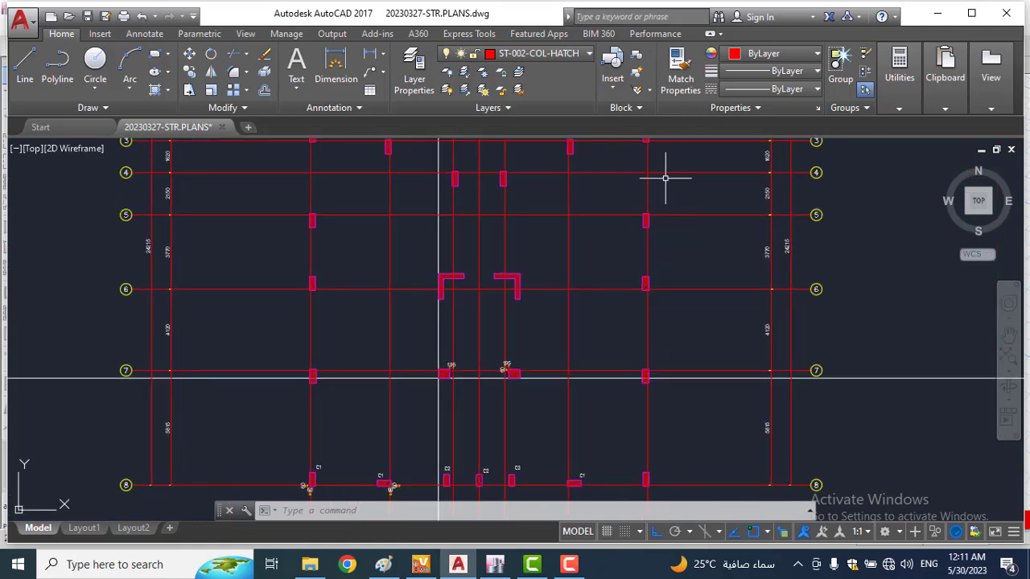
# Step: Switch to ETABS and check the section names of basement columns C25, C6 and C5 in their concrete design information
pyautogui.click(490, 567)
pyautogui.moveTo(698, 436); pyautogui.dragTo(613, 344, button='middle')
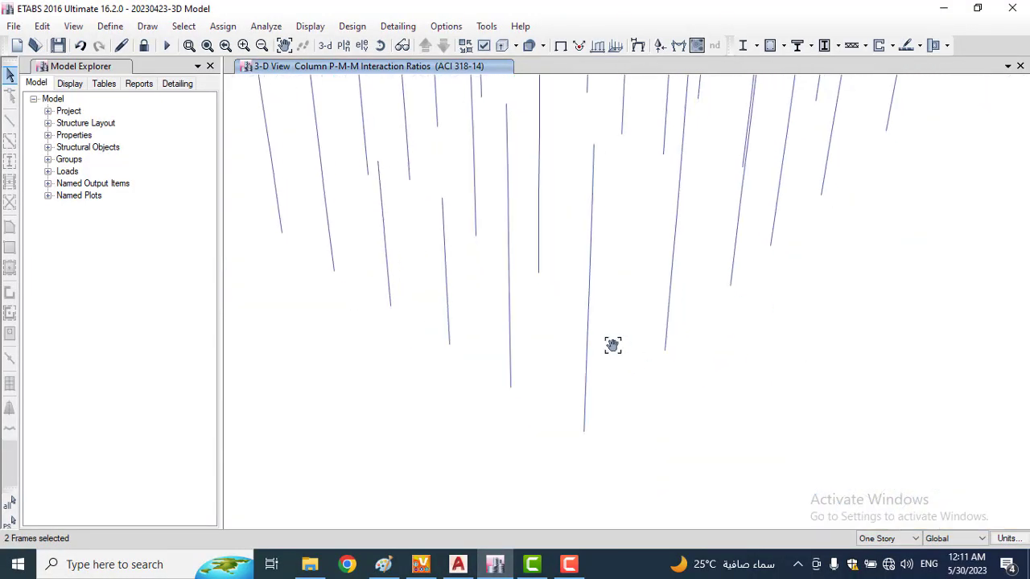
pyautogui.rightClick(673, 308)
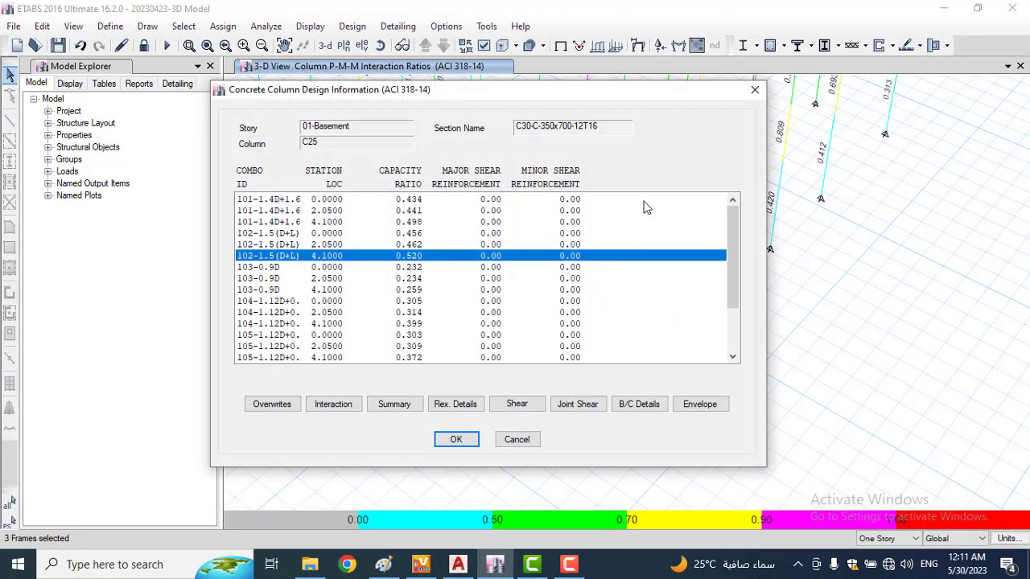
pyautogui.click(755, 91)
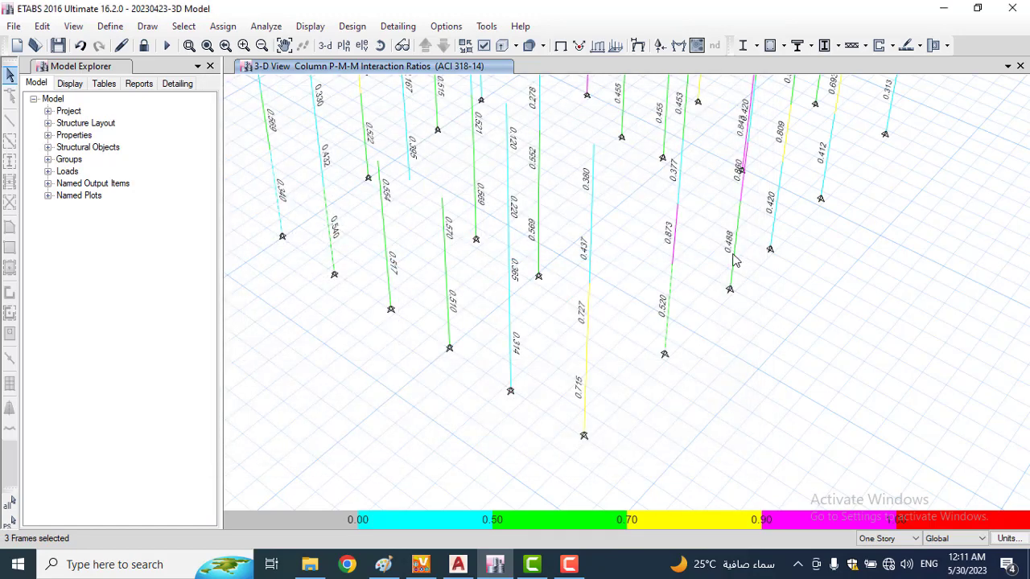
pyautogui.rightClick(734, 259)
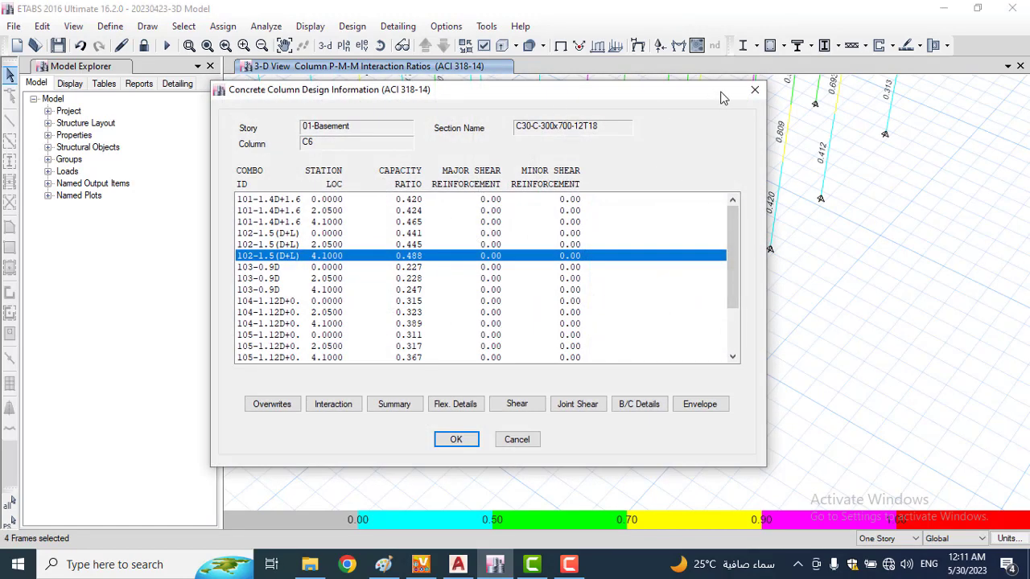
pyautogui.click(755, 91)
pyautogui.moveTo(747, 253); pyautogui.dragTo(750, 327, button='middle')
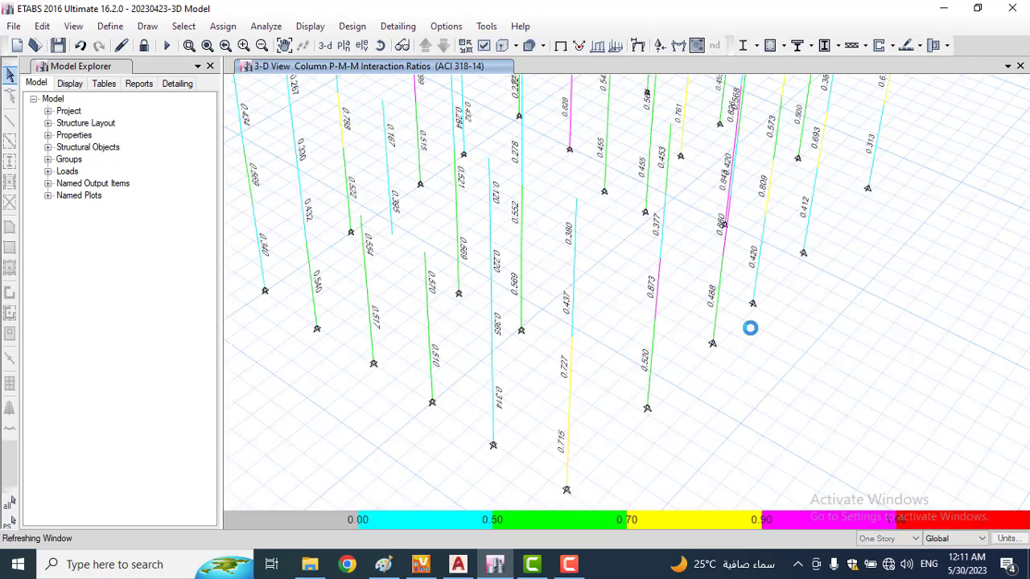
pyautogui.rightClick(758, 276)
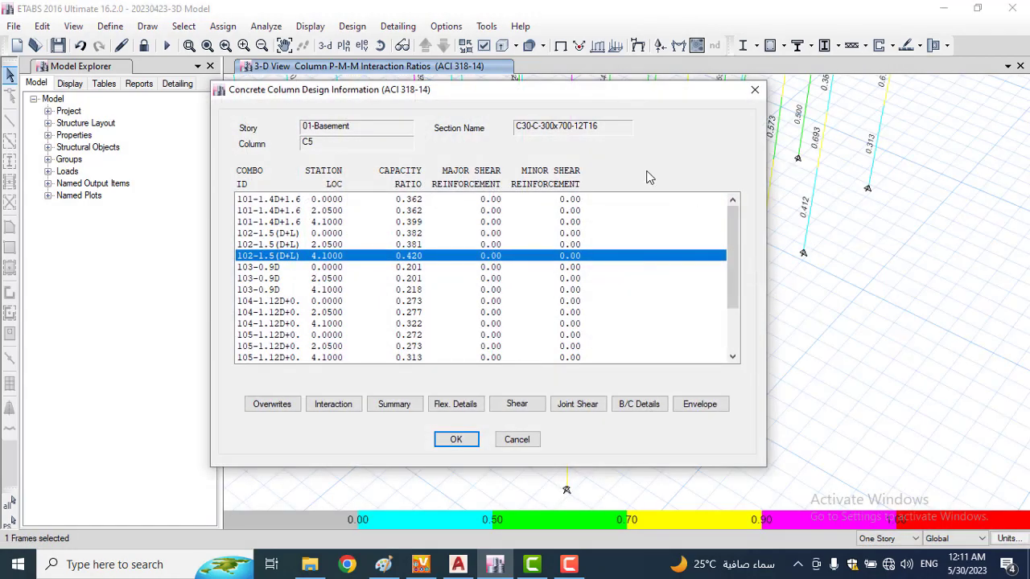
pyautogui.click(754, 90)
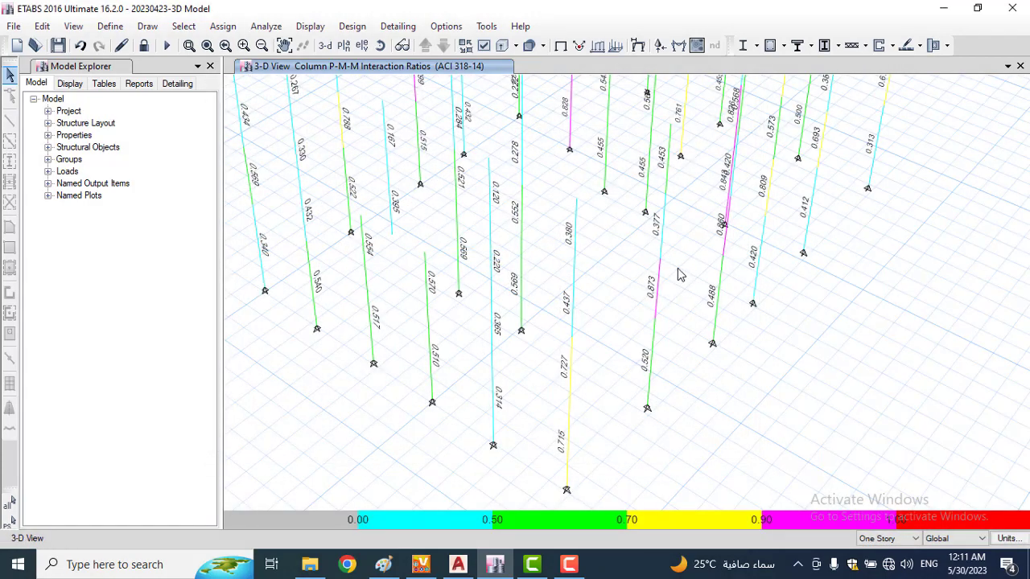
# Step: Check the section names of basement columns C16 and C20 on another side of the model in their concrete design information
pyautogui.scroll(-5, 683, 318)
pyautogui.keyDown('shift'); pyautogui.moveTo(590, 342); pyautogui.dragTo(682, 357, button='middle'); pyautogui.keyUp('shift')
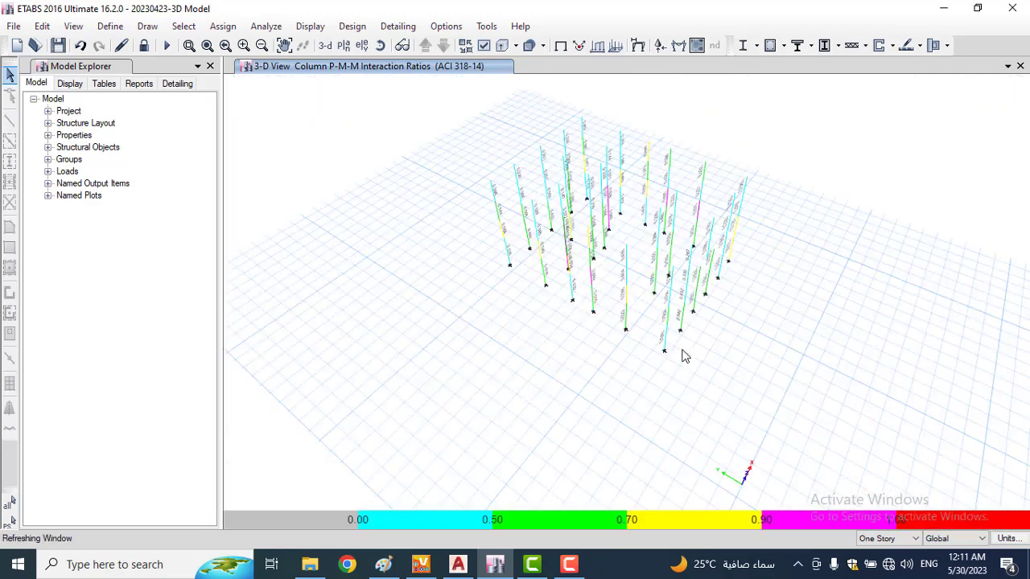
pyautogui.rightClick(621, 314)
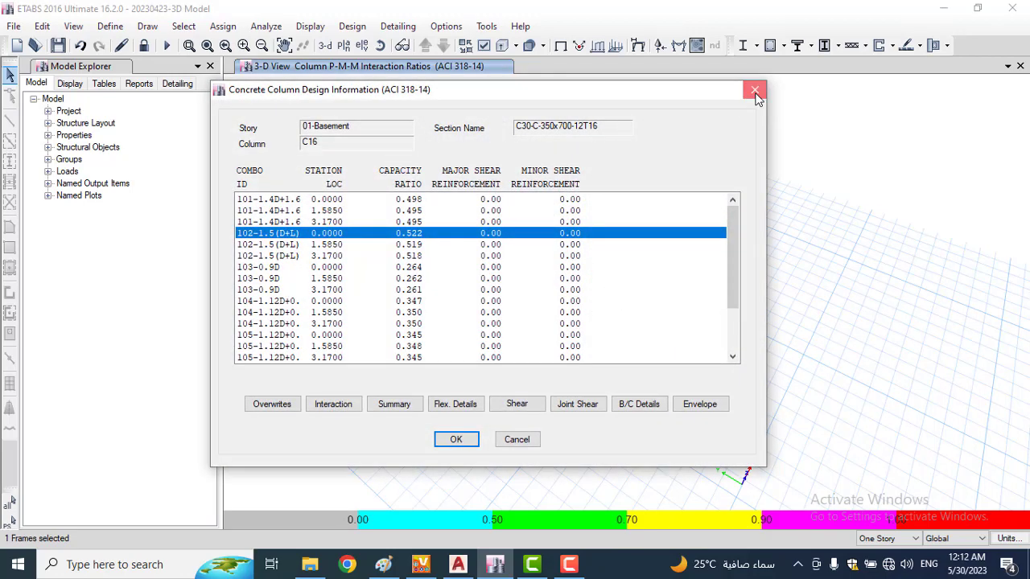
pyautogui.click(754, 89)
pyautogui.scroll(5, 595, 308)
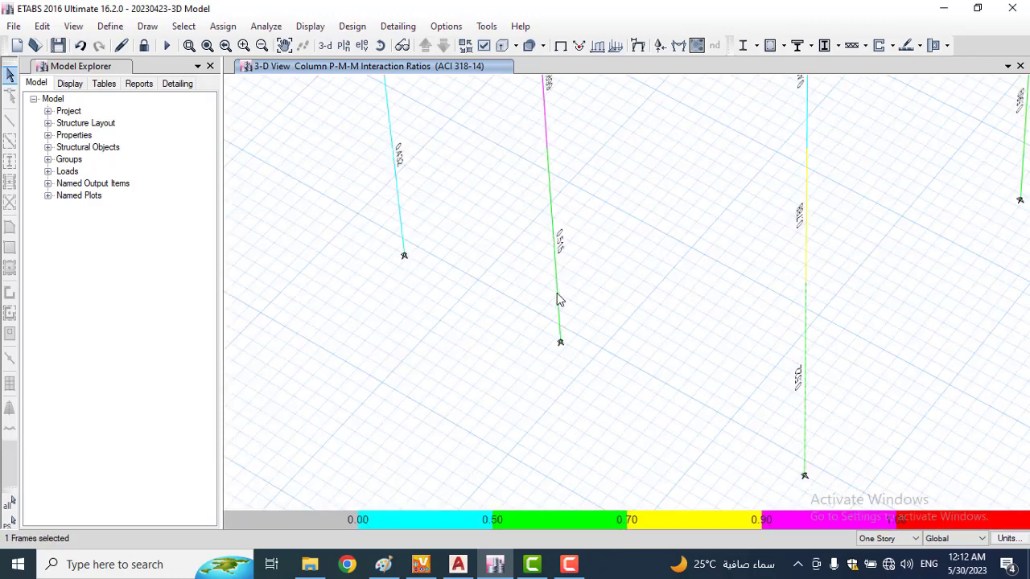
pyautogui.click(557, 293)
pyautogui.rightClick(557, 293)
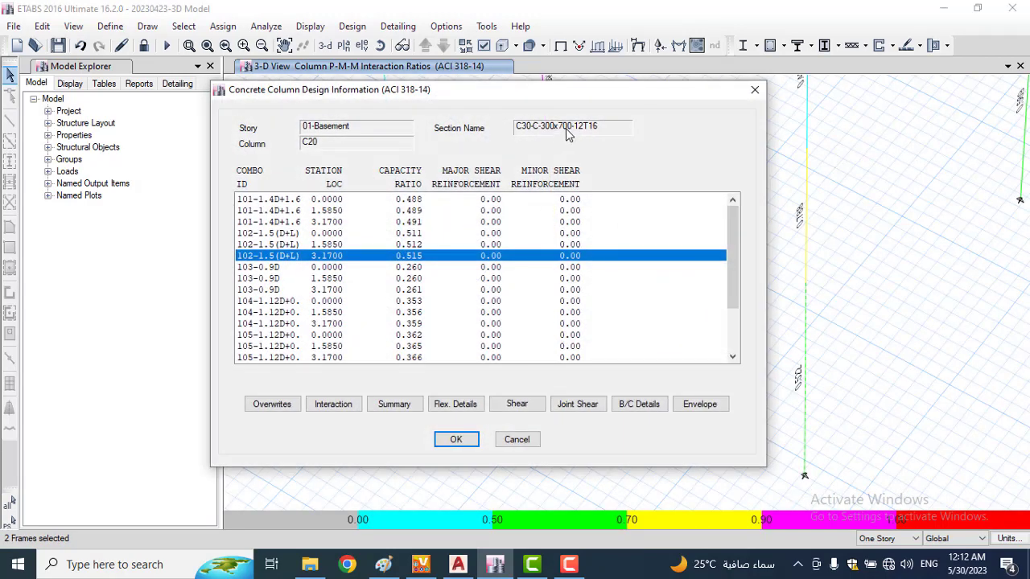
pyautogui.click(755, 89)
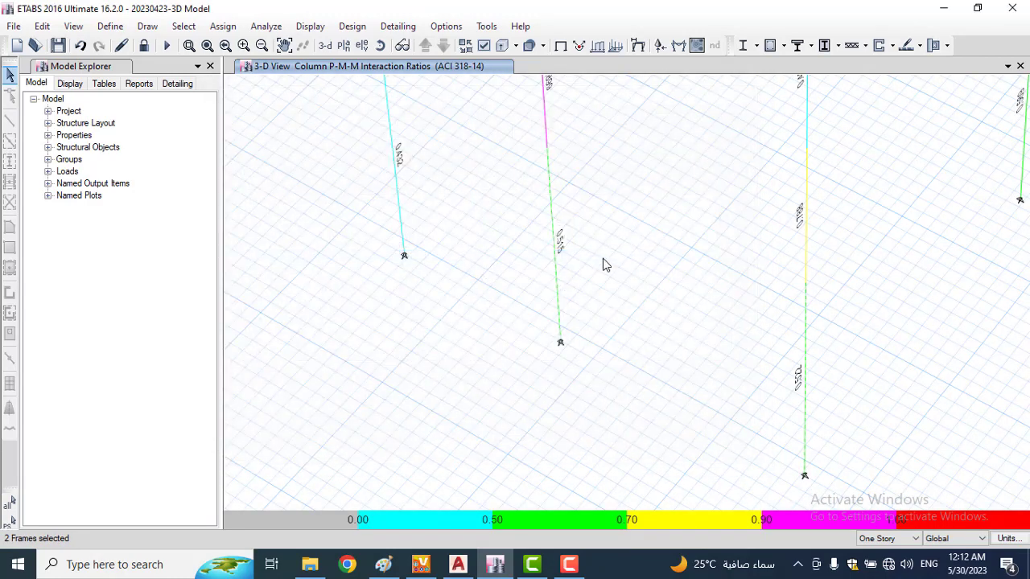
# Step: Recheck the section name of basement column C6 in its concrete design information
pyautogui.scroll(-5, 762, 294)
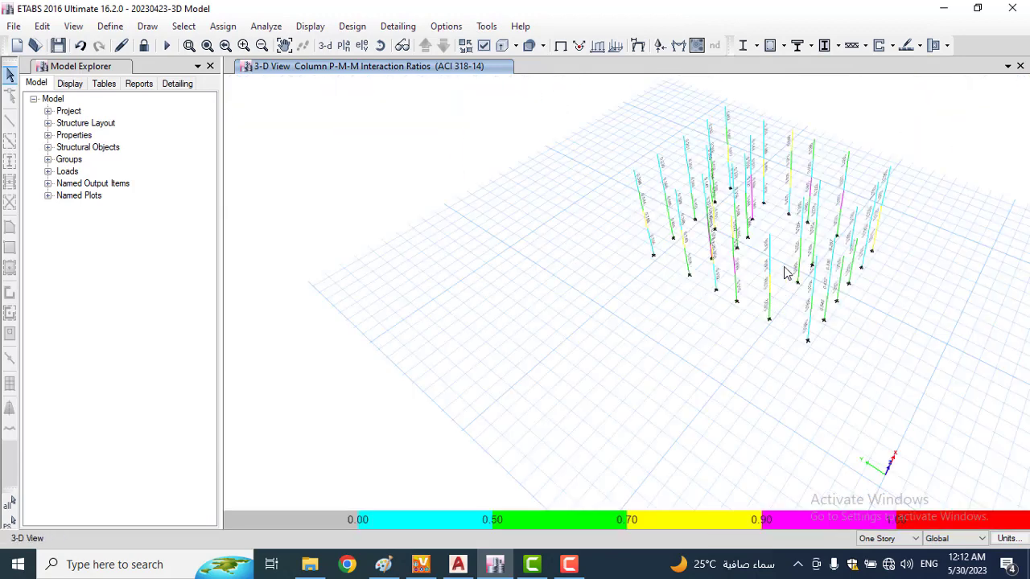
pyautogui.moveTo(897, 258); pyautogui.dragTo(825, 343, button='middle')
pyautogui.scroll(5, 823, 340)
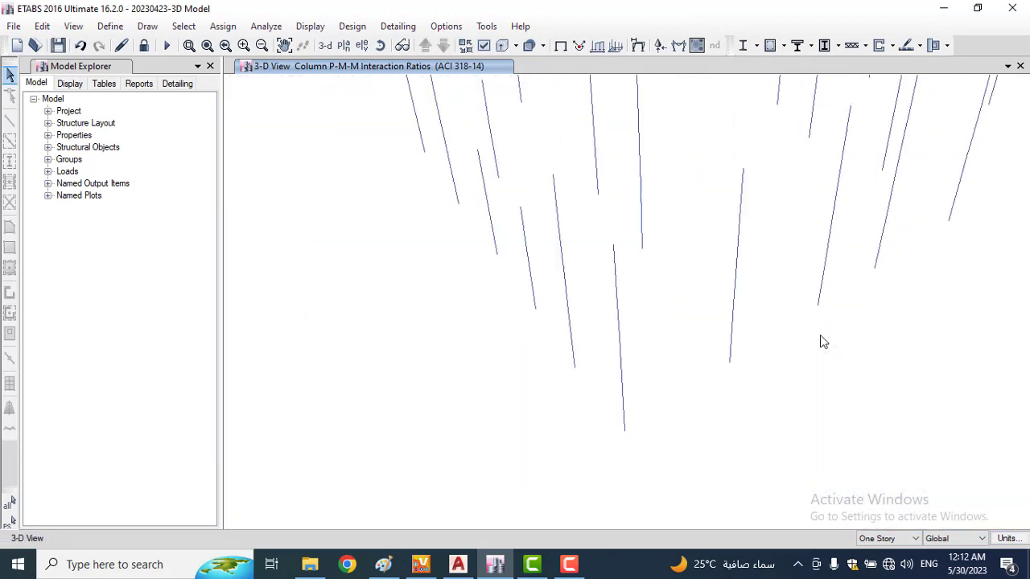
pyautogui.click(823, 281)
pyautogui.rightClick(823, 282)
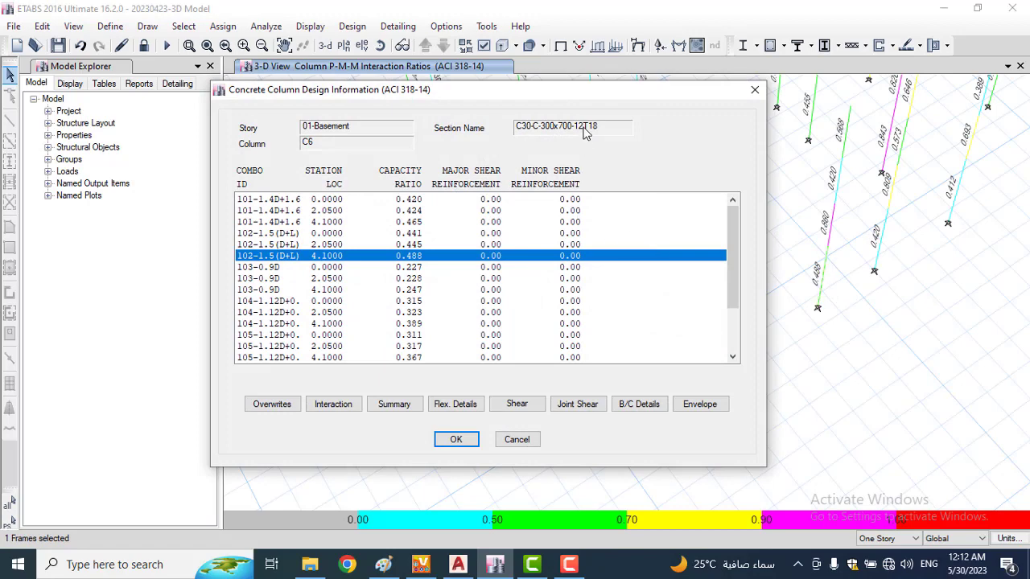
pyautogui.click(755, 90)
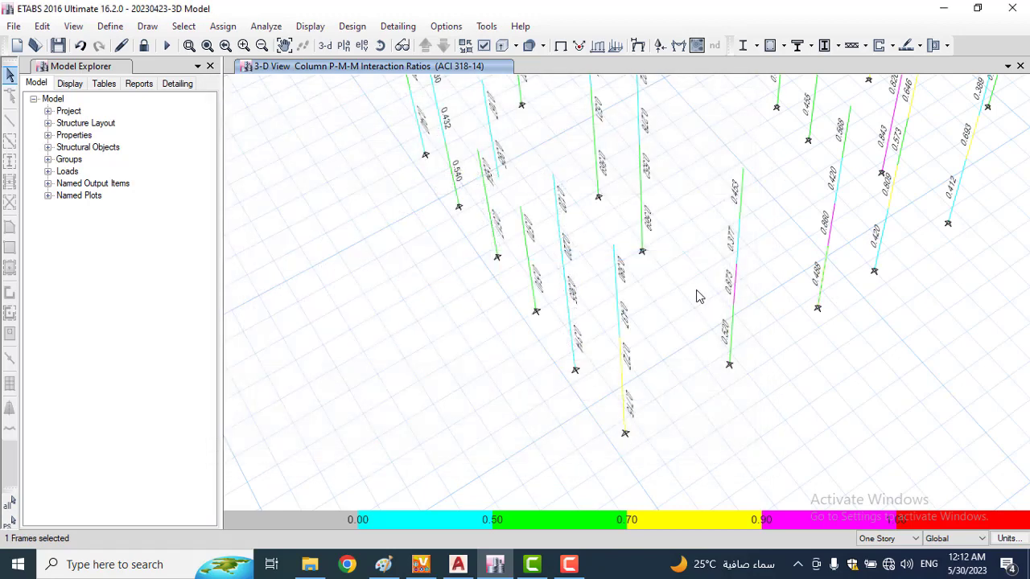
# Step: Check the section names of columns C25 and C6 at the 02-Ground storey in their concrete design information
pyautogui.click(738, 293)
pyautogui.rightClick(738, 293)
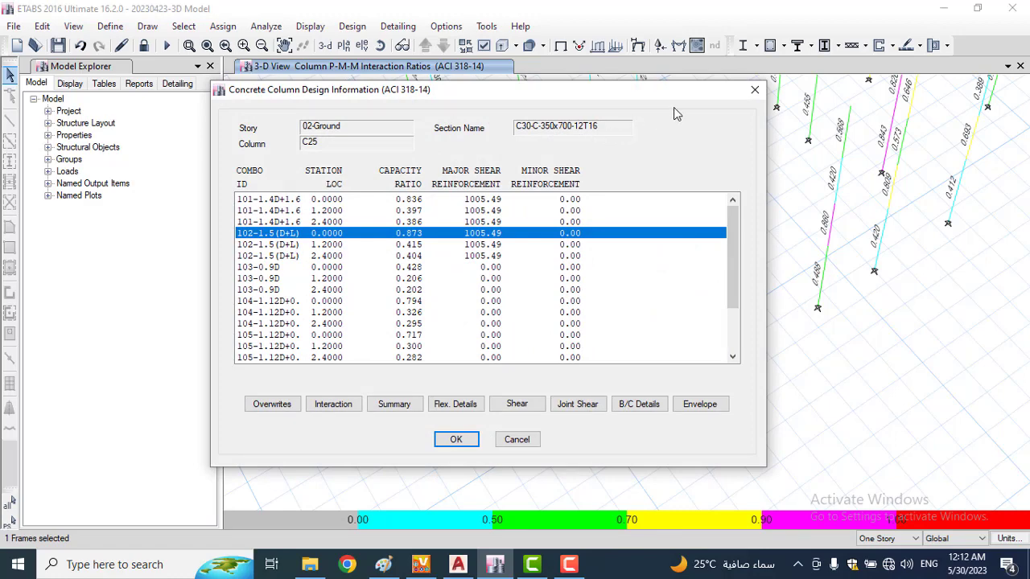
pyautogui.click(754, 89)
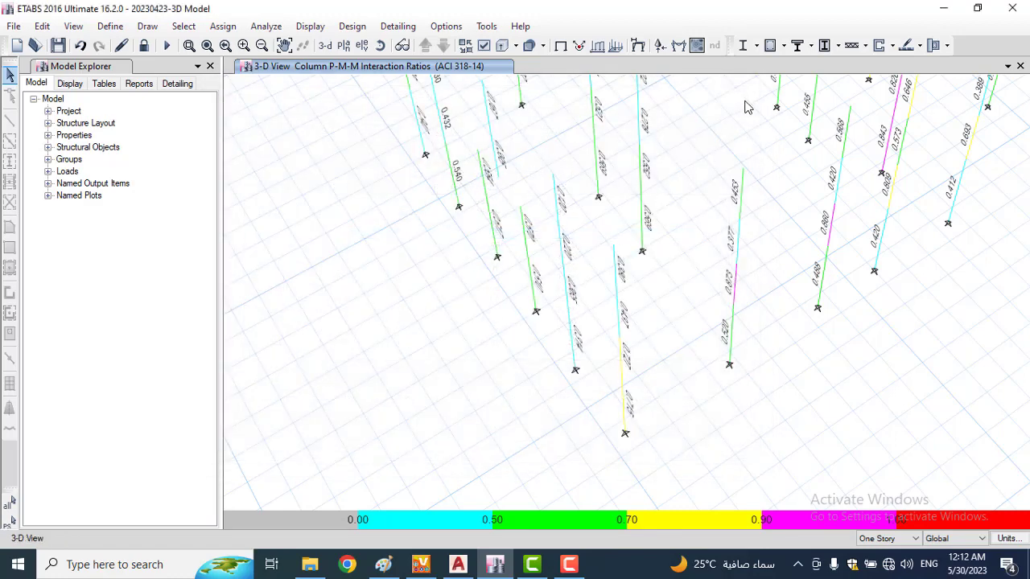
pyautogui.click(834, 232)
pyautogui.rightClick(834, 232)
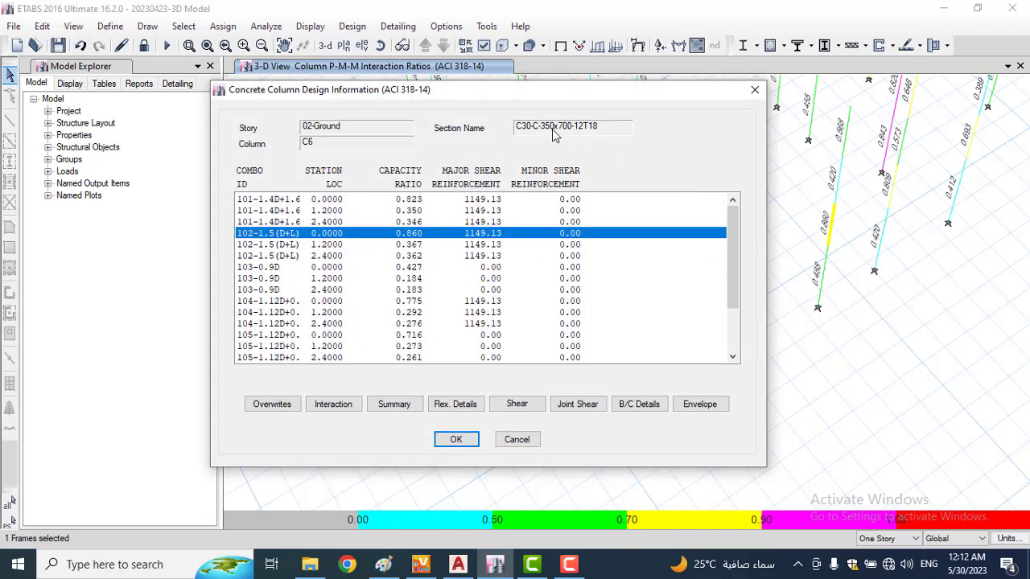
pyautogui.click(755, 90)
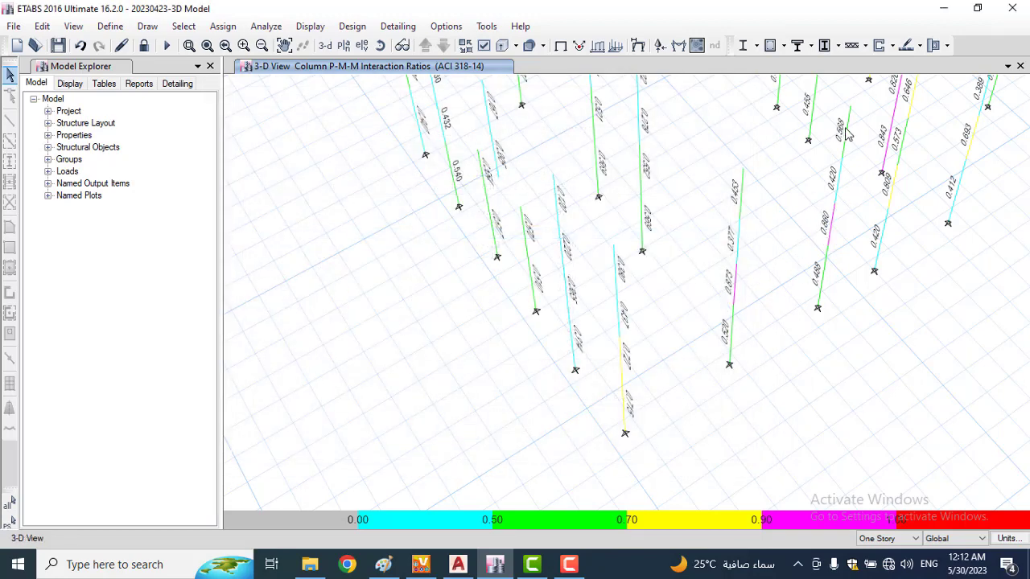
# Step: Reopen the concrete design information of column C6 at the 02-Ground storey to recheck its section name
pyautogui.scroll(-3, 835, 256)
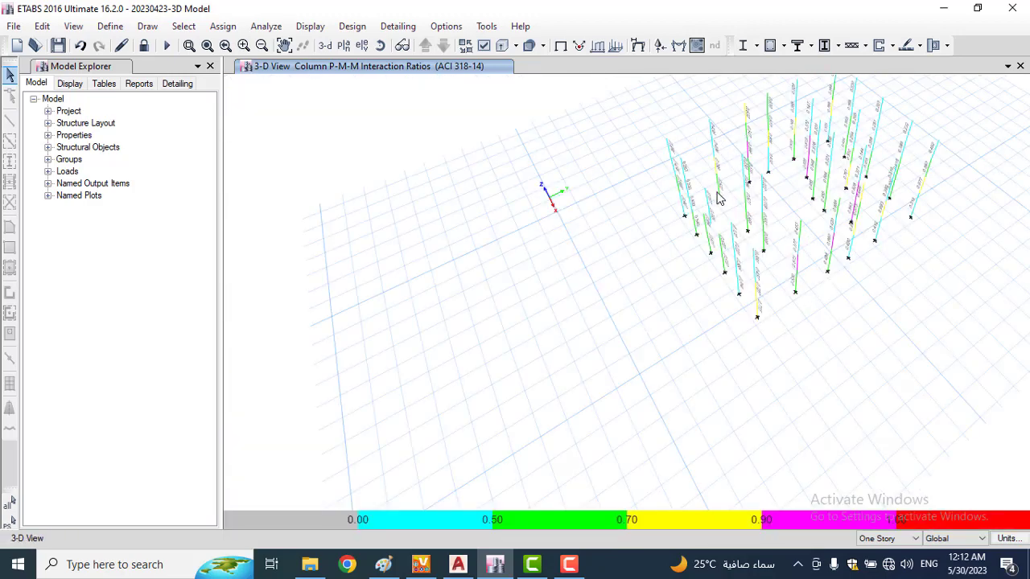
pyautogui.scroll(3, 825, 255)
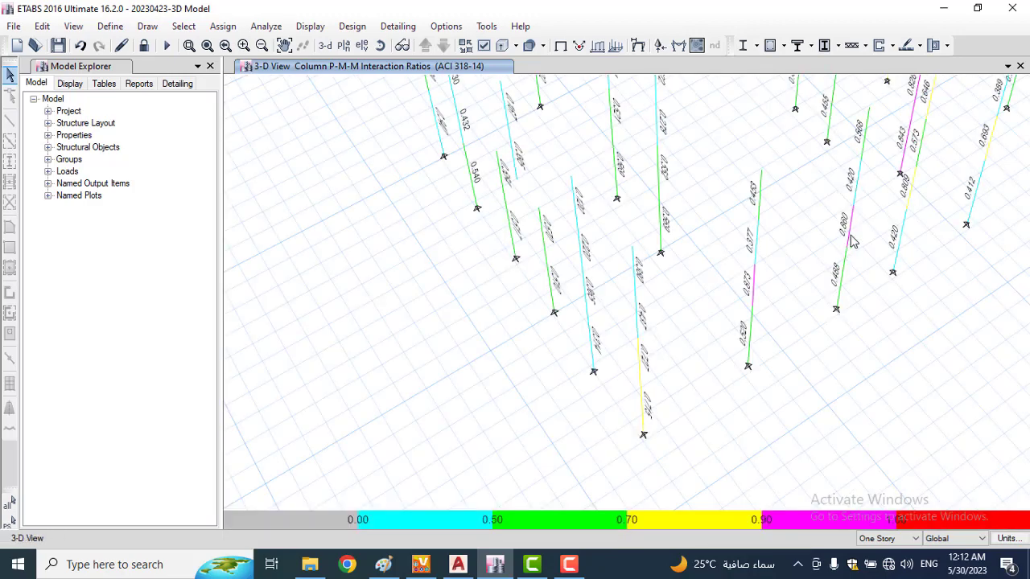
pyautogui.click(848, 241)
pyautogui.rightClick(849, 241)
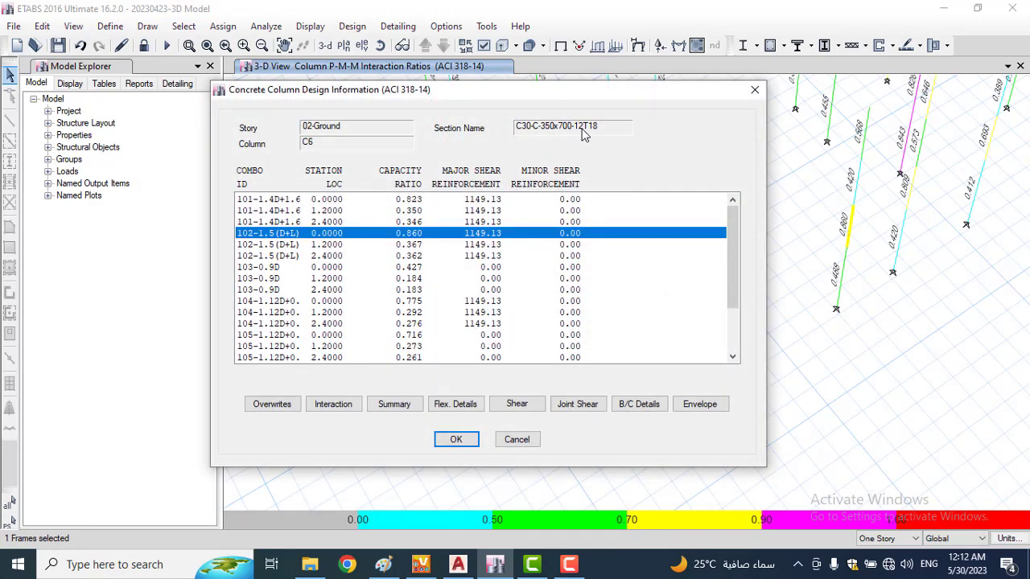
# Step: Check the section name of column C25 at the 02-Ground storey in its concrete design information
pyautogui.click(752, 88)
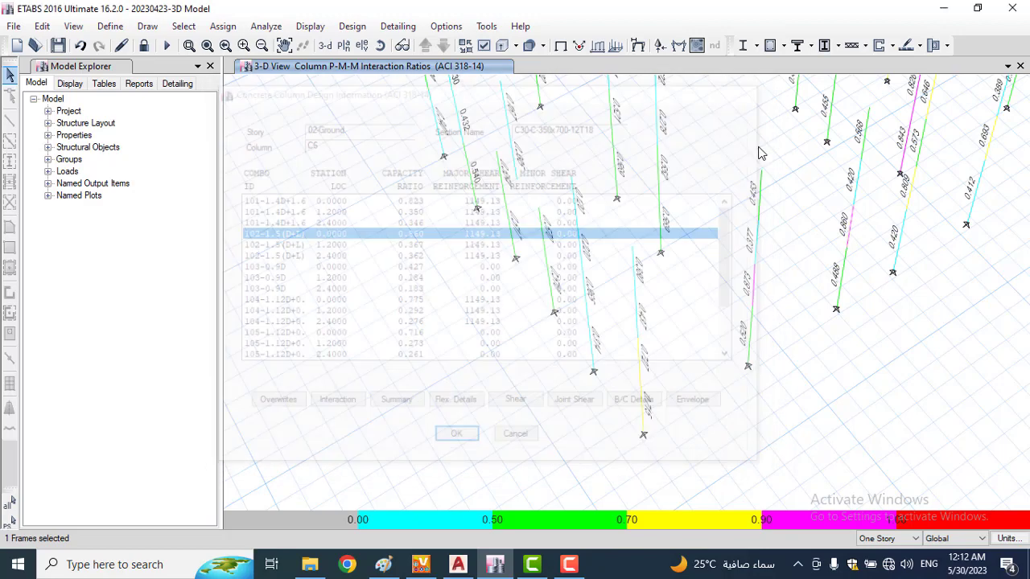
pyautogui.rightClick(752, 296)
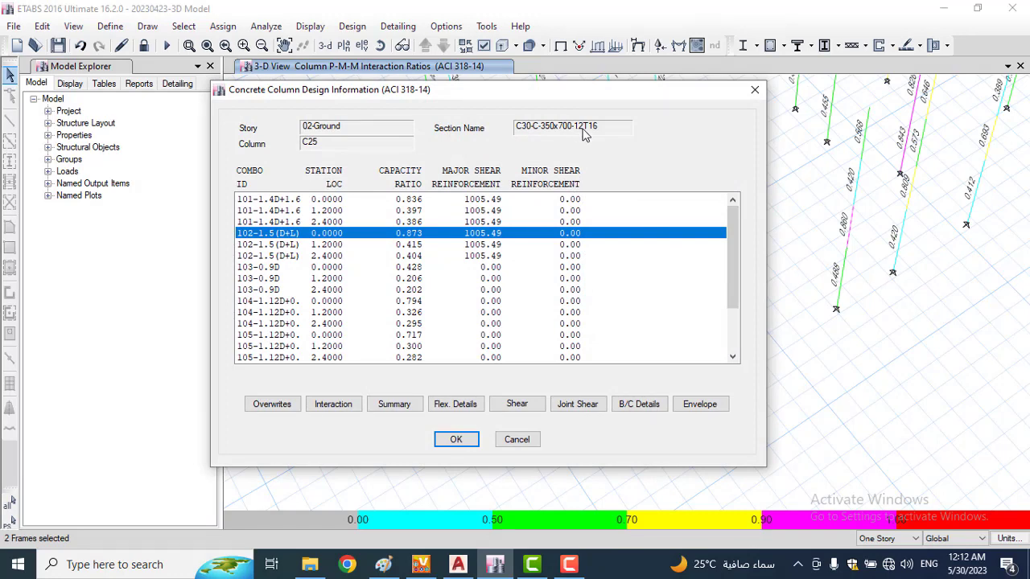
pyautogui.click(754, 91)
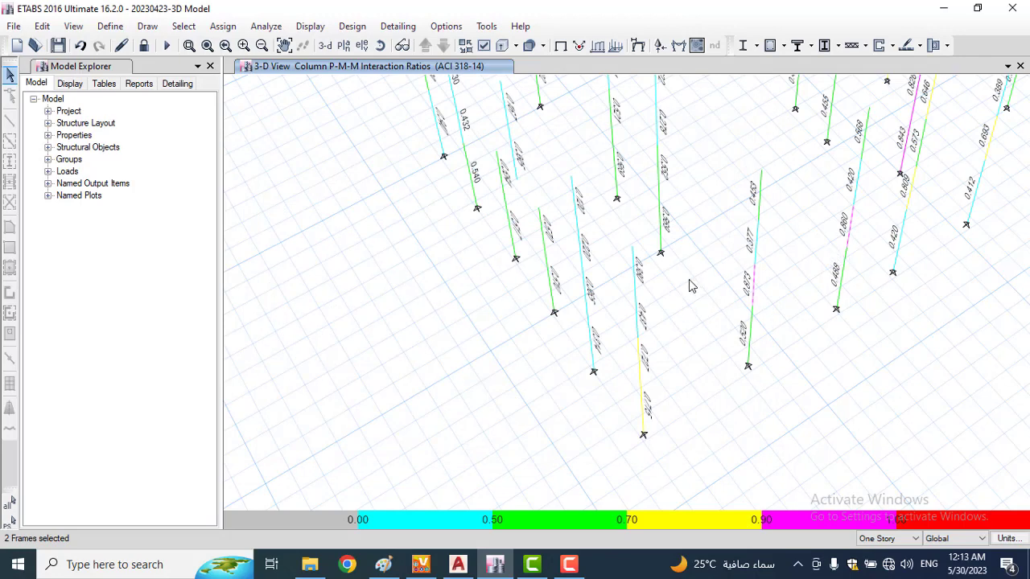
# Step: Unlock the model, deleting the analysis results, and assign section C30-C-350x700-12T16 to the segments of columns C6 and C25
pyautogui.click(143, 45)
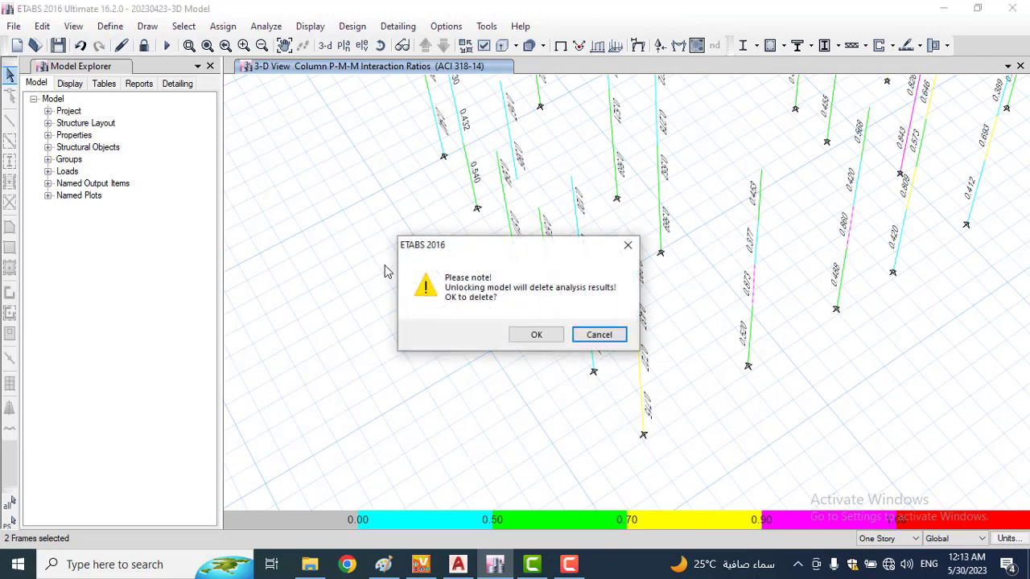
pyautogui.click(536, 335)
pyautogui.moveTo(883, 129); pyautogui.dragTo(843, 289)
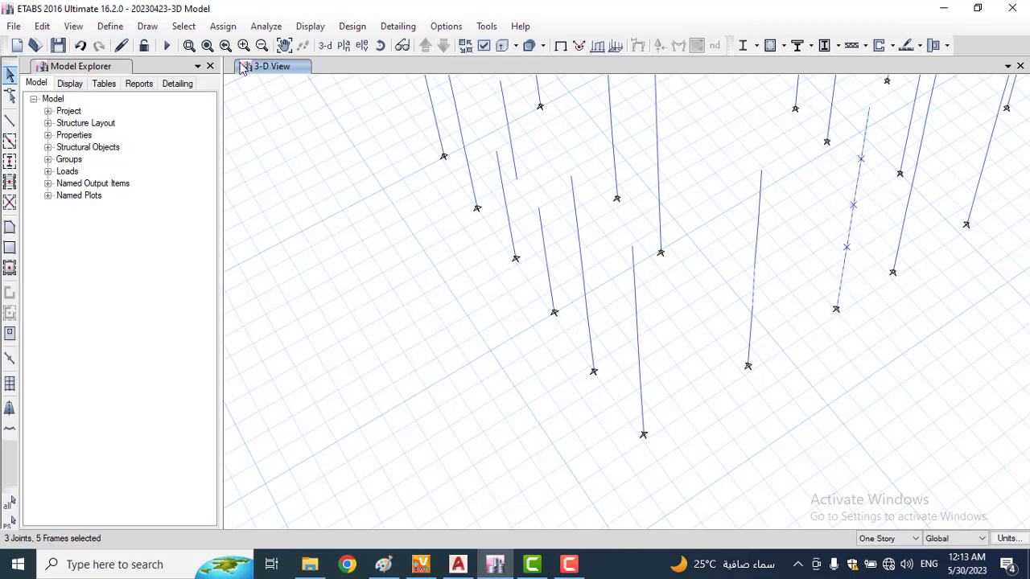
pyautogui.click(223, 27)
pyautogui.moveTo(246, 63)
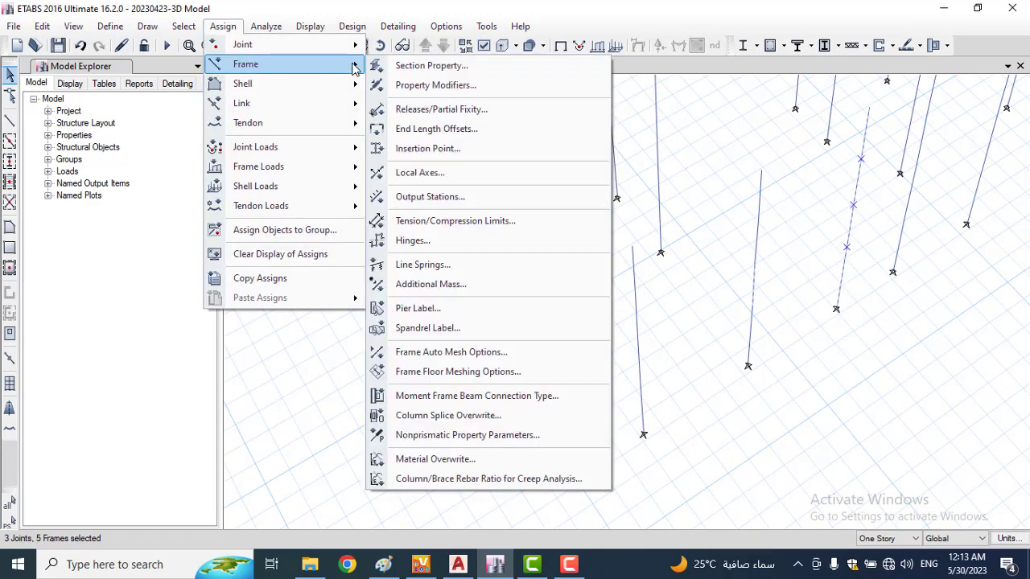
pyautogui.click(411, 66)
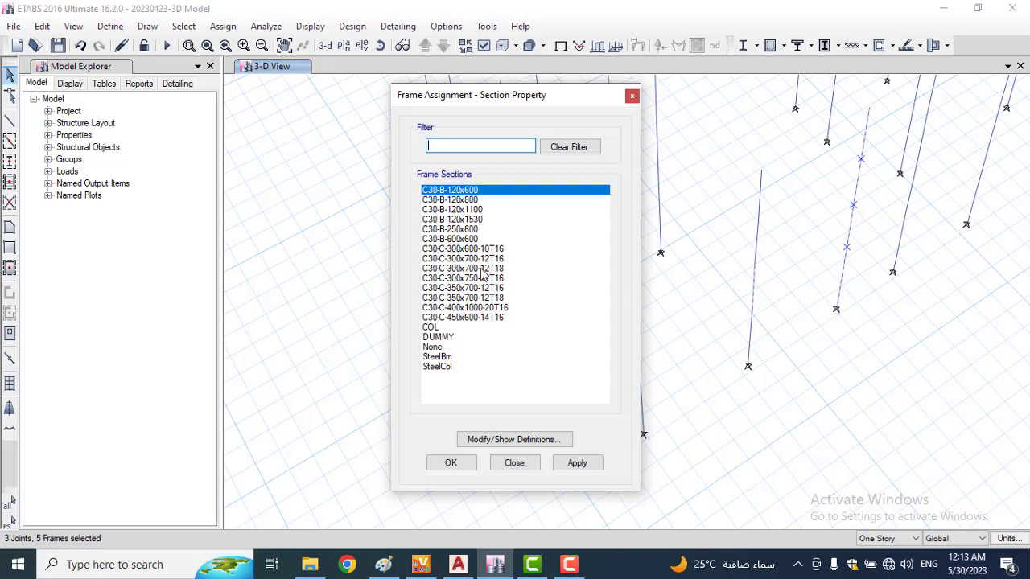
pyautogui.click(480, 291)
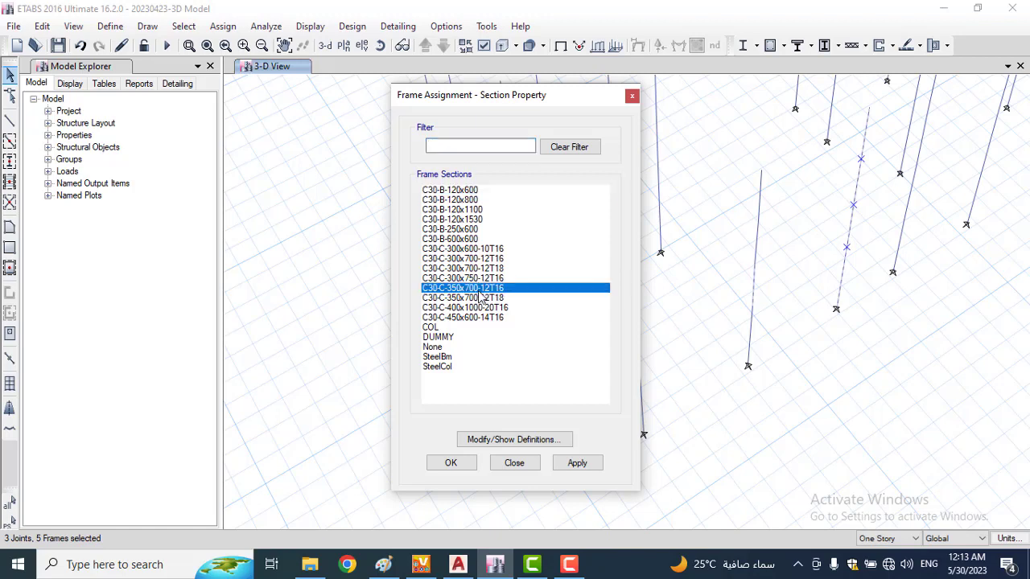
pyautogui.click(577, 463)
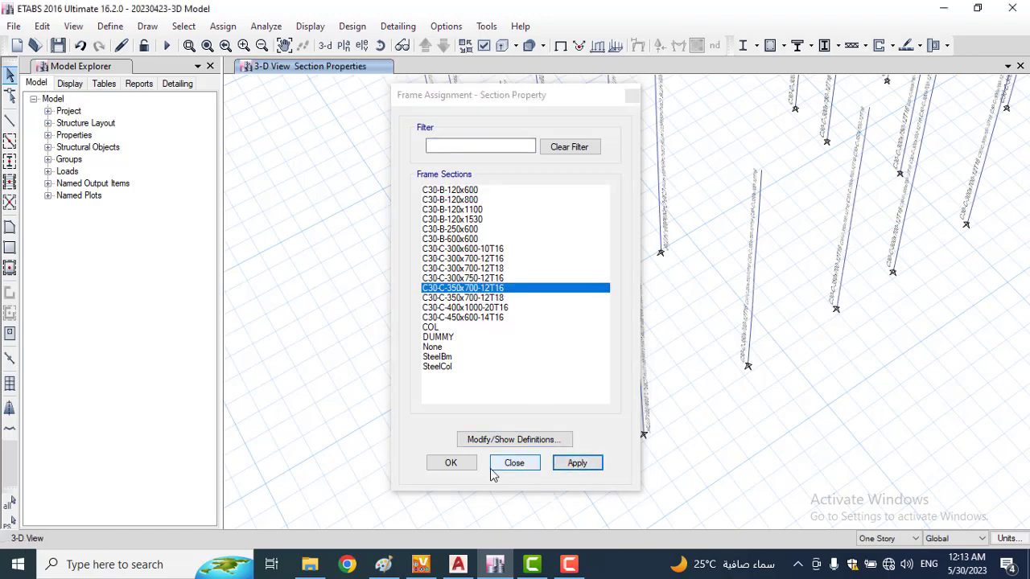
pyautogui.click(451, 465)
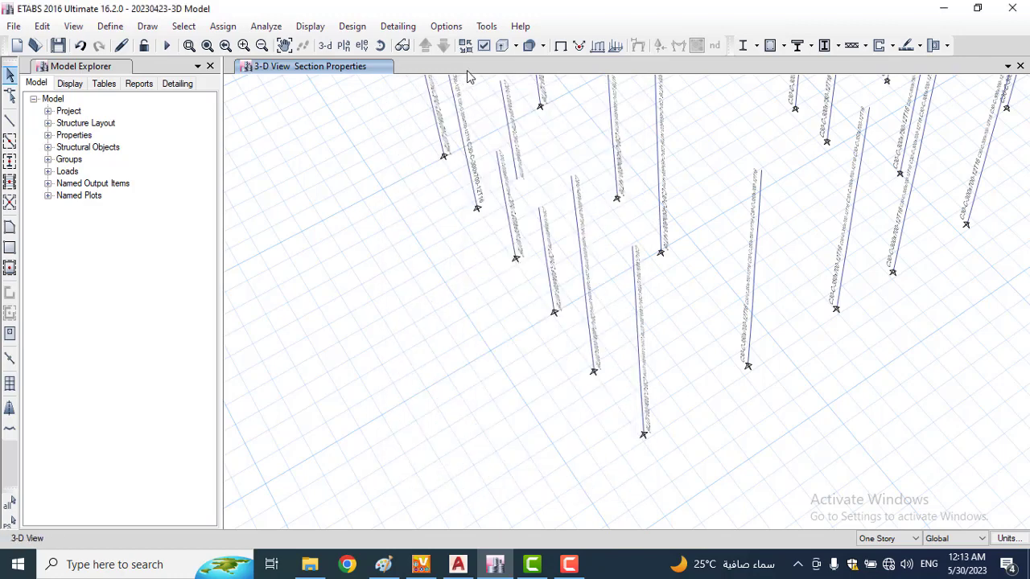
# Step: Clear the section labels, show the columns in extruded view and run the analysis
pyautogui.click(503, 47)
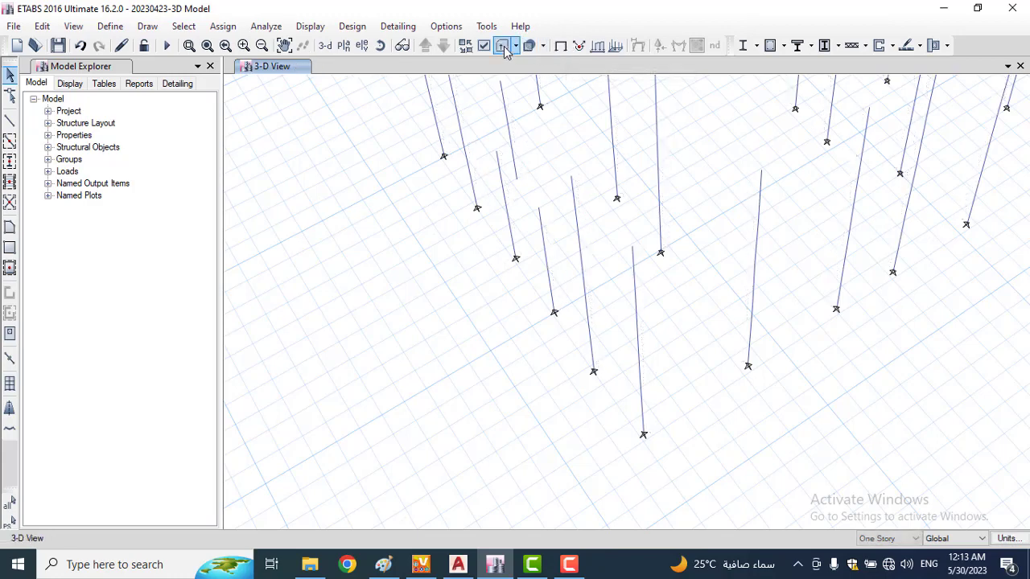
pyautogui.click(502, 47)
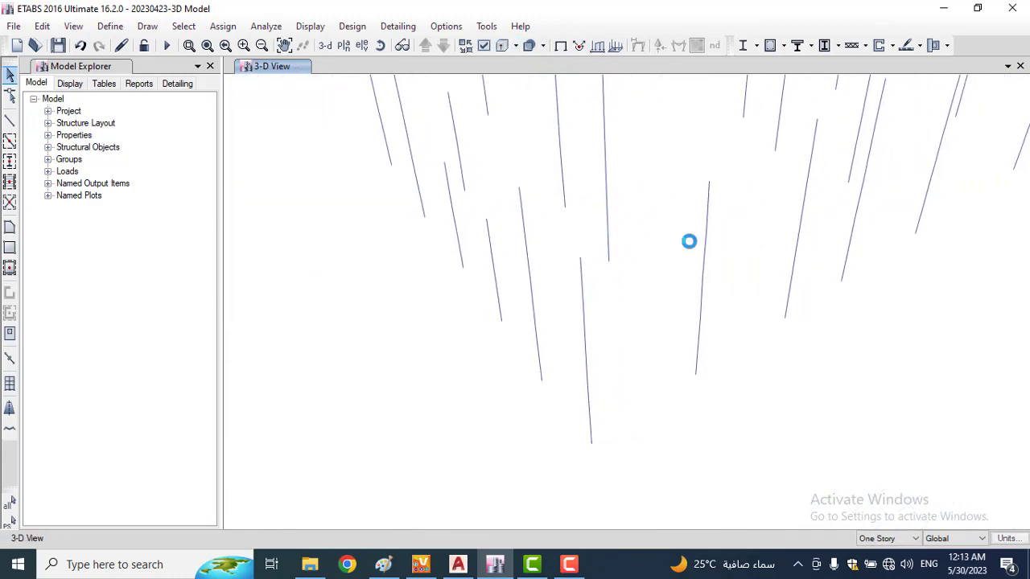
pyautogui.click(458, 564)
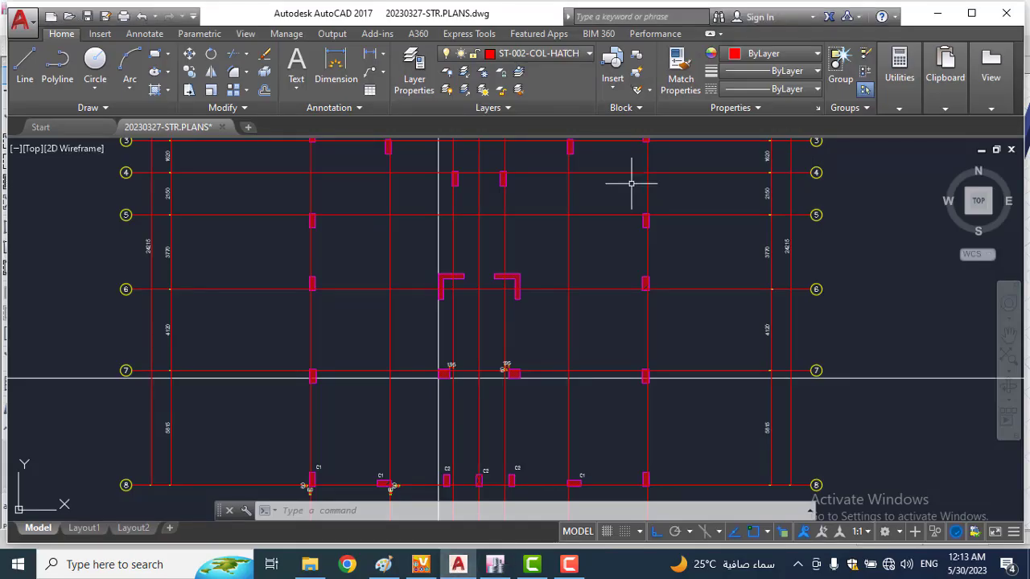
pyautogui.click(495, 564)
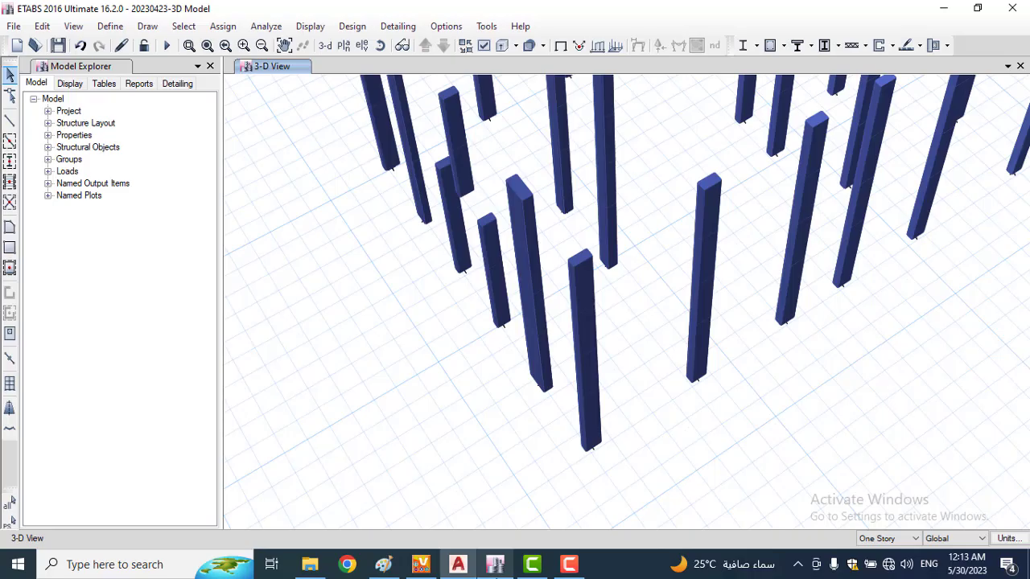
pyautogui.click(165, 46)
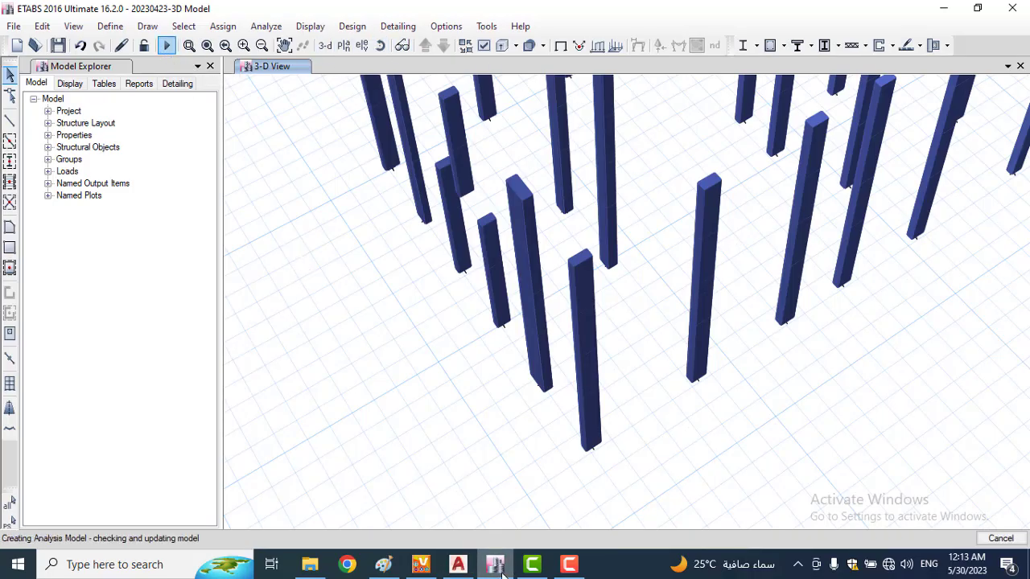
# Step: Switch to AutoCAD and examine the column plan and the neighbouring plans in the drawing
pyautogui.click(458, 564)
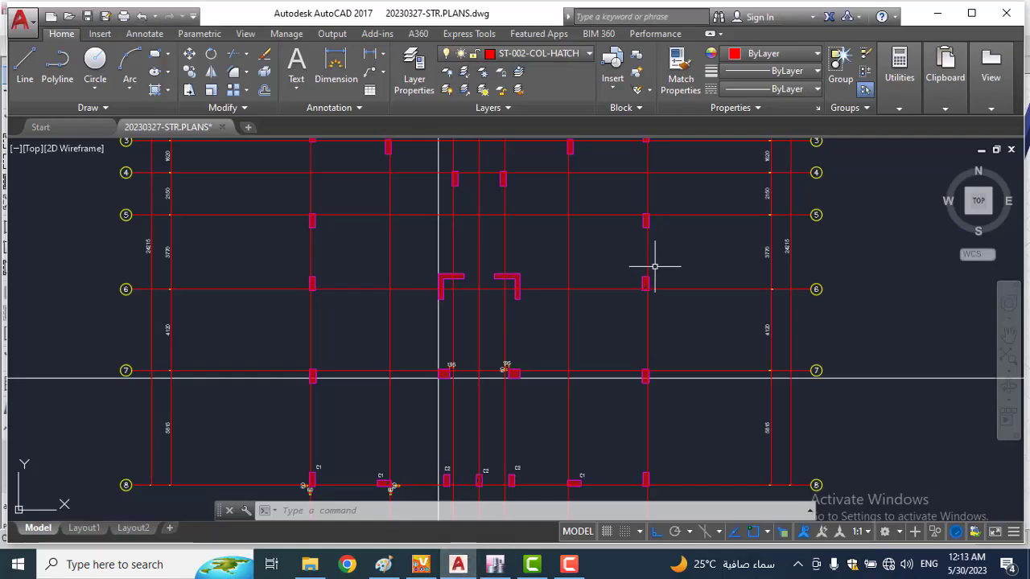
pyautogui.scroll(-2, 655, 266)
pyautogui.moveTo(692, 254); pyautogui.dragTo(656, 301, button='middle')
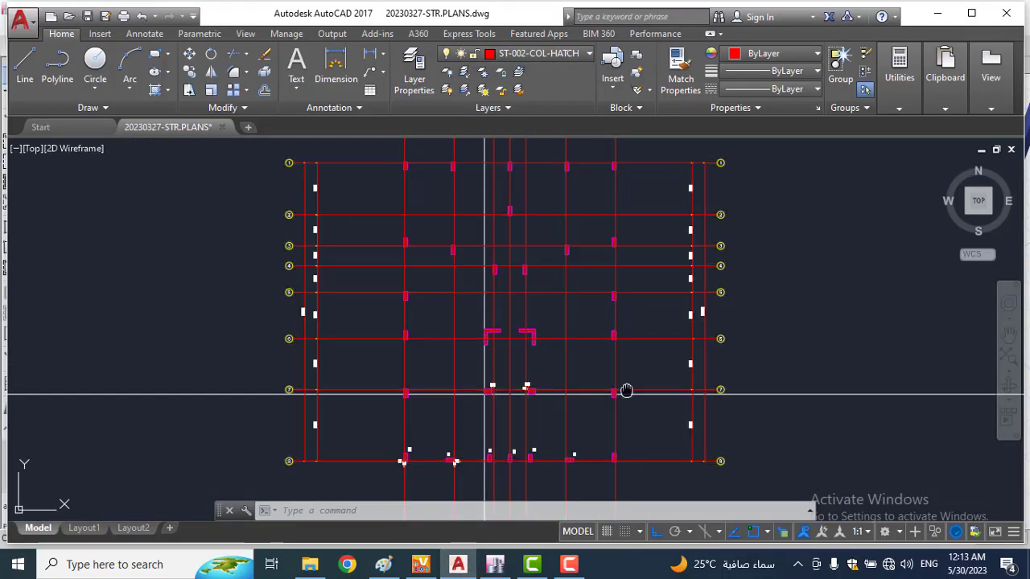
pyautogui.moveTo(627, 390); pyautogui.dragTo(637, 349, button='middle')
pyautogui.scroll(2, 636, 349)
pyautogui.moveTo(632, 236)
pyautogui.mouseDown(button='middle')
pyautogui.moveTo(635, 357)
pyautogui.moveTo(625, 209)
pyautogui.mouseUp(button='middle')
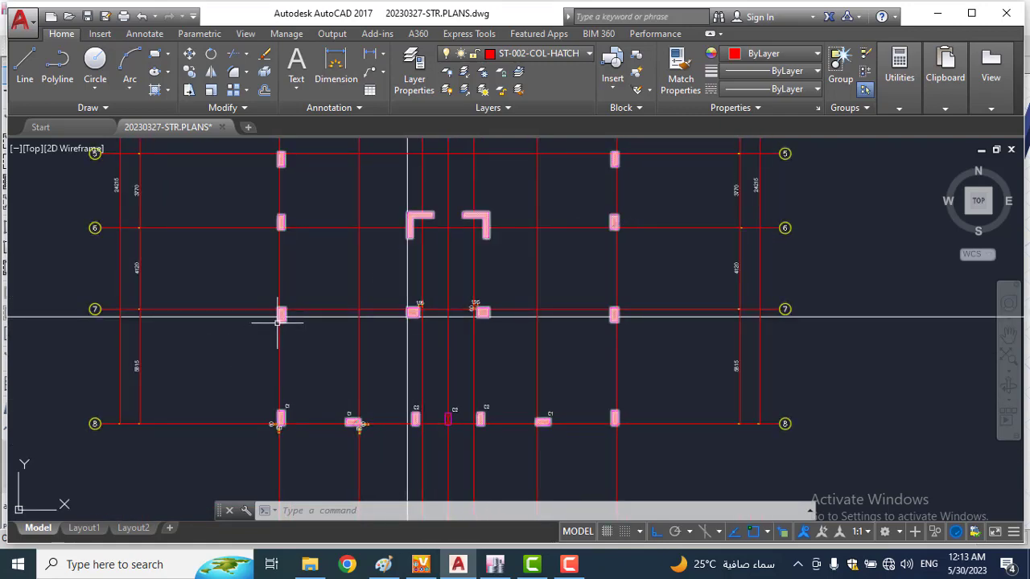
pyautogui.scroll(-2, 338, 345)
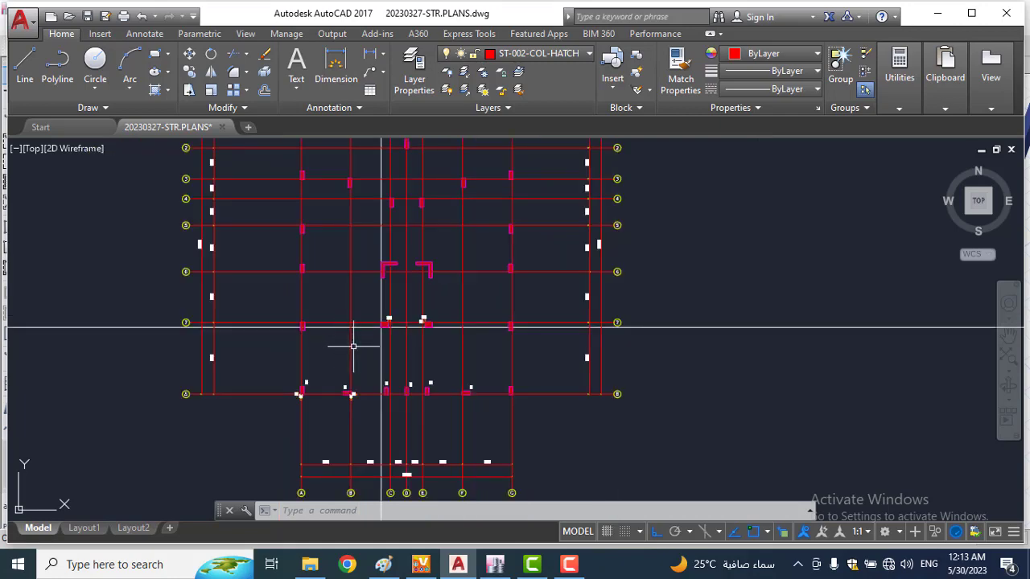
pyautogui.scroll(-2, 633, 337)
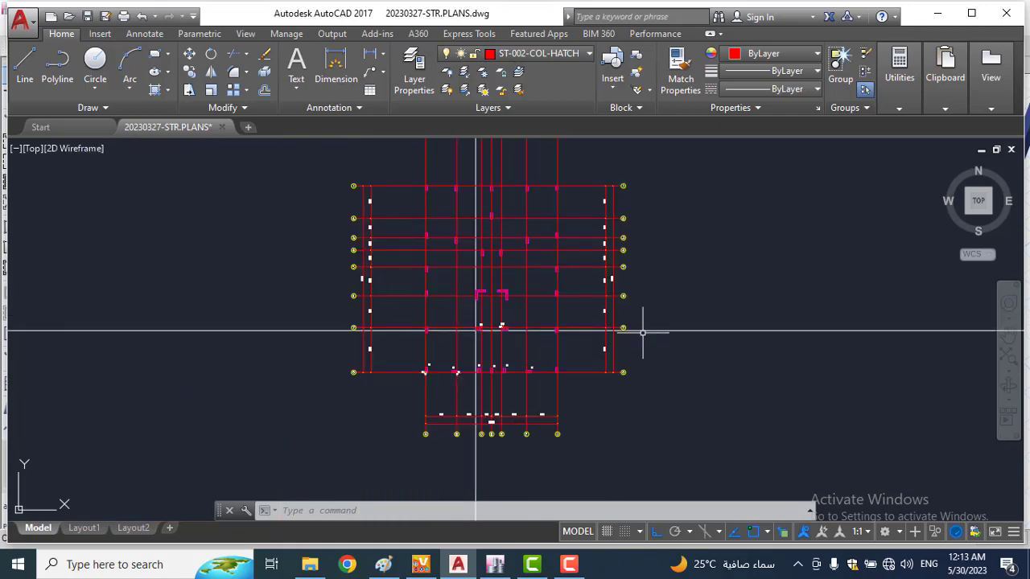
pyautogui.moveTo(655, 281); pyautogui.dragTo(413, 328, button='middle')
pyautogui.scroll(-3, 490, 317)
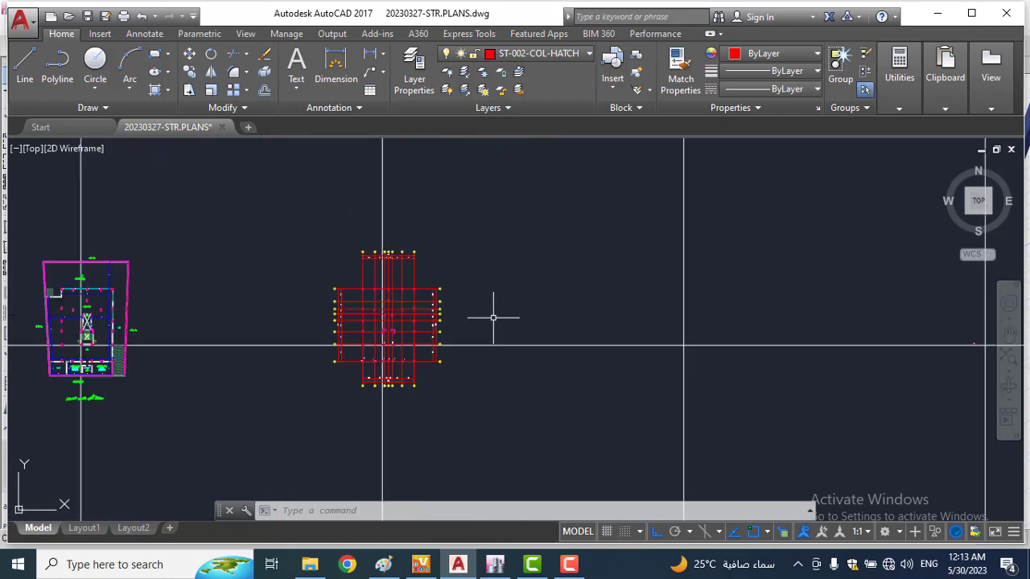
pyautogui.scroll(-3, 493, 314)
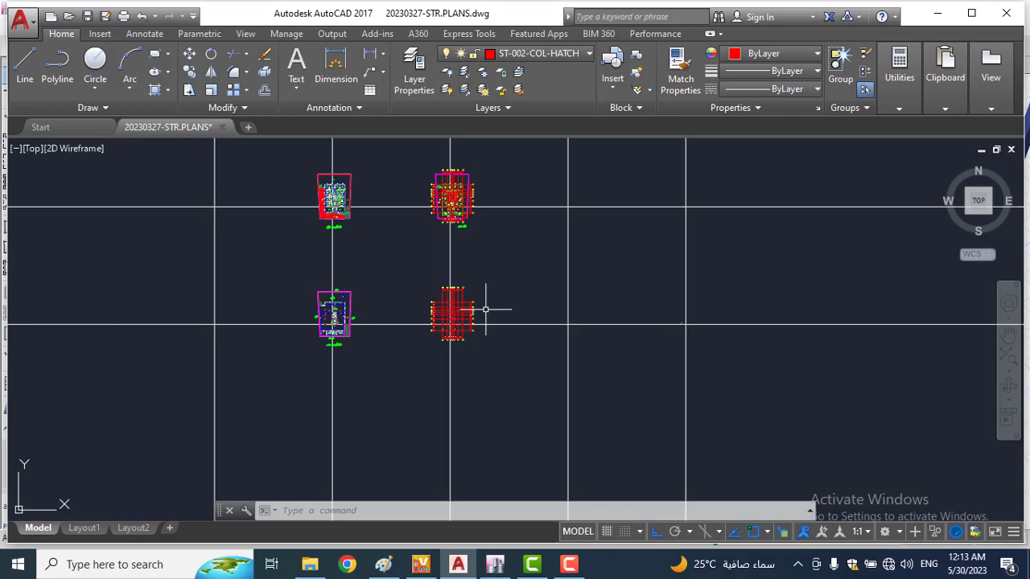
# Step: Switch back to ETABS, turn off the extruded view and run the concrete frame design check
pyautogui.click(495, 564)
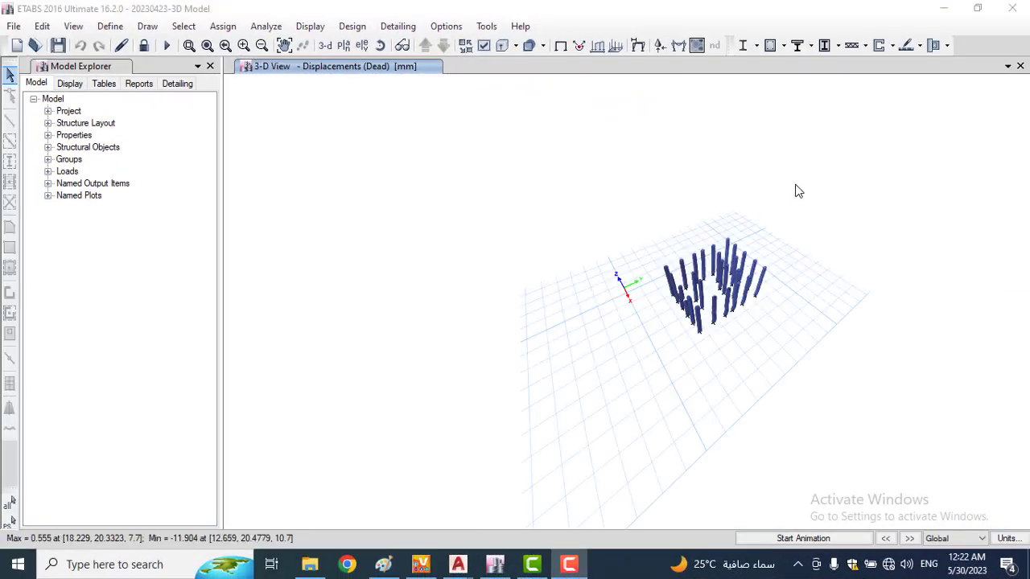
pyautogui.moveTo(796, 184); pyautogui.dragTo(838, 235)
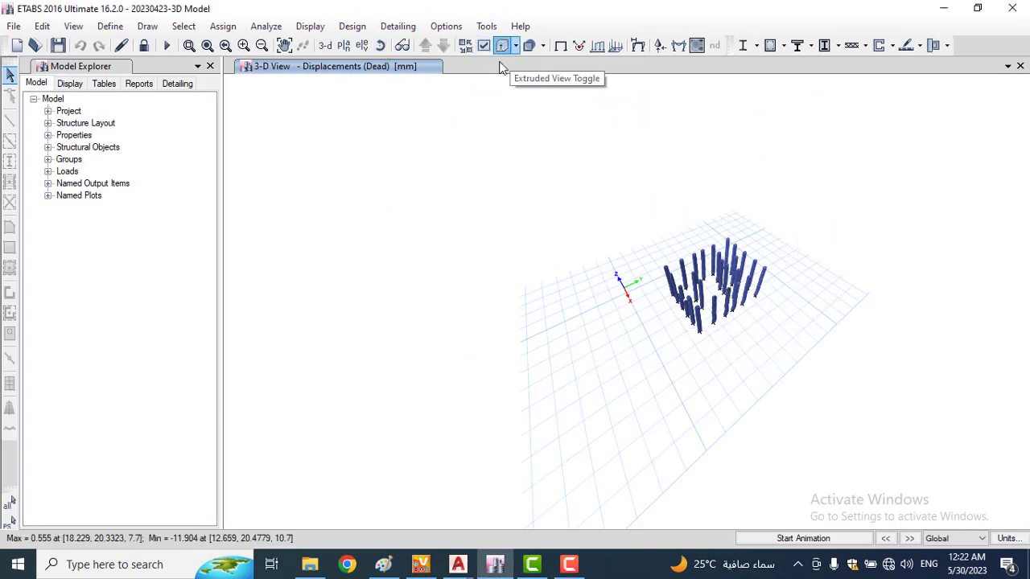
pyautogui.click(501, 46)
pyautogui.moveTo(851, 204); pyautogui.dragTo(587, 361)
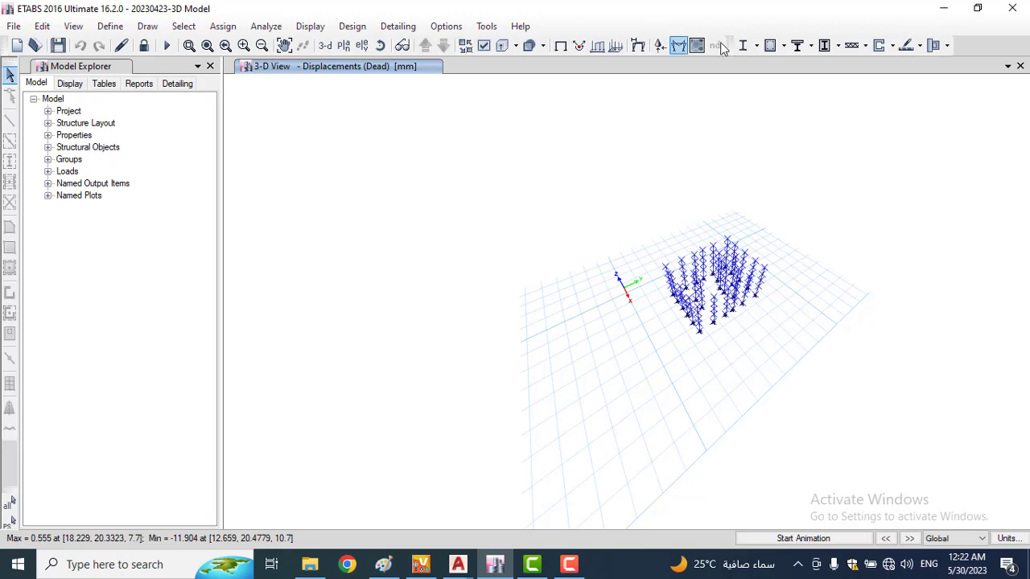
pyautogui.click(770, 46)
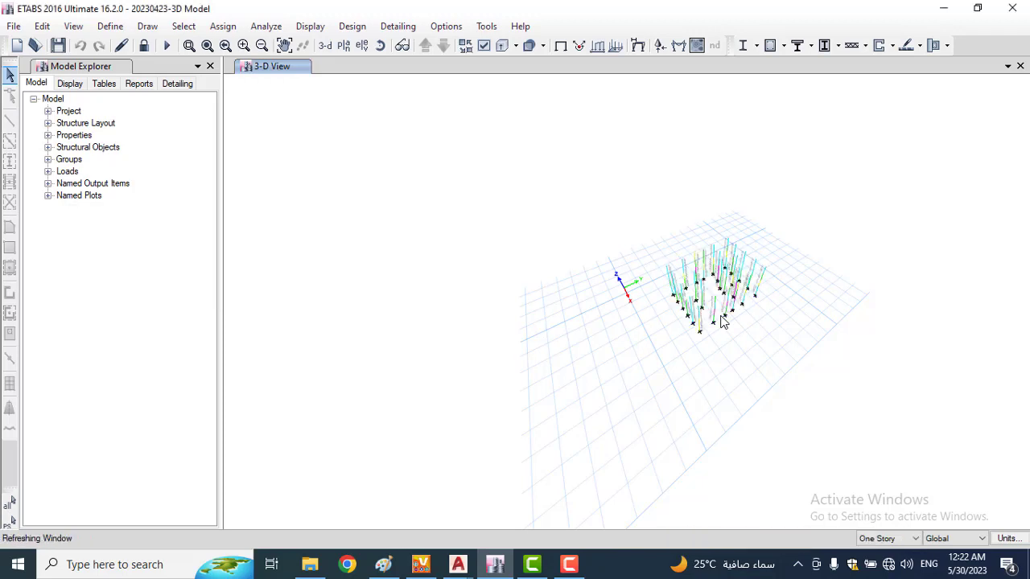
# Step: Display the Column P-M-M Interaction Ratios as the concrete frame design output
pyautogui.click(778, 46)
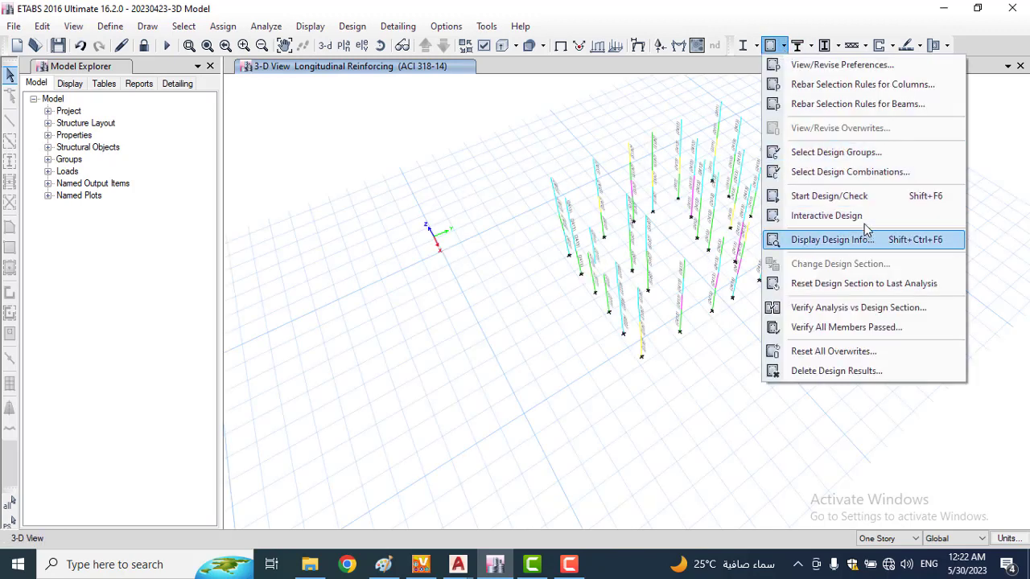
pyautogui.click(850, 238)
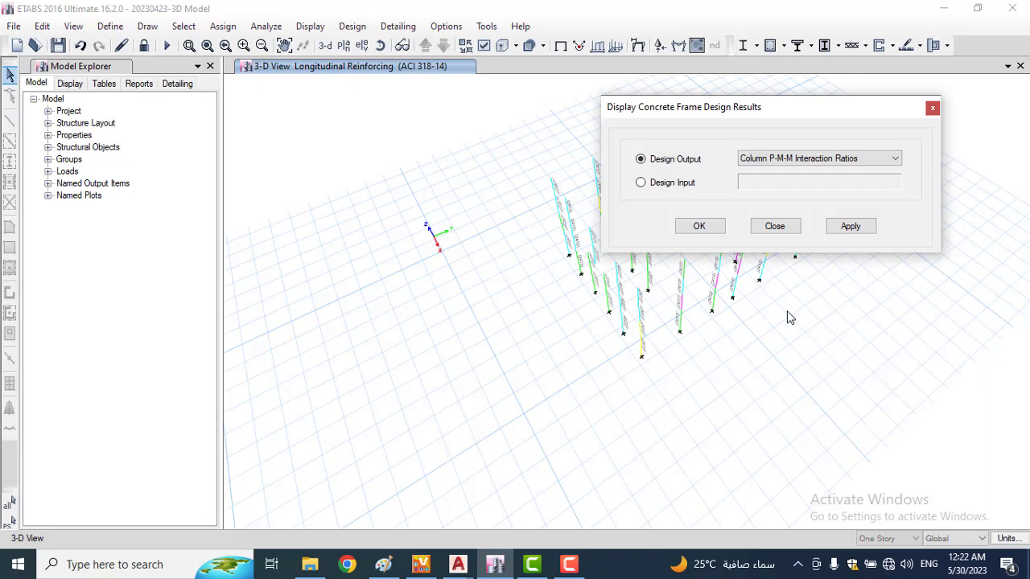
pyautogui.click(850, 226)
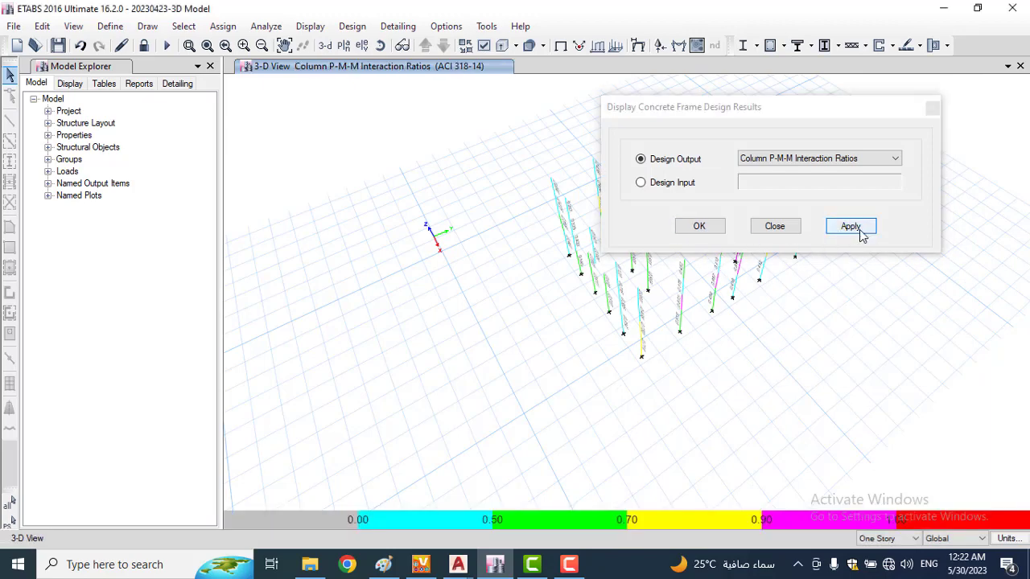
# Step: Check the section names of column C25 at 01-Basement and column C6 at 02-Ground in their concrete design information
pyautogui.scroll(4, 687, 321)
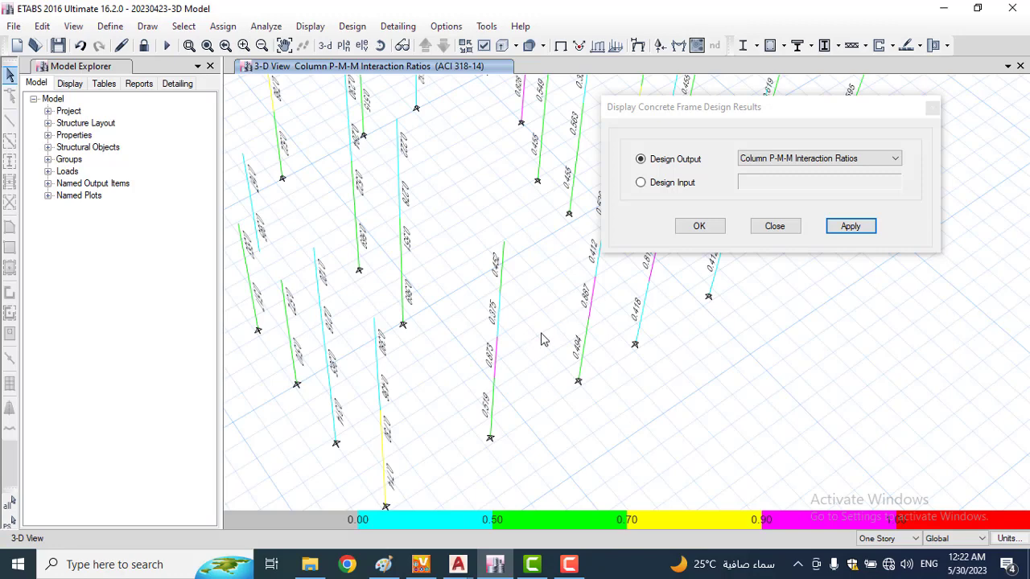
pyautogui.scroll(-3, 546, 341)
pyautogui.scroll(3, 515, 368)
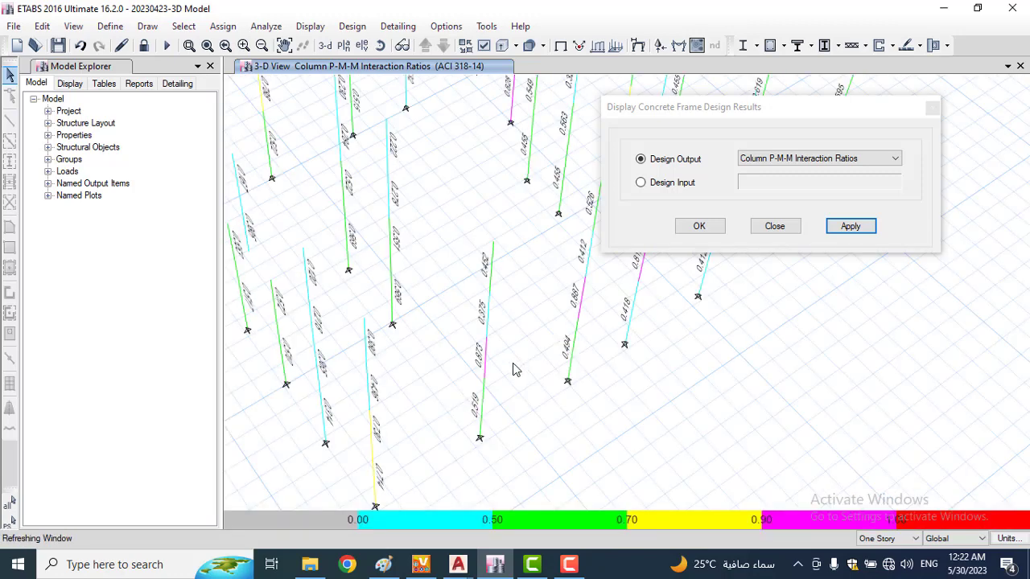
pyautogui.rightClick(483, 411)
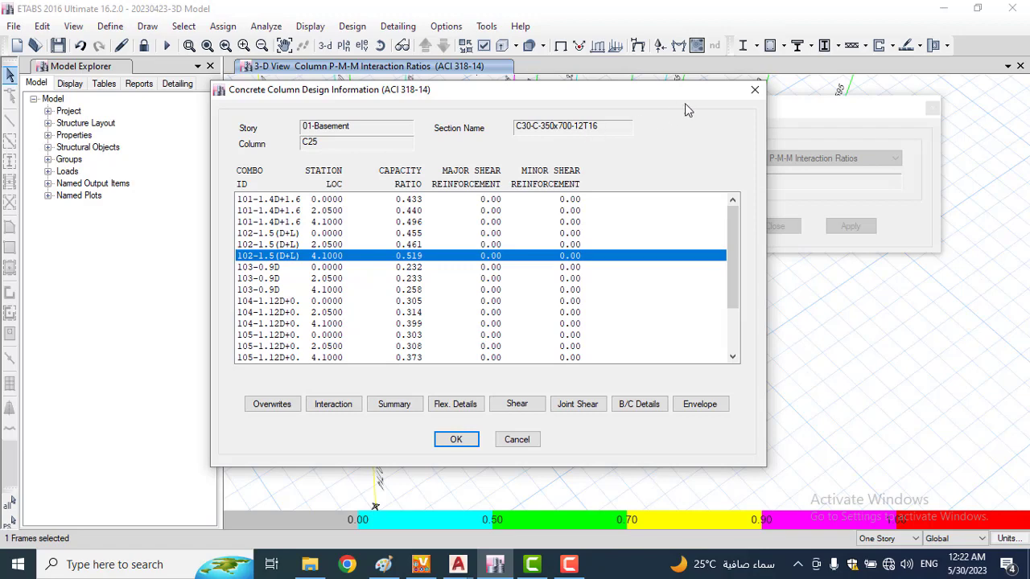
pyautogui.click(754, 89)
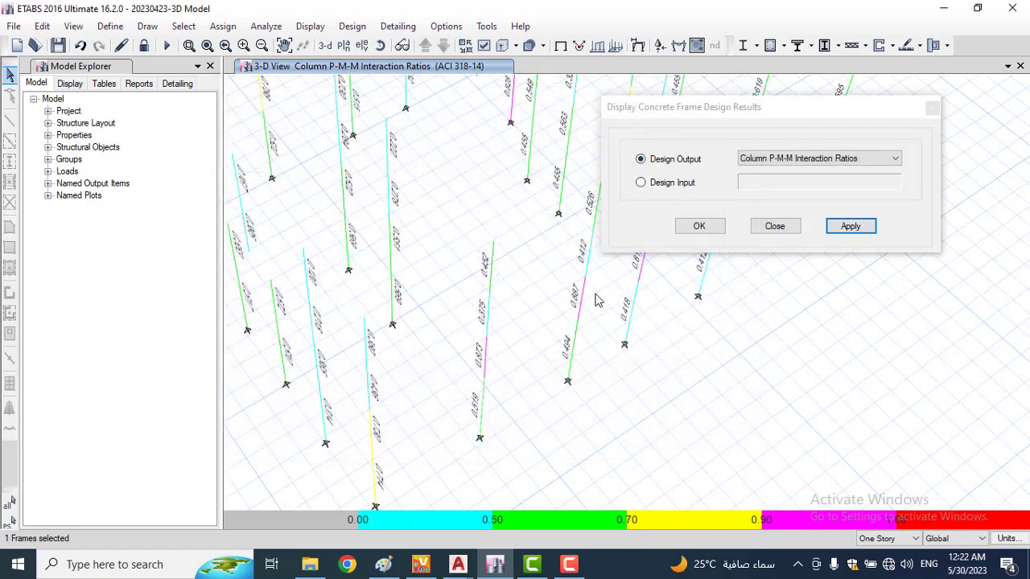
pyautogui.rightClick(585, 305)
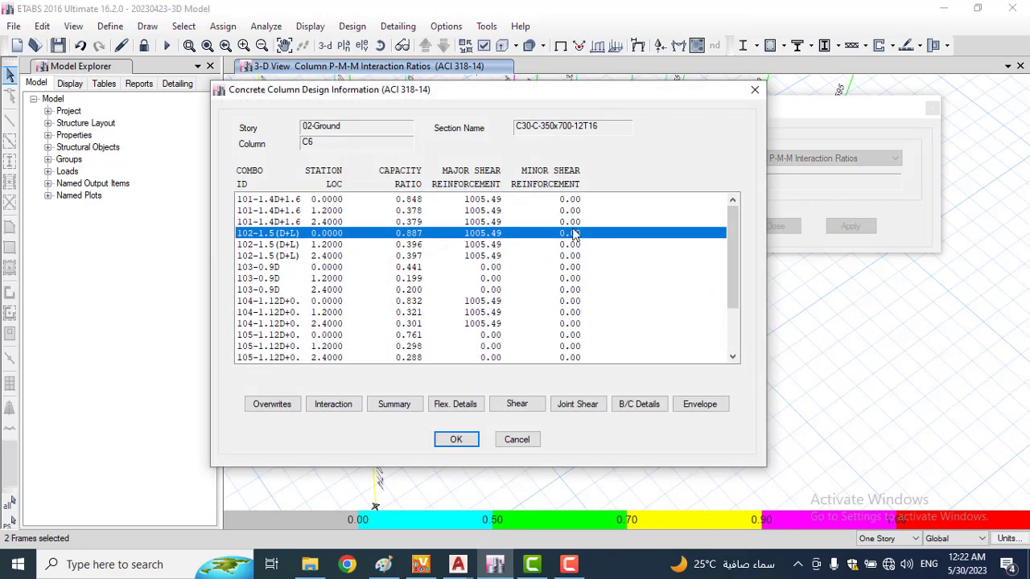
pyautogui.click(755, 92)
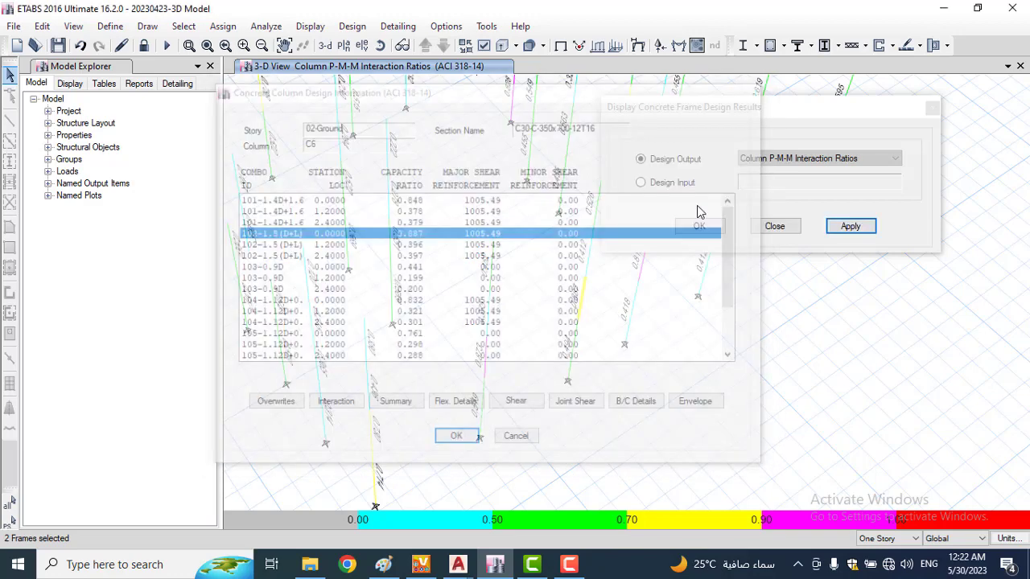
# Step: Check the section name of column C16 at 01-Basement in its concrete design information
pyautogui.keyDown('shift'); pyautogui.moveTo(495, 236); pyautogui.dragTo(538, 281, button='middle'); pyautogui.keyUp('shift')
pyautogui.scroll(5, 512, 266)
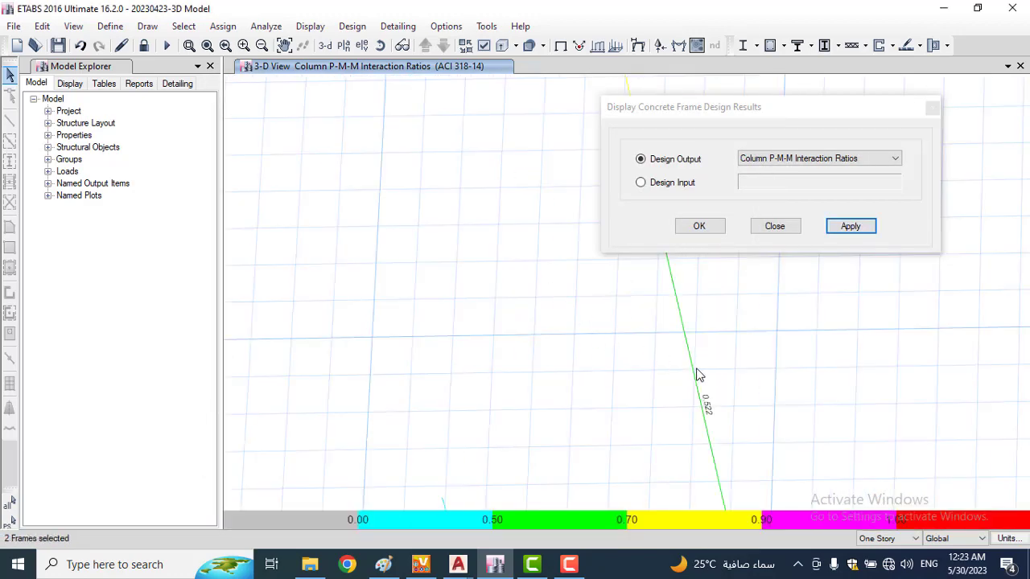
pyautogui.rightClick(697, 374)
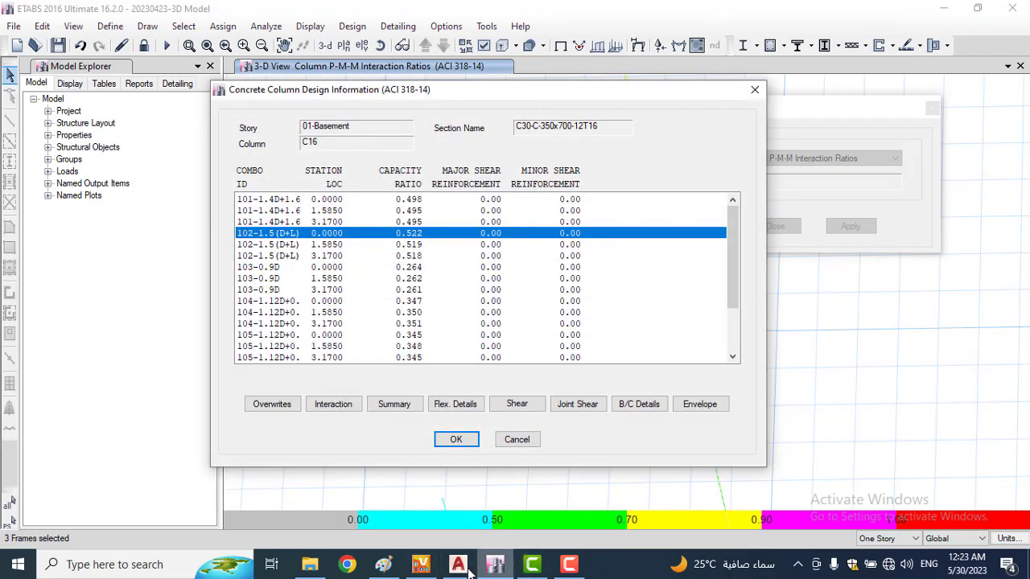
# Step: Switch to AutoCAD and change the label of the middle column on grid 8, at axis D, to C3
pyautogui.moveTo(465, 570)
pyautogui.click(369, 531)
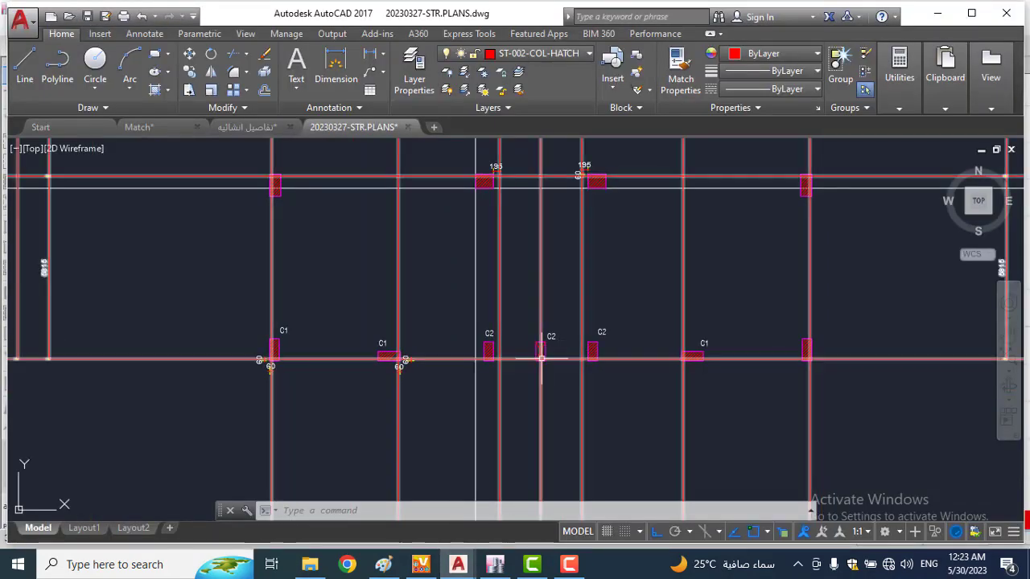
pyautogui.scroll(2, 541, 354)
pyautogui.scroll(1, 540, 355)
pyautogui.click(604, 293)
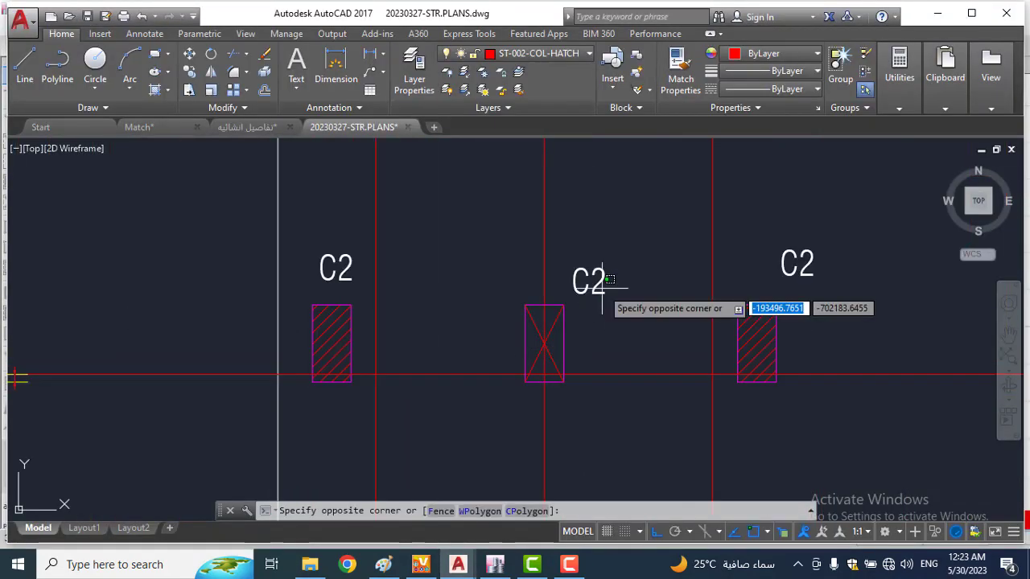
pyautogui.click(604, 293)
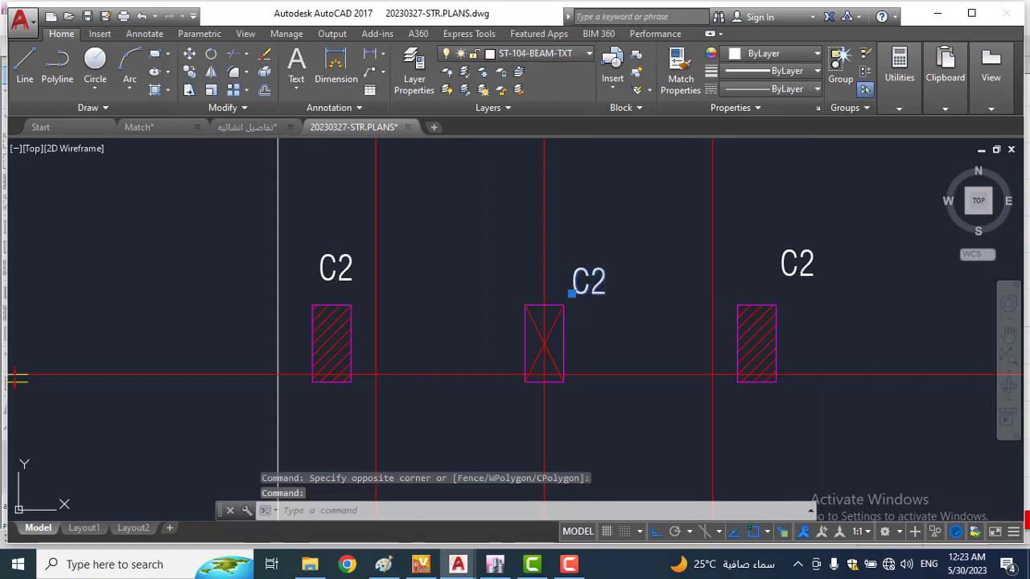
pyautogui.doubleClick(594, 288)
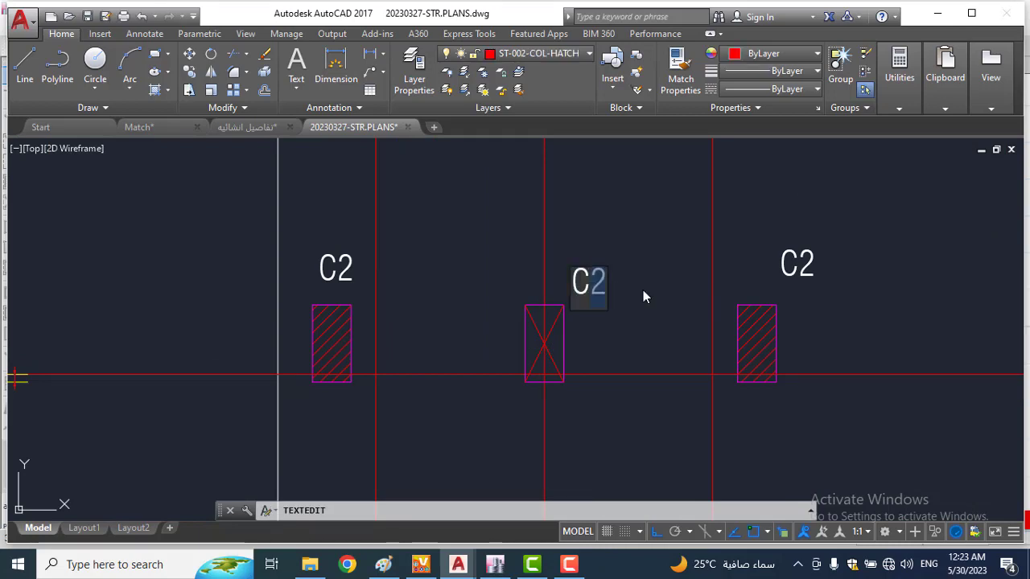
pyautogui.write('3')
pyautogui.press('Return')
pyautogui.scroll(-4, 611, 293)
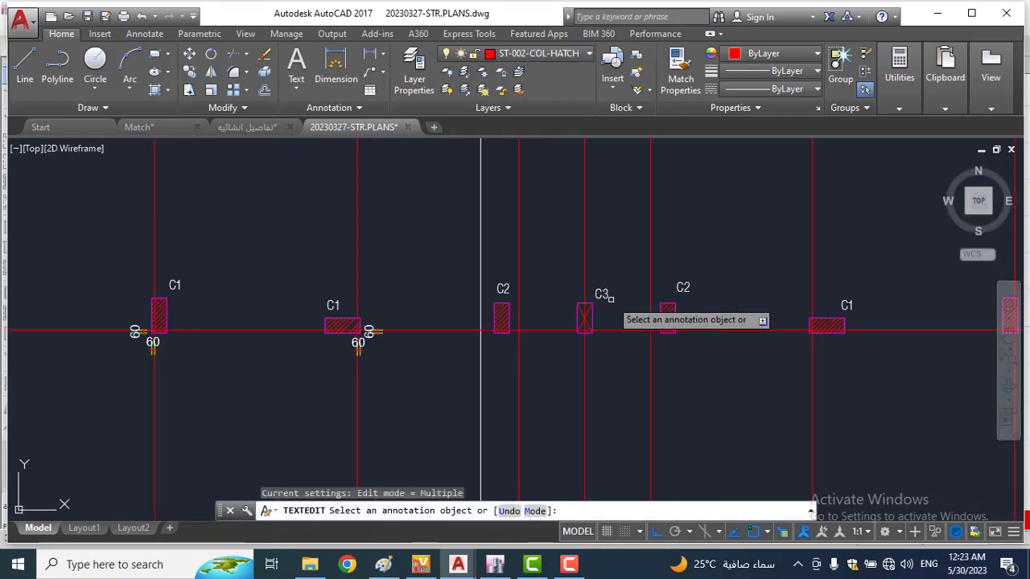
pyautogui.press('Escape')
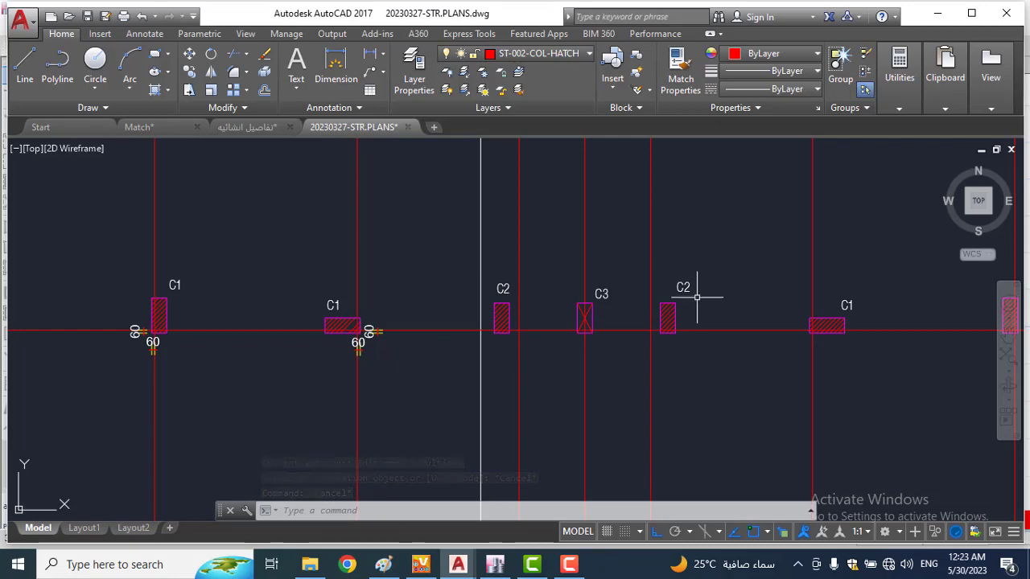
# Step: Copy the C3 label and paste it beside the column at grid G-7
pyautogui.scroll(-4, 591, 393)
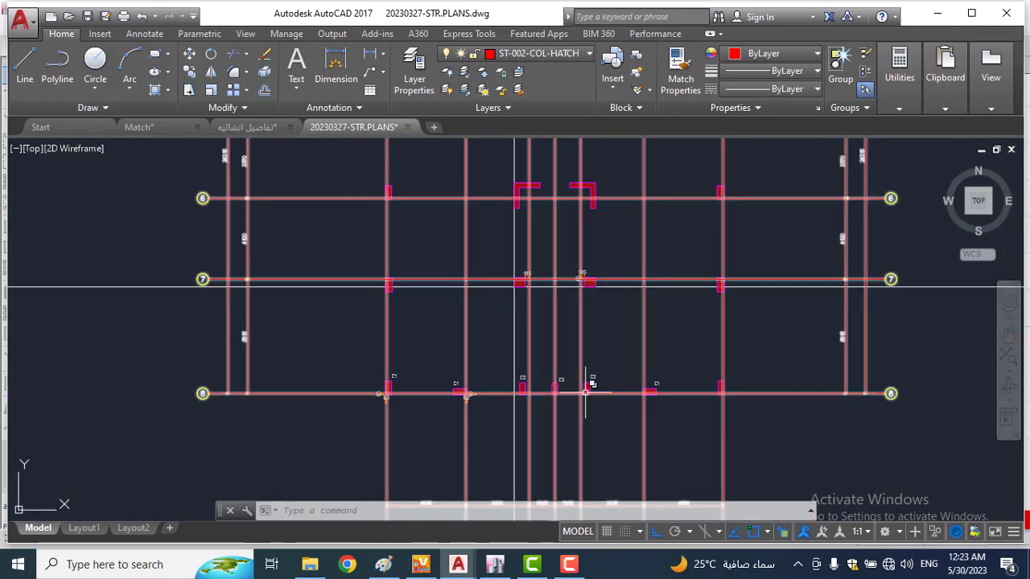
pyautogui.scroll(2, 568, 389)
pyautogui.click(556, 367)
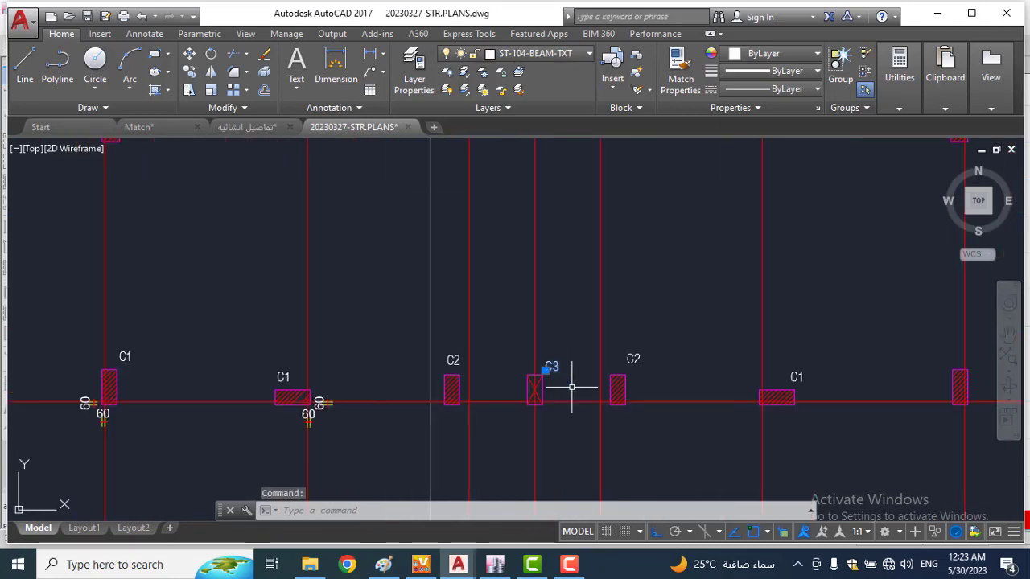
pyautogui.hotkey('ctrl', 'c')
pyautogui.scroll(-4, 494, 393)
pyautogui.scroll(5, 609, 327)
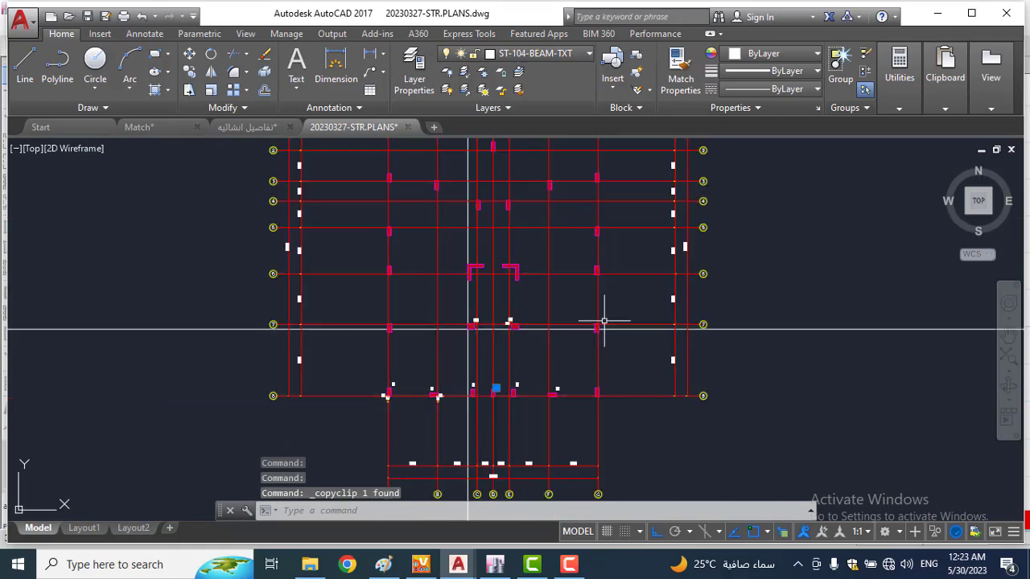
pyautogui.hotkey('ctrl', 'v')
pyautogui.scroll(3, 563, 328)
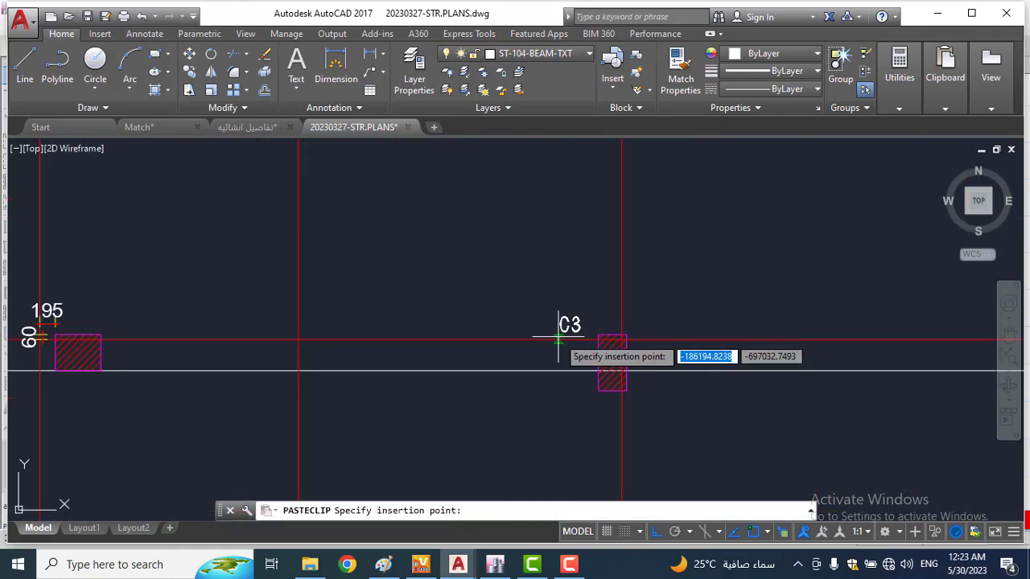
pyautogui.click(566, 335)
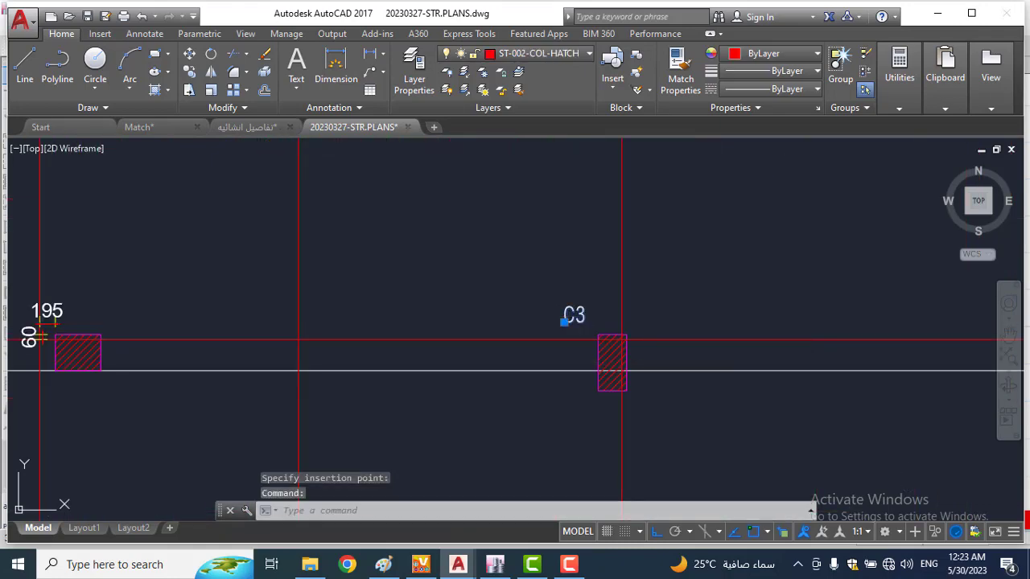
# Step: Change the pasted label beside the column at grid G-7 to C4
pyautogui.doubleClick(582, 319)
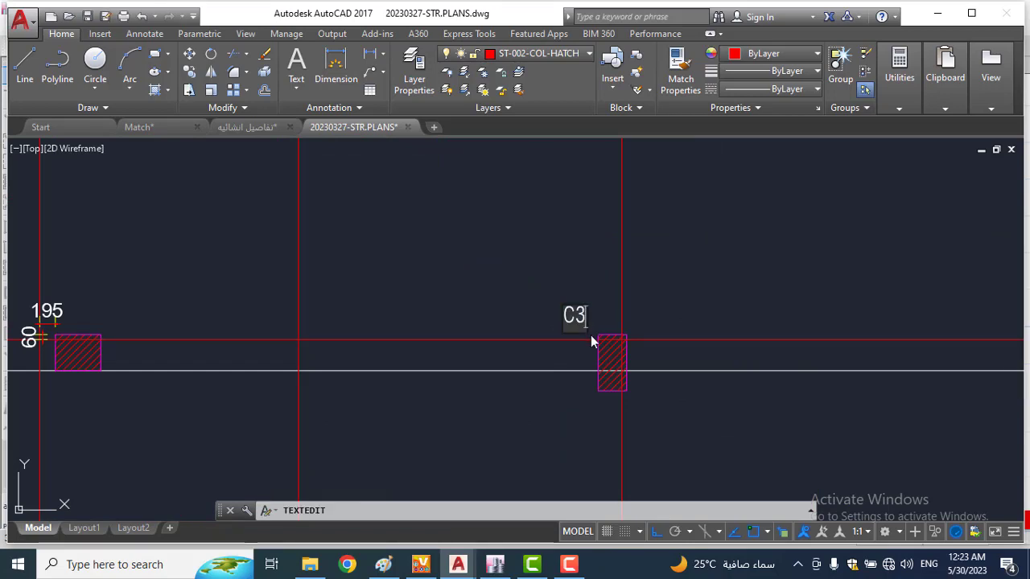
pyautogui.press('BackSpace')
pyautogui.write('4')
pyautogui.press('Return')
pyautogui.scroll(-5, 603, 313)
pyautogui.press('Escape')
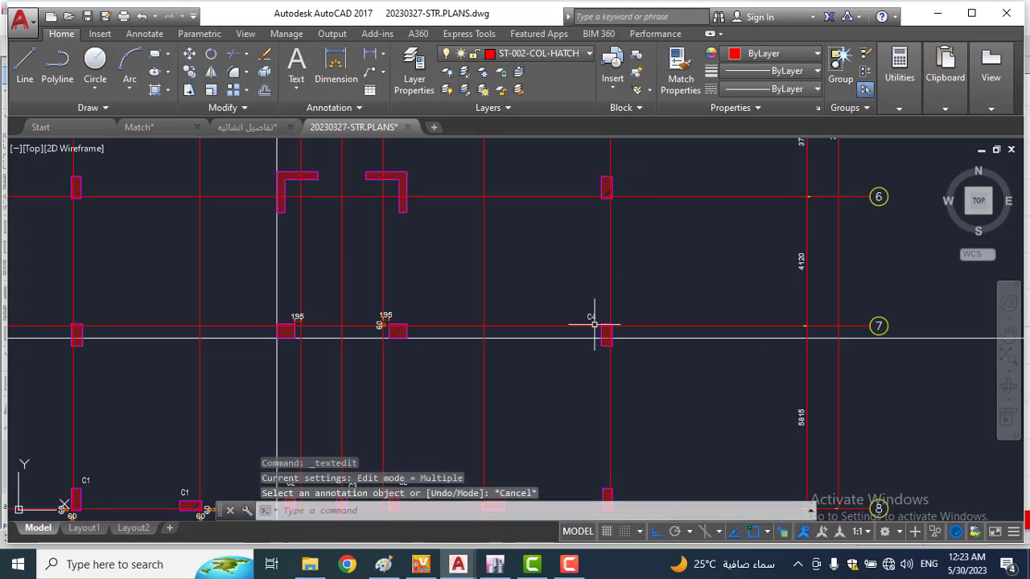
# Step: Copy the C4 label, using the G-7 column's upper-left corner as base point, to the columns at grids G-6 and A-6
pyautogui.click(591, 319)
pyautogui.hotkey('ctrl', 'shift', 'c')
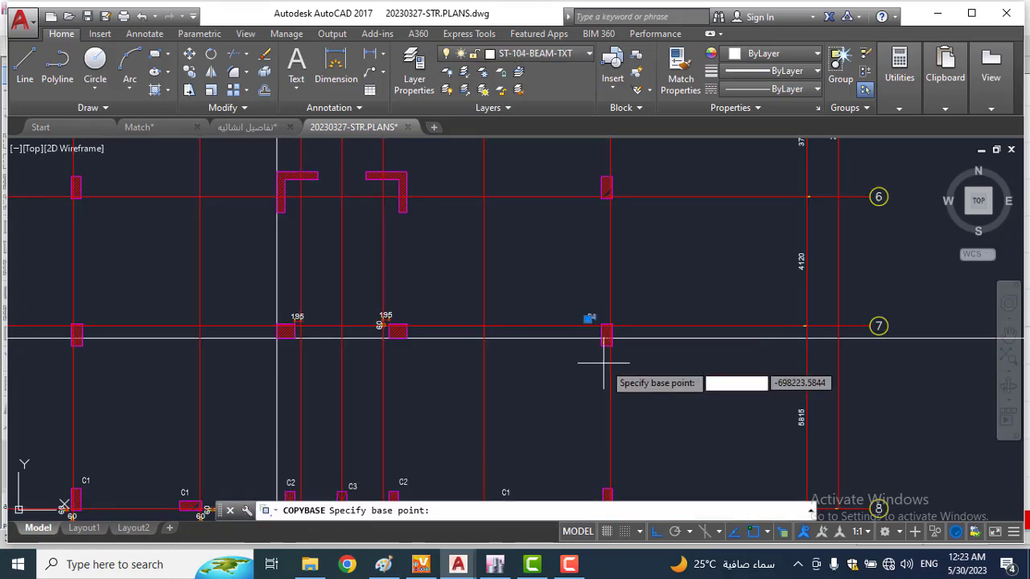
pyautogui.scroll(5, 604, 329)
pyautogui.click(587, 277)
pyautogui.scroll(-5, 563, 366)
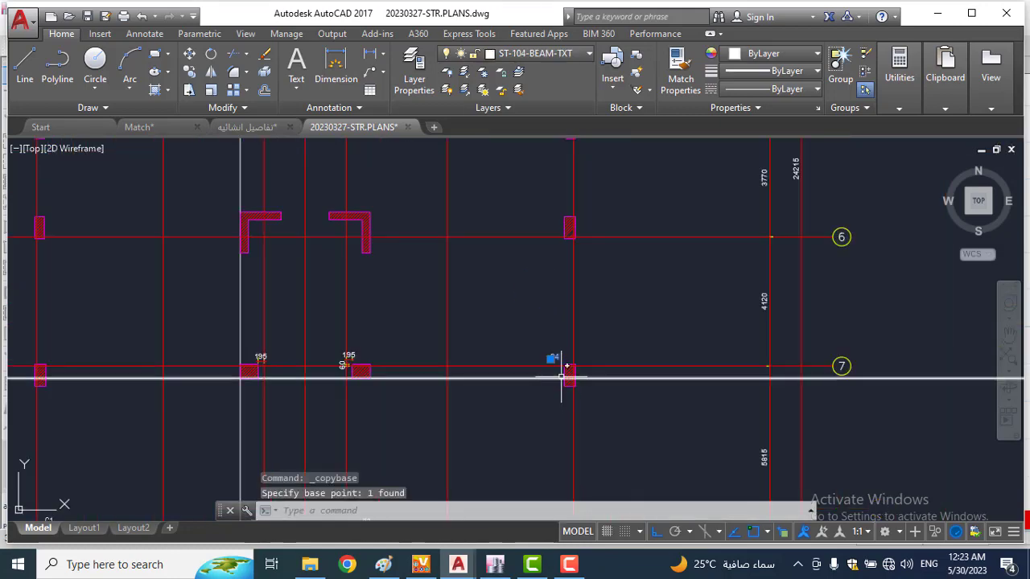
pyautogui.scroll(3, 559, 202)
pyautogui.scroll(3, 559, 205)
pyautogui.hotkey('ctrl', 'v')
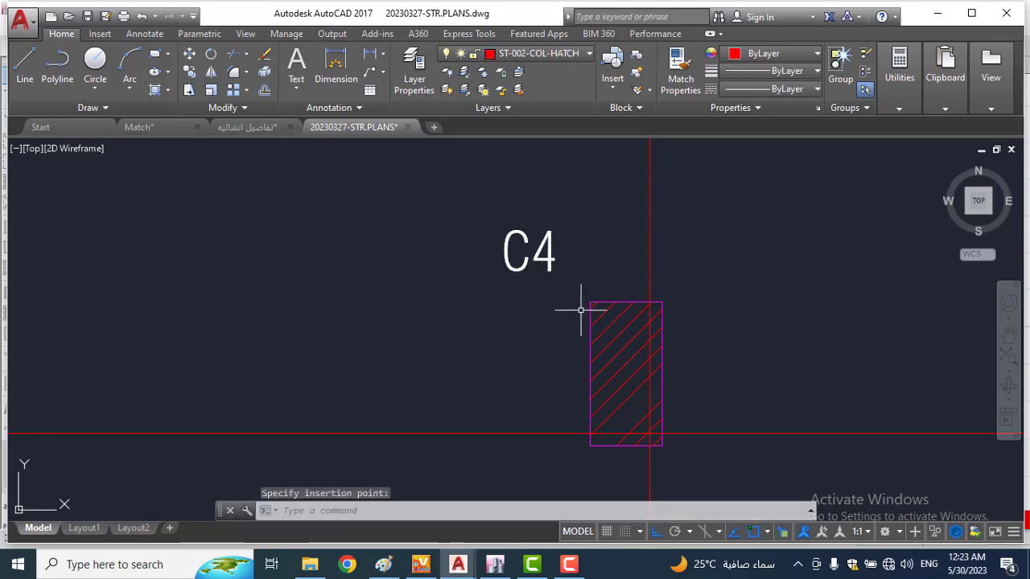
pyautogui.scroll(-5, 595, 307)
pyautogui.scroll(-5, 724, 305)
pyautogui.scroll(8, 400, 264)
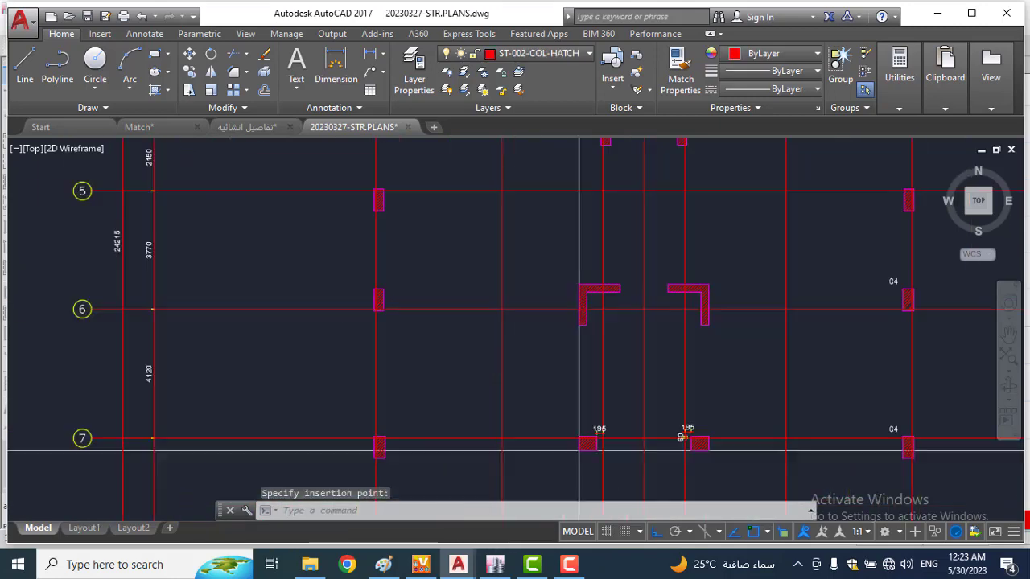
pyautogui.press('Escape')
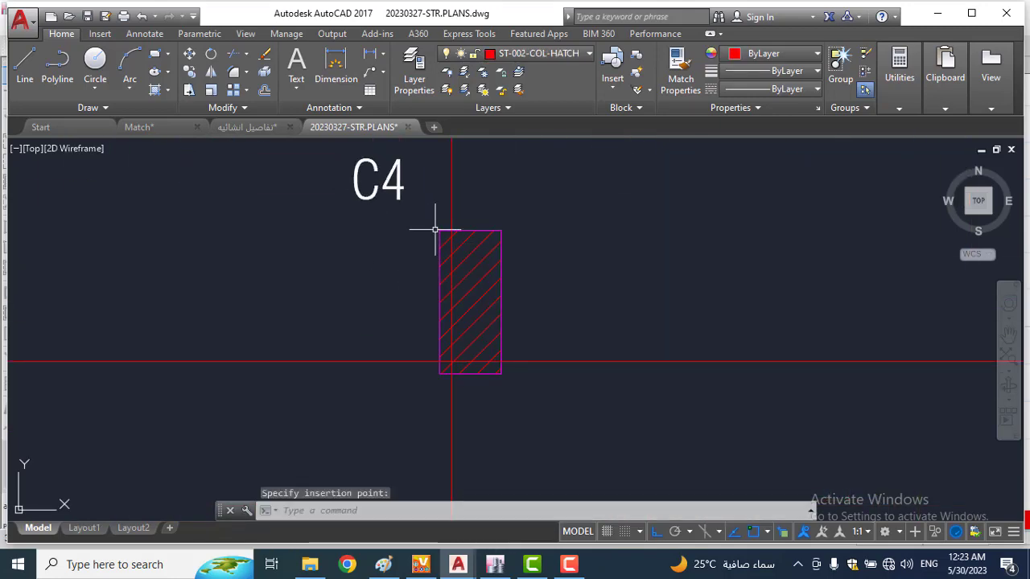
# Step: Measure the width of the column at grid A-6 with a linear dimension, without placing it
pyautogui.press('Escape')
pyautogui.write('DI')
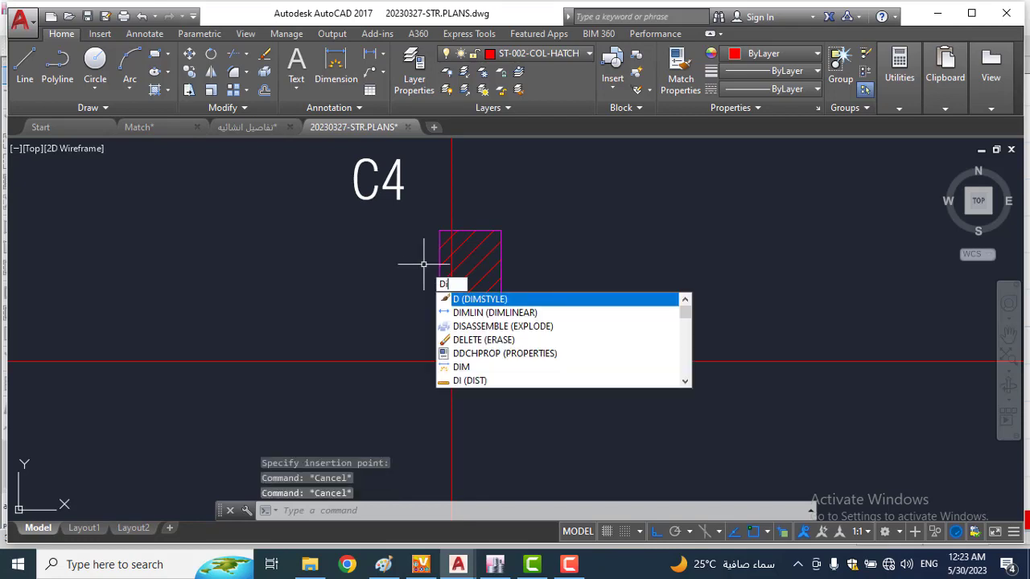
pyautogui.write('MLI')
pyautogui.press('Return')
pyautogui.click(435, 230)
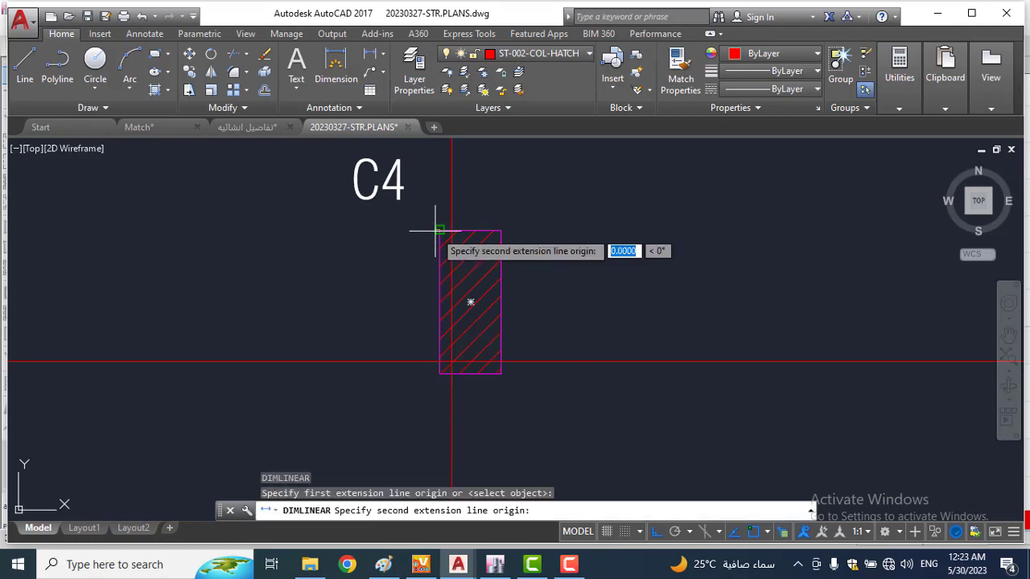
pyautogui.click(502, 230)
pyautogui.press('Escape')
pyautogui.scroll(-8, 516, 293)
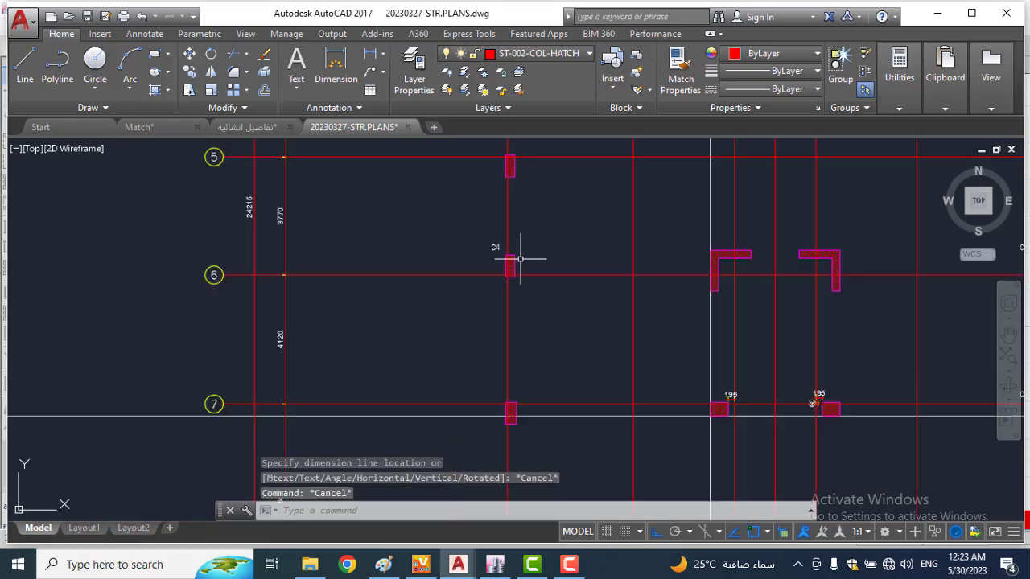
# Step: Measure the width of the column at grid A-7 with a linear dimension, without placing it
pyautogui.scroll(10, 519, 294)
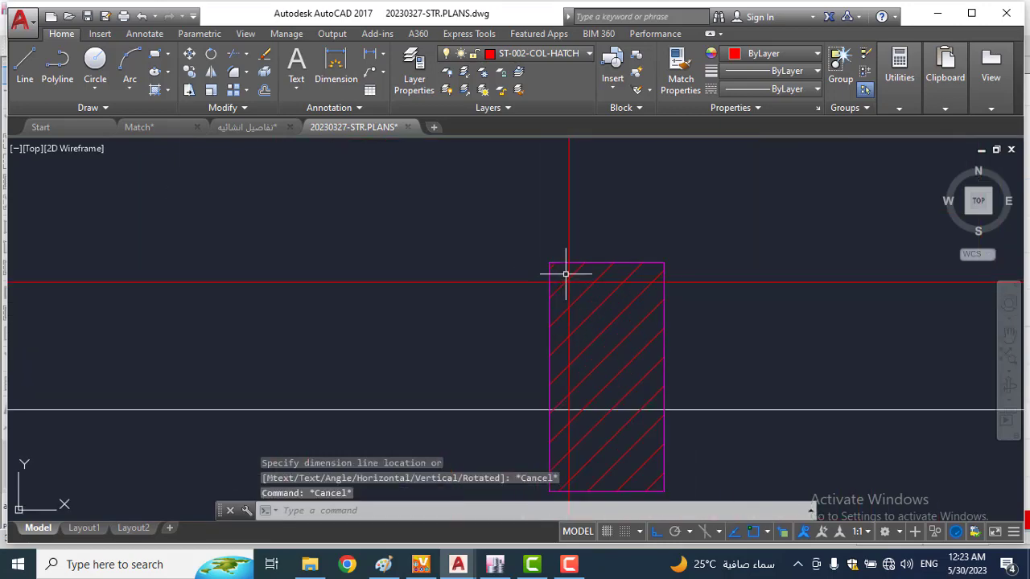
pyautogui.press('Return')
pyautogui.click(550, 262)
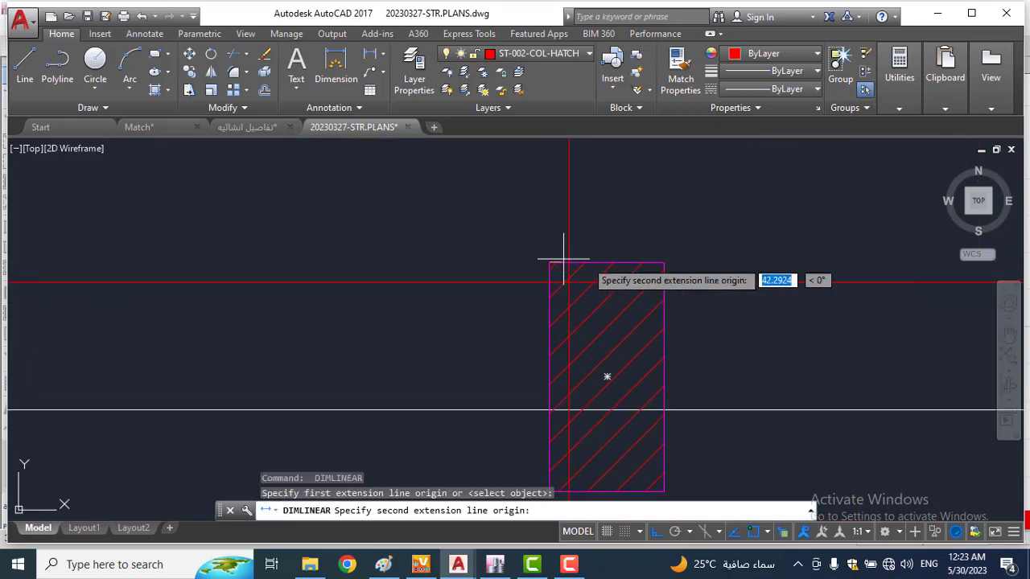
pyautogui.click(663, 262)
pyautogui.press('Escape')
pyautogui.scroll(-5, 658, 278)
# Step: Move the C4 label from the column at grid A-6 to the upper-left corner of the column at grid A-7
pyautogui.scroll(6, 600, 281)
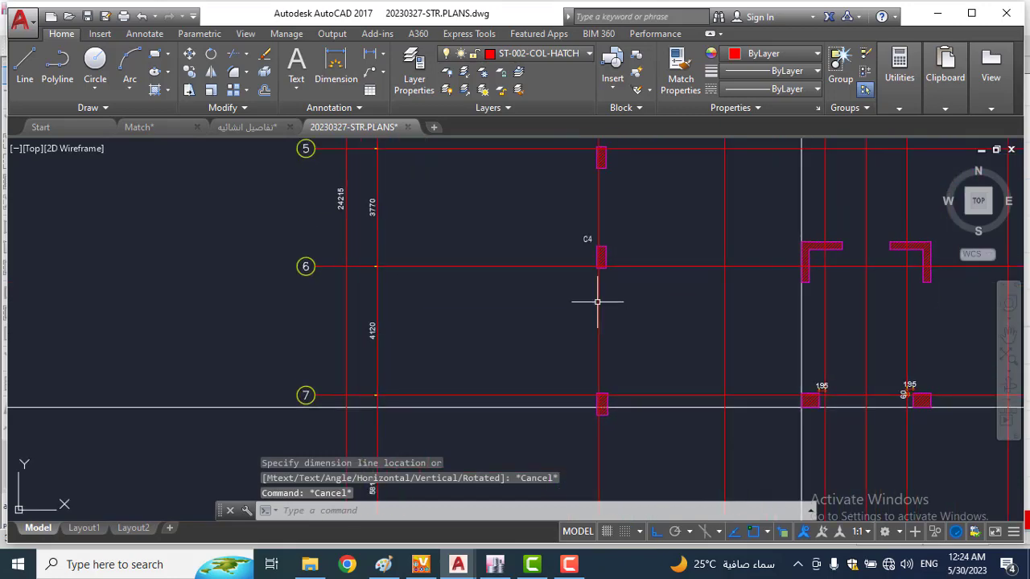
pyautogui.click(582, 242)
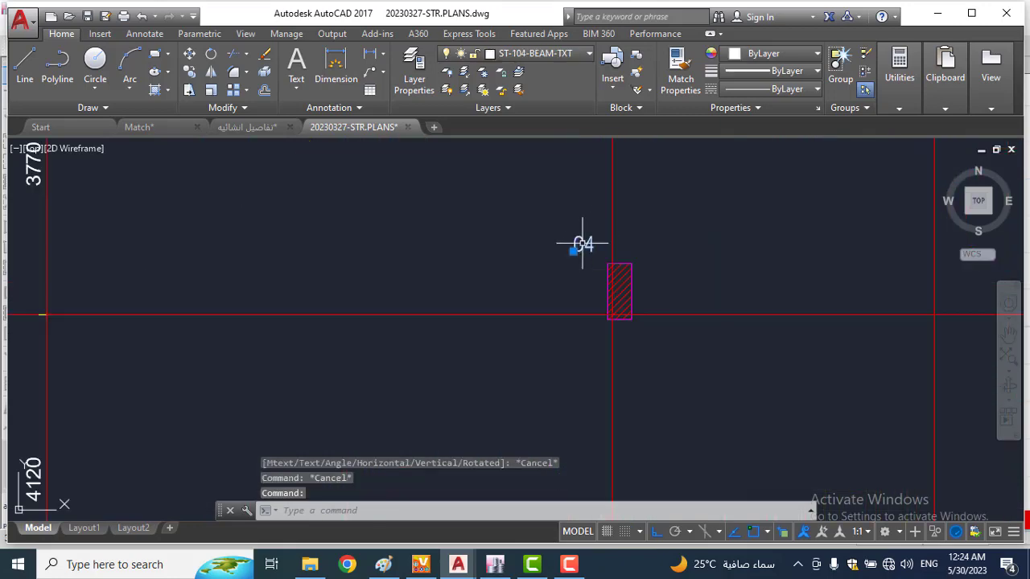
pyautogui.write('m')
pyautogui.press('Return')
pyautogui.click(615, 255)
pyautogui.scroll(-2, 617, 246)
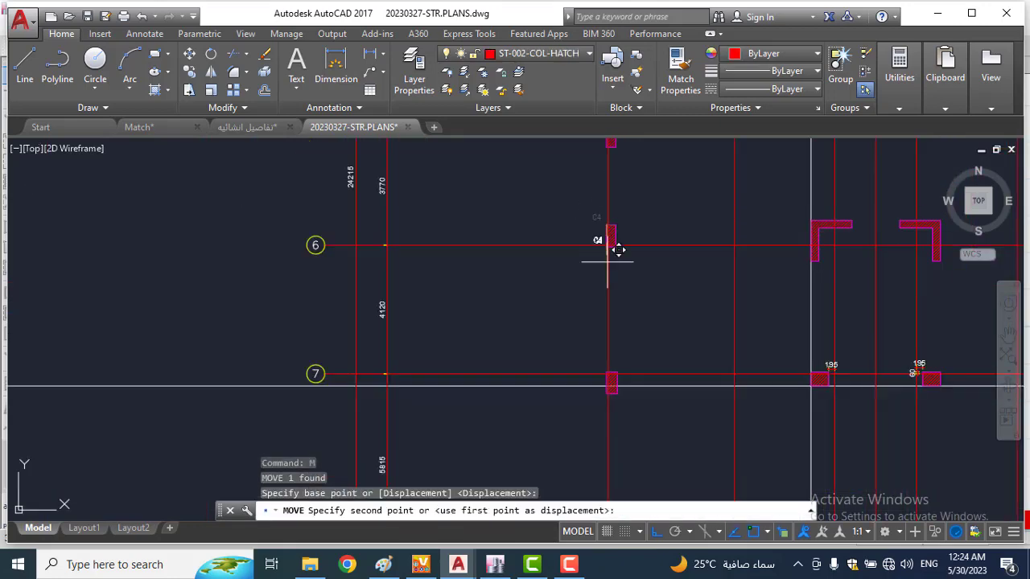
pyautogui.scroll(4, 606, 360)
pyautogui.scroll(2, 596, 372)
pyautogui.click(724, 363)
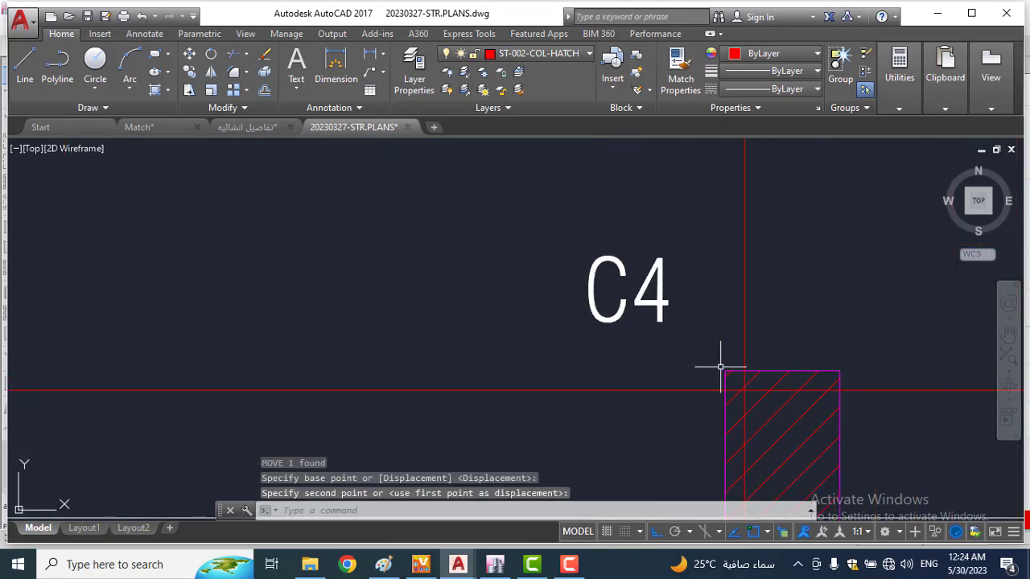
pyautogui.scroll(-10, 598, 321)
pyautogui.press('Escape')
pyautogui.press('Escape')
# Step: Examine the column labels along grids 6 to 8 of the column plan
pyautogui.scroll(2, 643, 363)
pyautogui.scroll(-5, 510, 313)
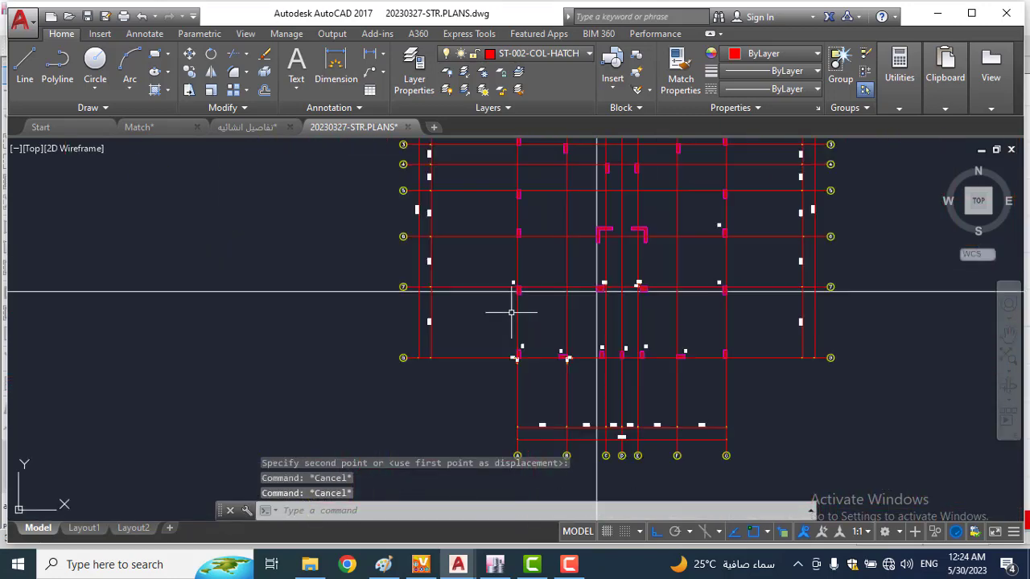
pyautogui.moveTo(596, 289); pyautogui.dragTo(556, 288, button='middle')
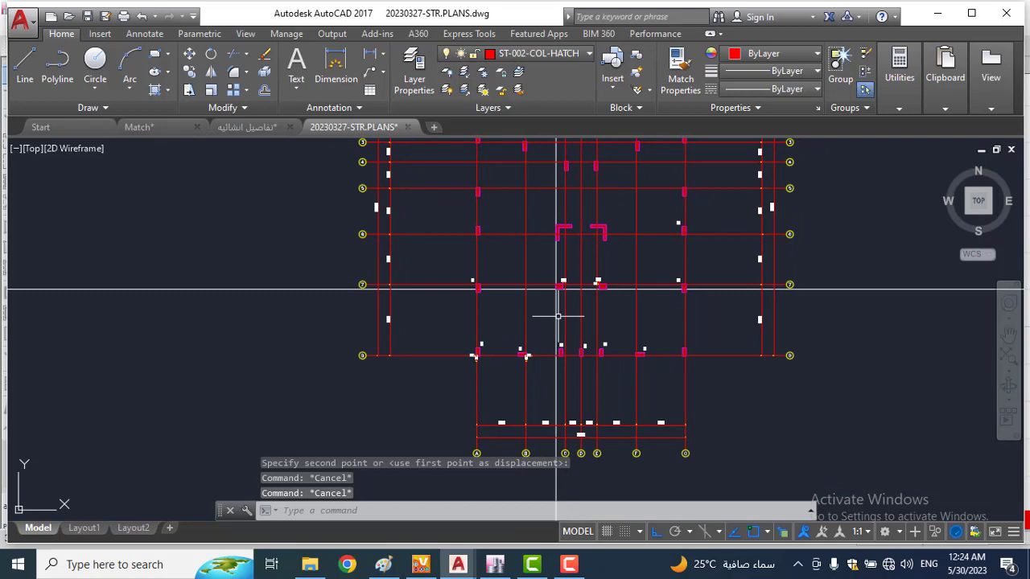
pyautogui.scroll(2, 531, 320)
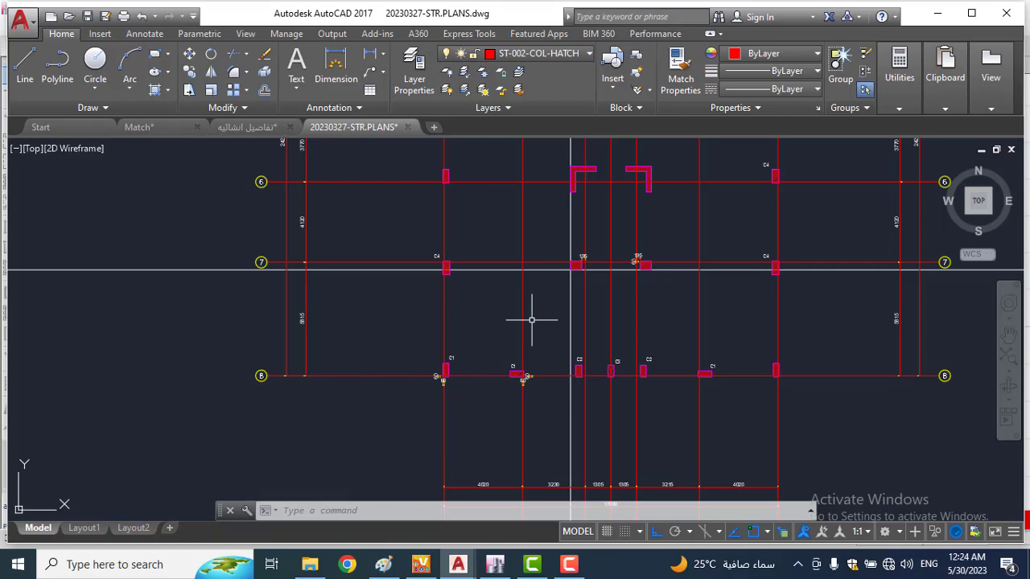
pyautogui.moveTo(570, 363); pyautogui.dragTo(543, 371, button='middle')
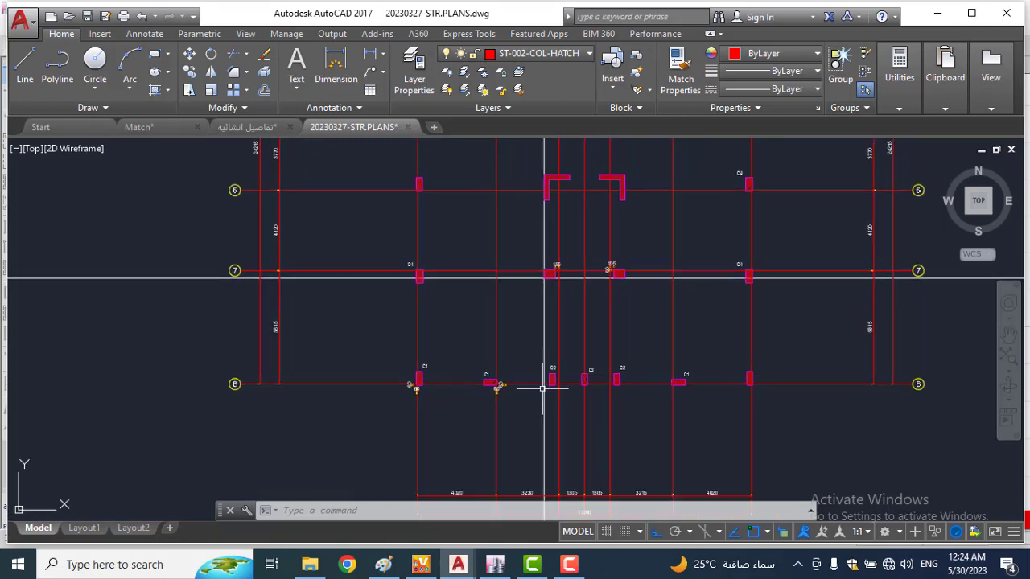
pyautogui.scroll(-2, 638, 225)
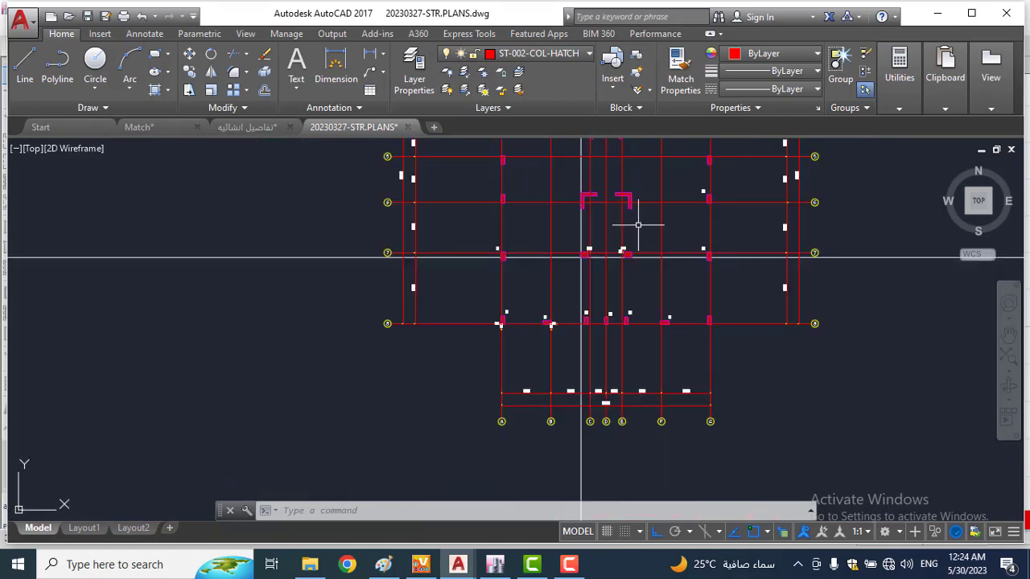
pyautogui.scroll(5, 724, 201)
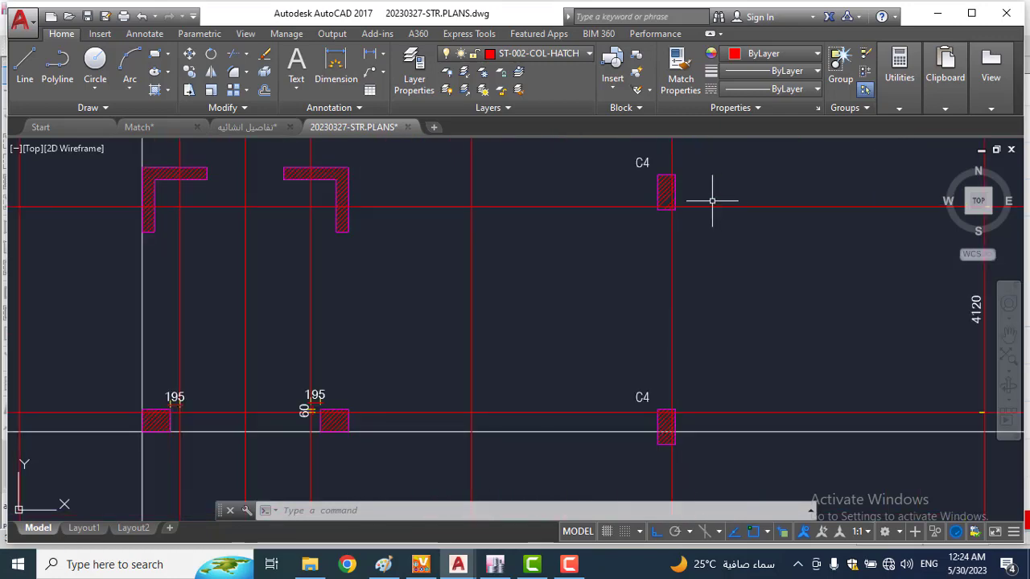
# Step: Switch to ETABS and close the concrete column design information for C16 together with the P-M-M interaction ratio display settings
pyautogui.scroll(-4, 510, 321)
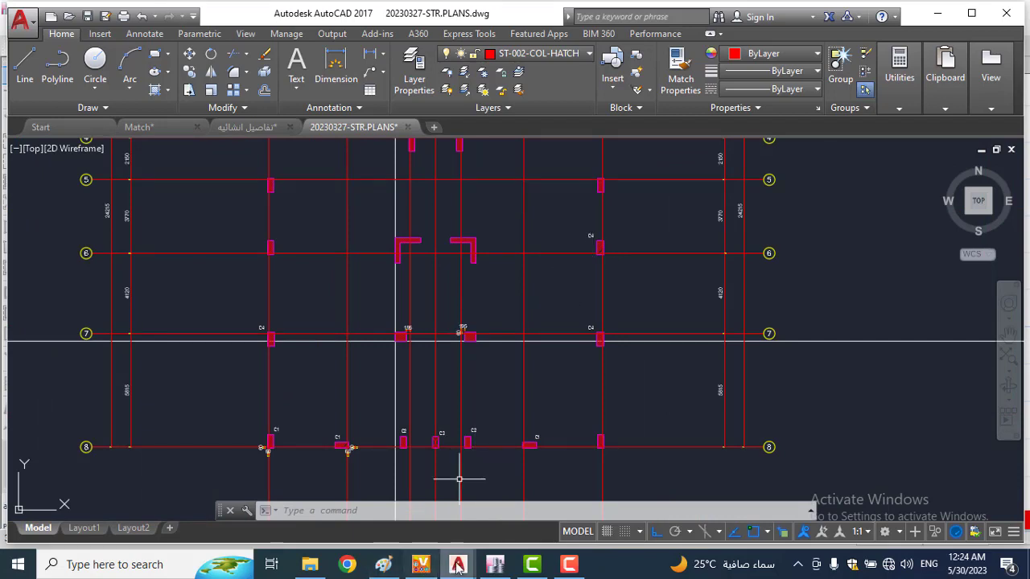
pyautogui.click(495, 564)
pyautogui.click(518, 440)
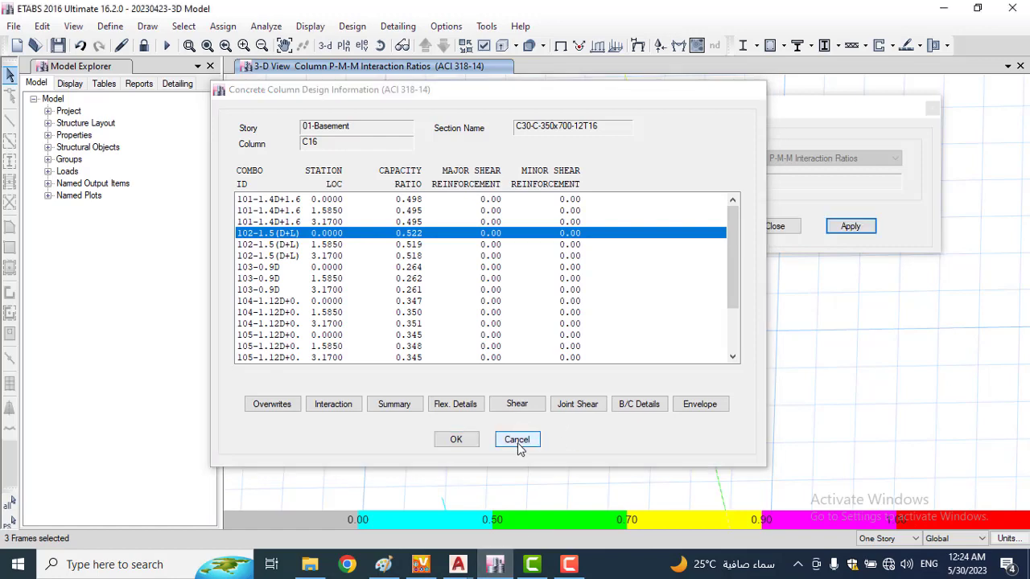
pyautogui.click(775, 226)
# Step: Examine the P-M-M interaction ratios of all columns in the 3D view and return to 20230327-STR.PLANS.dwg in AutoCAD
pyautogui.scroll(-4, 575, 258)
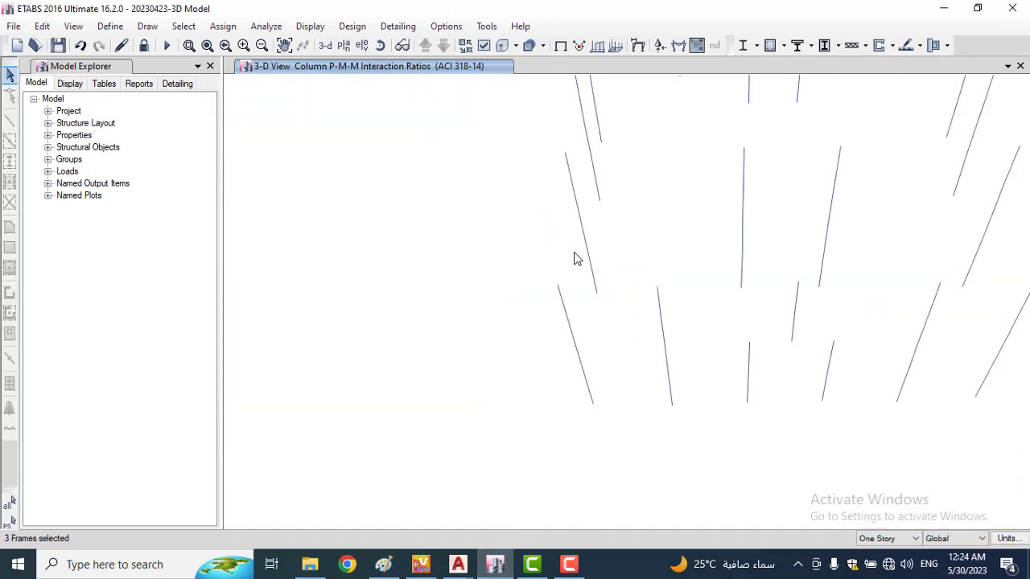
pyautogui.moveTo(732, 403); pyautogui.dragTo(603, 361, button='right')
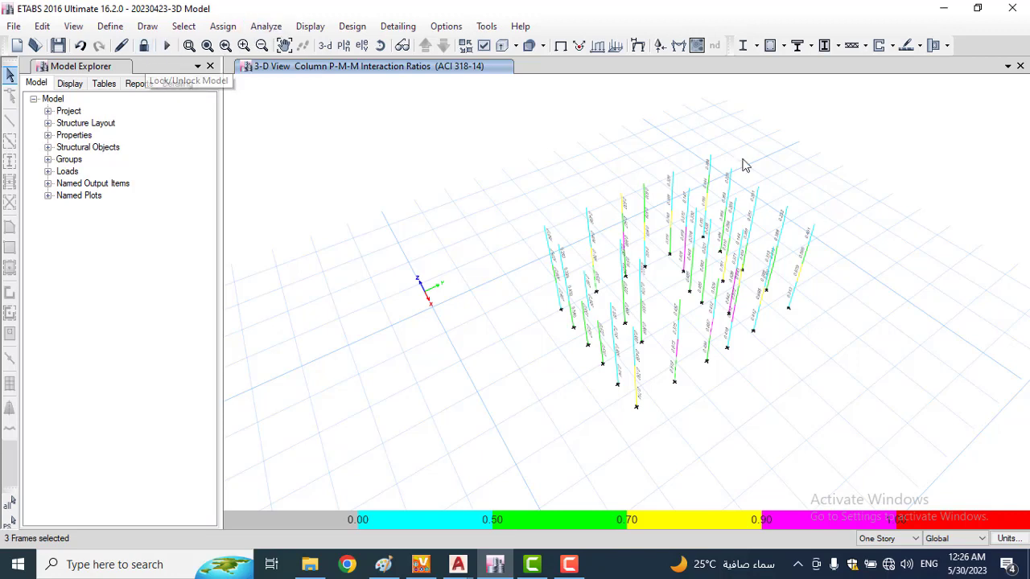
pyautogui.moveTo(462, 557)
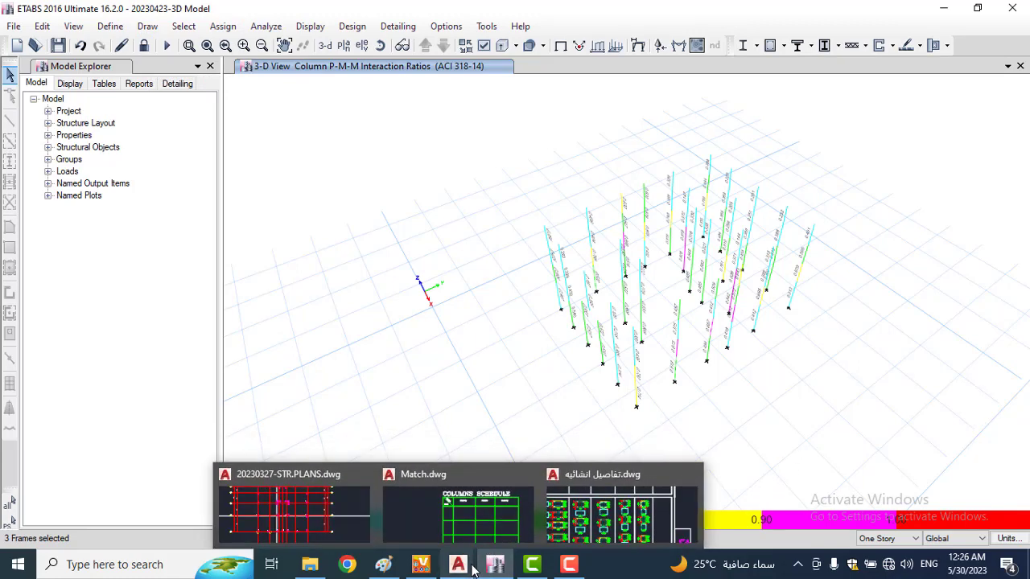
pyautogui.click(338, 538)
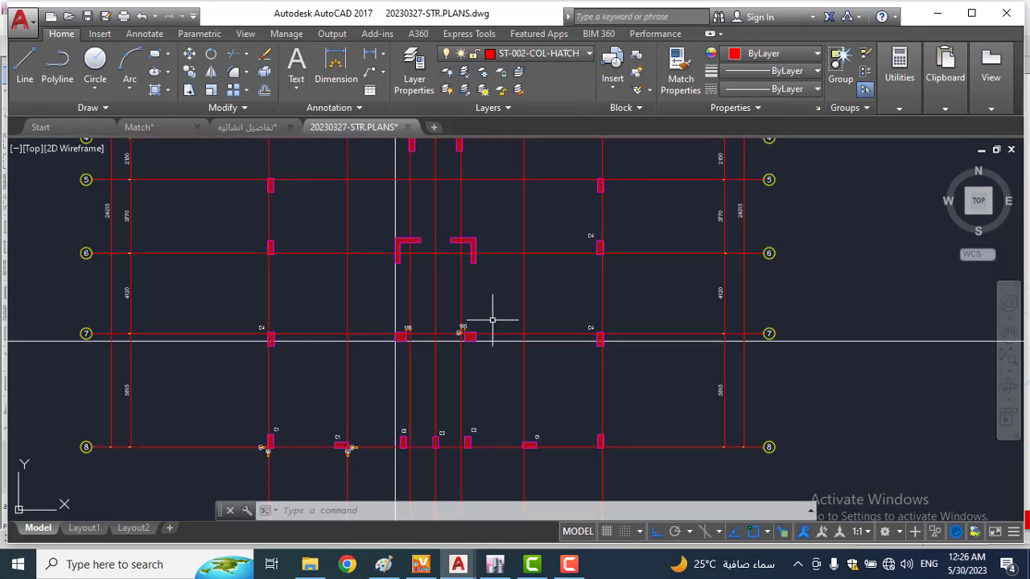
# Step: Examine the column type labels C1 to C4 on the plan and the overall layout of the grid drawing
pyautogui.scroll(5, 442, 391)
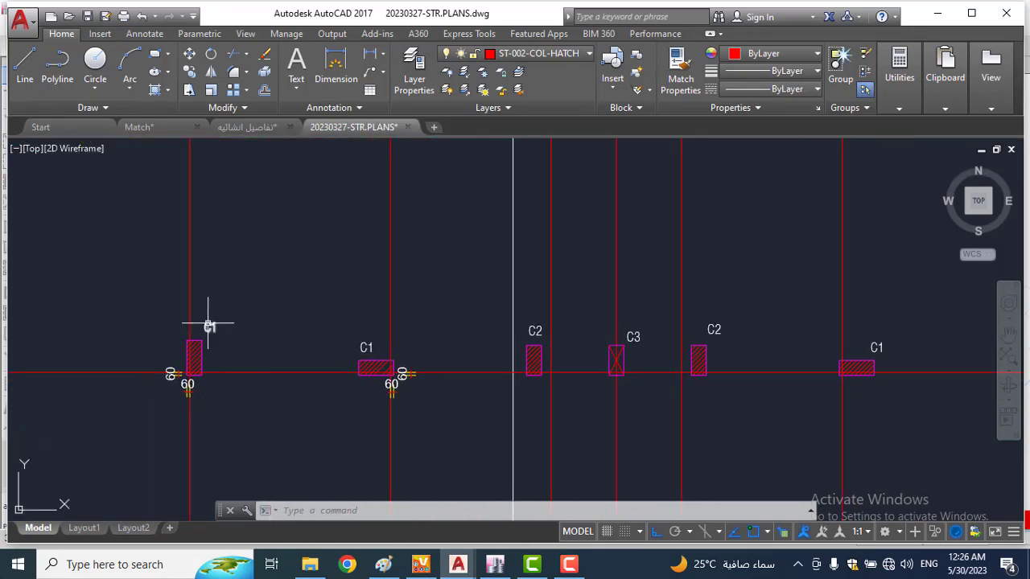
pyautogui.scroll(-2, 193, 385)
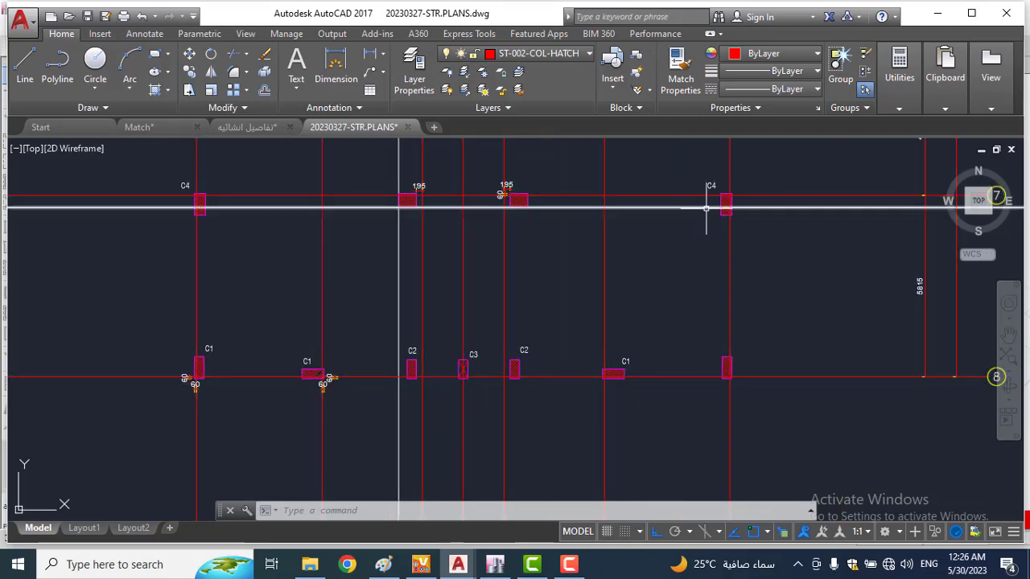
pyautogui.scroll(-2, 616, 315)
pyautogui.moveTo(616, 314); pyautogui.dragTo(624, 303, button='middle')
pyautogui.scroll(-2, 625, 303)
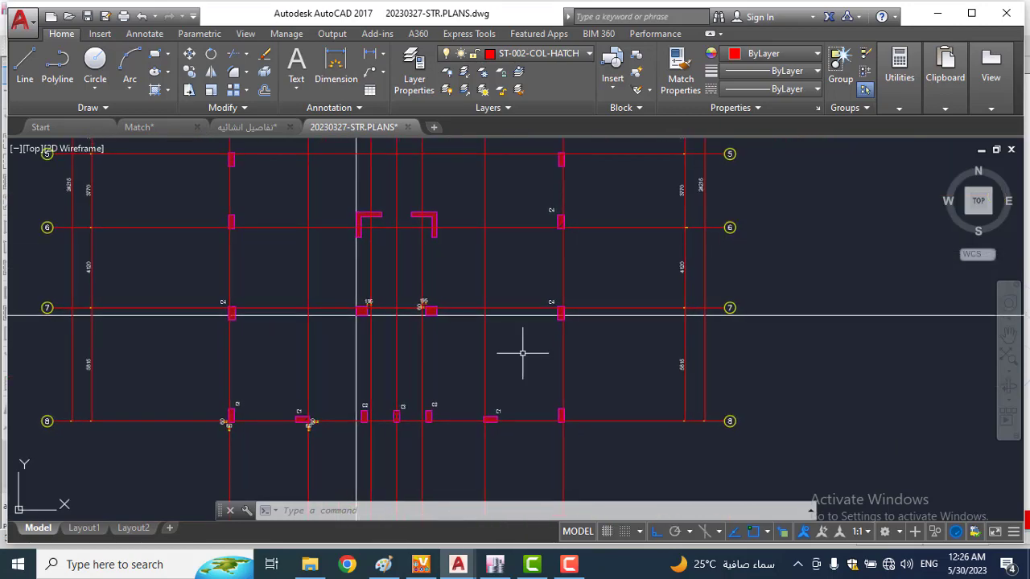
pyautogui.scroll(-2, 595, 301)
pyautogui.scroll(-3, 589, 307)
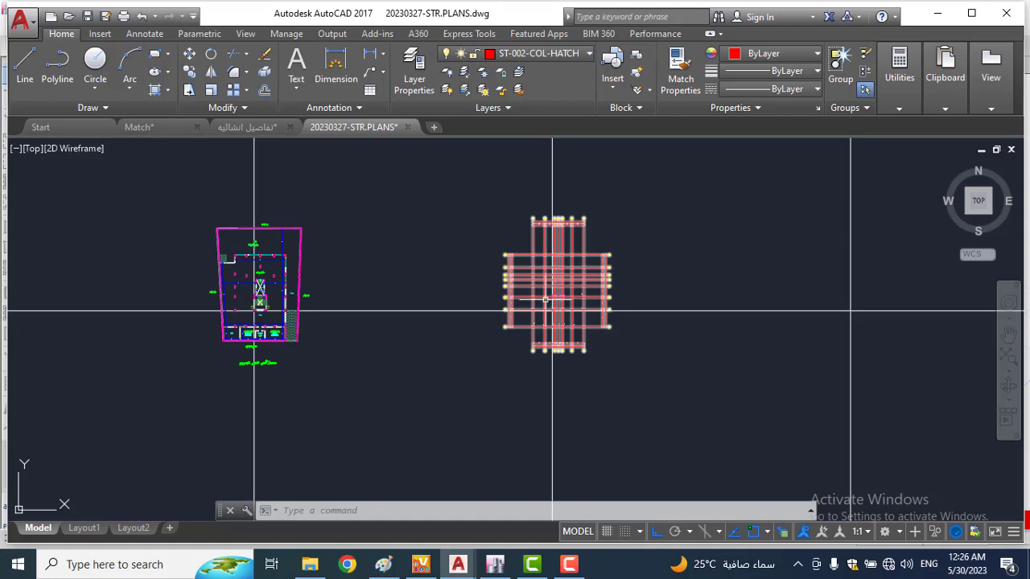
pyautogui.moveTo(532, 299)
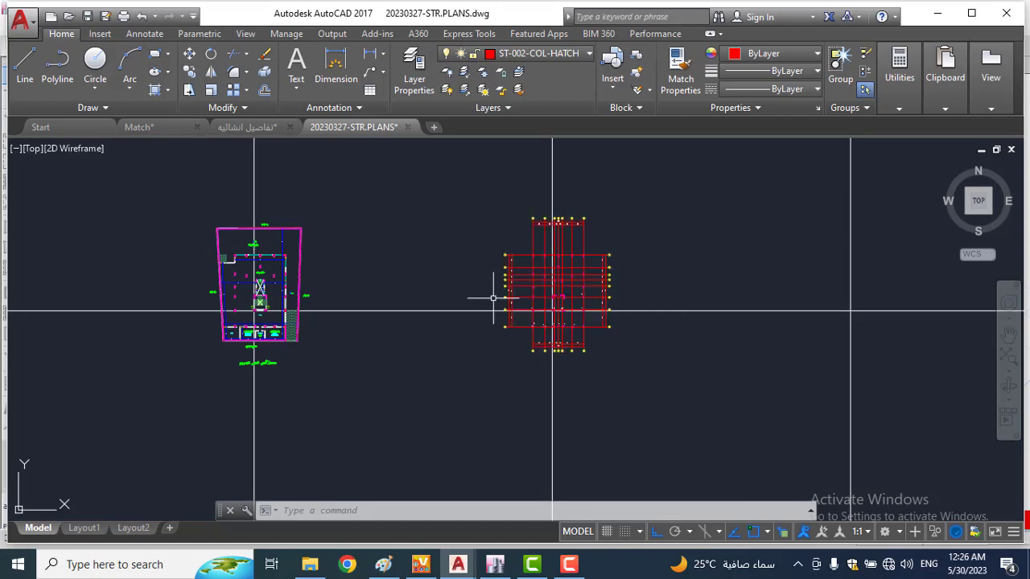
# Step: Copy the complete COLUMNS SCHEDULE table, including its title, from the Match drawing to the clipboard
pyautogui.moveTo(262, 137)
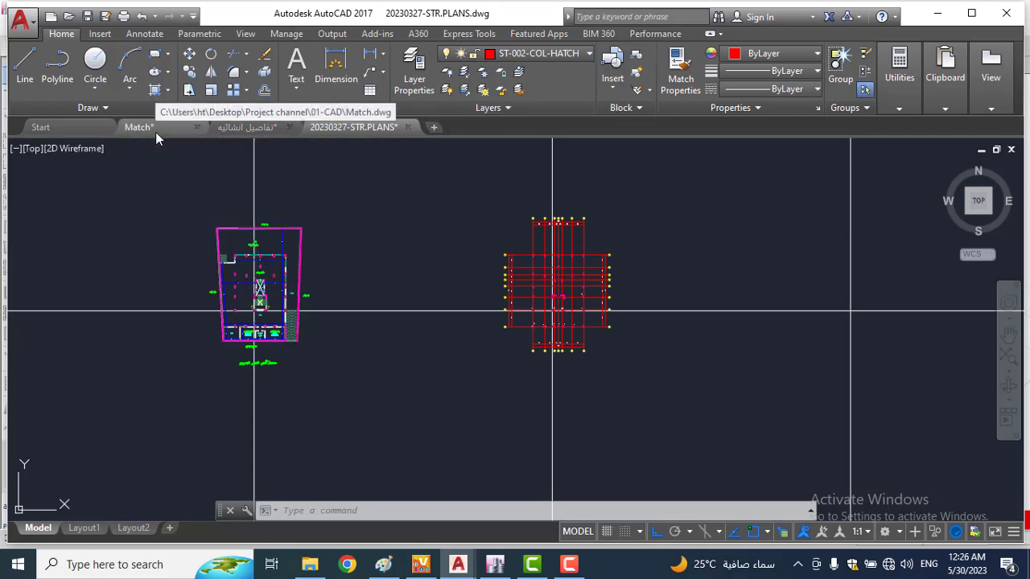
pyautogui.click(155, 131)
pyautogui.scroll(-4, 348, 278)
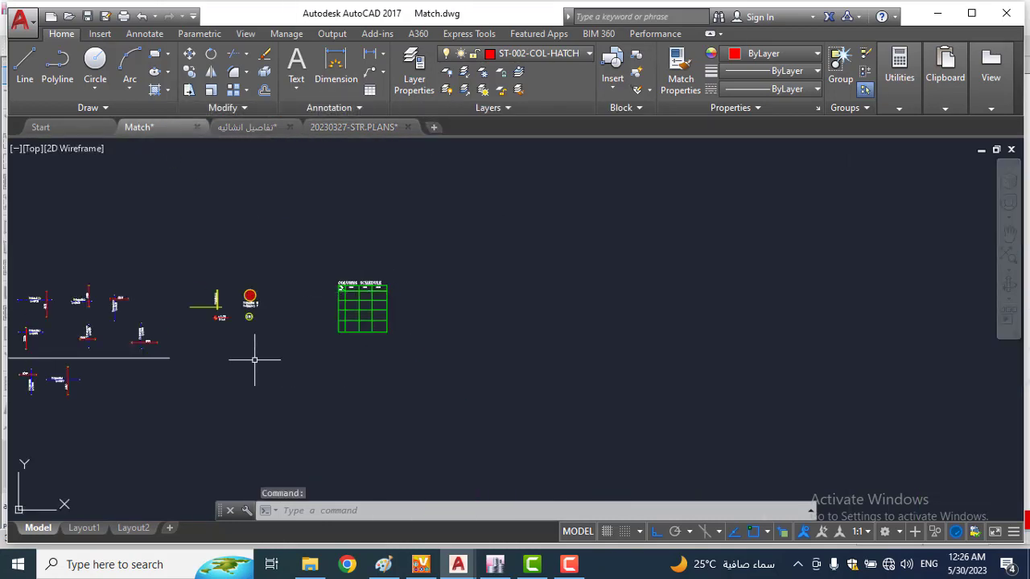
pyautogui.moveTo(253, 356); pyautogui.dragTo(335, 349, button='middle')
pyautogui.click(497, 247)
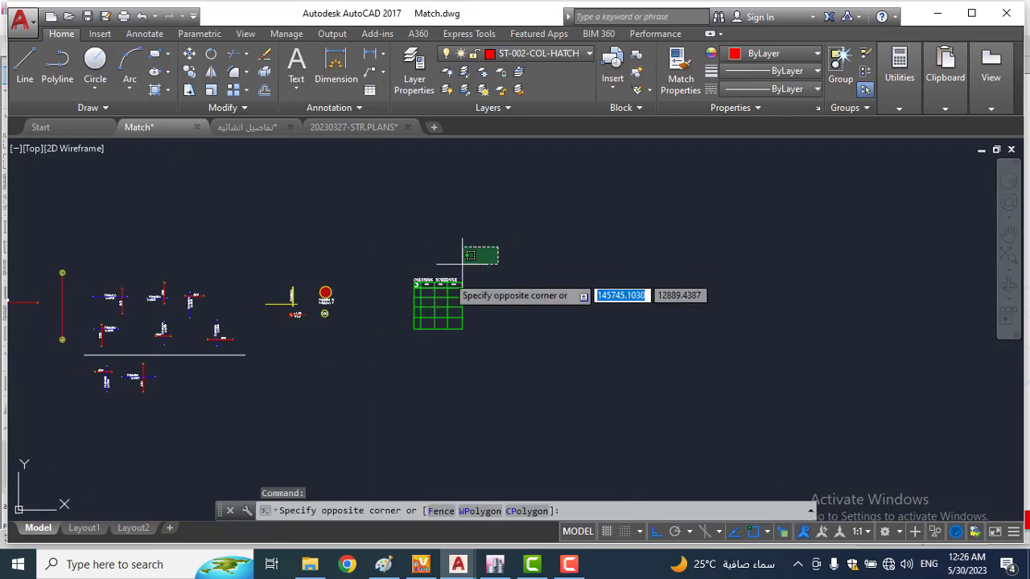
pyautogui.click(362, 352)
pyautogui.hotkey('ctrl', 'c')
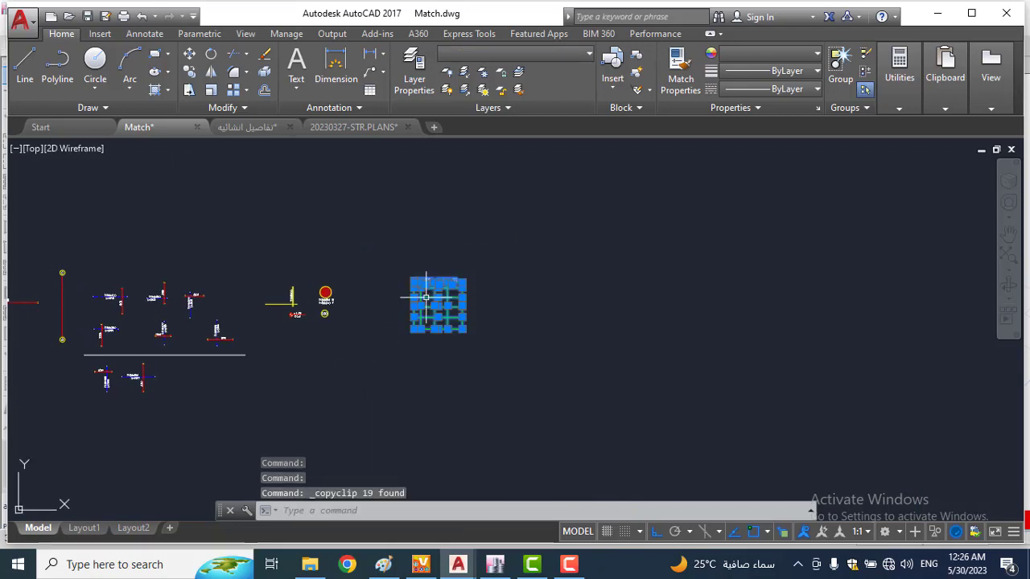
pyautogui.scroll(8, 425, 294)
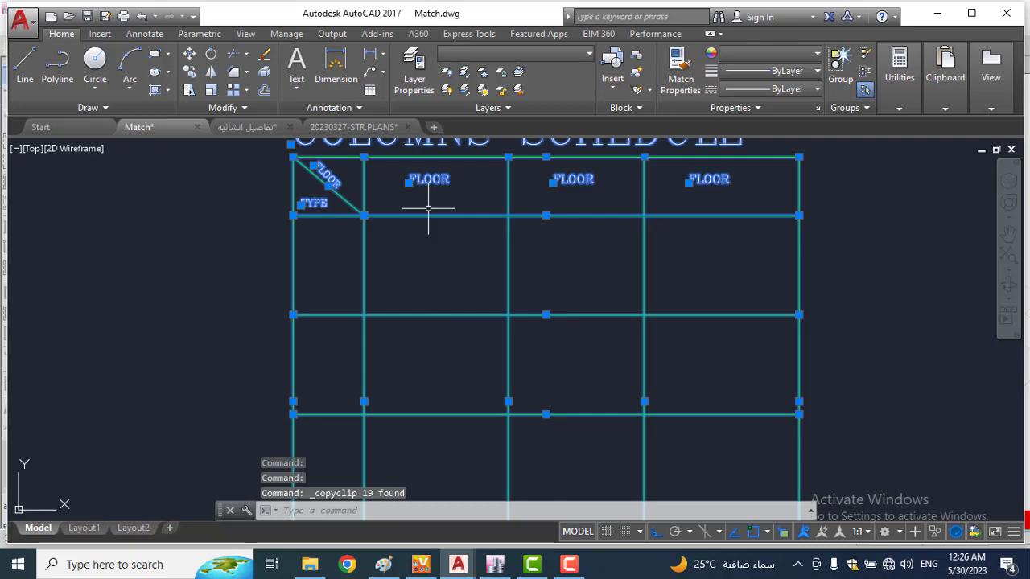
# Step: Paste the COLUMNS SCHEDULE table into the 20230327-STR.PLANS drawing, in the empty space beside the column grid plan
pyautogui.click(354, 127)
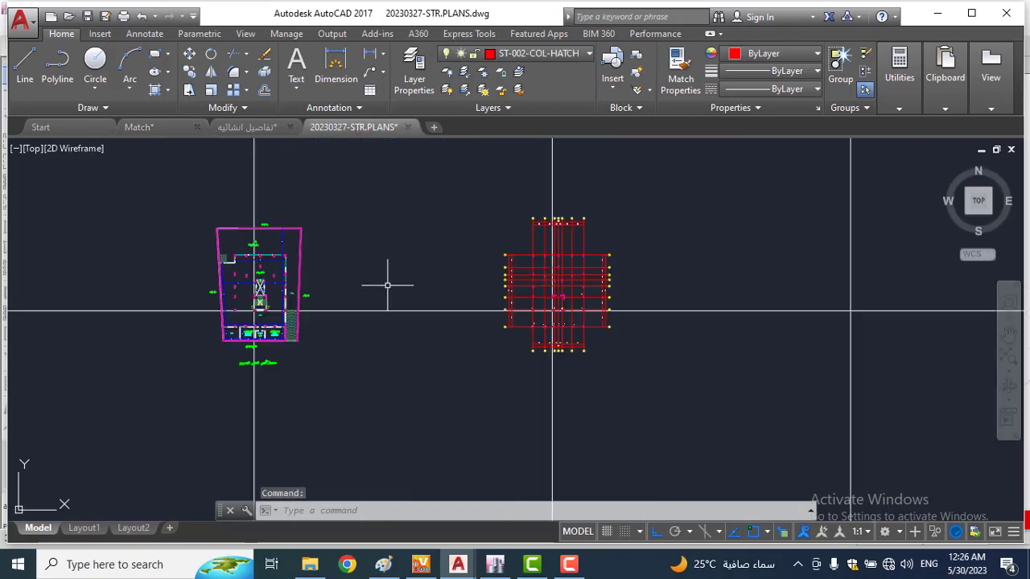
pyautogui.moveTo(616, 333); pyautogui.dragTo(514, 353, button='middle')
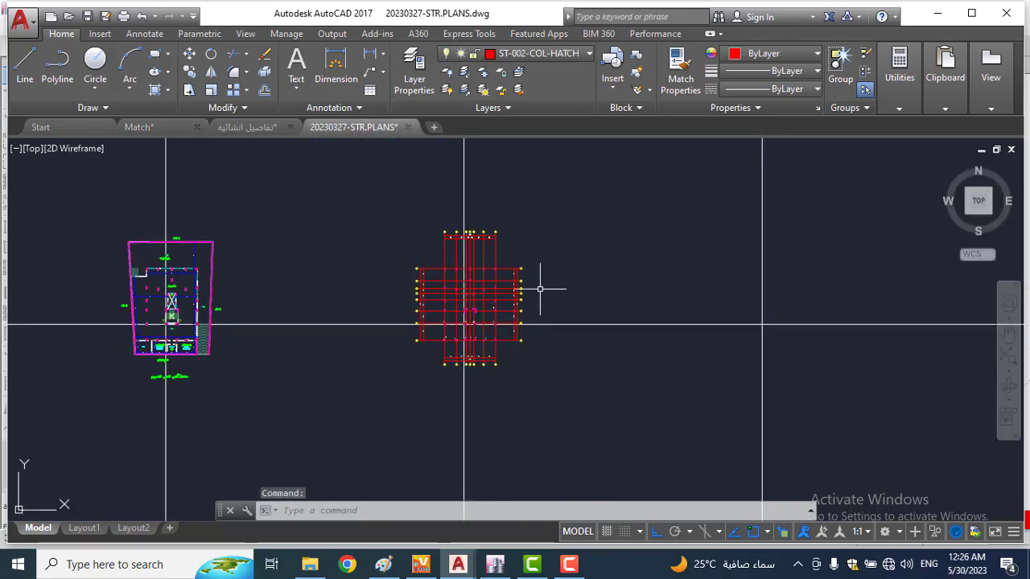
pyautogui.scroll(-3, 555, 289)
pyautogui.scroll(5, 561, 294)
pyautogui.hotkey('ctrl', 'v')
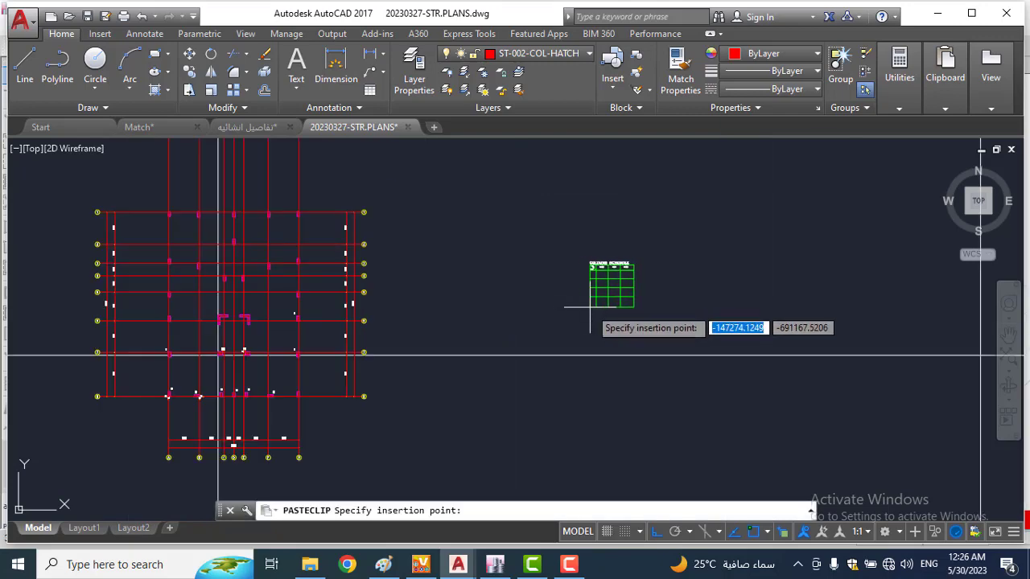
pyautogui.scroll(2, 568, 282)
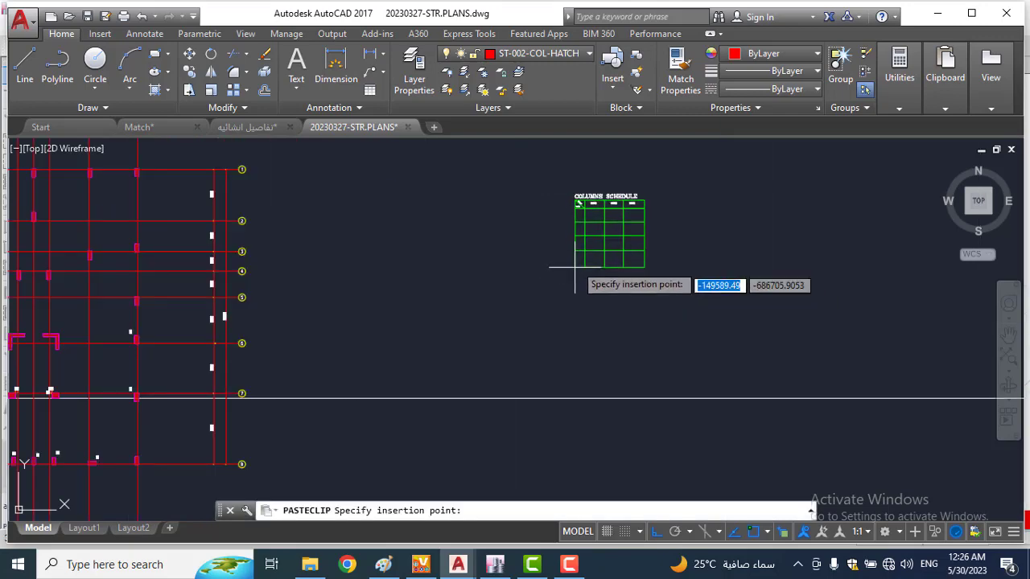
pyautogui.click(571, 267)
pyautogui.scroll(8, 598, 229)
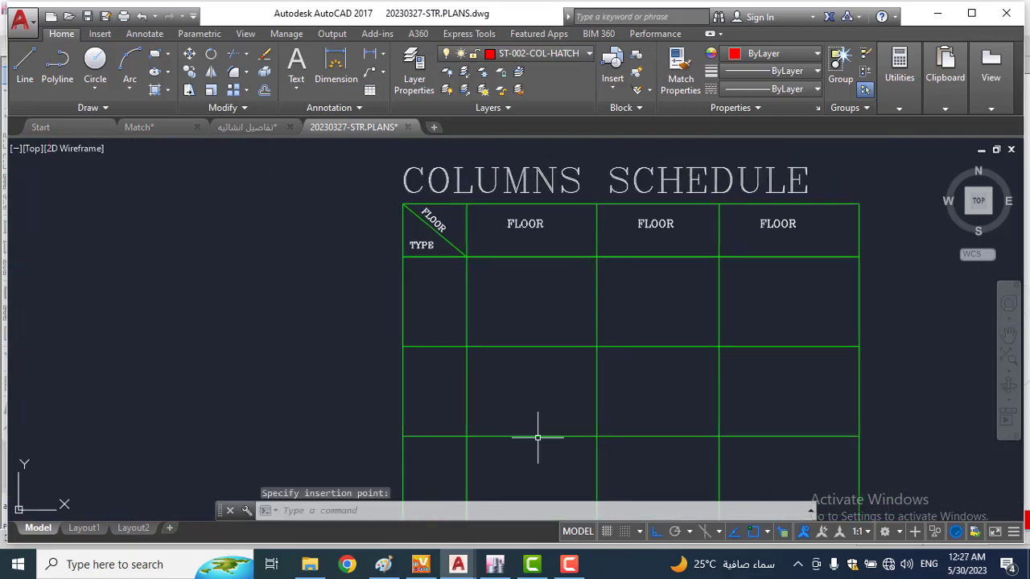
# Step: Examine the pasted schedule's TYPE and FLOOR headings, its empty cells and its placement relative to the column plan
pyautogui.scroll(2, 432, 234)
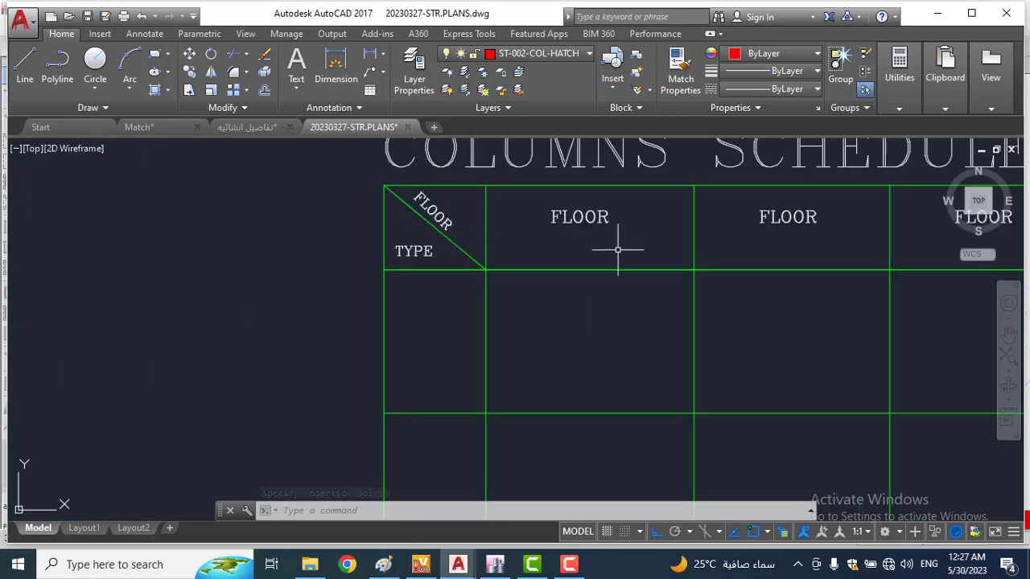
pyautogui.moveTo(458, 255)
pyautogui.mouseDown(button='middle')
pyautogui.moveTo(298, 271)
pyautogui.moveTo(339, 181)
pyautogui.mouseUp(button='middle')
pyautogui.scroll(-2, 305, 275)
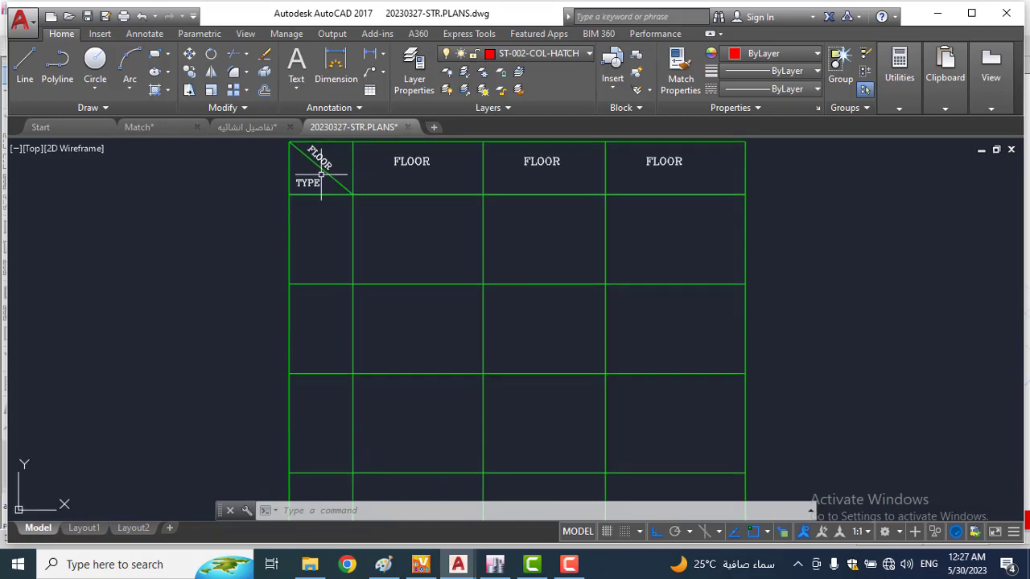
pyautogui.scroll(-2, 321, 181)
pyautogui.moveTo(363, 245); pyautogui.dragTo(616, 247, button='middle')
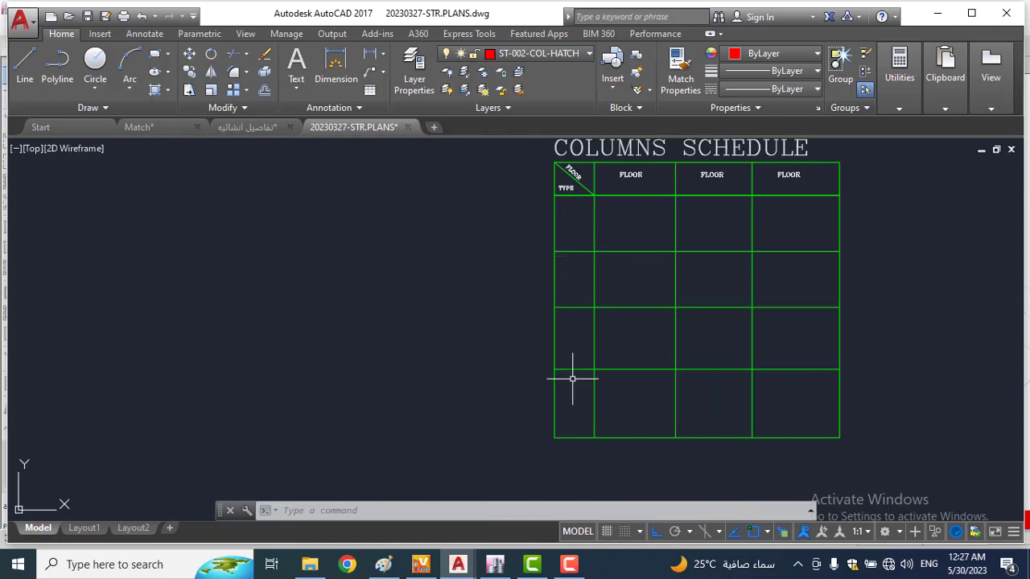
pyautogui.scroll(-2, 585, 199)
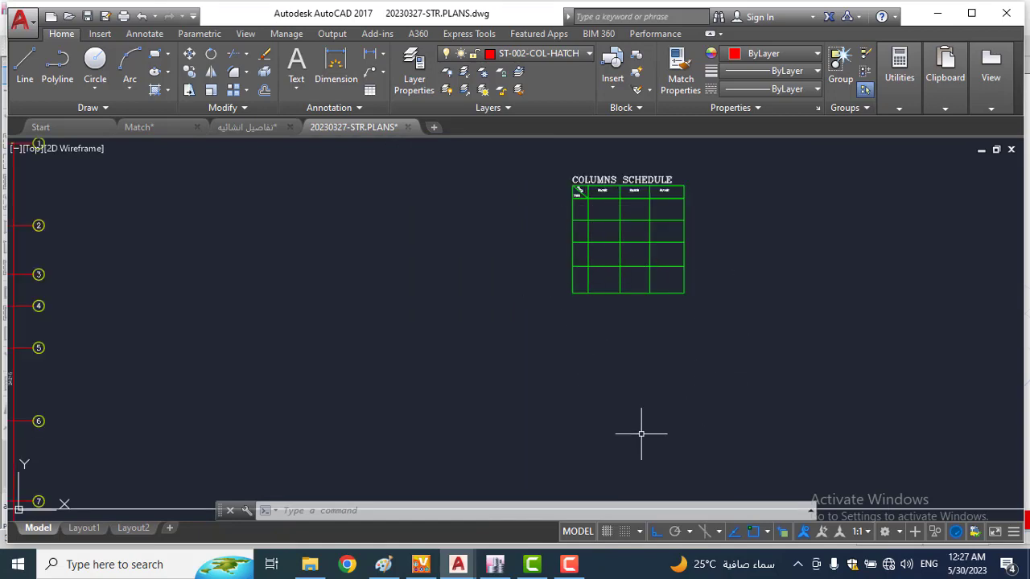
pyautogui.scroll(4, 681, 175)
pyautogui.scroll(-4, 672, 196)
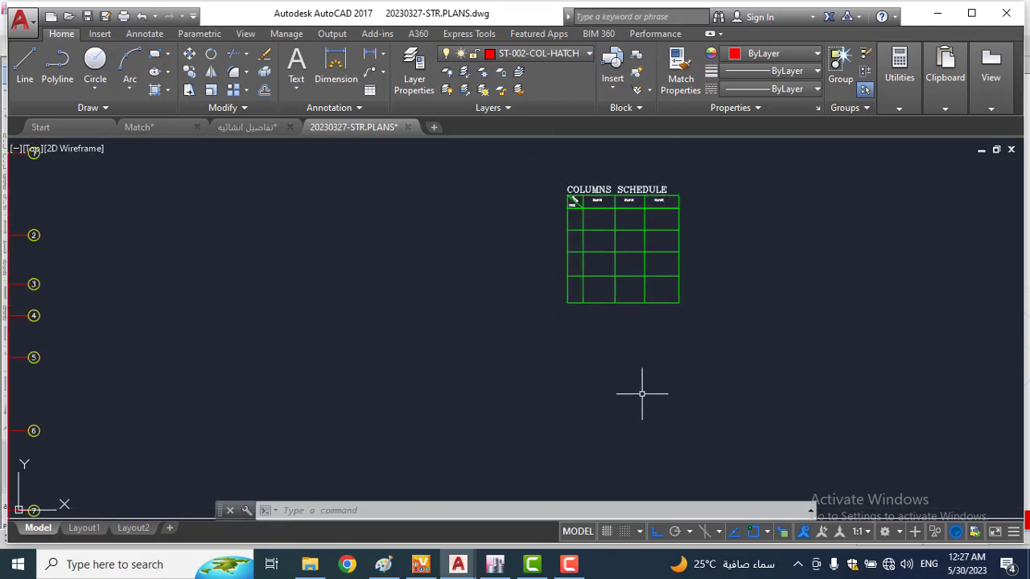
pyautogui.scroll(-2, 676, 345)
pyautogui.scroll(-1, 680, 338)
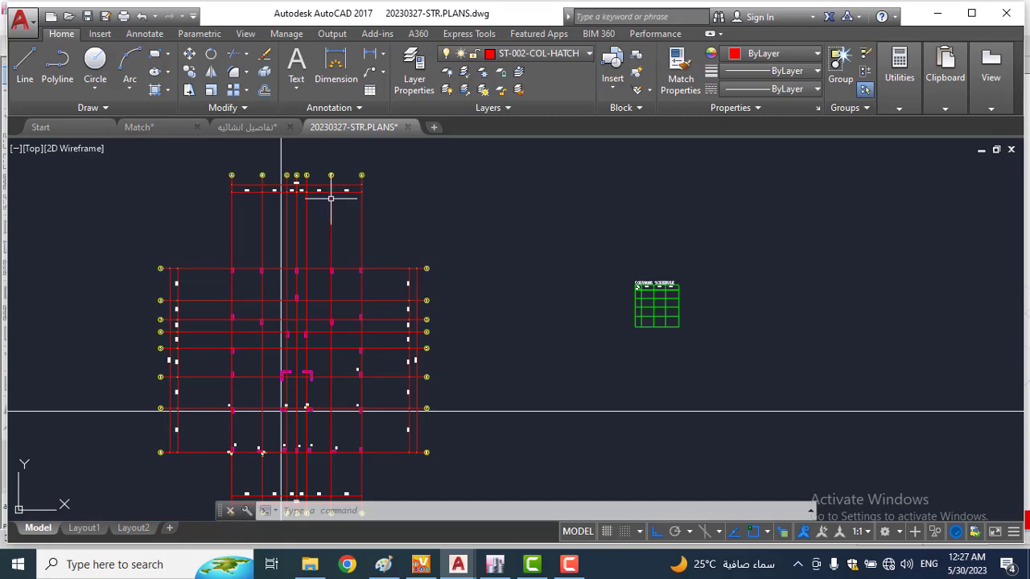
# Step: Switch to the تفاصيل انشائيه drawing and locate the table of typical column sections (قطاعات الاعمدة)
pyautogui.click(248, 127)
pyautogui.scroll(-2, 448, 248)
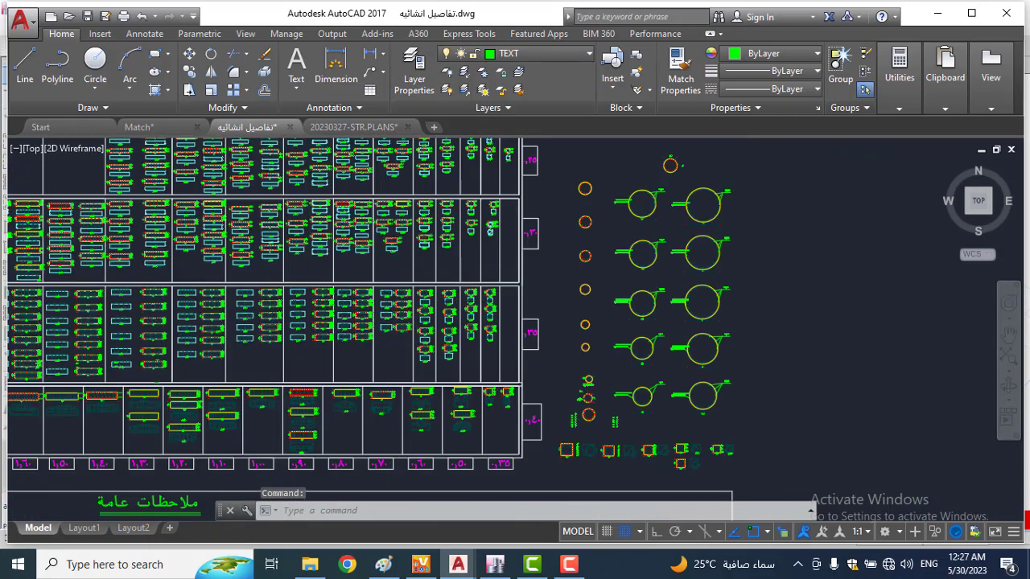
pyautogui.scroll(-3, 470, 354)
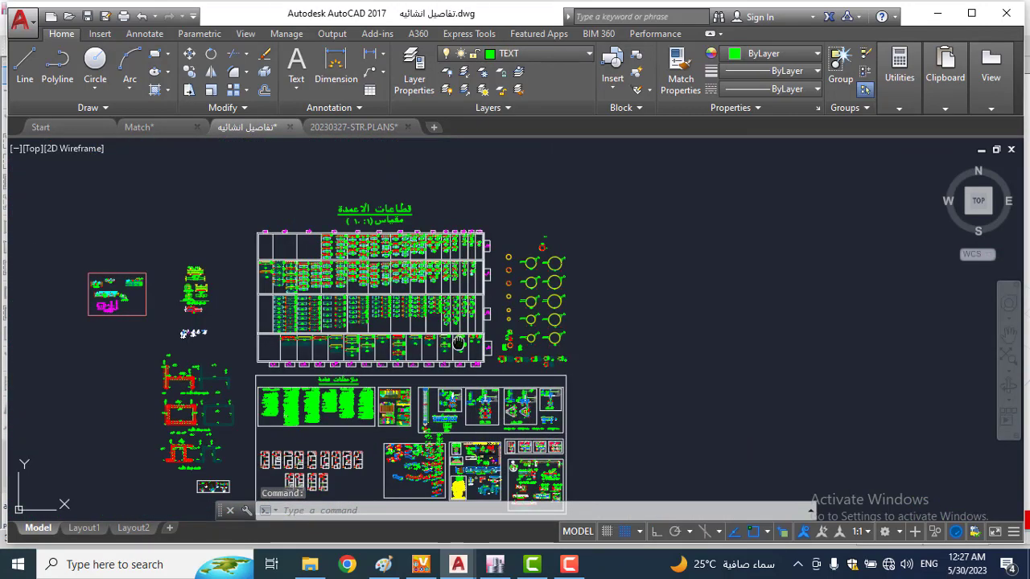
pyautogui.moveTo(463, 362)
pyautogui.mouseDown(button='middle')
pyautogui.moveTo(460, 225)
pyautogui.moveTo(449, 443)
pyautogui.mouseUp(button='middle')
pyautogui.scroll(5, 432, 300)
pyautogui.scroll(-2, 452, 438)
pyautogui.scroll(2, 501, 222)
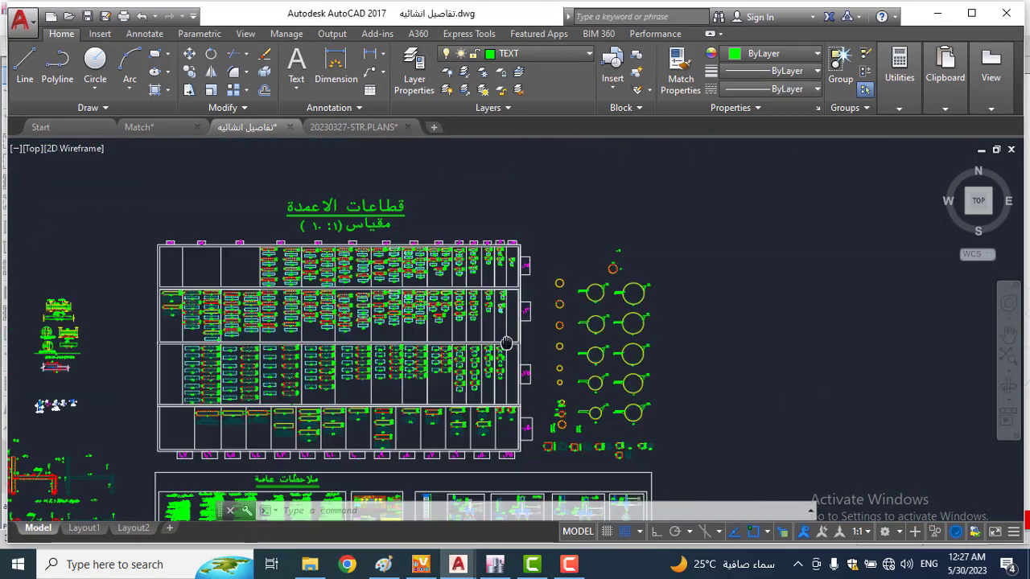
pyautogui.scroll(2, 502, 333)
pyautogui.scroll(2, 283, 214)
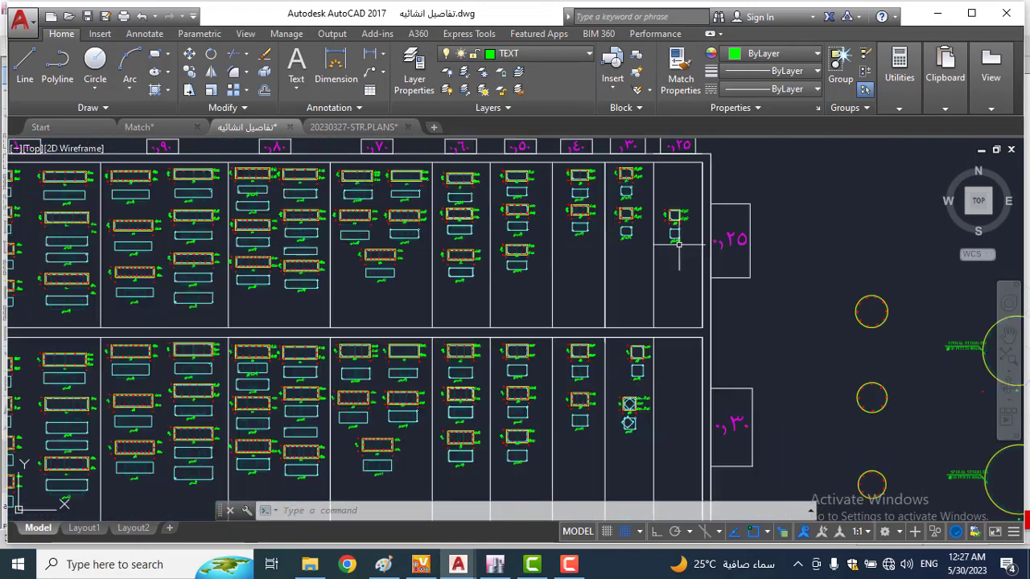
# Step: Examine how the column sections table is arranged by the width and length headings along its rows and columns
pyautogui.scroll(-2, 702, 281)
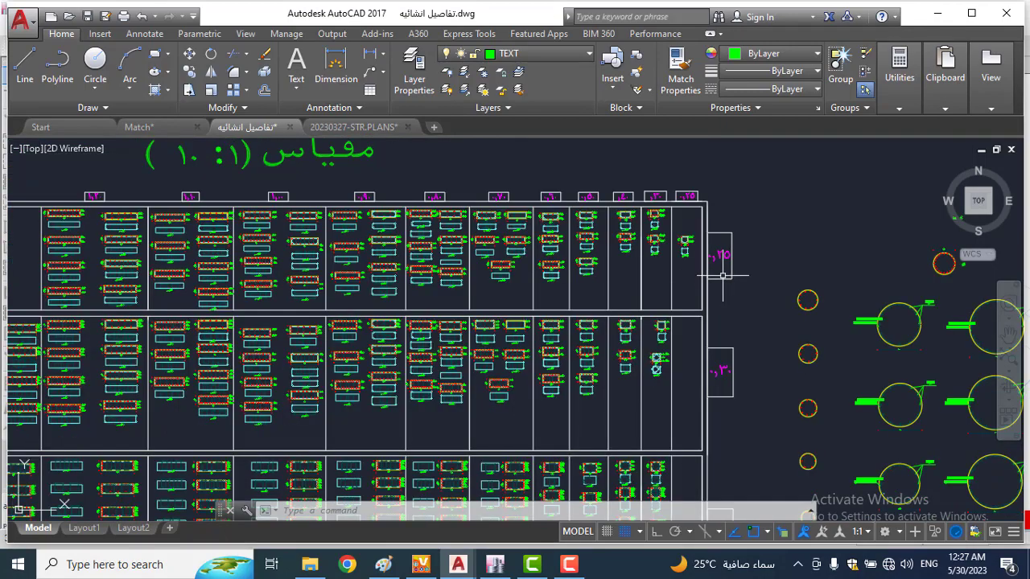
pyautogui.moveTo(712, 188); pyautogui.dragTo(707, 127, button='middle')
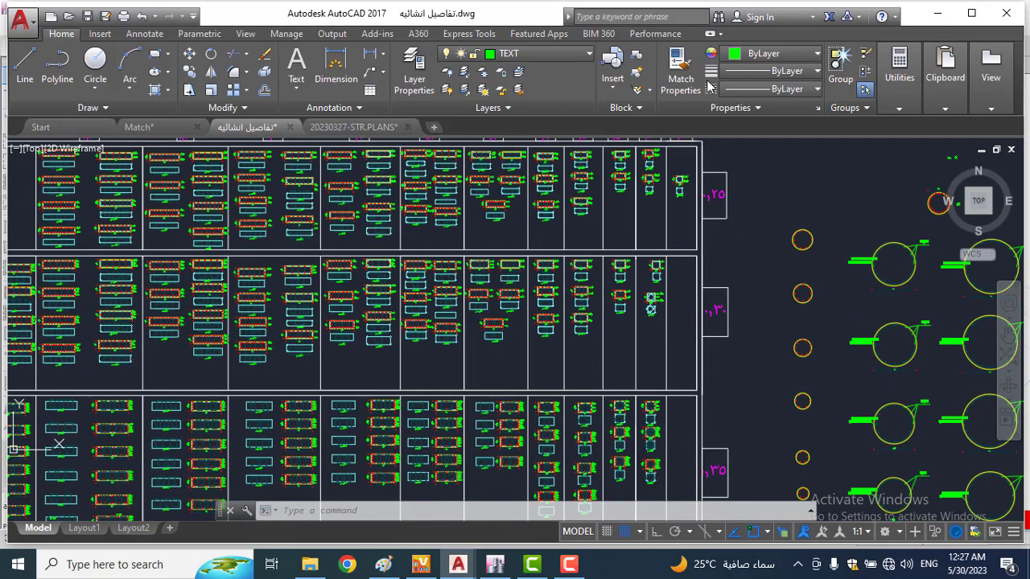
pyautogui.moveTo(743, 499)
pyautogui.mouseDown(button='middle')
pyautogui.moveTo(733, 260)
pyautogui.moveTo(655, 395)
pyautogui.mouseUp(button='middle')
pyautogui.scroll(-2, 728, 386)
pyautogui.scroll(3, 641, 284)
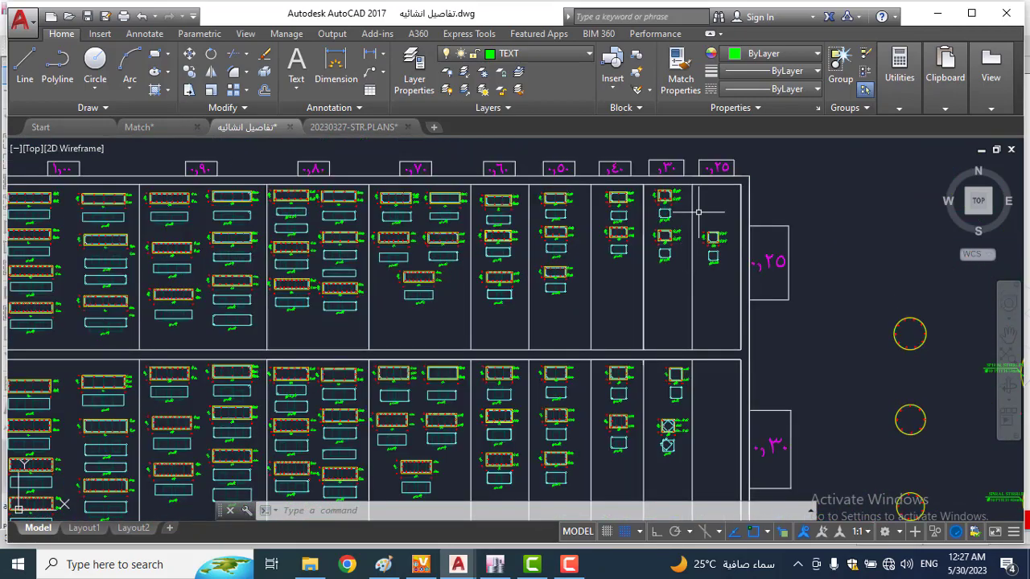
pyautogui.scroll(-3, 777, 205)
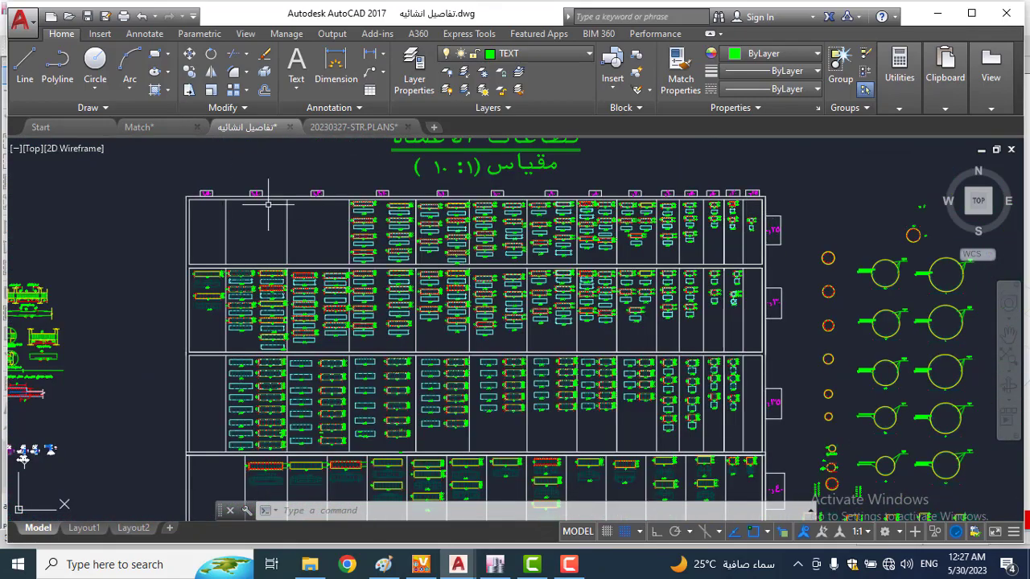
pyautogui.scroll(5, 228, 191)
pyautogui.scroll(-2, 165, 212)
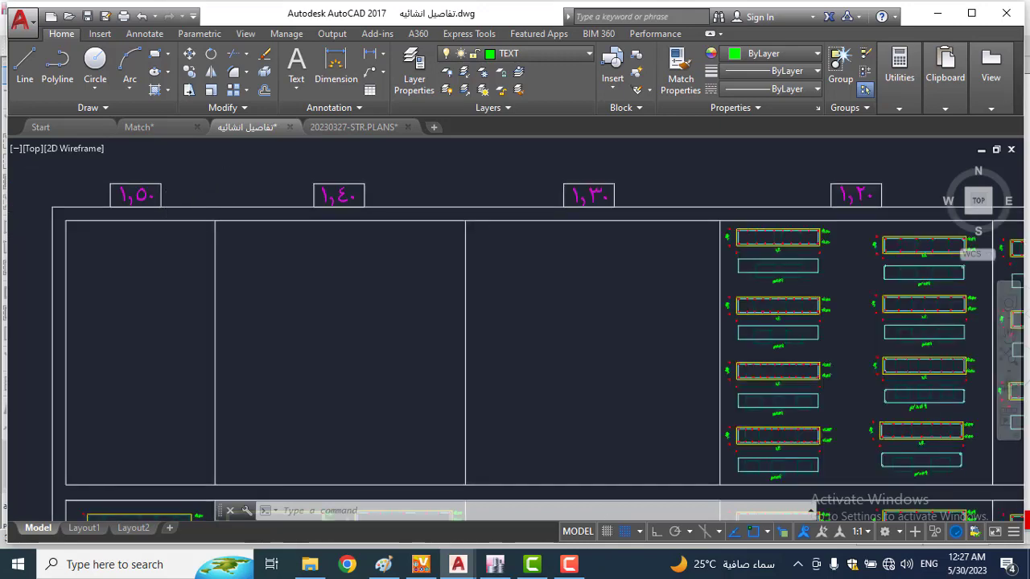
pyautogui.scroll(-3, 166, 237)
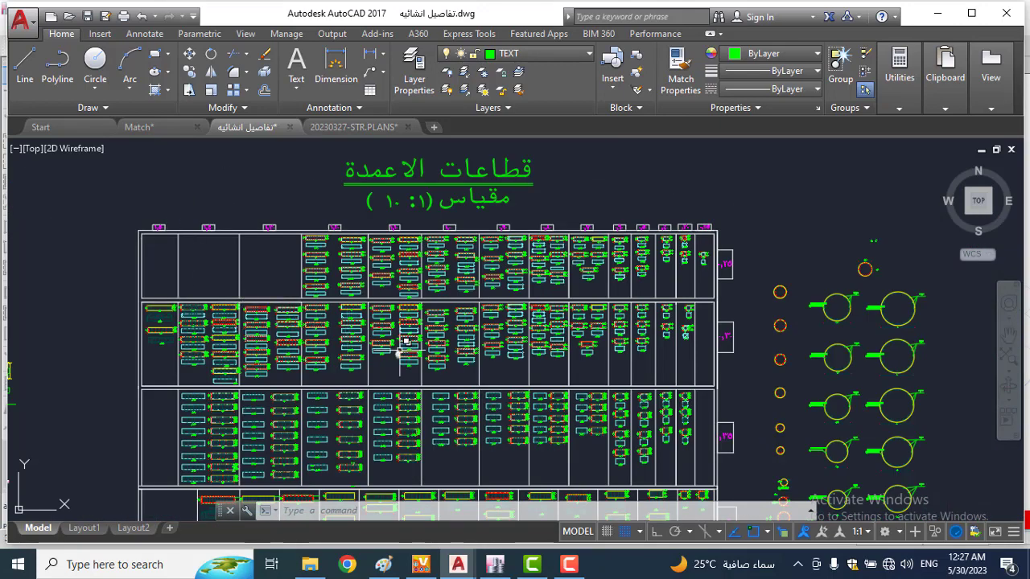
pyautogui.moveTo(402, 350); pyautogui.dragTo(404, 236, button='middle')
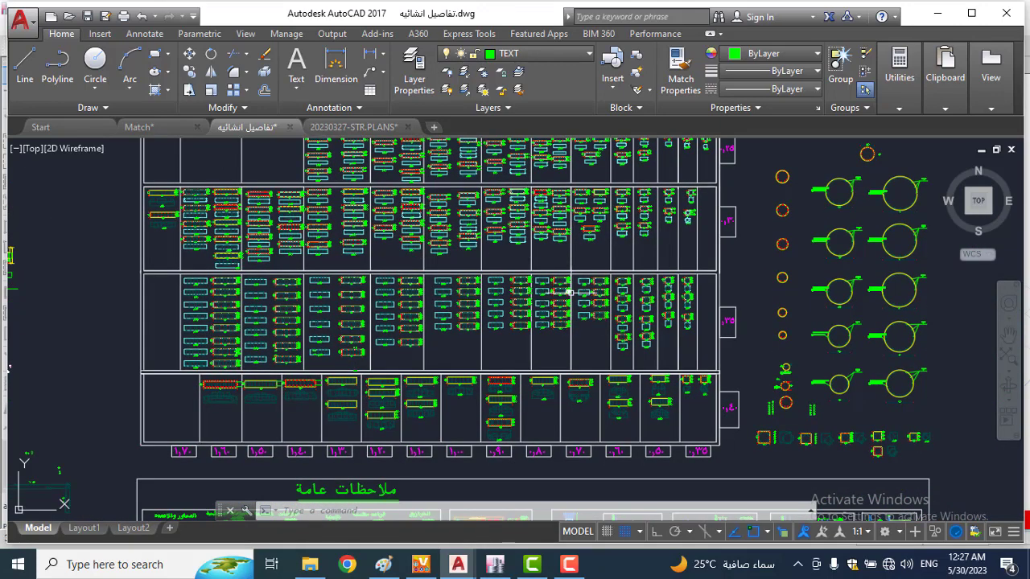
pyautogui.moveTo(569, 292)
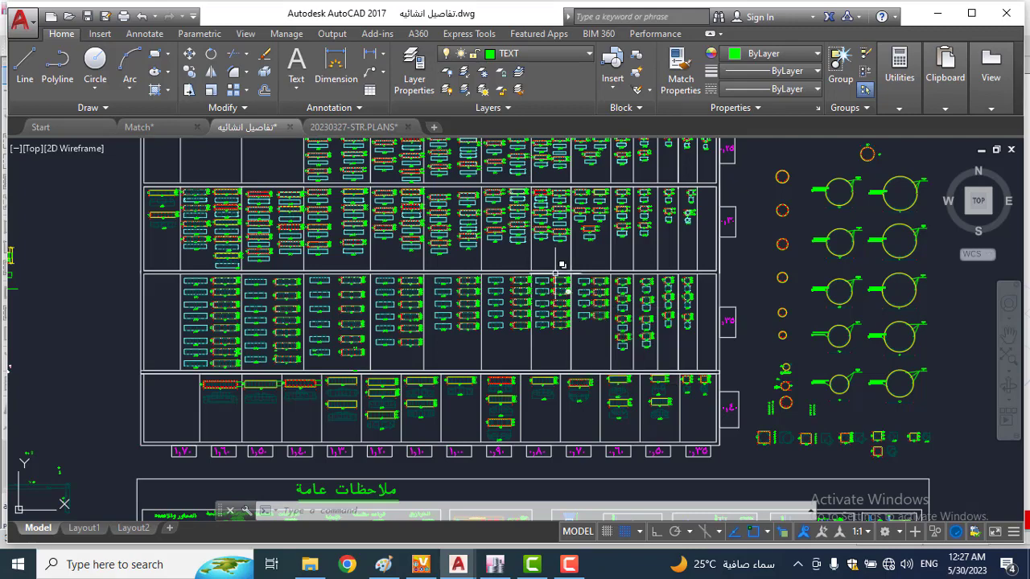
# Step: Inspect the dimensions, reinforcement bars and stirrups of the 0.30 by 0.70 column section
pyautogui.scroll(3, 555, 266)
pyautogui.scroll(3, 667, 157)
pyautogui.scroll(2, 667, 158)
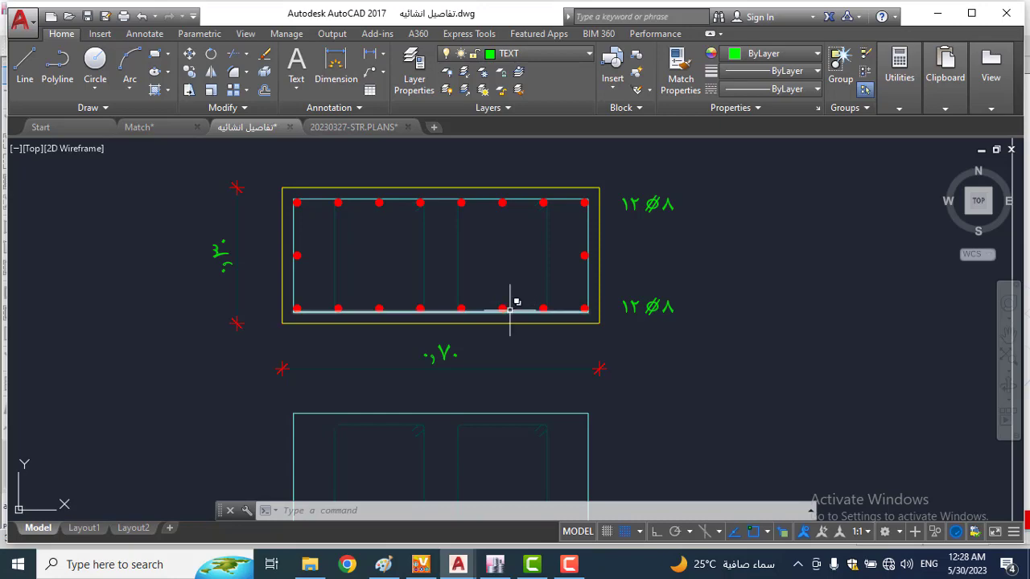
pyautogui.scroll(-5, 486, 321)
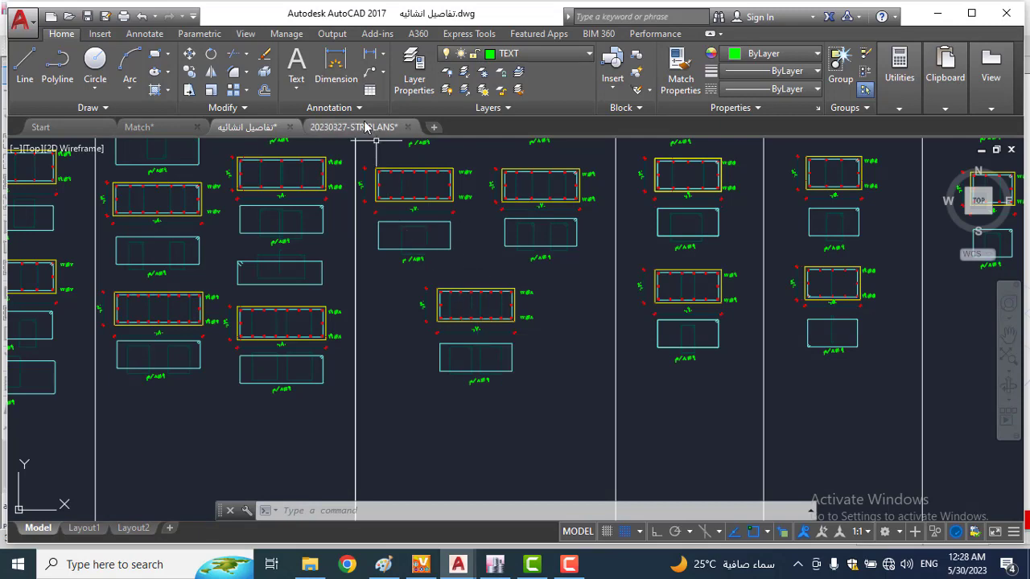
# Step: Switch to the 20230327-STR.PLANS drawing and copy the first FLOOR column heading into the empty cell below TYPE in the columns schedule
pyautogui.moveTo(366, 127)
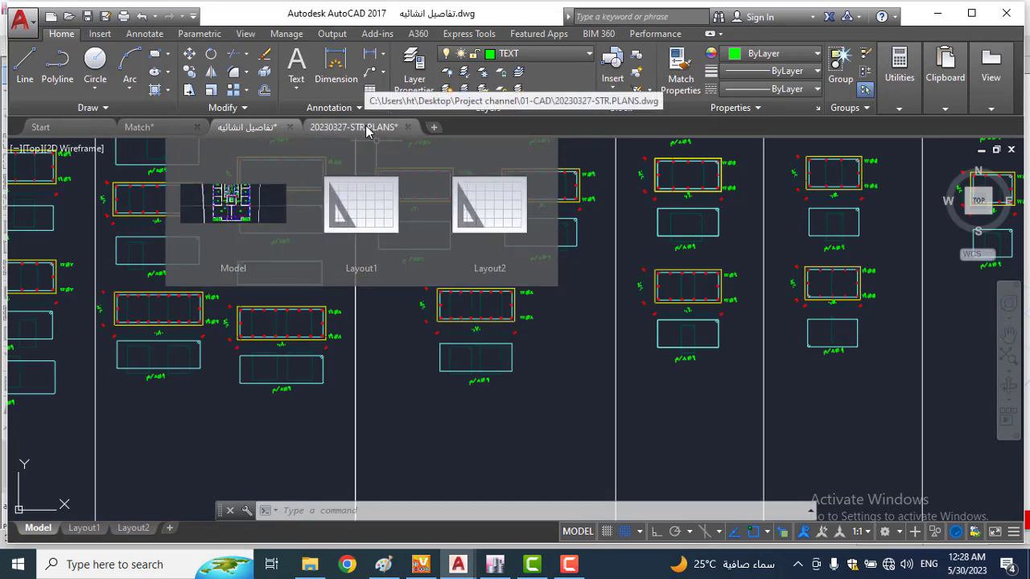
pyautogui.click(366, 128)
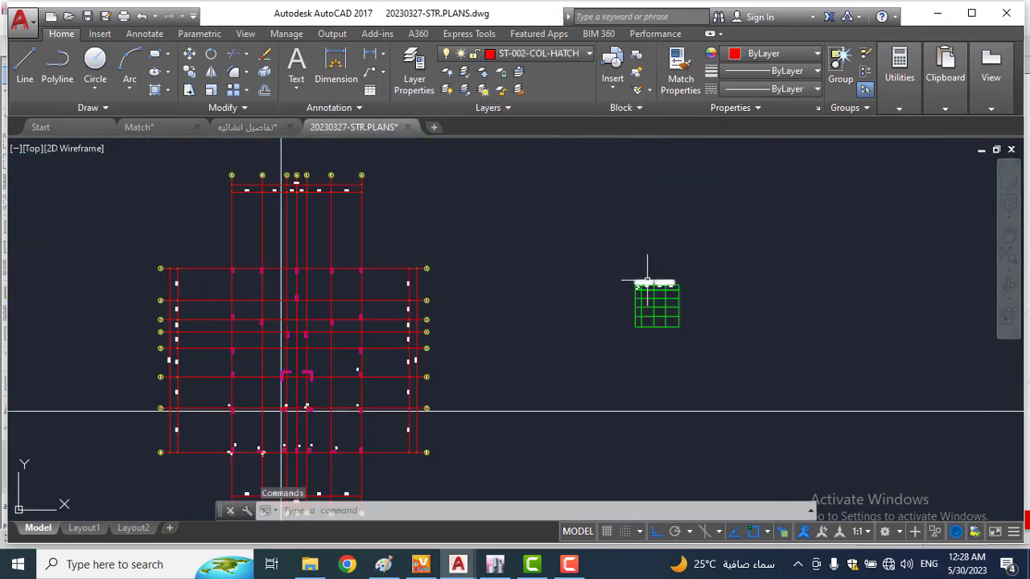
pyautogui.scroll(6, 648, 277)
pyautogui.scroll(2, 647, 281)
pyautogui.moveTo(651, 354); pyautogui.dragTo(736, 322, button='middle')
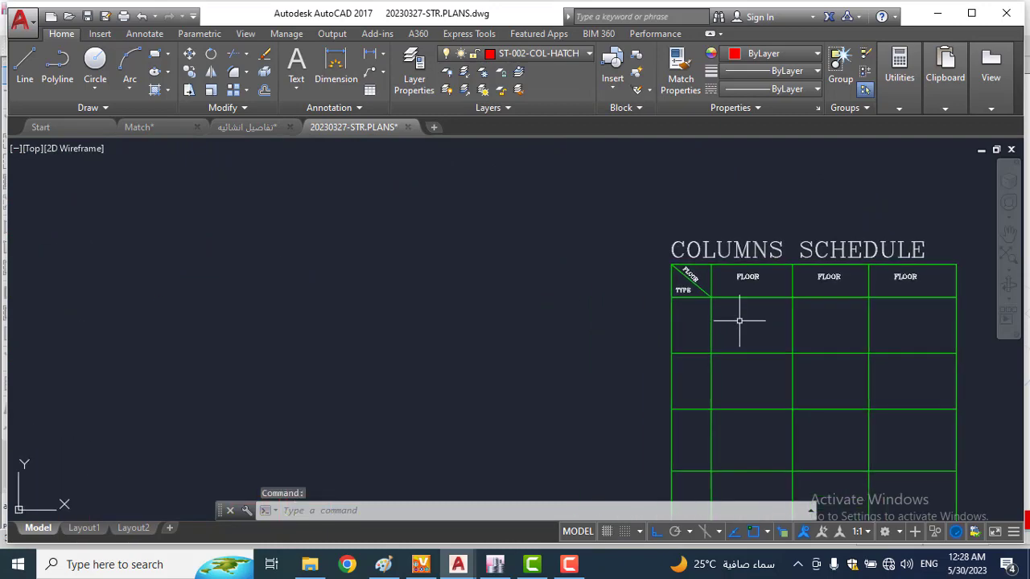
pyautogui.scroll(-6, 686, 317)
pyautogui.scroll(10, 689, 317)
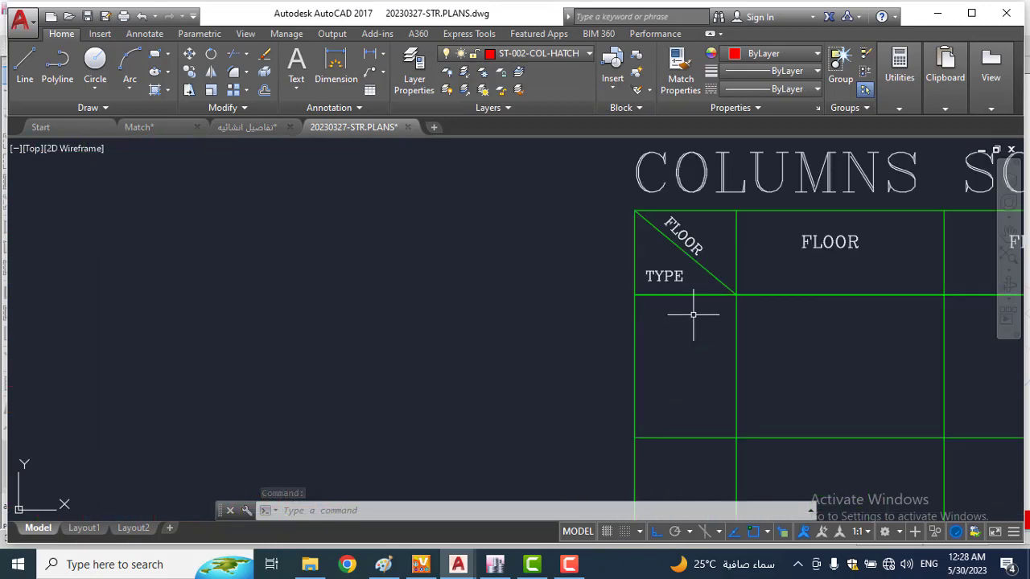
pyautogui.click(841, 242)
pyautogui.hotkey('ctrl', 'c')
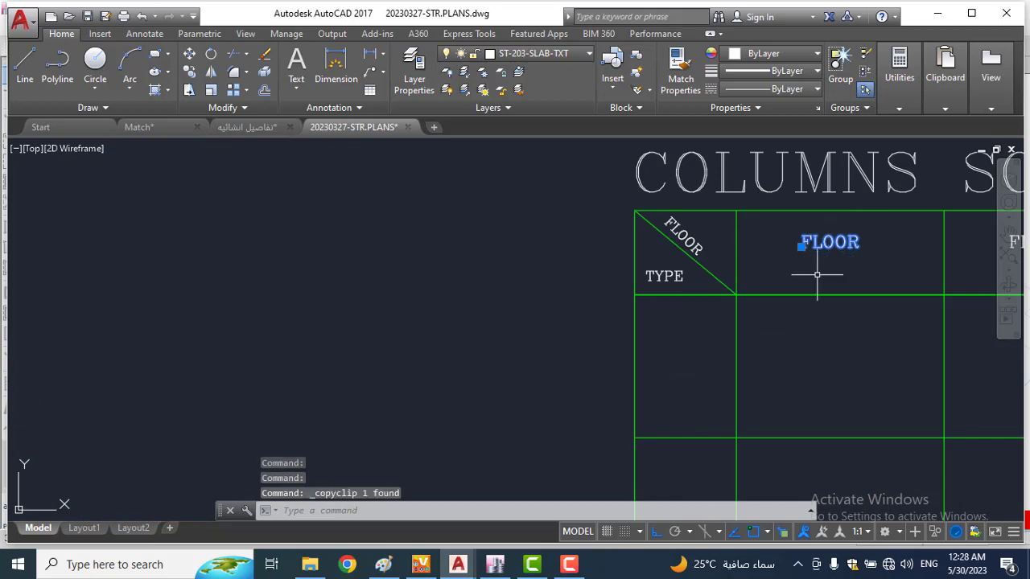
pyautogui.hotkey('ctrl', 'v')
pyautogui.click(661, 366)
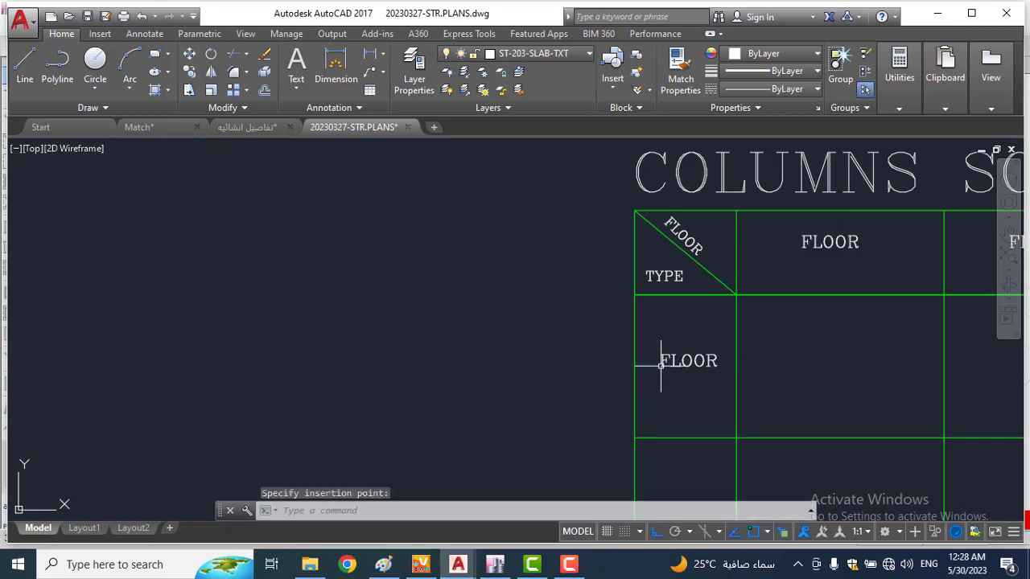
# Step: Change the text of the copied FLOOR label in the first TYPE cell to C1
pyautogui.doubleClick(688, 361)
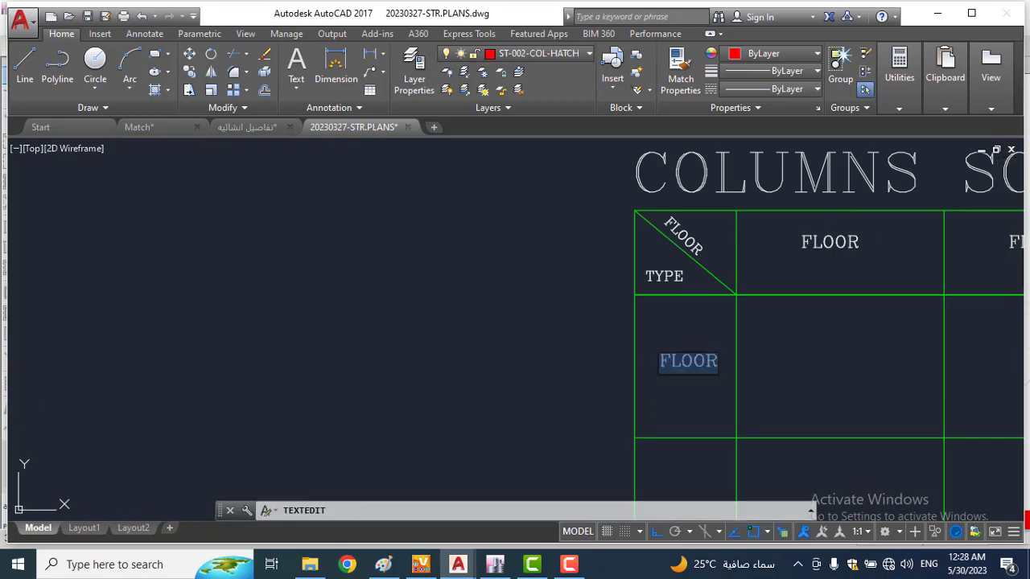
pyautogui.write('C1')
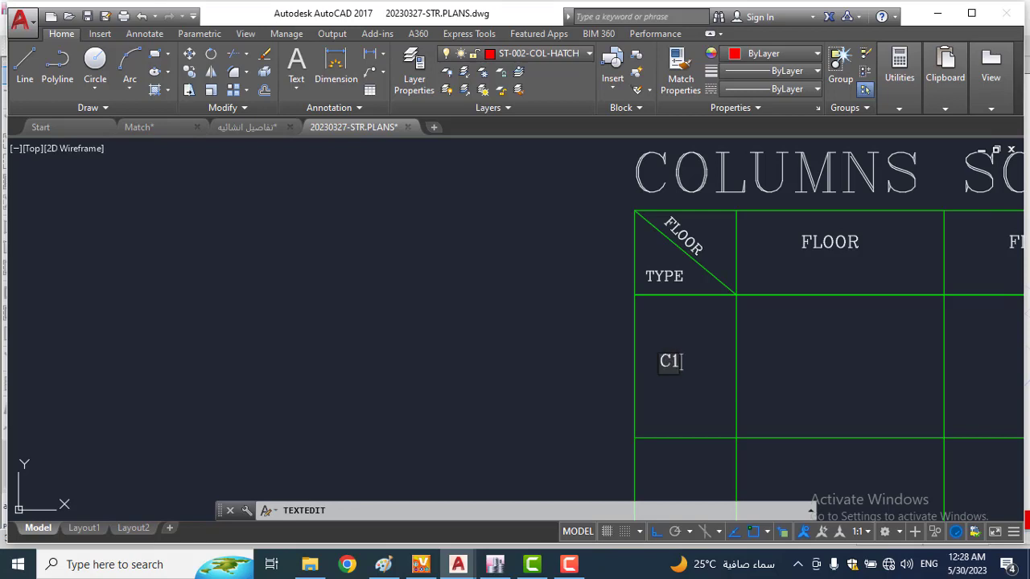
pyautogui.press('Escape')
pyautogui.press('Escape')
pyautogui.press('Escape')
# Step: Move the C1 label slightly to the right so that it sits centred in its cell
pyautogui.click(668, 362)
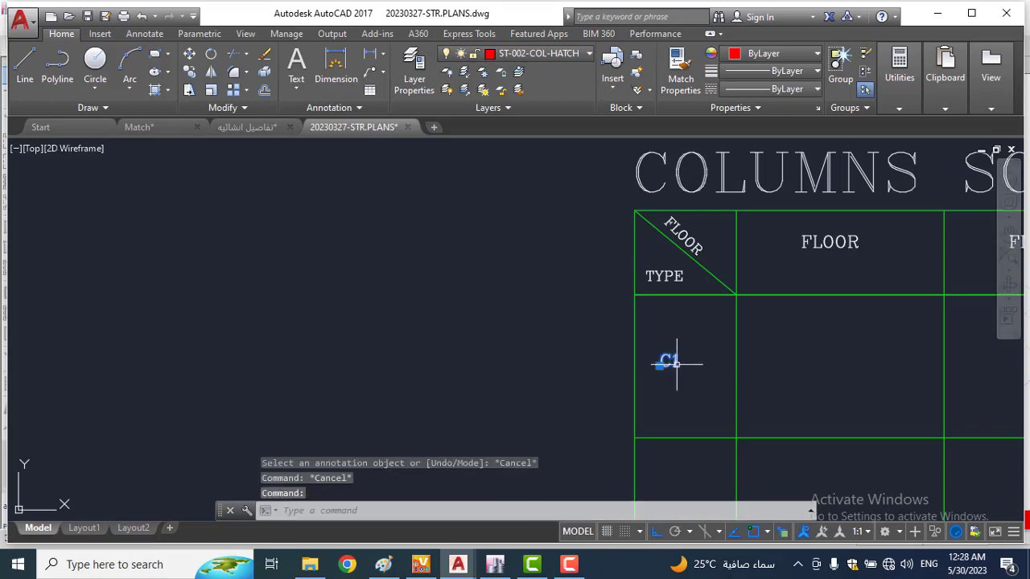
pyautogui.write('m')
pyautogui.press('Return')
pyautogui.click(672, 415)
pyautogui.click(685, 415)
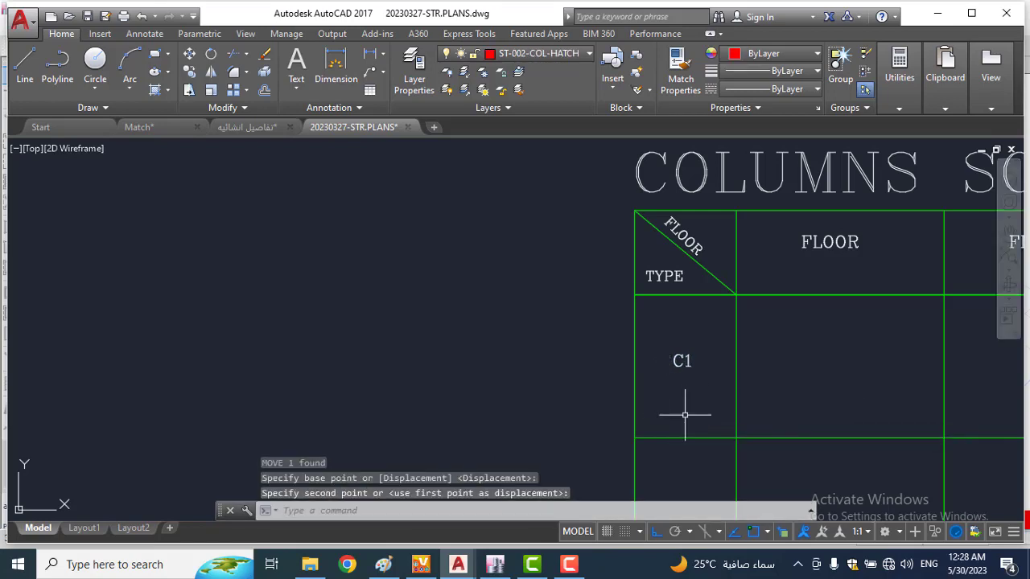
pyautogui.press('Escape')
pyautogui.press('Escape')
# Step: Copy the C1 label into the three cells below it in the TYPE column, using the row line ends as reference points
pyautogui.click(687, 365)
pyautogui.scroll(-4, 554, 319)
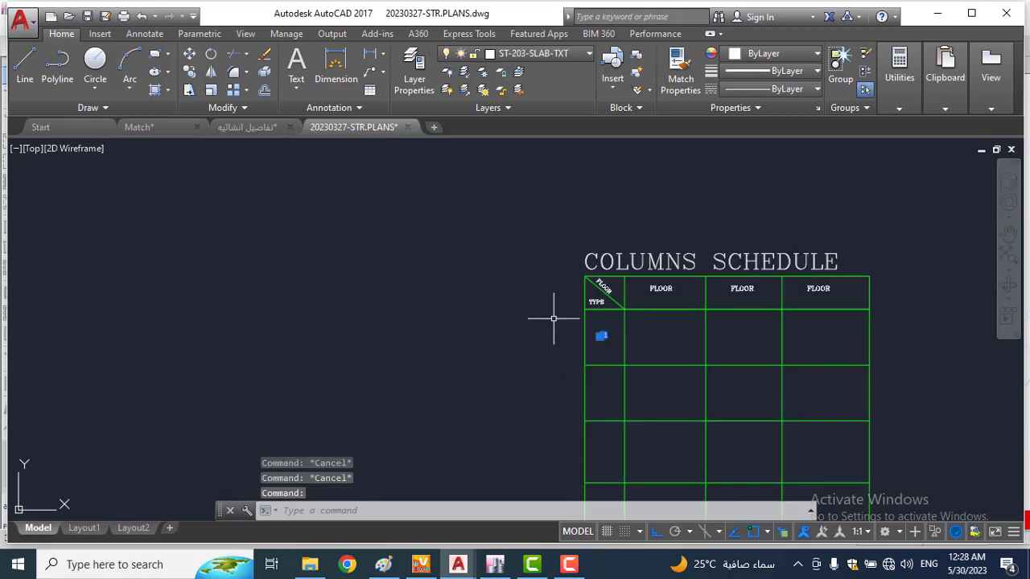
pyautogui.write('co')
pyautogui.press('Return')
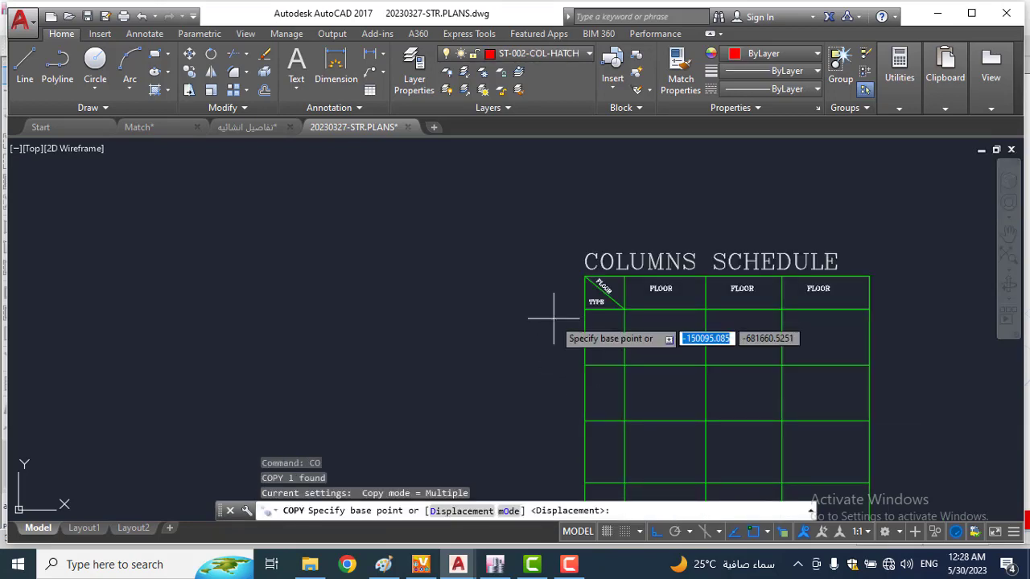
pyautogui.click(584, 365)
pyautogui.click(585, 420)
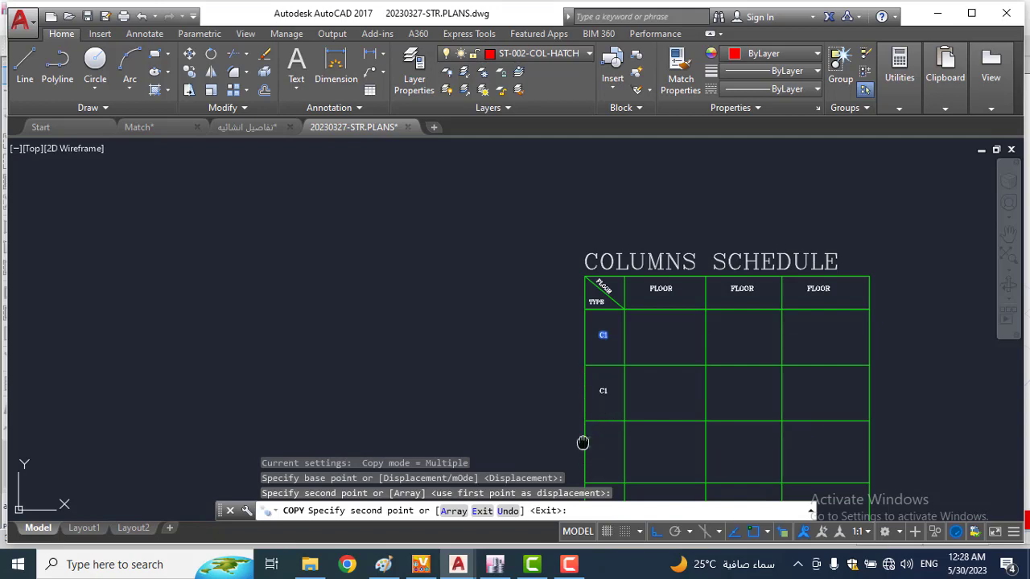
pyautogui.moveTo(582, 443); pyautogui.dragTo(587, 349, button='middle')
pyautogui.click(589, 389)
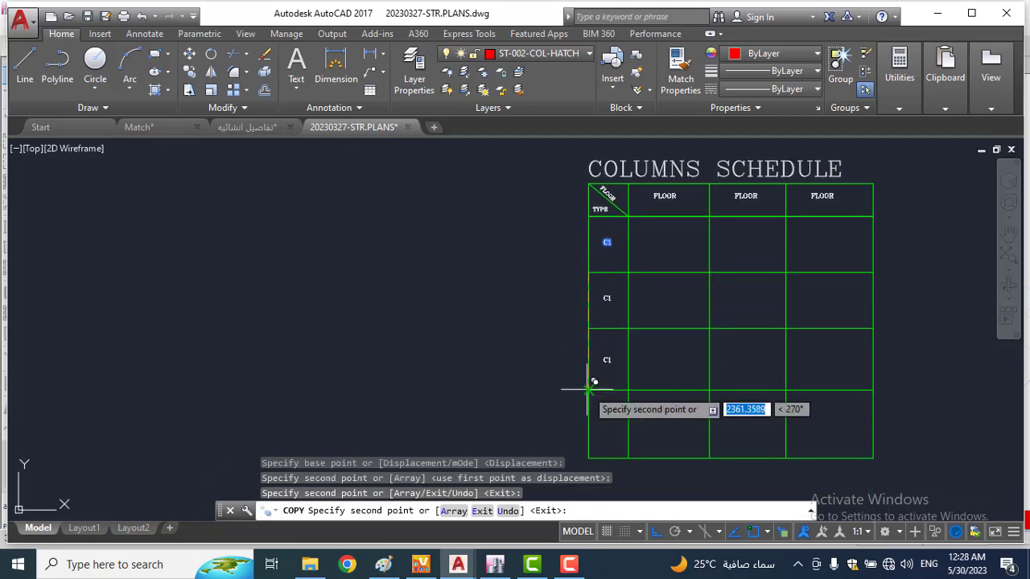
pyautogui.click(595, 451)
pyautogui.press('Escape')
pyautogui.press('Escape')
# Step: Change the label in the second row of the TYPE column to C2
pyautogui.scroll(5, 605, 291)
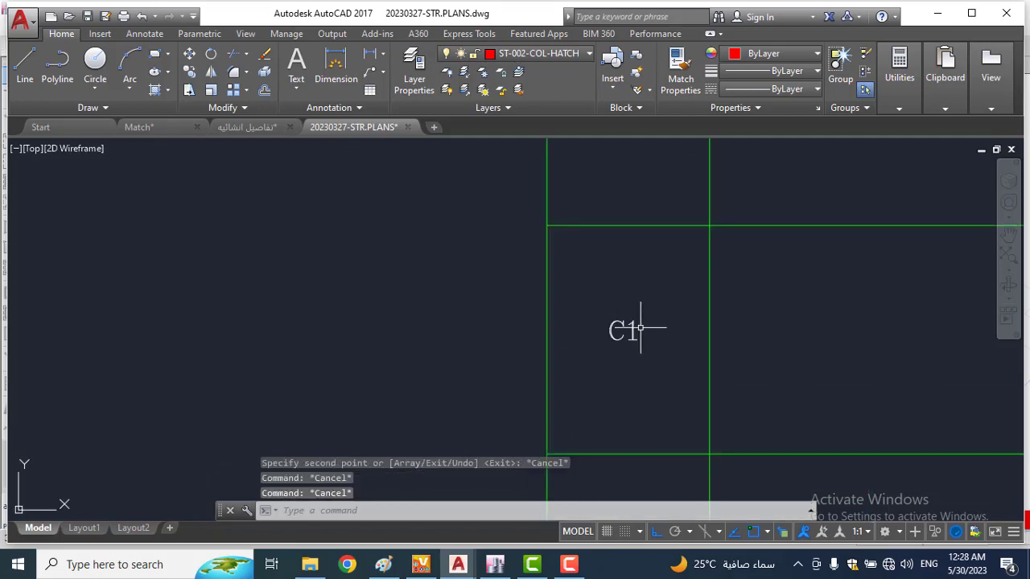
pyautogui.click(640, 328)
pyautogui.click(631, 330)
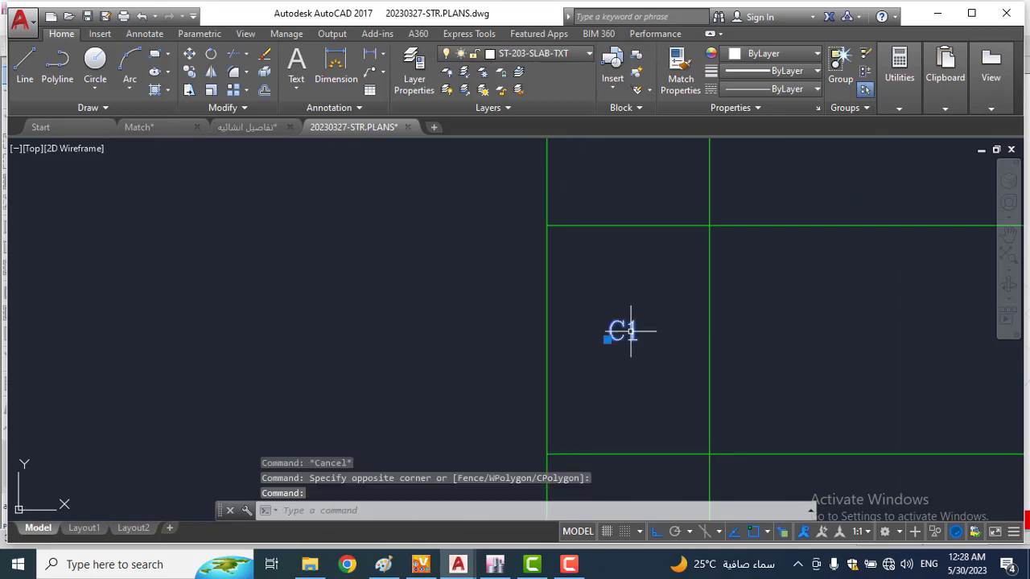
pyautogui.doubleClick(633, 334)
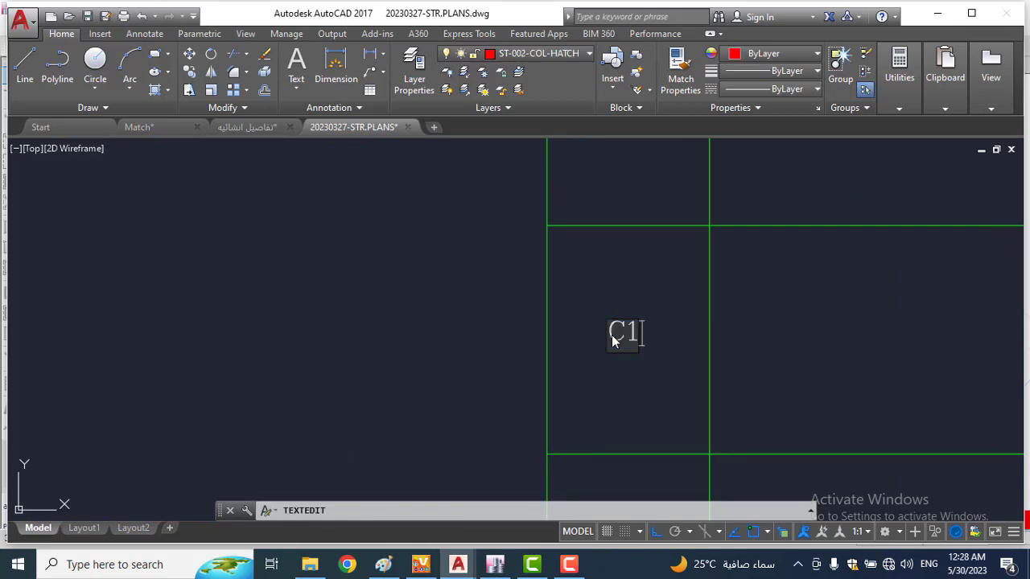
pyautogui.press('BackSpace')
pyautogui.write('2')
pyautogui.click(696, 286)
# Step: Change the label in the third row of the TYPE column to C3
pyautogui.scroll(-3, 695, 290)
pyautogui.scroll(3, 682, 392)
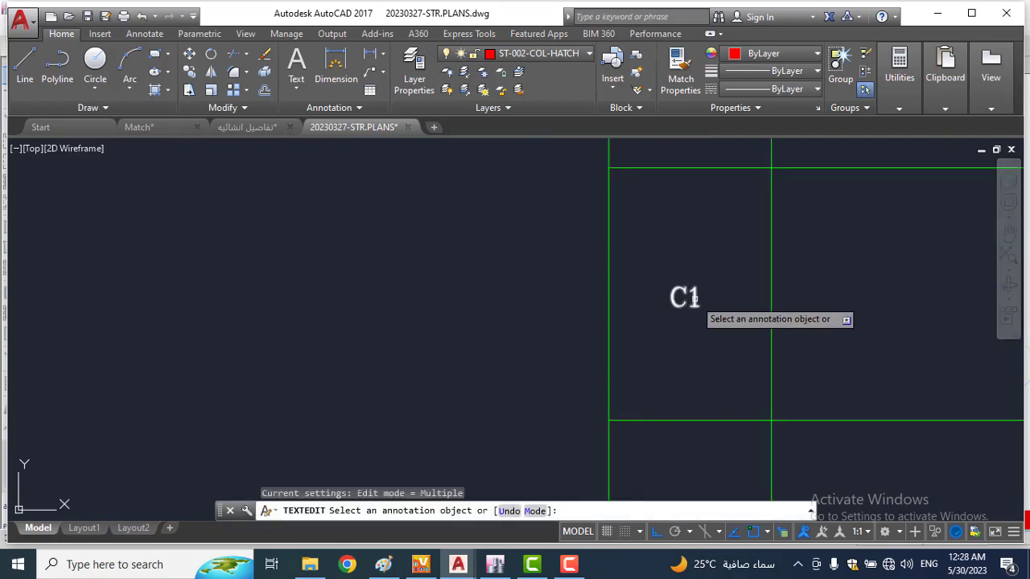
pyautogui.click(685, 298)
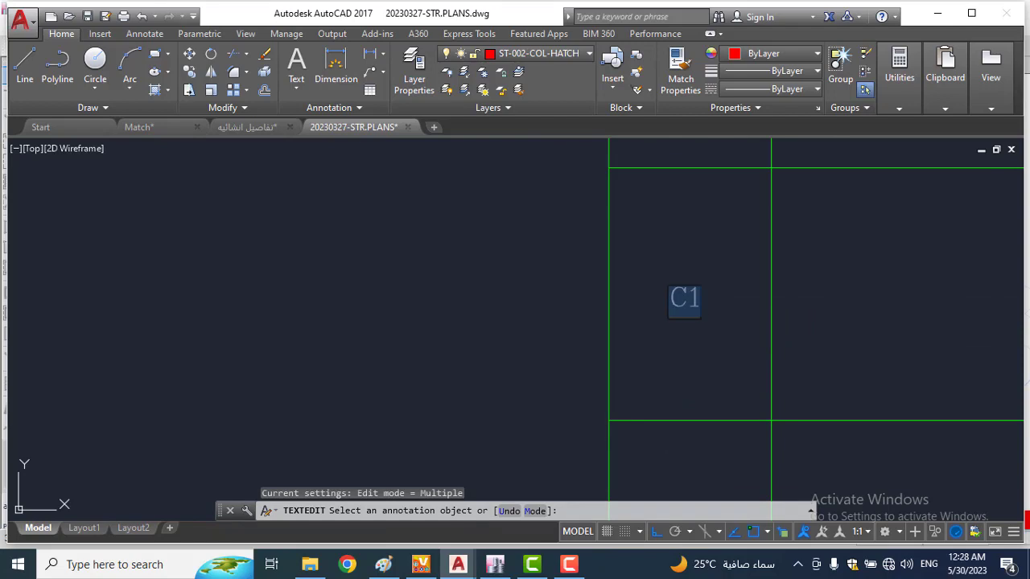
pyautogui.write('C3')
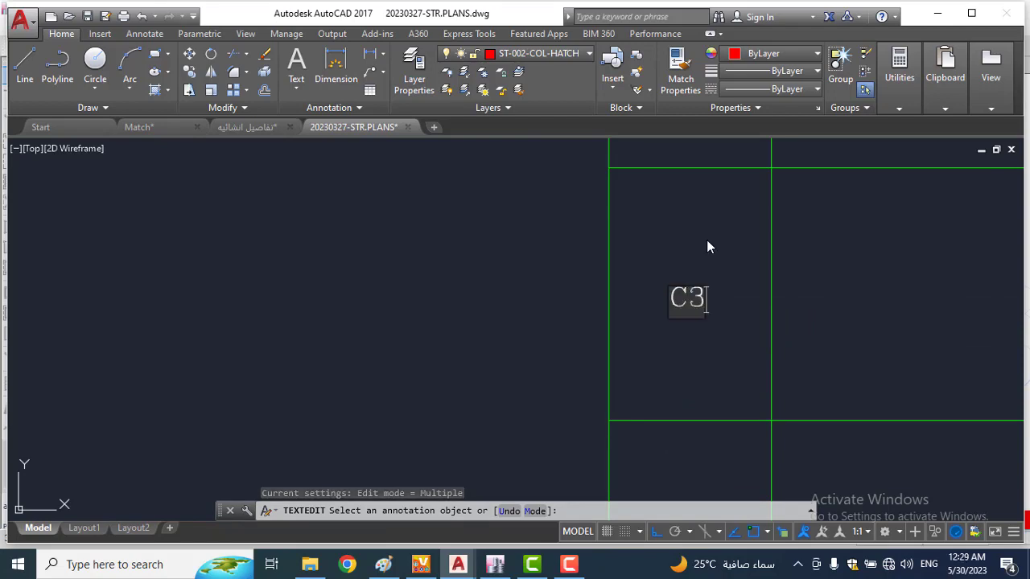
pyautogui.press('Return')
# Step: Change the label in the last row of the TYPE column to C4 and finish text editing
pyautogui.scroll(-4, 708, 274)
pyautogui.scroll(5, 700, 318)
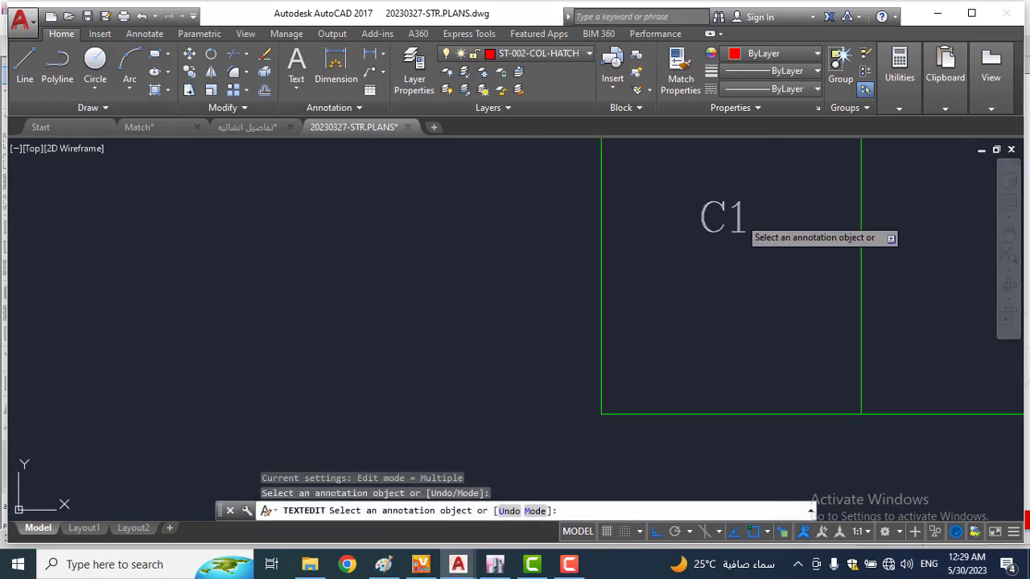
pyautogui.click(744, 228)
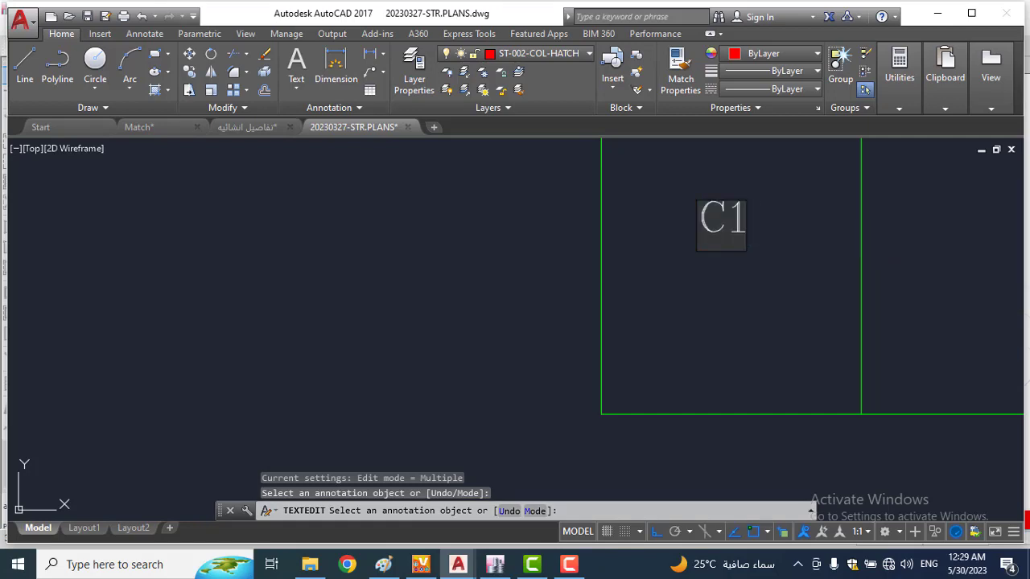
pyautogui.write('C4')
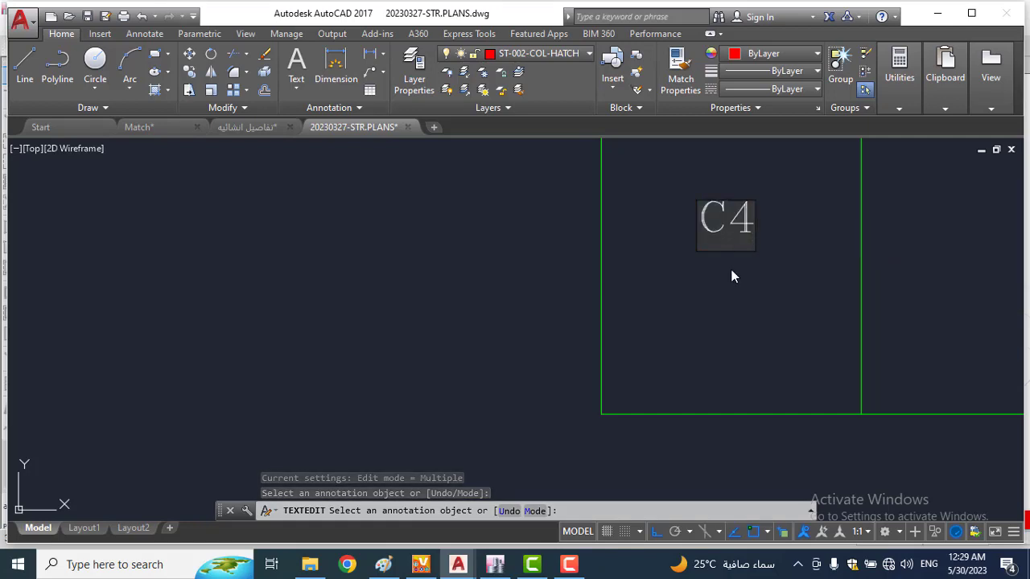
pyautogui.press('Return')
pyautogui.scroll(-3, 730, 271)
pyautogui.press('Escape')
pyautogui.scroll(-3, 724, 265)
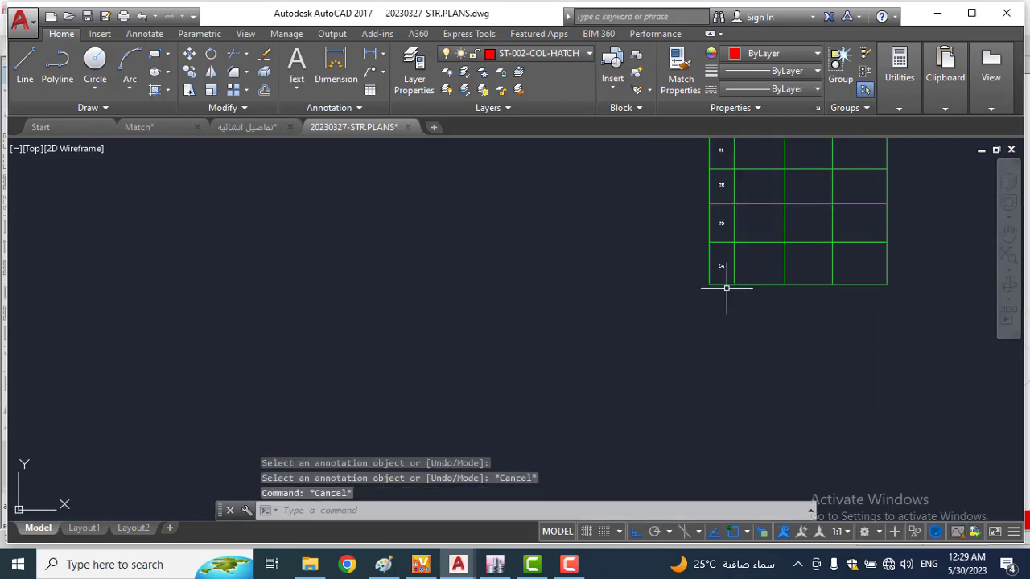
# Step: Switch to the ETABS model and inspect the column P-M-M interaction ratios in the 3-D view
pyautogui.scroll(6, 724, 290)
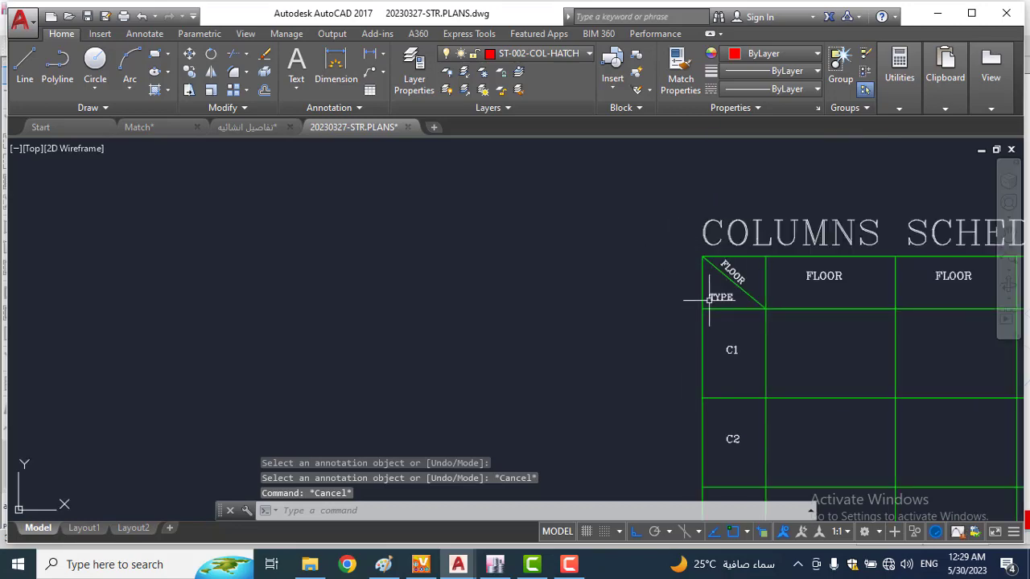
pyautogui.scroll(-6, 716, 307)
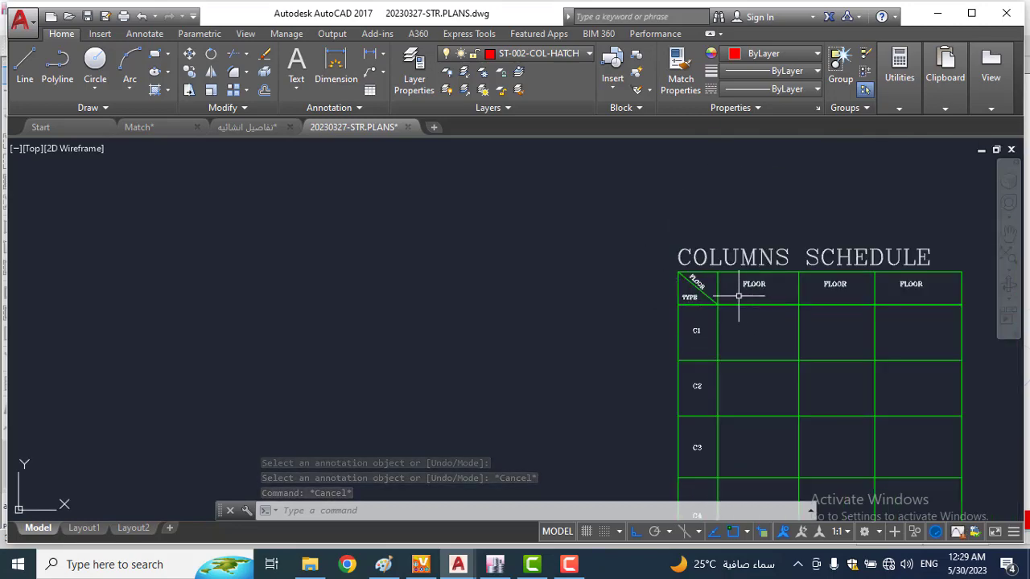
pyautogui.moveTo(732, 292); pyautogui.dragTo(617, 252, button='middle')
pyautogui.scroll(-5, 708, 292)
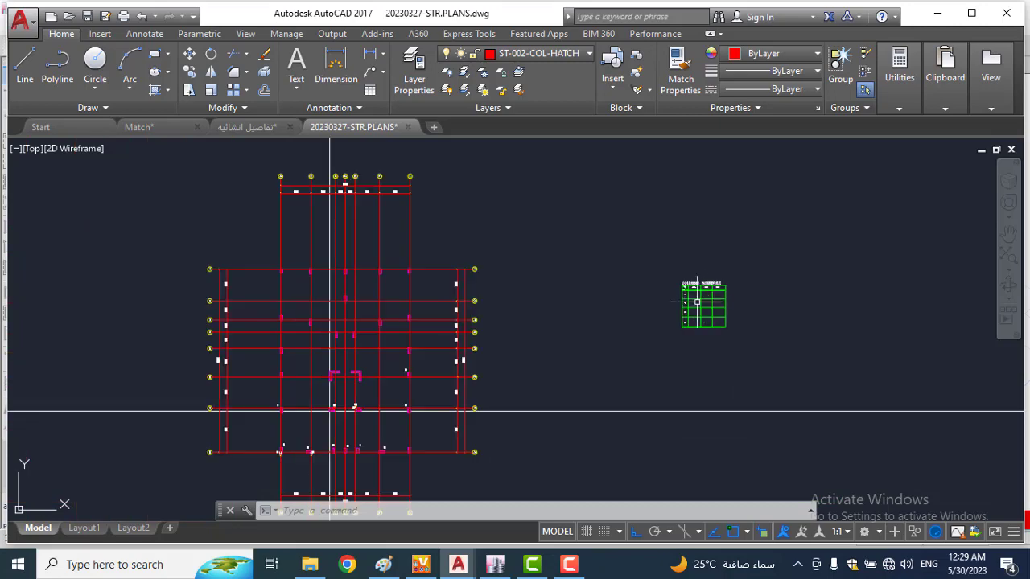
pyautogui.scroll(-3, 619, 312)
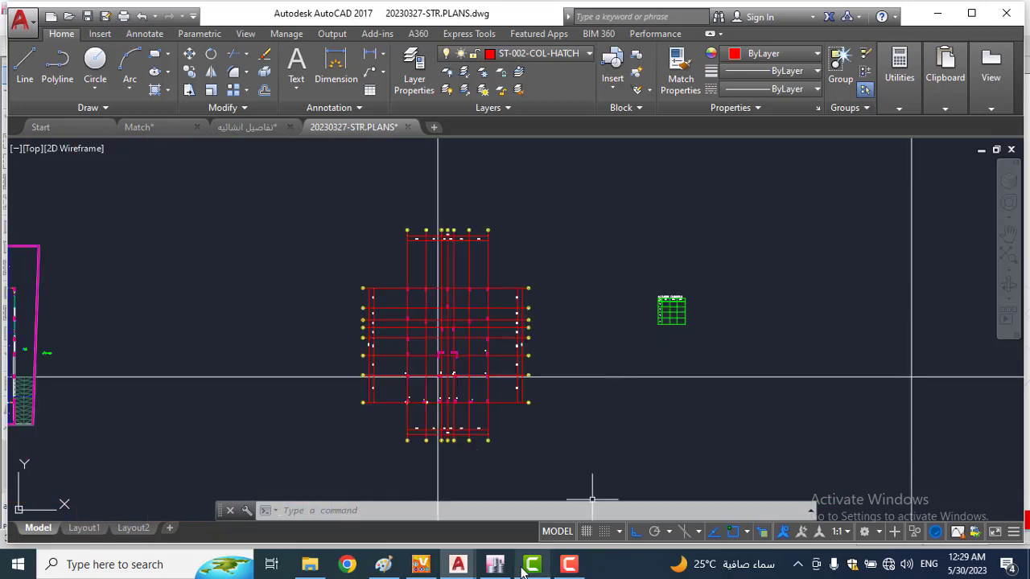
pyautogui.click(496, 562)
pyautogui.scroll(3, 609, 381)
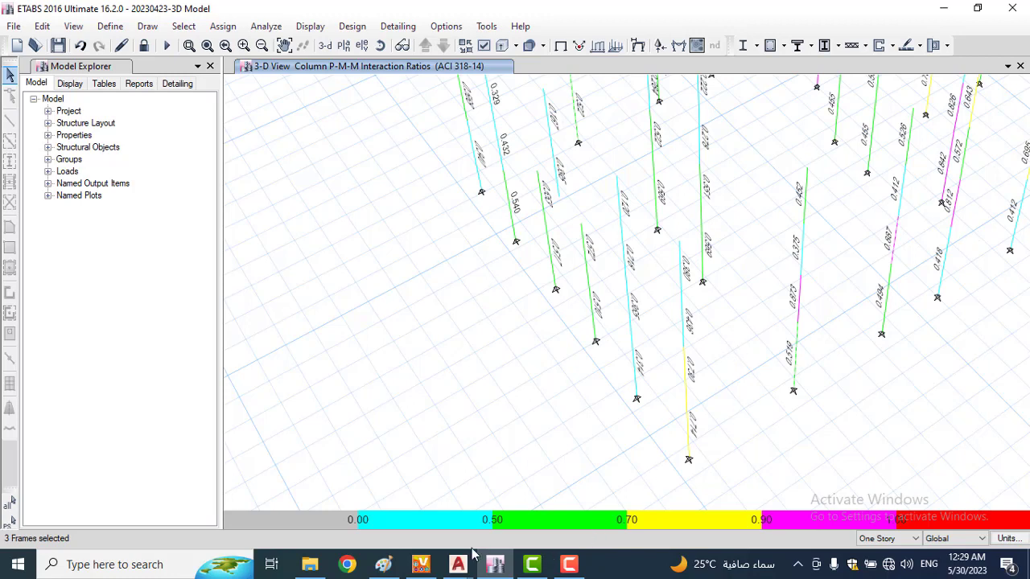
# Step: Return to the 20230327-STR.PLANS drawing in AutoCAD and examine the C1 columns on the plan beside the schedule
pyautogui.moveTo(461, 568)
pyautogui.click(458, 527)
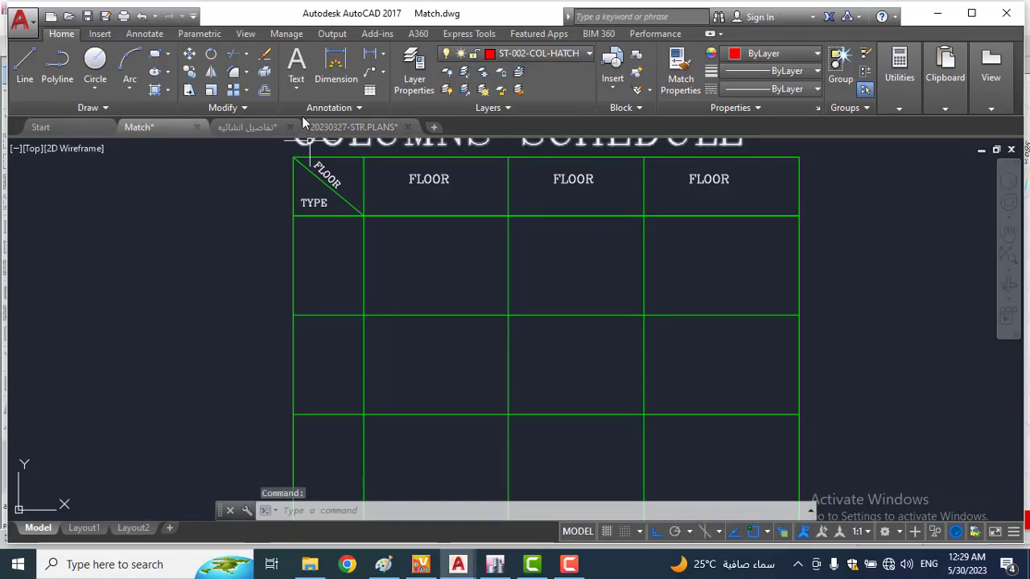
pyautogui.click(354, 127)
pyautogui.scroll(8, 662, 316)
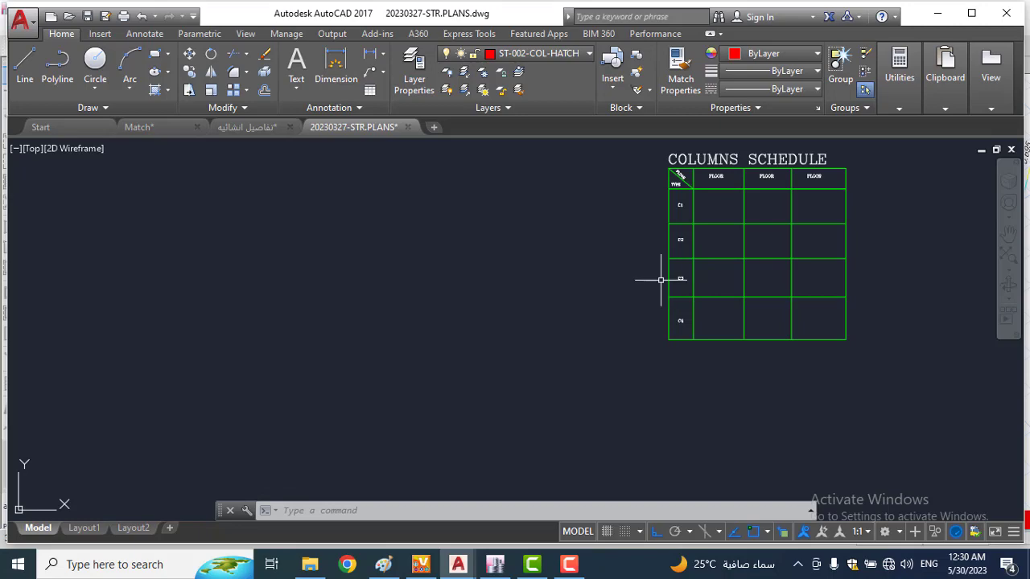
pyautogui.scroll(-5, 661, 280)
pyautogui.scroll(8, 345, 428)
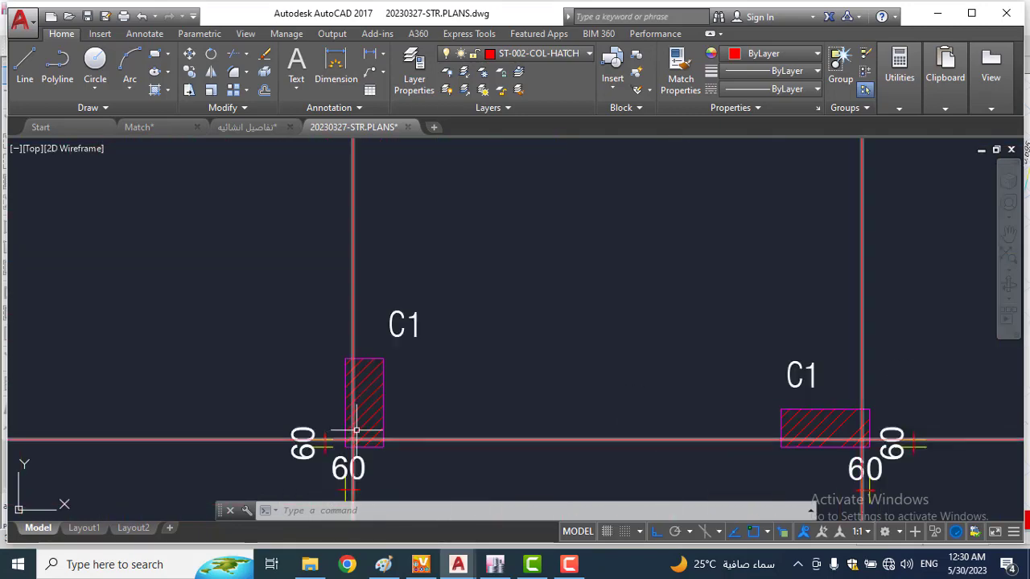
pyautogui.moveTo(356, 430); pyautogui.dragTo(332, 340, button='middle')
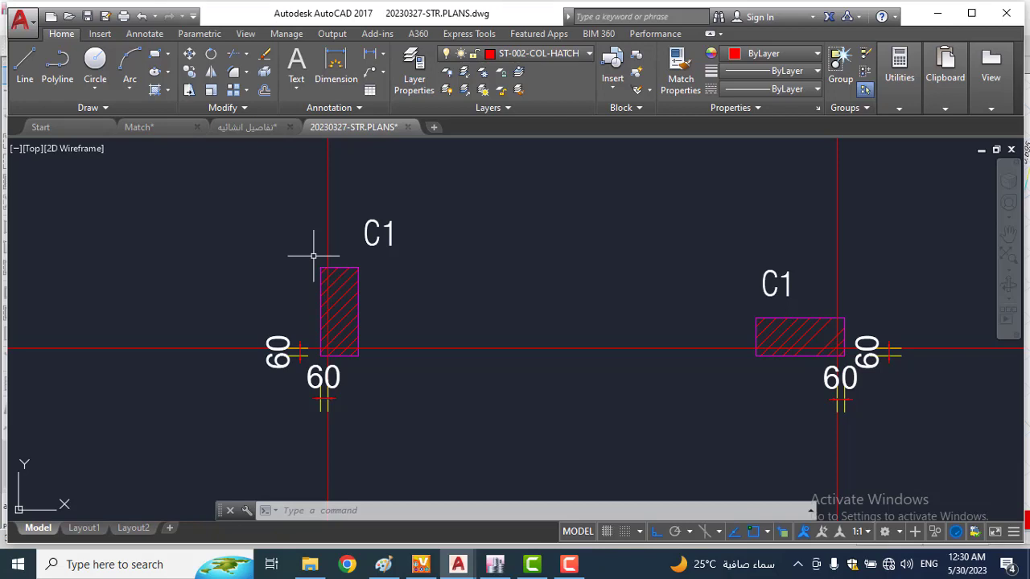
pyautogui.scroll(-8, 401, 214)
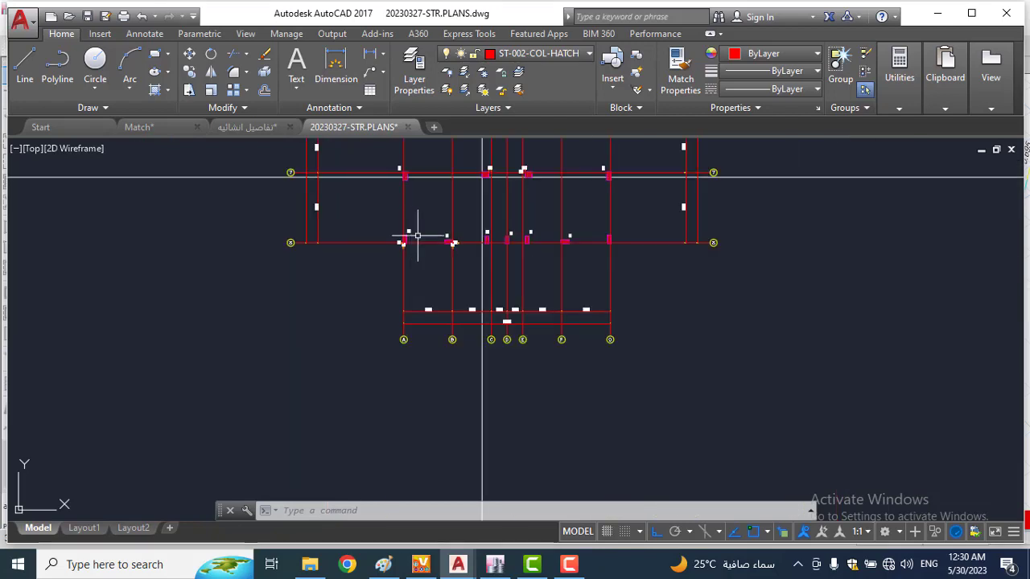
# Step: Switch to the تفاصيل انشائيه drawing and examine the 0.30 by 0.60 column sections and their reinforcement in the column sections table
pyautogui.click(235, 129)
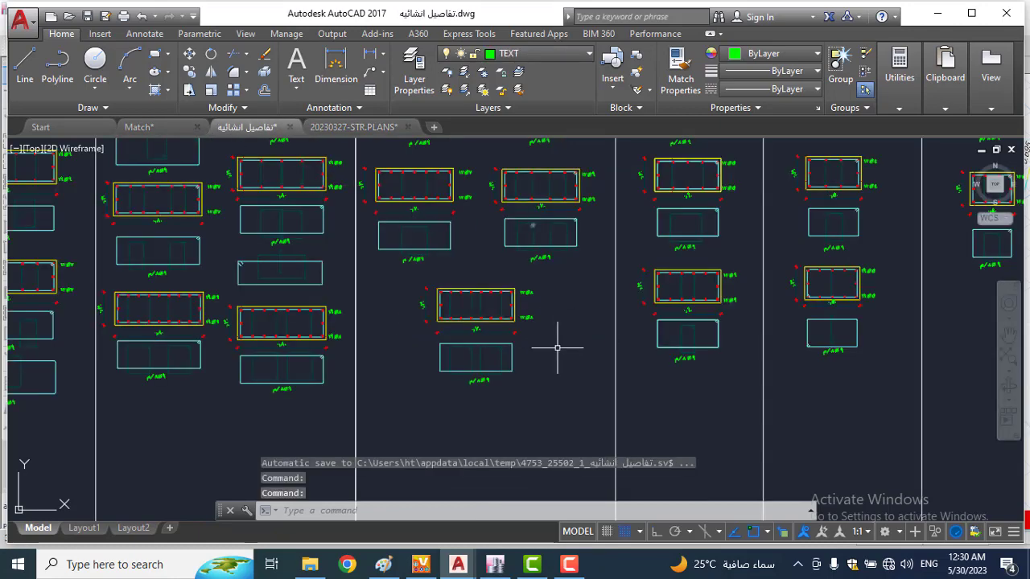
pyautogui.scroll(-6, 557, 348)
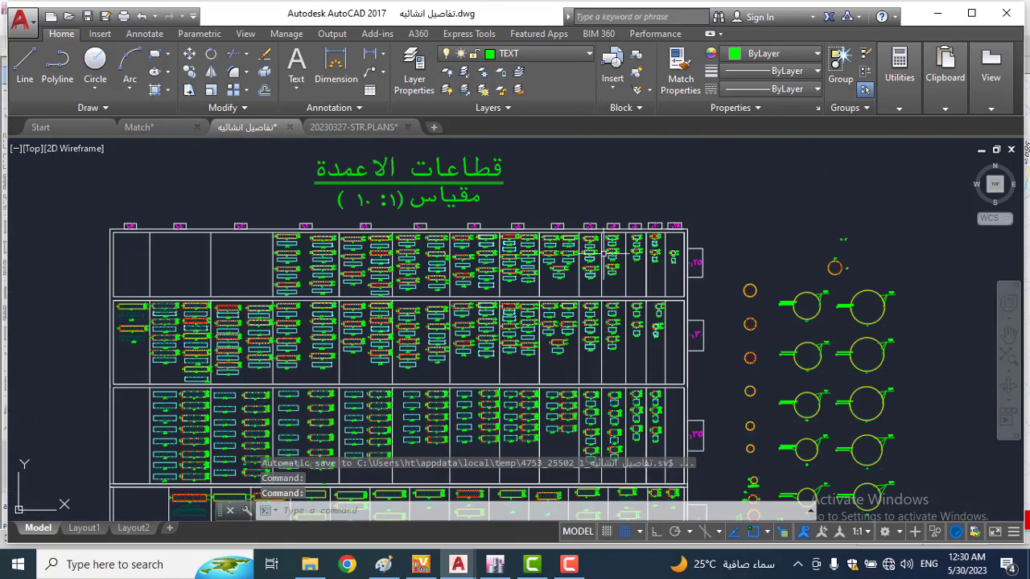
pyautogui.scroll(2, 680, 377)
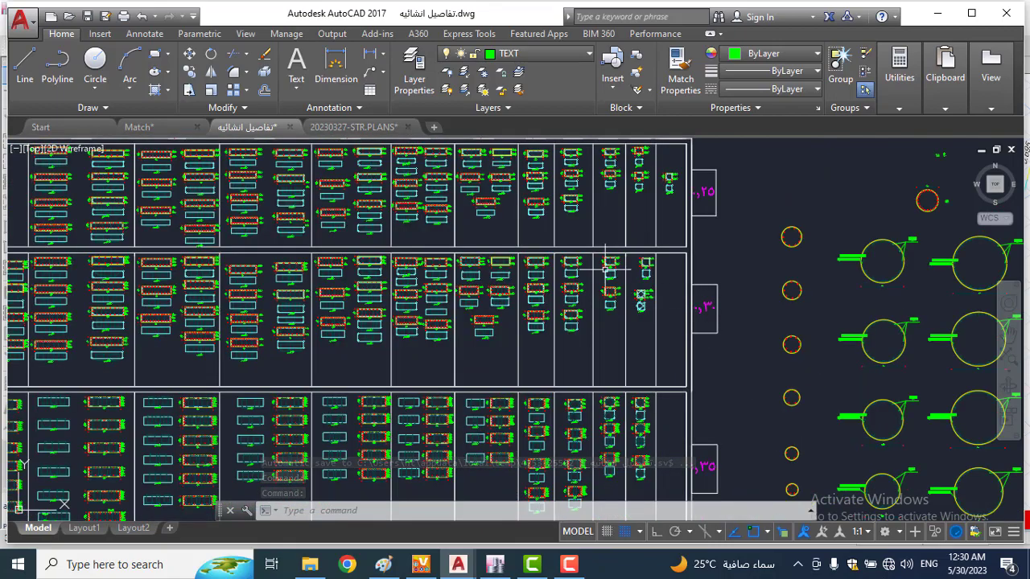
pyautogui.scroll(3, 571, 227)
pyautogui.moveTo(511, 378); pyautogui.dragTo(514, 84, button='middle')
pyautogui.scroll(4, 519, 272)
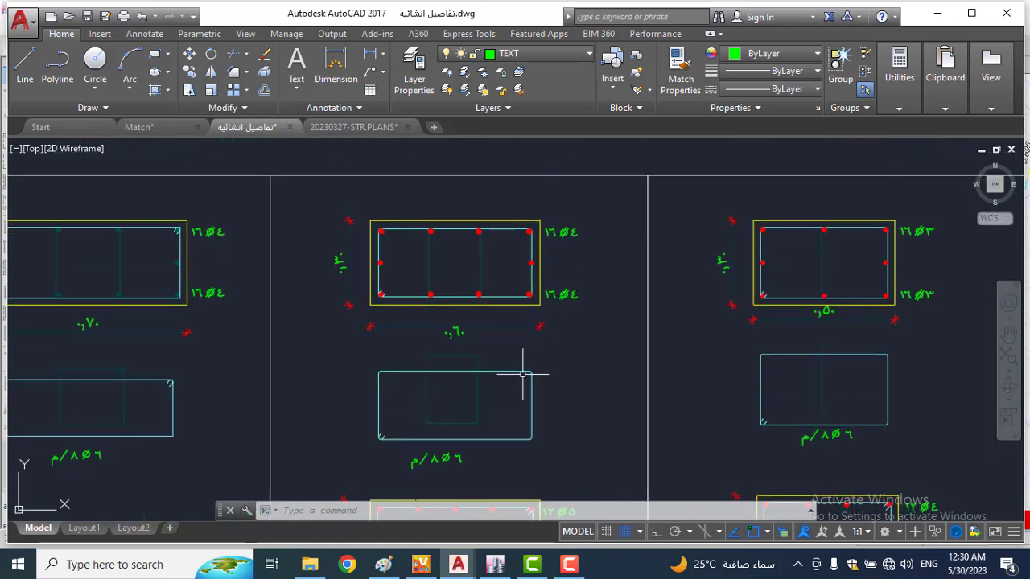
pyautogui.moveTo(523, 374)
pyautogui.mouseDown(button='middle')
pyautogui.moveTo(517, 252)
pyautogui.moveTo(538, 338)
pyautogui.mouseUp(button='middle')
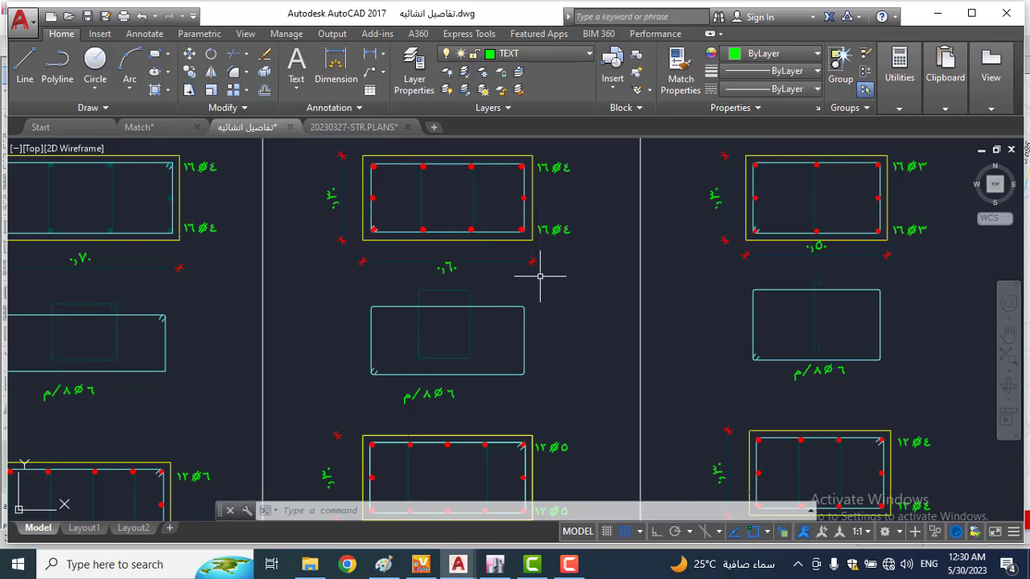
pyautogui.scroll(-2, 538, 262)
pyautogui.scroll(4, 551, 290)
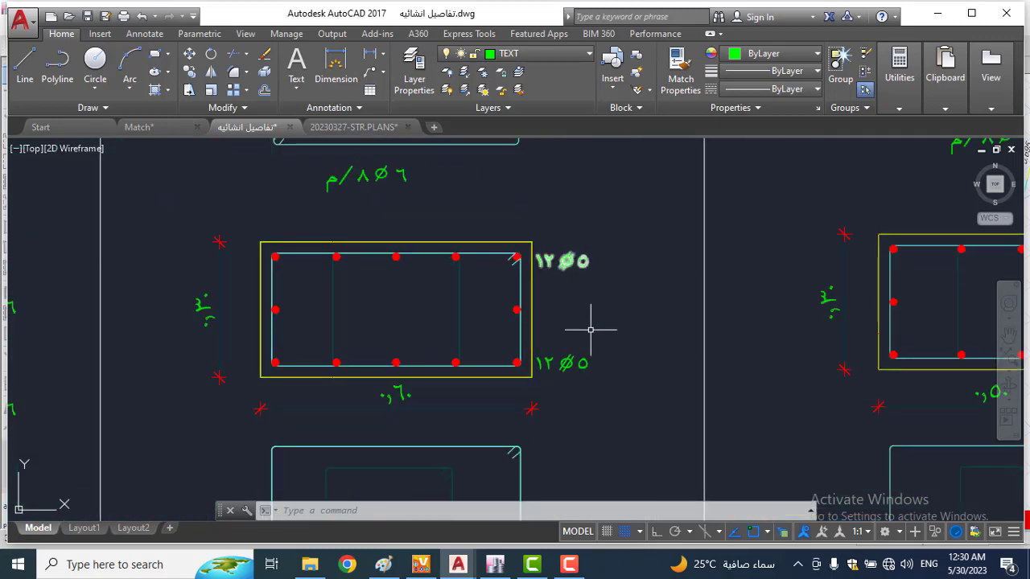
pyautogui.scroll(-2, 542, 265)
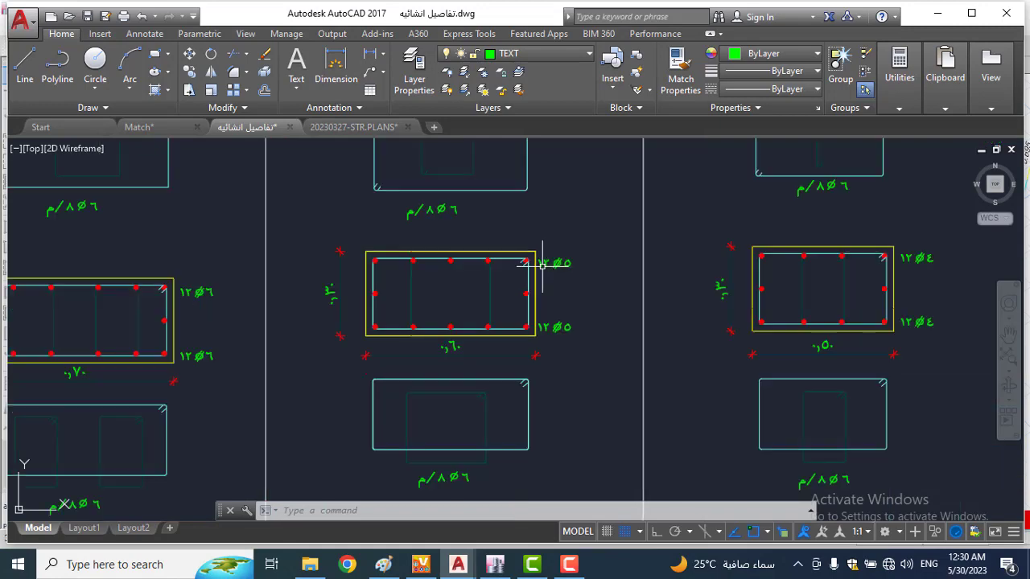
# Step: Copy the 0.30 by 0.60 column section with 5Ø12 bars, together with its 6Ø8/m stirrup detail, to the clipboard
pyautogui.click(604, 220)
pyautogui.scroll(-2, 540, 245)
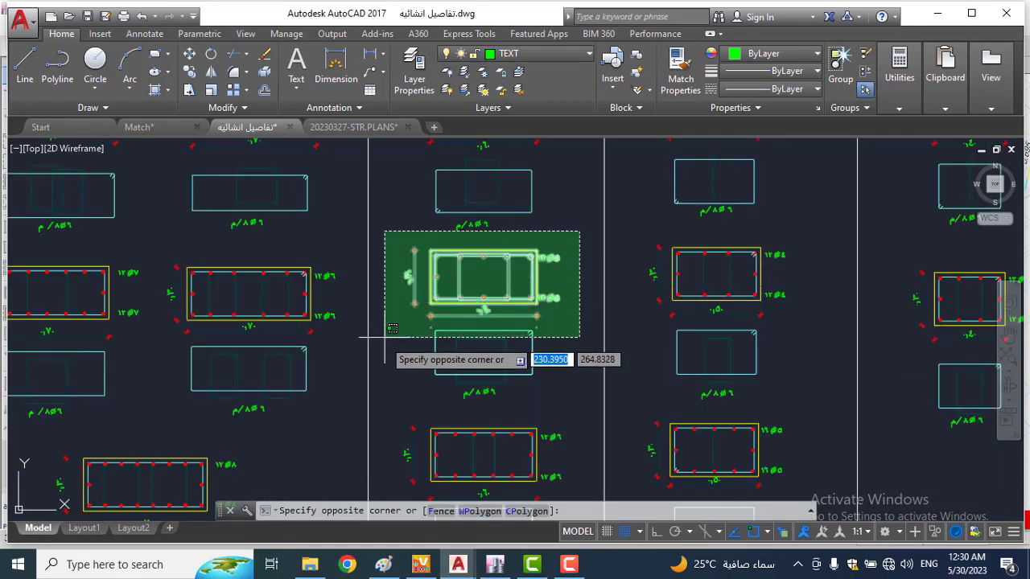
pyautogui.click(402, 385)
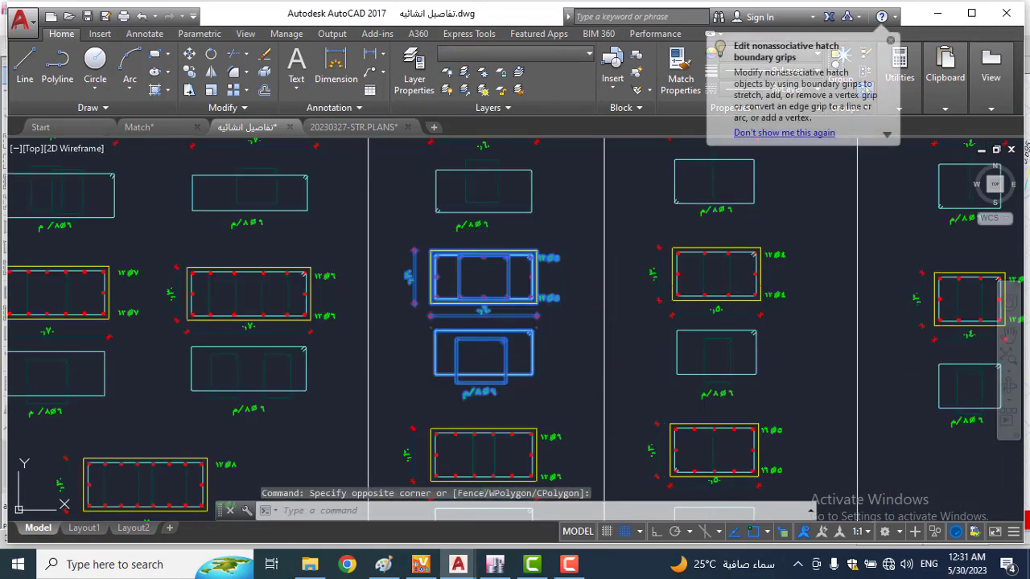
pyautogui.hotkey('ctrl', 'c')
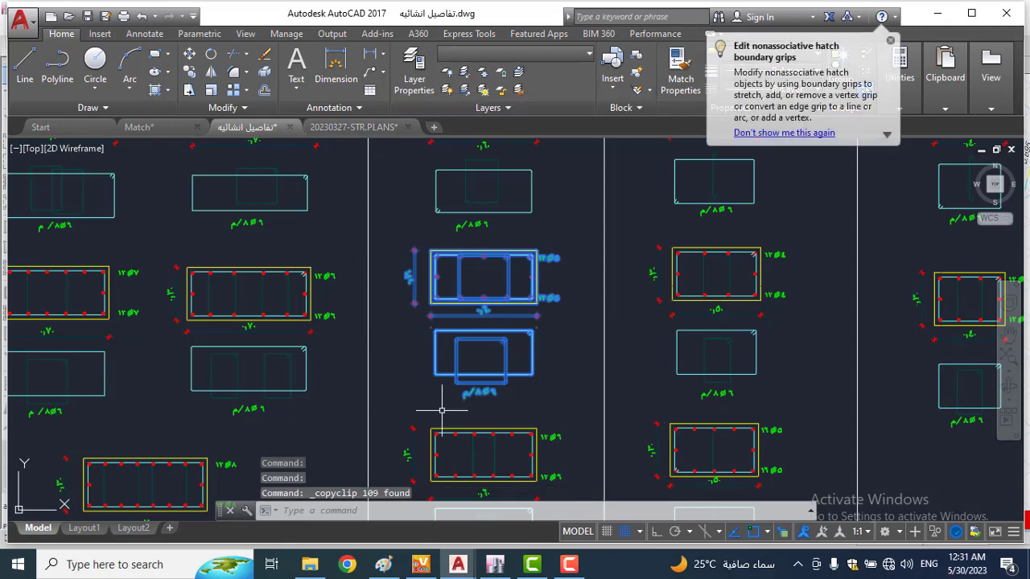
# Step: Paste the copied column section detail into the 20230327-STR.PLANS drawing in the empty area beside the columns schedule
pyautogui.click(352, 126)
pyautogui.scroll(-4, 540, 313)
pyautogui.scroll(9, 627, 259)
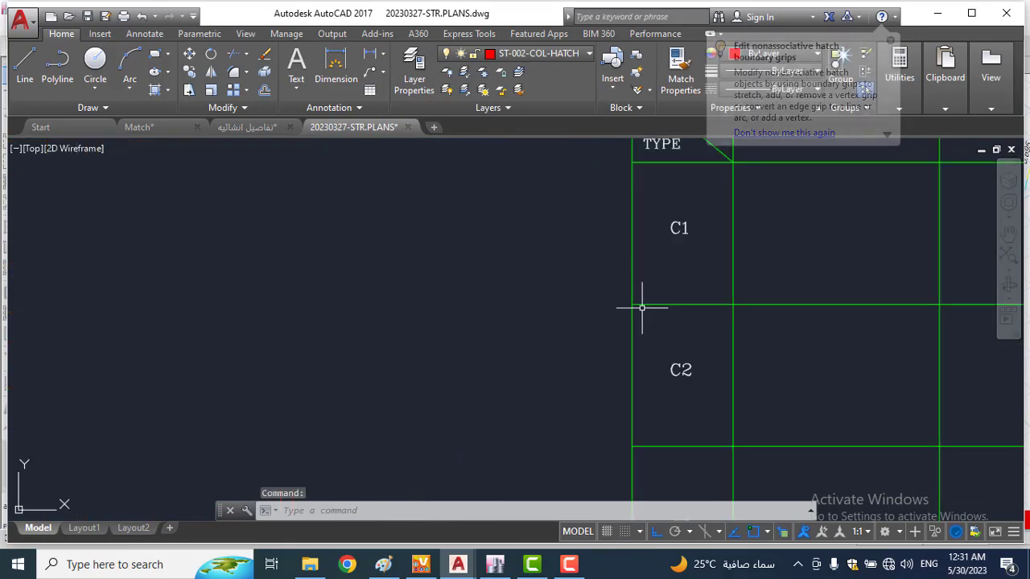
pyautogui.hotkey('ctrl', 'v')
pyautogui.scroll(-5, 483, 326)
pyautogui.scroll(4, 475, 329)
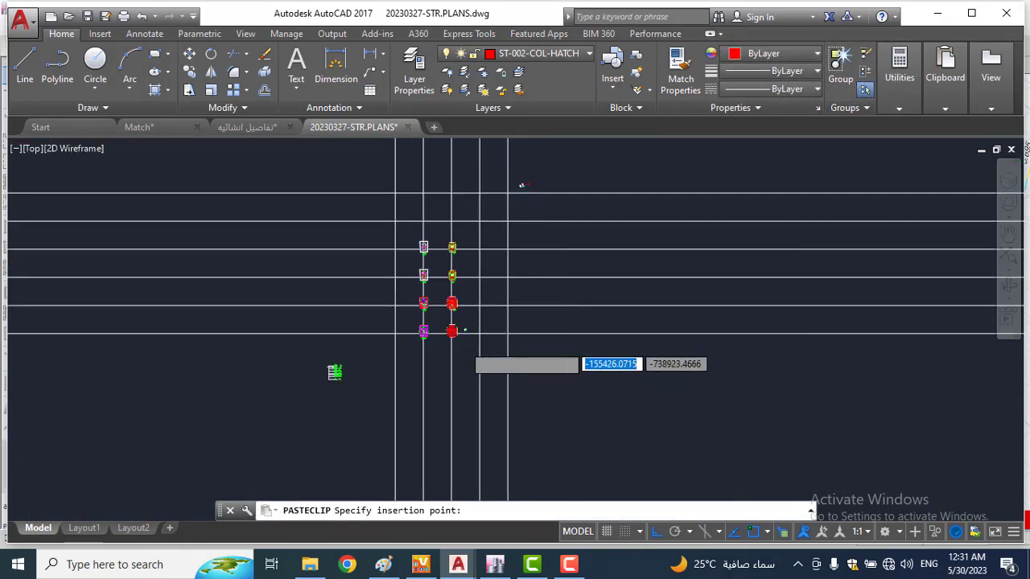
pyautogui.scroll(8, 463, 343)
pyautogui.scroll(7, 460, 349)
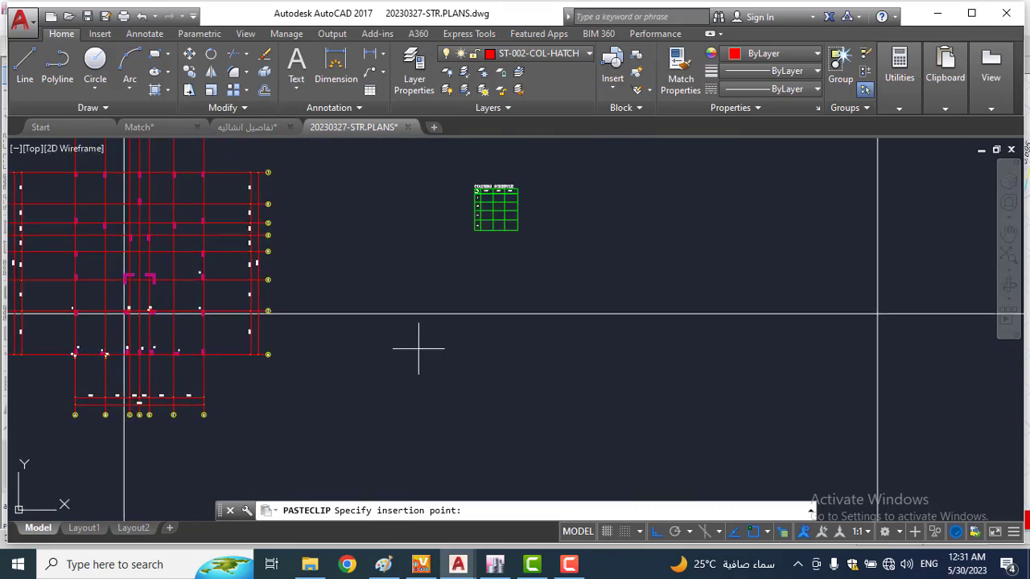
pyautogui.click(659, 204)
# Step: Scale the pasted column section detail by a factor of 1000 about a point on the stirrup detail
pyautogui.scroll(8, 663, 202)
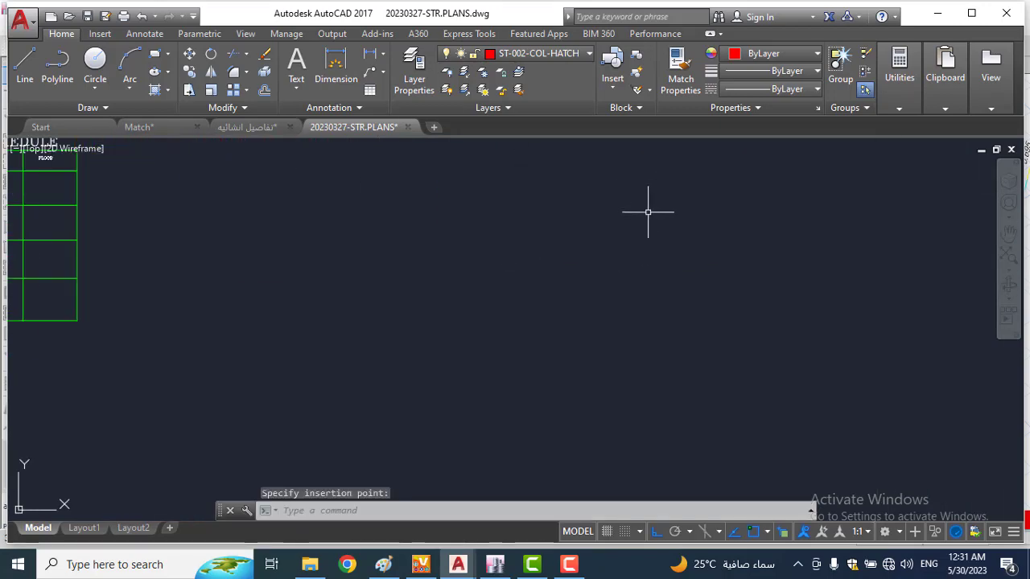
pyautogui.click(606, 213)
pyautogui.click(694, 299)
pyautogui.write('sc')
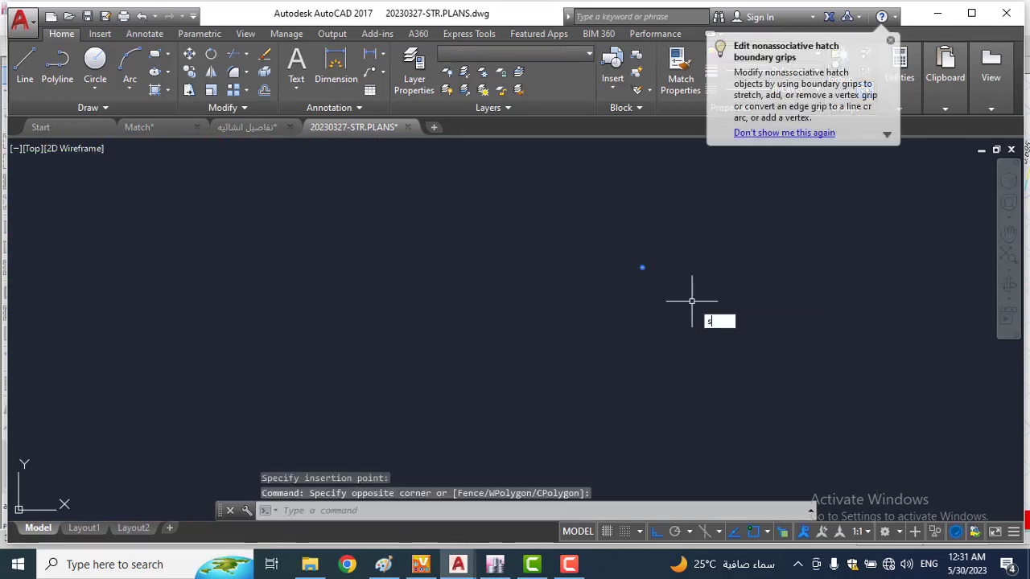
pyautogui.press('Return')
pyautogui.scroll(8, 647, 266)
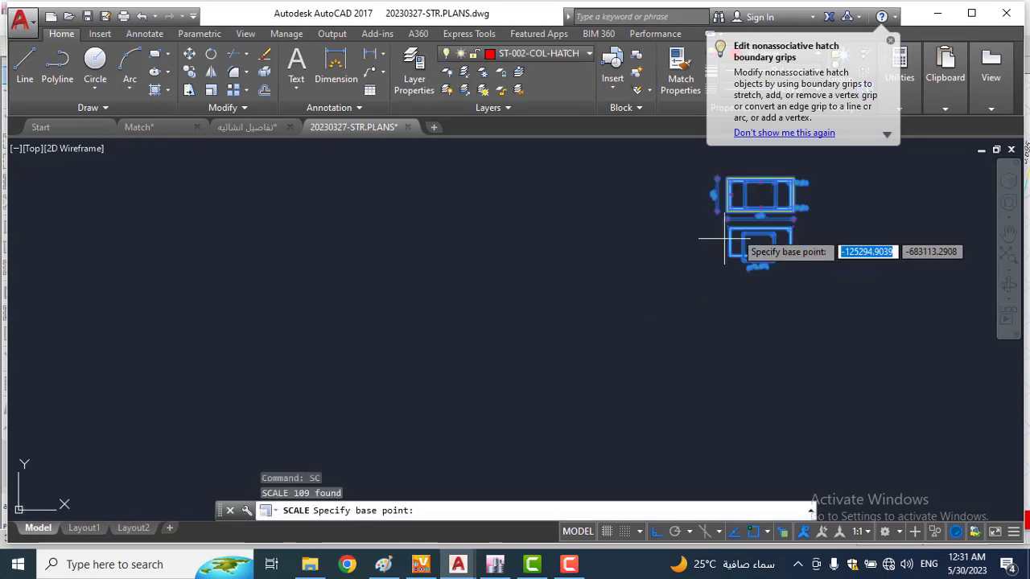
pyautogui.click(727, 277)
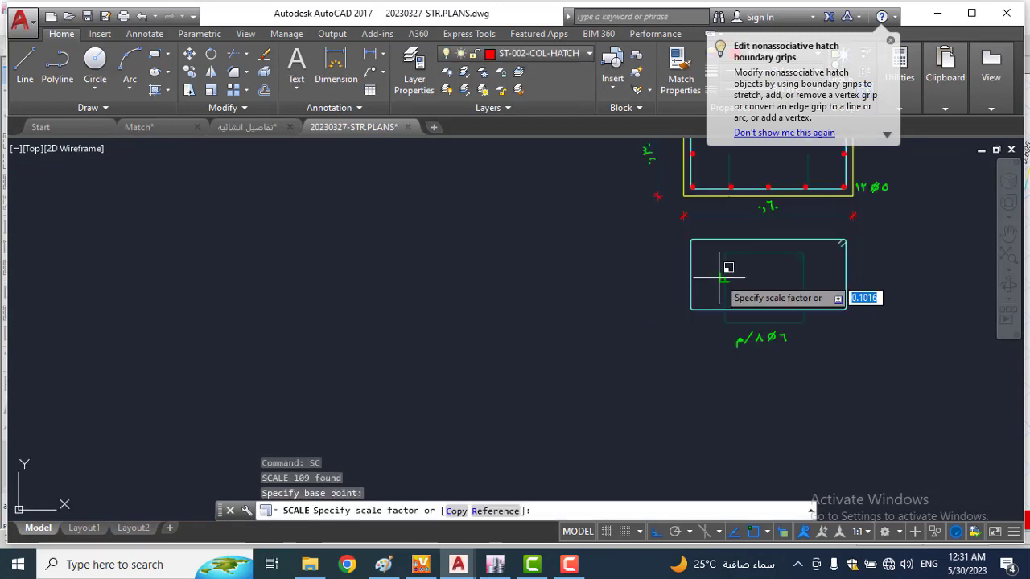
pyautogui.write('1.1')
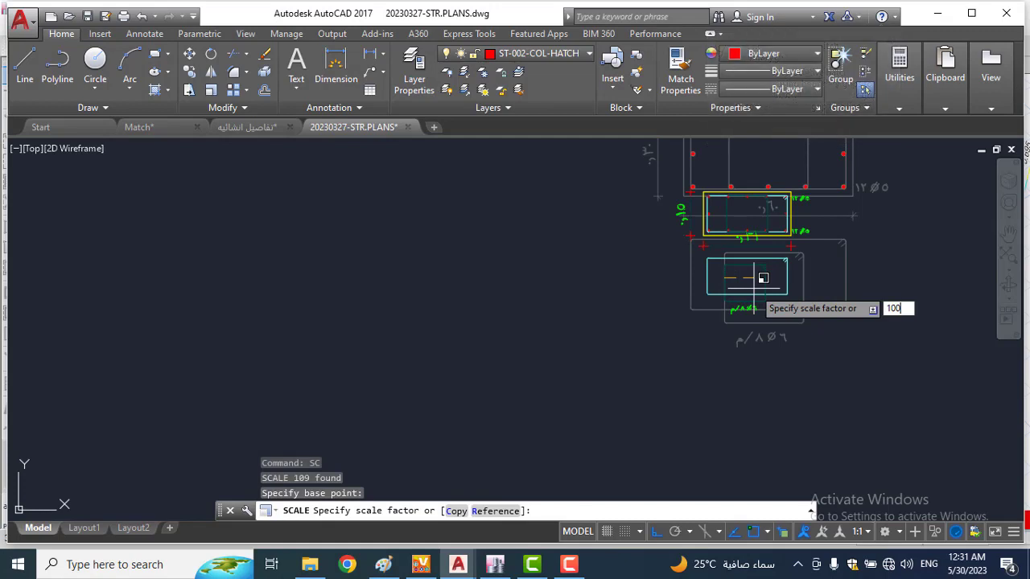
pyautogui.press('Return')
pyautogui.write('1000')
pyautogui.press('Return')
pyautogui.scroll(-12, 740, 289)
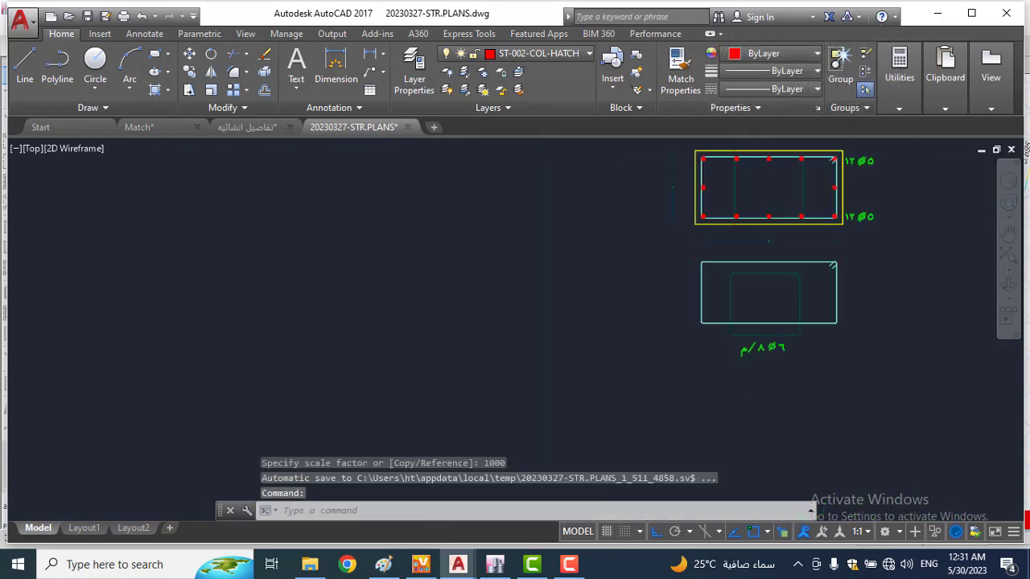
pyautogui.scroll(2, 724, 304)
pyautogui.click(682, 217)
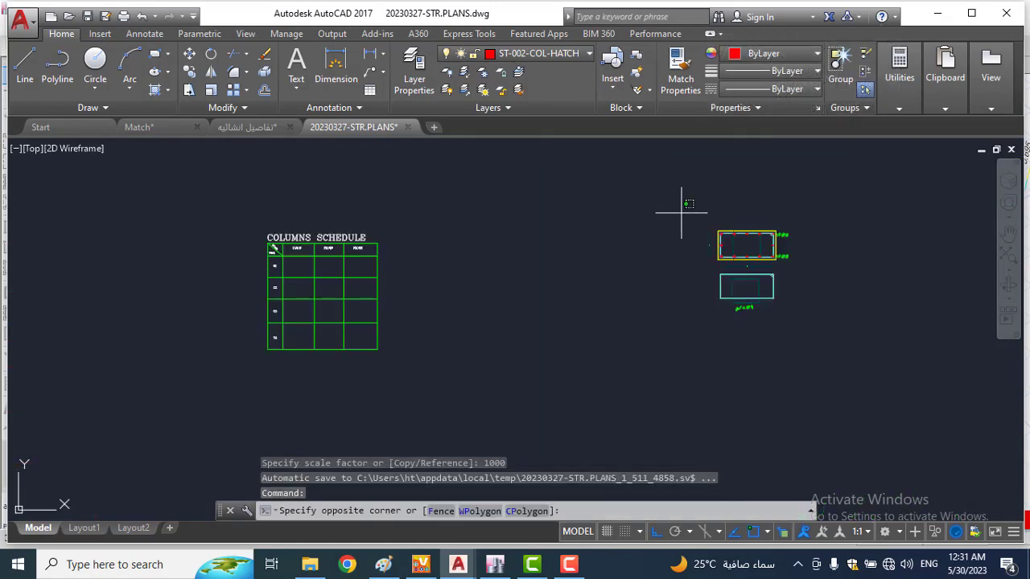
pyautogui.click(843, 340)
pyautogui.hotkey('ctrl', 'c')
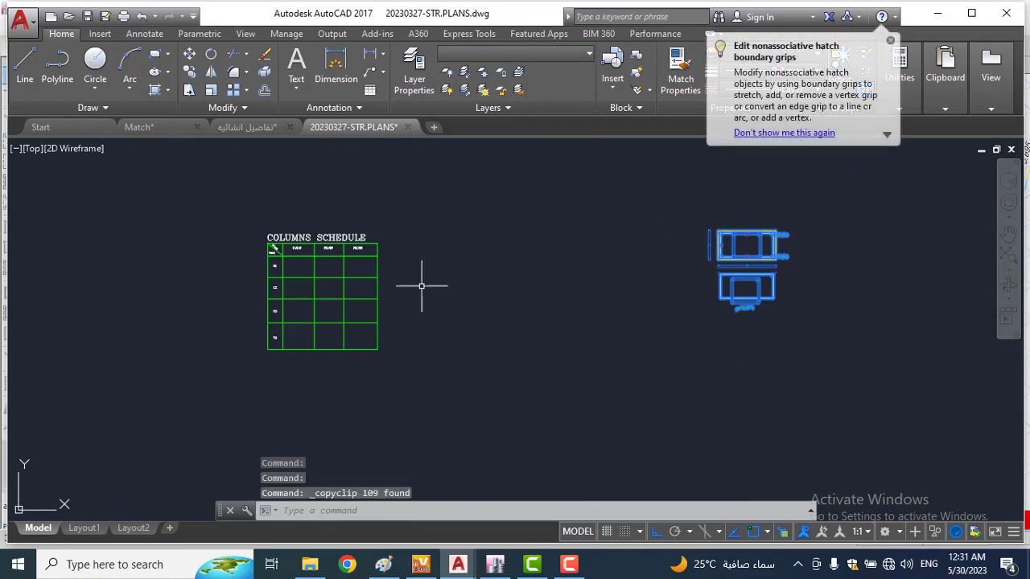
pyautogui.hotkey('ctrl', 'v')
pyautogui.press('Escape')
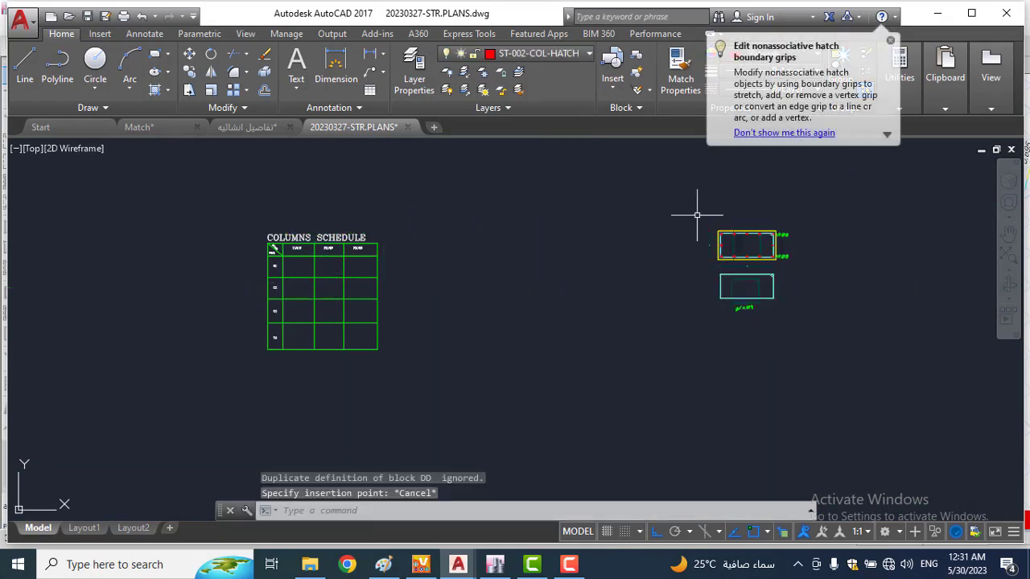
# Step: Scale the enlarged column section detail beside the schedule by a factor of 0.5
pyautogui.click(697, 214)
pyautogui.click(864, 347)
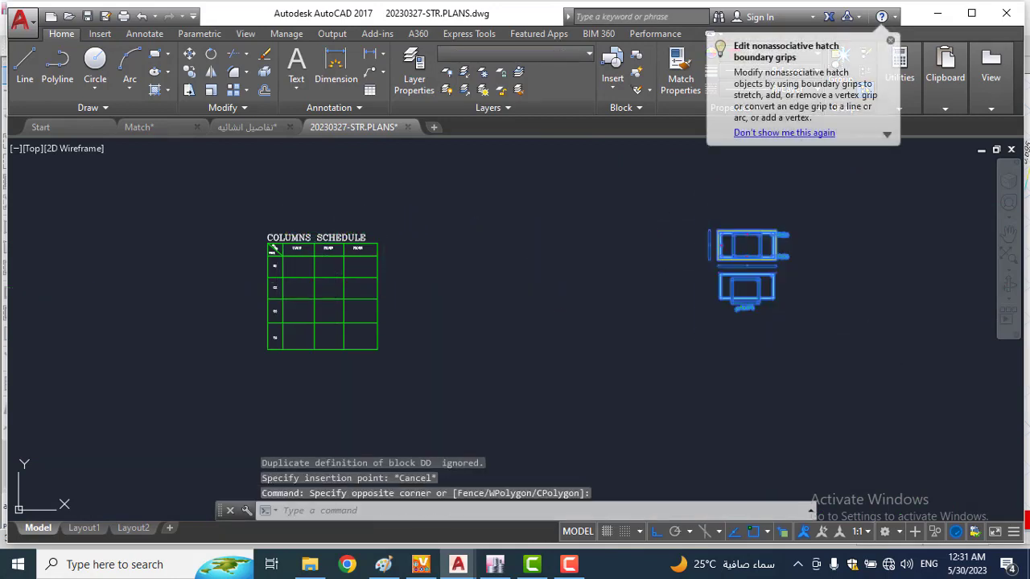
pyautogui.write('SC')
pyautogui.press('Return')
pyautogui.scroll(2, 735, 281)
pyautogui.click(745, 274)
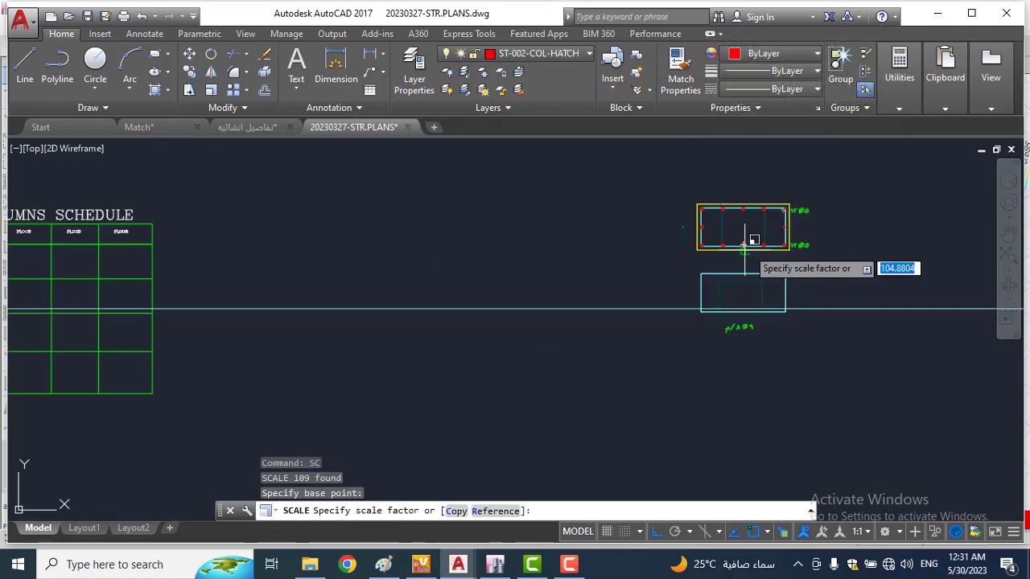
pyautogui.write('0.')
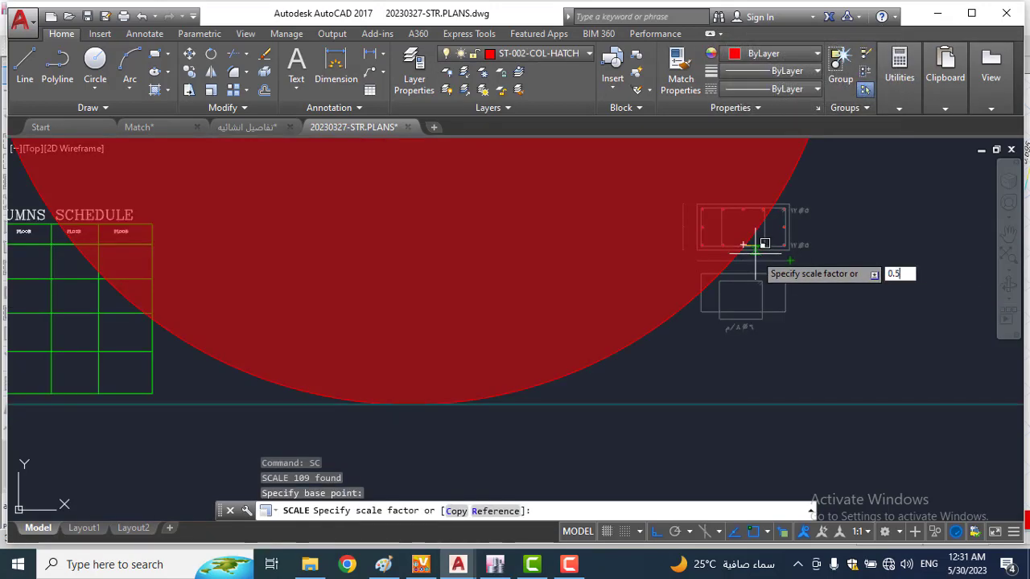
pyautogui.write('5')
pyautogui.press('Return')
pyautogui.click(791, 207)
pyautogui.click(671, 331)
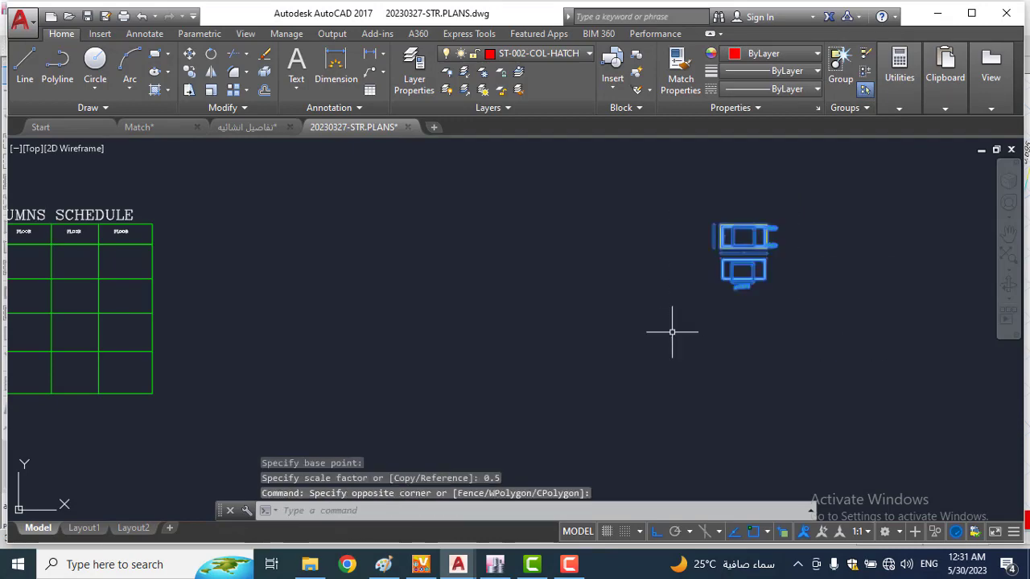
pyautogui.hotkey('ctrl', 'c')
pyautogui.moveTo(111, 323); pyautogui.dragTo(471, 333, button='middle')
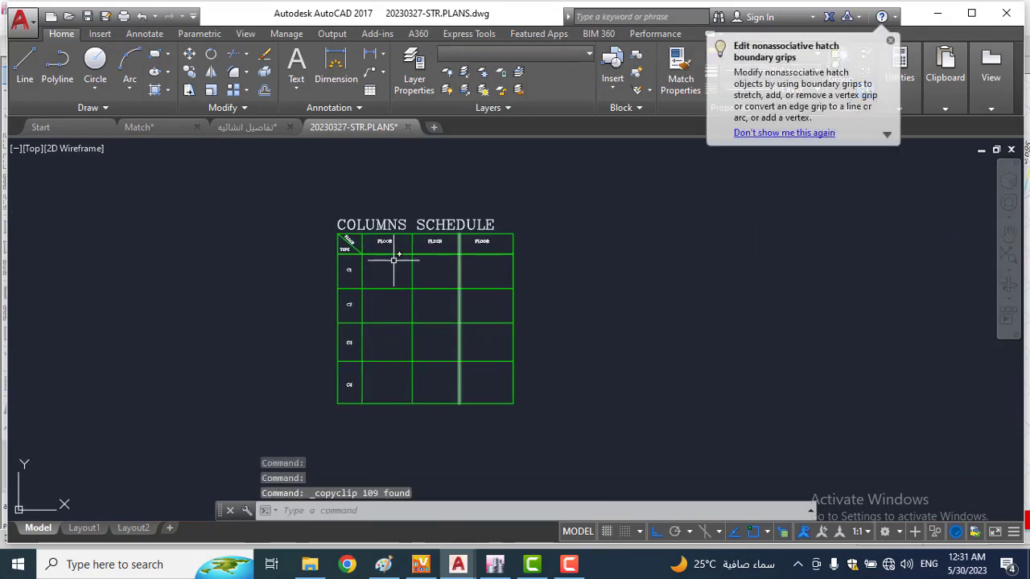
pyautogui.scroll(8, 393, 260)
pyautogui.hotkey('ctrl', 'v')
pyautogui.scroll(-4, 327, 316)
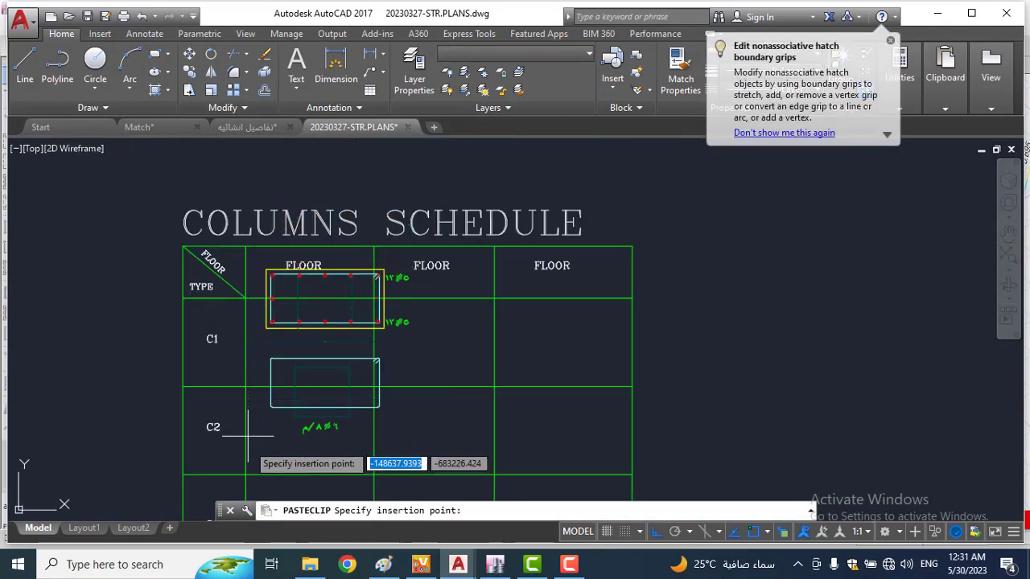
pyautogui.moveTo(244, 463); pyautogui.dragTo(267, 401, button='middle')
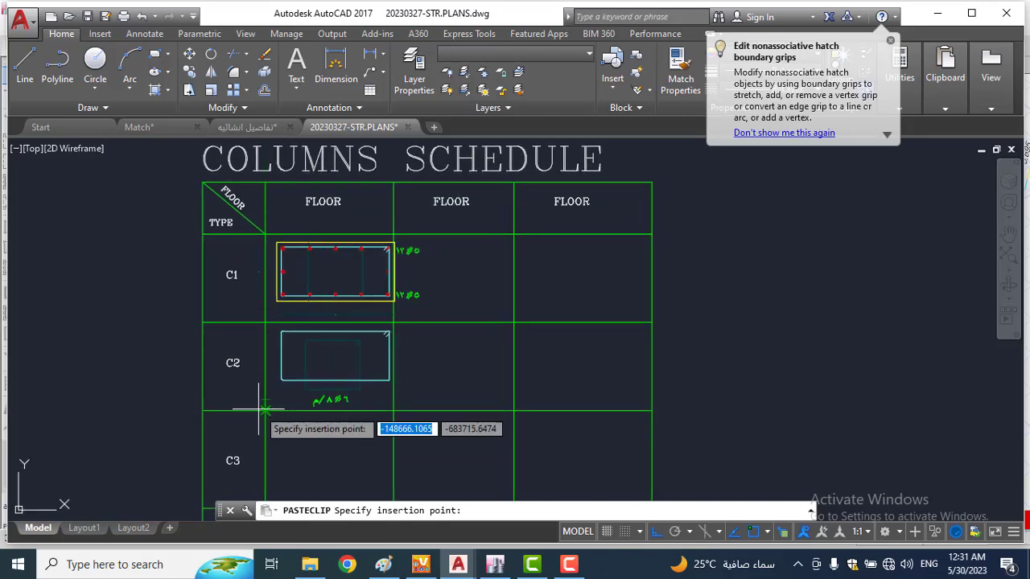
pyautogui.press('Escape')
# Step: Reduce the column section detail once more by scaling it by a further factor of 0.5
pyautogui.scroll(-6, 379, 370)
pyautogui.click(797, 295)
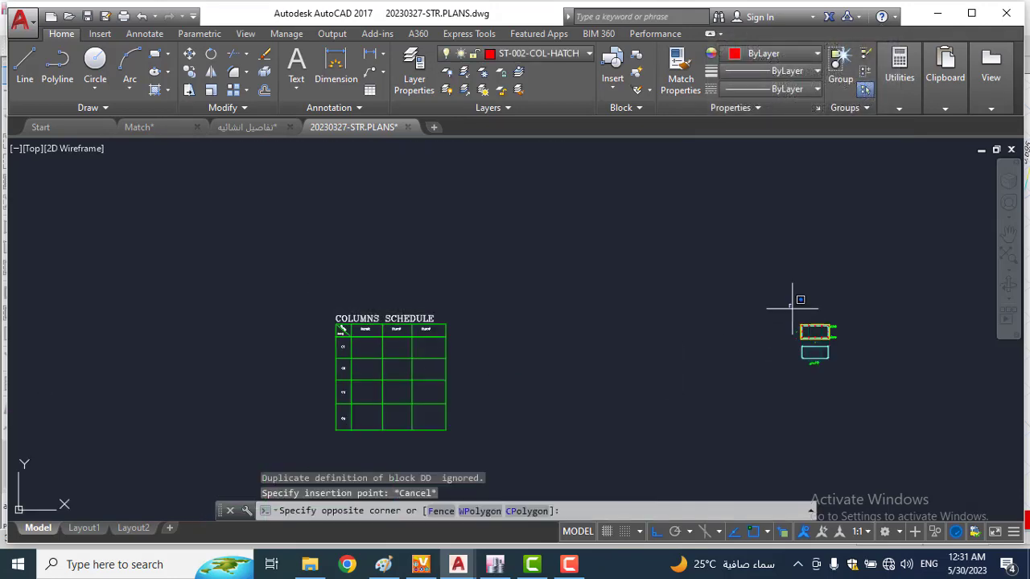
pyautogui.click(924, 384)
pyautogui.write('sc')
pyautogui.press('Return')
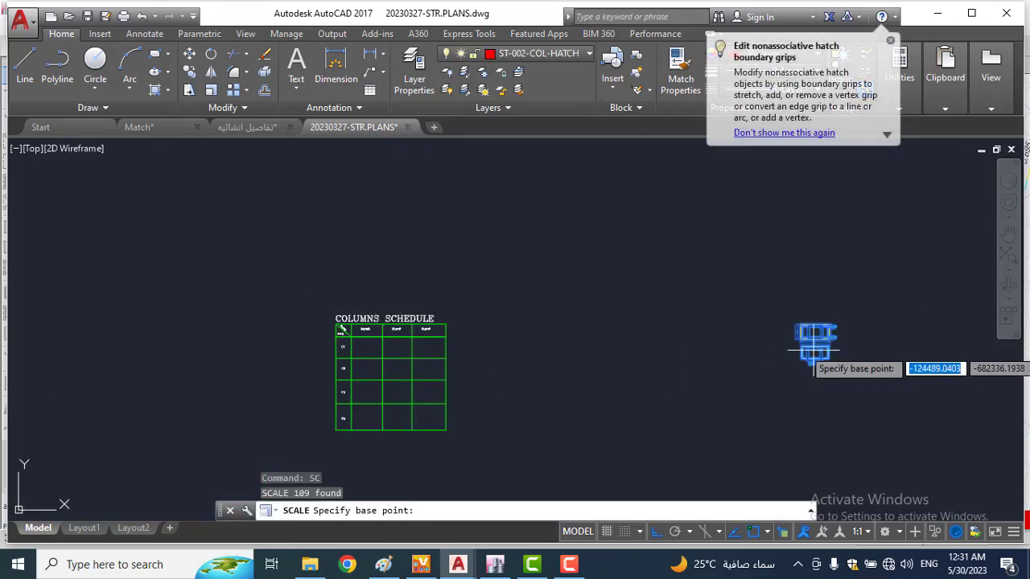
pyautogui.scroll(5, 814, 347)
pyautogui.click(853, 275)
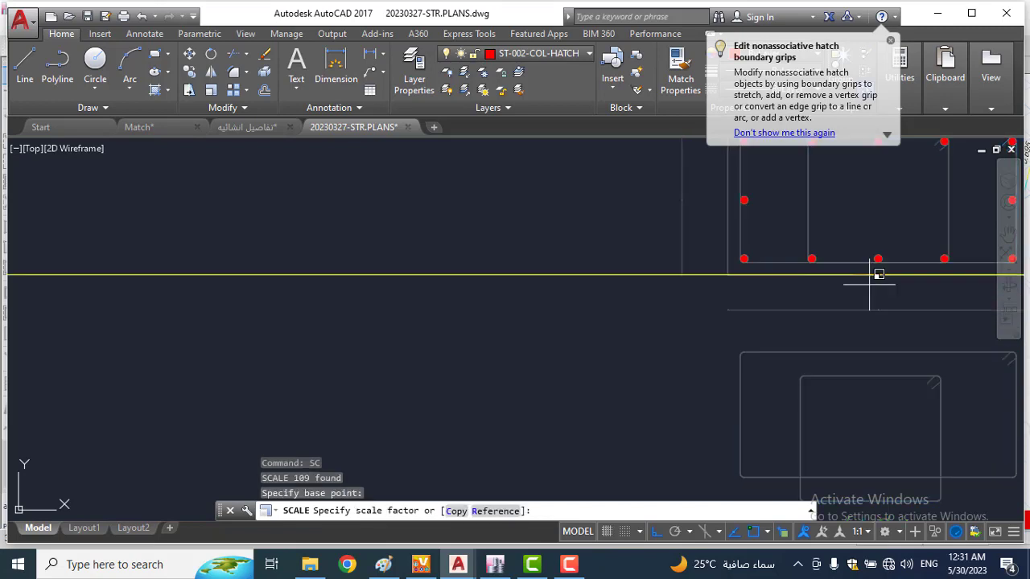
pyautogui.write('0.5')
pyautogui.press('Return')
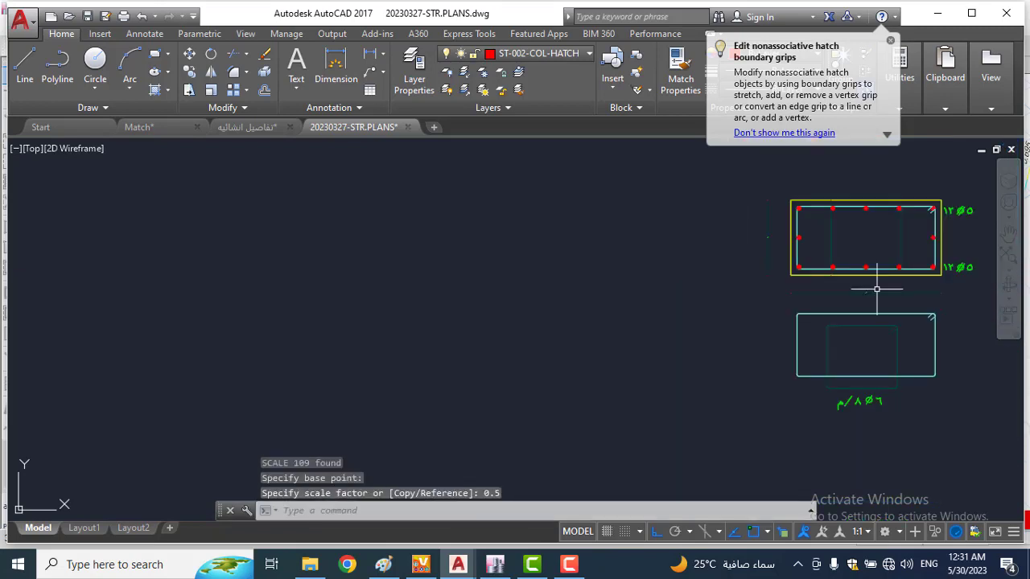
# Step: Copy the scaled column section detail and paste it into the C1 cell under the first FLOOR heading of the columns schedule
pyautogui.scroll(-5, 886, 280)
pyautogui.click(922, 255)
pyautogui.click(855, 311)
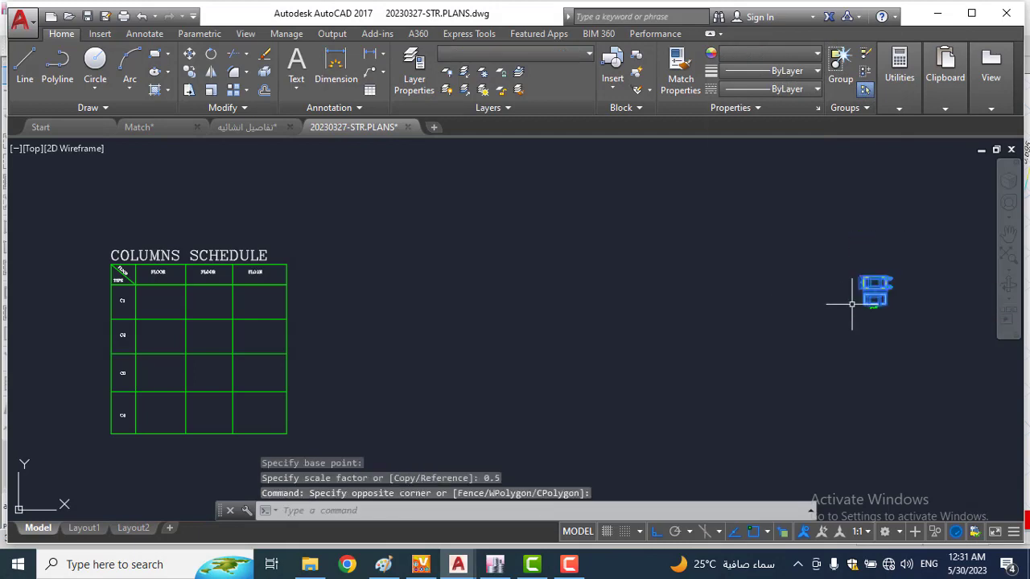
pyautogui.click(964, 224)
pyautogui.click(821, 348)
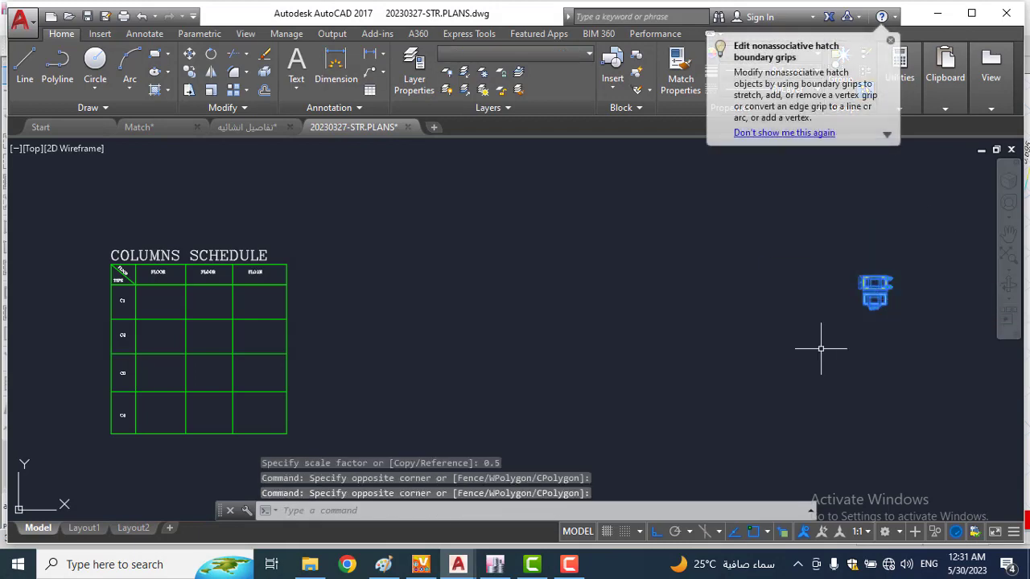
pyautogui.hotkey('ctrl', 'c')
pyautogui.scroll(6, 156, 302)
pyautogui.hotkey('ctrl', 'v')
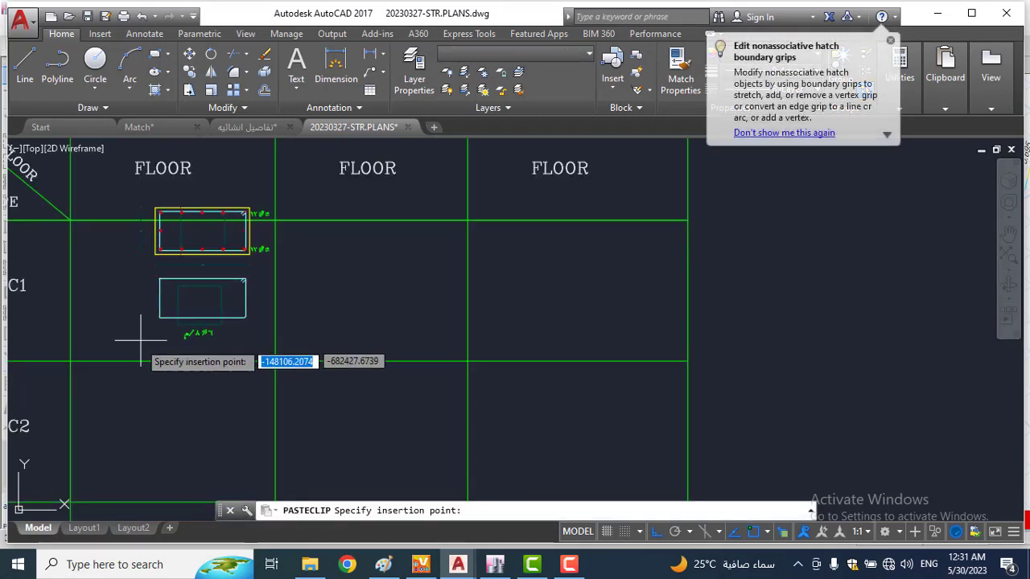
pyautogui.click(101, 360)
# Step: Inspect the pasted column section detail closely in the C1 cell and undo its paste
pyautogui.scroll(6, 91, 251)
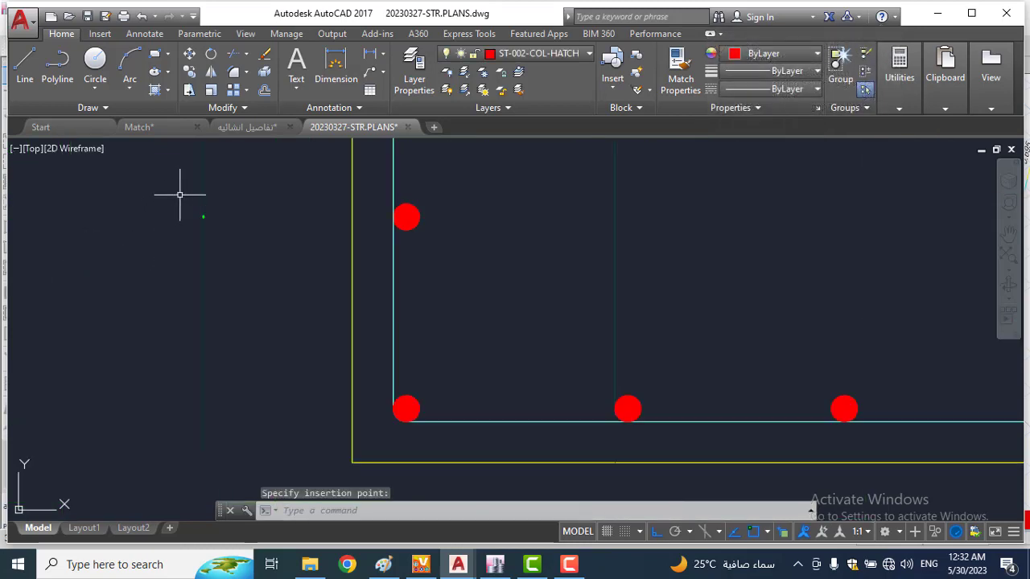
pyautogui.scroll(4, 179, 195)
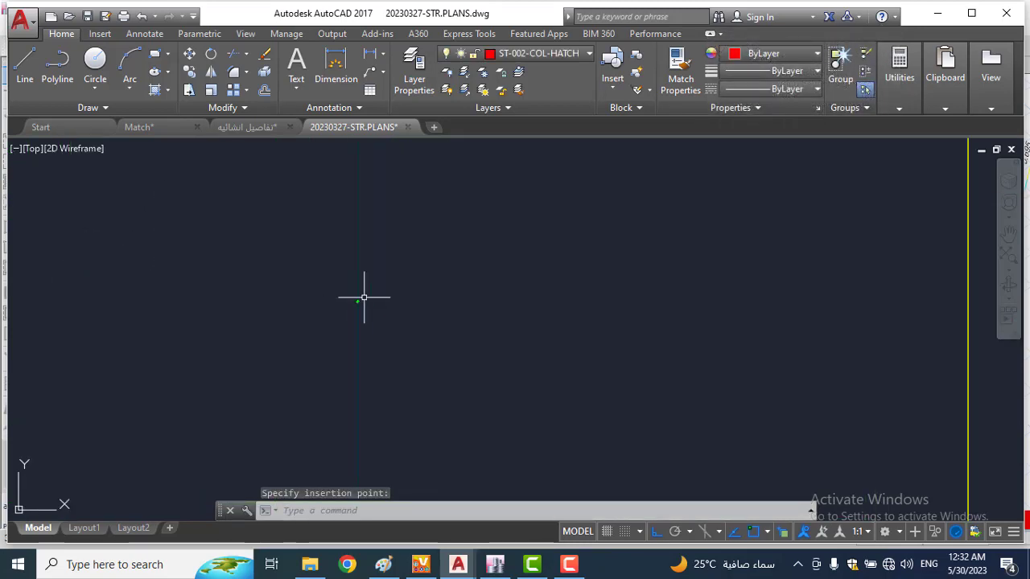
pyautogui.scroll(-5, 437, 309)
pyautogui.scroll(-3, 437, 309)
pyautogui.scroll(8, 436, 304)
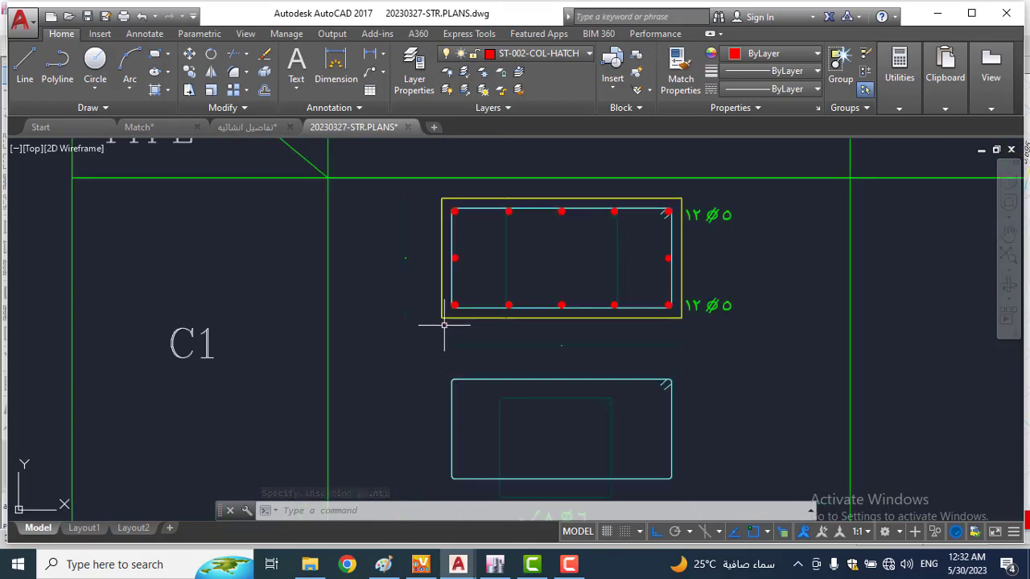
pyautogui.scroll(-6, 410, 274)
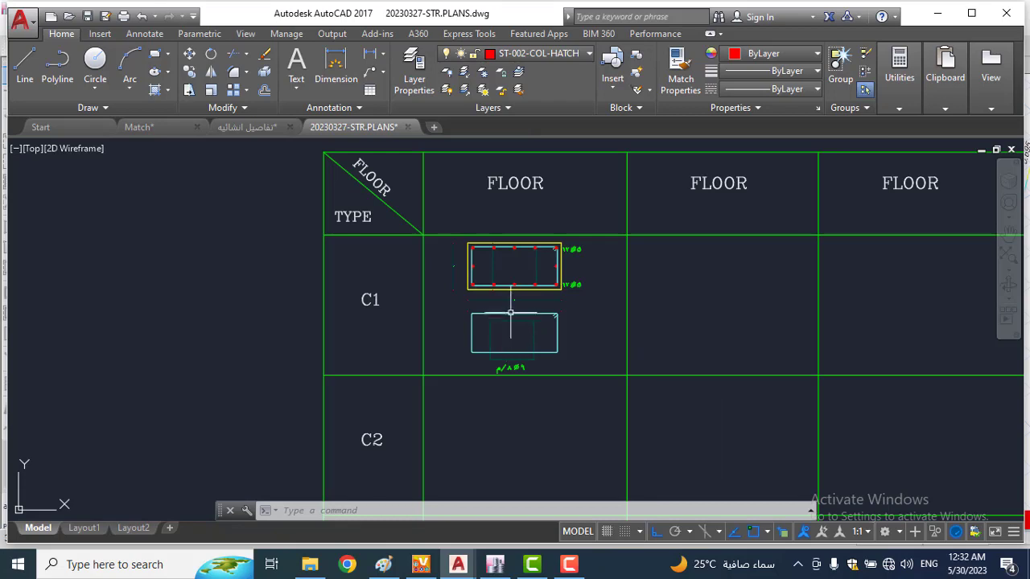
pyautogui.hotkey('ctrl', 'z')
pyautogui.hotkey('ctrl', 'z')
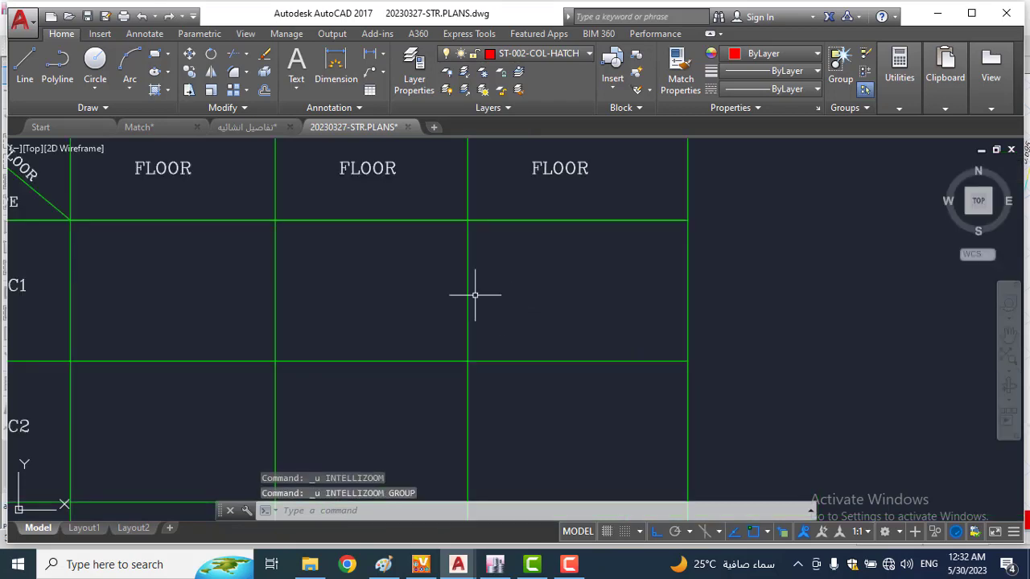
# Step: Switch to the reference details drawing and copy the 12Ø5 column section with its dimensions, stirrup detail and label
pyautogui.click(247, 127)
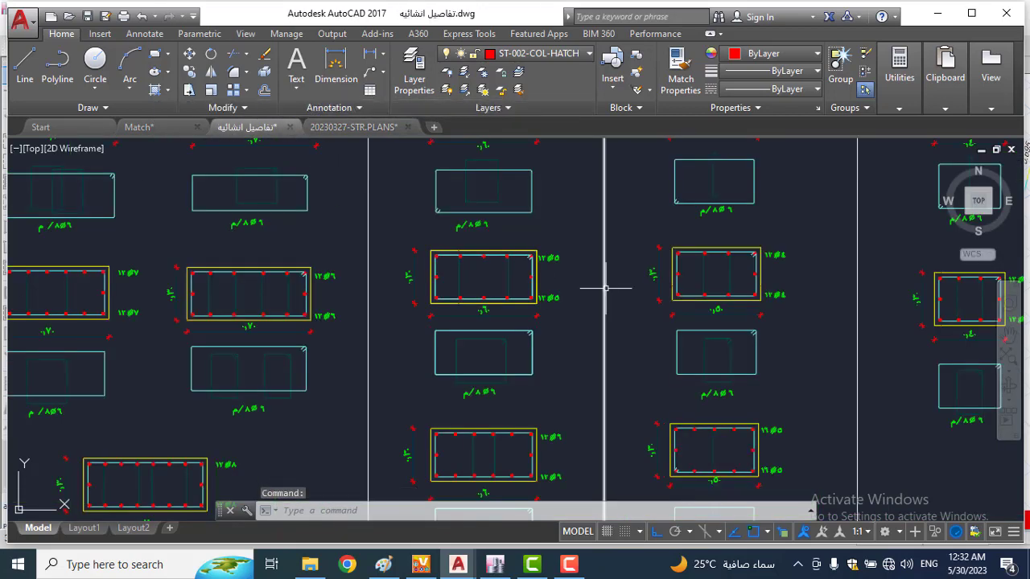
pyautogui.click(390, 239)
pyautogui.click(569, 405)
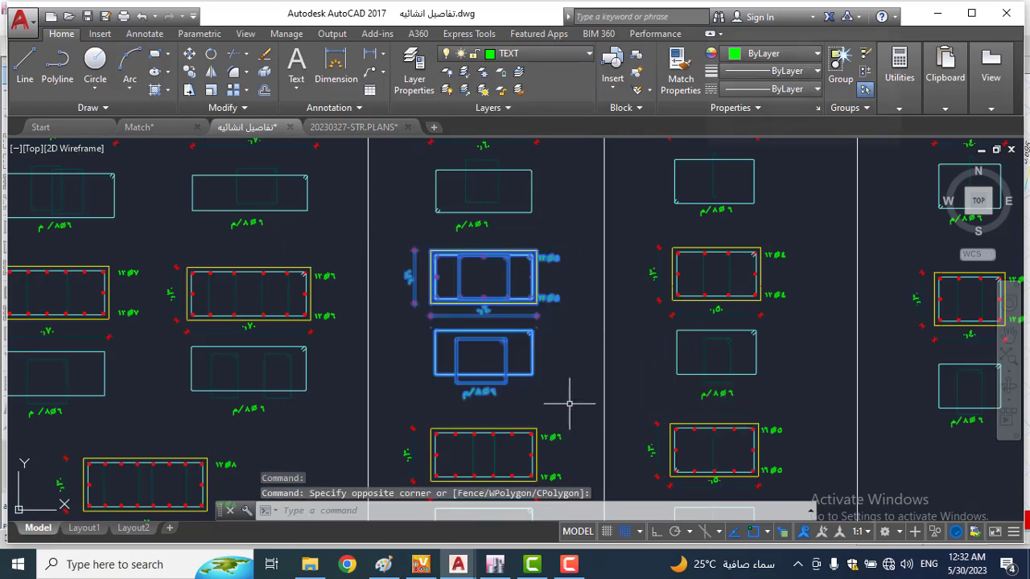
pyautogui.hotkey('ctrl', 'c')
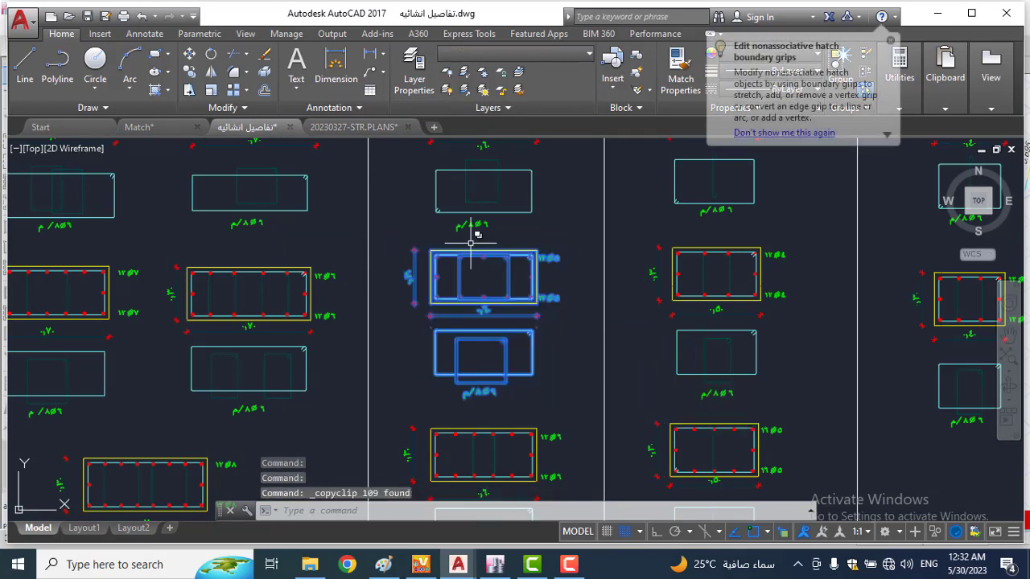
# Step: Paste the copied column section detail into the 20230327-STR.PLANS drawing in the empty area near the columns schedule
pyautogui.click(359, 128)
pyautogui.scroll(-3, 439, 286)
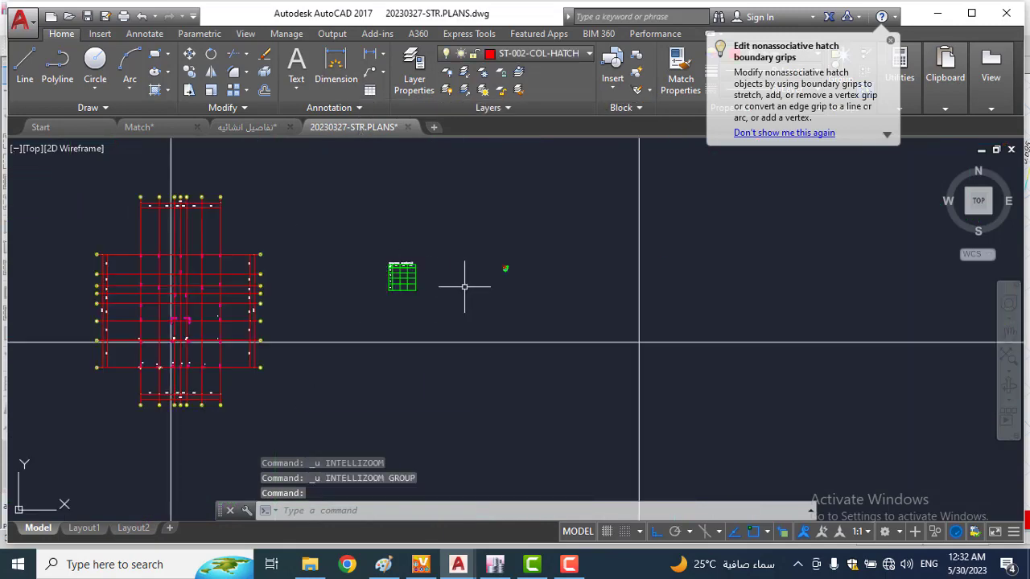
pyautogui.hotkey('ctrl', 'v')
pyautogui.scroll(3, 471, 311)
pyautogui.scroll(2, 481, 319)
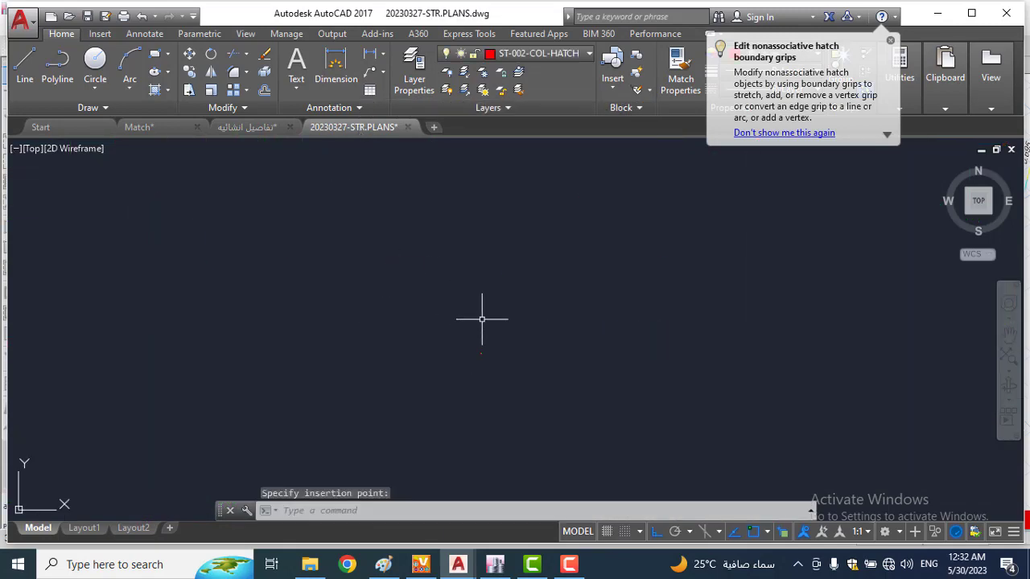
pyautogui.scroll(4, 481, 354)
# Step: Convert the pasted column section detail into a block named c, keeping the base point at 0,0,0 and units in millimetres
pyautogui.click(429, 278)
pyautogui.click(499, 383)
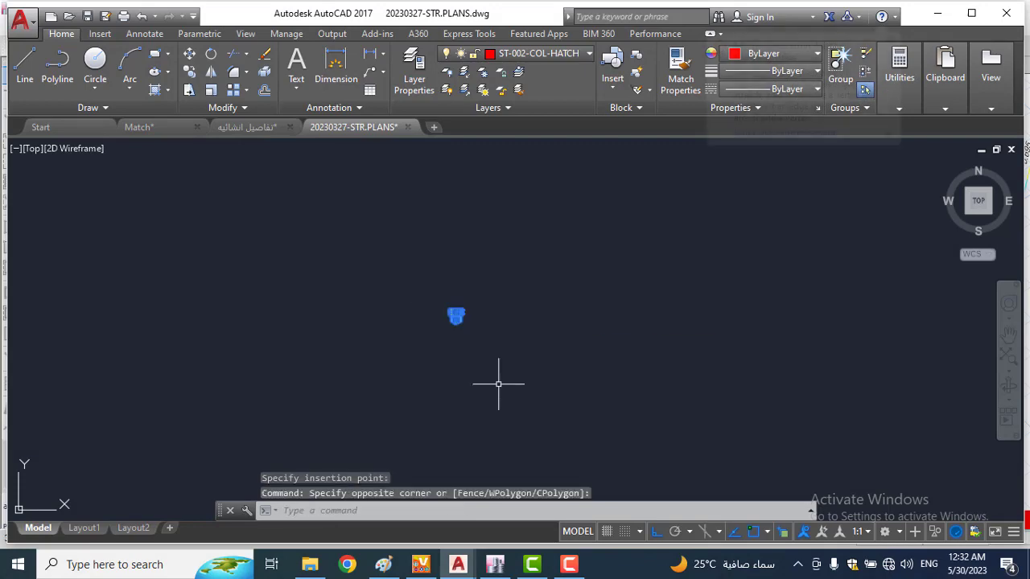
pyautogui.write('b')
pyautogui.press('Return')
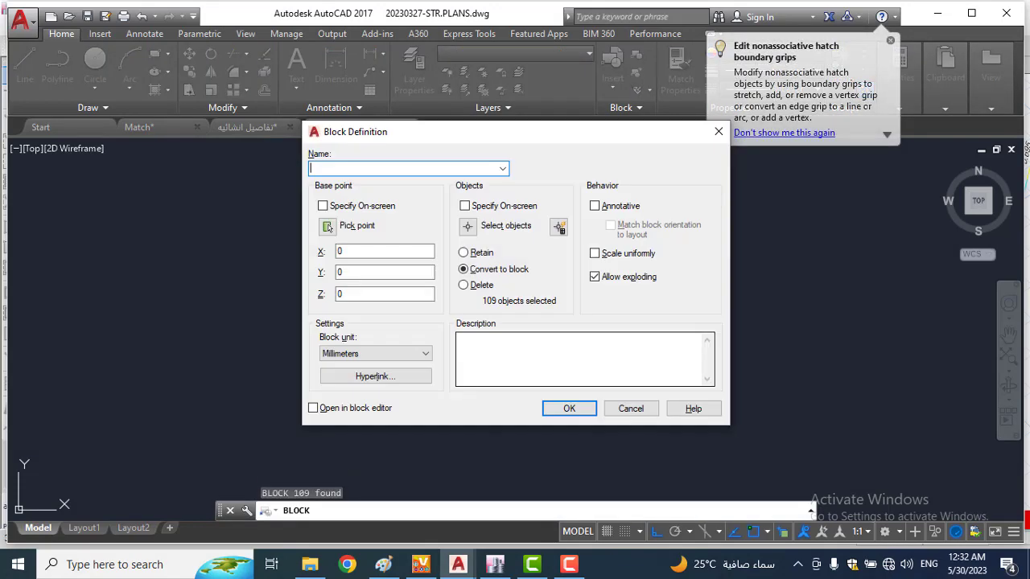
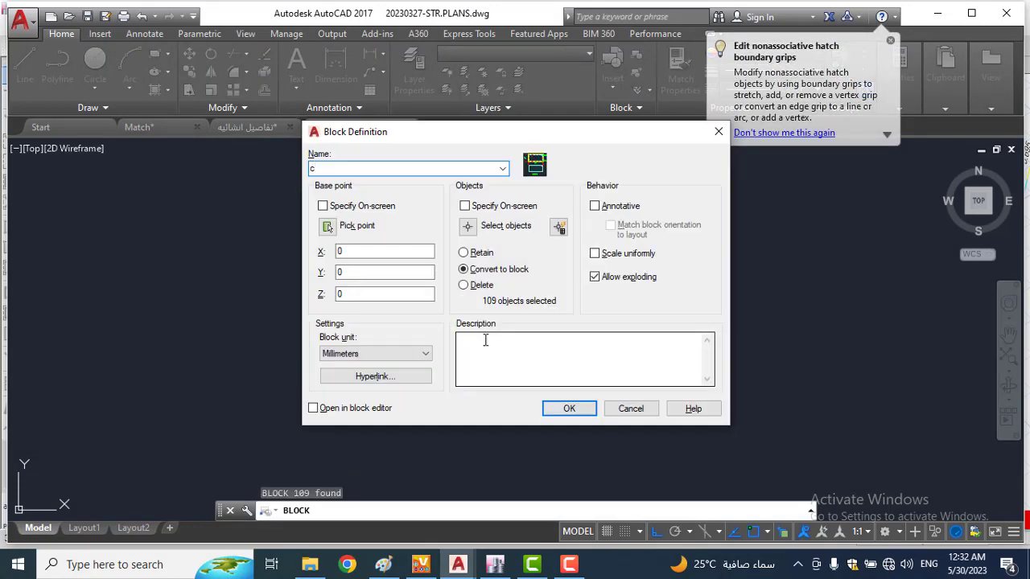
pyautogui.click(569, 408)
pyautogui.scroll(5, 449, 322)
pyautogui.click(448, 258)
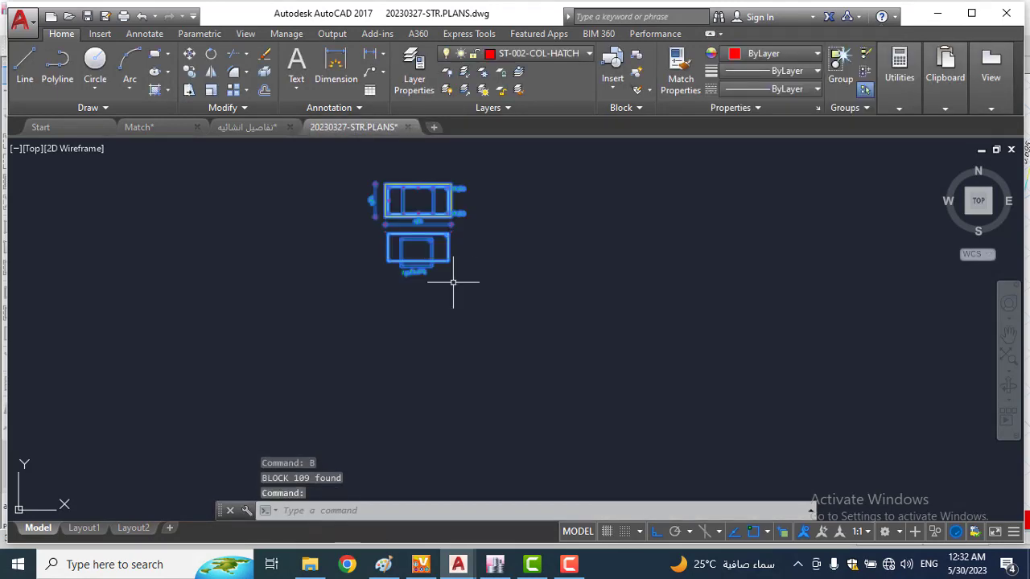
pyautogui.write('sc')
pyautogui.press('Return')
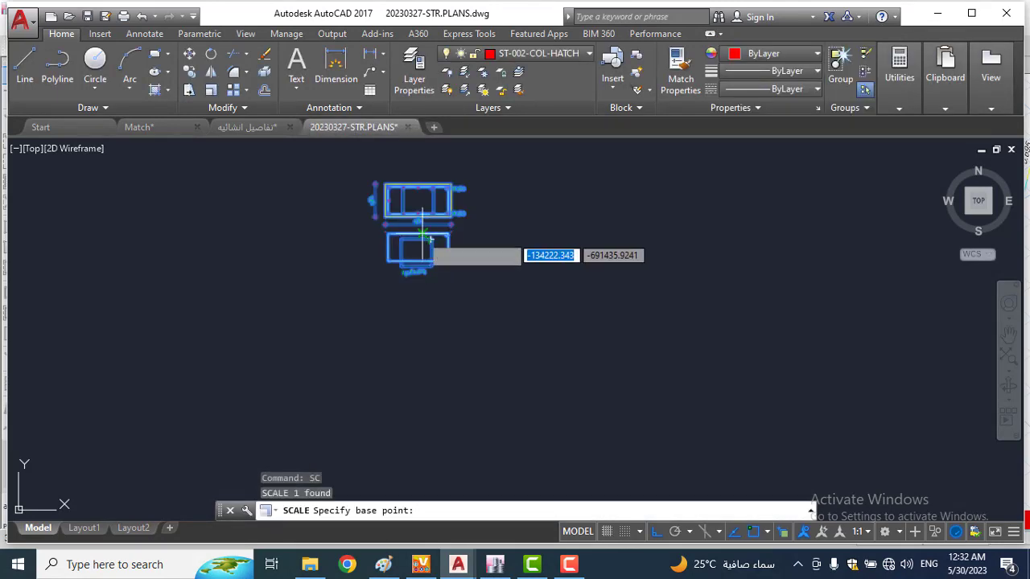
pyautogui.click(431, 239)
pyautogui.scroll(5, 453, 247)
pyautogui.scroll(-10, 533, 246)
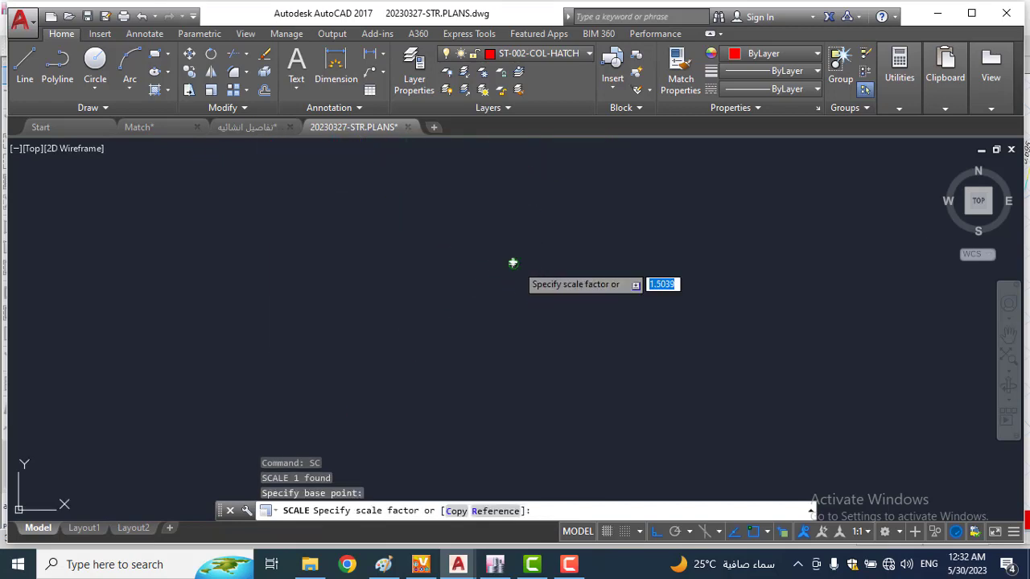
pyautogui.press('Escape')
pyautogui.press('Escape')
# Step: Cut the column section block and paste it into the C1 cell under the first FLOOR heading of the schedule
pyautogui.click(536, 235)
pyautogui.click(477, 310)
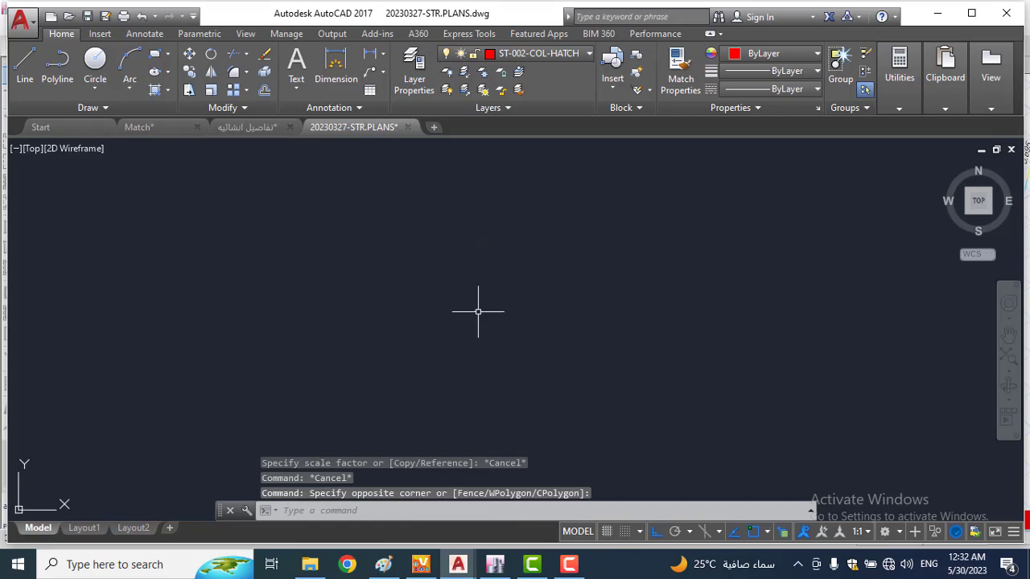
pyautogui.hotkey('ctrl', 'x')
pyautogui.scroll(3, 554, 288)
pyautogui.scroll(8, 375, 294)
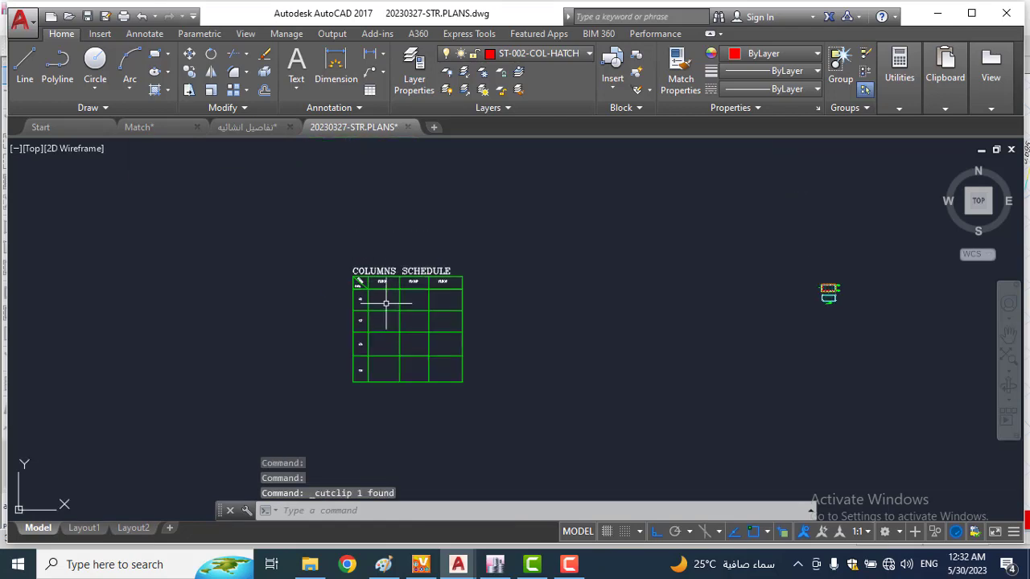
pyautogui.hotkey('ctrl', 'v')
pyautogui.click(376, 263)
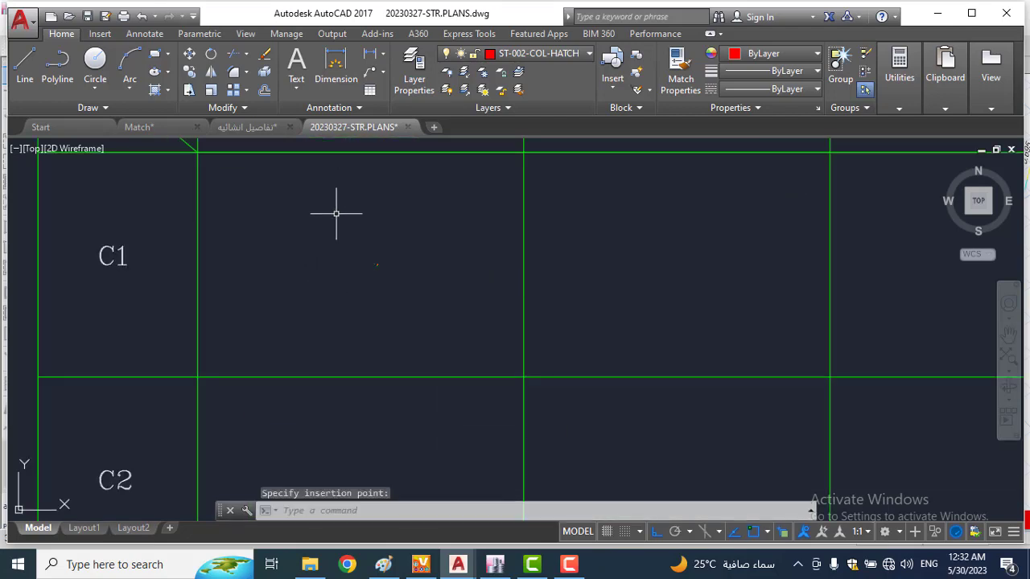
# Step: Scale the tiny column section block in the C1 cell by a factor of about 232 about a point on the stirrup detail
pyautogui.click(447, 319)
pyautogui.press('Return')
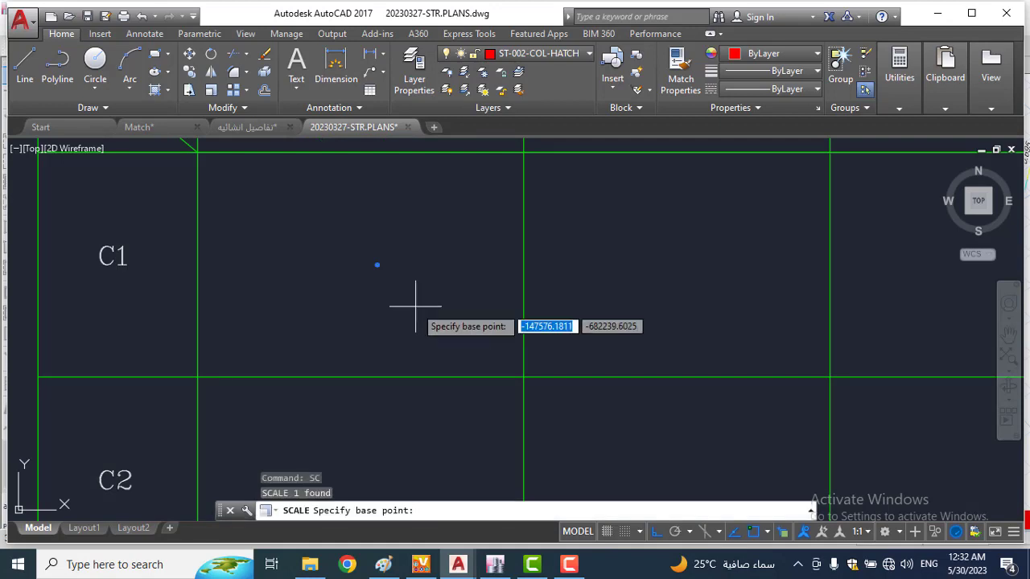
pyautogui.scroll(5, 374, 258)
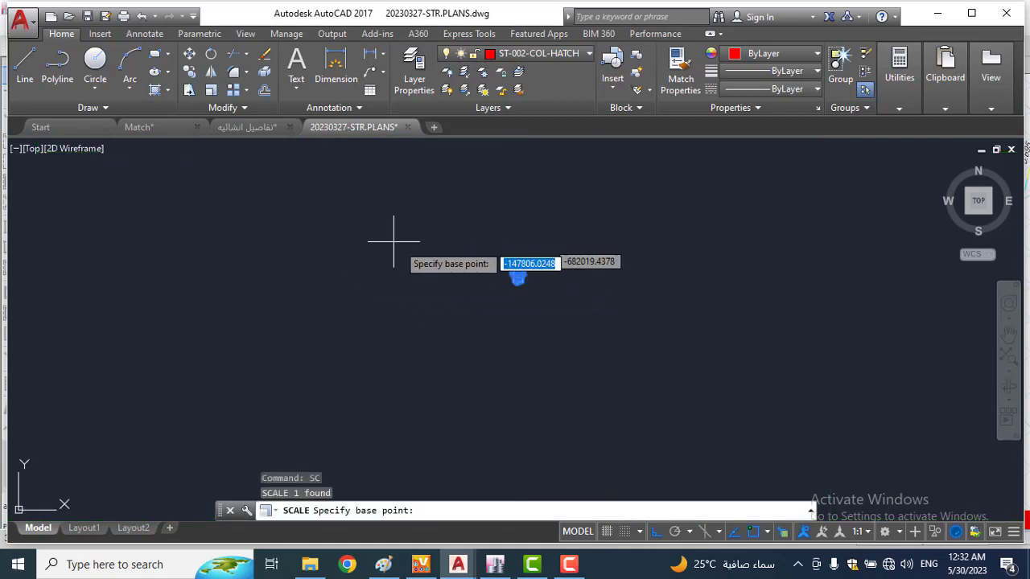
pyautogui.click(517, 278)
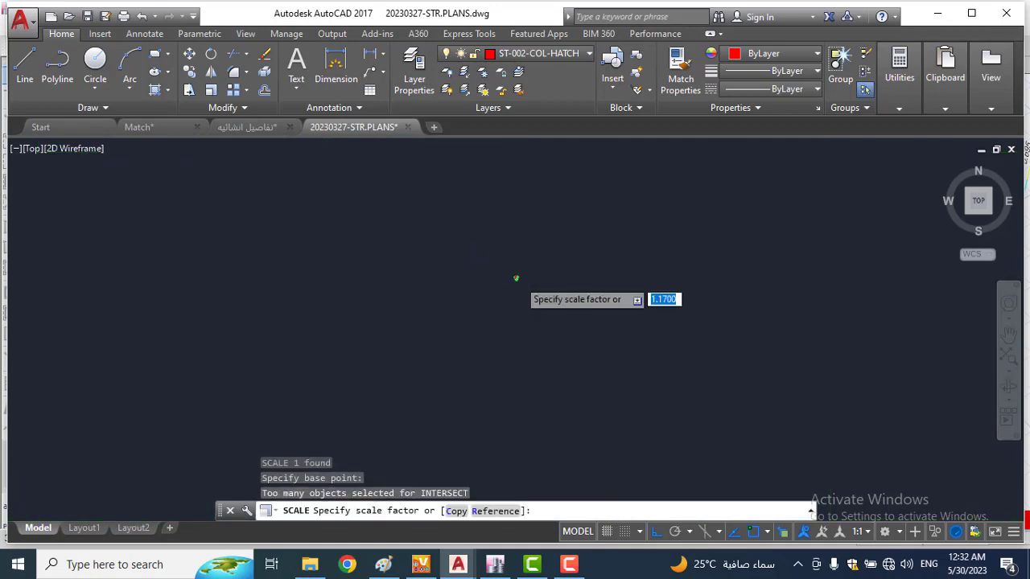
pyautogui.scroll(-5, 515, 281)
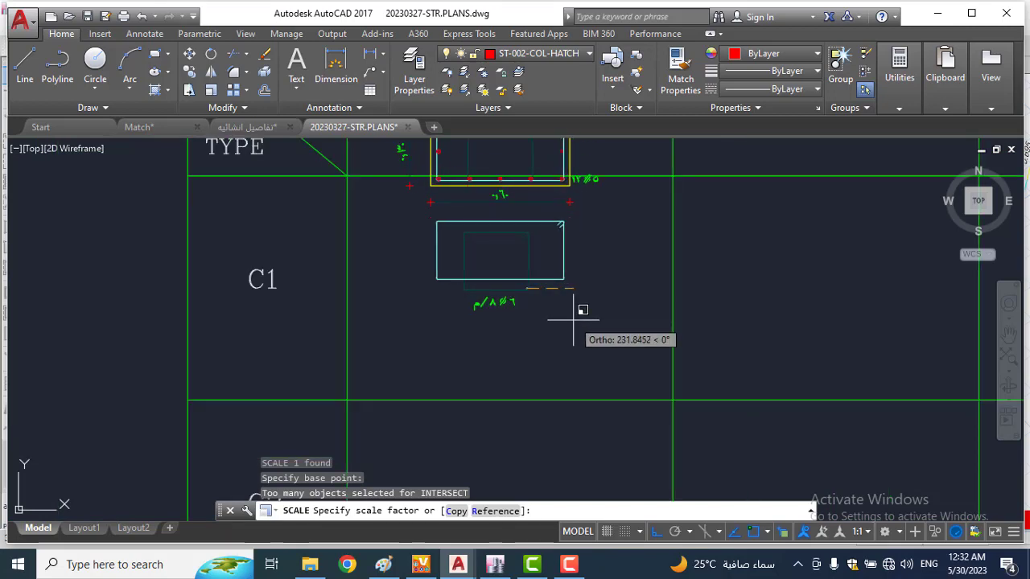
pyautogui.click(570, 317)
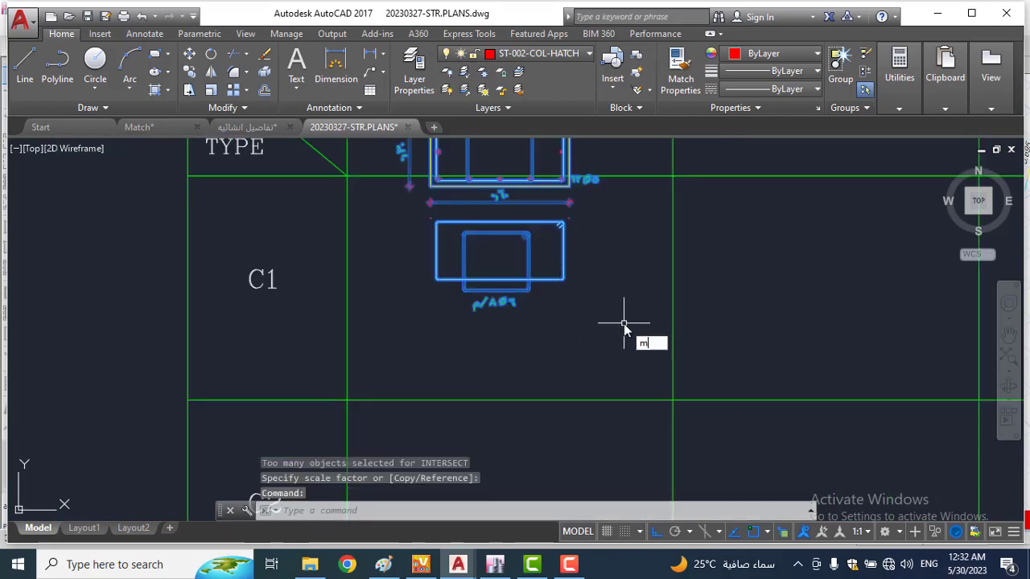
# Step: Move the scaled column section block straight down so that it fits inside the C1 cell
pyautogui.press('Return')
pyautogui.click(616, 221)
pyautogui.press('Escape')
pyautogui.press('Escape')
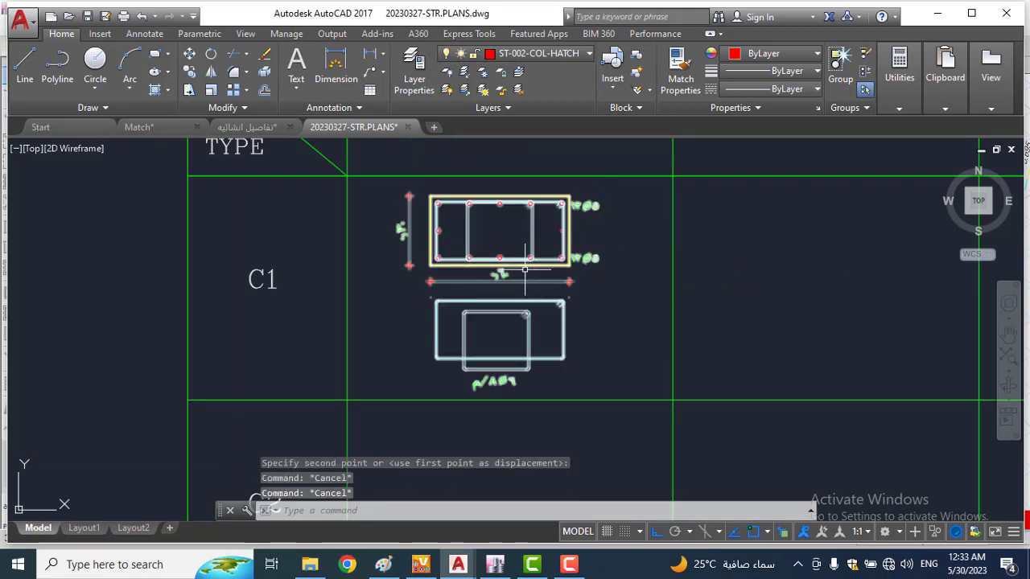
# Step: Change the first FLOOR column heading of the schedule to "Basement FLOOR"
pyautogui.scroll(-4, 516, 290)
pyautogui.click(526, 256)
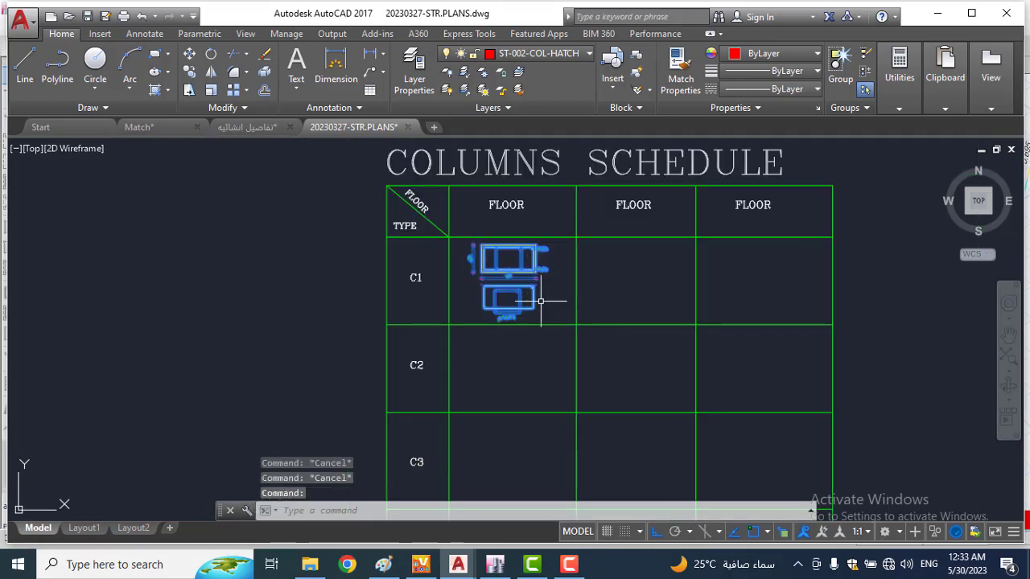
pyautogui.moveTo(541, 301); pyautogui.dragTo(484, 297, button='middle')
pyautogui.scroll(4, 444, 175)
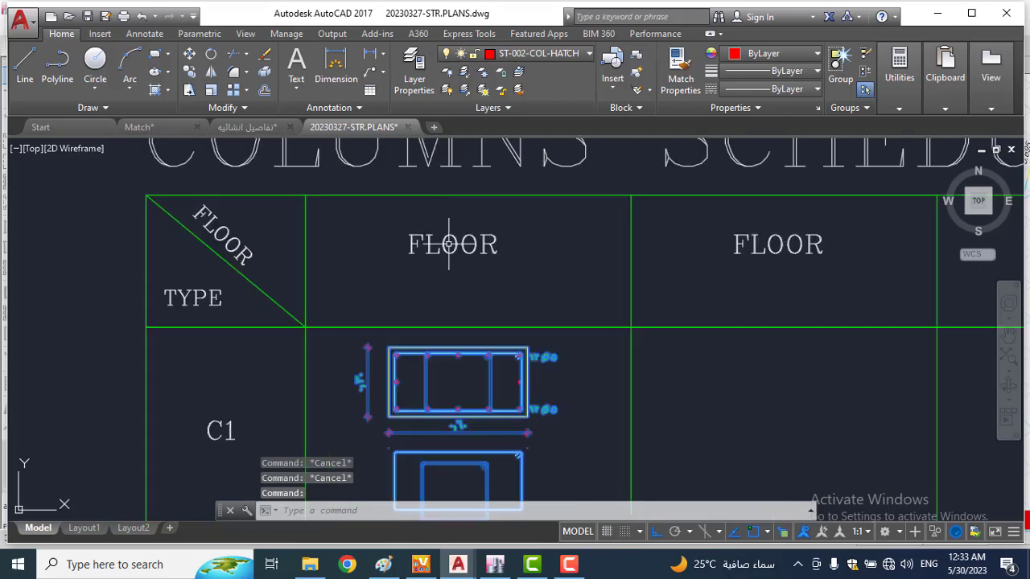
pyautogui.click(449, 244)
pyautogui.click(453, 246)
pyautogui.press('Escape')
pyautogui.click(454, 247)
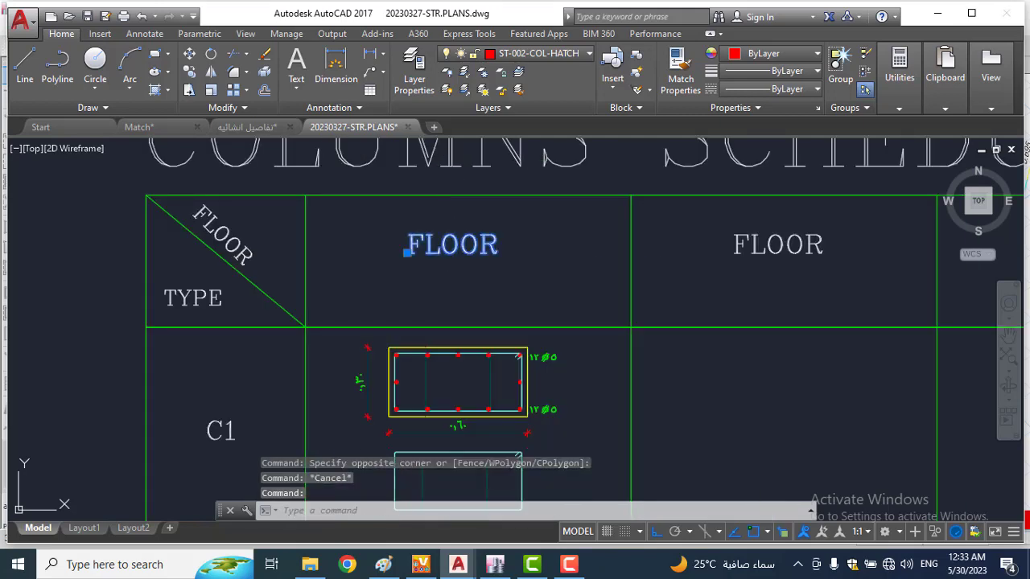
pyautogui.doubleClick(417, 248)
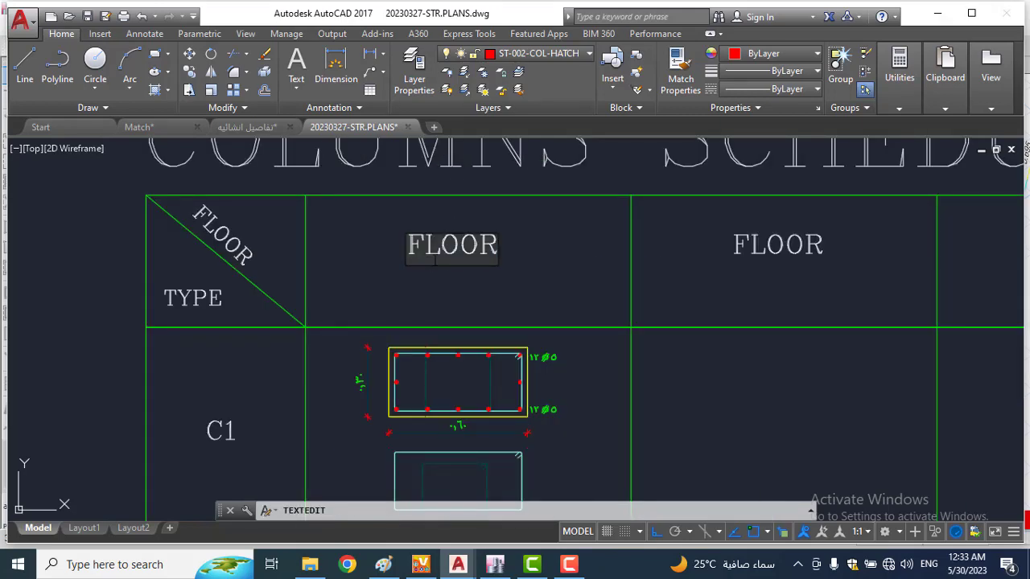
pyautogui.write('B')
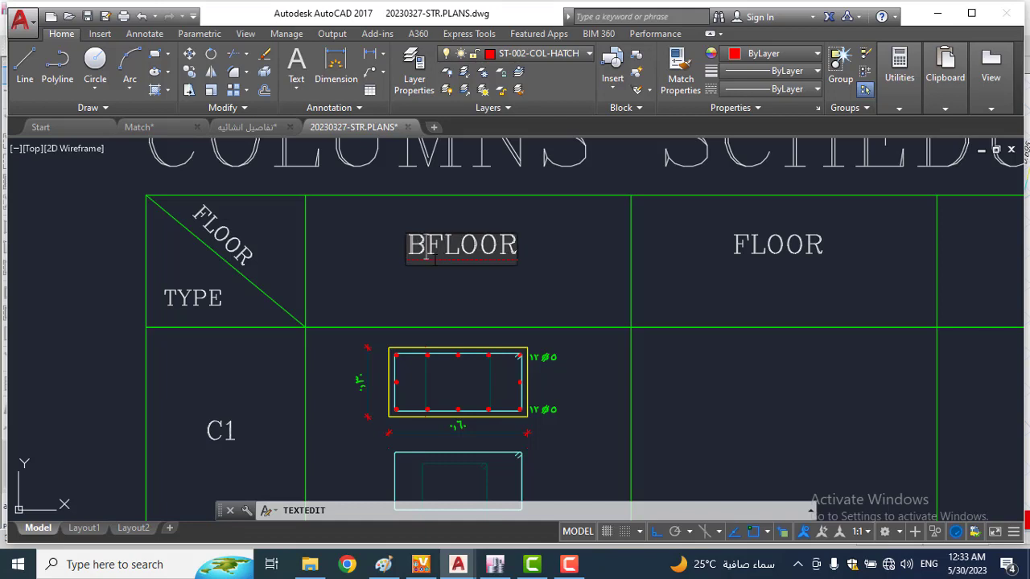
pyautogui.write('asement')
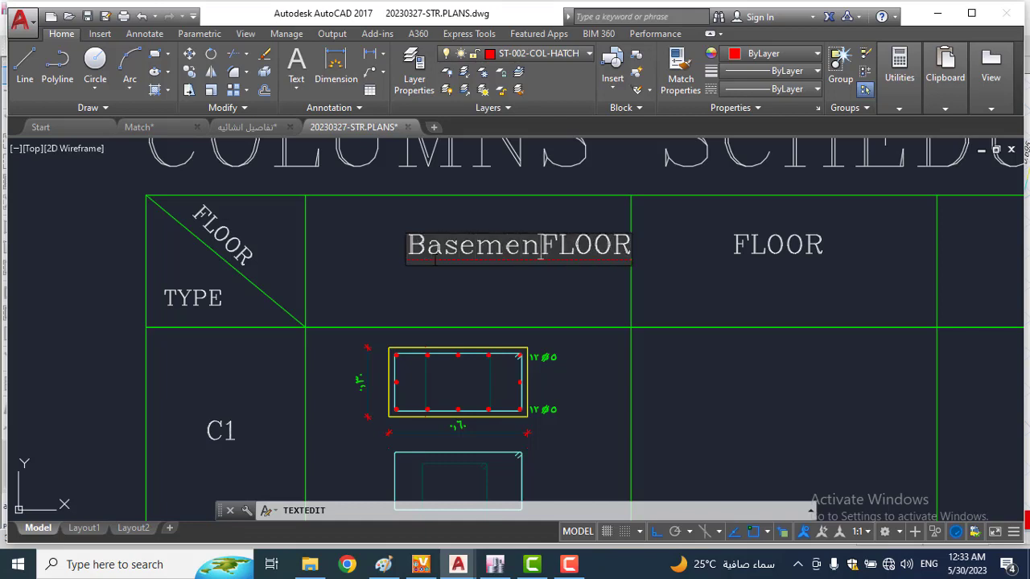
pyautogui.click(612, 289)
pyautogui.press('Escape')
pyautogui.press('Escape')
# Step: Move the "Basement FLOOR" heading horizontally left by about 260 units so that it fits inside its schedule column
pyautogui.click(566, 248)
pyautogui.click(527, 251)
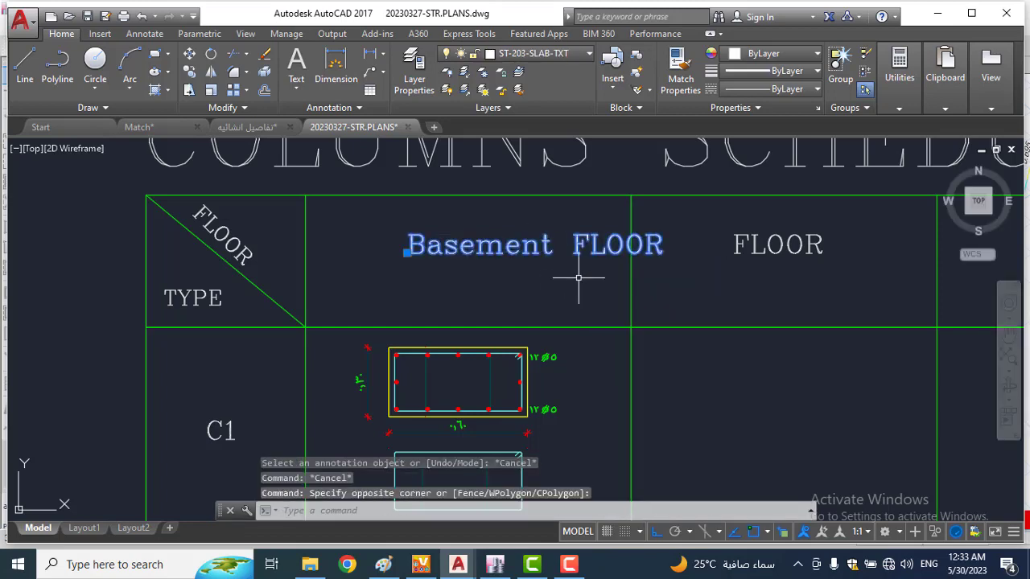
pyautogui.press('Return')
pyautogui.click(683, 281)
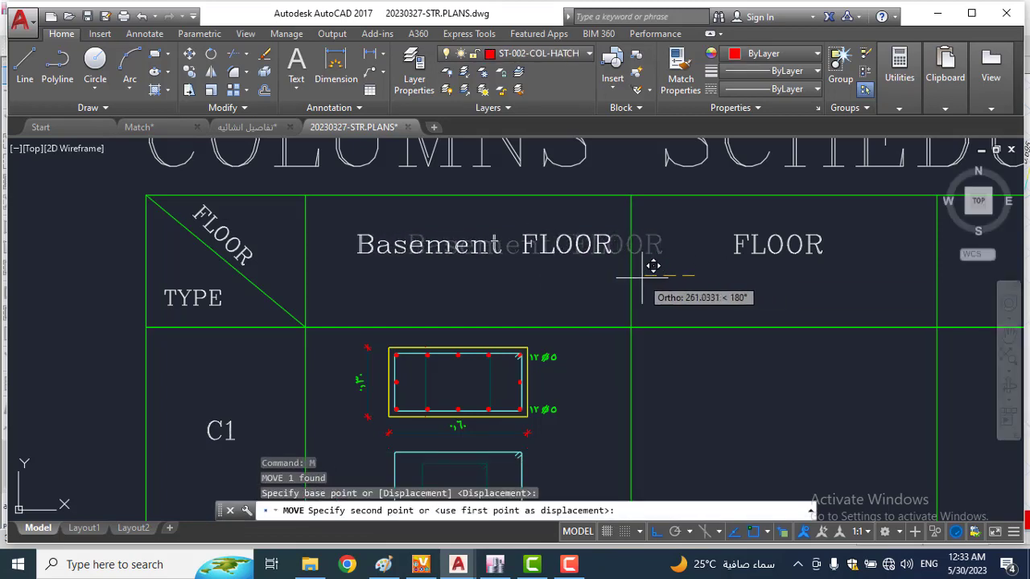
pyautogui.click(500, 240)
# Step: Append "&" to the end of the "Basement FLOOR" heading
pyautogui.click(500, 242)
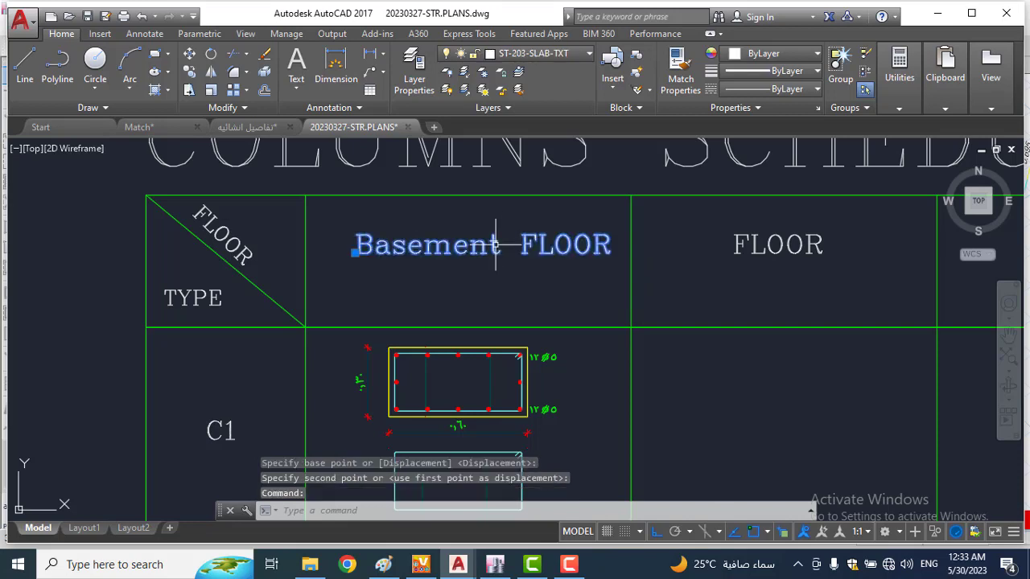
pyautogui.doubleClick(572, 256)
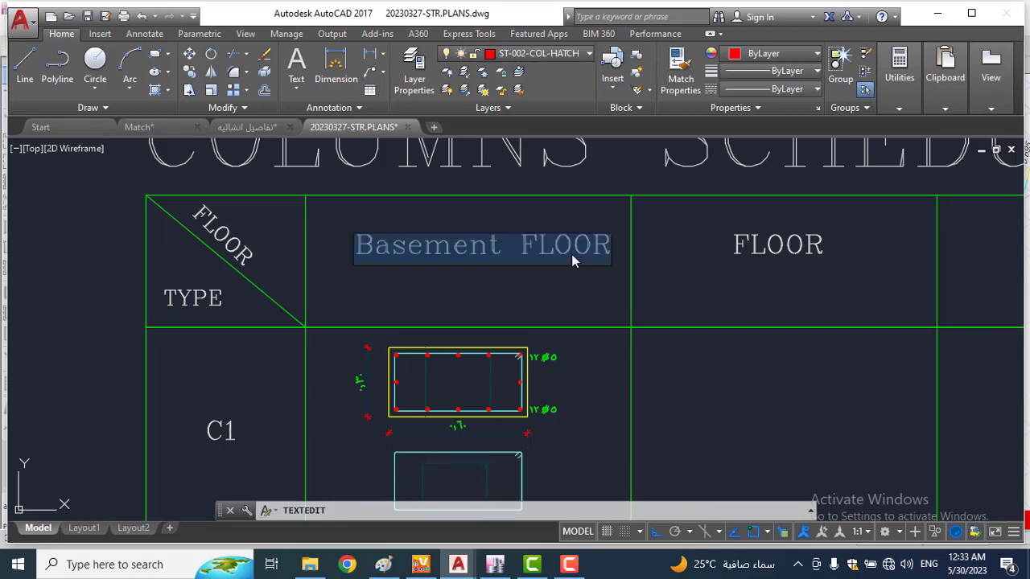
pyautogui.click(573, 256)
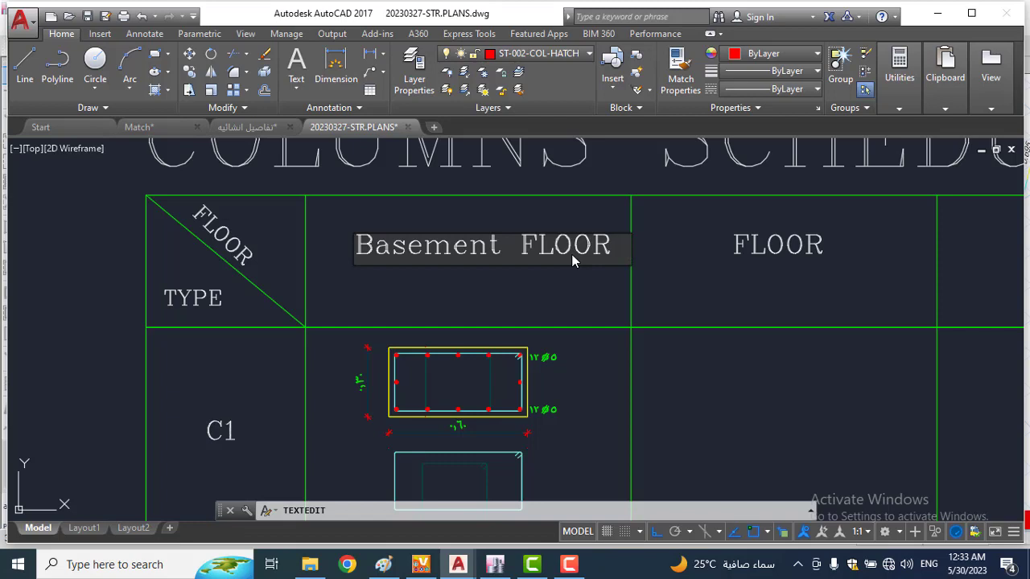
pyautogui.write('&')
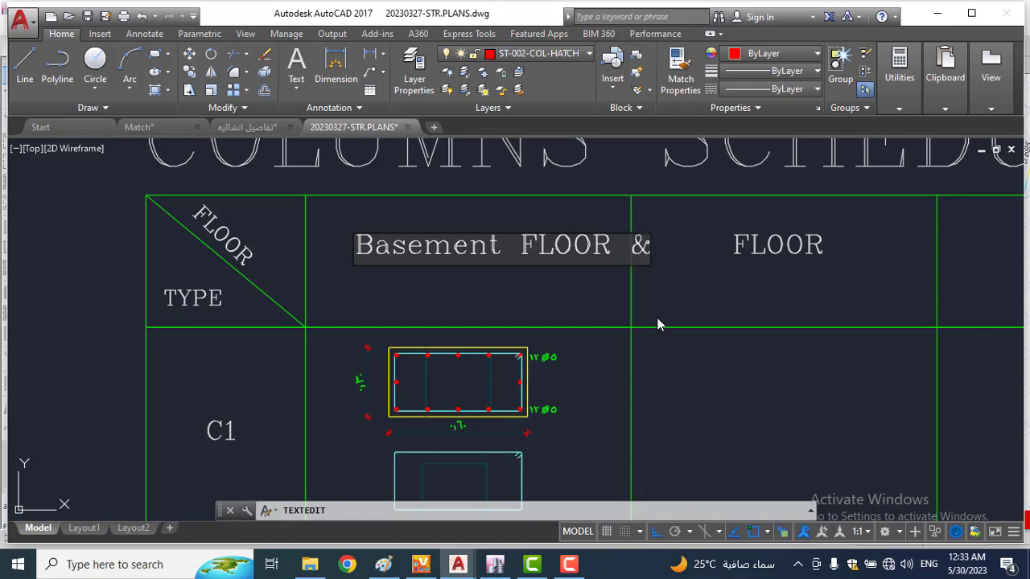
pyautogui.click(658, 324)
pyautogui.press('Escape')
# Step: Move the "Basement FLOOR &" heading horizontally left so that it sits between the first floor column's borders
pyautogui.click(601, 251)
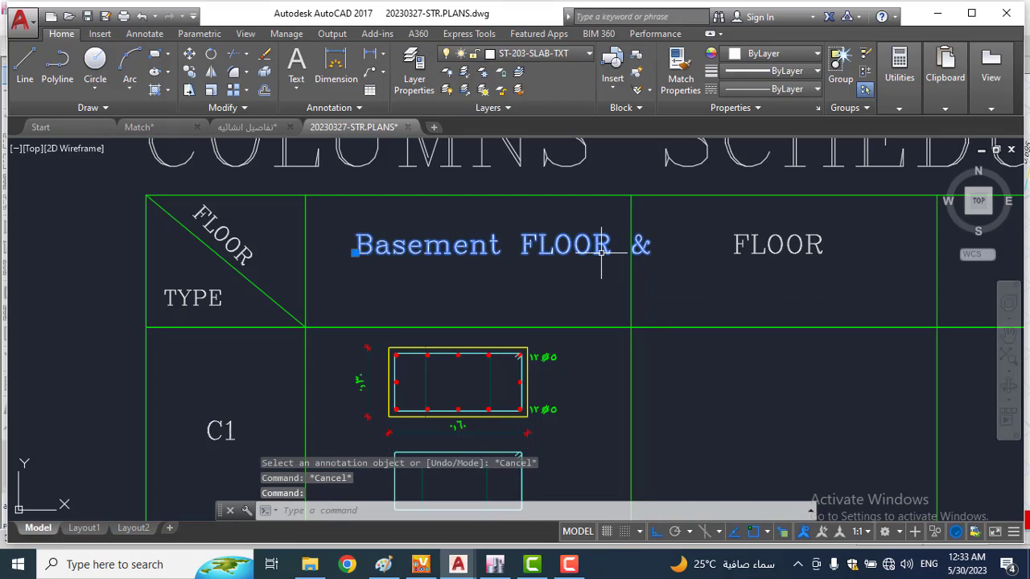
pyautogui.write('m')
pyautogui.press('Return')
pyautogui.click(708, 281)
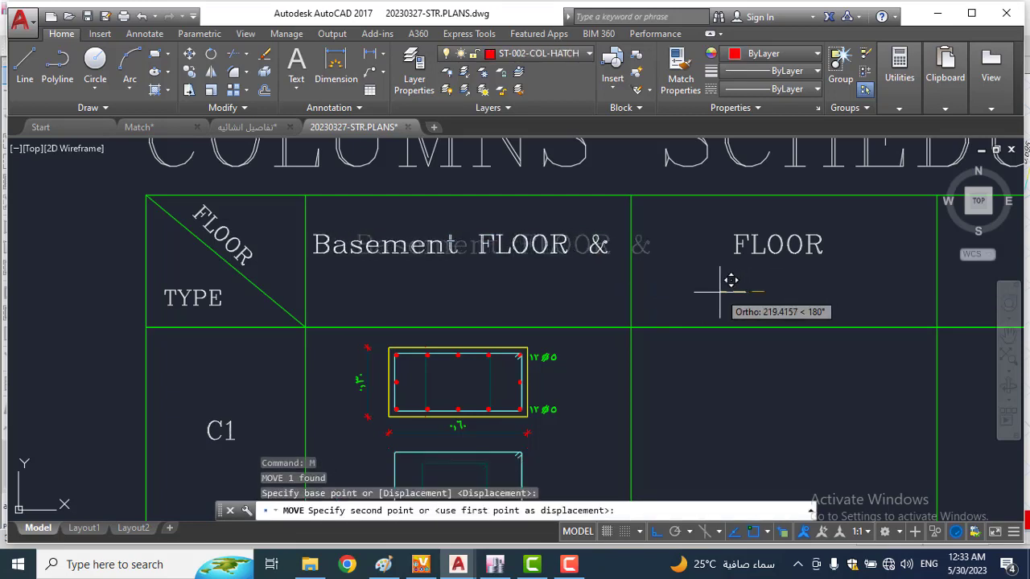
pyautogui.press('Escape')
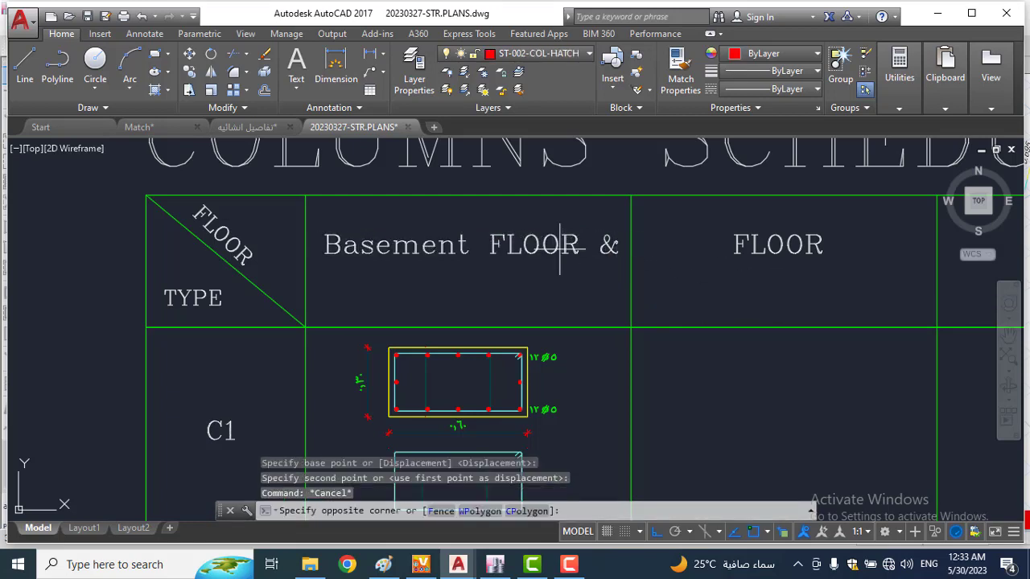
# Step: Copy the "Basement FLOOR &" heading straight down to form a second text line in the same header cell
pyautogui.click(559, 251)
pyautogui.click(547, 268)
pyautogui.write('co')
pyautogui.press('Return')
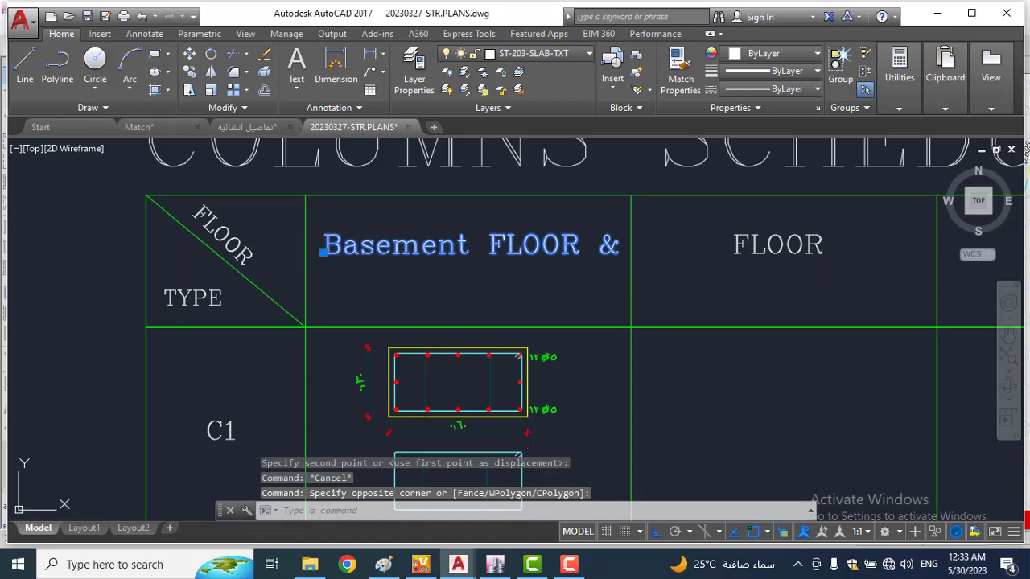
pyautogui.click(667, 222)
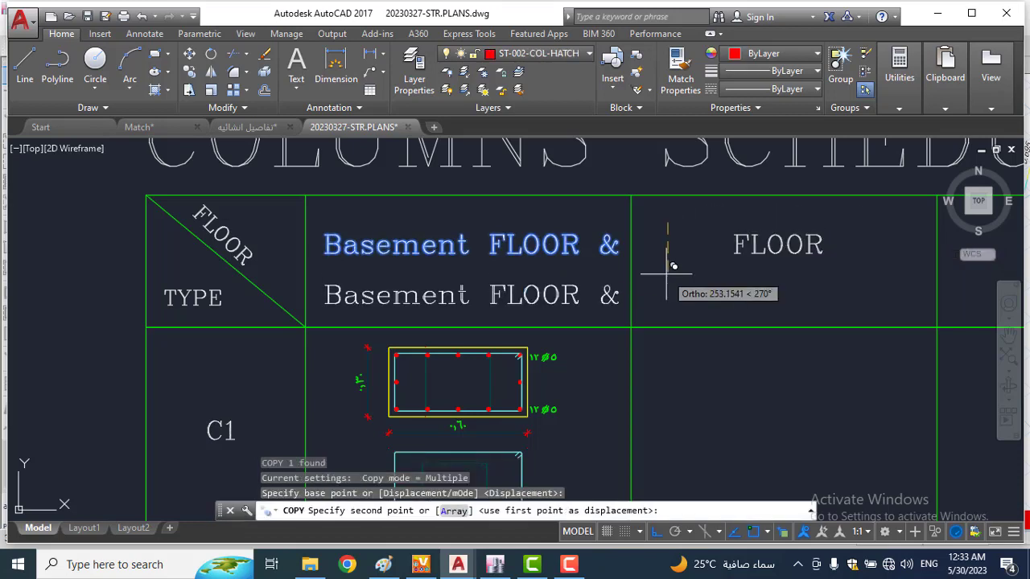
pyautogui.click(667, 264)
pyautogui.press('Escape')
# Step: Change the copied second heading line to "Ground Floor"
pyautogui.click(500, 291)
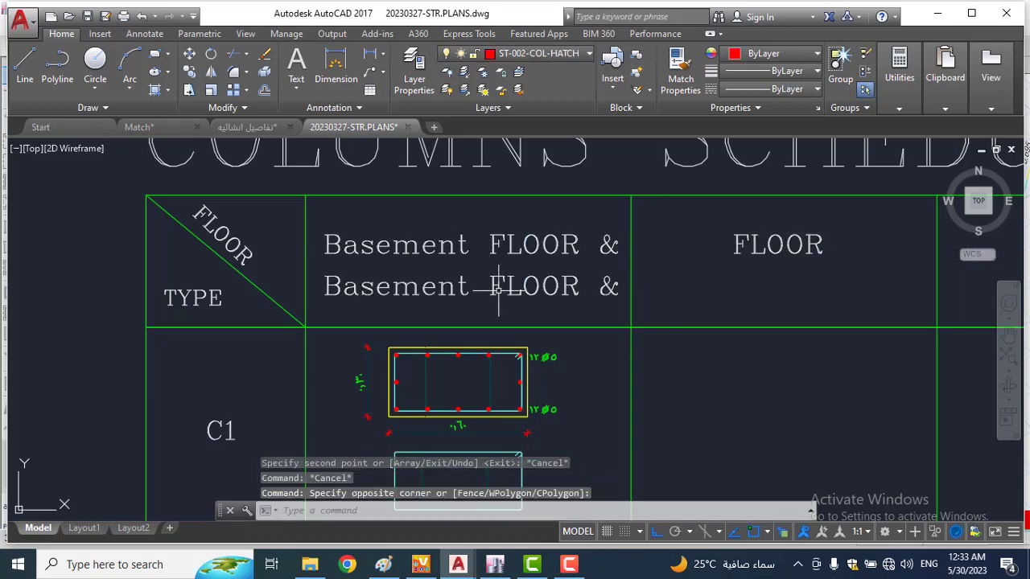
pyautogui.click(494, 288)
pyautogui.doubleClick(494, 288)
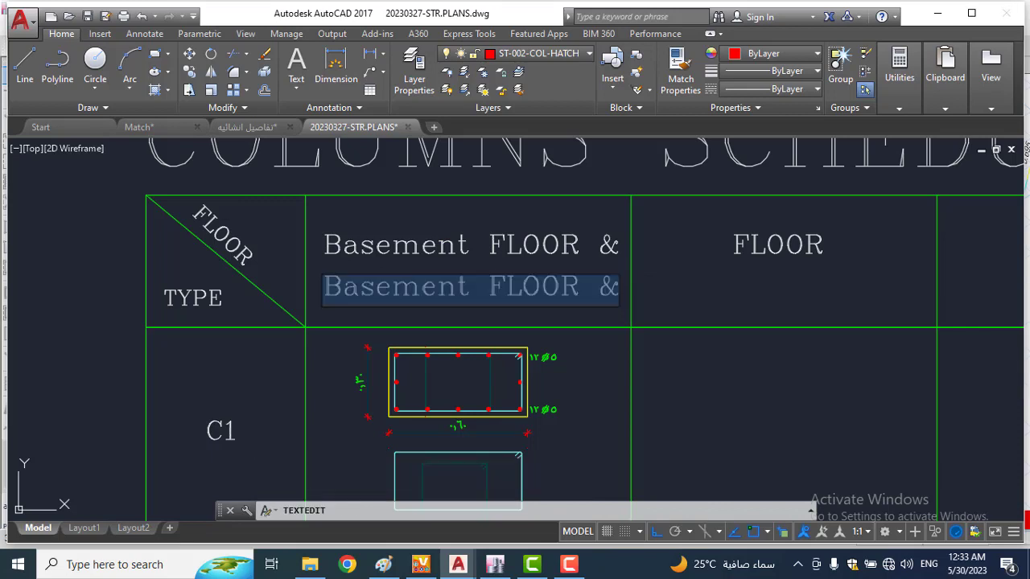
pyautogui.write('Ground ')
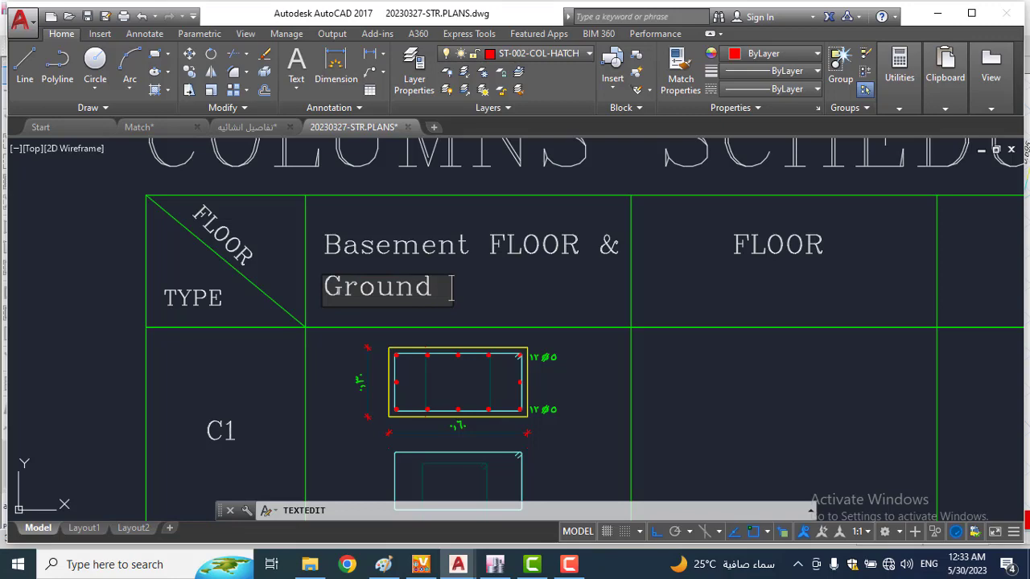
pyautogui.write('Floor')
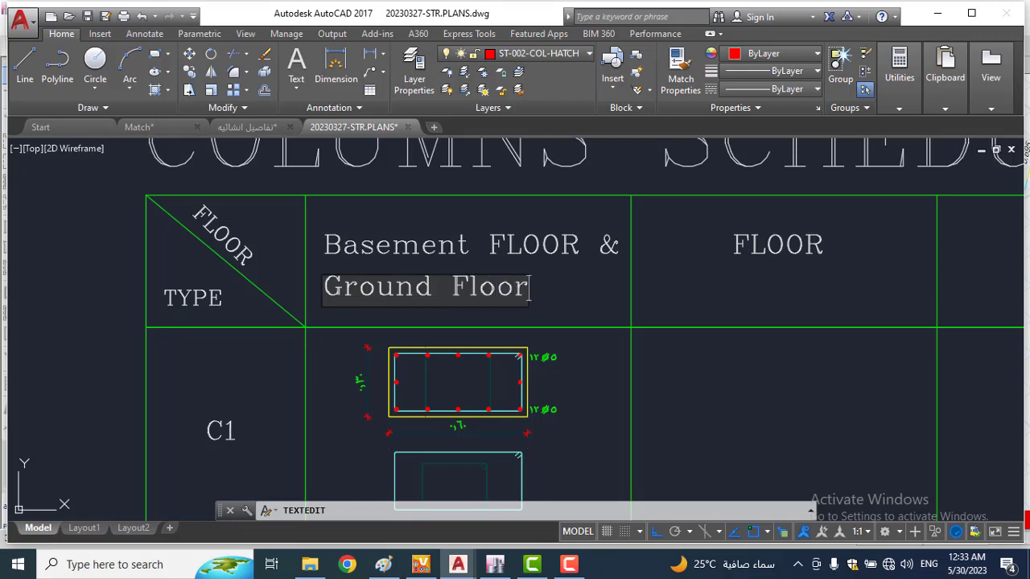
pyautogui.press('Return')
pyautogui.press('Escape')
# Step: Insert "From" before "Basement" in the first line of the first floor column's heading
pyautogui.scroll(-3, 542, 281)
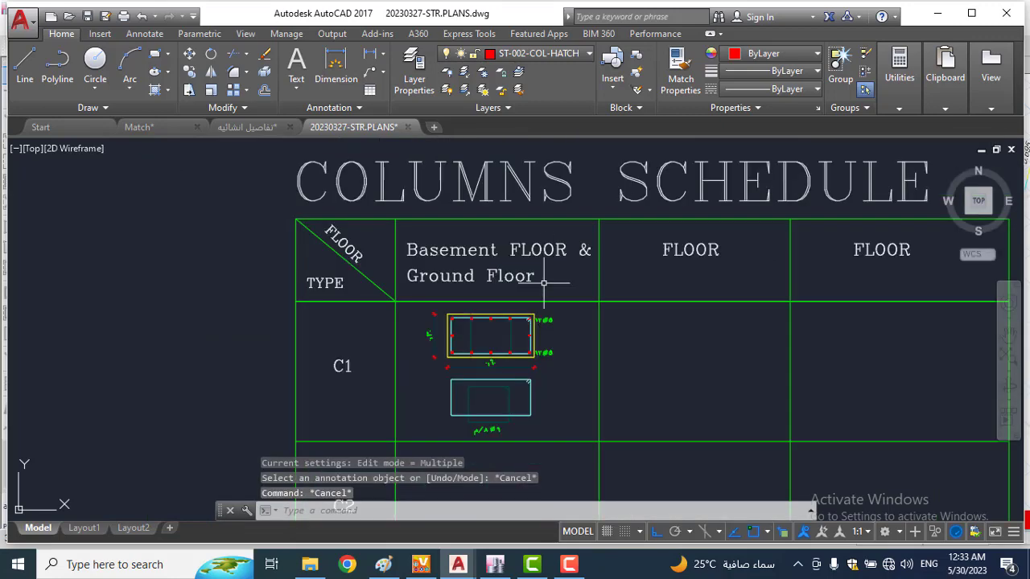
pyautogui.moveTo(543, 285); pyautogui.dragTo(525, 219, button='middle')
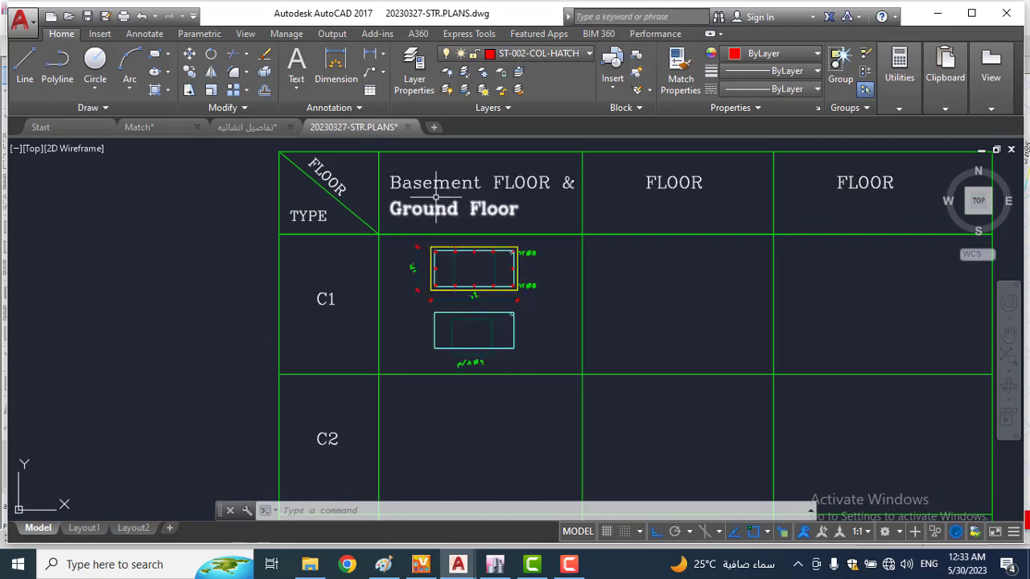
pyautogui.click(398, 183)
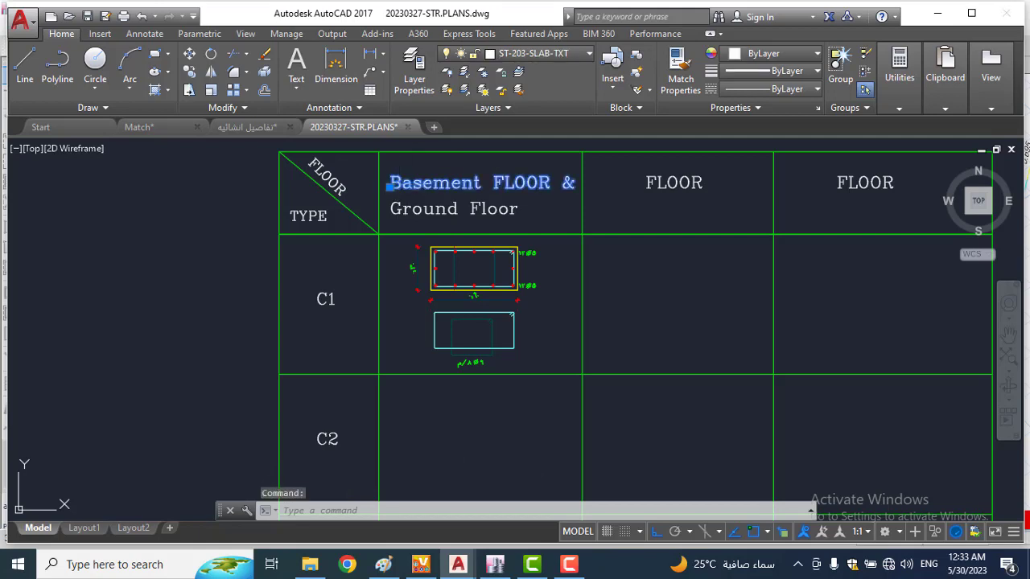
pyautogui.doubleClick(398, 184)
pyautogui.click(391, 184)
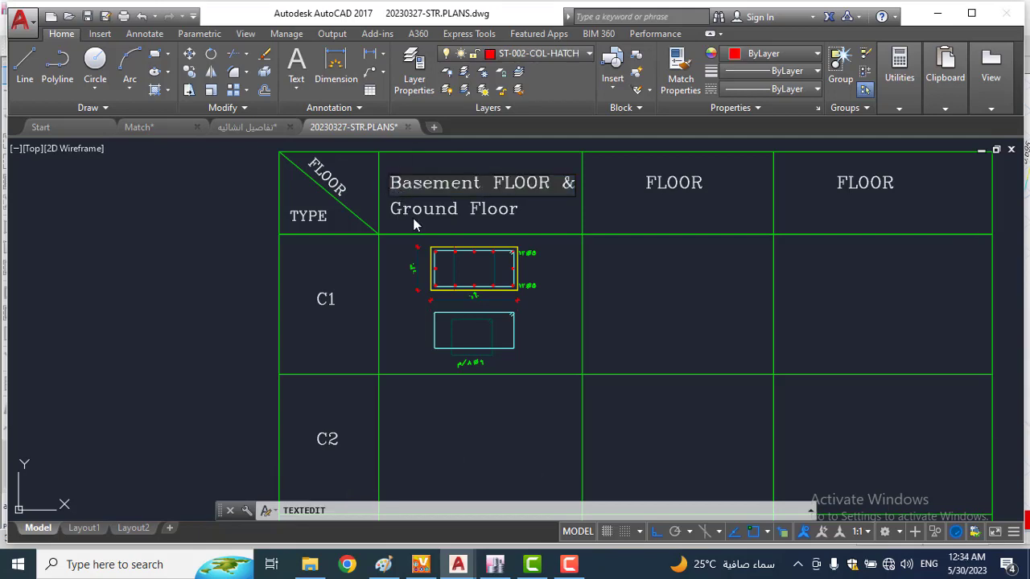
pyautogui.write('From')
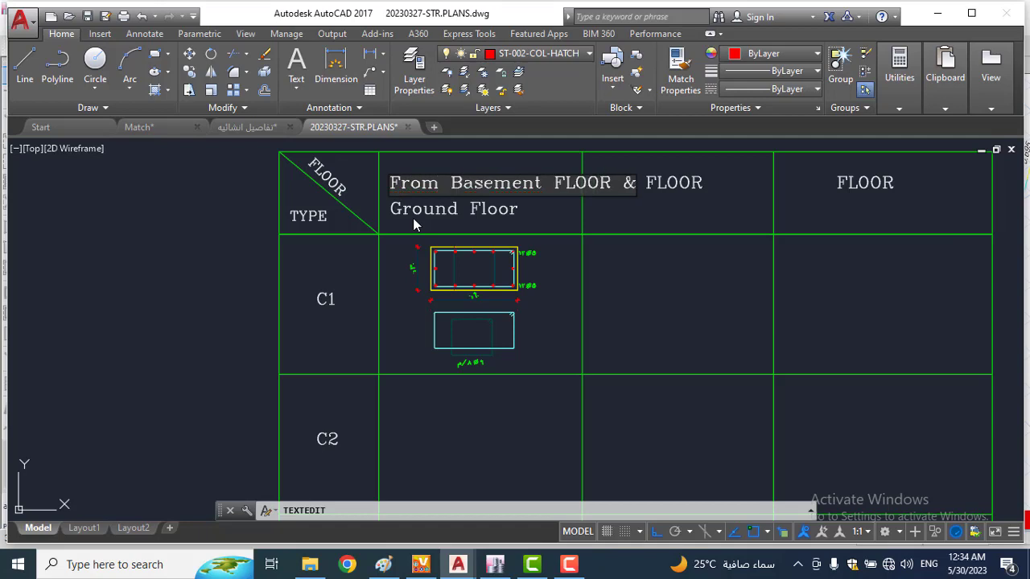
pyautogui.click(655, 229)
pyautogui.press('Escape')
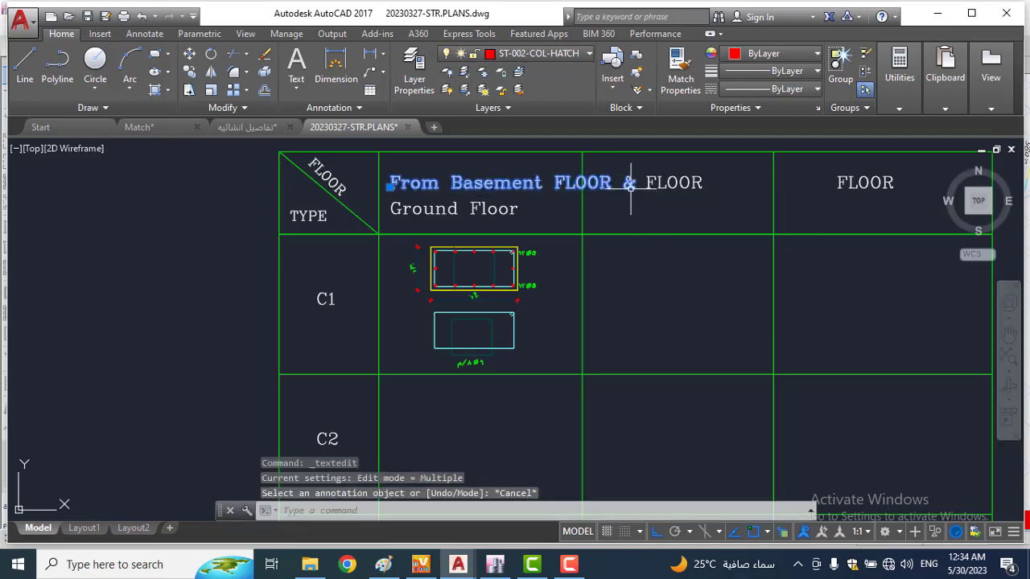
# Step: Remove the "&" from the end of the heading's first line, leaving "From Basement FLOOR"
pyautogui.click(628, 192)
pyautogui.doubleClick(613, 187)
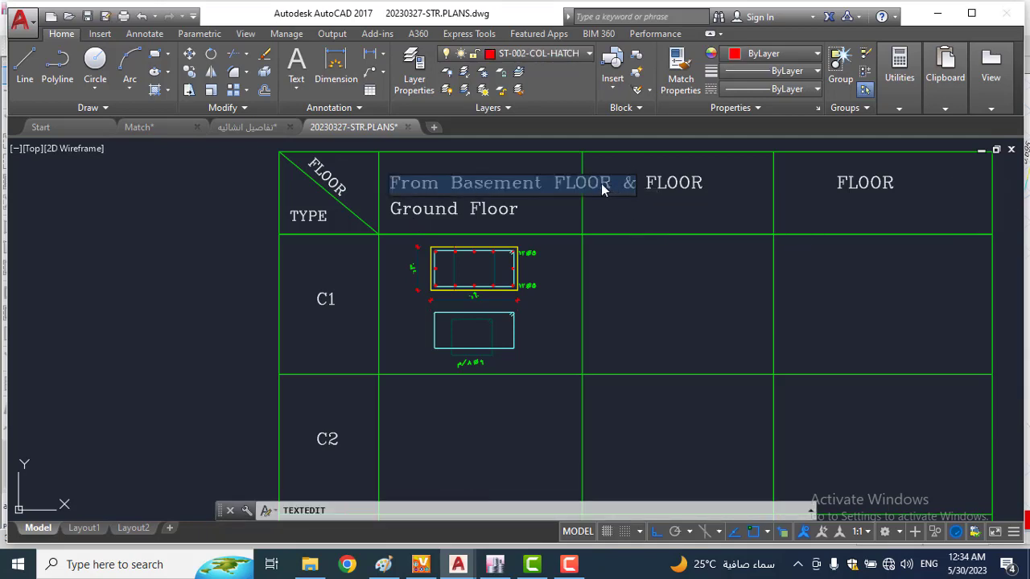
pyautogui.click(626, 185)
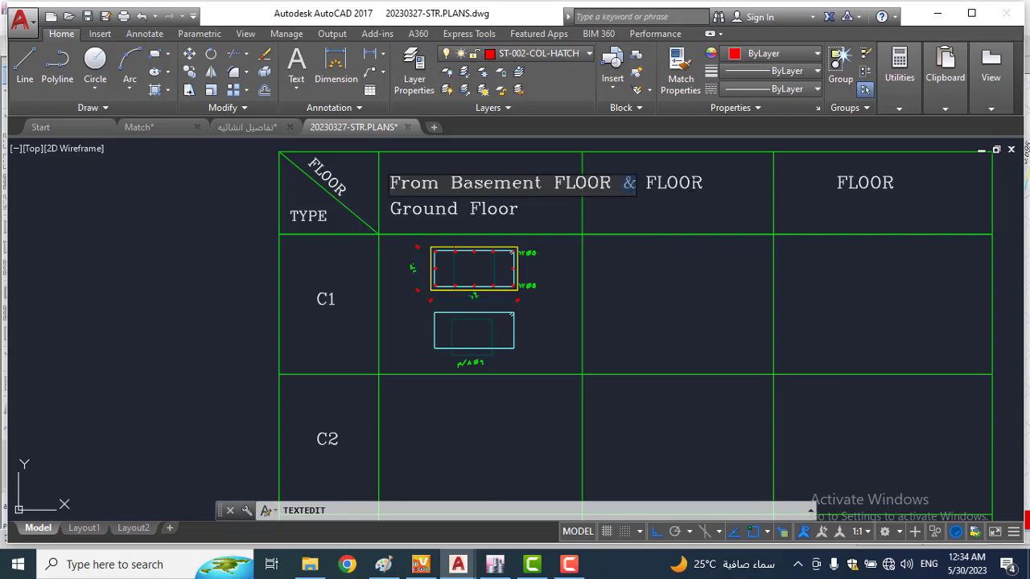
pyautogui.click(643, 209)
pyautogui.press('Escape')
# Step: Move the "From Basement FLOOR" line slightly left, close to the column's left border
pyautogui.click(529, 182)
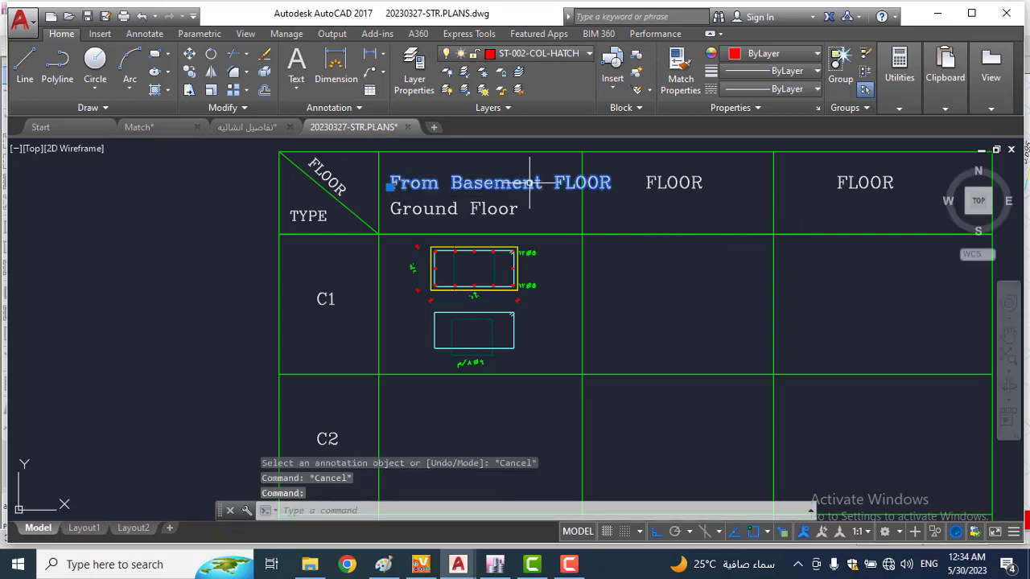
pyautogui.write('M')
pyautogui.press('Return')
pyautogui.click(695, 203)
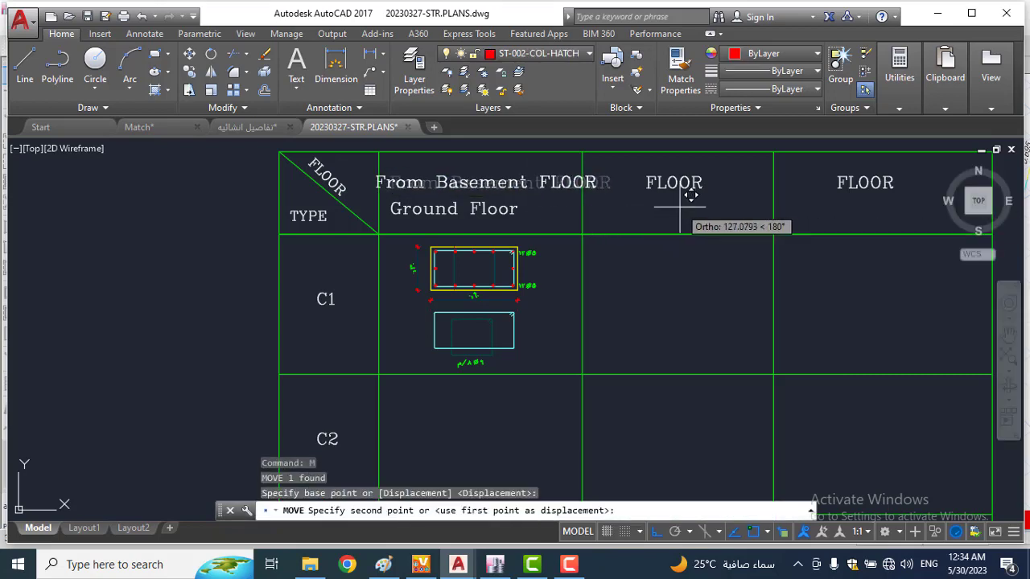
pyautogui.press('Escape')
pyautogui.press('Escape')
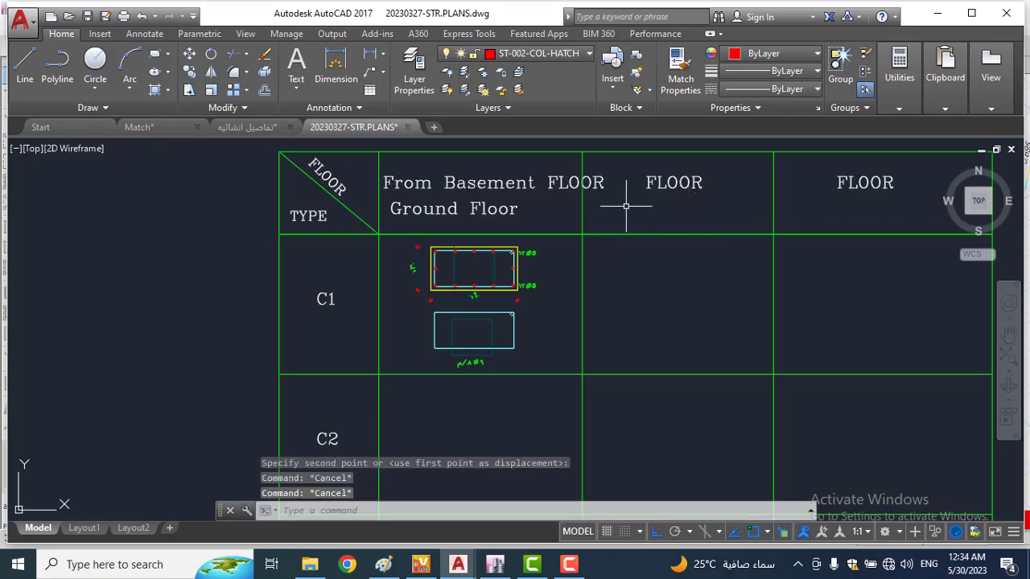
# Step: Move the vertical table line between the first and second floor columns right, so the widened column contains "From Basement FLOOR"
pyautogui.scroll(-5, 625, 202)
pyautogui.scroll(5, 620, 198)
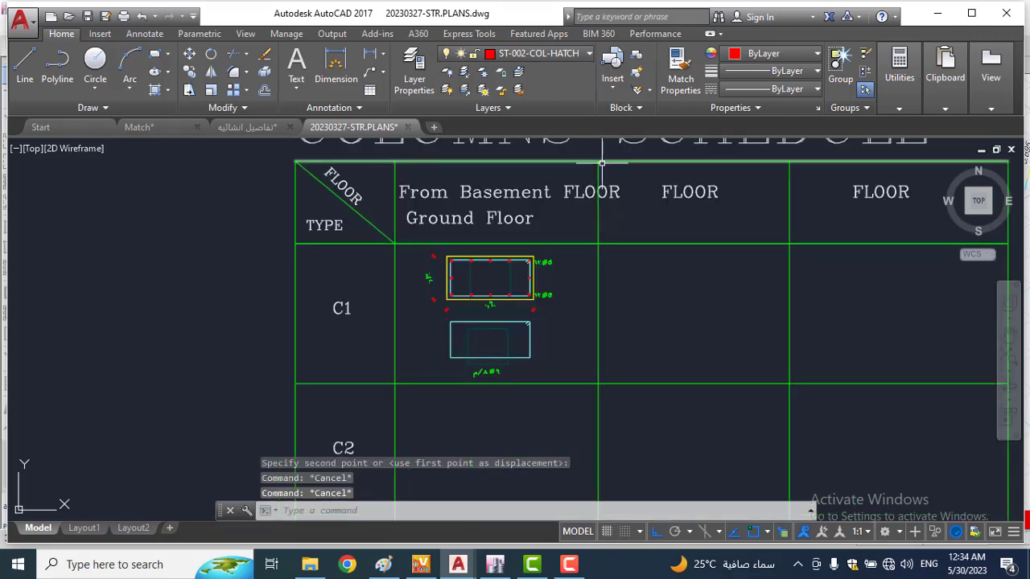
pyautogui.click(598, 187)
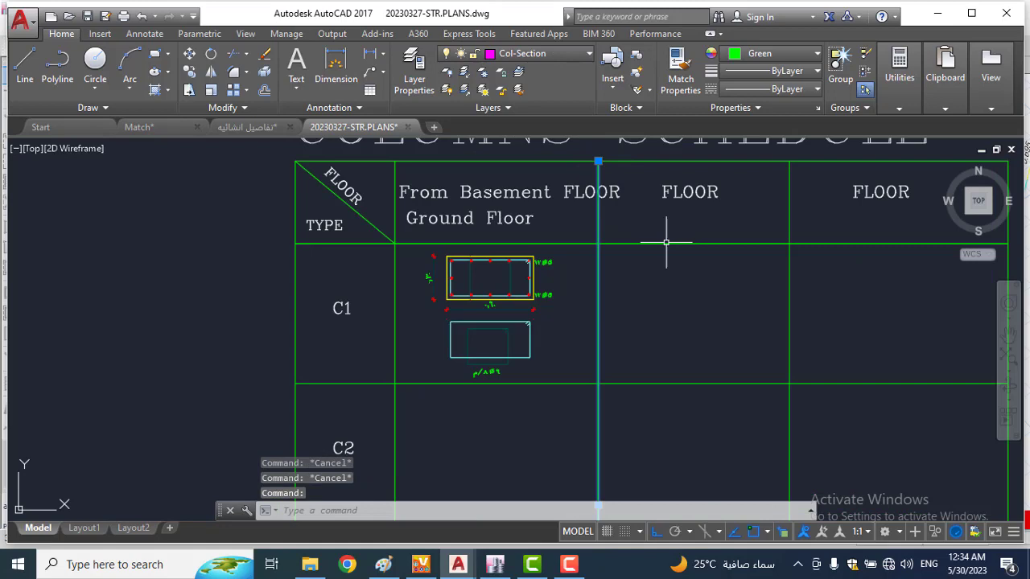
pyautogui.write('m')
pyautogui.press('Return')
pyautogui.click(656, 306)
pyautogui.click(687, 314)
pyautogui.press('Escape')
pyautogui.press('Escape')
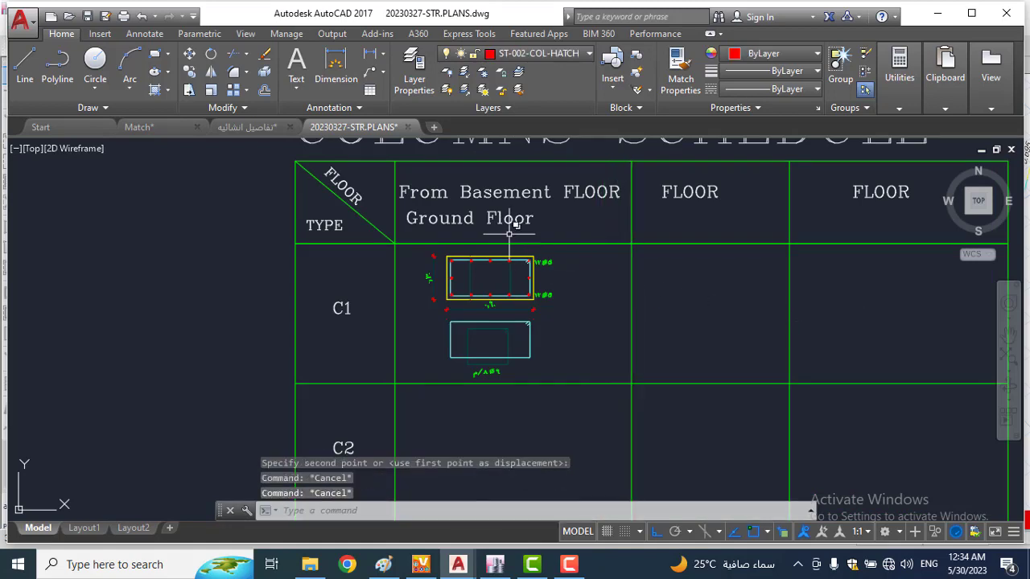
# Step: Insert "To" before "Ground Floor" in the second line of the first floor column's heading
pyautogui.click(485, 217)
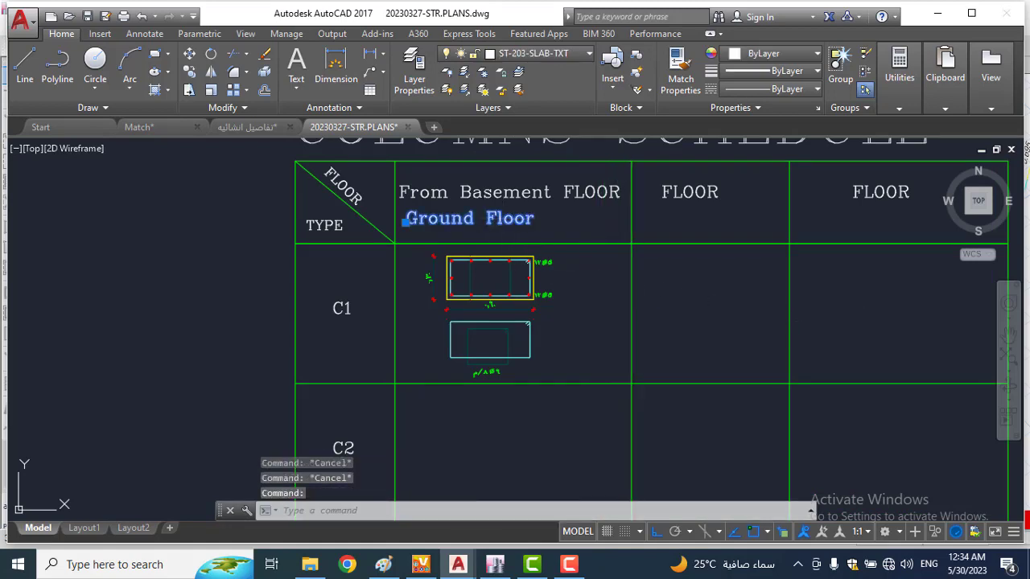
pyautogui.doubleClick(485, 217)
pyautogui.click(406, 219)
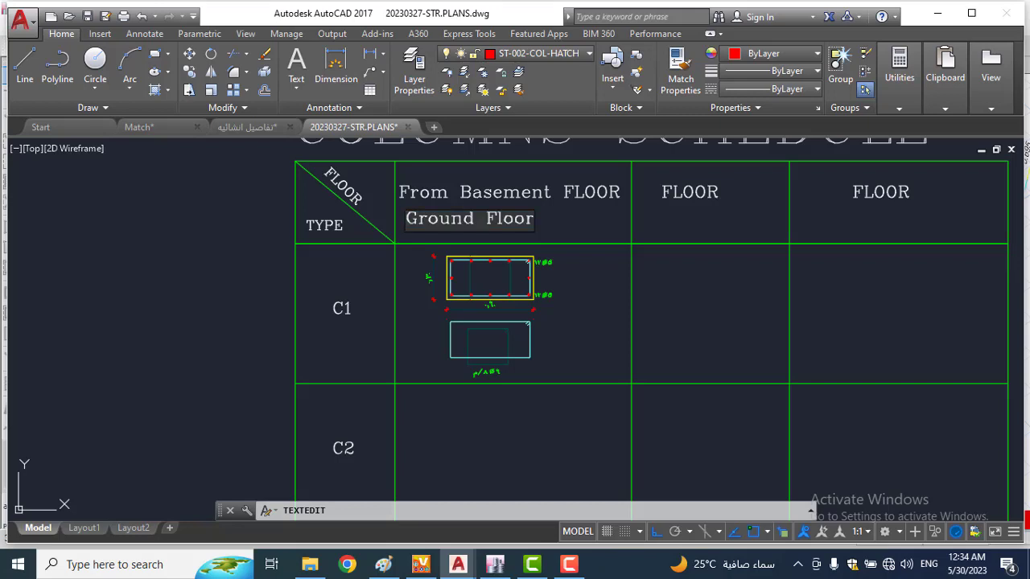
pyautogui.write('To')
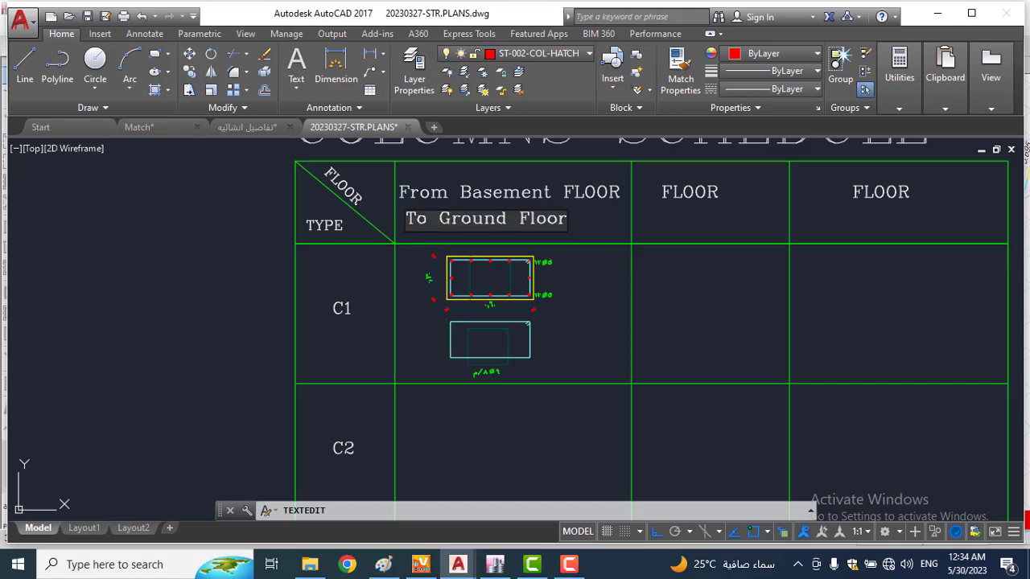
pyautogui.press('Escape')
# Step: Move the "To Ground Floor" line horizontally right so that it is centred below "From Basement FLOOR"
pyautogui.click(563, 219)
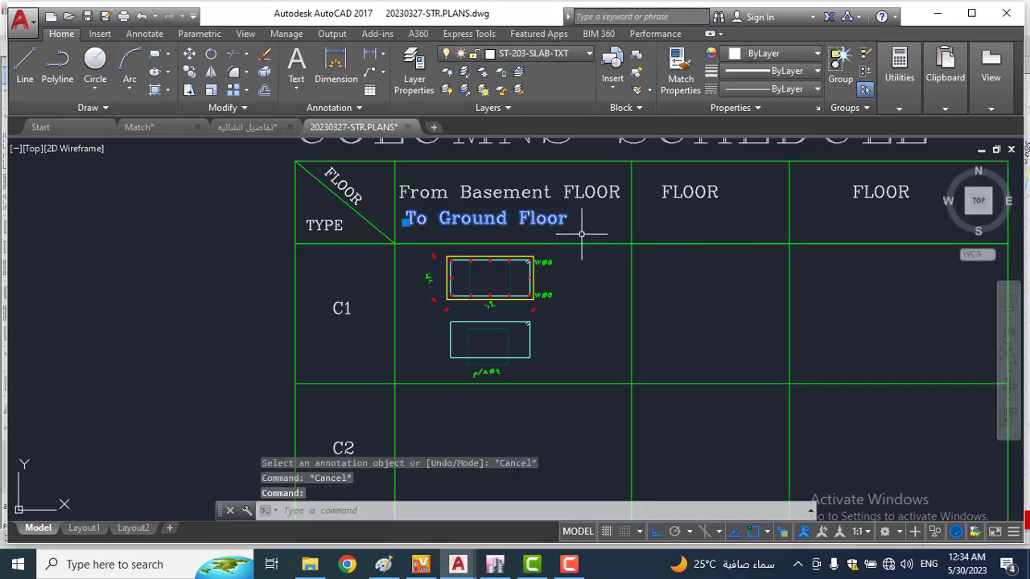
pyautogui.write('m')
pyautogui.press('Return')
pyautogui.click(575, 229)
pyautogui.click(603, 229)
pyautogui.press('Escape')
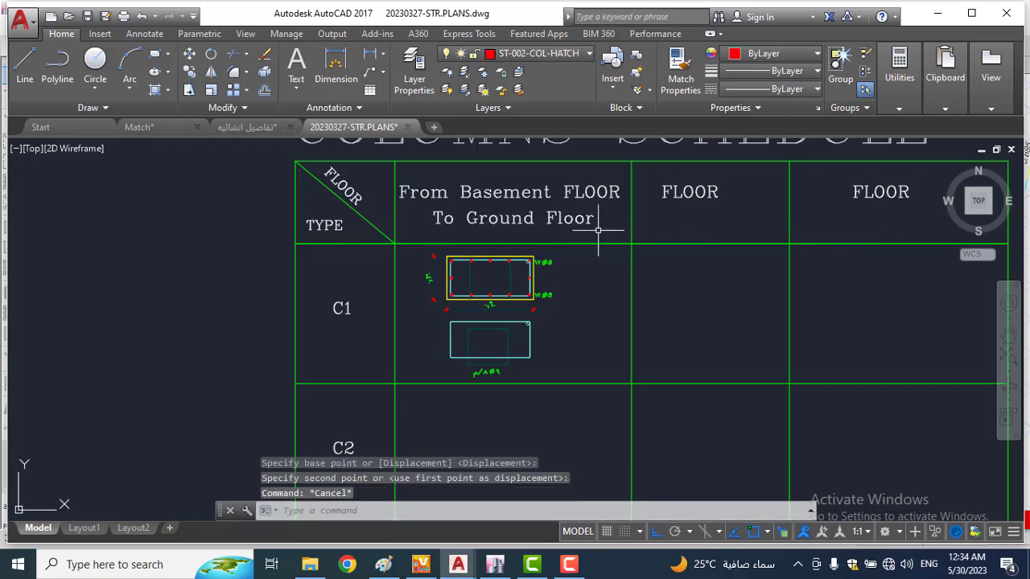
pyautogui.press('Escape')
pyautogui.moveTo(585, 243); pyautogui.dragTo(561, 221, button='middle')
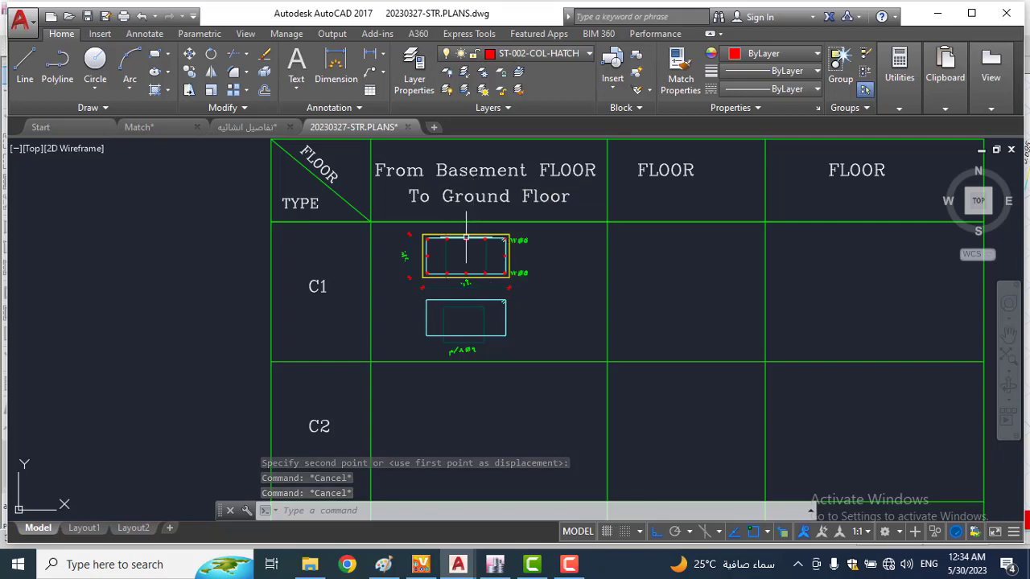
# Step: Change the second floor column's heading in the columns schedule to "From 1st Floor"
pyautogui.click(680, 170)
pyautogui.doubleClick(677, 177)
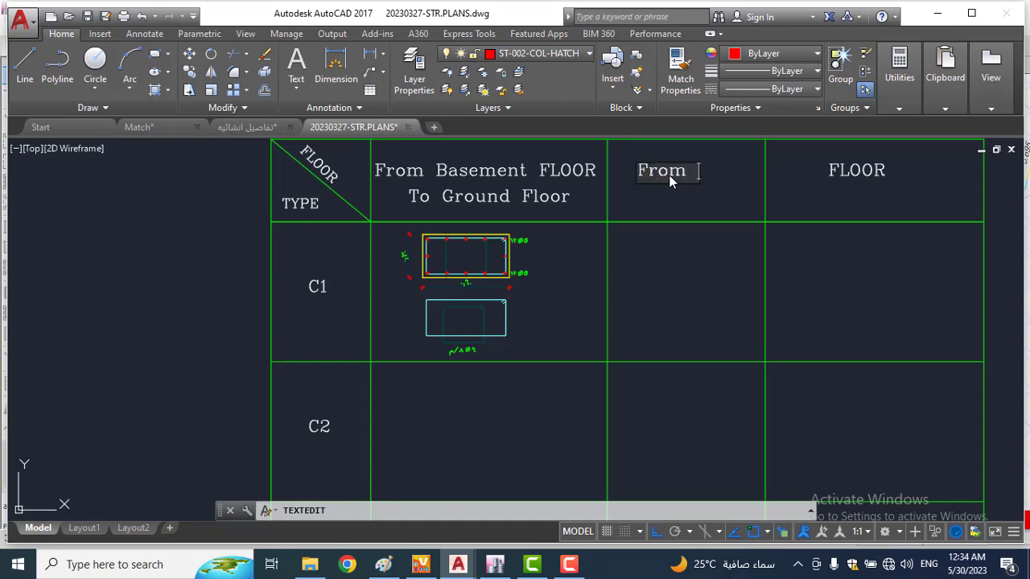
pyautogui.write('From 1st')
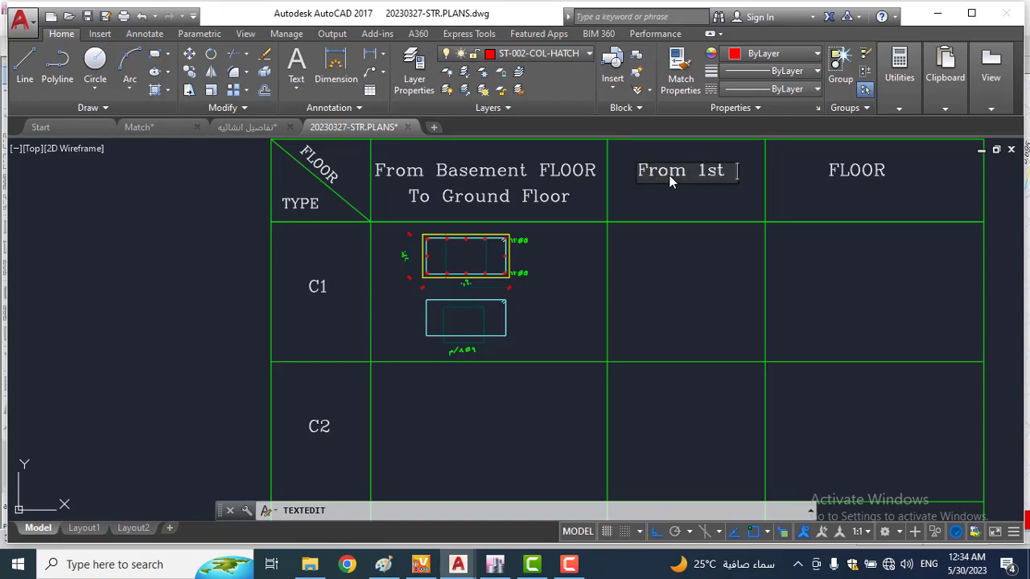
pyautogui.write(' Floor')
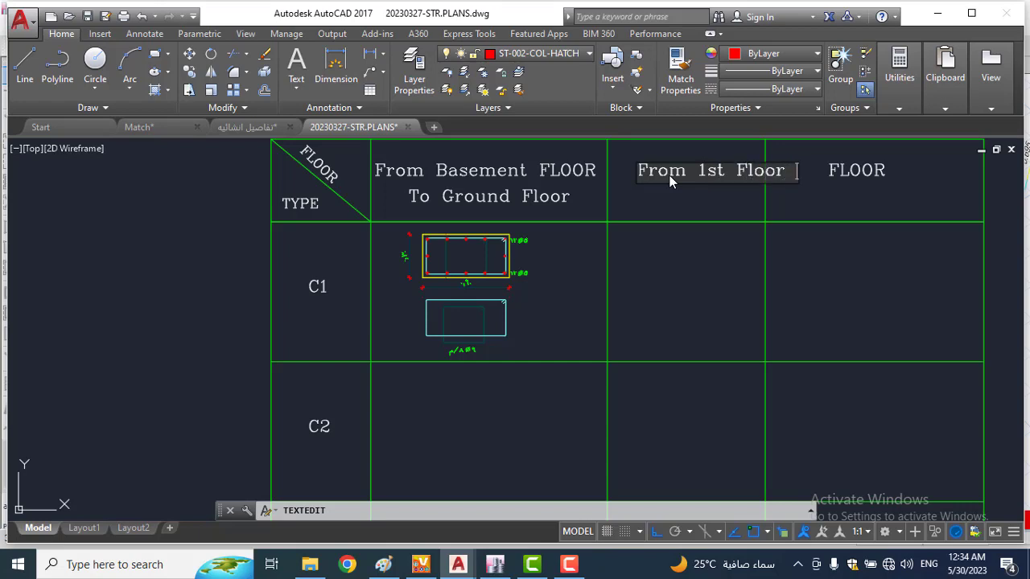
pyautogui.press('Return')
pyautogui.press('Escape')
# Step: Move the "From 1st Floor" heading horizontally left, close to its column's left border
pyautogui.click(668, 179)
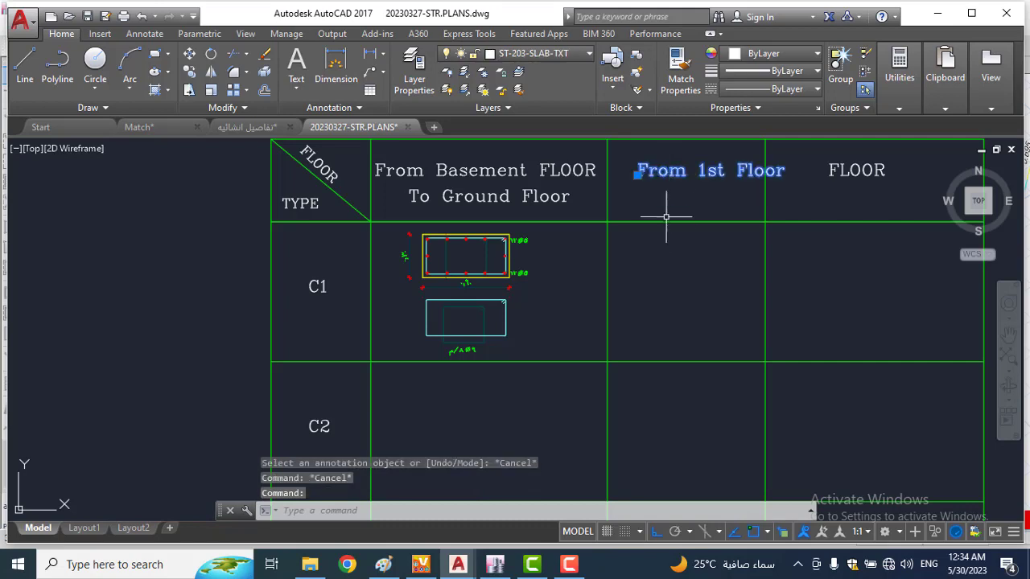
pyautogui.write('m')
pyautogui.press('Return')
pyautogui.click(710, 280)
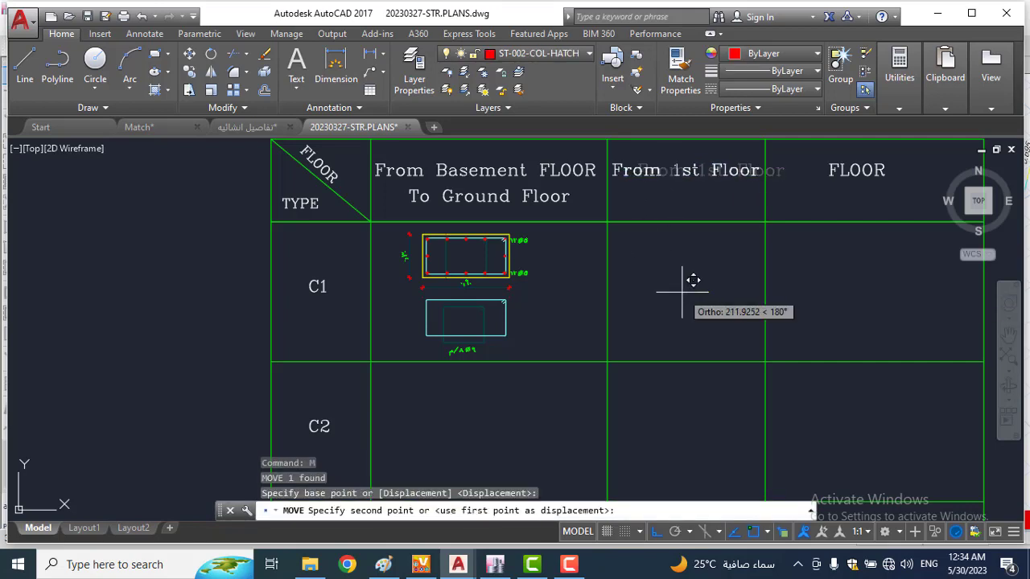
pyautogui.press('Escape')
pyautogui.press('Escape')
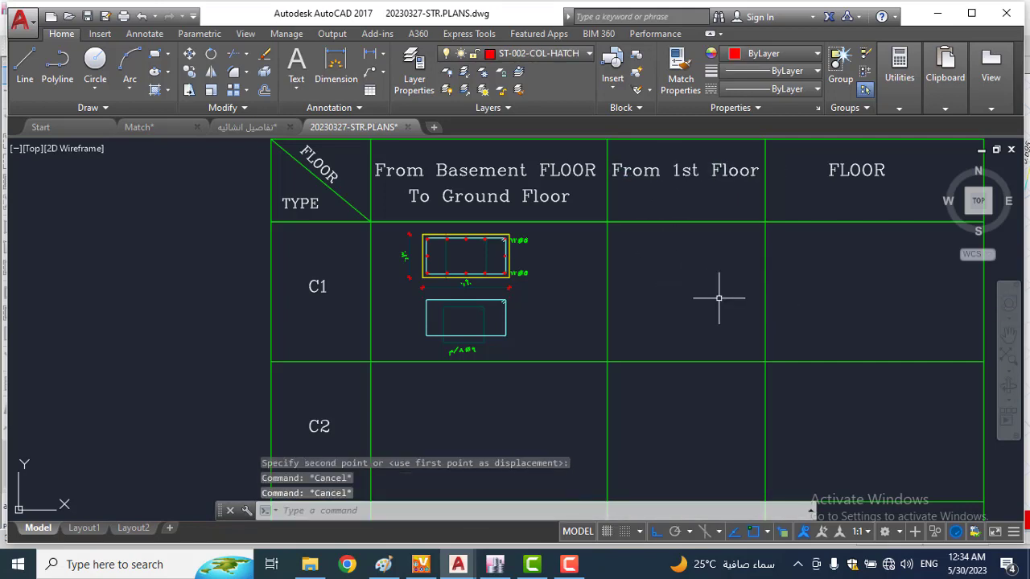
# Step: Move the vertical table line between the second and third floor columns right to widen the "From 1st Floor" column
pyautogui.click(767, 289)
pyautogui.click(759, 298)
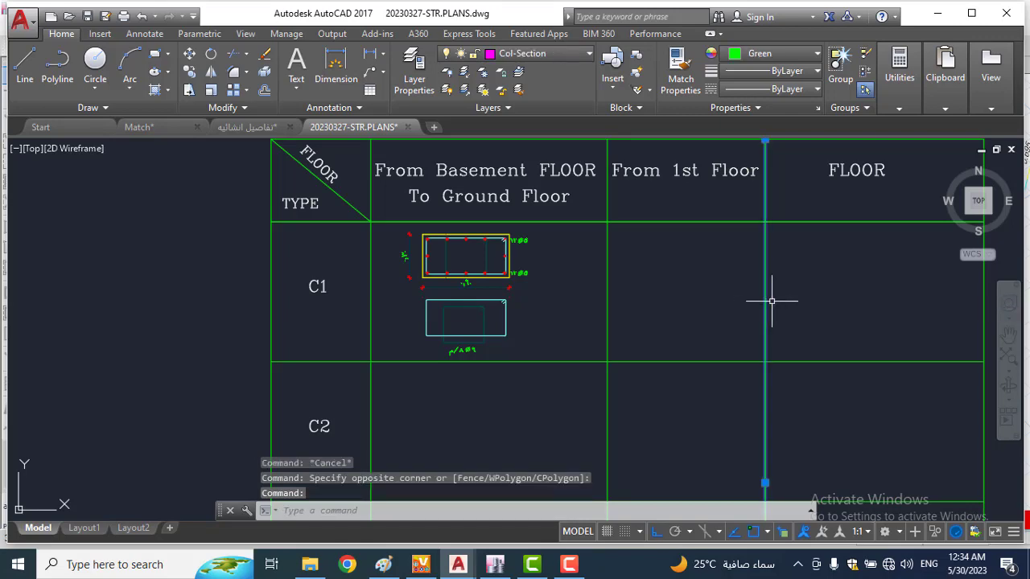
pyautogui.press('Return')
pyautogui.click(788, 301)
pyautogui.click(840, 301)
# Step: Trim the table's top border and the line under the headings where they extend past the "From 1st Floor" column's right line
pyautogui.scroll(-4, 718, 295)
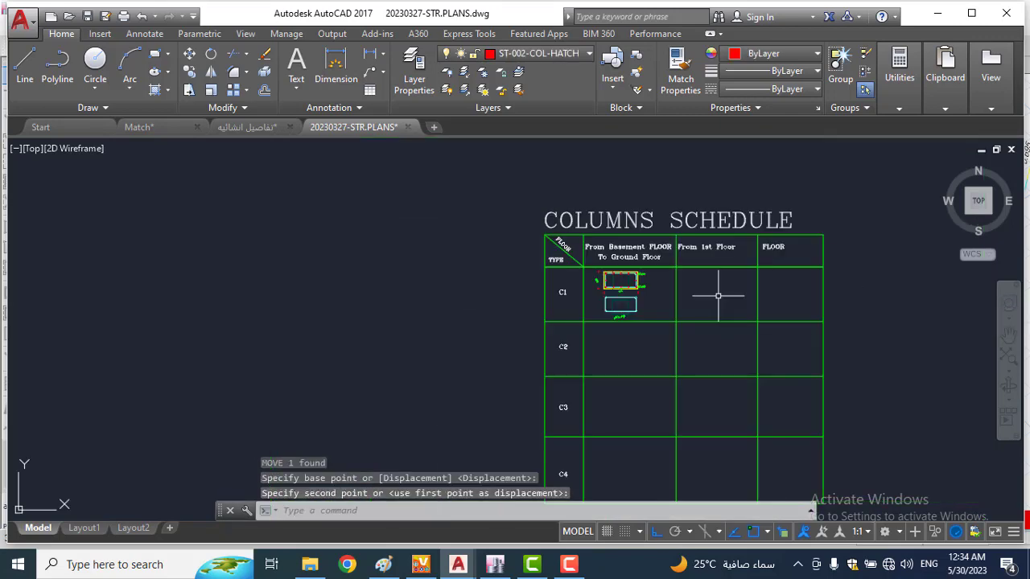
pyautogui.moveTo(812, 313)
pyautogui.mouseDown(button='middle')
pyautogui.moveTo(735, 287)
pyautogui.moveTo(715, 262)
pyautogui.moveTo(660, 282)
pyautogui.mouseUp(button='middle')
pyautogui.scroll(2, 676, 247)
pyautogui.write('tr')
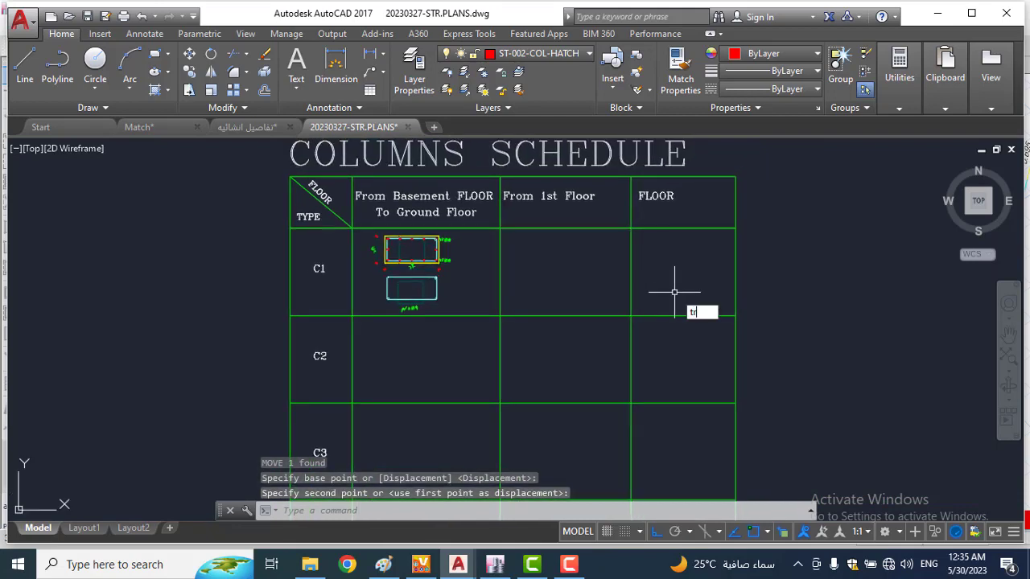
pyautogui.press('Return')
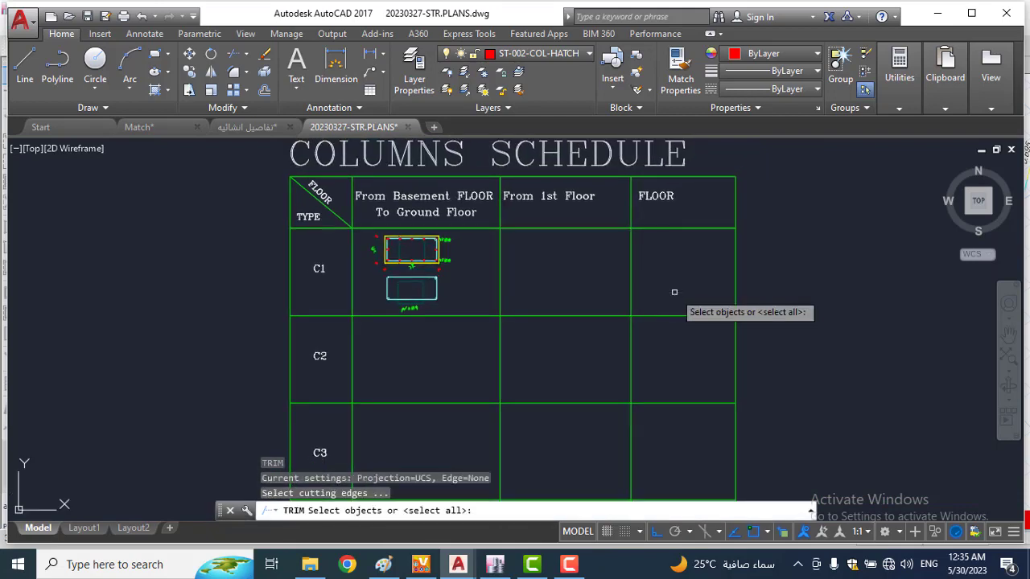
pyautogui.click(633, 269)
pyautogui.click(623, 270)
pyautogui.press('Return')
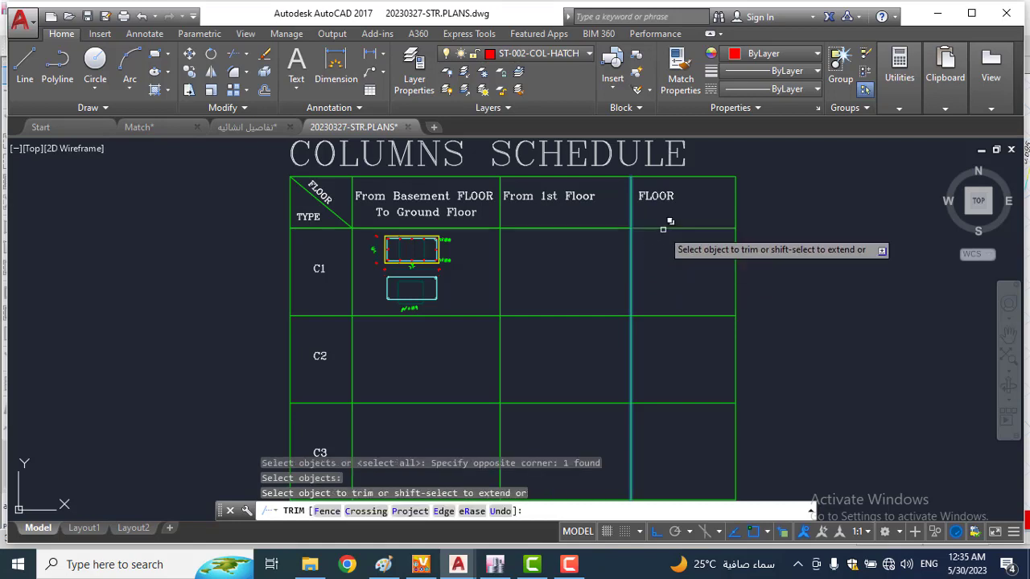
pyautogui.click(657, 230)
pyautogui.click(698, 288)
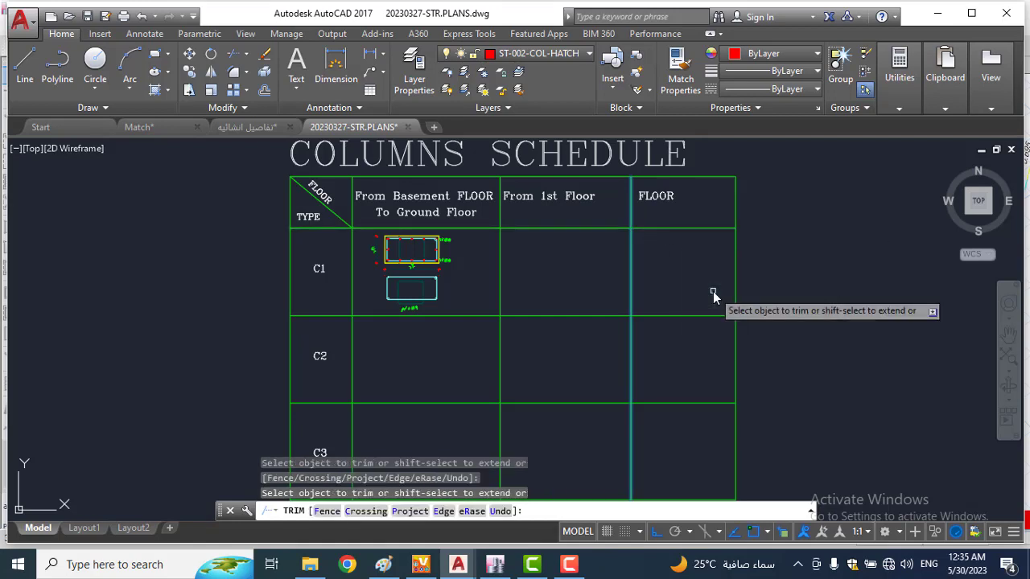
pyautogui.click(683, 222)
pyautogui.click(671, 251)
pyautogui.click(716, 166)
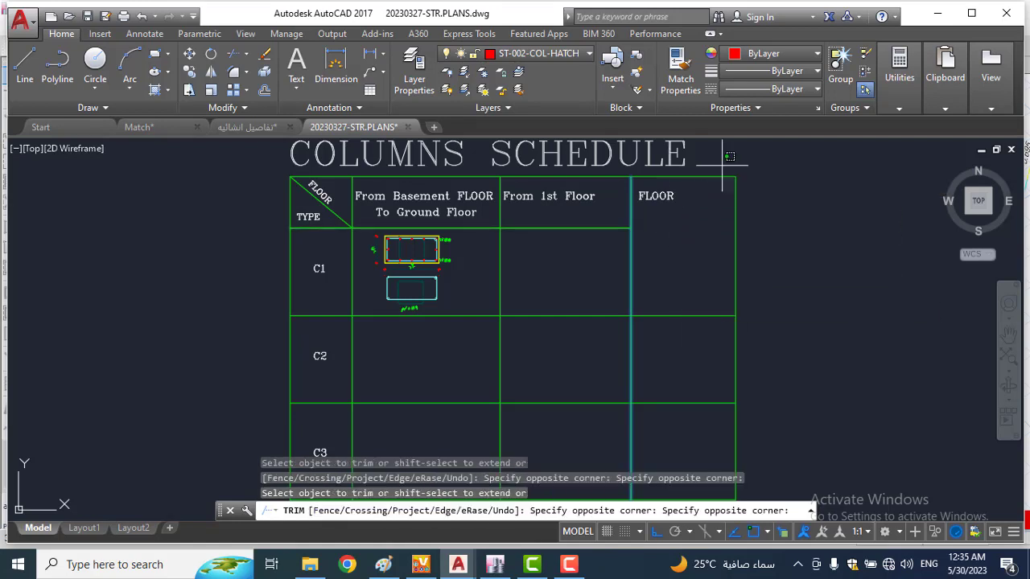
pyautogui.click(691, 207)
# Step: Trim the remaining horizontal row lines and the bottom border to the right of the "From 1st Floor" column
pyautogui.scroll(-4, 691, 207)
pyautogui.click(683, 260)
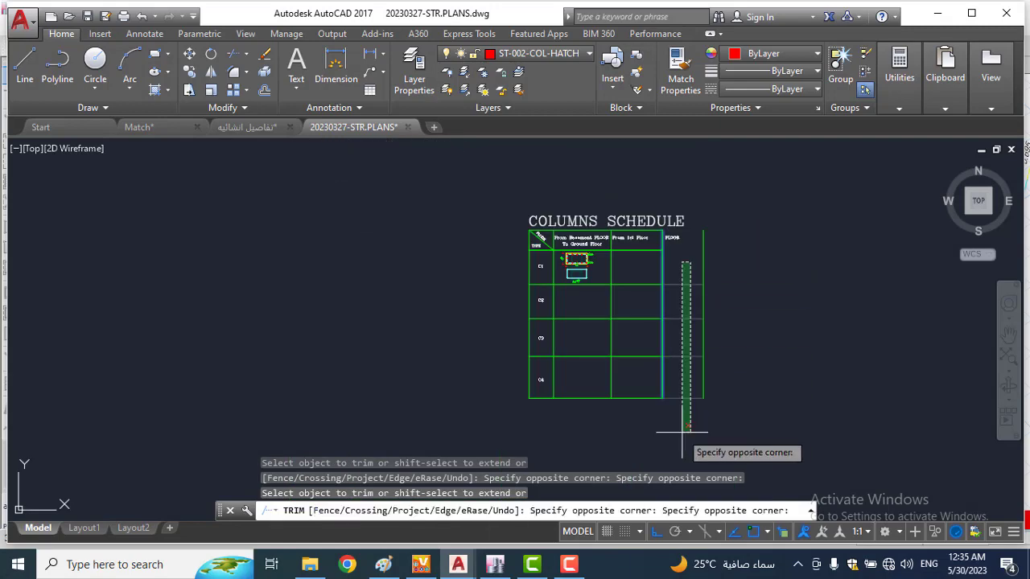
pyautogui.click(690, 398)
pyautogui.press('Escape')
pyautogui.press('Escape')
# Step: Delete the third floor column's leftover outer vertical line and its "FLOOR" heading
pyautogui.click(713, 271)
pyautogui.click(684, 289)
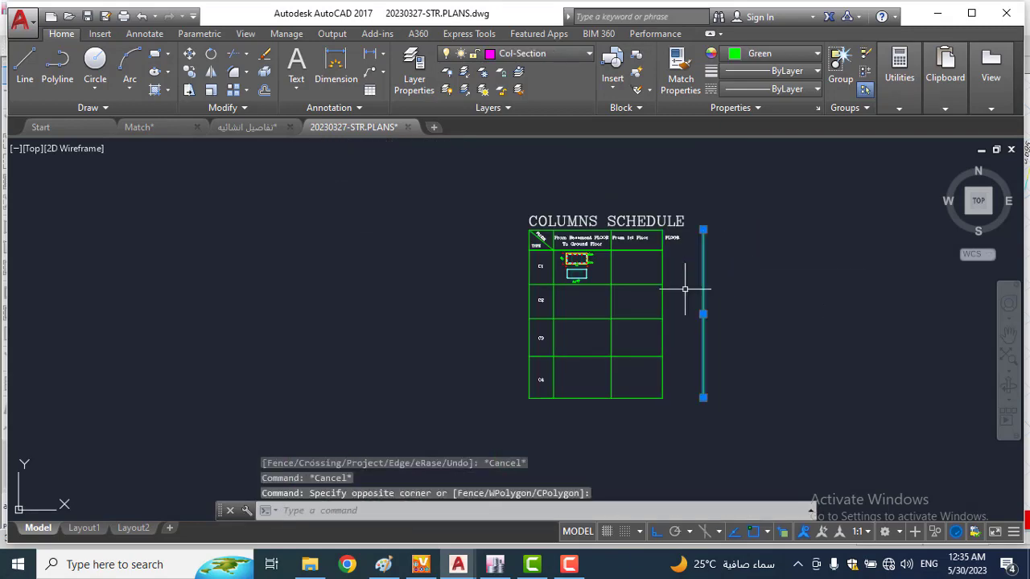
pyautogui.press('Delete')
pyautogui.scroll(5, 665, 254)
pyautogui.click(727, 180)
pyautogui.click(688, 219)
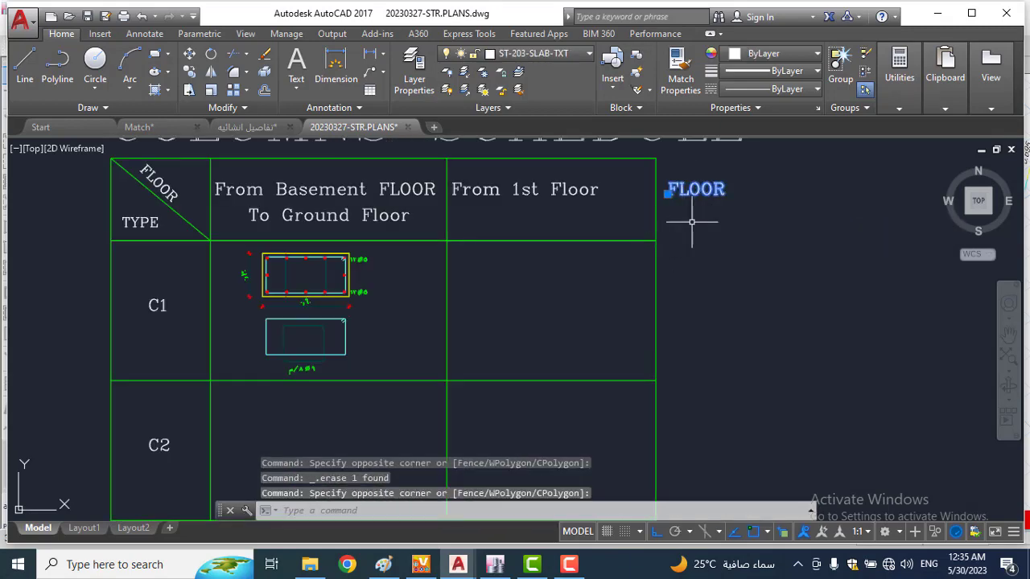
pyautogui.press('Delete')
# Step: Move the "From 1st Floor" heading horizontally right so that it is centred in its widened column
pyautogui.click(527, 189)
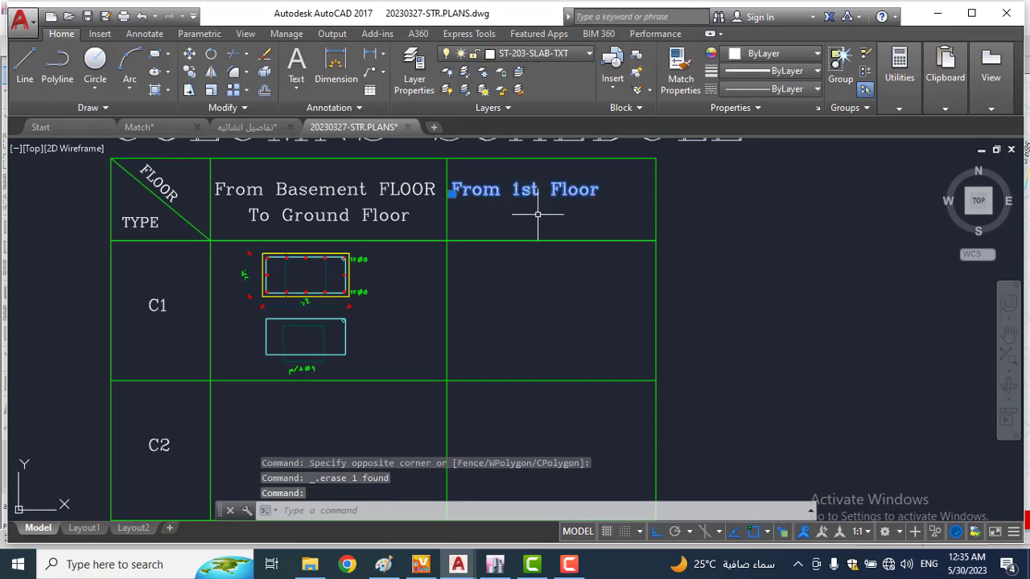
pyautogui.write('m')
pyautogui.press('Return')
pyautogui.click(541, 216)
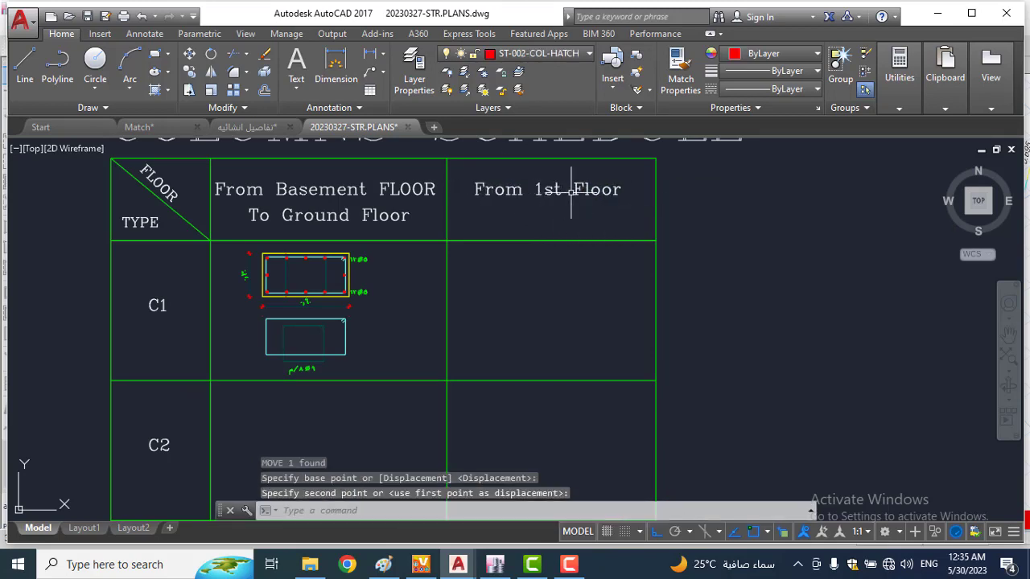
# Step: Copy the "From 1st Floor" heading straight down to form a second heading line within the same cell
pyautogui.click(573, 192)
pyautogui.write('co')
pyautogui.press('Return')
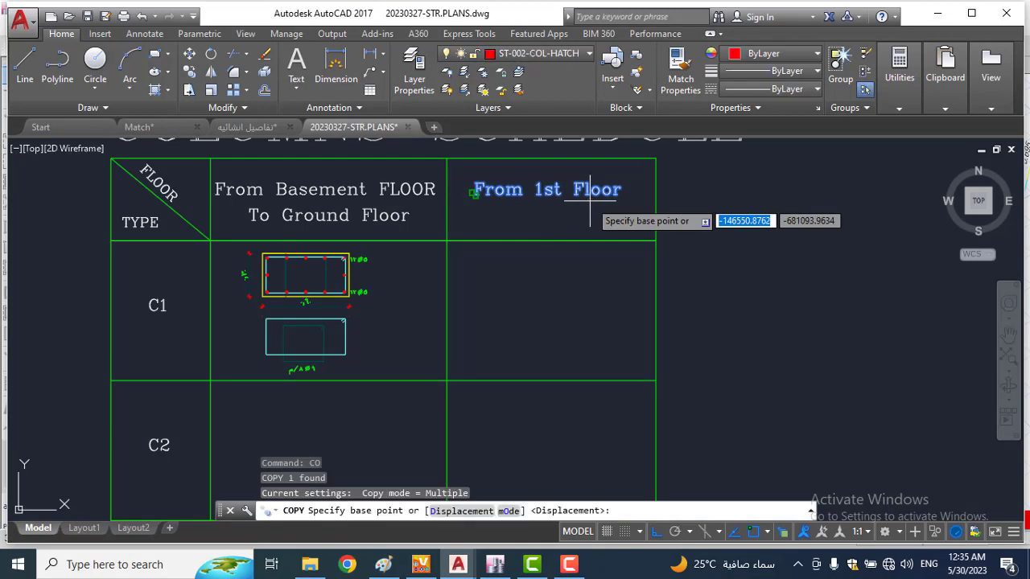
pyautogui.click(648, 182)
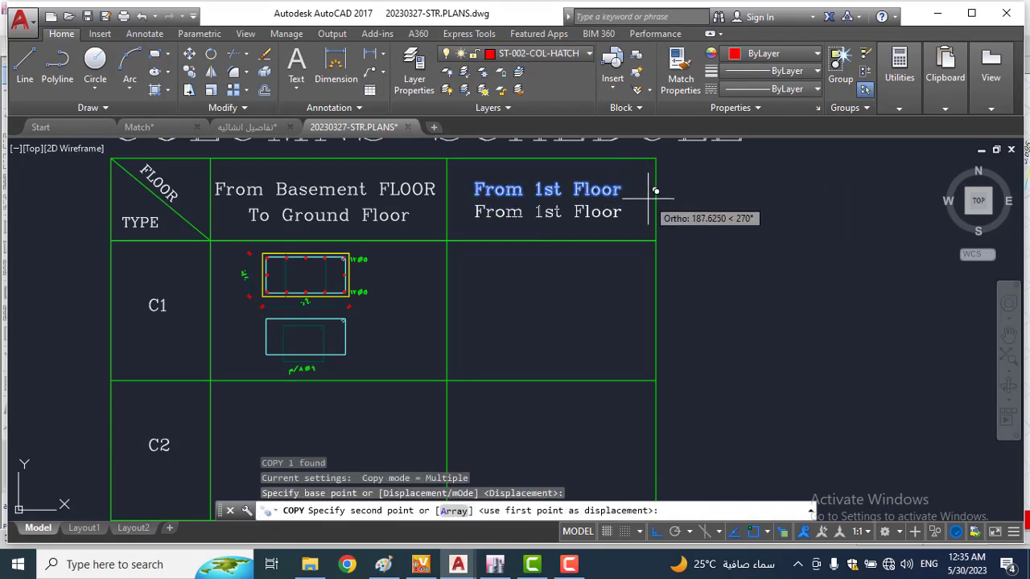
pyautogui.click(655, 190)
pyautogui.press('Escape')
# Step: Change the copied second heading line to "To Roof"
pyautogui.click(636, 210)
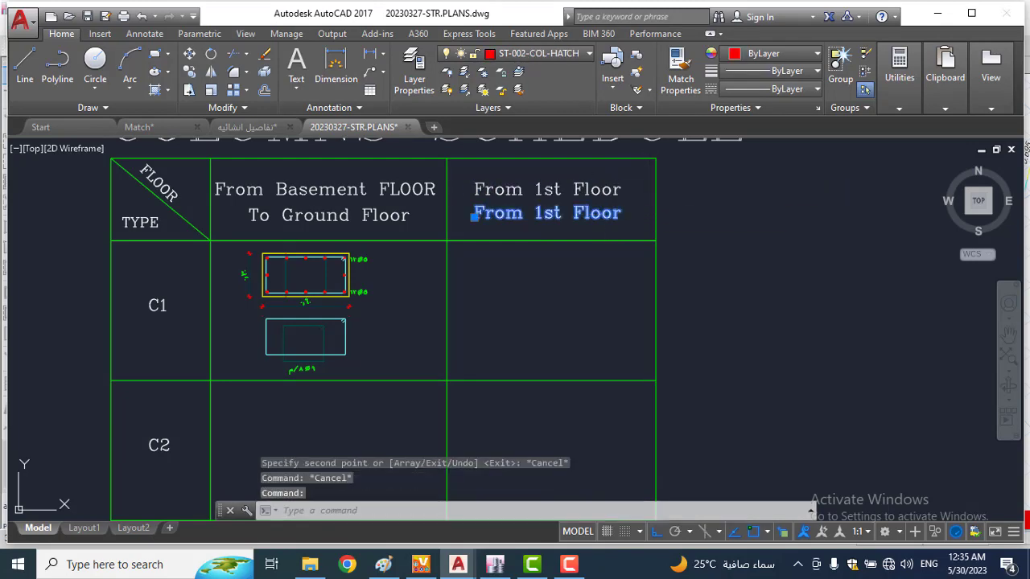
pyautogui.doubleClick(547, 213)
pyautogui.write('To Roof')
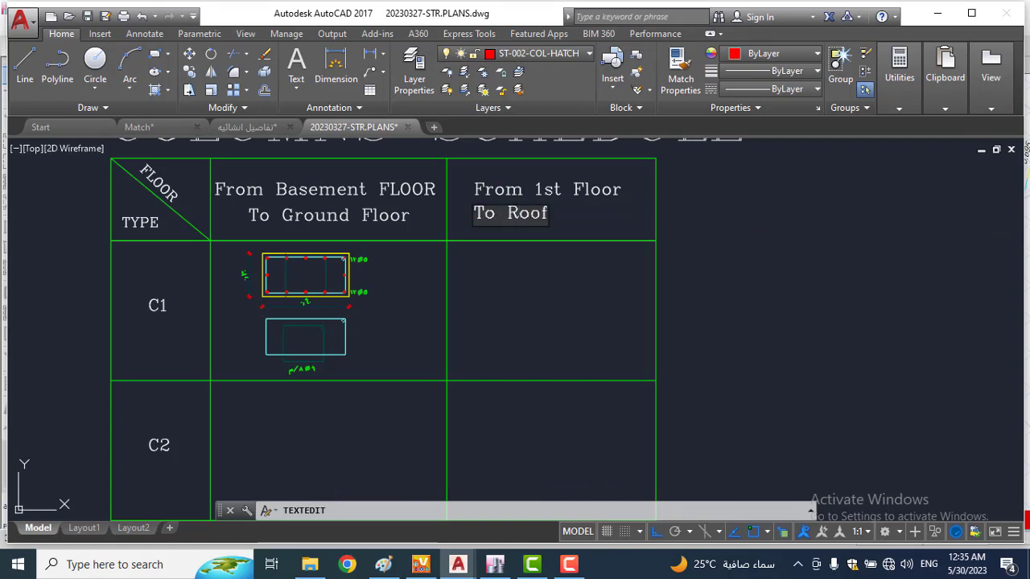
pyautogui.press('Return')
pyautogui.press('Escape')
pyautogui.press('Escape')
# Step: Move the "To Roof" line horizontally right so that it is centred below "From 1st Floor"
pyautogui.click(543, 215)
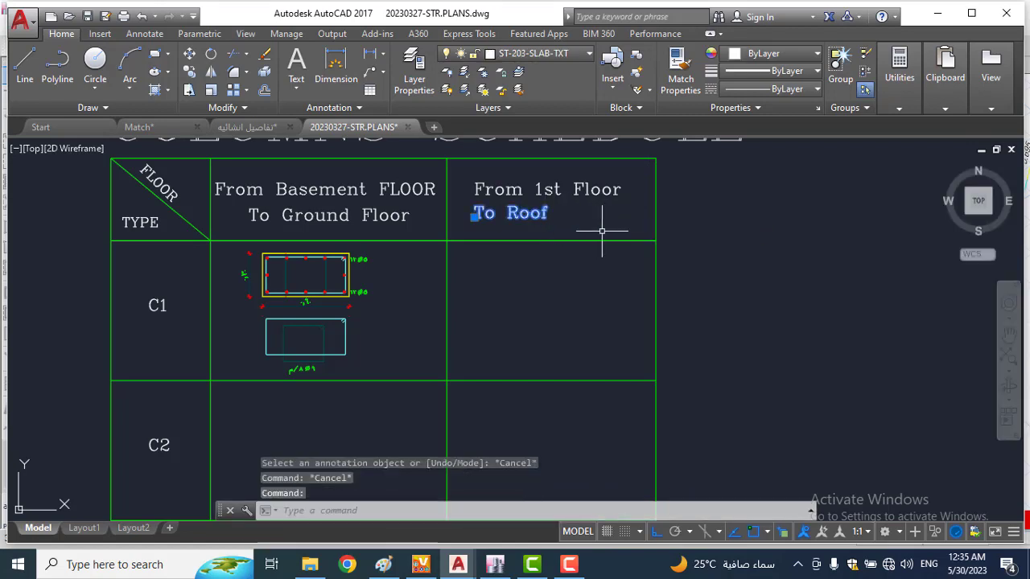
pyautogui.write('m')
pyautogui.press('space')
pyautogui.click(603, 209)
pyautogui.click(602, 214)
pyautogui.press('Escape')
pyautogui.press('Escape')
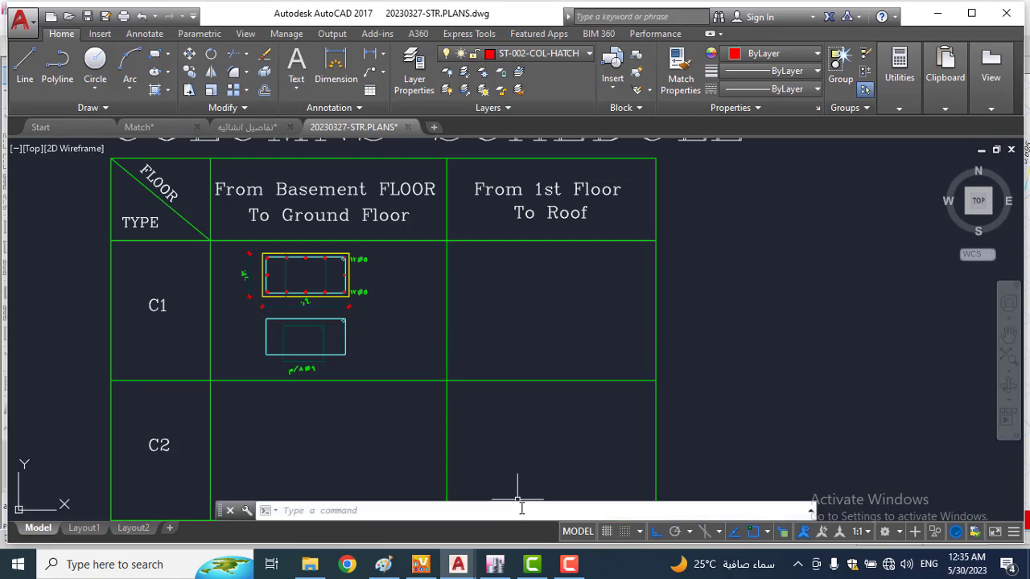
# Step: Switch to the structural details reference drawing and locate the 0.25 row of the column sections table
pyautogui.click(237, 129)
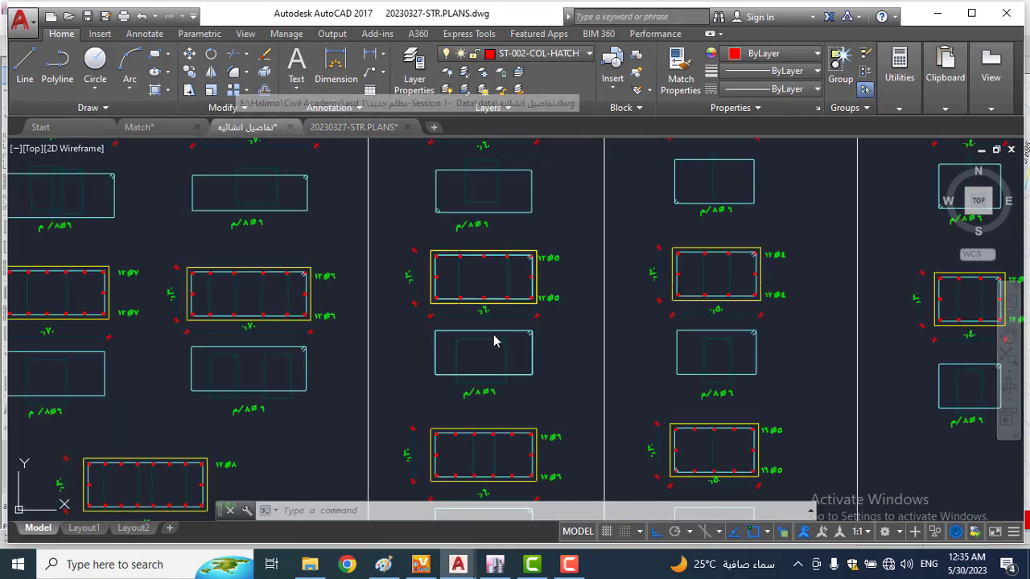
pyautogui.scroll(-3, 515, 338)
pyautogui.scroll(-2, 547, 297)
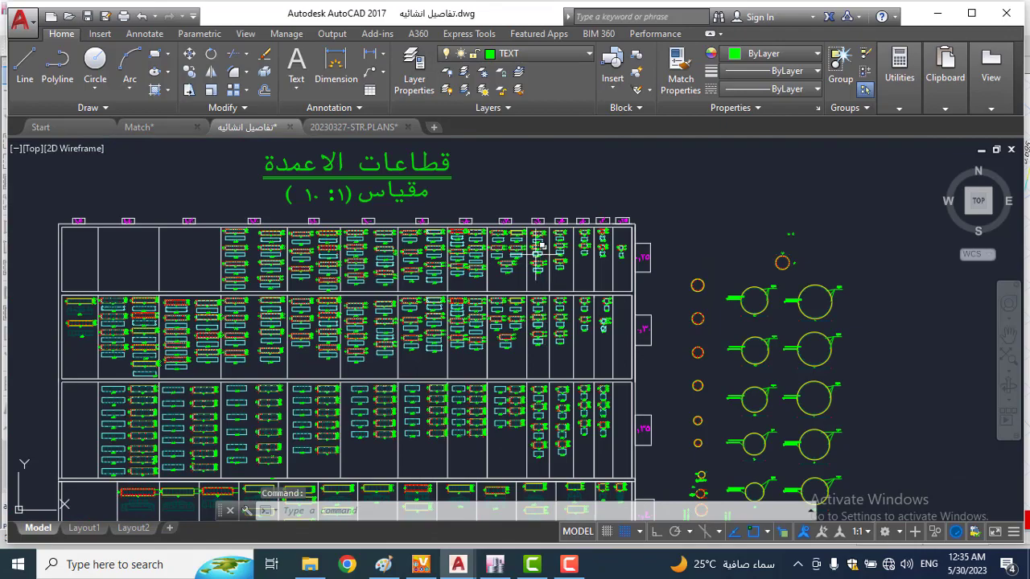
pyautogui.scroll(4, 504, 209)
pyautogui.moveTo(596, 242); pyautogui.dragTo(548, 130, button='middle')
pyautogui.moveTo(602, 247); pyautogui.dragTo(599, 284, button='middle')
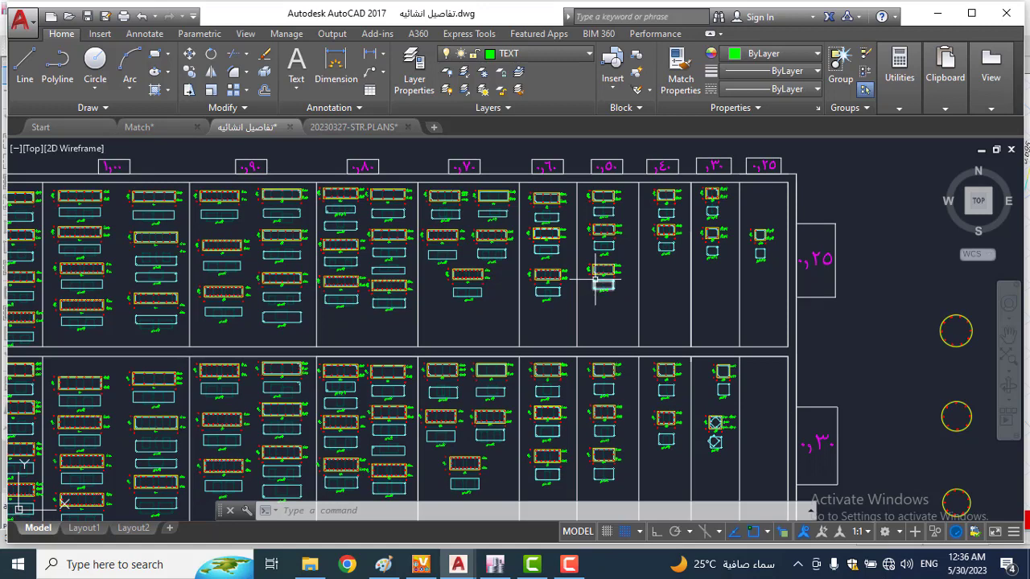
# Step: Examine the column section details in the 0.25 row, comparing the reinforcement options in the 0.50 to 0.80 columns
pyautogui.moveTo(596, 280)
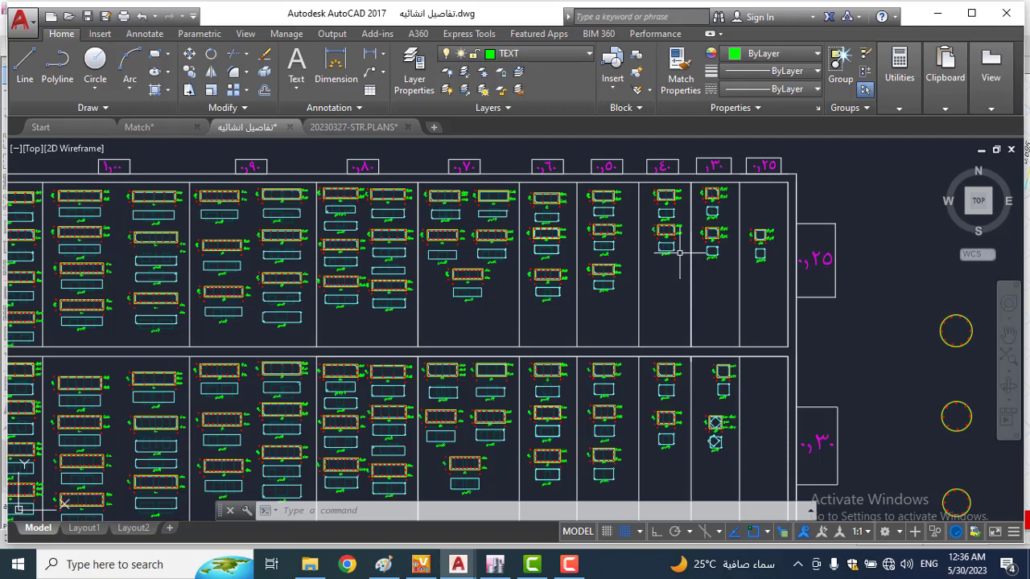
pyautogui.scroll(1, 672, 251)
pyautogui.scroll(2, 628, 265)
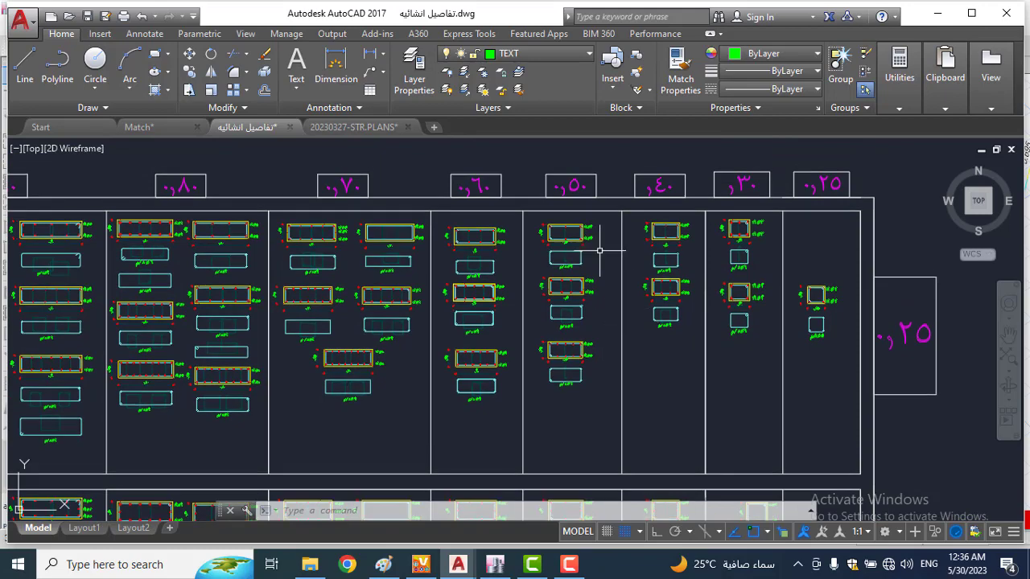
pyautogui.scroll(4, 334, 266)
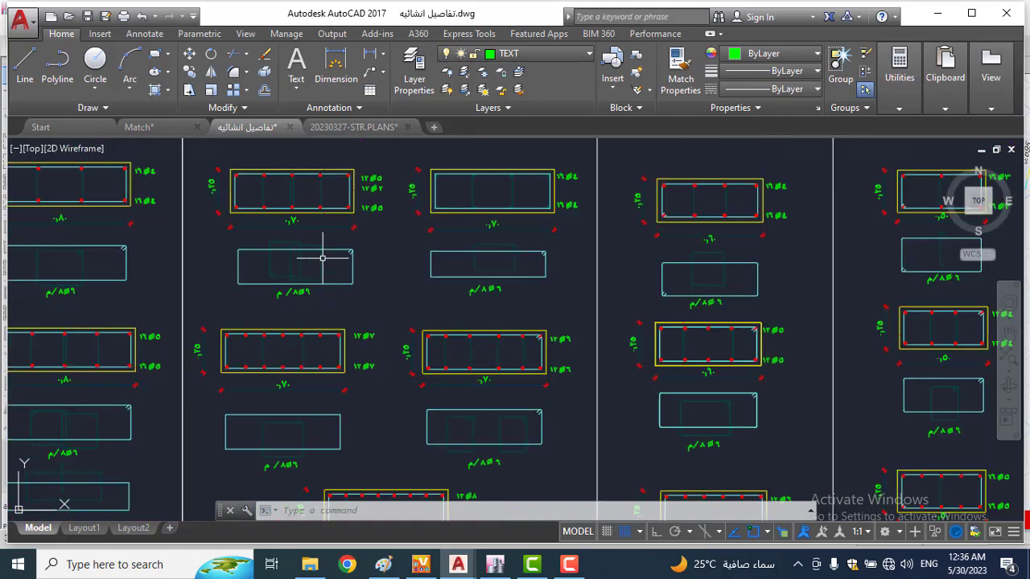
pyautogui.scroll(-2, 394, 295)
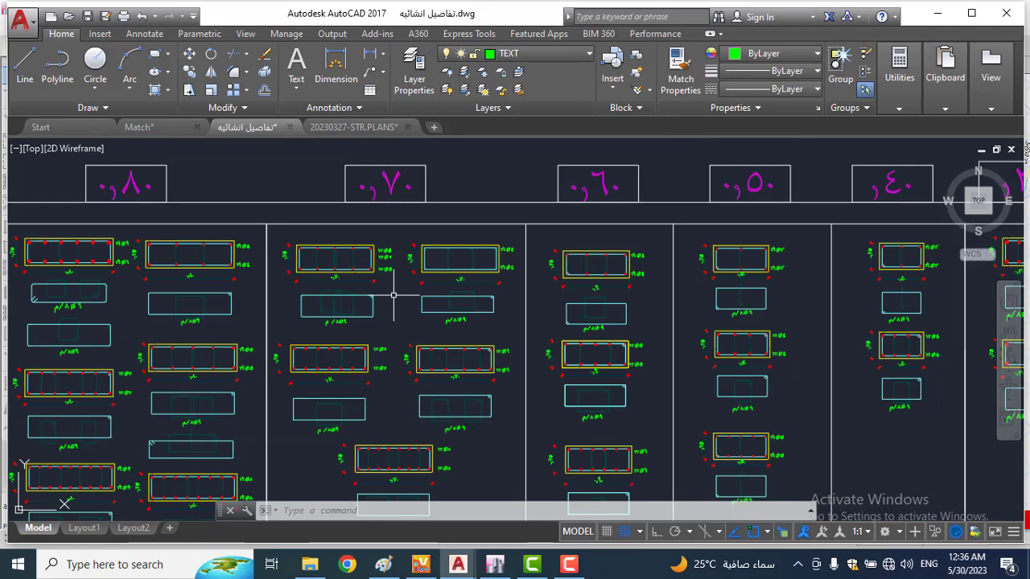
pyautogui.scroll(2, 406, 288)
pyautogui.scroll(2, 531, 242)
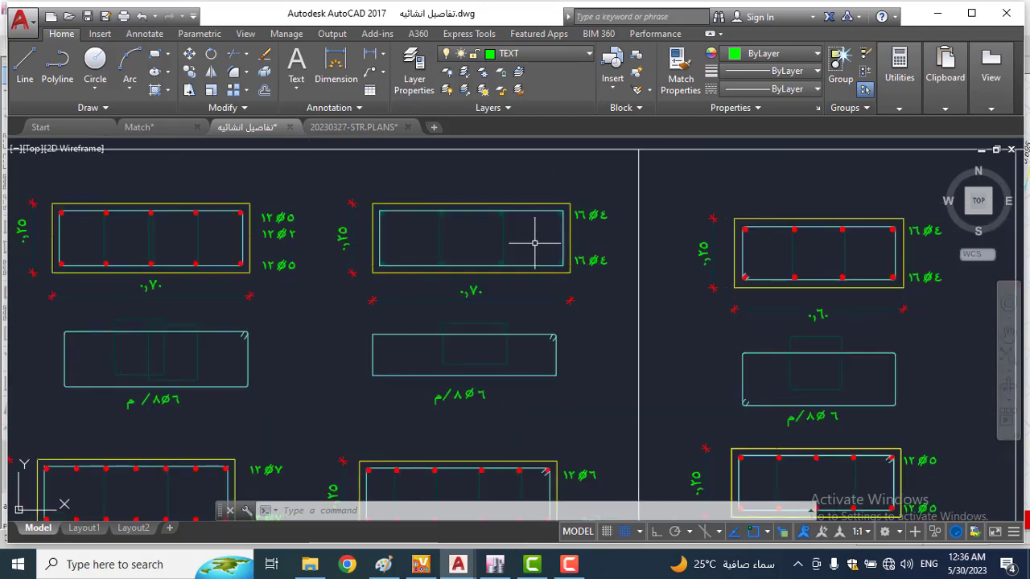
pyautogui.scroll(-3, 534, 241)
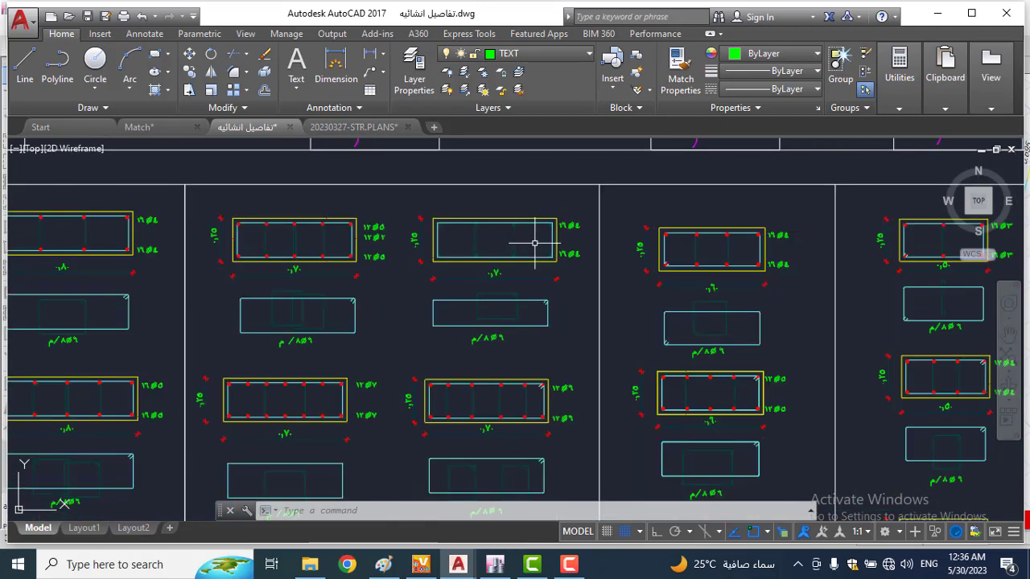
pyautogui.scroll(1, 528, 290)
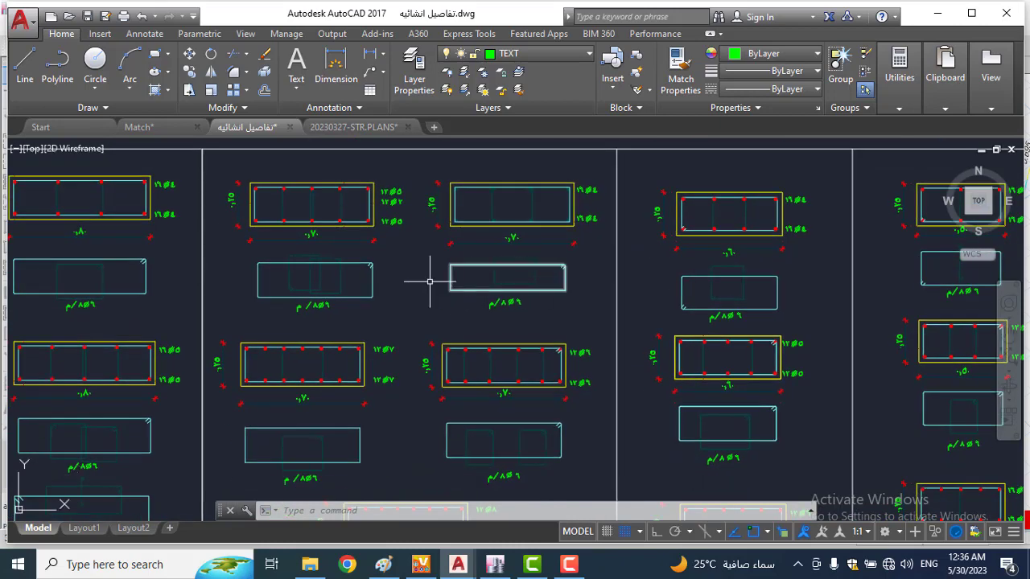
pyautogui.moveTo(338, 230); pyautogui.dragTo(371, 332, button='middle')
pyautogui.scroll(-2, 371, 332)
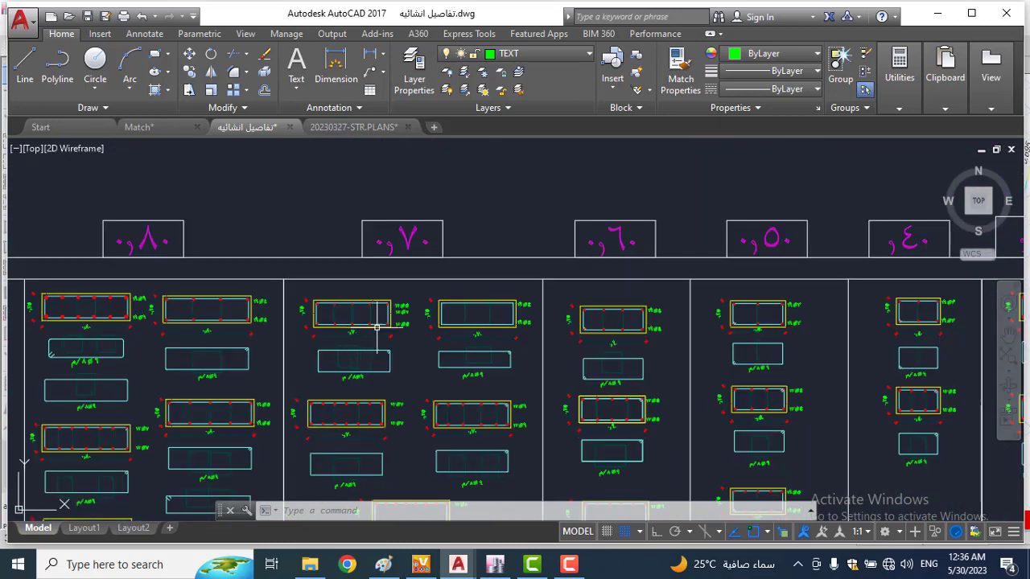
# Step: Compare the column sections across the 0.25 and 0.30 rows, examining the reinforcement of the 0.60 column options
pyautogui.scroll(-4, 436, 267)
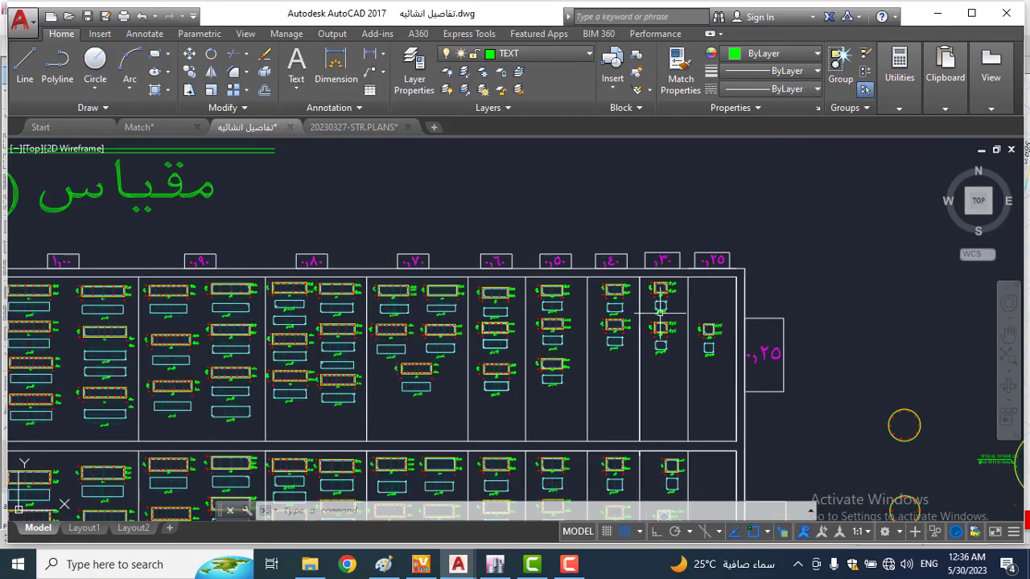
pyautogui.moveTo(415, 293); pyautogui.dragTo(407, 165, button='middle')
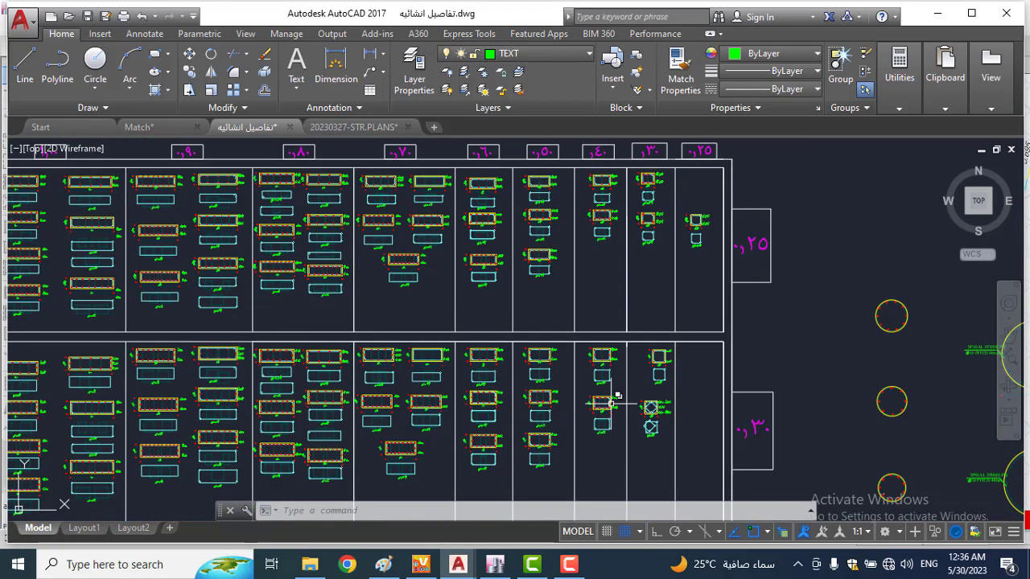
pyautogui.scroll(2, 489, 161)
pyautogui.scroll(3, 489, 160)
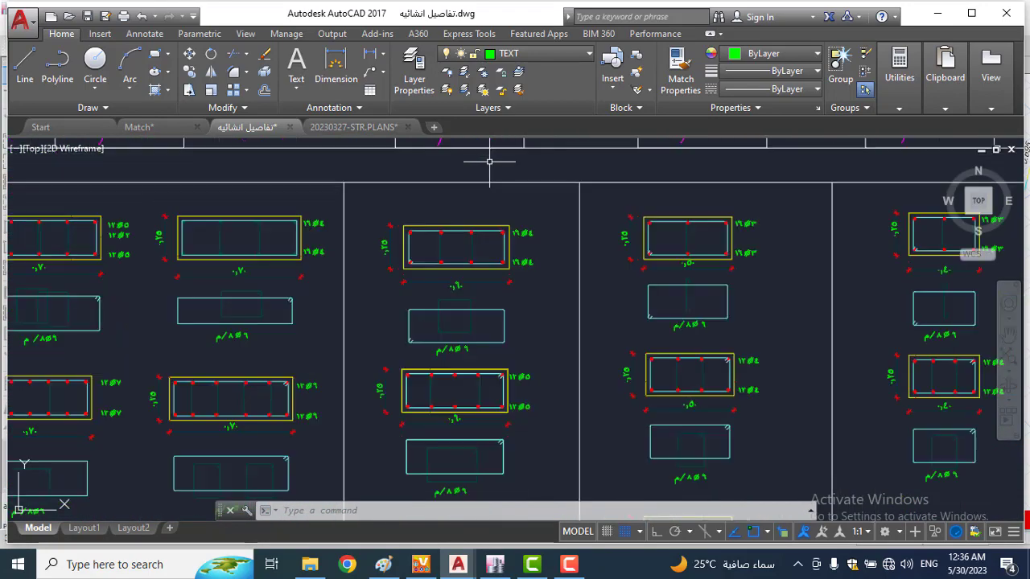
pyautogui.scroll(-3, 489, 184)
pyautogui.moveTo(544, 280); pyautogui.dragTo(541, 273, button='middle')
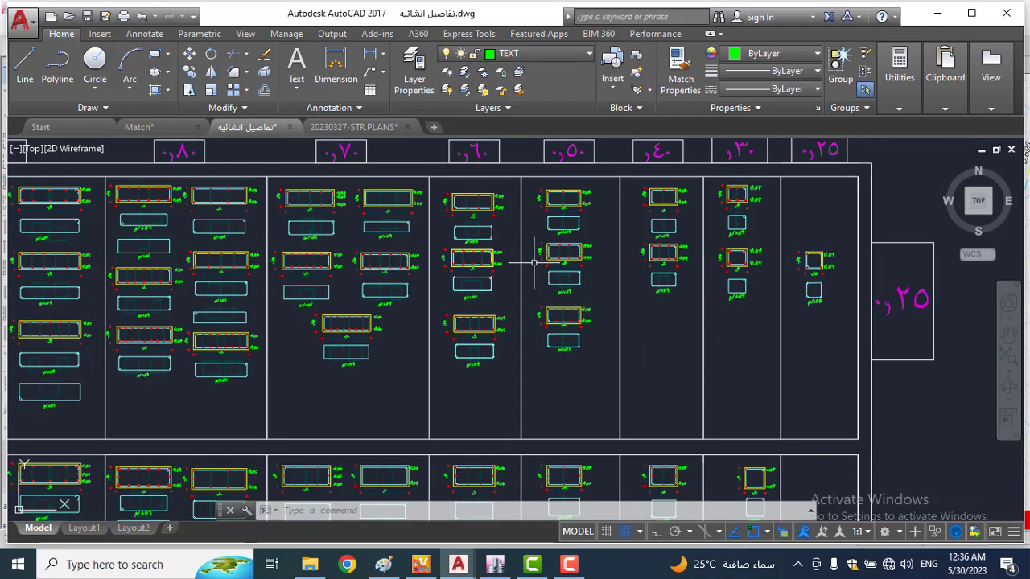
pyautogui.scroll(-2, 516, 220)
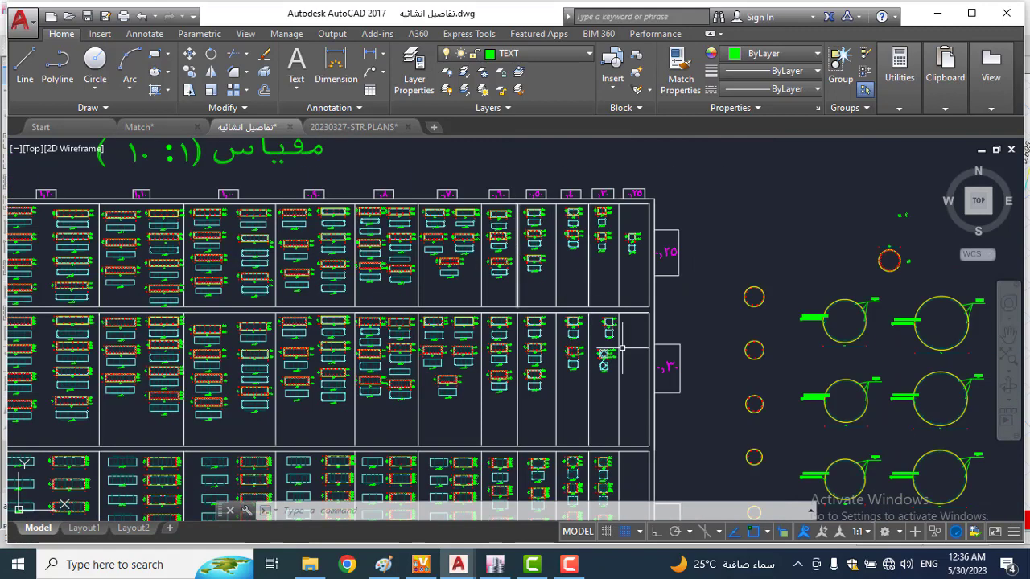
pyautogui.scroll(6, 497, 209)
pyautogui.scroll(-2, 494, 206)
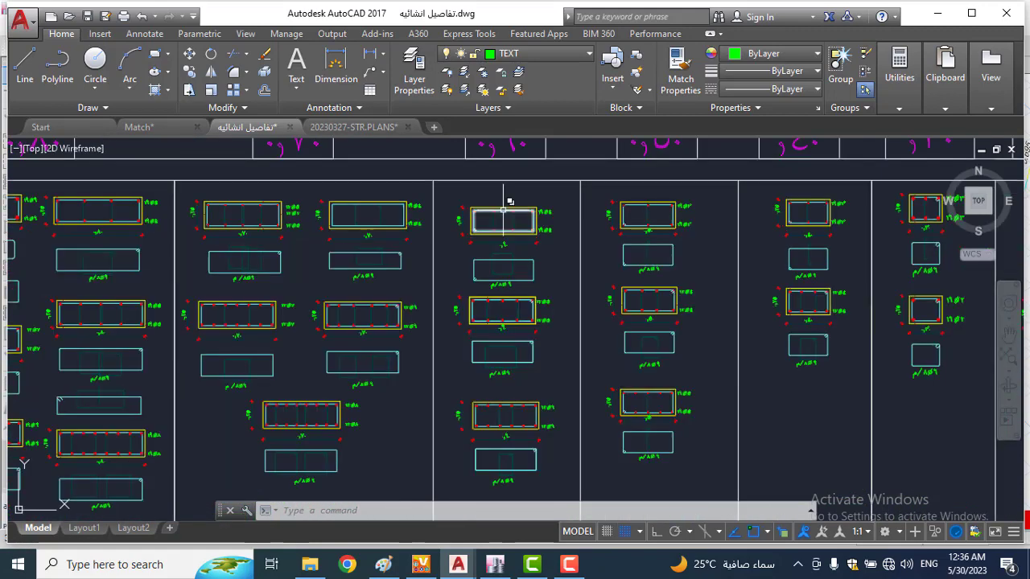
pyautogui.scroll(-4, 505, 211)
pyautogui.scroll(5, 510, 214)
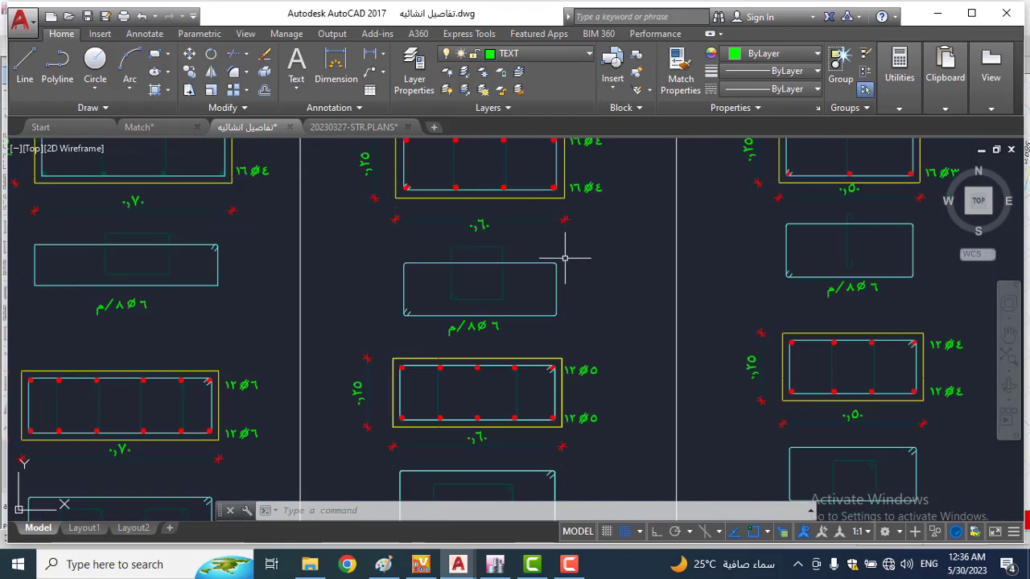
pyautogui.scroll(-3, 566, 262)
pyautogui.scroll(2, 568, 294)
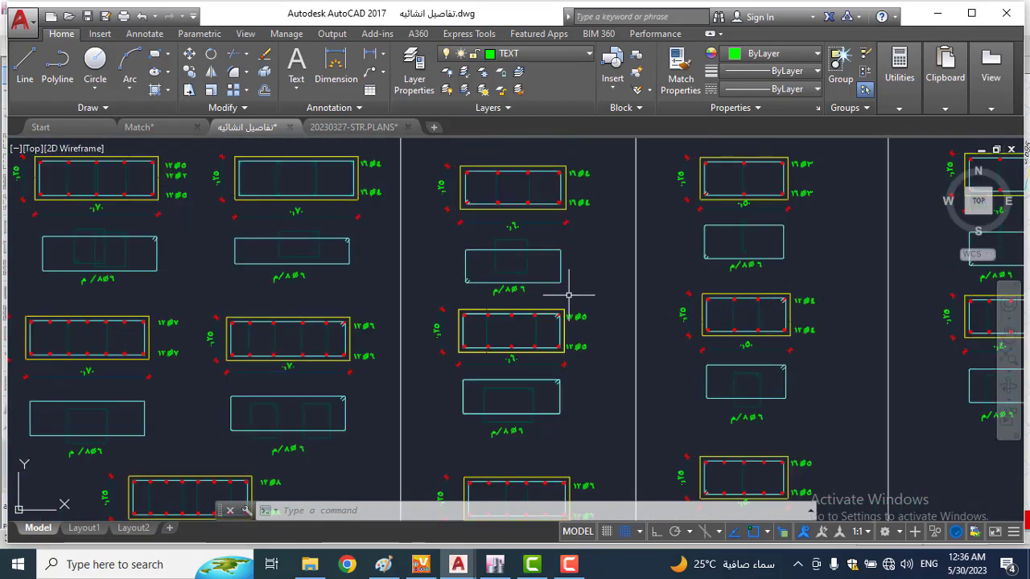
pyautogui.scroll(-2, 573, 295)
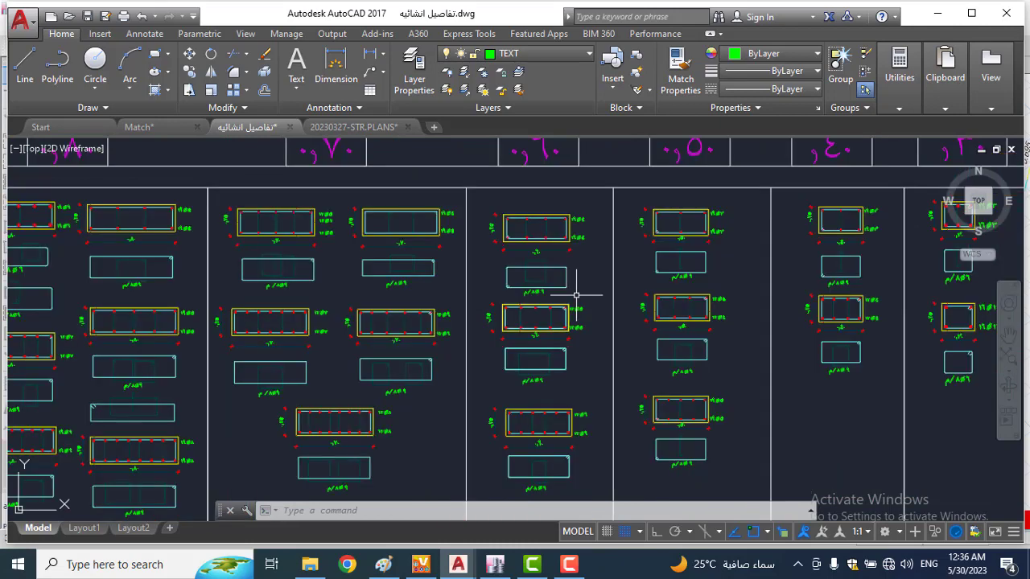
# Step: Copy the 0.25 × 0.60 section with 5Ø12 bars and its stirrup detail to the clipboard
pyautogui.scroll(4, 575, 299)
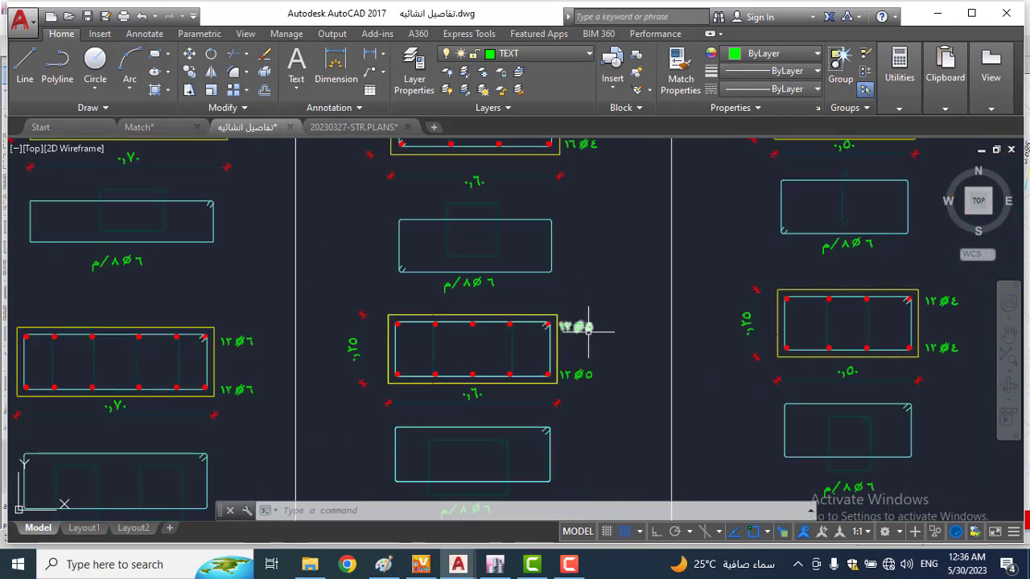
pyautogui.moveTo(596, 348); pyautogui.dragTo(617, 320, button='middle')
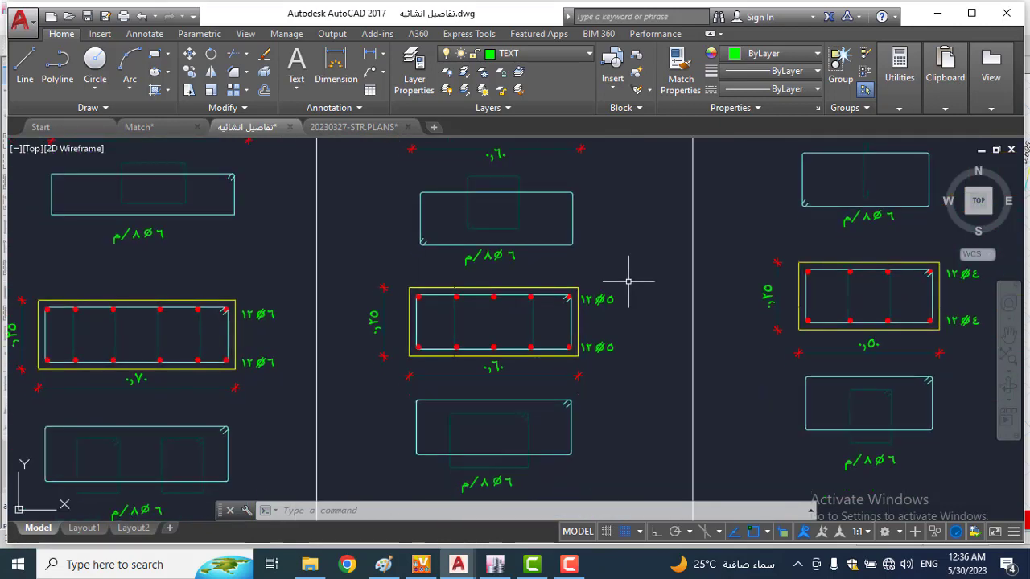
pyautogui.click(628, 281)
pyautogui.moveTo(405, 467); pyautogui.dragTo(418, 409, button='middle')
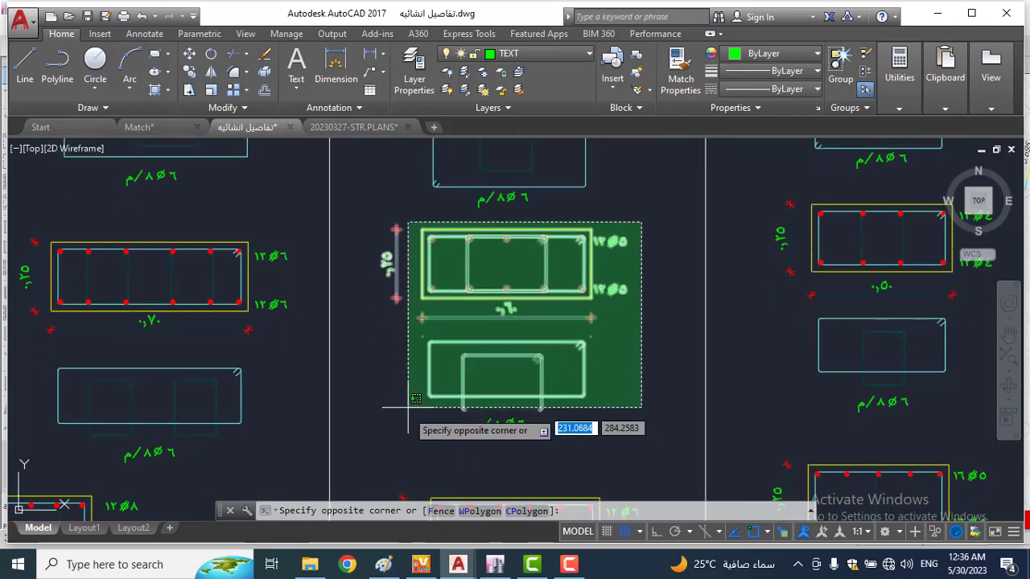
pyautogui.click(372, 451)
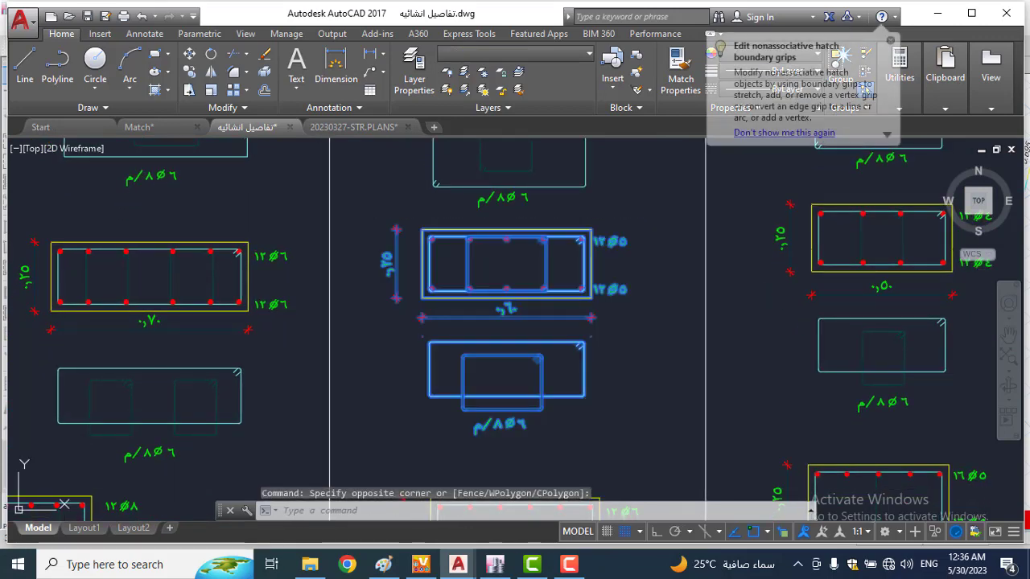
pyautogui.hotkey('ctrl', 'c')
# Step: Paste the copied section into the structural plans drawing, in the C1 cell under "From 1st Floor To Roof"
pyautogui.click(342, 127)
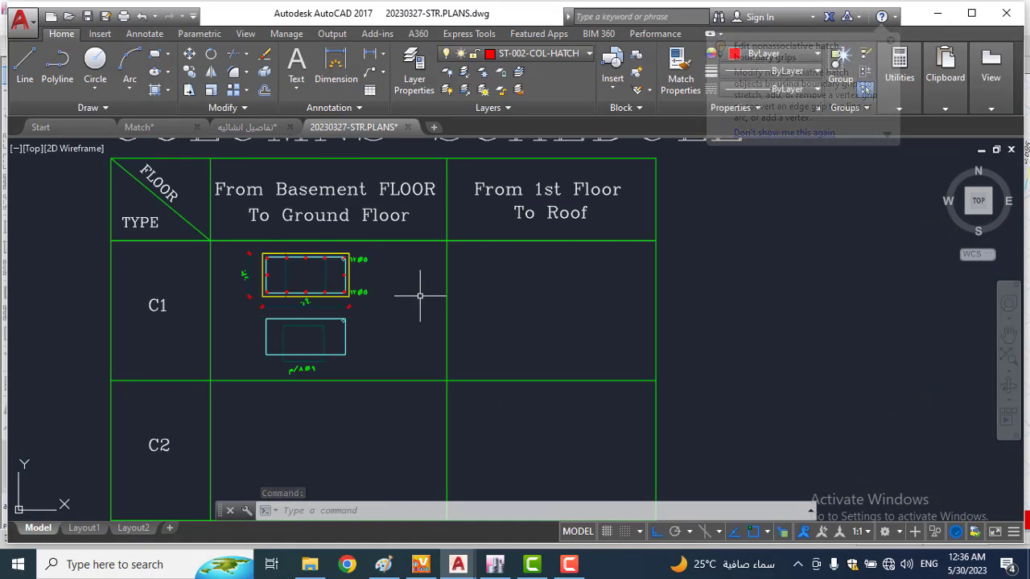
pyautogui.hotkey('ctrl', 'v')
pyautogui.scroll(-2, 391, 311)
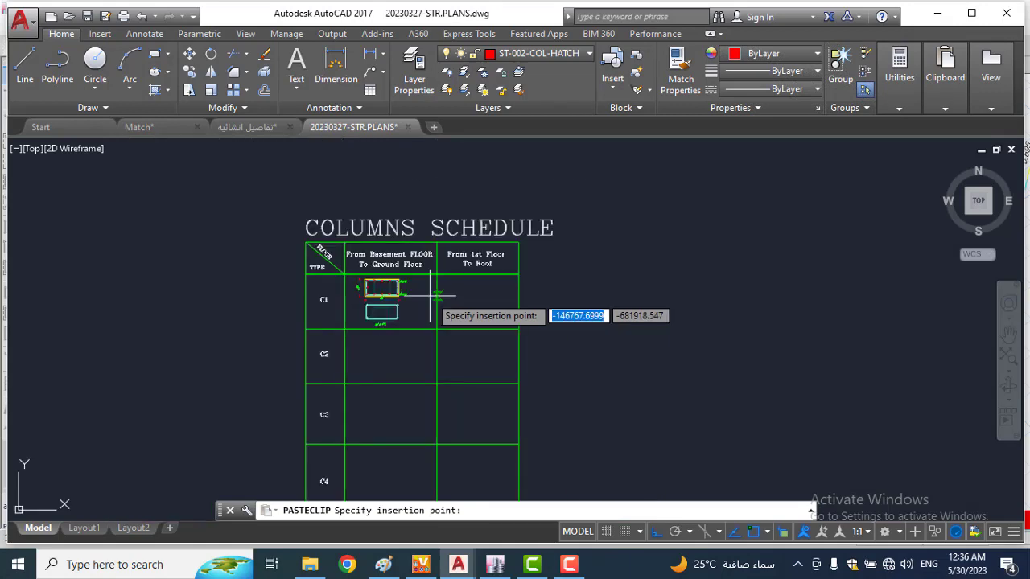
pyautogui.scroll(4, 466, 292)
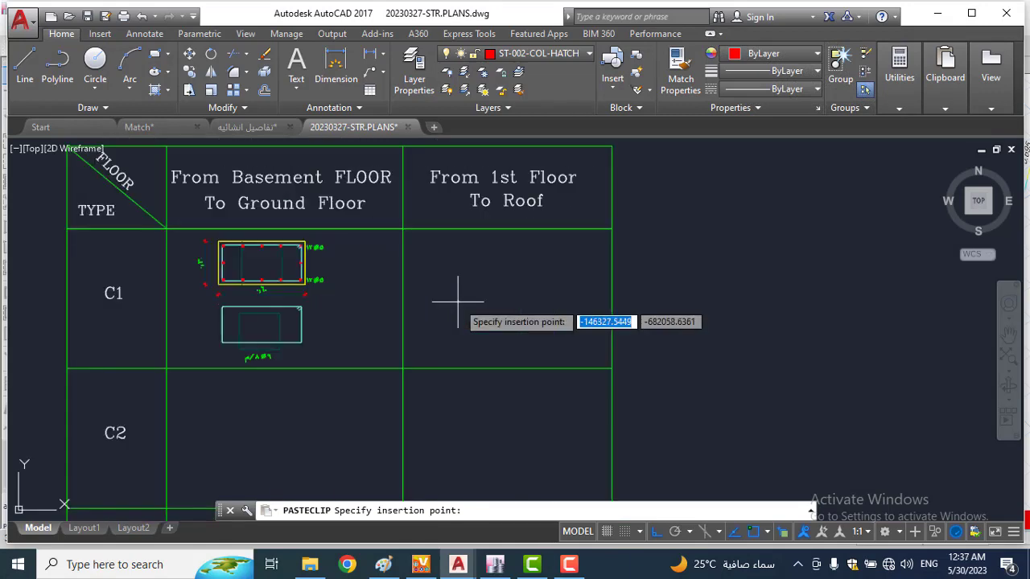
pyautogui.click(539, 287)
pyautogui.click(494, 260)
pyautogui.click(579, 304)
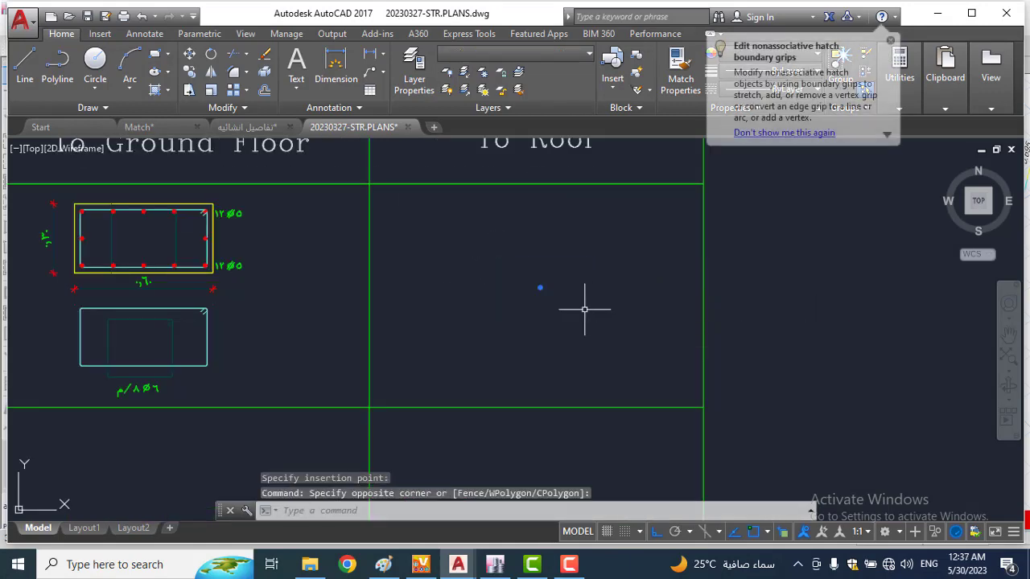
pyautogui.write('sc')
pyautogui.press('Return')
pyautogui.scroll(-3, 538, 281)
pyautogui.scroll(2, 552, 290)
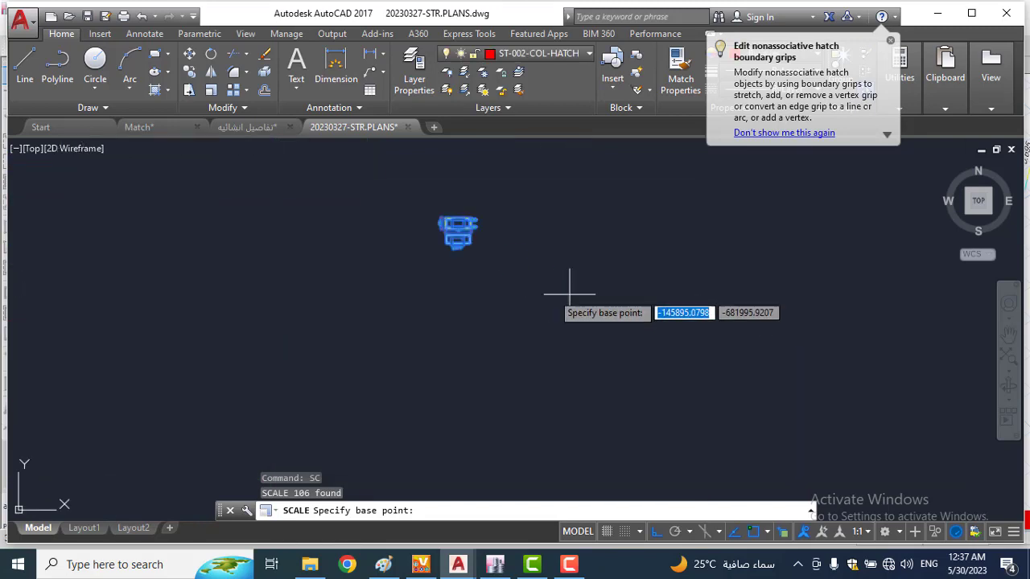
pyautogui.scroll(5, 459, 233)
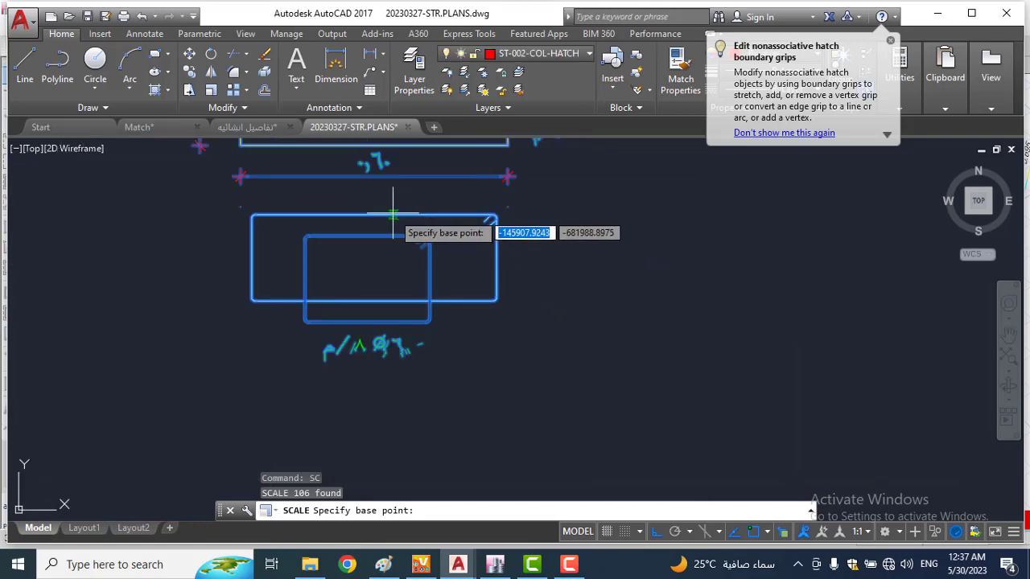
pyautogui.scroll(-3, 494, 294)
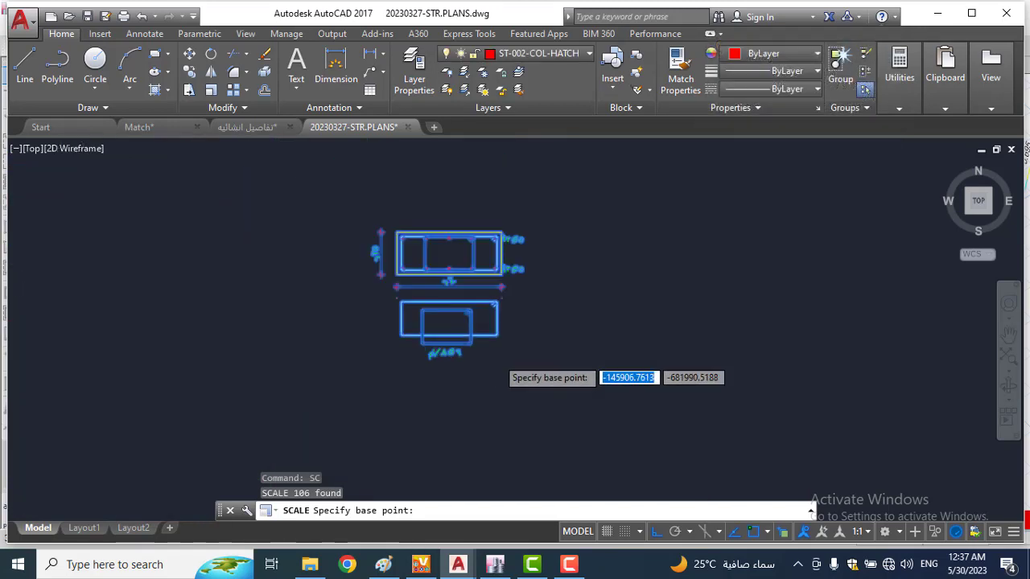
pyautogui.press('Escape')
# Step: Convert all objects of the pasted column section and its stirrup detail into a block named c11
pyautogui.click(513, 262)
pyautogui.click(372, 362)
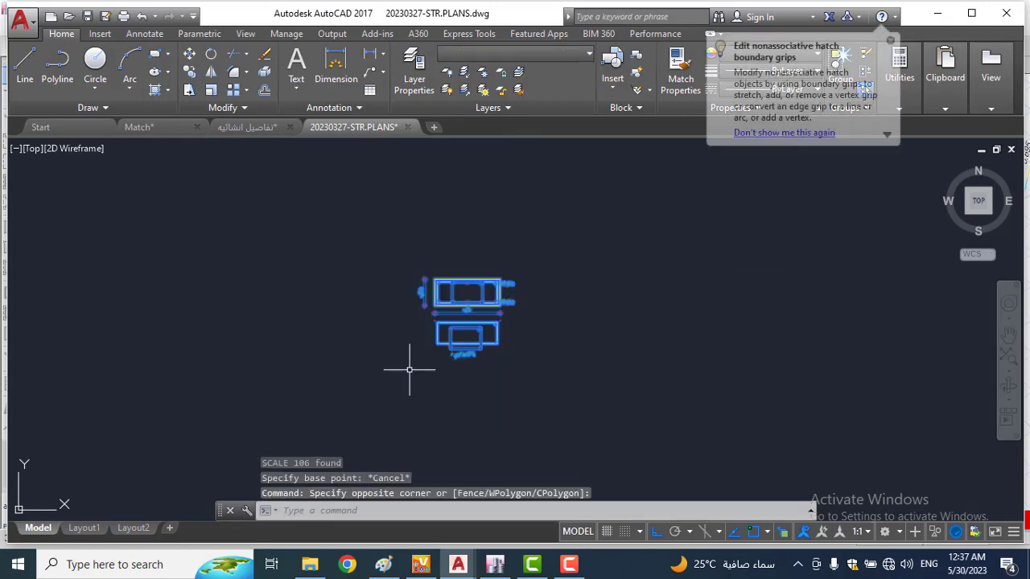
pyautogui.click(574, 245)
pyautogui.click(396, 370)
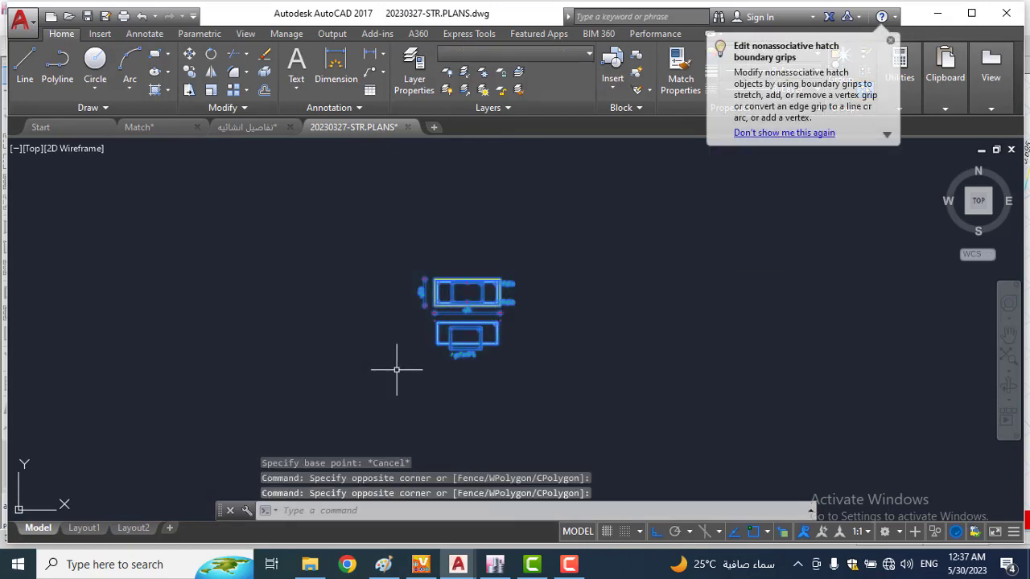
pyautogui.write('b')
pyautogui.press('Return')
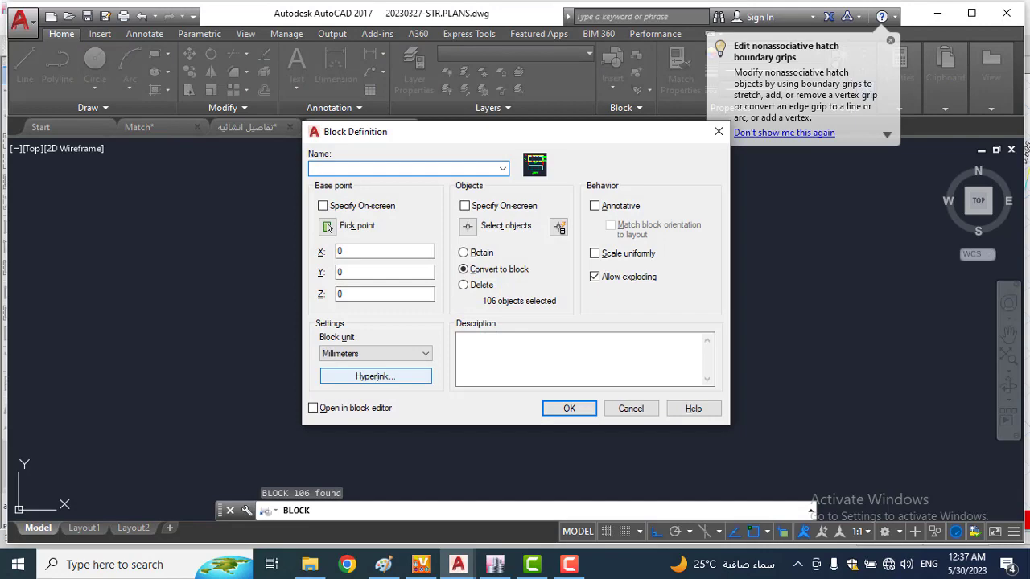
pyautogui.write('c11')
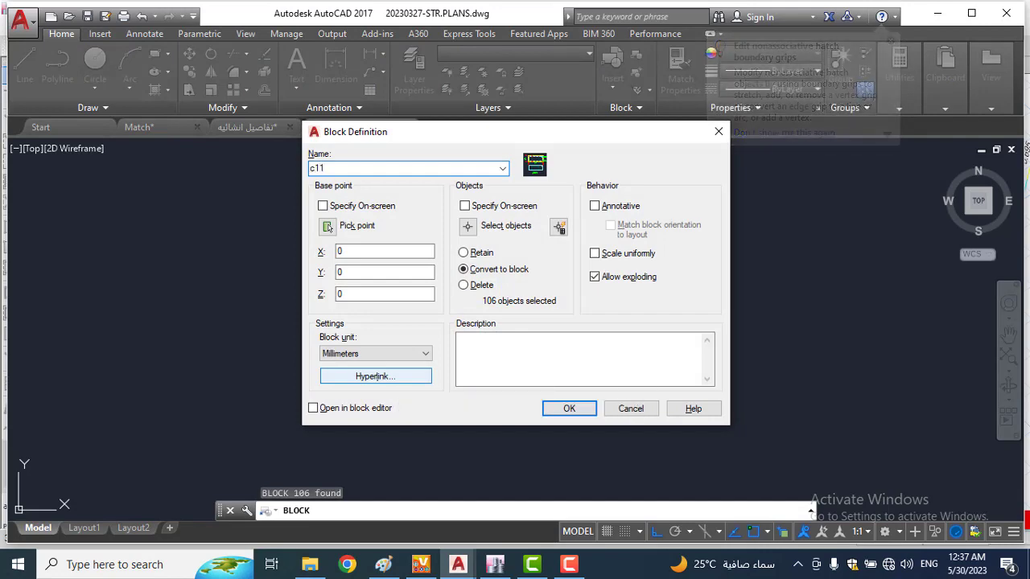
pyautogui.click(570, 409)
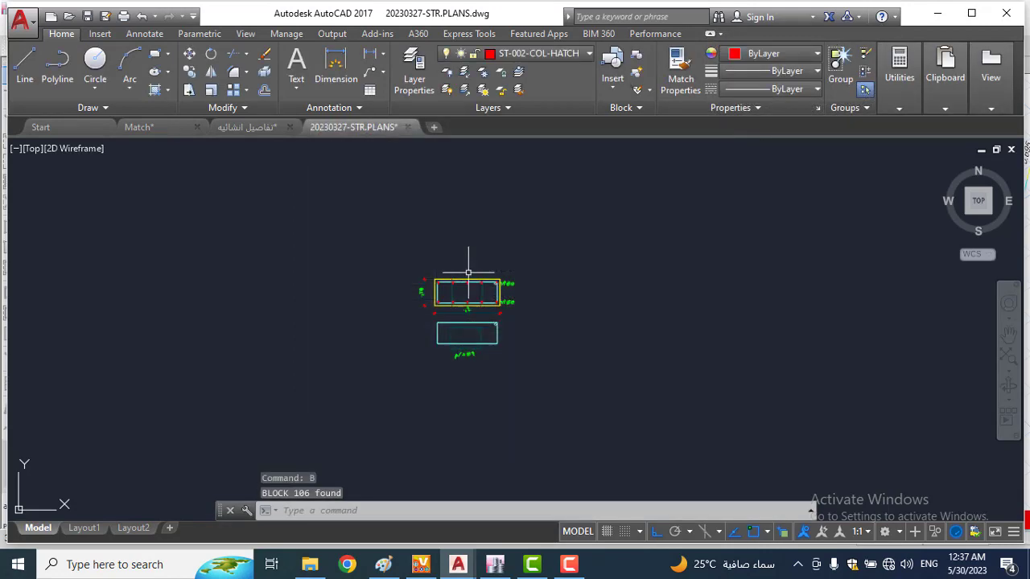
# Step: Scale the c11 block up freehand about a point on its section, by a factor of about 305
pyautogui.write('sc')
pyautogui.press('space')
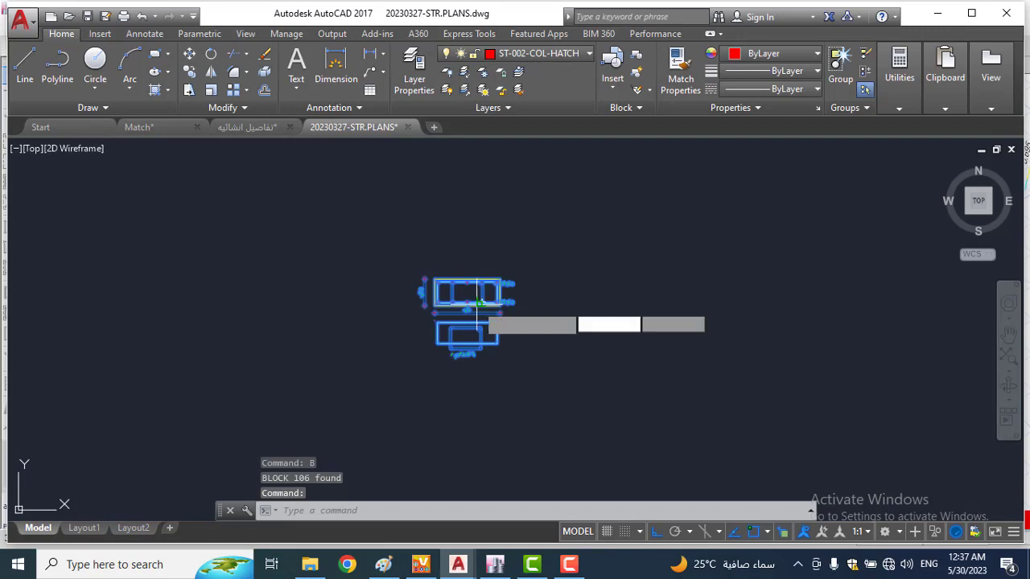
pyautogui.scroll(2, 474, 304)
pyautogui.click(458, 296)
pyautogui.scroll(-6, 475, 304)
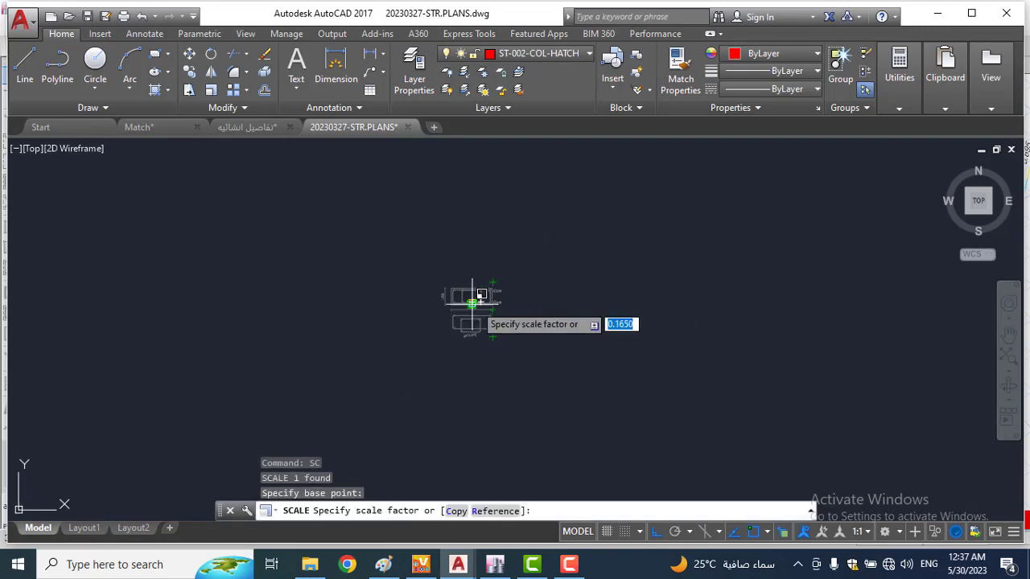
pyautogui.scroll(-5, 609, 334)
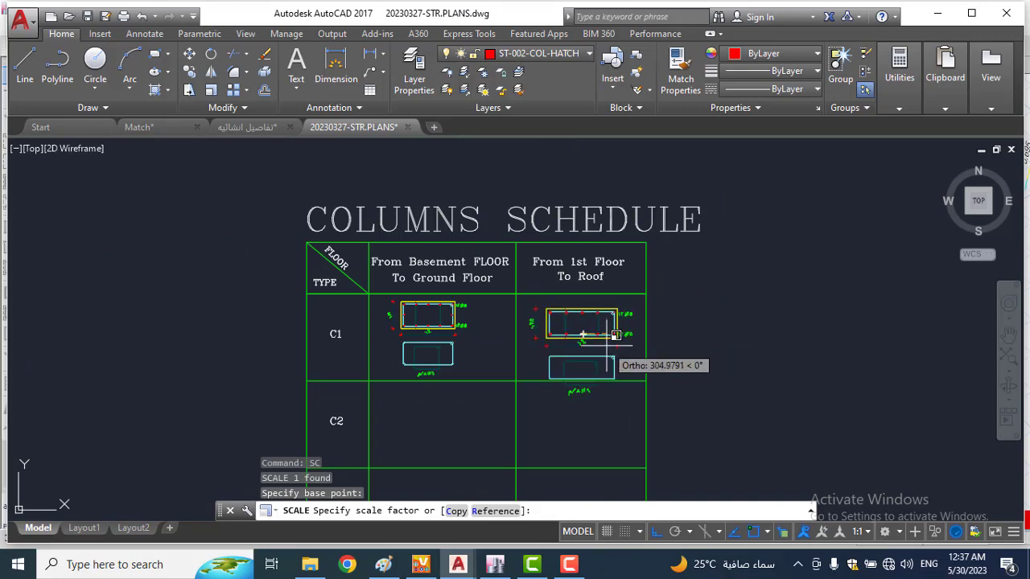
pyautogui.press('Escape')
pyautogui.press('Escape')
# Step: Check the C1 basement section, switch to the structural details drawing and locate the 0.70 column sections in the 0.30 row
pyautogui.scroll(6, 415, 335)
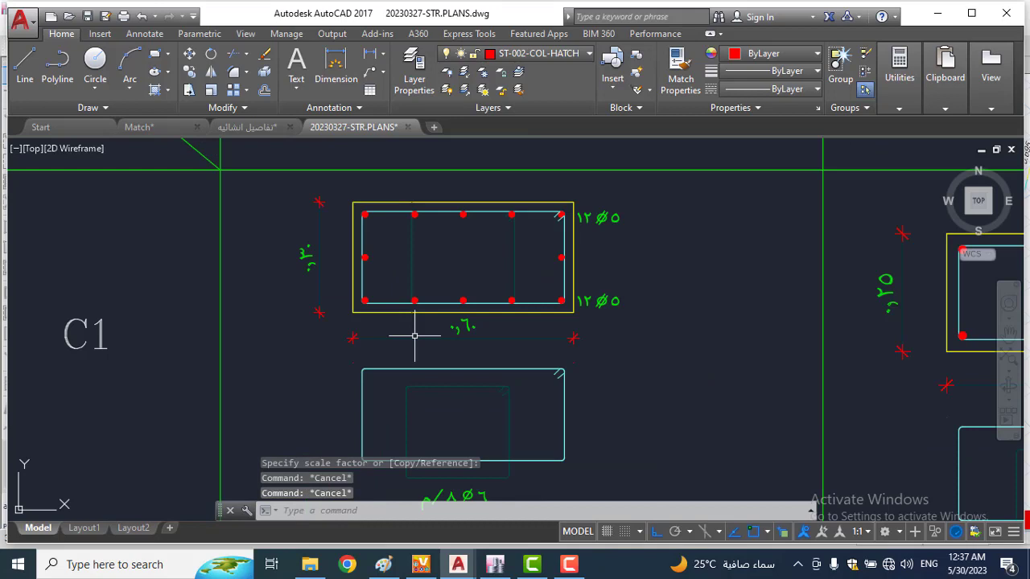
pyautogui.click(465, 323)
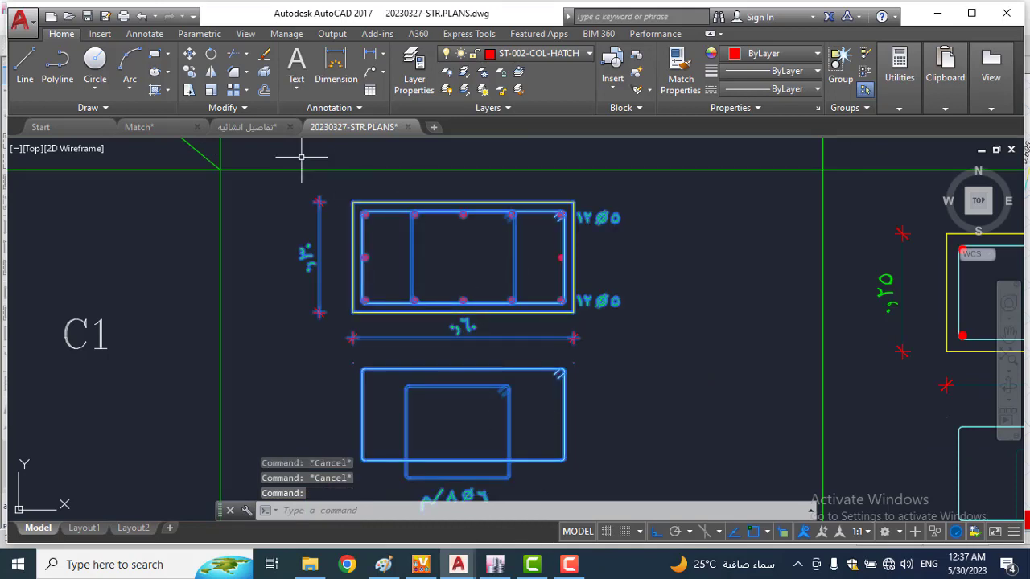
pyautogui.click(249, 129)
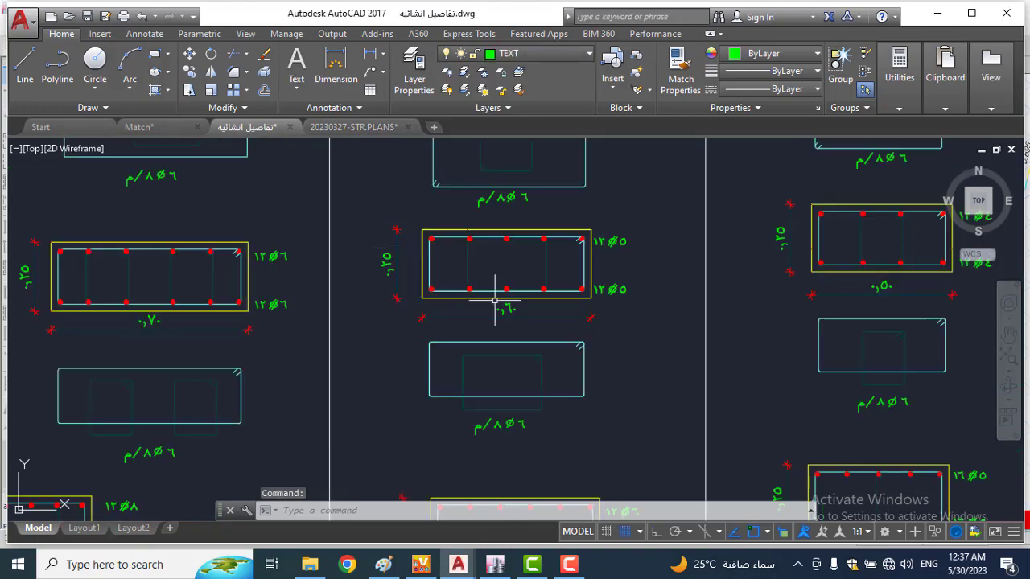
pyautogui.scroll(-4, 495, 296)
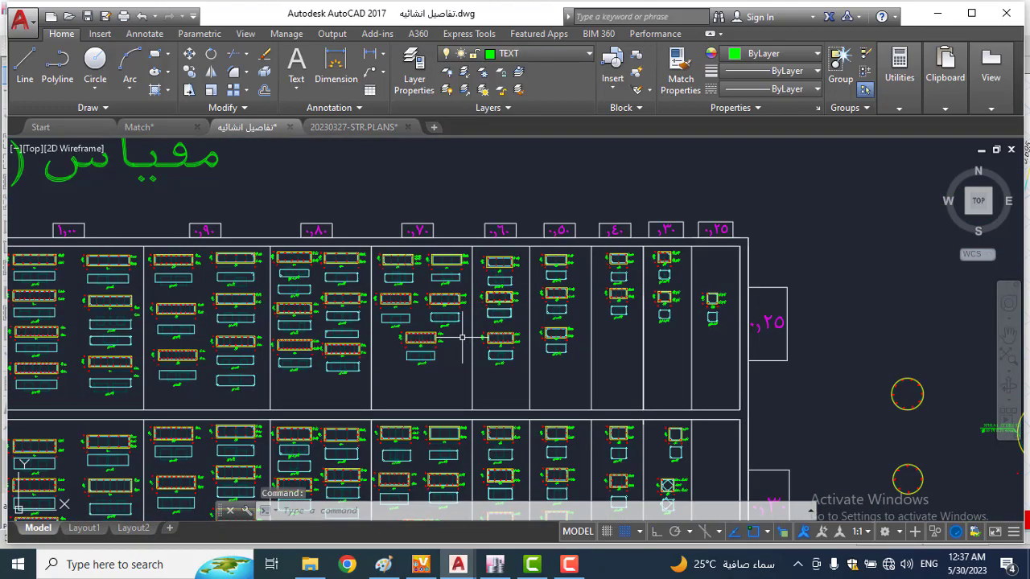
pyautogui.moveTo(469, 261); pyautogui.dragTo(478, 189, button='middle')
pyautogui.scroll(6, 475, 382)
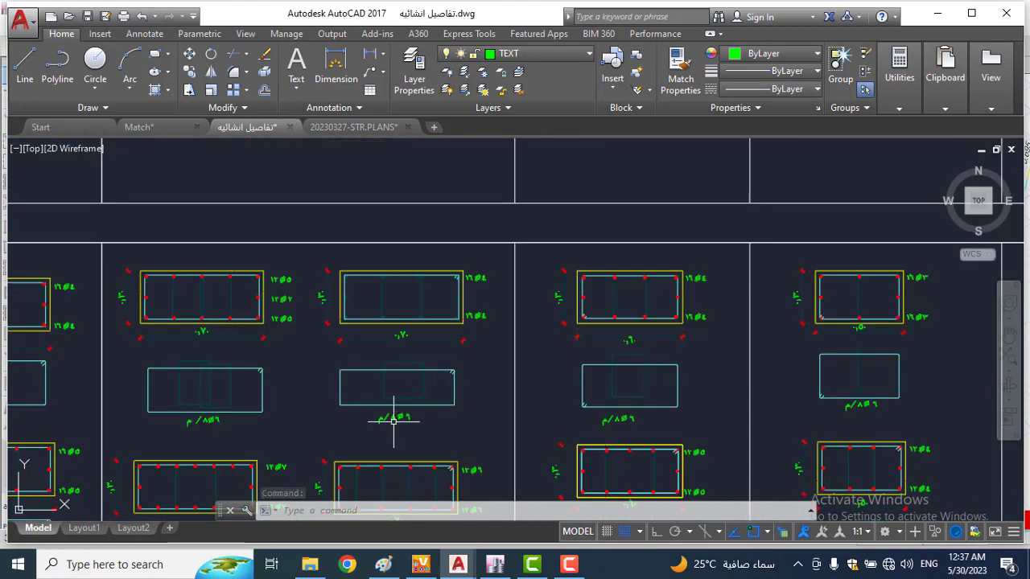
pyautogui.moveTo(394, 420)
pyautogui.mouseDown(button='middle')
pyautogui.moveTo(414, 366)
pyautogui.moveTo(430, 366)
pyautogui.mouseUp(button='middle')
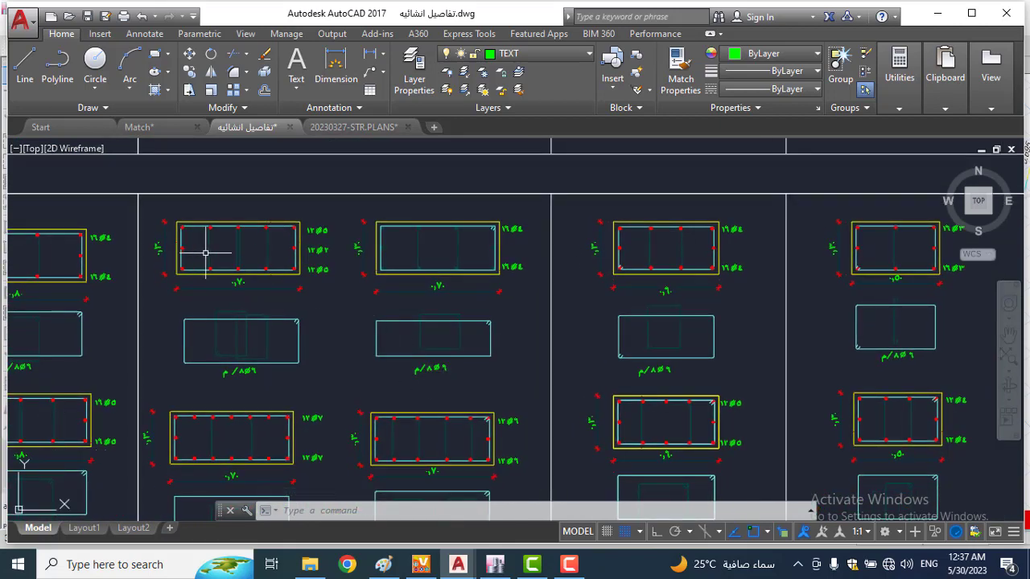
pyautogui.scroll(2, 206, 252)
pyautogui.moveTo(306, 204); pyautogui.dragTo(462, 204, button='middle')
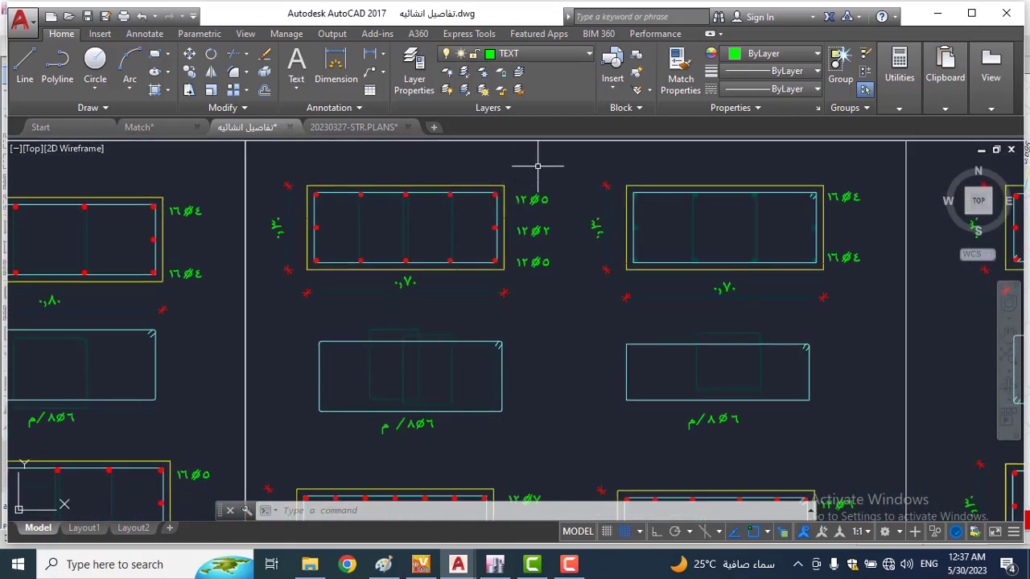
# Step: Copy the 0.70 by 0.30 column section reinforced with 5, 2 and 5 Ø12 bars, together with its stirrup detail
pyautogui.click(566, 166)
pyautogui.click(272, 441)
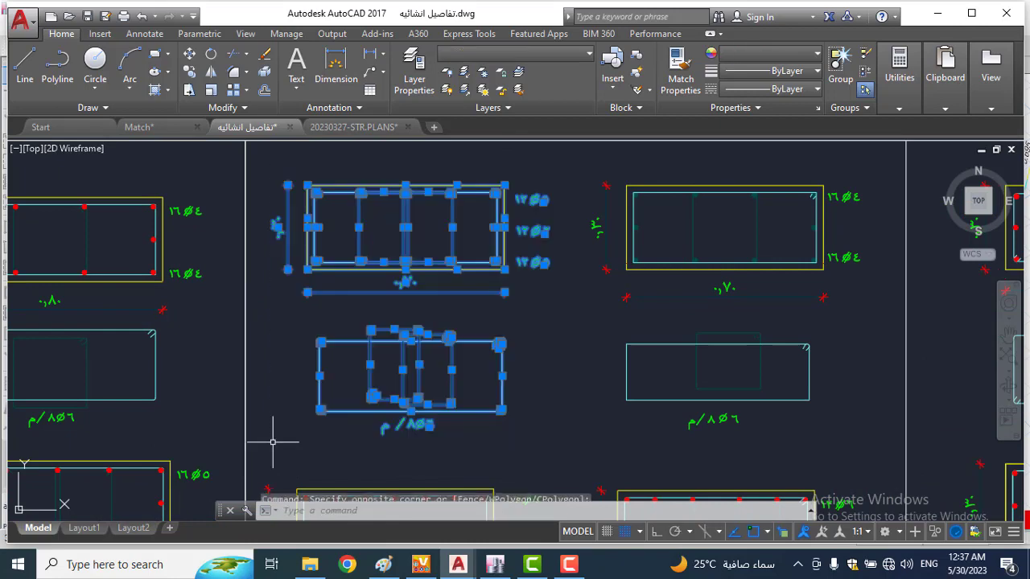
pyautogui.hotkey('ctrl', 'c')
# Step: In the structural plans drawing, delete the C1 section under "From Basement FLOOR To Ground Floor" and paste the copied section in its place
pyautogui.click(354, 126)
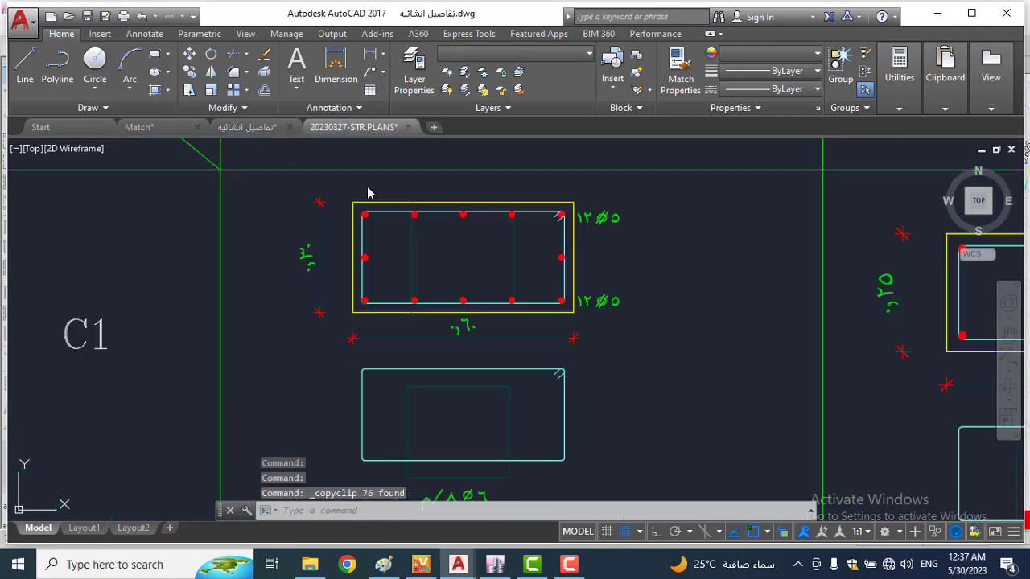
pyautogui.click(427, 255)
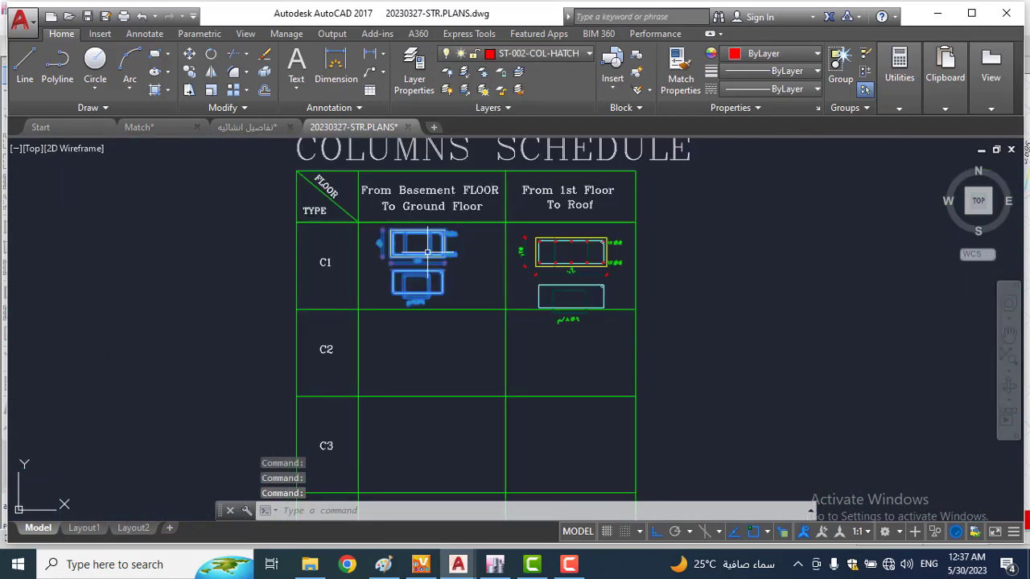
pyautogui.press('Delete')
pyautogui.hotkey('ctrl', 'v')
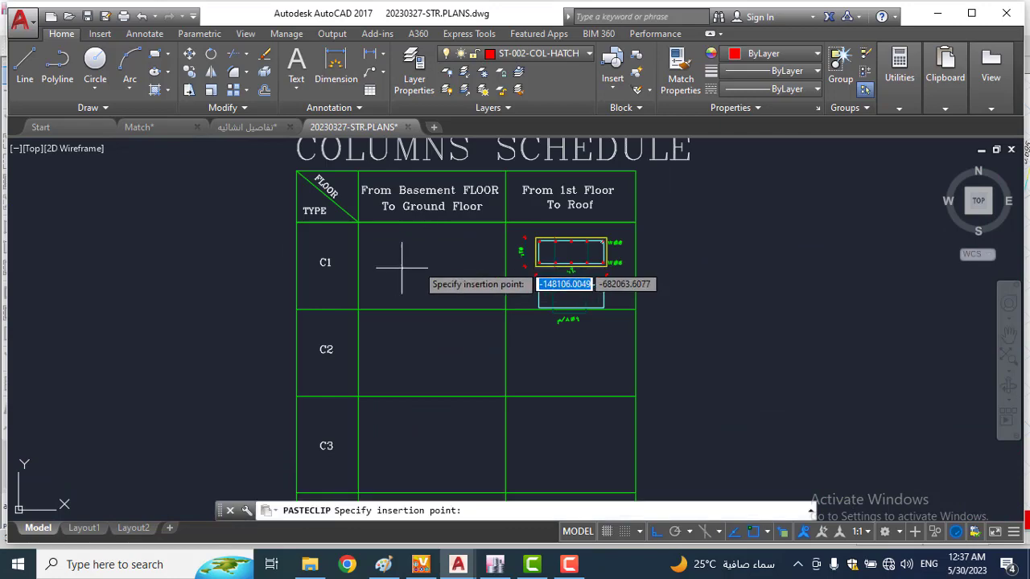
pyautogui.click(418, 270)
# Step: Convert all objects of the newly pasted basement section into a block named c1, redefining the existing block
pyautogui.click(456, 243)
pyautogui.click(399, 293)
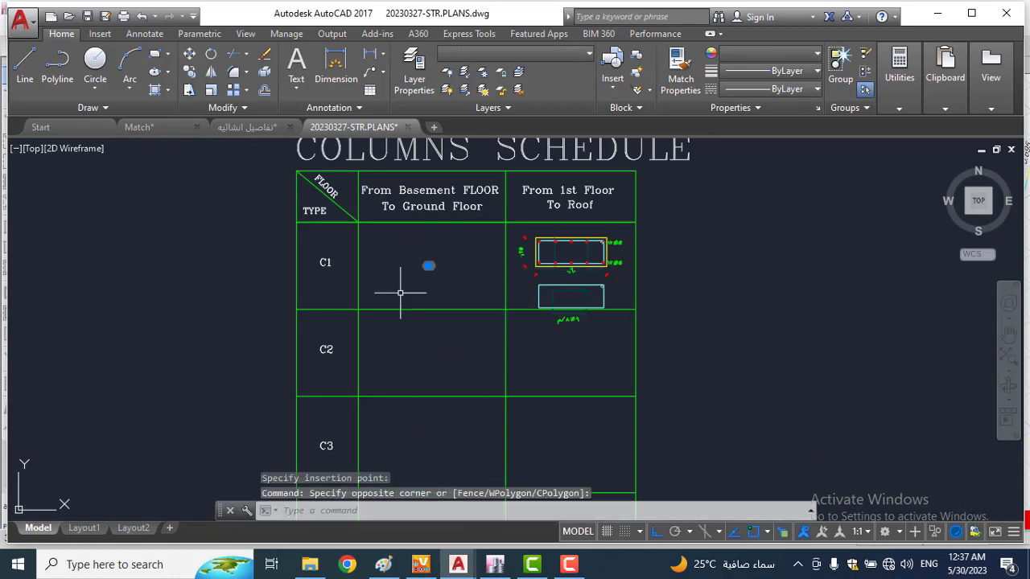
pyautogui.write('b')
pyautogui.press('space')
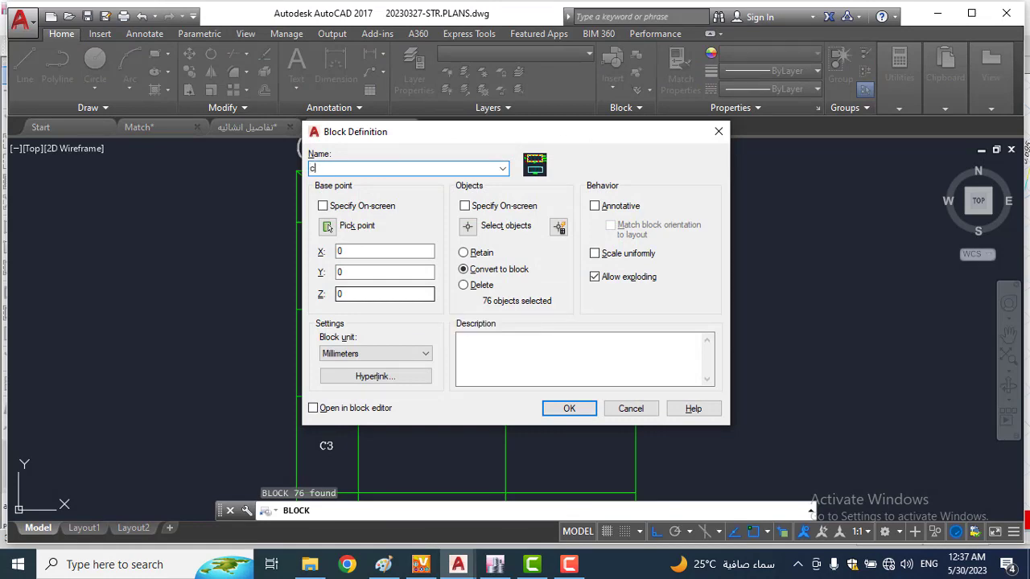
pyautogui.press('Return')
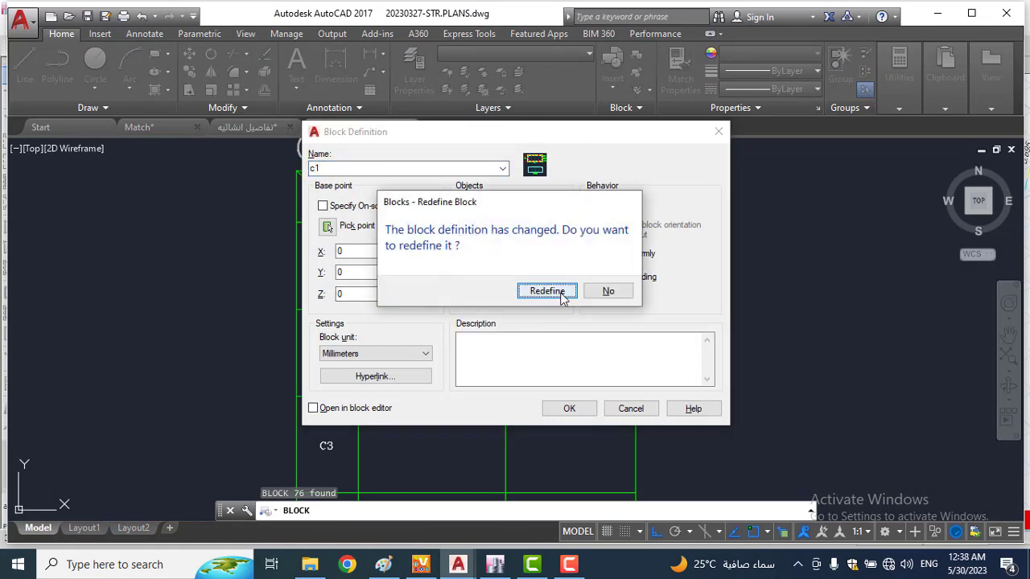
pyautogui.click(562, 293)
# Step: Scale the c1 block up freehand about the midpoint of its width dimension, by a factor of about 220, to fit the C1 cell
pyautogui.scroll(8, 298, 304)
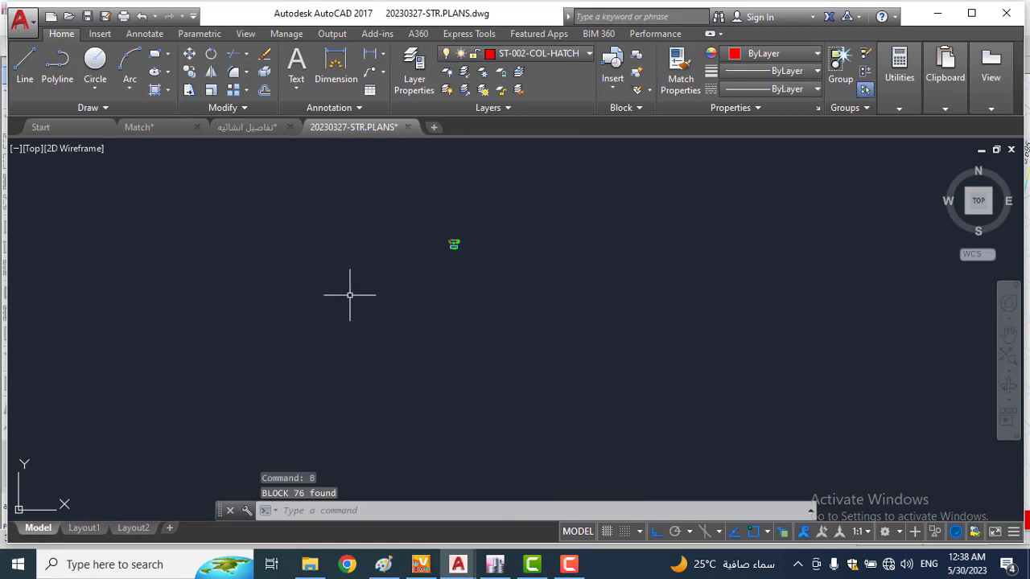
pyautogui.scroll(-8, 448, 242)
pyautogui.scroll(3, 468, 302)
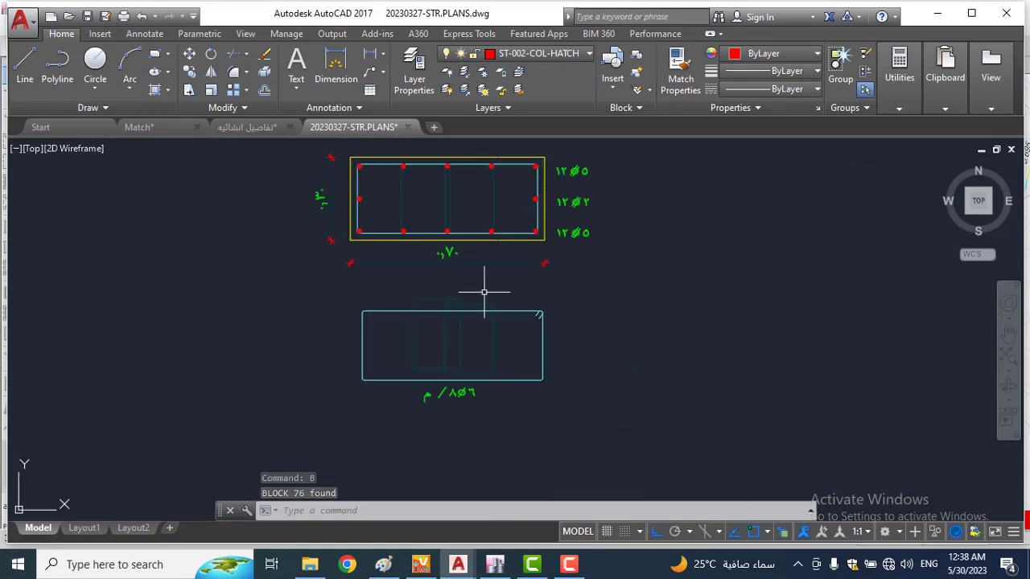
pyautogui.click(471, 232)
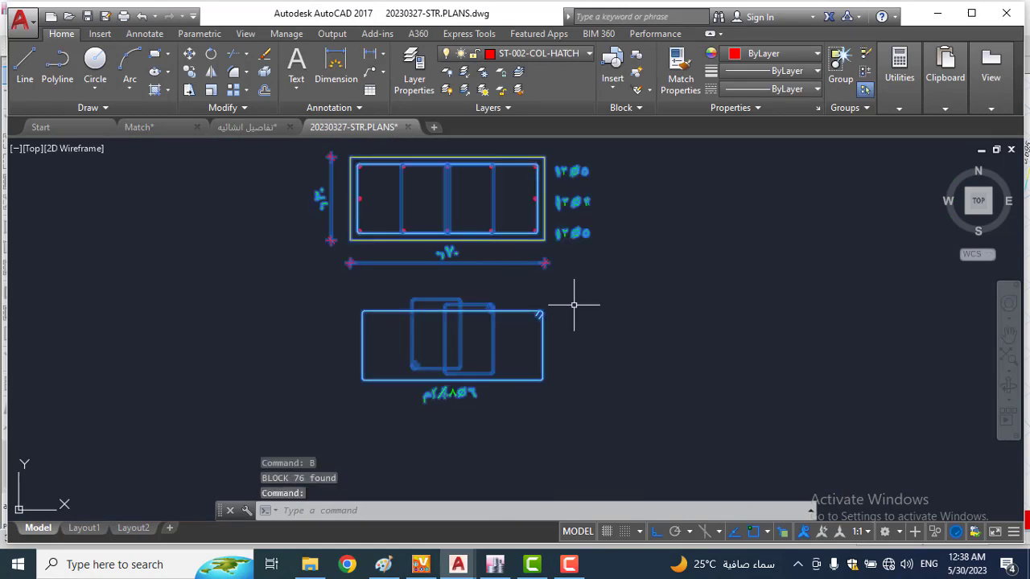
pyautogui.write('c')
pyautogui.press('Return')
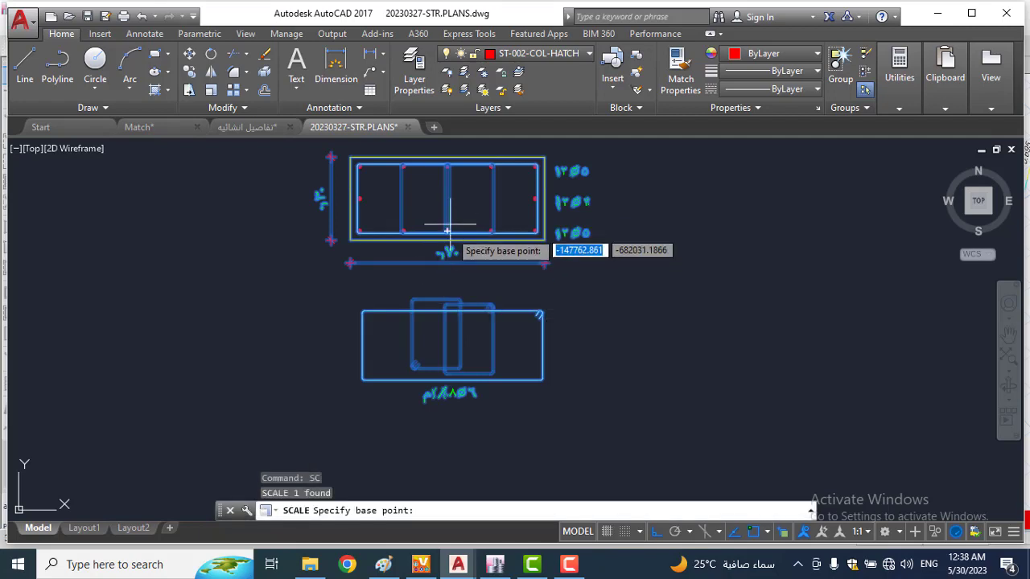
pyautogui.click(447, 263)
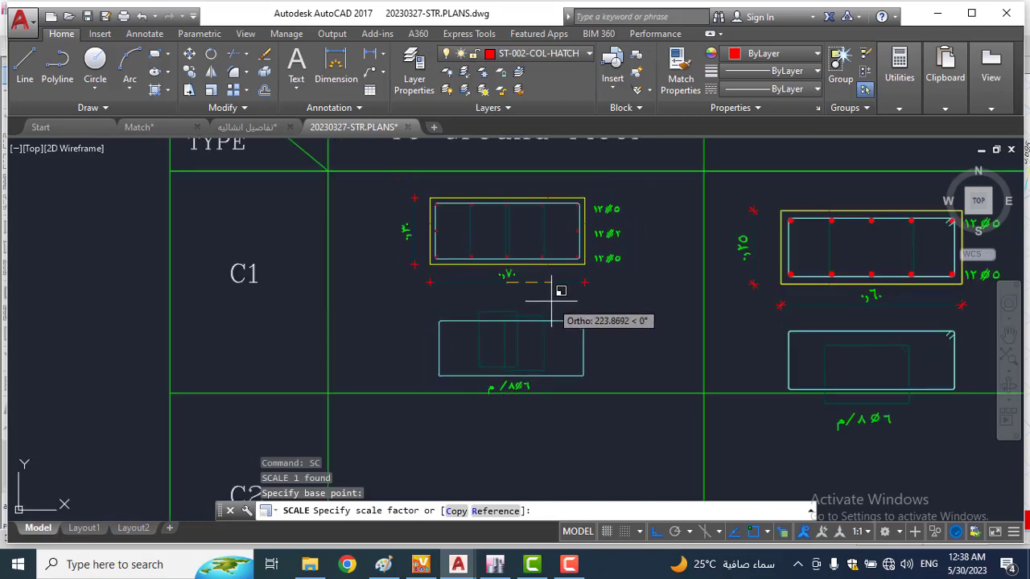
pyautogui.press('Escape')
pyautogui.press('Escape')
pyautogui.click(548, 279)
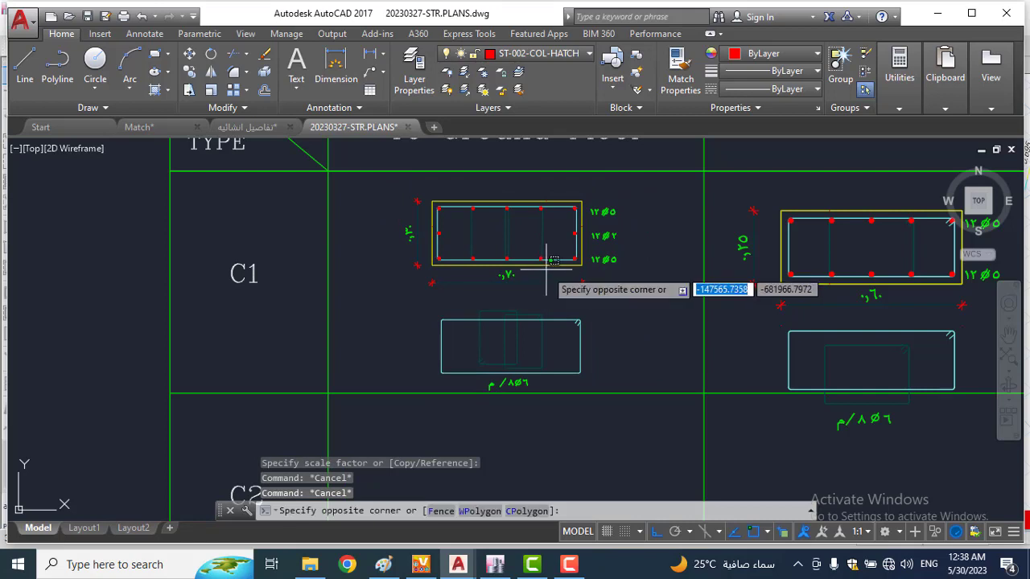
pyautogui.press('Escape')
# Step: Delete the C1 column section under "From 1st Floor To Roof"
pyautogui.moveTo(673, 305); pyautogui.dragTo(466, 292, button='middle')
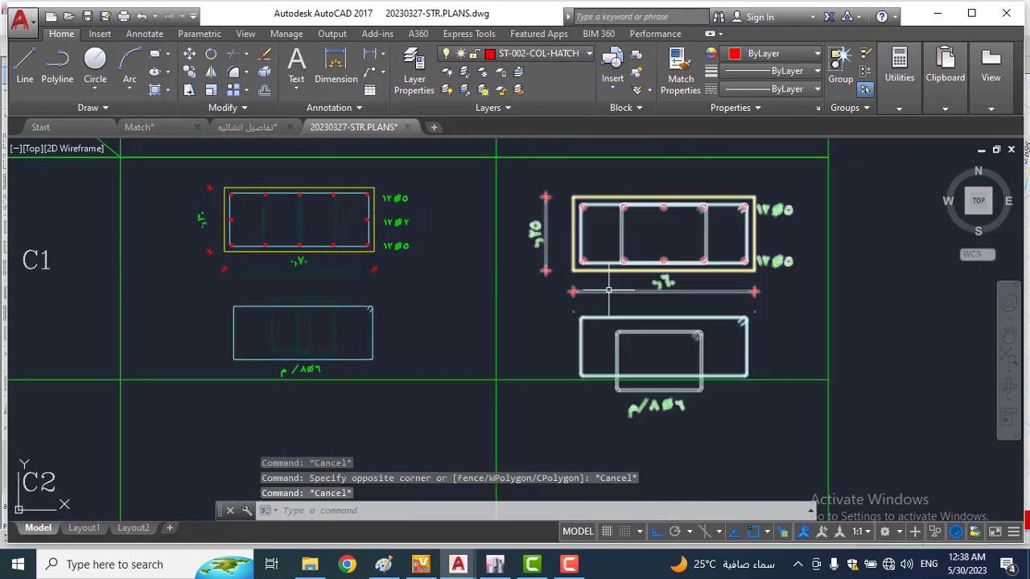
pyautogui.click(652, 271)
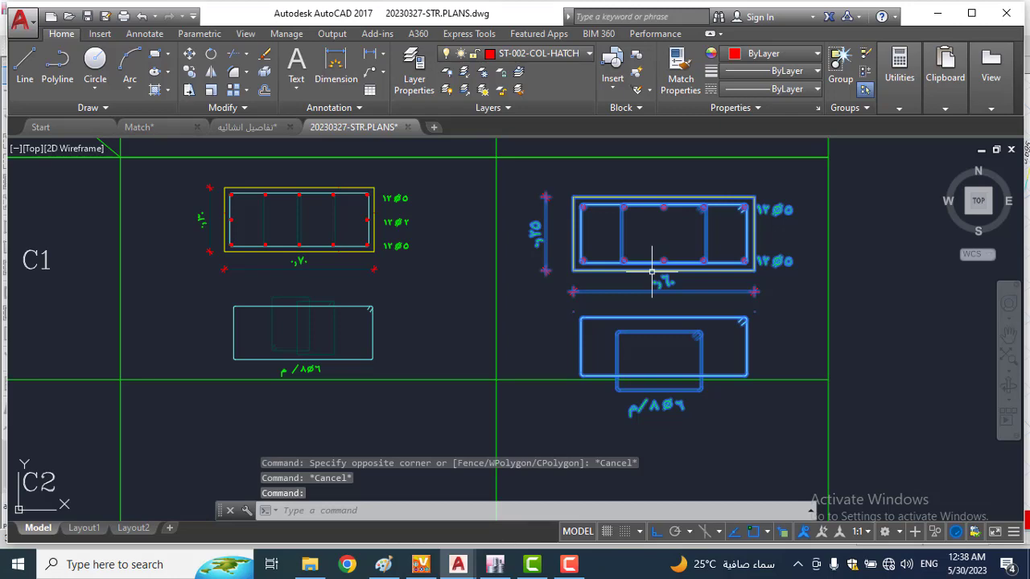
pyautogui.press('Delete')
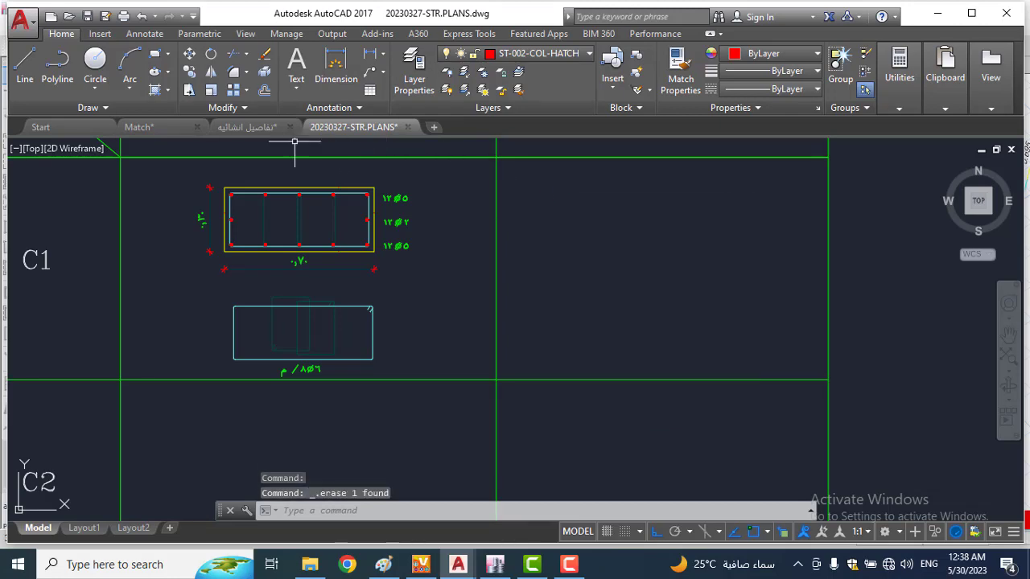
# Step: Switch to the structural details drawing and compare the reinforcement of the 0.60 column sections in the 0.30 row
pyautogui.click(253, 132)
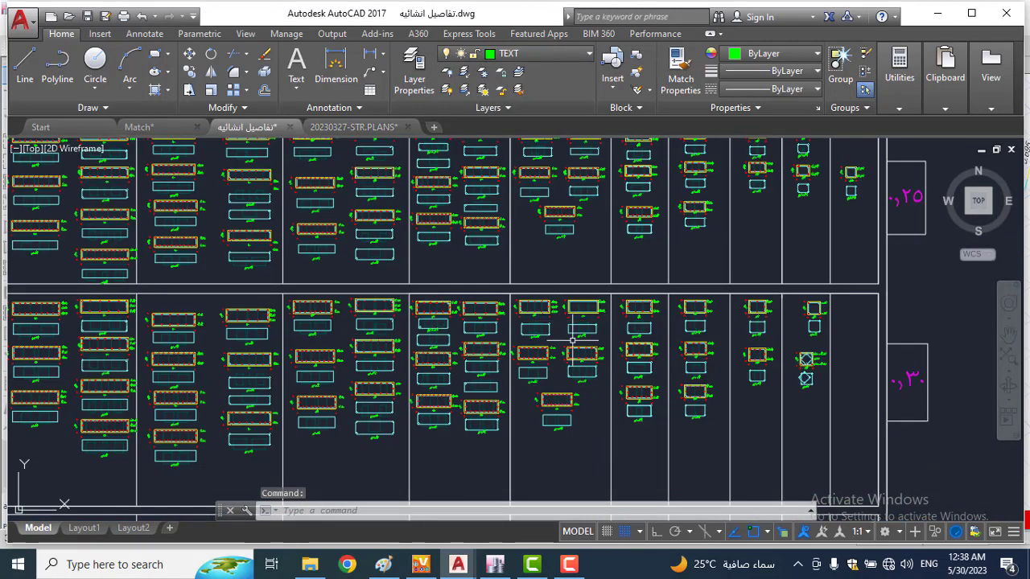
pyautogui.scroll(-5, 581, 380)
pyautogui.scroll(4, 611, 328)
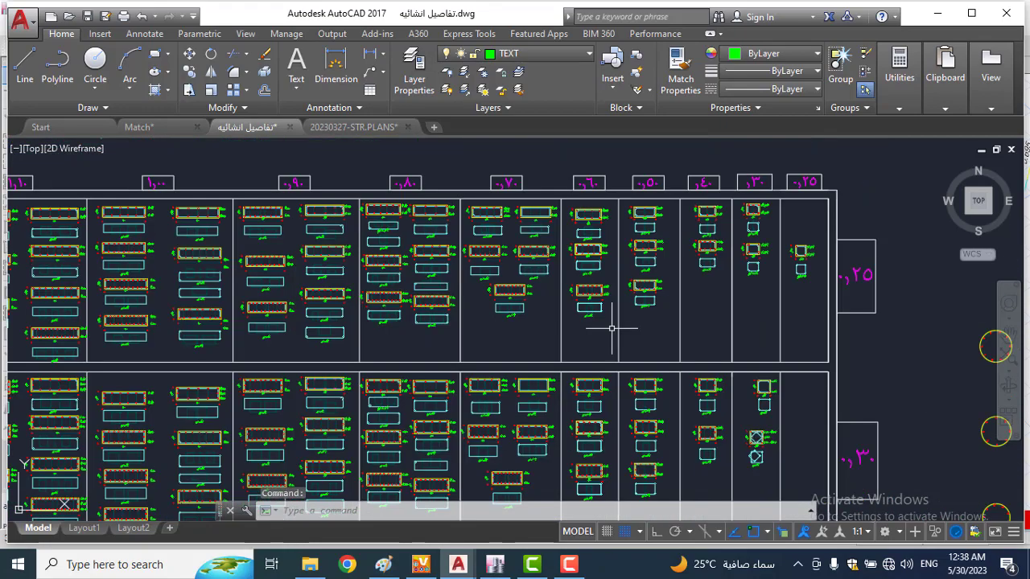
pyautogui.scroll(5, 616, 408)
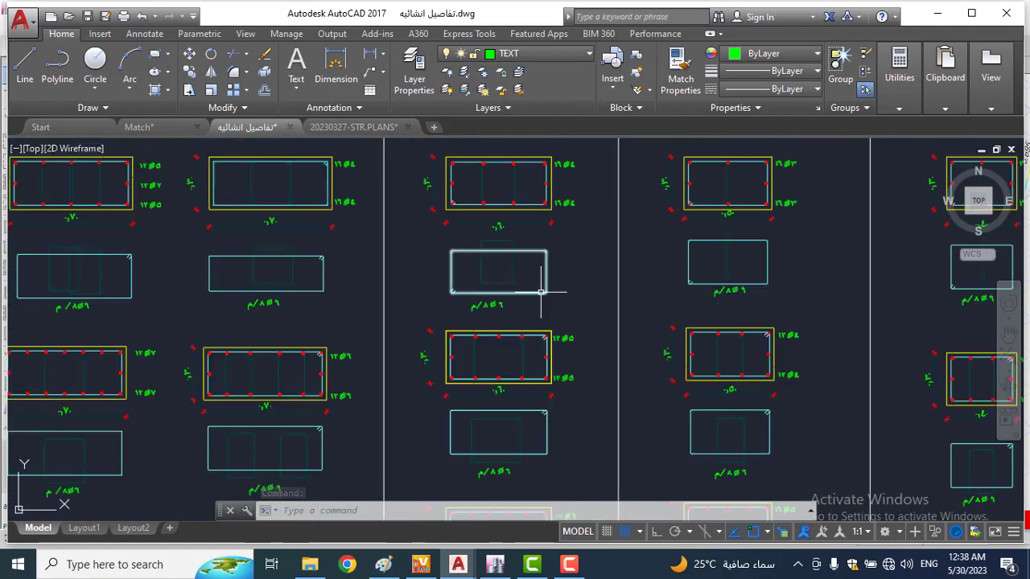
pyautogui.scroll(3, 519, 216)
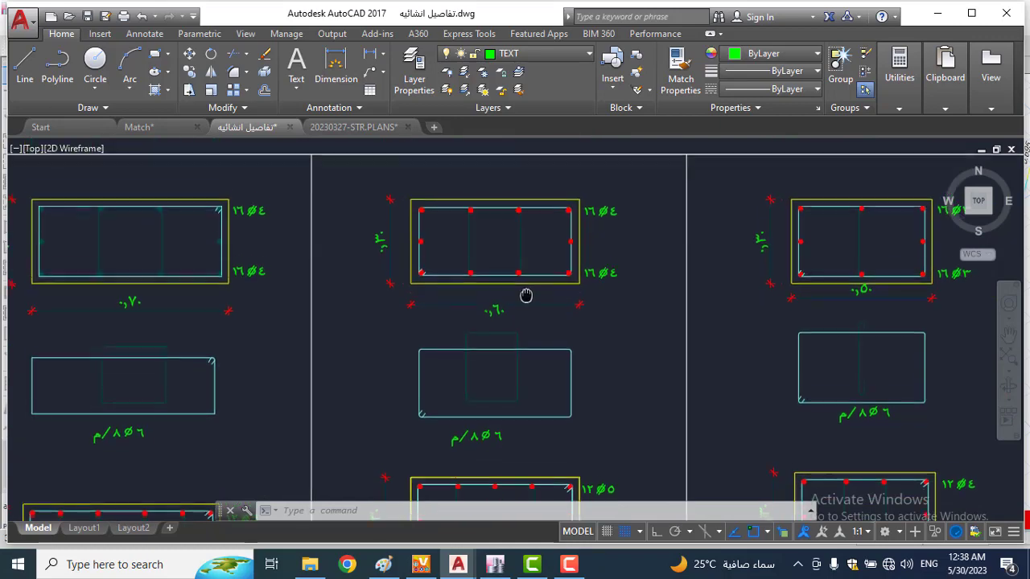
pyautogui.moveTo(547, 382); pyautogui.dragTo(538, 182, button='middle')
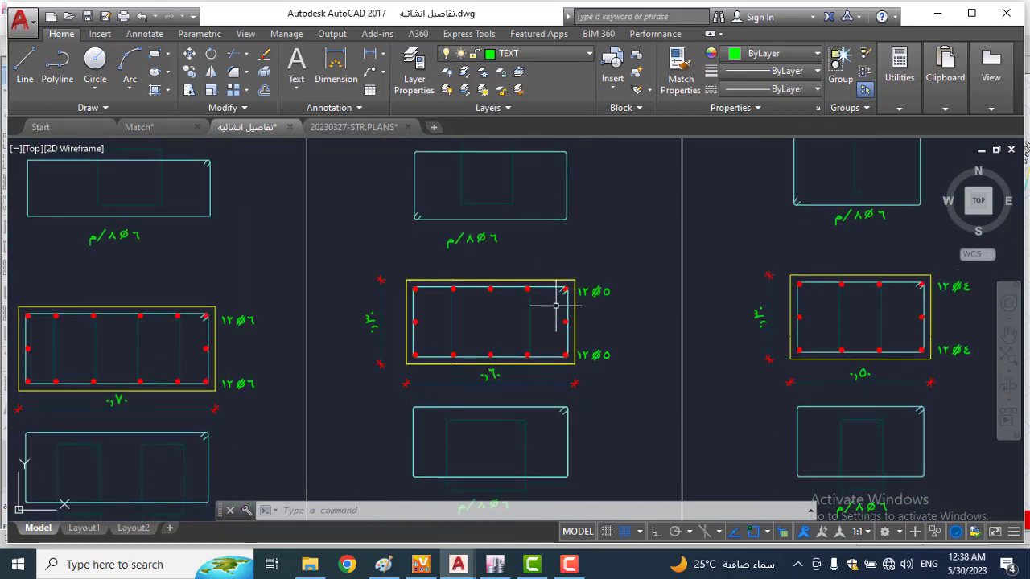
pyautogui.click(625, 272)
pyautogui.scroll(-2, 625, 272)
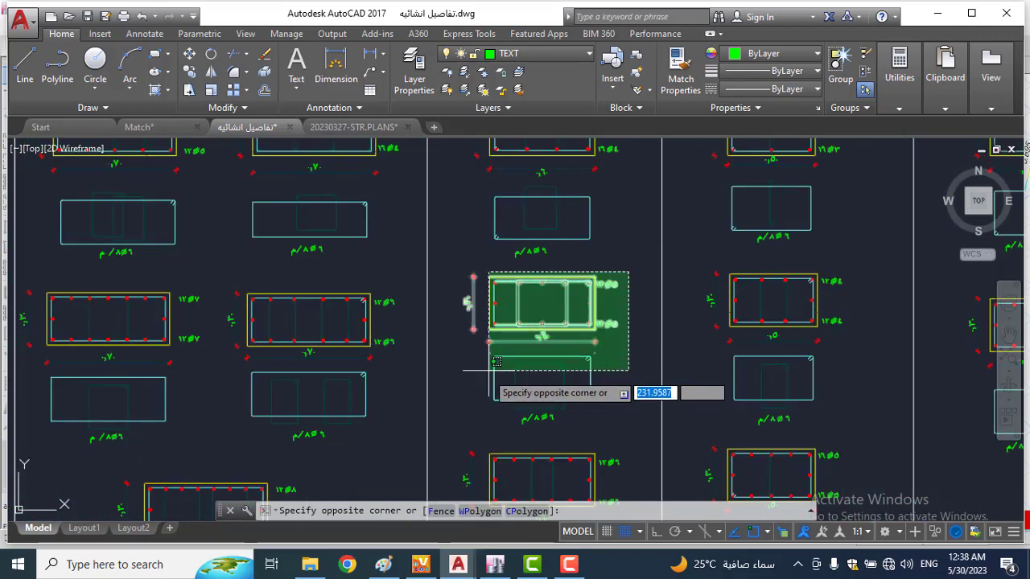
pyautogui.click(652, 334)
pyautogui.scroll(2, 630, 325)
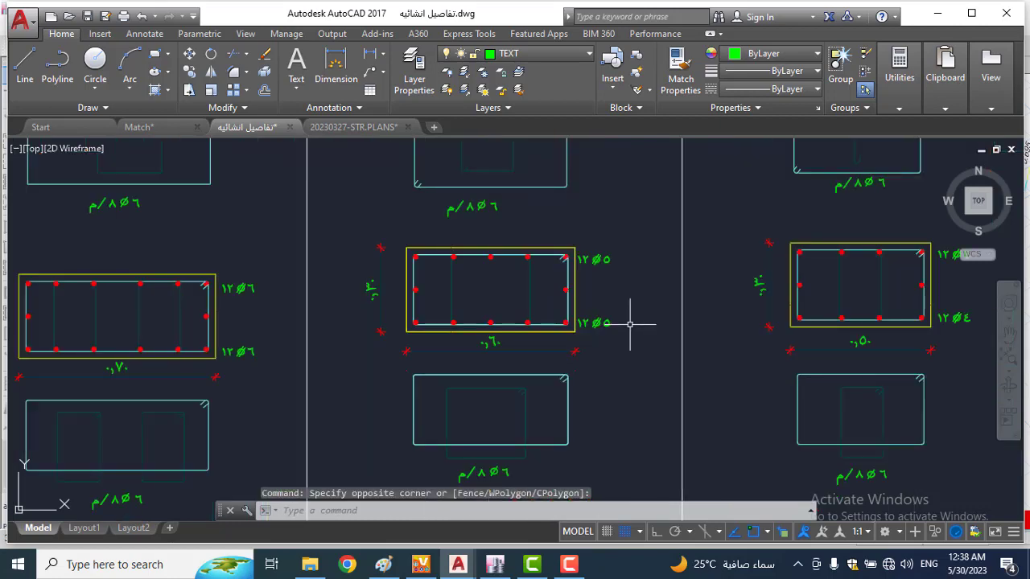
pyautogui.scroll(-1, 611, 326)
pyautogui.moveTo(604, 239); pyautogui.dragTo(598, 367, button='middle')
pyautogui.scroll(1, 577, 262)
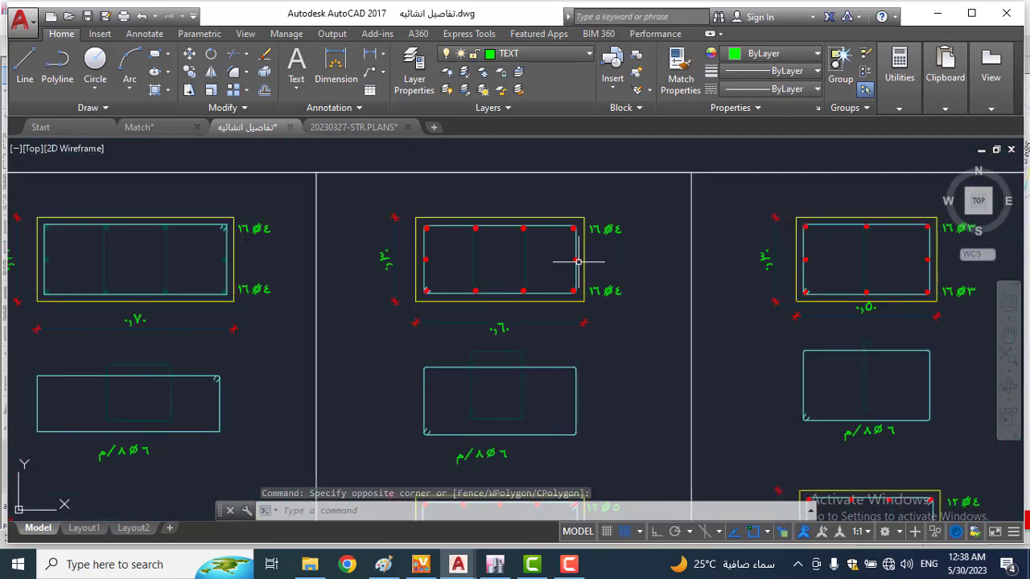
# Step: Copy the 0.60 by 0.30 column section with two rows of 4 Ø16 bars, together with its stirrup detail
pyautogui.click(645, 209)
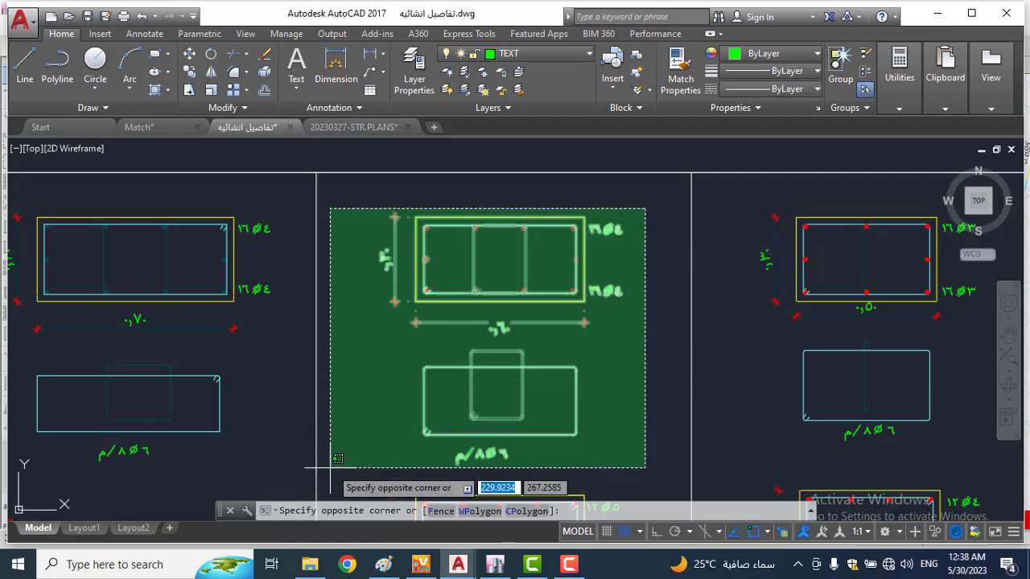
pyautogui.click(364, 463)
pyautogui.hotkey('ctrl', 'c')
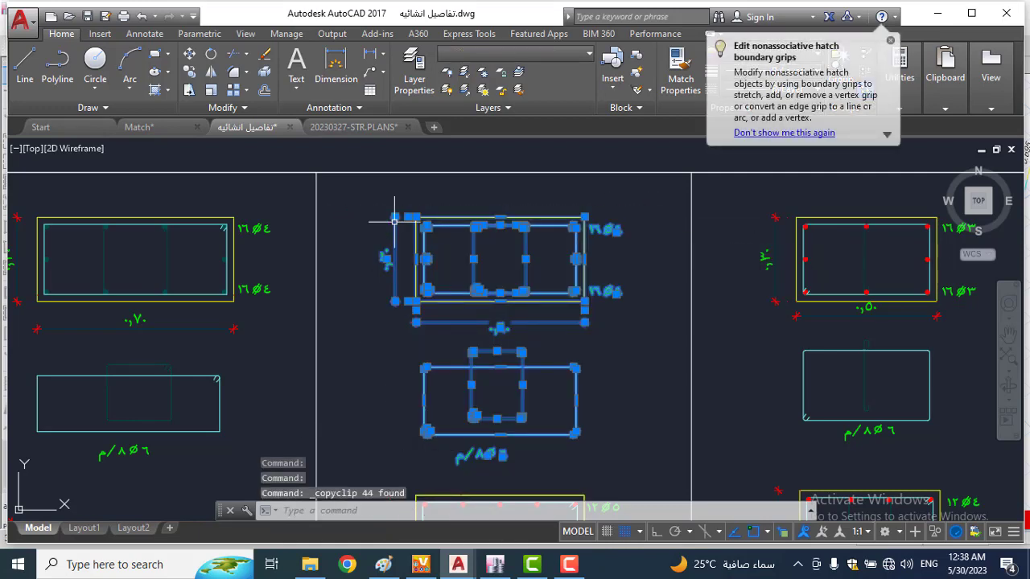
# Step: Paste the copied 0.60 section into the structural plans drawing, in the empty C1 cell under "From 1st Floor To Roof"
pyautogui.click(340, 131)
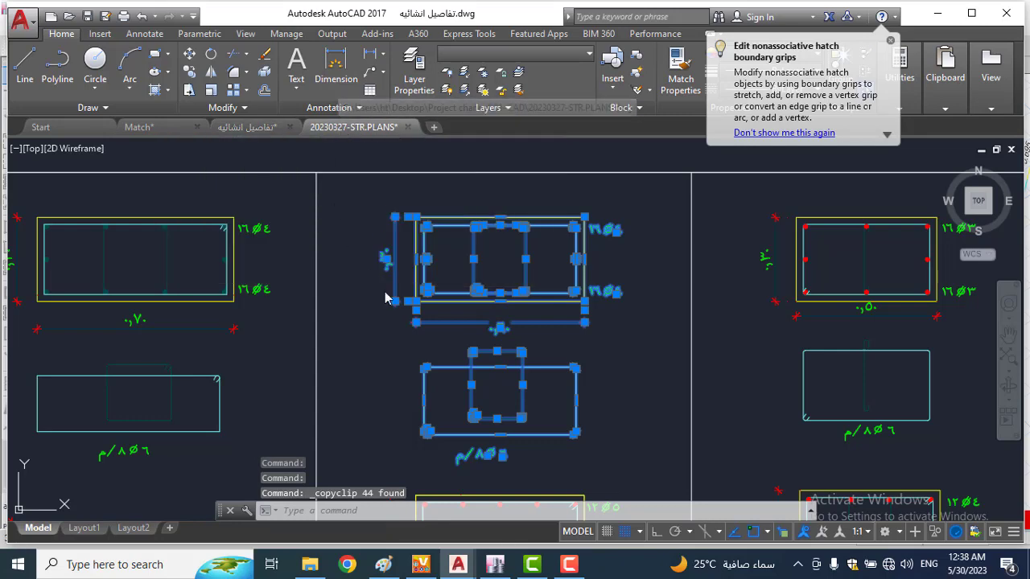
pyautogui.scroll(-3, 483, 286)
pyautogui.hotkey('ctrl', 'v')
pyautogui.scroll(2, 506, 284)
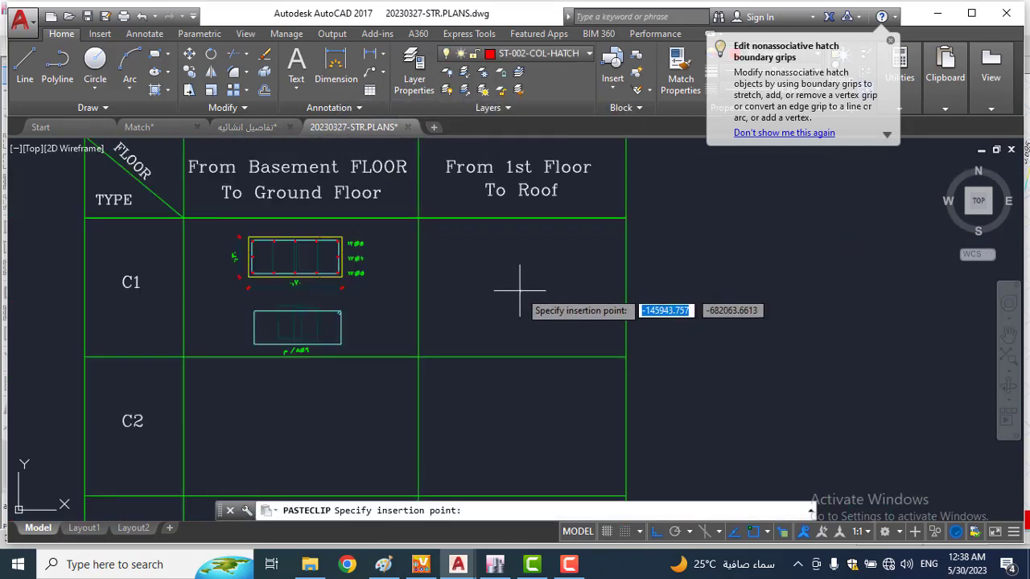
pyautogui.click(518, 297)
# Step: Convert all objects of the pasted 0.60 section and its stirrup detail into a block named c11, redefining the existing block
pyautogui.middleClick(518, 297)
pyautogui.middleClick(518, 297)
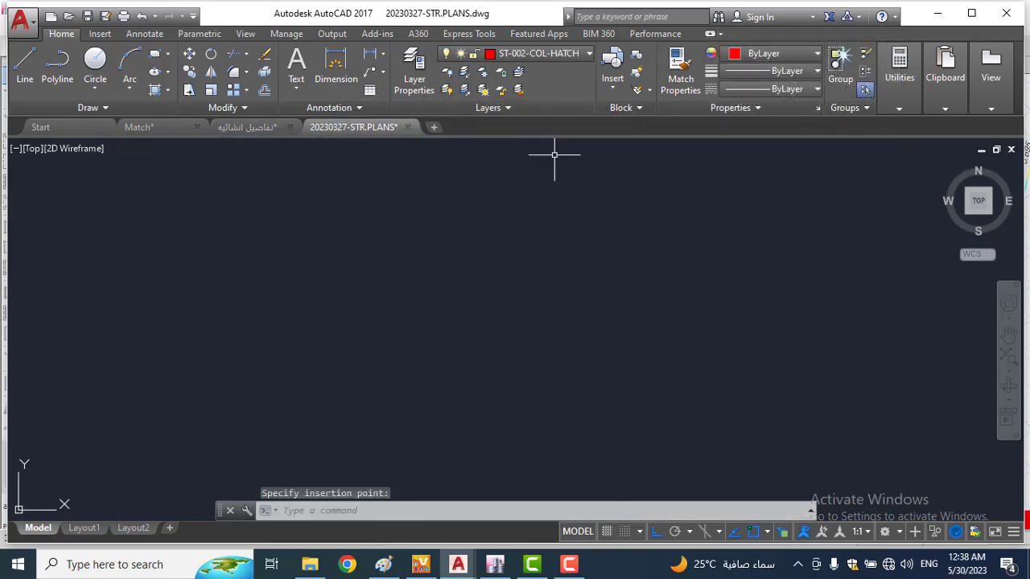
pyautogui.moveTo(554, 221); pyautogui.dragTo(569, 336, button='middle')
pyautogui.moveTo(474, 207); pyautogui.dragTo(542, 451, button='middle')
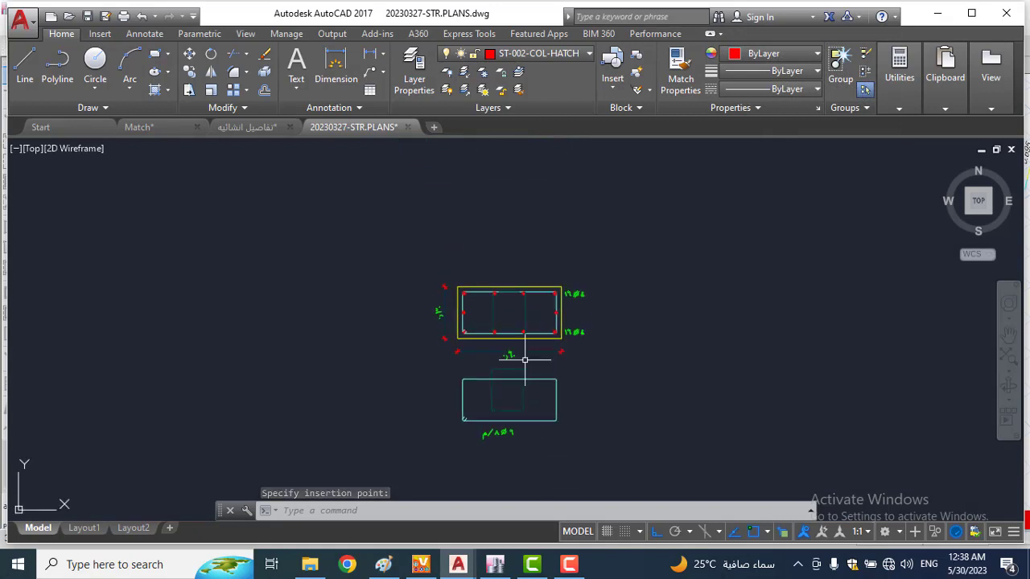
pyautogui.scroll(2, 525, 360)
pyautogui.scroll(-5, 522, 319)
pyautogui.scroll(5, 524, 322)
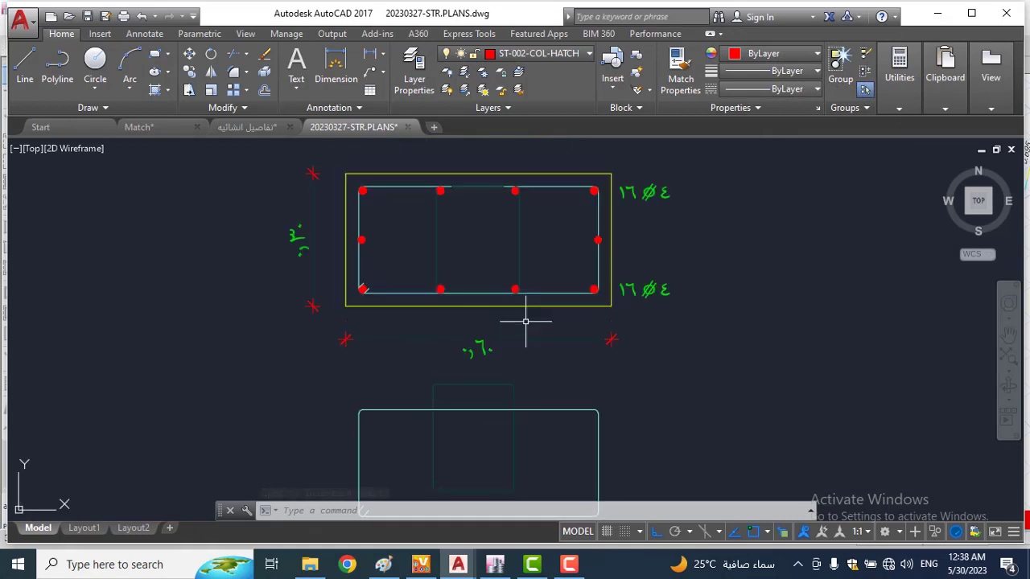
pyautogui.scroll(-1, 563, 279)
pyautogui.scroll(1, 598, 273)
pyautogui.scroll(-5, 597, 273)
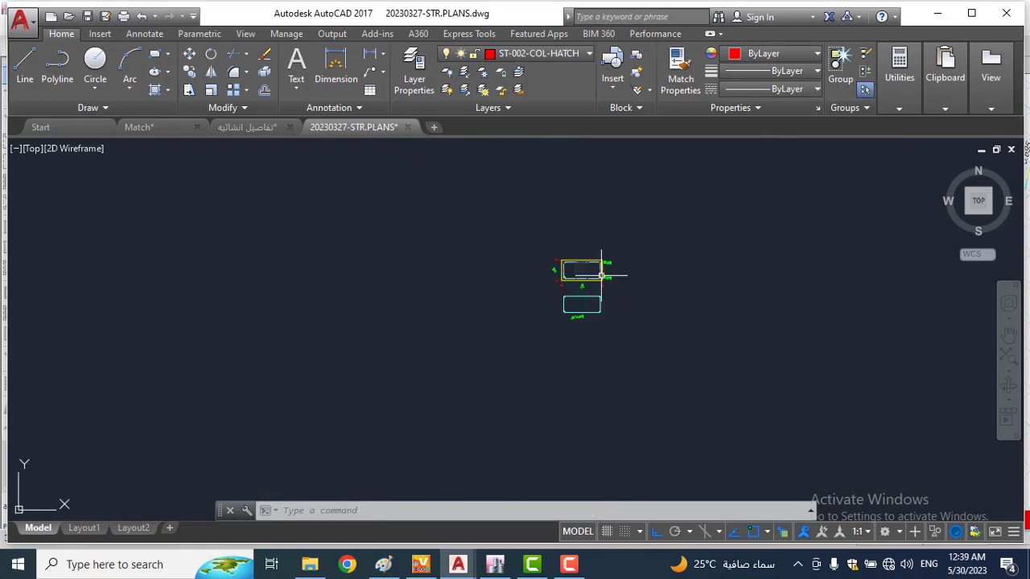
pyautogui.click(635, 238)
pyautogui.click(541, 326)
pyautogui.write('b')
pyautogui.press('Return')
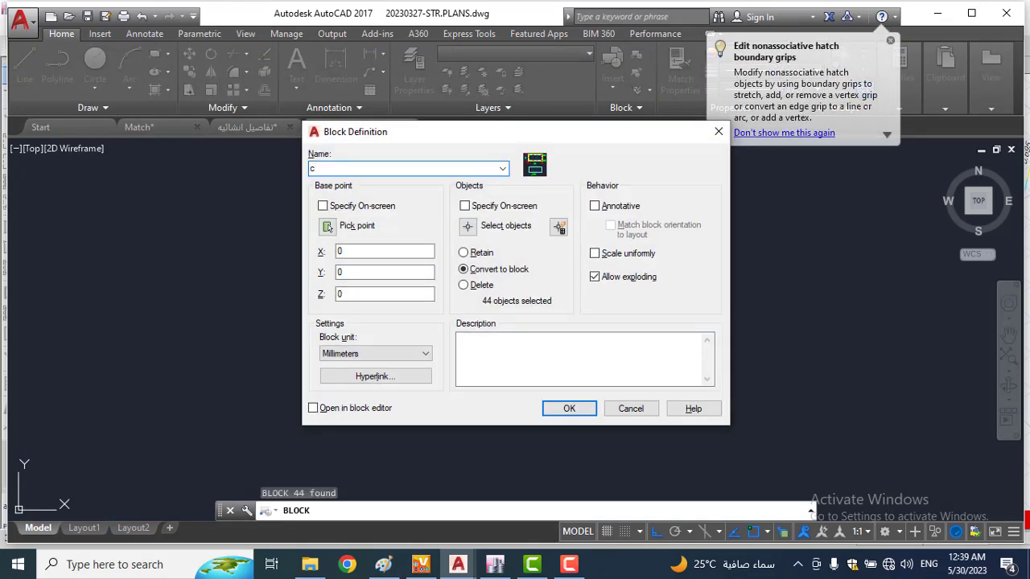
pyautogui.press('Return')
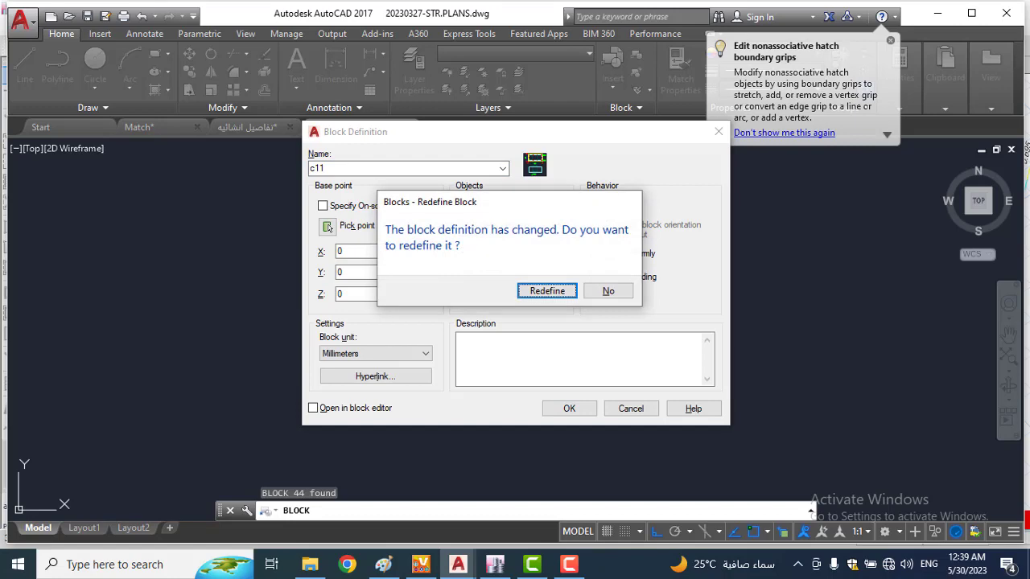
pyautogui.click(558, 293)
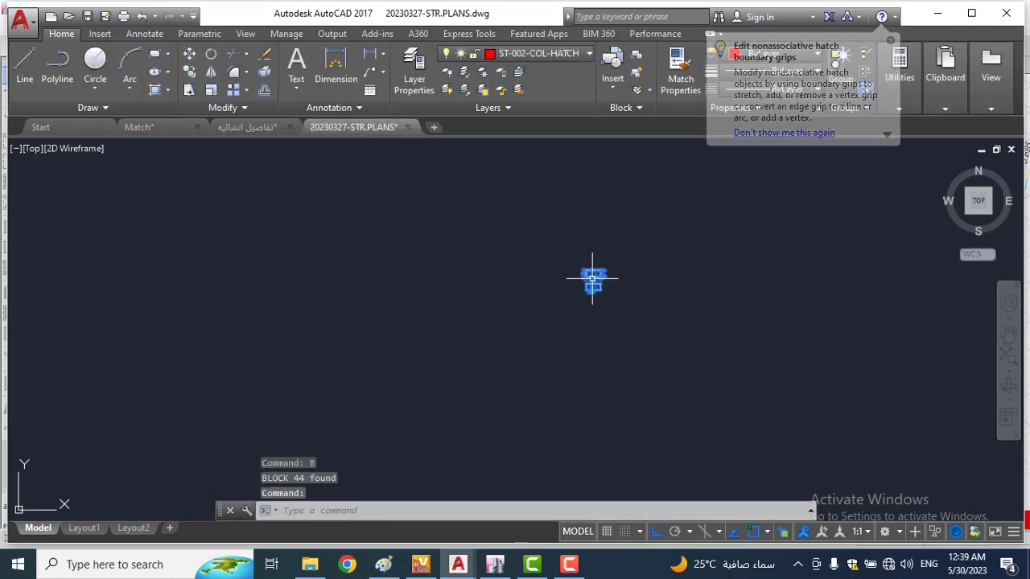
# Step: Scale up the c11 block freehand until it roughly fits the width of the C1 cell under "From 1st Floor To Roof"
pyautogui.write('sc')
pyautogui.press('Return')
pyautogui.click(593, 277)
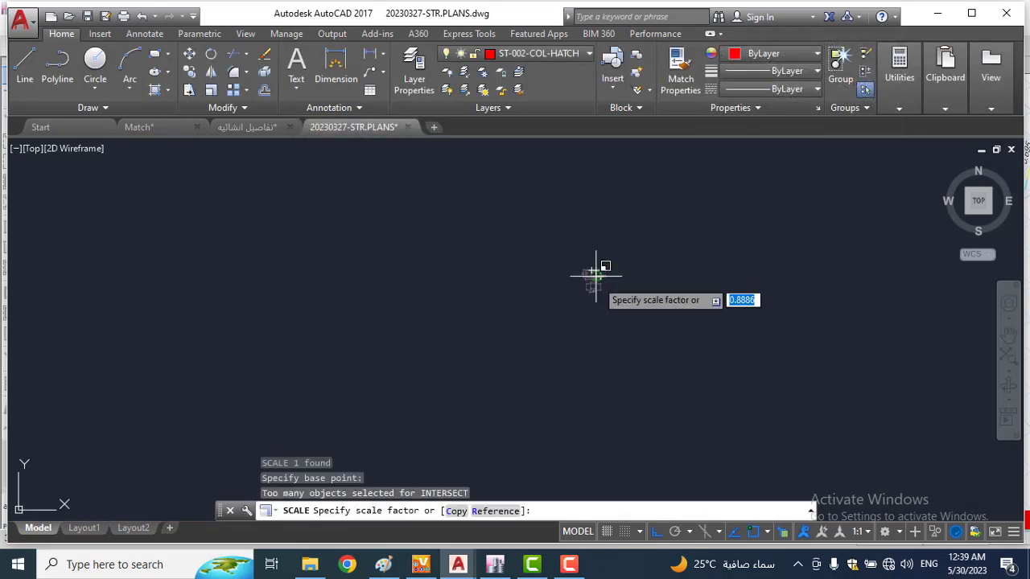
pyautogui.scroll(-10, 609, 286)
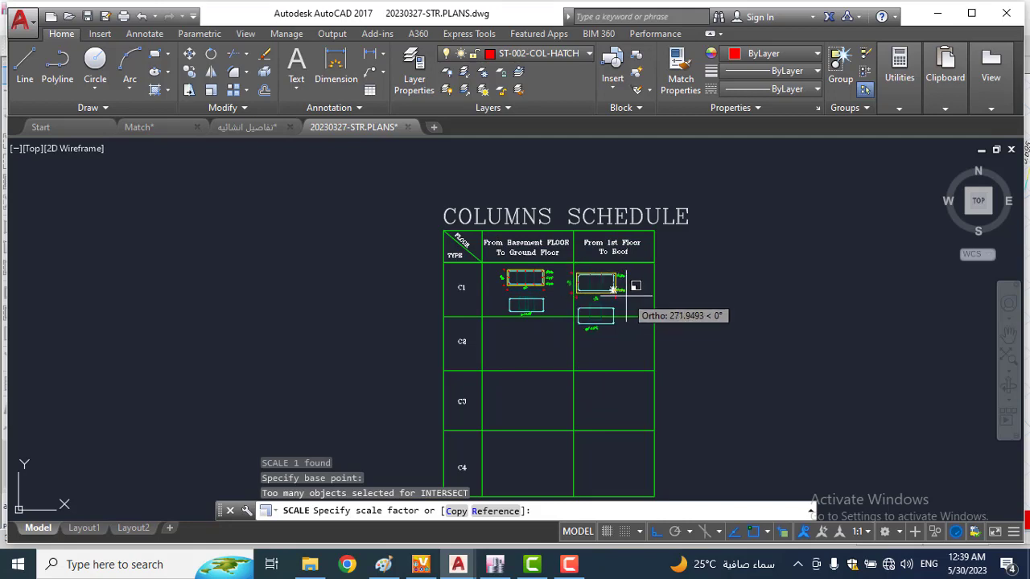
pyautogui.click(624, 295)
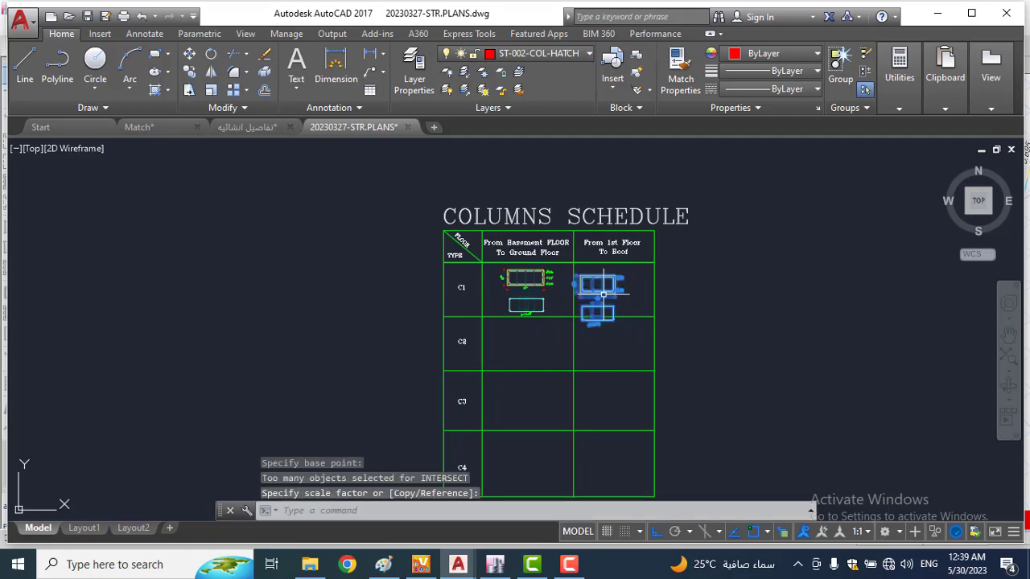
# Step: Move the 0.60 section block across and up to centre it in the C1 cell under "From 1st Floor To Roof"
pyautogui.click(603, 294)
pyautogui.write('m')
pyautogui.press('Return')
pyautogui.click(644, 288)
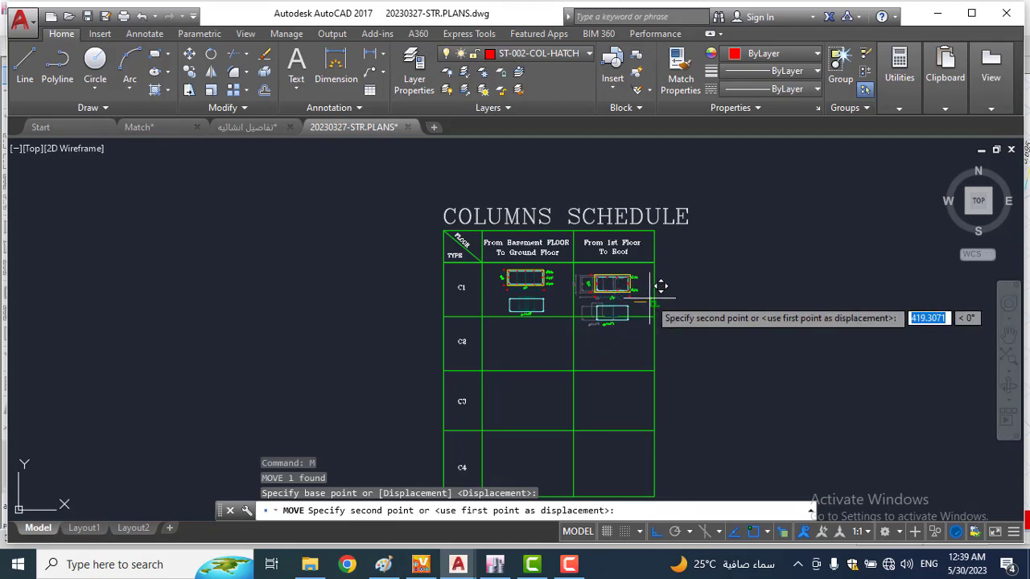
pyautogui.click(658, 293)
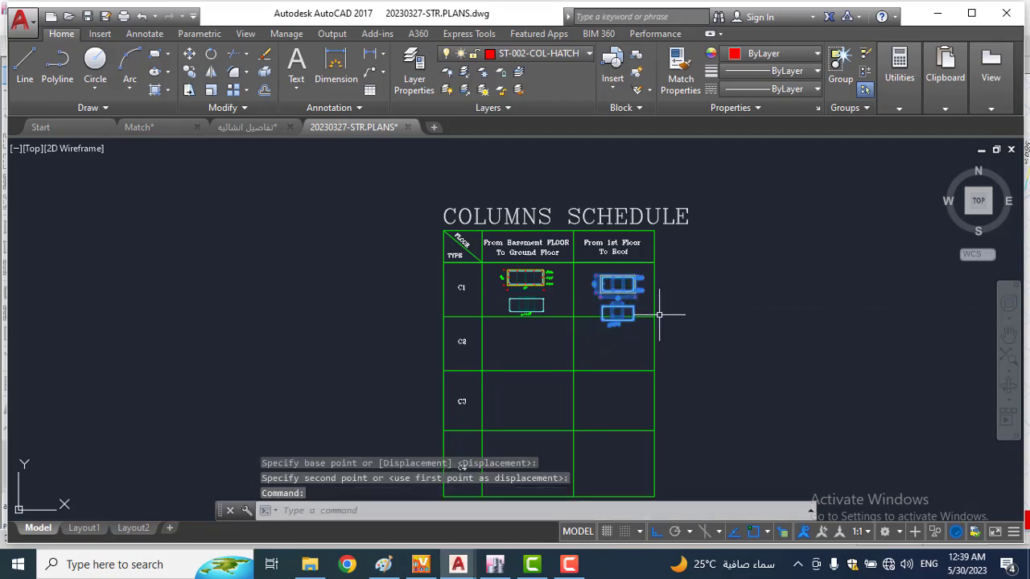
pyautogui.write('m')
pyautogui.press('Return')
pyautogui.click(659, 314)
pyautogui.click(681, 320)
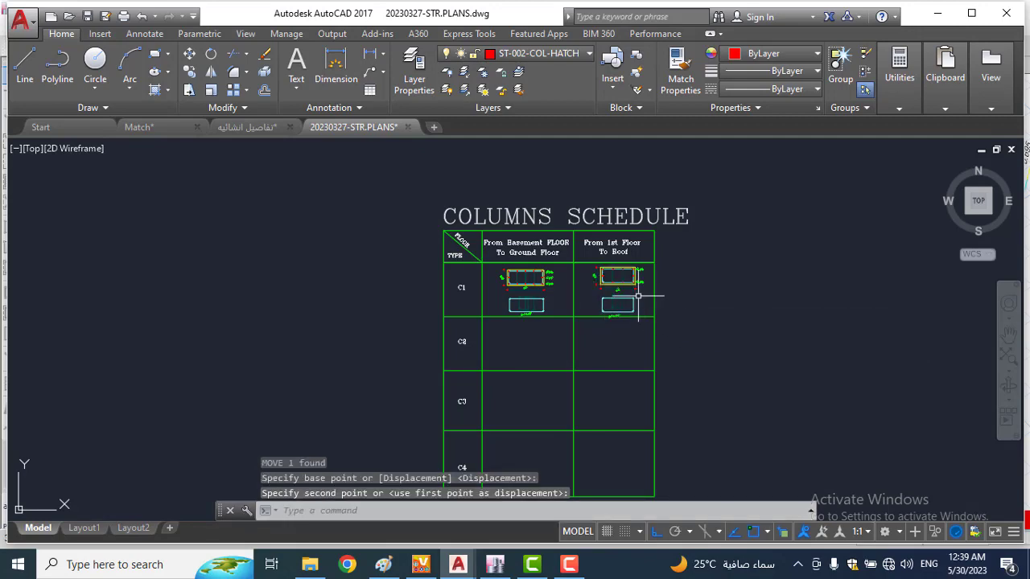
# Step: Raise the 0.60 section block slightly so its stirrup label sits above the lower line of the C1 row
pyautogui.scroll(5, 638, 296)
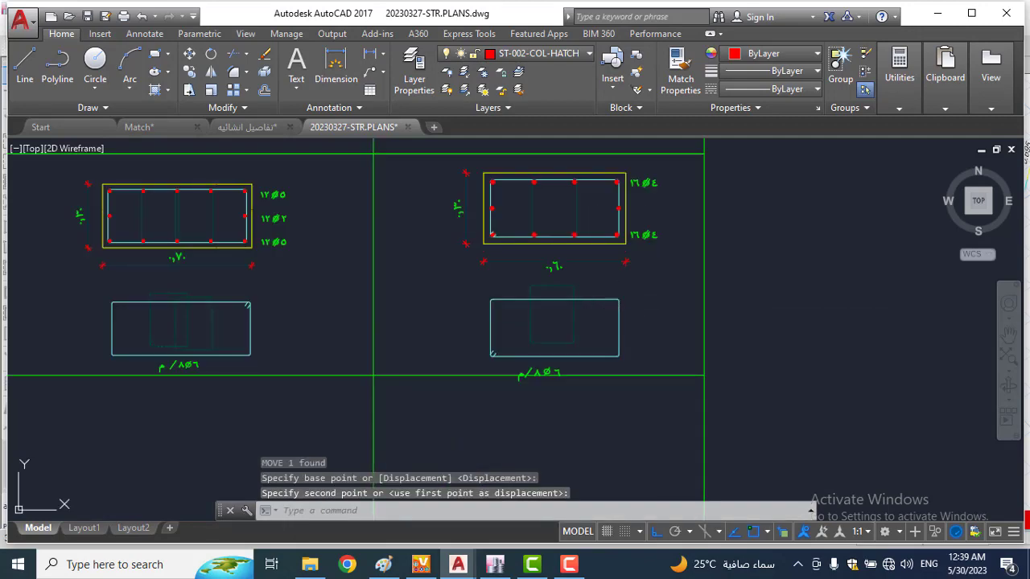
pyautogui.click(618, 317)
pyautogui.write('m')
pyautogui.press('Return')
pyautogui.click(649, 326)
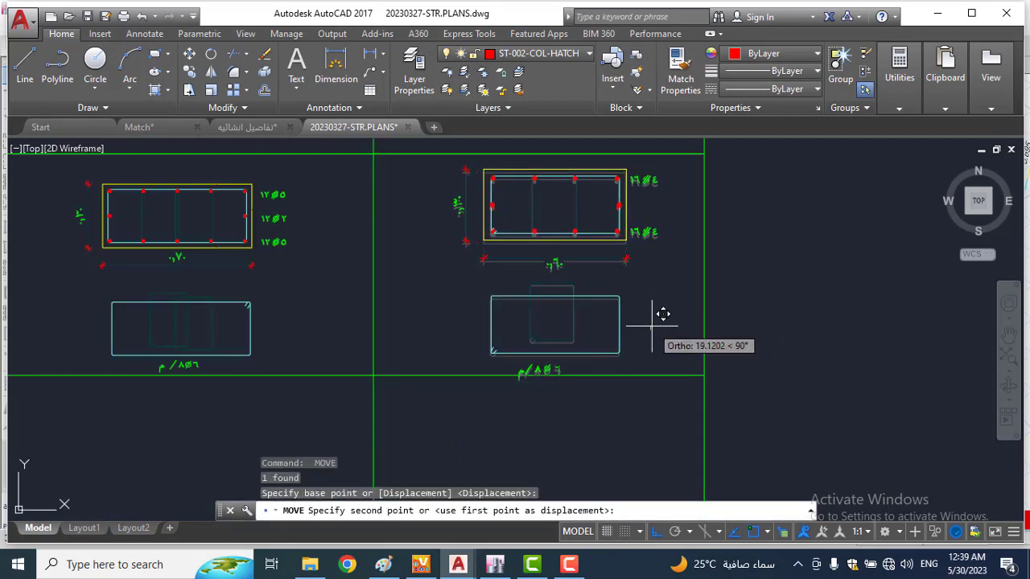
pyautogui.press('Escape')
pyautogui.press('Escape')
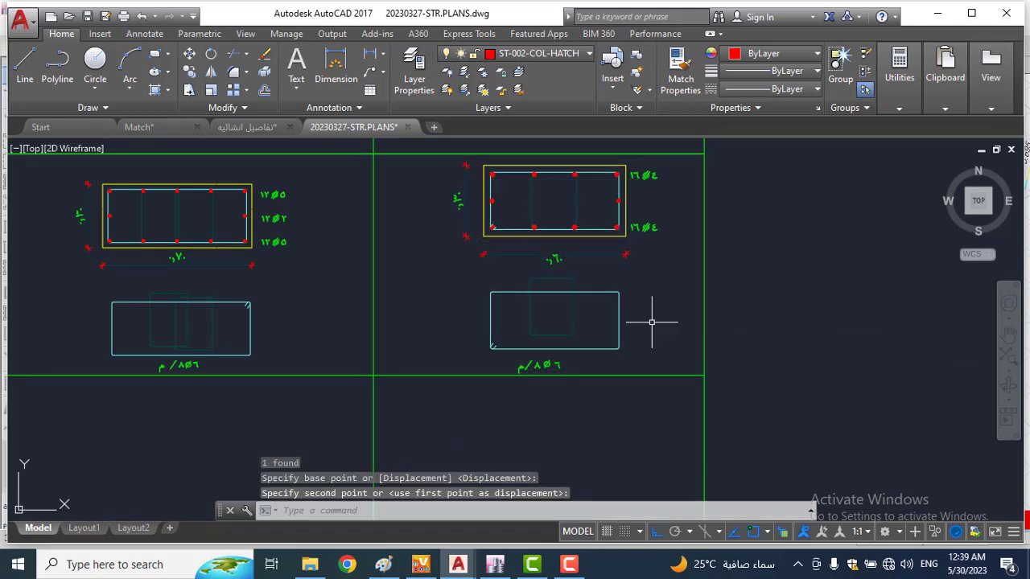
# Step: Compare both C1 schedule details, and examine the C1, C2 and C3 columns along axis 8 in the columns plan and floor plans
pyautogui.scroll(-5, 629, 324)
pyautogui.scroll(4, 447, 302)
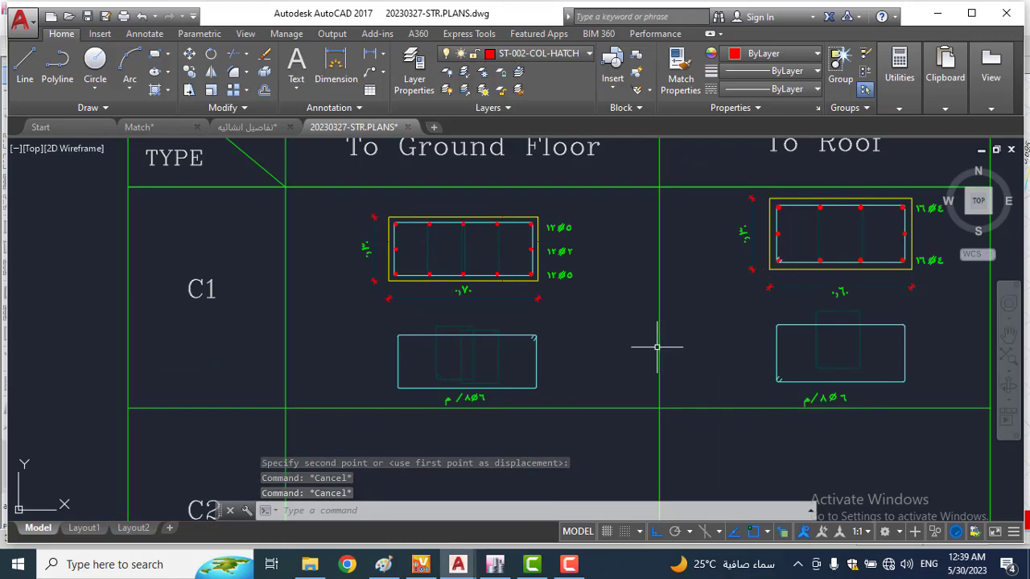
pyautogui.moveTo(657, 348); pyautogui.dragTo(486, 335, button='middle')
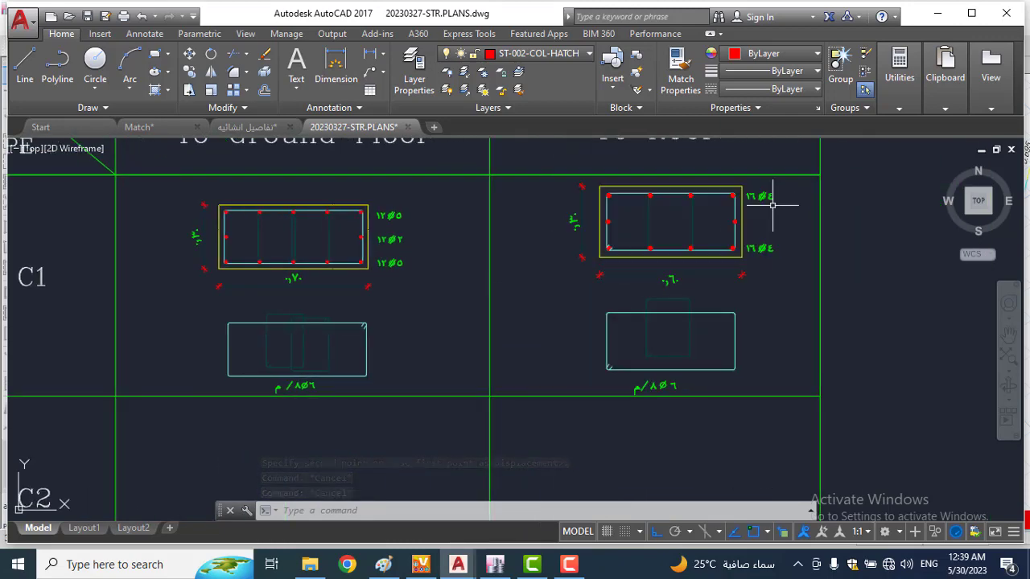
pyautogui.scroll(4, 759, 202)
pyautogui.scroll(-6, 730, 230)
pyautogui.scroll(1, 733, 242)
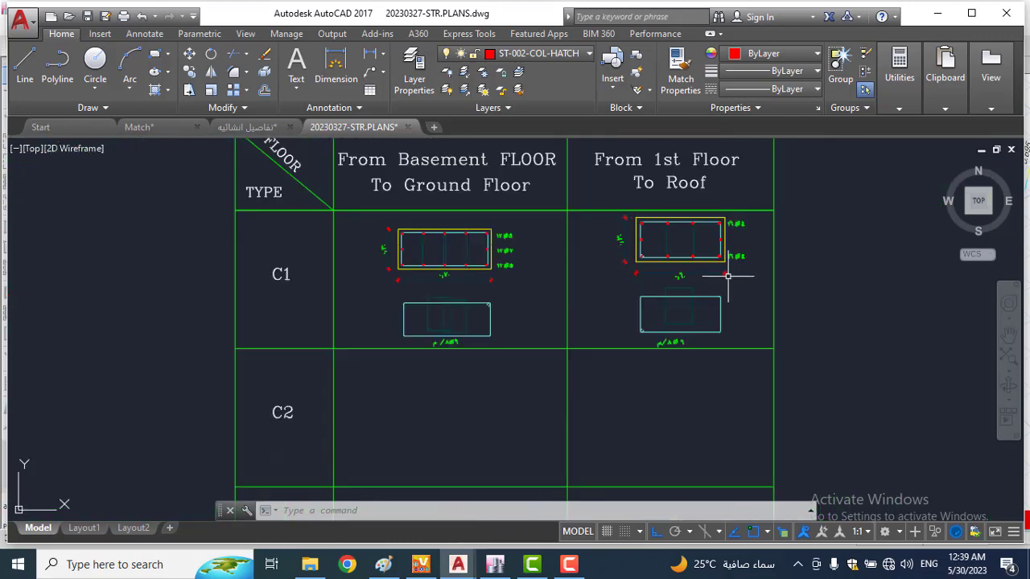
pyautogui.scroll(-8, 698, 282)
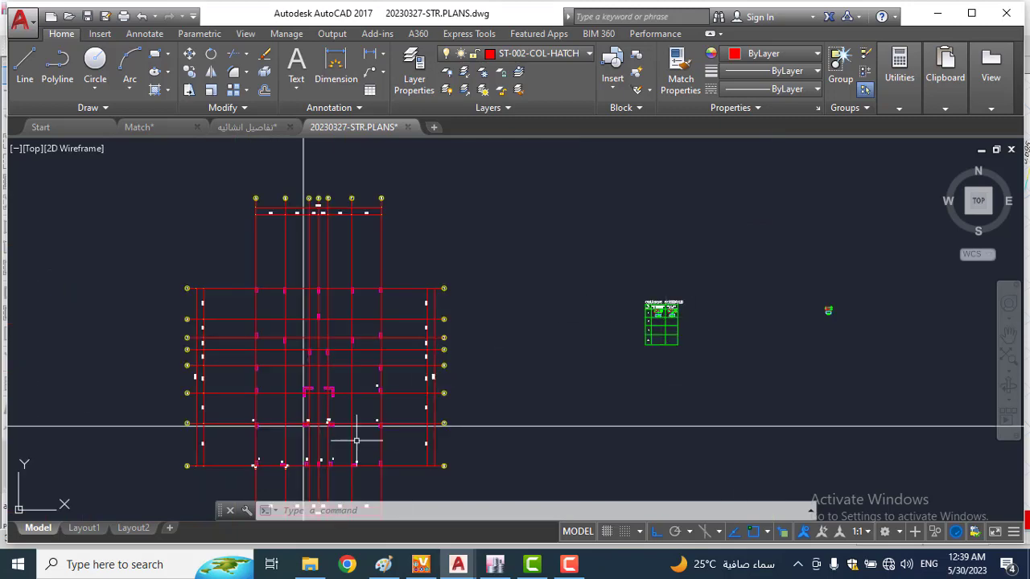
pyautogui.scroll(8, 356, 441)
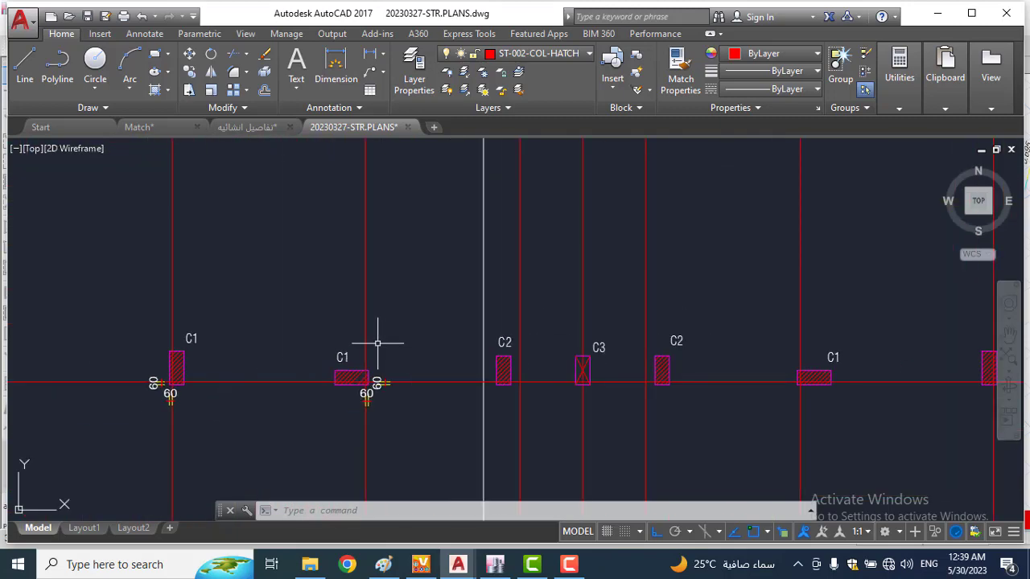
pyautogui.scroll(-4, 337, 373)
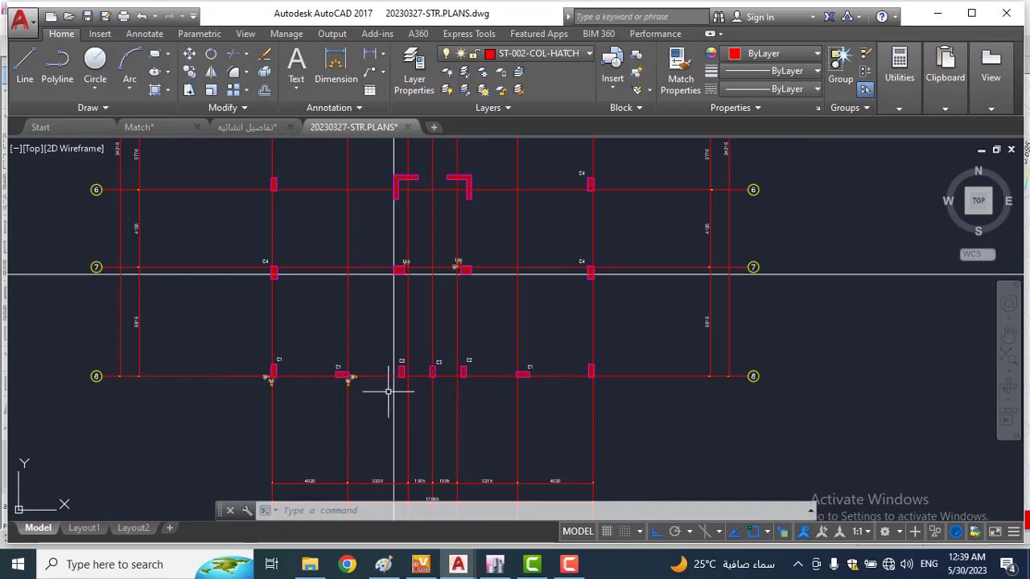
pyautogui.scroll(4, 388, 392)
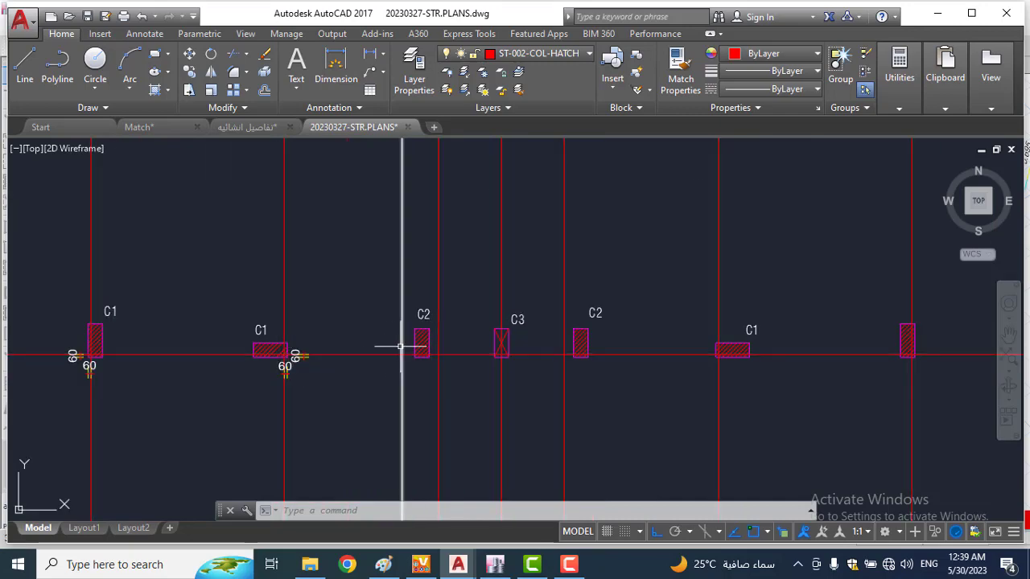
pyautogui.scroll(-5, 571, 315)
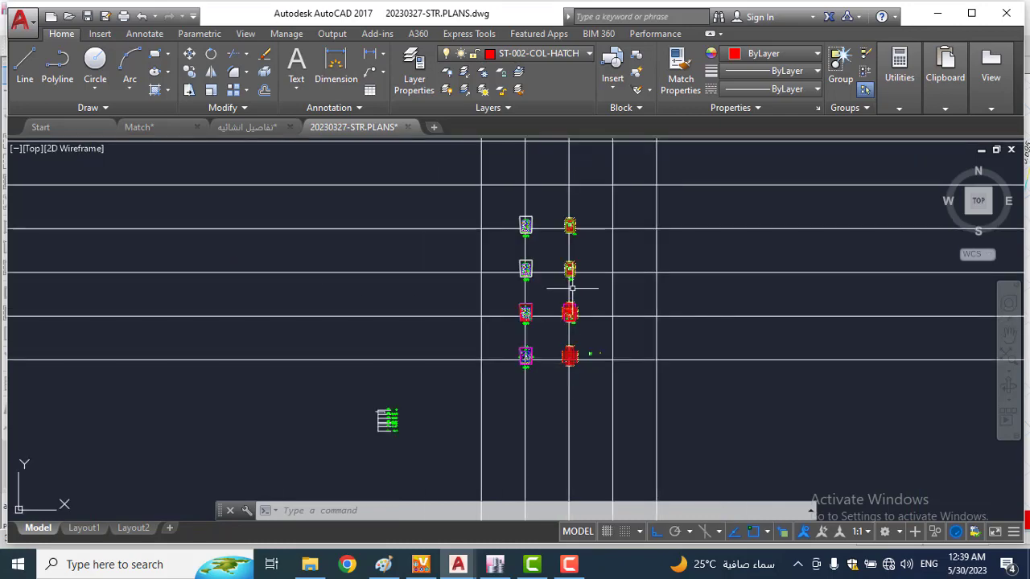
pyautogui.scroll(3, 572, 285)
pyautogui.scroll(3, 572, 207)
pyautogui.scroll(3, 546, 291)
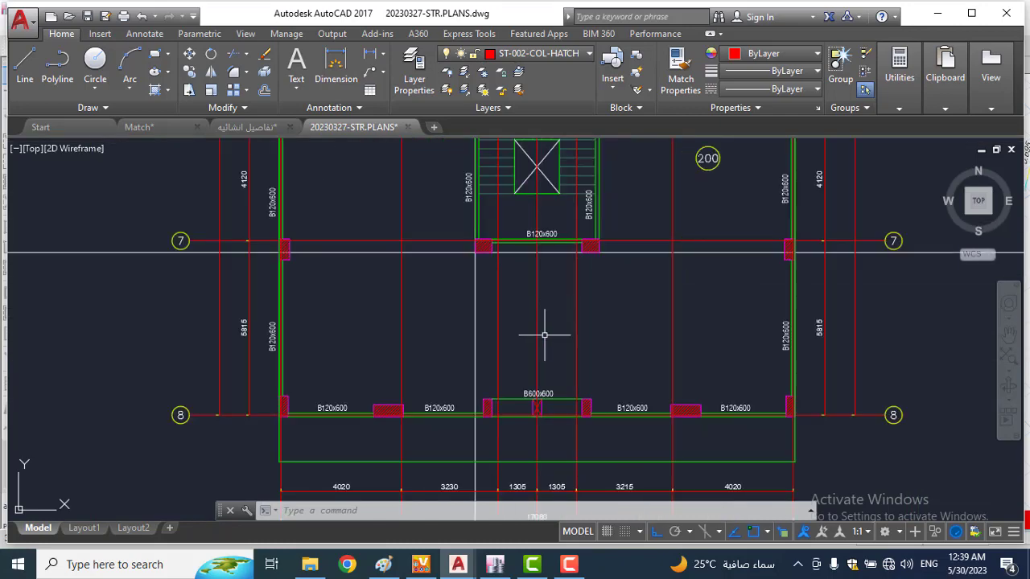
pyautogui.scroll(-3, 545, 337)
pyautogui.scroll(-5, 563, 269)
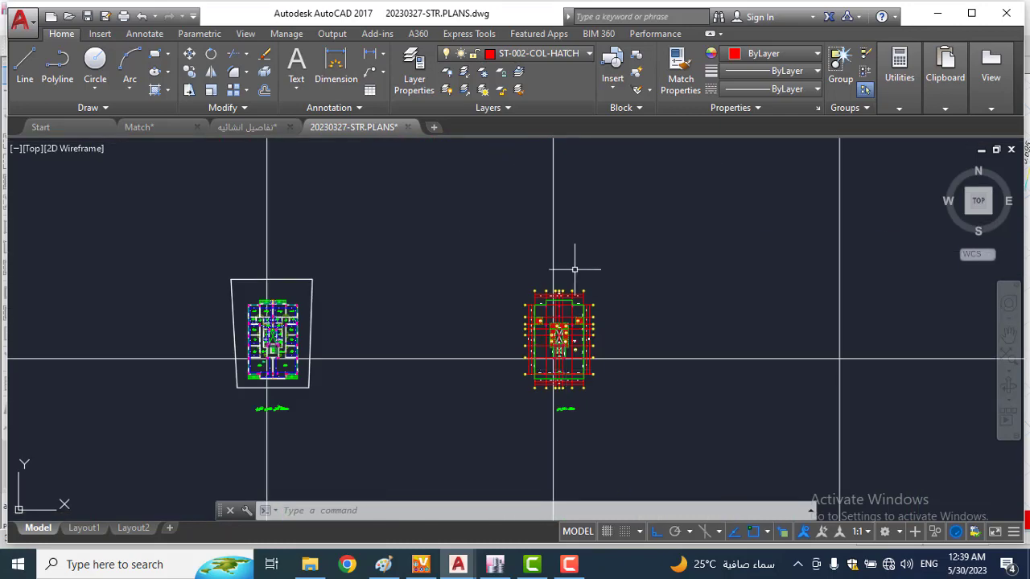
pyautogui.scroll(4, 579, 284)
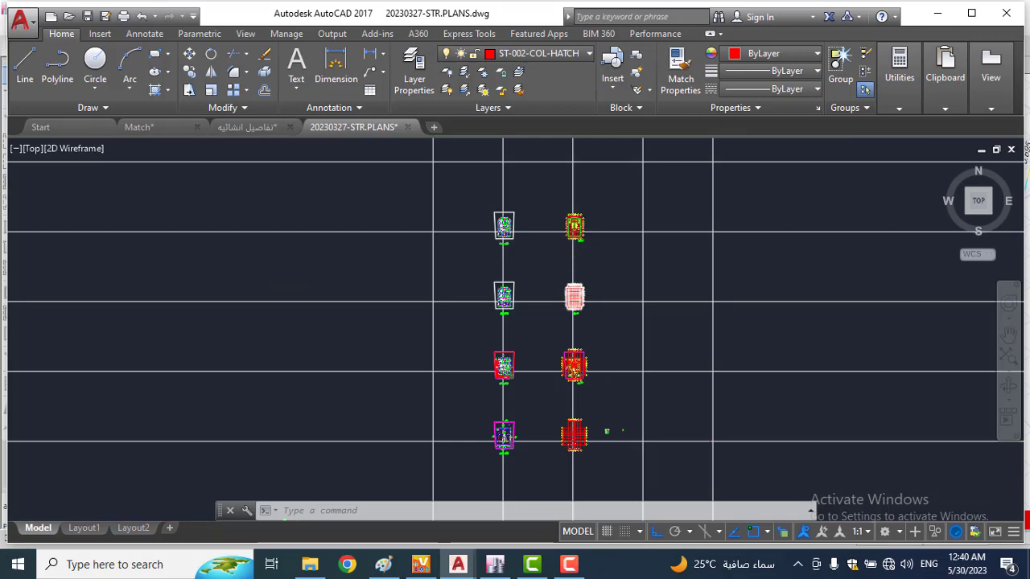
pyautogui.scroll(-4, 581, 294)
pyautogui.scroll(-3, 584, 294)
pyautogui.scroll(5, 580, 297)
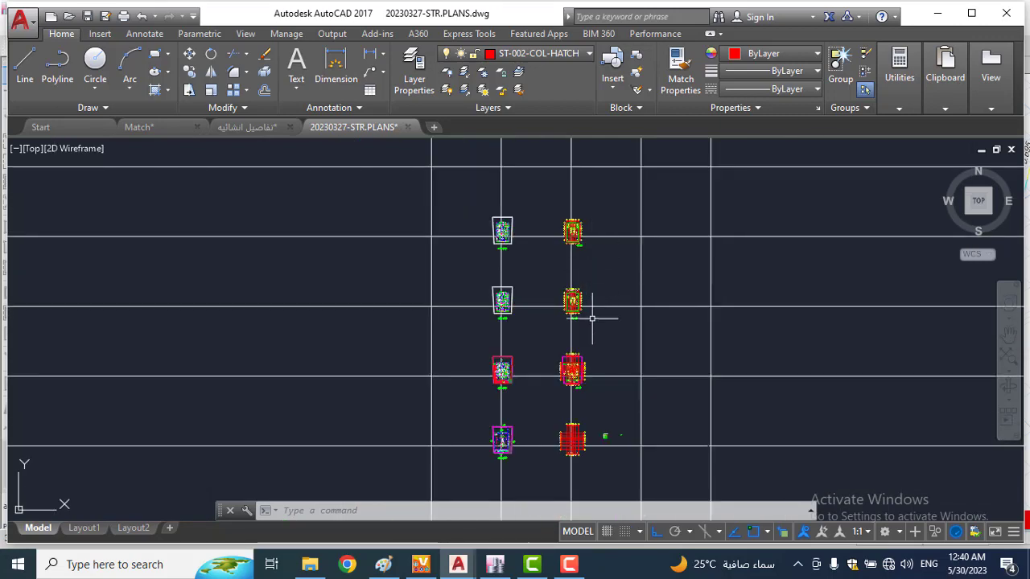
# Step: Copy the 0.70 section block from the C1 row straight down into the C2 cell under "From Basement FLOOR To Ground Floor"
pyautogui.moveTo(595, 364); pyautogui.dragTo(555, 229, button='middle')
pyautogui.scroll(4, 566, 331)
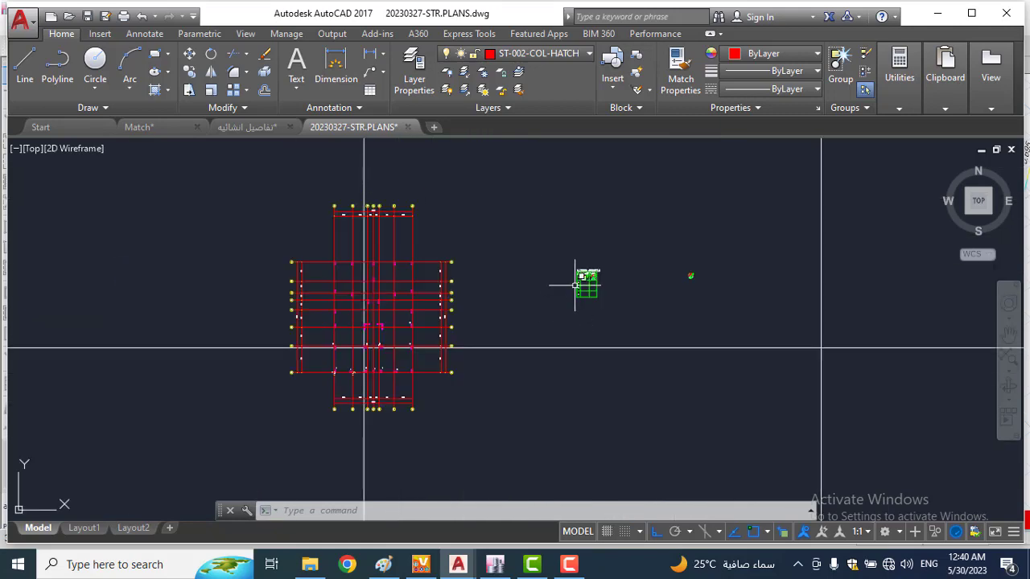
pyautogui.scroll(3, 574, 285)
pyautogui.scroll(3, 614, 276)
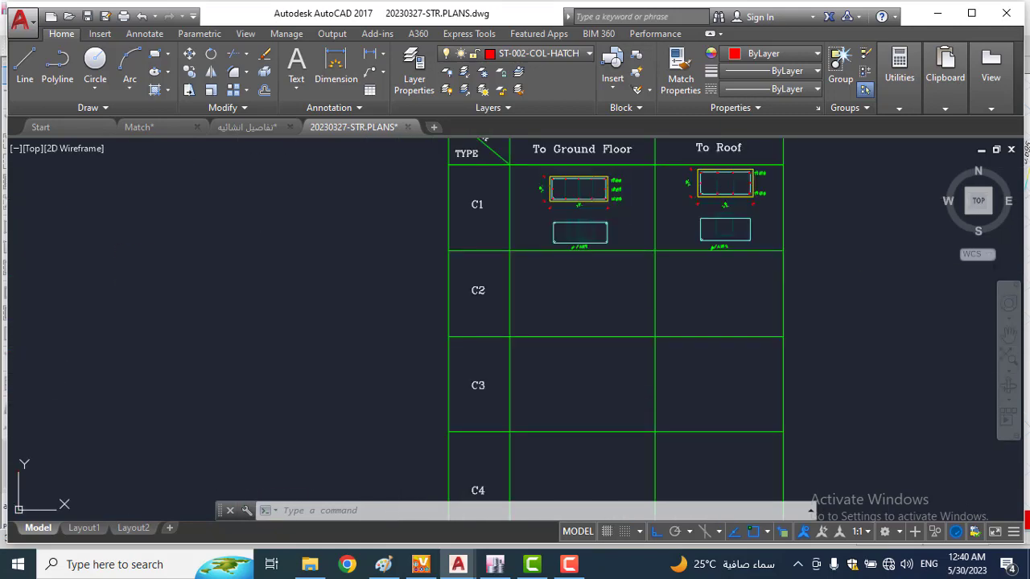
pyautogui.click(609, 224)
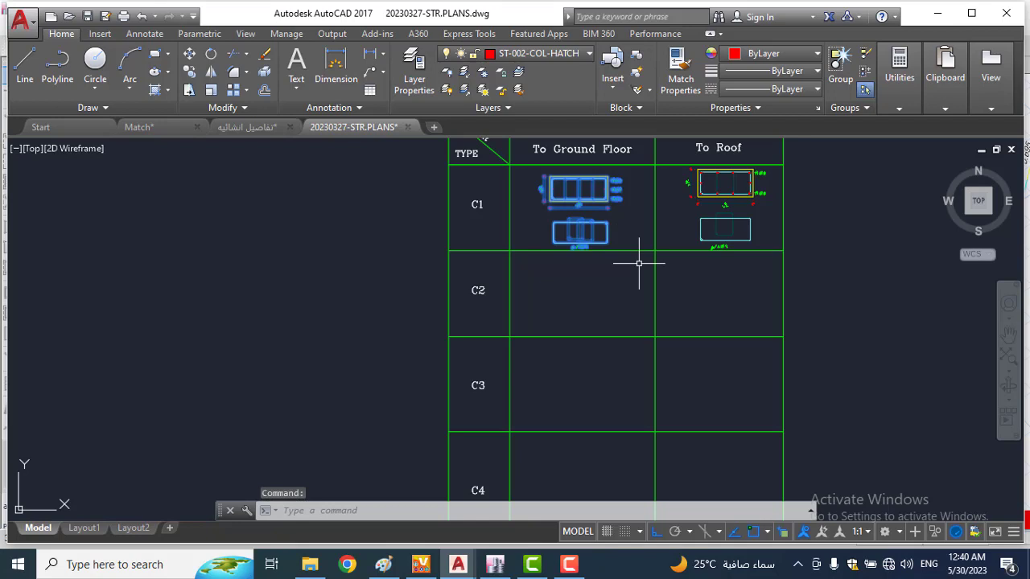
pyautogui.write('co')
pyautogui.press('Return')
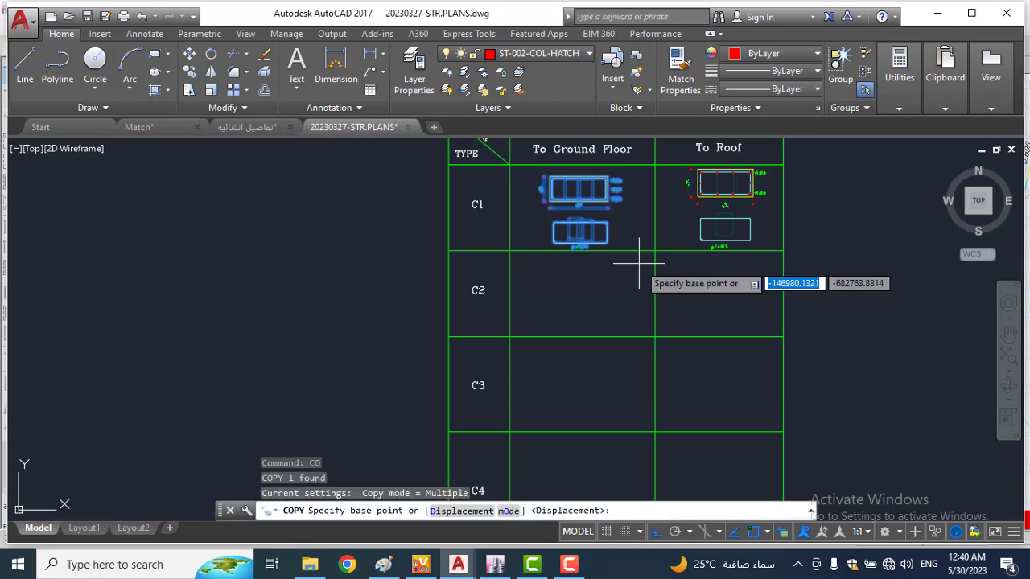
pyautogui.click(656, 265)
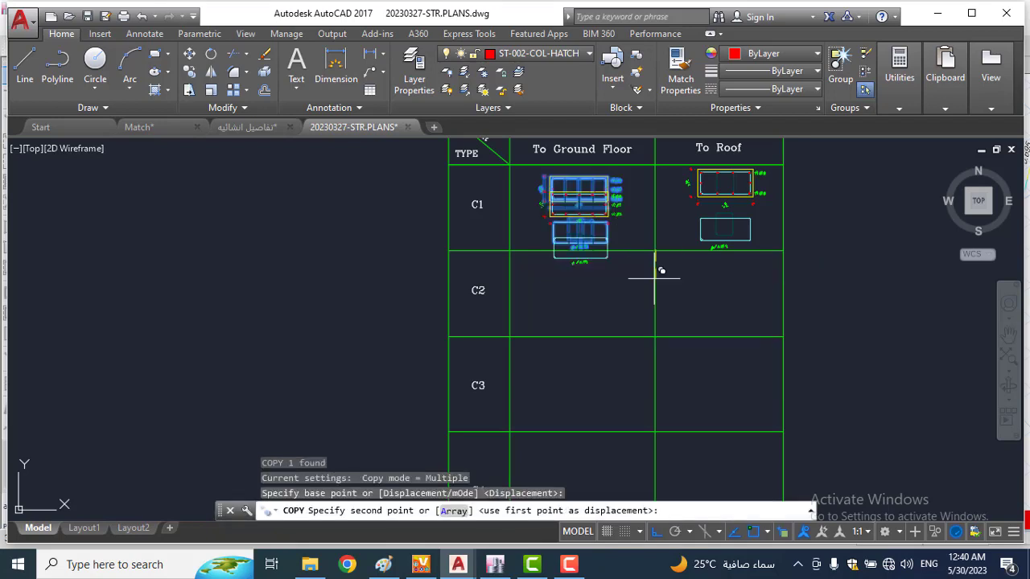
pyautogui.click(657, 330)
pyautogui.press('Escape')
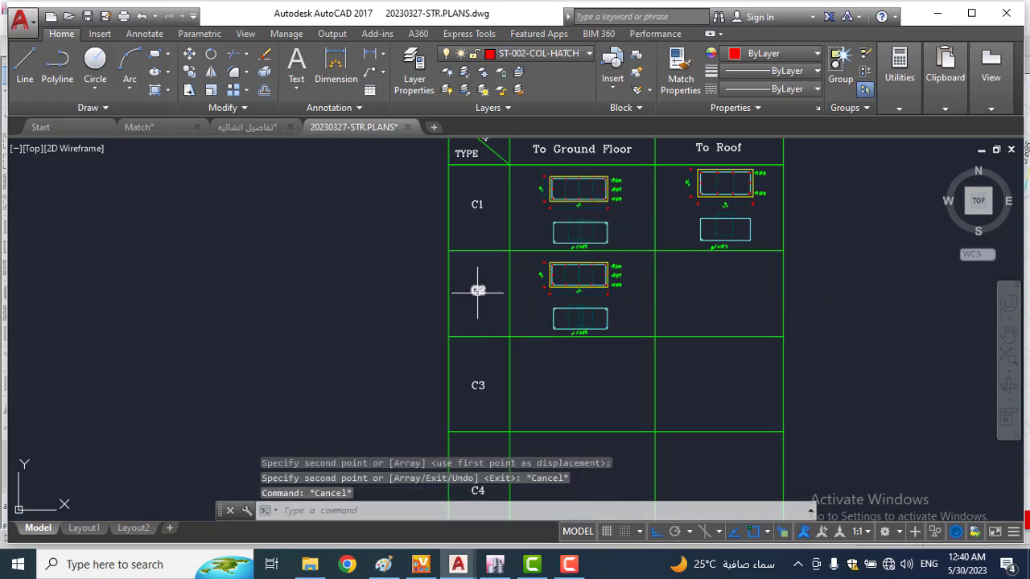
# Step: Draw a short horizontal line in the middle of the C2 cell under "From 1st Floor To Roof" to mark it empty
pyautogui.click(25, 64)
pyautogui.click(704, 298)
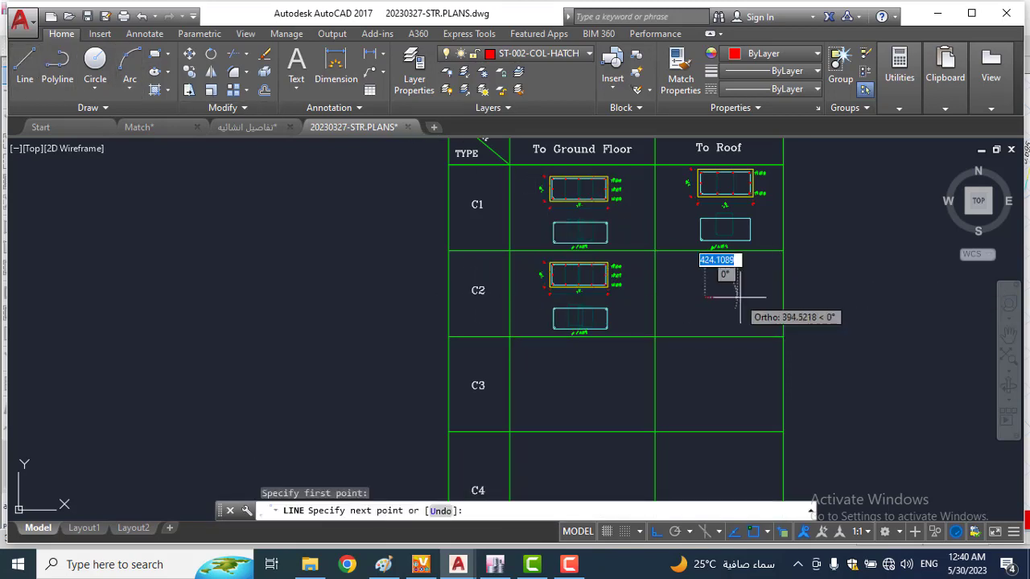
pyautogui.click(745, 297)
pyautogui.press('Escape')
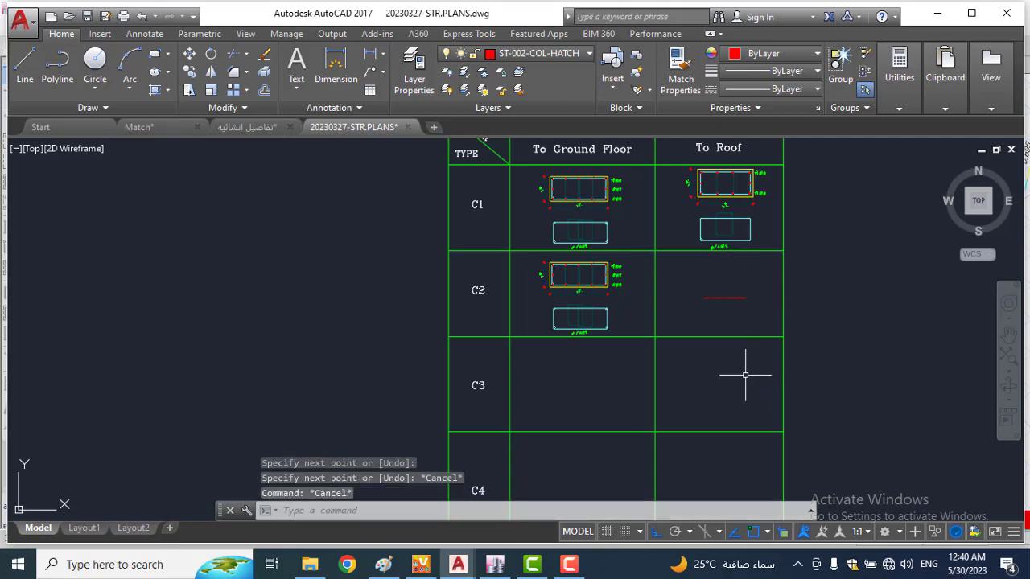
# Step: Examine the columns on axes 7 and 8 in the columns plan and ground floor roof plan, checking types C2, C3 and C4
pyautogui.scroll(-5, 736, 364)
pyautogui.scroll(8, 954, 305)
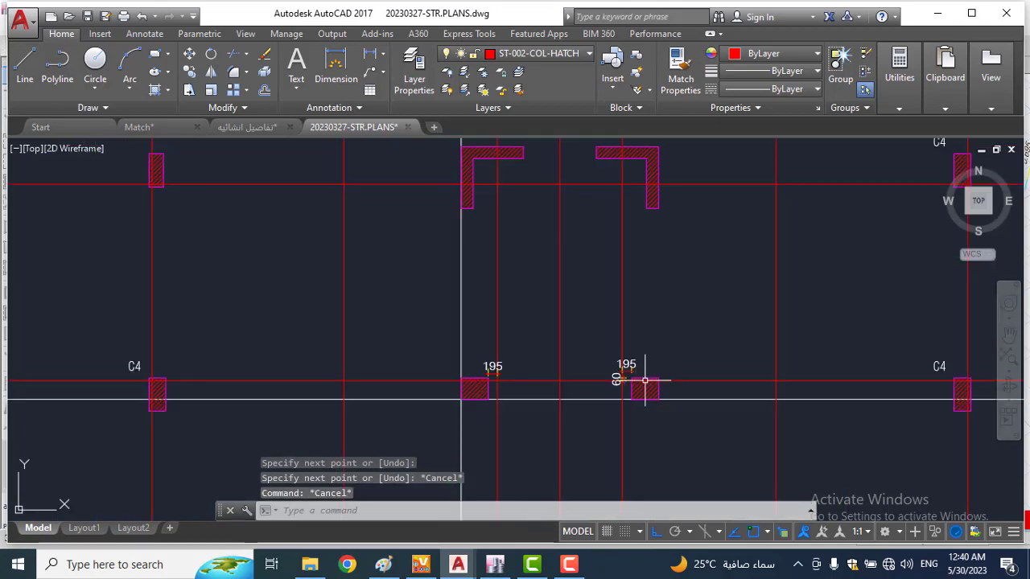
pyautogui.scroll(-6, 621, 372)
pyautogui.scroll(6, 791, 349)
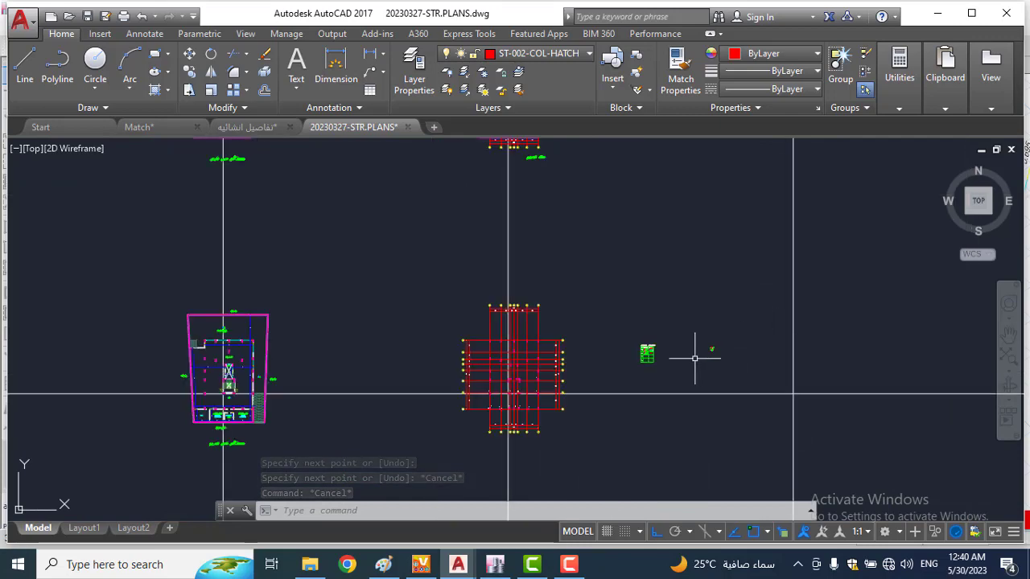
pyautogui.scroll(-8, 694, 351)
pyautogui.scroll(10, 563, 364)
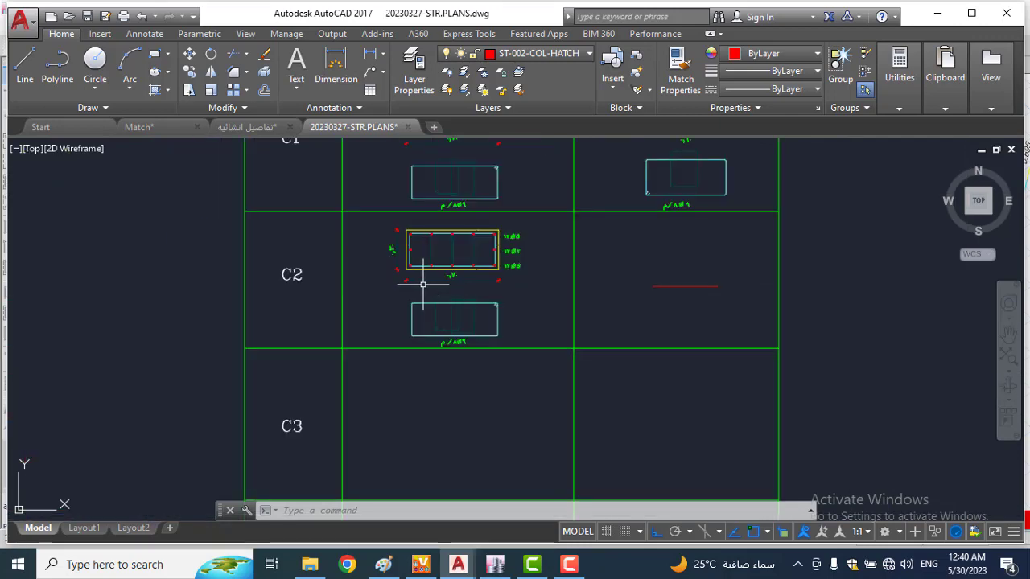
pyautogui.scroll(-10, 508, 298)
pyautogui.moveTo(417, 370); pyautogui.dragTo(806, 358, button='middle')
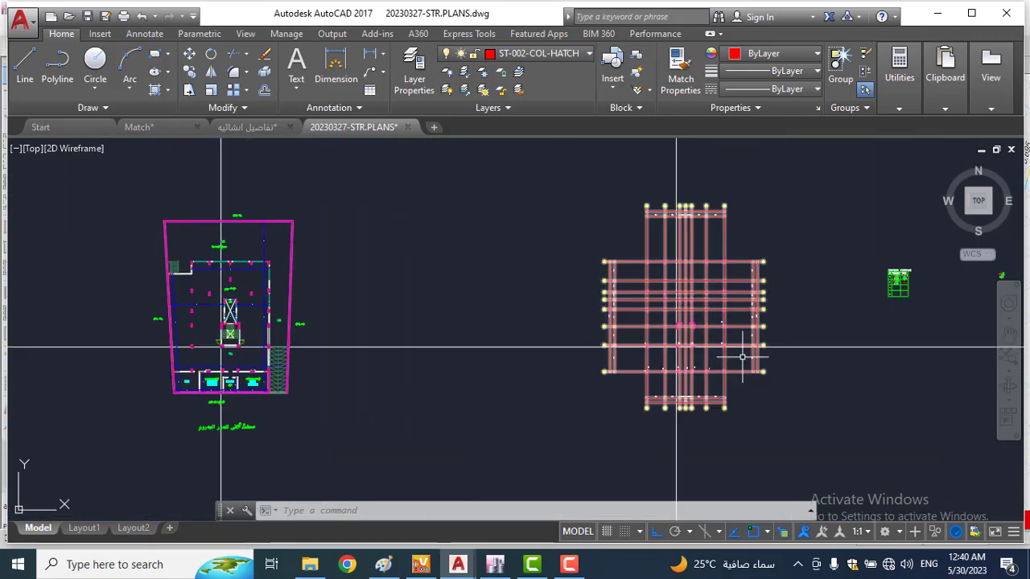
pyautogui.scroll(-2, 539, 363)
pyautogui.scroll(8, 571, 294)
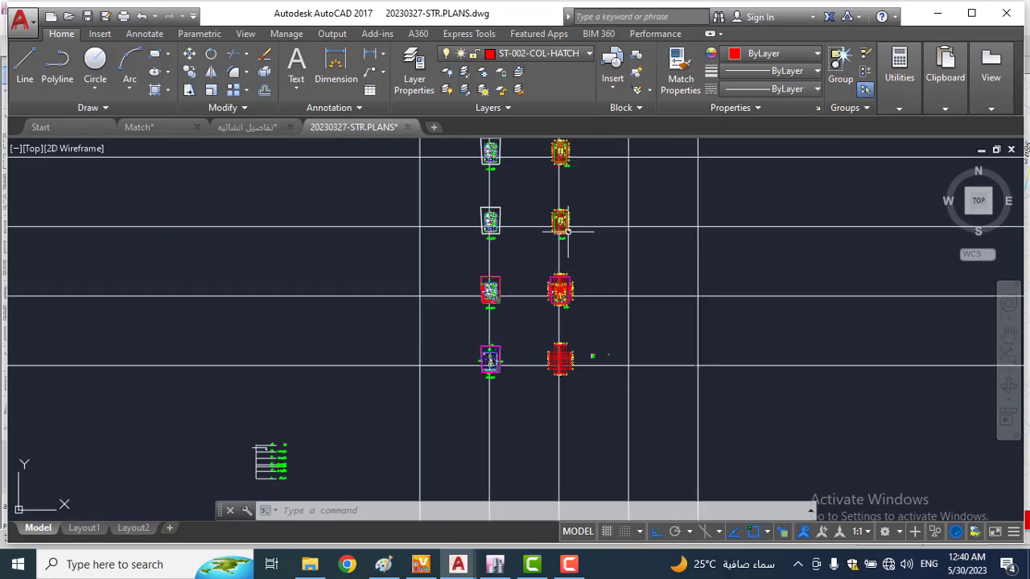
pyautogui.scroll(8, 552, 356)
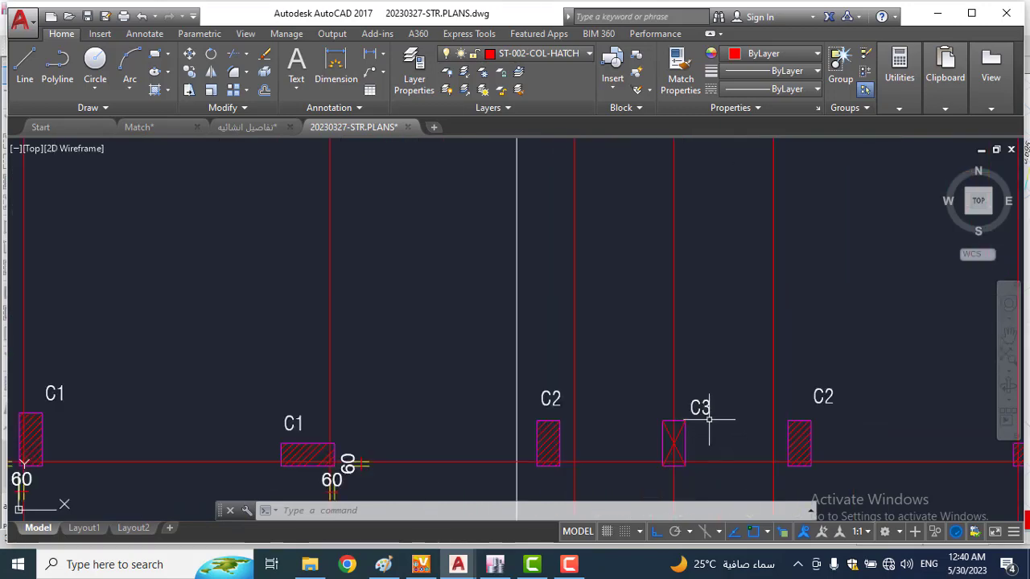
pyautogui.scroll(-5, 642, 471)
pyautogui.scroll(-4, 648, 304)
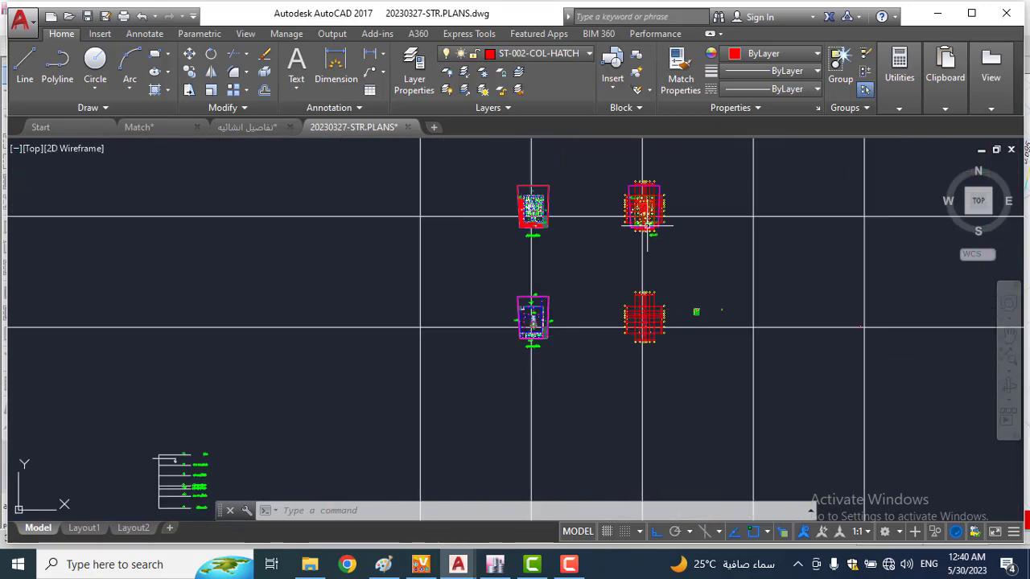
pyautogui.moveTo(652, 209); pyautogui.dragTo(630, 453, button='middle')
pyautogui.scroll(8, 630, 297)
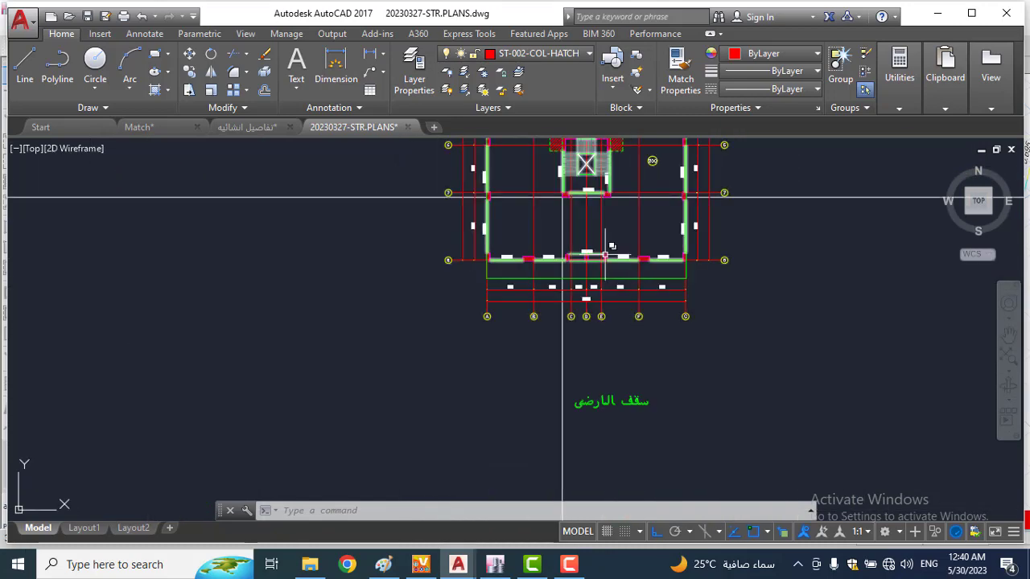
# Step: Copy the C2 column detail in the From Basement FLOOR To Ground Floor column of the columns schedule
pyautogui.scroll(-5, 576, 349)
pyautogui.moveTo(609, 164); pyautogui.dragTo(617, 246, button='middle')
pyautogui.scroll(1, 616, 246)
pyautogui.scroll(-7, 571, 243)
pyautogui.scroll(2, 594, 310)
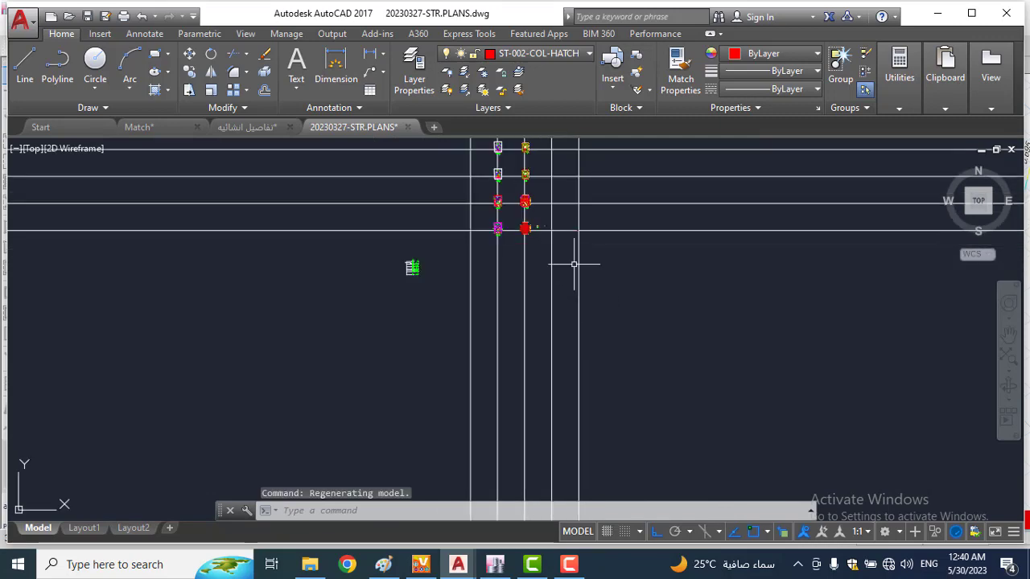
pyautogui.scroll(4, 553, 234)
pyautogui.scroll(4, 457, 200)
pyautogui.scroll(4, 494, 191)
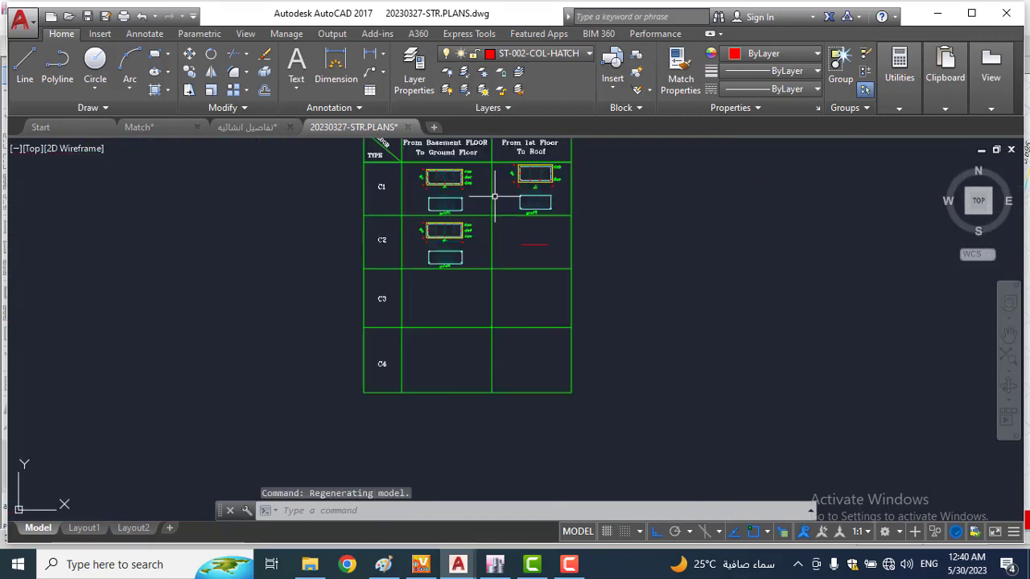
pyautogui.scroll(3, 441, 232)
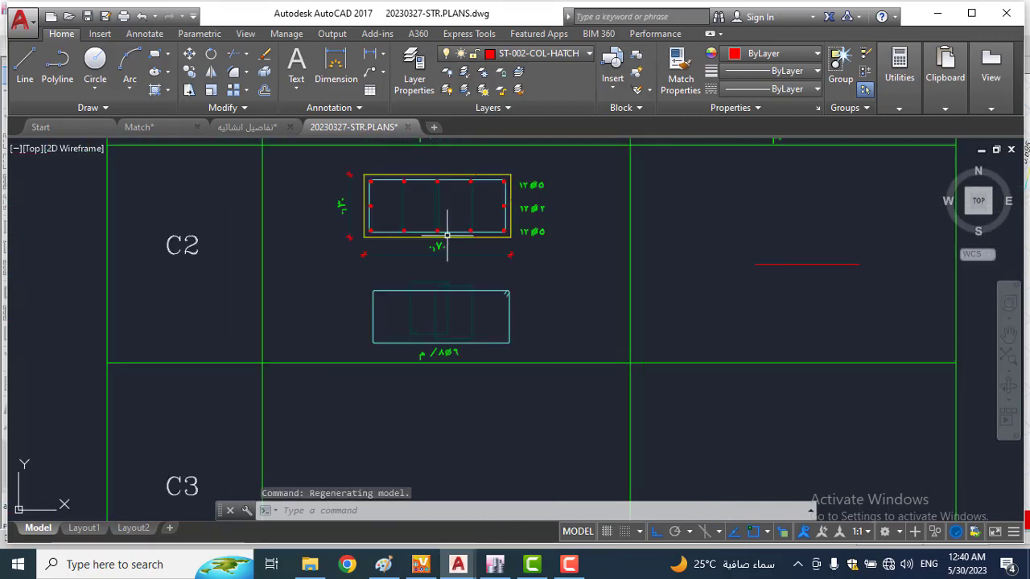
pyautogui.click(492, 235)
pyautogui.hotkey('ctrl', 'c')
# Step: Paste the copied column detail into the C3 row's From 1st Floor To Roof cell
pyautogui.scroll(-5, 467, 290)
pyautogui.scroll(4, 483, 311)
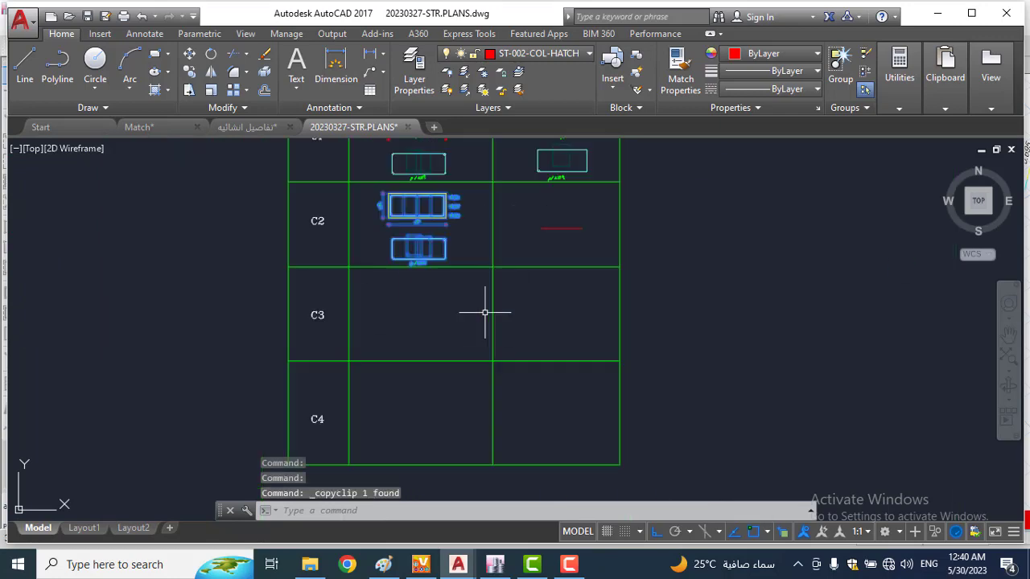
pyautogui.hotkey('ctrl', 'v')
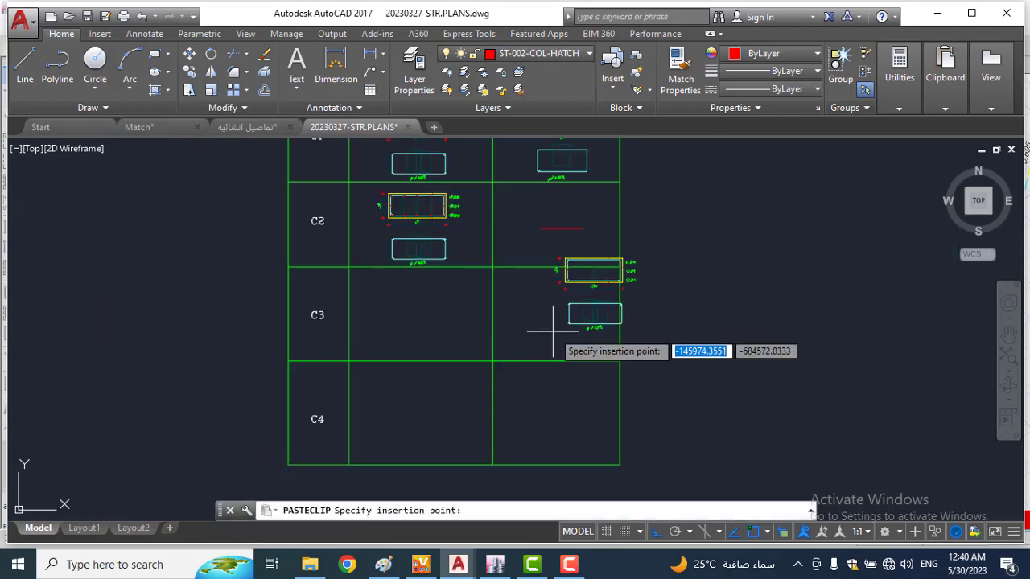
pyautogui.click(510, 357)
pyautogui.scroll(2, 531, 338)
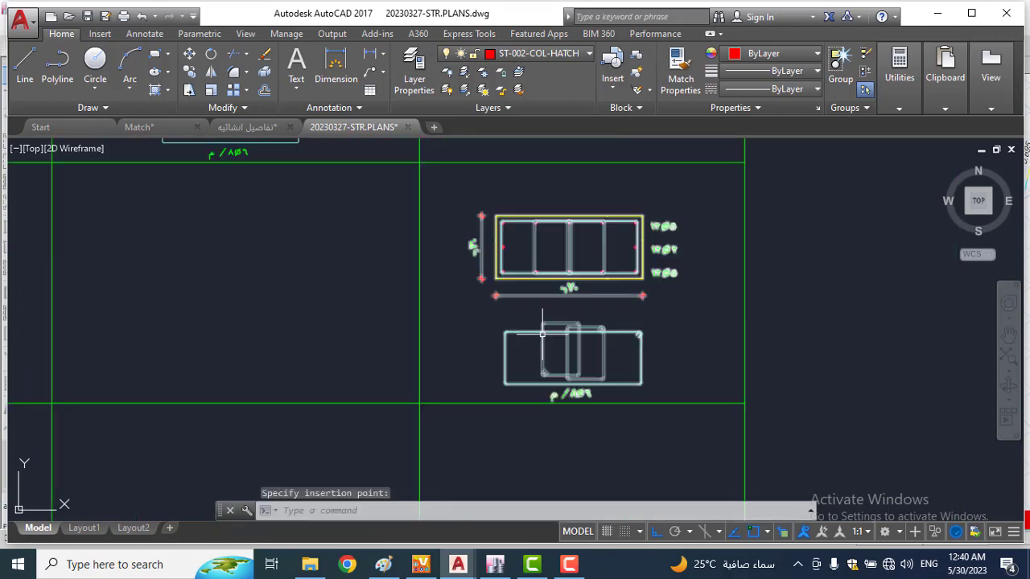
# Step: Draw a short horizontal line in the C3 row's From Basement FLOOR To Ground Floor cell to mark it empty
pyautogui.scroll(-4, 579, 346)
pyautogui.scroll(8, 574, 243)
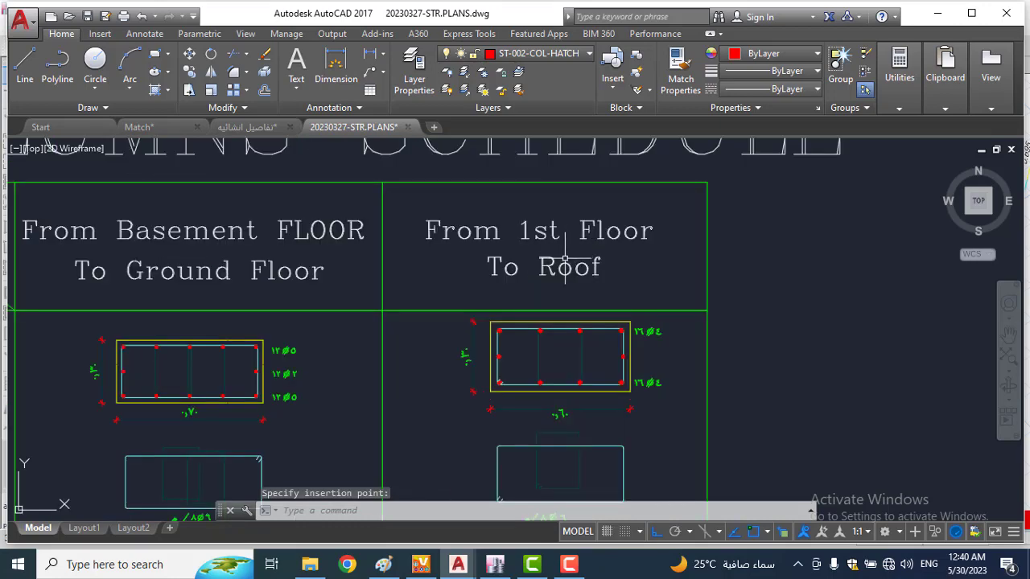
pyautogui.scroll(-6, 586, 256)
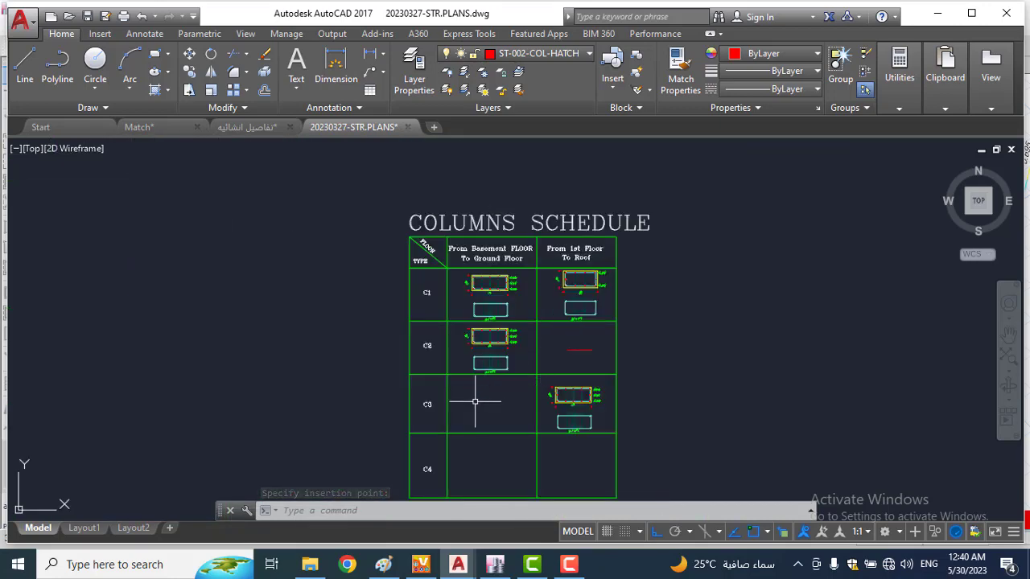
pyautogui.scroll(5, 478, 259)
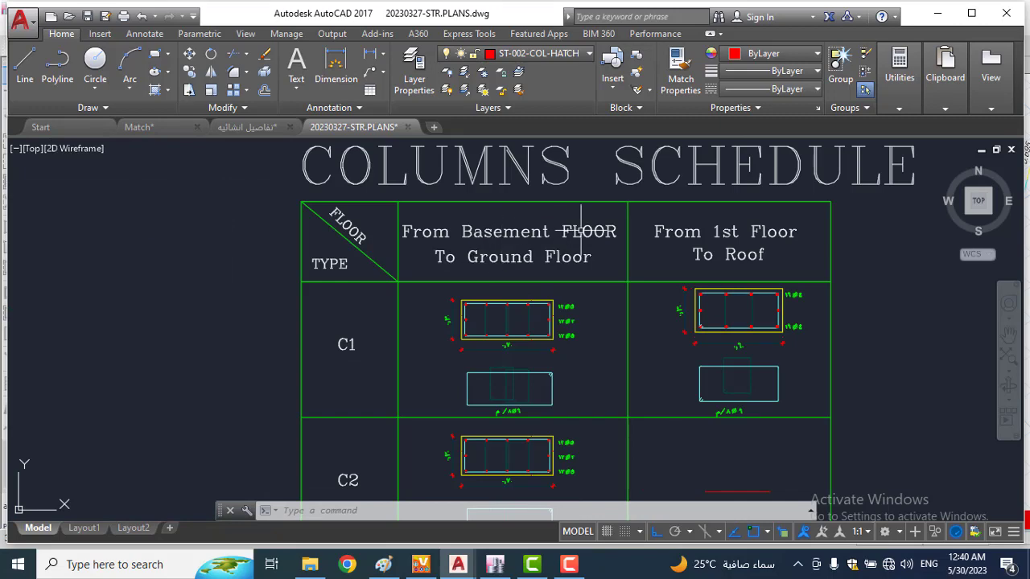
pyautogui.scroll(-6, 507, 266)
pyautogui.scroll(2, 505, 331)
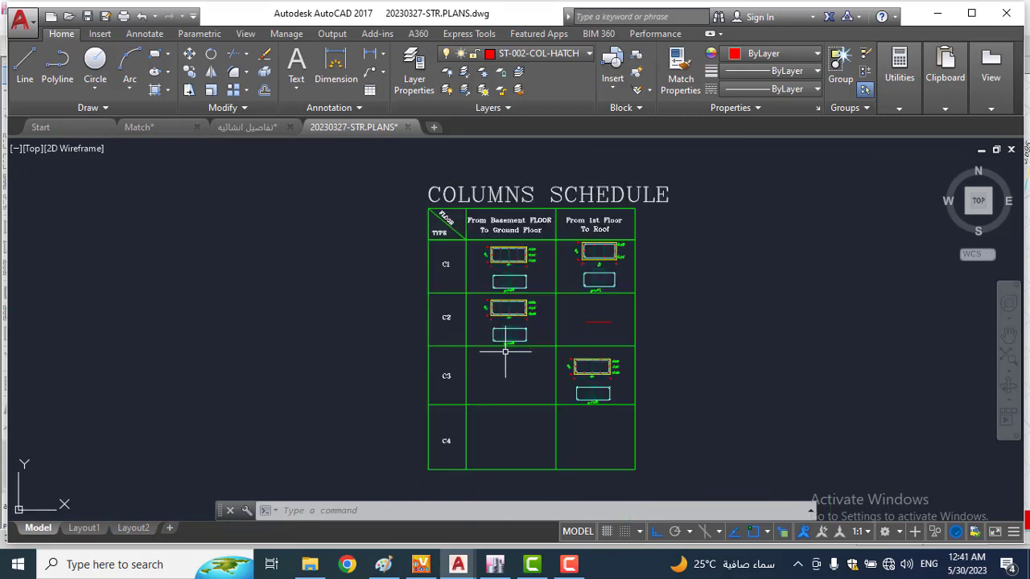
pyautogui.write('l')
pyautogui.press('Return')
pyautogui.scroll(2, 499, 375)
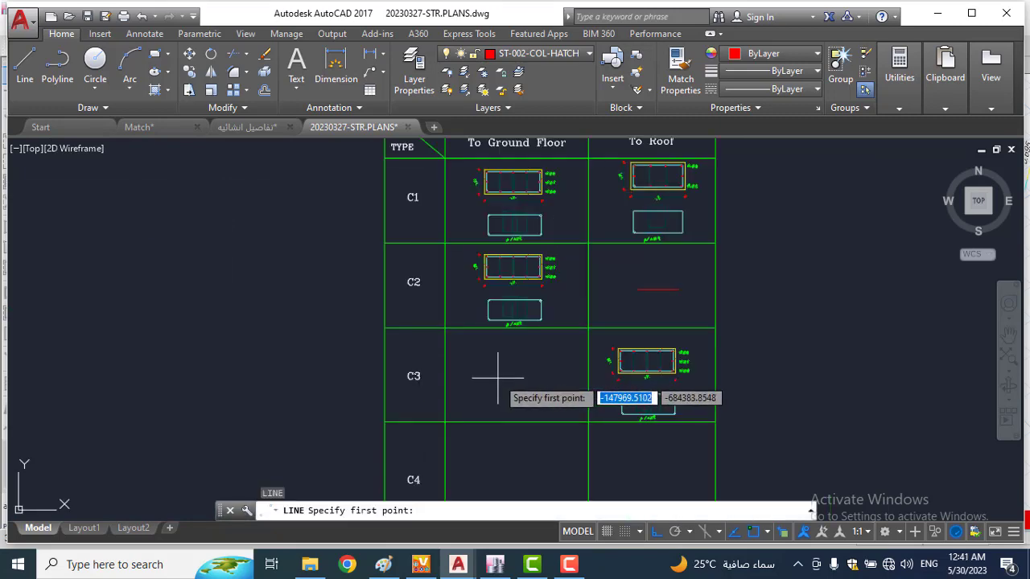
pyautogui.click(498, 378)
pyautogui.click(547, 383)
pyautogui.press('Escape')
# Step: Check the column labels on the columns plan around grid lines 6 and 7
pyautogui.moveTo(552, 400); pyautogui.dragTo(526, 296, button='middle')
pyautogui.scroll(-8, 526, 321)
pyautogui.scroll(7, 283, 415)
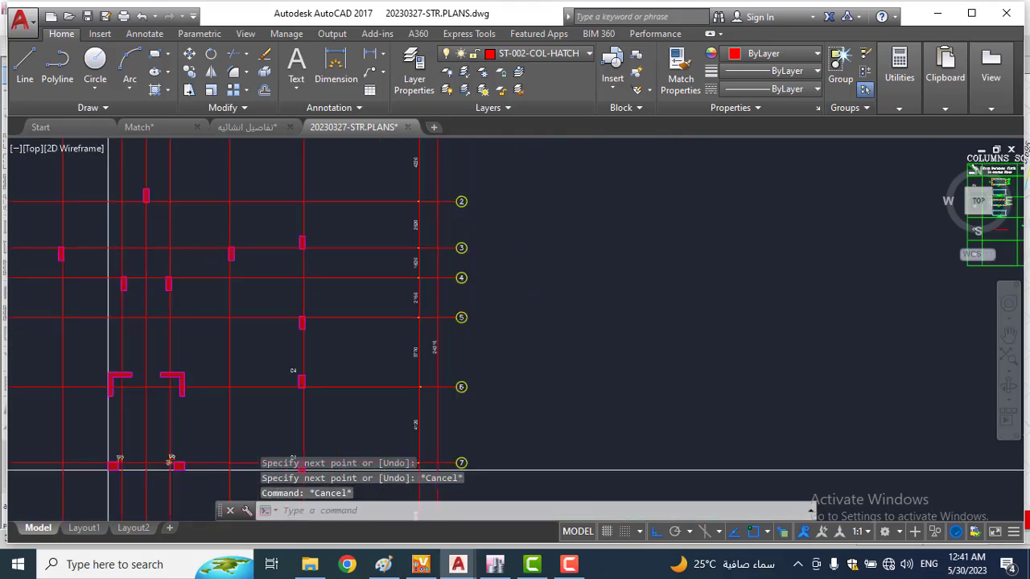
pyautogui.scroll(-5, 316, 343)
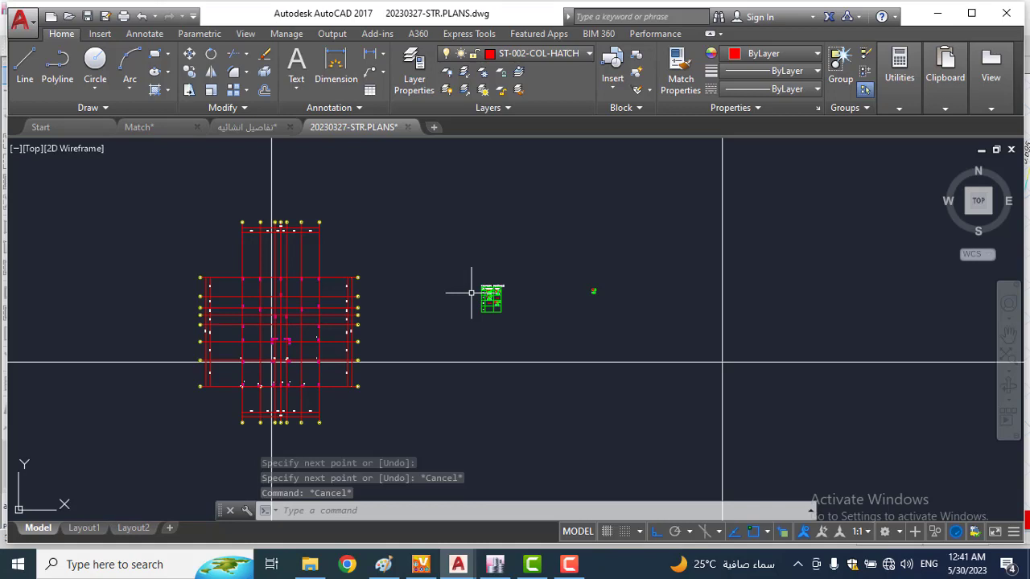
pyautogui.click(625, 145)
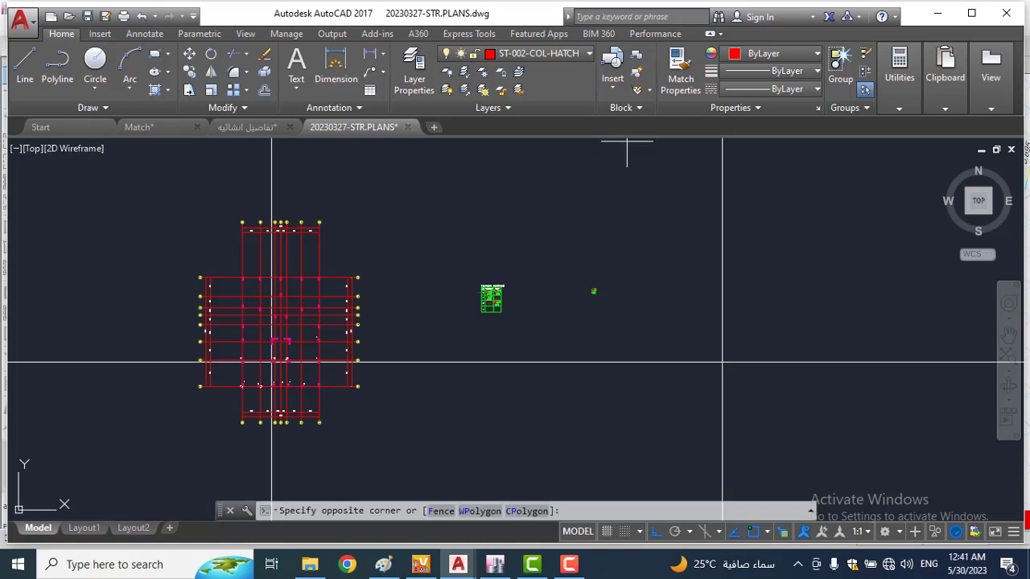
# Step: Switch to the تفاصيل انشائيه drawing and examine the 0.35 row of column details for the 0.70 × 0.35 sections
pyautogui.click(250, 134)
pyautogui.scroll(-6, 289, 198)
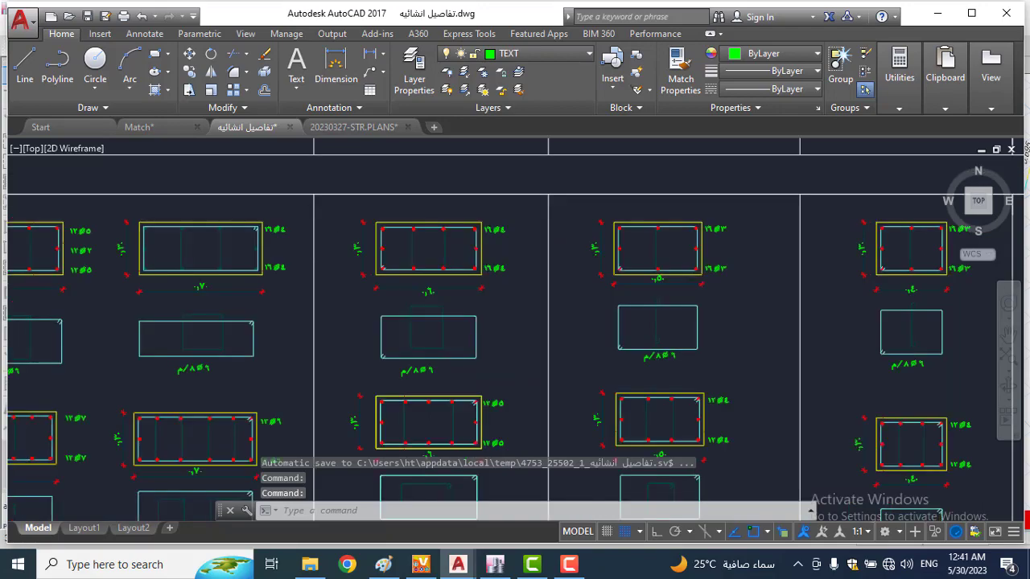
pyautogui.moveTo(603, 348); pyautogui.dragTo(604, 184, button='middle')
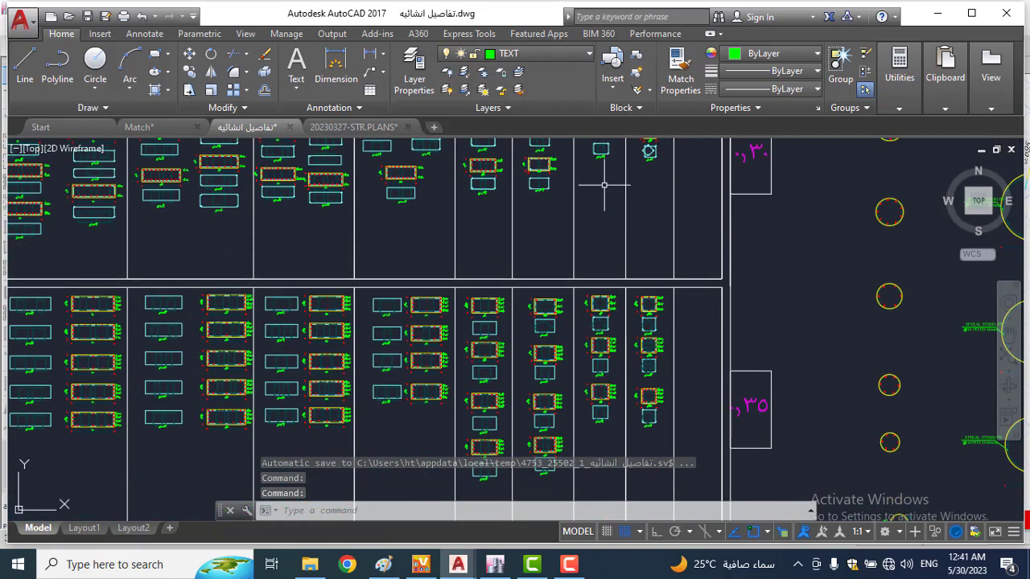
pyautogui.moveTo(617, 314); pyautogui.dragTo(684, 261, button='middle')
pyautogui.scroll(-1, 556, 276)
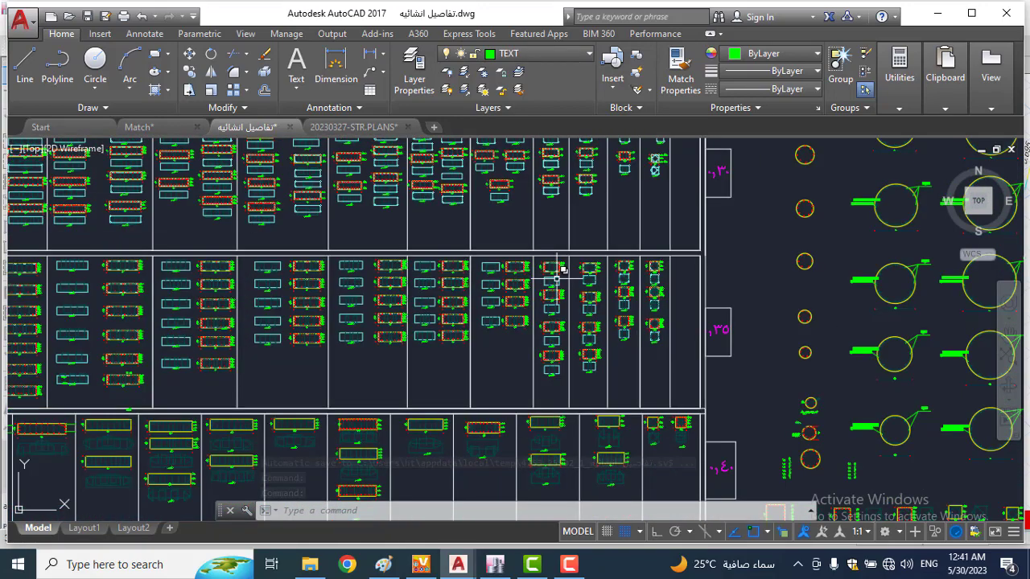
pyautogui.scroll(4, 556, 275)
pyautogui.scroll(3, 537, 260)
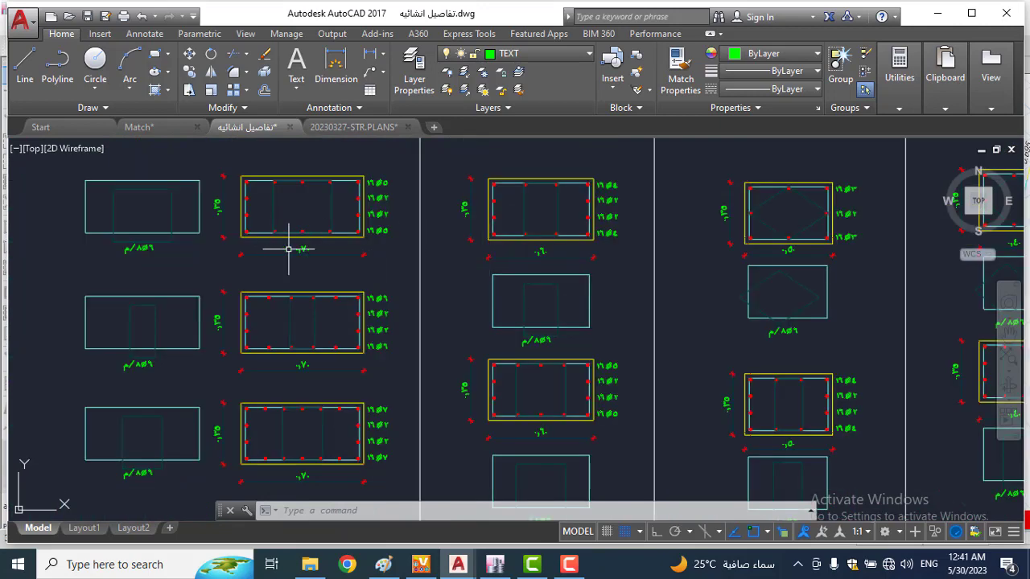
pyautogui.scroll(1, 271, 232)
pyautogui.scroll(1, 271, 232)
pyautogui.moveTo(271, 233)
pyautogui.mouseDown(button='middle')
pyautogui.moveTo(347, 331)
pyautogui.moveTo(481, 291)
pyautogui.mouseUp(button='middle')
pyautogui.scroll(-2, 473, 265)
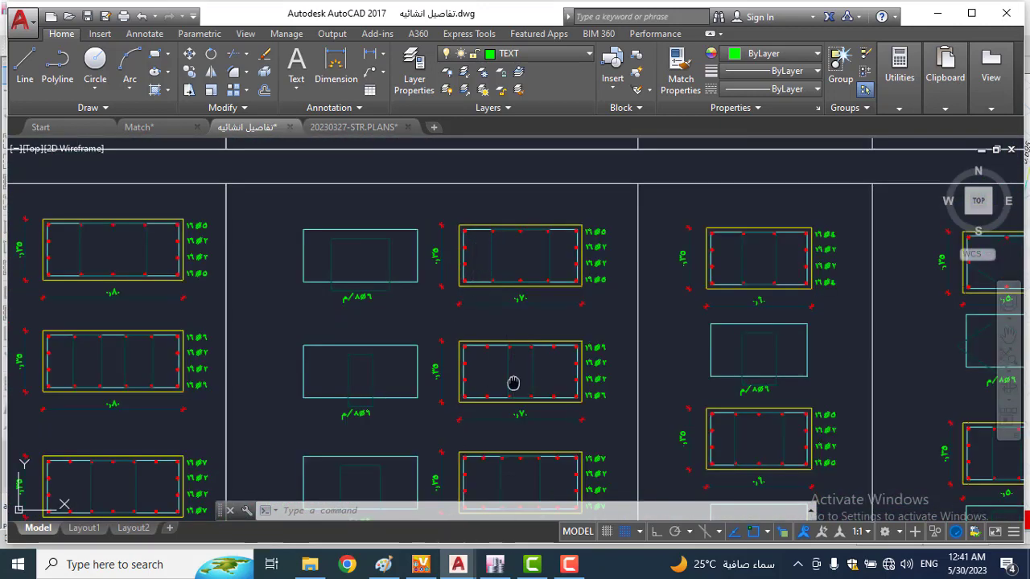
pyautogui.moveTo(513, 383); pyautogui.dragTo(501, 218, button='middle')
pyautogui.moveTo(527, 374)
pyautogui.mouseDown(button='middle')
pyautogui.moveTo(522, 177)
pyautogui.moveTo(510, 476)
pyautogui.mouseUp(button='middle')
pyautogui.scroll(5, 511, 428)
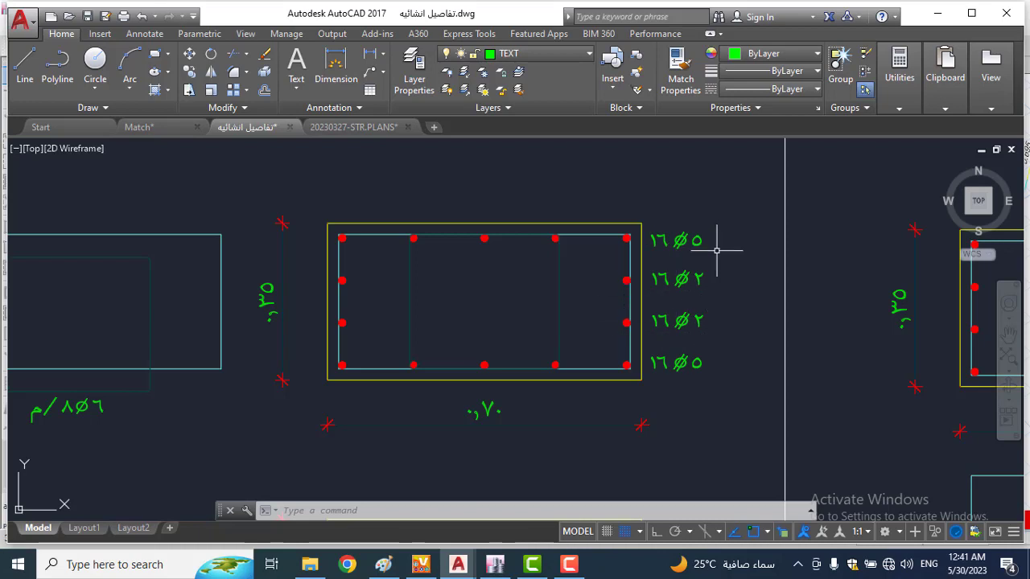
pyautogui.scroll(-2, 731, 190)
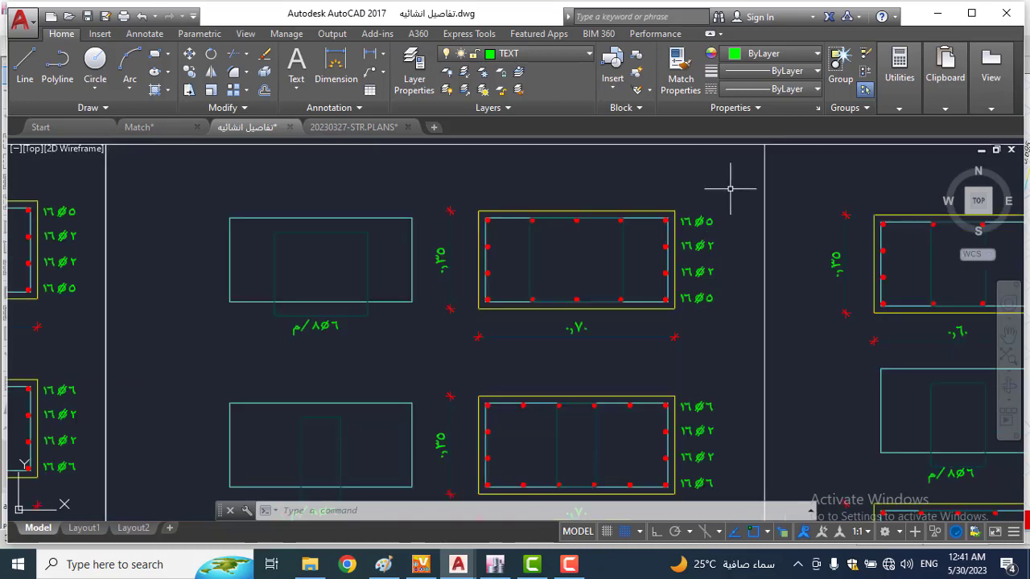
# Step: Copy the uppermost 0.70 × 0.35 column section together with its stirrup detail and labels
pyautogui.click(730, 190)
pyautogui.scroll(-2, 551, 231)
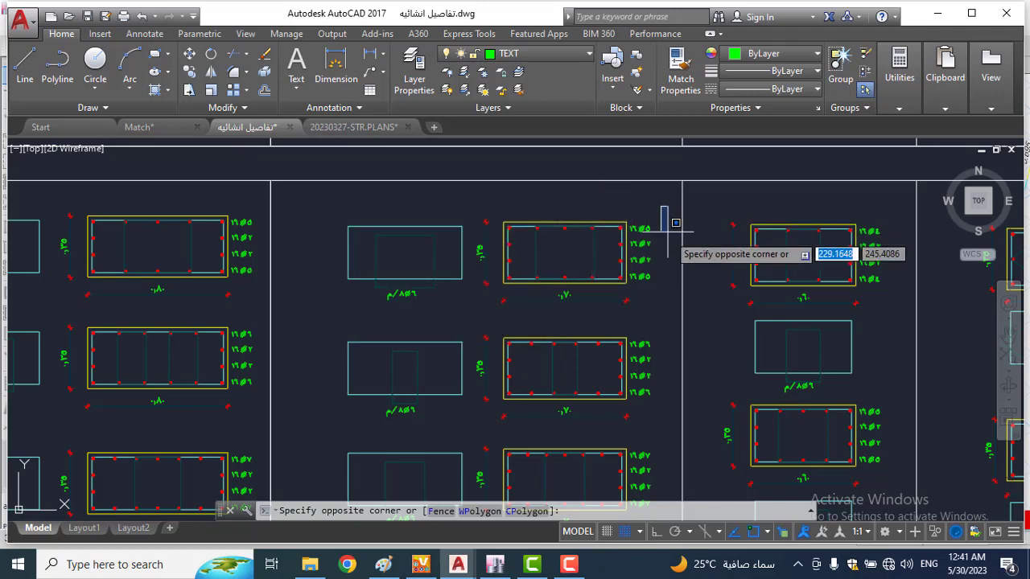
pyautogui.scroll(2, 676, 314)
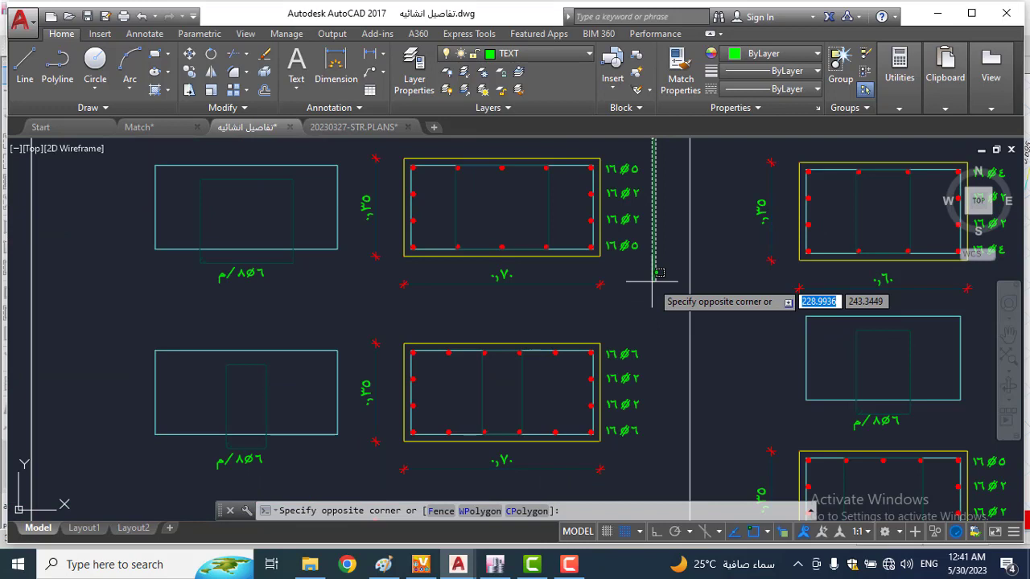
pyautogui.click(119, 302)
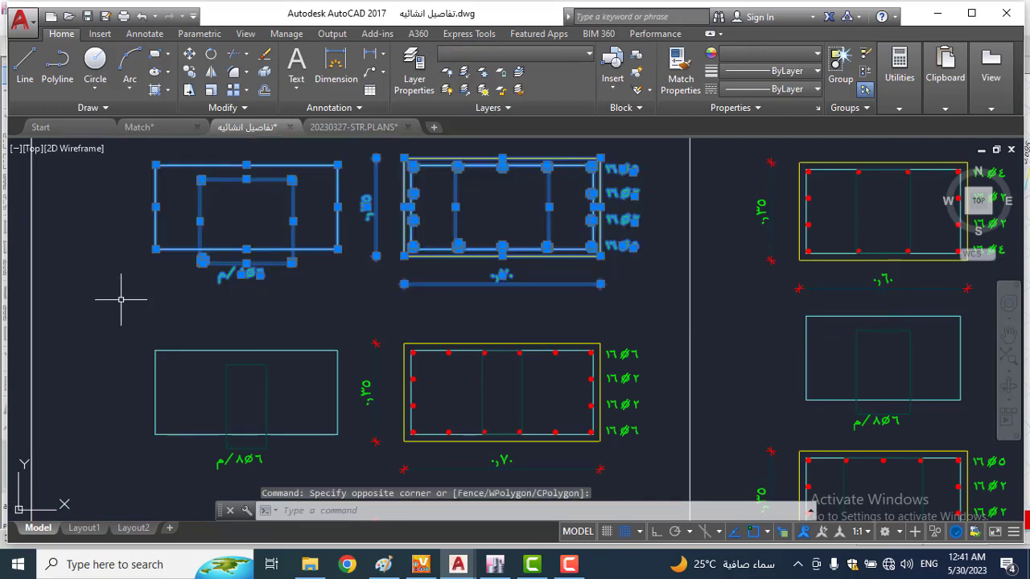
pyautogui.hotkey('ctrl', 'c')
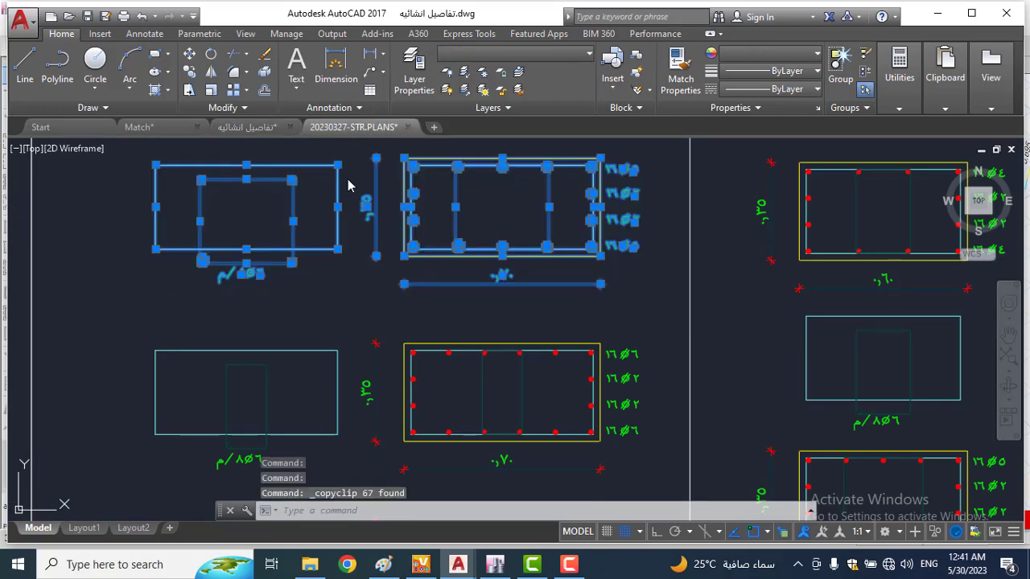
# Step: Switch to the 20230327-STR.PLANS drawing and paste the copied detail in the C4 row's From Basement FLOOR To Ground Floor cell
pyautogui.click(354, 127)
pyautogui.scroll(10, 475, 300)
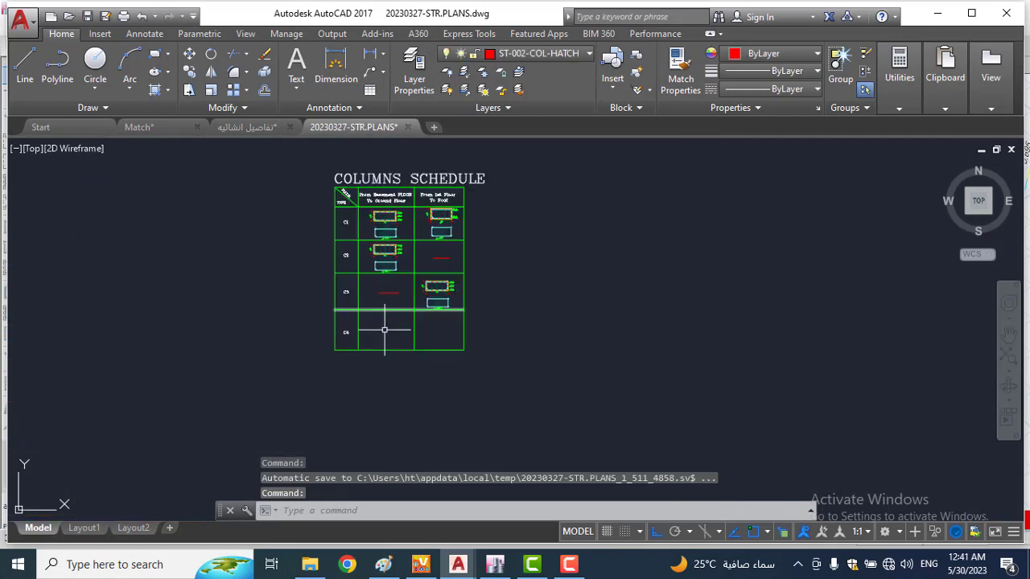
pyautogui.hotkey('ctrl', 'v')
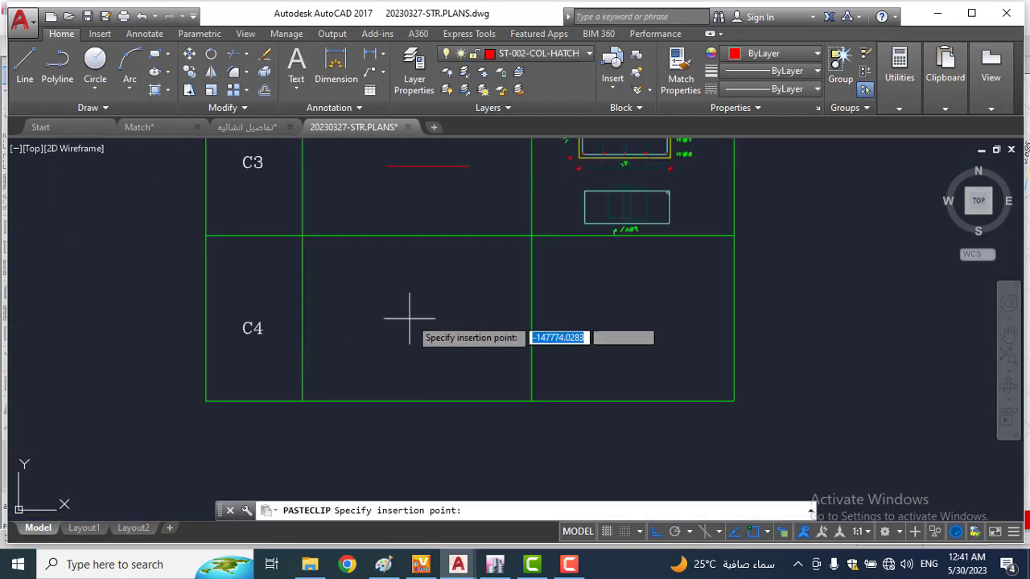
pyautogui.scroll(-10, 419, 314)
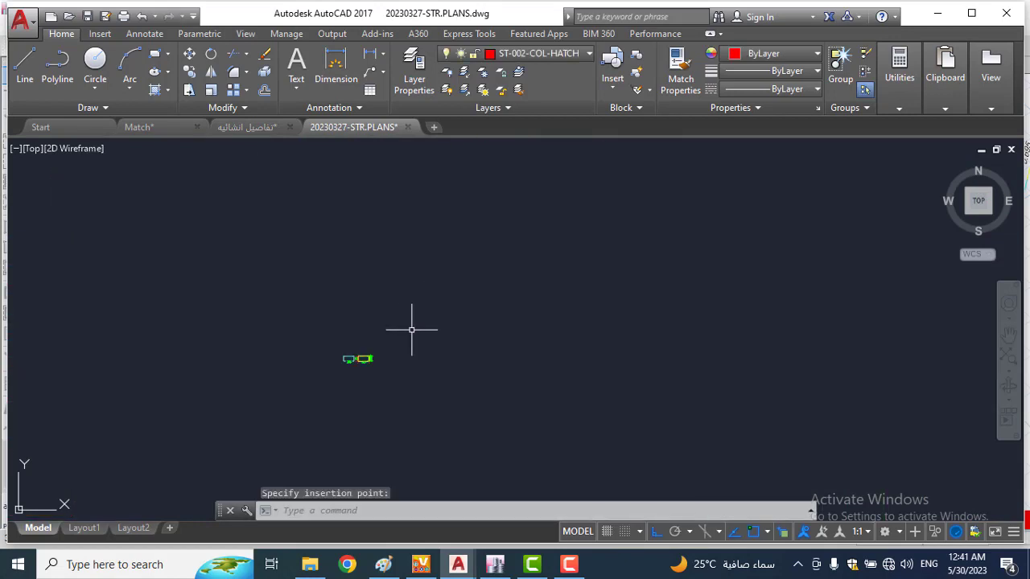
# Step: Convert all objects of the pasted column detail into a block named c111
pyautogui.click(411, 329)
pyautogui.moveTo(409, 324); pyautogui.dragTo(321, 373)
pyautogui.press('Return')
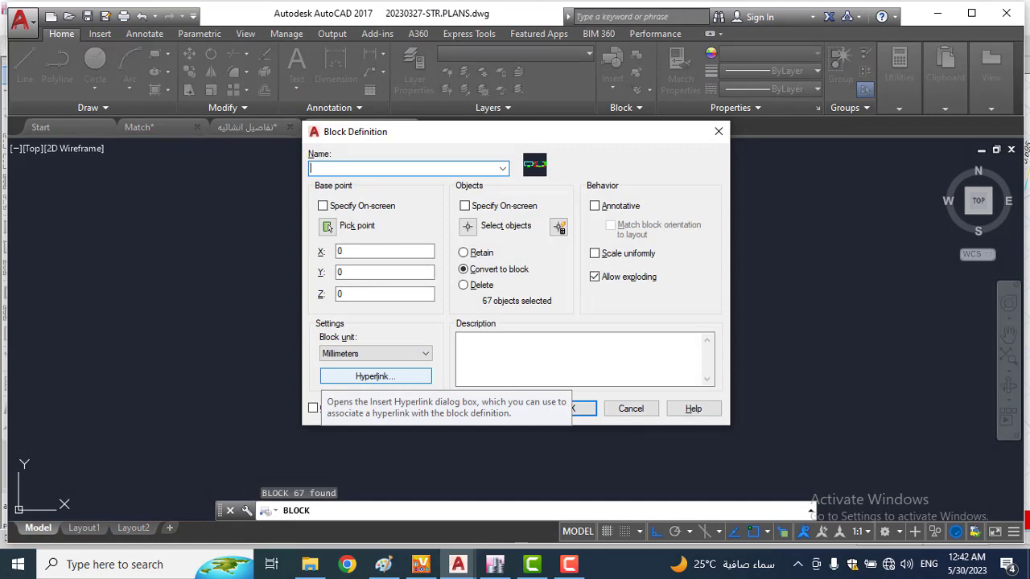
pyautogui.write('c111')
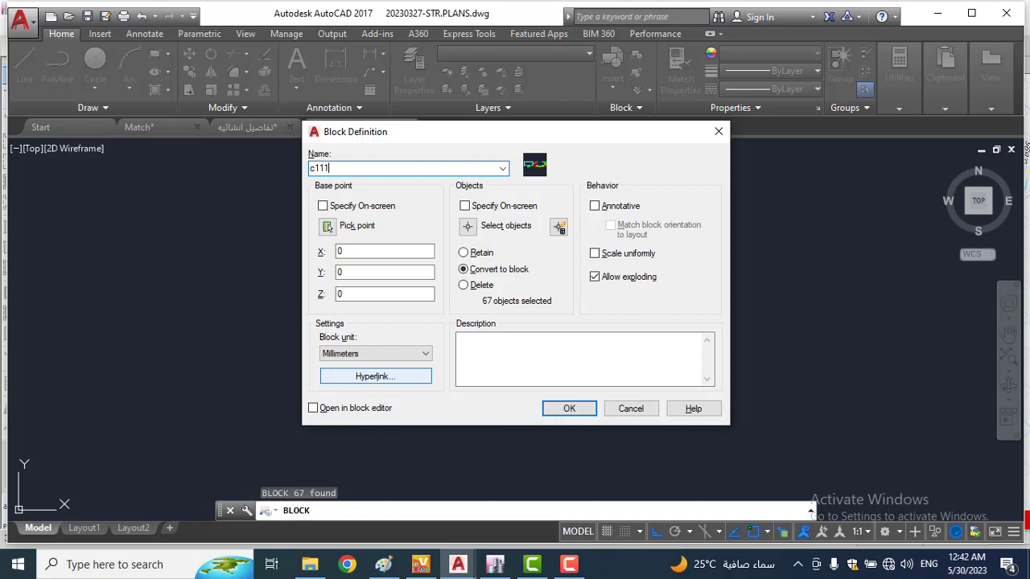
pyautogui.press('Return')
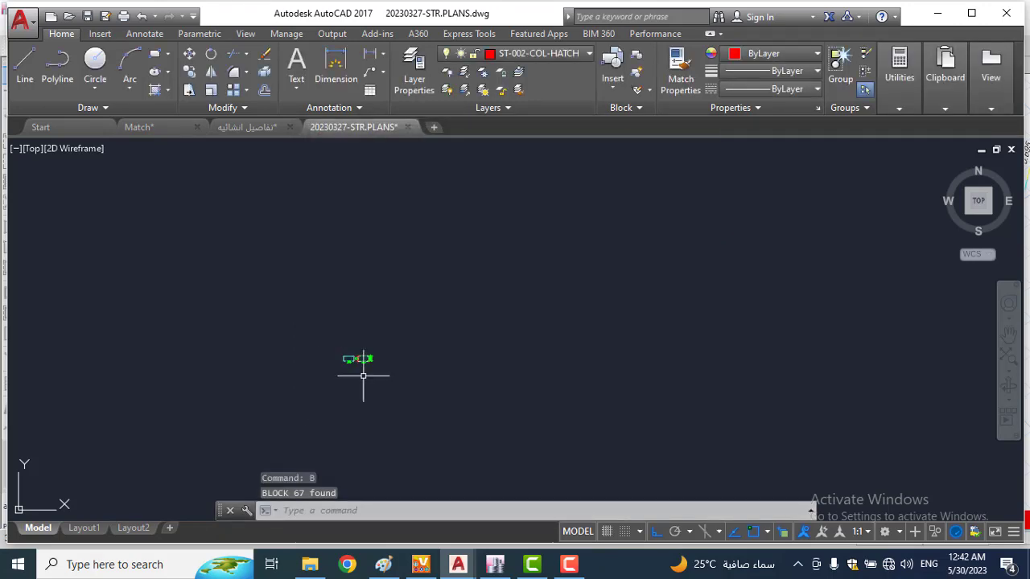
# Step: Open the c111 block for in-place editing
pyautogui.scroll(4, 351, 361)
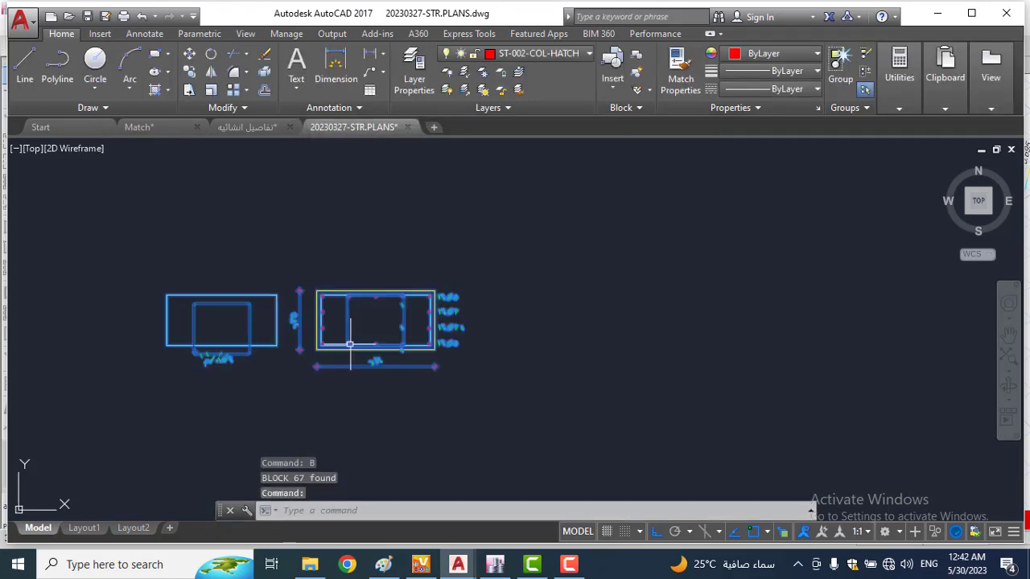
pyautogui.scroll(-7, 351, 345)
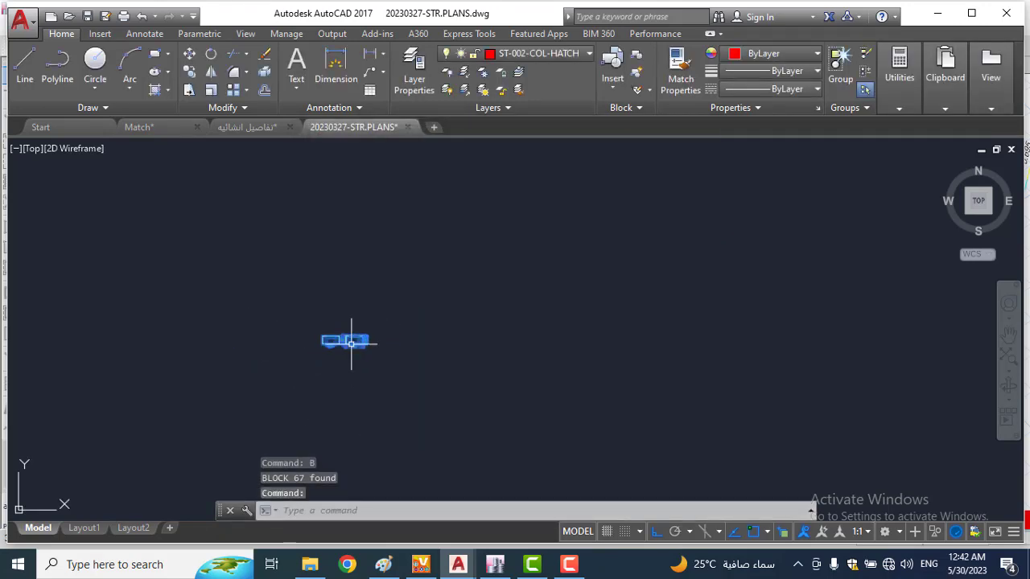
pyautogui.scroll(5, 350, 344)
pyautogui.rightClick(351, 344)
pyautogui.click(435, 168)
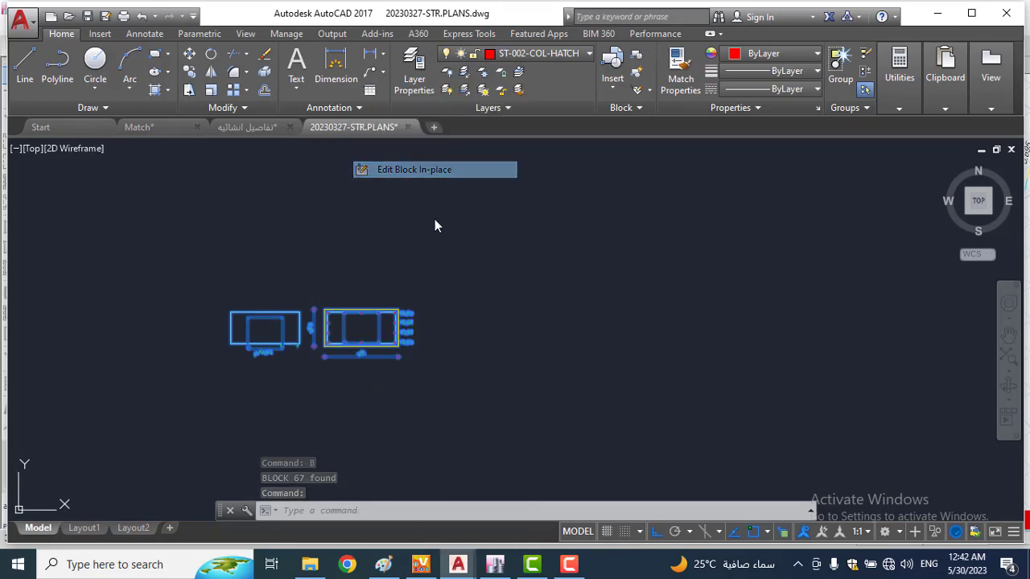
pyautogui.click(503, 392)
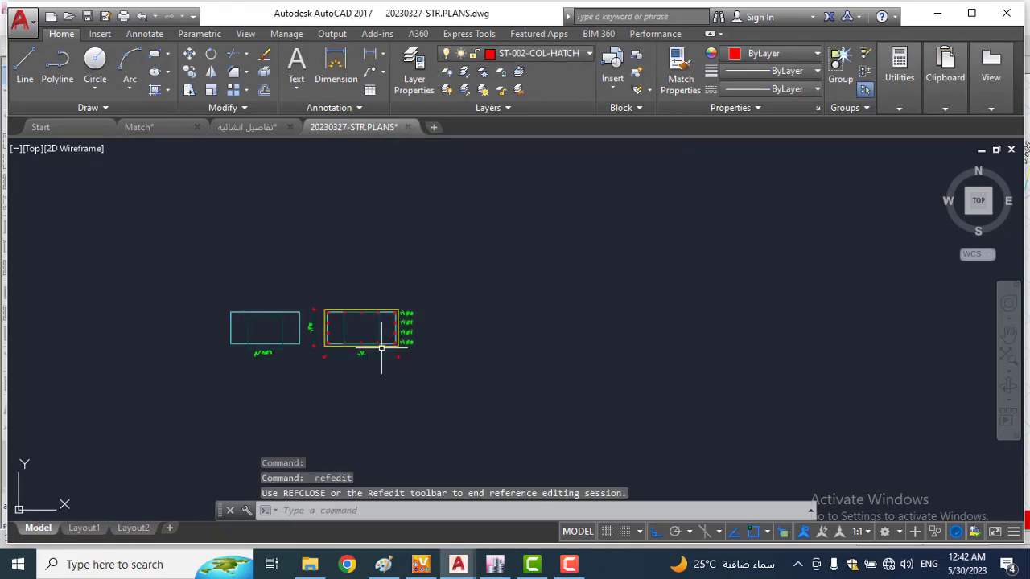
# Step: Move the stirrup detail and its label from beside the column section to directly beneath its 0.70 dimension
pyautogui.scroll(2, 121, 322)
pyautogui.scroll(5, 375, 349)
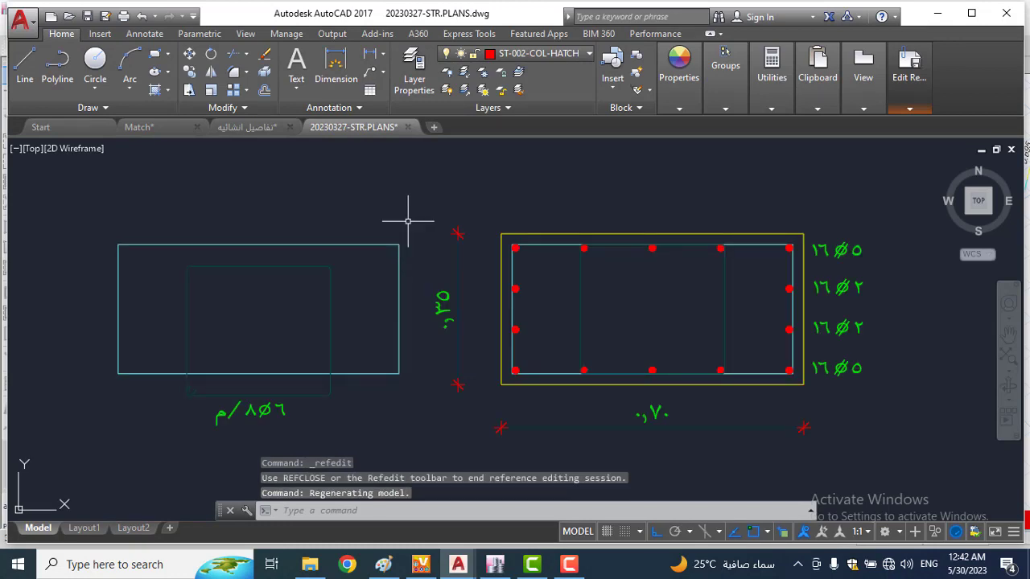
pyautogui.click(414, 215)
pyautogui.scroll(-4, 344, 277)
pyautogui.click(254, 348)
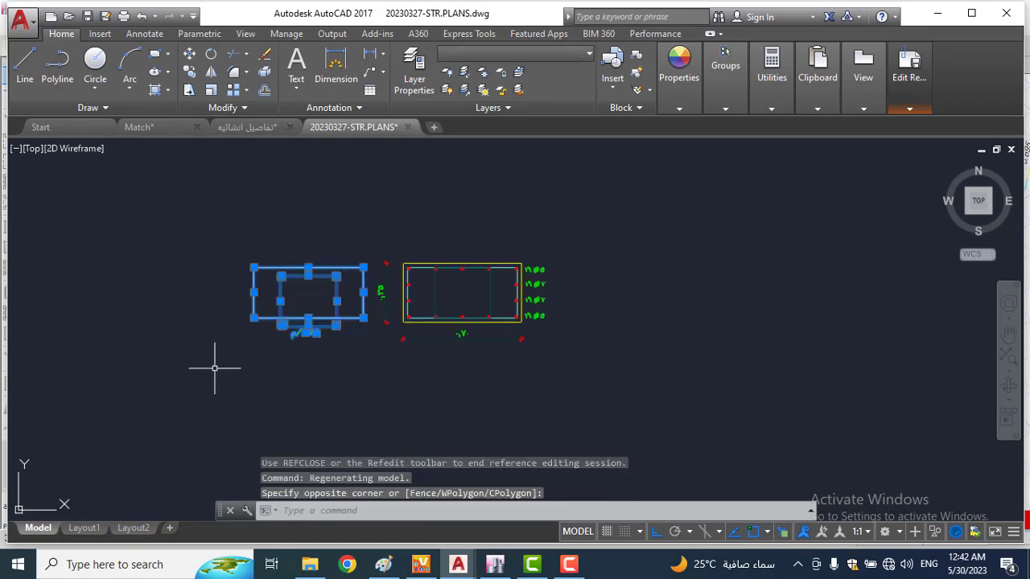
pyautogui.write('m')
pyautogui.press('Return')
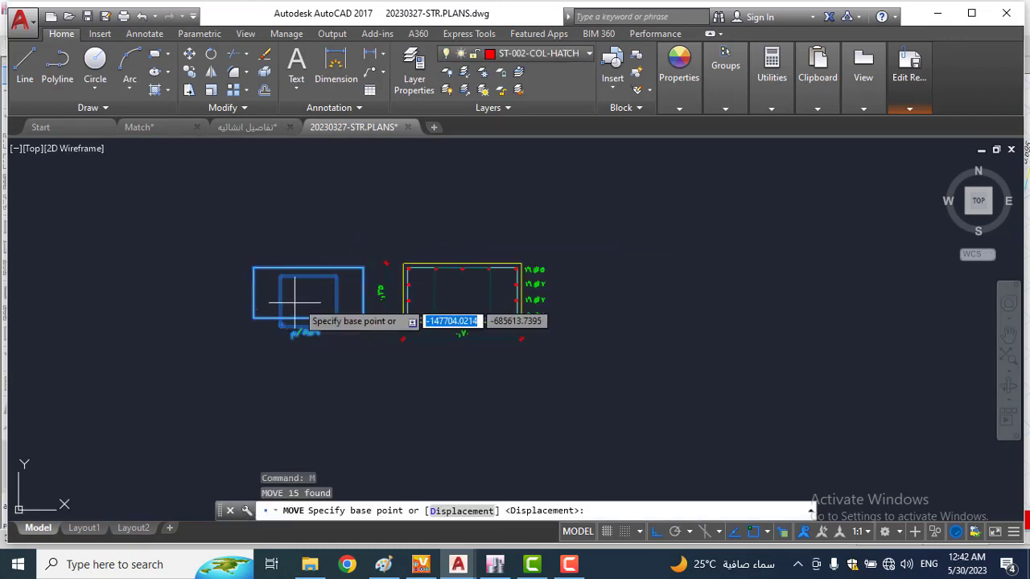
pyautogui.click(298, 302)
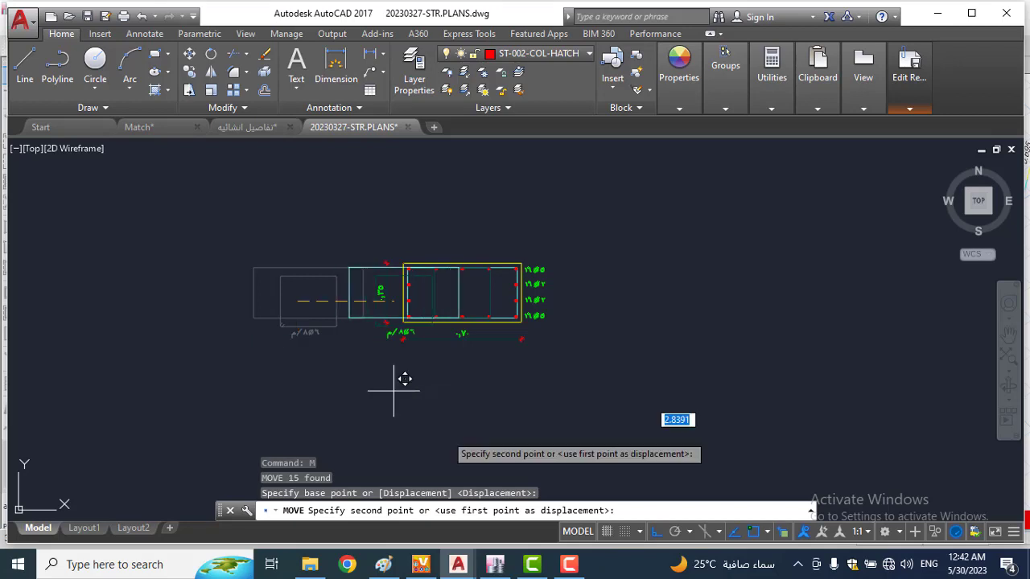
pyautogui.click(654, 532)
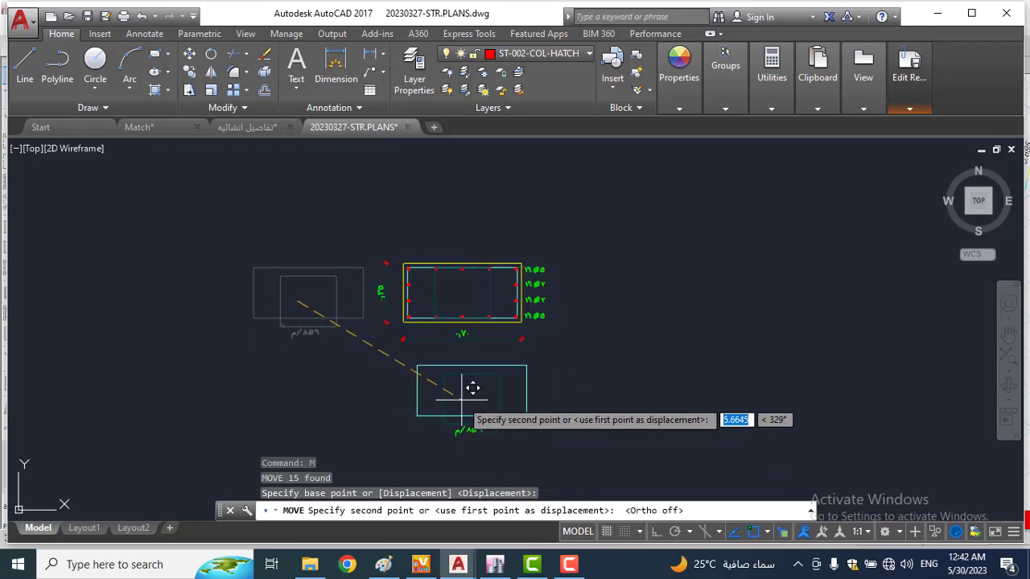
pyautogui.press('Escape')
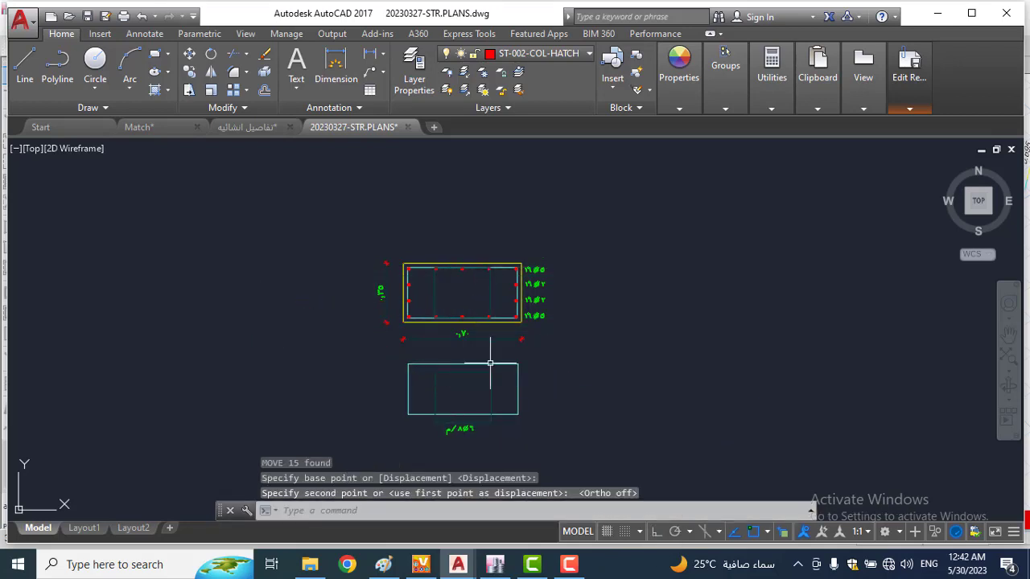
# Step: Save the in-place edits back to the c111 block definition
pyautogui.scroll(-5, 499, 338)
pyautogui.click(909, 73)
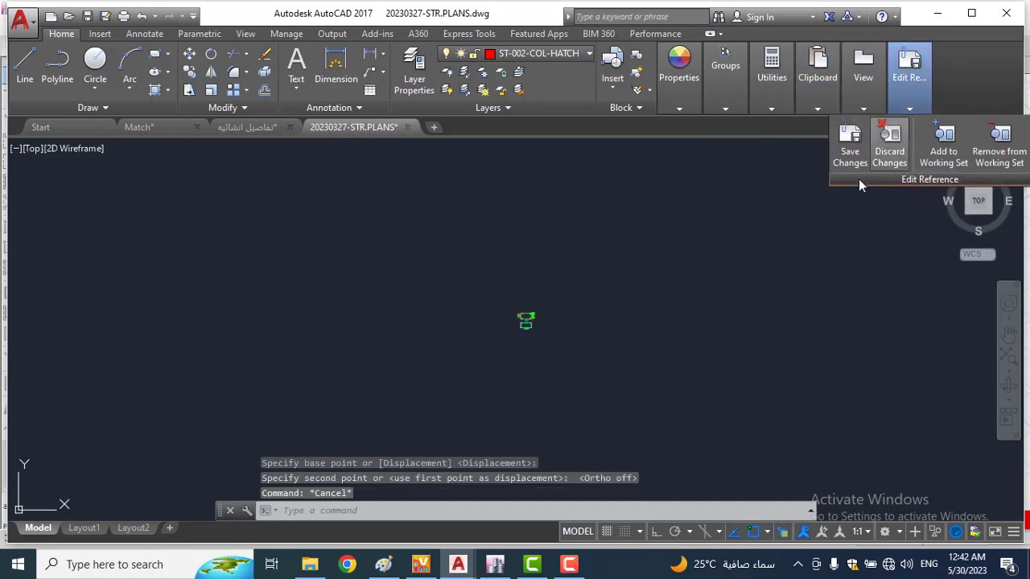
pyautogui.click(853, 157)
pyautogui.press('Return')
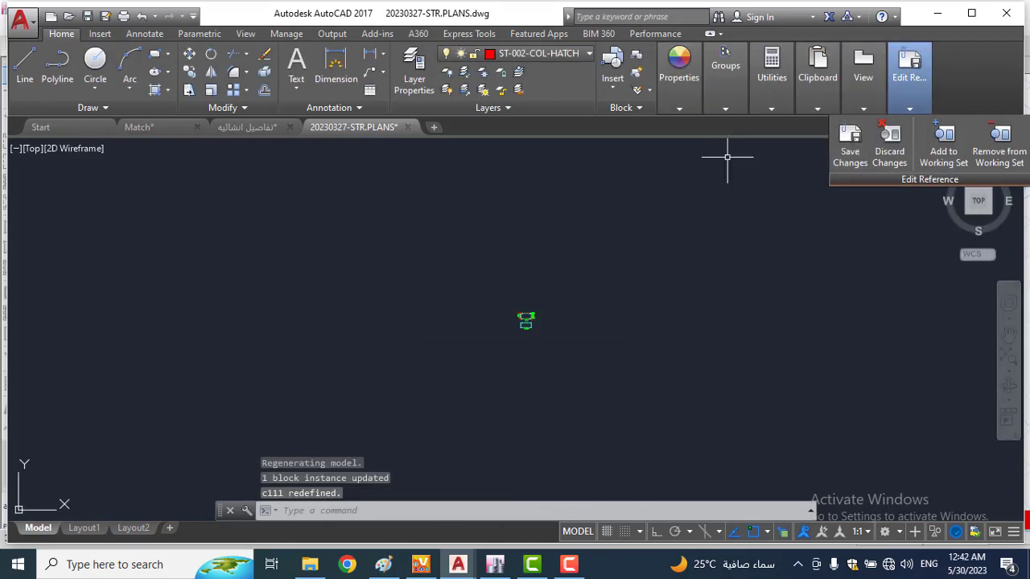
# Step: Scale up the c111 block by a factor of about 219 from the 0.70 dimension line to fill the C4 cell
pyautogui.click(533, 318)
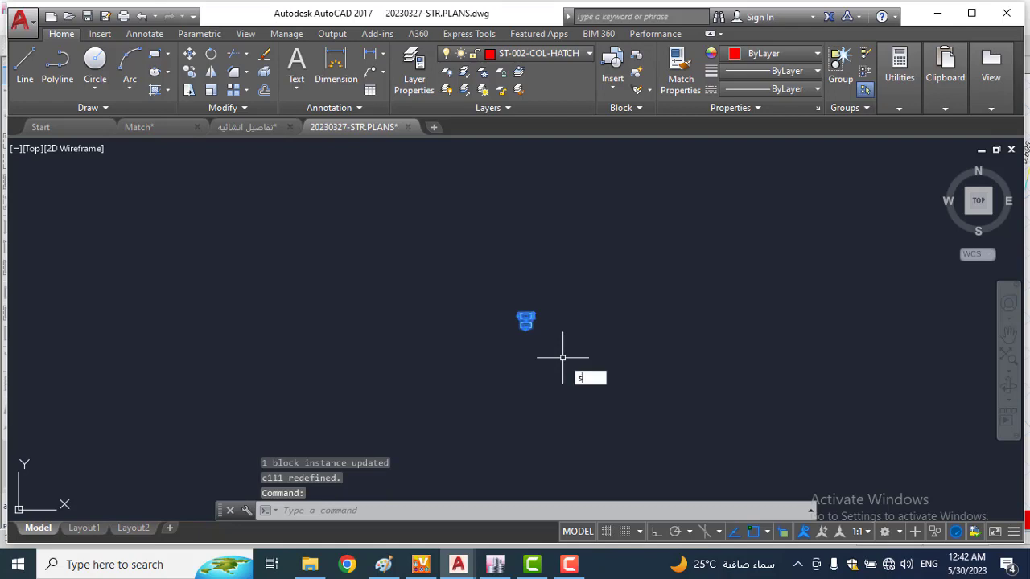
pyautogui.write('sc')
pyautogui.press('Return')
pyautogui.scroll(6, 526, 316)
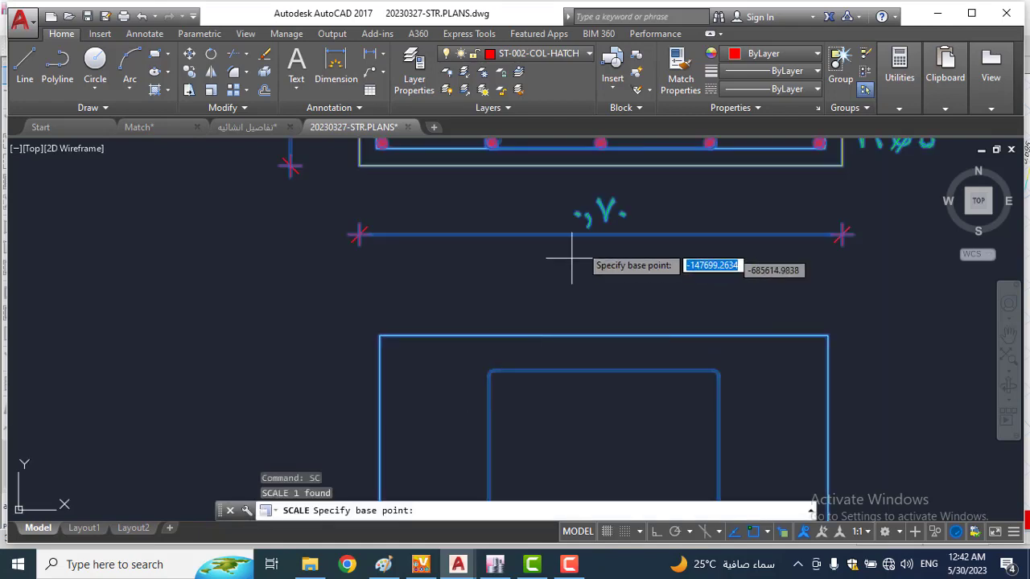
pyautogui.click(588, 233)
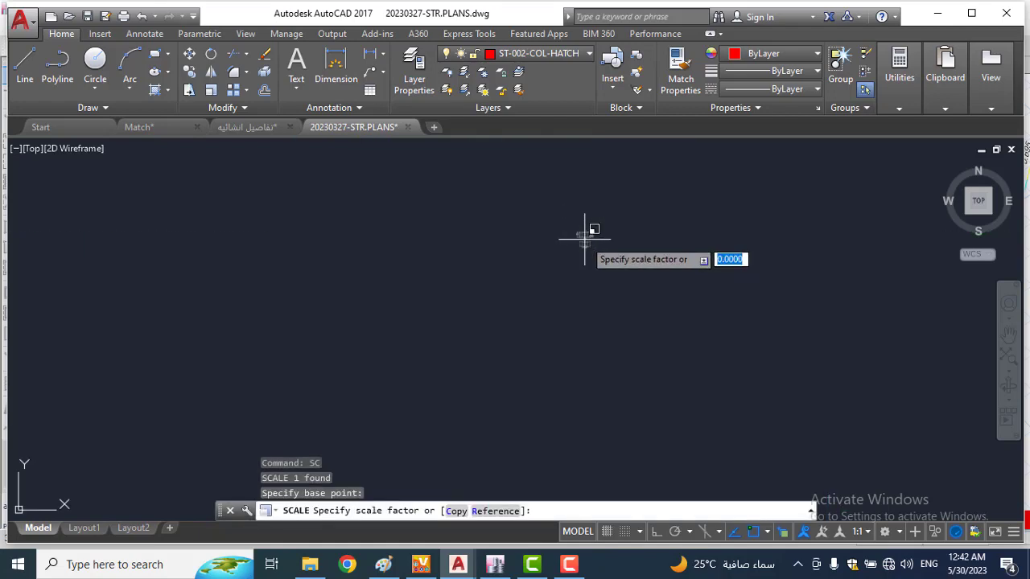
pyautogui.scroll(-5, 585, 235)
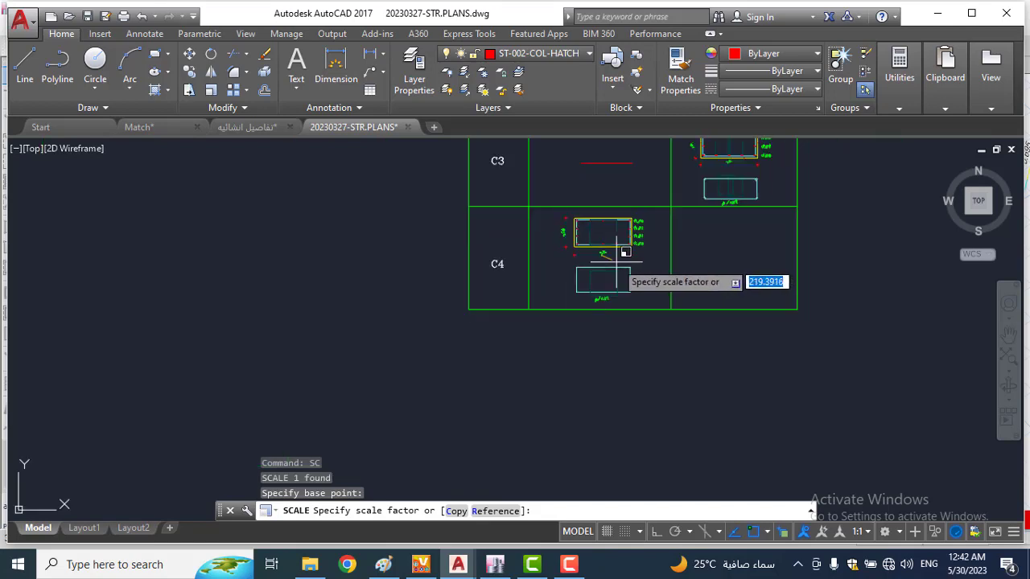
pyautogui.press('Escape')
pyautogui.press('Escape')
# Step: Reopen the enlarged c111 block in the C4 row for in-place editing
pyautogui.scroll(5, 555, 249)
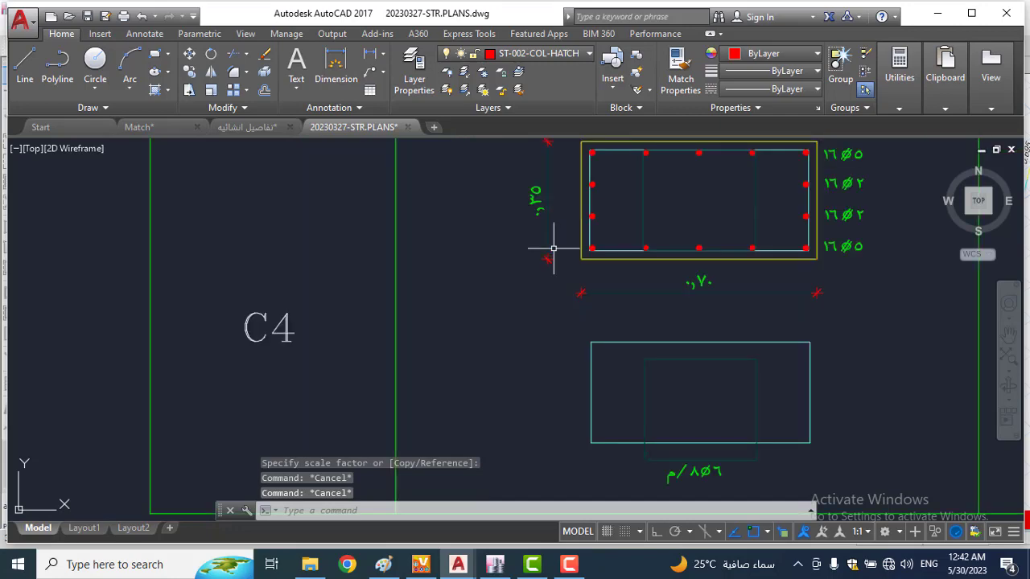
pyautogui.click(807, 214)
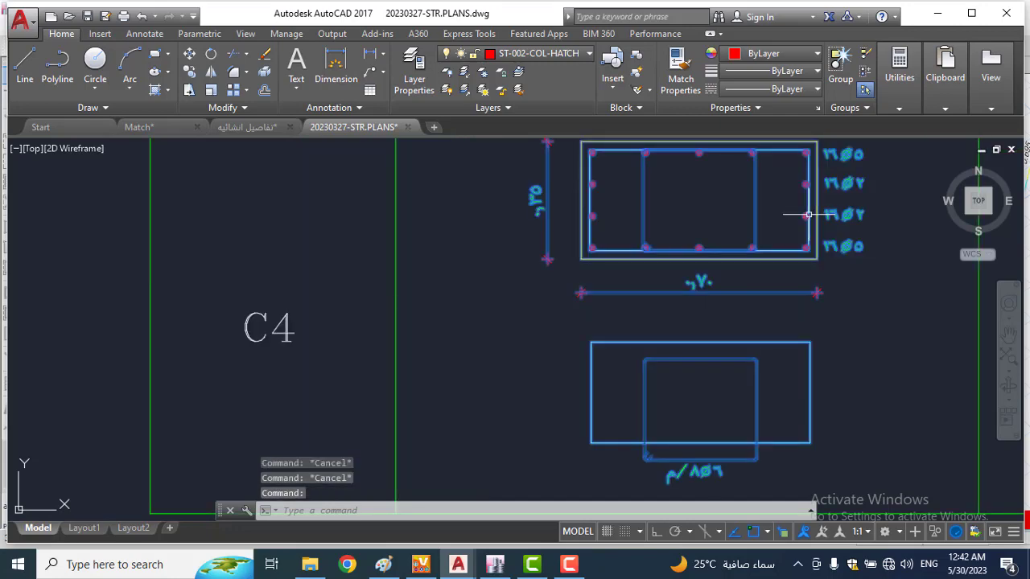
pyautogui.rightClick(808, 214)
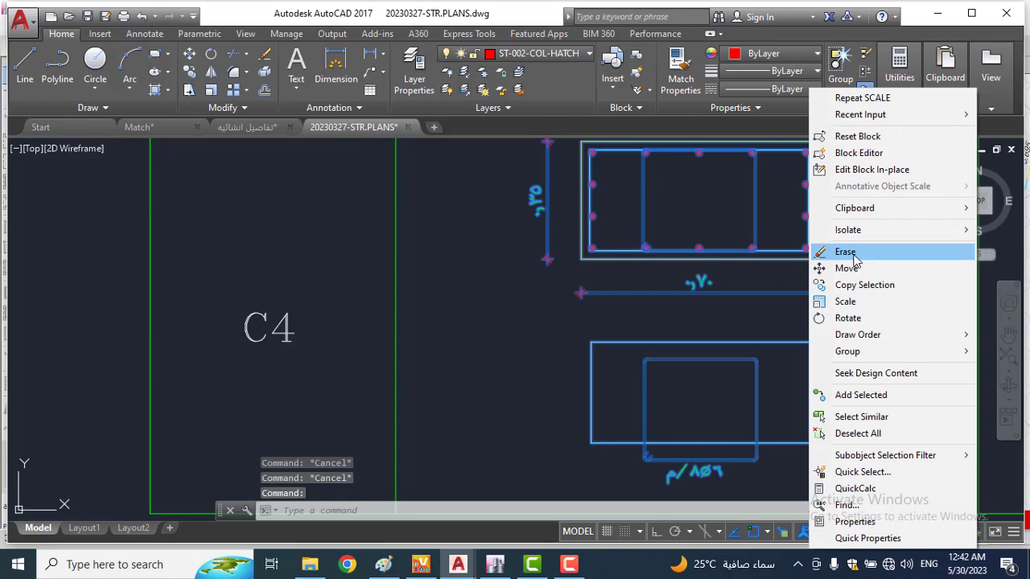
pyautogui.click(866, 170)
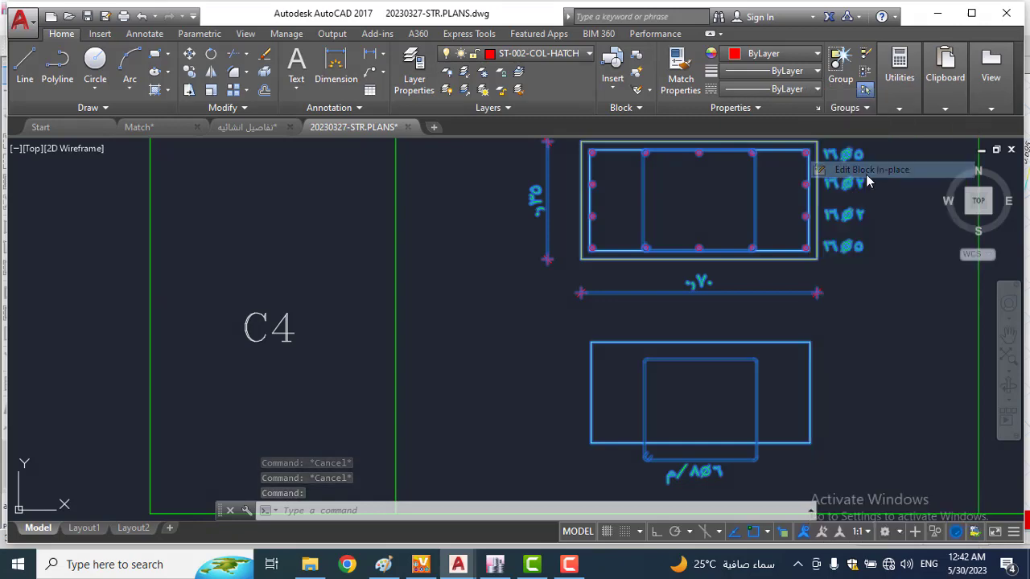
pyautogui.press('Return')
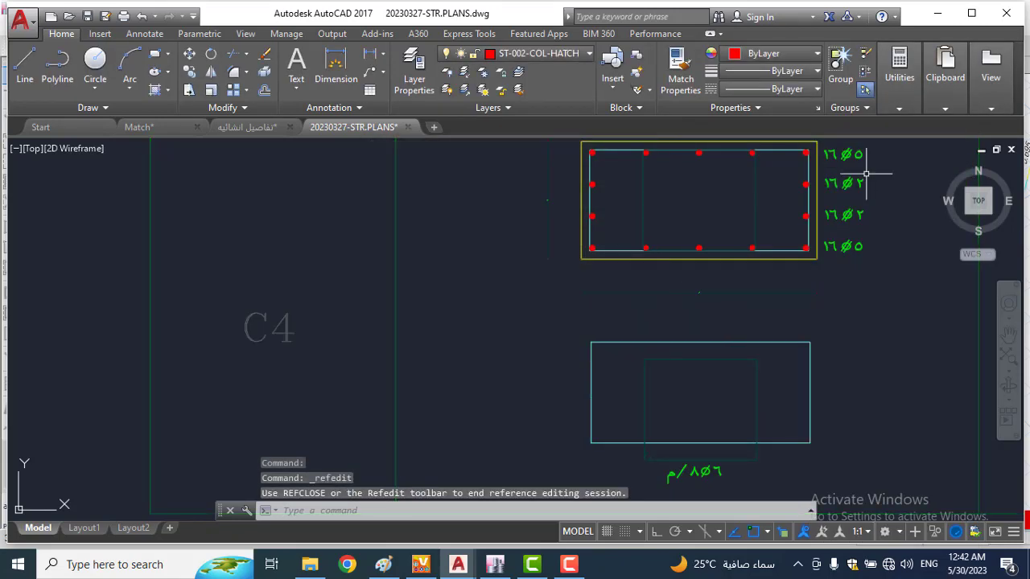
# Step: Delete the upper intermediate reinforcement bar on both short sides of the column section
pyautogui.scroll(4, 756, 193)
pyautogui.moveTo(763, 198); pyautogui.dragTo(503, 319, button='middle')
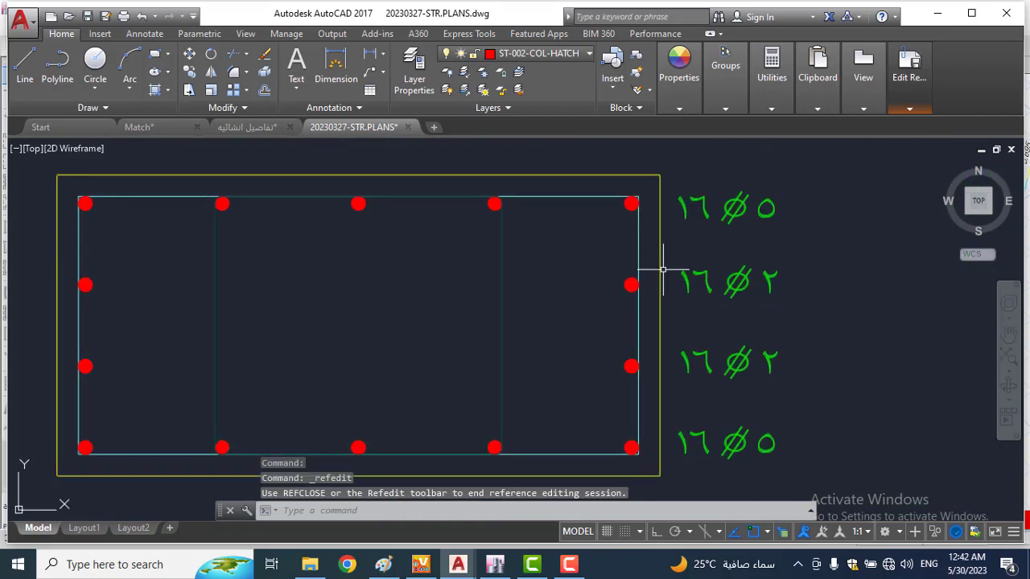
pyautogui.scroll(-2, 663, 270)
pyautogui.click(609, 261)
pyautogui.click(659, 299)
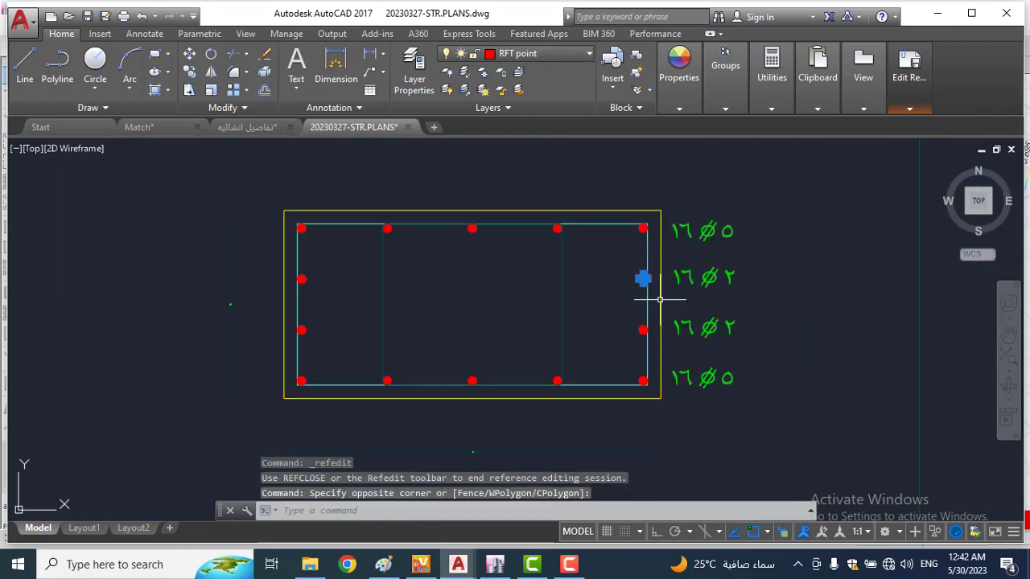
pyautogui.press('Delete')
pyautogui.click(260, 265)
pyautogui.click(329, 285)
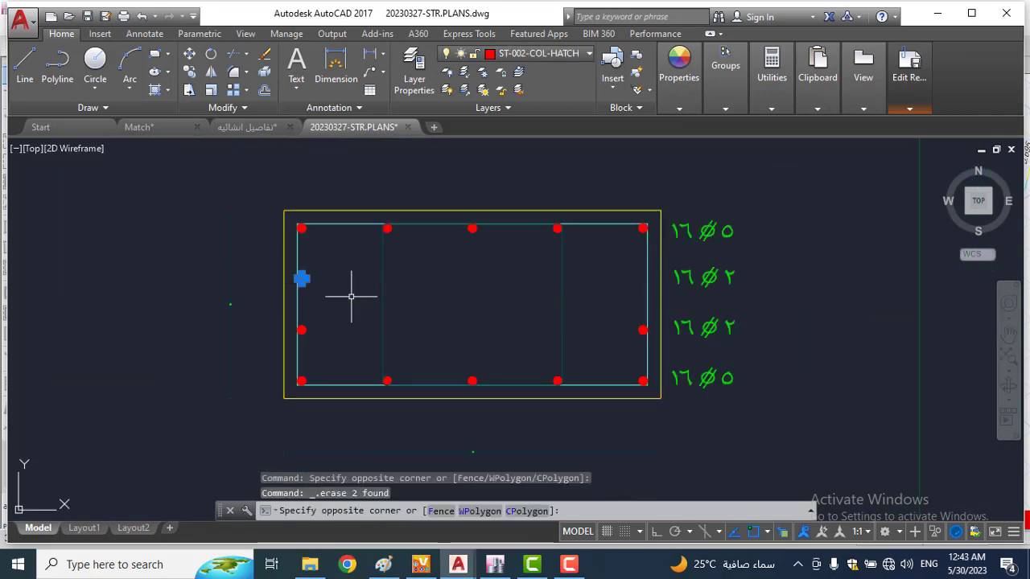
pyautogui.press('Delete')
pyautogui.click(262, 291)
pyautogui.click(328, 351)
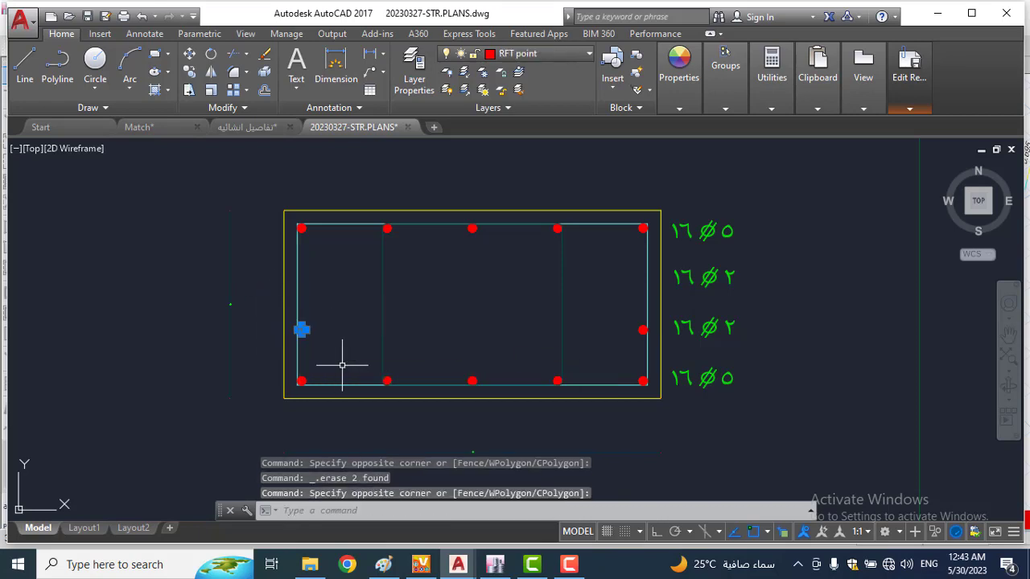
pyautogui.press('Delete')
pyautogui.write('m')
pyautogui.press('Escape')
pyautogui.press('Escape')
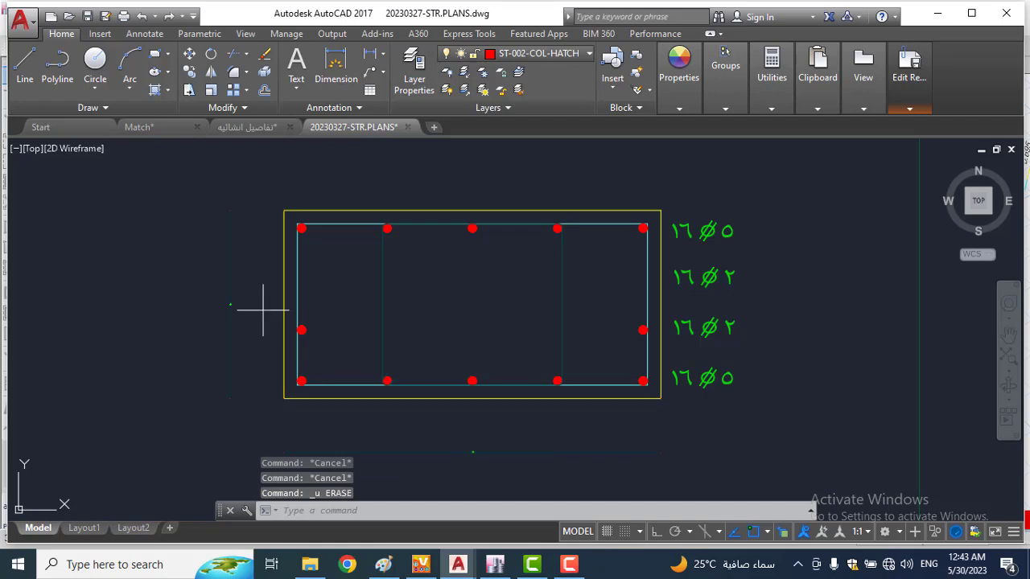
# Step: Move the remaining intermediate bar on each short side of the section up to about mid-height
pyautogui.click(262, 309)
pyautogui.click(350, 349)
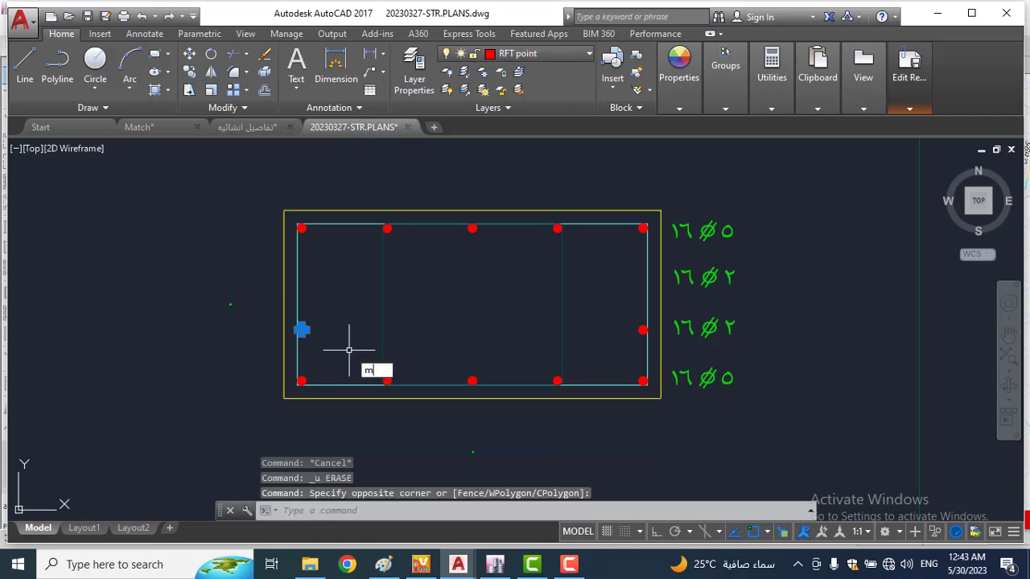
pyautogui.press('Return')
pyautogui.click(339, 348)
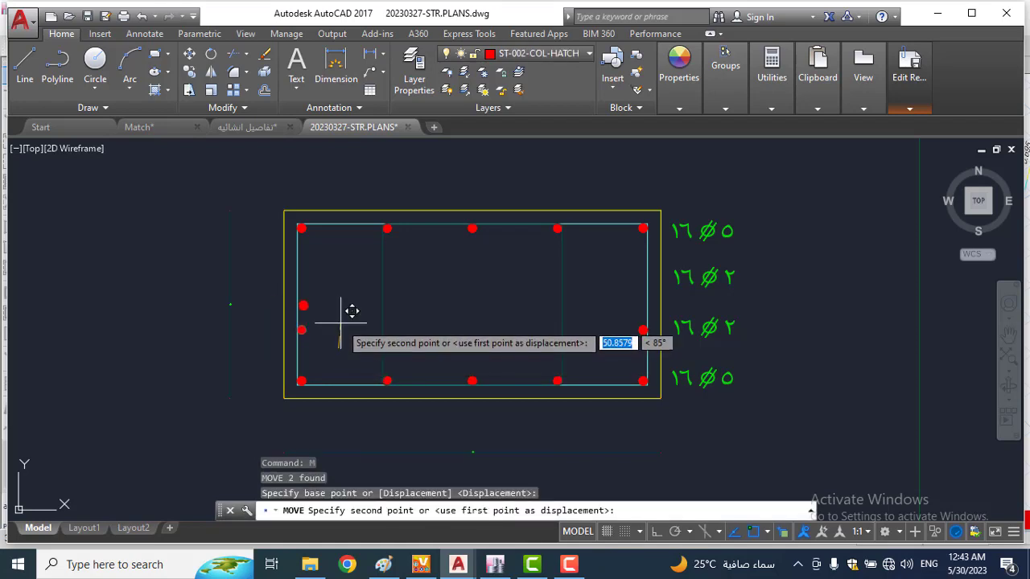
pyautogui.click(341, 323)
pyautogui.click(615, 308)
pyautogui.click(654, 340)
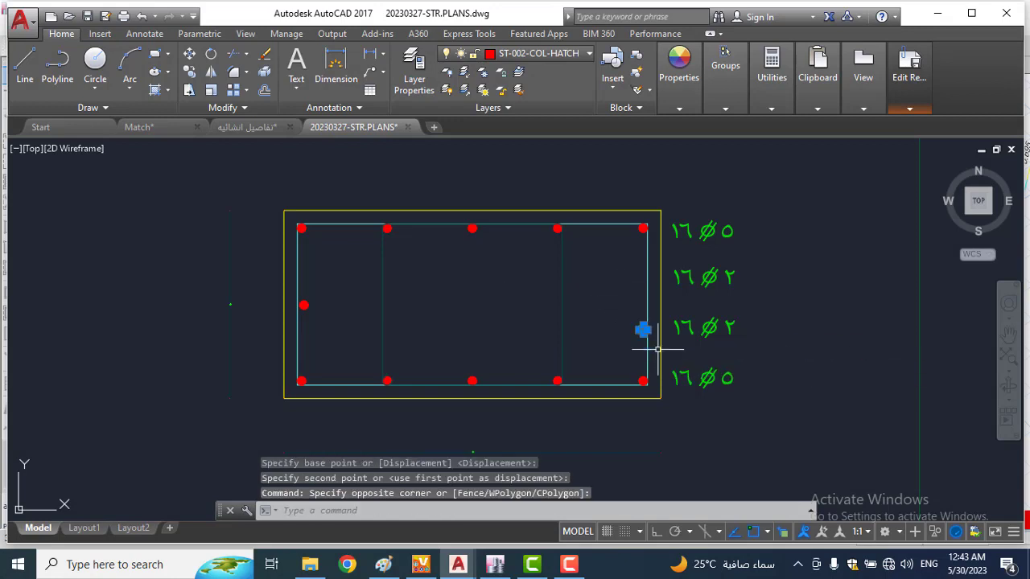
pyautogui.write('m')
pyautogui.press('Return')
pyautogui.press('Escape')
pyautogui.press('Escape')
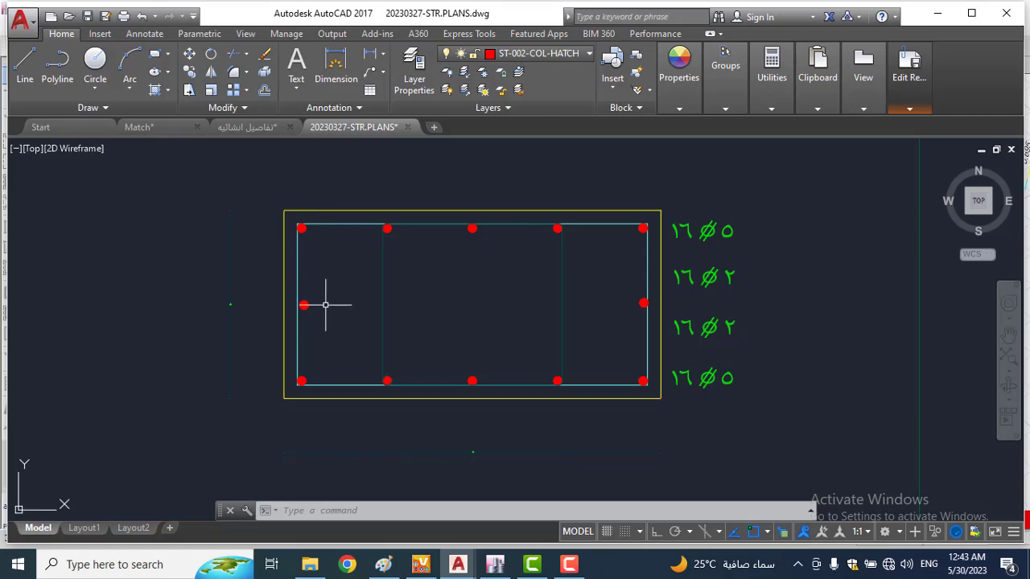
# Step: Switch to the VINACAL calculator and work out the bar spacing along the short side as 350−2×40, divided by 2
pyautogui.click(420, 564)
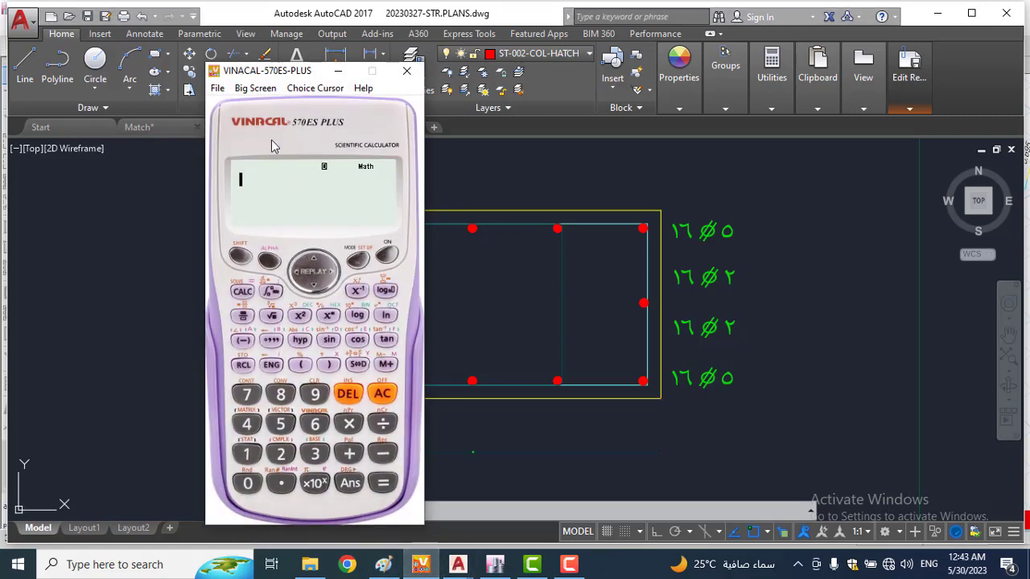
pyautogui.moveTo(274, 70); pyautogui.dragTo(747, 49)
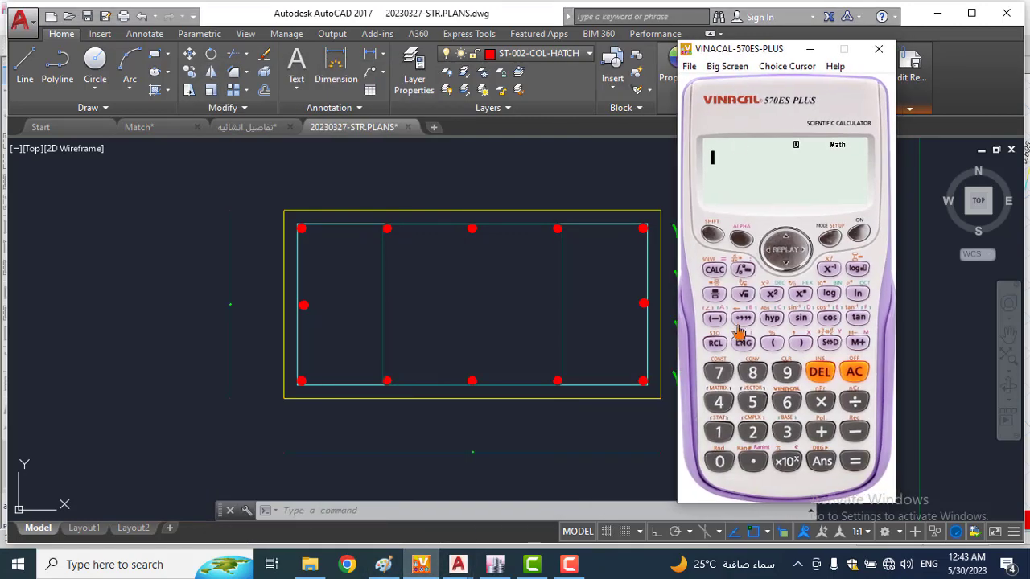
pyautogui.click(786, 432)
pyautogui.click(752, 402)
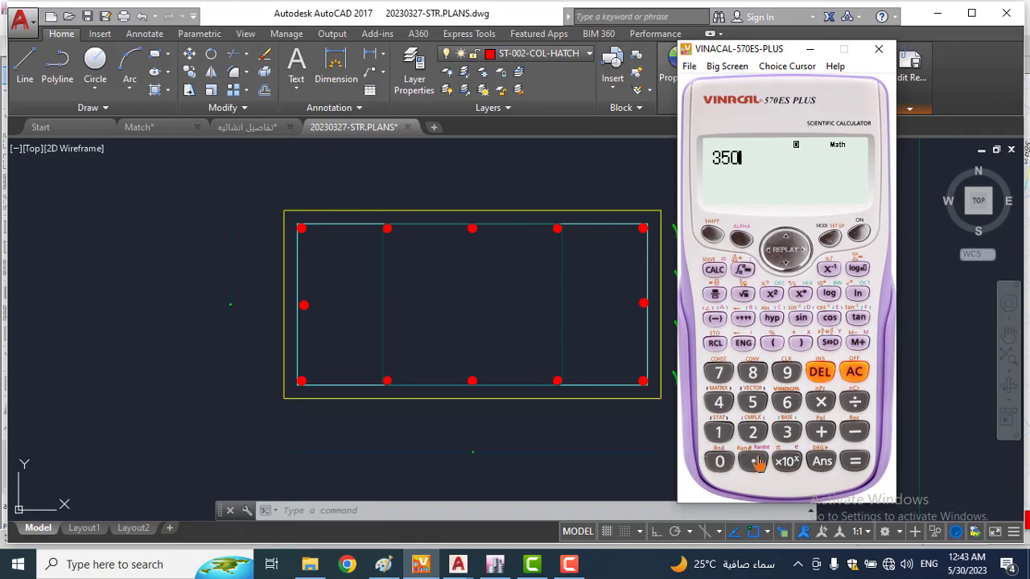
pyautogui.click(855, 432)
pyautogui.click(752, 432)
pyautogui.click(822, 404)
pyautogui.click(728, 406)
pyautogui.click(724, 465)
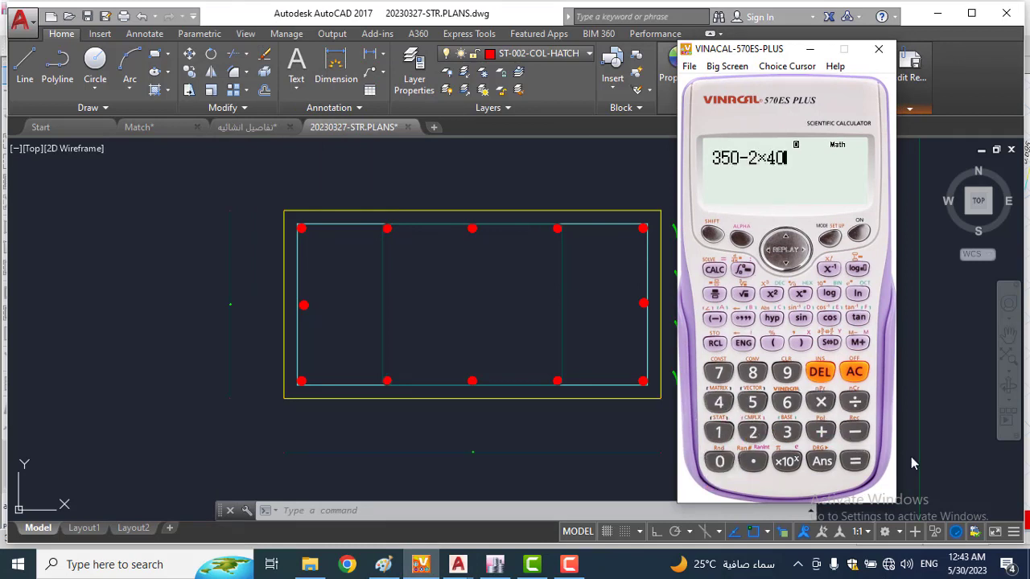
pyautogui.click(854, 463)
pyautogui.click(855, 406)
pyautogui.click(753, 434)
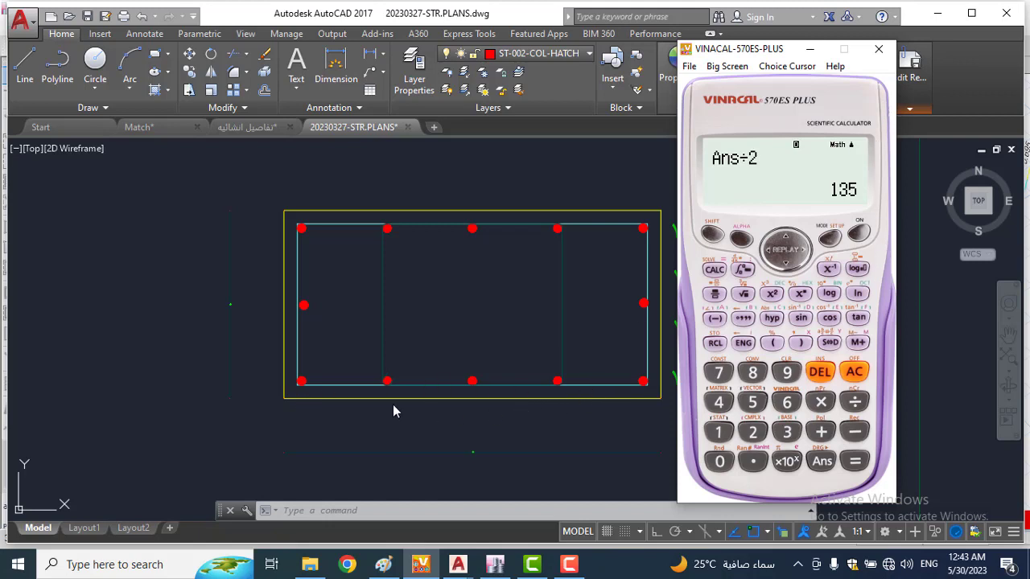
# Step: Clear the calculator and compute the long side's clear length between covers as 700−2×40
pyautogui.click(859, 233)
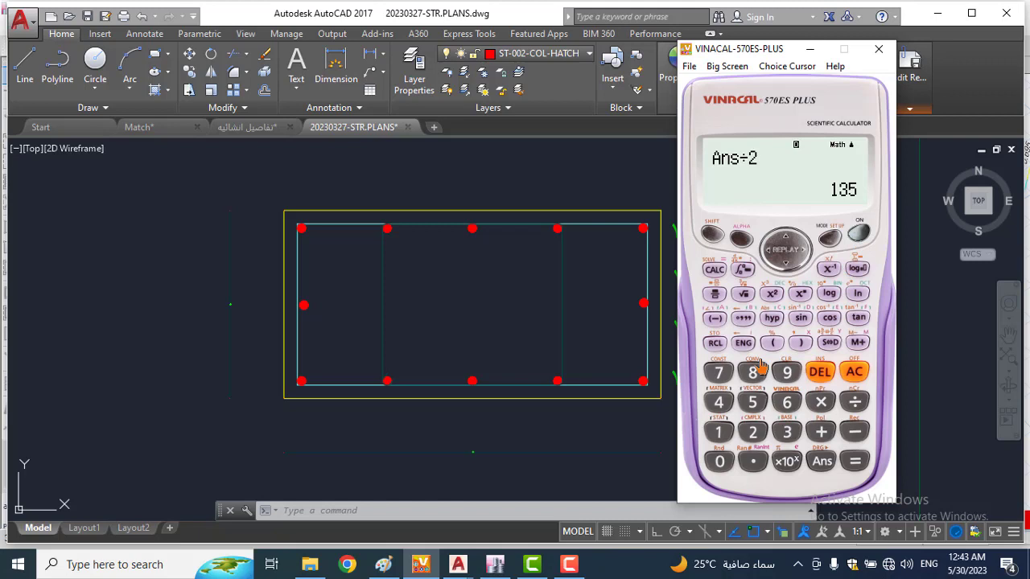
pyautogui.click(718, 373)
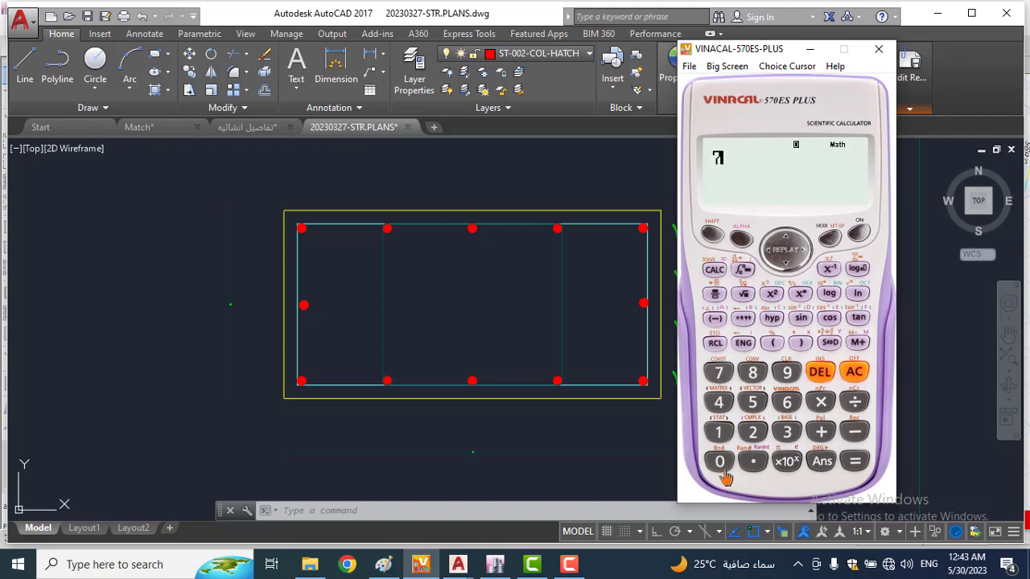
pyautogui.click(853, 437)
pyautogui.click(754, 438)
pyautogui.click(824, 407)
pyautogui.click(719, 402)
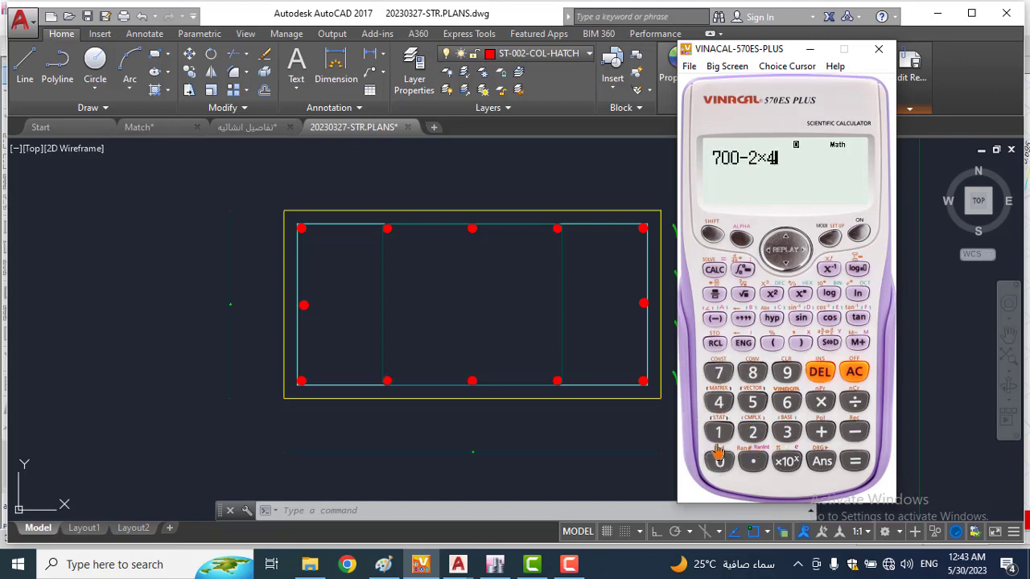
pyautogui.click(720, 461)
pyautogui.click(854, 461)
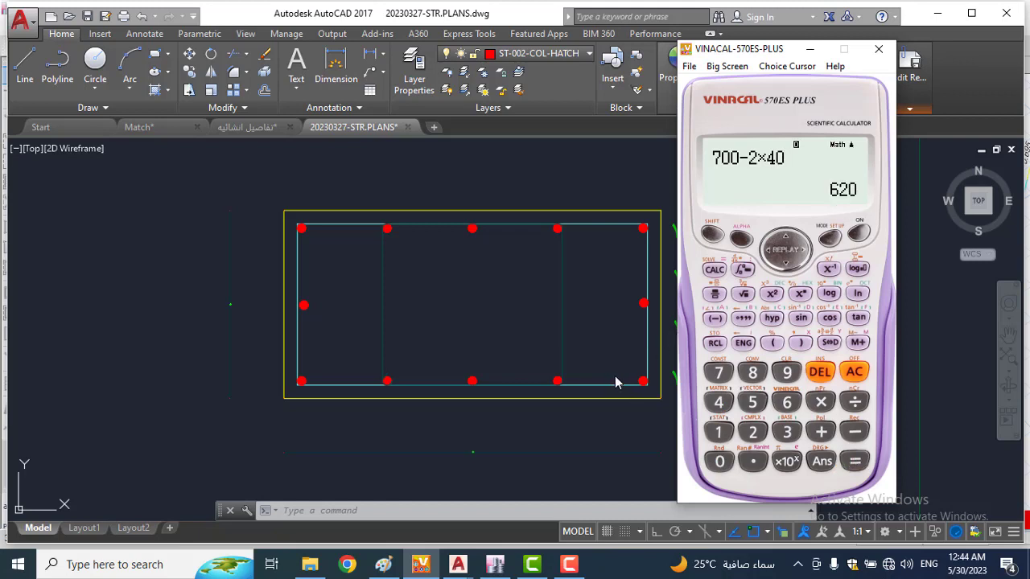
# Step: Divide the long side's clear length by 4 for the bar spacing and put the calculator away
pyautogui.click(856, 404)
pyautogui.click(719, 403)
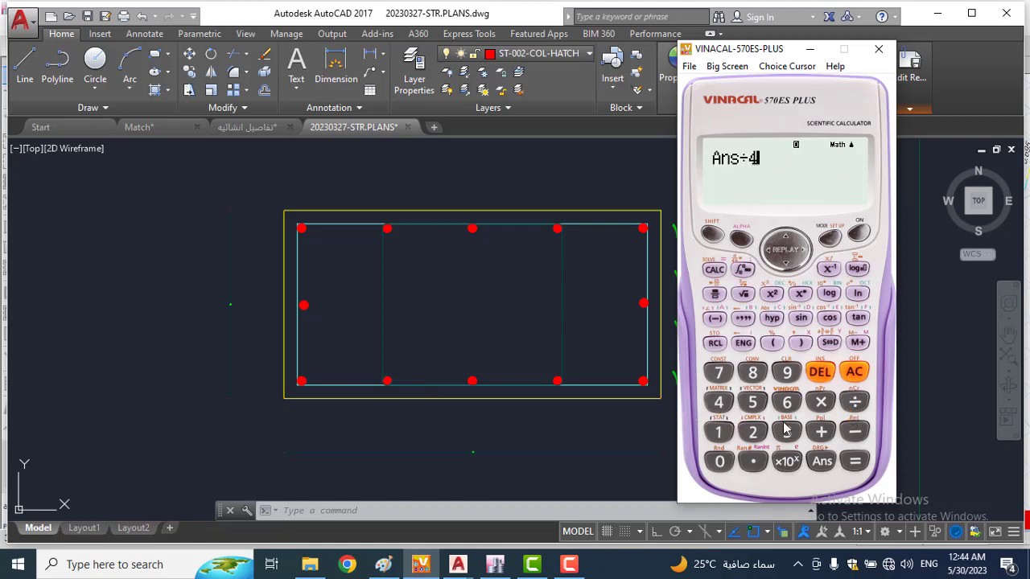
pyautogui.click(854, 461)
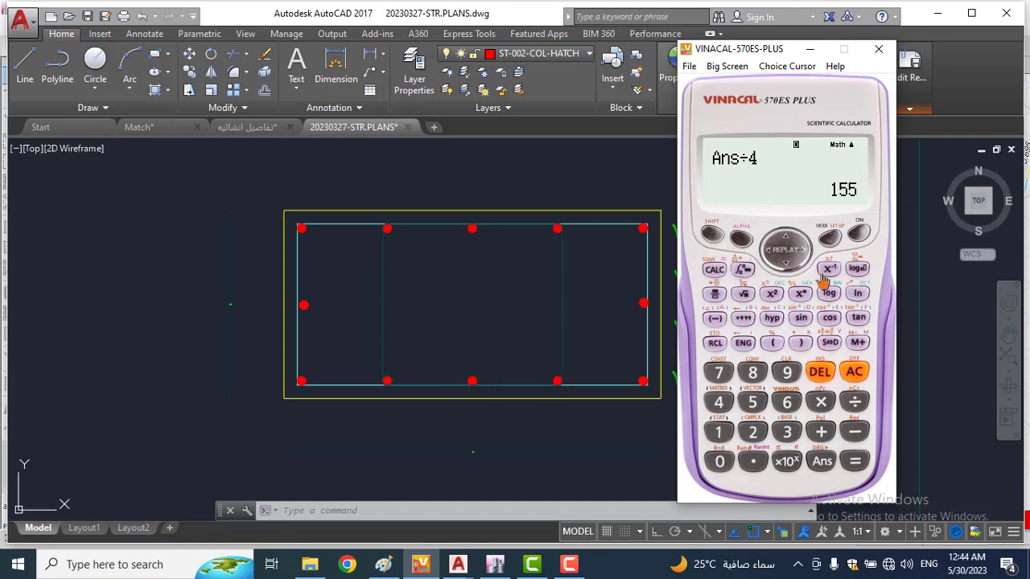
pyautogui.click(809, 50)
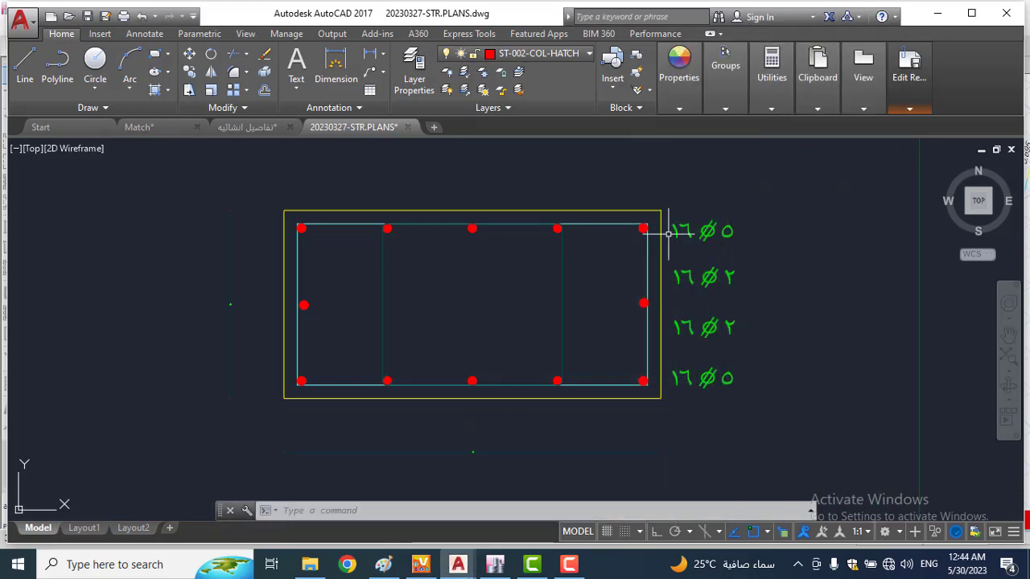
# Step: Delete the upper 2Ø16 bar label beside the column section
pyautogui.click(770, 260)
pyautogui.click(690, 292)
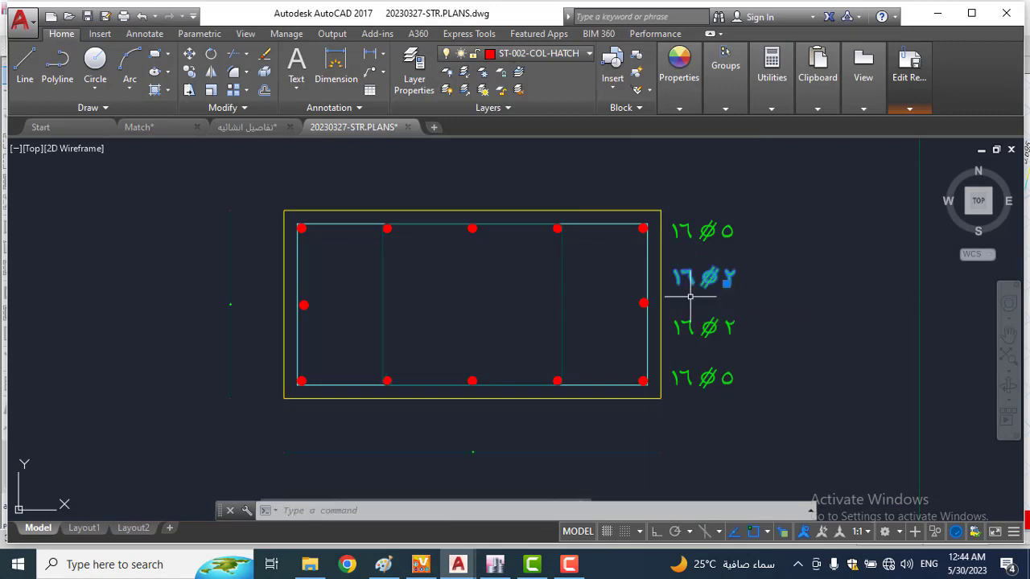
pyautogui.press('Delete')
# Step: Move the remaining 2Ø16 label up to align with the mid-height bars of the section
pyautogui.click(668, 310)
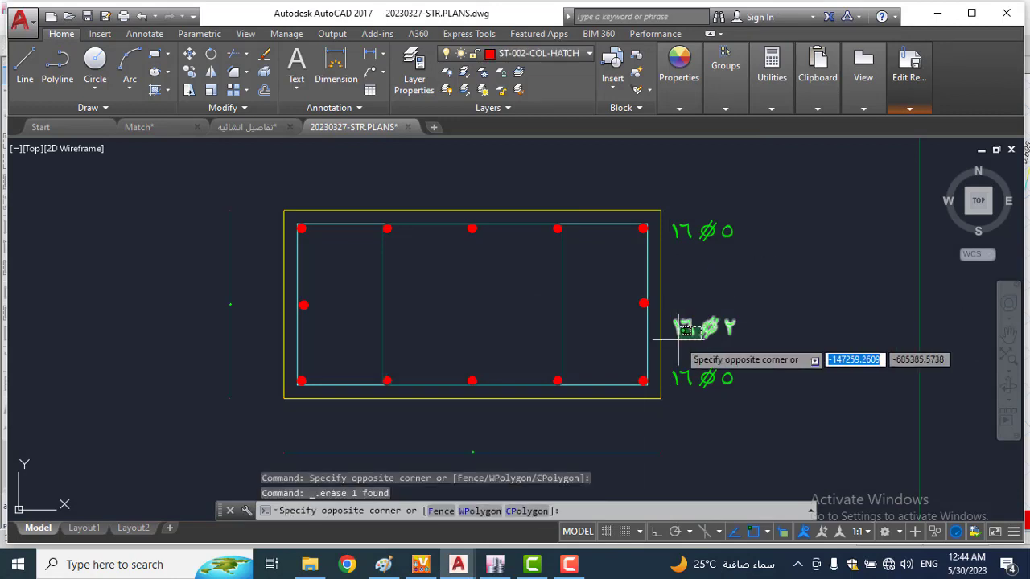
pyautogui.click(765, 349)
pyautogui.write('m')
pyautogui.press('Return')
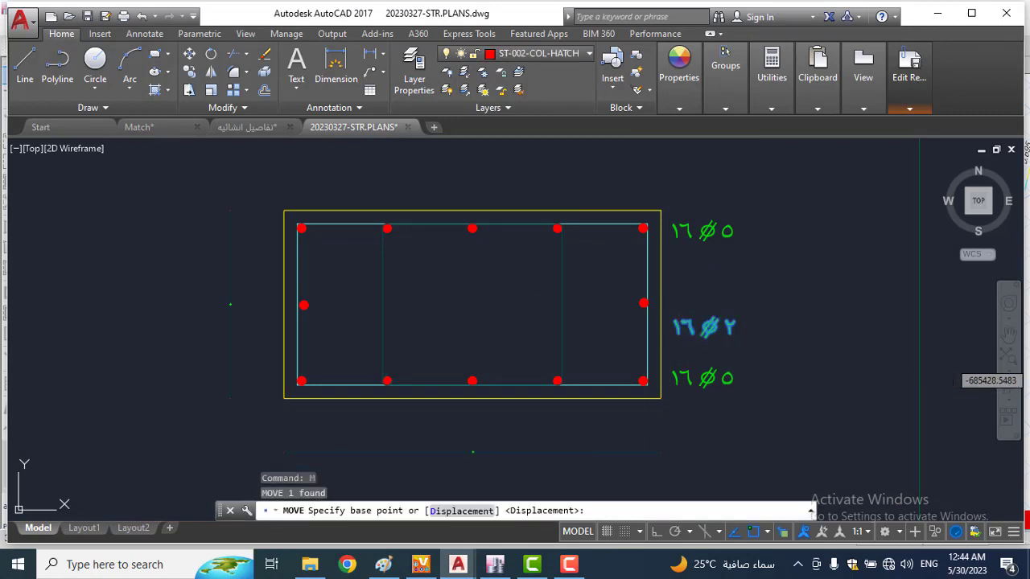
pyautogui.click(779, 349)
pyautogui.click(783, 329)
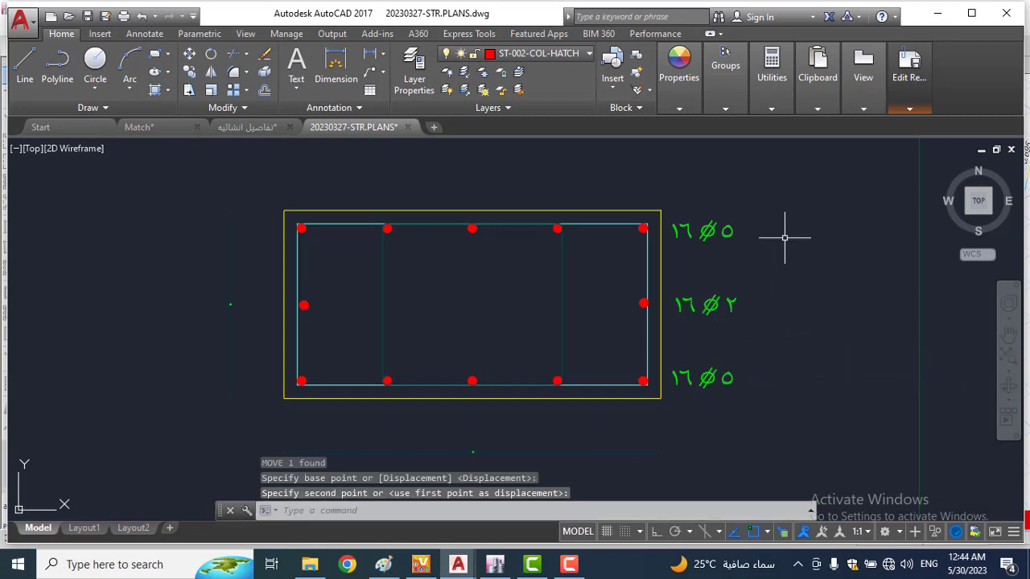
# Step: Save the in-place edits back to the C4 column block and close the reference editing
pyautogui.moveTo(912, 80)
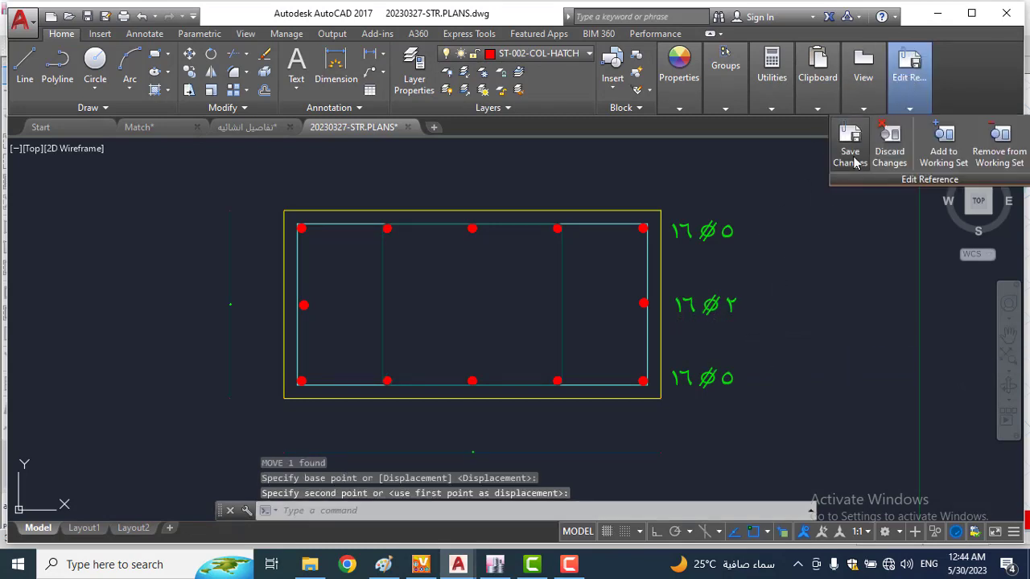
pyautogui.click(850, 141)
pyautogui.click(522, 320)
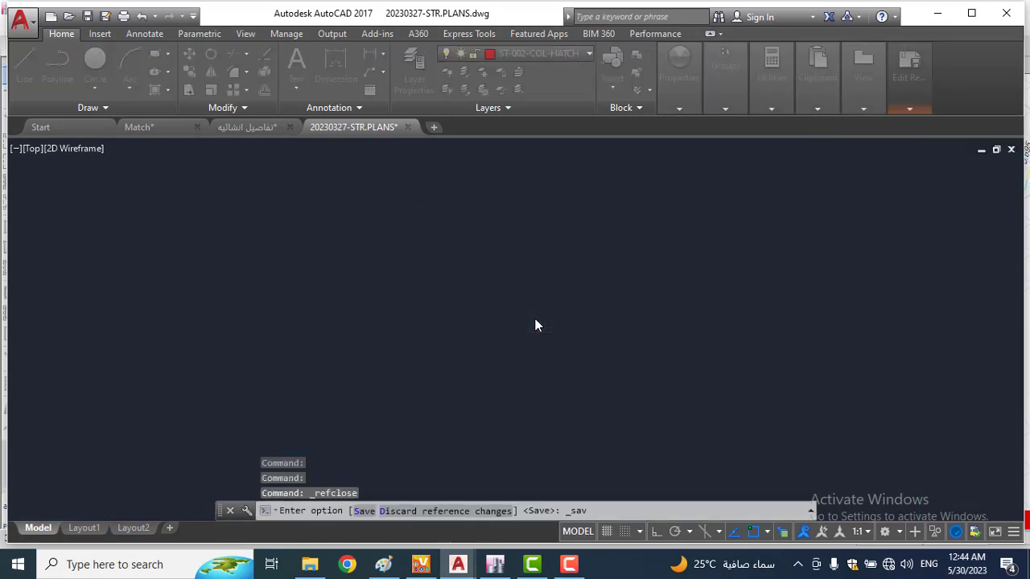
pyautogui.scroll(-4, 542, 267)
pyautogui.moveTo(538, 329); pyautogui.dragTo(497, 271, button='middle')
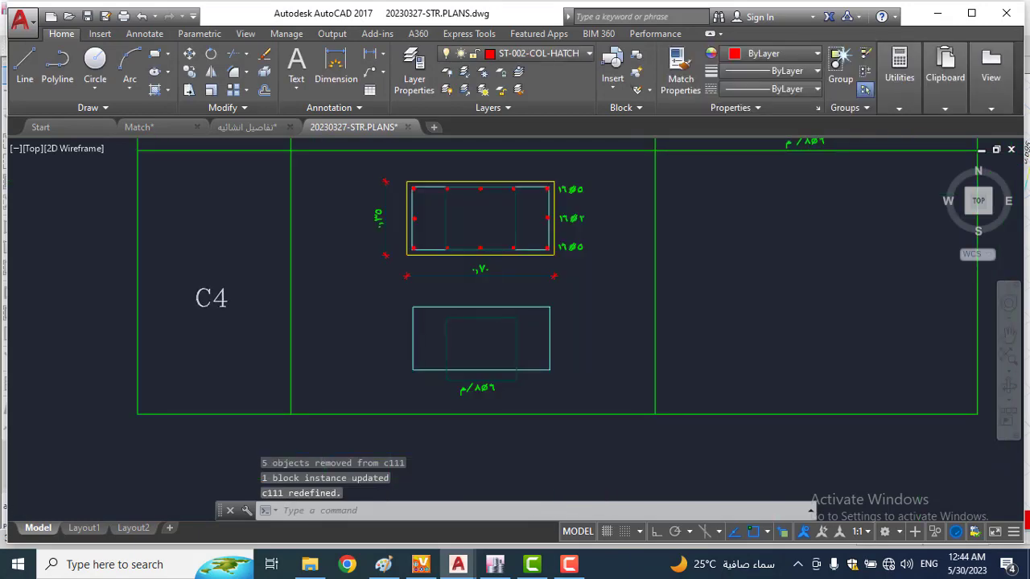
pyautogui.scroll(-1, 496, 297)
# Step: Examine the updated C4 section and compare it with the other column sections in the schedule
pyautogui.click(510, 269)
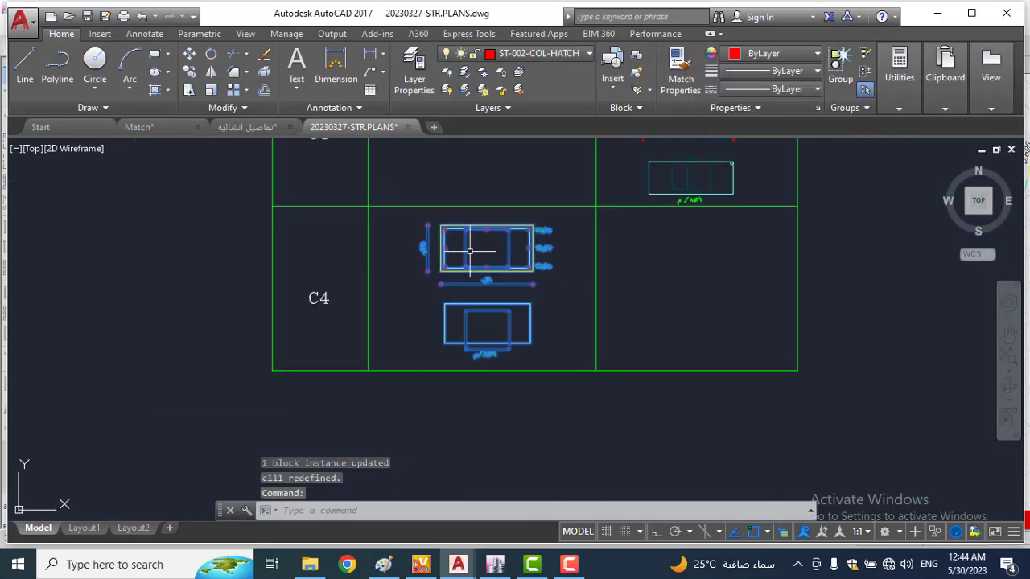
pyautogui.scroll(-5, 507, 278)
pyautogui.scroll(3, 526, 285)
pyautogui.scroll(8, 526, 284)
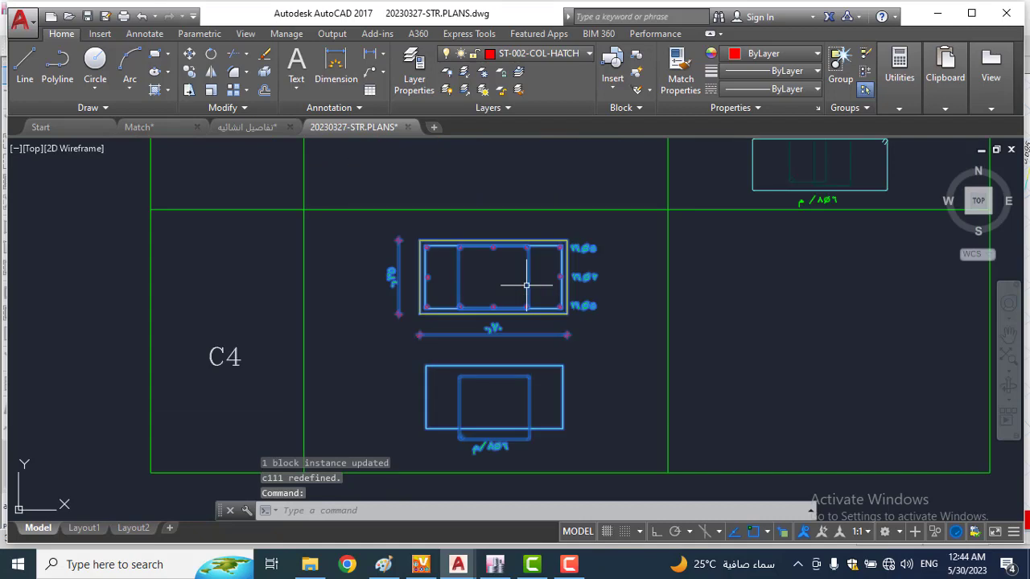
pyautogui.scroll(-4, 526, 285)
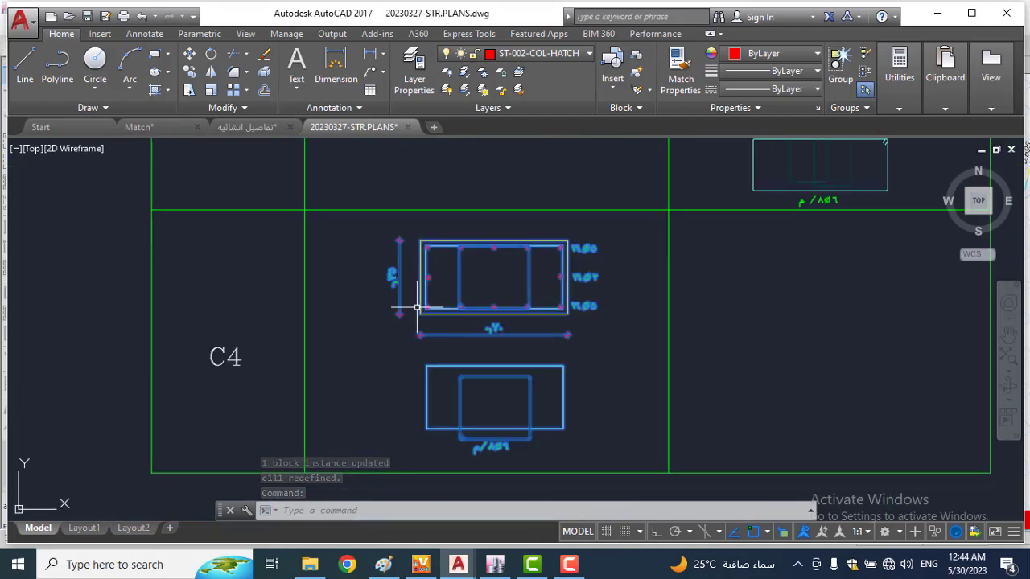
pyautogui.scroll(2, 398, 300)
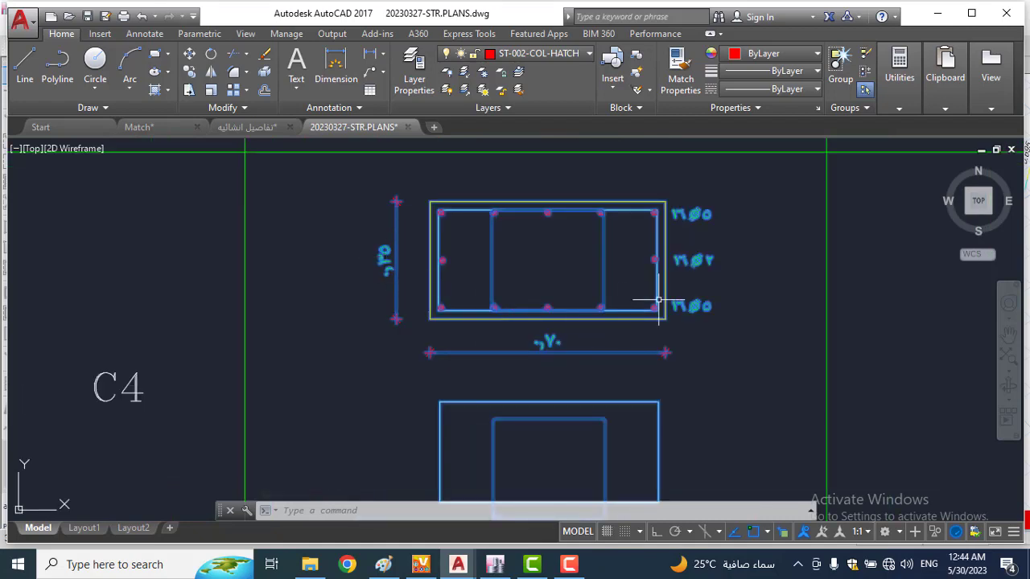
pyautogui.scroll(-6, 599, 291)
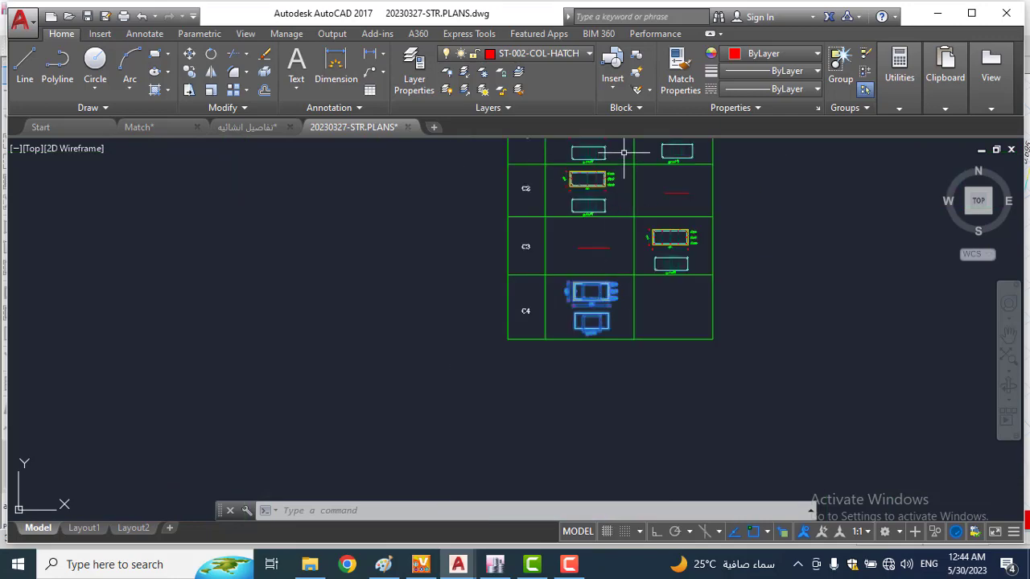
pyautogui.moveTo(615, 255); pyautogui.dragTo(614, 338, button='middle')
pyautogui.scroll(2, 600, 238)
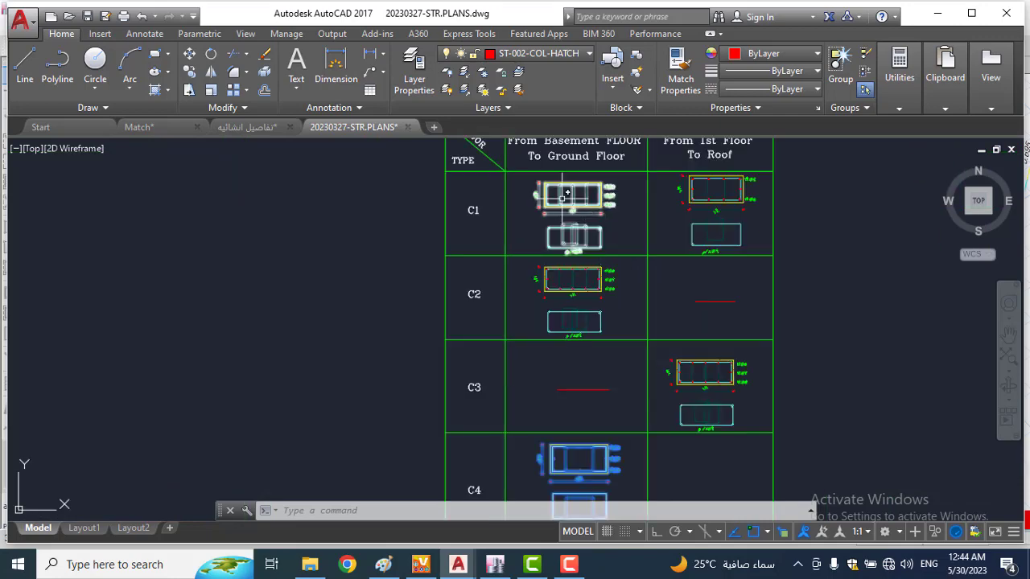
# Step: Look through the structural details drawing for a 0.30×0.70 column section, then return to the 20230327-STR.PLANS drawing
pyautogui.click(265, 127)
pyautogui.scroll(-5, 530, 280)
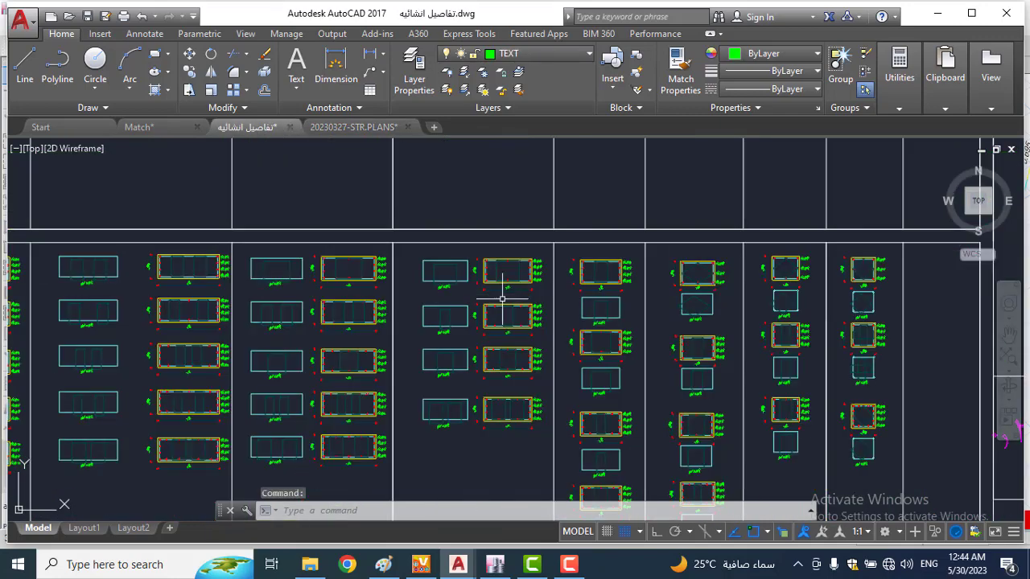
pyautogui.scroll(3, 661, 265)
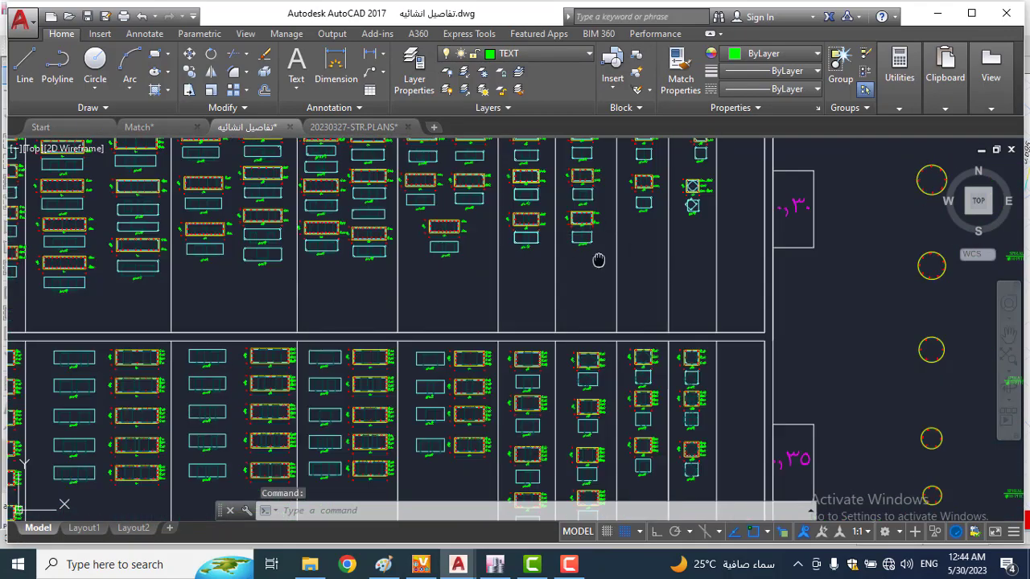
pyautogui.scroll(5, 475, 249)
pyautogui.scroll(2, 566, 343)
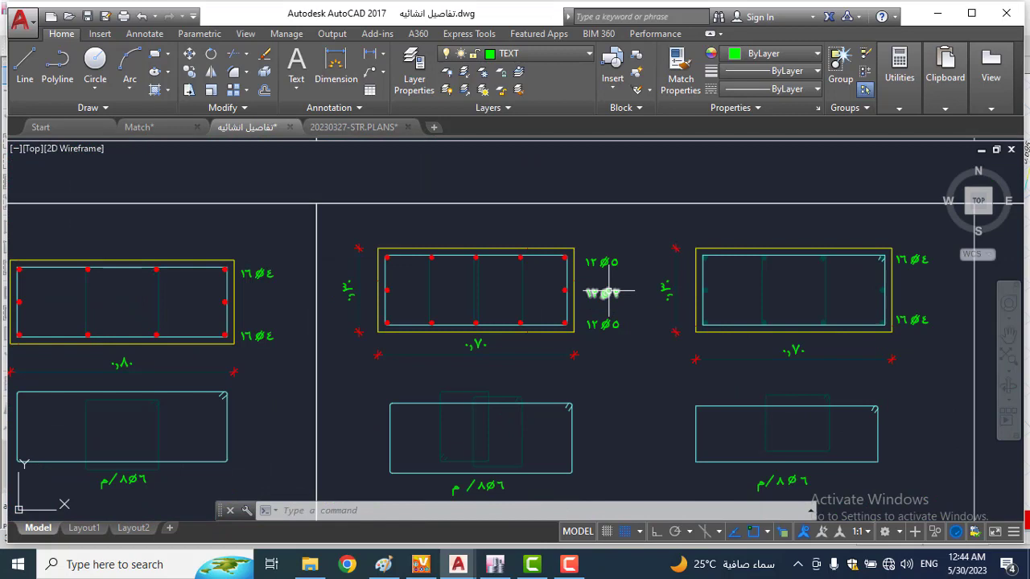
pyautogui.click(629, 239)
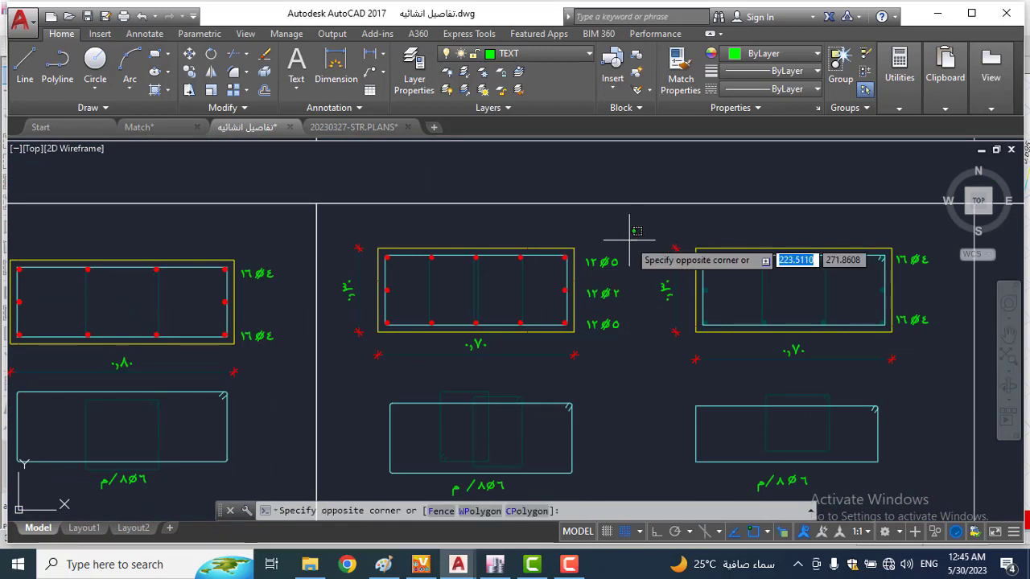
pyautogui.press('Escape')
pyautogui.click(337, 128)
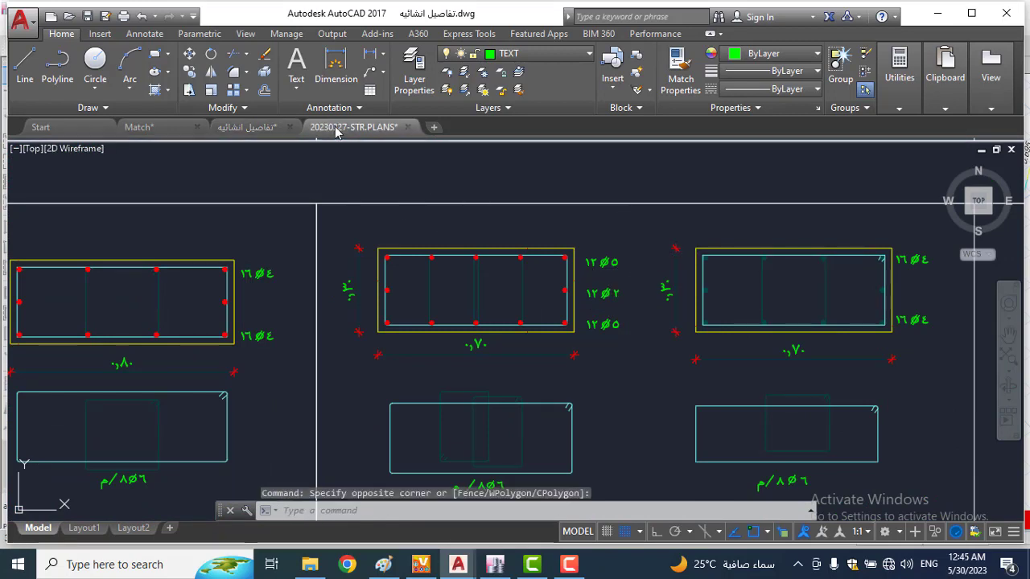
# Step: Copy C1's basement-to-ground column section into C4's From 1st Floor To Roof cell
pyautogui.scroll(5, 587, 199)
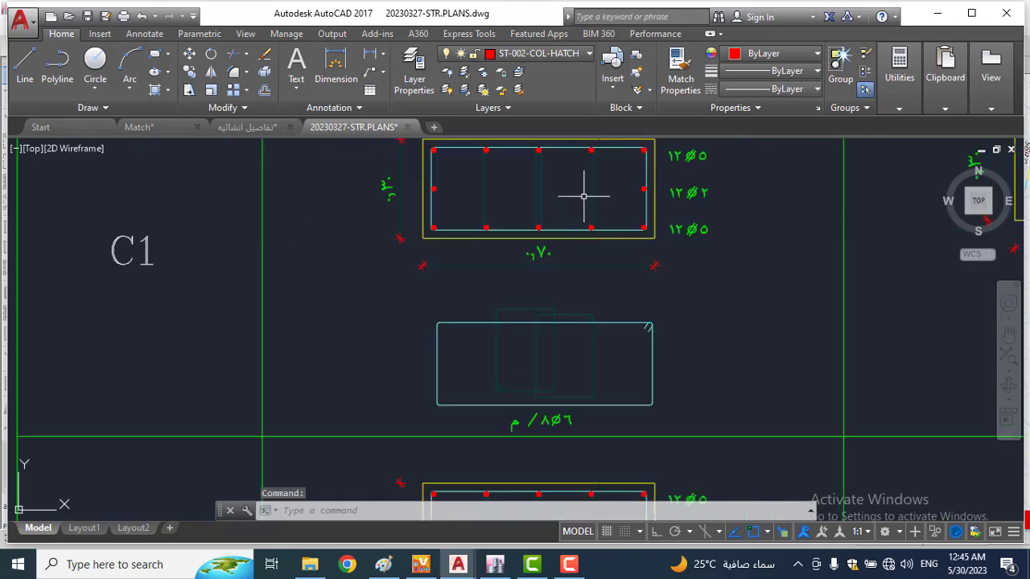
pyautogui.click(748, 164)
pyautogui.click(515, 354)
pyautogui.scroll(-5, 510, 356)
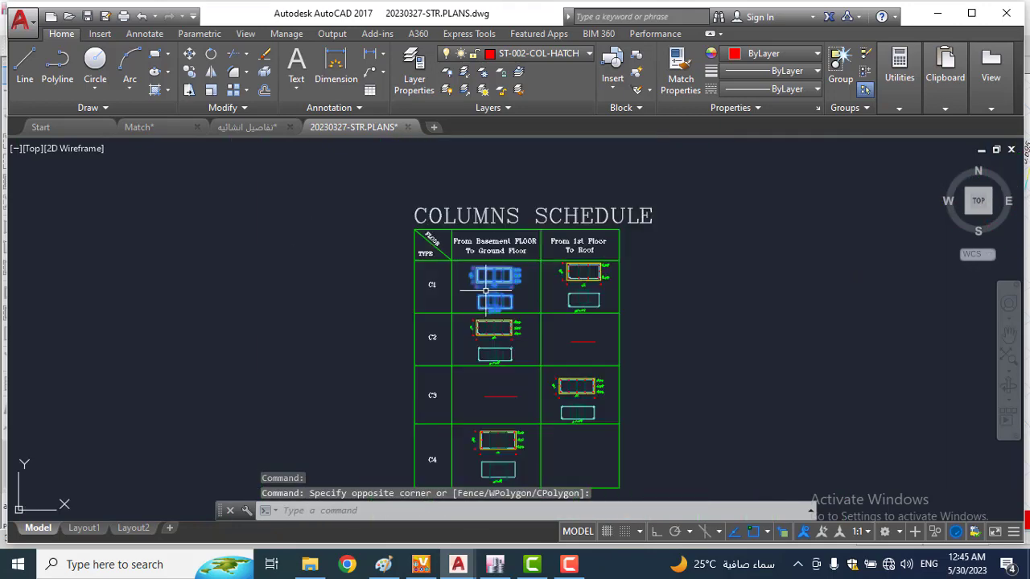
pyautogui.hotkey('ctrl', 'c')
pyautogui.scroll(4, 567, 479)
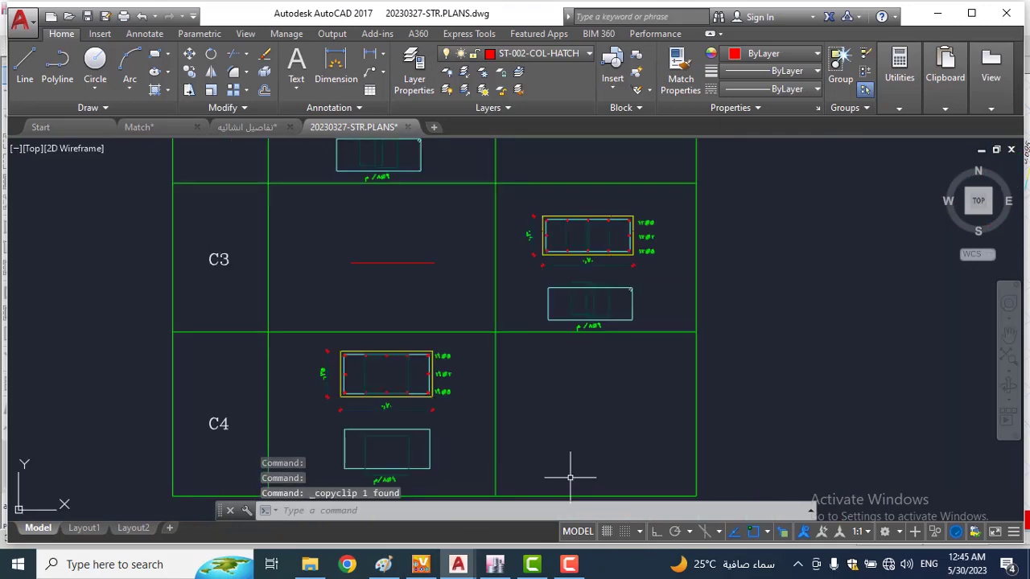
pyautogui.hotkey('ctrl', 'v')
pyautogui.click(532, 476)
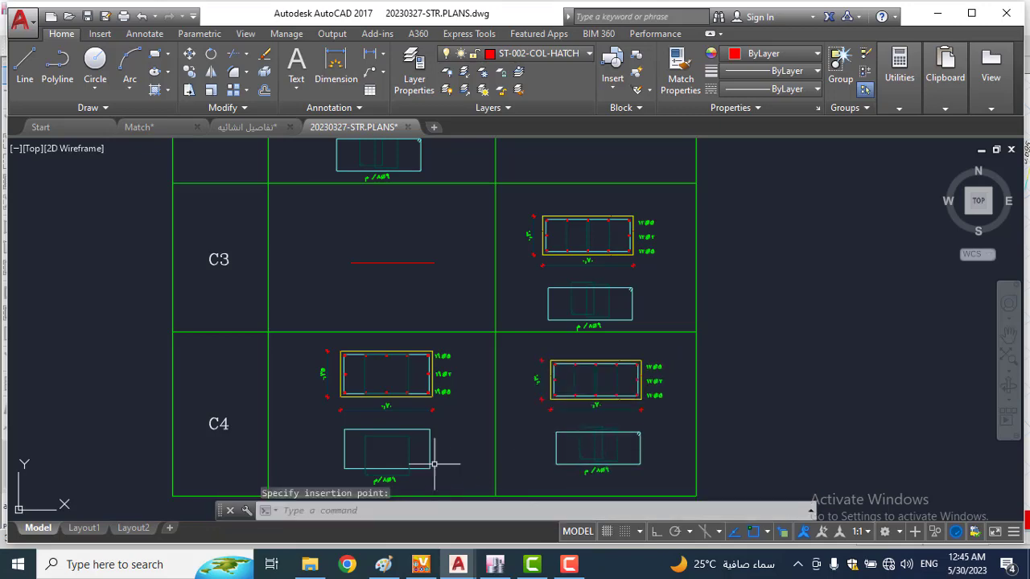
# Step: Open C1's basement-to-ground column section block for in-place editing with all nested objects selected
pyautogui.scroll(4, 395, 446)
pyautogui.scroll(-4, 527, 325)
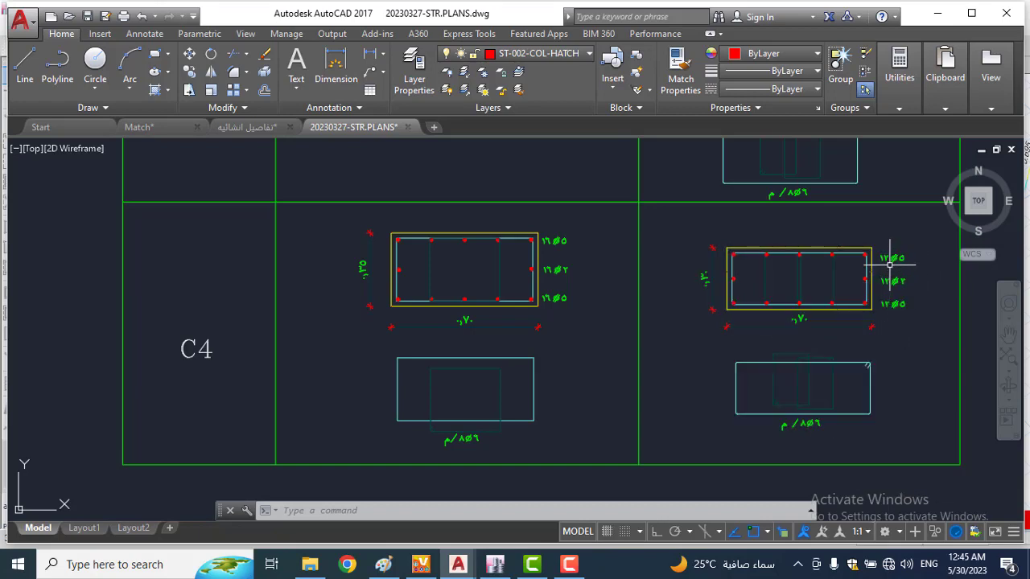
pyautogui.scroll(7, 889, 264)
pyautogui.scroll(-7, 877, 264)
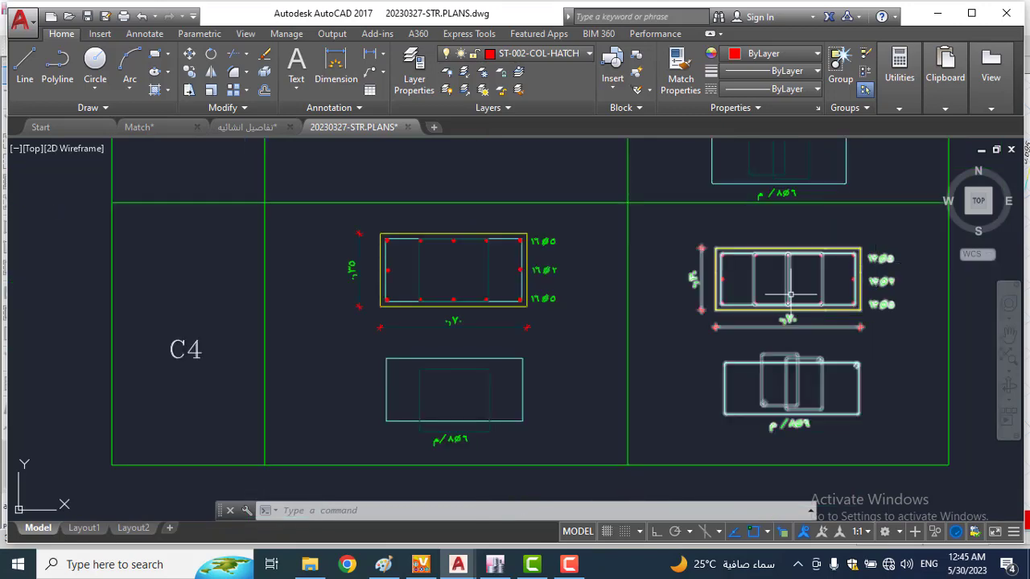
pyautogui.scroll(-6, 772, 281)
pyautogui.scroll(8, 708, 217)
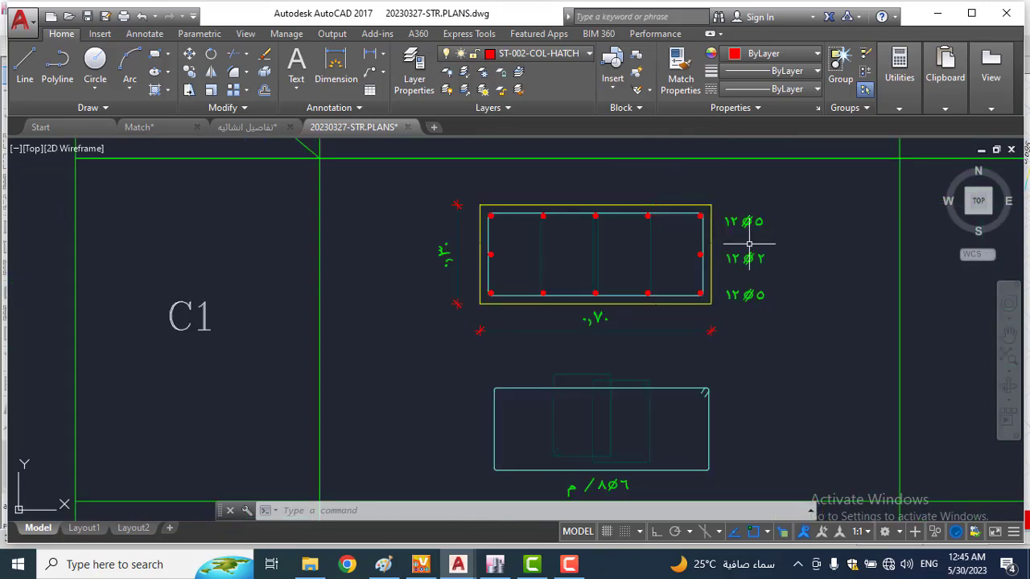
pyautogui.rightClick(749, 243)
pyautogui.click(802, 169)
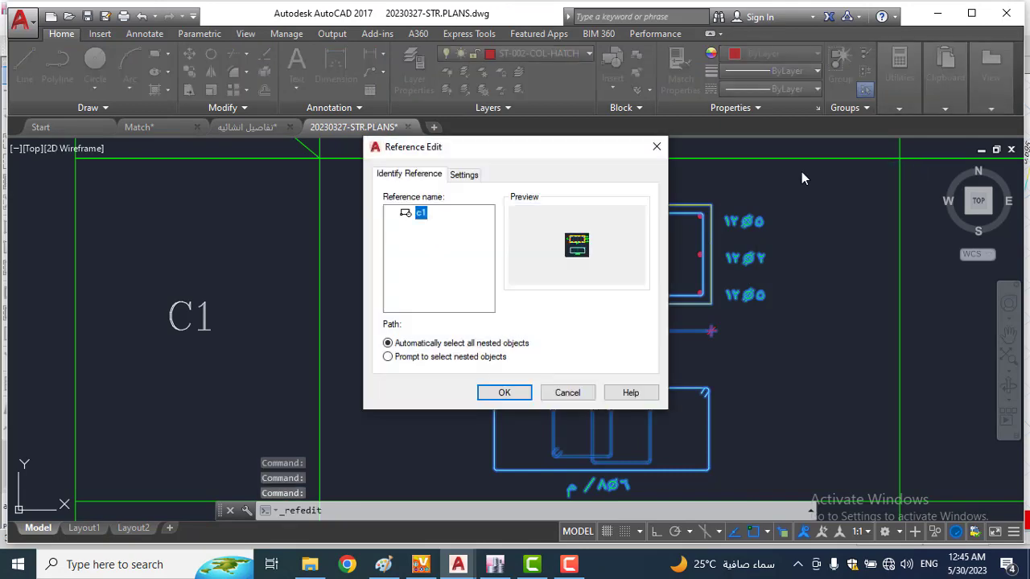
pyautogui.press('Return')
pyautogui.scroll(2, 660, 233)
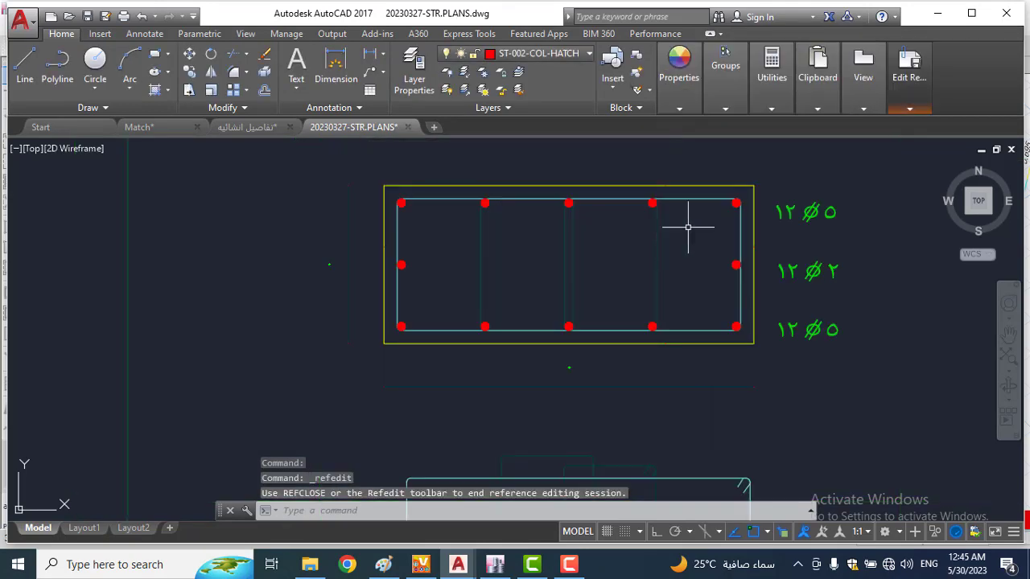
# Step: Change the bar label for the section's top row to 5Ø16
pyautogui.click(793, 211)
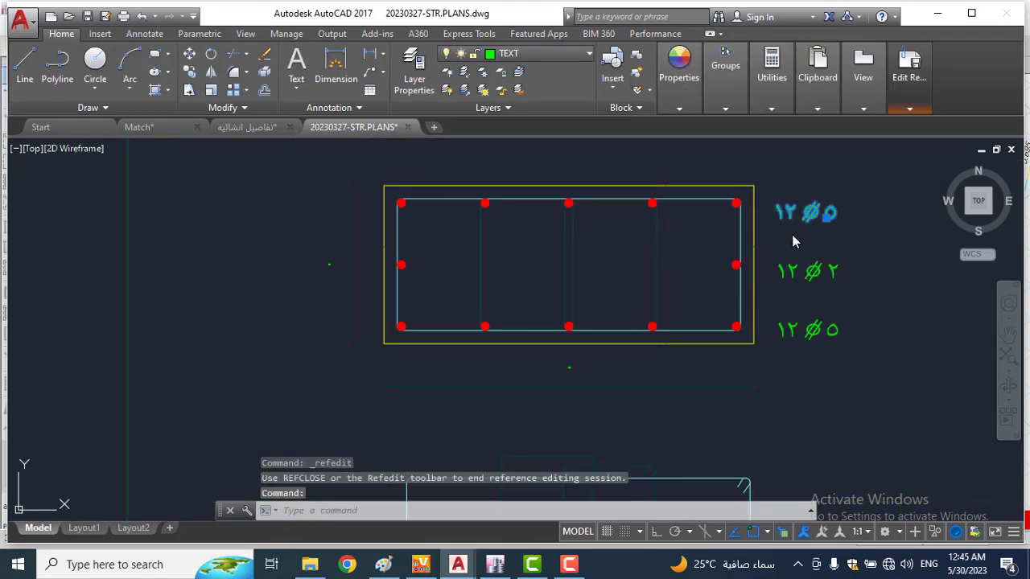
pyautogui.doubleClick(797, 214)
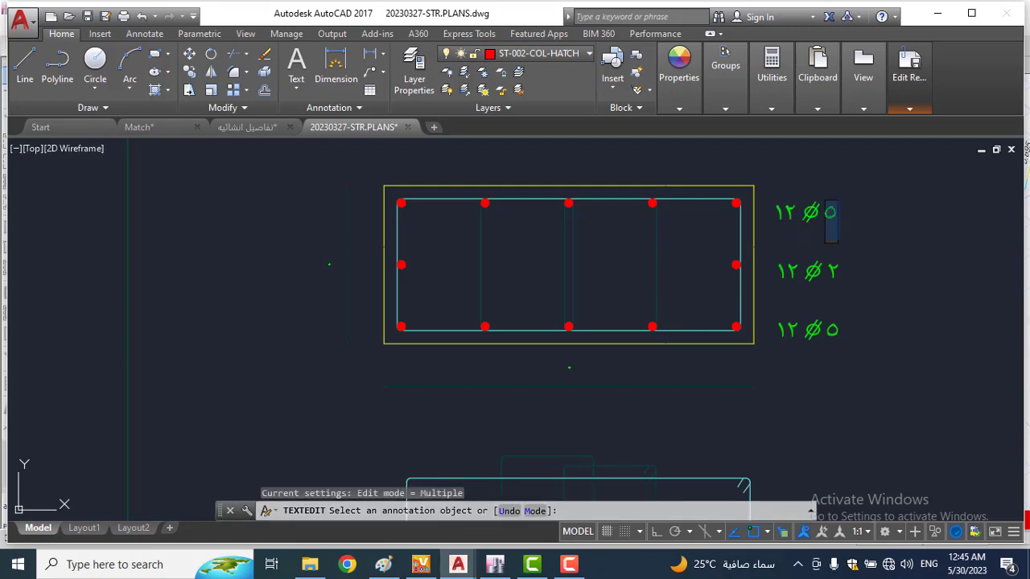
pyautogui.press('BackSpace')
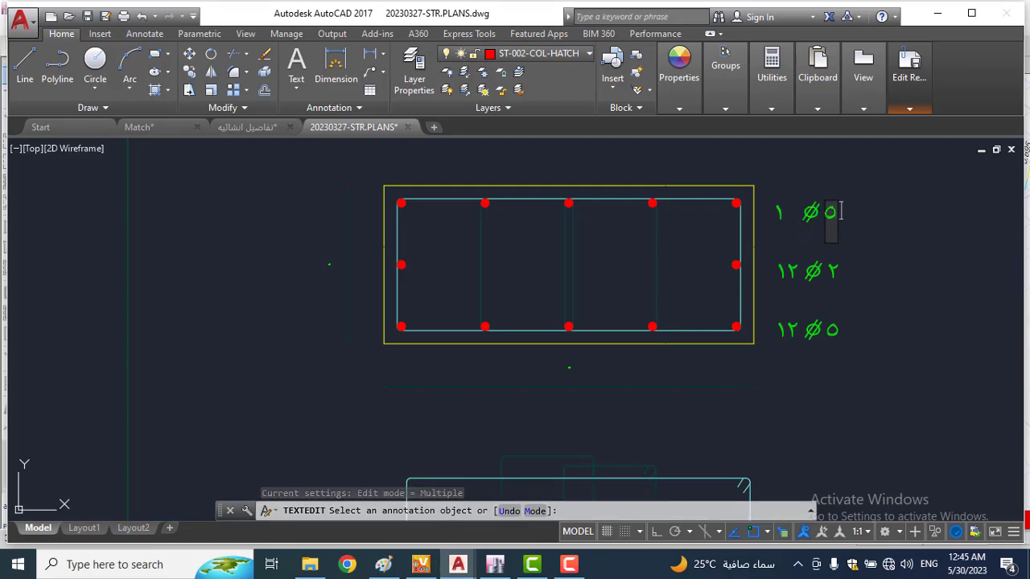
pyautogui.write('6')
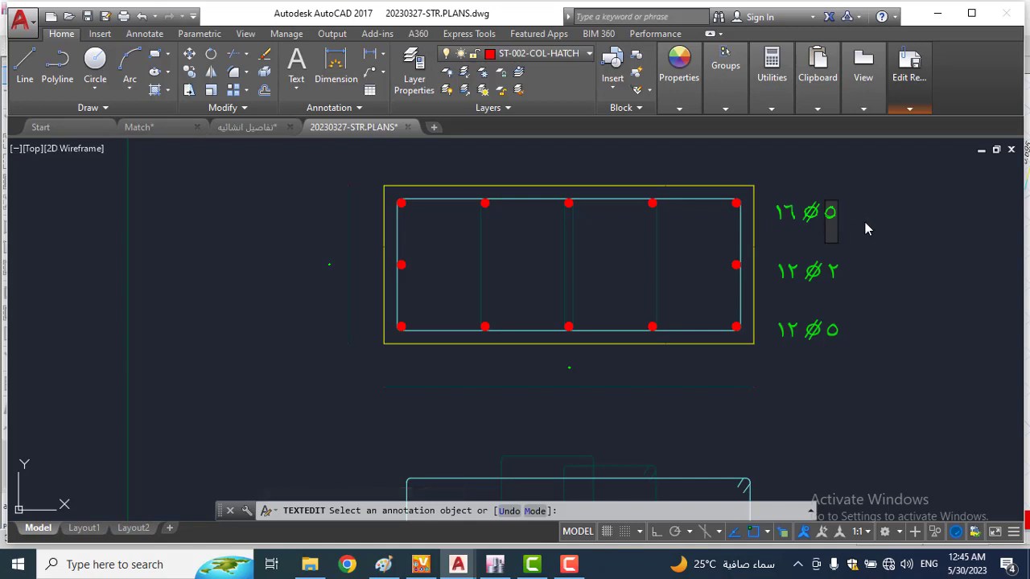
pyautogui.click(865, 229)
pyautogui.press('Escape')
pyautogui.press('Escape')
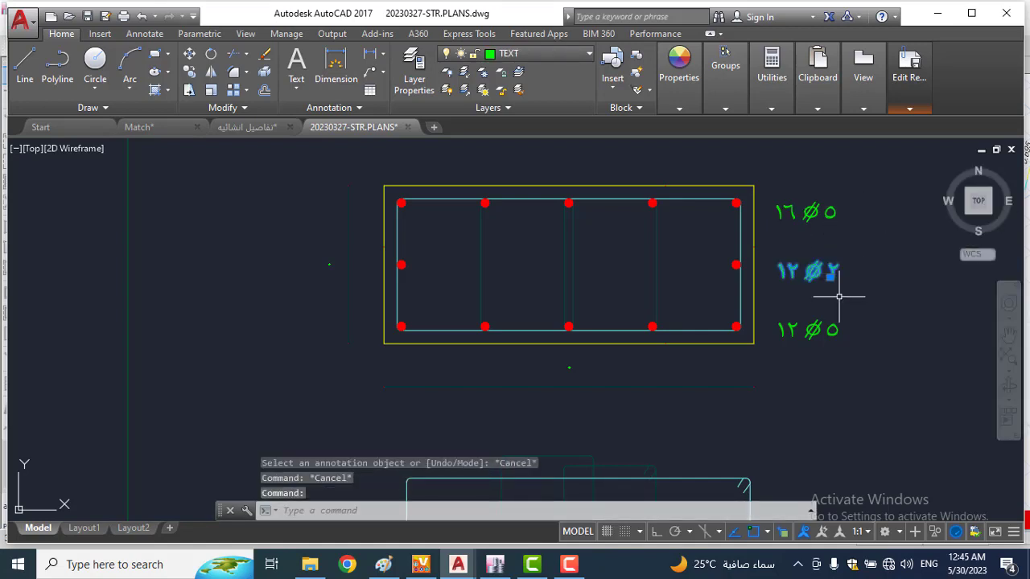
# Step: Delete the 12 mm bar labels beside the section's middle and bottom rows
pyautogui.click(838, 296)
pyautogui.click(828, 330)
pyautogui.press('Delete')
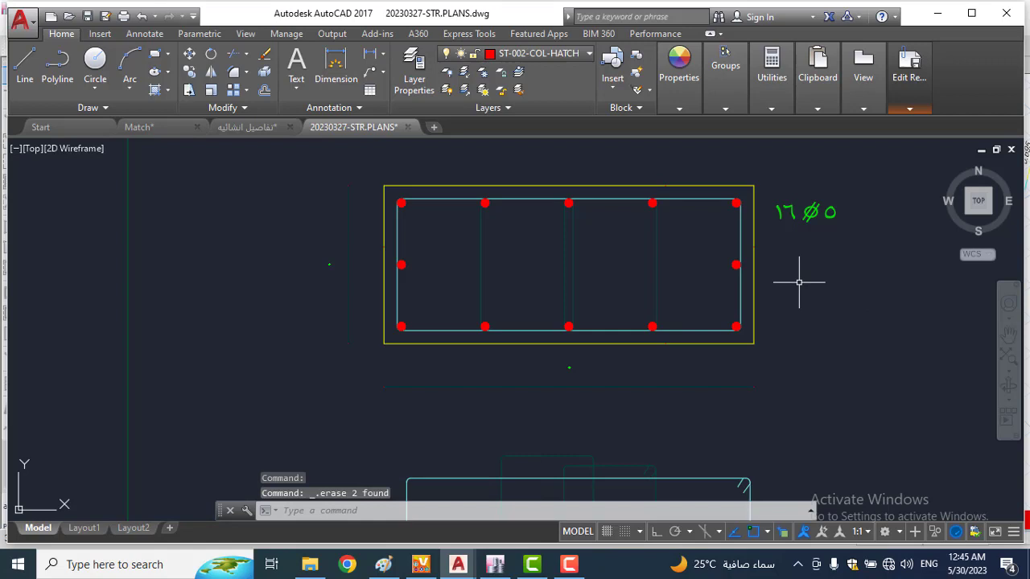
# Step: Copy the top row's 5Ø16 bar label straight down beside the middle and bottom rows with Ortho on
pyautogui.click(800, 215)
pyautogui.click(778, 219)
pyautogui.write('co')
pyautogui.press('space')
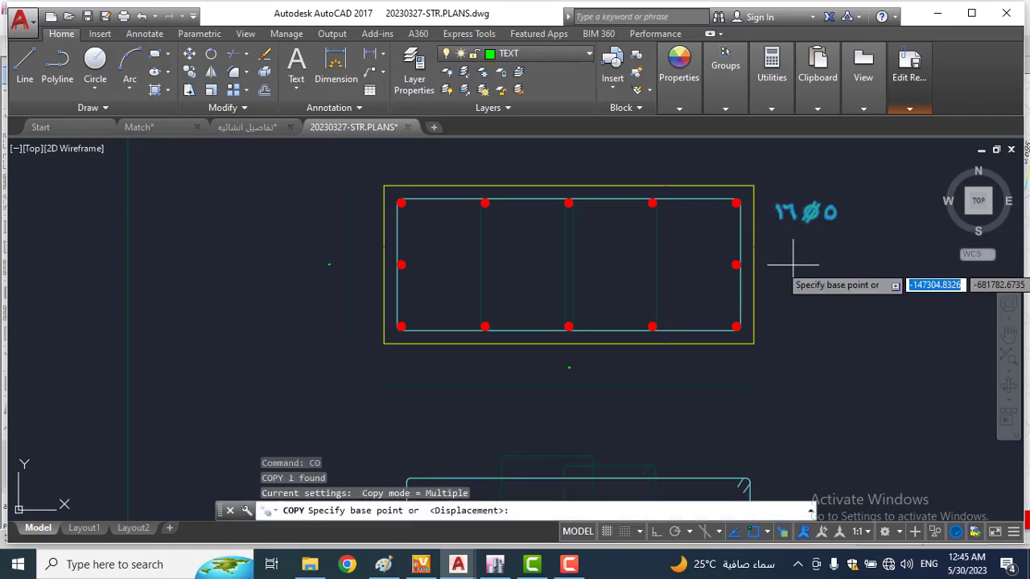
pyautogui.click(793, 264)
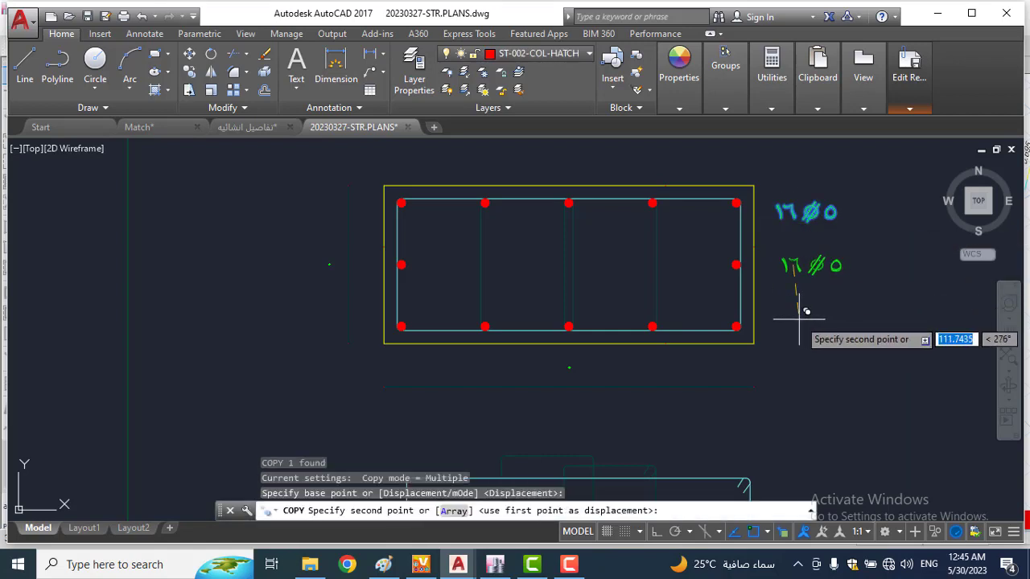
pyautogui.click(654, 532)
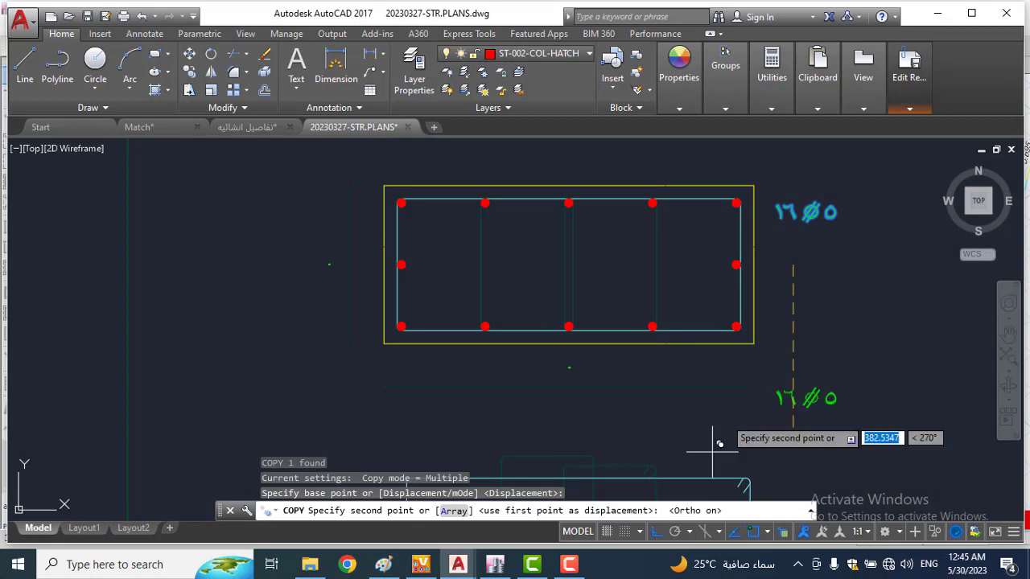
pyautogui.click(793, 320)
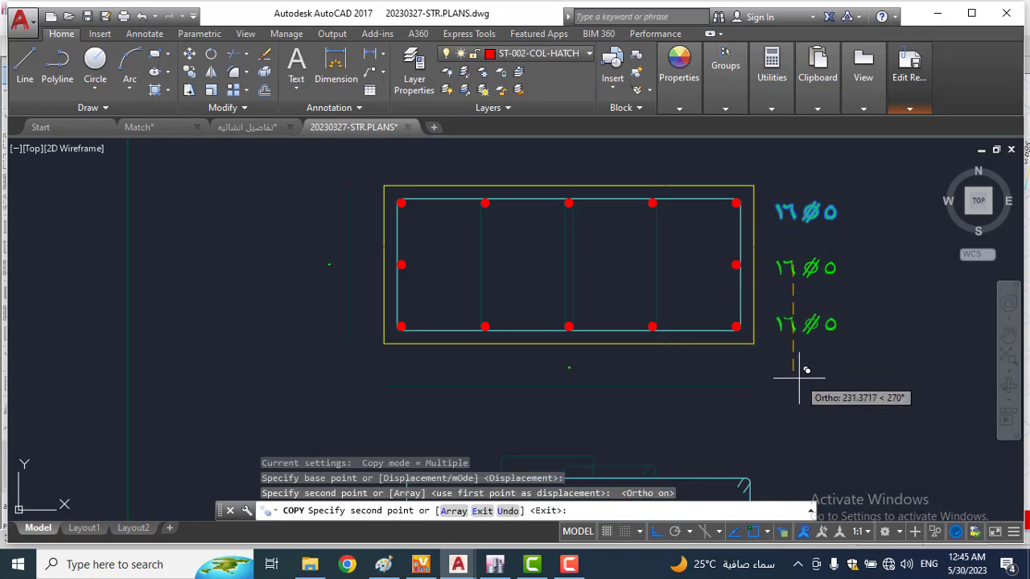
pyautogui.press('Escape')
pyautogui.press('Escape')
pyautogui.press('Escape')
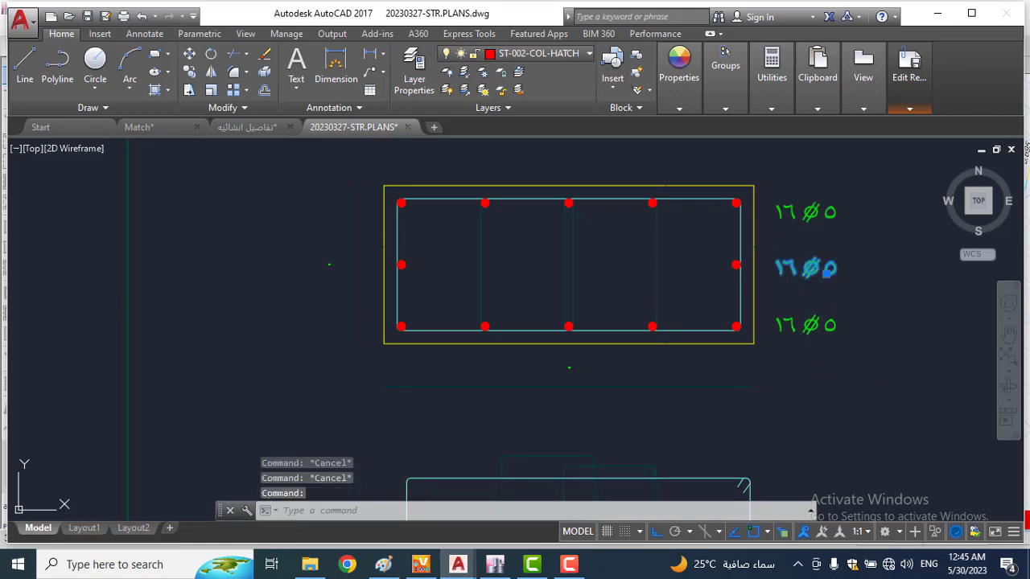
# Step: Change the bar label for the section's middle row to 2Ø16
pyautogui.doubleClick(826, 271)
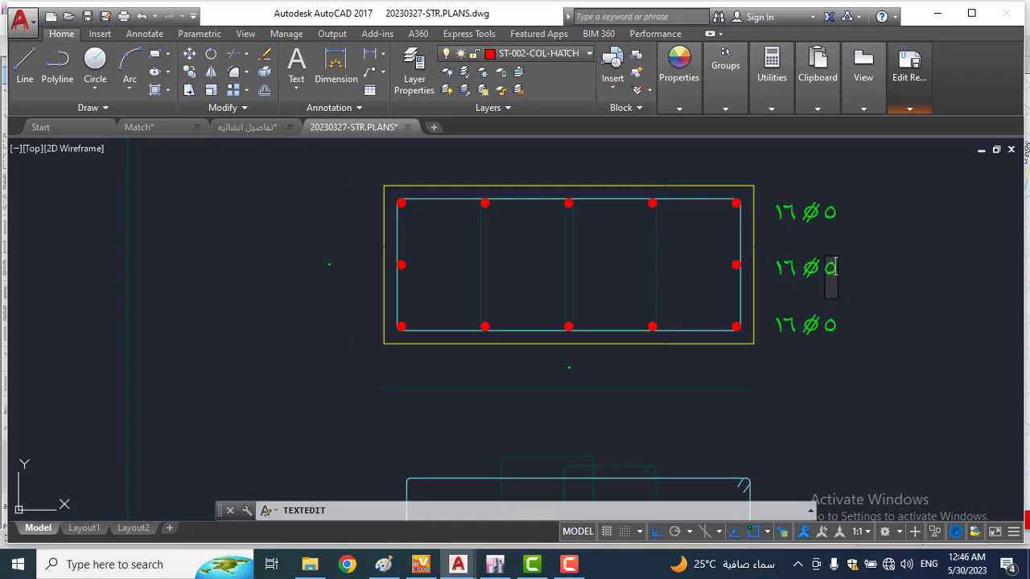
pyautogui.press('BackSpace')
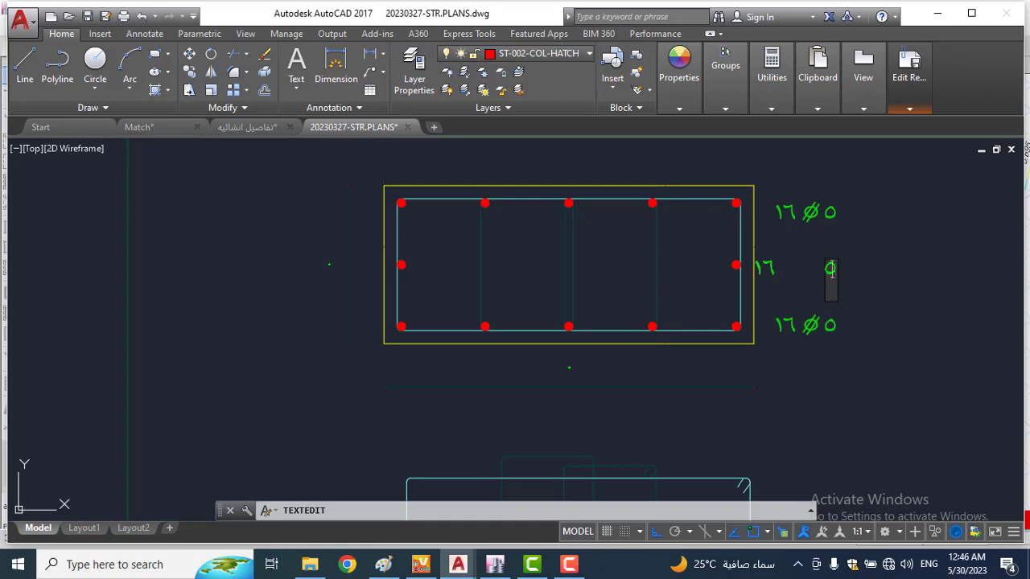
pyautogui.hotkey('ctrl', 'z')
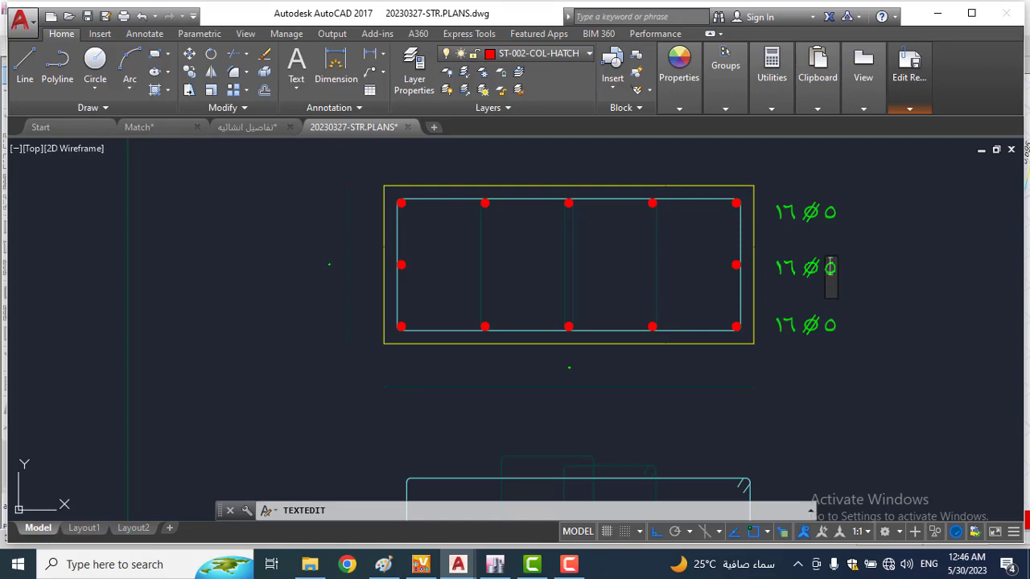
pyautogui.press('BackSpace')
pyautogui.write('٢')
pyautogui.click(860, 282)
pyautogui.press('Escape')
pyautogui.press('Escape')
# Step: Save the in-place edits to C1's basement-to-ground column section block
pyautogui.moveTo(915, 67)
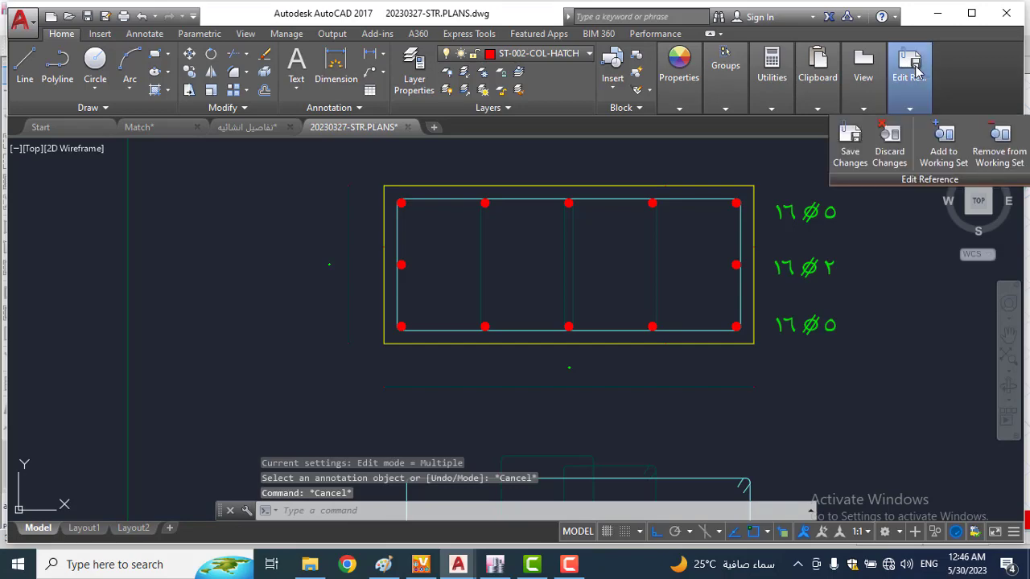
pyautogui.click(850, 140)
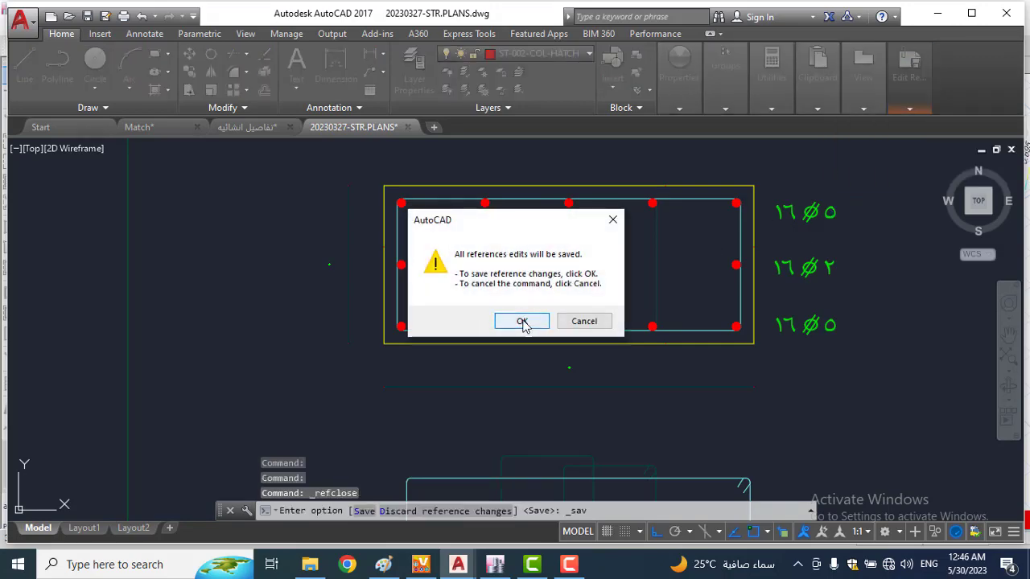
pyautogui.click(522, 322)
# Step: Open C1's From 1st Floor To Roof column section block for in-place editing
pyautogui.scroll(-8, 789, 309)
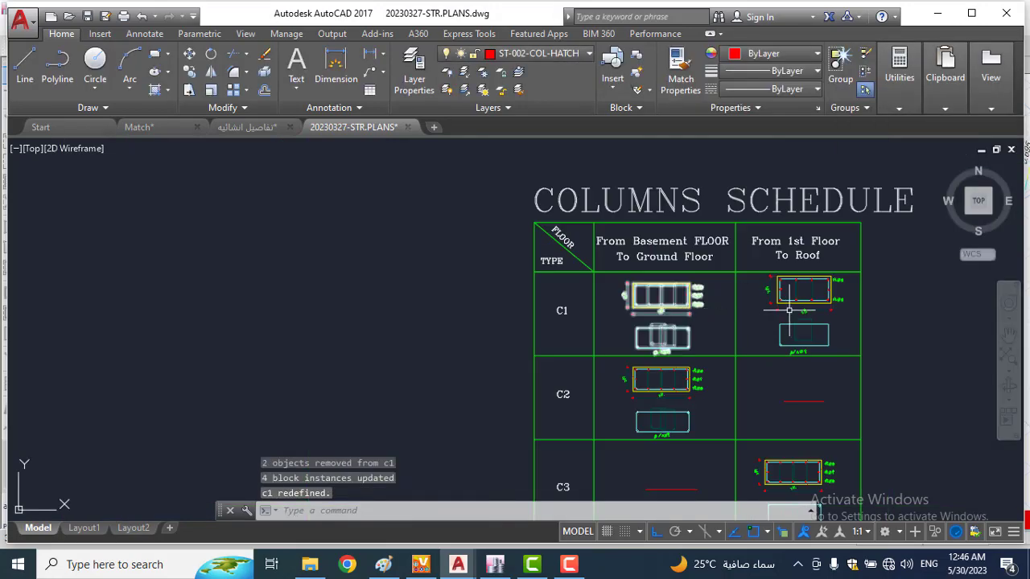
pyautogui.scroll(5, 789, 309)
pyautogui.scroll(1, 809, 301)
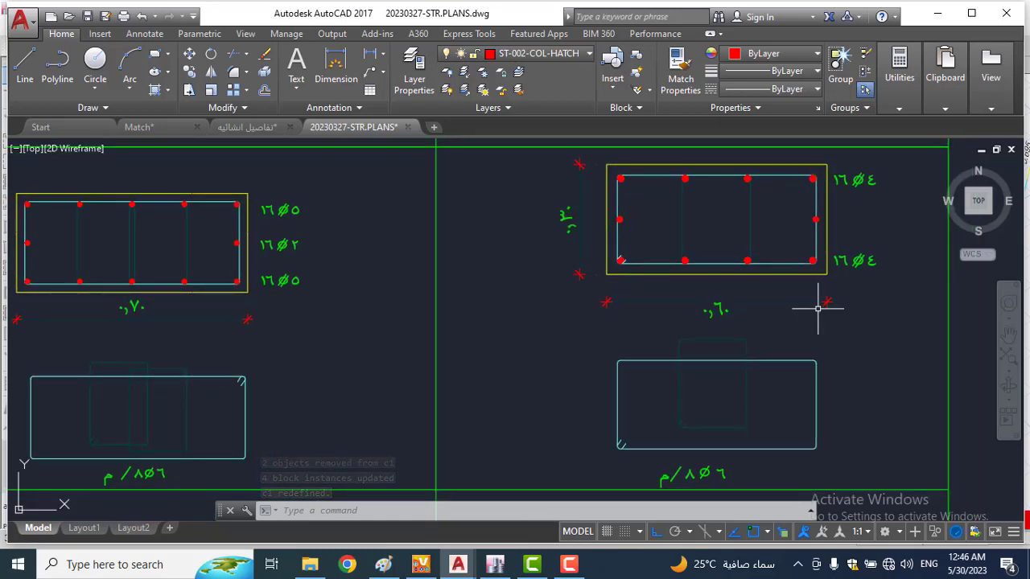
pyautogui.click(869, 259)
pyautogui.rightClick(869, 259)
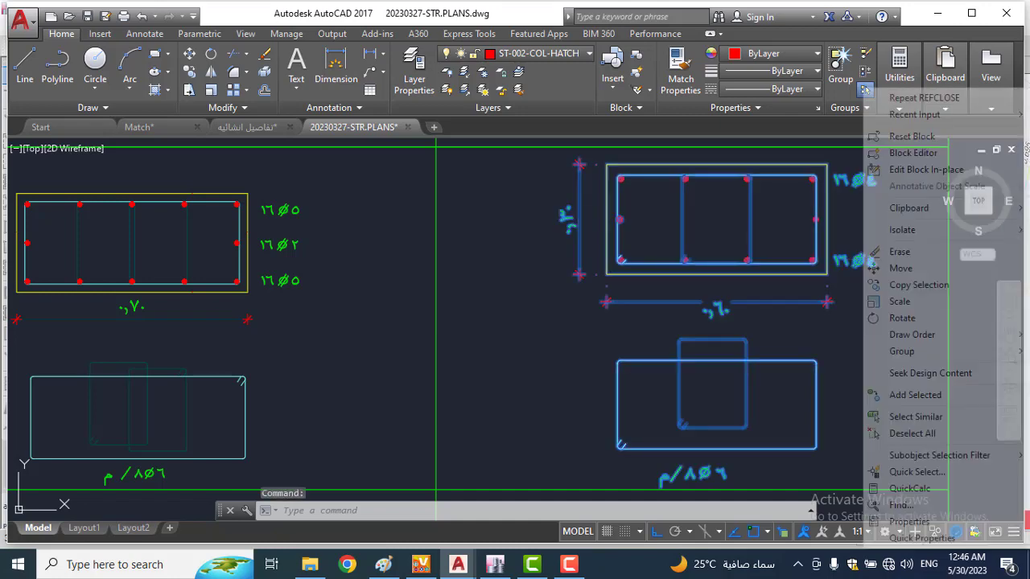
pyautogui.click(910, 168)
pyautogui.press('Return')
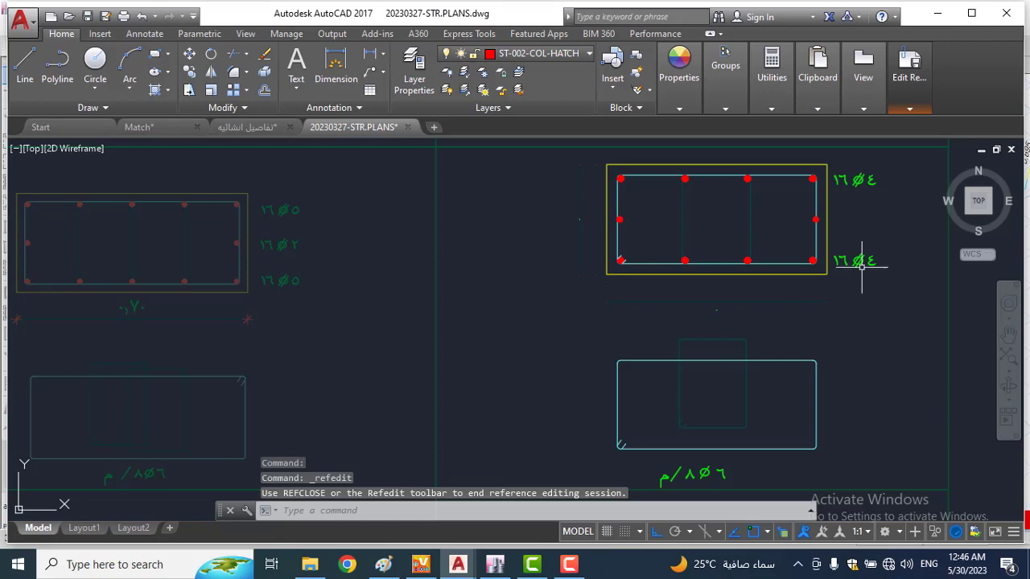
# Step: Copy the section's bottom 4Ø16 bar label up beside the middle row of bars
pyautogui.click(877, 285)
pyautogui.click(796, 241)
pyautogui.write('co')
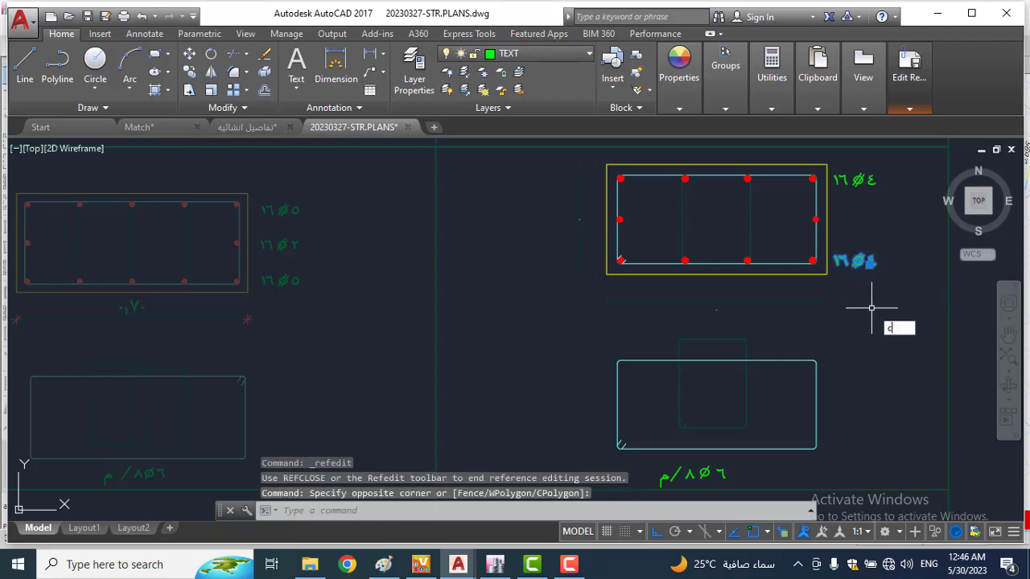
pyautogui.press('Return')
pyautogui.click(914, 328)
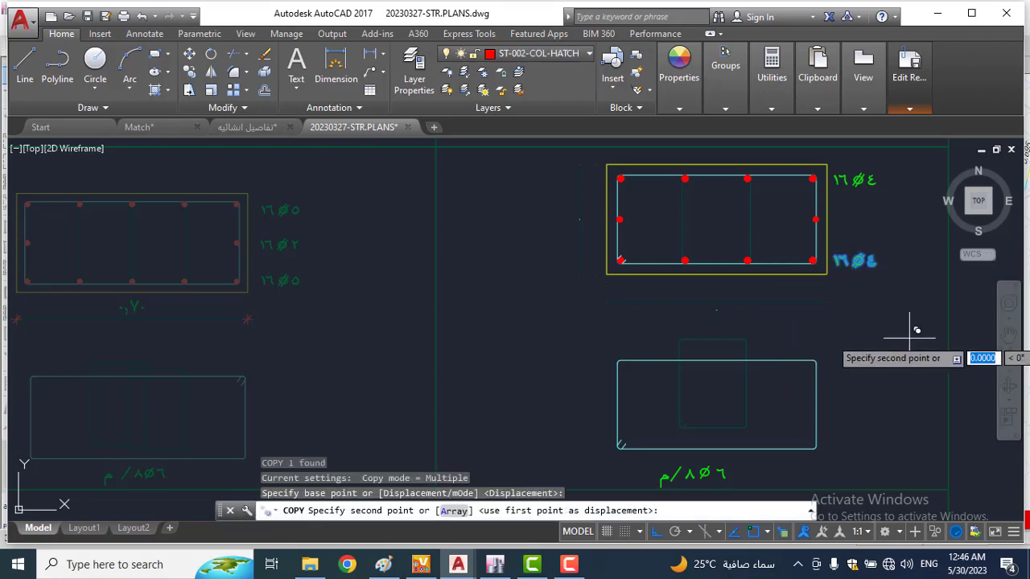
pyautogui.click(916, 287)
pyautogui.press('Escape')
# Step: Change the middle row's bar label in C1's first-floor-to-roof section to 2Ø16
pyautogui.click(875, 205)
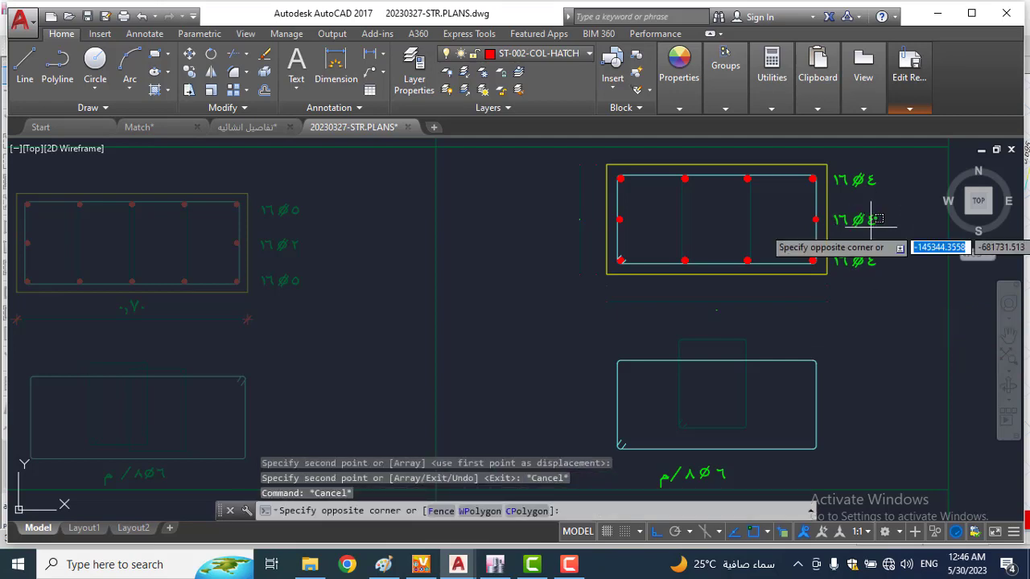
pyautogui.click(872, 228)
pyautogui.doubleClick(868, 221)
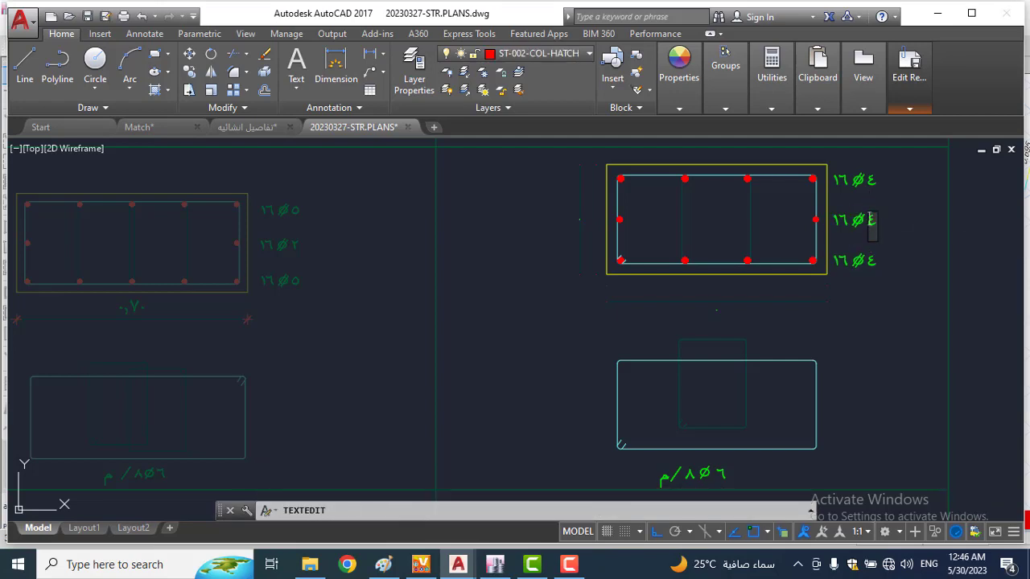
pyautogui.press('BackSpace')
pyautogui.write('2')
pyautogui.press('Return')
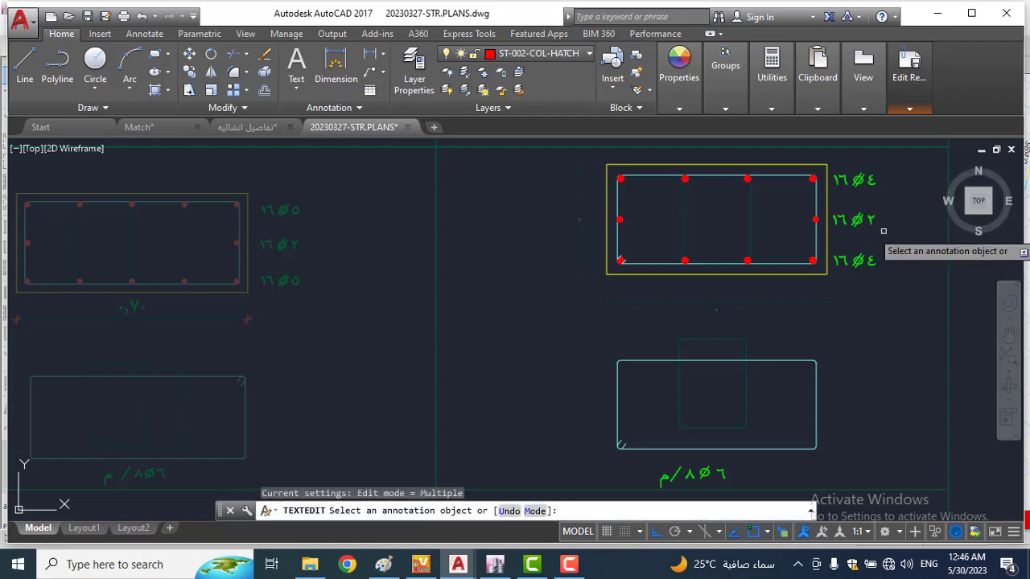
# Step: Save the in-place edits to C1's first-floor-to-roof column section block
pyautogui.click(905, 80)
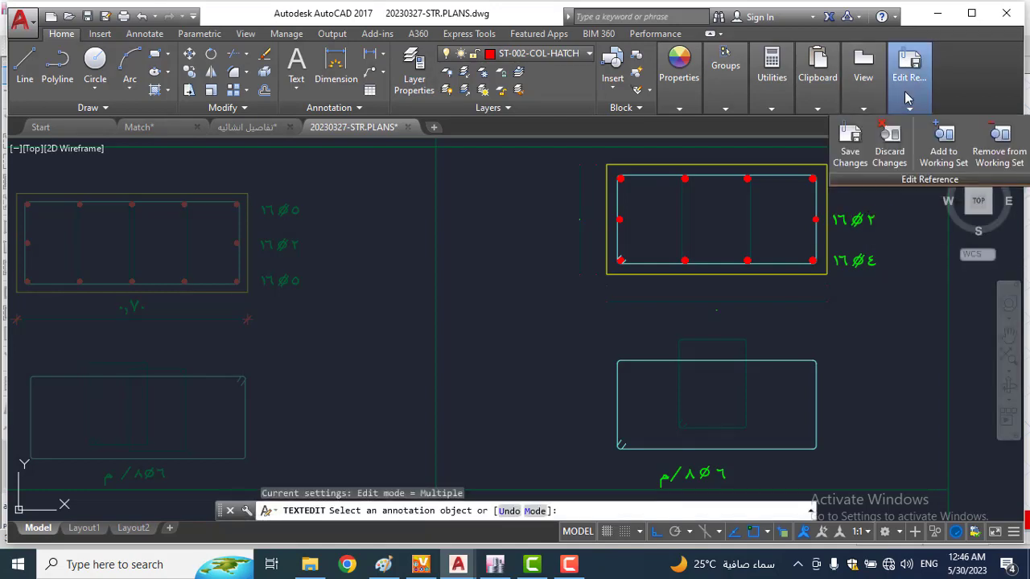
pyautogui.click(850, 153)
pyautogui.click(524, 319)
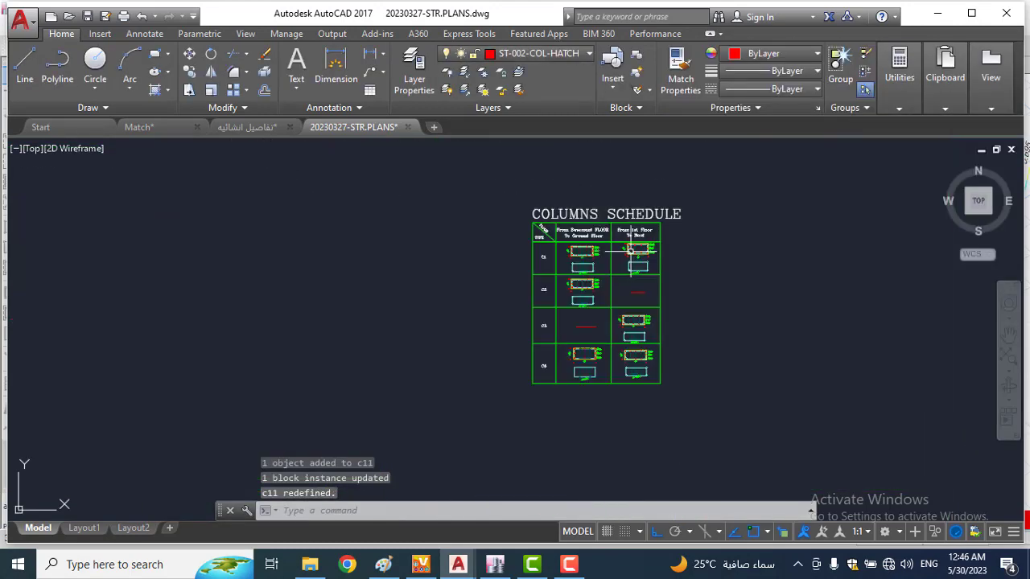
pyautogui.press('Escape')
pyautogui.press('Escape')
# Step: Review the columns schedule, then switch to ETABS and examine the columns' P-M-M interaction ratios in the 3-D view
pyautogui.scroll(4, 621, 291)
pyautogui.scroll(-1, 604, 240)
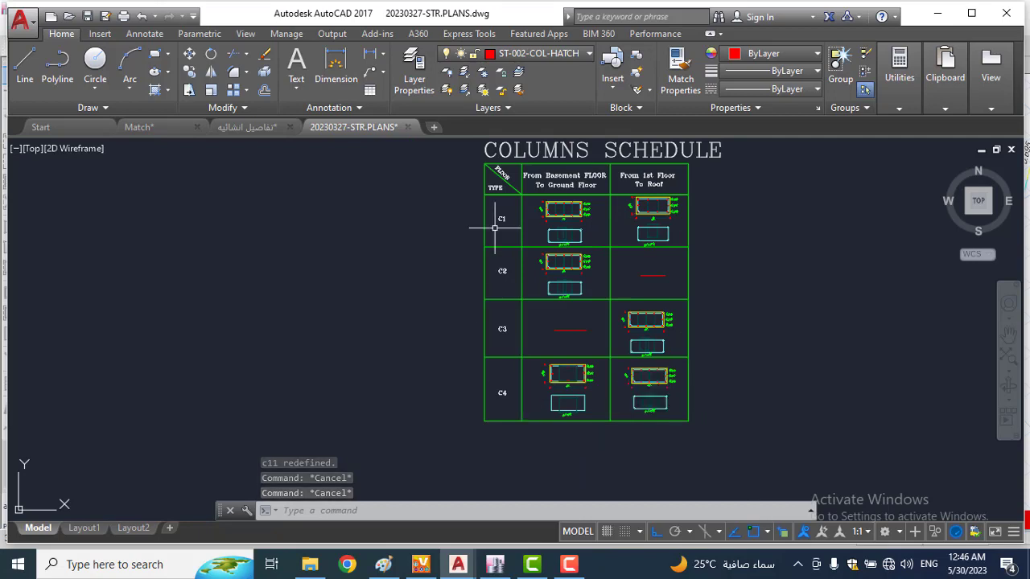
pyautogui.scroll(2, 649, 215)
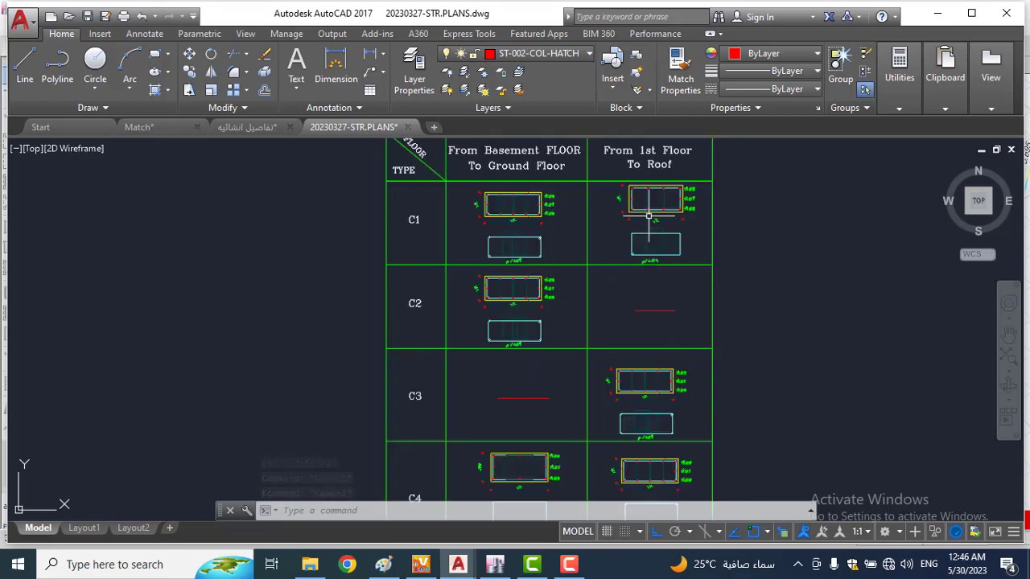
pyautogui.scroll(2, 648, 215)
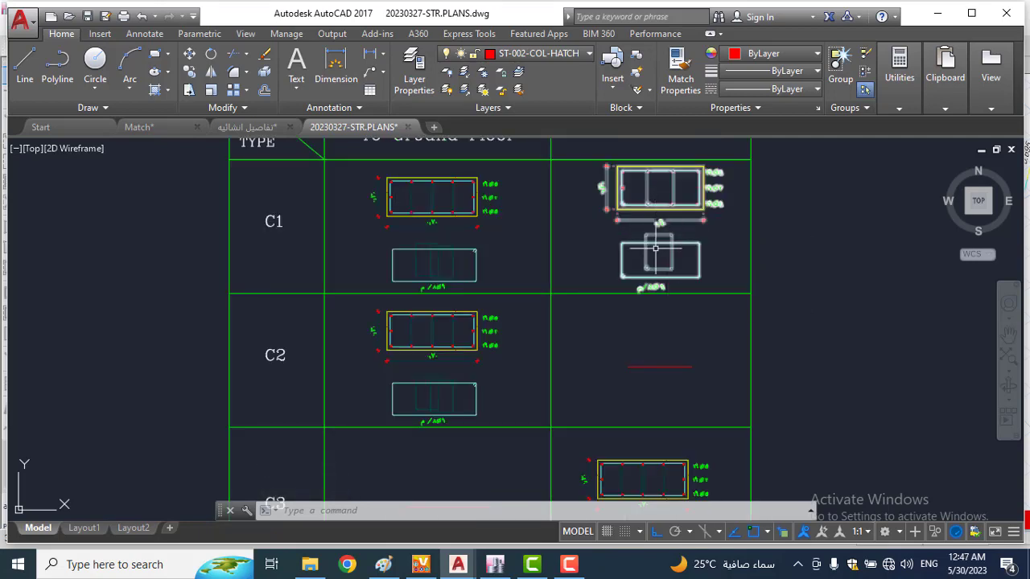
pyautogui.moveTo(654, 236); pyautogui.dragTo(657, 257, button='middle')
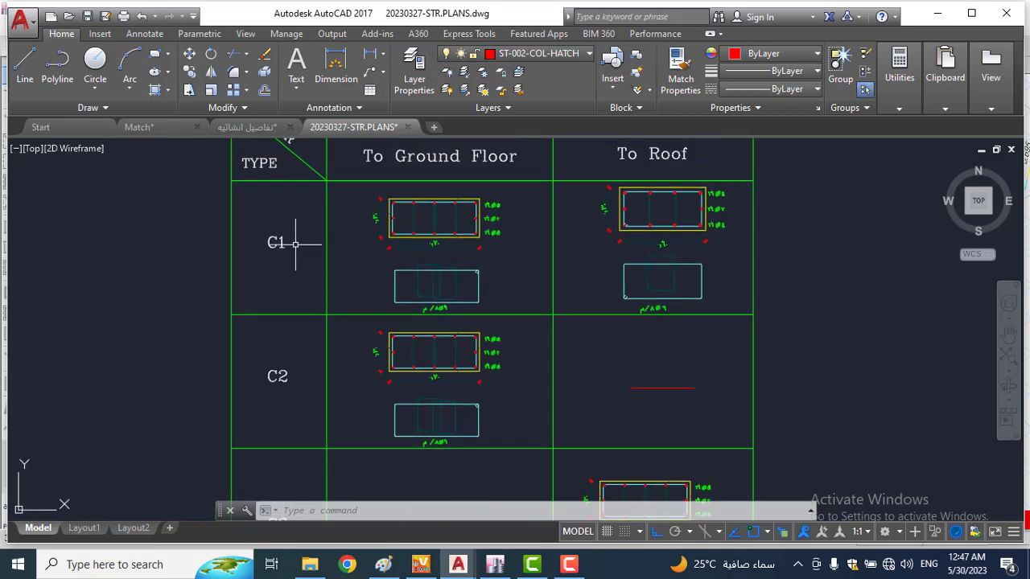
pyautogui.click(495, 566)
pyautogui.scroll(-4, 603, 386)
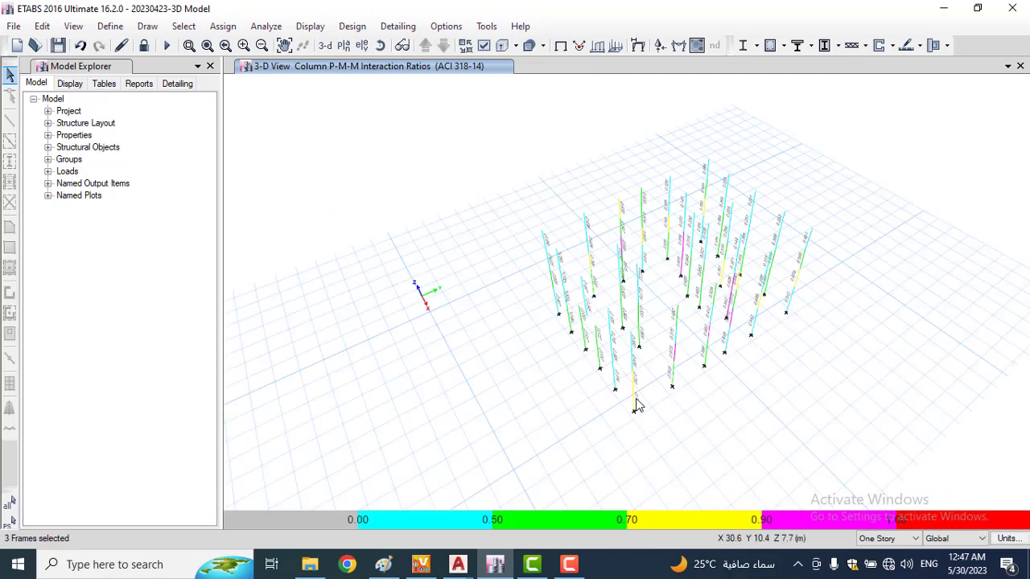
pyautogui.keyDown('shift'); pyautogui.moveTo(636, 401); pyautogui.dragTo(714, 401, button='middle'); pyautogui.keyUp('shift')
pyautogui.scroll(3, 602, 380)
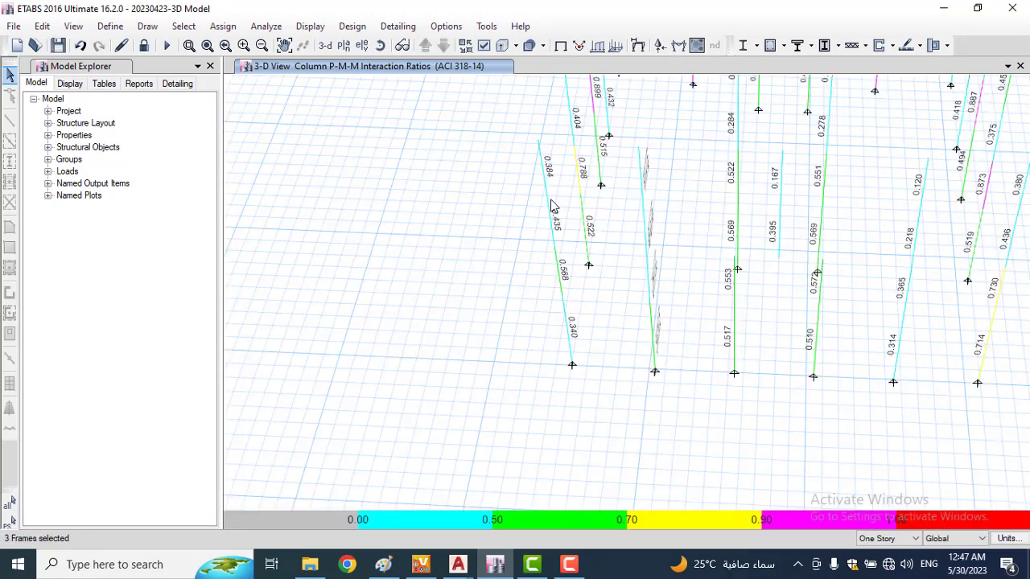
pyautogui.scroll(-4, 603, 368)
pyautogui.scroll(3, 662, 340)
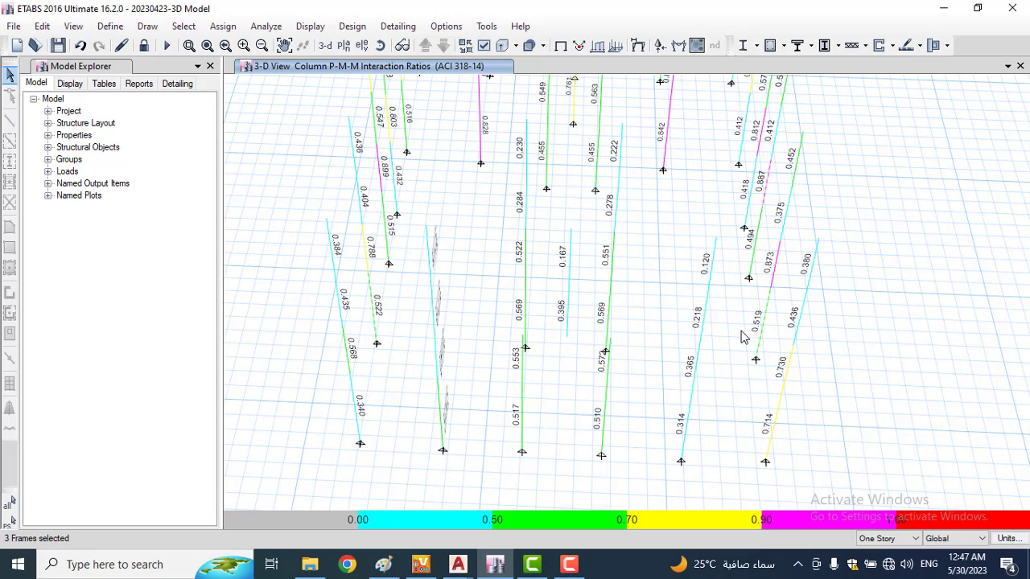
pyautogui.scroll(-3, 740, 338)
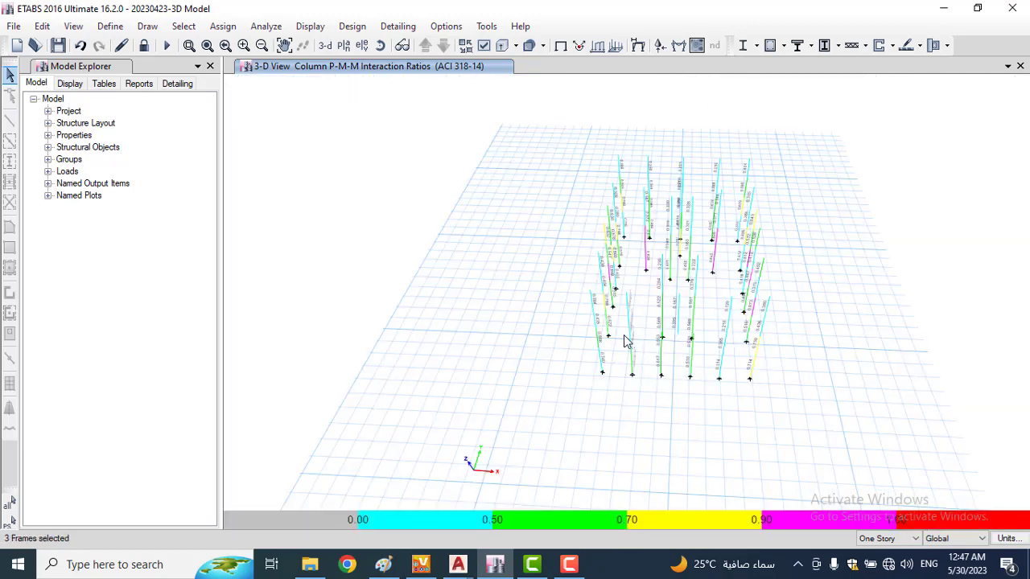
pyautogui.scroll(3, 609, 340)
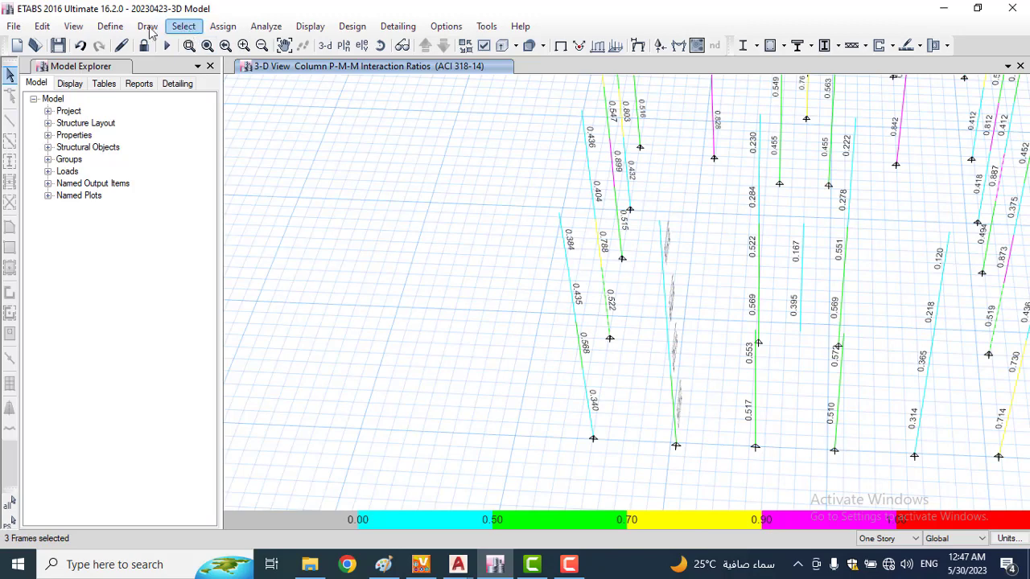
pyautogui.click(110, 26)
pyautogui.moveTo(134, 67)
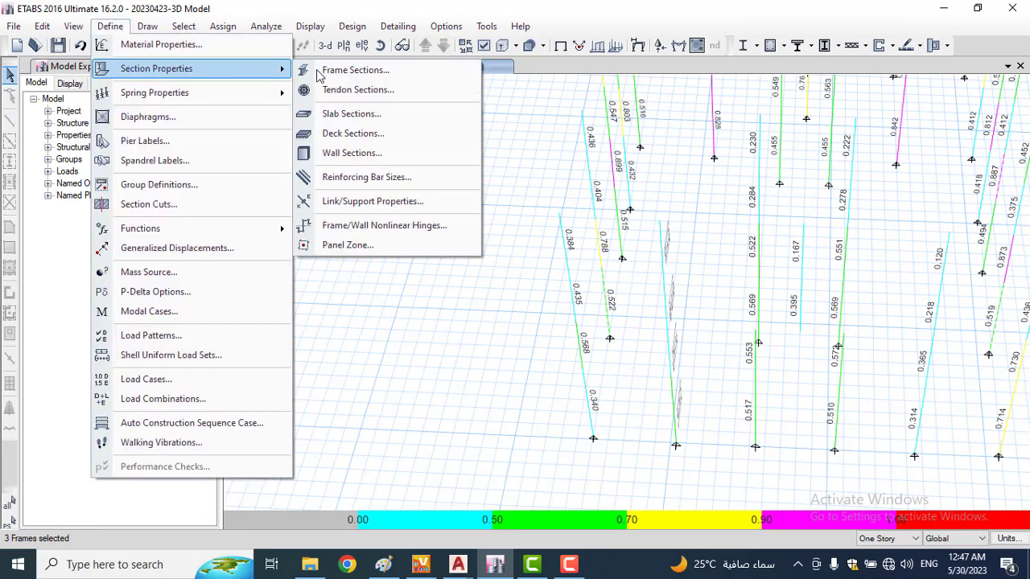
pyautogui.click(346, 70)
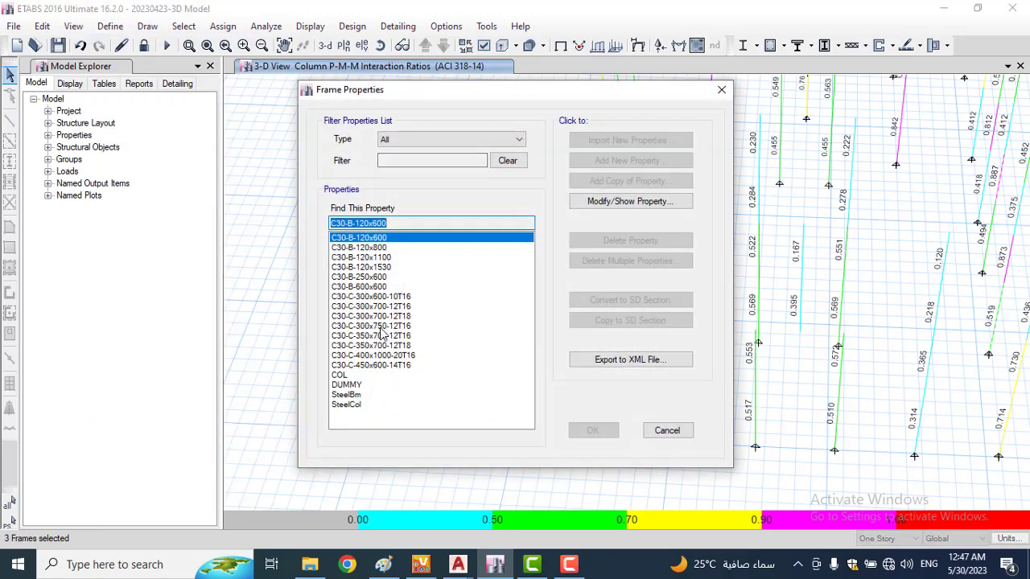
pyautogui.click(383, 306)
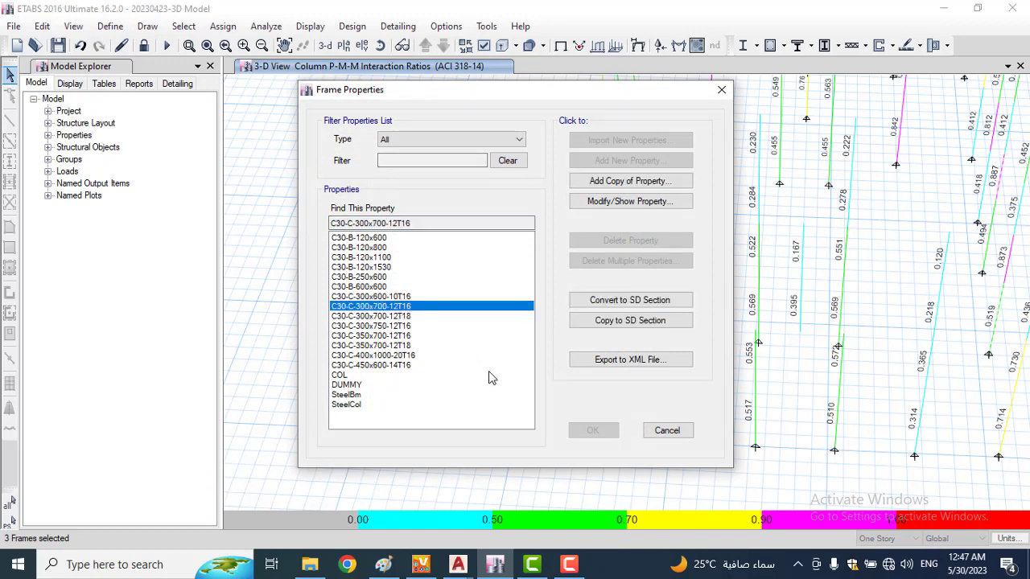
pyautogui.click(624, 181)
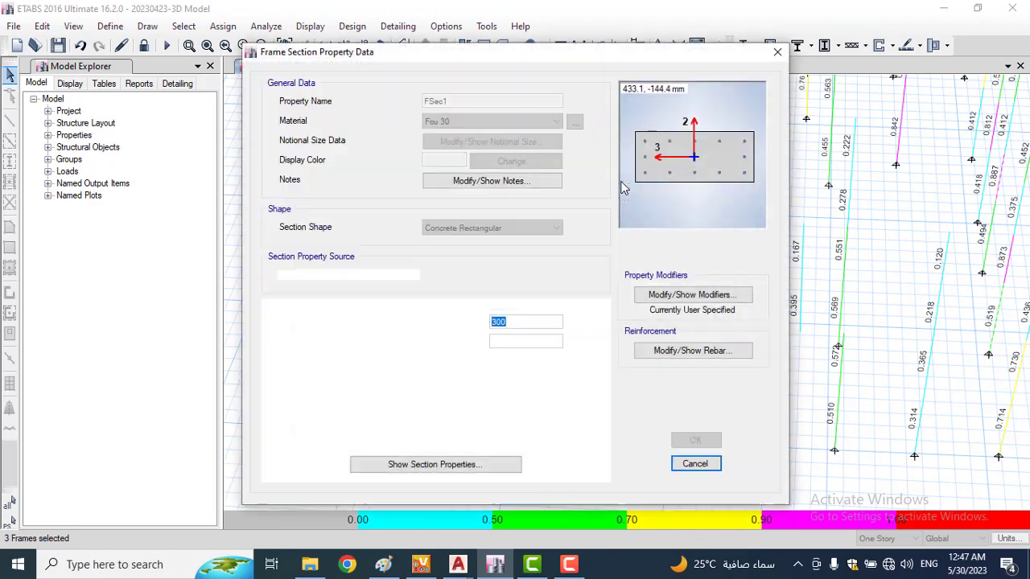
pyautogui.click(692, 462)
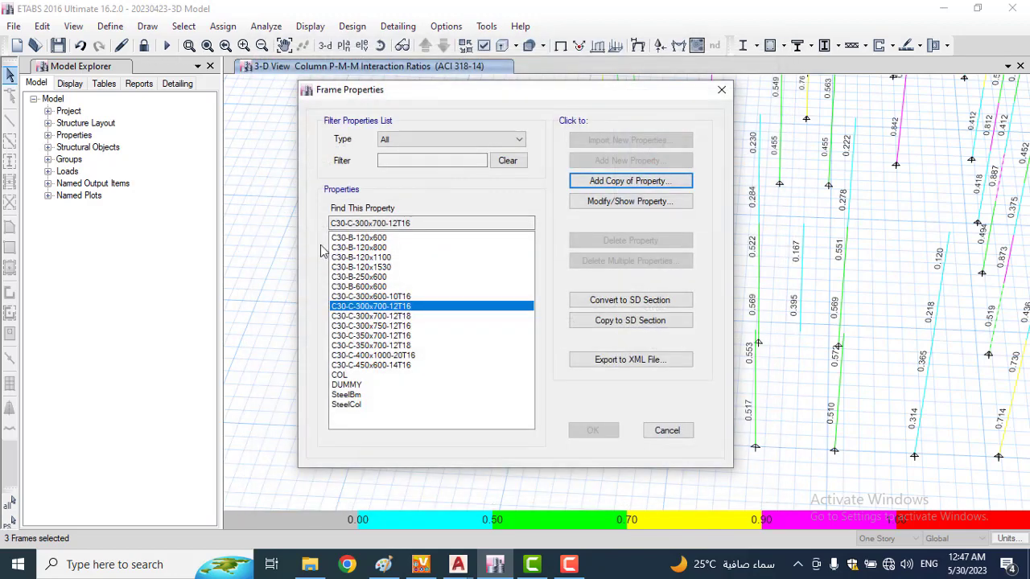
pyautogui.click(667, 433)
# Step: Unlock the model, accepting deletion of the analysis results, and review the frame section definition C30-C-300x700-12T16
pyautogui.click(143, 45)
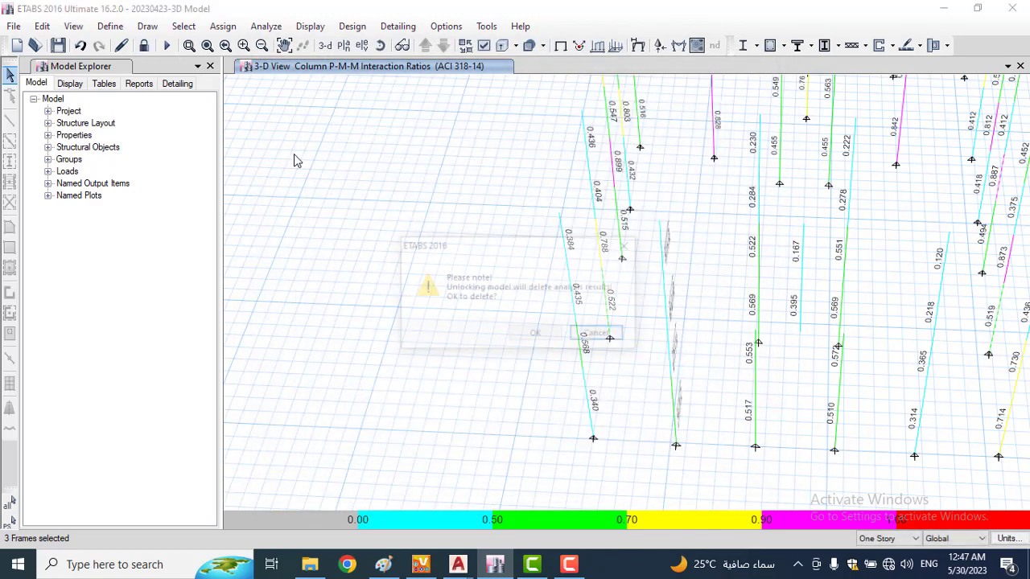
pyautogui.click(543, 337)
pyautogui.click(110, 26)
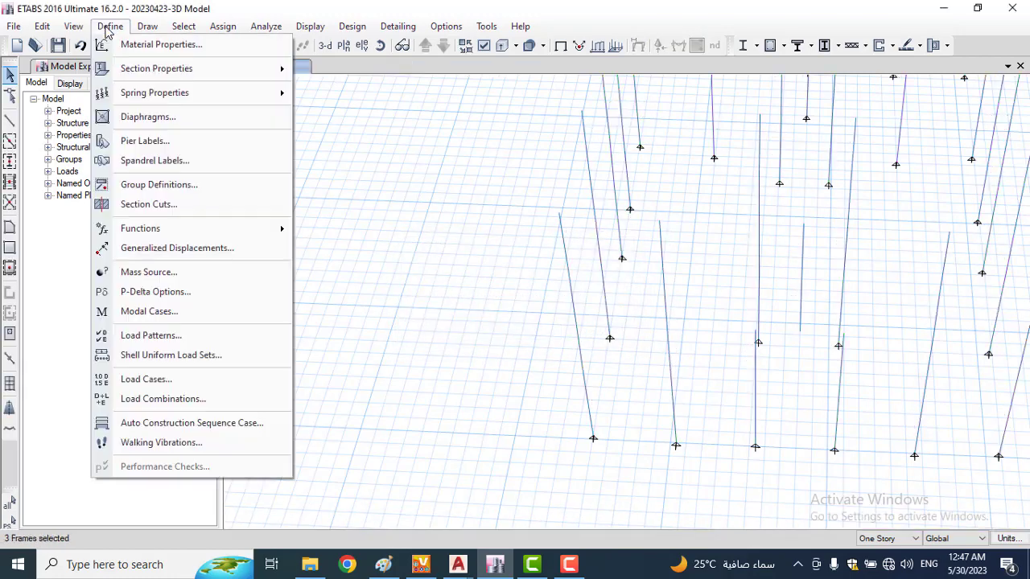
pyautogui.moveTo(160, 71)
pyautogui.click(343, 74)
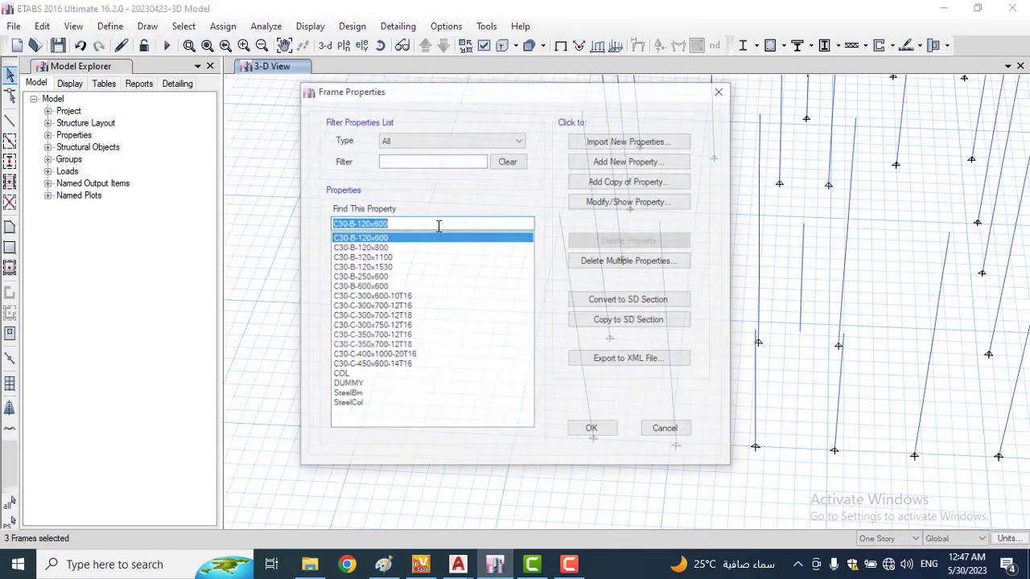
pyautogui.click(394, 307)
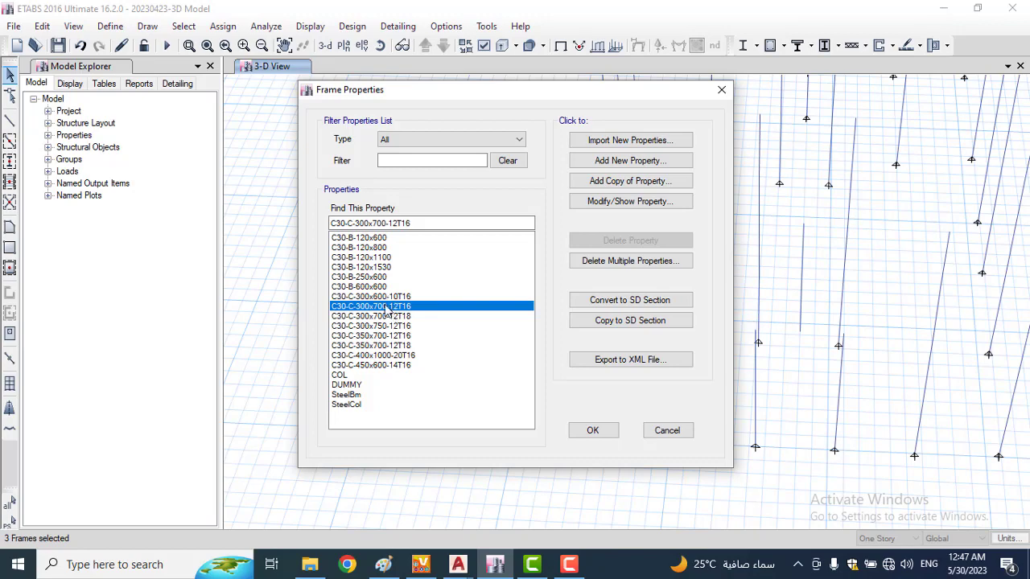
pyautogui.doubleClick(386, 307)
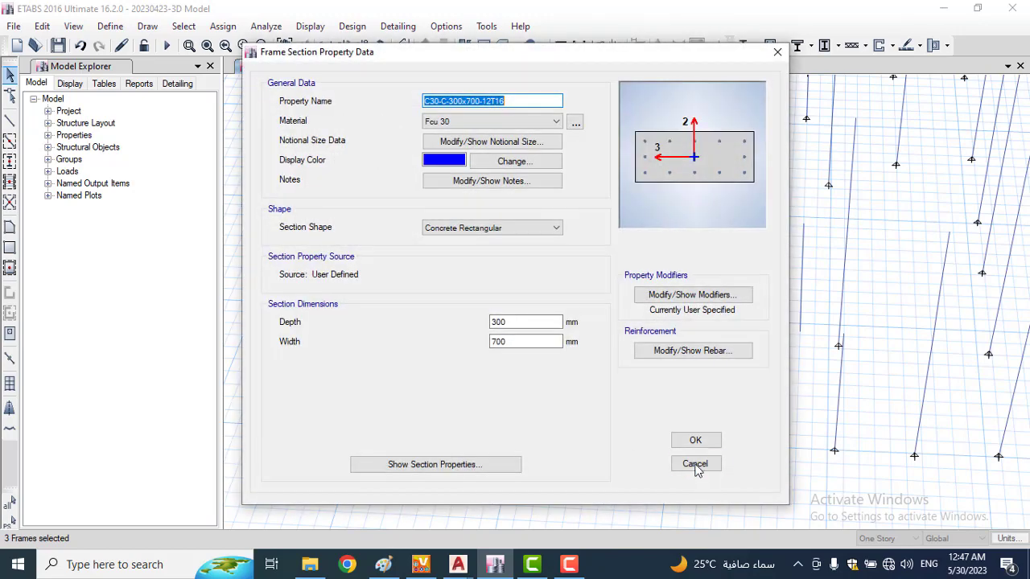
pyautogui.click(695, 463)
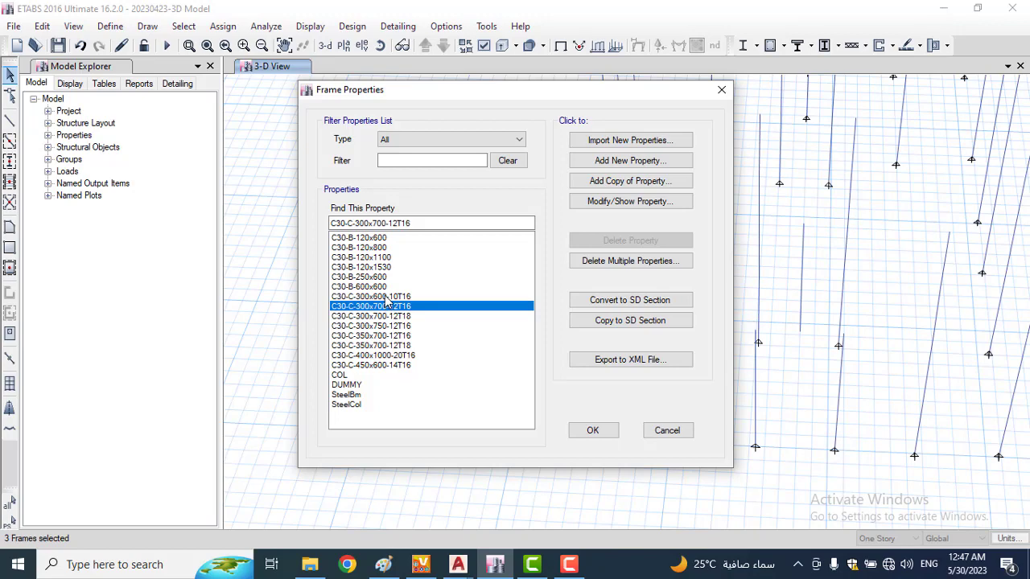
pyautogui.click(665, 432)
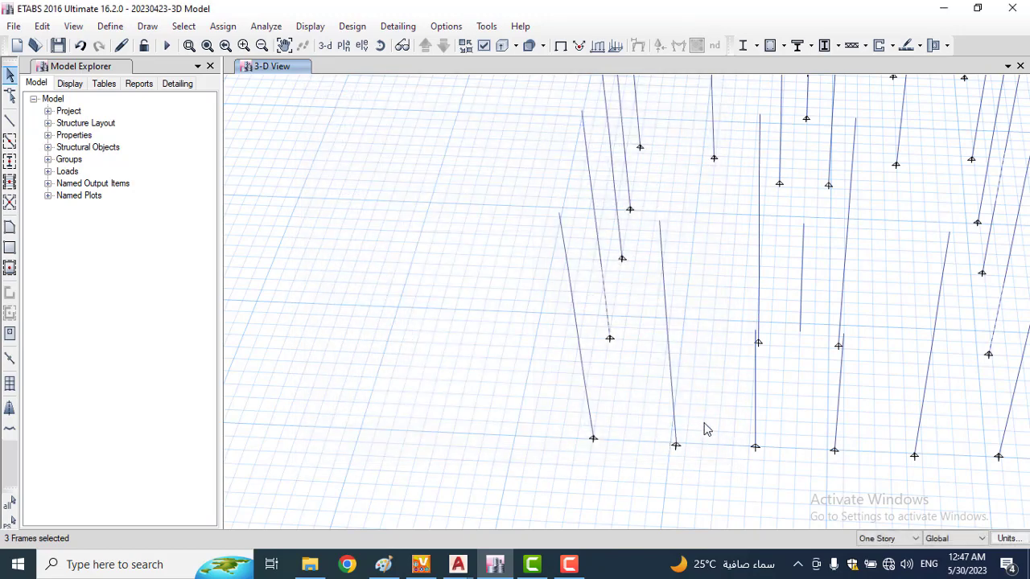
# Step: Assign frame section C30-C-300x600-10T16 to the upper segments of the two neighbouring columns at the model's near corner
pyautogui.keyDown('shift'); pyautogui.moveTo(704, 429); pyautogui.dragTo(654, 407, button='middle'); pyautogui.keyUp('shift')
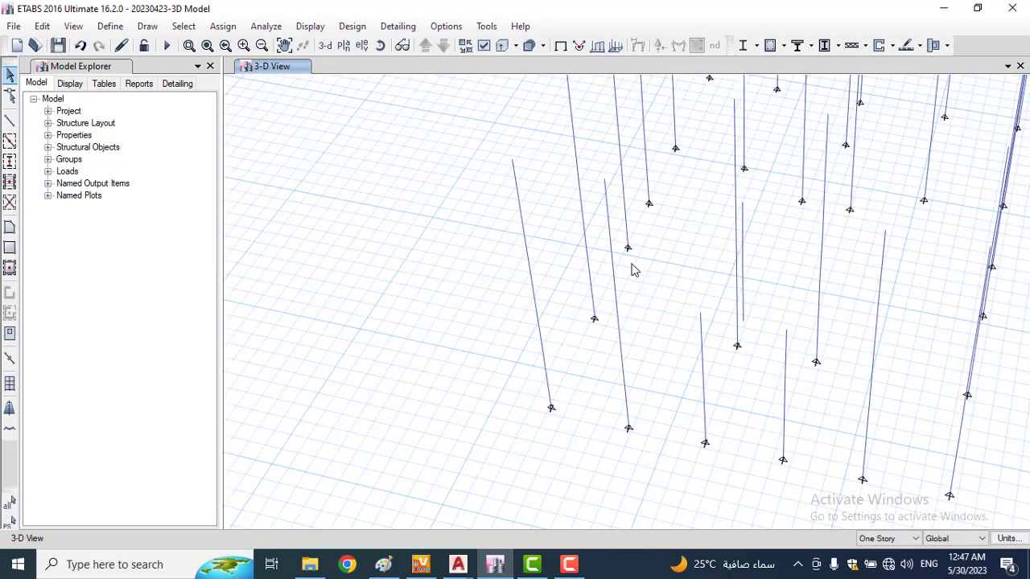
pyautogui.moveTo(631, 264); pyautogui.dragTo(605, 303)
pyautogui.click(517, 237)
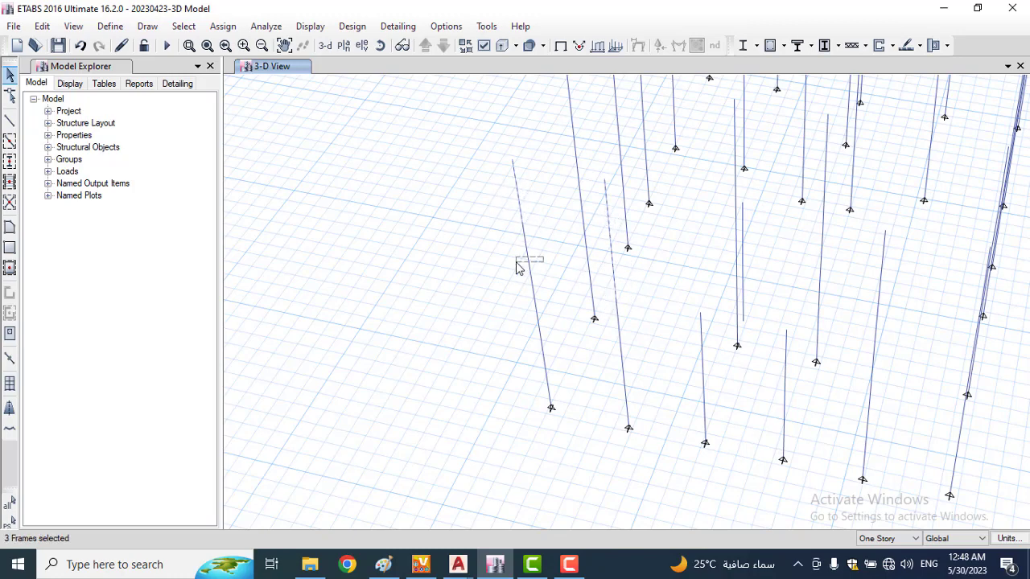
pyautogui.click(514, 271)
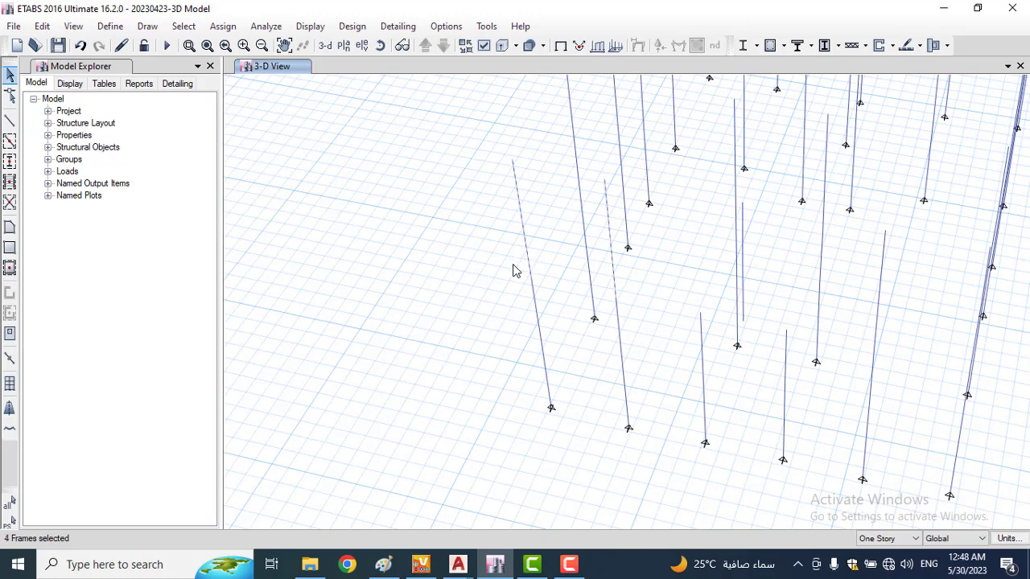
pyautogui.click(223, 25)
pyautogui.moveTo(362, 63)
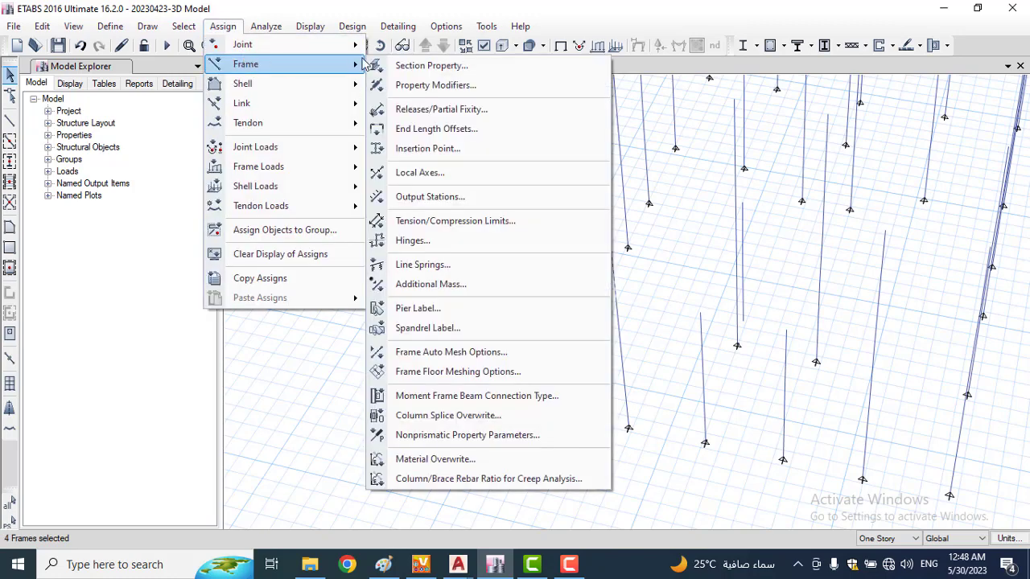
pyautogui.click(452, 66)
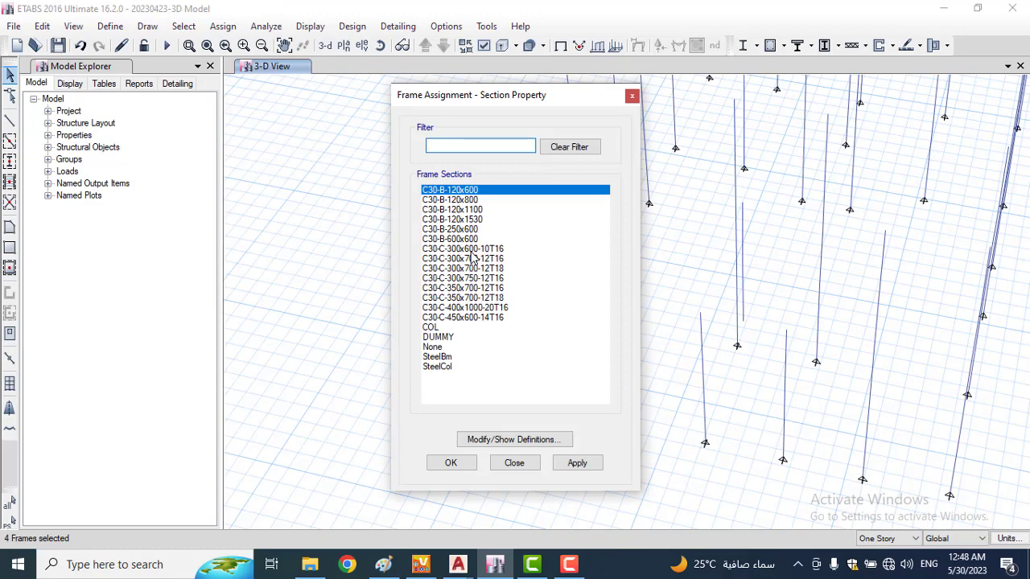
pyautogui.click(467, 248)
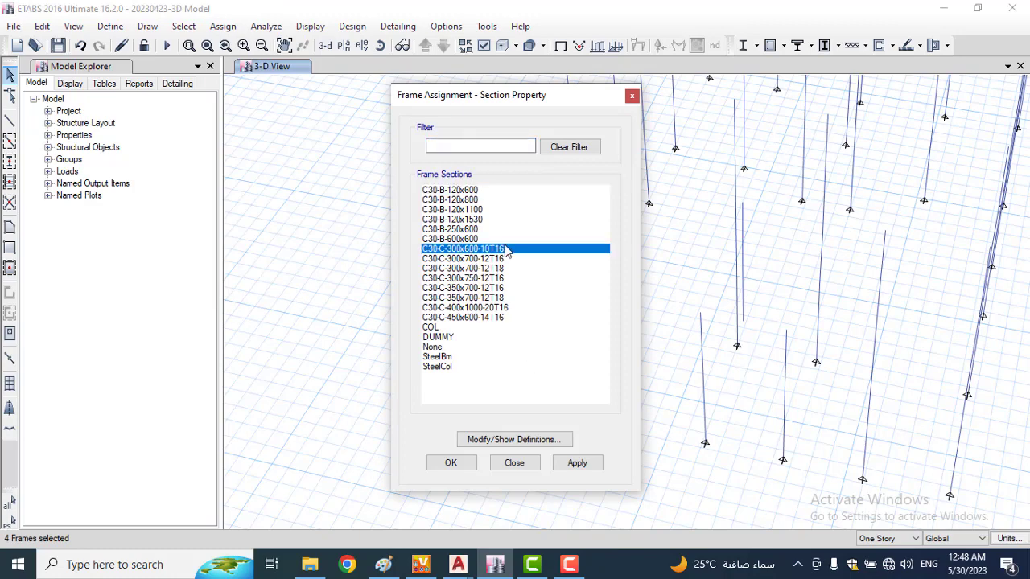
pyautogui.click(577, 462)
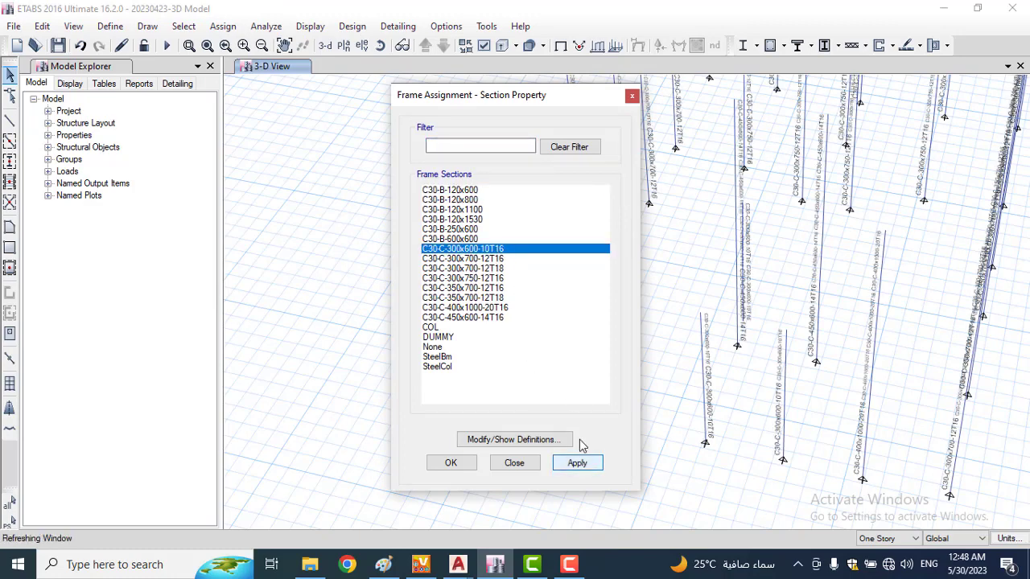
# Step: Display the columns as extruded sections and examine the size change along the two reassigned columns
pyautogui.moveTo(508, 96); pyautogui.dragTo(215, 80)
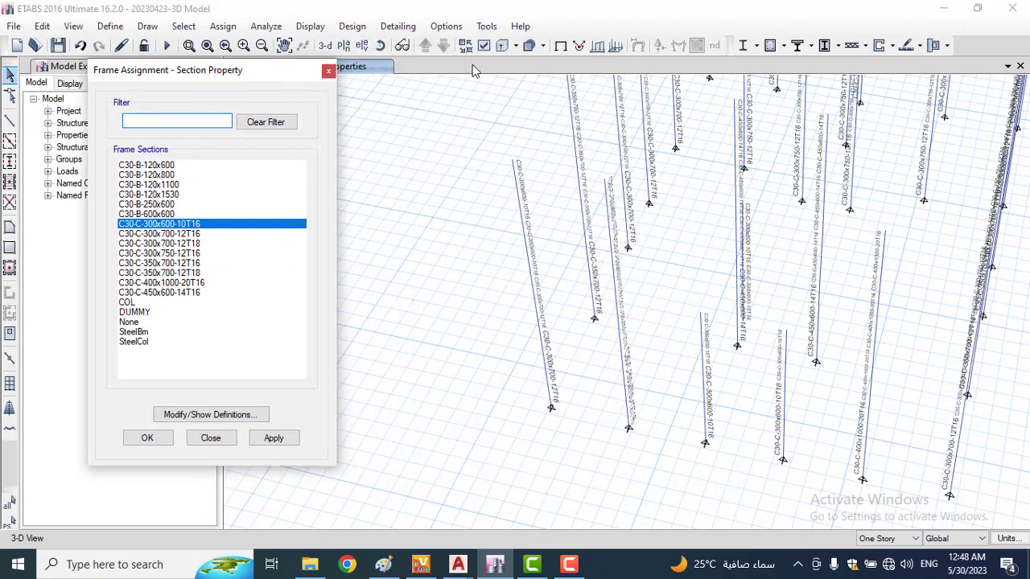
pyautogui.click(561, 46)
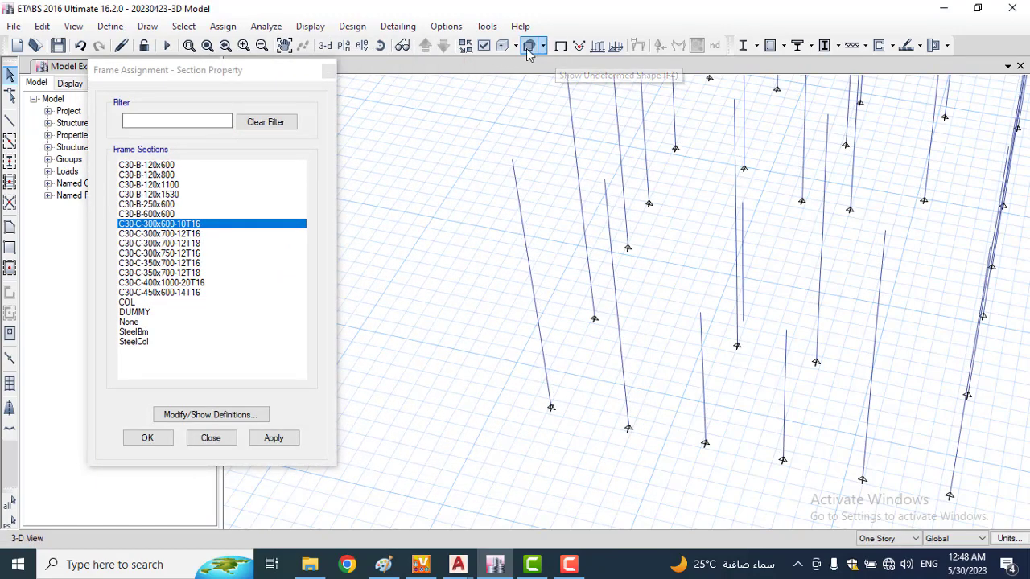
pyautogui.click(502, 46)
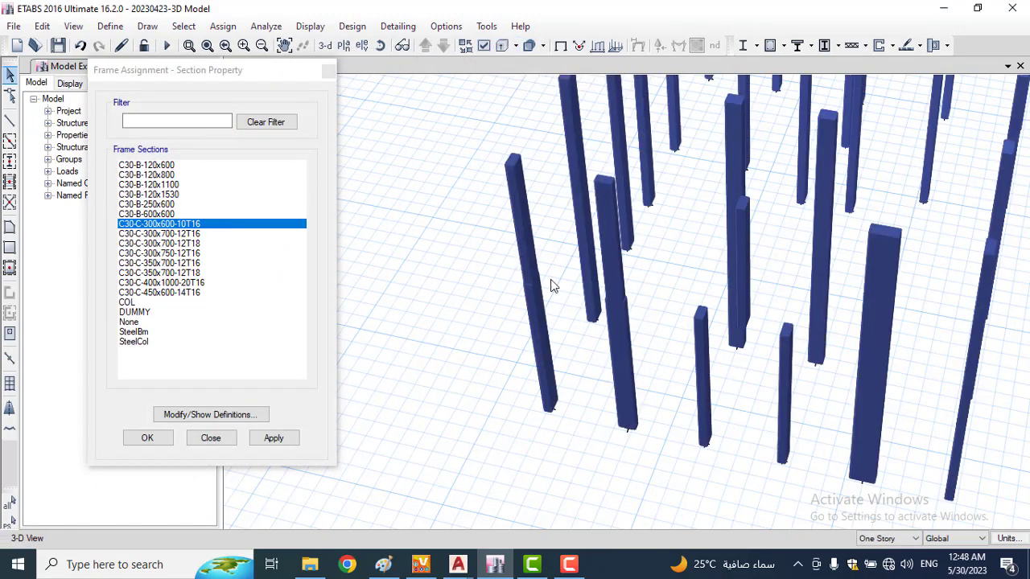
pyautogui.moveTo(625, 341); pyautogui.dragTo(592, 341, button='middle')
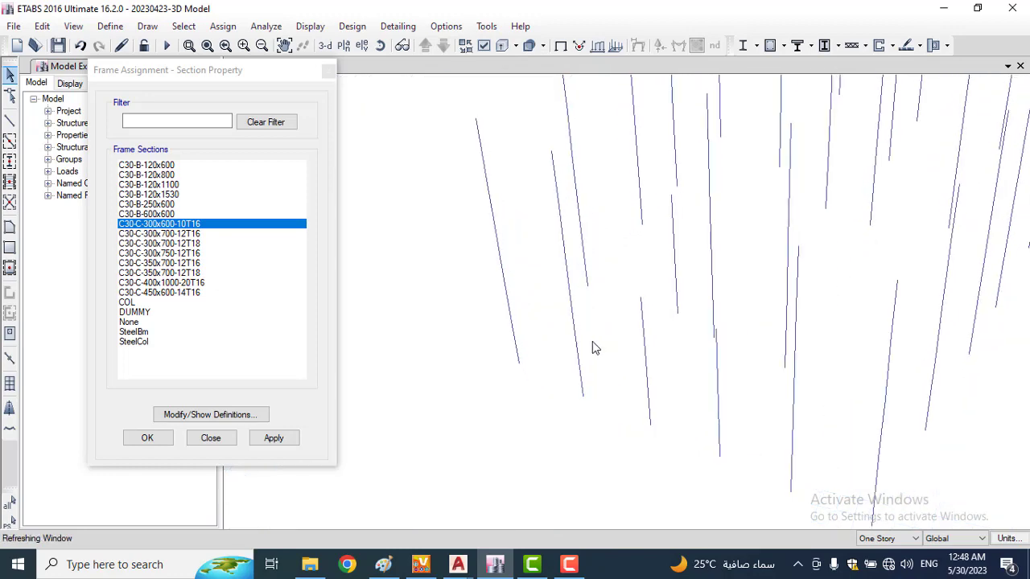
pyautogui.moveTo(576, 285); pyautogui.dragTo(545, 290, button='middle')
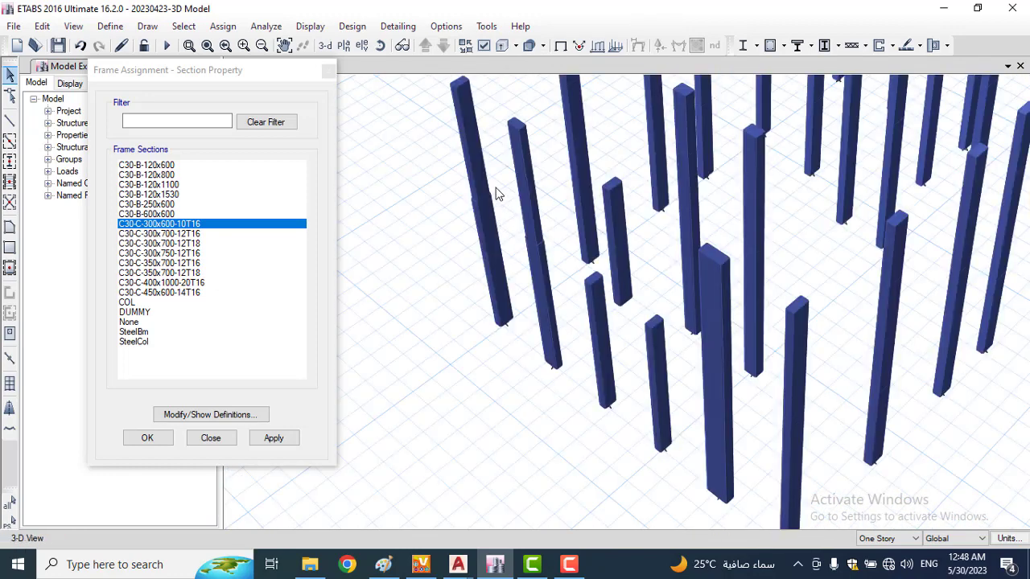
pyautogui.scroll(3, 459, 236)
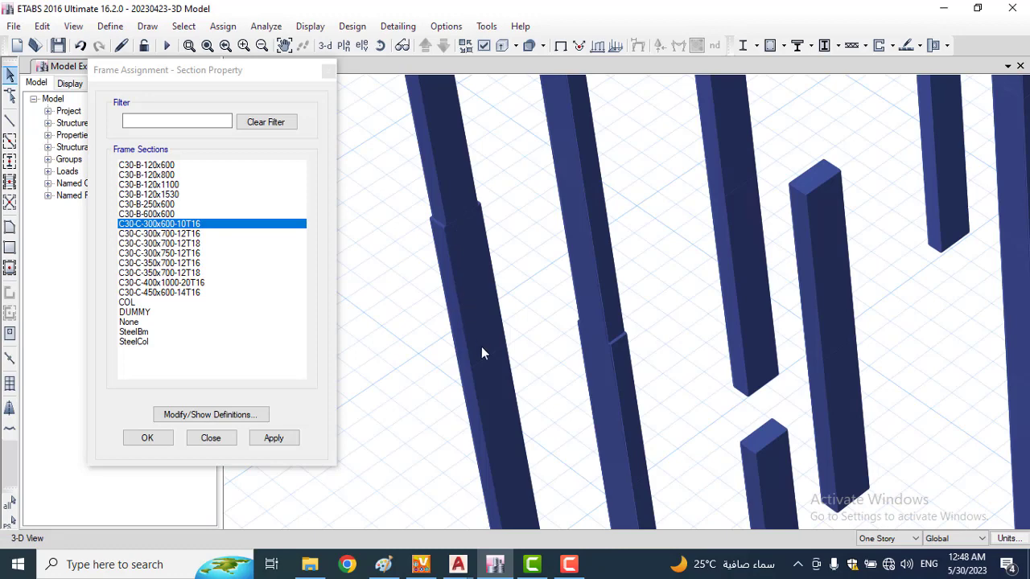
pyautogui.scroll(-3, 483, 354)
pyautogui.scroll(3, 474, 313)
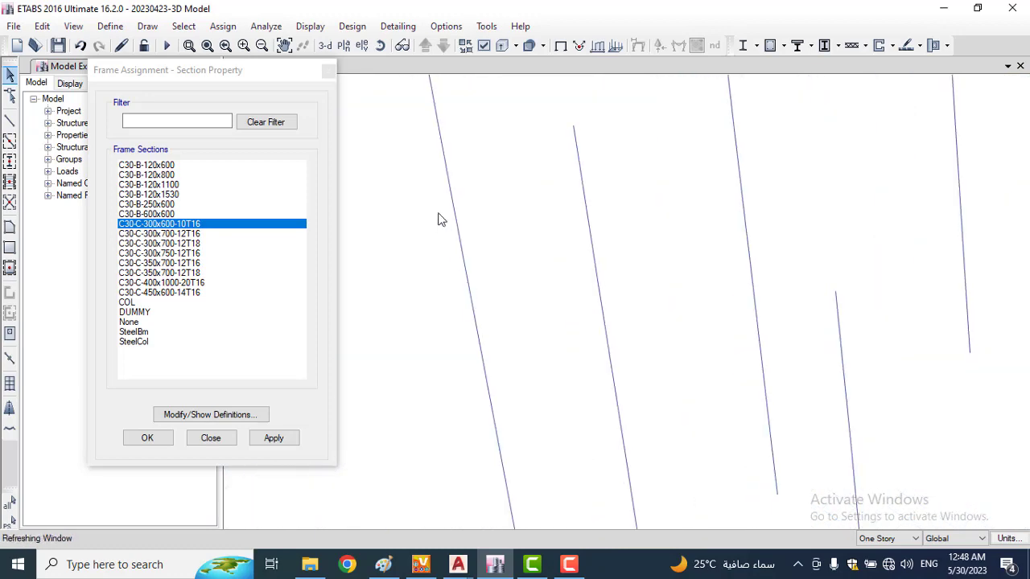
pyautogui.scroll(-2, 482, 212)
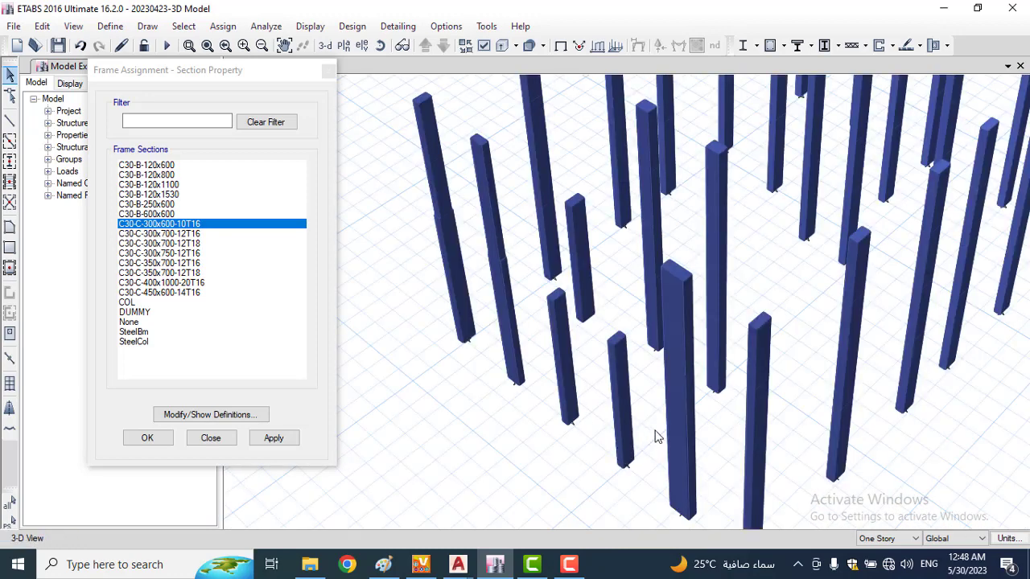
# Step: Return to the line view and assign C30-C-300x600-10T16 to the two upper segments of the 400x1000 column
pyautogui.click(671, 361)
pyautogui.click(672, 407)
pyautogui.keyDown('shift'); pyautogui.moveTo(629, 430); pyautogui.dragTo(639, 386, button='middle'); pyautogui.keyUp('shift')
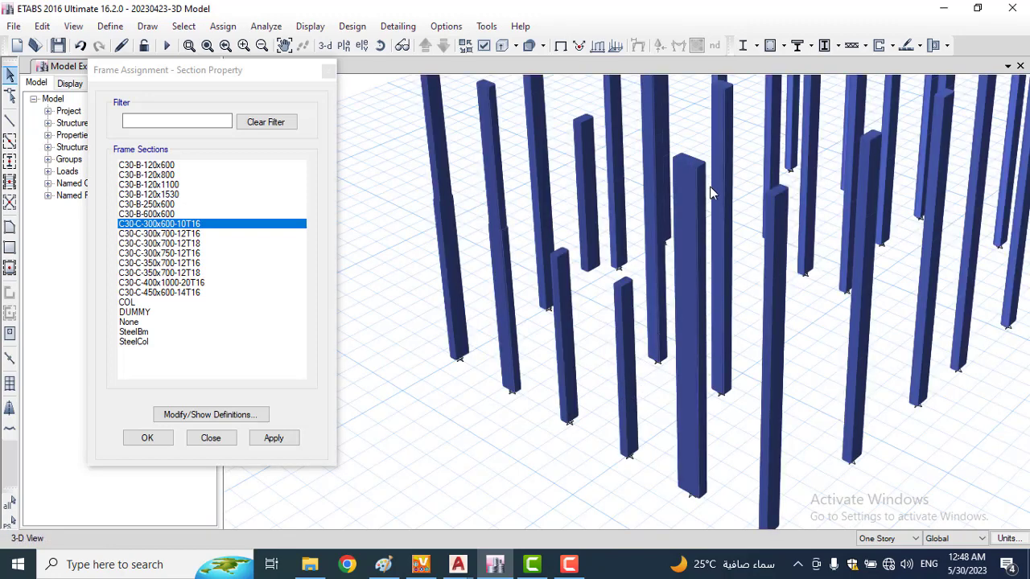
pyautogui.click(501, 45)
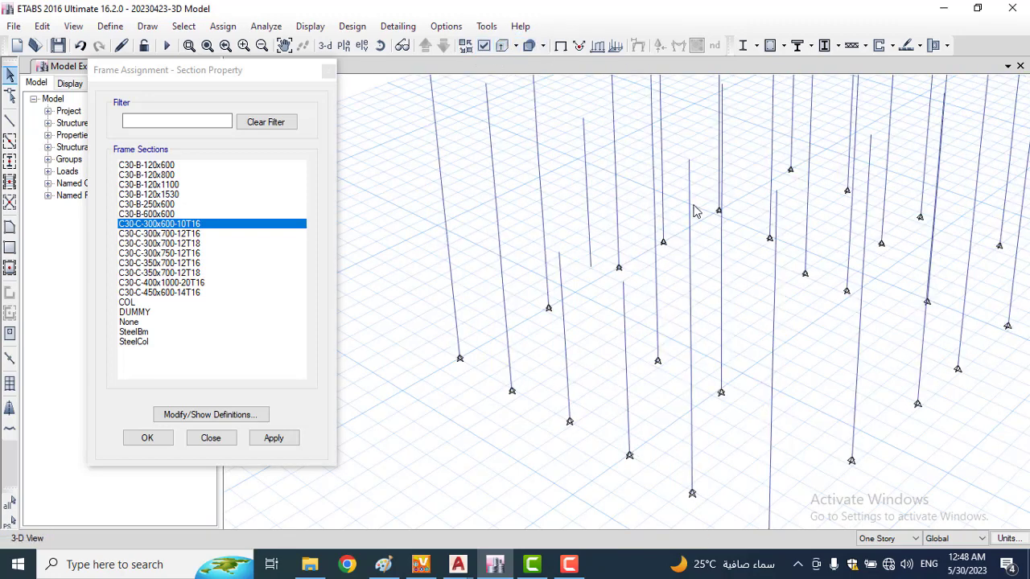
pyautogui.moveTo(679, 215); pyautogui.dragTo(677, 220)
pyautogui.moveTo(699, 272); pyautogui.dragTo(682, 292)
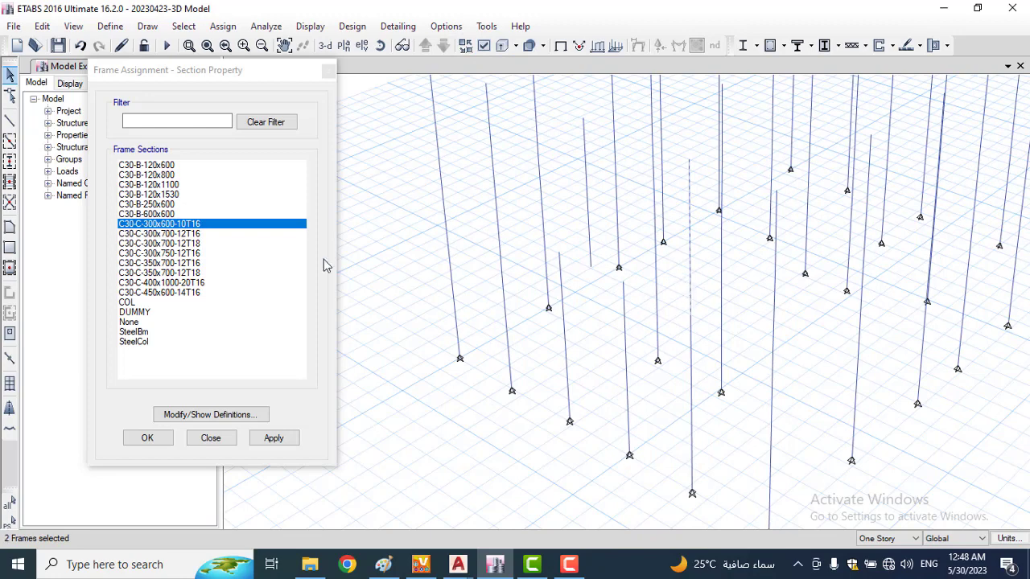
pyautogui.click(283, 439)
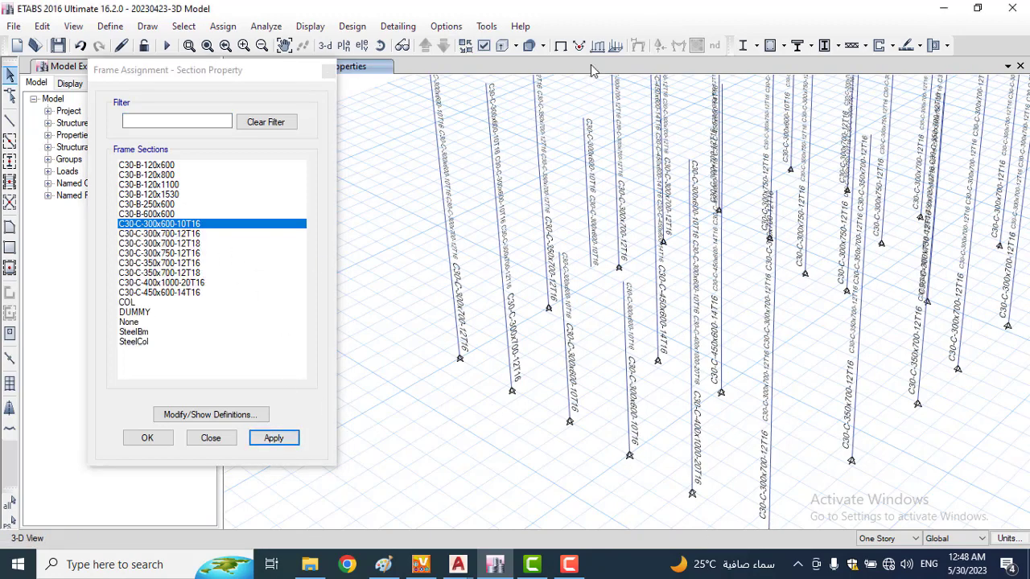
# Step: Show the columns extruded and set the local axis angle of the 400x1000 column's two upper 300x600 segments to 0 degrees
pyautogui.click(529, 46)
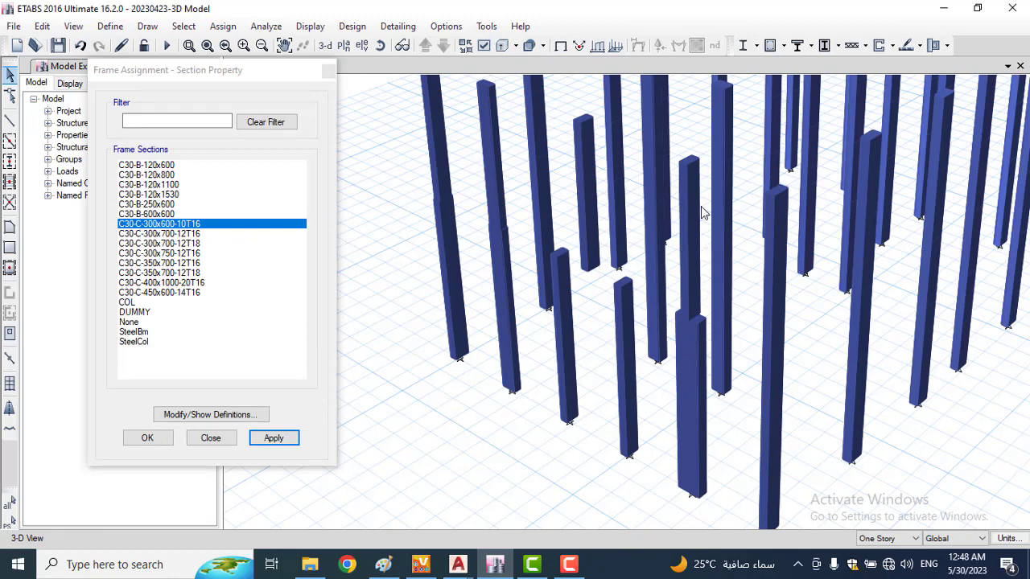
pyautogui.moveTo(701, 218); pyautogui.dragTo(694, 288, button='middle')
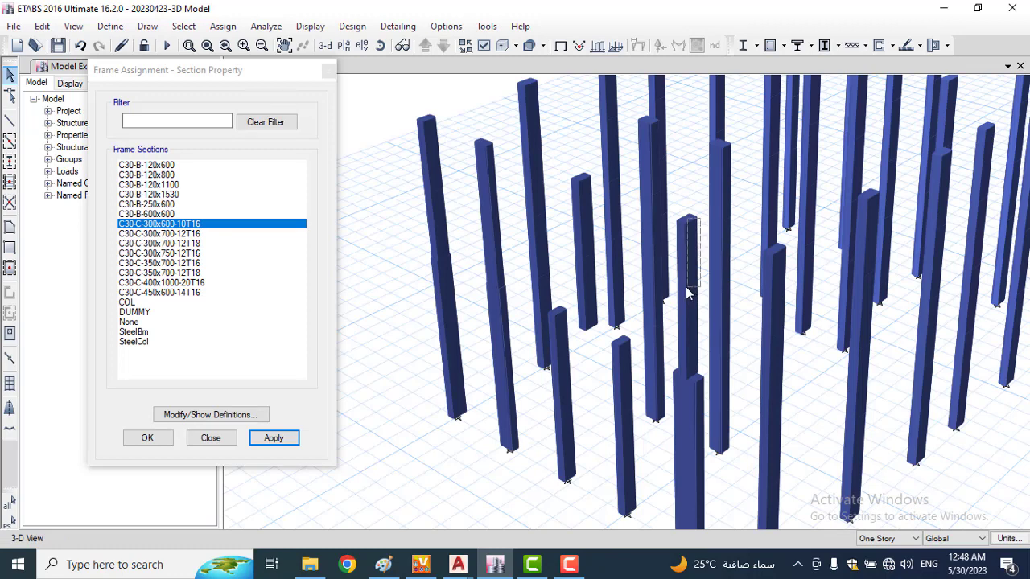
pyautogui.click(688, 350)
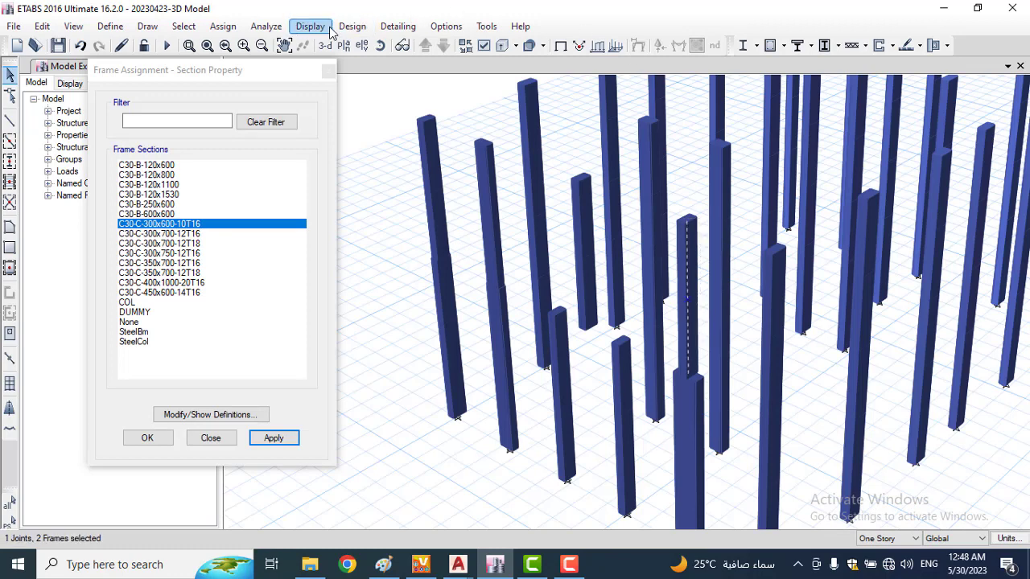
pyautogui.click(223, 25)
pyautogui.moveTo(257, 75)
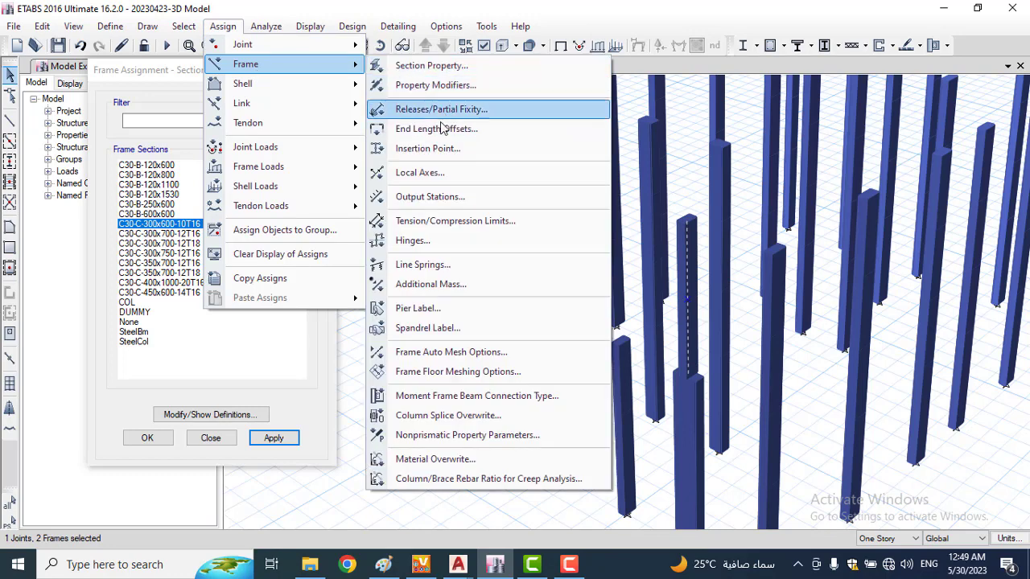
pyautogui.click(437, 173)
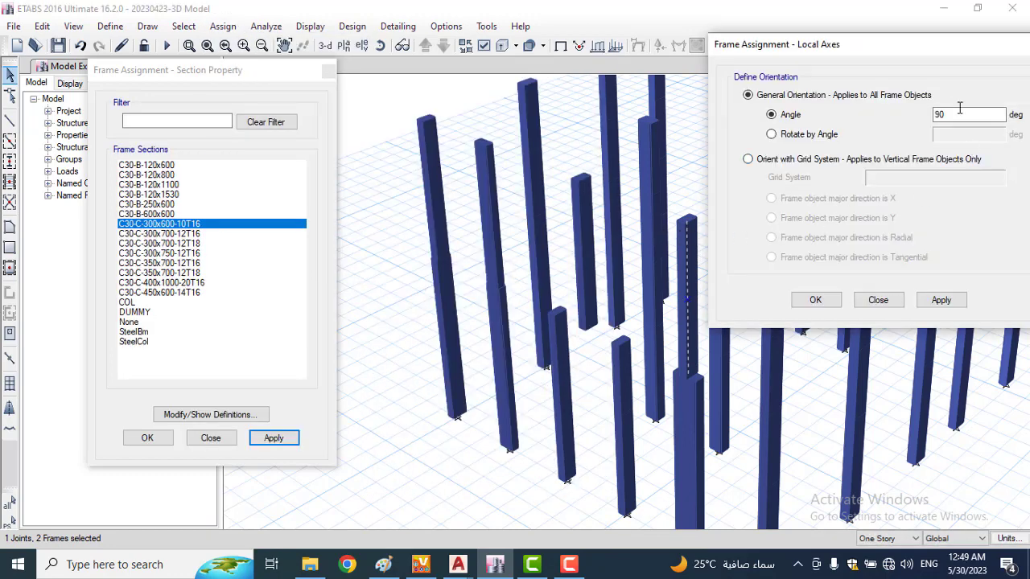
pyautogui.moveTo(952, 118); pyautogui.dragTo(891, 118)
pyautogui.write('0')
pyautogui.click(941, 299)
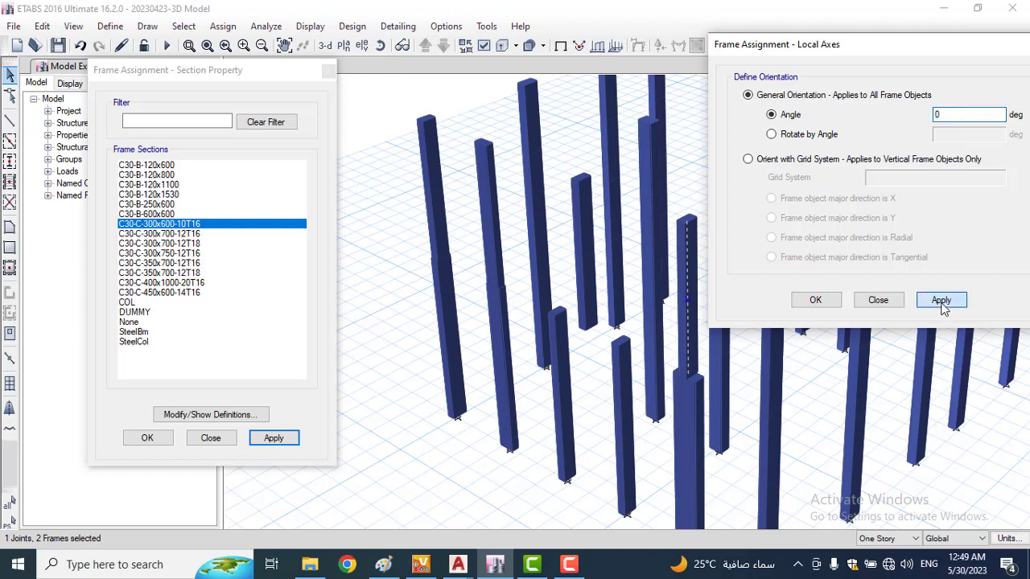
pyautogui.click(560, 45)
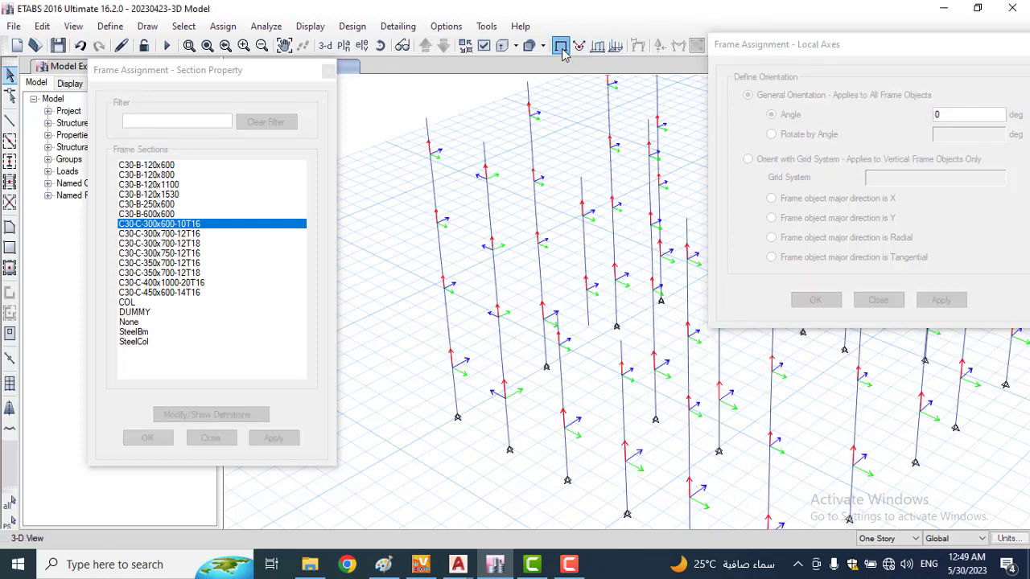
pyautogui.click(506, 45)
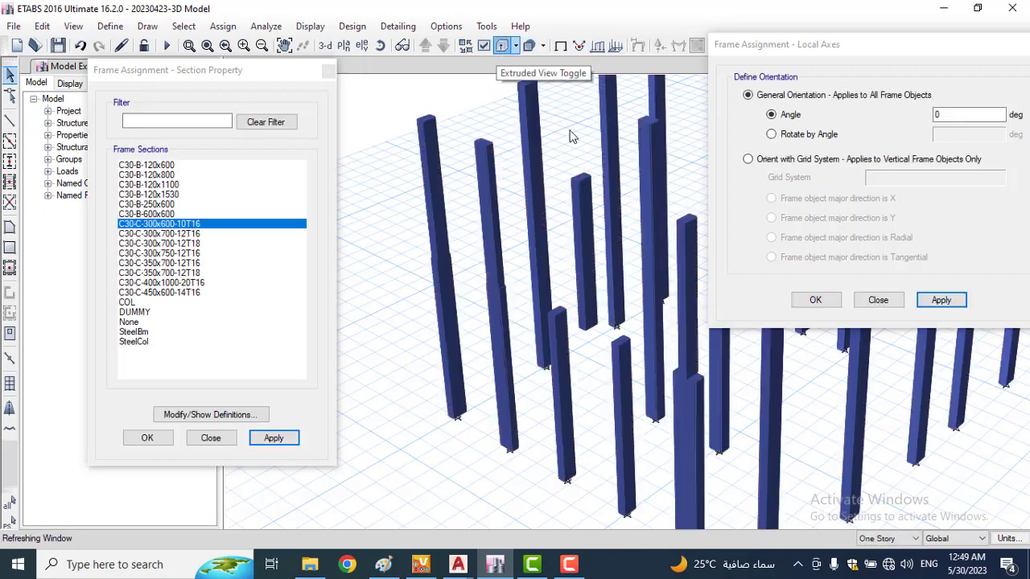
# Step: Set the local axis angle of the same two upper segments to 90 degrees and examine their orientation in the extruded view
pyautogui.moveTo(650, 301); pyautogui.dragTo(539, 309, button='middle')
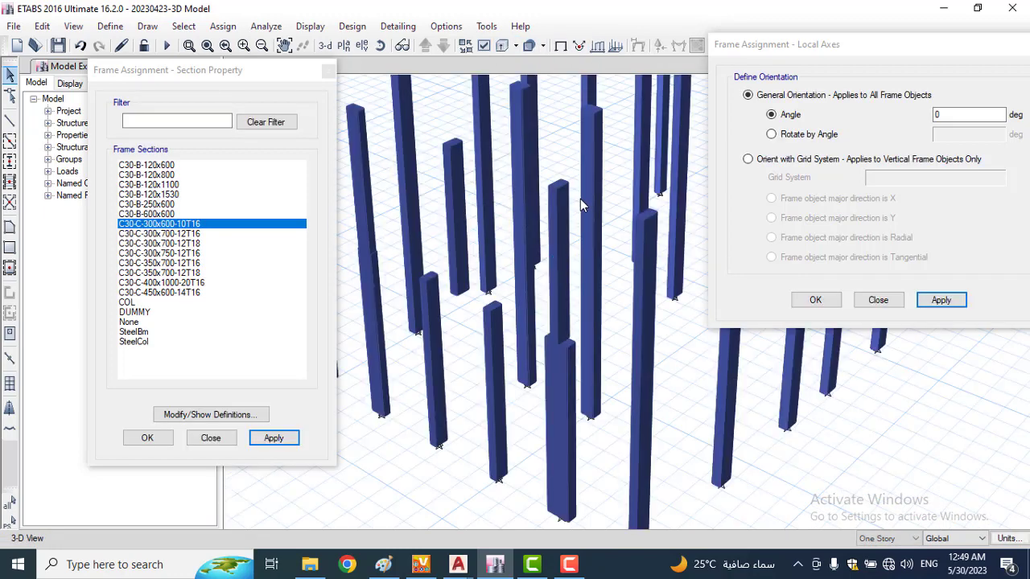
pyautogui.moveTo(549, 277); pyautogui.dragTo(551, 325)
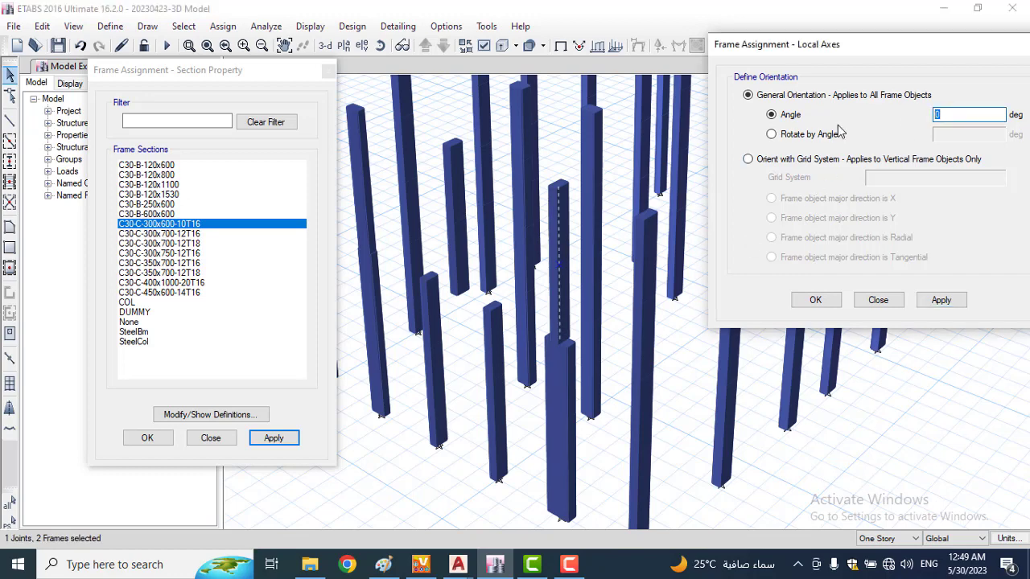
pyautogui.click(940, 299)
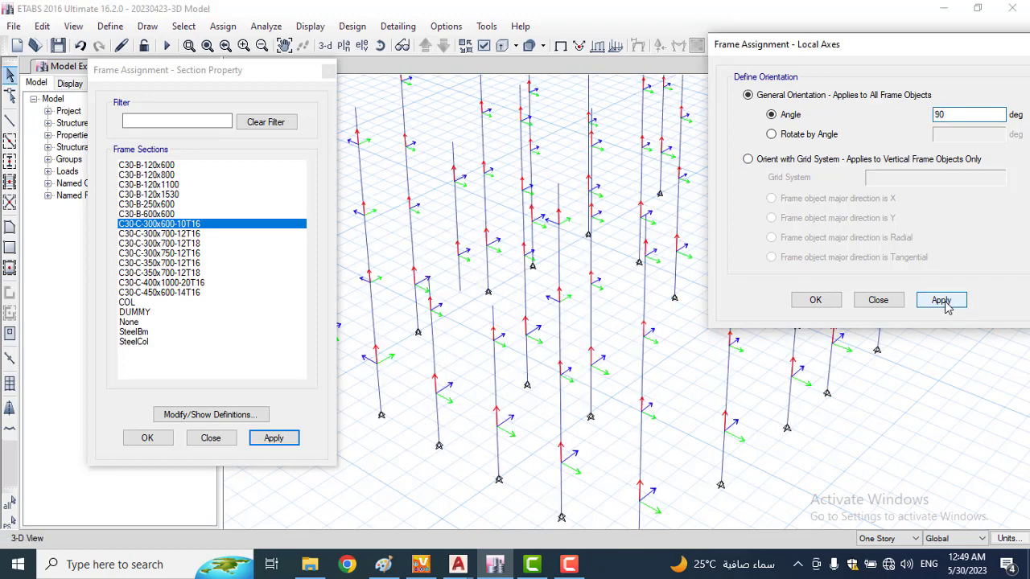
pyautogui.click(561, 45)
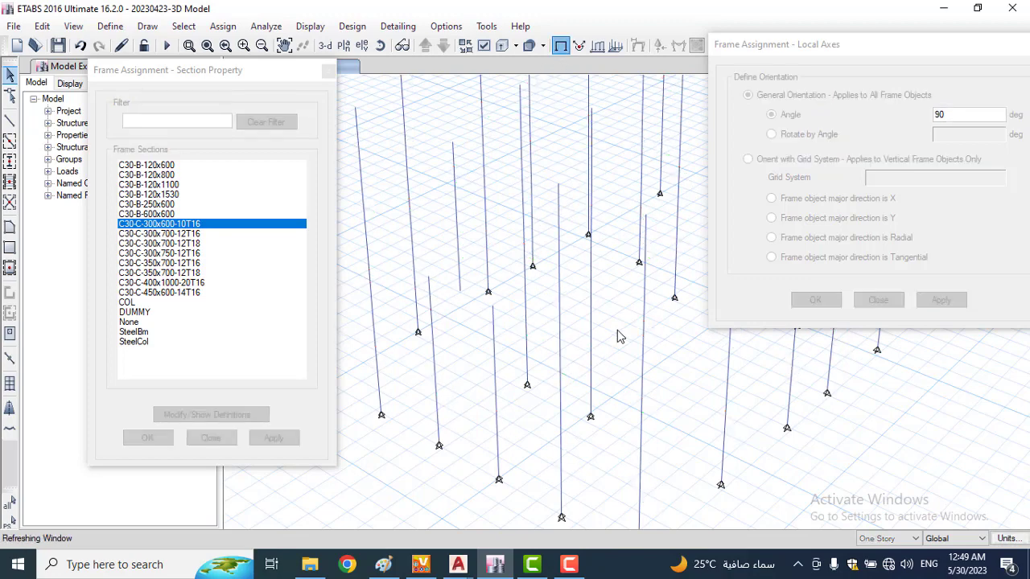
pyautogui.click(502, 45)
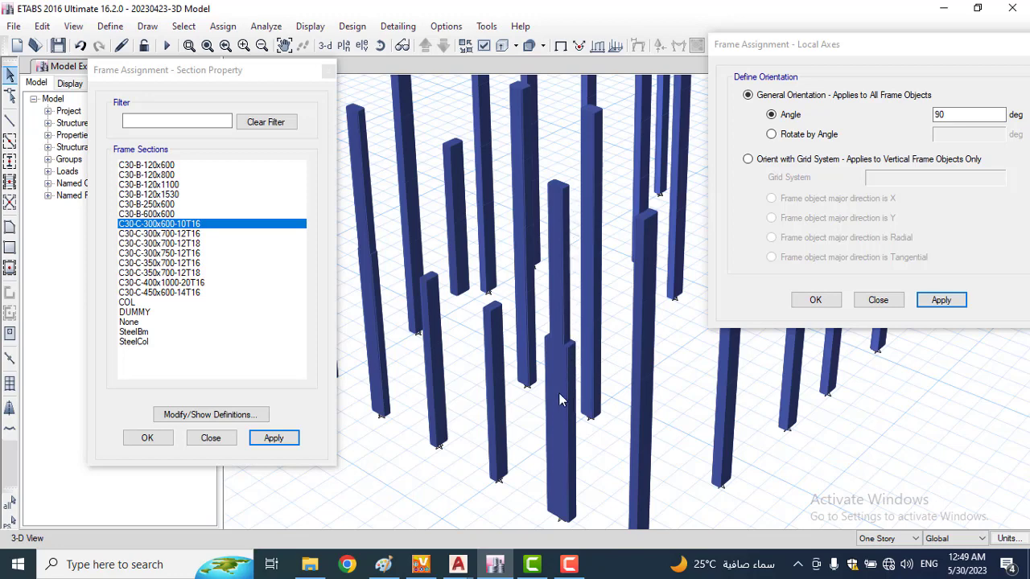
pyautogui.scroll(-3, 546, 390)
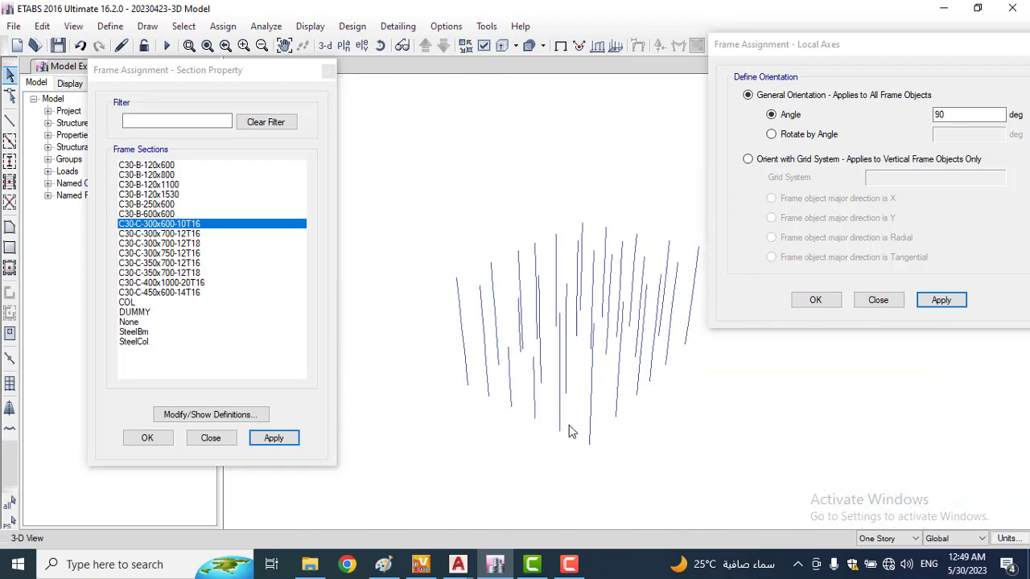
pyautogui.scroll(5, 570, 406)
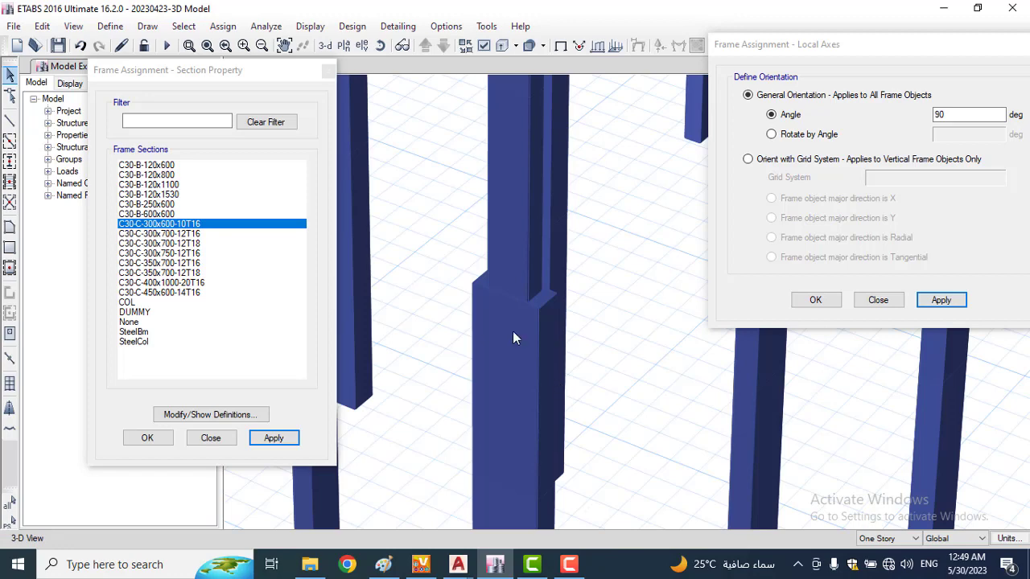
pyautogui.scroll(-4, 563, 366)
pyautogui.moveTo(466, 358); pyautogui.dragTo(687, 414, button='middle')
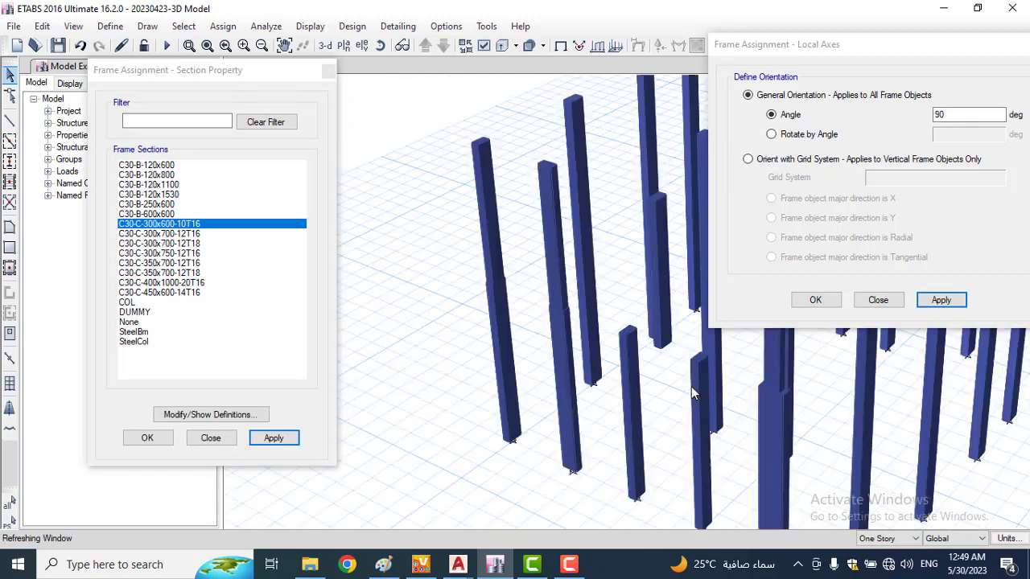
pyautogui.moveTo(691, 387); pyautogui.dragTo(550, 323, button='middle')
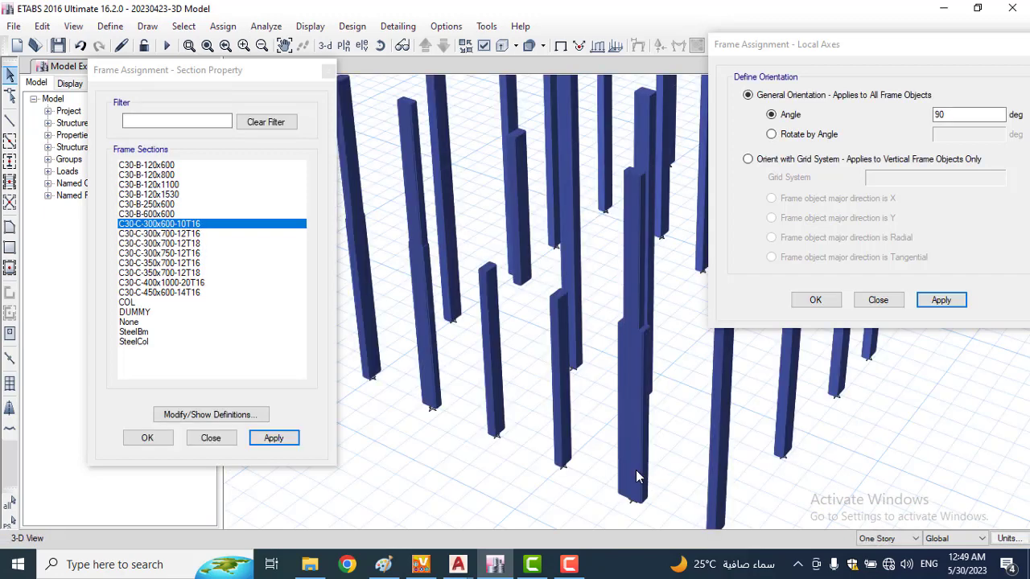
# Step: Review the basement segment's assignments and assign frame section C30-C-300x700-12T16 to the two lower segments of the 400x1000 column
pyautogui.click(636, 478)
pyautogui.rightClick(636, 478)
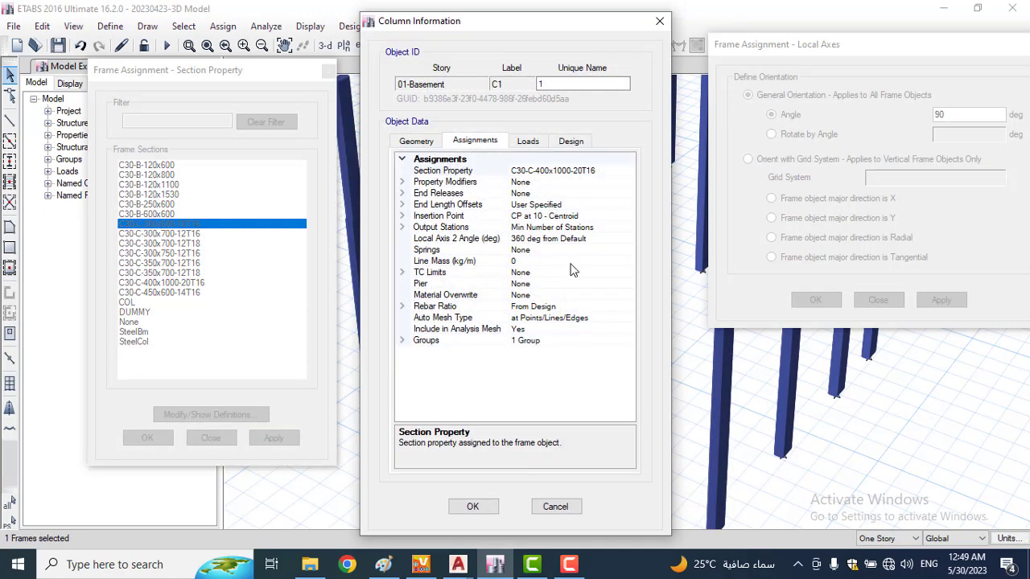
pyautogui.click(660, 21)
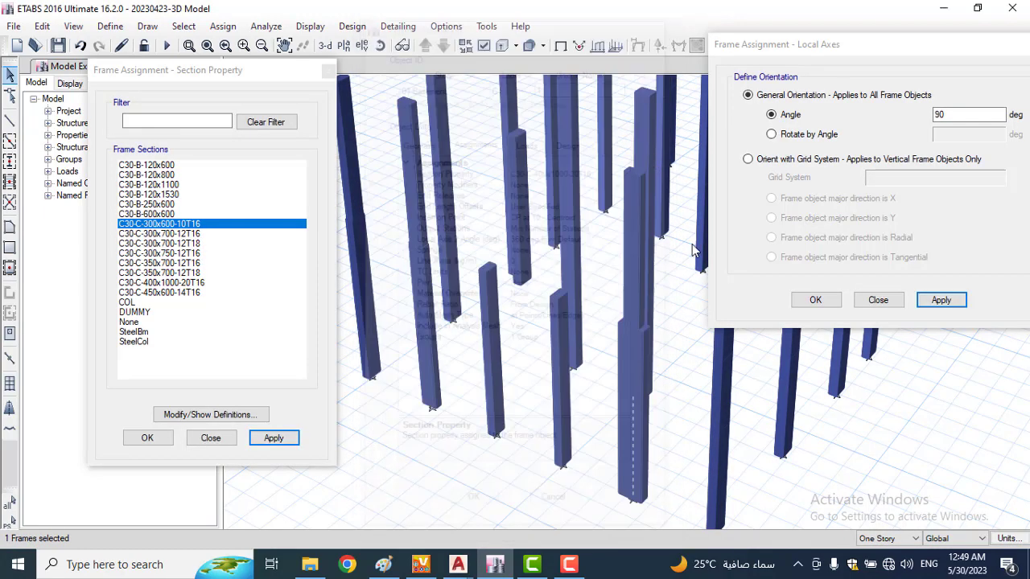
pyautogui.click(629, 361)
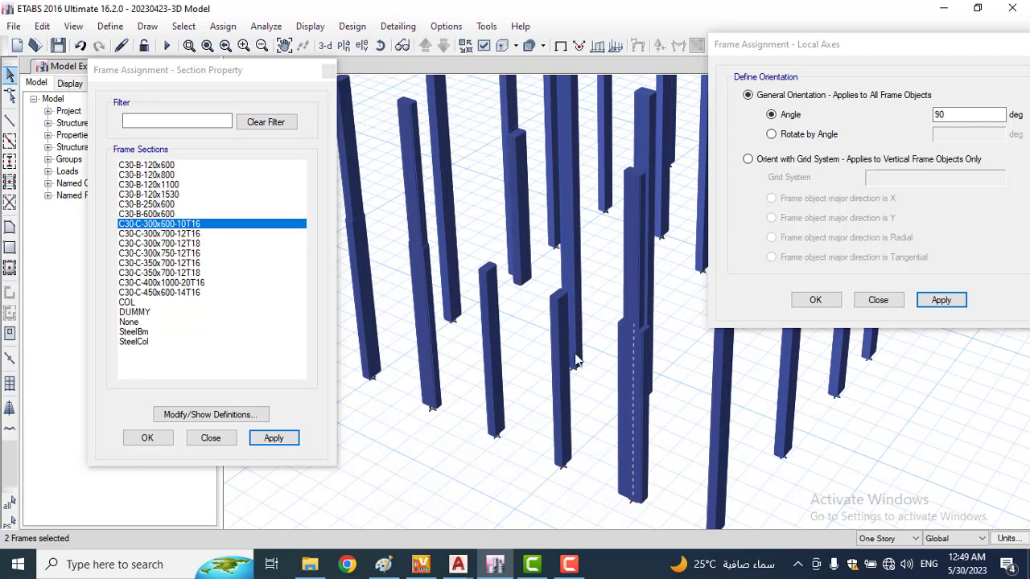
pyautogui.click(195, 235)
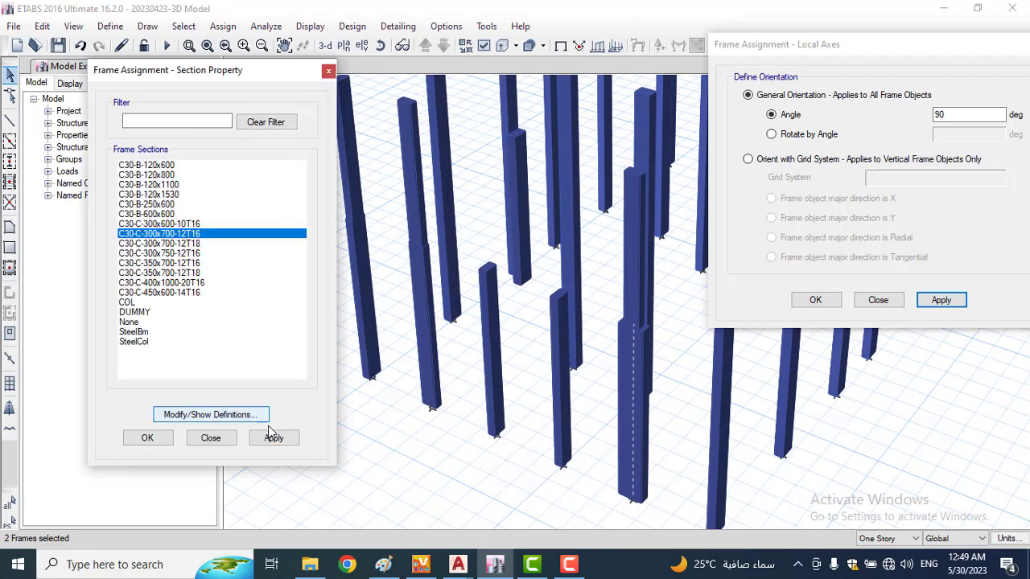
pyautogui.click(274, 437)
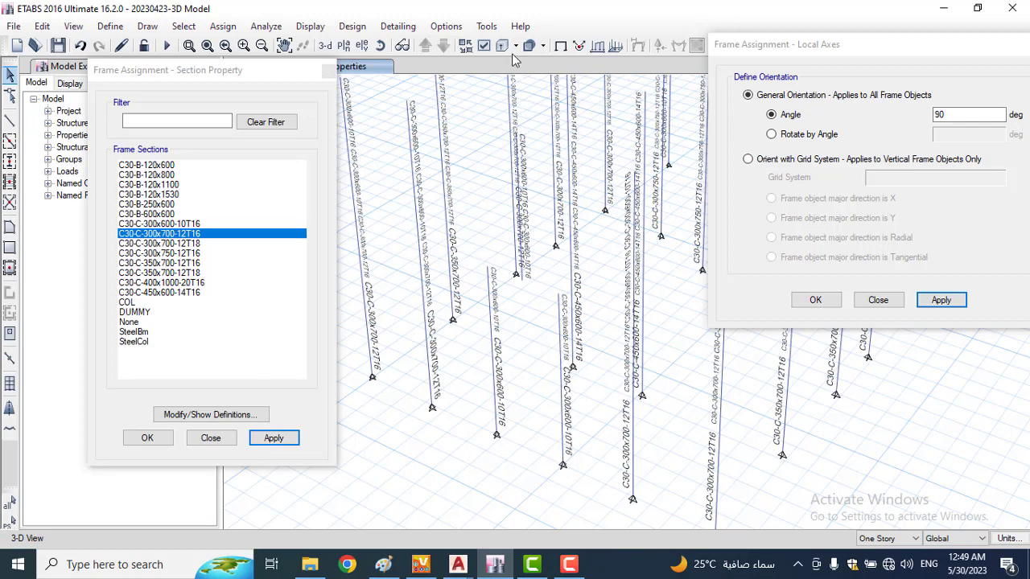
# Step: Return to the extruded display and set the local axis angle of the column's two lower segments to 90 degrees
pyautogui.click(483, 45)
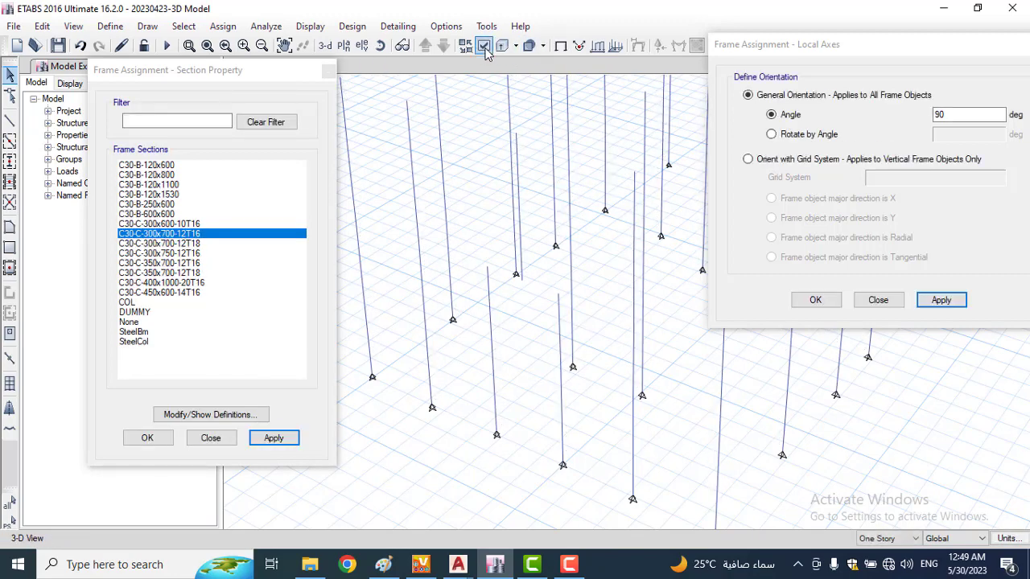
pyautogui.click(485, 47)
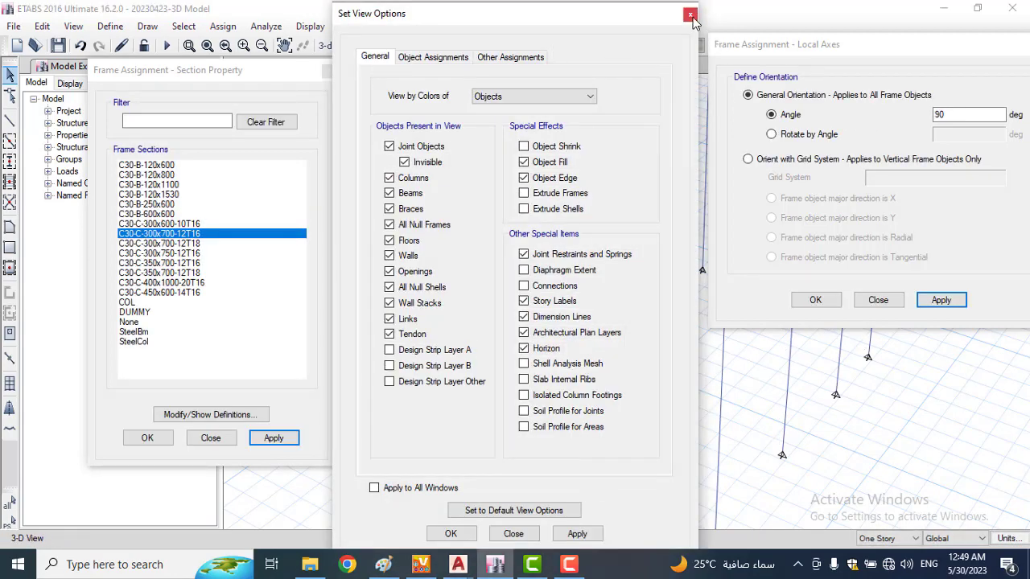
pyautogui.click(690, 15)
pyautogui.click(502, 46)
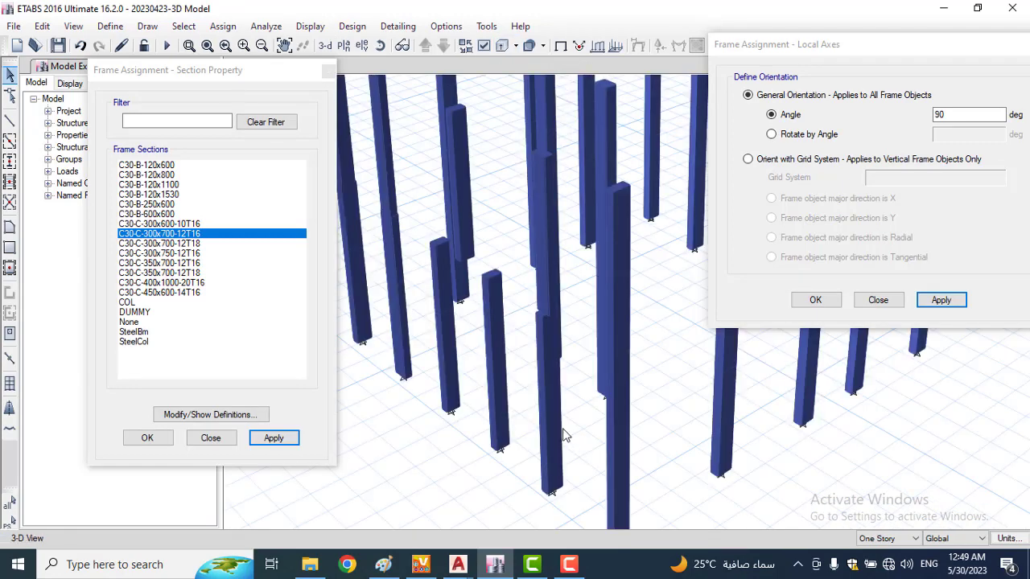
pyautogui.moveTo(565, 423); pyautogui.dragTo(635, 400, button='middle')
pyautogui.moveTo(672, 441); pyautogui.dragTo(579, 406, button='middle')
pyautogui.click(584, 327)
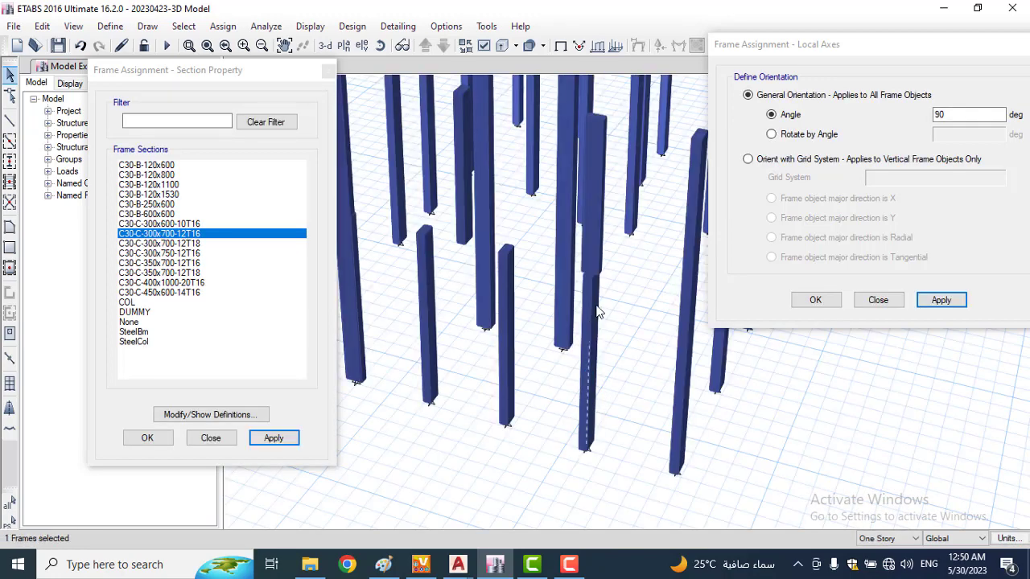
pyautogui.click(942, 300)
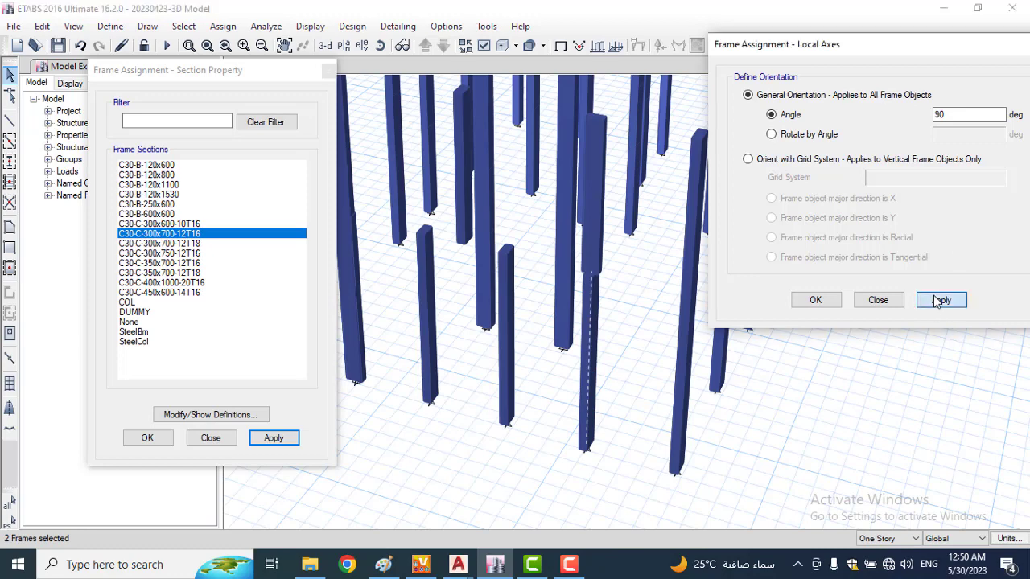
# Step: Display the columns extruded and examine the orientation and size change between the reassigned column's lower and upper segments
pyautogui.click(502, 45)
pyautogui.scroll(2, 626, 366)
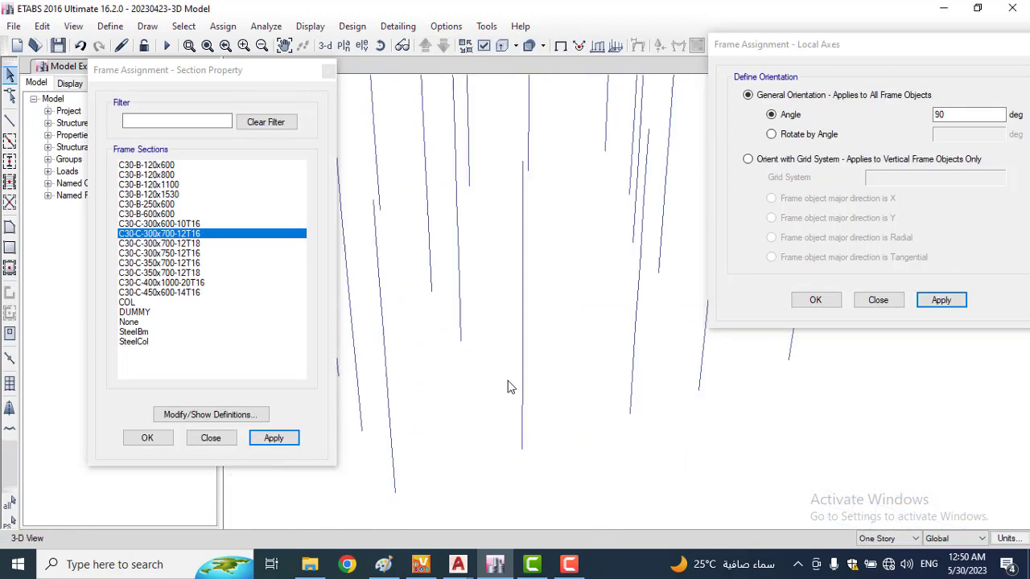
pyautogui.scroll(2, 579, 382)
pyautogui.scroll(-3, 579, 378)
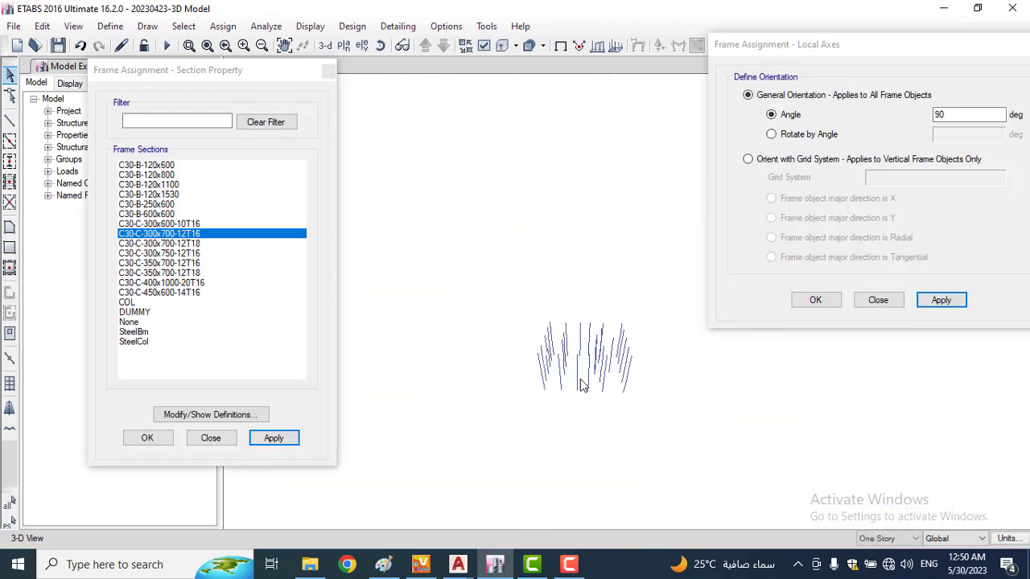
pyautogui.scroll(1, 554, 391)
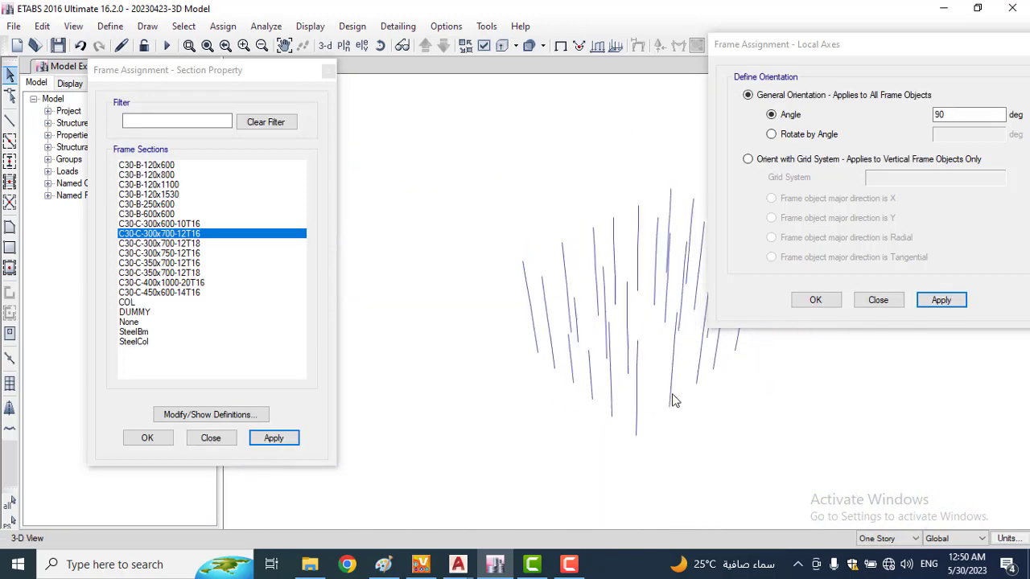
pyautogui.scroll(2, 673, 394)
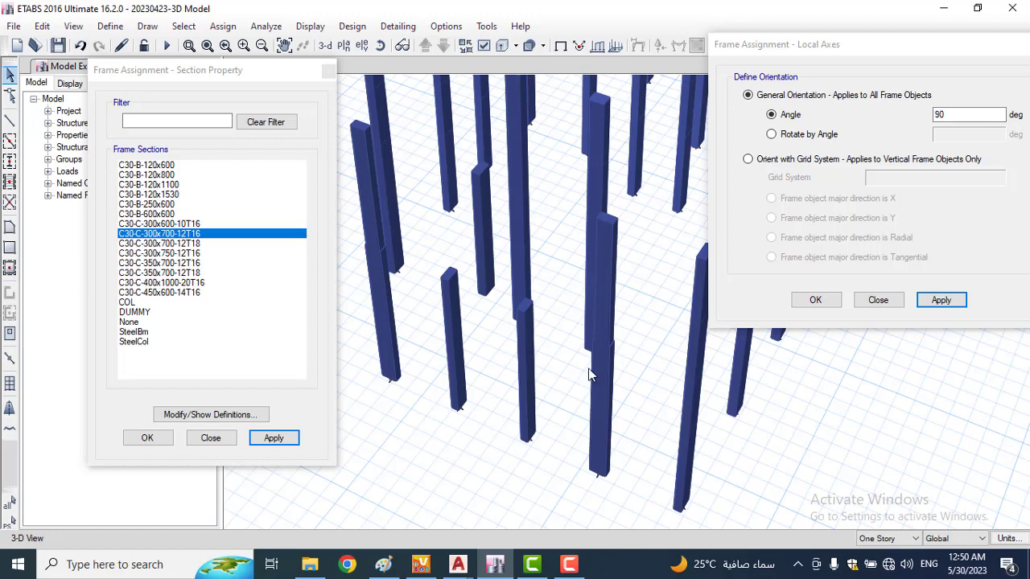
pyautogui.scroll(-2, 590, 374)
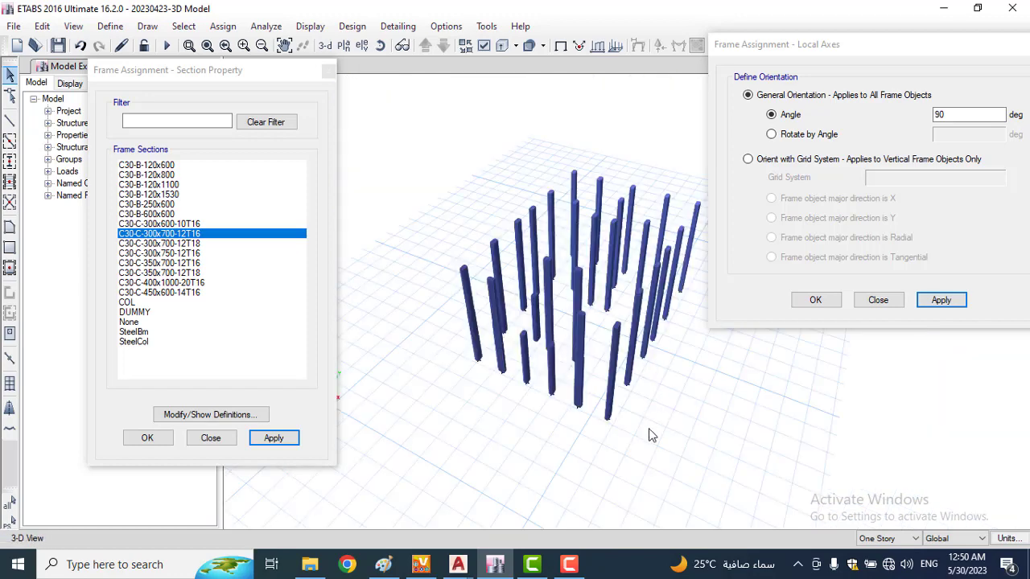
pyautogui.scroll(1, 652, 436)
pyautogui.scroll(2, 575, 392)
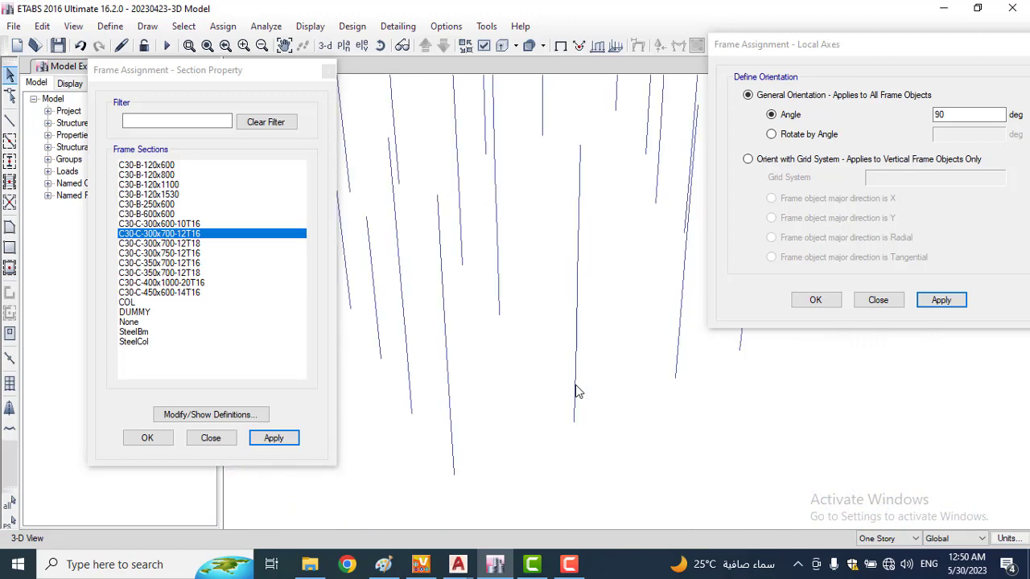
# Step: Select the ground-story segment of nearby column C25 and inspect its assigned section property
pyautogui.rightClick(580, 381)
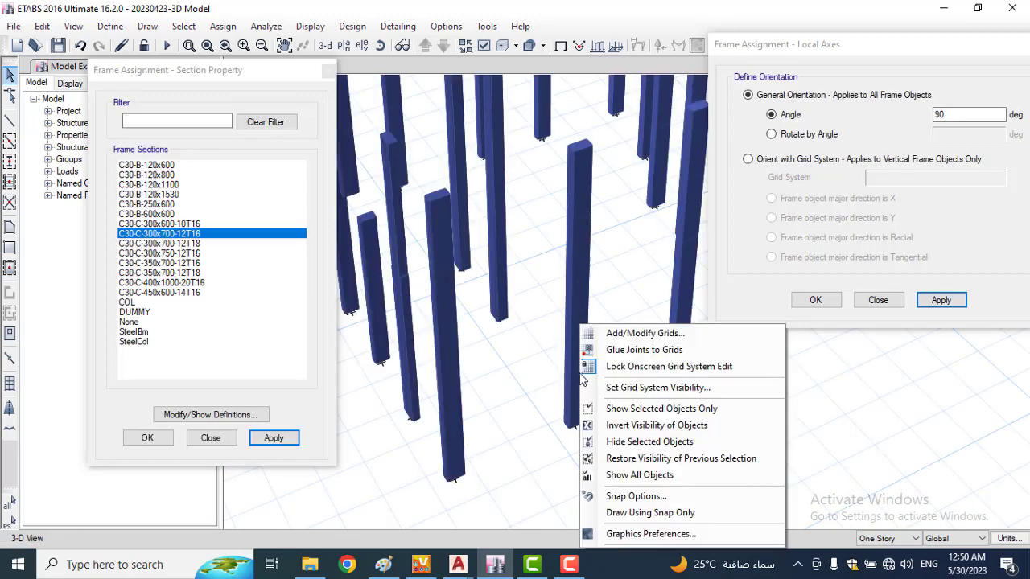
pyautogui.click(575, 287)
pyautogui.rightClick(578, 319)
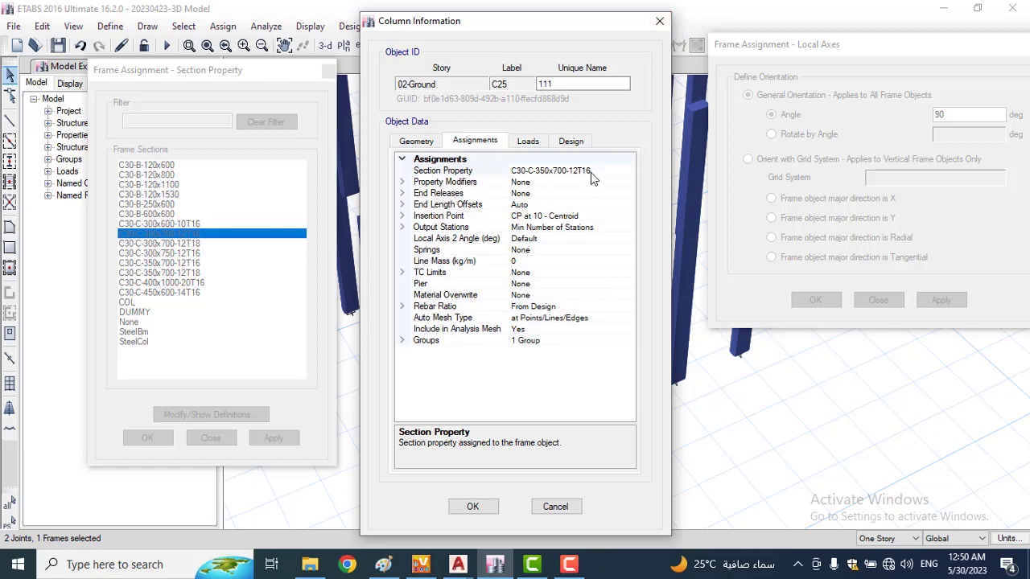
# Step: Assign frame section C30-C-300x700-12T16 to the two upper segments of column C25 and restore the extruded display
pyautogui.click(660, 22)
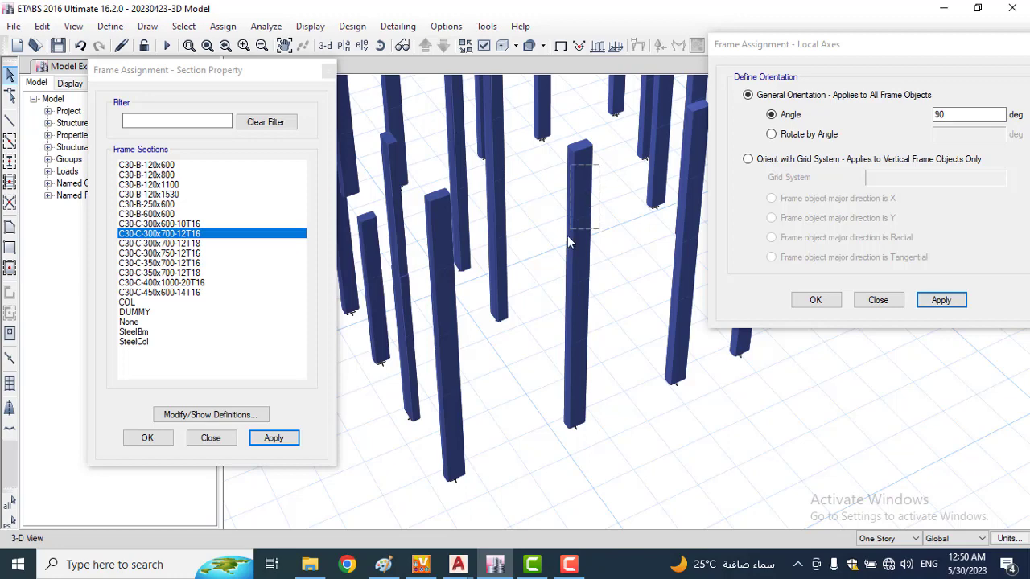
pyautogui.moveTo(568, 236); pyautogui.dragTo(561, 260)
pyautogui.click(223, 26)
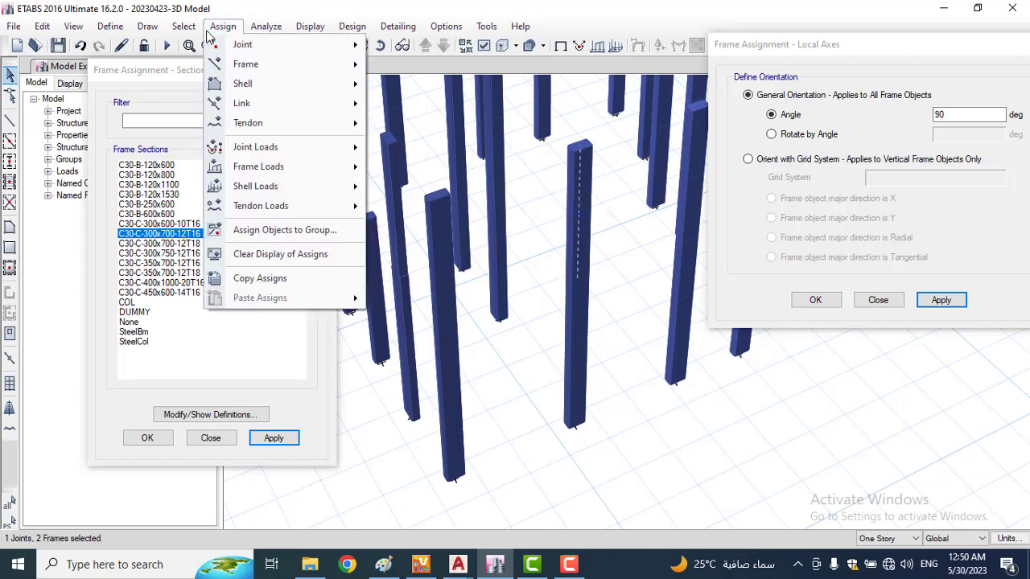
pyautogui.moveTo(362, 71)
pyautogui.click(426, 66)
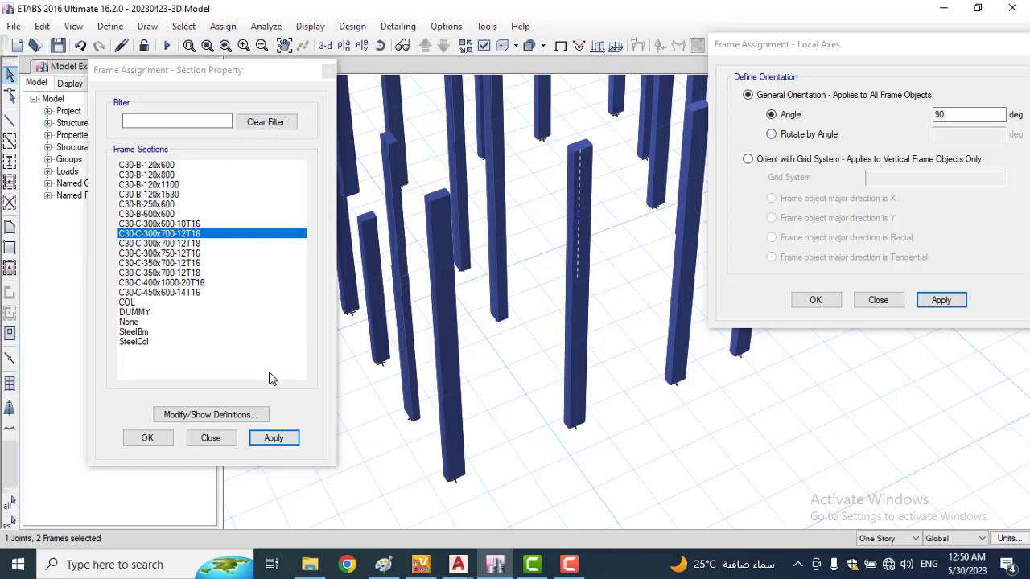
pyautogui.click(273, 436)
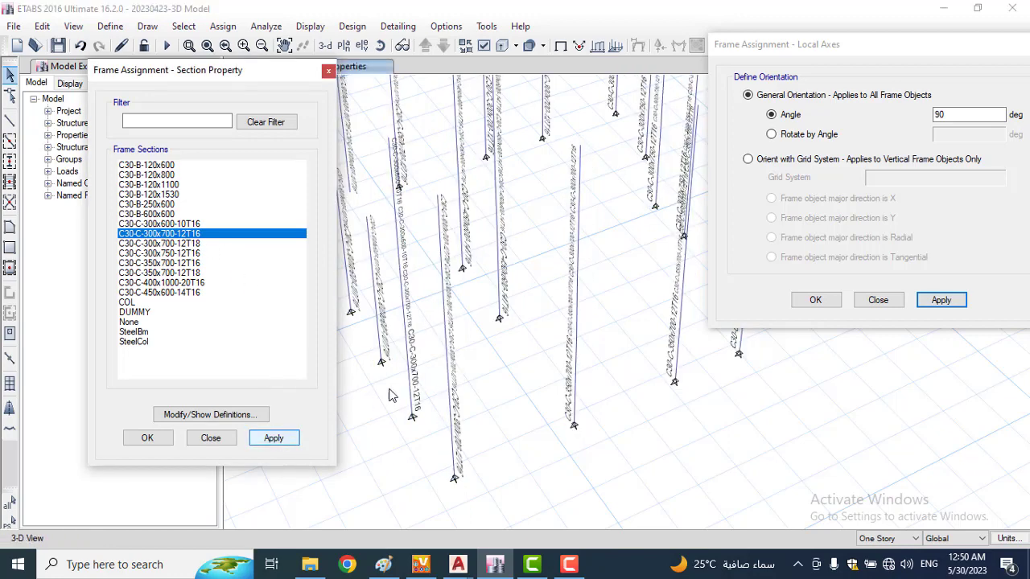
pyautogui.click(501, 46)
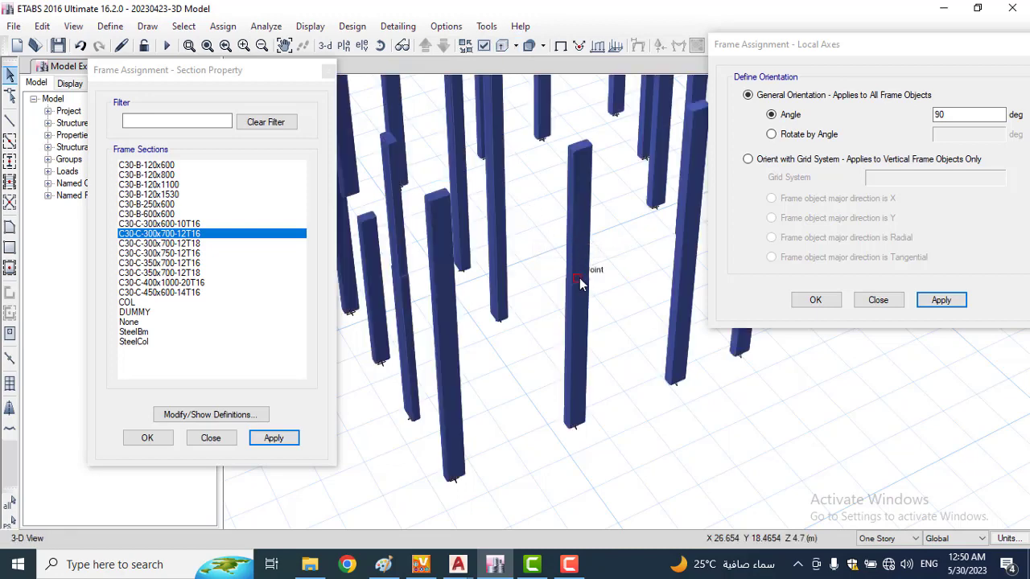
# Step: Inspect the section property assigned to the basement, ground and first-floor segments of column C6
pyautogui.scroll(3, 579, 278)
pyautogui.scroll(-3, 603, 226)
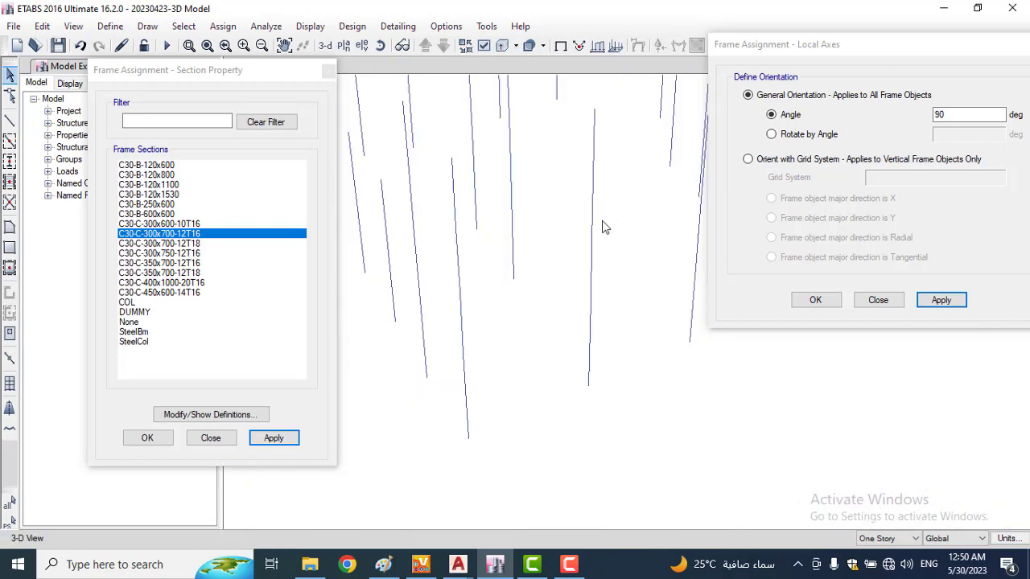
pyautogui.scroll(2, 483, 299)
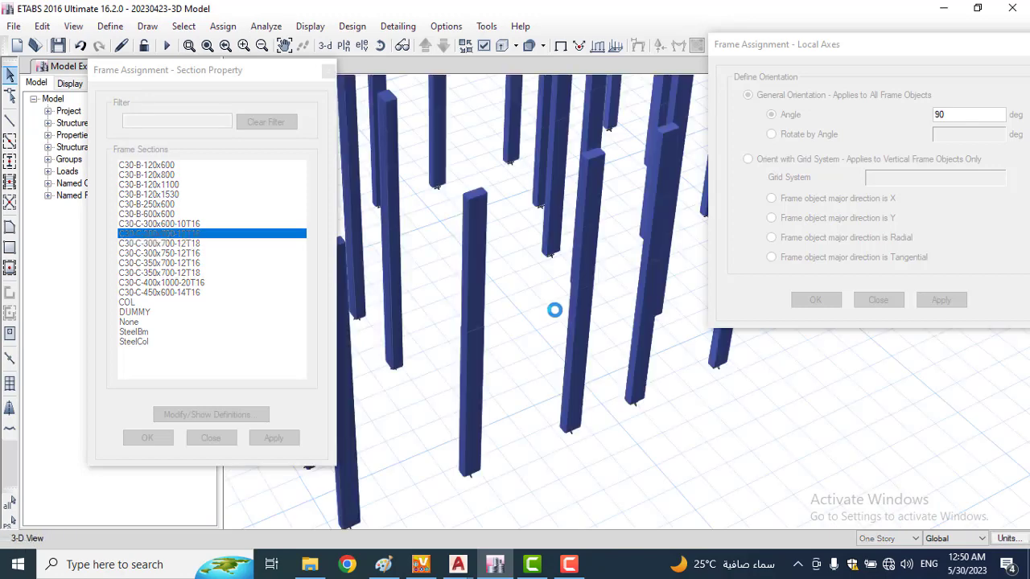
pyautogui.rightClick(580, 383)
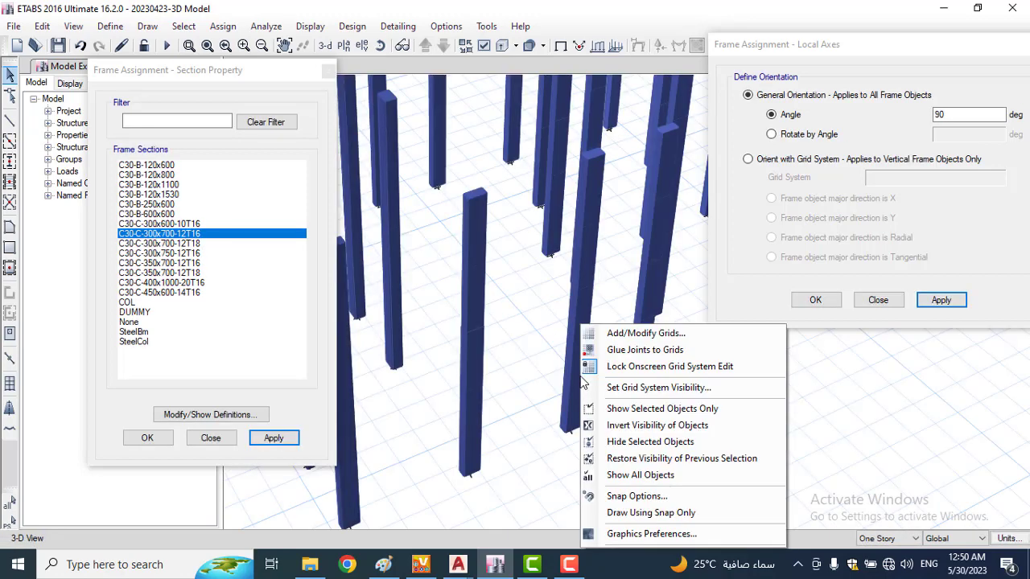
pyautogui.click(578, 369)
pyautogui.rightClick(577, 383)
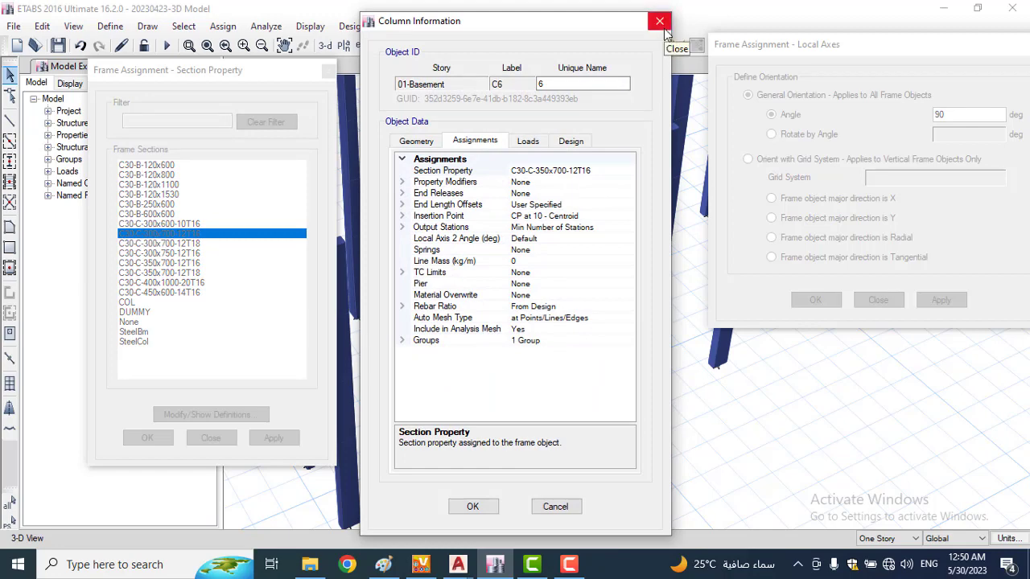
pyautogui.click(660, 21)
pyautogui.rightClick(578, 376)
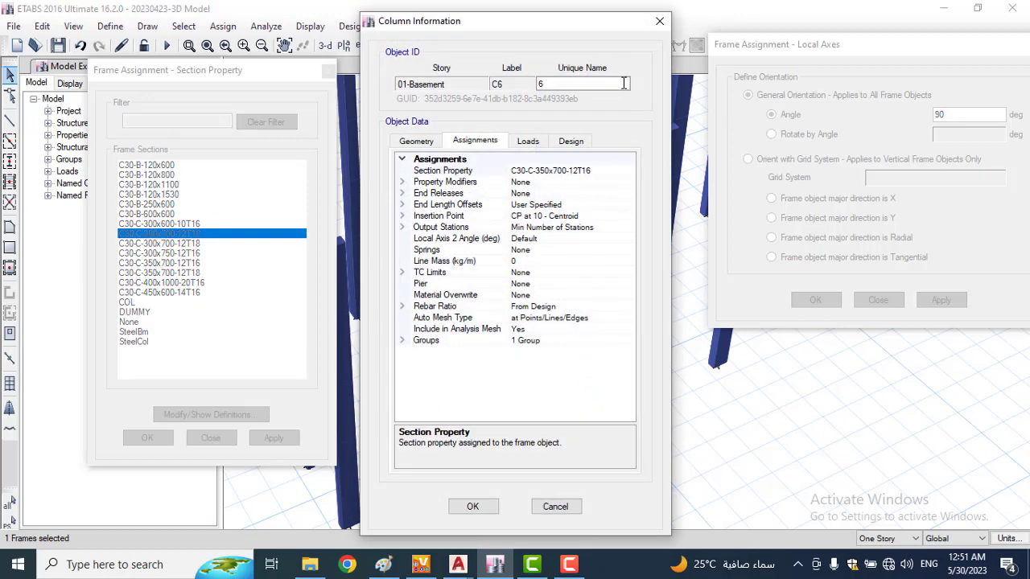
pyautogui.click(659, 22)
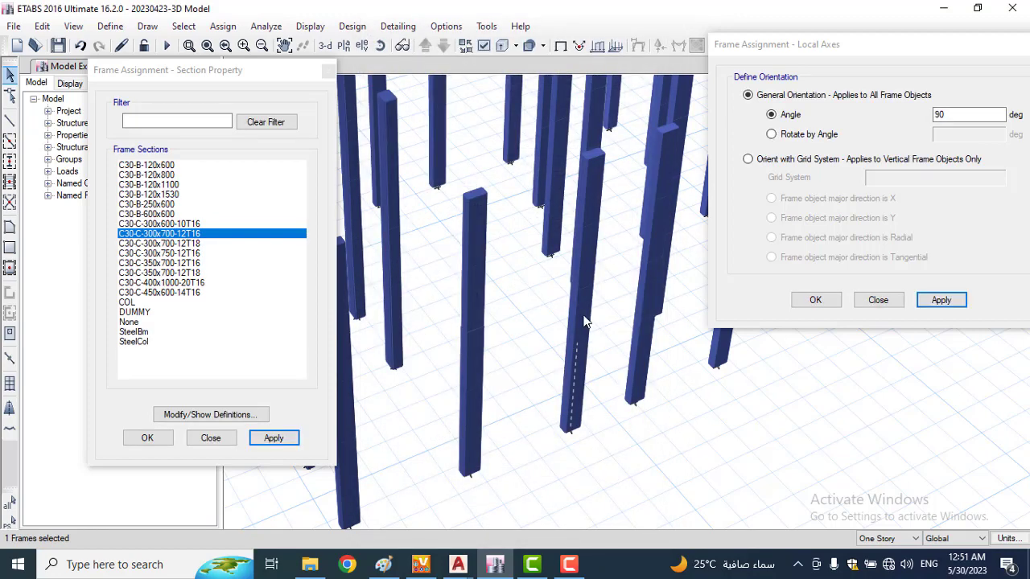
pyautogui.rightClick(585, 310)
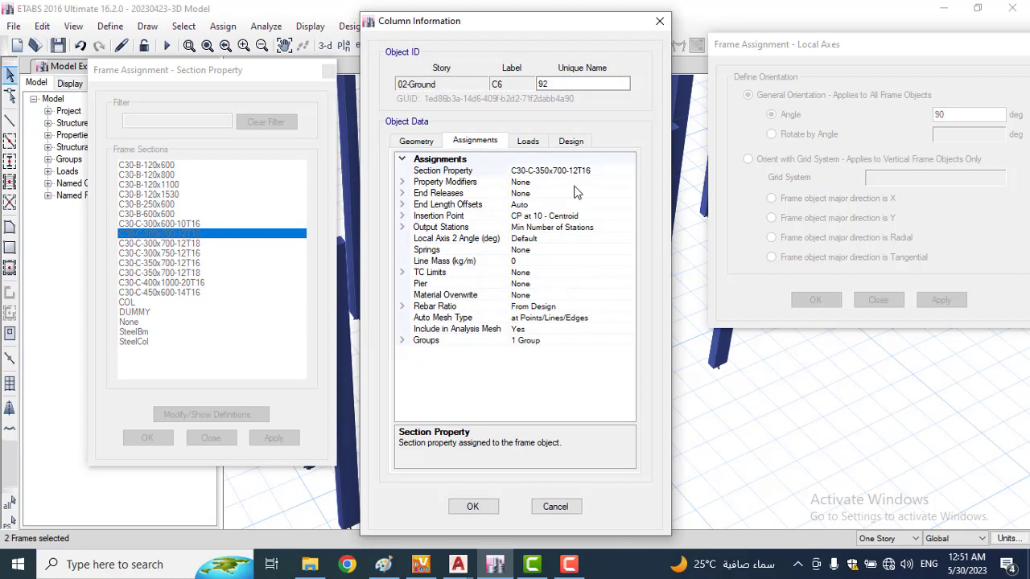
pyautogui.click(660, 21)
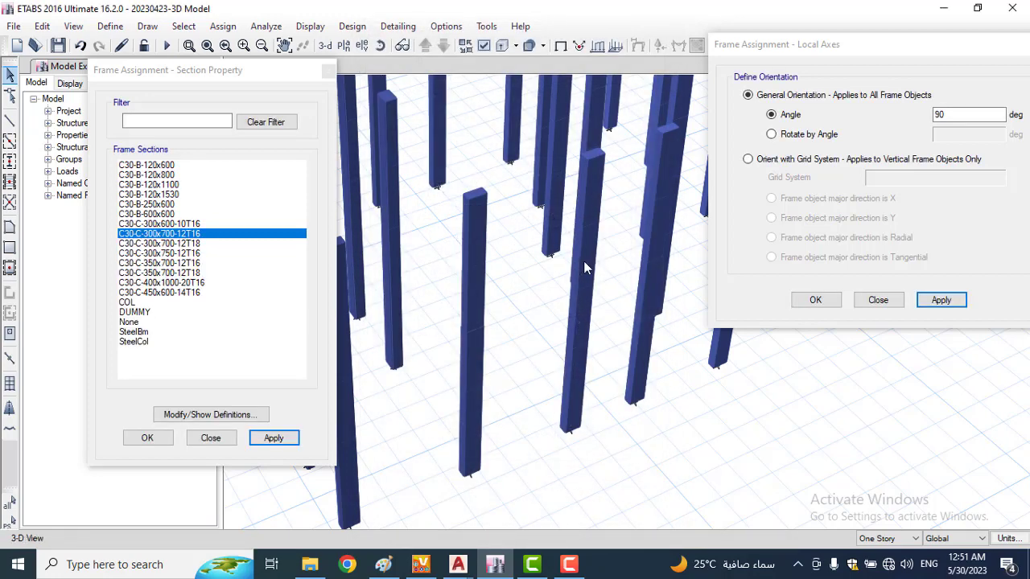
pyautogui.rightClick(584, 267)
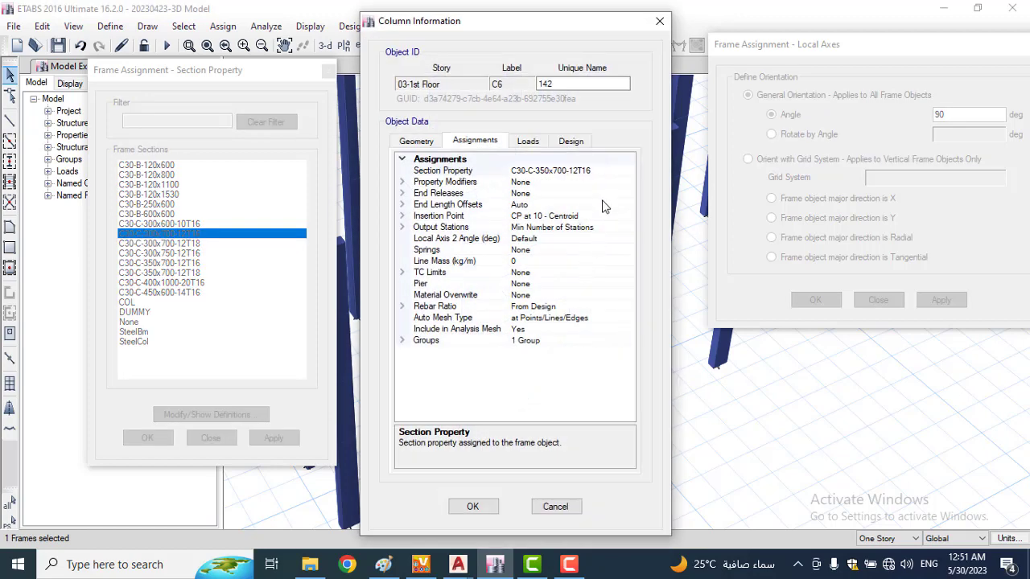
pyautogui.click(659, 22)
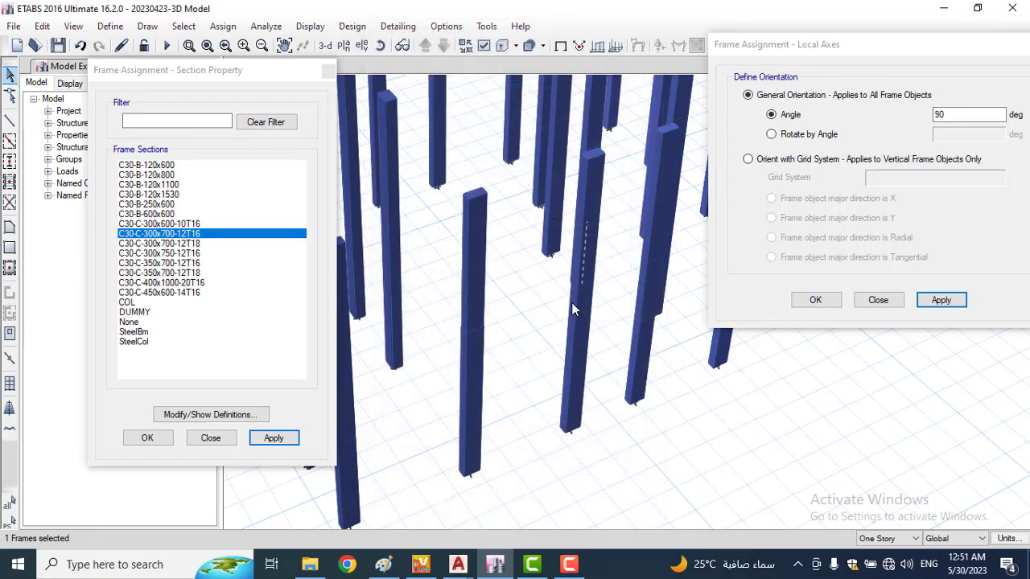
# Step: Assign frame section C30-C-300x700-12T16 to column C6's two segments above the ground story and examine them in the extruded display
pyautogui.click(592, 184)
pyautogui.click(279, 441)
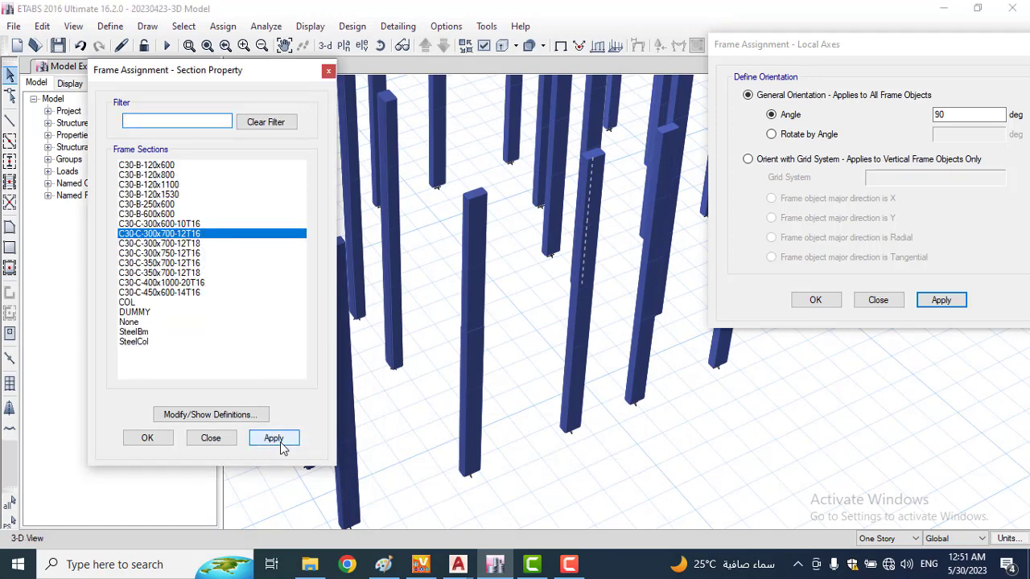
pyautogui.click(282, 441)
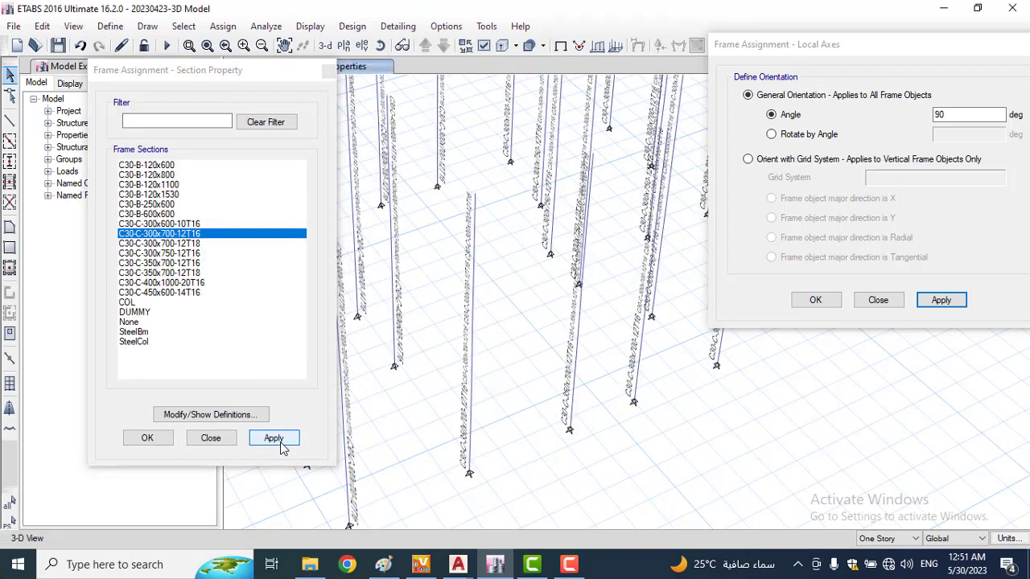
pyautogui.click(561, 47)
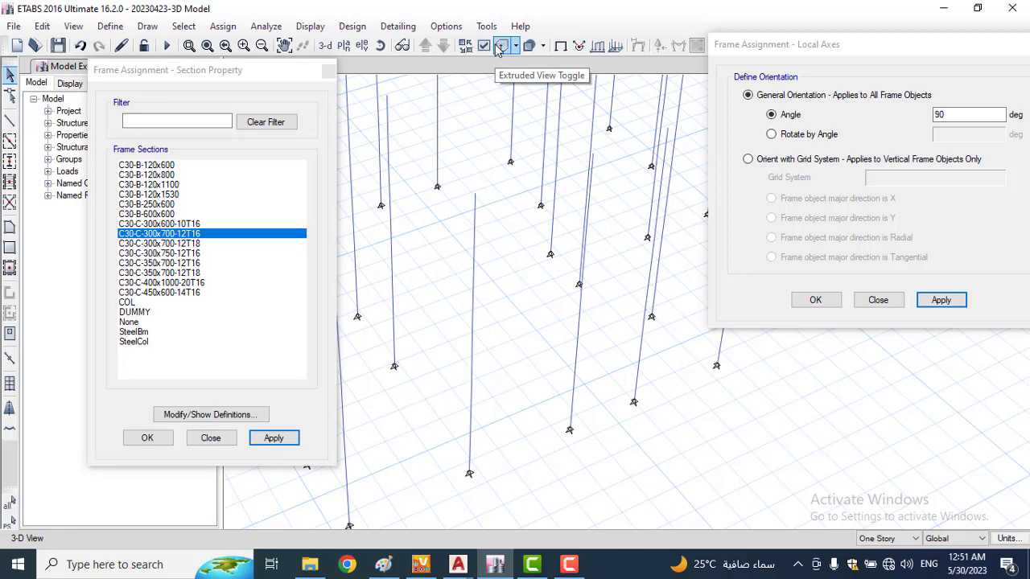
pyautogui.click(500, 46)
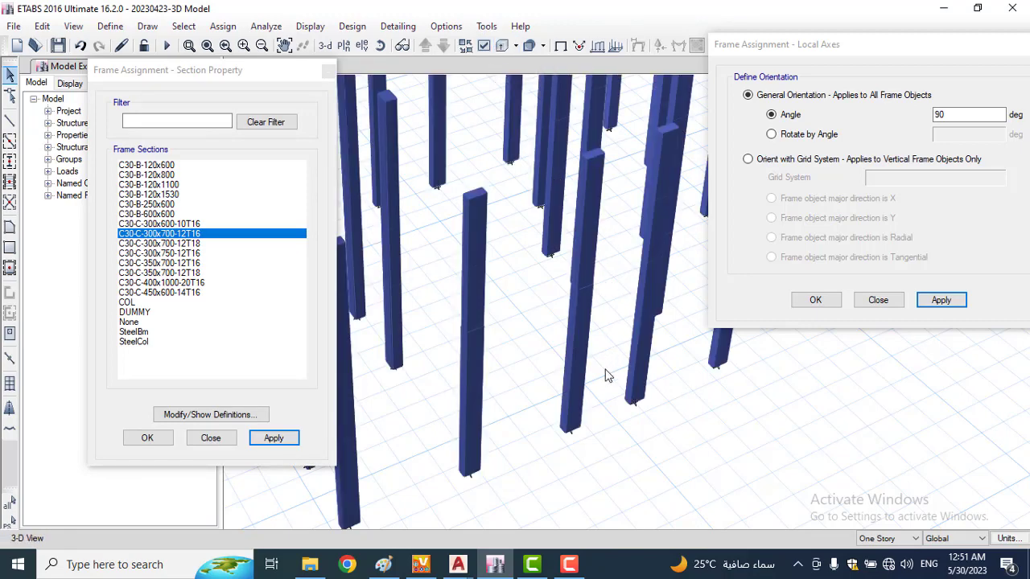
pyautogui.scroll(2, 609, 375)
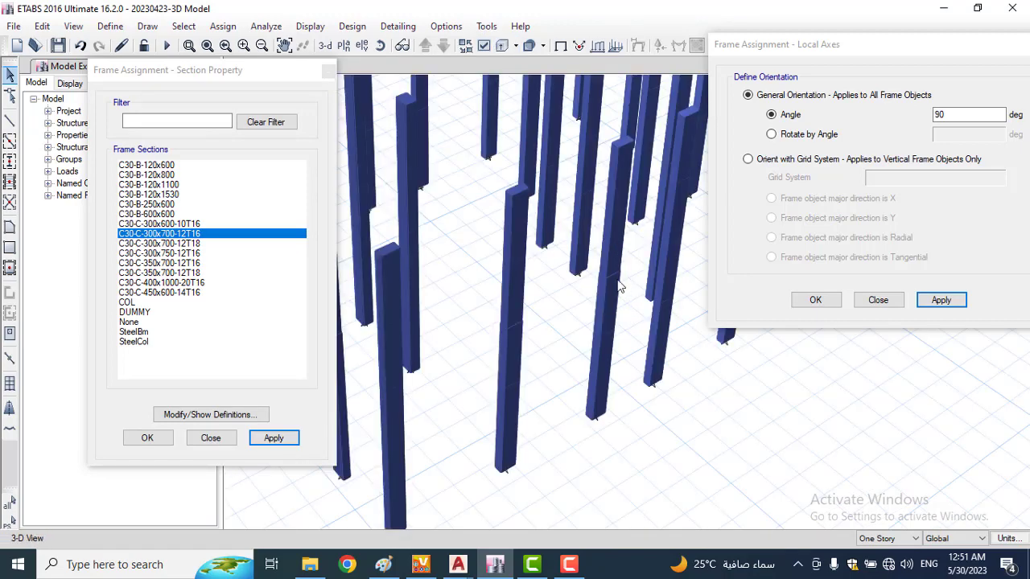
pyautogui.scroll(-2, 586, 339)
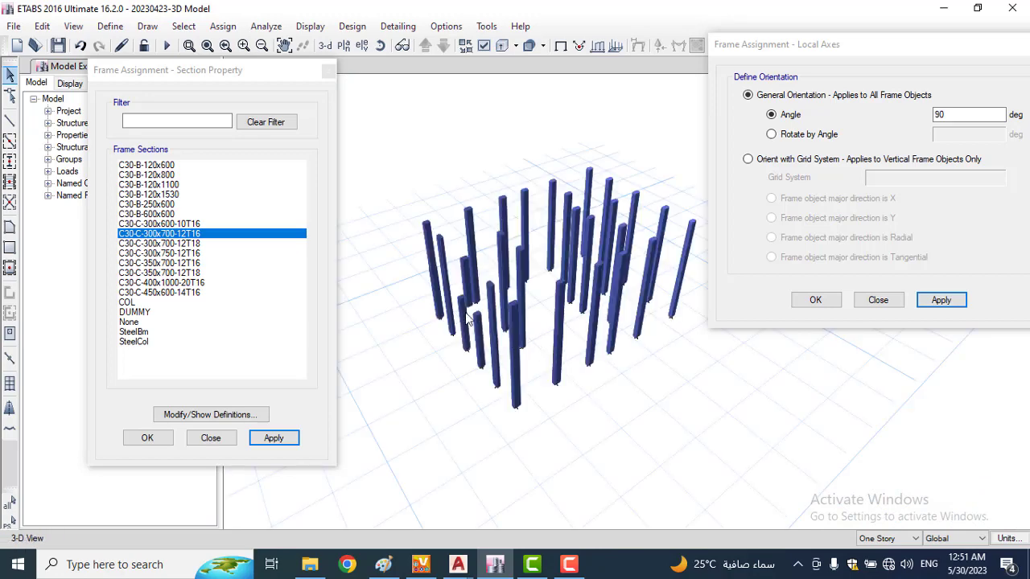
# Step: Check column C16's basement section property and assign frame section C30-C-300x700-12T16 to the column's two upper segments
pyautogui.moveTo(468, 318); pyautogui.dragTo(556, 370, button='middle')
pyautogui.scroll(2, 517, 349)
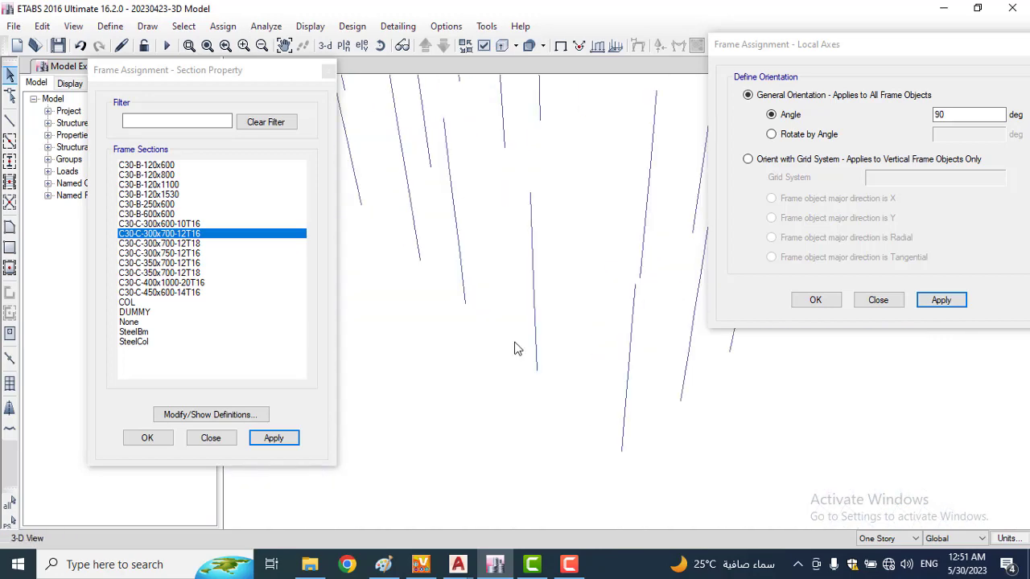
pyautogui.rightClick(570, 358)
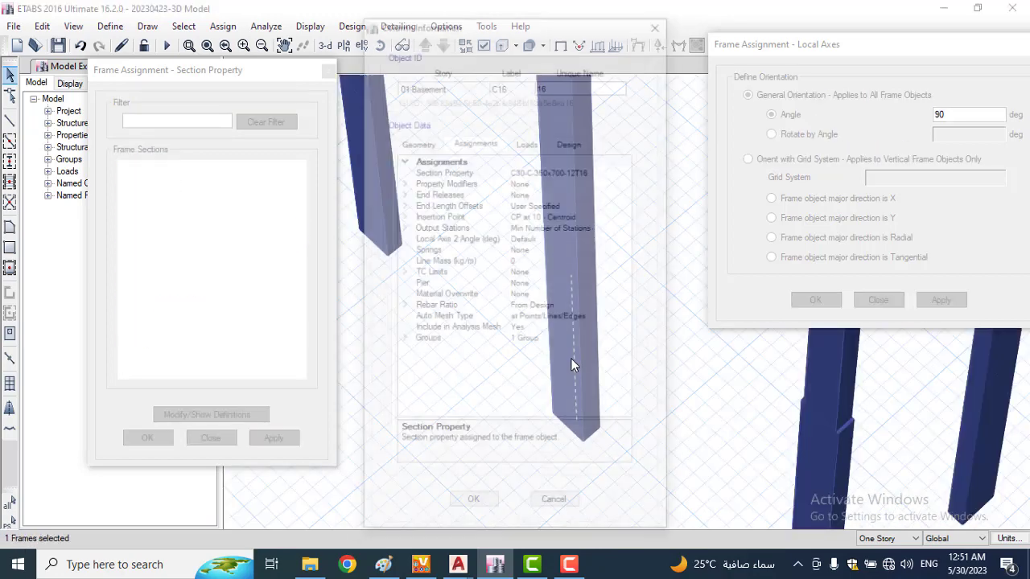
pyautogui.click(661, 23)
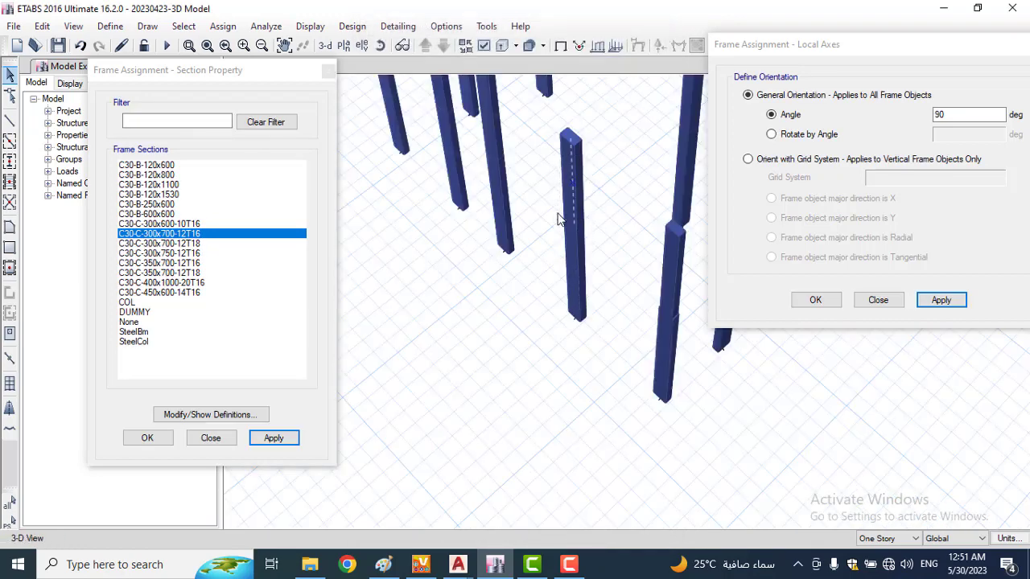
pyautogui.click(274, 437)
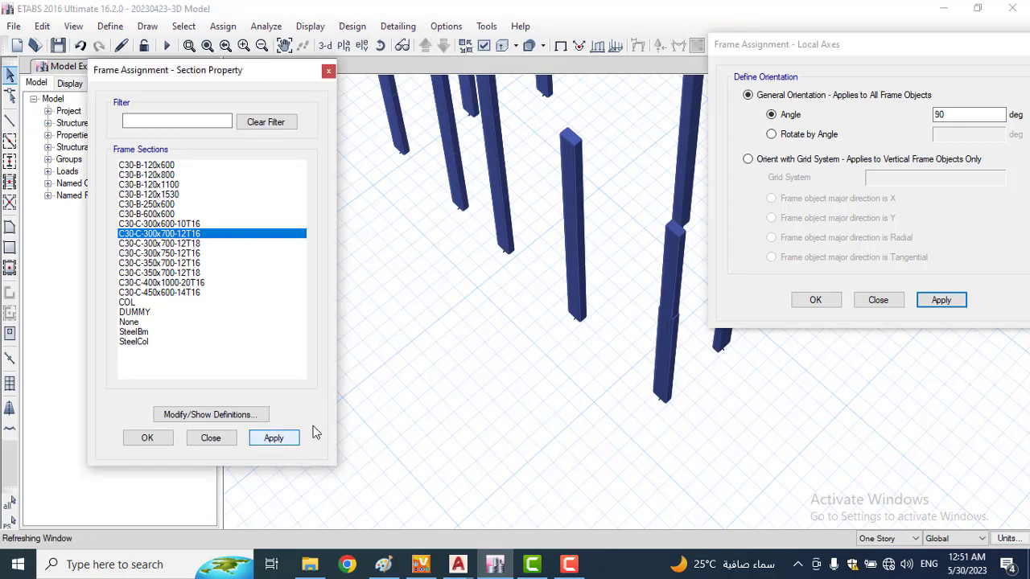
pyautogui.click(578, 46)
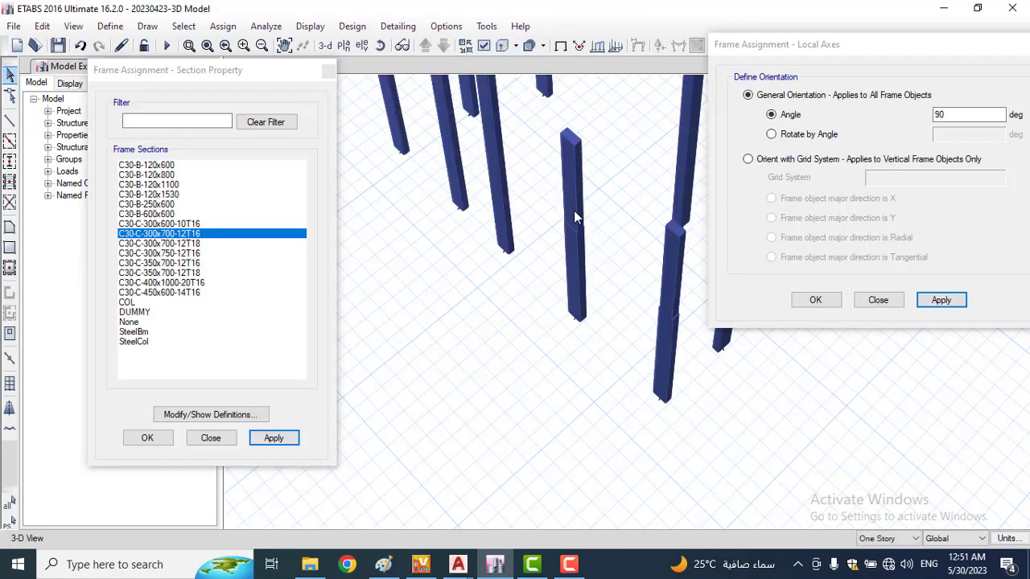
# Step: Inspect the section properties of column C27's first-floor segment and column C13's ground-story segment
pyautogui.scroll(-3, 581, 244)
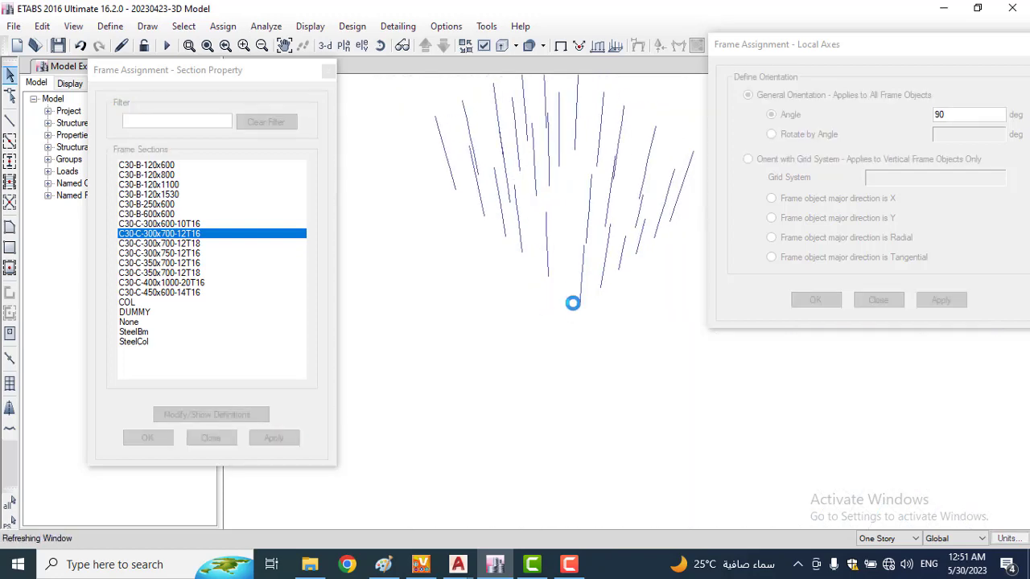
pyautogui.scroll(5, 632, 337)
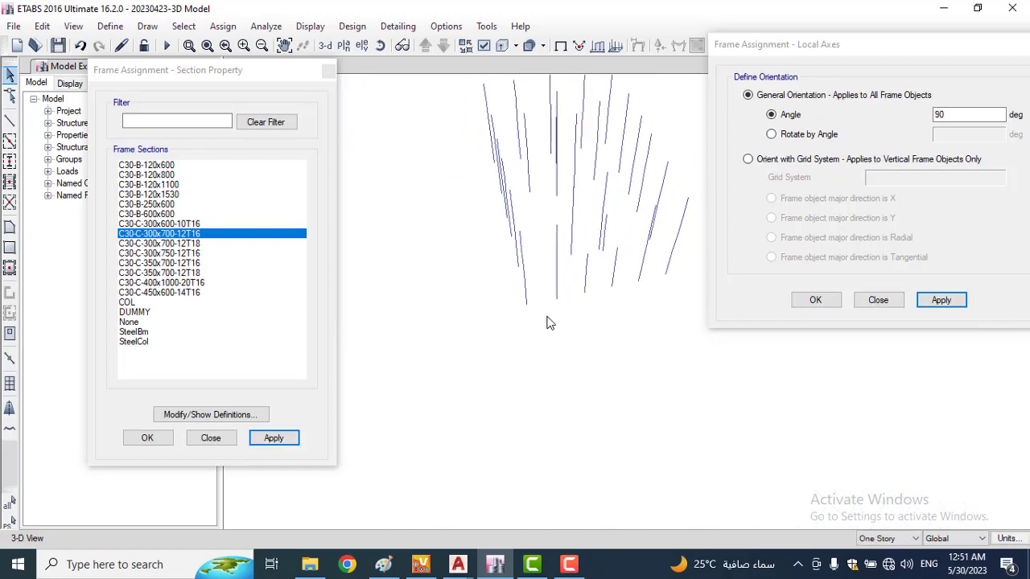
pyautogui.rightClick(615, 225)
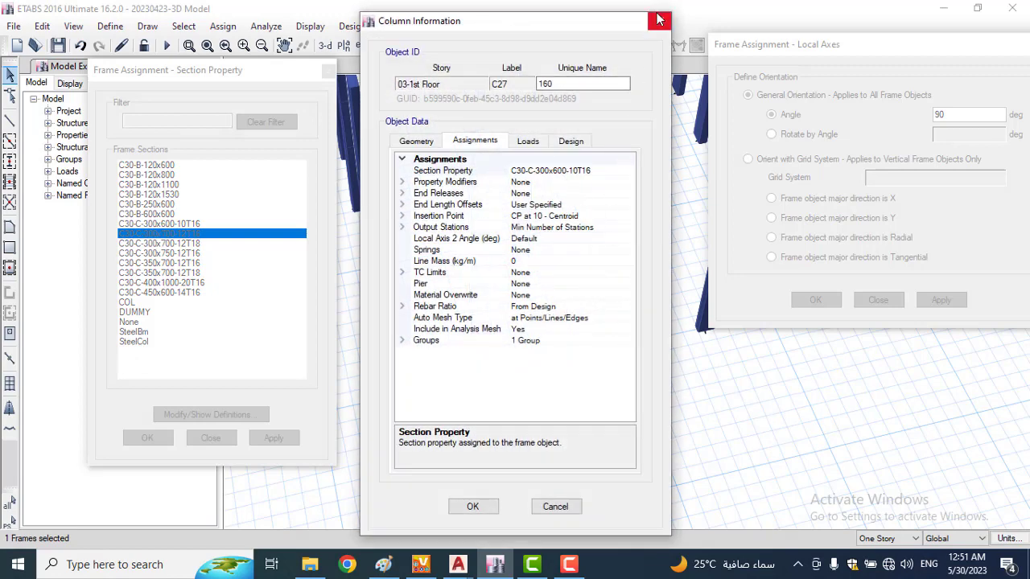
pyautogui.click(658, 19)
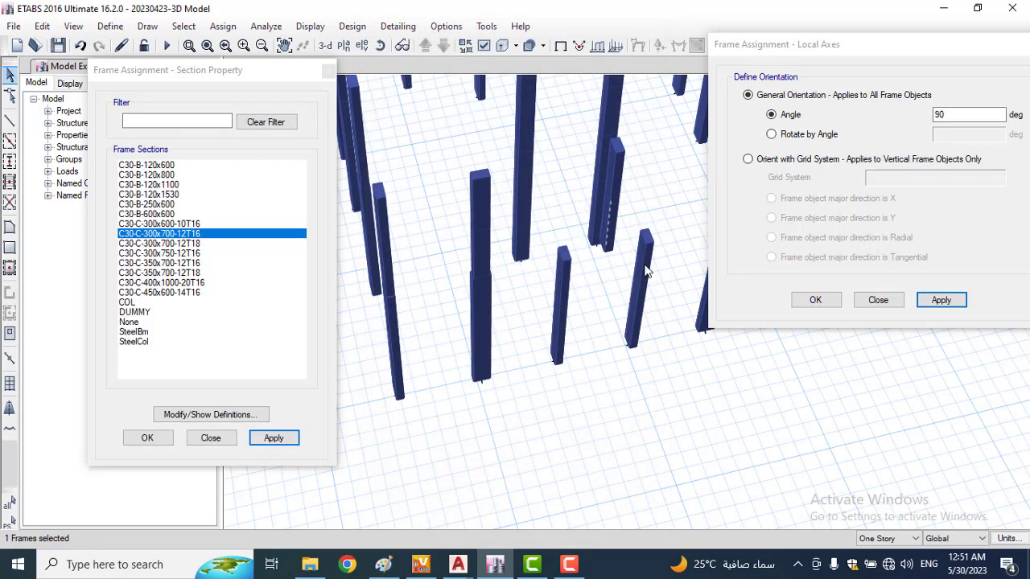
pyautogui.rightClick(644, 273)
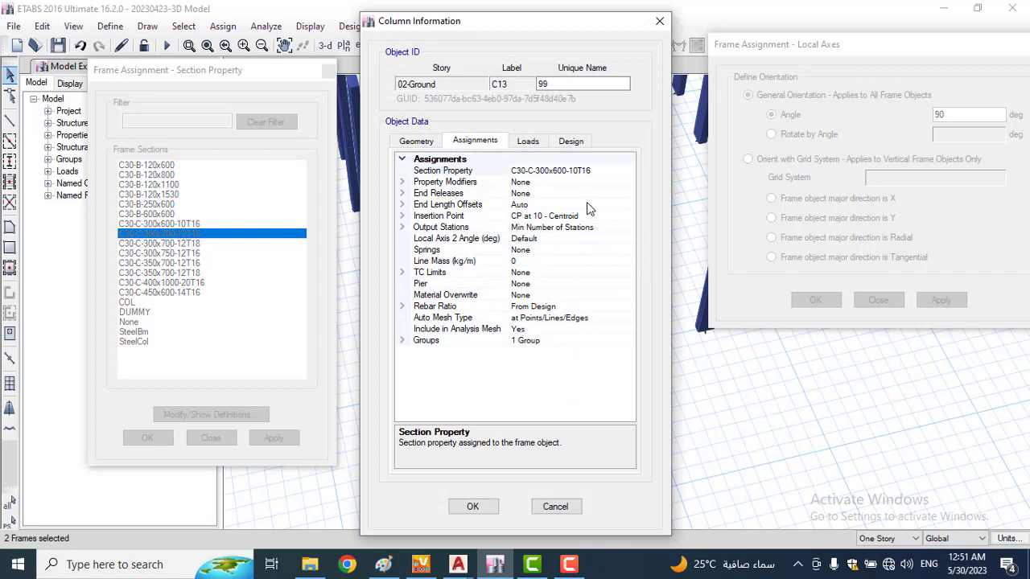
pyautogui.click(659, 21)
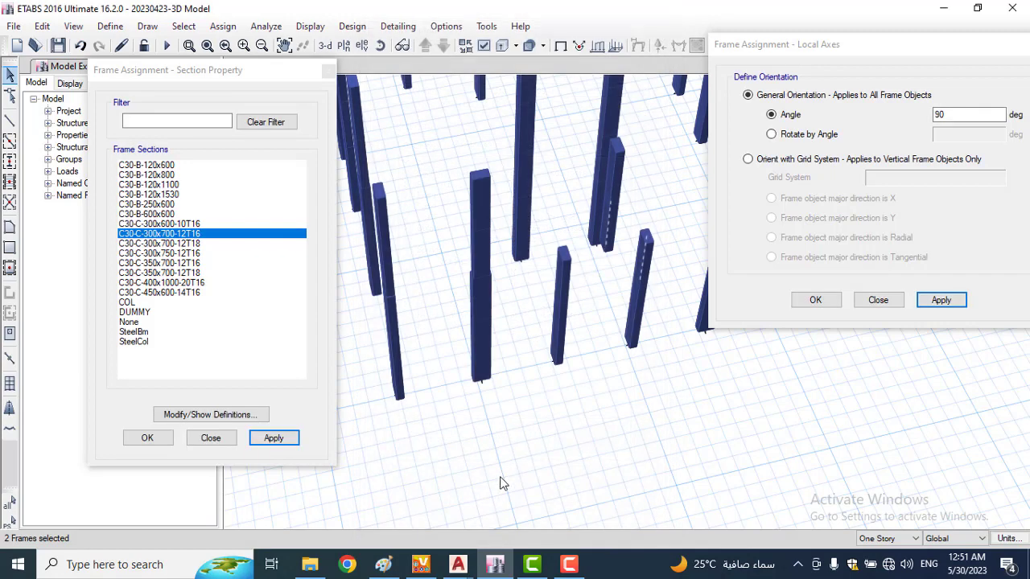
# Step: Switch to AutoCAD and bring up the columns schedule in the 20230327-STR.PLANS drawing
pyautogui.moveTo(458, 564)
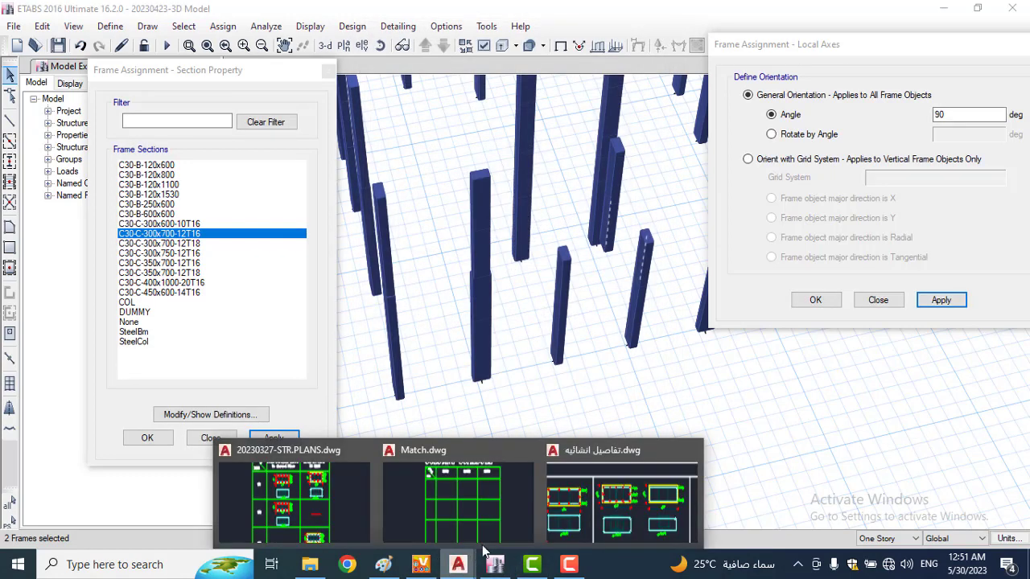
pyautogui.click(604, 515)
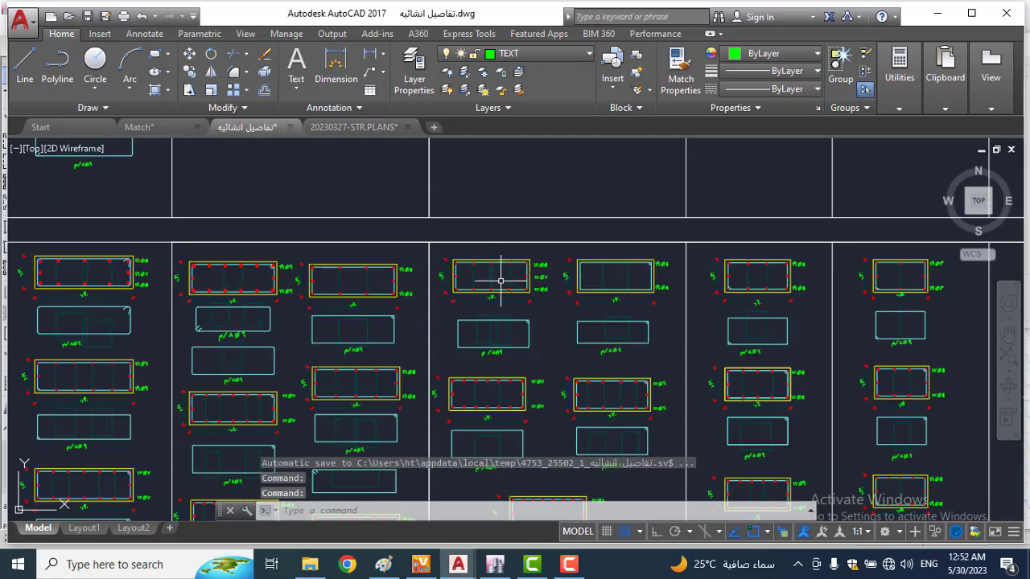
pyautogui.scroll(-3, 500, 281)
pyautogui.click(356, 127)
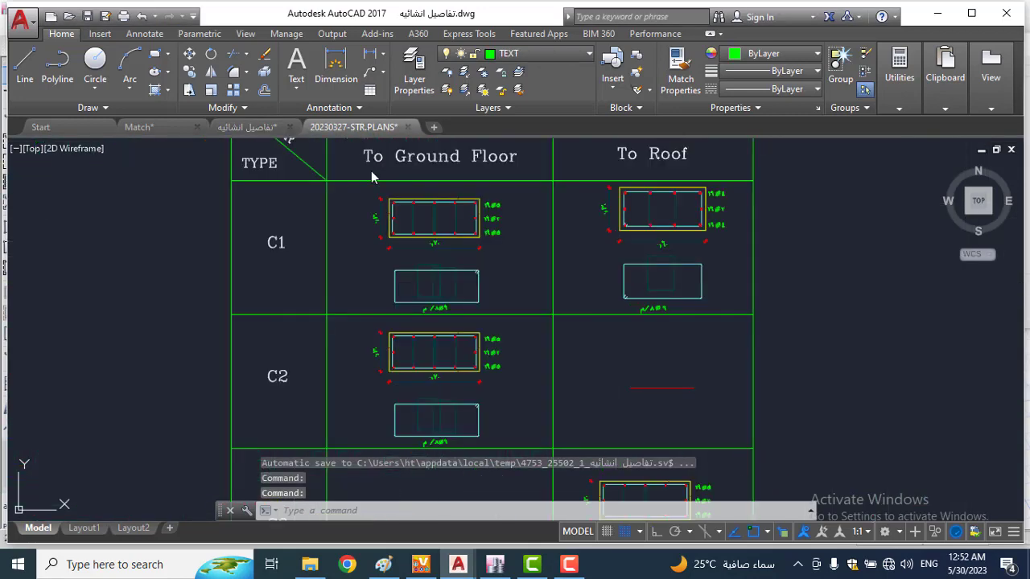
# Step: Delete C2's basement-to-ground-floor section detail and C3's first-floor-to-roof section detail from the columns schedule
pyautogui.scroll(-2, 466, 281)
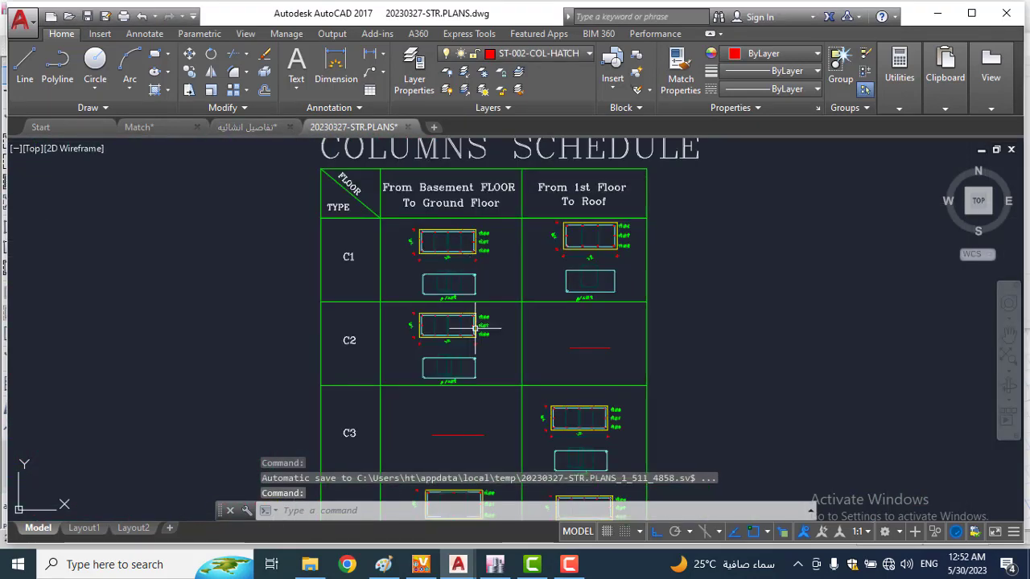
pyautogui.moveTo(540, 324); pyautogui.dragTo(507, 233, button='middle')
pyautogui.scroll(4, 434, 256)
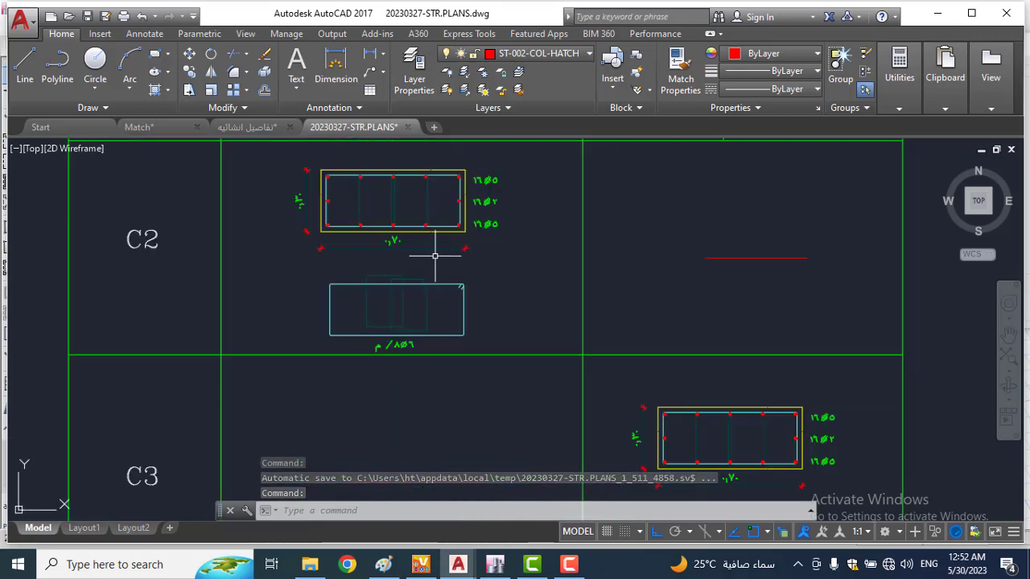
pyautogui.click(424, 225)
pyautogui.scroll(-4, 540, 346)
pyautogui.scroll(2, 591, 369)
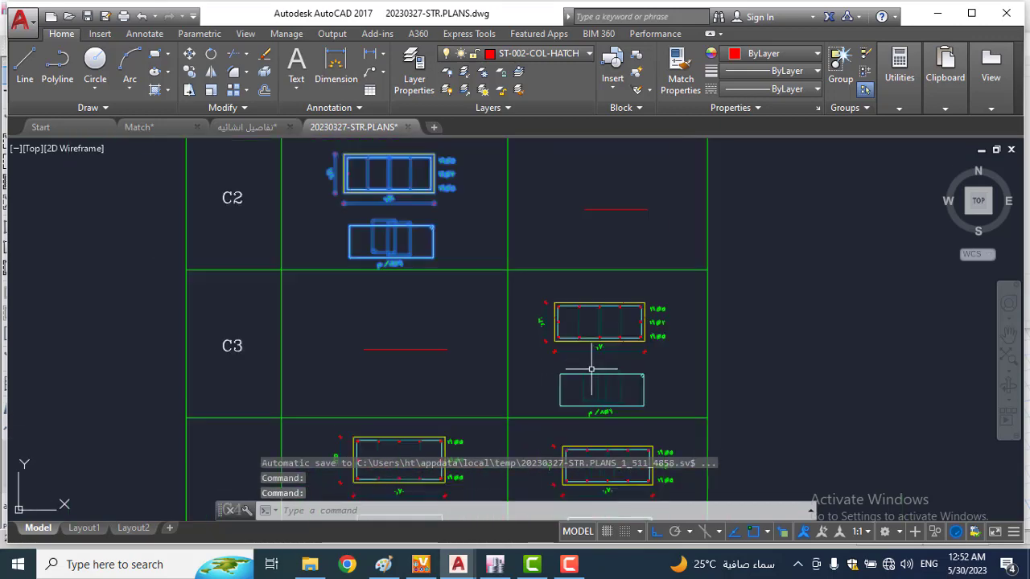
pyautogui.click(612, 340)
pyautogui.press('Delete')
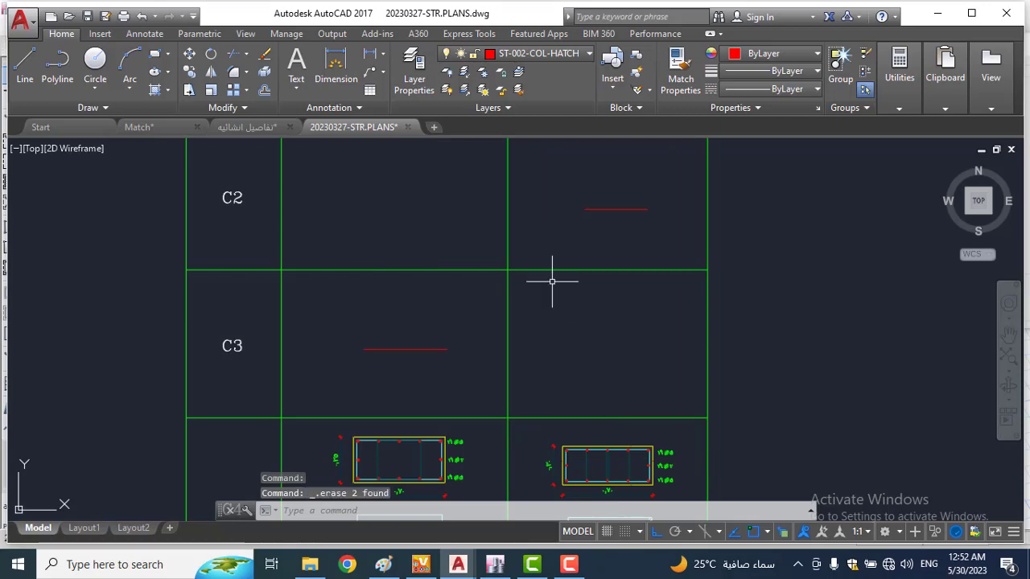
# Step: Examine the 0.30 x 0.60 column section details in the structural details drawing
pyautogui.click(266, 127)
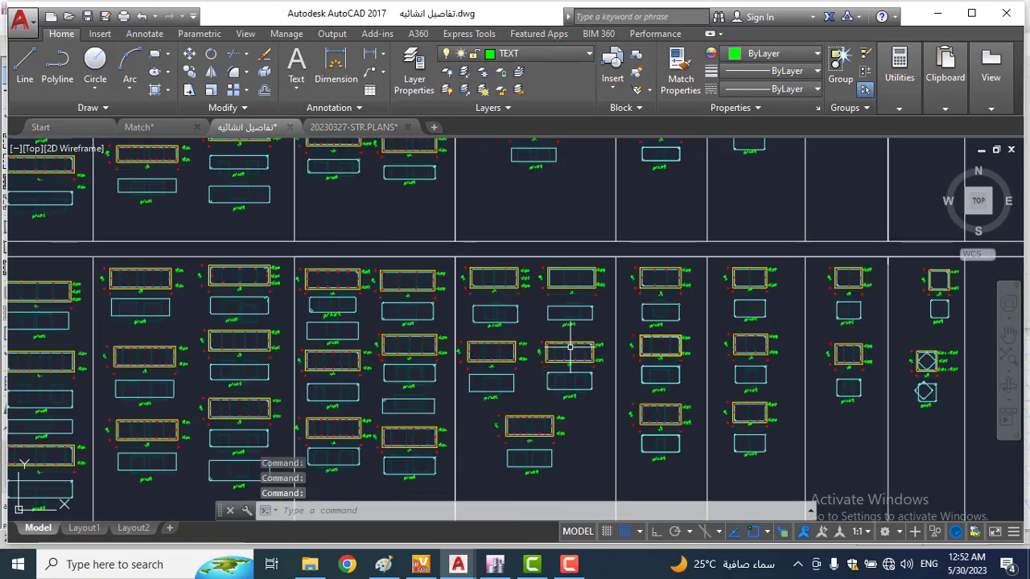
pyautogui.scroll(-3, 571, 347)
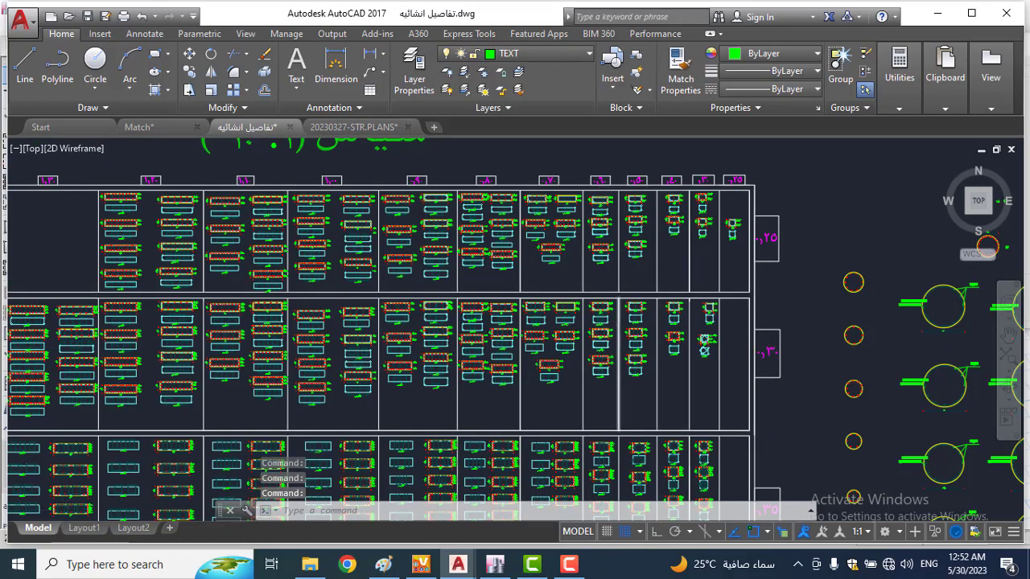
pyautogui.scroll(8, 576, 277)
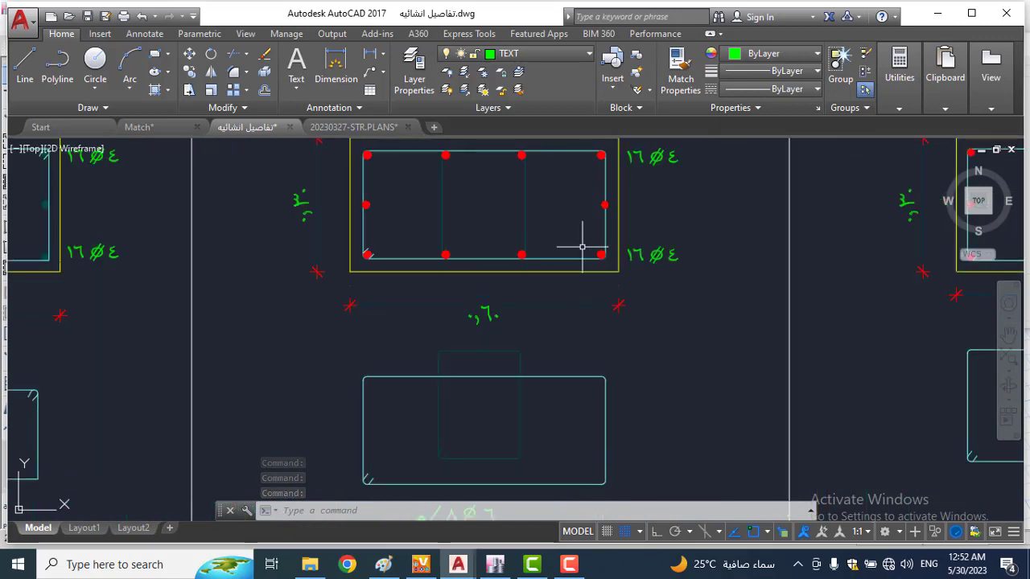
pyautogui.moveTo(587, 236)
pyautogui.mouseDown(button='middle')
pyautogui.moveTo(593, 329)
pyautogui.moveTo(579, 391)
pyautogui.moveTo(572, 181)
pyautogui.mouseUp(button='middle')
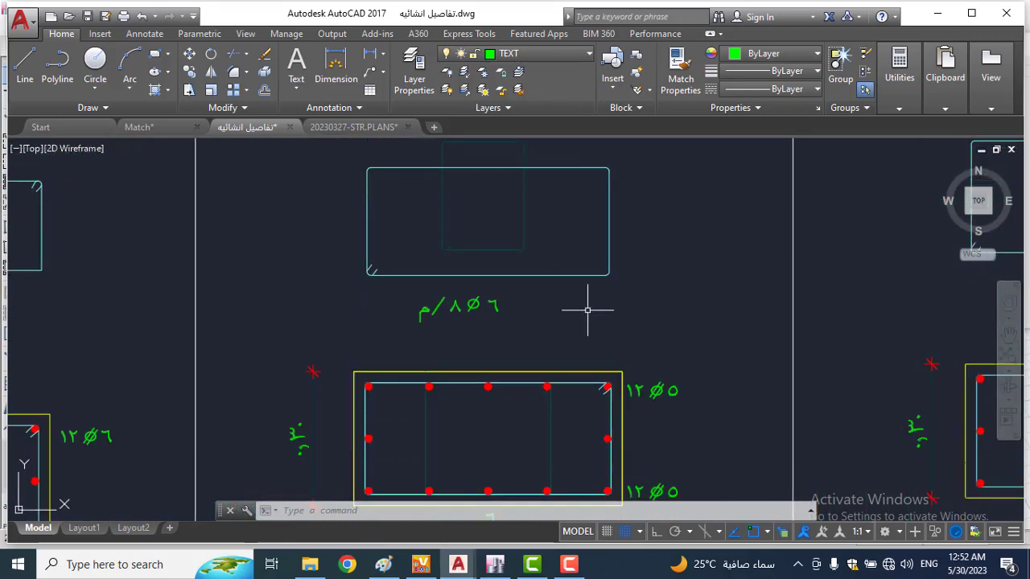
# Step: Switch to ETABS and check the assigned section property of the short column in the front row
pyautogui.click(511, 568)
pyautogui.rightClick(641, 271)
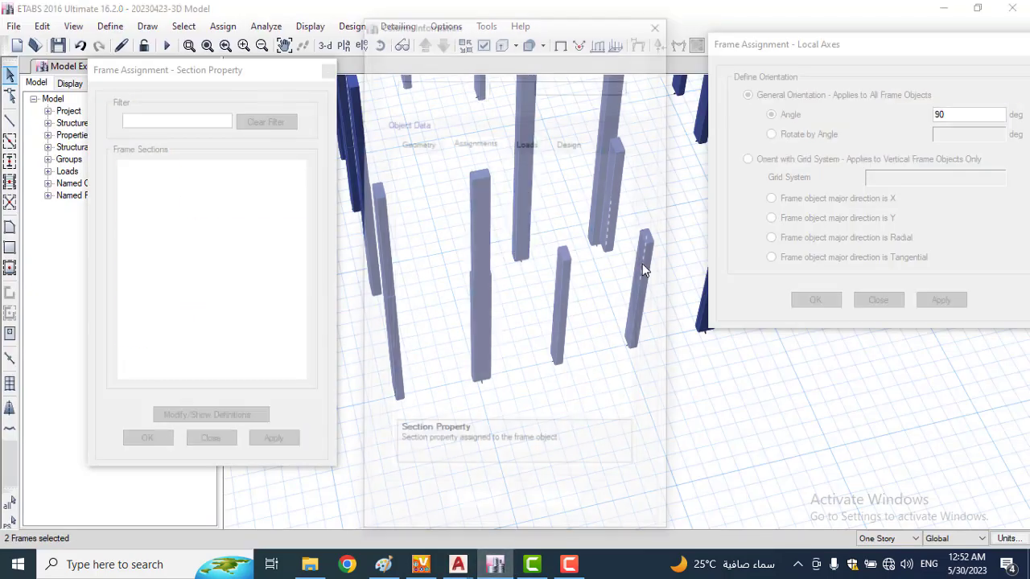
pyautogui.click(658, 24)
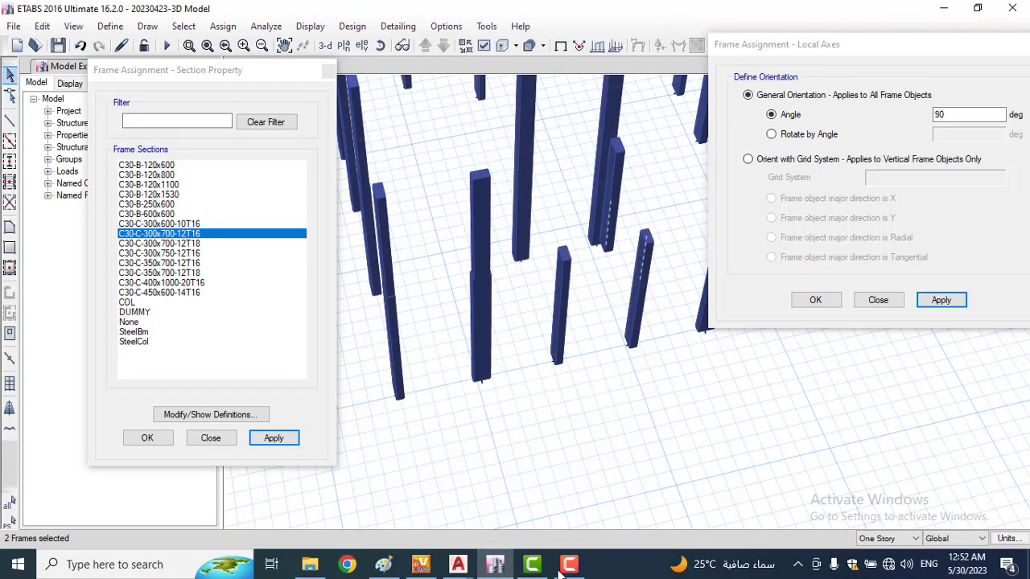
# Step: Switch to the structural details drawing in AutoCAD and copy the 0.30 x 0.60 detail with four Ø16 bars along each long face
pyautogui.moveTo(459, 569)
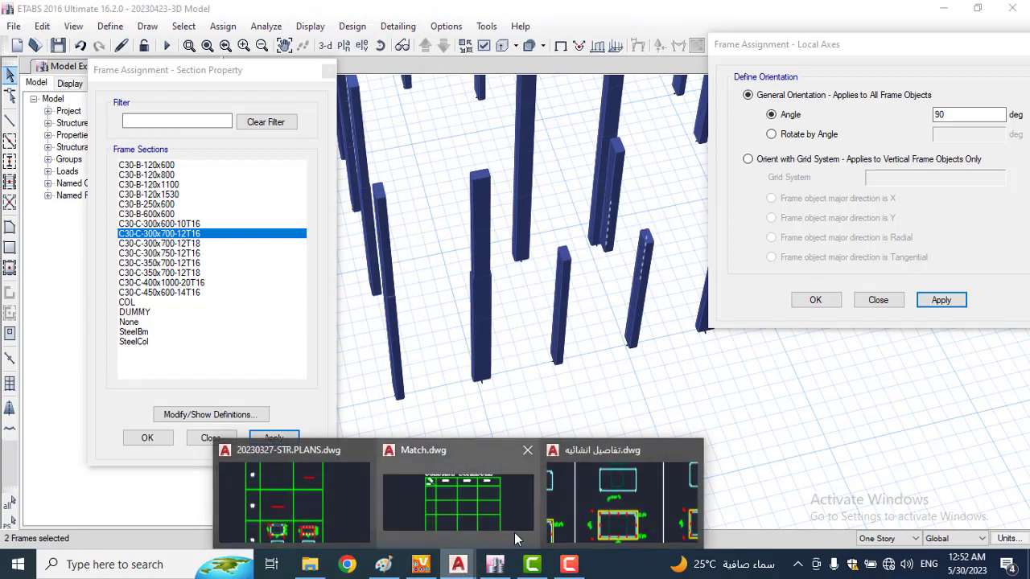
pyautogui.click(595, 511)
pyautogui.scroll(-3, 593, 298)
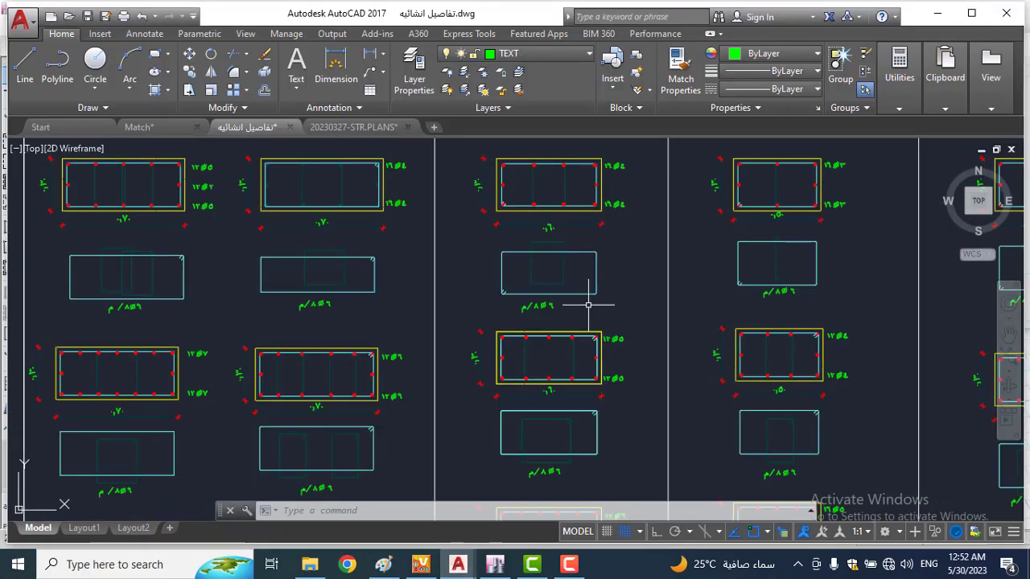
pyautogui.scroll(-3, 621, 214)
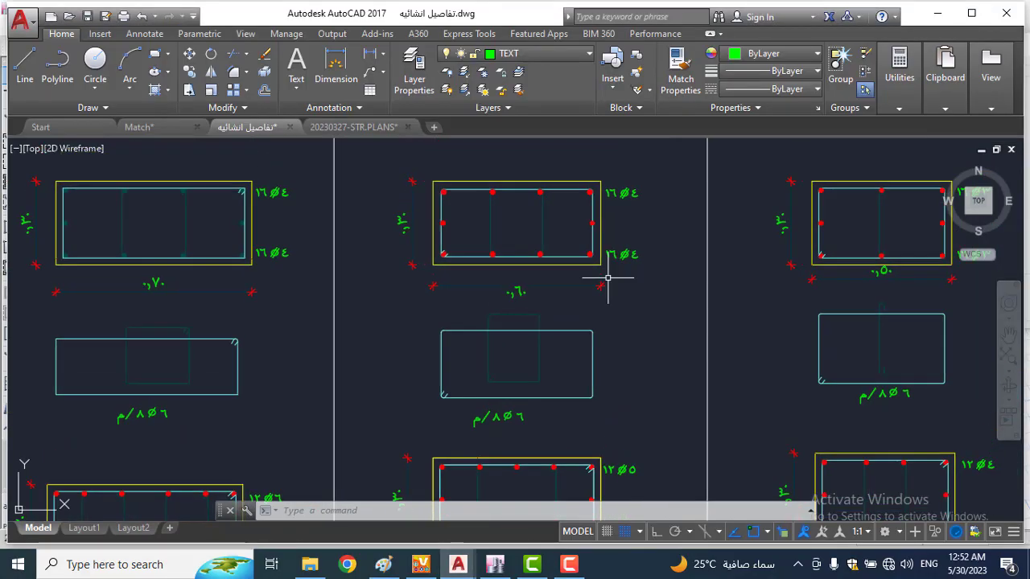
pyautogui.click(632, 231)
pyautogui.scroll(5, 515, 269)
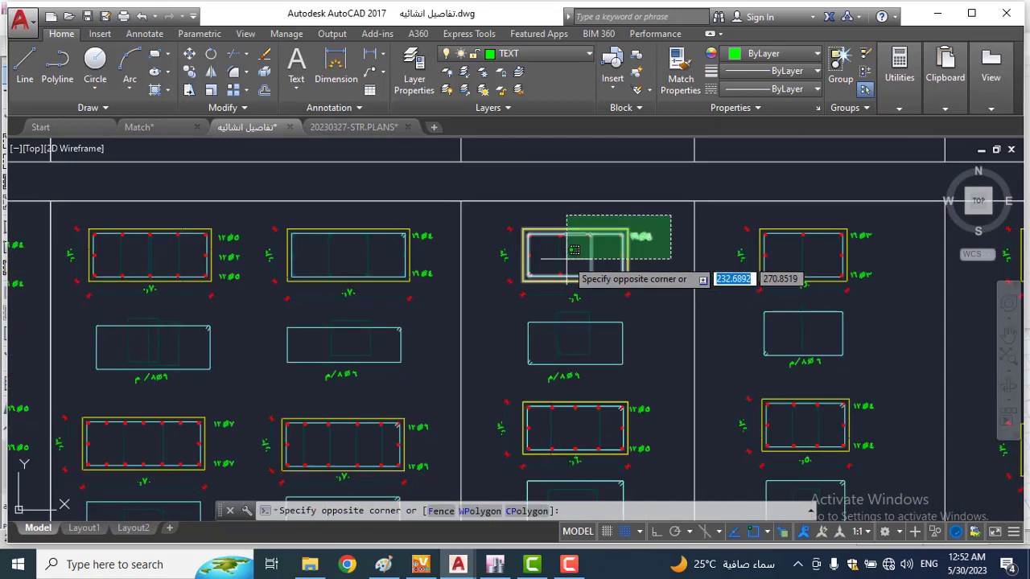
pyautogui.click(435, 454)
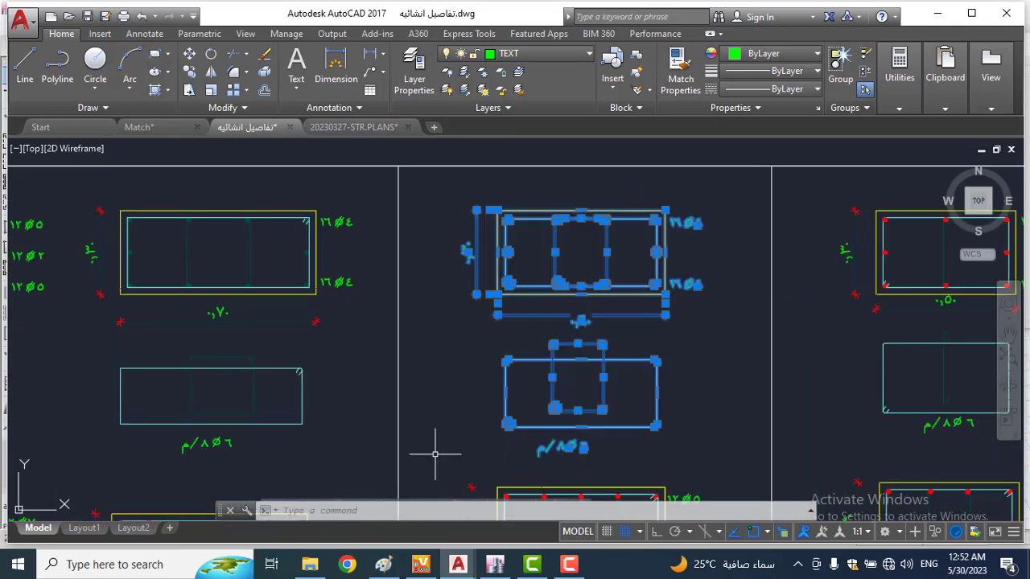
pyautogui.hotkey('ctrl', 'c')
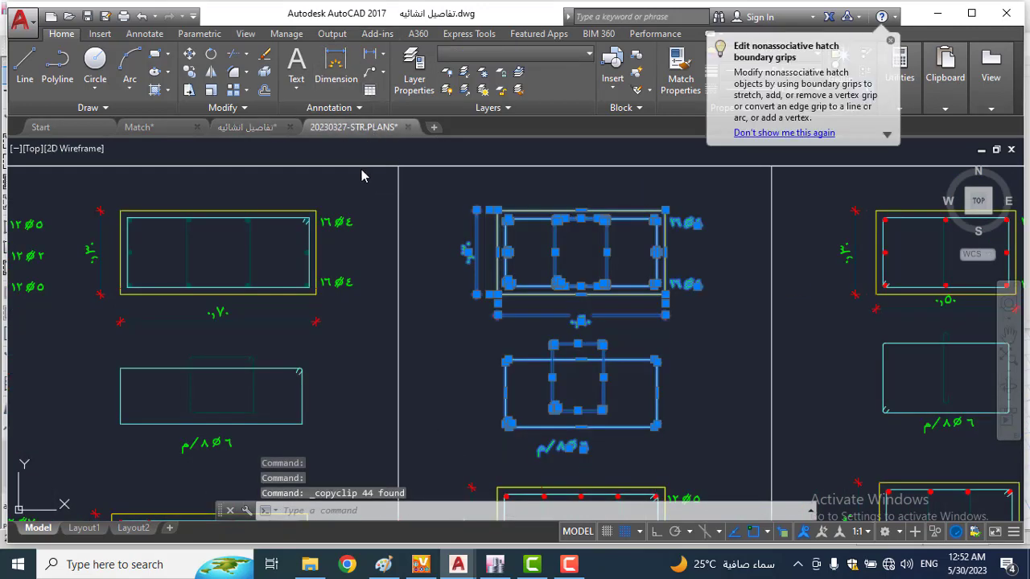
# Step: Paste the copied 0.30 x 0.60 detail into C2's basement-to-ground-floor cell of the 20230327-STR.PLANS columns schedule
pyautogui.click(346, 129)
pyautogui.scroll(2, 440, 262)
pyautogui.hotkey('ctrl', 'v')
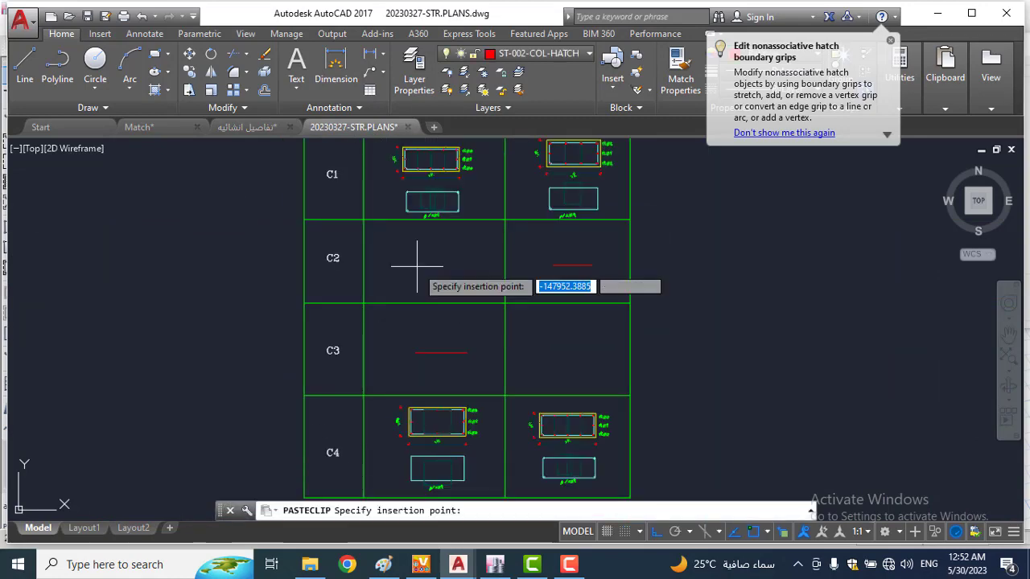
pyautogui.scroll(3, 441, 262)
pyautogui.click(441, 262)
# Step: Convert all objects of the tiny pasted column detail into a single block
pyautogui.scroll(4, 441, 263)
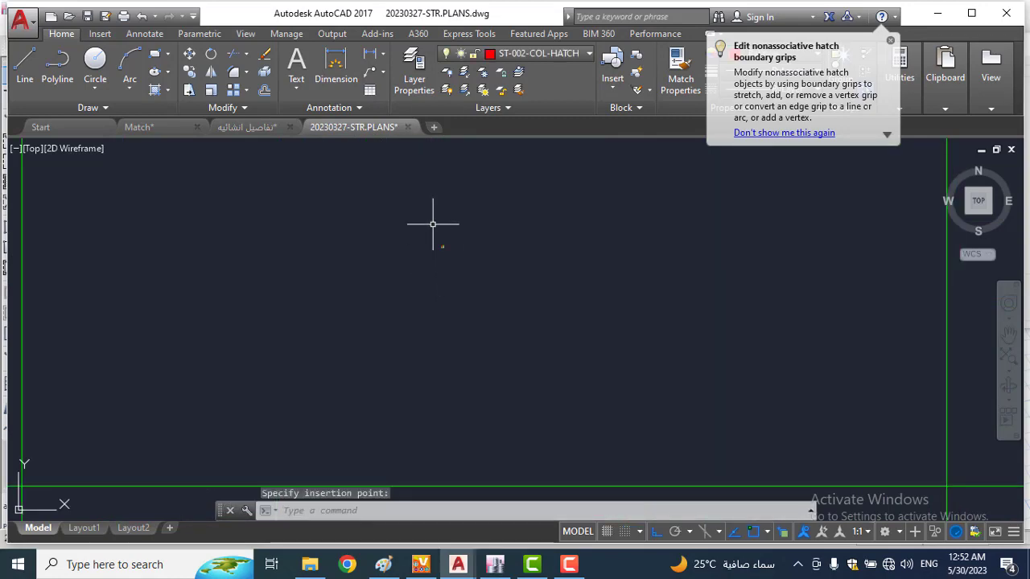
pyautogui.click(443, 246)
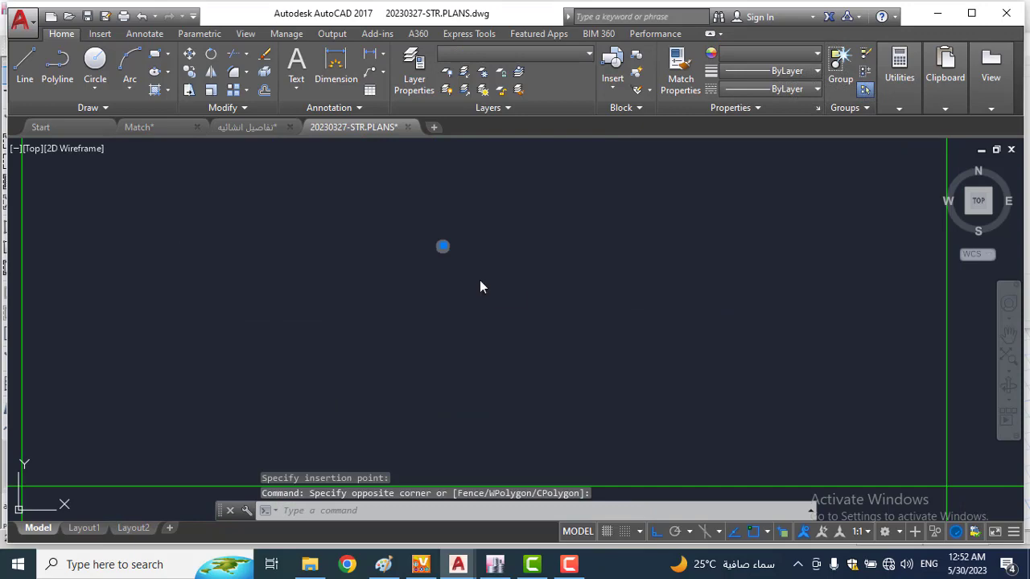
pyautogui.write('b')
pyautogui.press('Return')
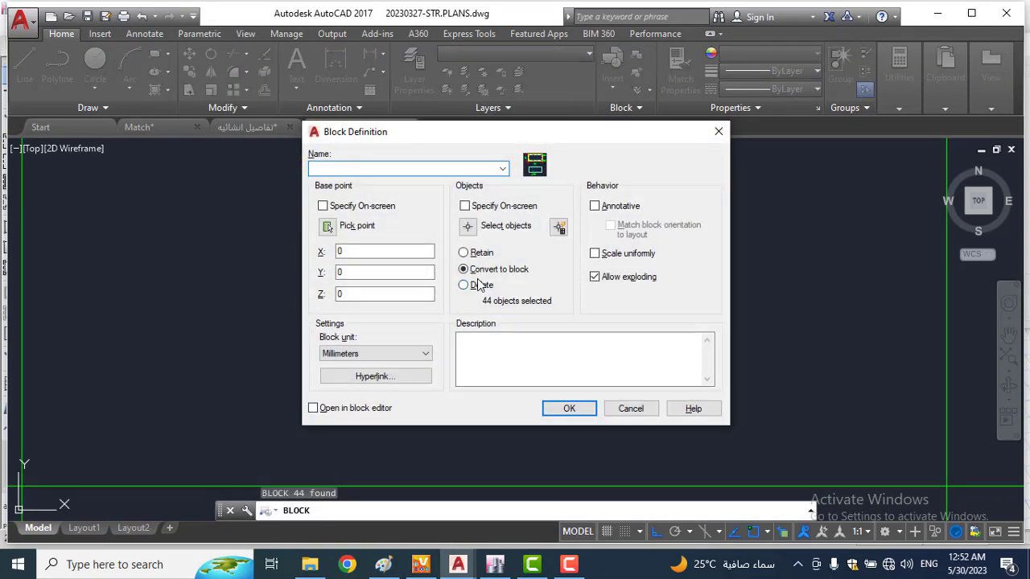
pyautogui.press('Return')
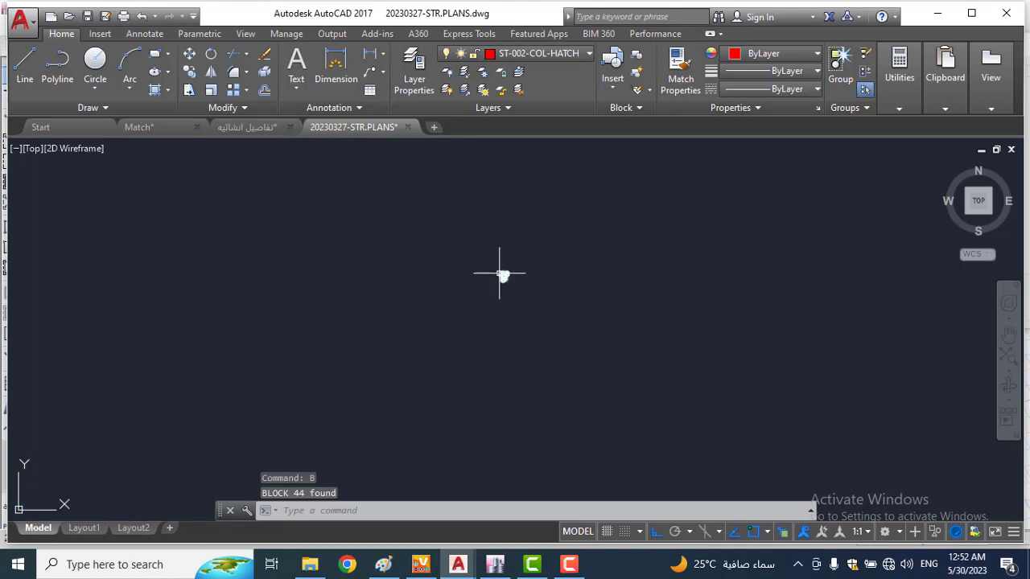
# Step: Scale up the new block to fit C2's basement-to-ground-floor cell and cancel the leftover scale command
pyautogui.press('Return')
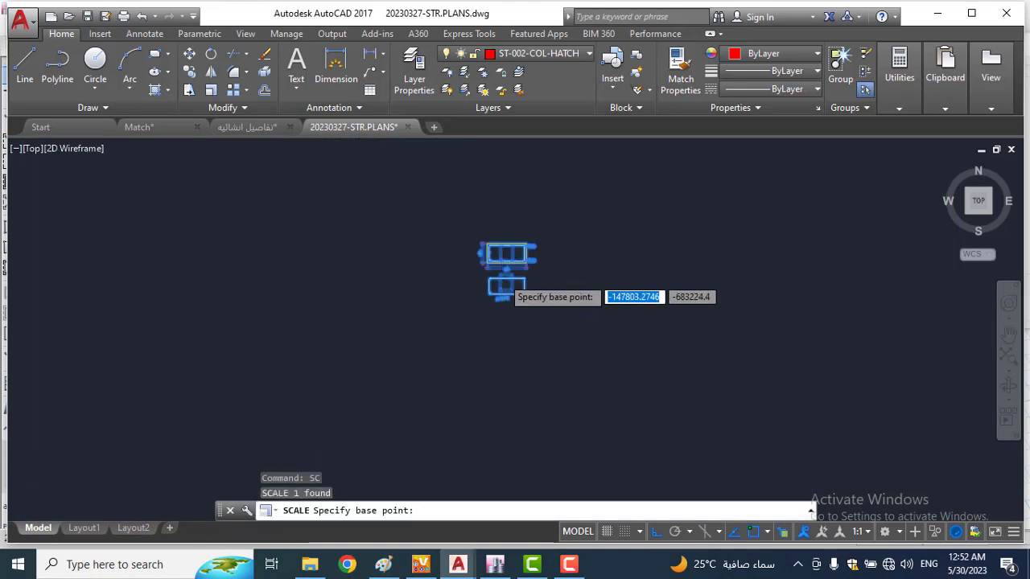
pyautogui.scroll(5, 503, 266)
pyautogui.click(504, 261)
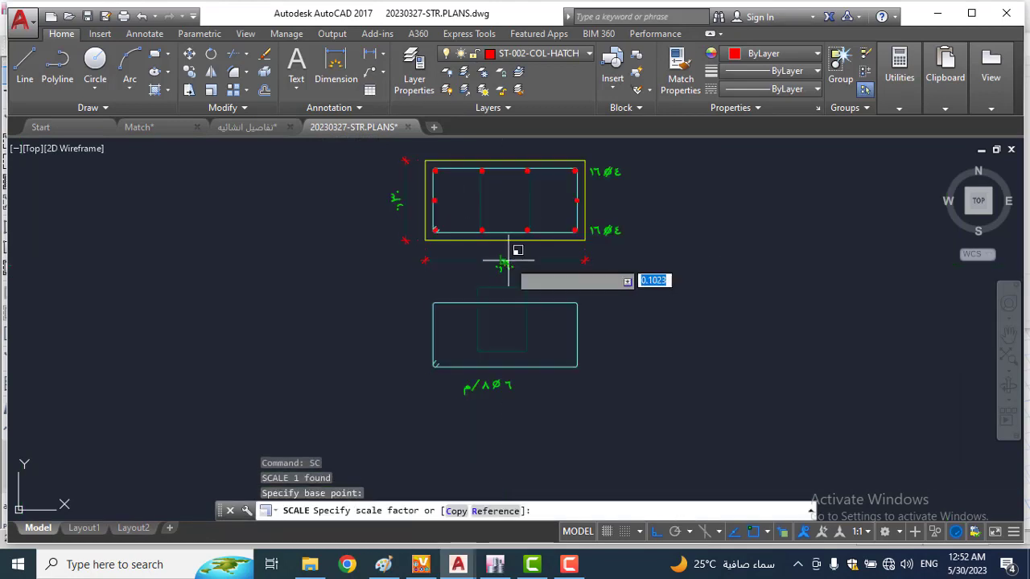
pyautogui.scroll(-5, 502, 259)
pyautogui.scroll(-6, 519, 272)
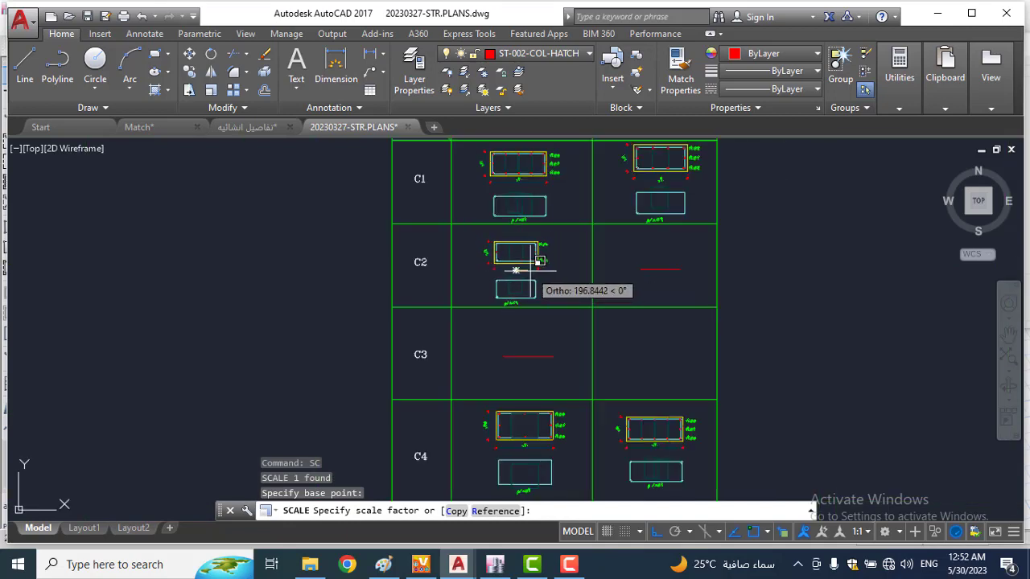
pyautogui.press('Escape')
pyautogui.press('Escape')
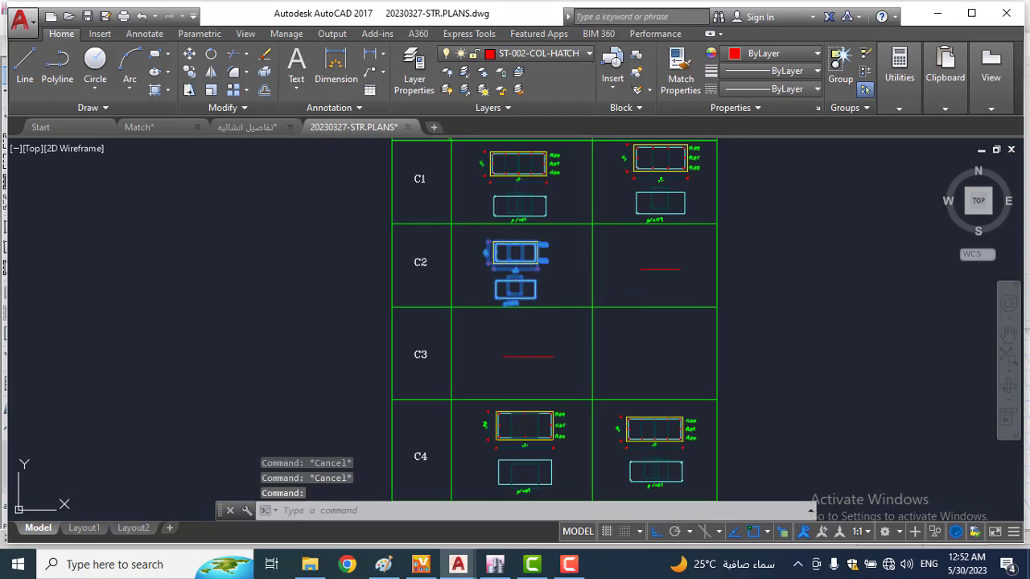
# Step: Copy C2's new section detail into C3's first-floor-to-roof cell
pyautogui.hotkey('ctrl', 'c')
pyautogui.hotkey('ctrl', 'v')
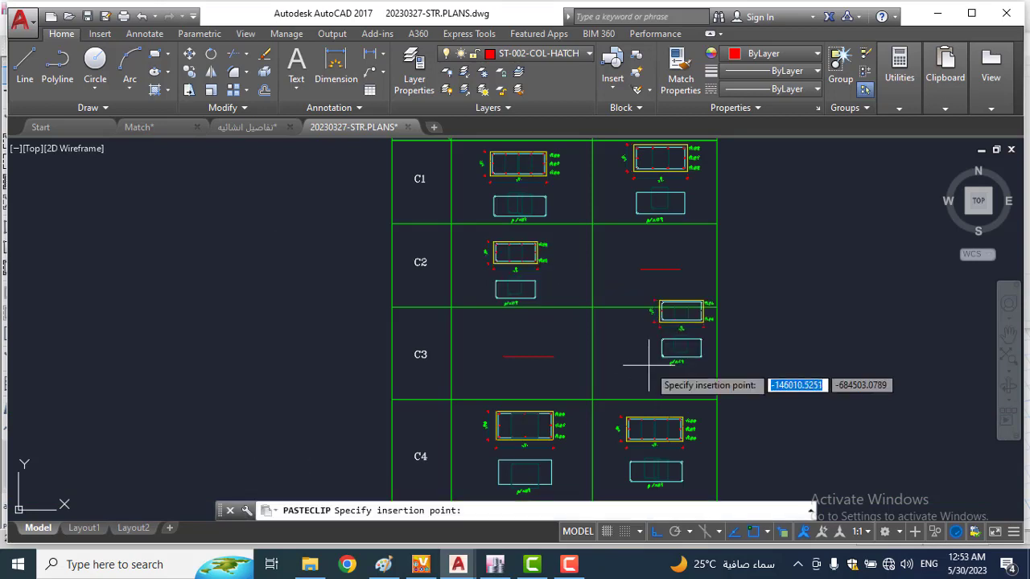
pyautogui.click(613, 392)
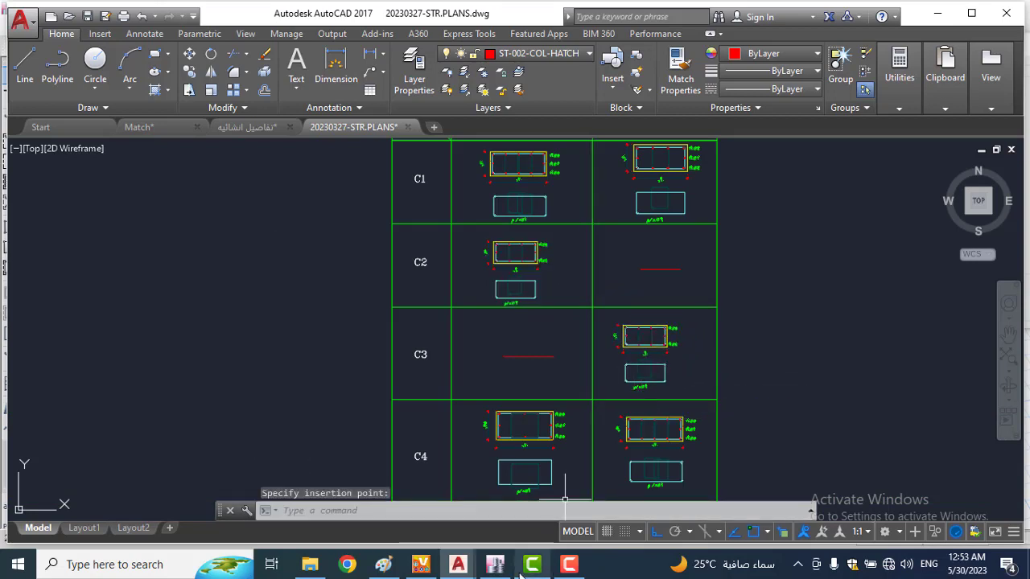
# Step: Switch to ETABS, turn off the extruded frame display in the 3-D view and run the analysis
pyautogui.moveTo(542, 413); pyautogui.dragTo(543, 329, button='middle')
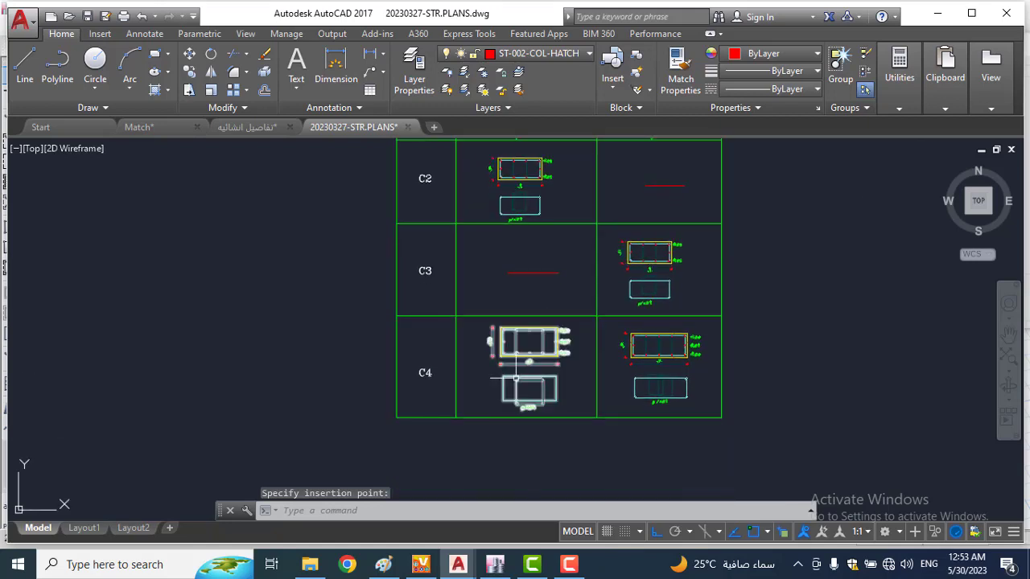
pyautogui.scroll(4, 664, 397)
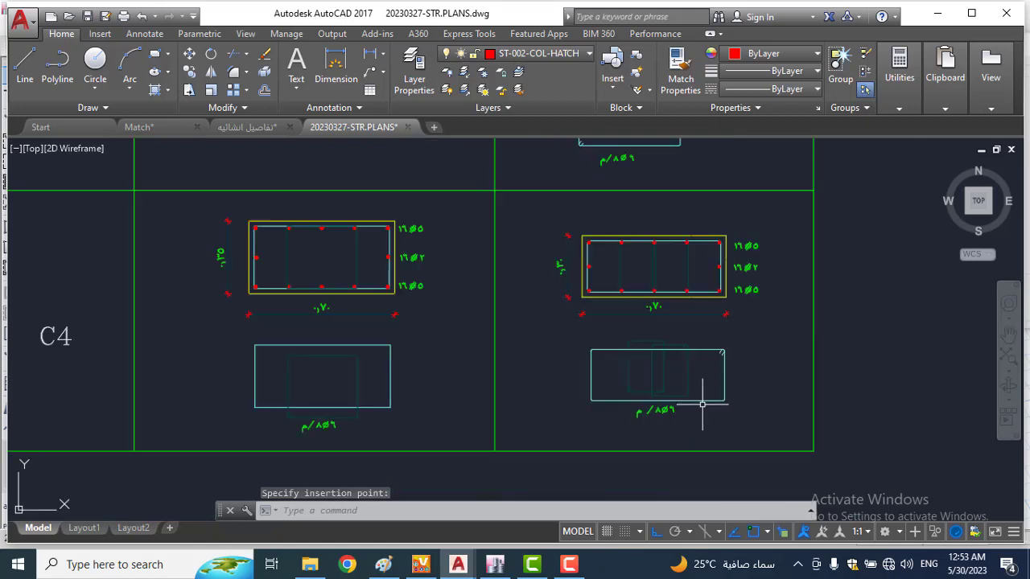
pyautogui.click(497, 566)
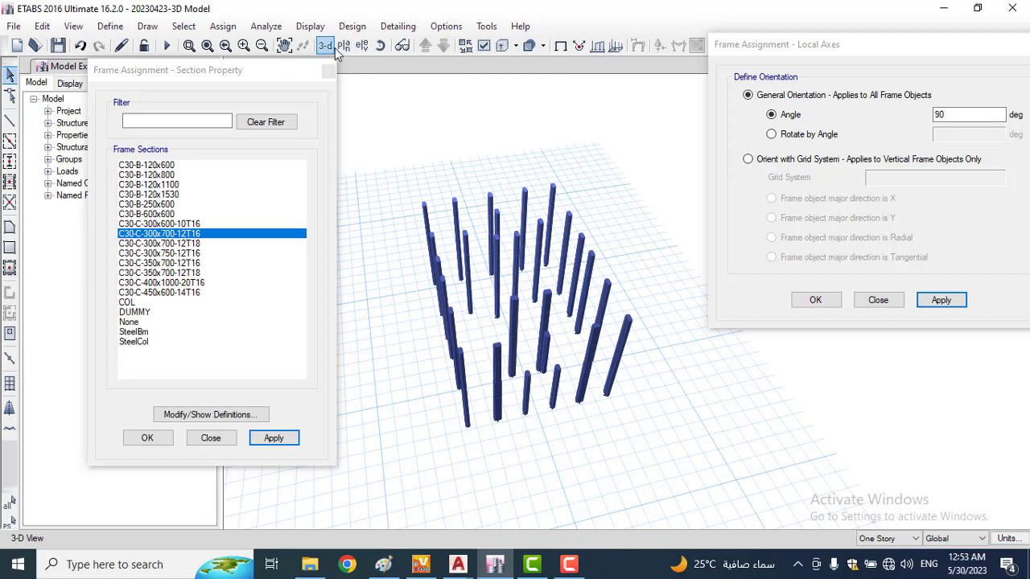
pyautogui.click(501, 47)
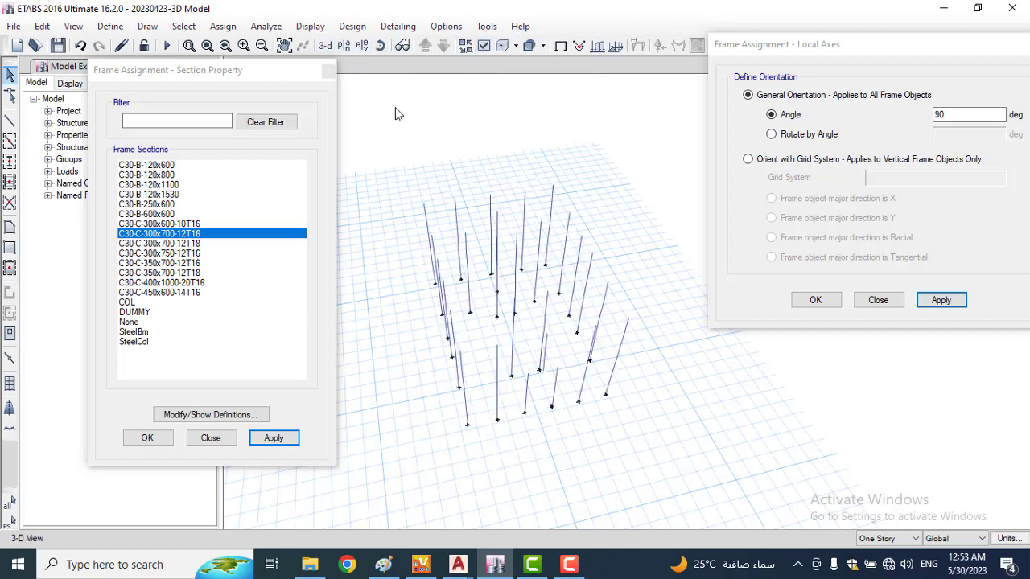
pyautogui.click(169, 50)
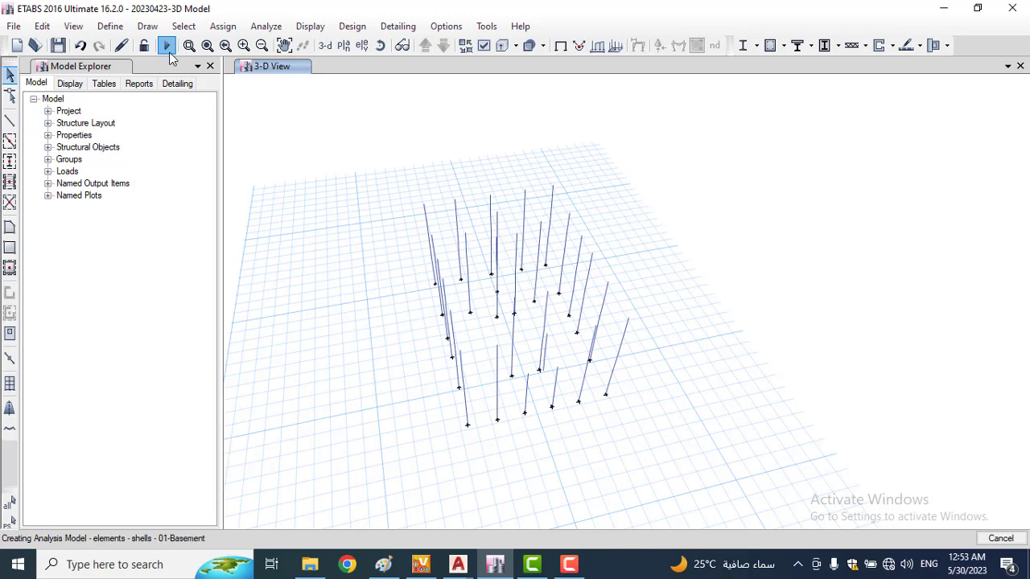
# Step: Switch to AutoCAD and examine C4's two section details in the columns schedule
pyautogui.click(497, 567)
pyautogui.scroll(-3, 526, 322)
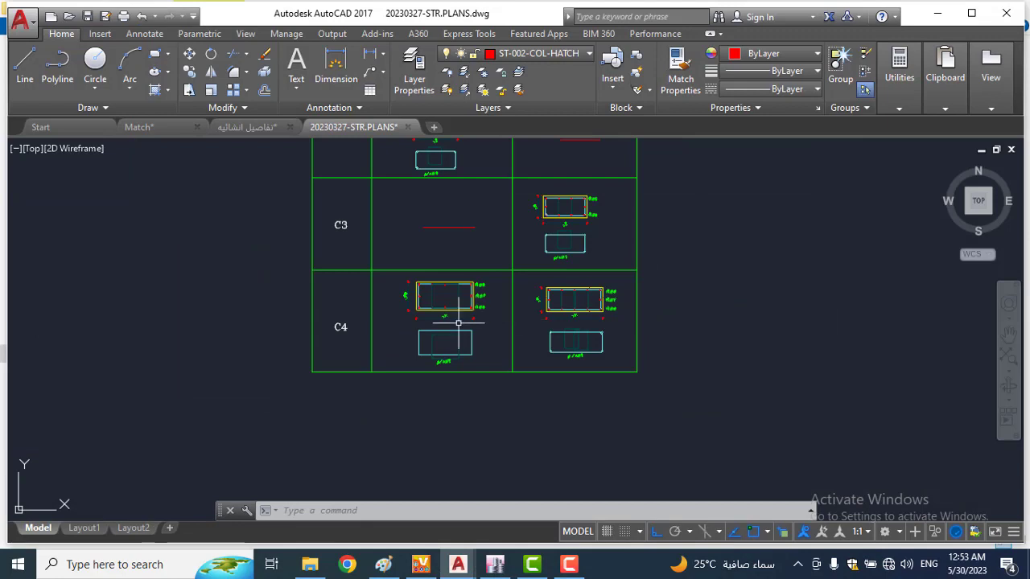
pyautogui.scroll(1, 458, 323)
pyautogui.scroll(2, 457, 323)
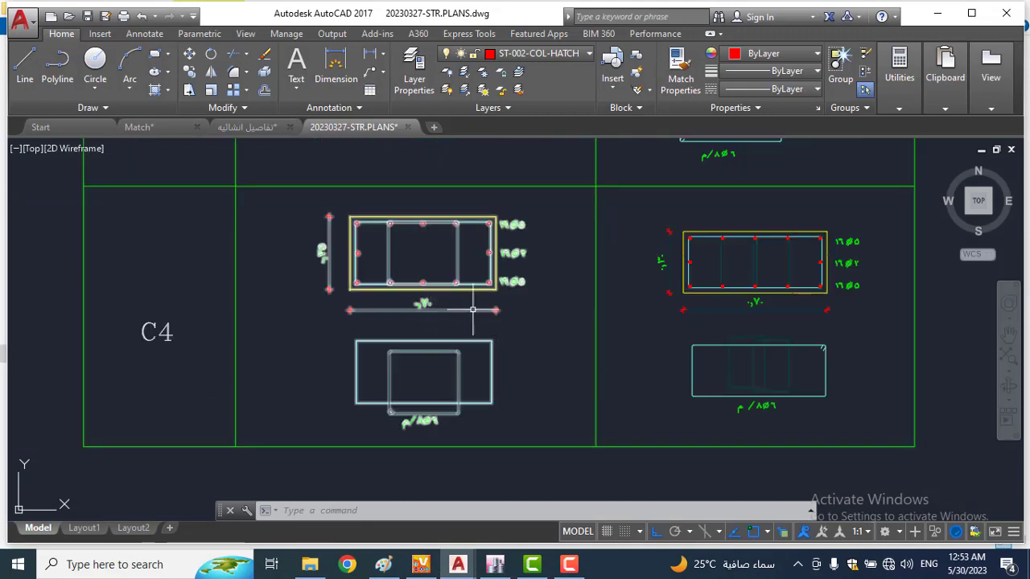
pyautogui.scroll(-4, 696, 300)
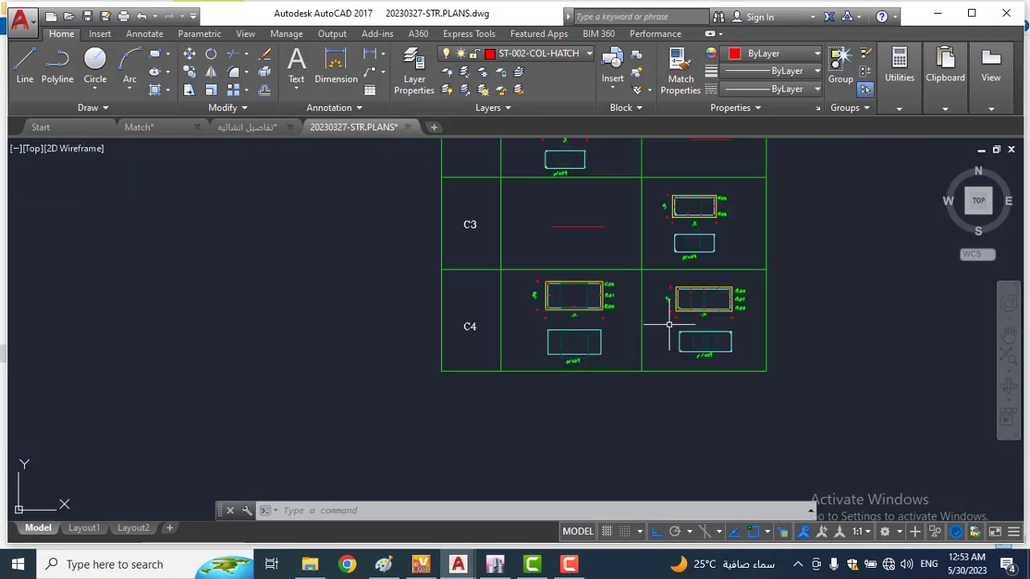
# Step: Review the C1 to C4 section details in the columns schedule of 20230327-STR.PLANS and check the analysis progress in ETABS
pyautogui.moveTo(626, 214); pyautogui.dragTo(625, 329, button='middle')
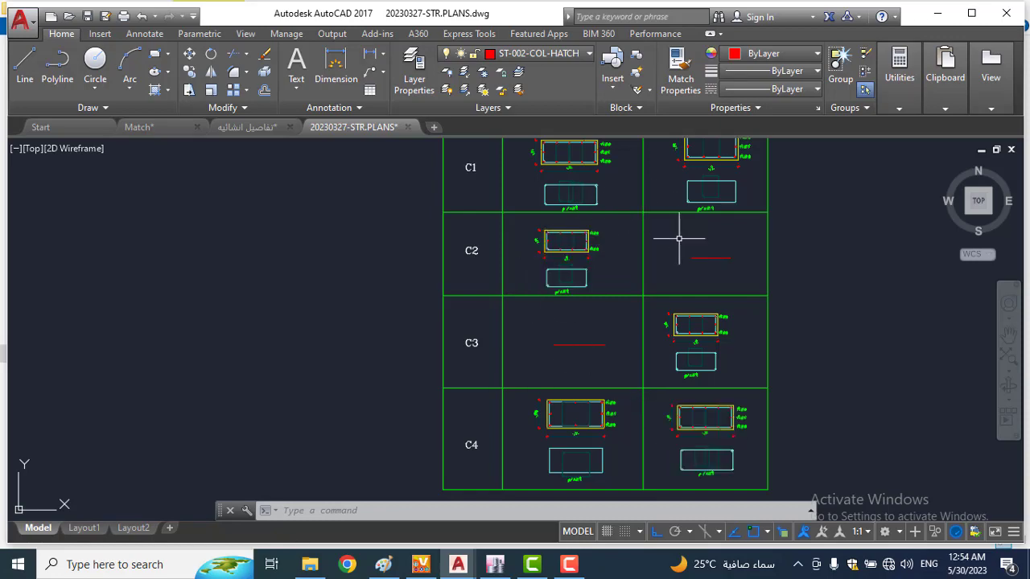
pyautogui.scroll(-2, 679, 238)
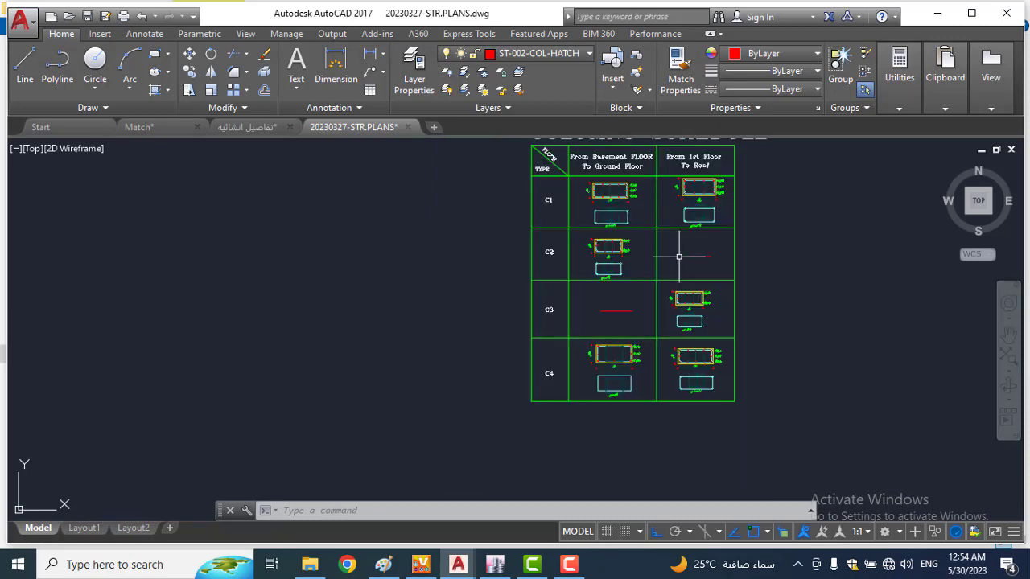
pyautogui.click(495, 568)
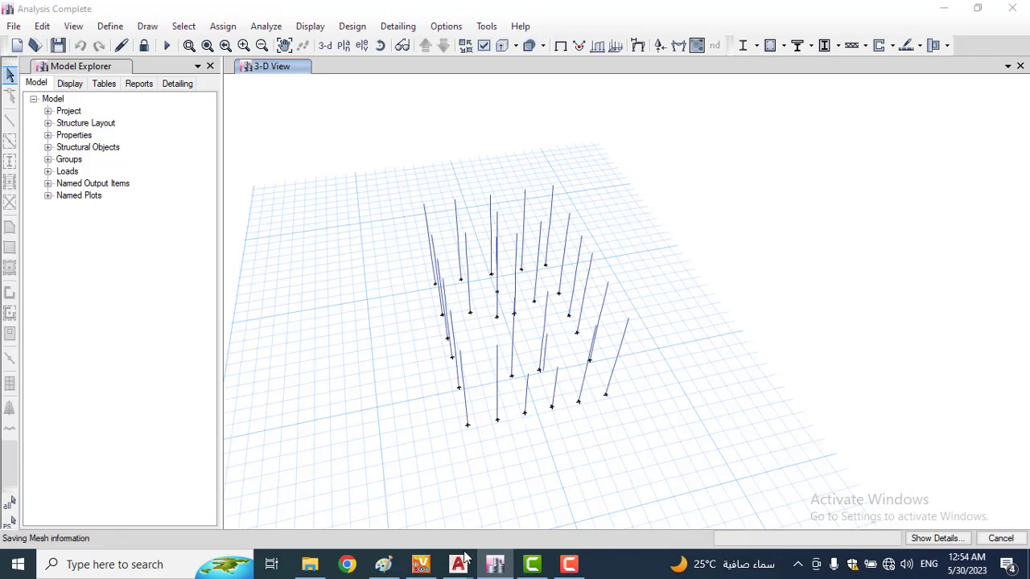
pyautogui.moveTo(458, 564)
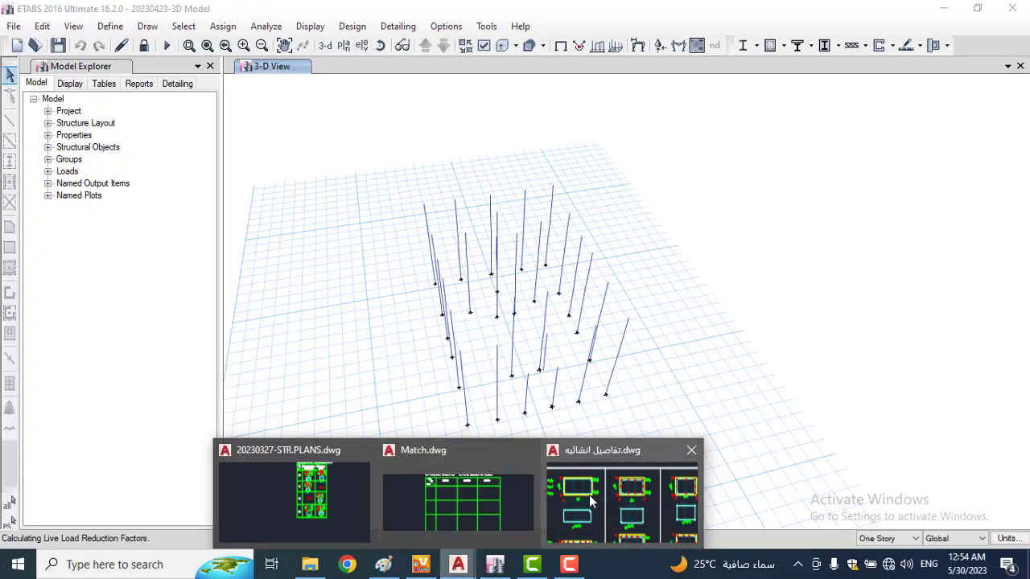
pyautogui.click(589, 494)
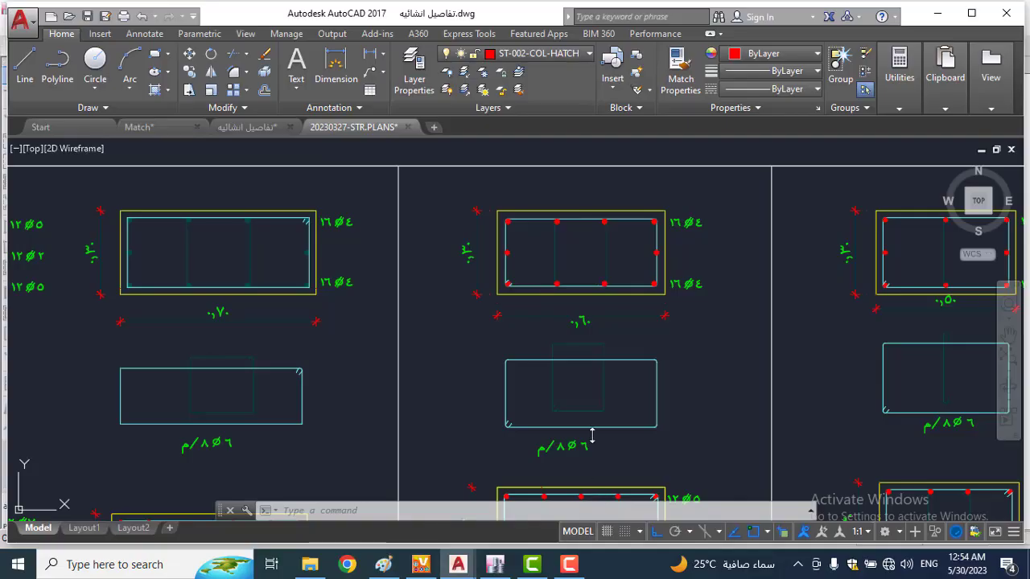
pyautogui.click(358, 127)
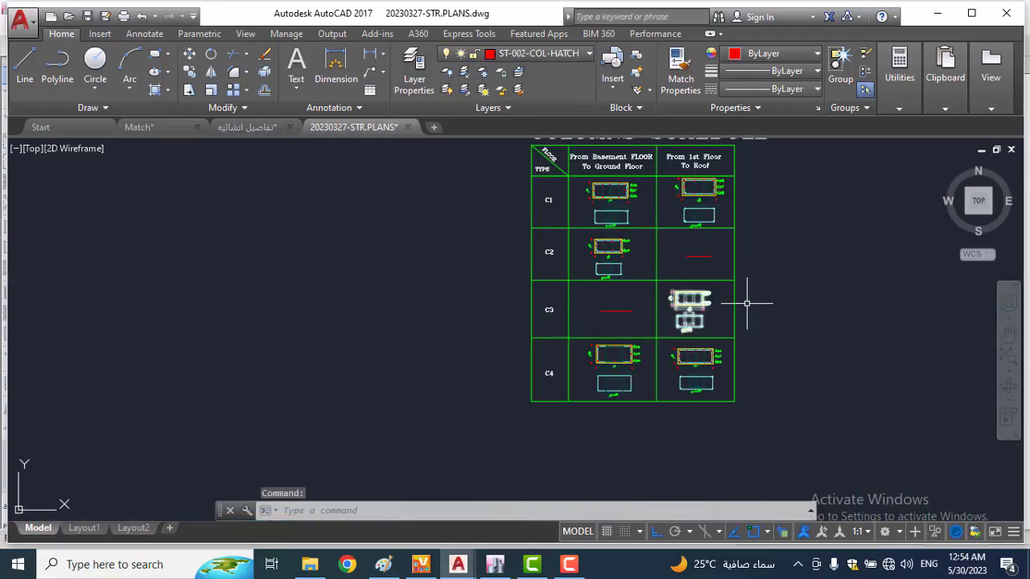
pyautogui.scroll(5, 604, 226)
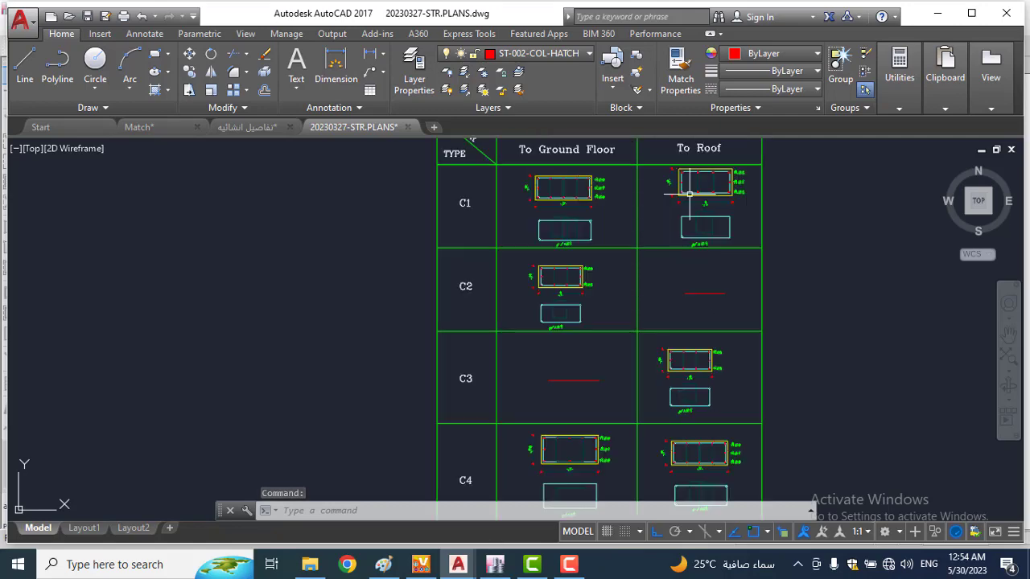
pyautogui.scroll(-3, 760, 283)
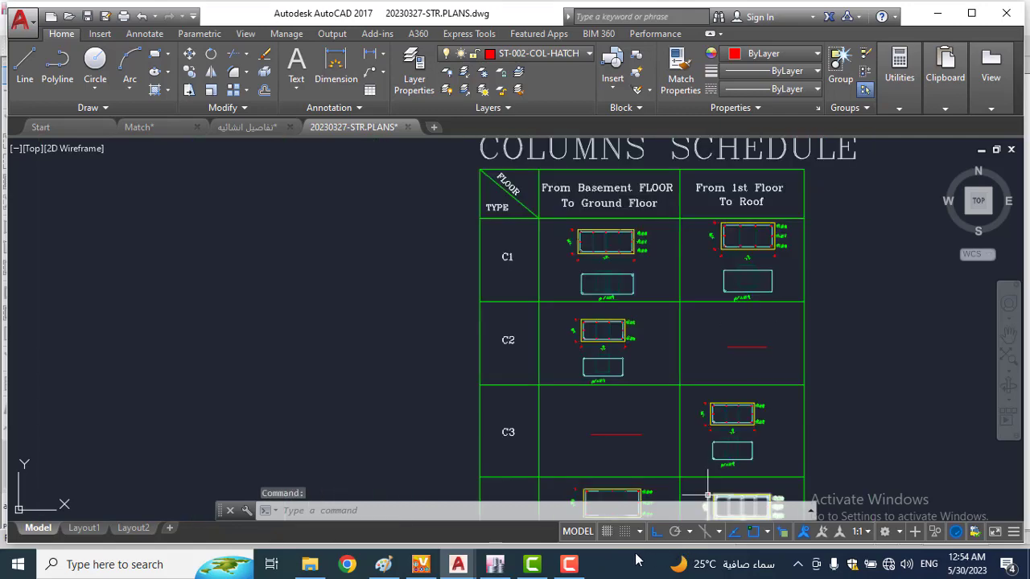
# Step: Switch to ETABS, select all the columns in the 3-D view and run the concrete frame design check
pyautogui.moveTo(507, 570)
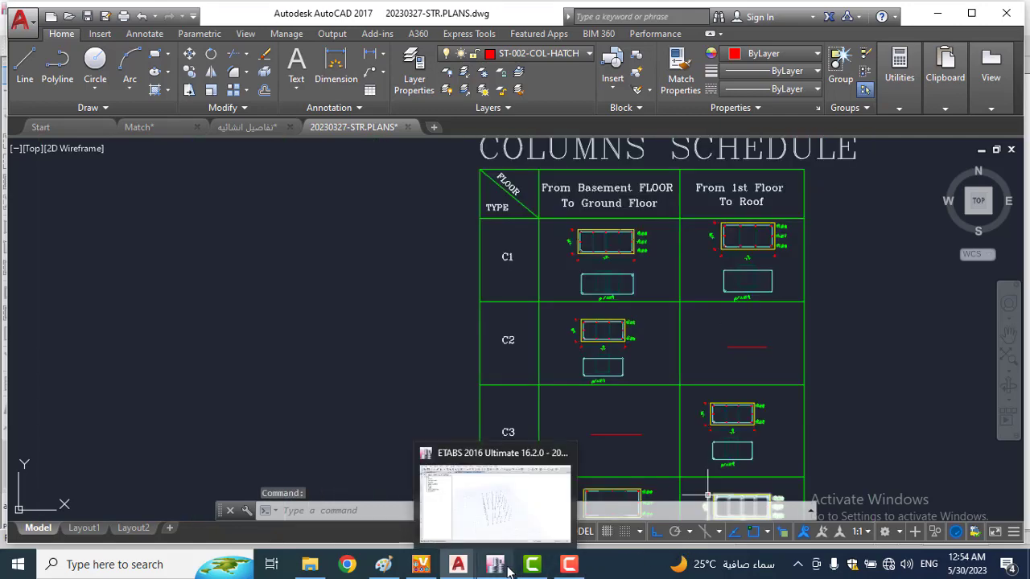
pyautogui.click(507, 570)
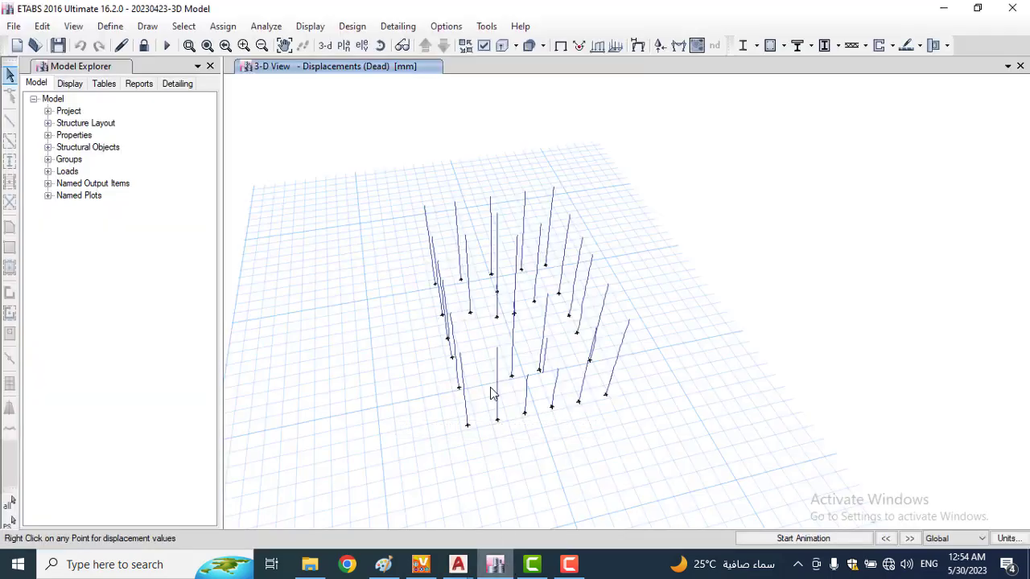
pyautogui.moveTo(683, 123); pyautogui.dragTo(317, 505)
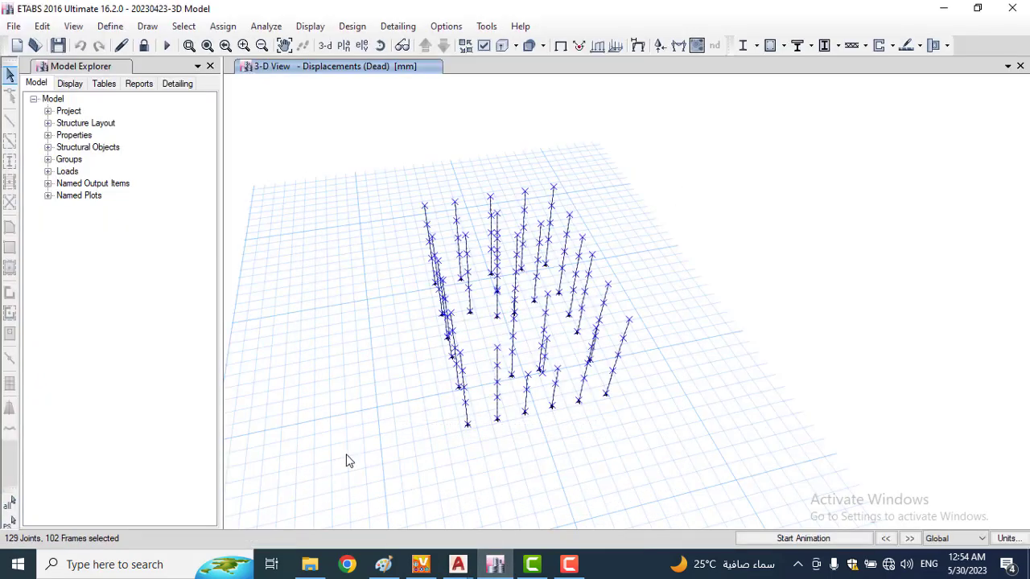
pyautogui.click(769, 46)
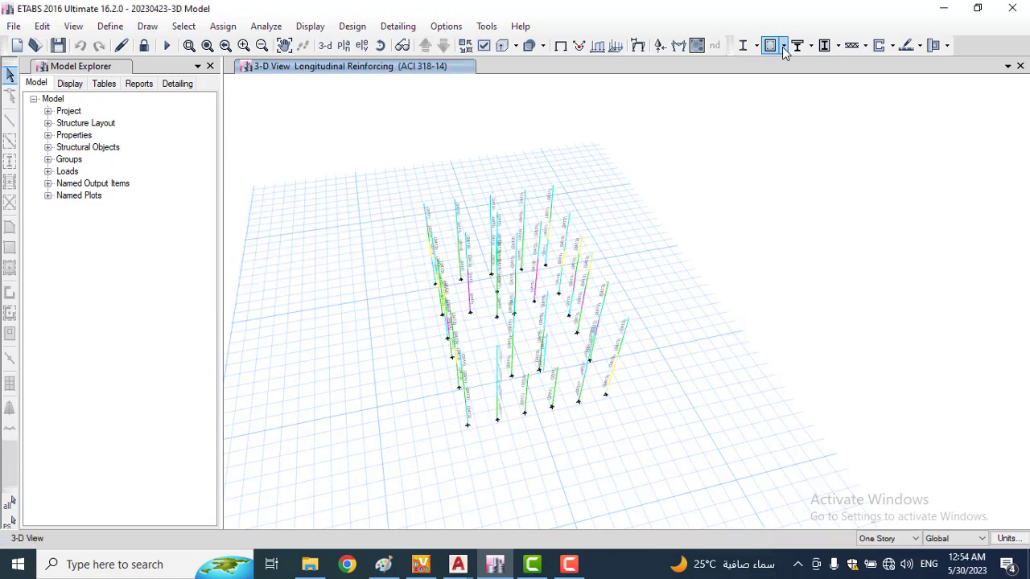
# Step: Display the Column P-M-M Interaction Ratios as the concrete frame design output in the 3-D view
pyautogui.click(784, 46)
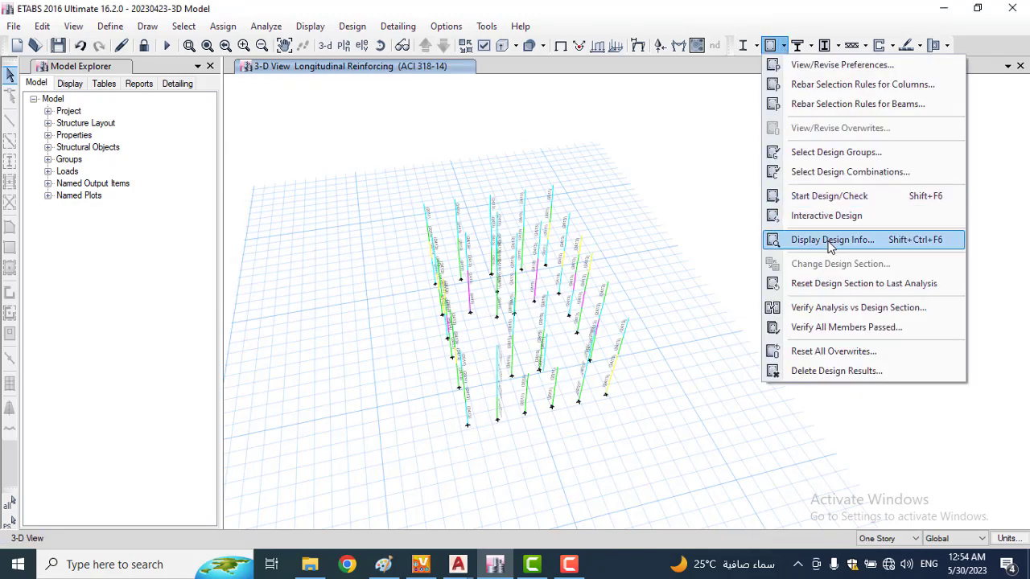
pyautogui.click(822, 273)
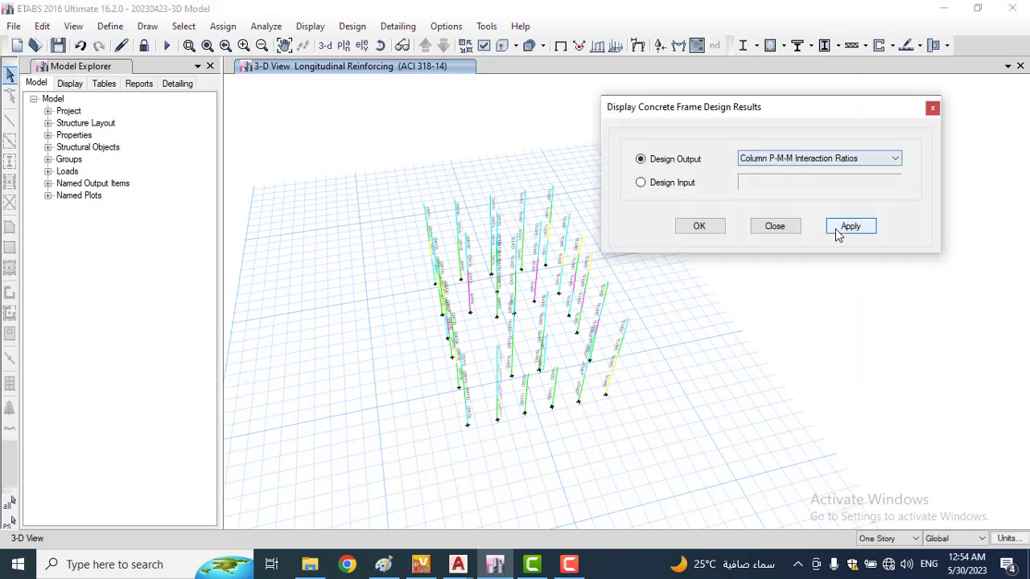
pyautogui.click(845, 231)
pyautogui.click(719, 231)
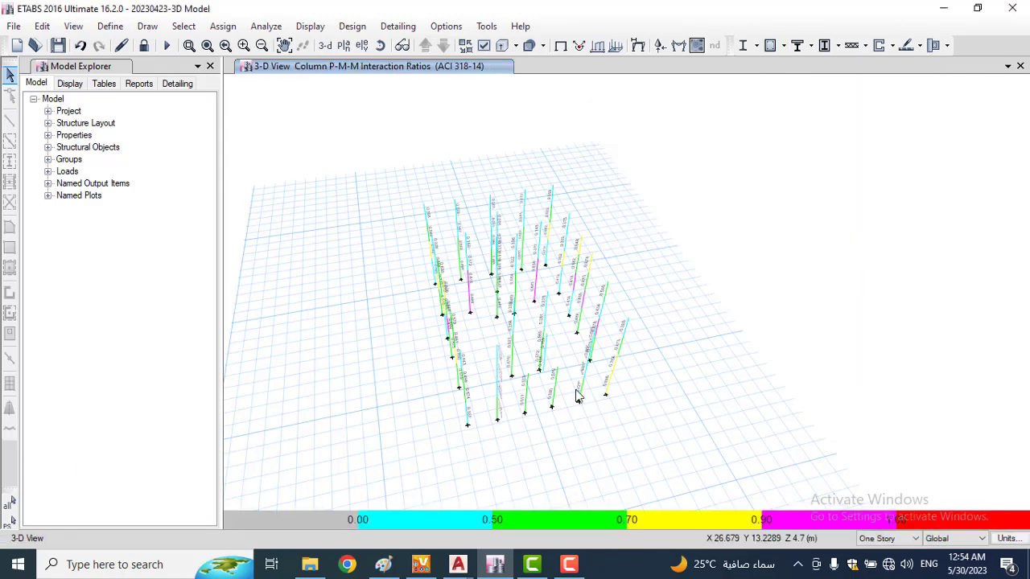
# Step: Check the section name in the concrete design information of column C14 at the roof story
pyautogui.scroll(3, 507, 431)
pyautogui.scroll(2, 485, 437)
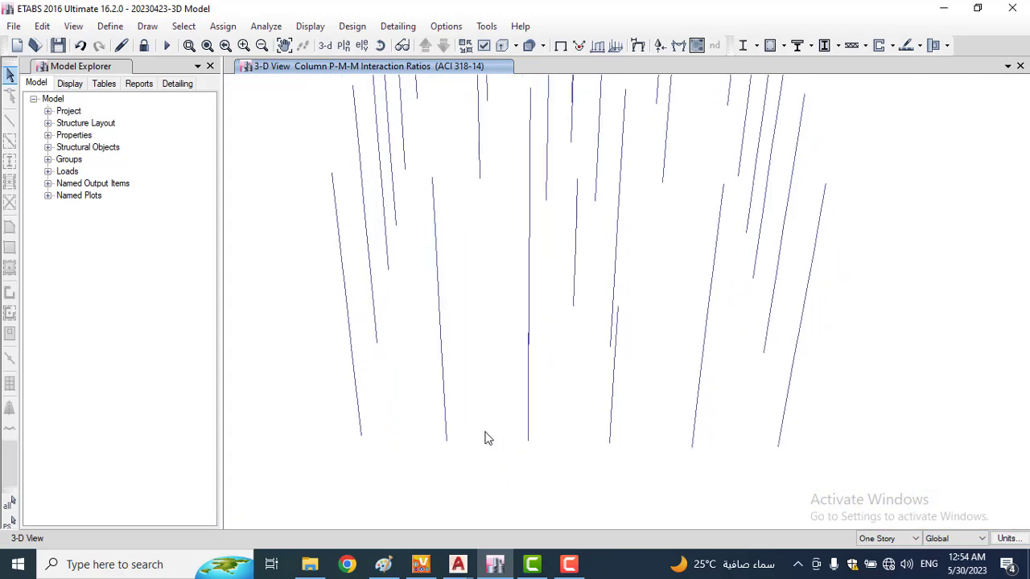
pyautogui.scroll(2, 427, 331)
pyautogui.scroll(1, 377, 341)
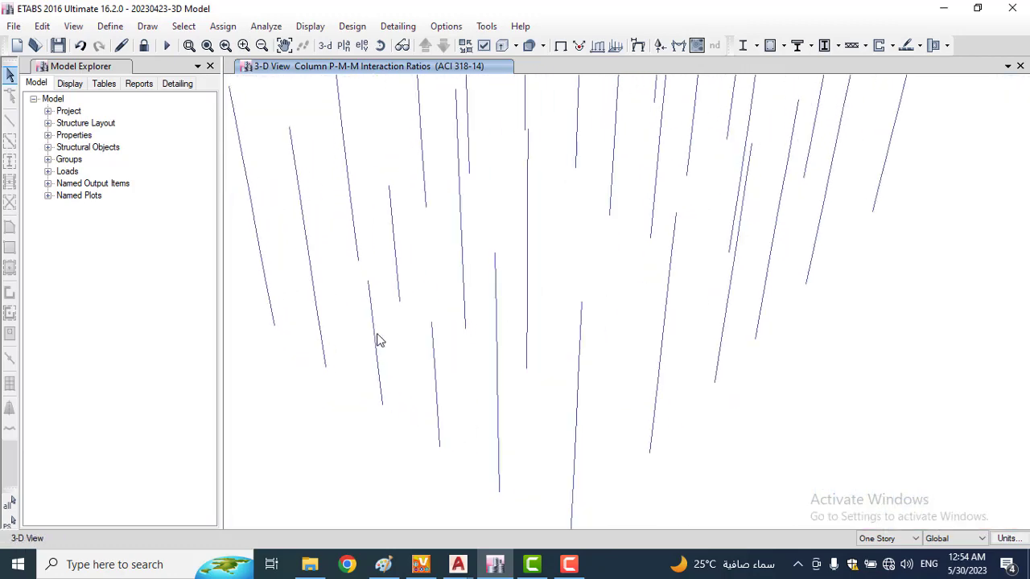
pyautogui.scroll(3, 302, 161)
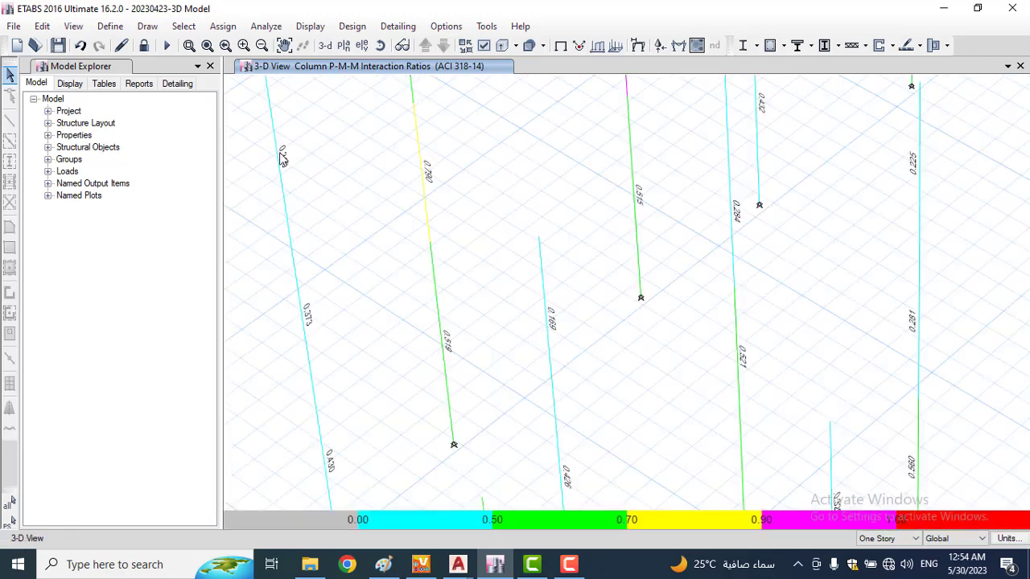
pyautogui.rightClick(281, 158)
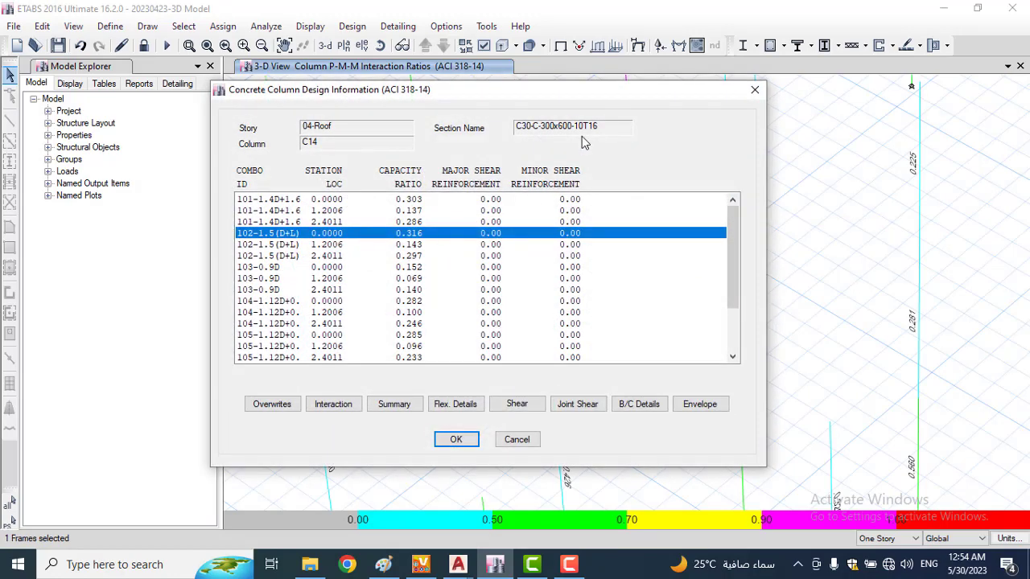
pyautogui.click(757, 92)
# Step: Check the section names in the concrete design information of column C25 at the roof and basement stories
pyautogui.scroll(-4, 596, 230)
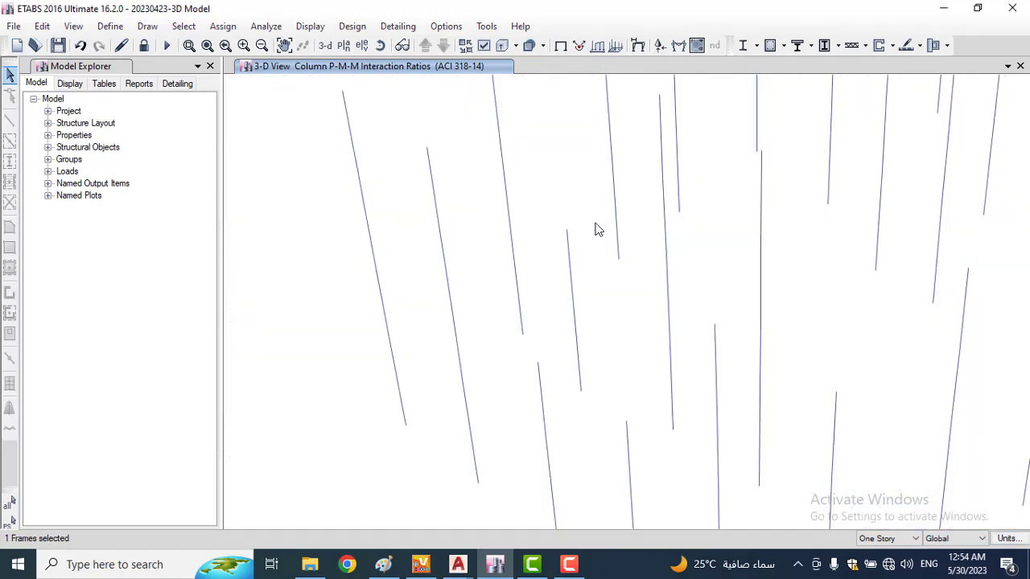
pyautogui.moveTo(658, 362); pyautogui.dragTo(547, 286, button='middle')
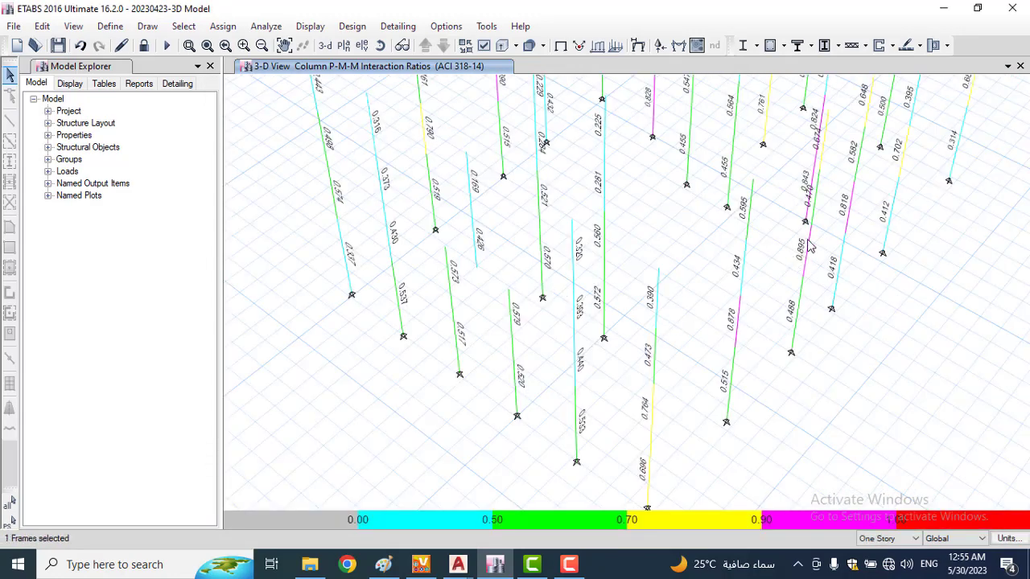
pyautogui.click(754, 222)
pyautogui.rightClick(754, 223)
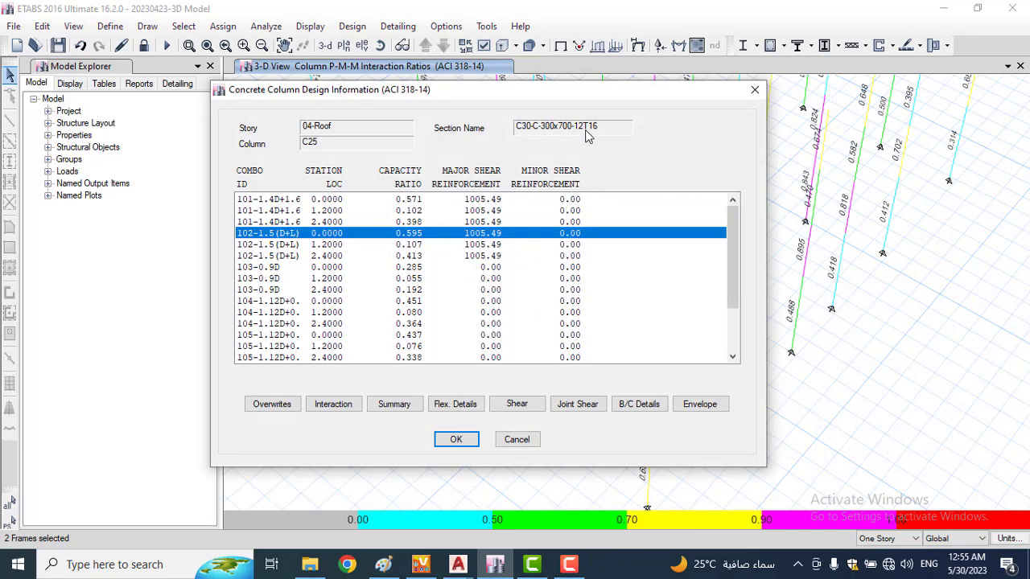
pyautogui.click(754, 90)
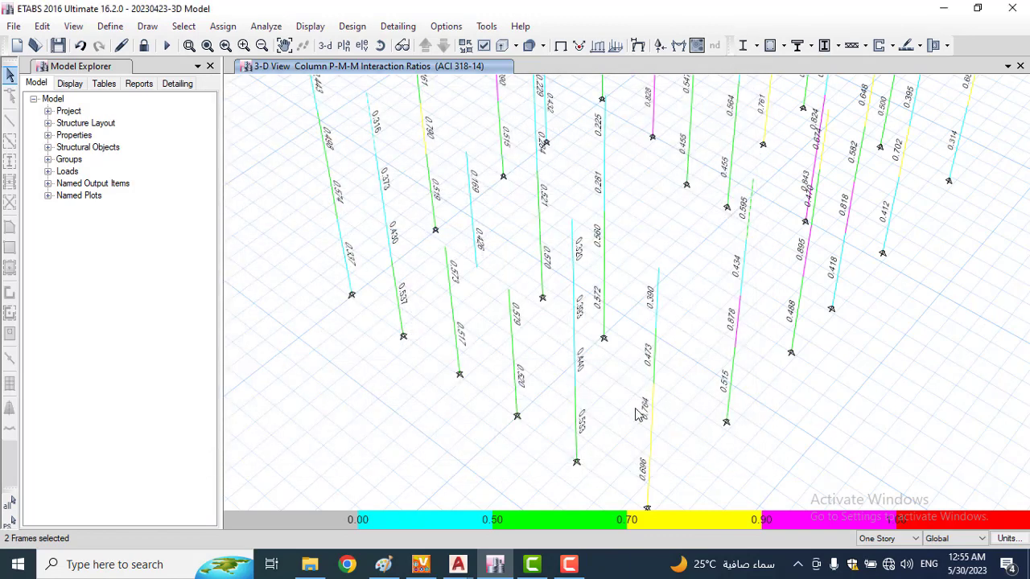
pyautogui.click(733, 377)
pyautogui.rightClick(734, 377)
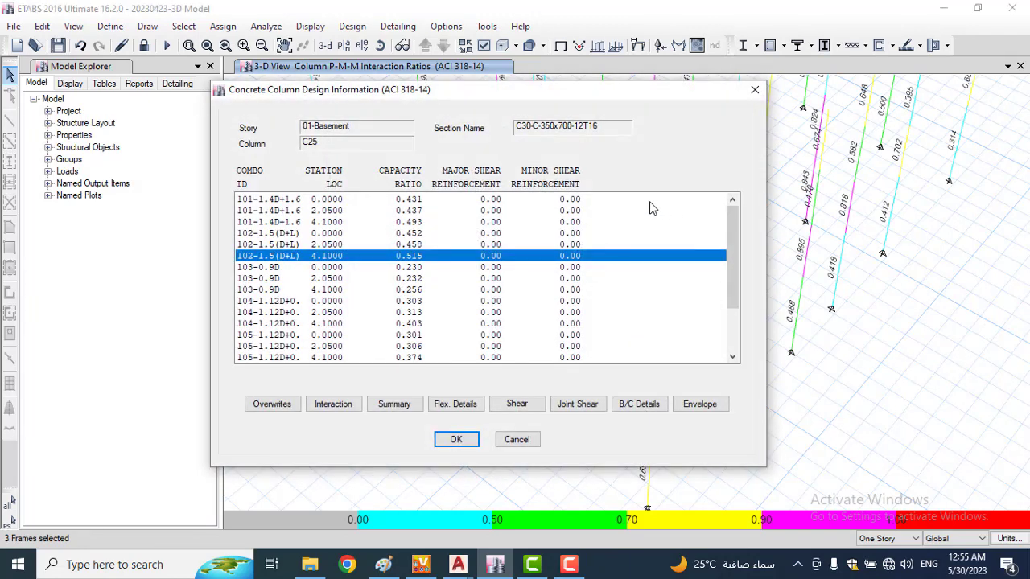
pyautogui.click(755, 90)
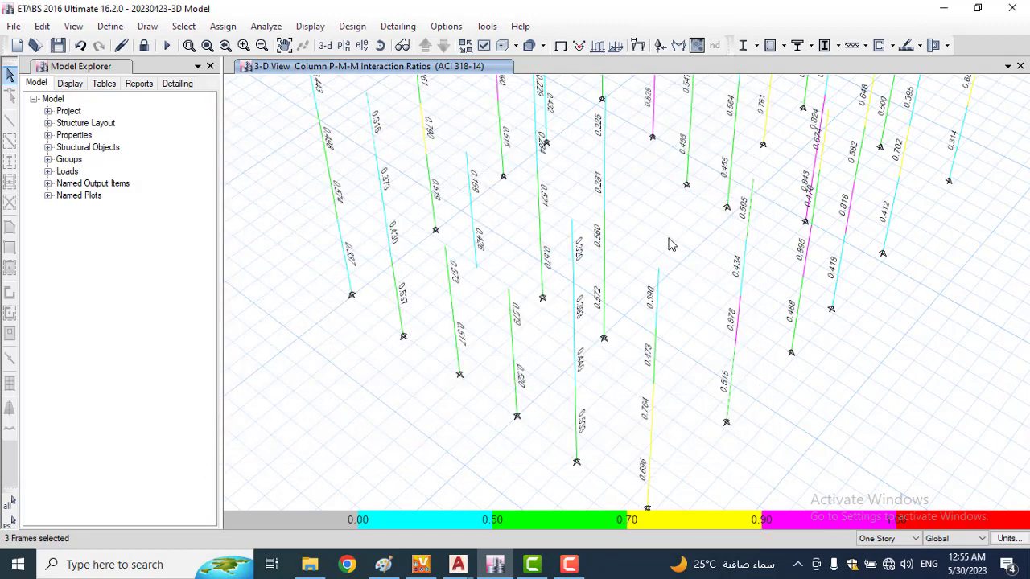
# Step: Check the section names in the concrete design information of column C6 at the roof and ground stories
pyautogui.keyDown('shift'); pyautogui.moveTo(876, 322); pyautogui.dragTo(825, 317, button='middle'); pyautogui.keyUp('shift')
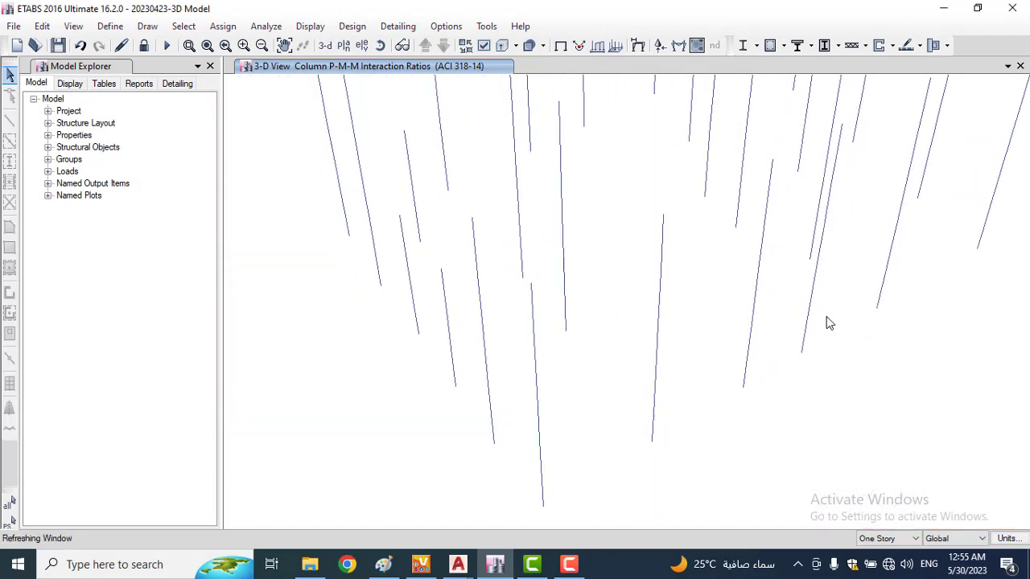
pyautogui.click(768, 188)
pyautogui.rightClick(769, 188)
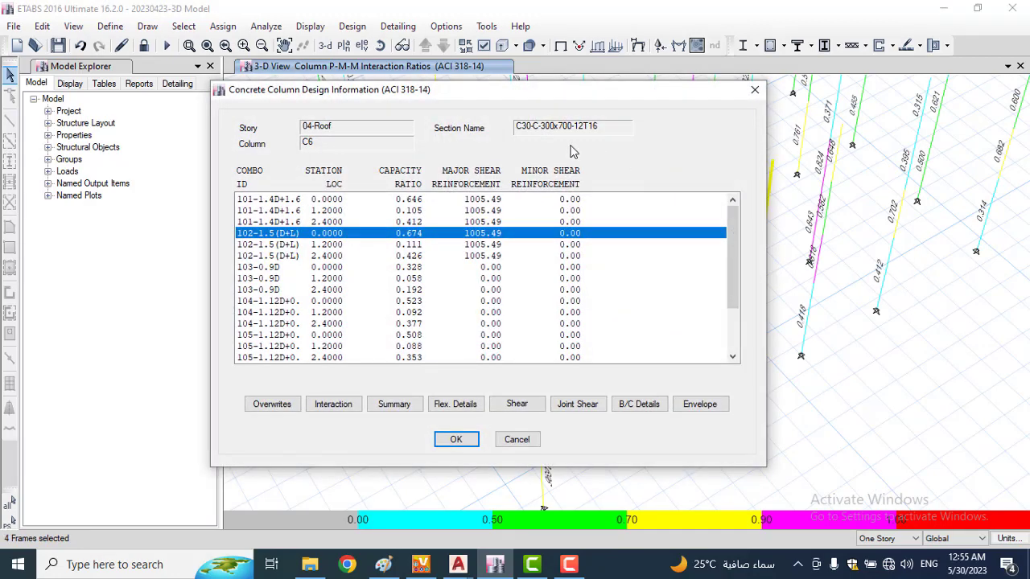
pyautogui.click(755, 89)
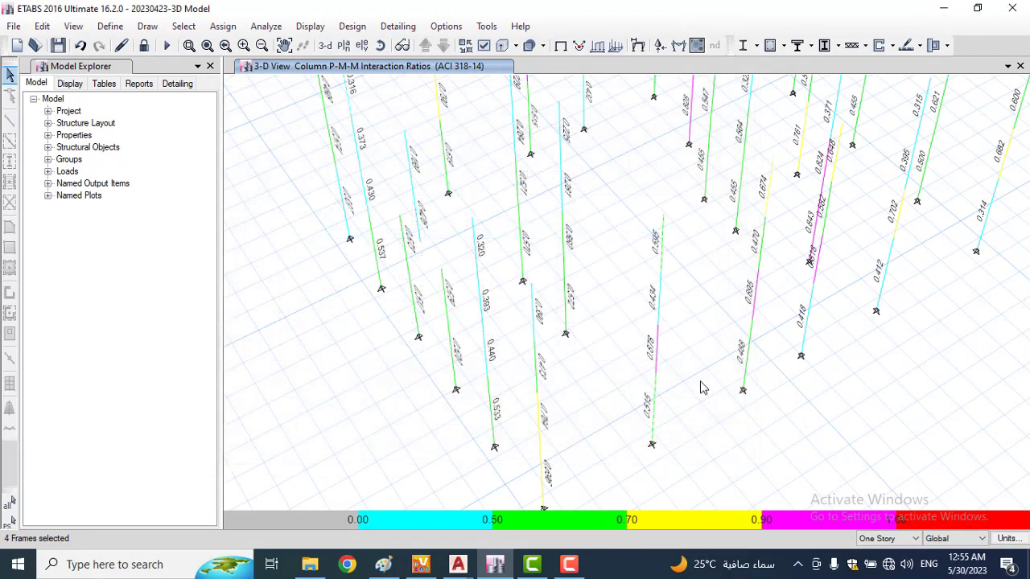
pyautogui.rightClick(755, 308)
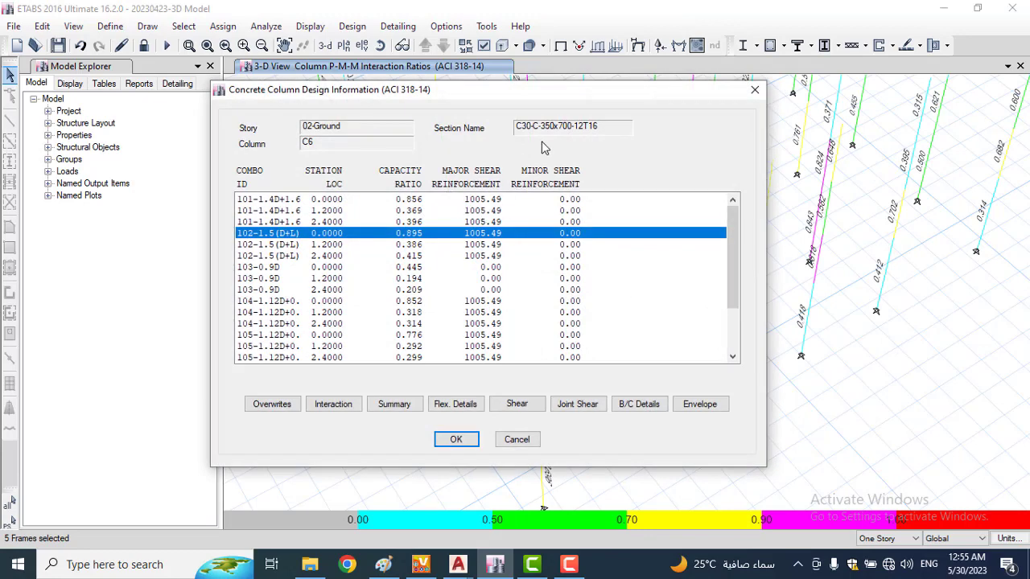
pyautogui.click(755, 89)
# Step: Switch to the AutoCAD structural plan and delete the leftover objects lying beyond the columns schedule
pyautogui.scroll(-5, 703, 284)
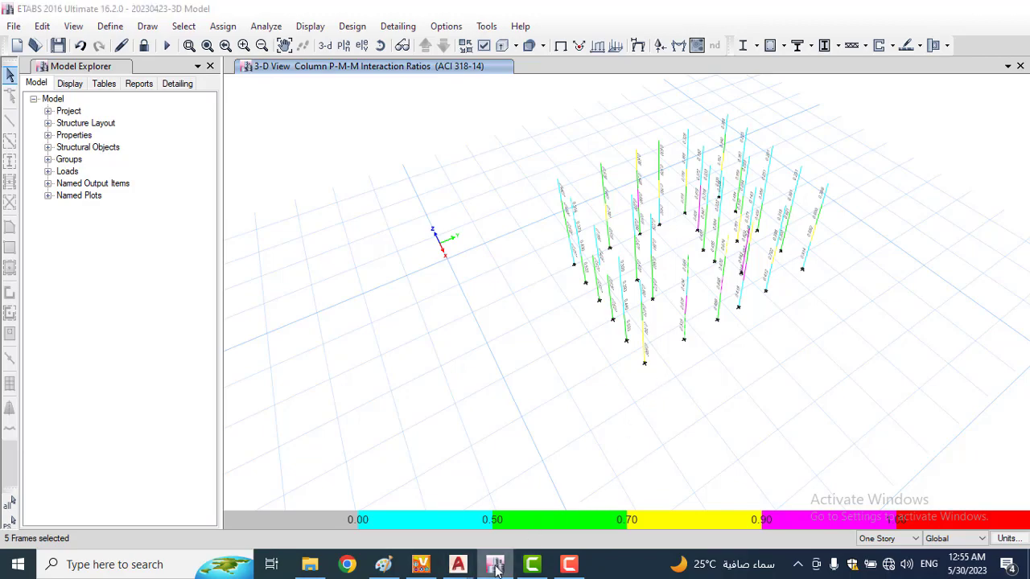
pyautogui.click(460, 565)
pyautogui.scroll(-5, 557, 384)
pyautogui.moveTo(557, 383); pyautogui.dragTo(575, 368, button='middle')
pyautogui.click(835, 368)
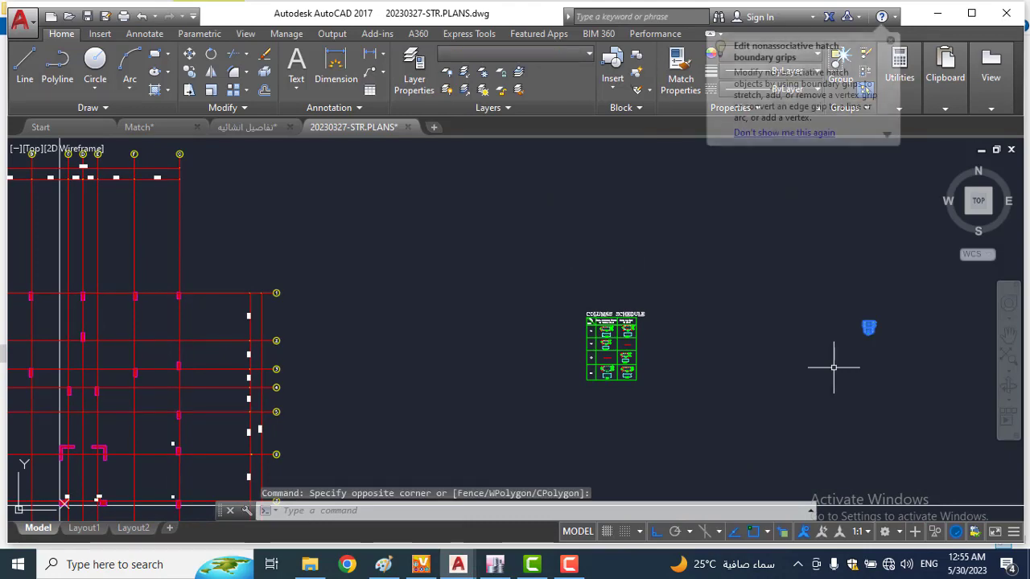
pyautogui.press('Delete')
# Step: Examine the columns and their type labels on the plan around gridlines 6 to 8
pyautogui.moveTo(513, 415); pyautogui.dragTo(669, 326, button='middle')
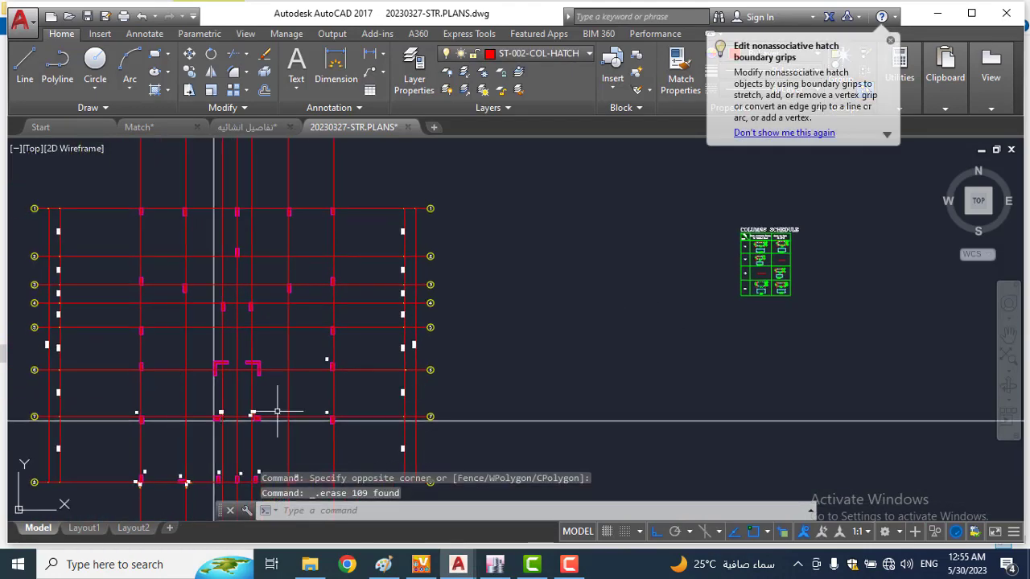
pyautogui.moveTo(278, 396); pyautogui.dragTo(361, 363, button='middle')
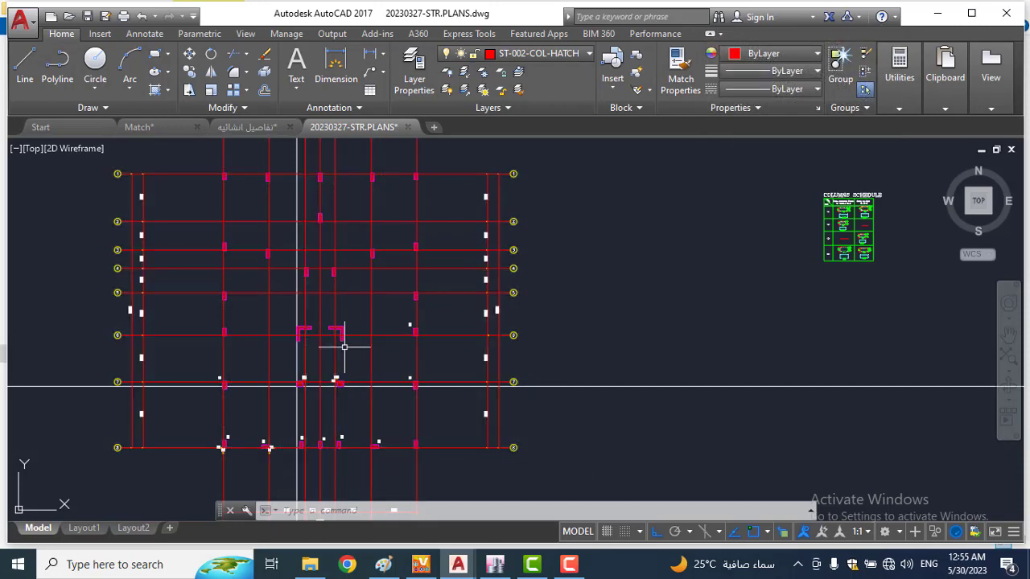
pyautogui.scroll(2, 340, 345)
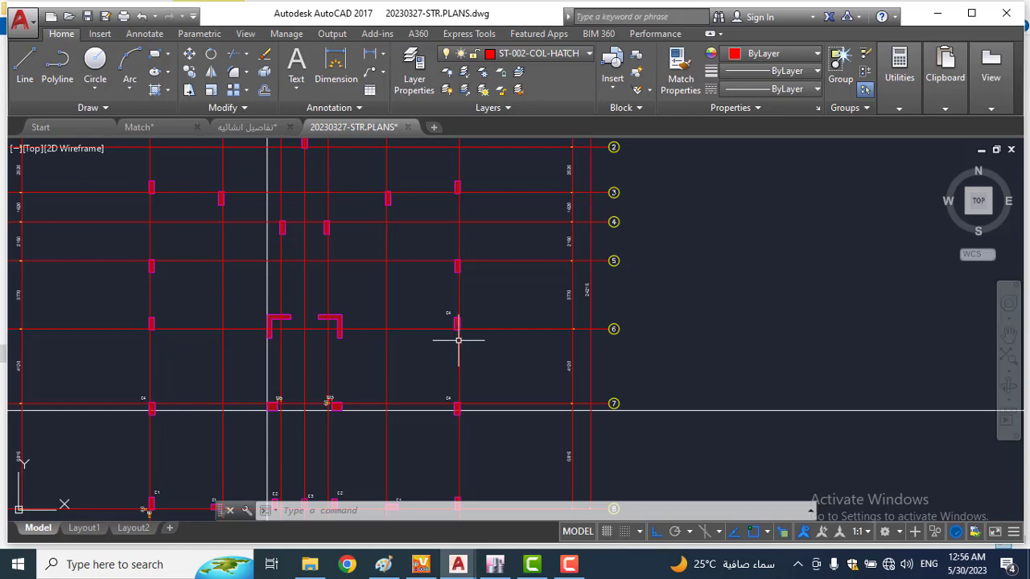
pyautogui.scroll(-2, 501, 338)
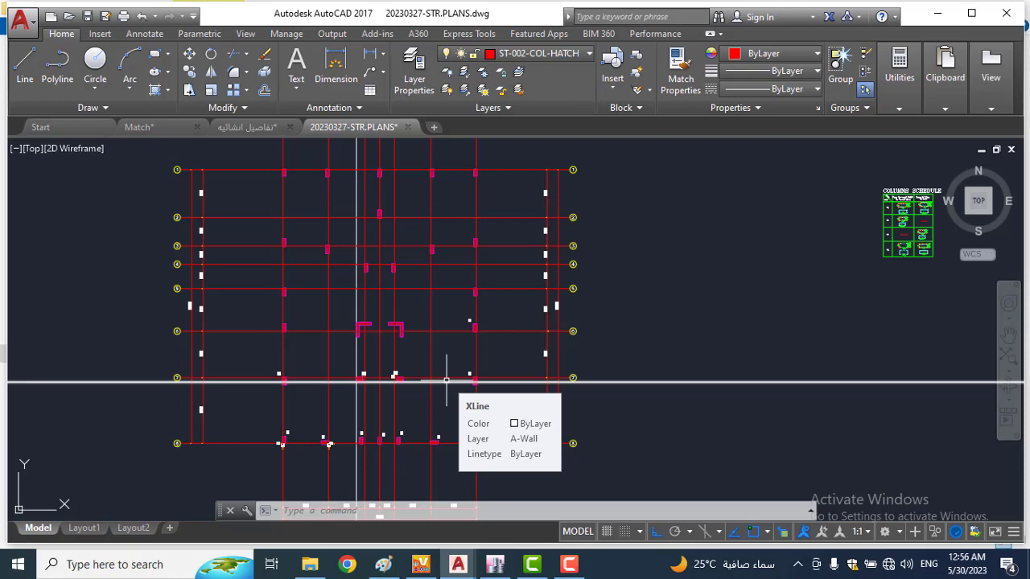
# Step: Review the column type labels on the plan and the C1 to C4 sections in the columns schedule, and switch to the ETABS model
pyautogui.scroll(2, 391, 389)
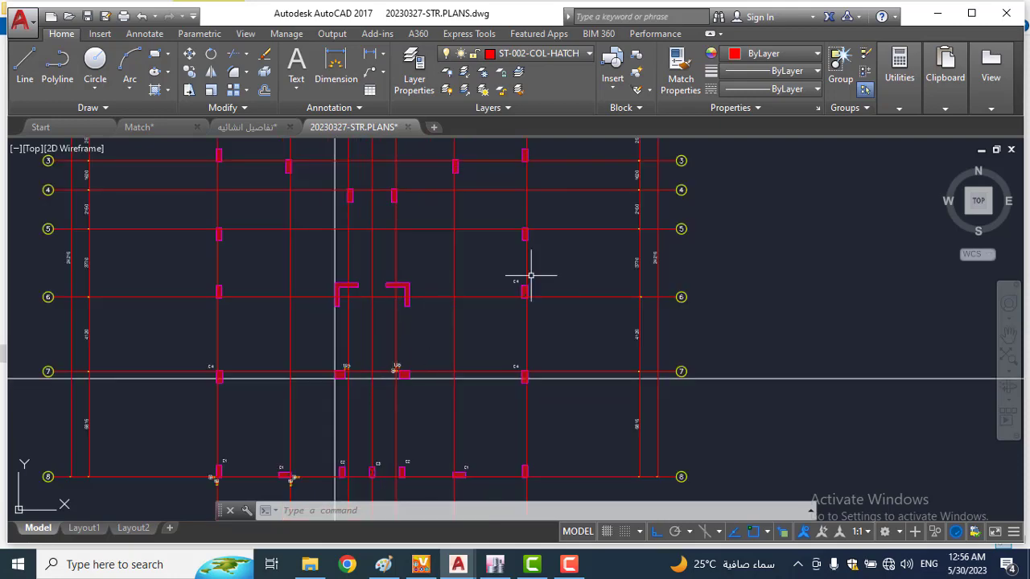
pyautogui.scroll(4, 533, 276)
pyautogui.scroll(-4, 528, 284)
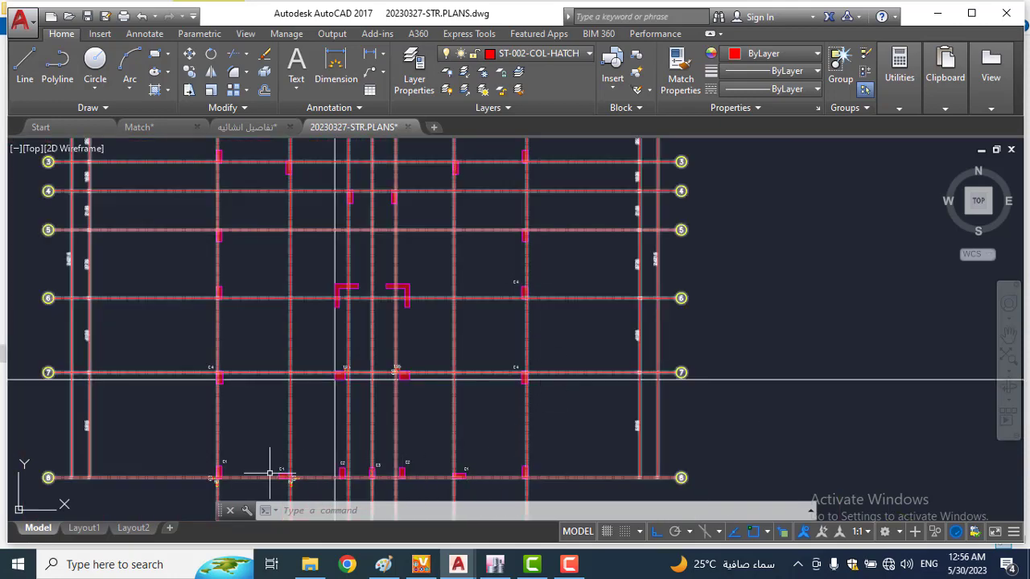
pyautogui.scroll(-5, 346, 337)
pyautogui.scroll(5, 662, 248)
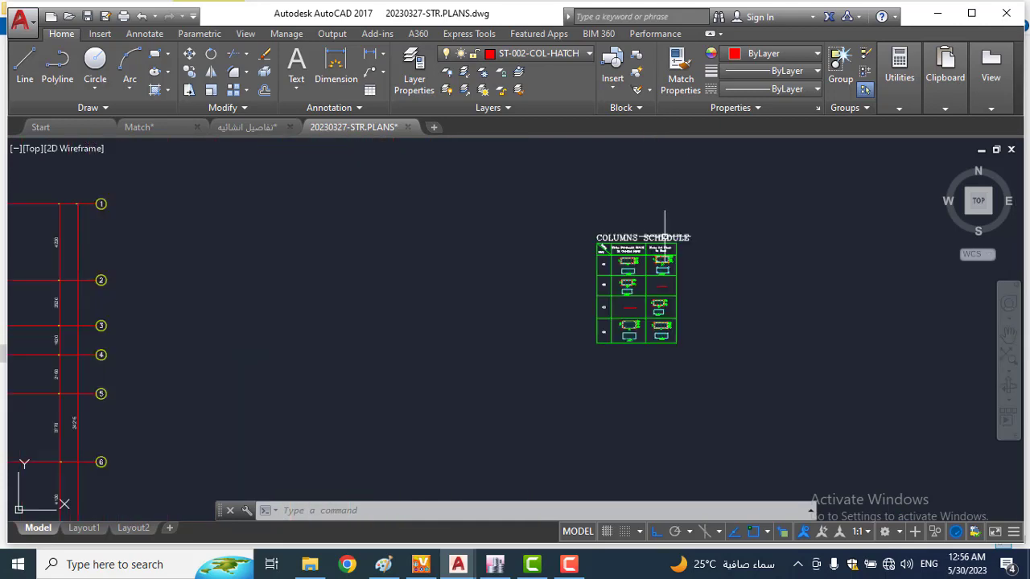
pyautogui.scroll(4, 664, 237)
pyautogui.moveTo(630, 366); pyautogui.dragTo(603, 267, button='middle')
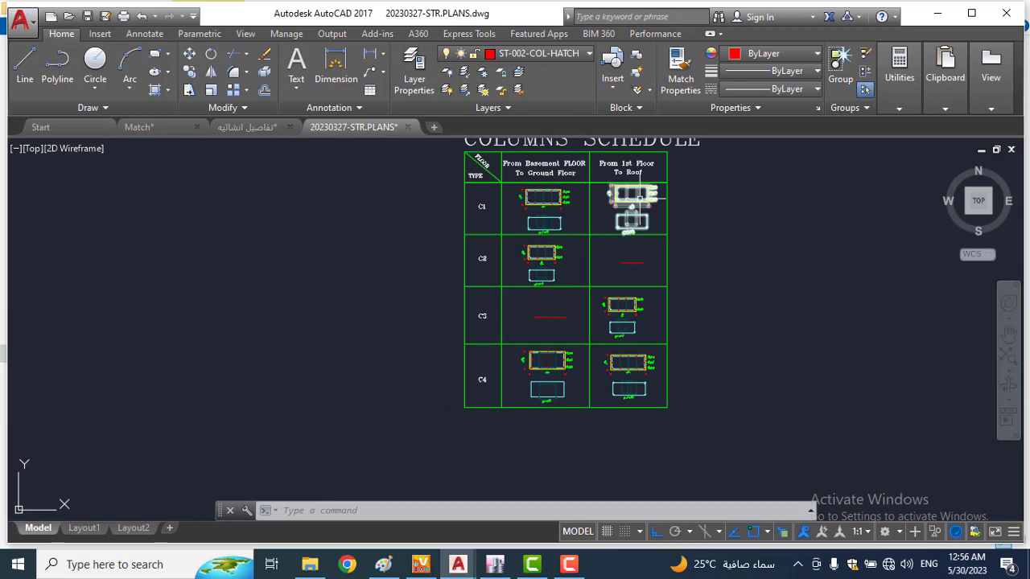
pyautogui.moveTo(641, 196)
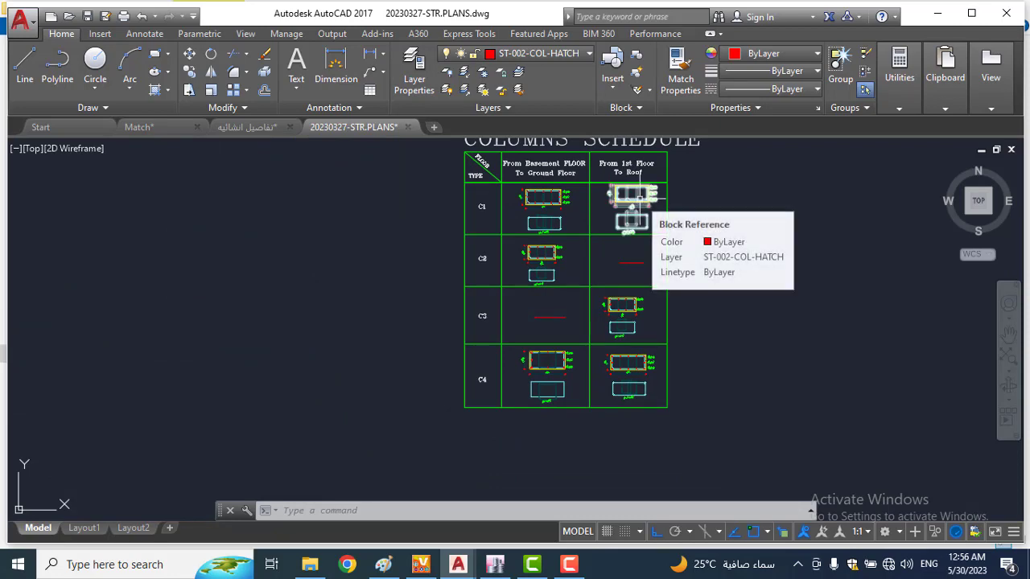
pyautogui.click(496, 565)
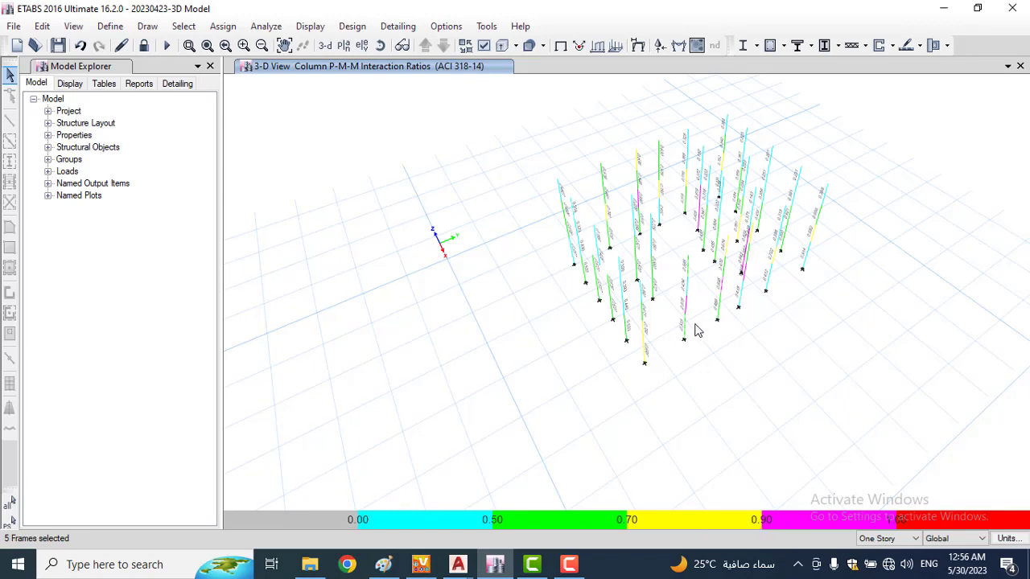